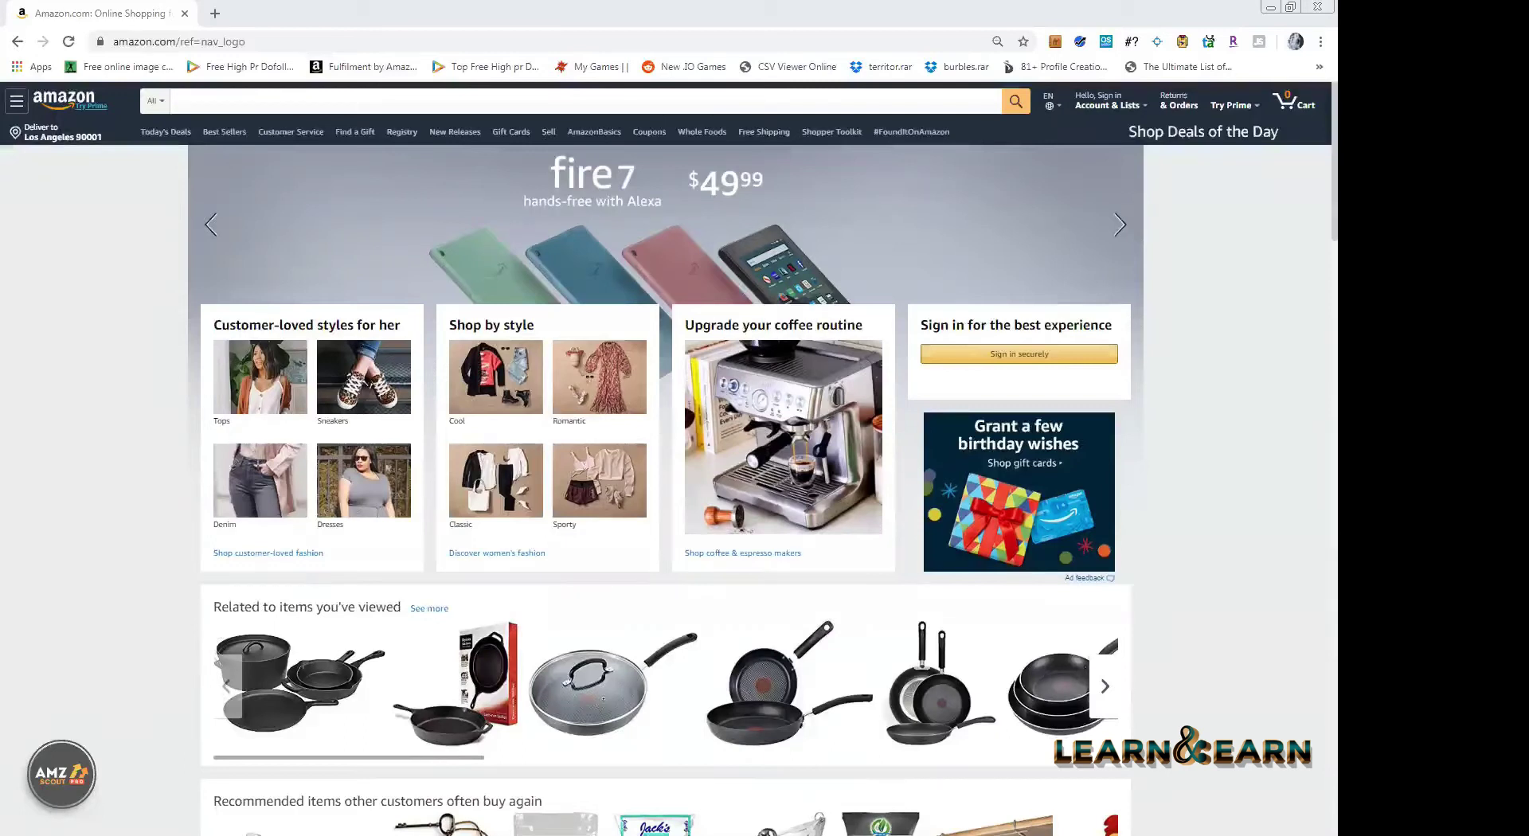
- Open the Dog Supplies category from the Pet Supplies department in Amazon's full department list
{"action": "key", "text": "alt+Tab"}
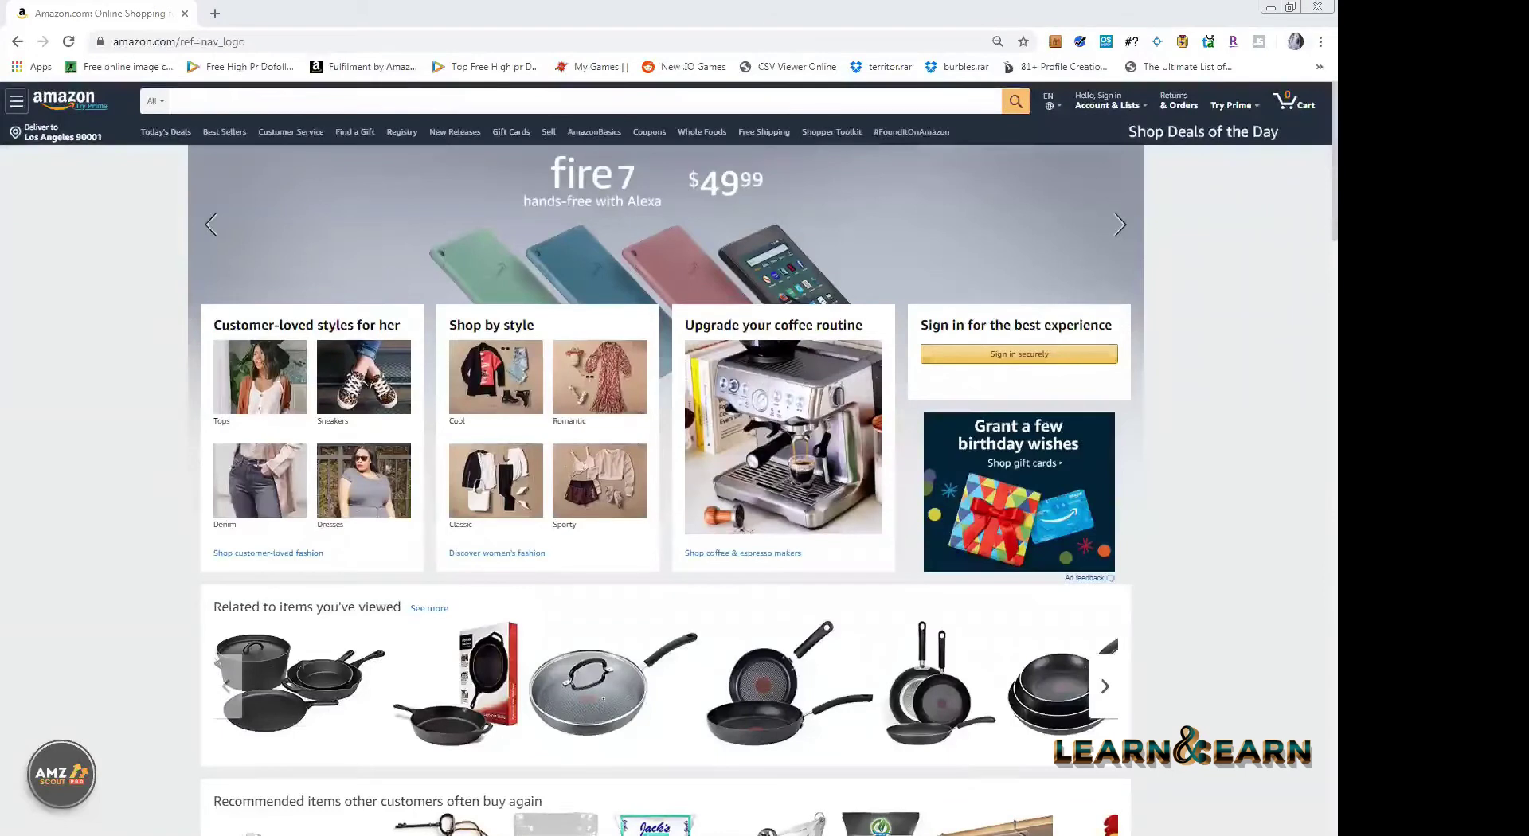
{"action": "left_click", "coordinate": [436, 103]}
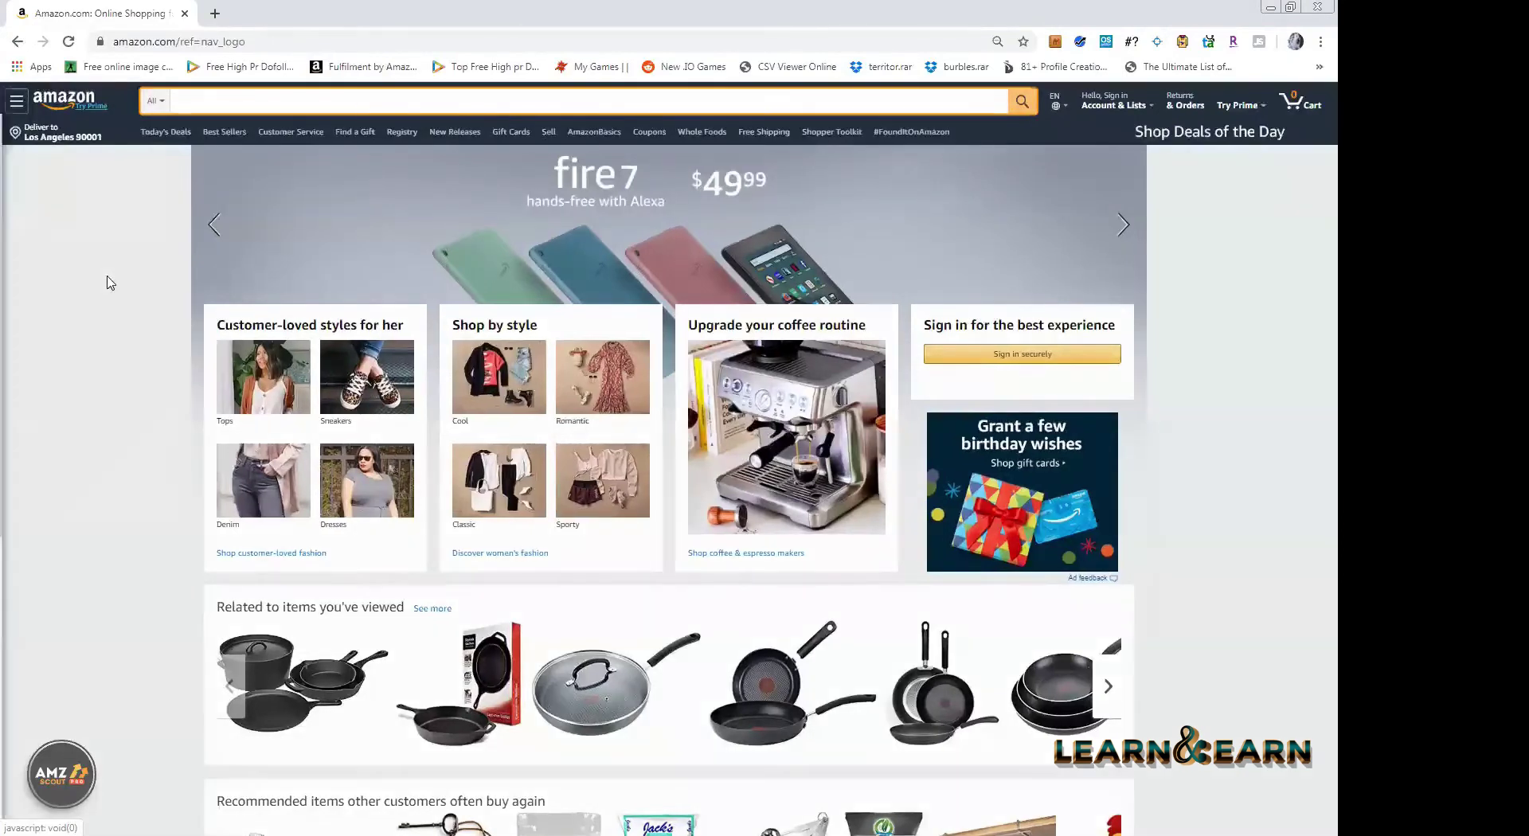
{"action": "scroll", "coordinate": [110, 282], "scroll_direction": "down", "scroll_amount": 1}
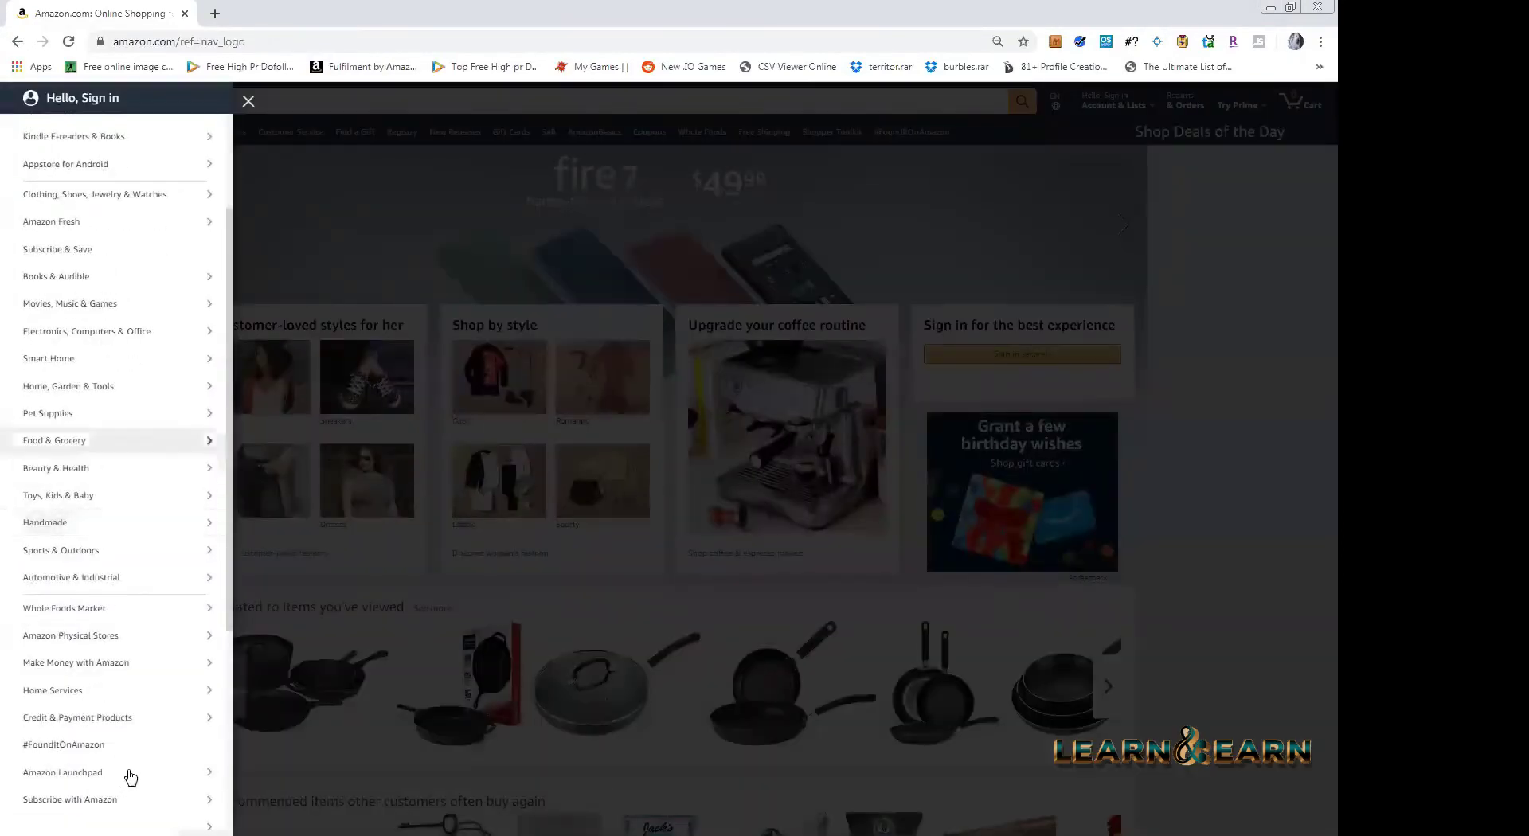
{"action": "left_click", "coordinate": [123, 413]}
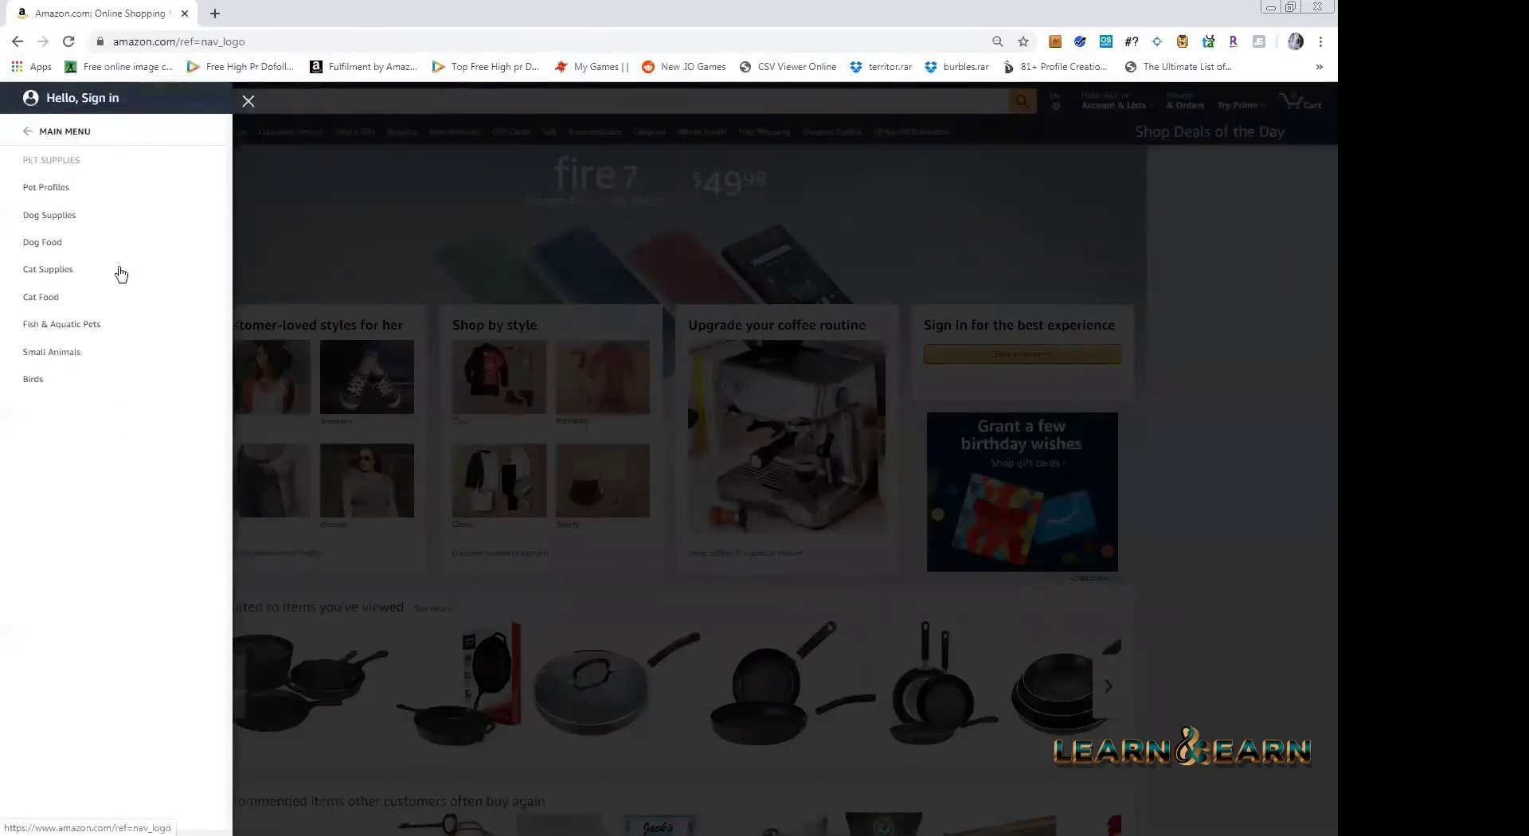
{"action": "left_click", "coordinate": [85, 230]}
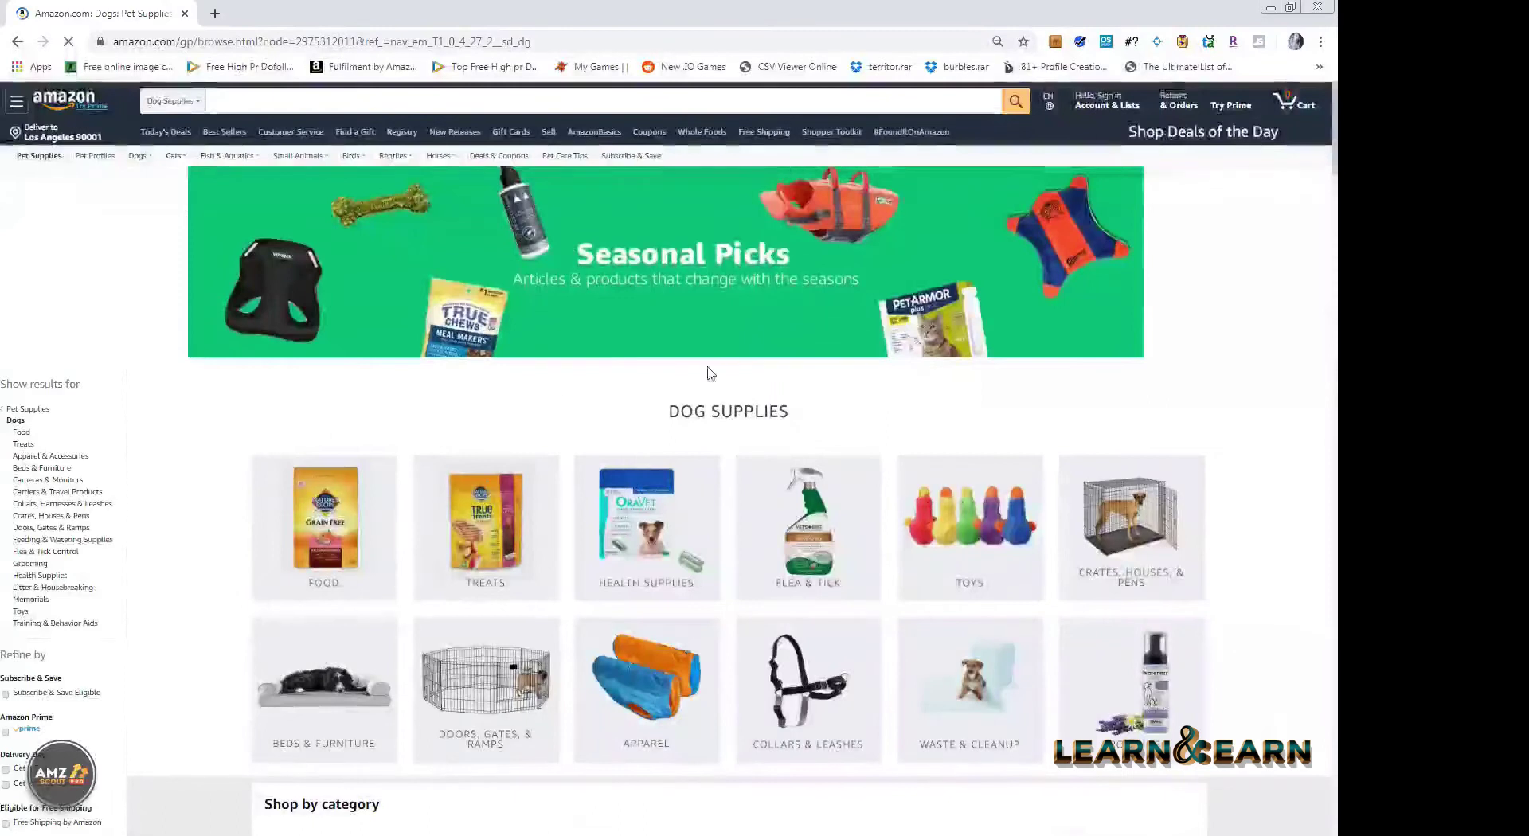
- Examine the Dog Supplies page, including its subcategories, refinement filters, featured brands and product listings with their sales ranks
{"action": "scroll", "coordinate": [279, 549], "scroll_direction": "down", "scroll_amount": 1}
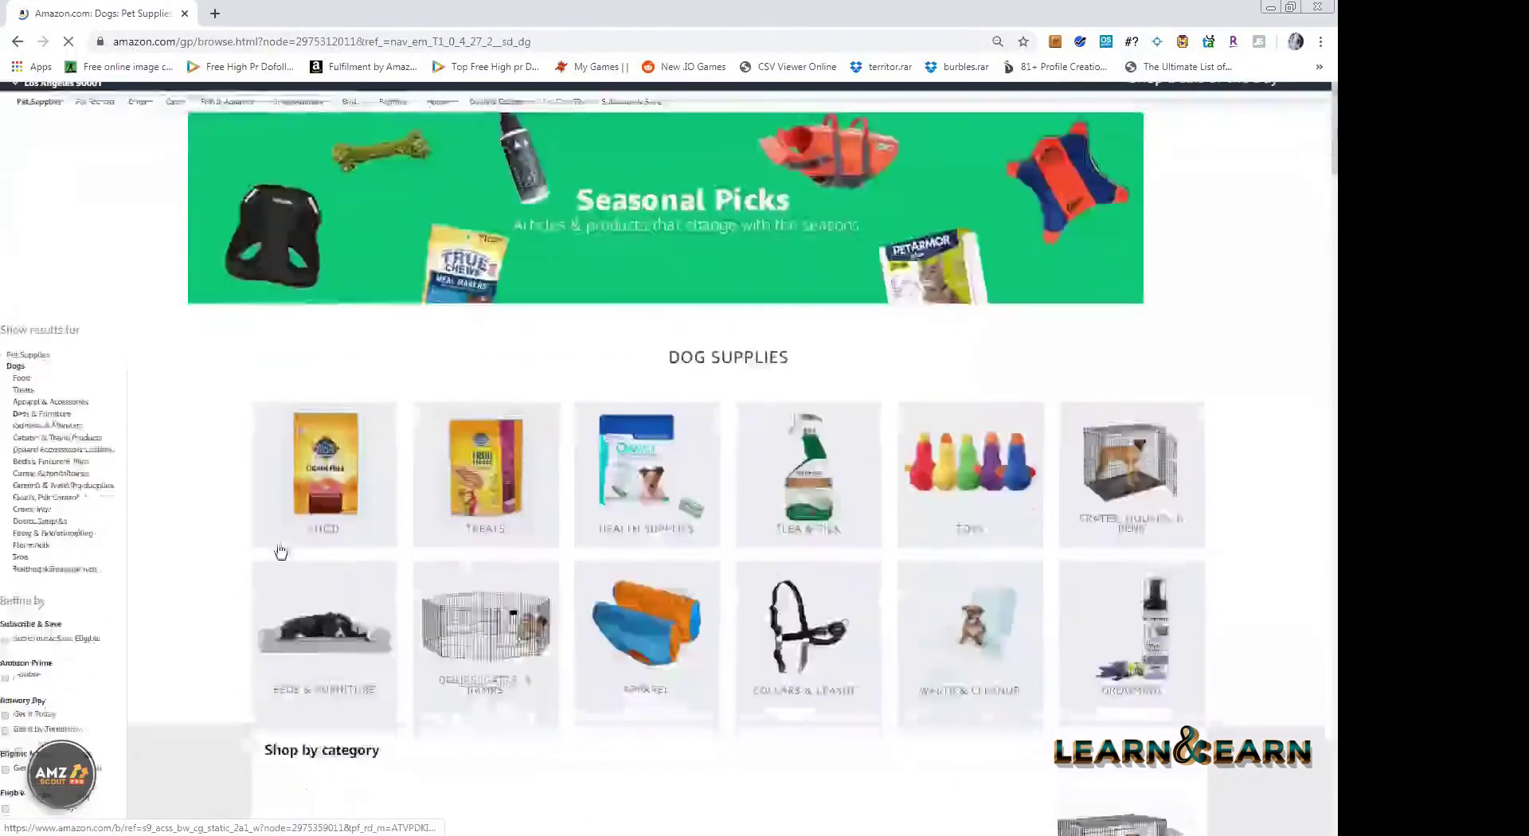
{"action": "scroll", "coordinate": [281, 578], "scroll_direction": "down", "scroll_amount": 1}
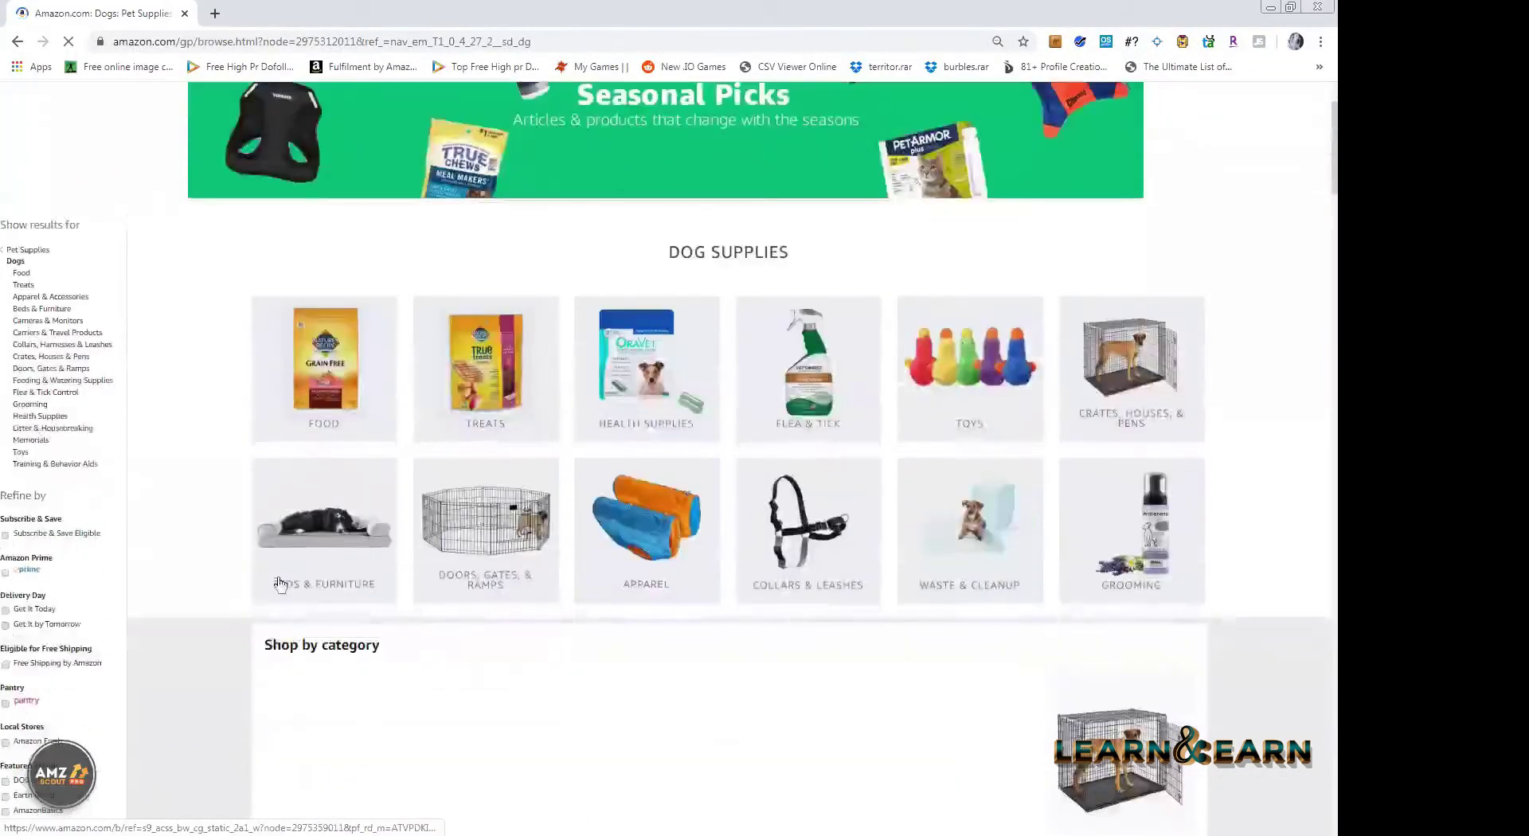
{"action": "scroll", "coordinate": [267, 605], "scroll_direction": "down", "scroll_amount": 10}
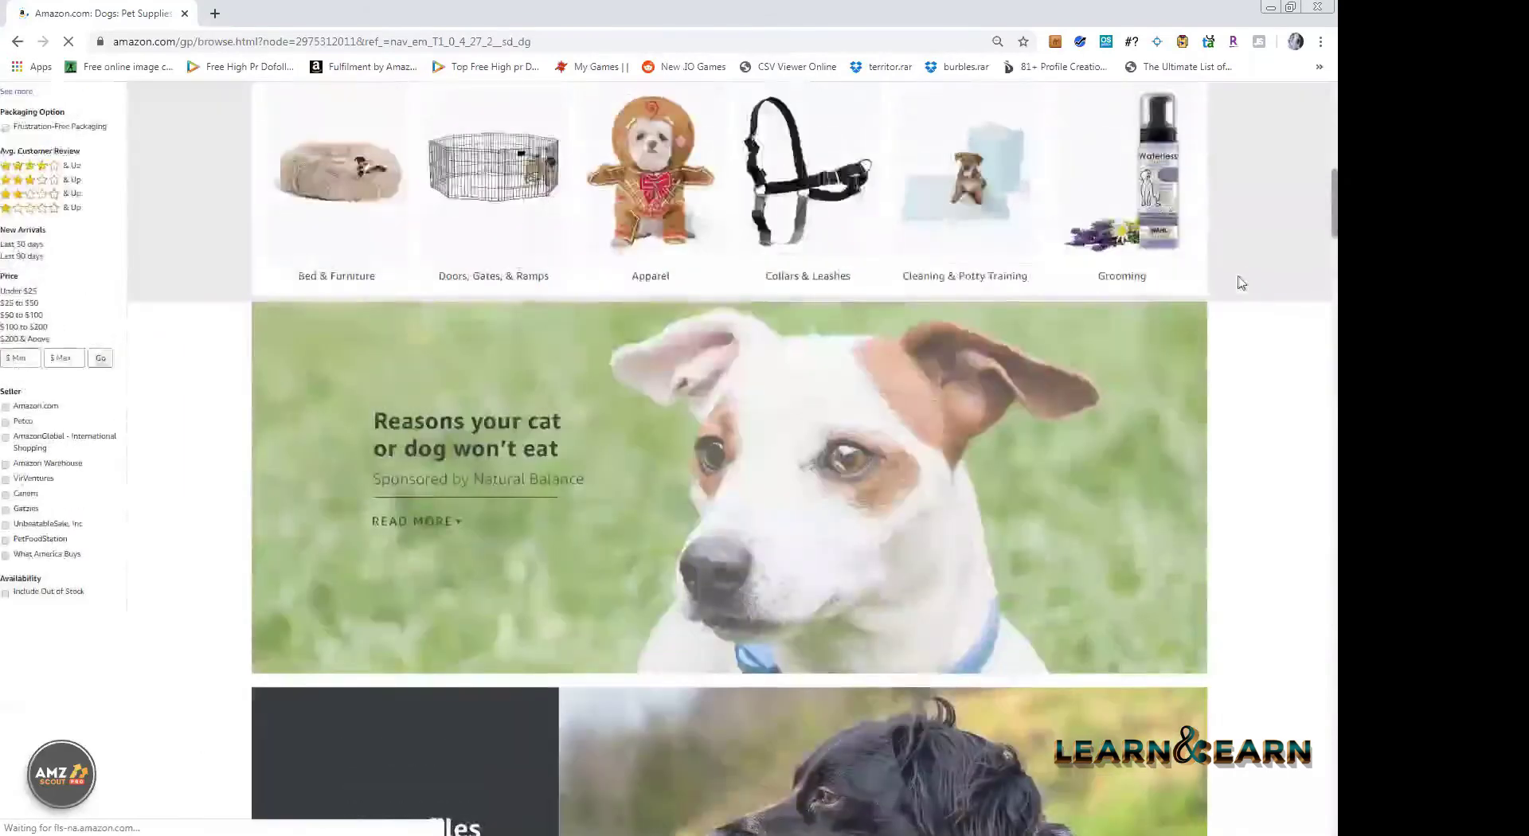
{"action": "scroll", "coordinate": [1238, 286], "scroll_direction": "up", "scroll_amount": 5}
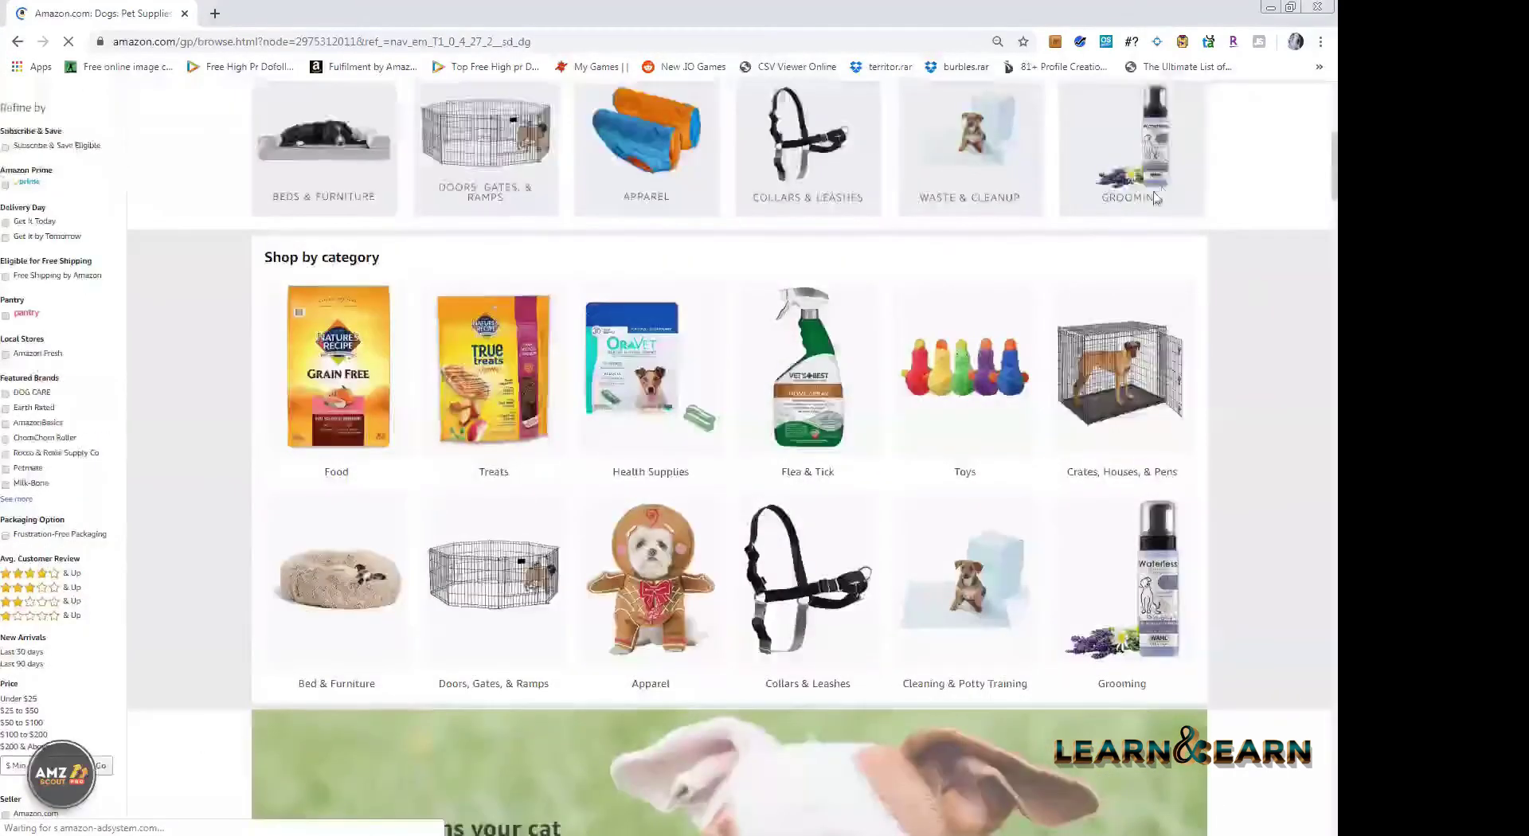
{"action": "scroll", "coordinate": [1230, 289], "scroll_direction": "up", "scroll_amount": 5}
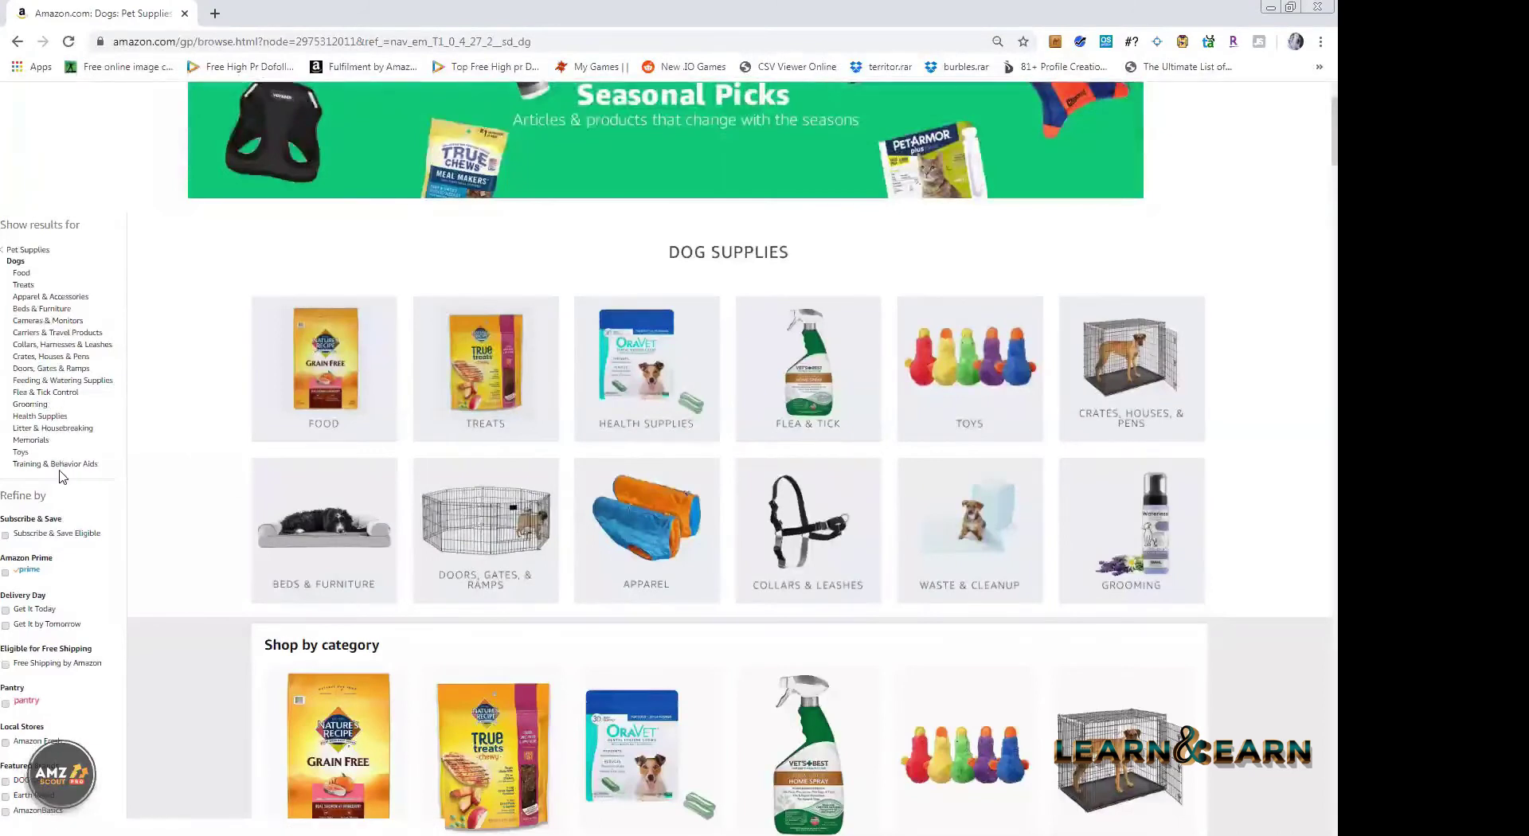
{"action": "scroll", "coordinate": [56, 446], "scroll_direction": "down", "scroll_amount": 2}
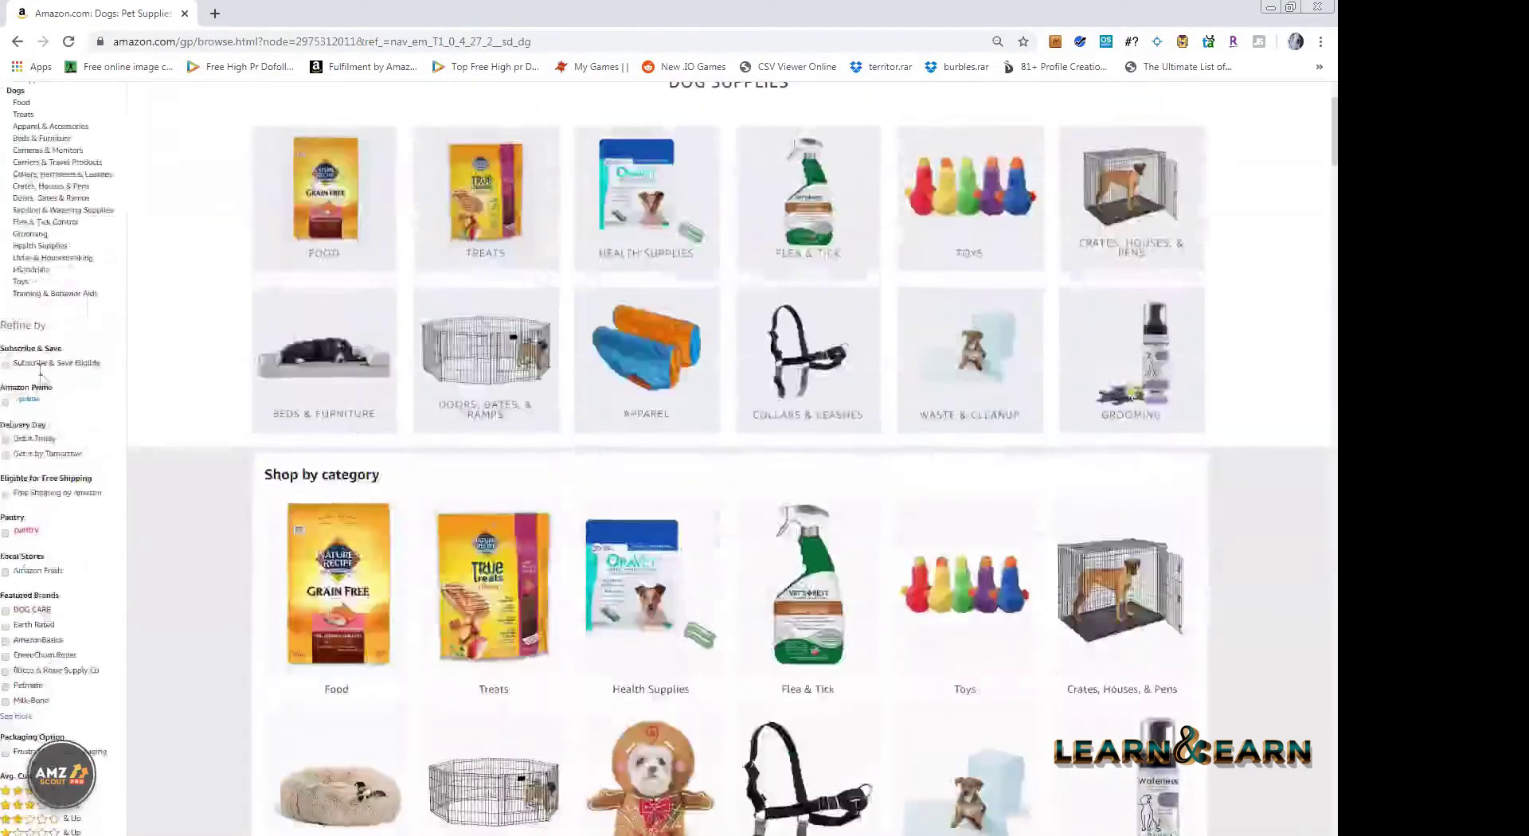
{"action": "scroll", "coordinate": [48, 445], "scroll_direction": "down", "scroll_amount": 1}
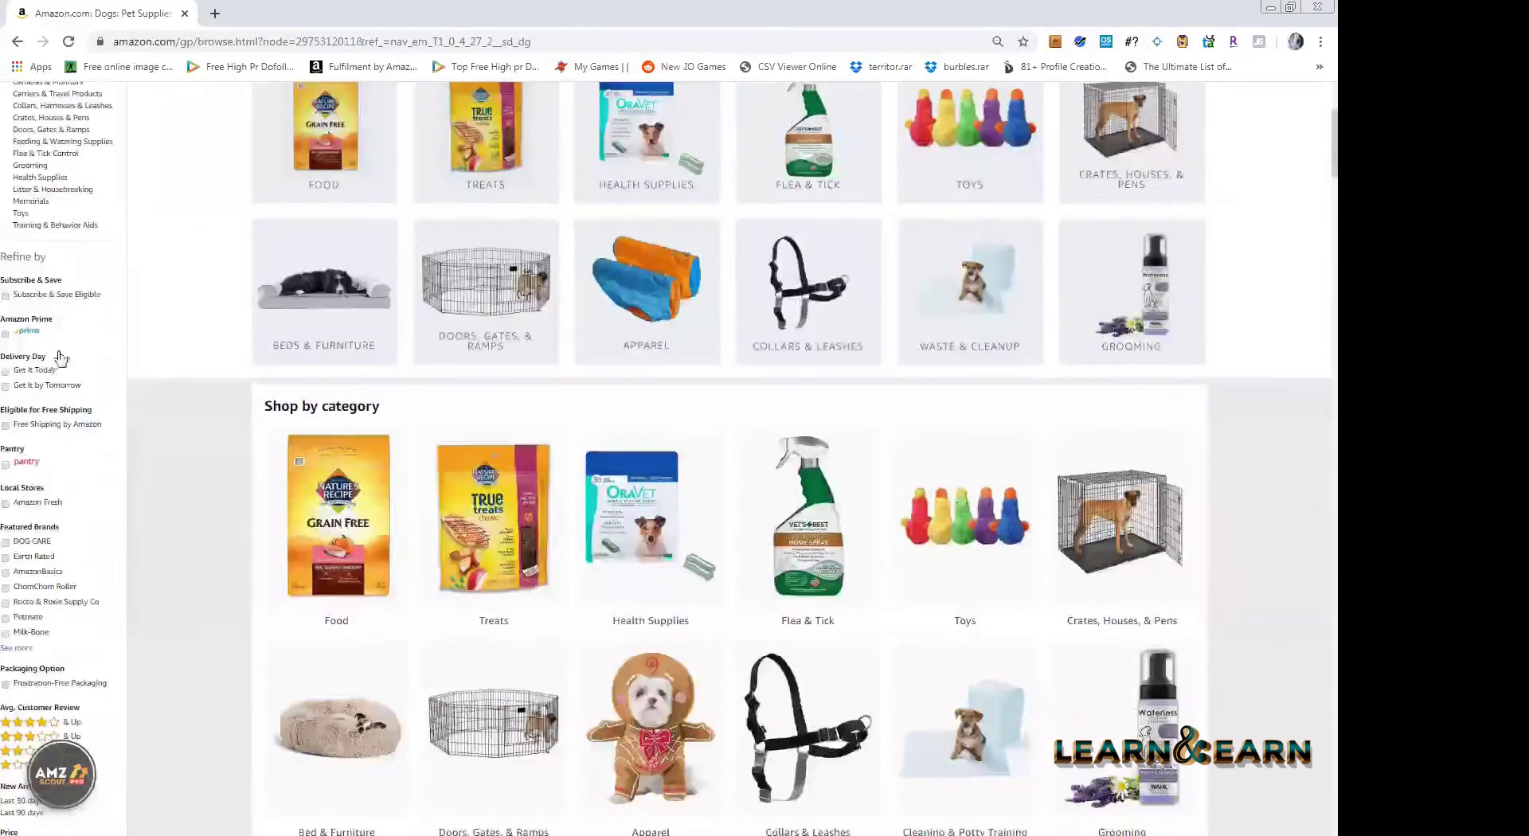
{"action": "scroll", "coordinate": [935, 621], "scroll_direction": "down", "scroll_amount": 5}
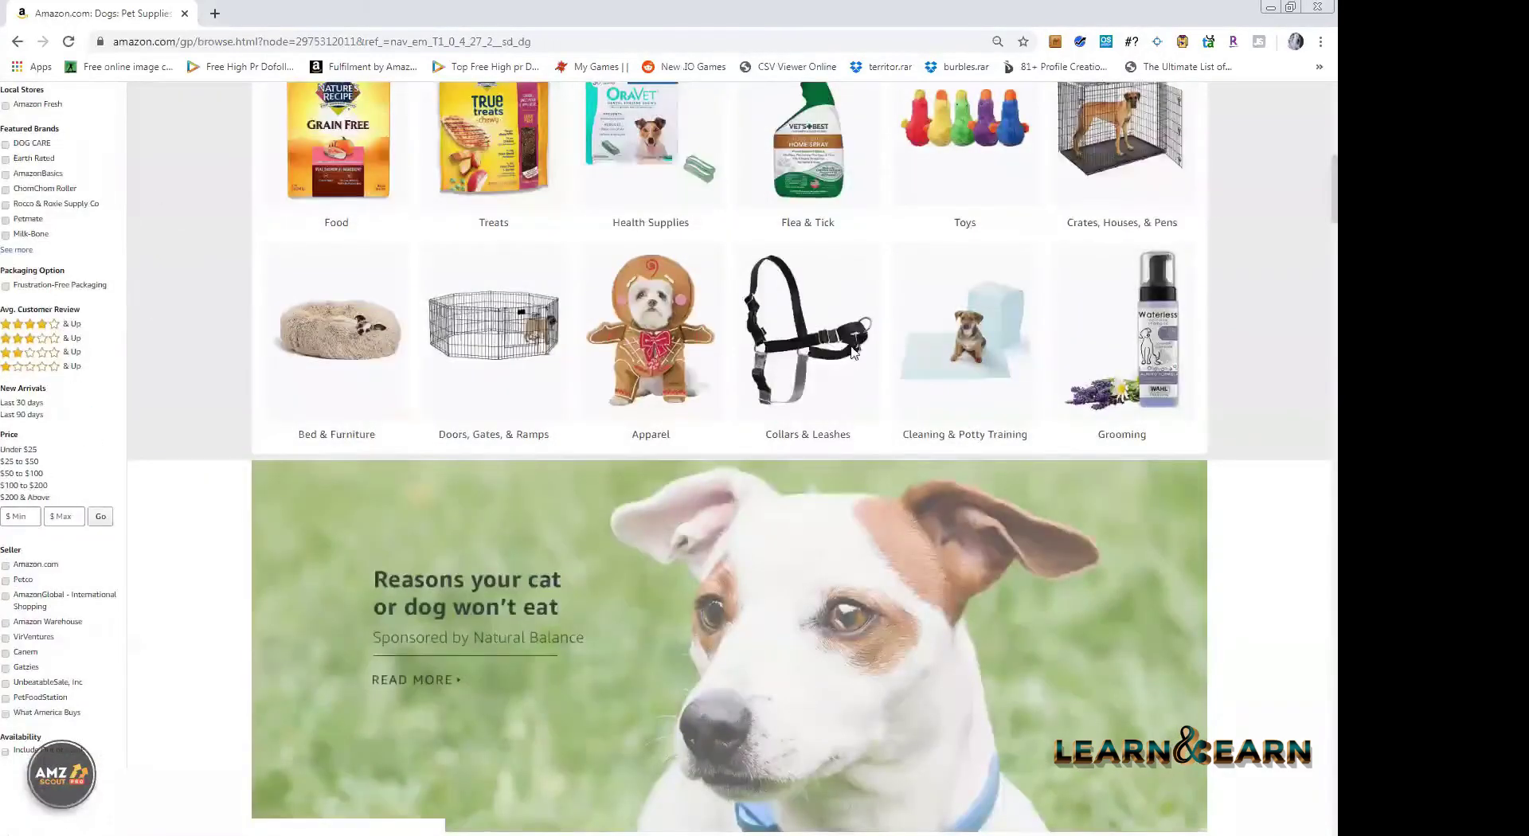
{"action": "scroll", "coordinate": [724, 311], "scroll_direction": "down", "scroll_amount": 10}
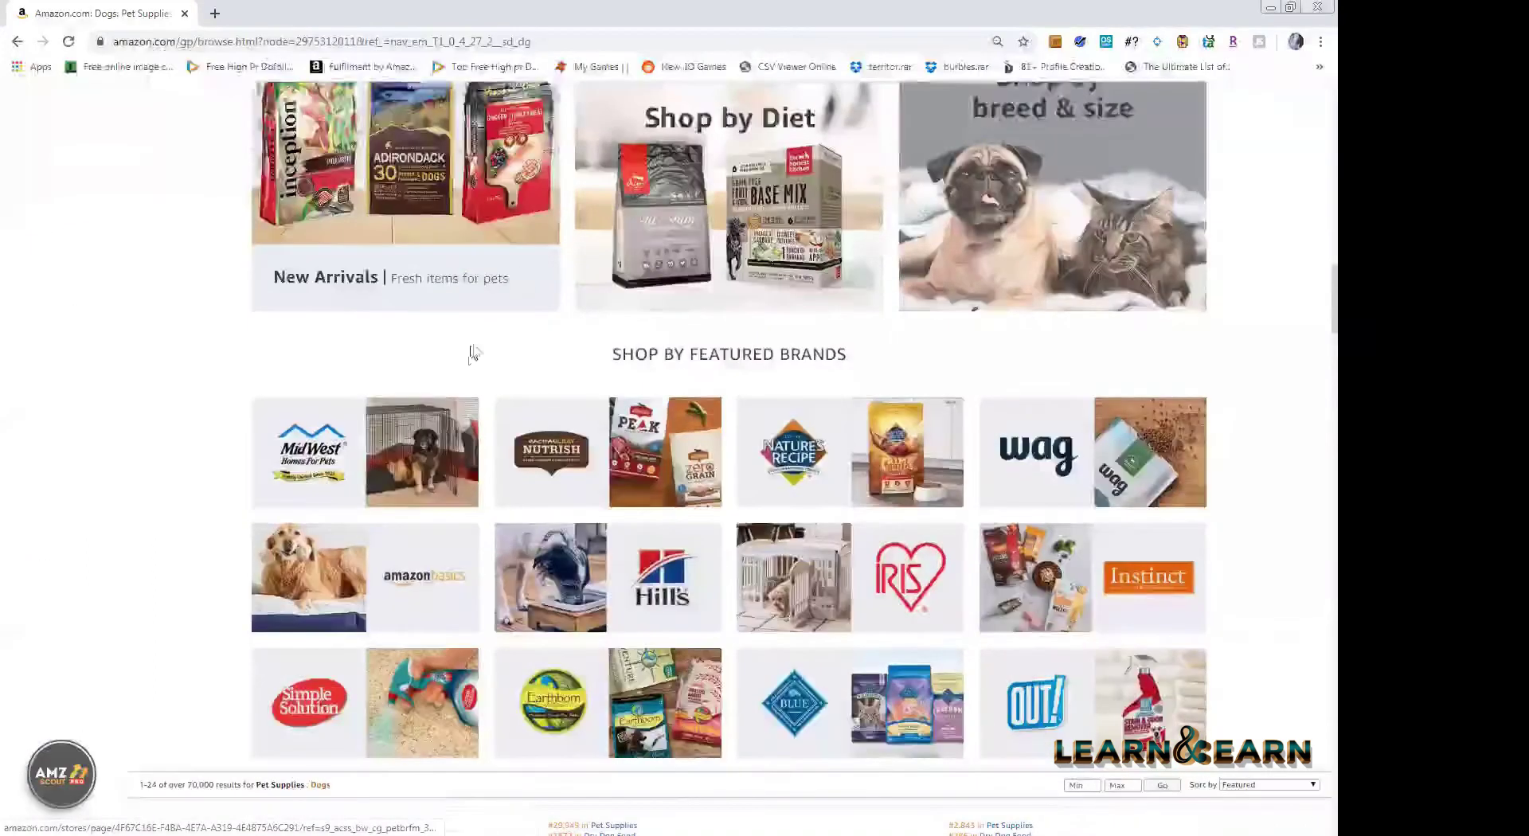
{"action": "scroll", "coordinate": [413, 331], "scroll_direction": "down", "scroll_amount": 8}
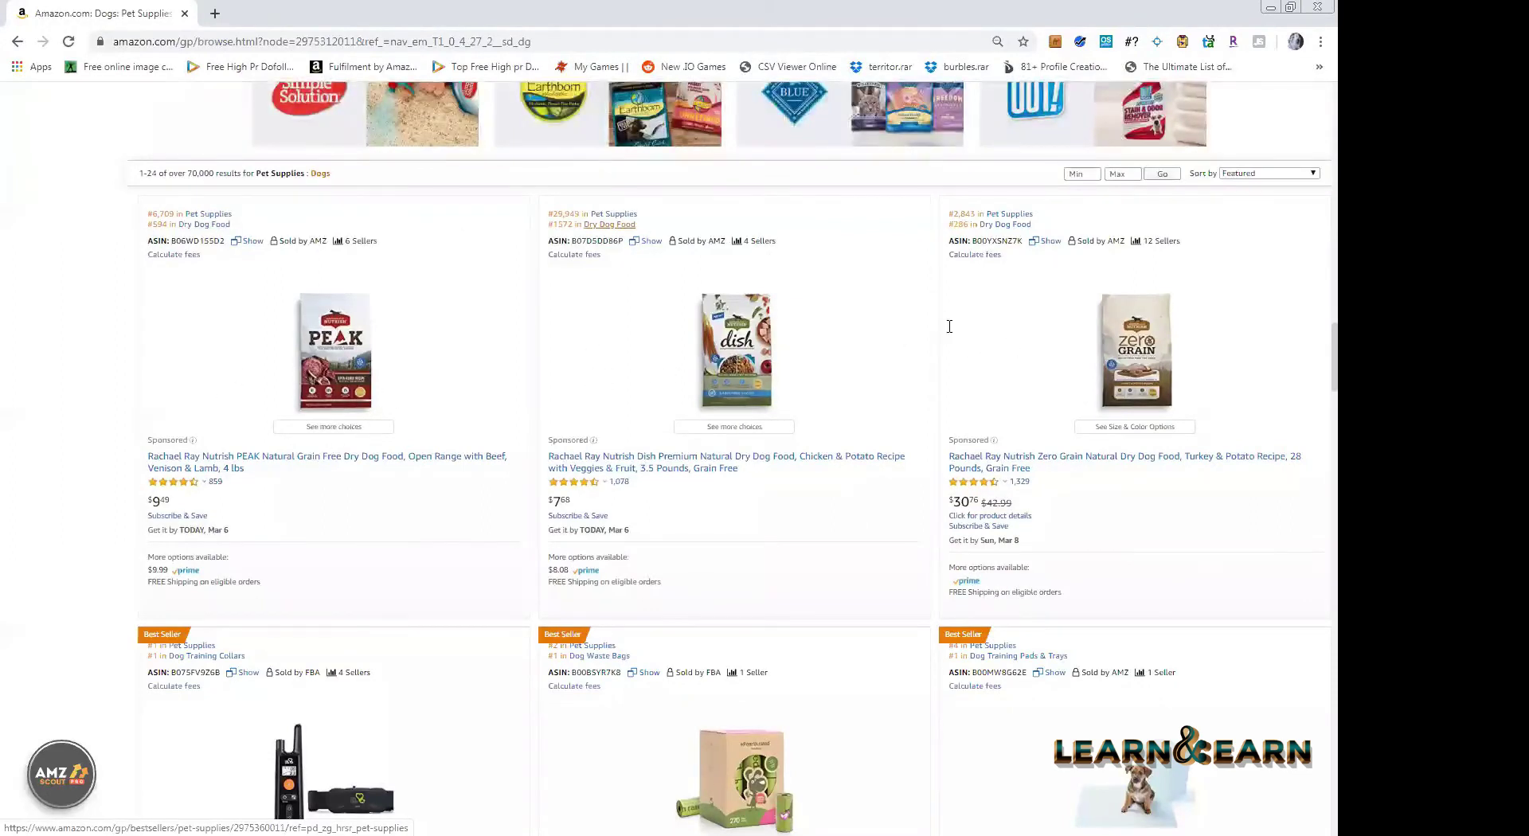
{"action": "scroll", "coordinate": [949, 326], "scroll_direction": "down", "scroll_amount": 4}
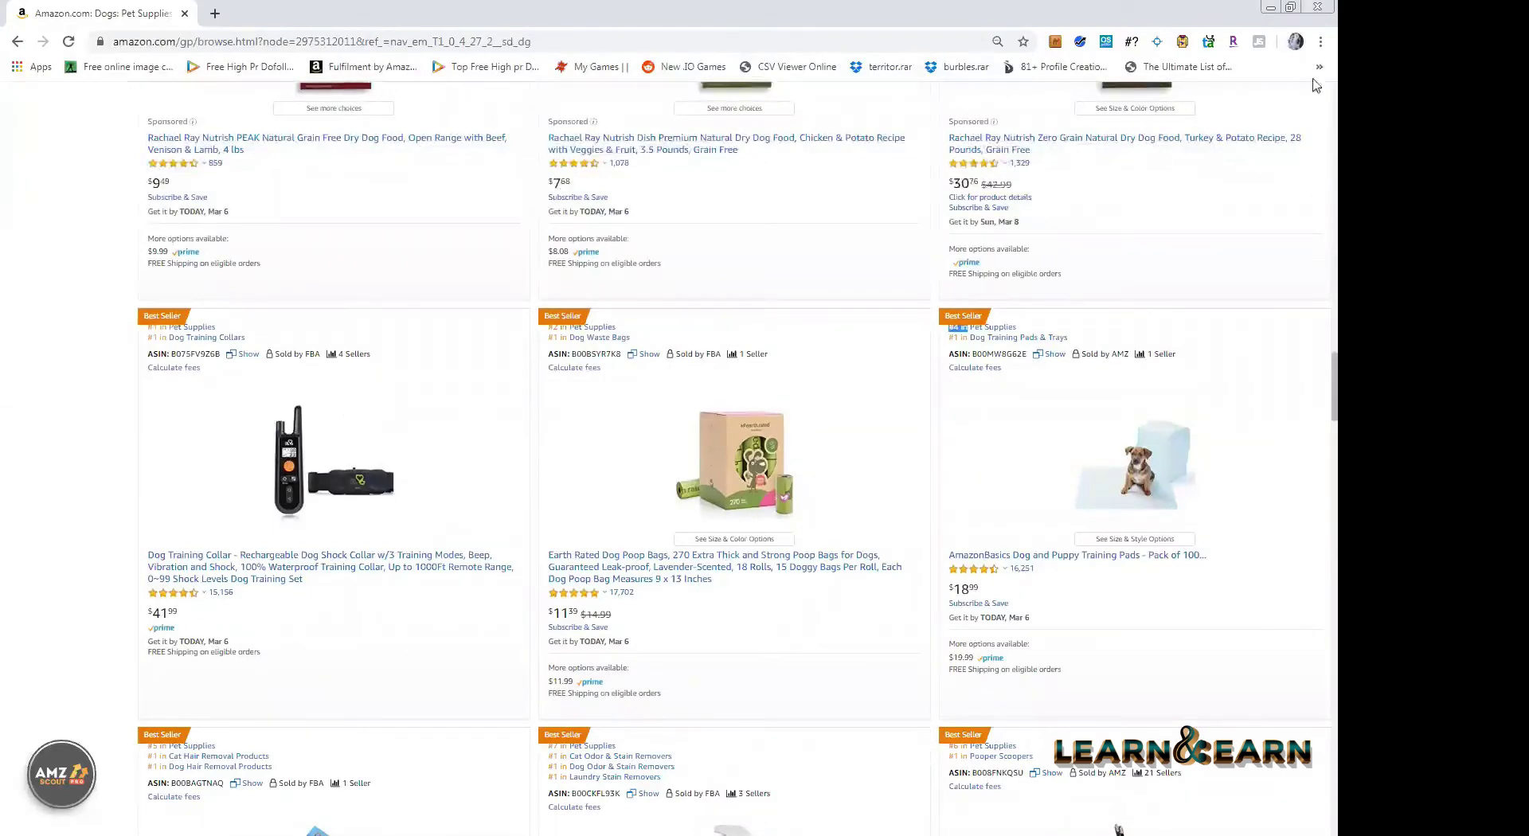
- Run Jungle Scout on the Dog Supplies category, refresh its results and close the analysis
{"action": "scroll", "coordinate": [1266, 56], "scroll_direction": "up", "scroll_amount": 2}
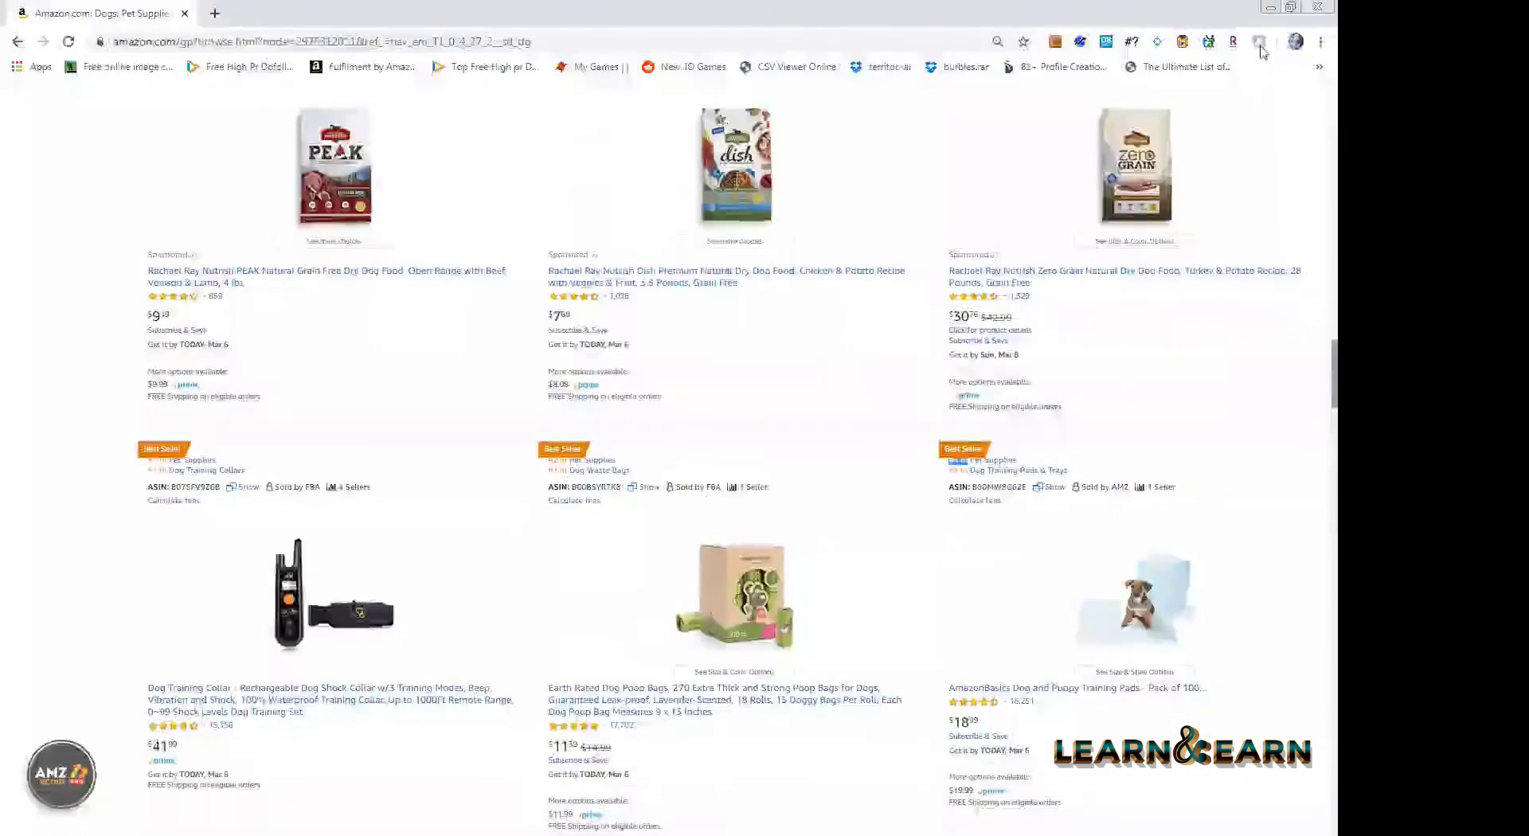
{"action": "scroll", "coordinate": [1263, 56], "scroll_direction": "up", "scroll_amount": 5}
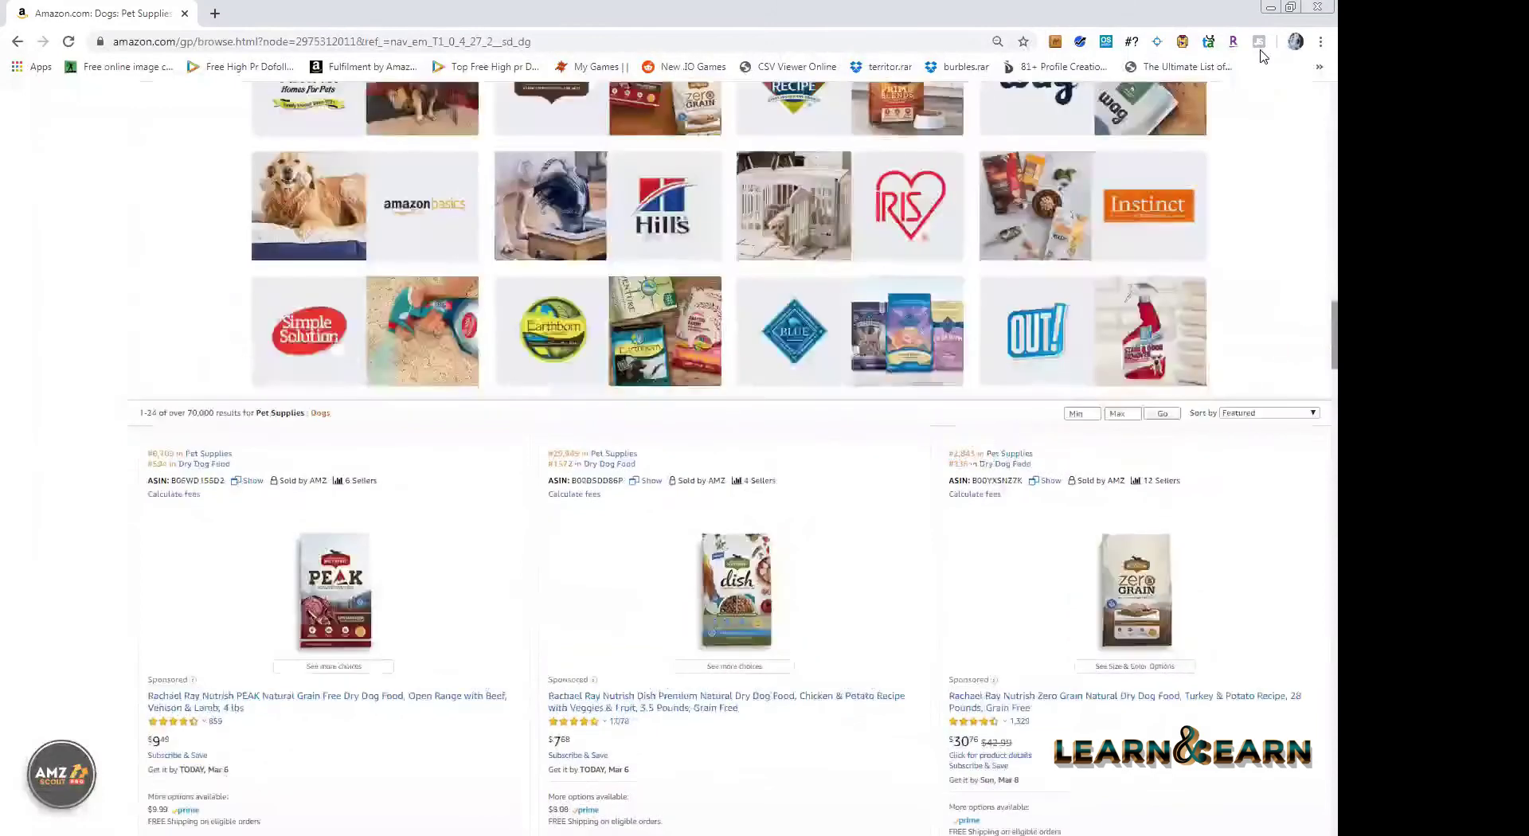
{"action": "left_click", "coordinate": [1258, 44]}
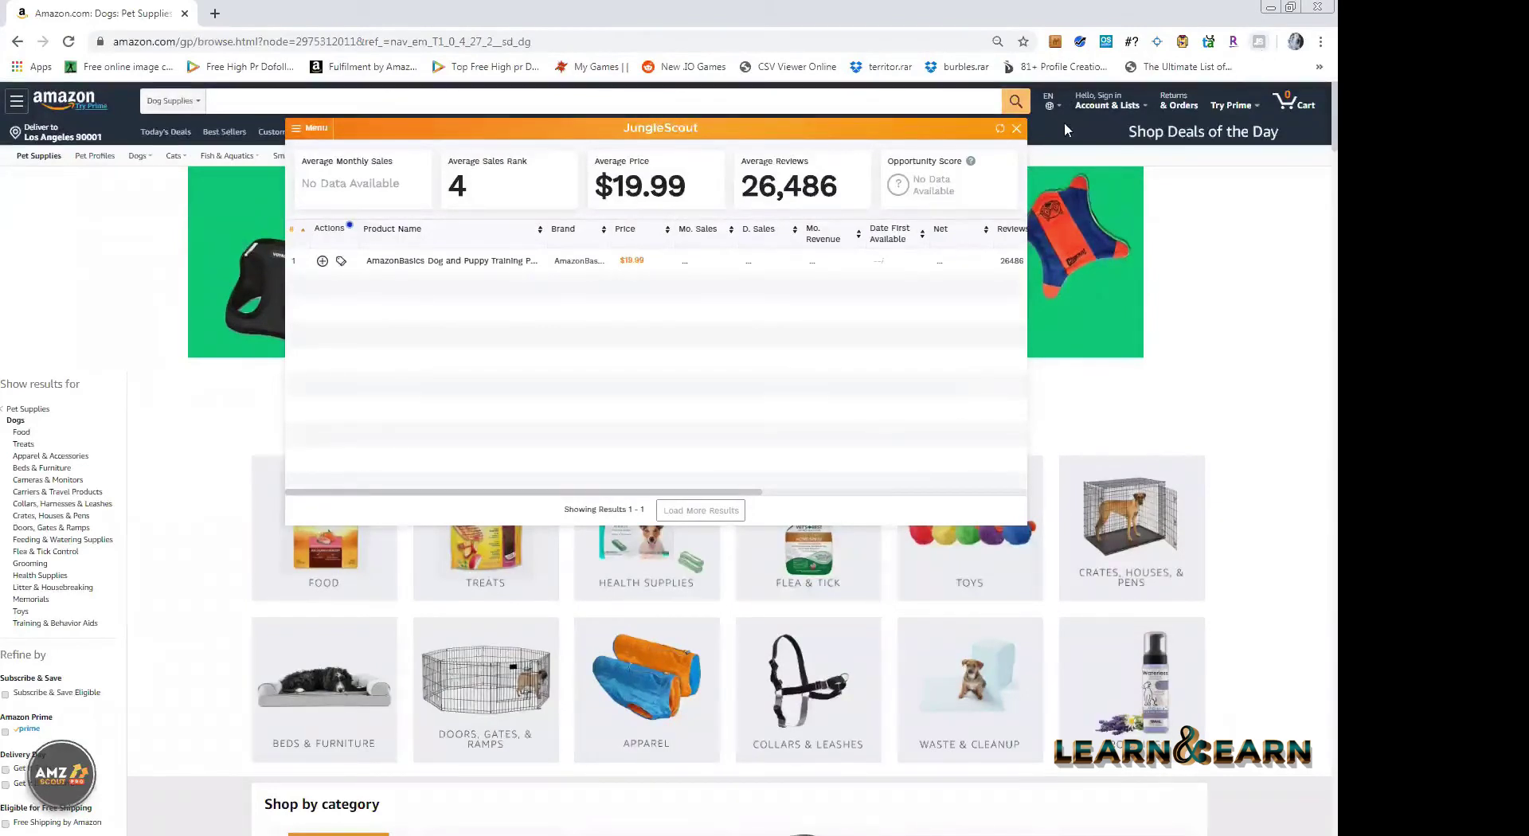
{"action": "left_click", "coordinate": [1000, 129]}
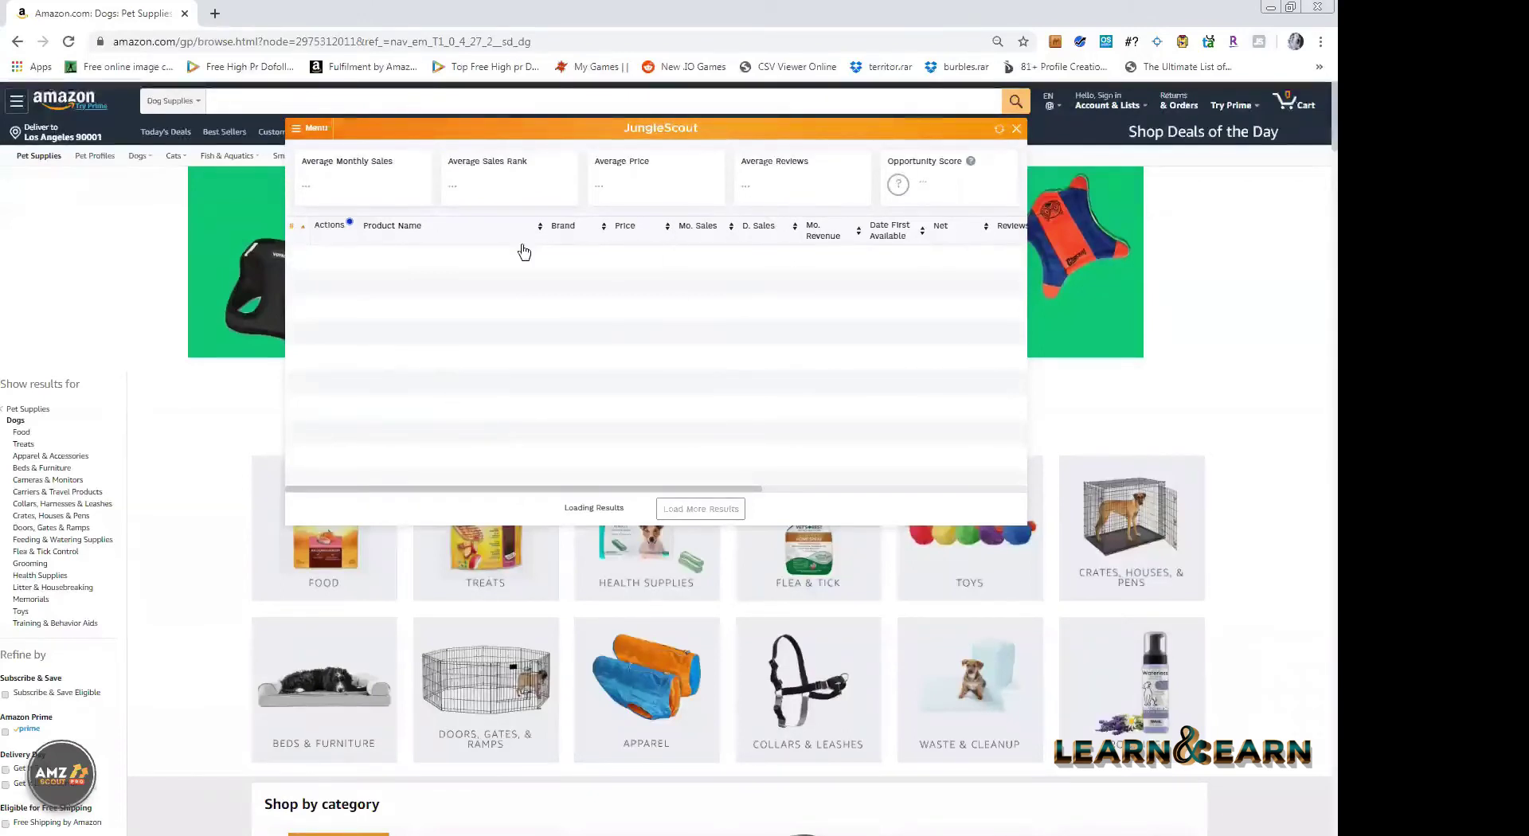
{"action": "left_click", "coordinate": [1109, 154]}
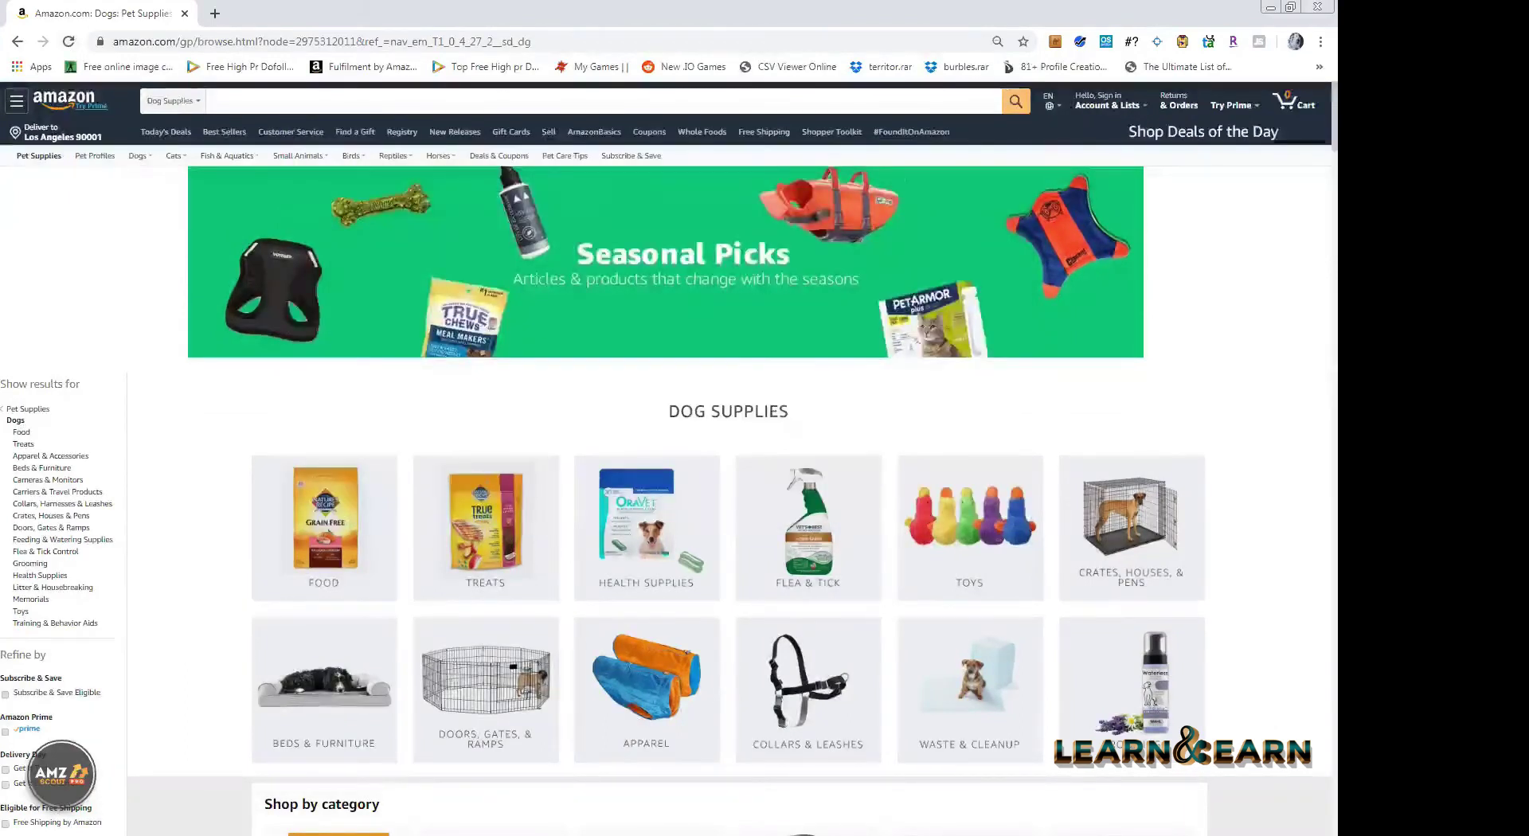
{"action": "left_click", "coordinate": [1055, 42]}
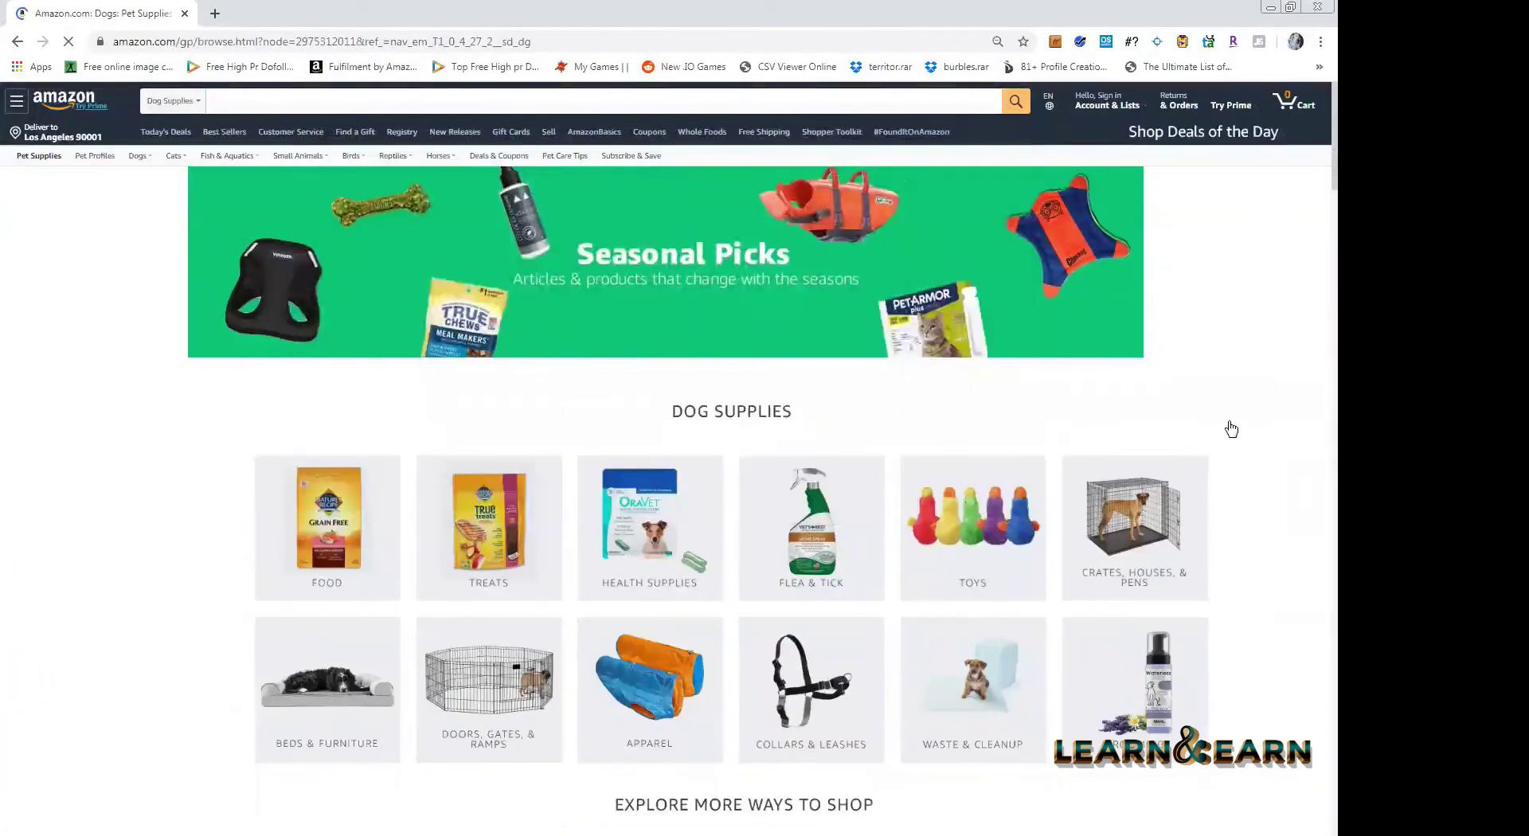
{"action": "key", "text": "alt+f"}
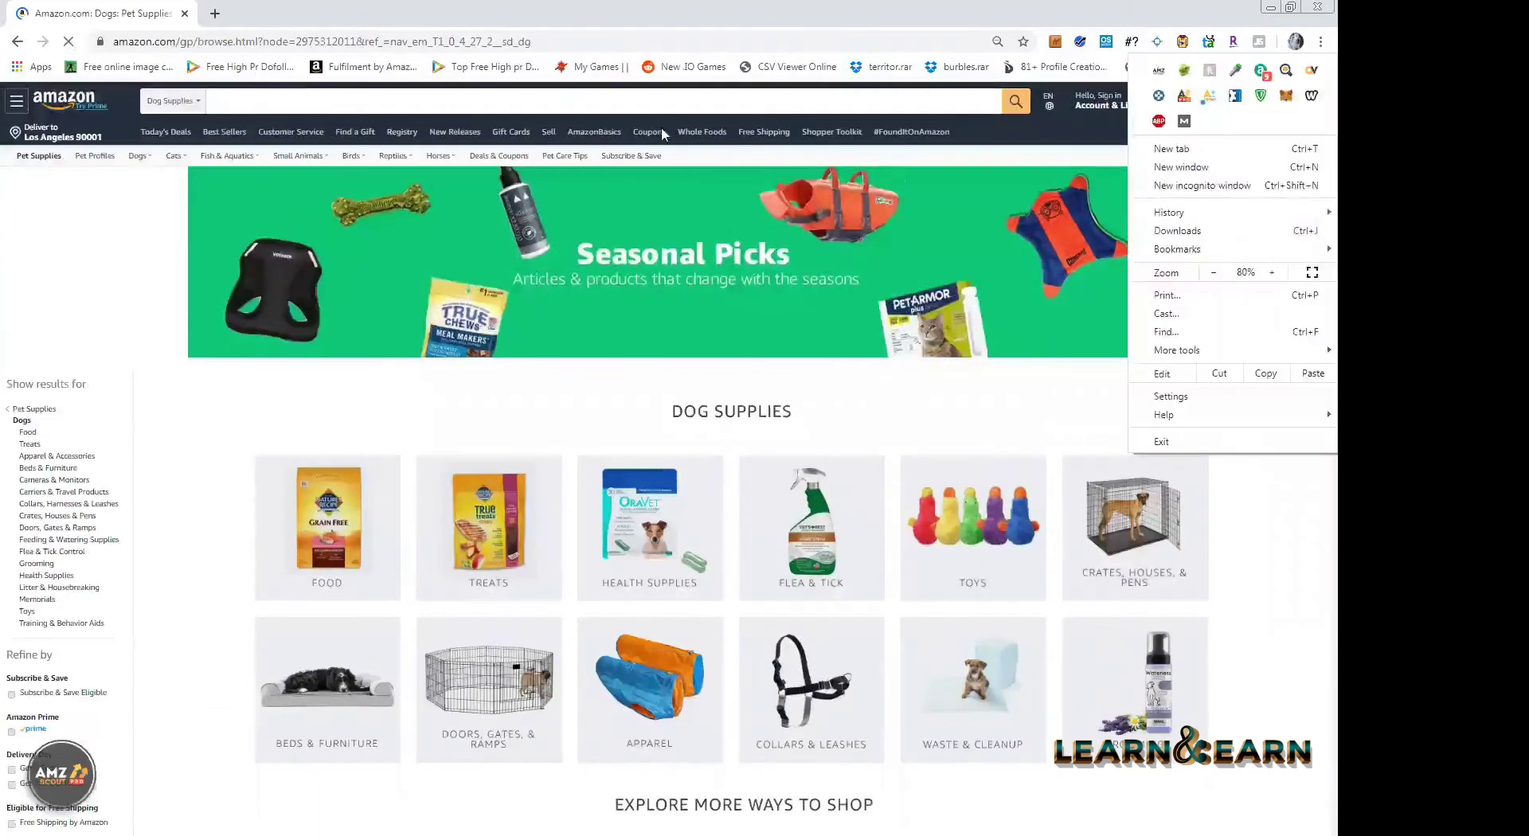
{"action": "key", "text": "Down"}
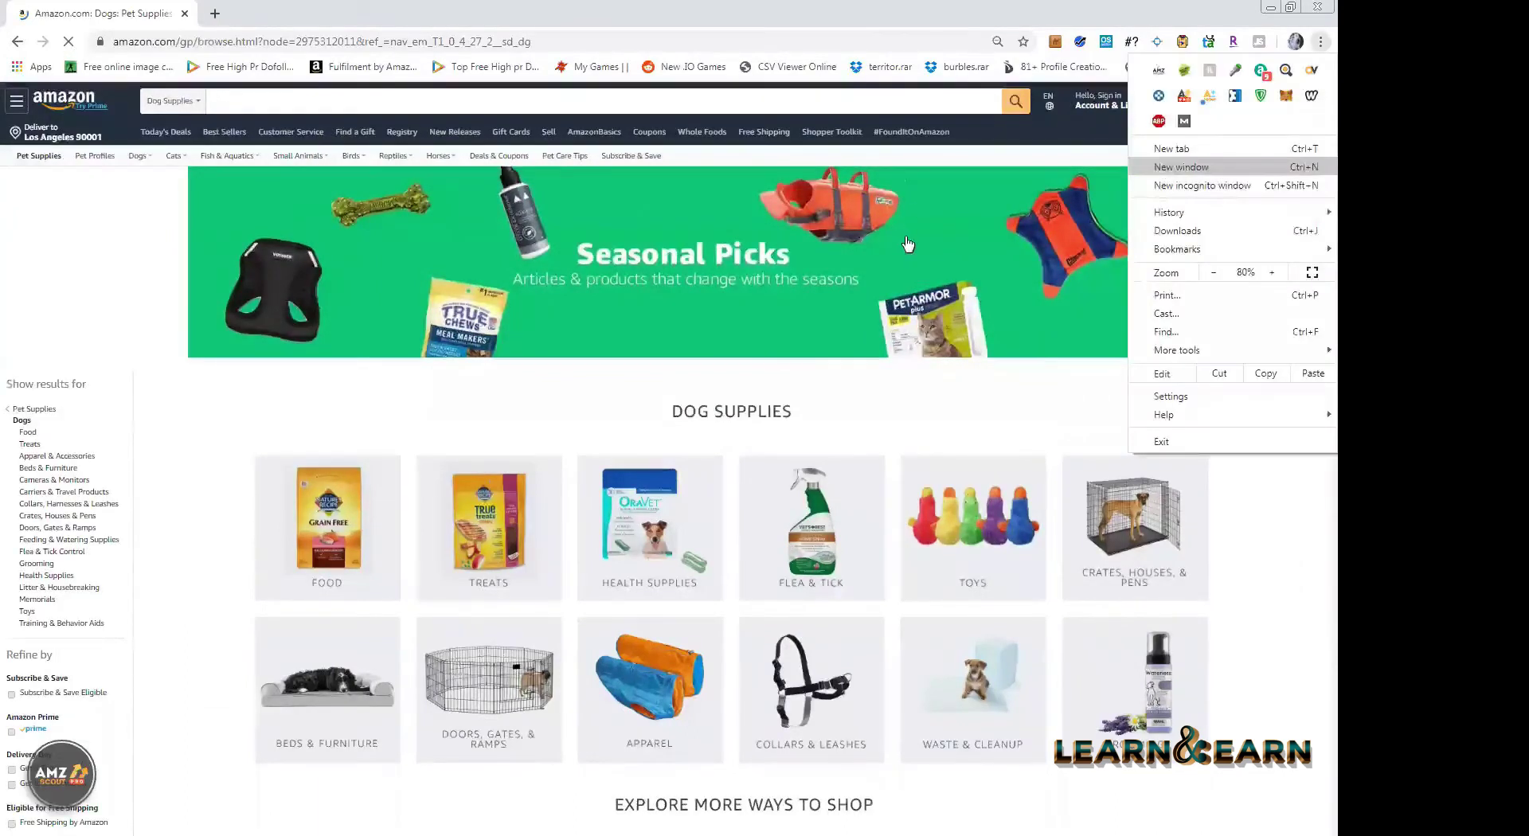
{"action": "key", "text": "Escape"}
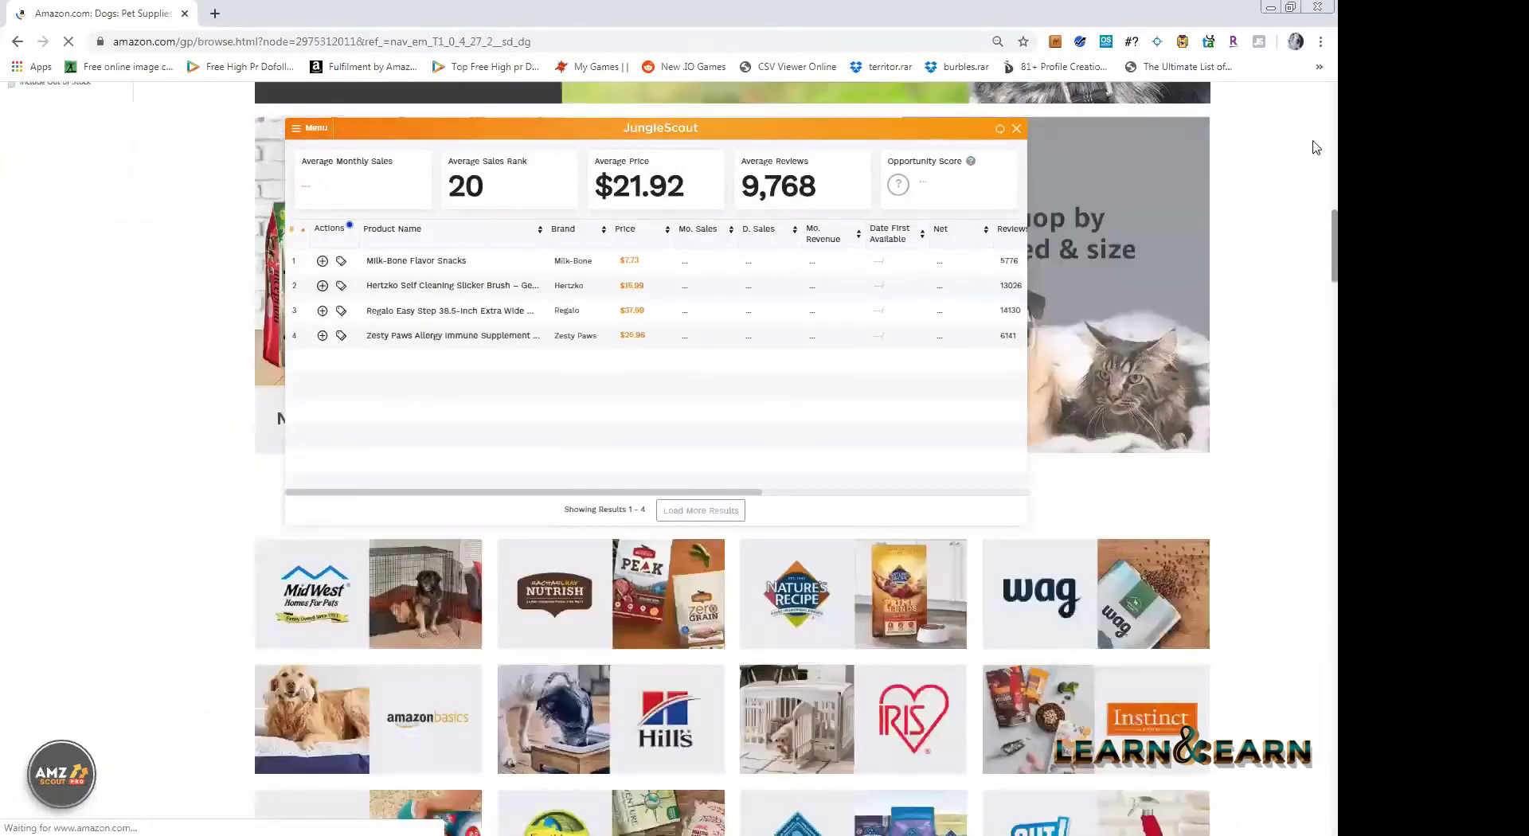
- Review the Jungle Scout product list for Dog Supplies and refresh the results
{"action": "scroll", "coordinate": [1316, 149], "scroll_direction": "down", "scroll_amount": 1}
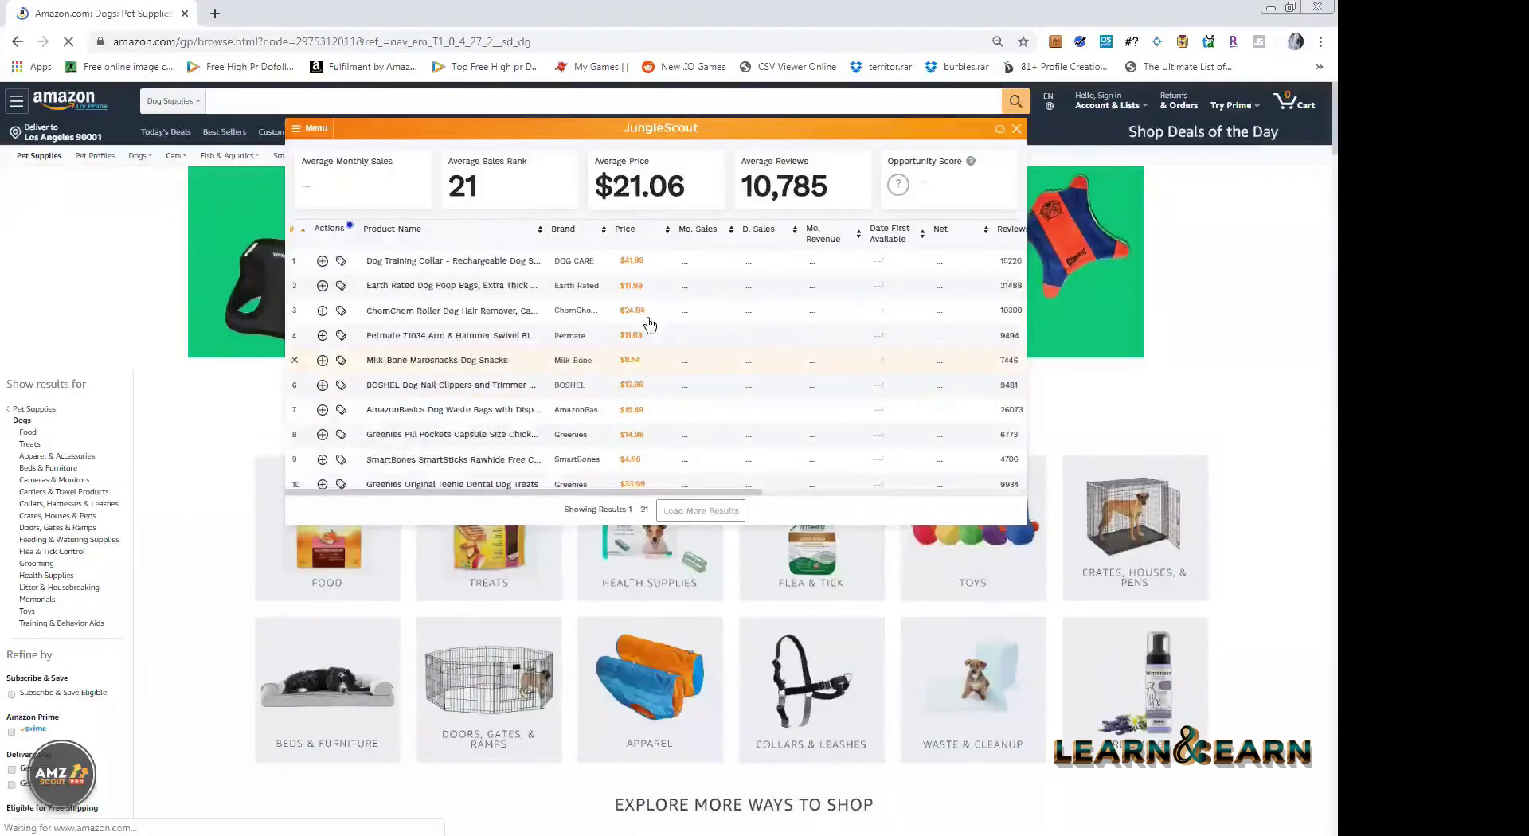
{"action": "scroll", "coordinate": [649, 322], "scroll_direction": "down", "scroll_amount": 2}
{"action": "scroll", "coordinate": [649, 322], "scroll_direction": "up", "scroll_amount": 2}
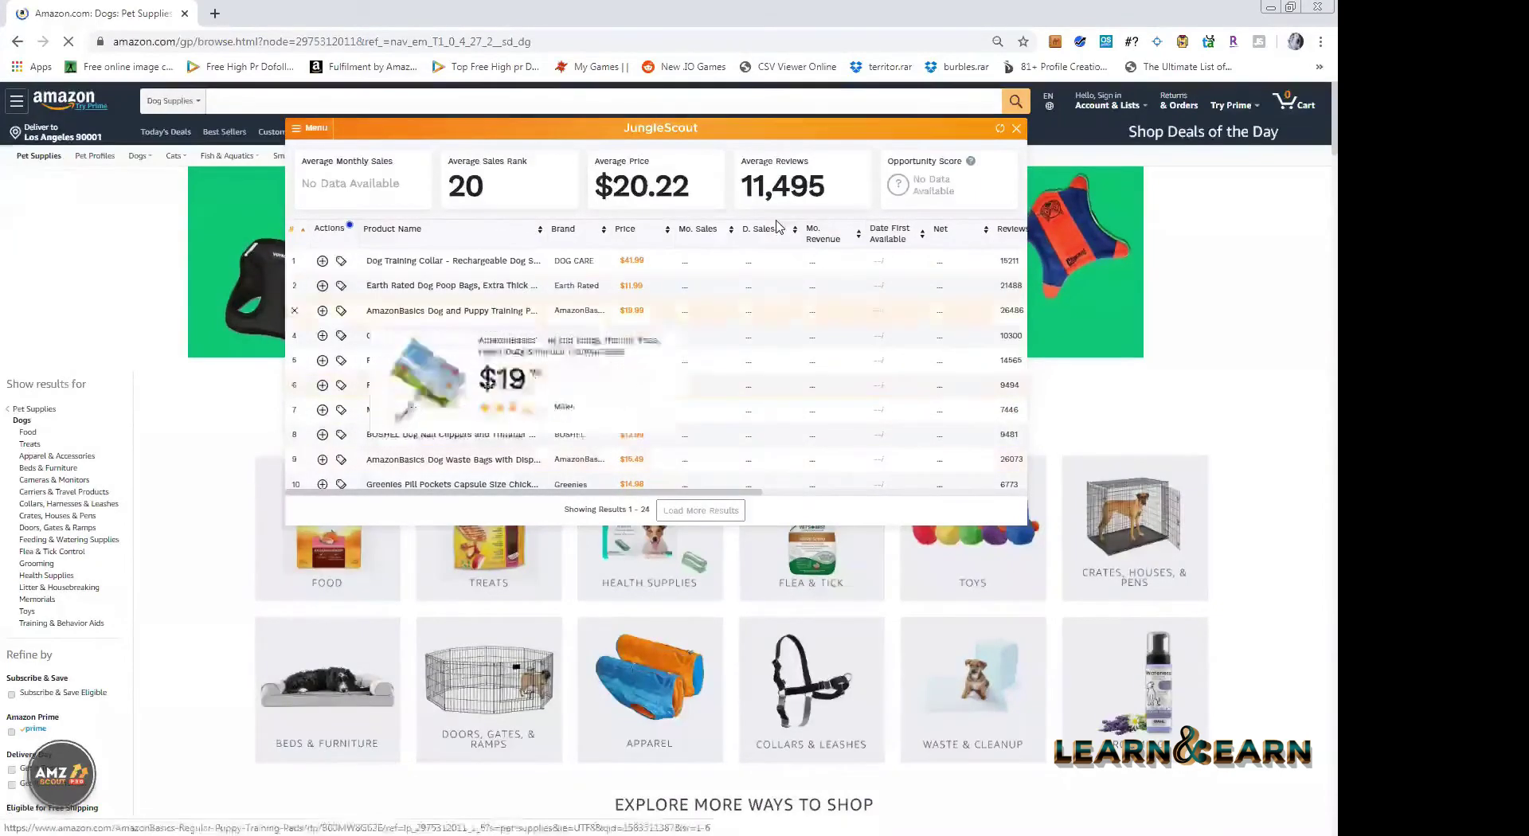
{"action": "left_click", "coordinate": [997, 130]}
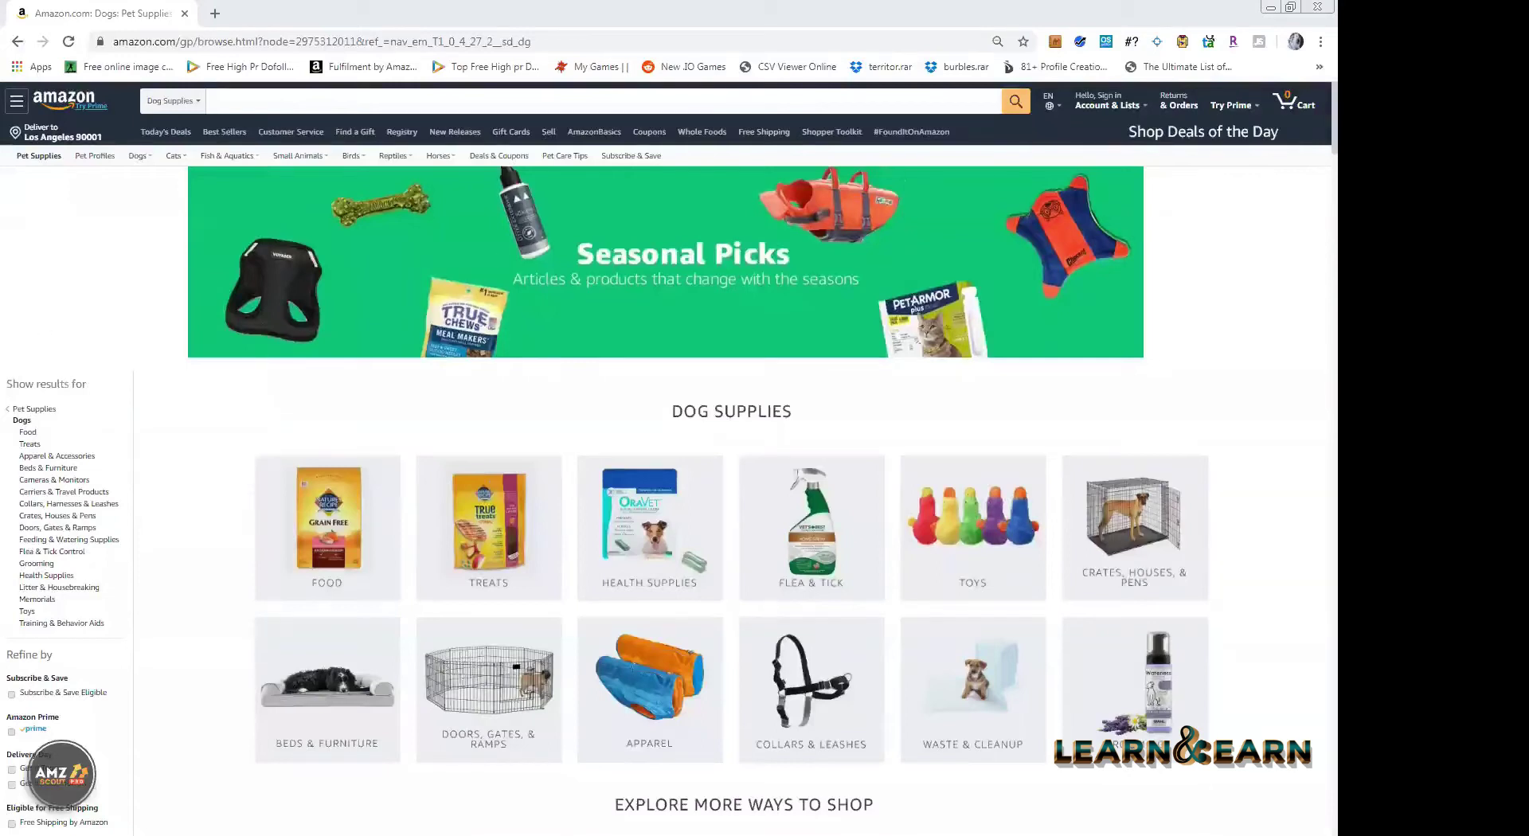
- Switch to WordPad to check the product research tool list in the Info document, and return to Amazon in Chrome
{"action": "key", "text": "alt+Tab"}
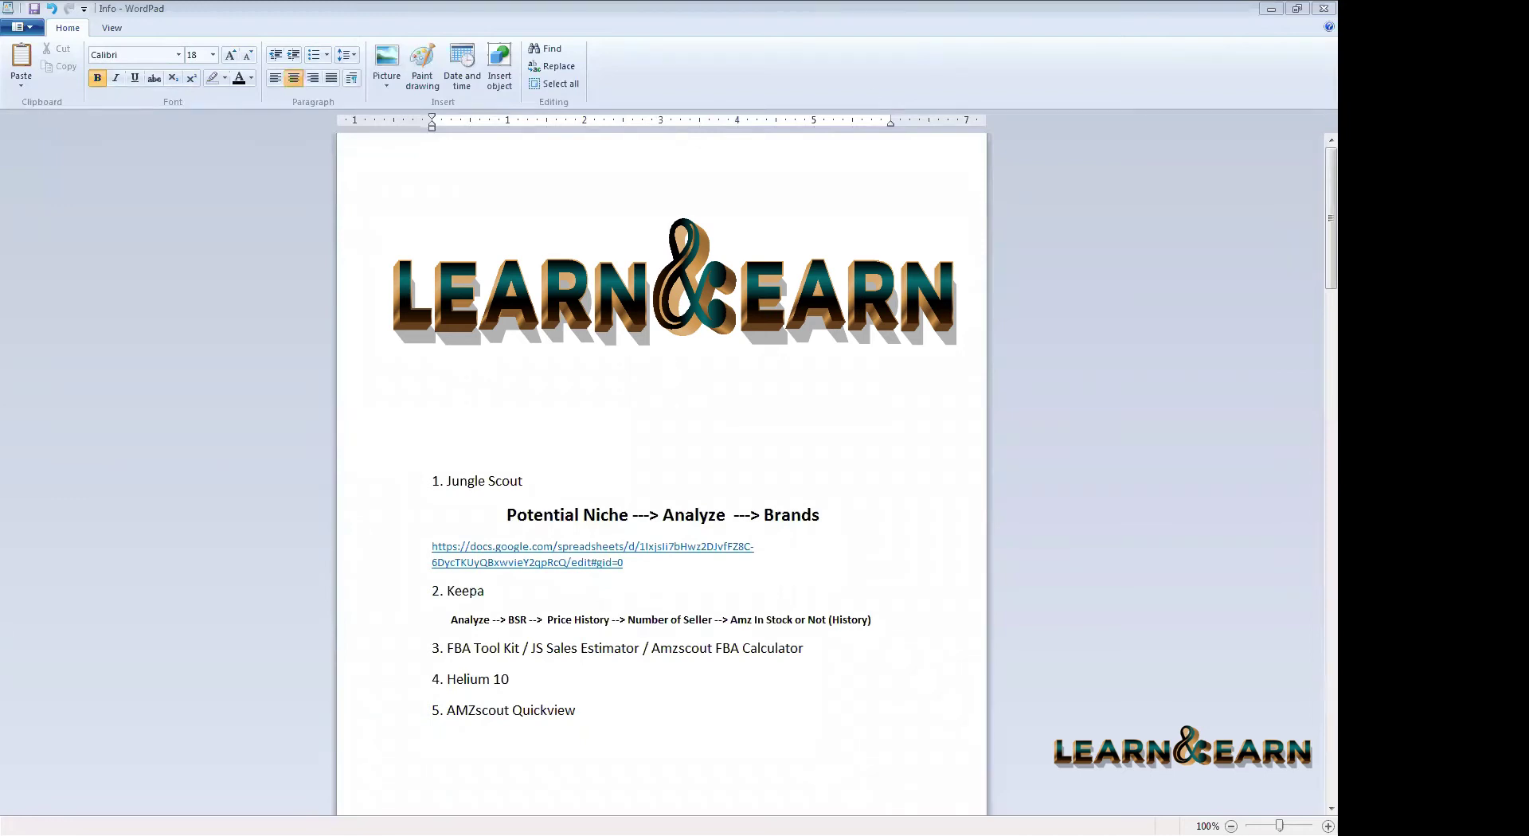
{"action": "key", "text": "alt+Tab"}
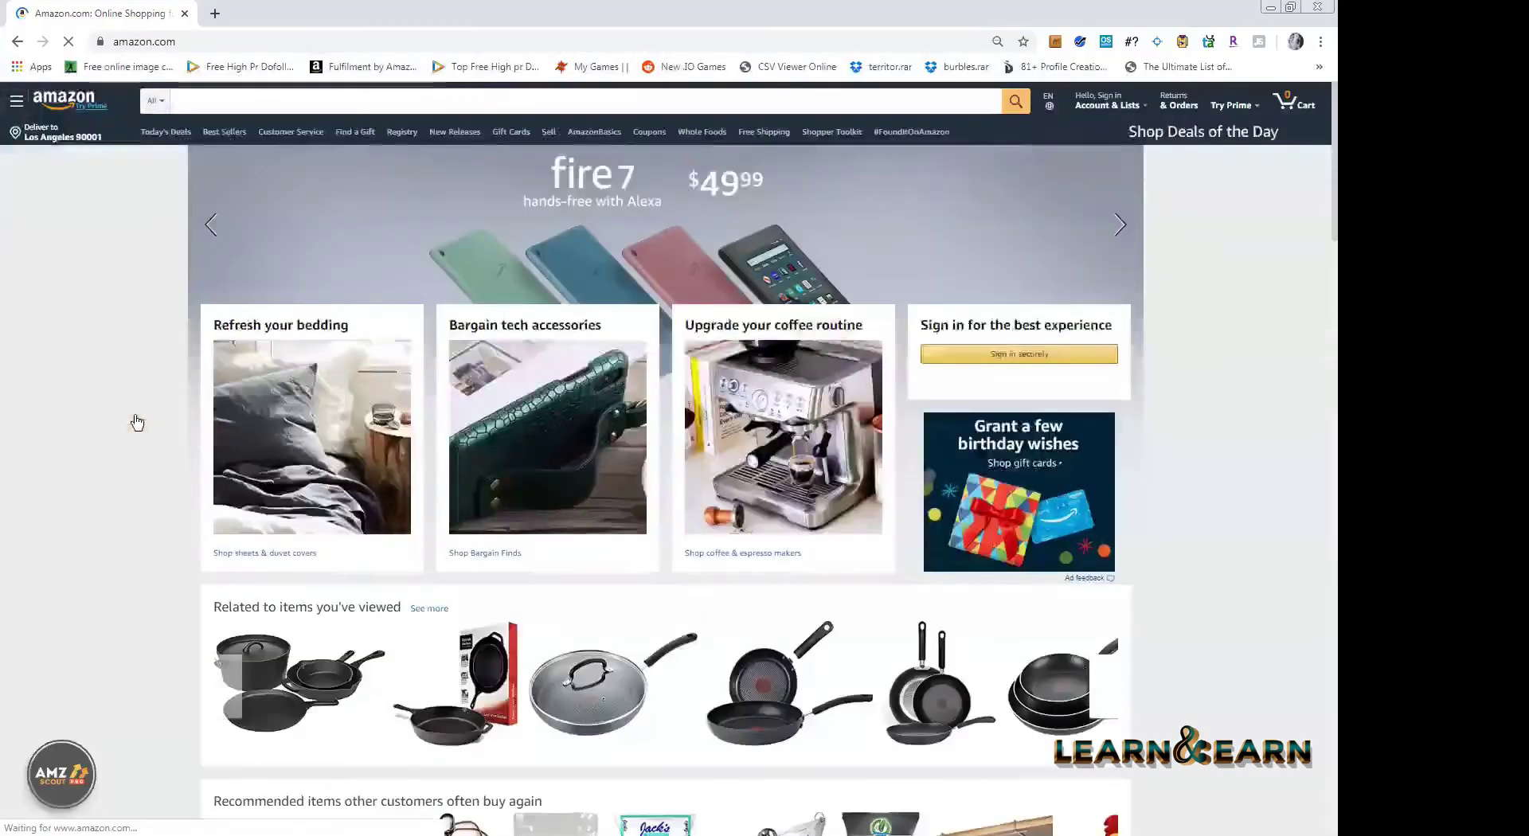
- Reopen the Dog Supplies category and load its product data in Jungle Scout
{"action": "scroll", "coordinate": [92, 447], "scroll_direction": "down", "scroll_amount": 1}
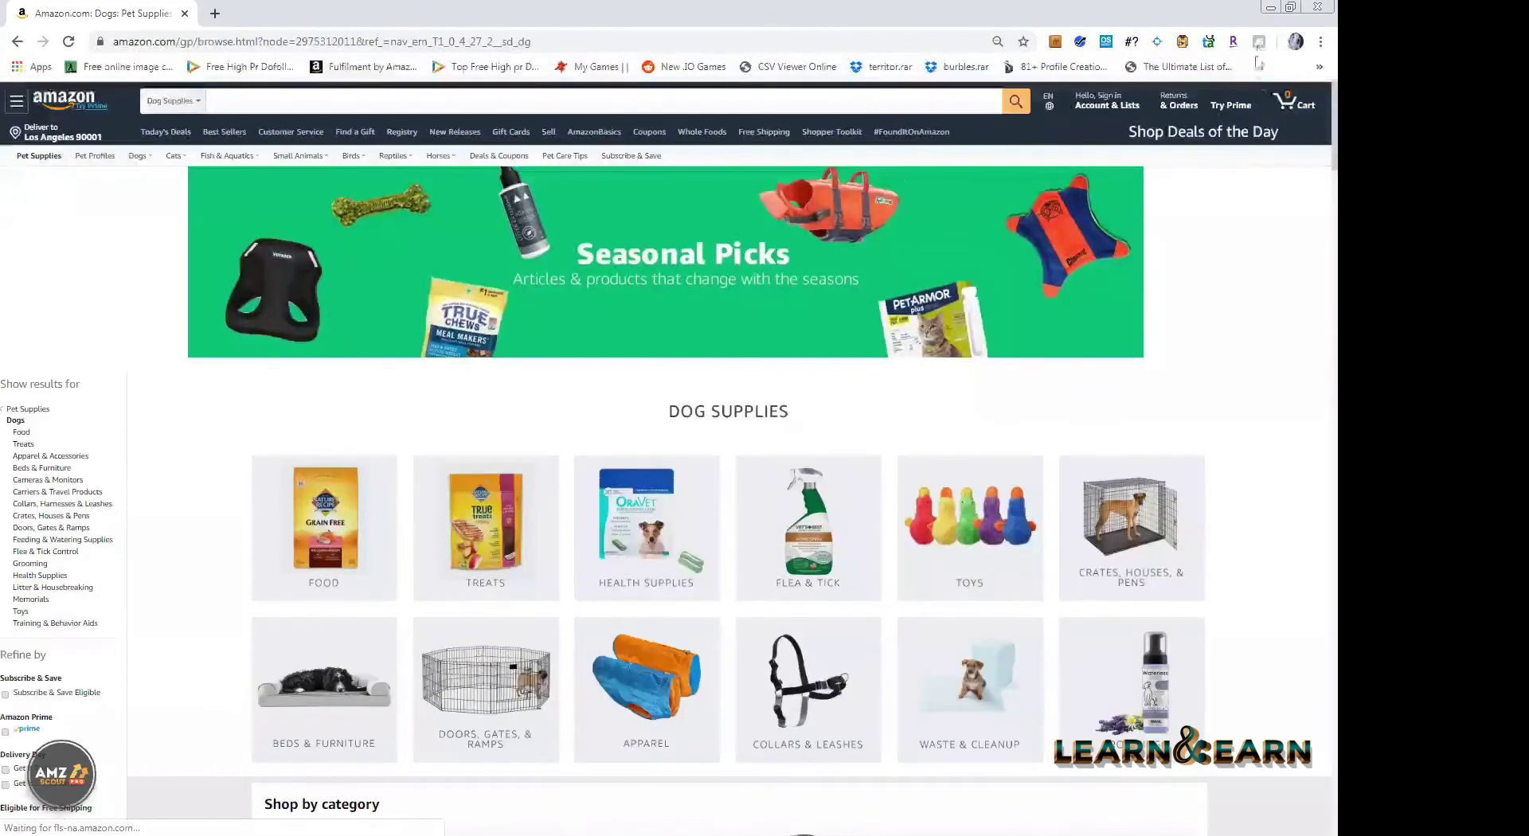
{"action": "scroll", "coordinate": [825, 374], "scroll_direction": "down", "scroll_amount": 4}
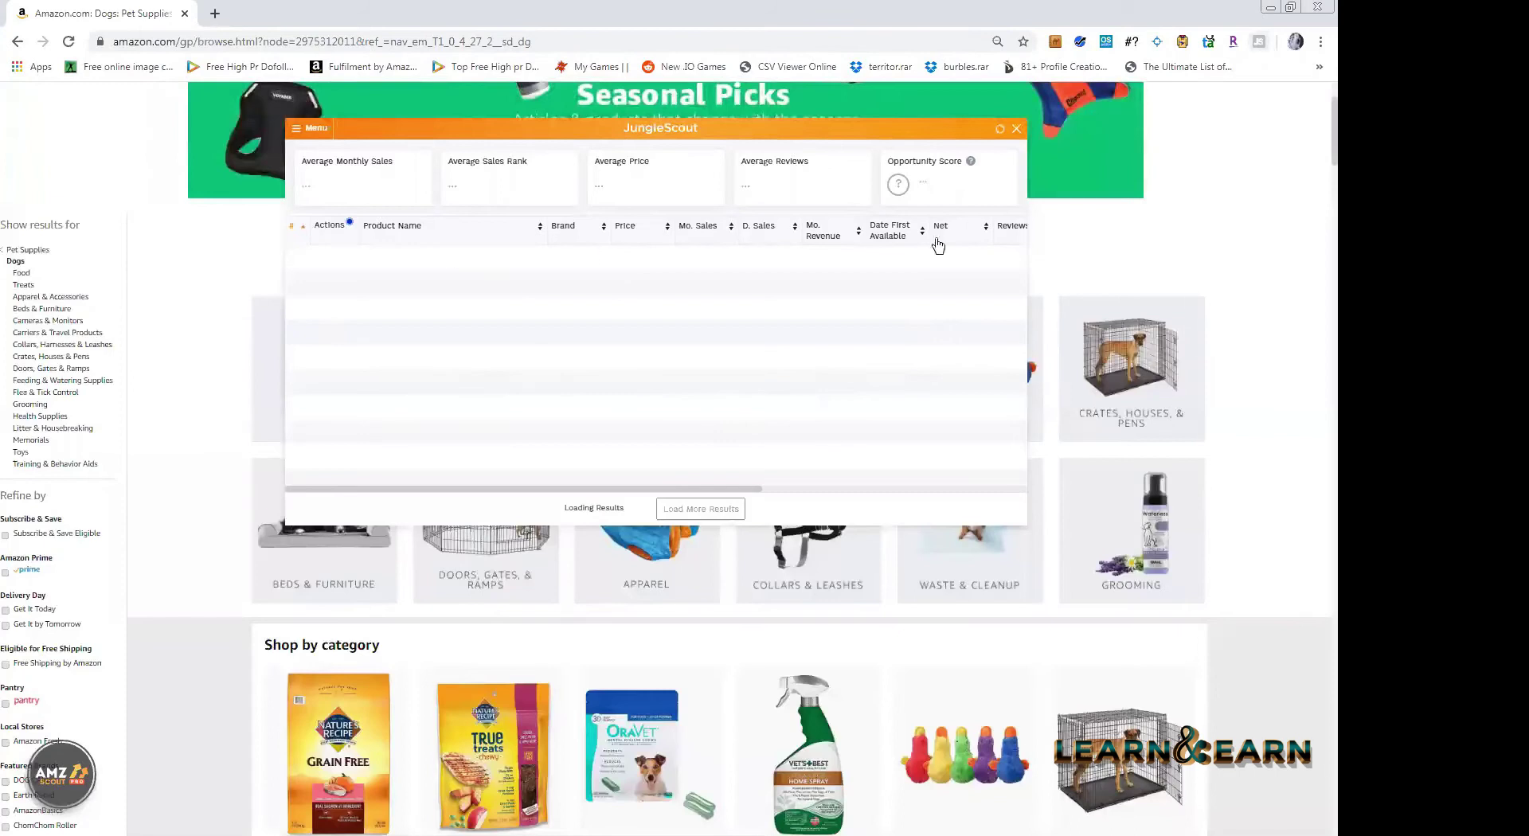
{"action": "scroll", "coordinate": [828, 279], "scroll_direction": "up", "scroll_amount": 2}
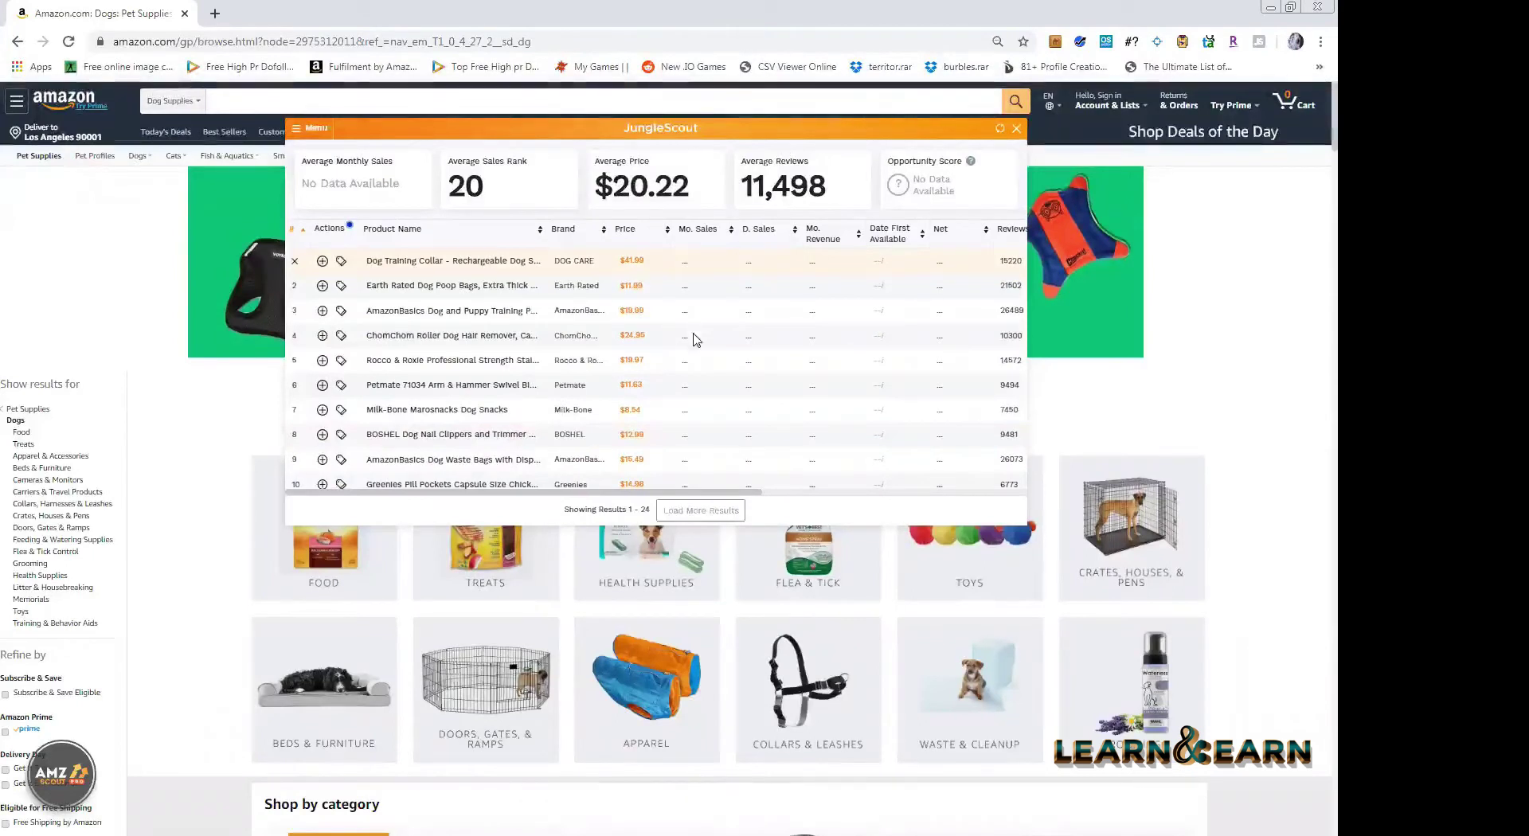
- Open the Toys subcategory under Dogs, run Jungle Scout on it and refresh the product results
{"action": "scroll", "coordinate": [691, 340], "scroll_direction": "down", "scroll_amount": 3}
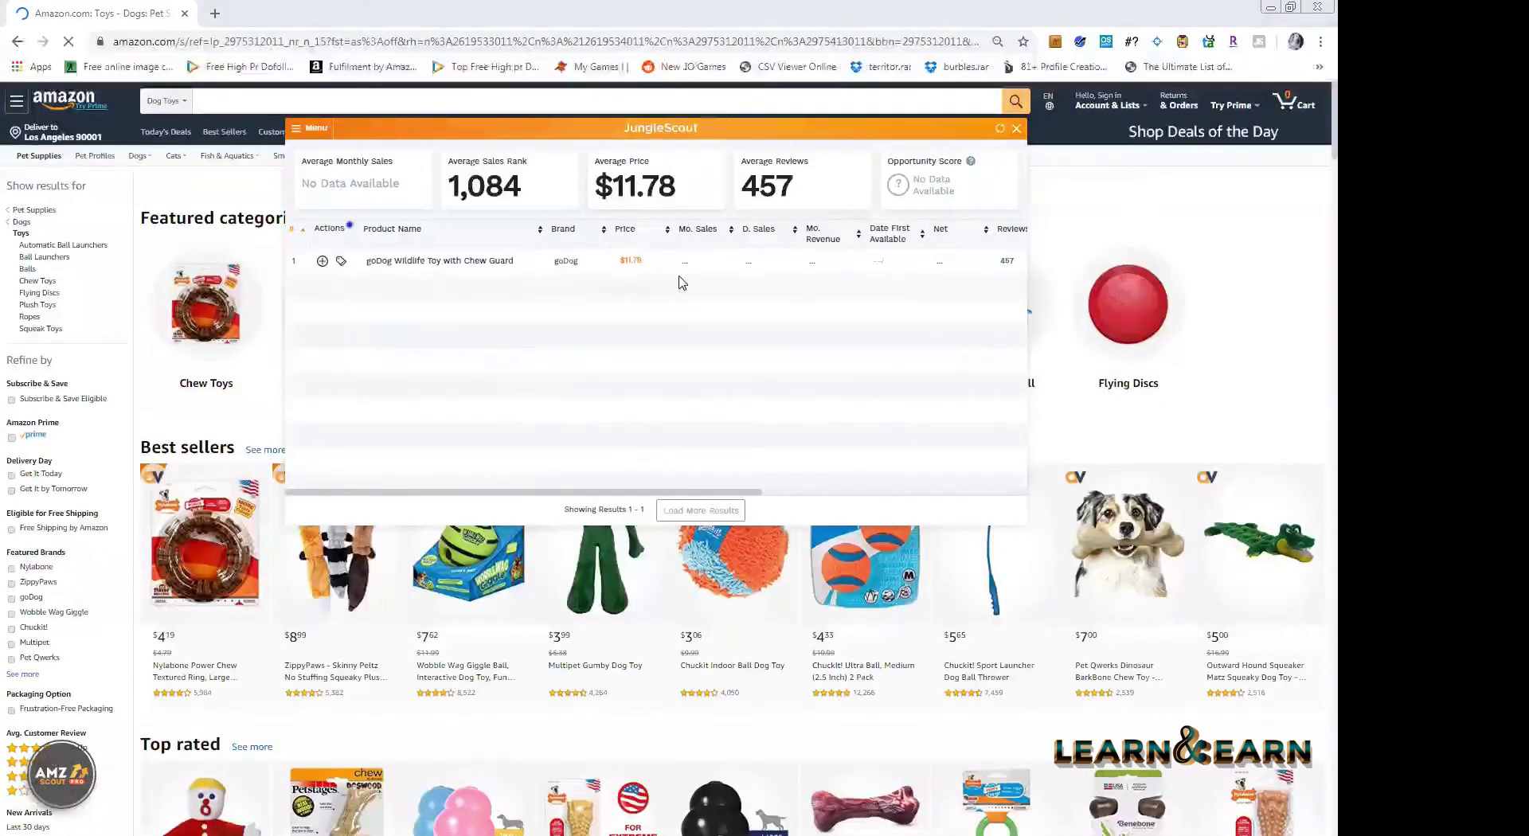
{"action": "left_click", "coordinate": [999, 129]}
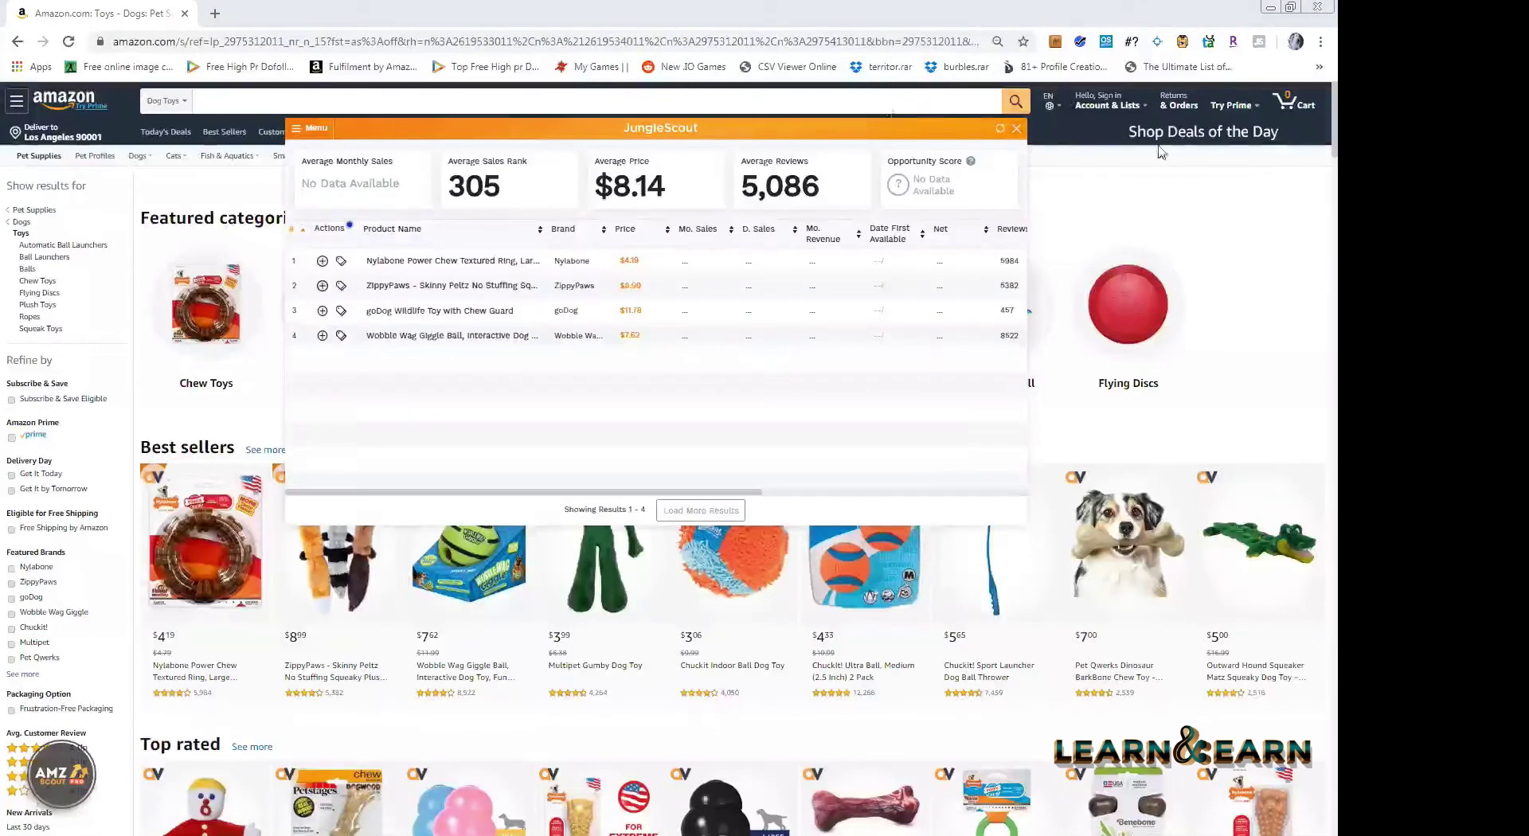
- Clear all browsing data in Chrome with the time range set to All time
{"action": "left_click", "coordinate": [1271, 8]}
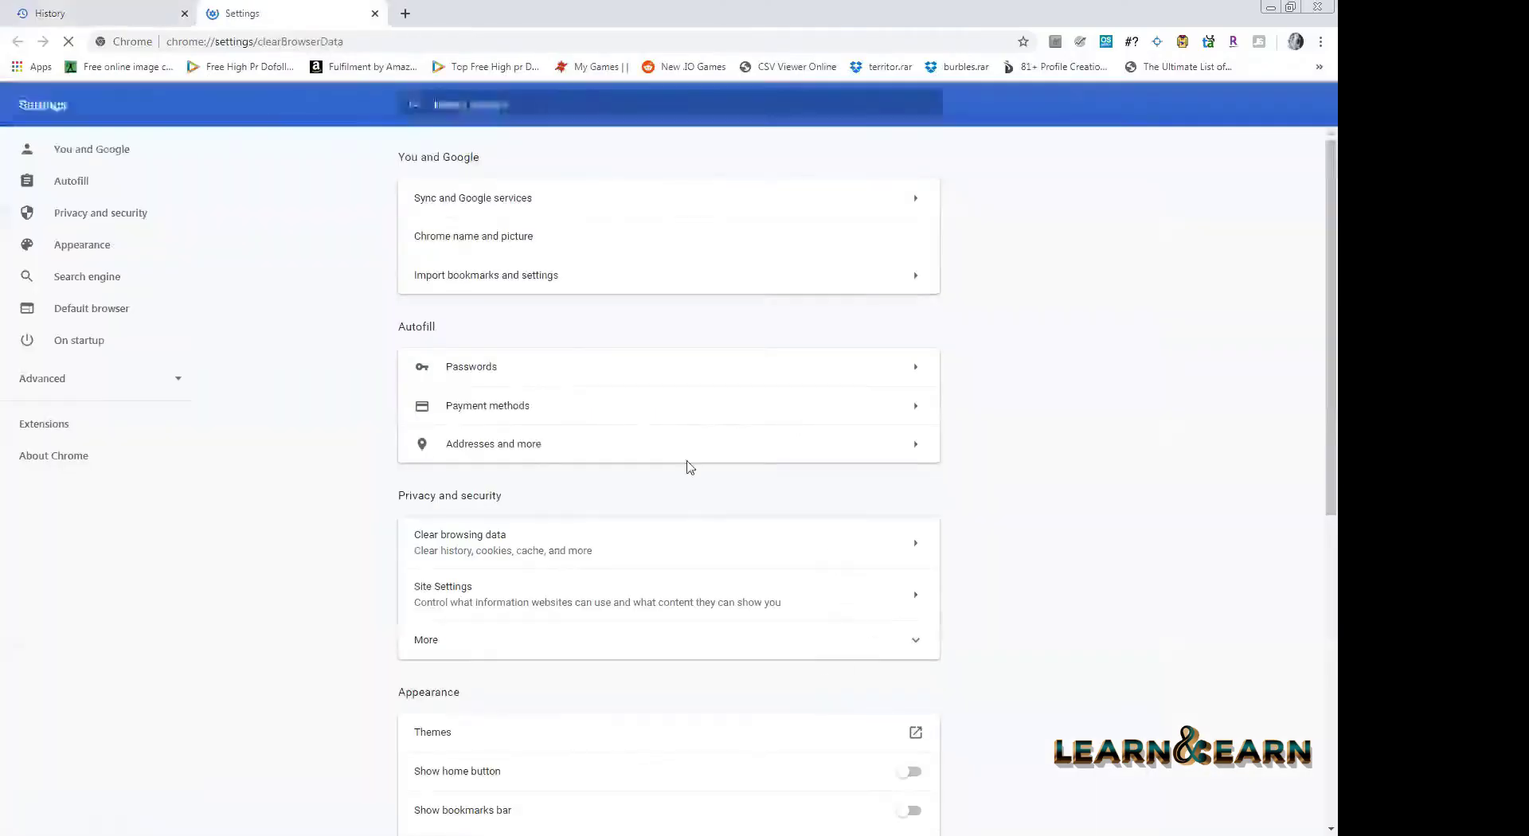
{"action": "key", "text": "Return"}
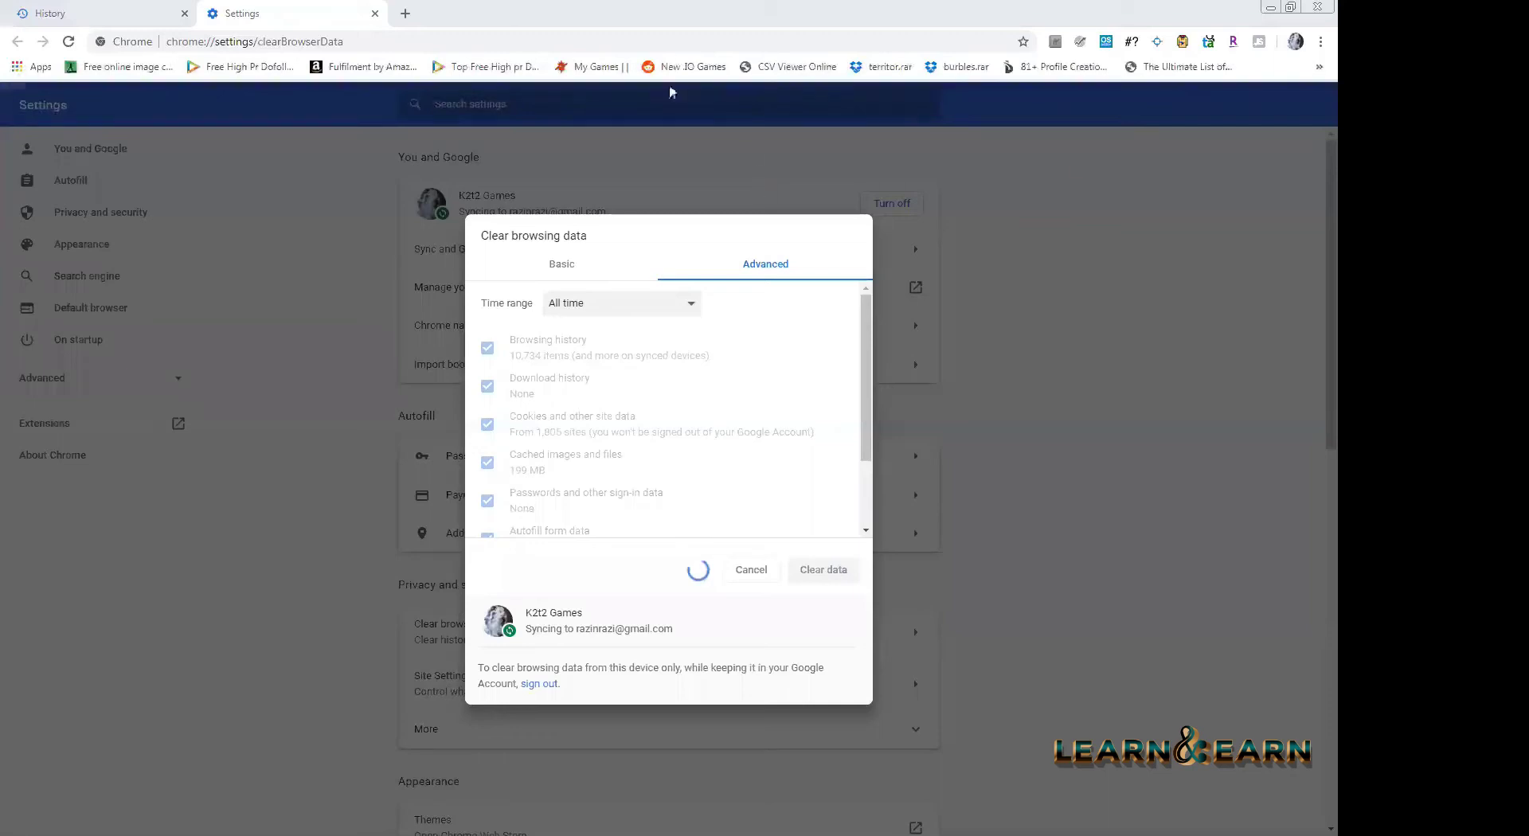
{"action": "left_click", "coordinate": [1320, 42]}
{"action": "left_click", "coordinate": [1171, 149]}
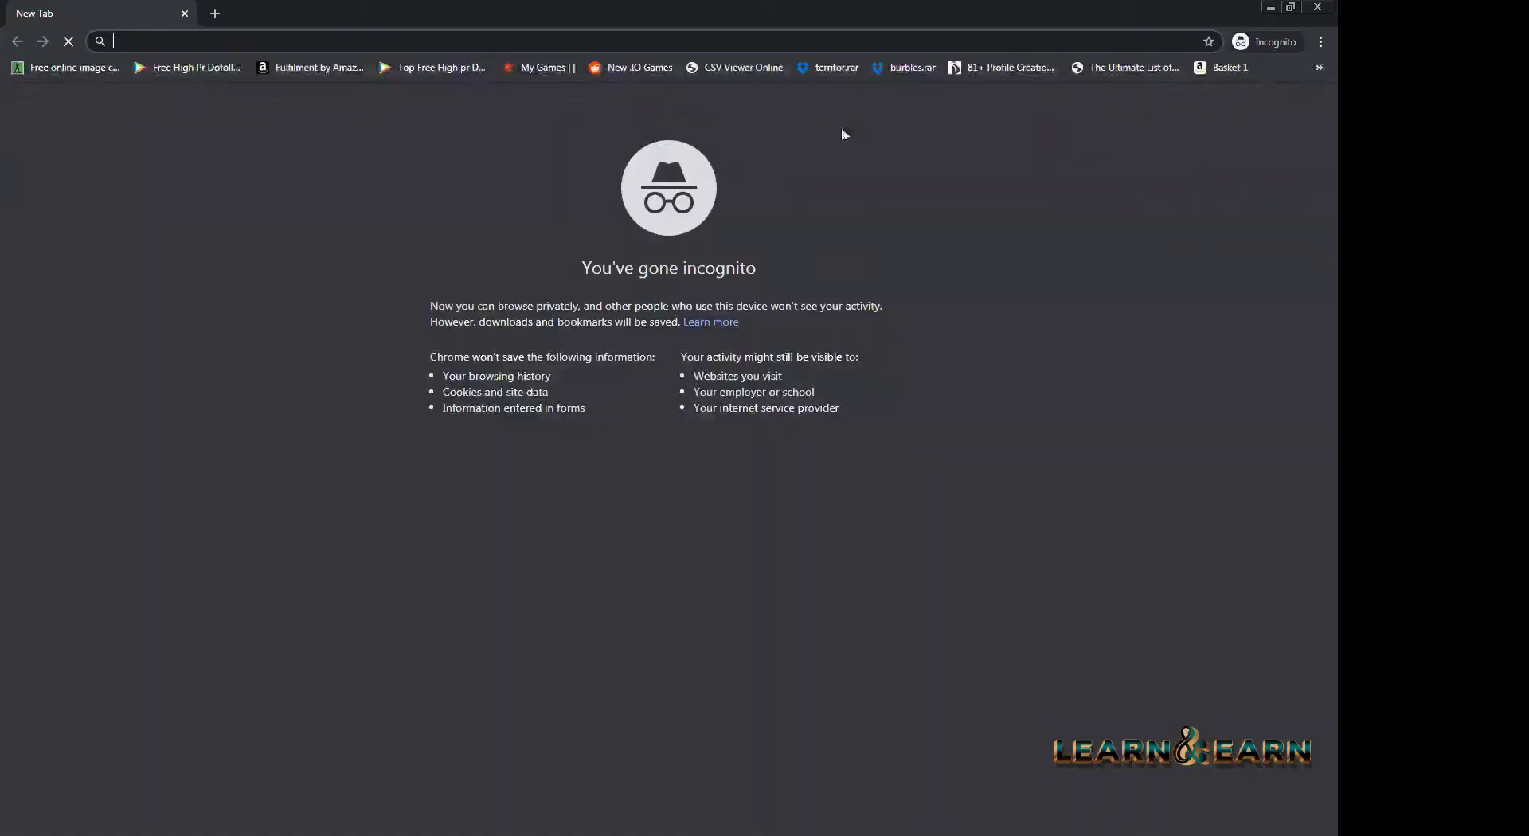
{"action": "left_click", "coordinate": [1317, 6]}
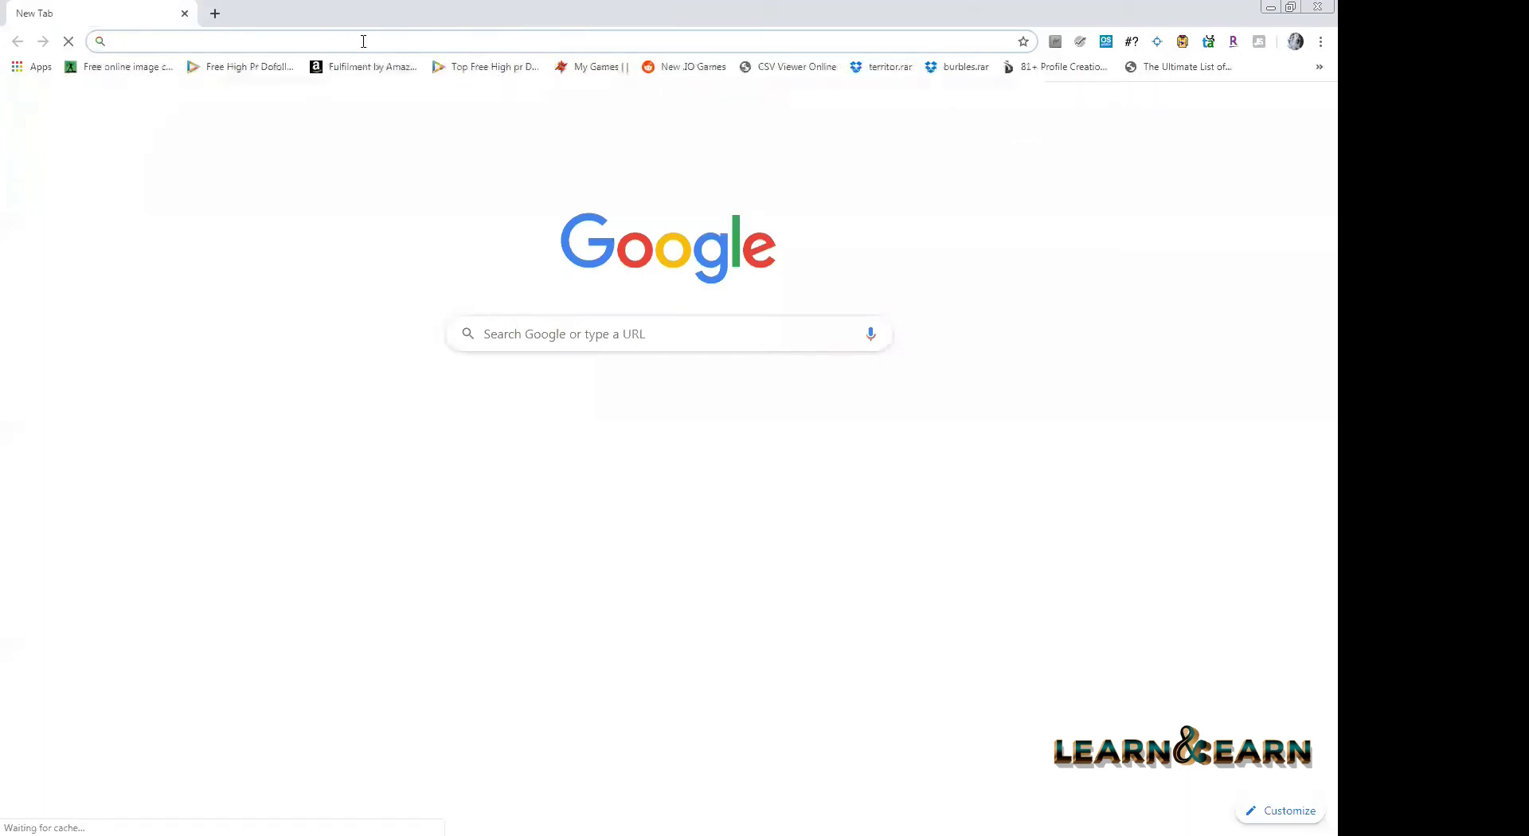
- Load amazon.com, open the Jungle Scout extension and check its menu options
{"action": "type", "text": "amazon"}
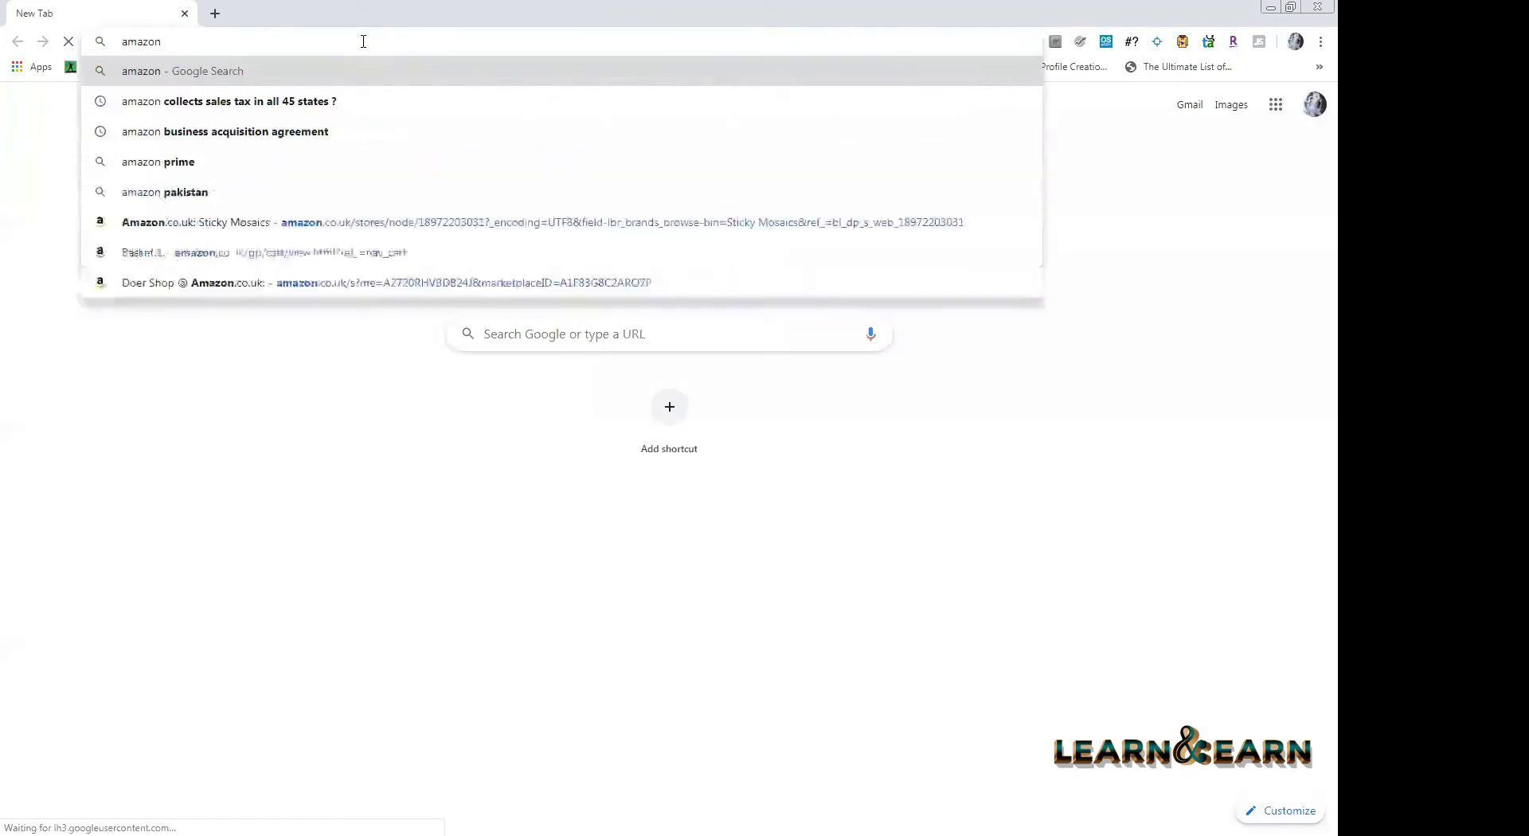
{"action": "type", "text": ".com"}
{"action": "key", "text": "Return"}
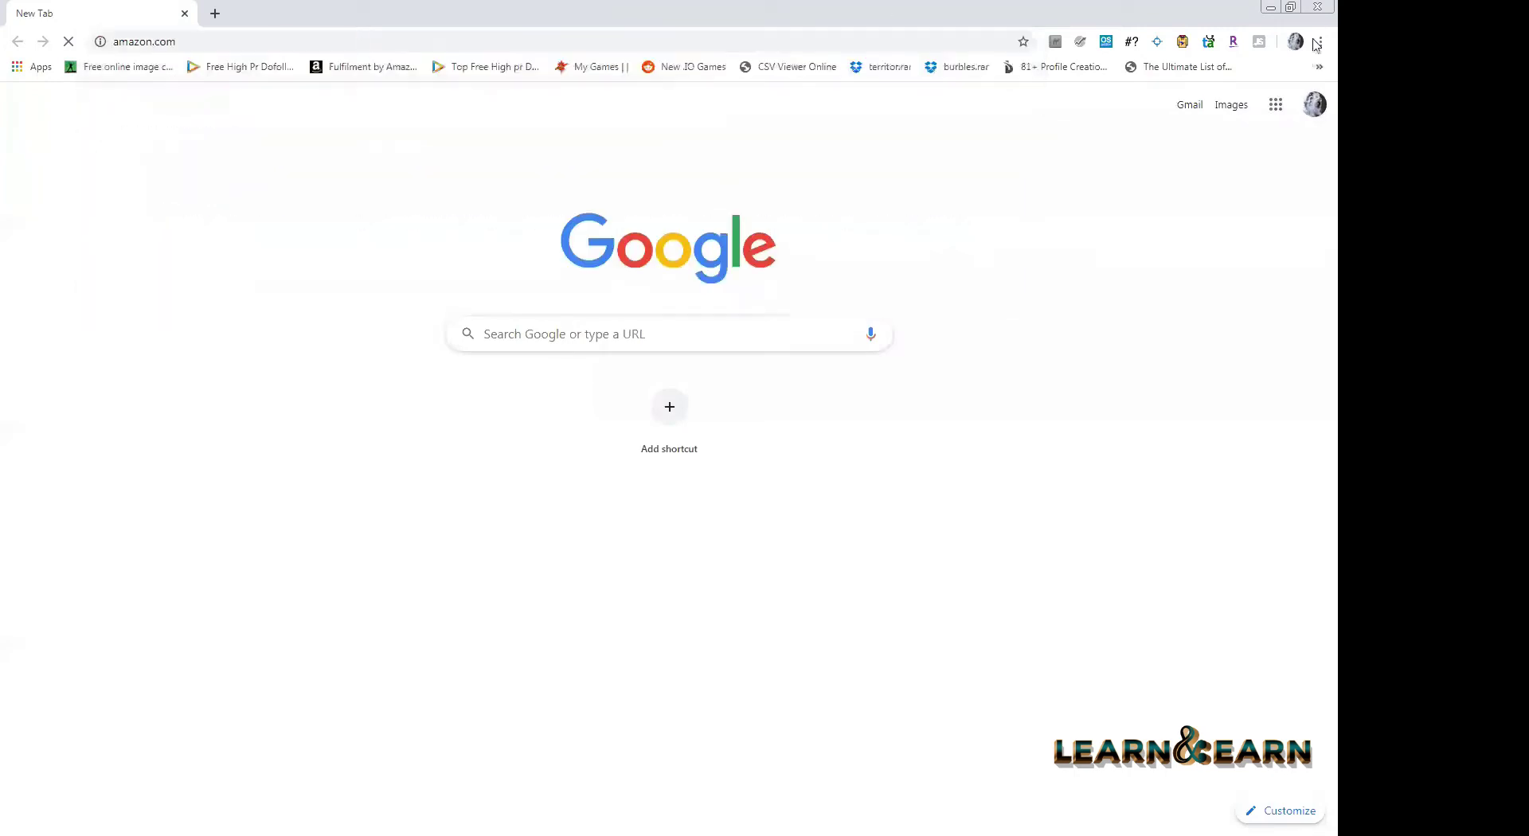
{"action": "left_click", "coordinate": [1259, 41]}
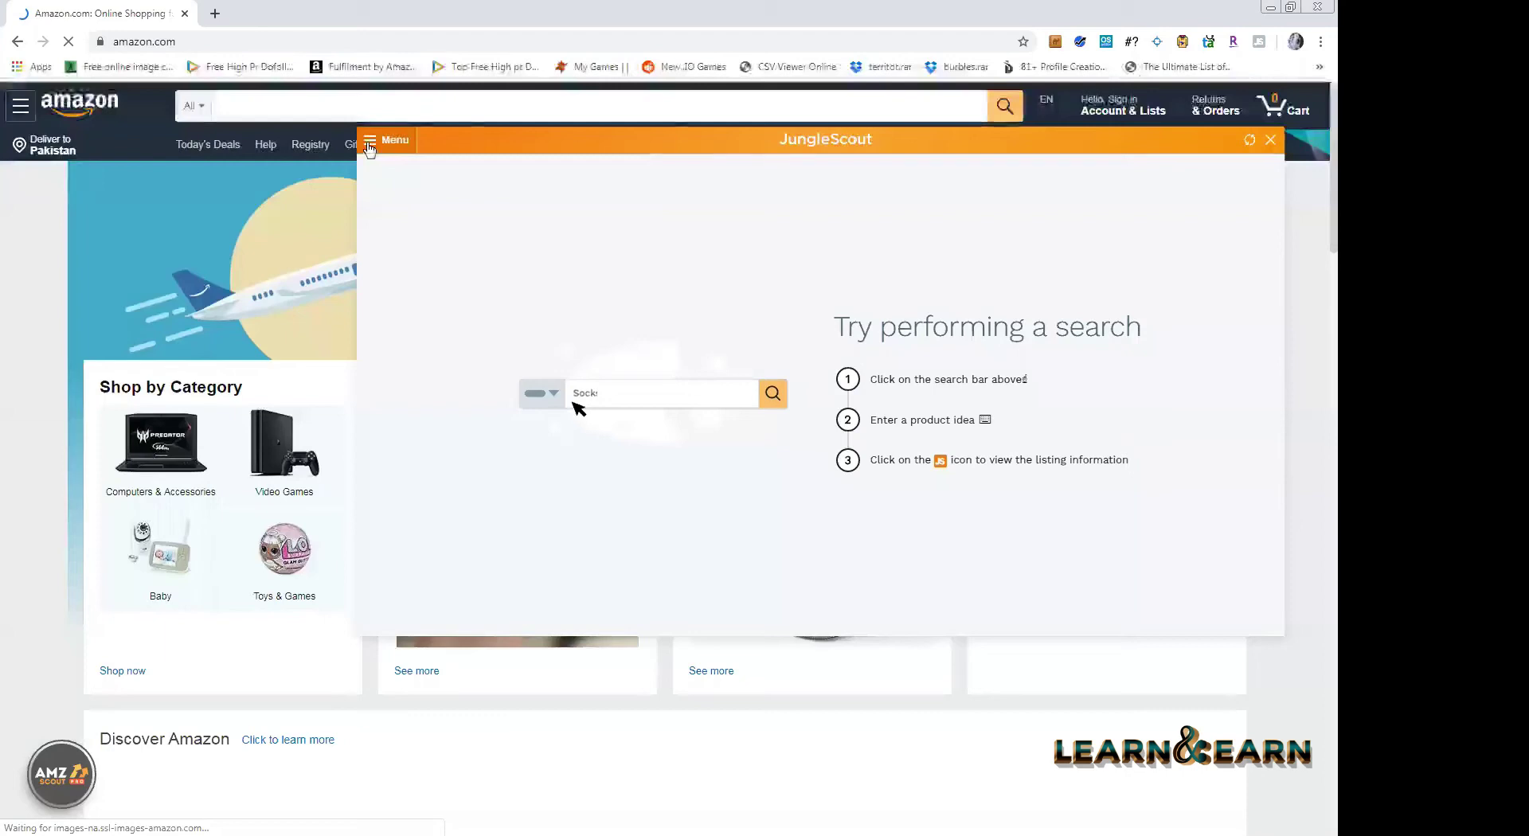
{"action": "left_click", "coordinate": [390, 140]}
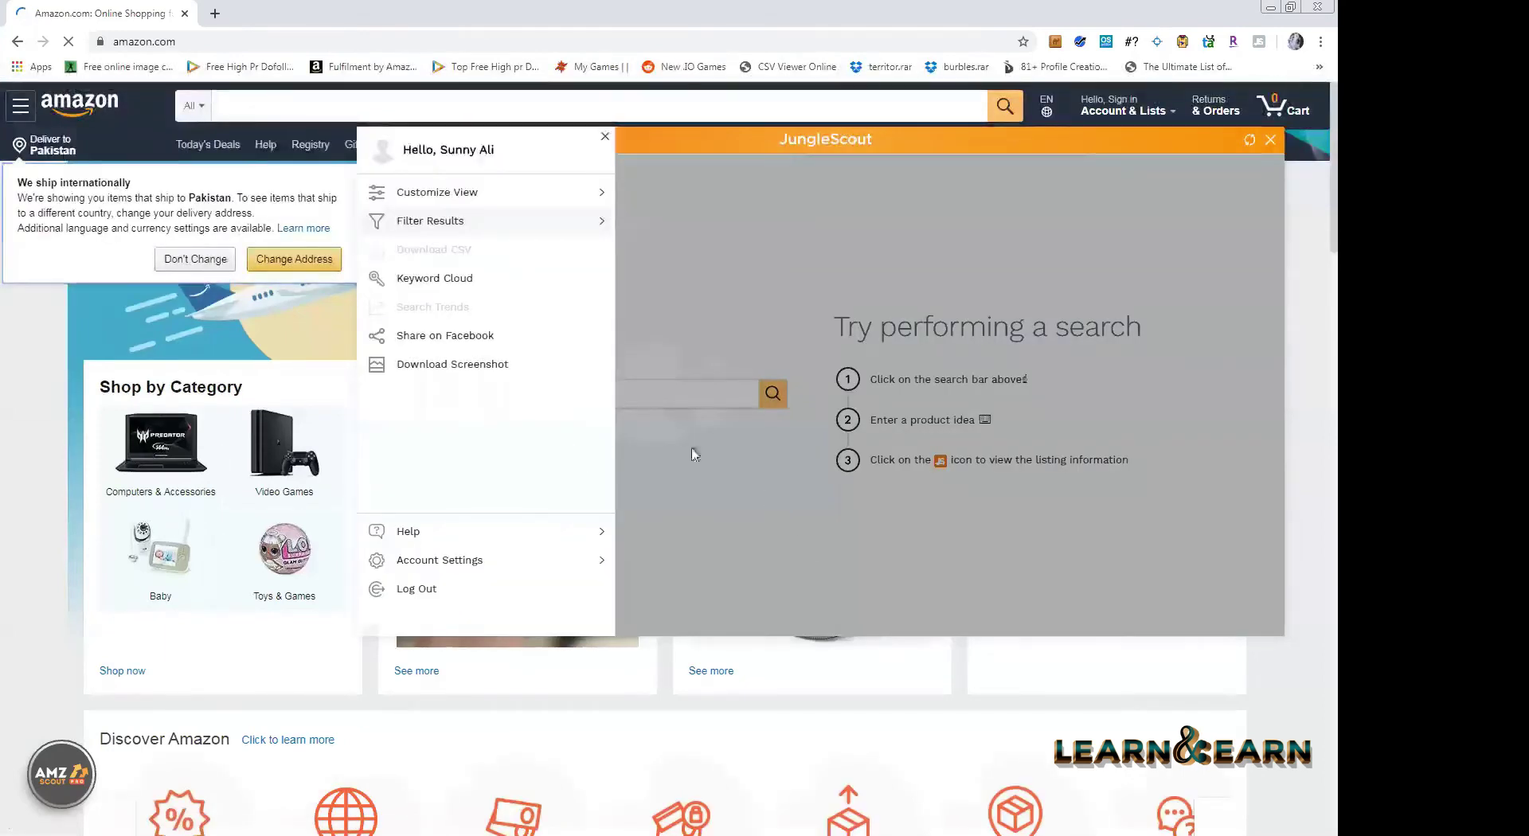
{"action": "left_click", "coordinate": [637, 433]}
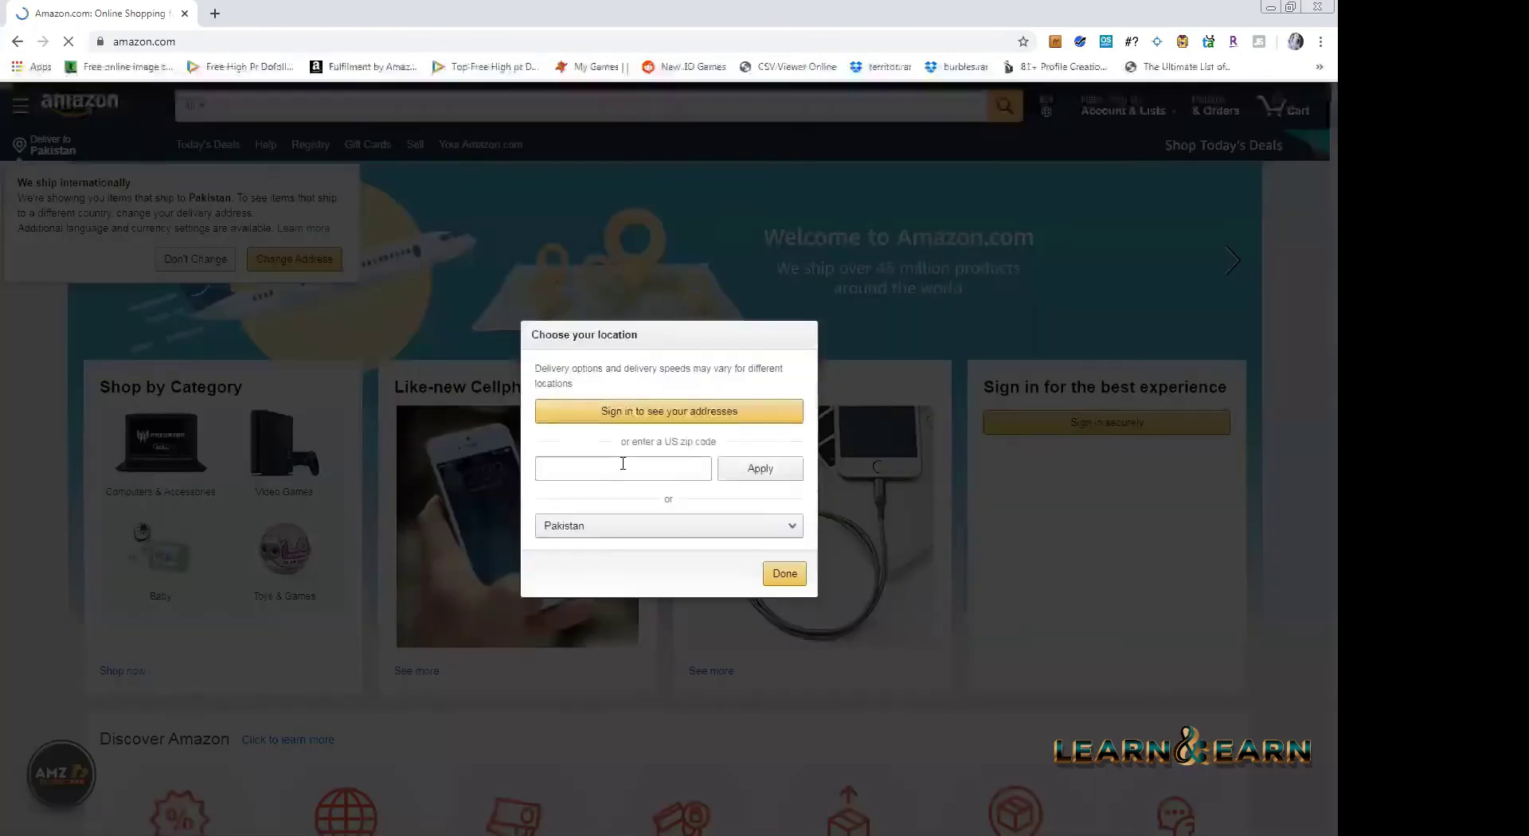
- Set the Amazon delivery location to US ZIP code 90001
{"action": "left_click", "coordinate": [622, 463]}
{"action": "type", "text": "90001"}
{"action": "left_click", "coordinate": [739, 465]}
{"action": "left_click", "coordinate": [793, 573]}
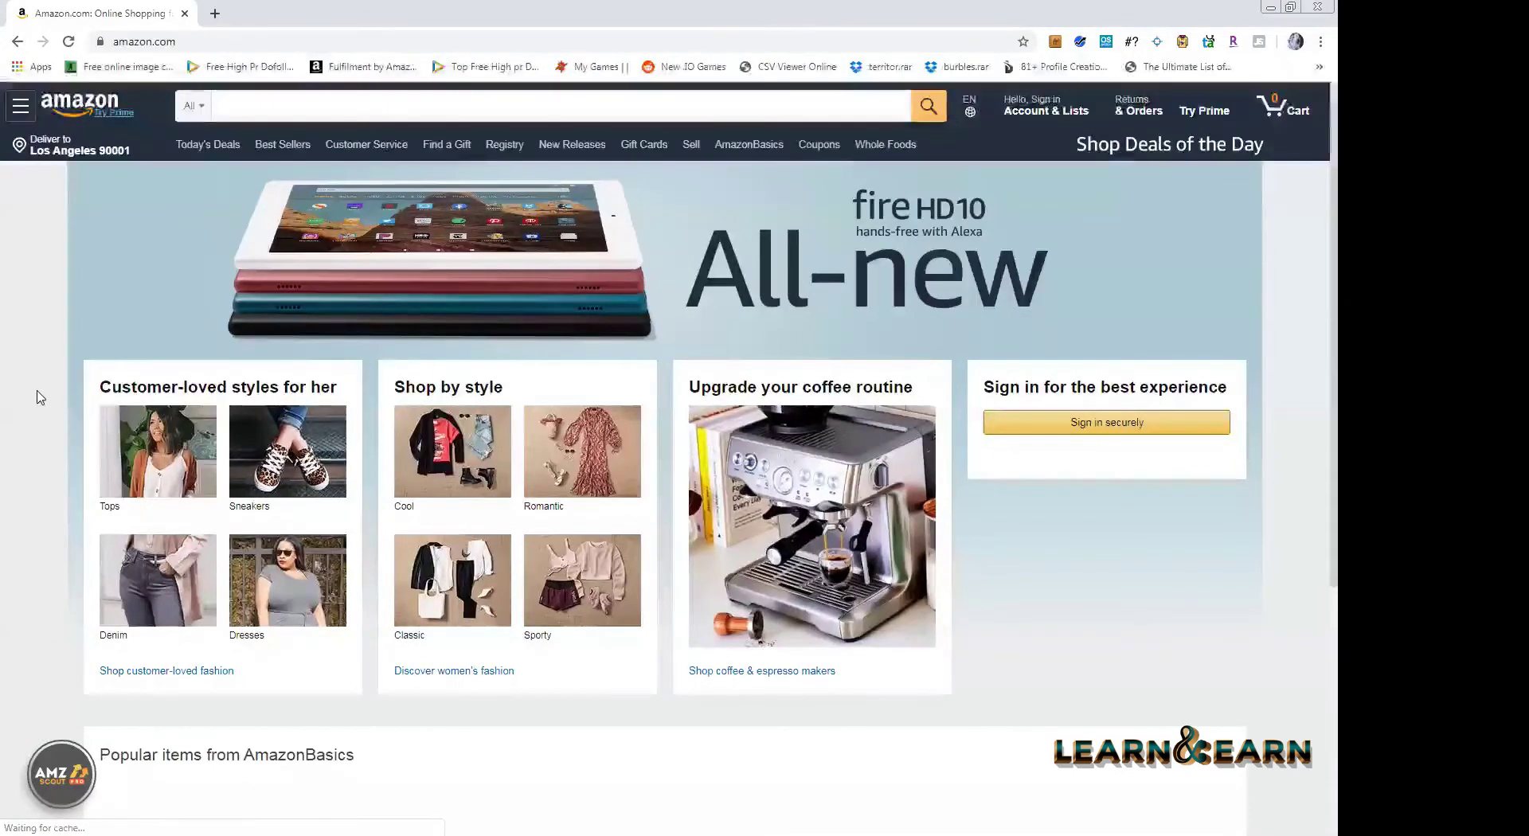
- Look through the Amazon homepage and open the Best Sellers page
{"action": "scroll", "coordinate": [40, 394], "scroll_direction": "down", "scroll_amount": 10}
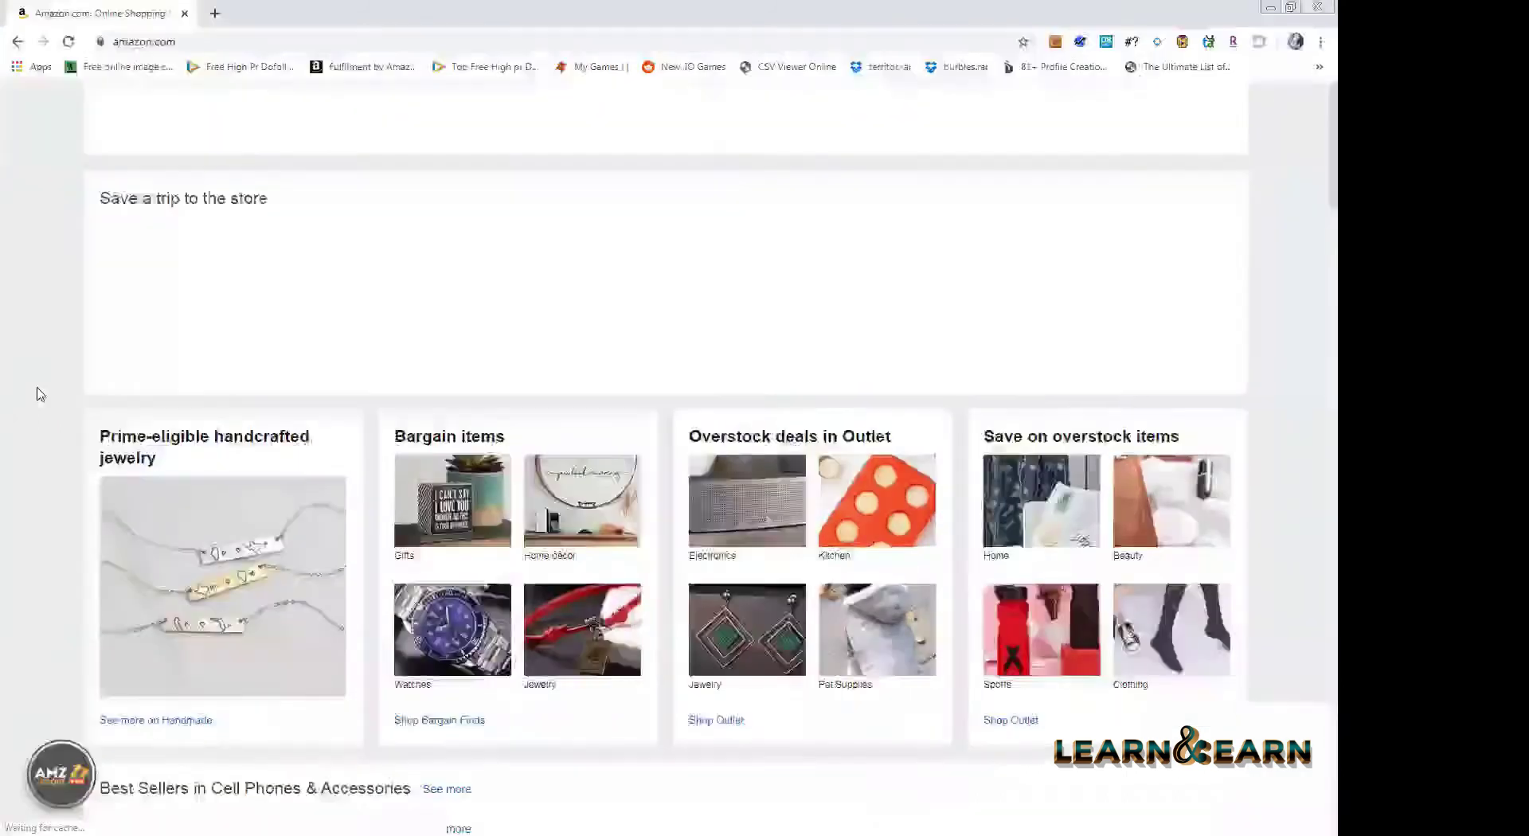
{"action": "scroll", "coordinate": [40, 394], "scroll_direction": "up", "scroll_amount": 8}
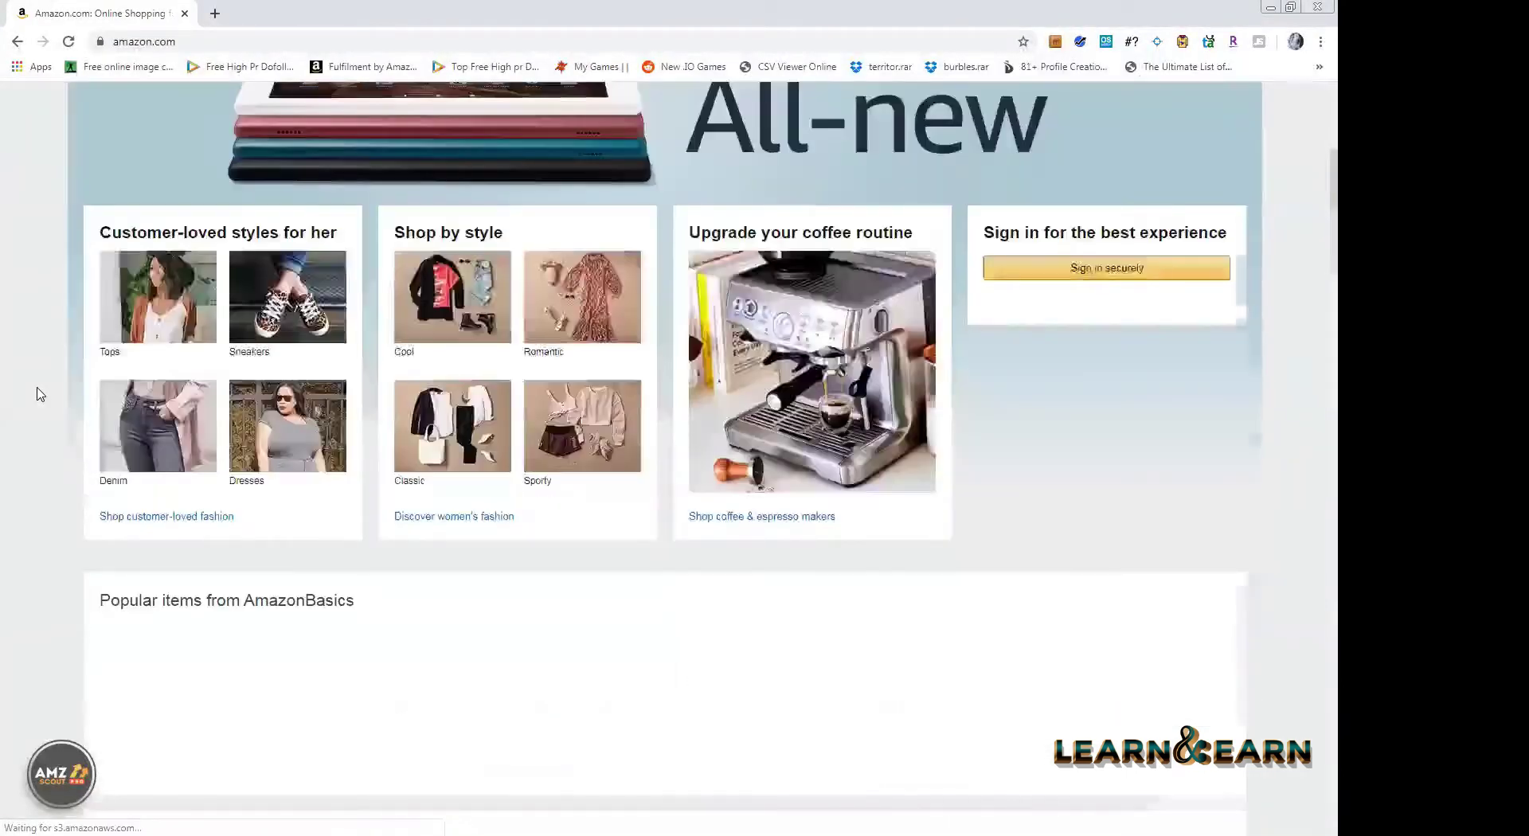
{"action": "scroll", "coordinate": [40, 393], "scroll_direction": "up", "scroll_amount": 2}
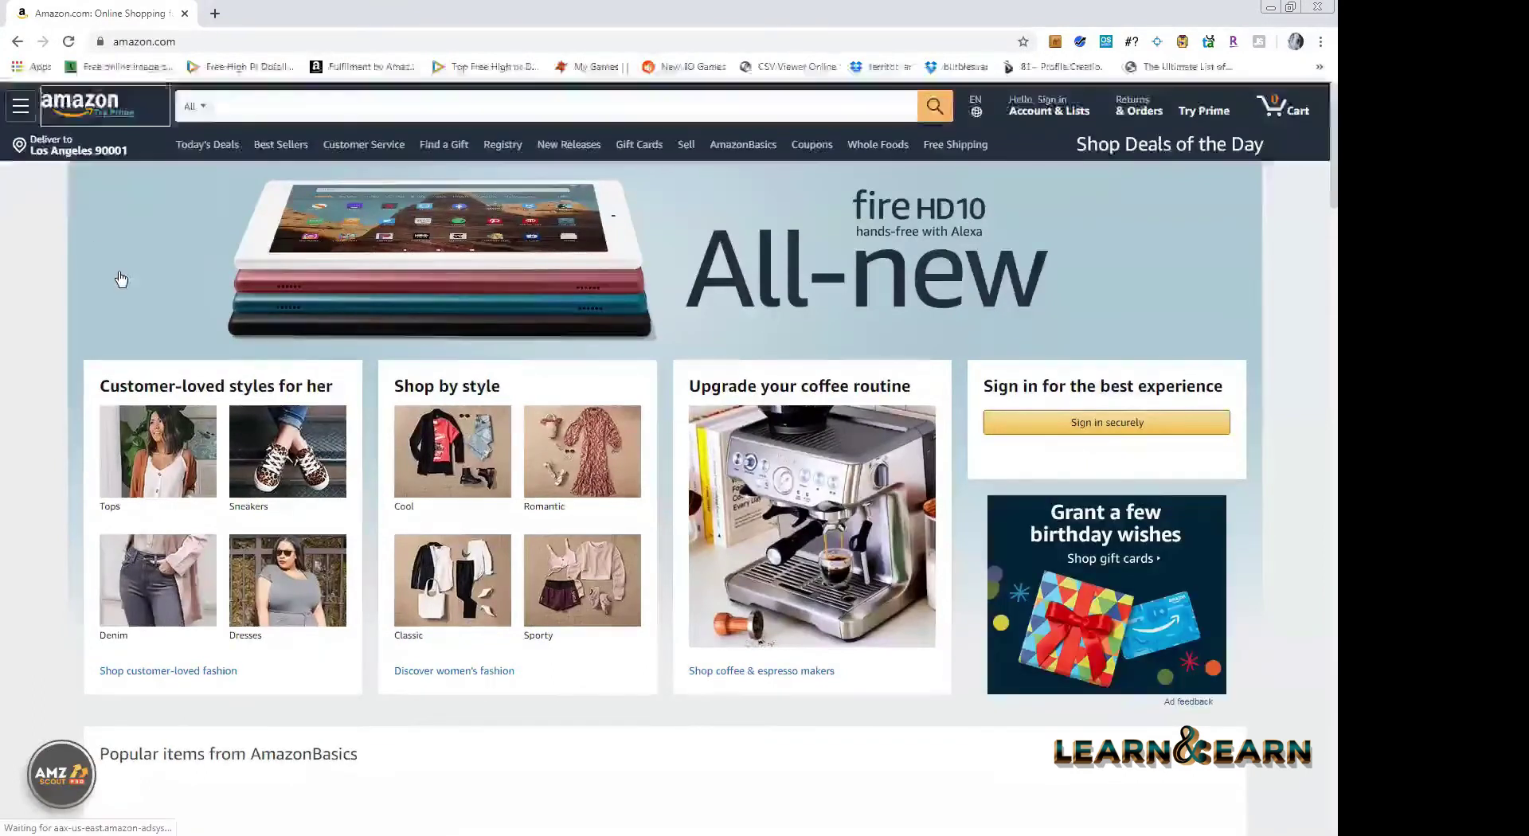
{"action": "key", "text": "Tab"}
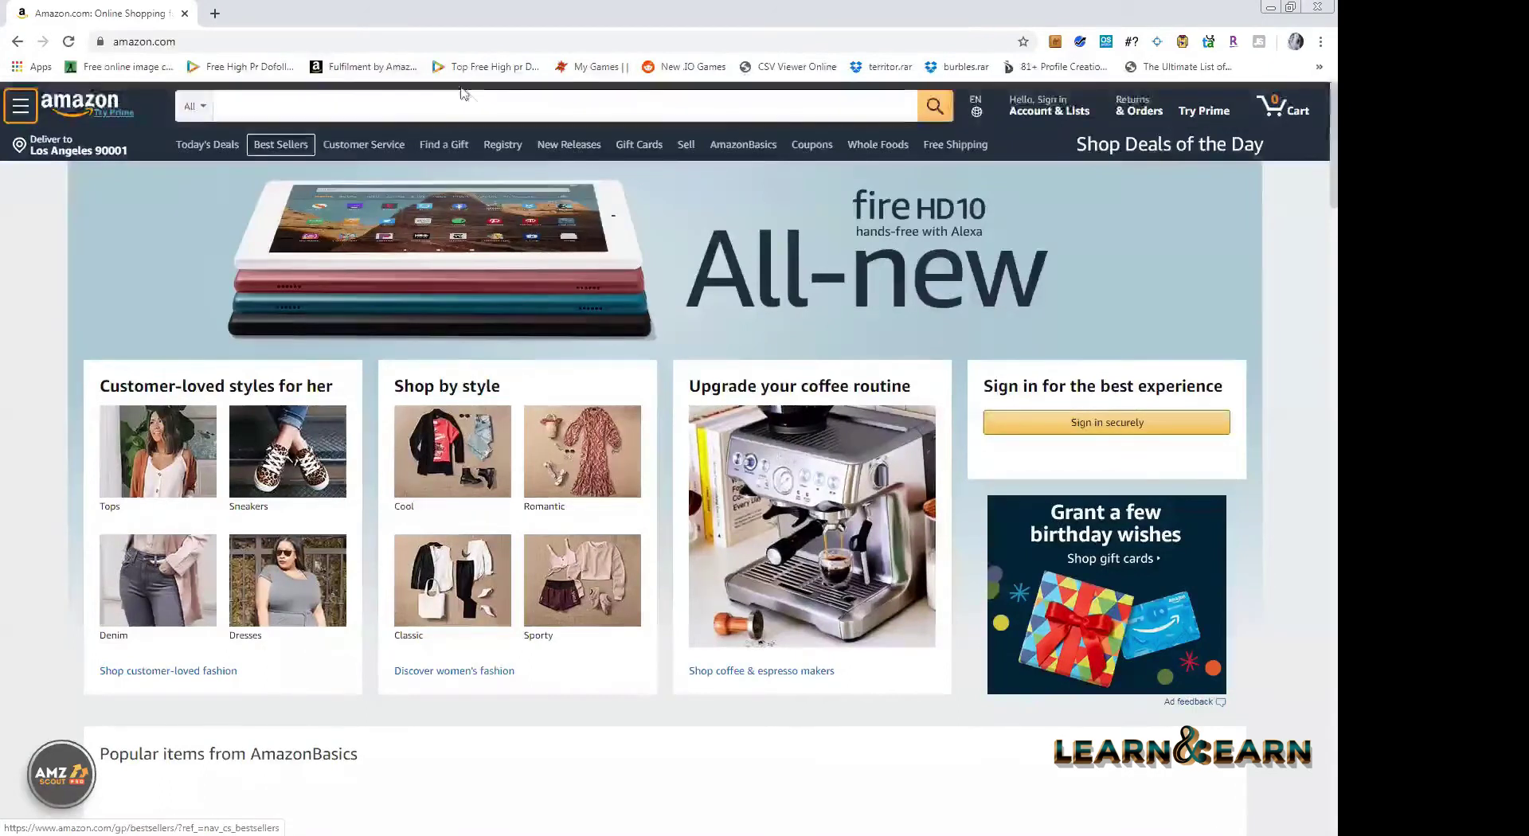
{"action": "key", "text": "alt+d"}
{"action": "key", "text": "alt+Return"}
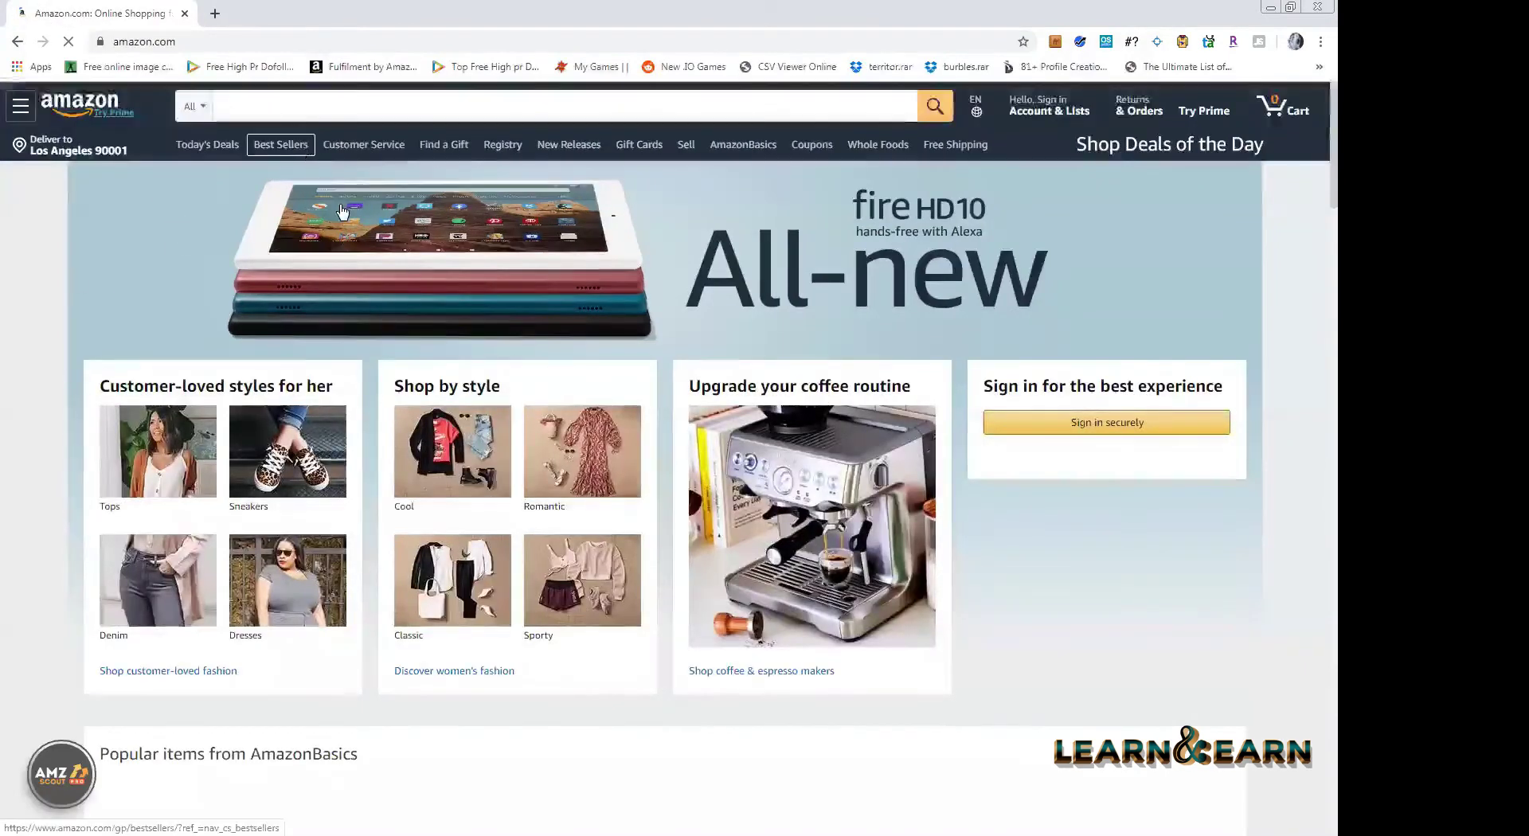
{"action": "key", "text": "Return"}
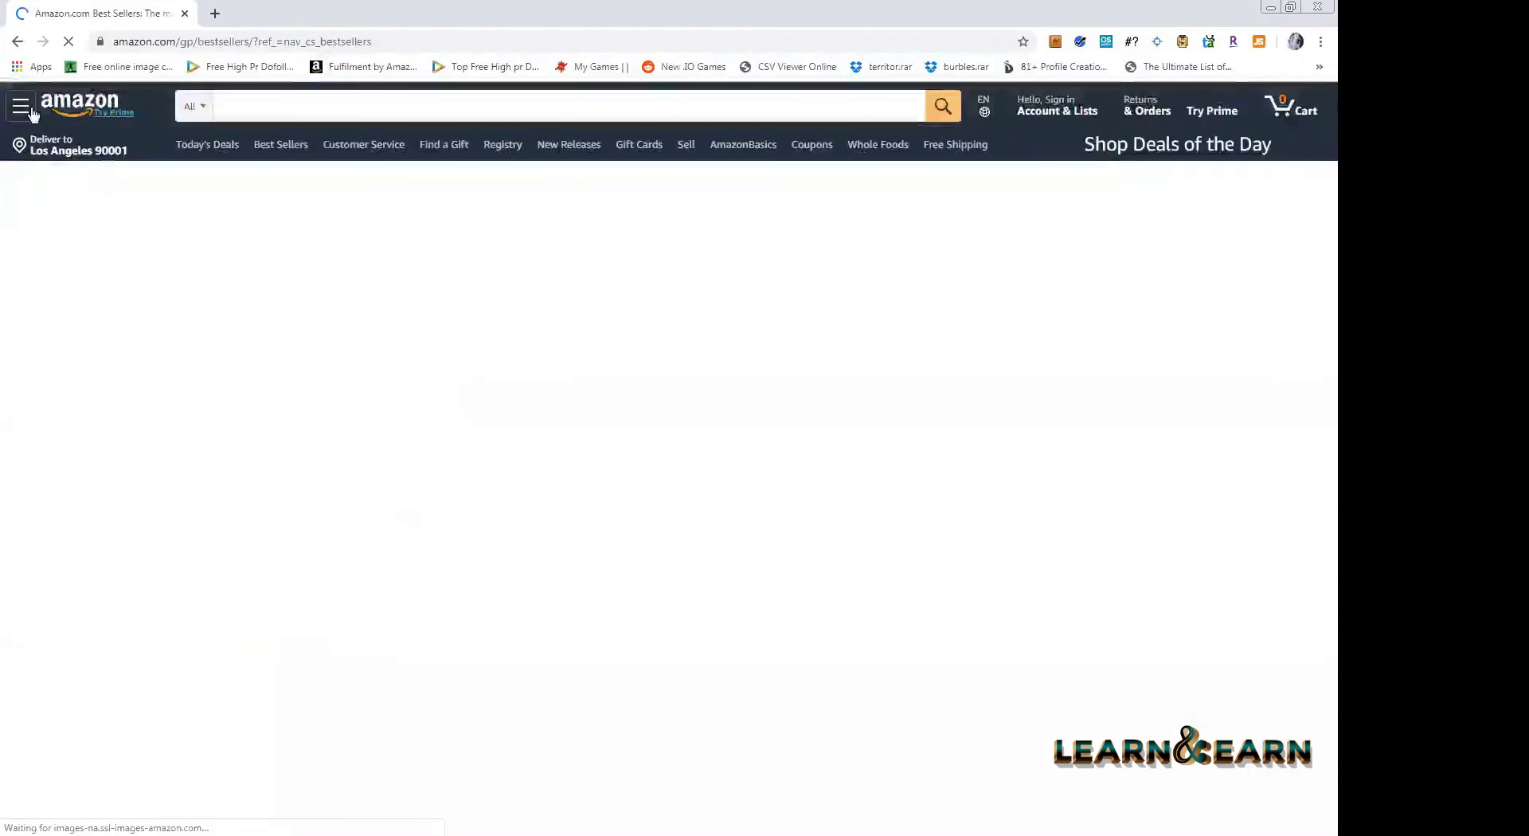
- Open amazon.com in a new incognito window and set the delivery location to US ZIP code 90001
{"action": "key", "text": "ctrl+shift+n"}
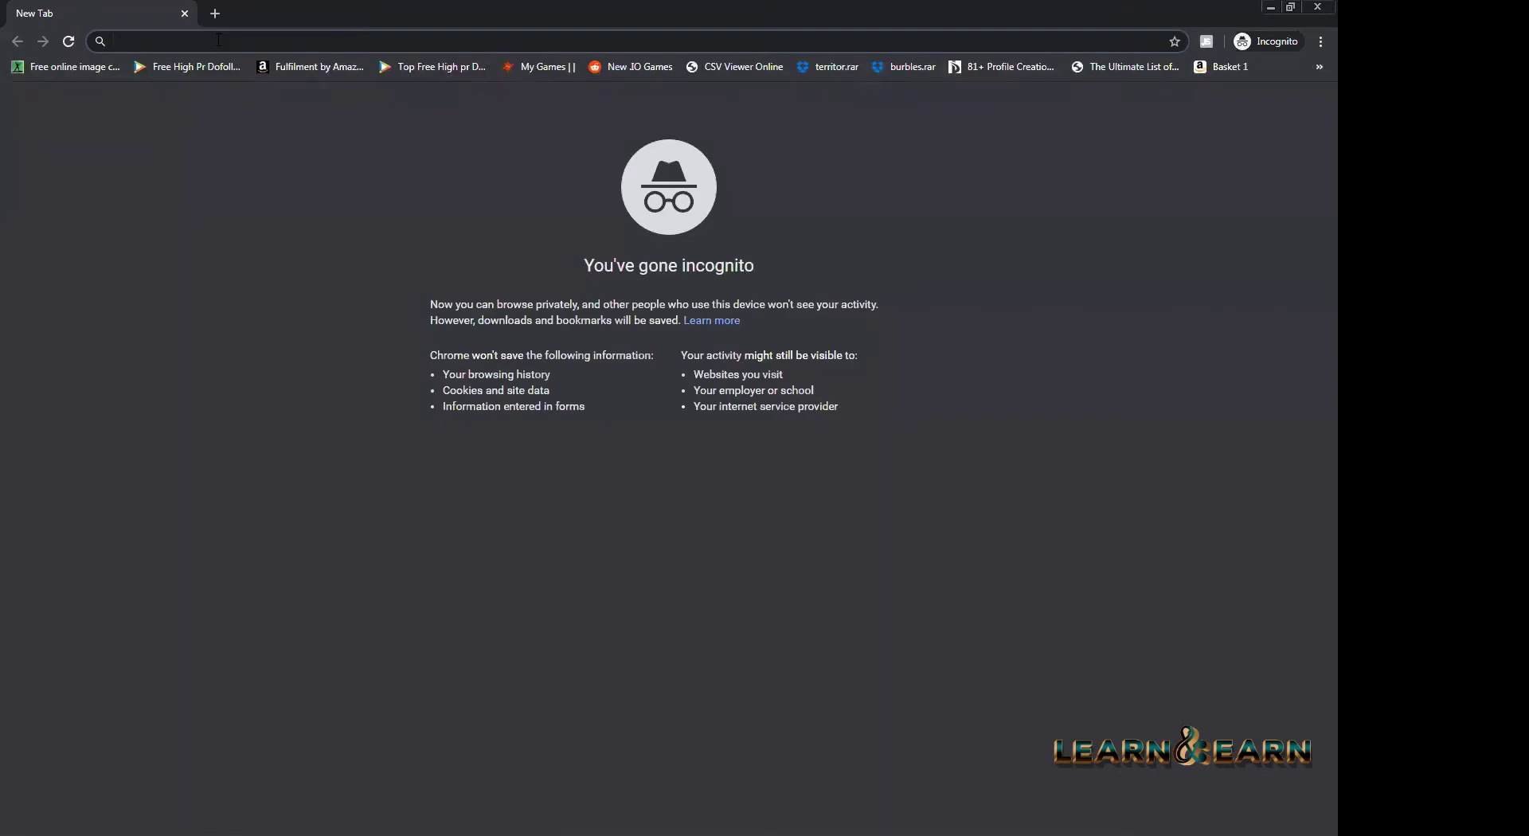
{"action": "type", "text": "amazon.com"}
{"action": "key", "text": "Return"}
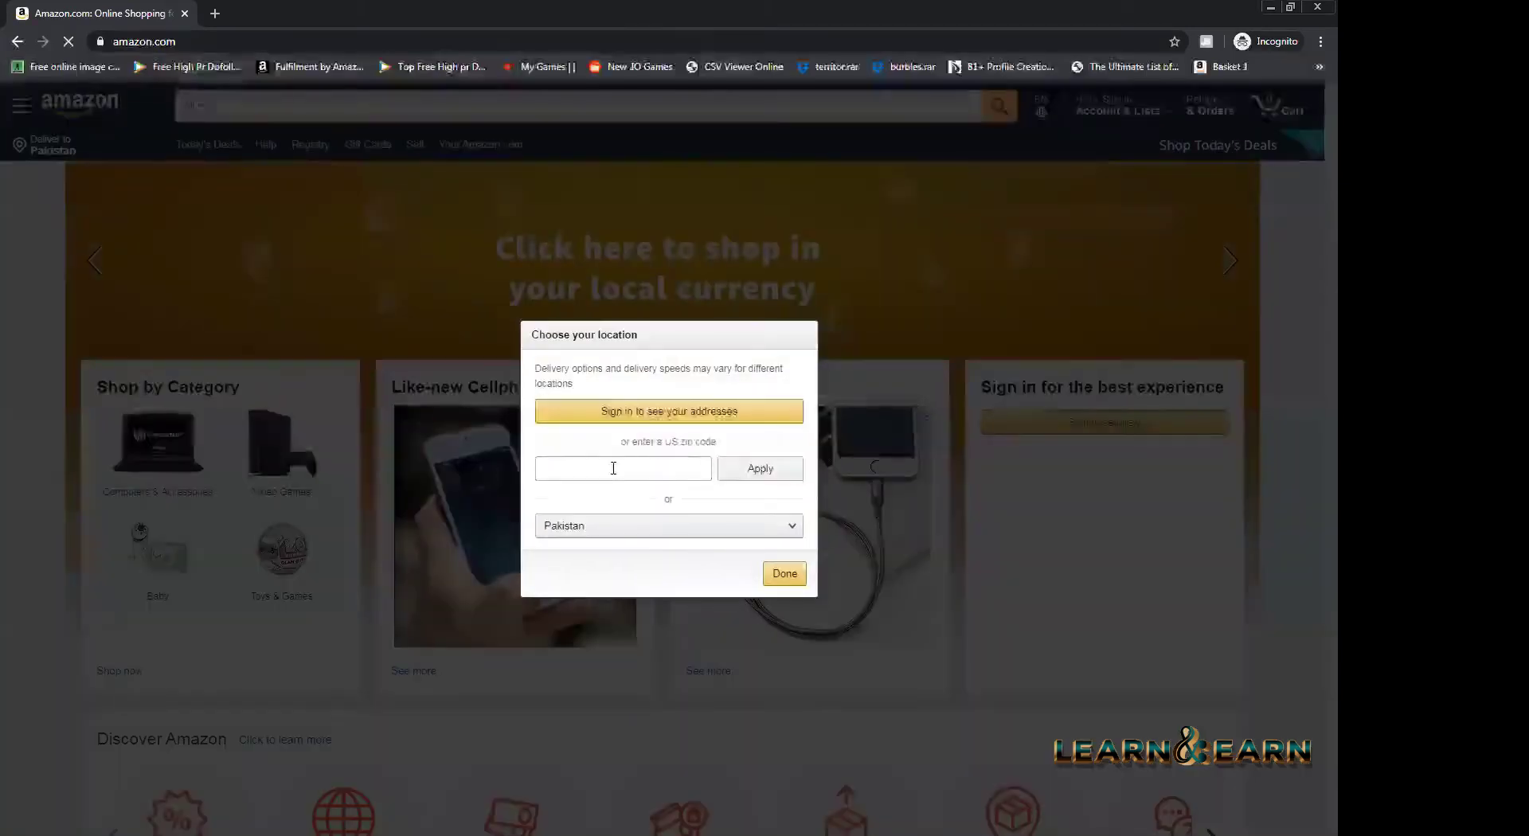
{"action": "type", "text": "90001"}
{"action": "left_click", "coordinate": [764, 467]}
{"action": "left_click", "coordinate": [785, 574]}
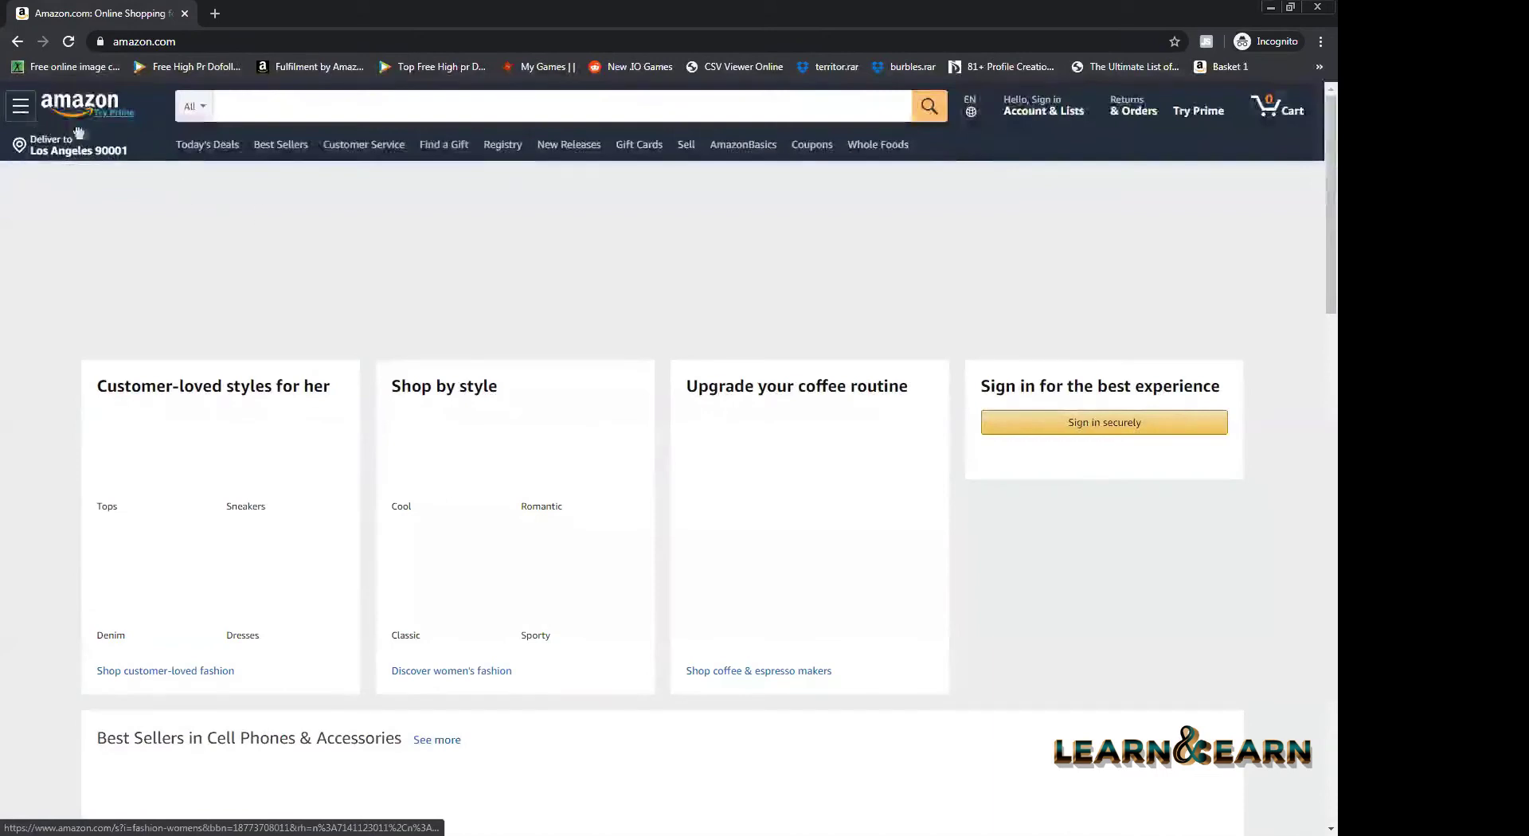
- Open the Dogs category under Pet Supplies and load its product data in Jungle Scout
{"action": "left_click", "coordinate": [24, 113]}
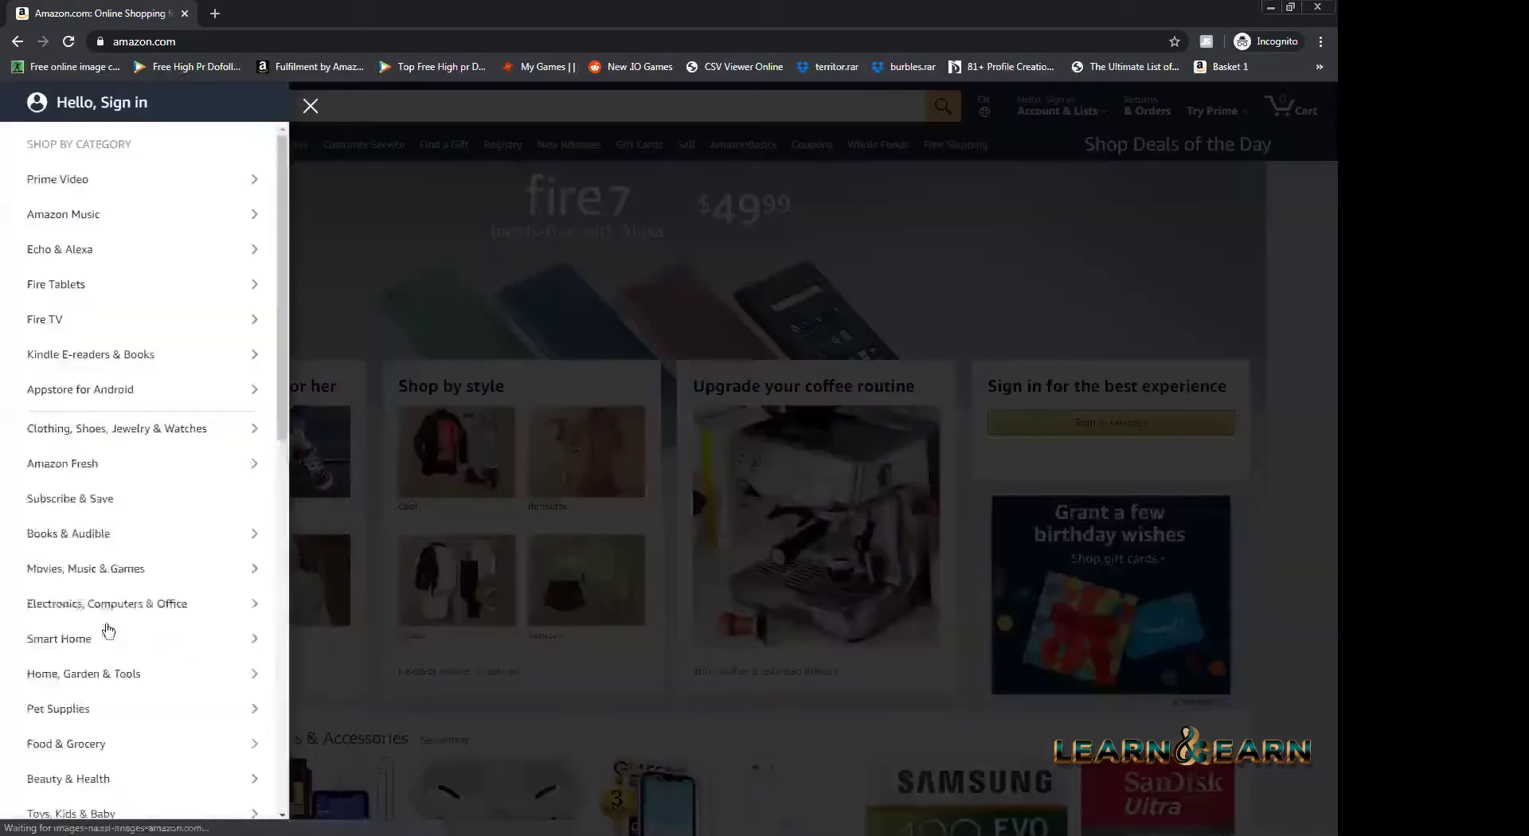
{"action": "scroll", "coordinate": [108, 631], "scroll_direction": "down", "scroll_amount": 1}
{"action": "left_click", "coordinate": [108, 631]}
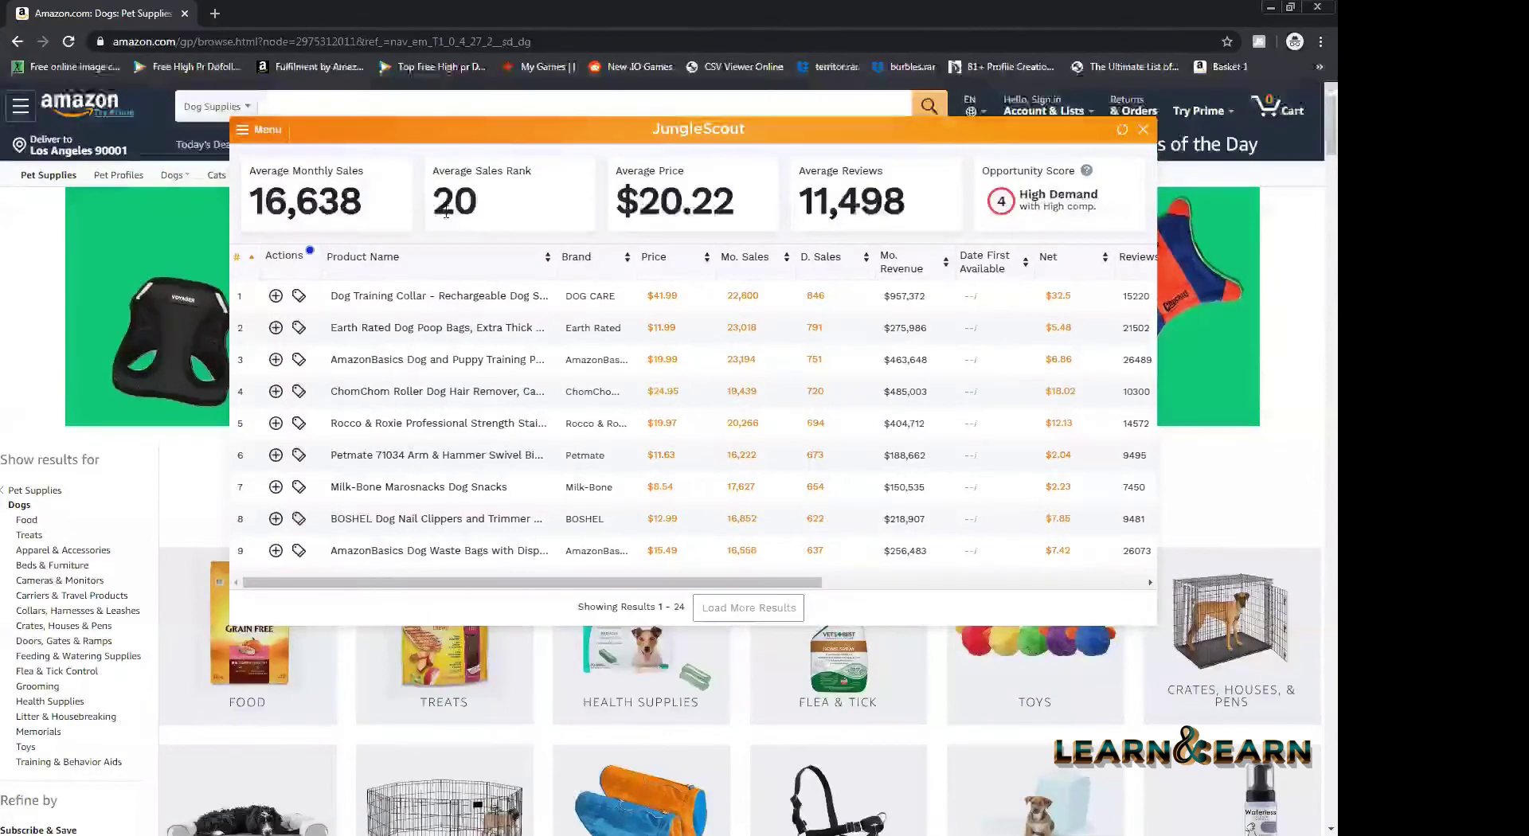
- Examine the product names, brands, prices and monthly sales in the Jungle Scout list for the Dogs category
{"action": "scroll", "coordinate": [335, 312], "scroll_direction": "down", "scroll_amount": 2}
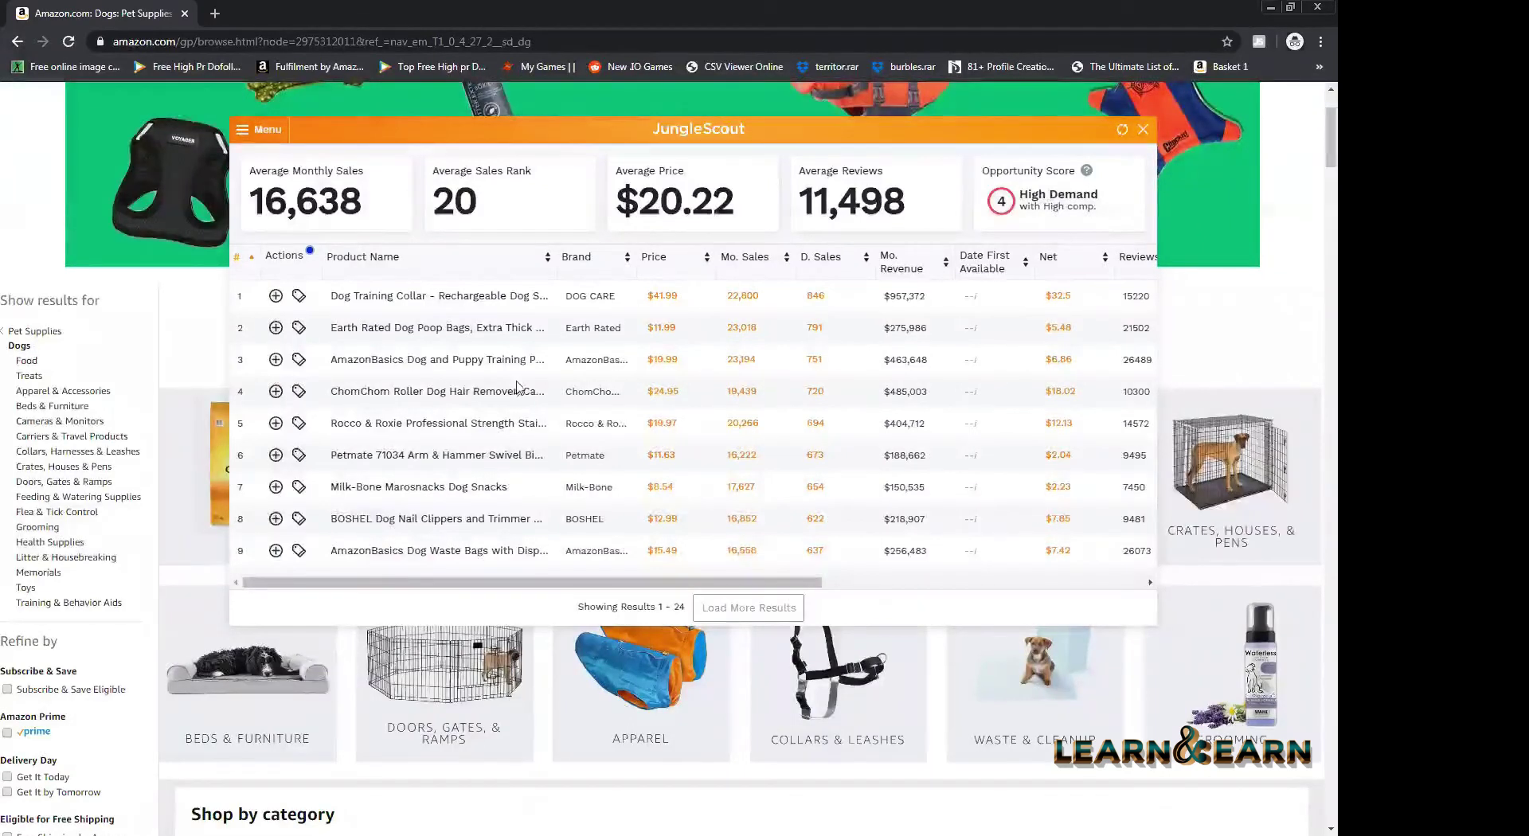
{"action": "mouse_move", "coordinate": [700, 394]}
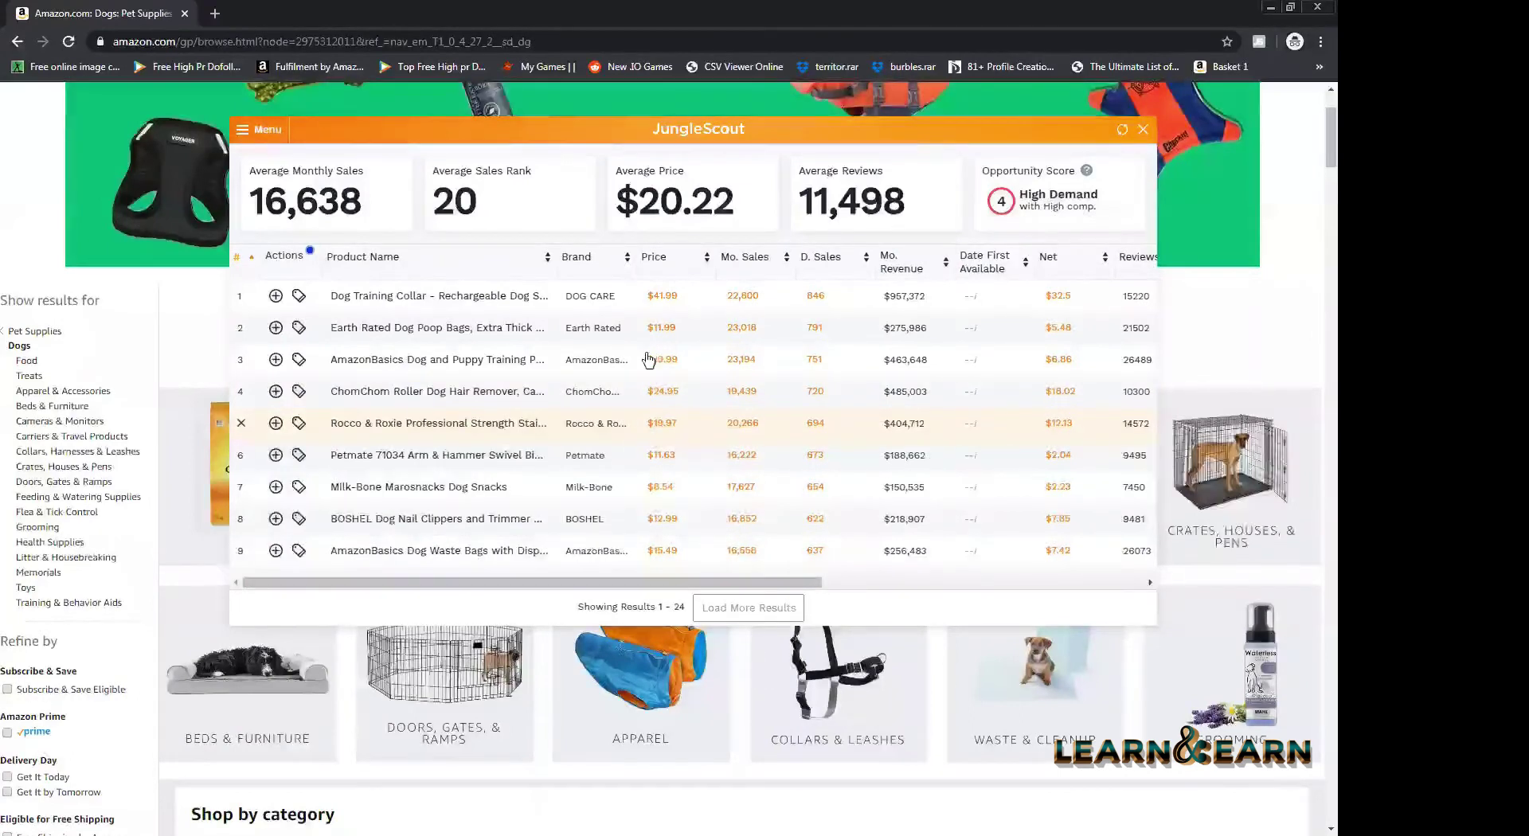
{"action": "scroll", "coordinate": [589, 334], "scroll_direction": "up", "scroll_amount": 2}
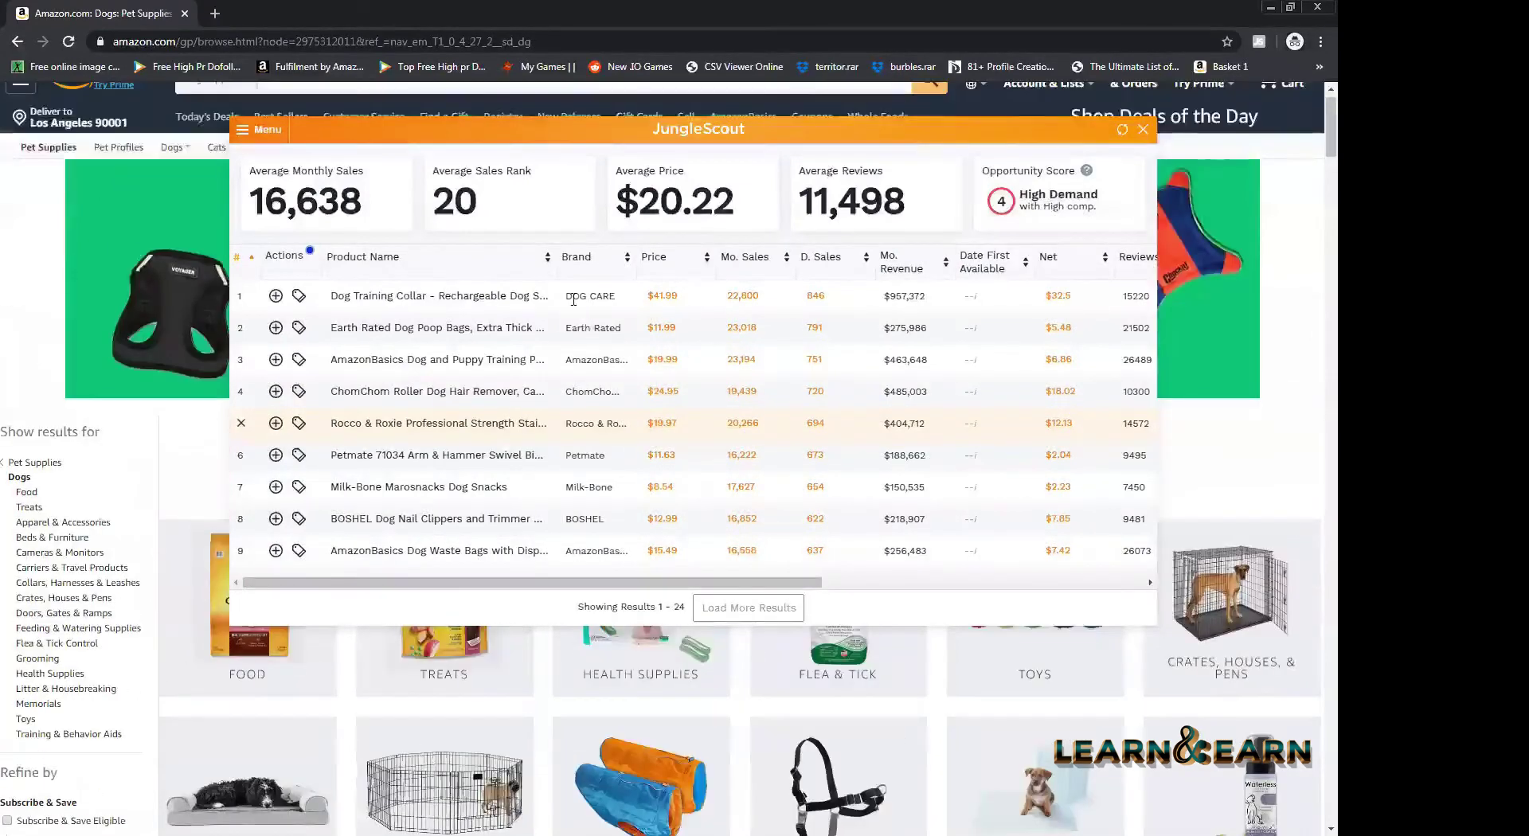
{"action": "scroll", "coordinate": [573, 300], "scroll_direction": "up", "scroll_amount": 1}
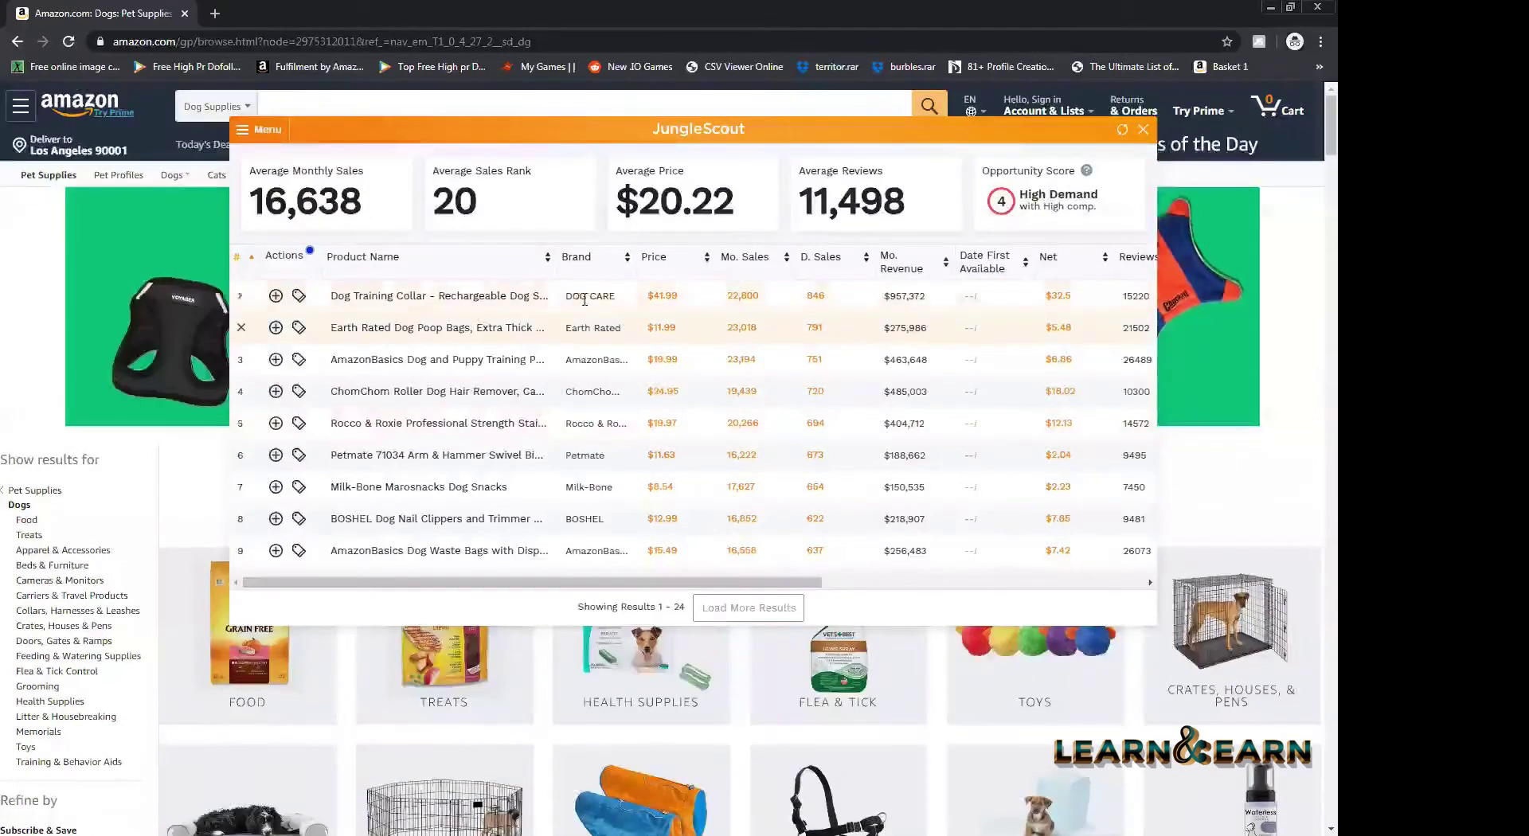
{"action": "left_click_drag", "start_coordinate": [576, 327], "coordinate": [609, 327]}
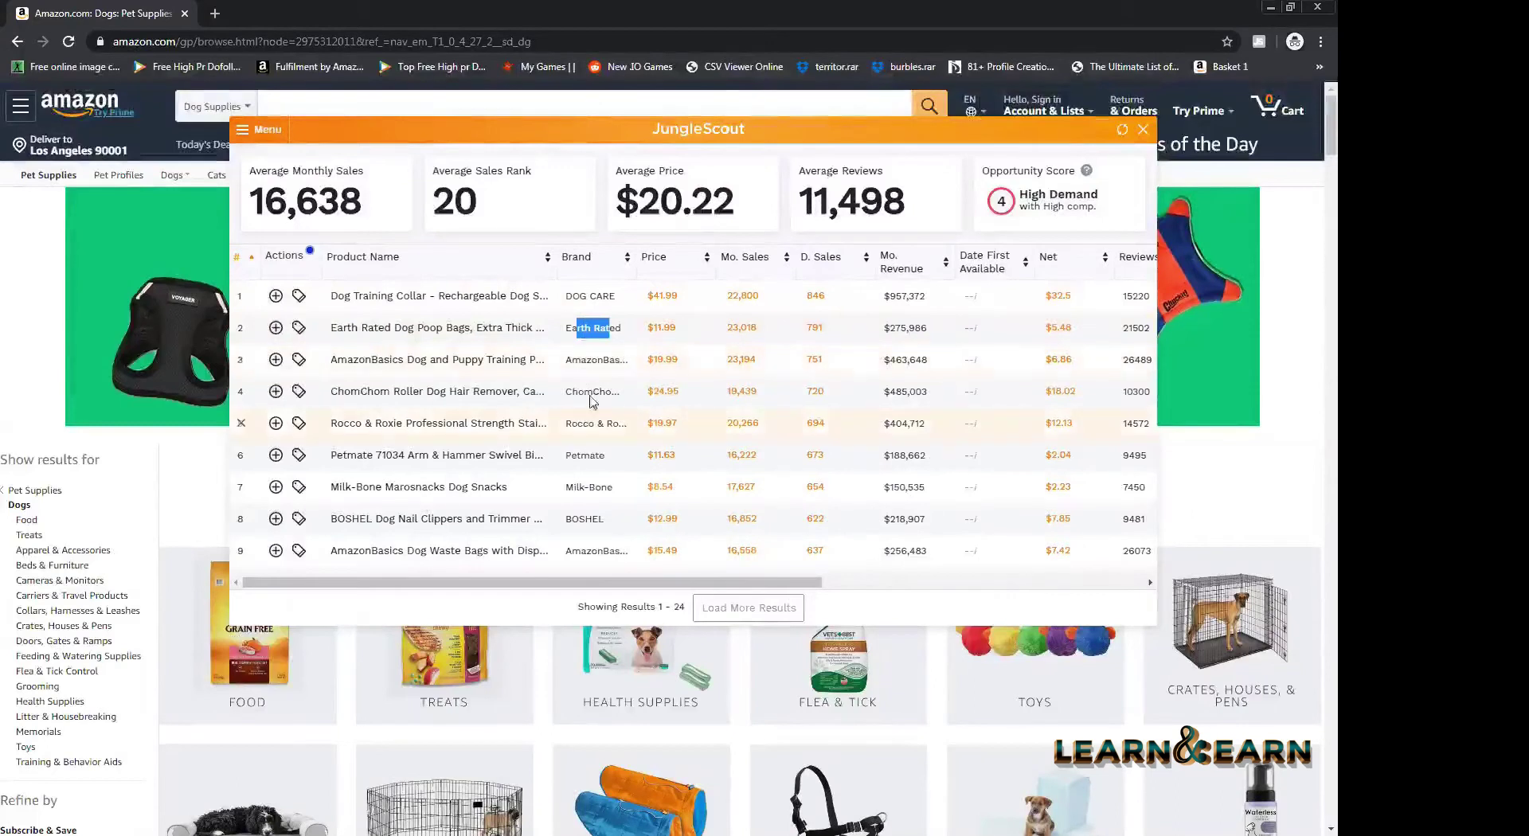
{"action": "scroll", "coordinate": [622, 414], "scroll_direction": "down", "scroll_amount": 1}
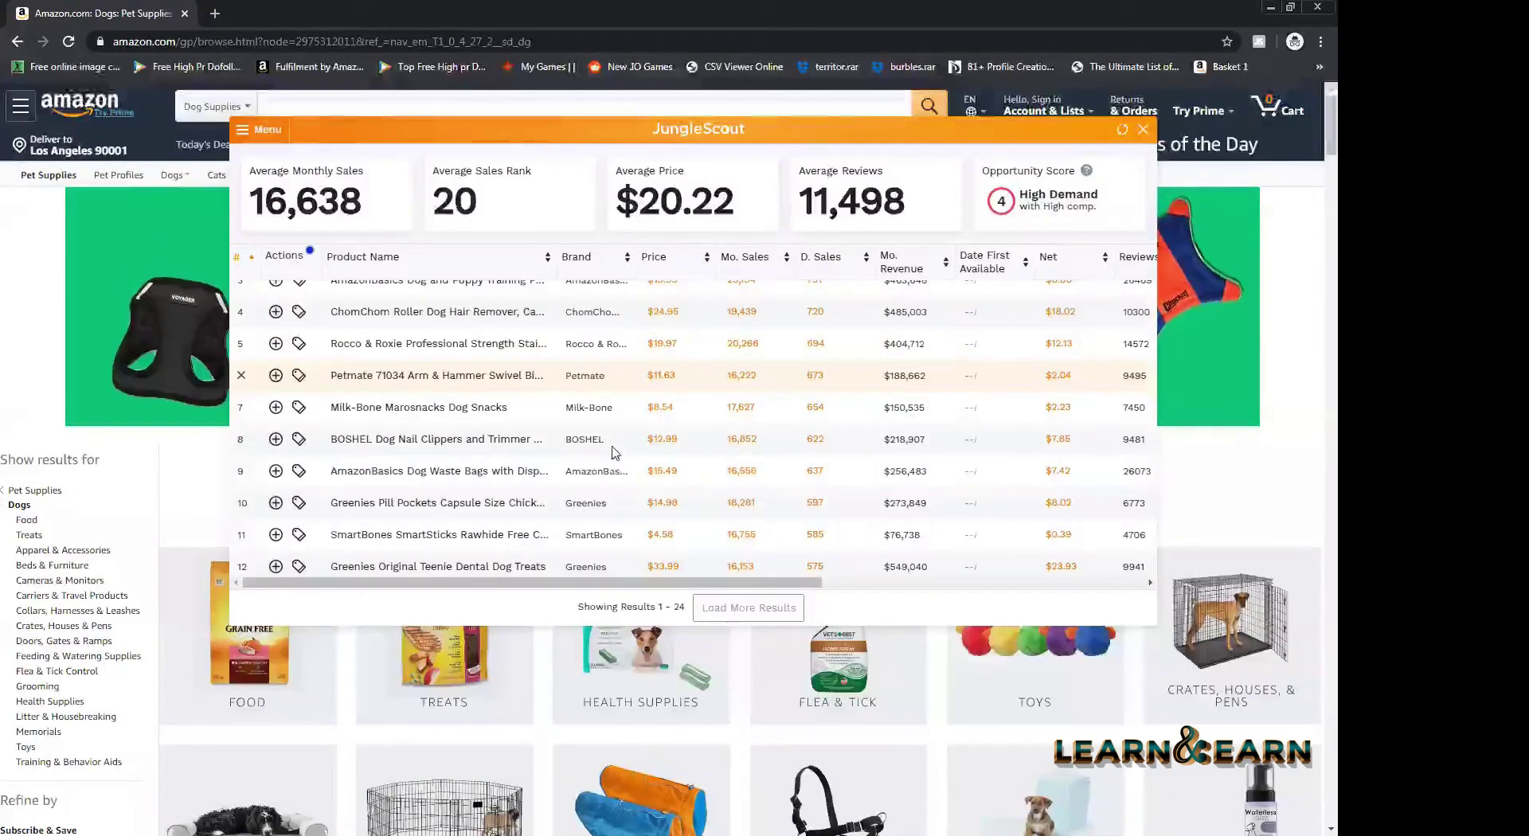
{"action": "scroll", "coordinate": [614, 454], "scroll_direction": "up", "scroll_amount": 1}
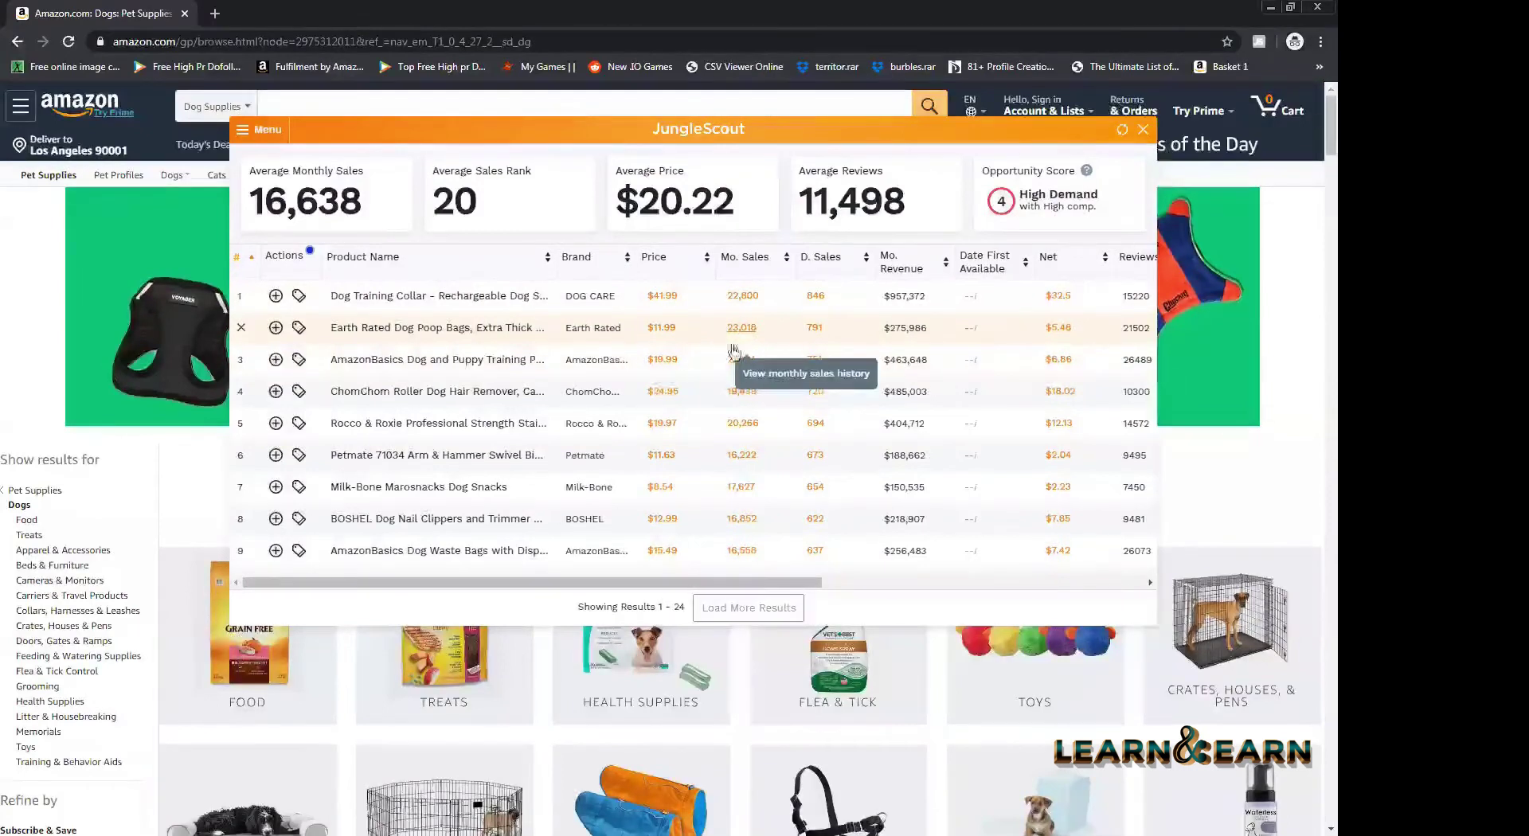
{"action": "scroll", "coordinate": [731, 446], "scroll_direction": "down", "scroll_amount": 1}
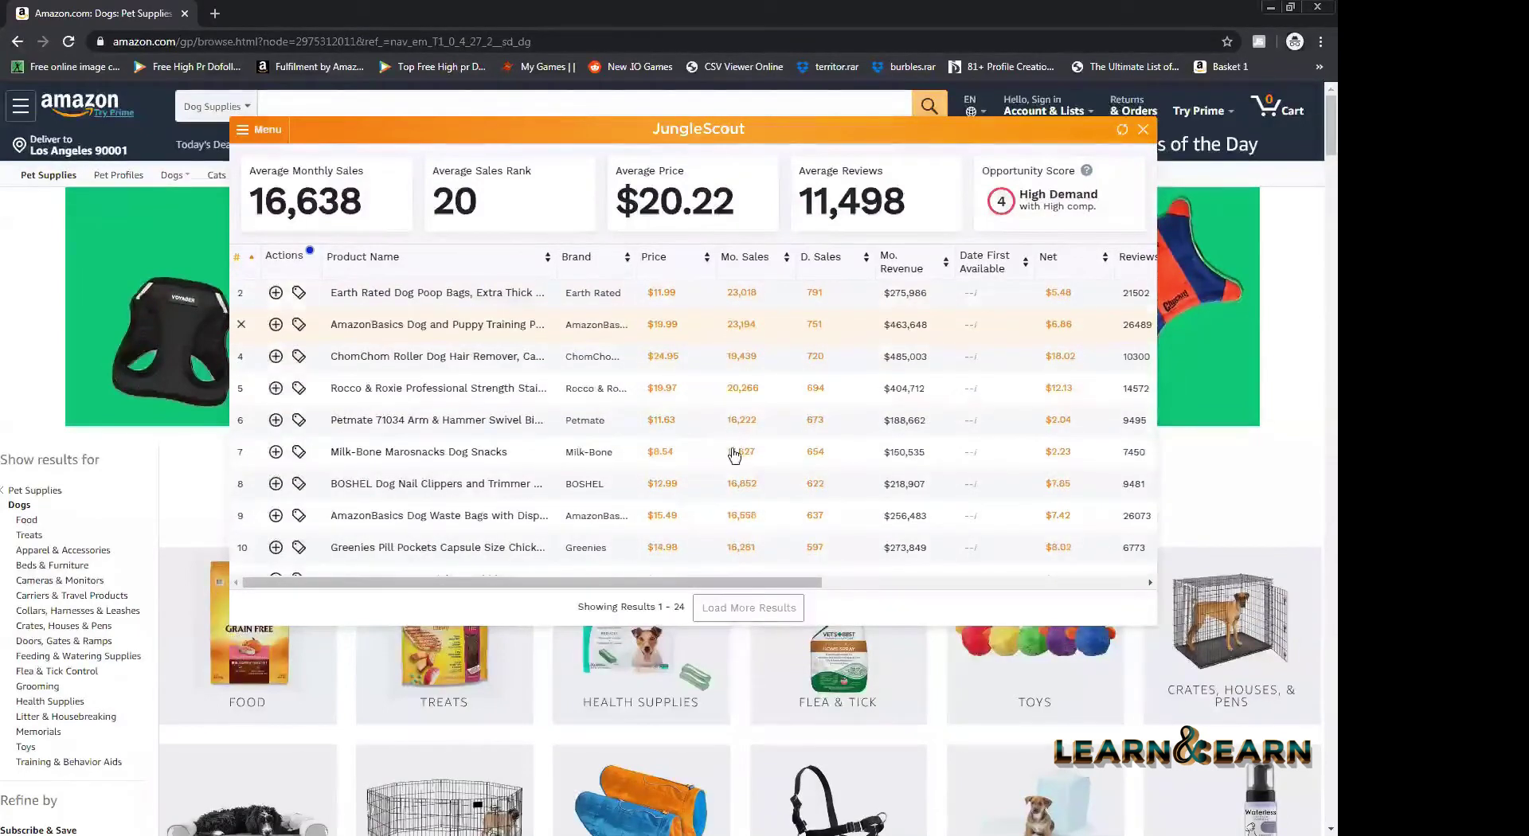
{"action": "scroll", "coordinate": [720, 533], "scroll_direction": "down", "scroll_amount": 5}
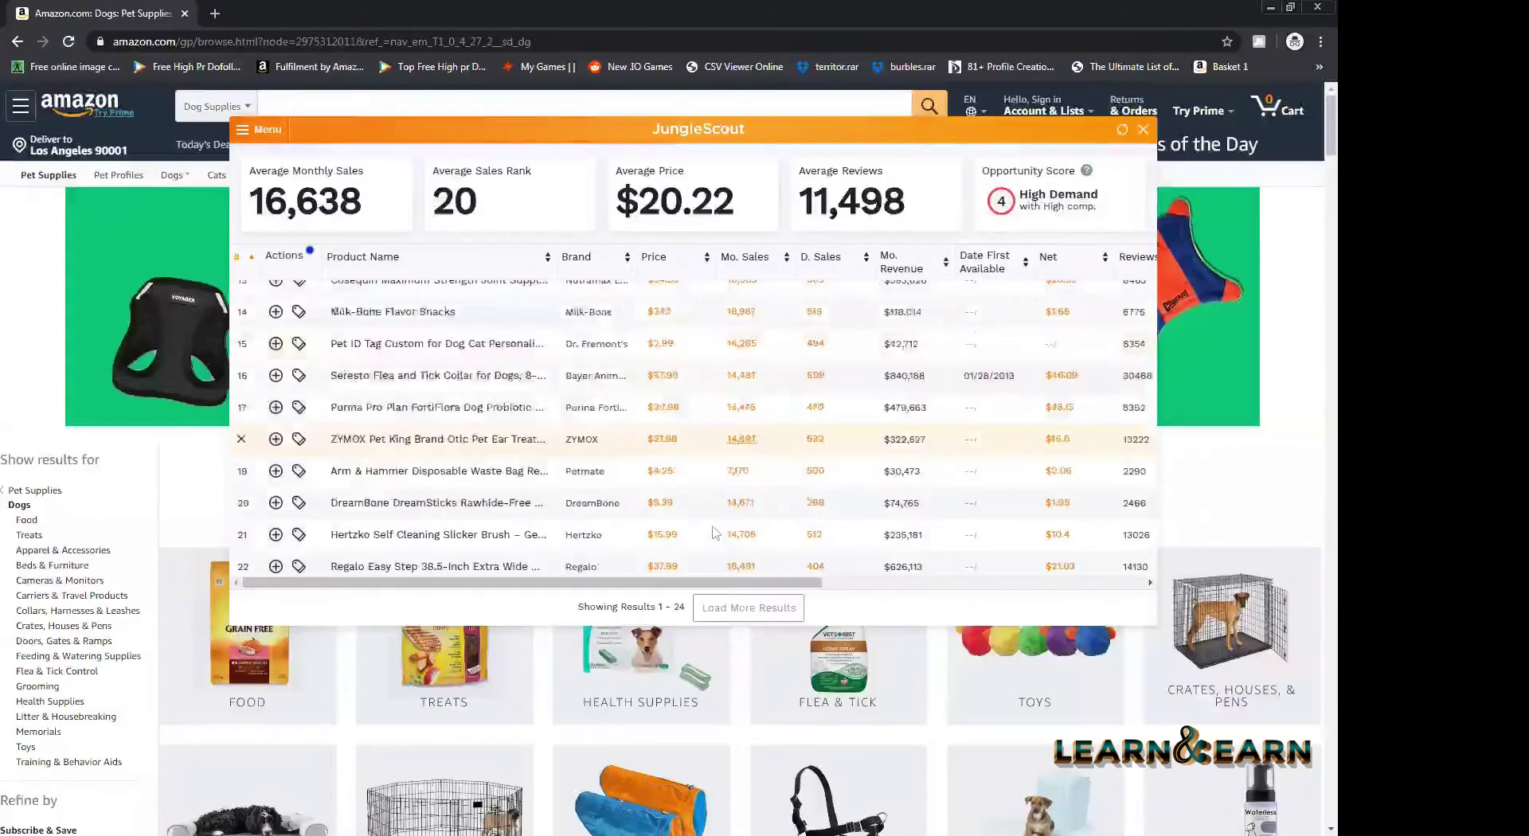
{"action": "scroll", "coordinate": [716, 545], "scroll_direction": "up", "scroll_amount": 3}
- Examine the net, reviews, rating, fees, rank, seller type and sellers columns, comparing them with the monthly sales
{"action": "left_click_drag", "start_coordinate": [708, 584], "coordinate": [1013, 573]}
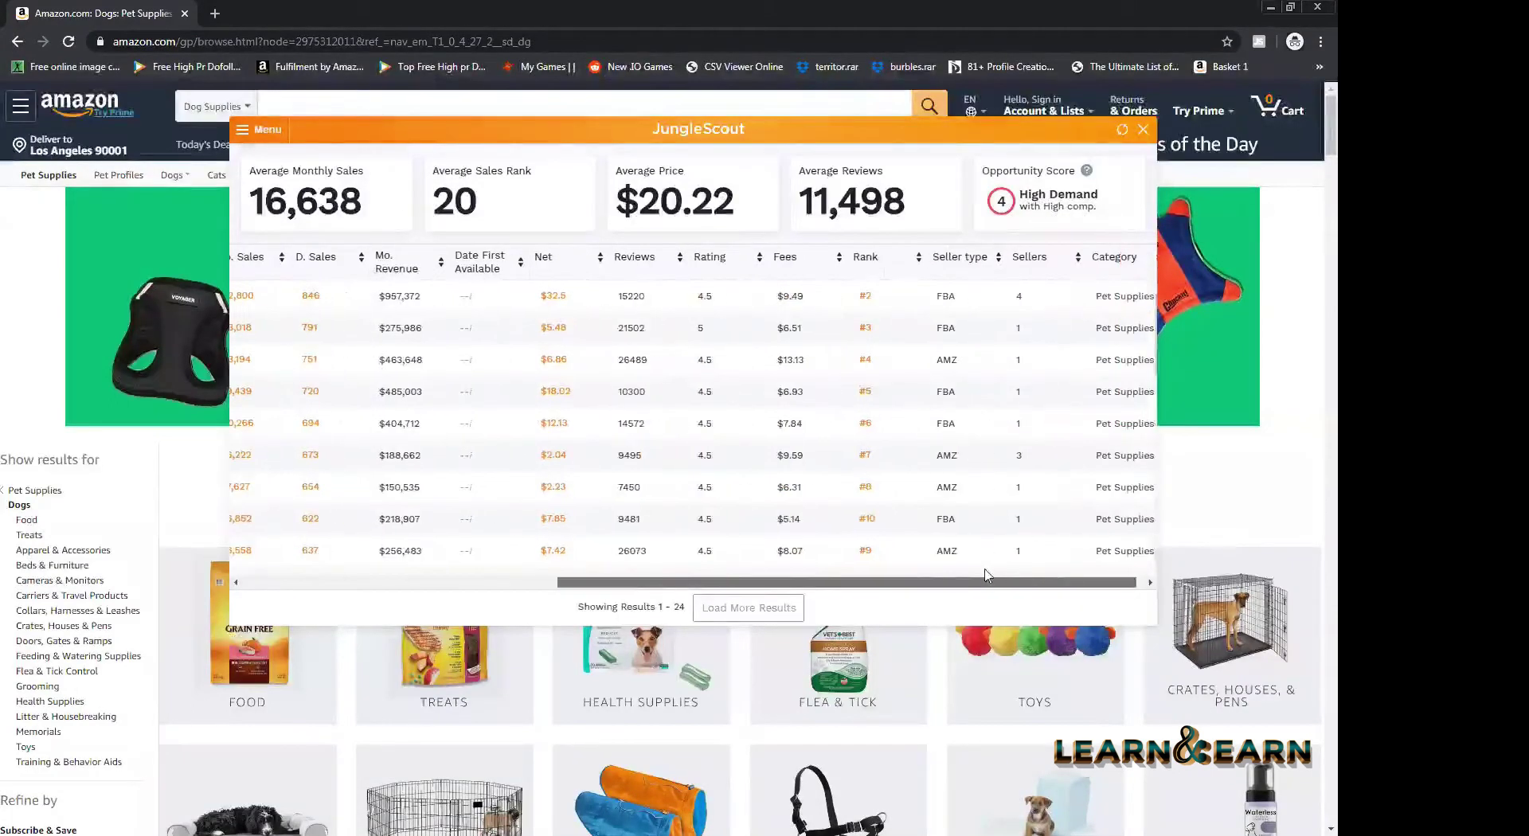
{"action": "scroll", "coordinate": [1071, 333], "scroll_direction": "left", "scroll_amount": 1}
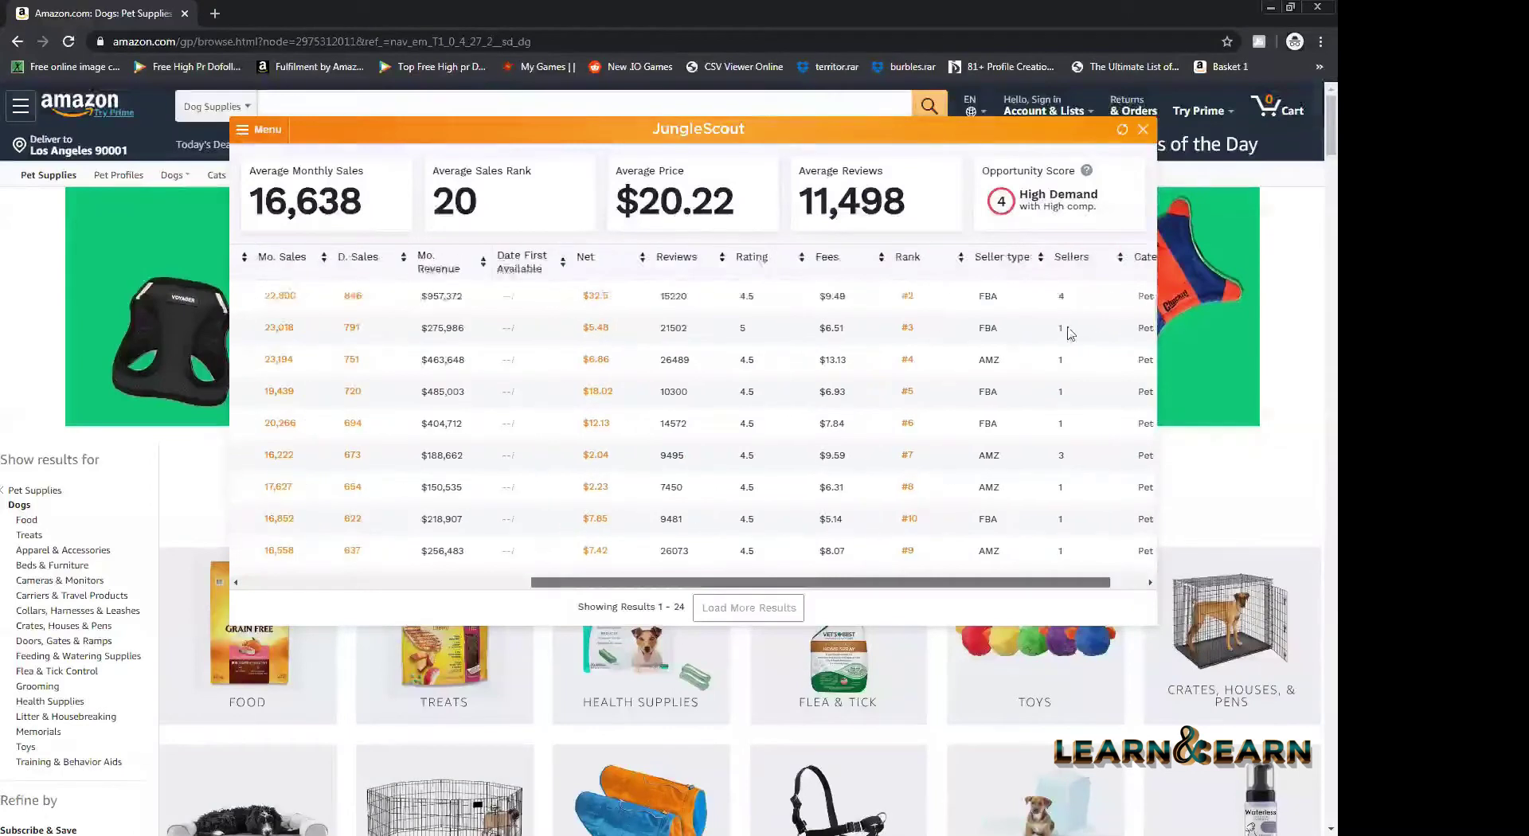
{"action": "scroll", "coordinate": [1062, 335], "scroll_direction": "left", "scroll_amount": 1}
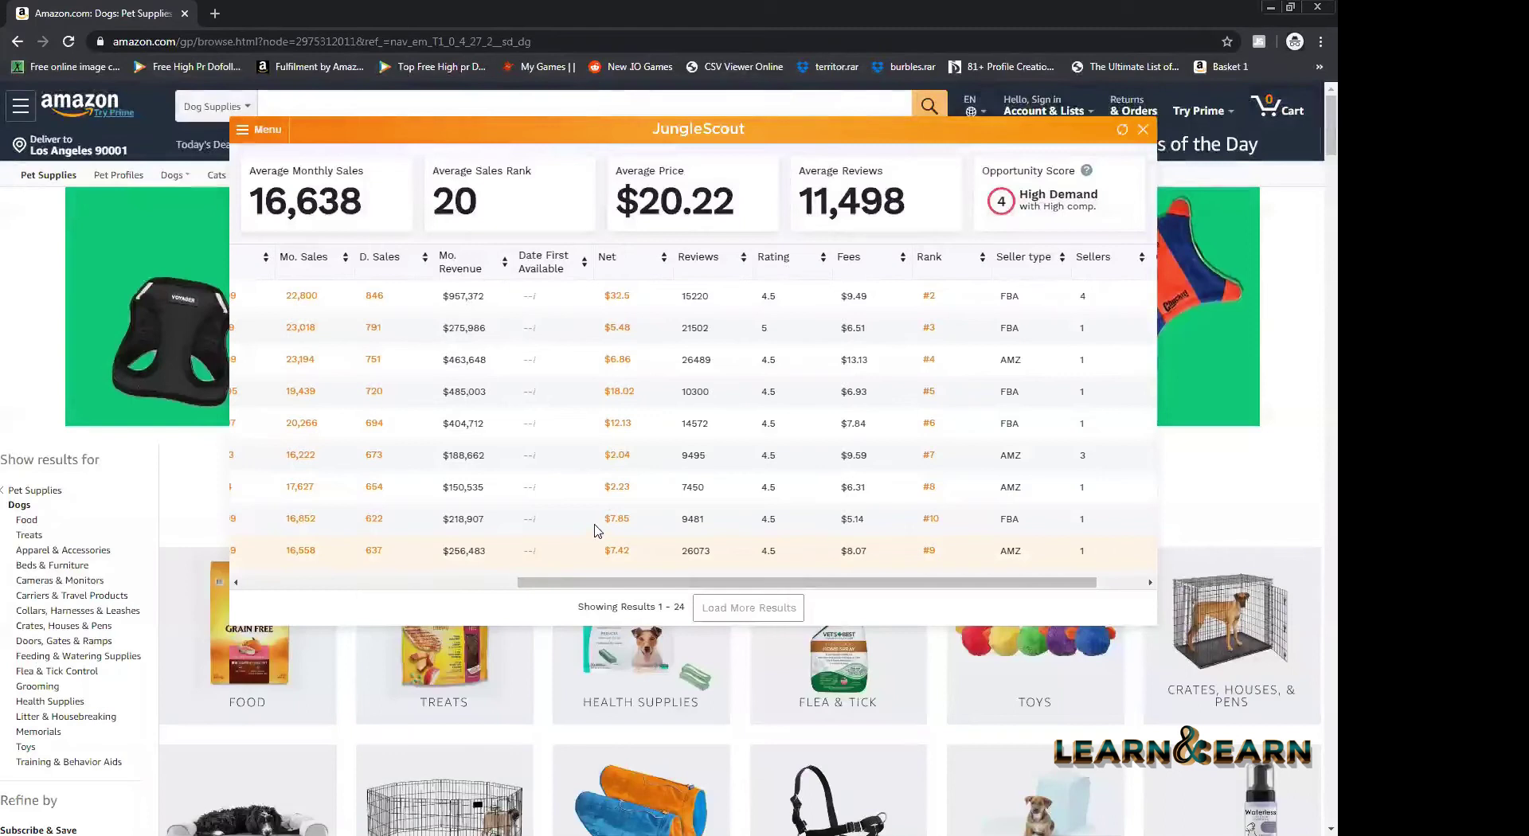
{"action": "scroll", "coordinate": [599, 532], "scroll_direction": "left", "scroll_amount": 5}
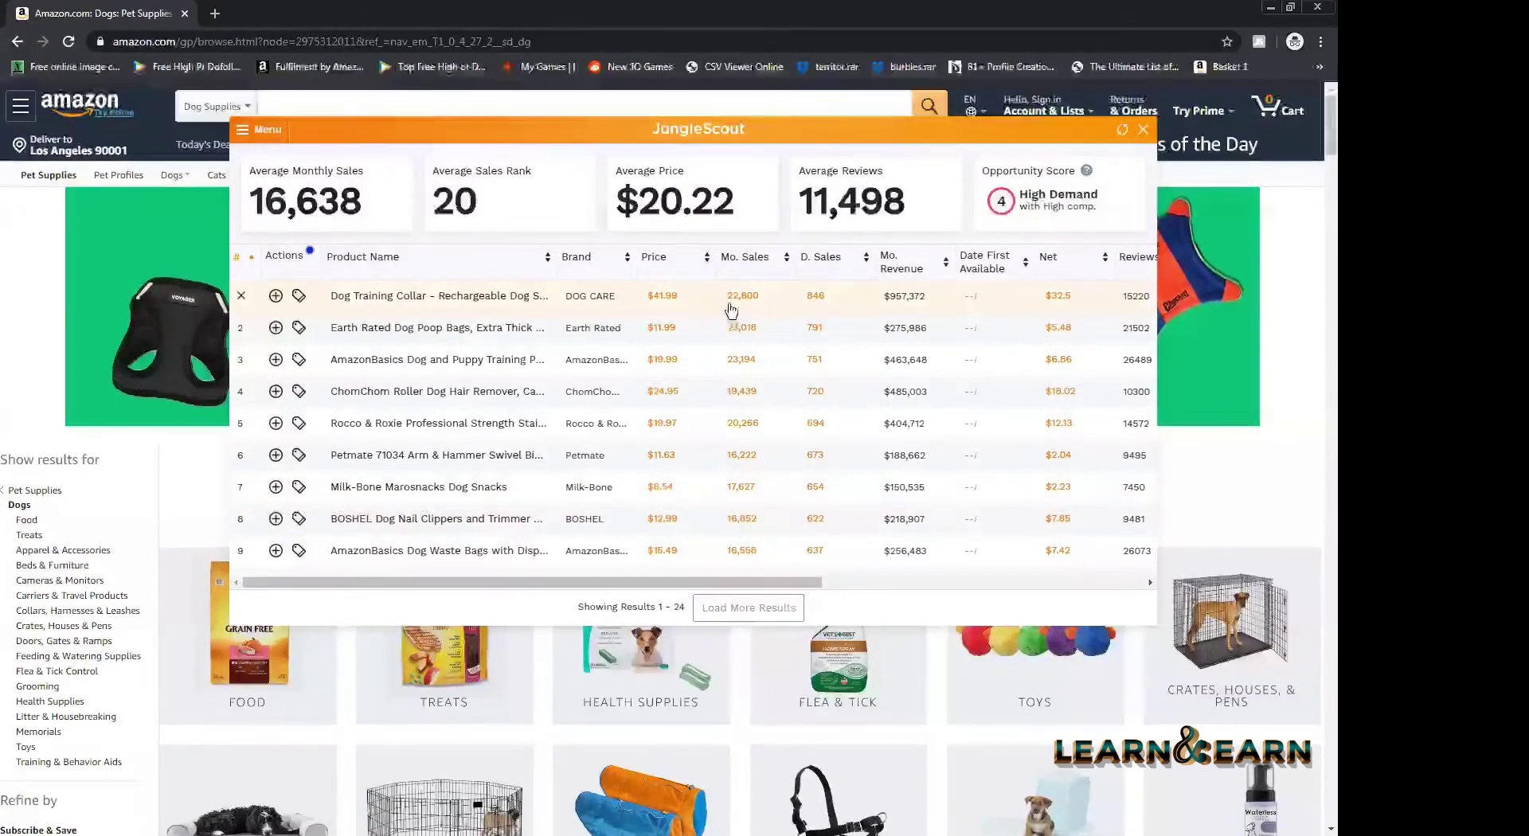
{"action": "left_click", "coordinate": [923, 582]}
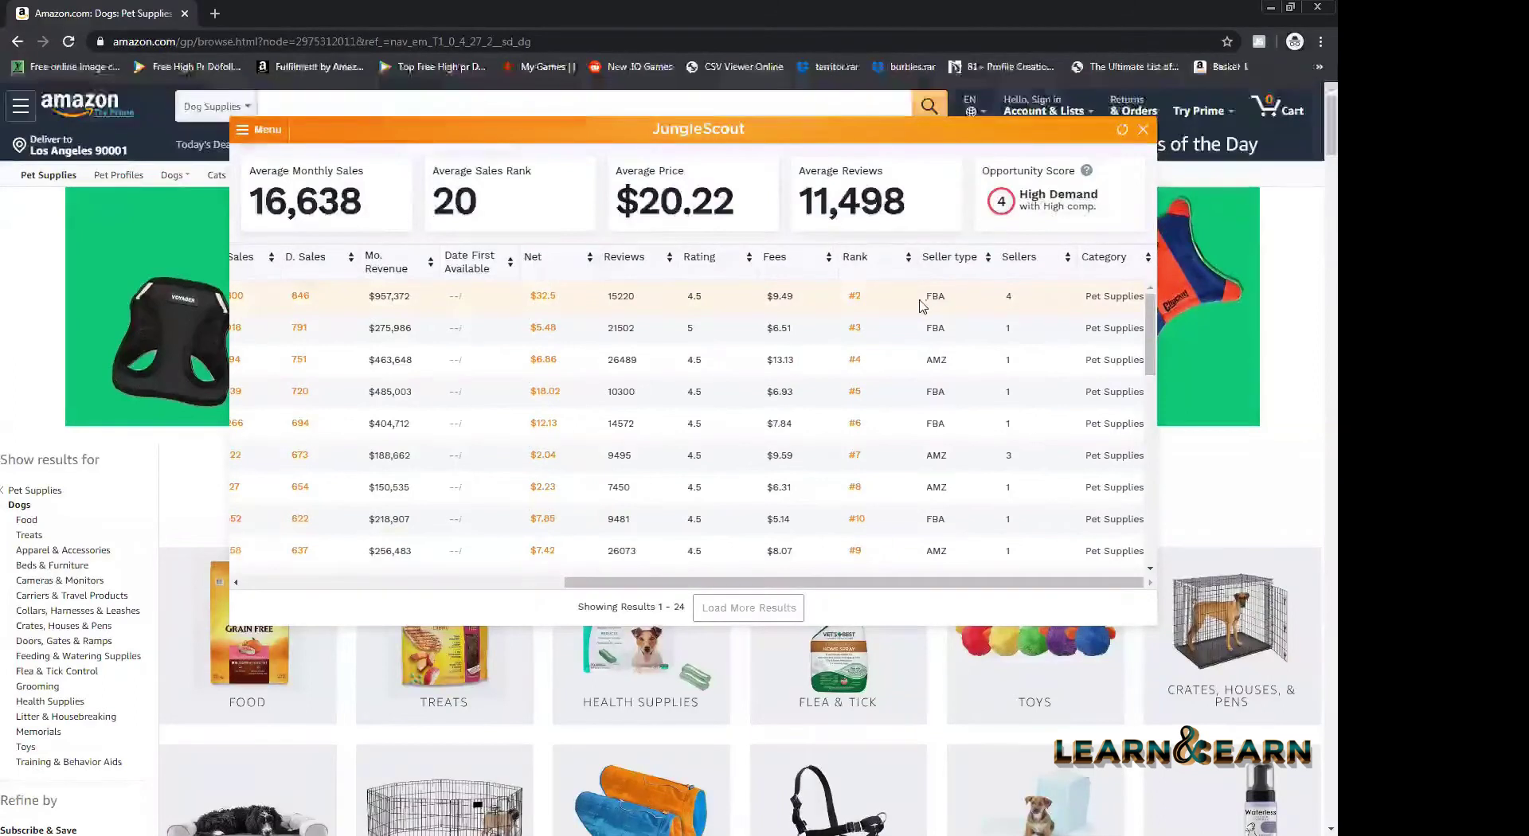
- Close the Dogs results in Jungle Scout, open the Toys subcategory and load its product data
{"action": "left_click", "coordinate": [371, 586]}
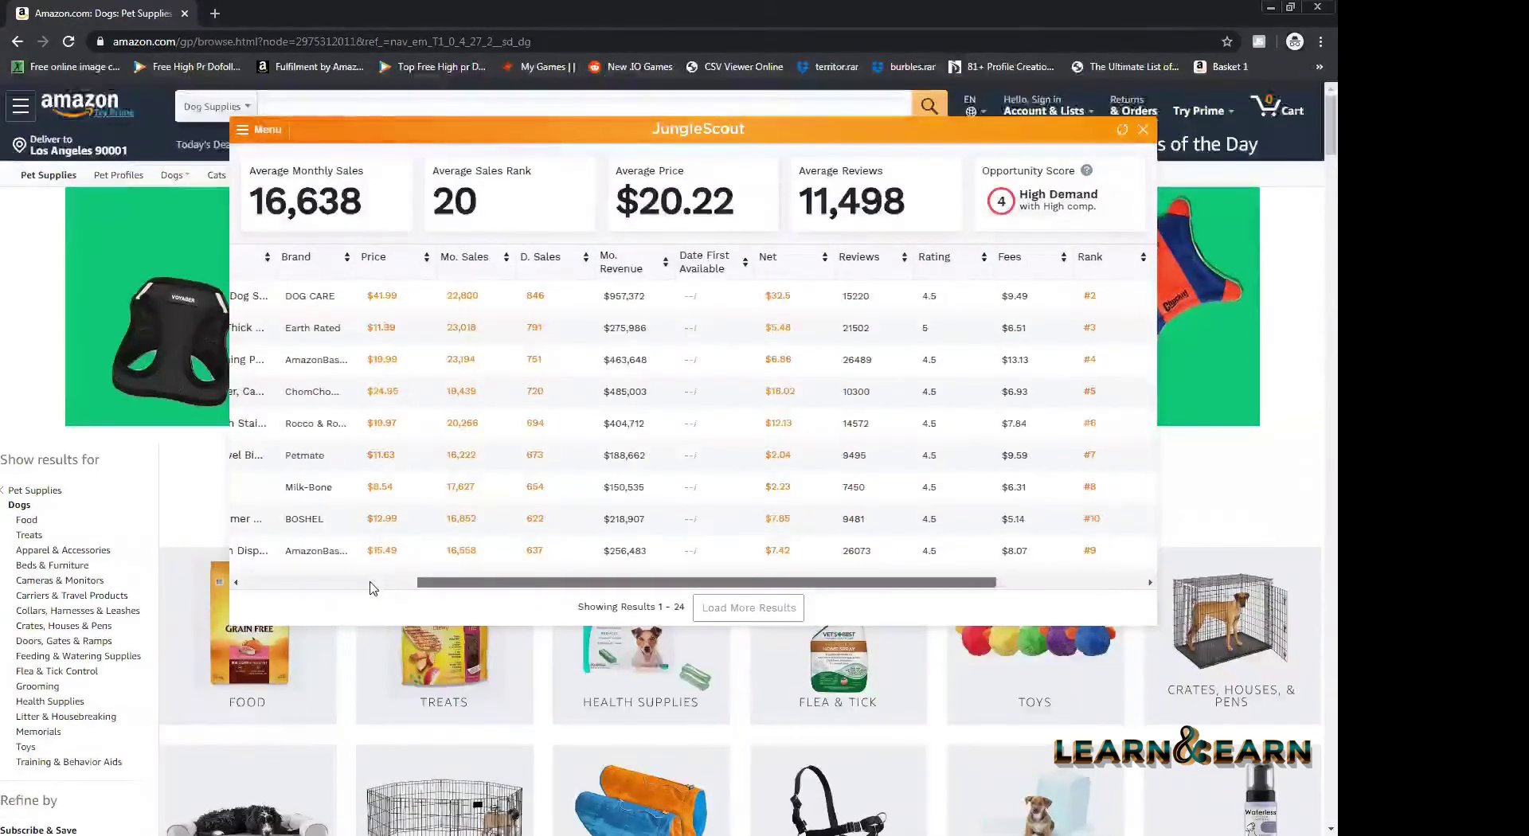
{"action": "left_click", "coordinate": [371, 586]}
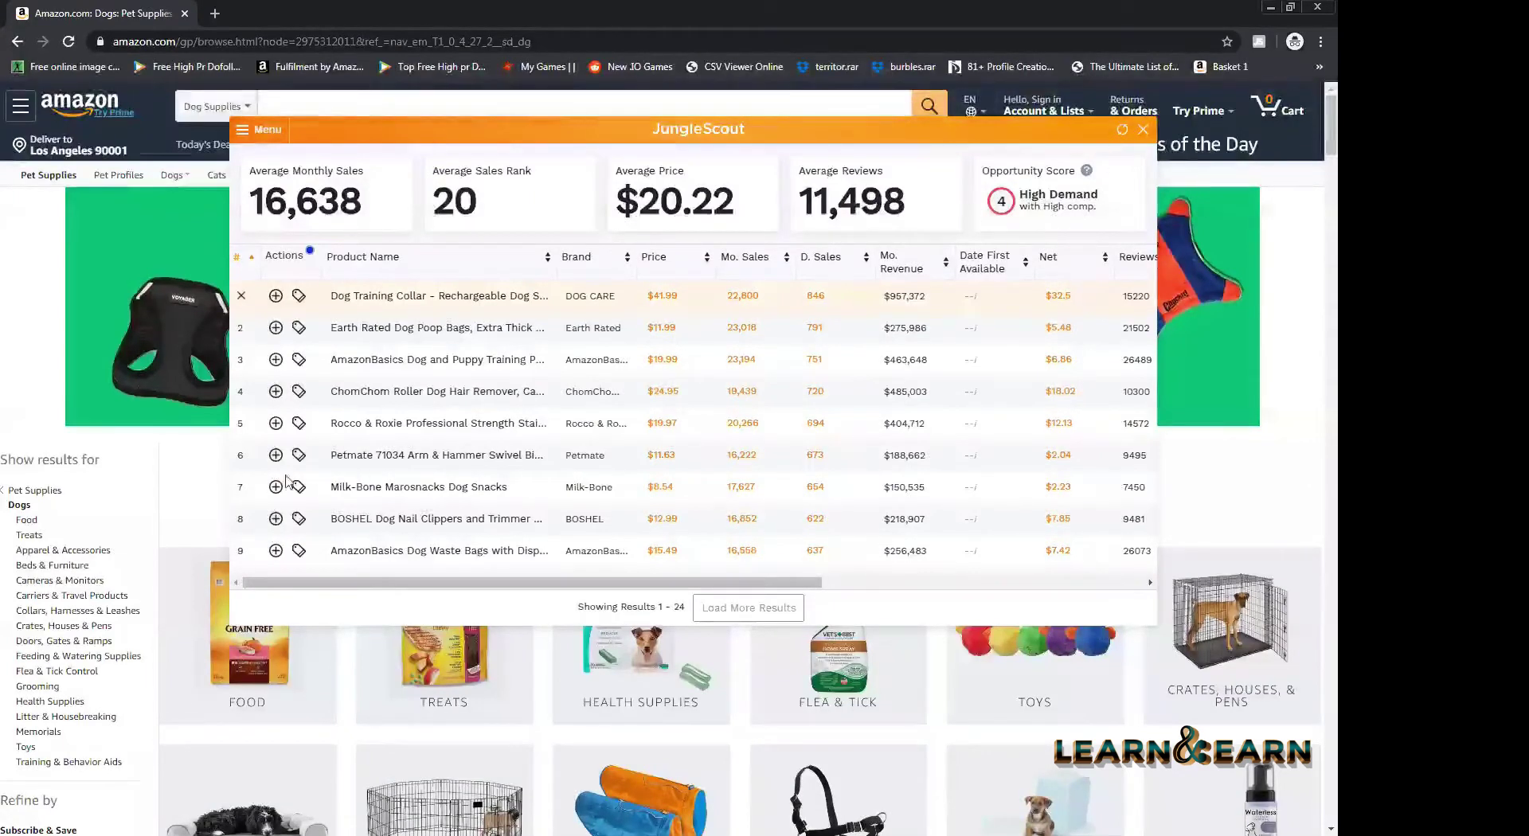
{"action": "left_click", "coordinate": [194, 508]}
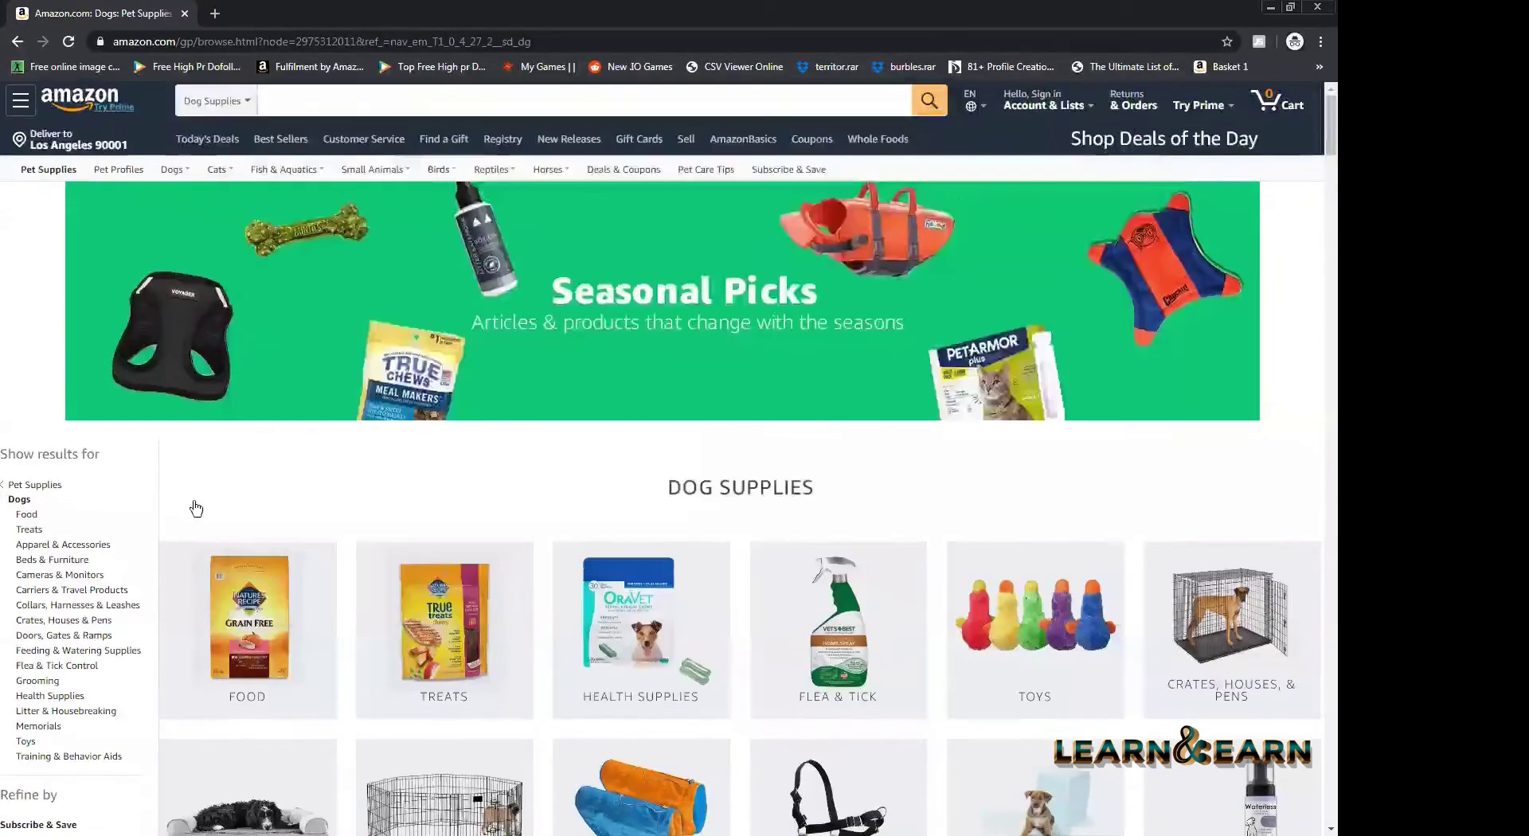
{"action": "scroll", "coordinate": [52, 382], "scroll_direction": "down", "scroll_amount": 2}
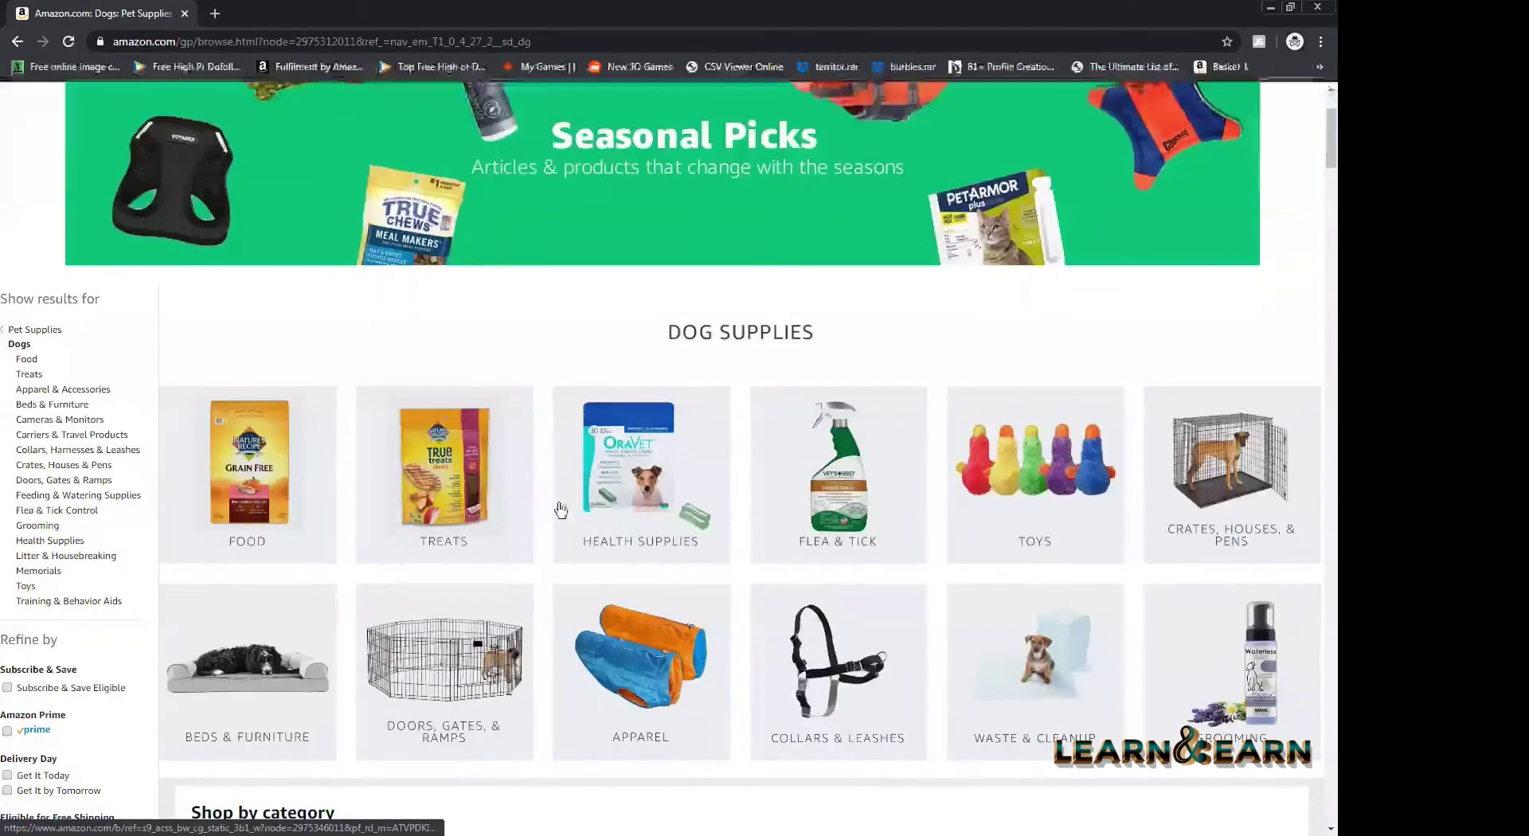
{"action": "scroll", "coordinate": [793, 497], "scroll_direction": "down", "scroll_amount": 3}
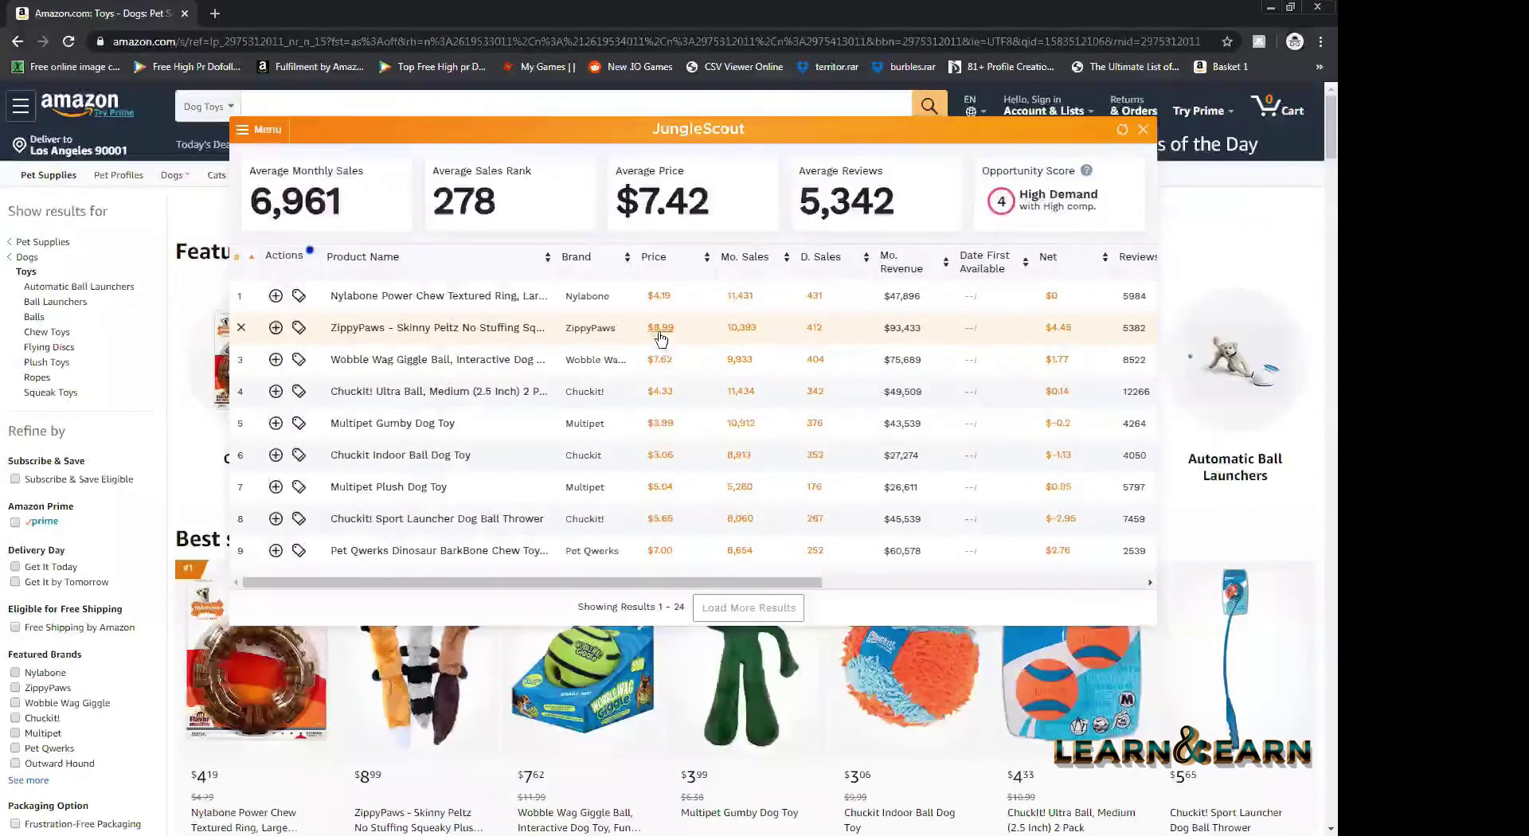
- Examine the prices, monthly sales, net, reviews, seller type and sellers columns in the Jungle Scout list for dog toys
{"action": "scroll", "coordinate": [769, 475], "scroll_direction": "down", "scroll_amount": 2}
{"action": "scroll", "coordinate": [770, 475], "scroll_direction": "down", "scroll_amount": 2}
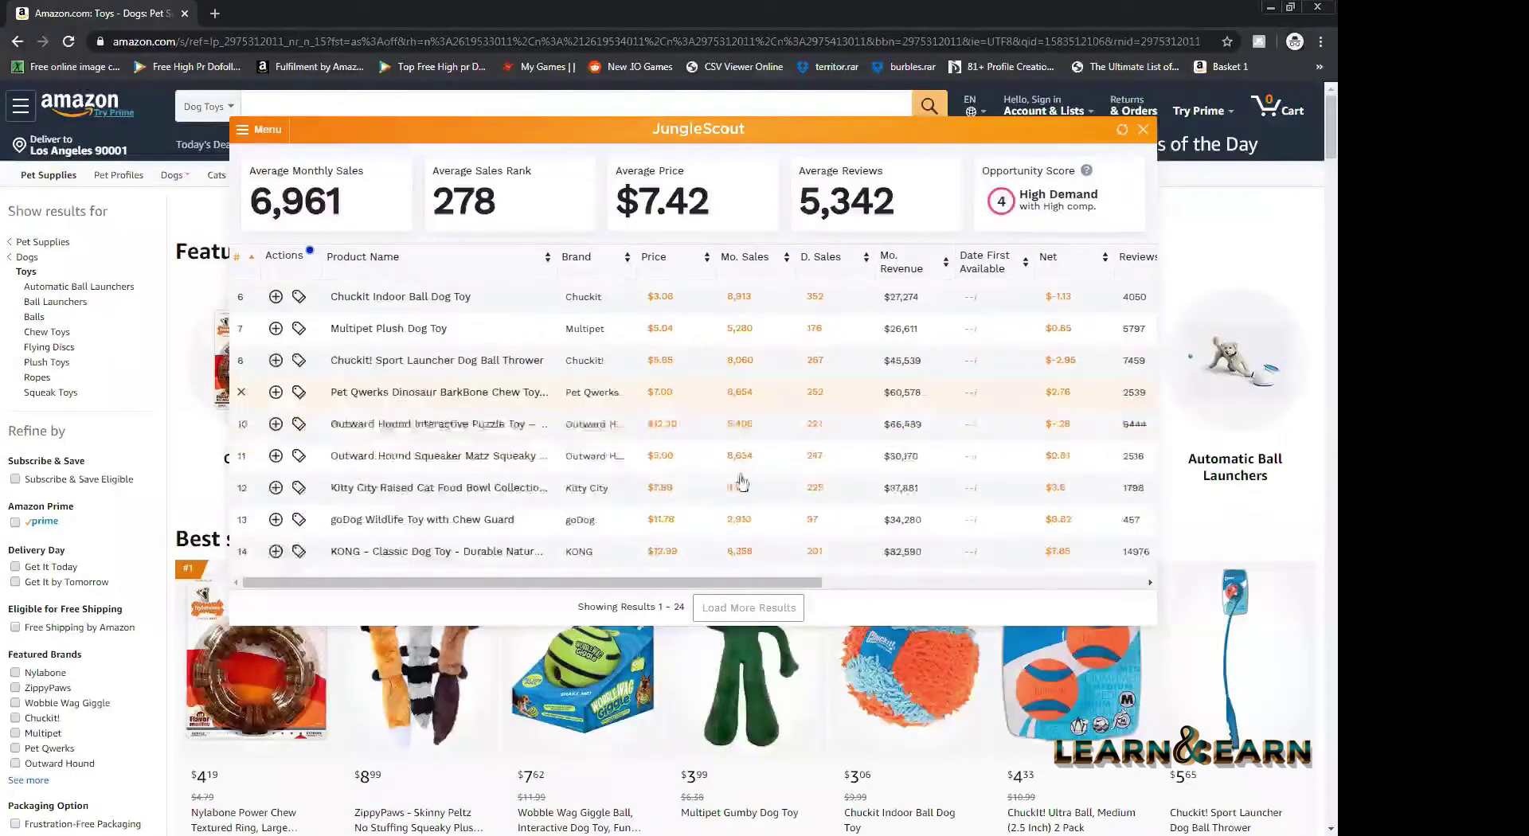
{"action": "scroll", "coordinate": [741, 509], "scroll_direction": "down", "scroll_amount": 5}
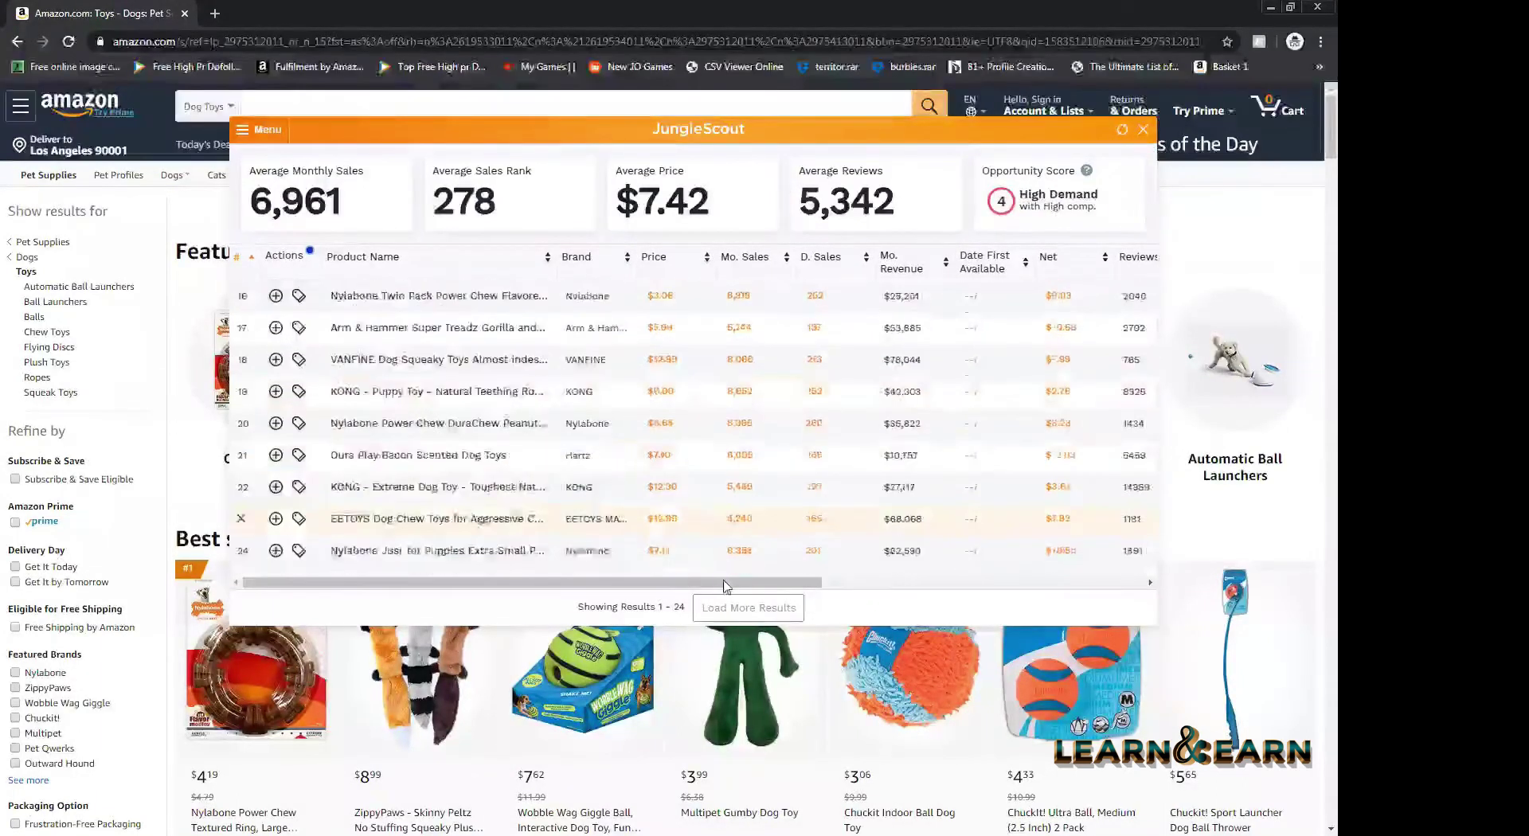
{"action": "left_click", "coordinate": [883, 584]}
{"action": "scroll", "coordinate": [1021, 564], "scroll_direction": "right", "scroll_amount": 5}
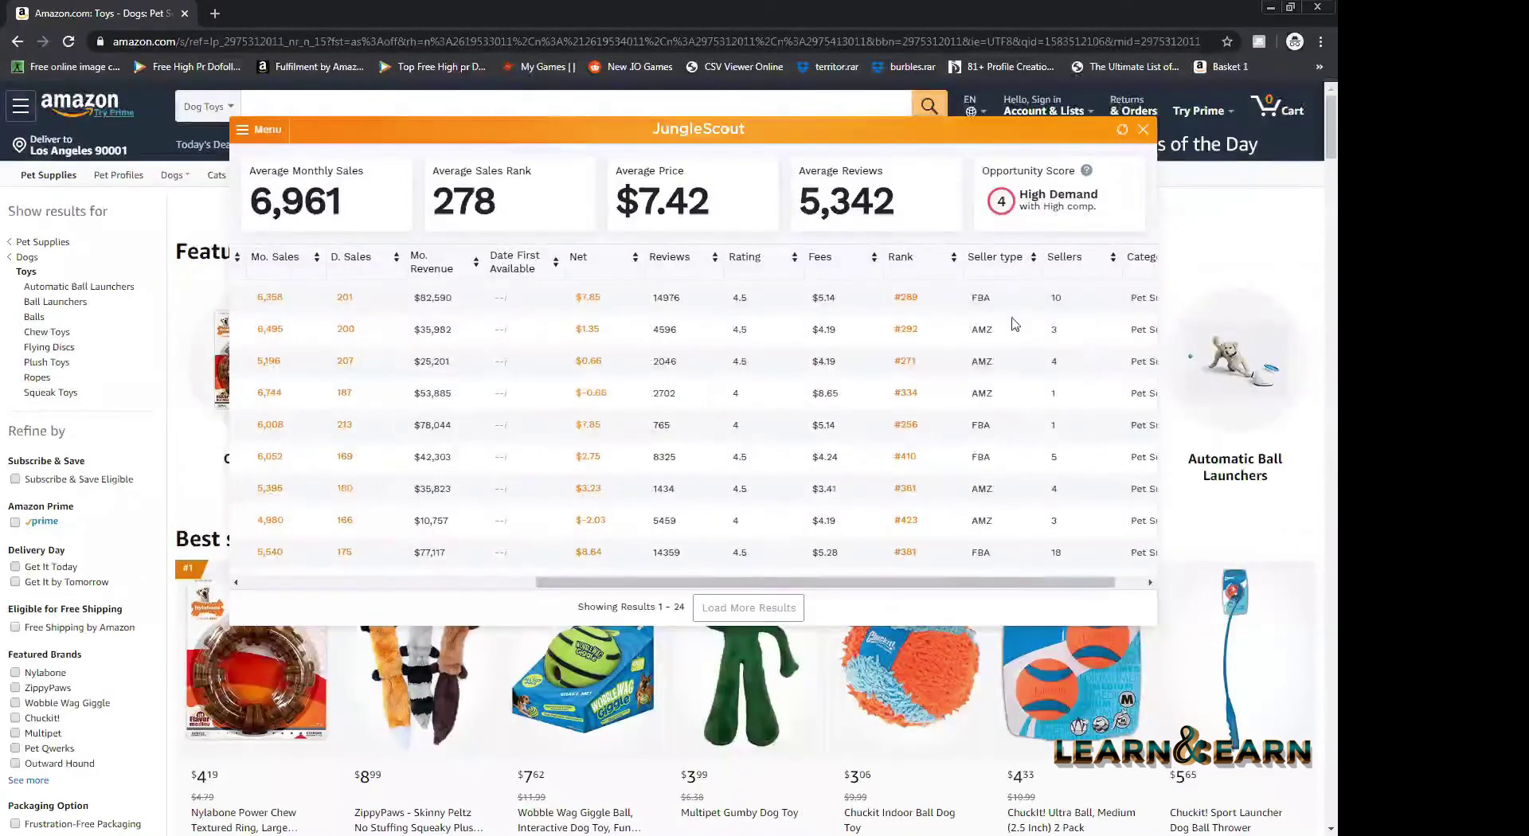
{"action": "scroll", "coordinate": [1004, 378], "scroll_direction": "up", "scroll_amount": 3}
{"action": "scroll", "coordinate": [1004, 380], "scroll_direction": "up", "scroll_amount": 1}
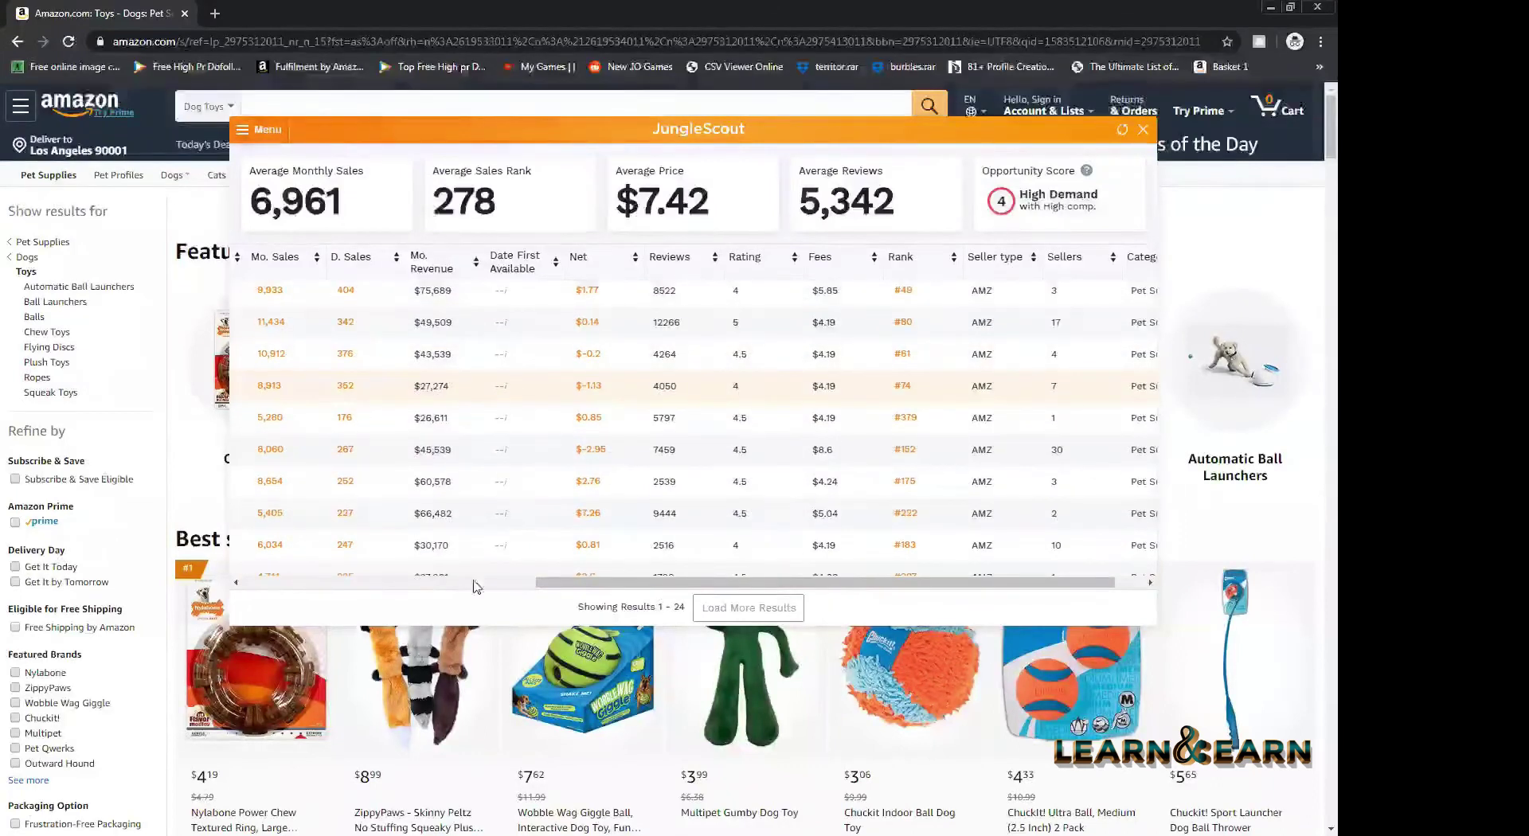
{"action": "scroll", "coordinate": [701, 466], "scroll_direction": "left", "scroll_amount": 5}
{"action": "scroll", "coordinate": [701, 466], "scroll_direction": "up", "scroll_amount": 3}
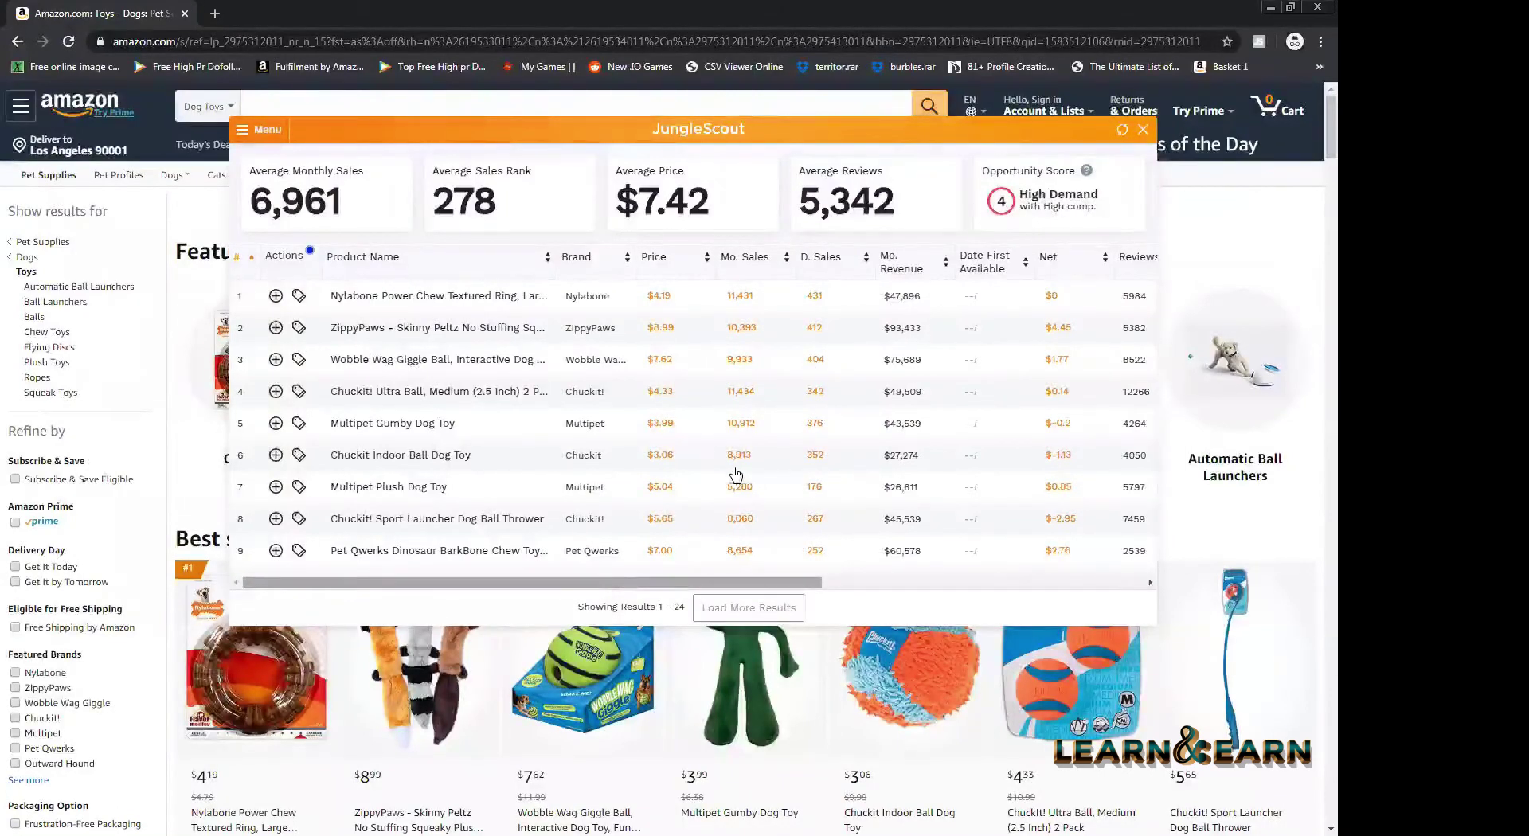
{"action": "scroll", "coordinate": [749, 460], "scroll_direction": "down", "scroll_amount": 2}
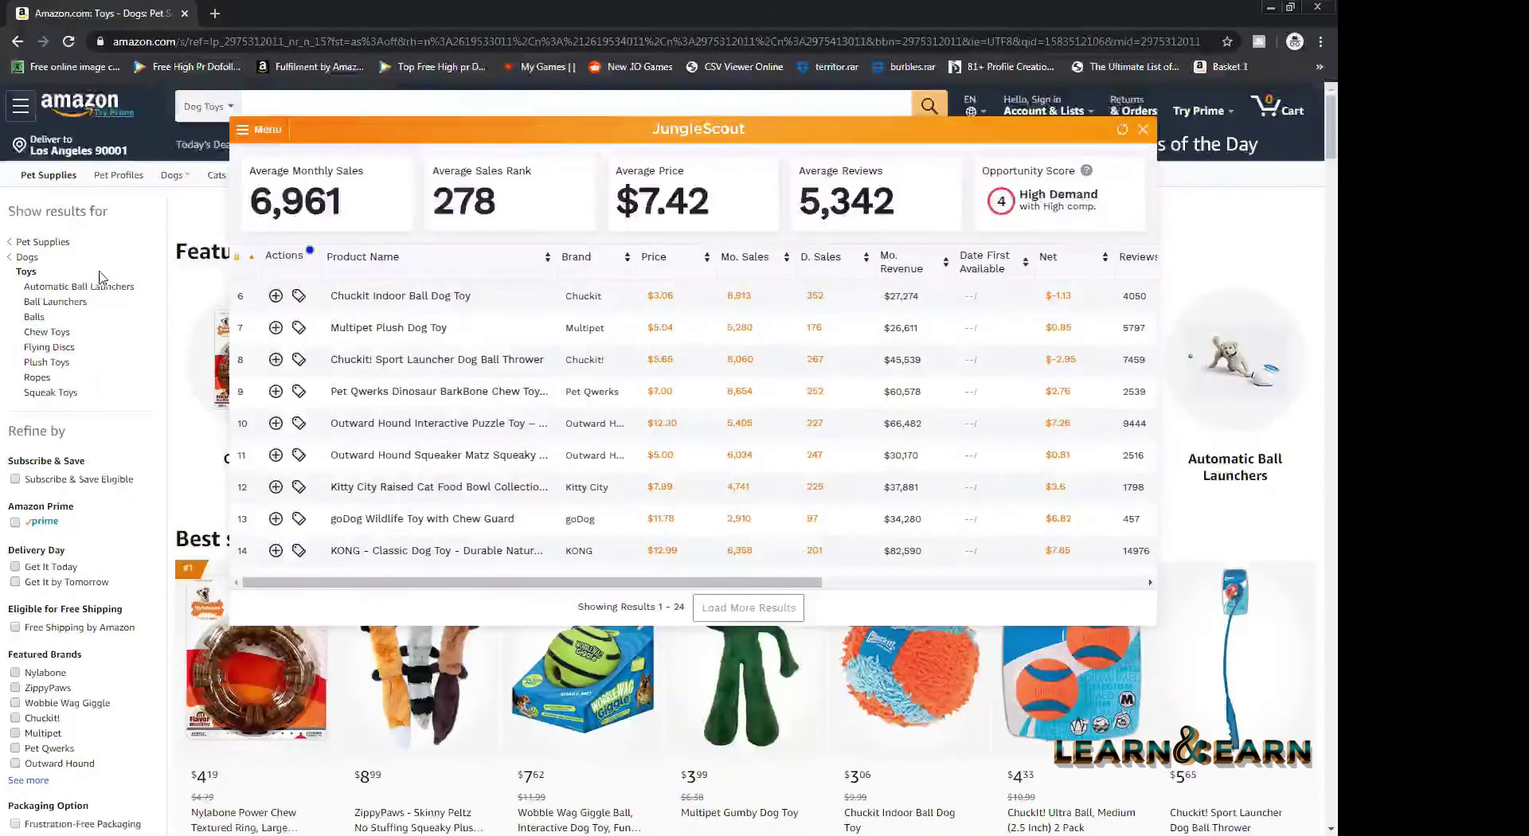
- Close the Toys results, open the Plush Toys subcategory and load its product data in Jungle Scout
{"action": "left_click", "coordinate": [1142, 129]}
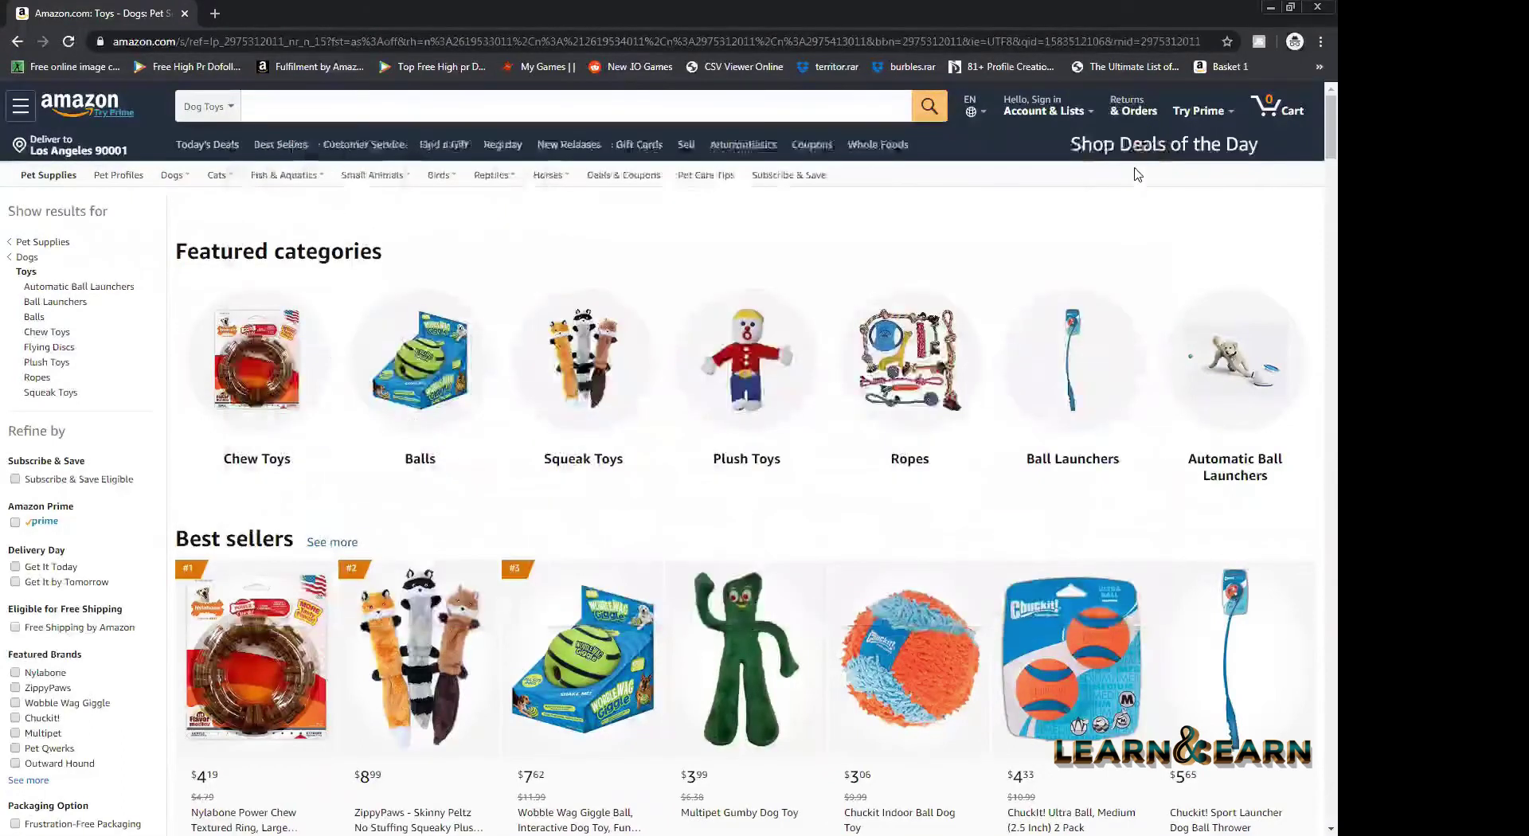
{"action": "left_click", "coordinate": [48, 363]}
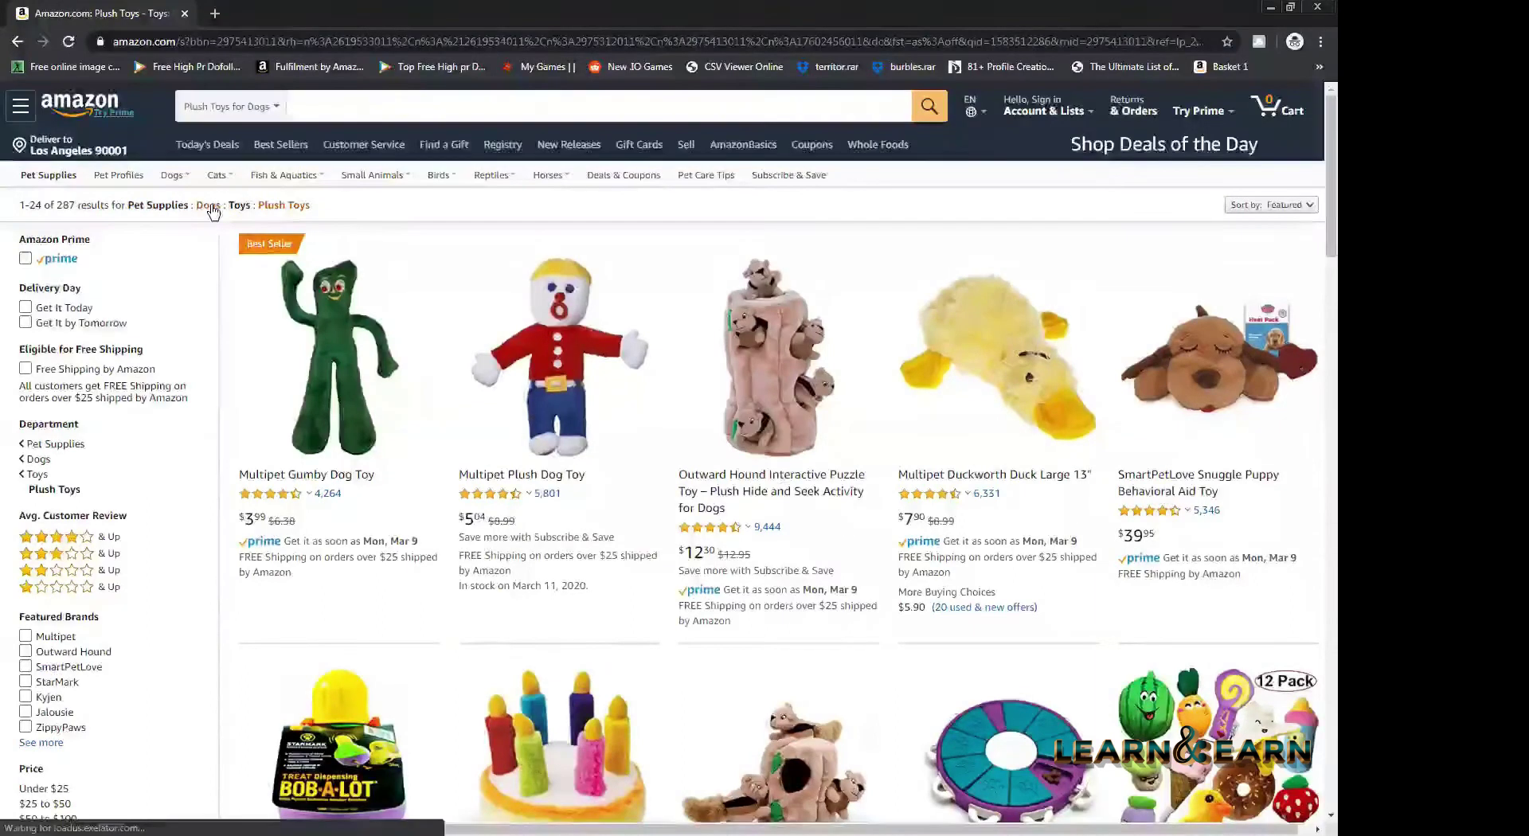
{"action": "double_click", "coordinate": [338, 211]}
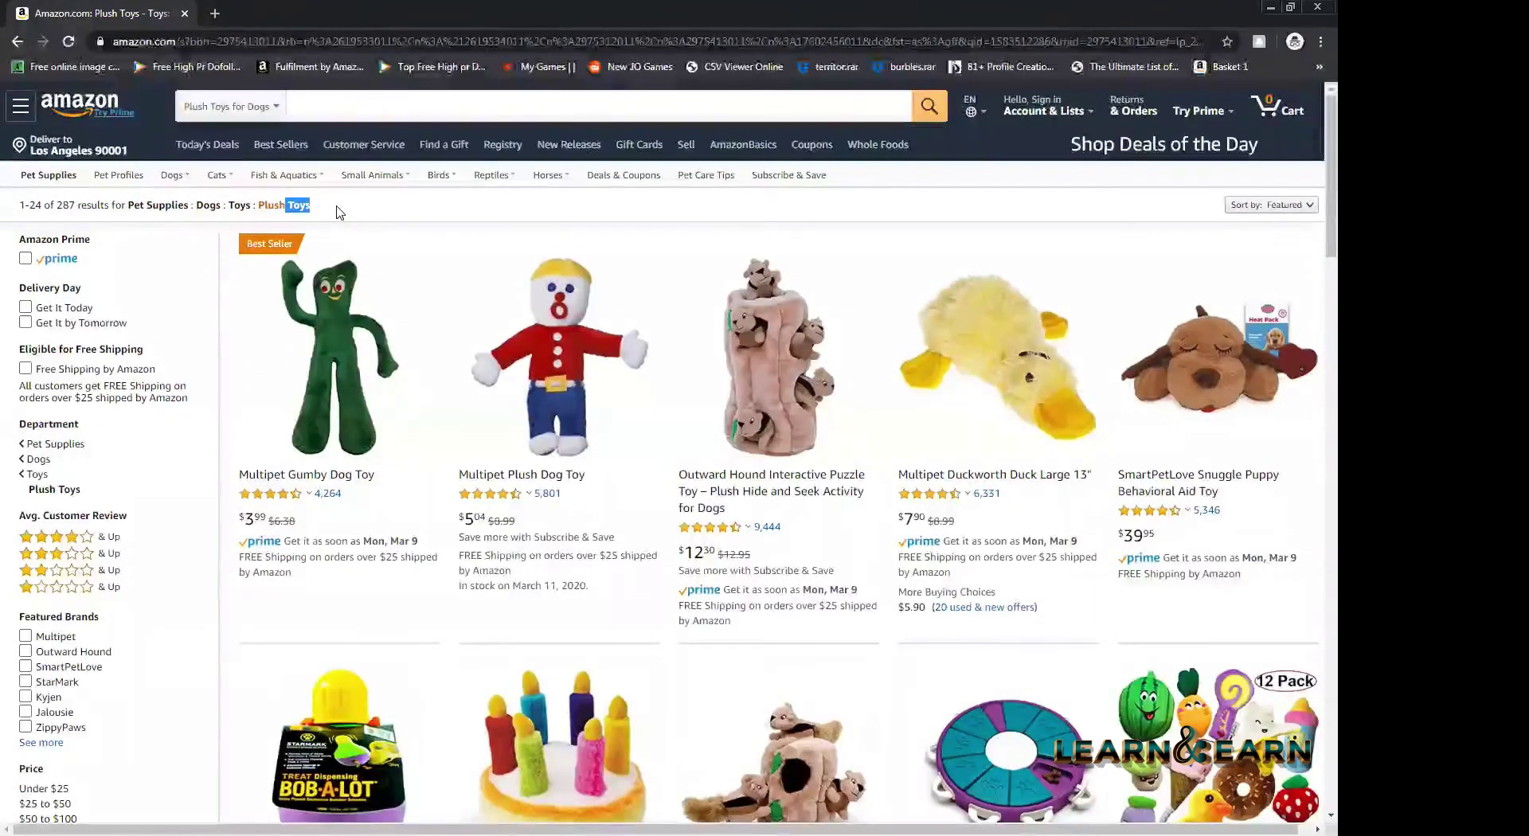
{"action": "left_click", "coordinate": [339, 211]}
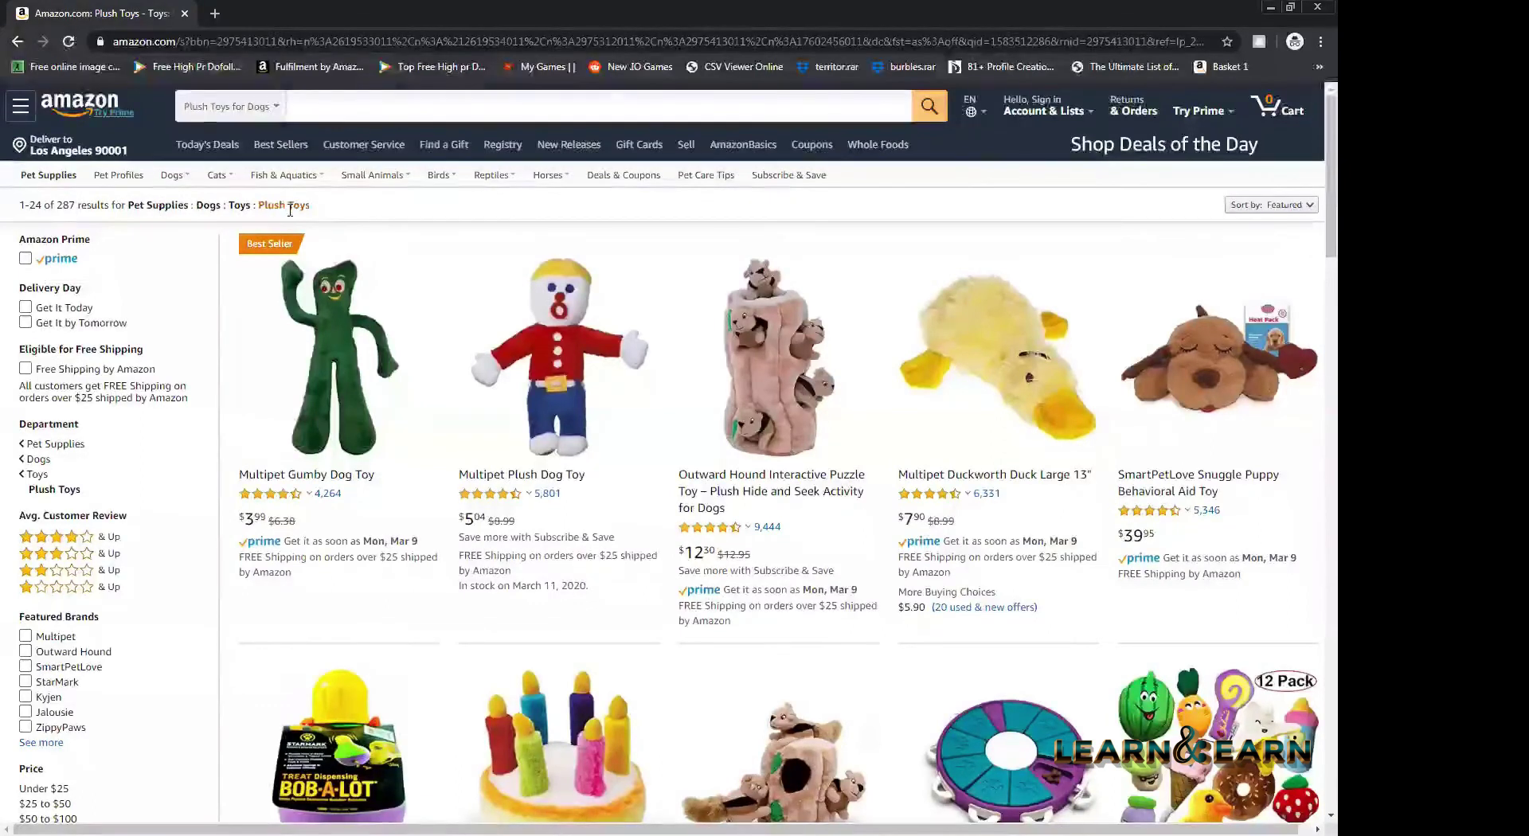
{"action": "left_click_drag", "start_coordinate": [309, 207], "coordinate": [141, 207]}
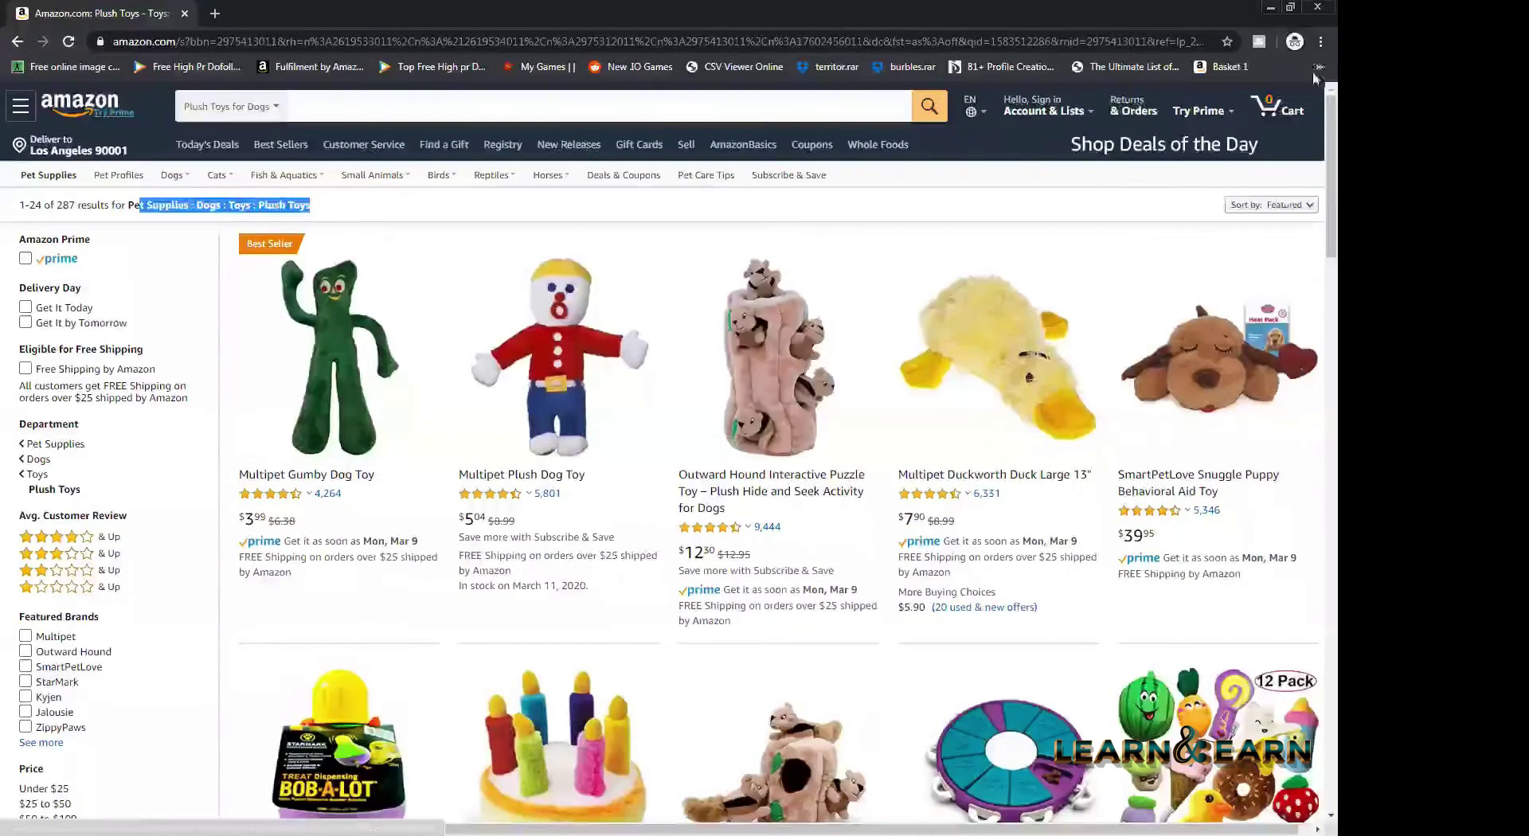
{"action": "left_click", "coordinate": [1320, 41]}
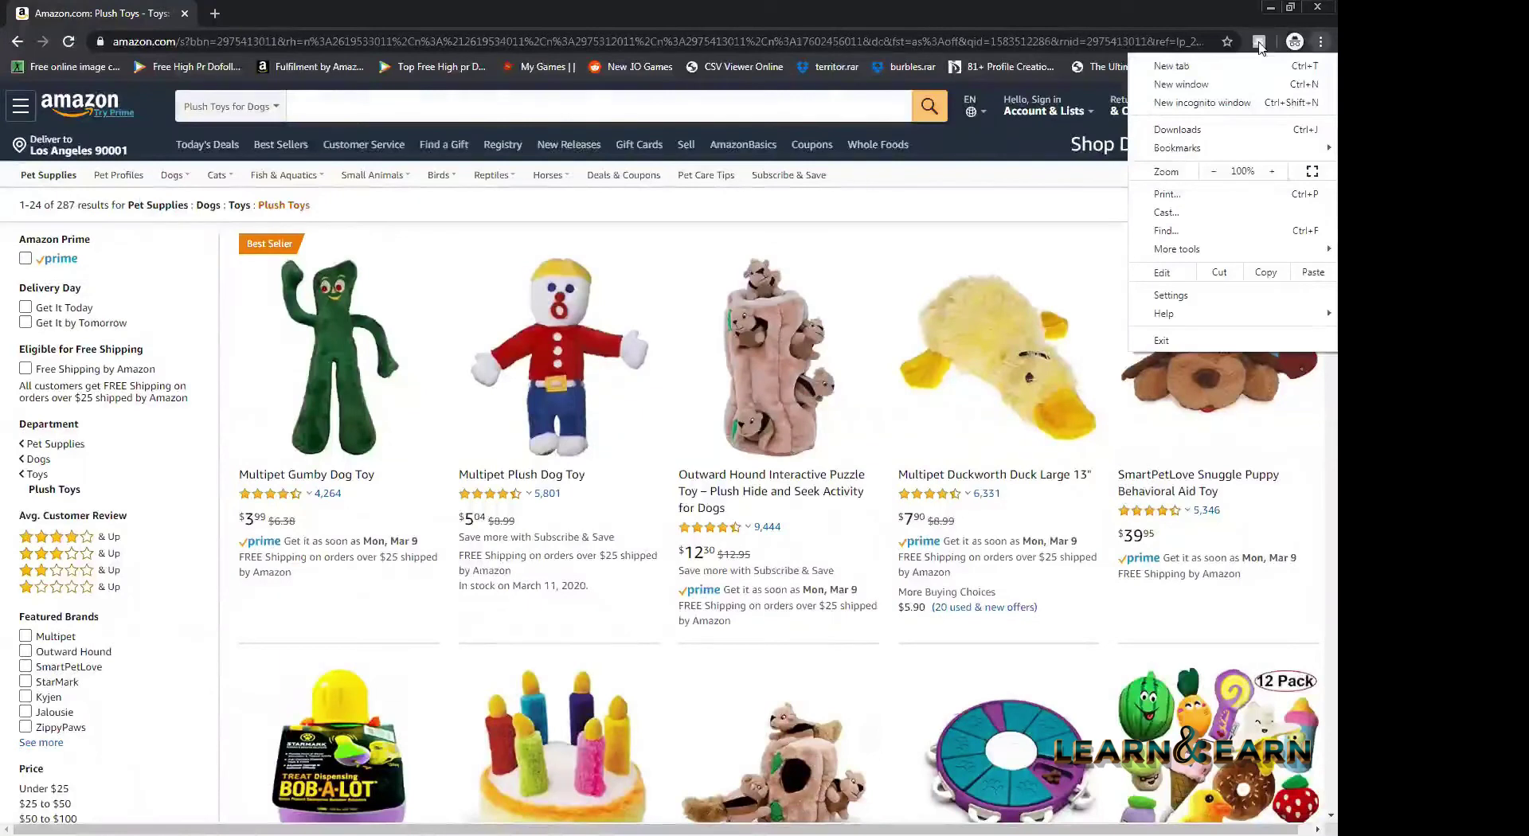
{"action": "left_click", "coordinate": [1258, 41]}
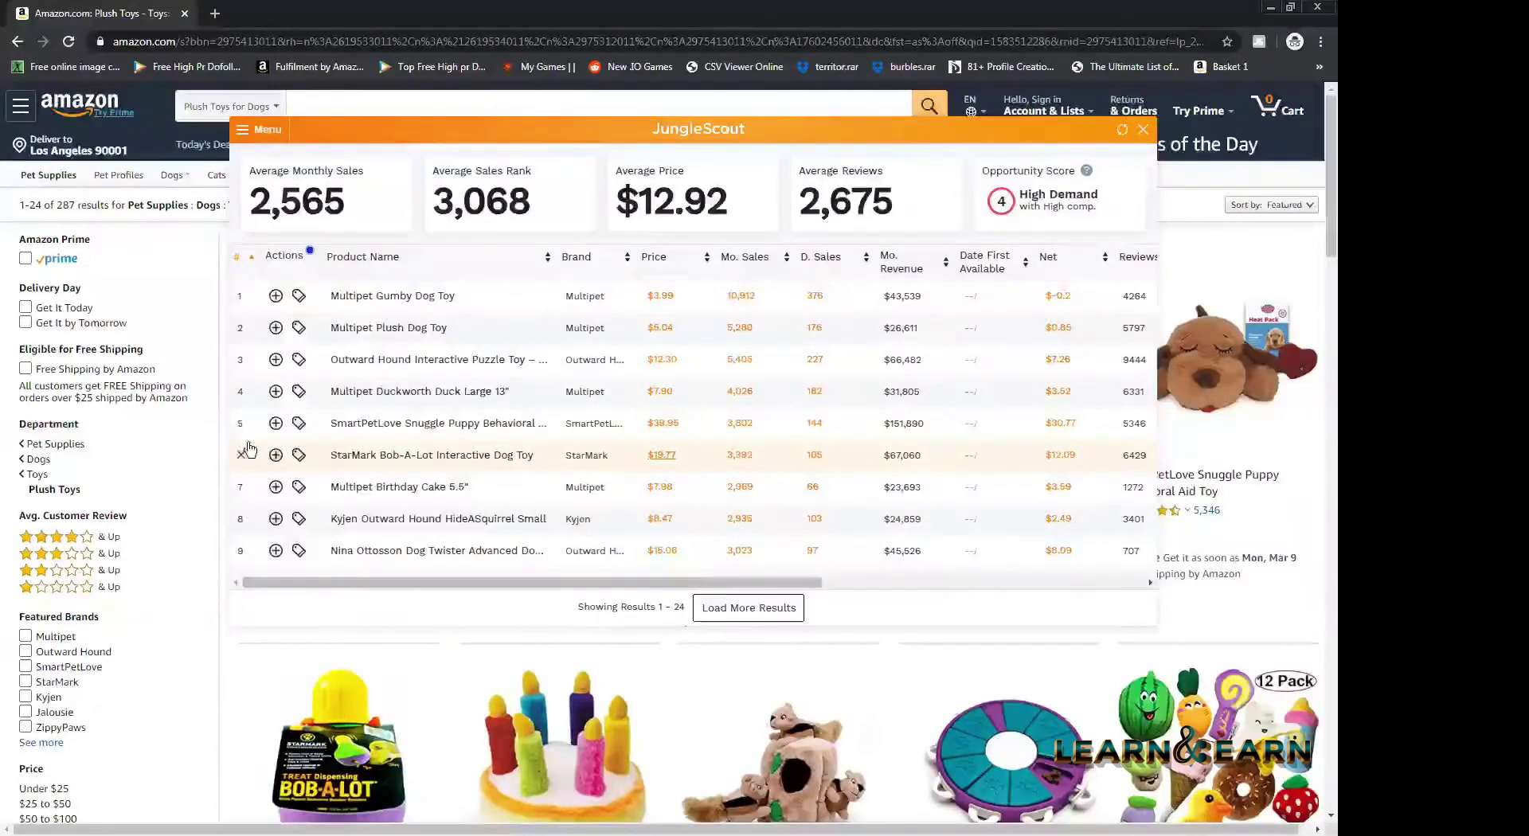
- Load several more batches of Plush Toys results into the Jungle Scout list and shift its window slightly
{"action": "scroll", "coordinate": [271, 448], "scroll_direction": "down", "scroll_amount": 5}
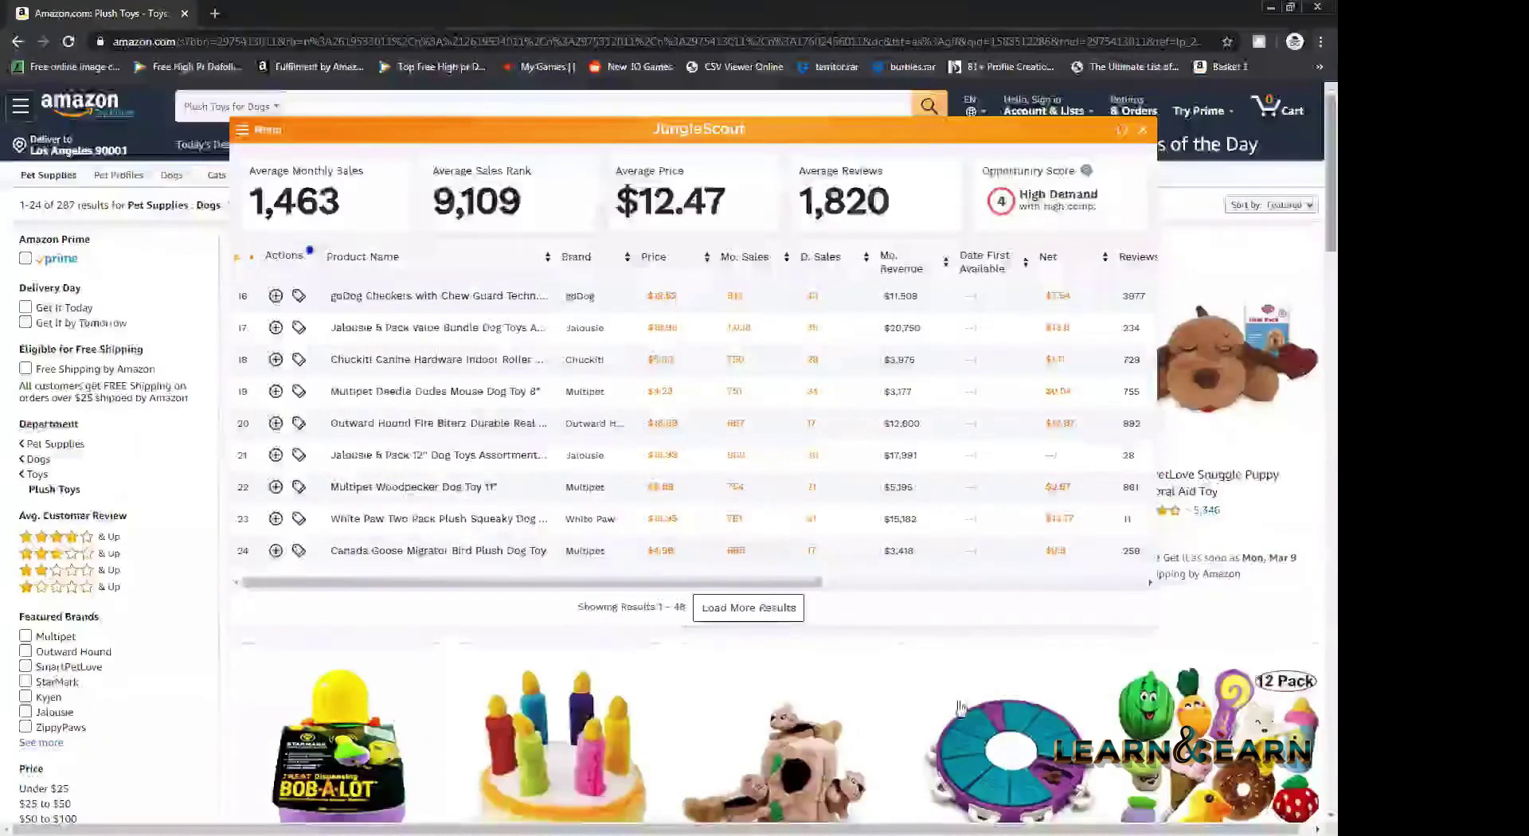
{"action": "left_click", "coordinate": [766, 611]}
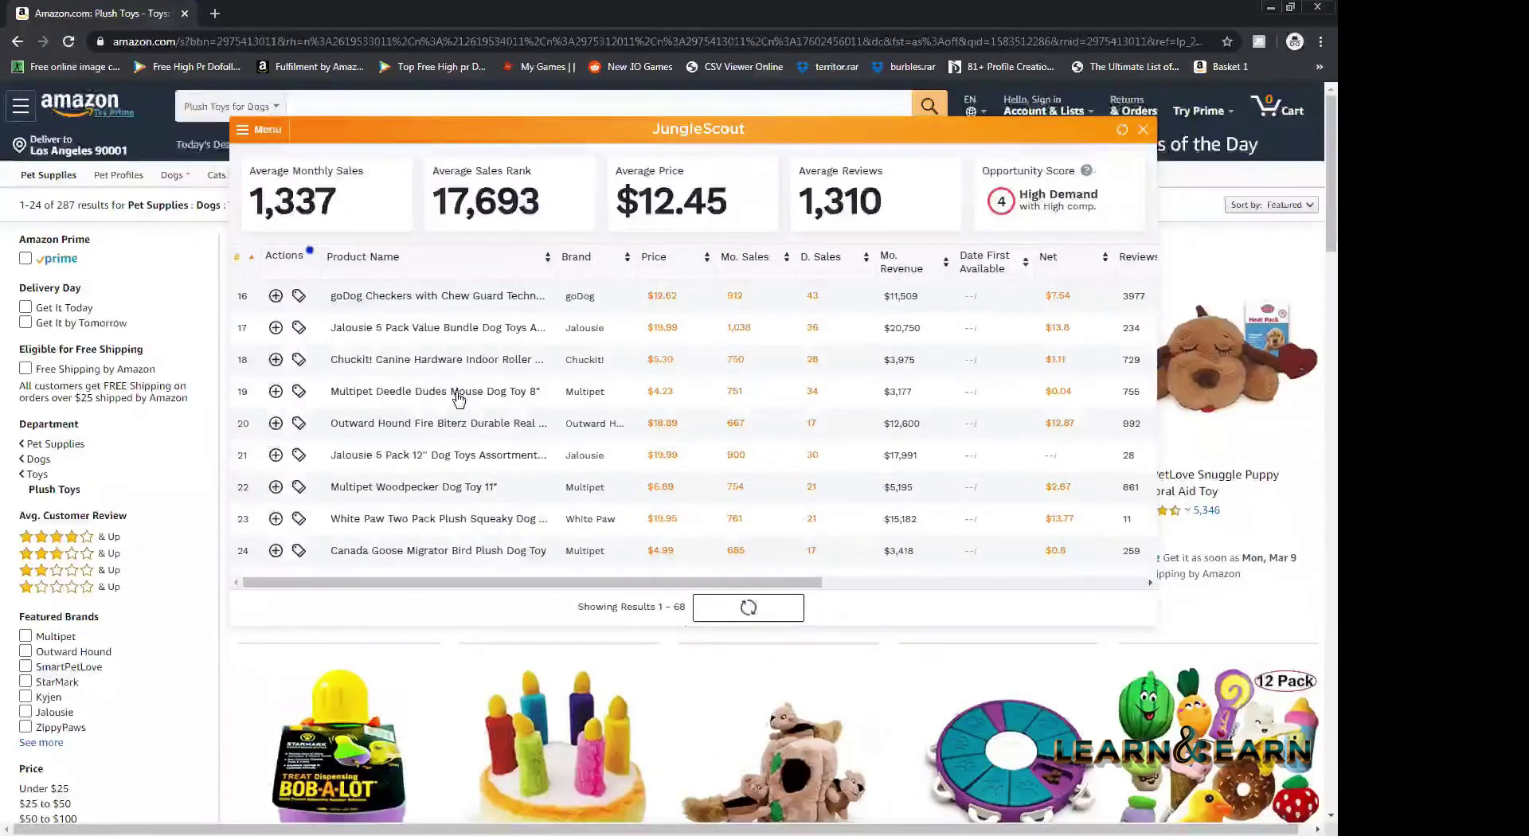
{"action": "mouse_move", "coordinate": [458, 398]}
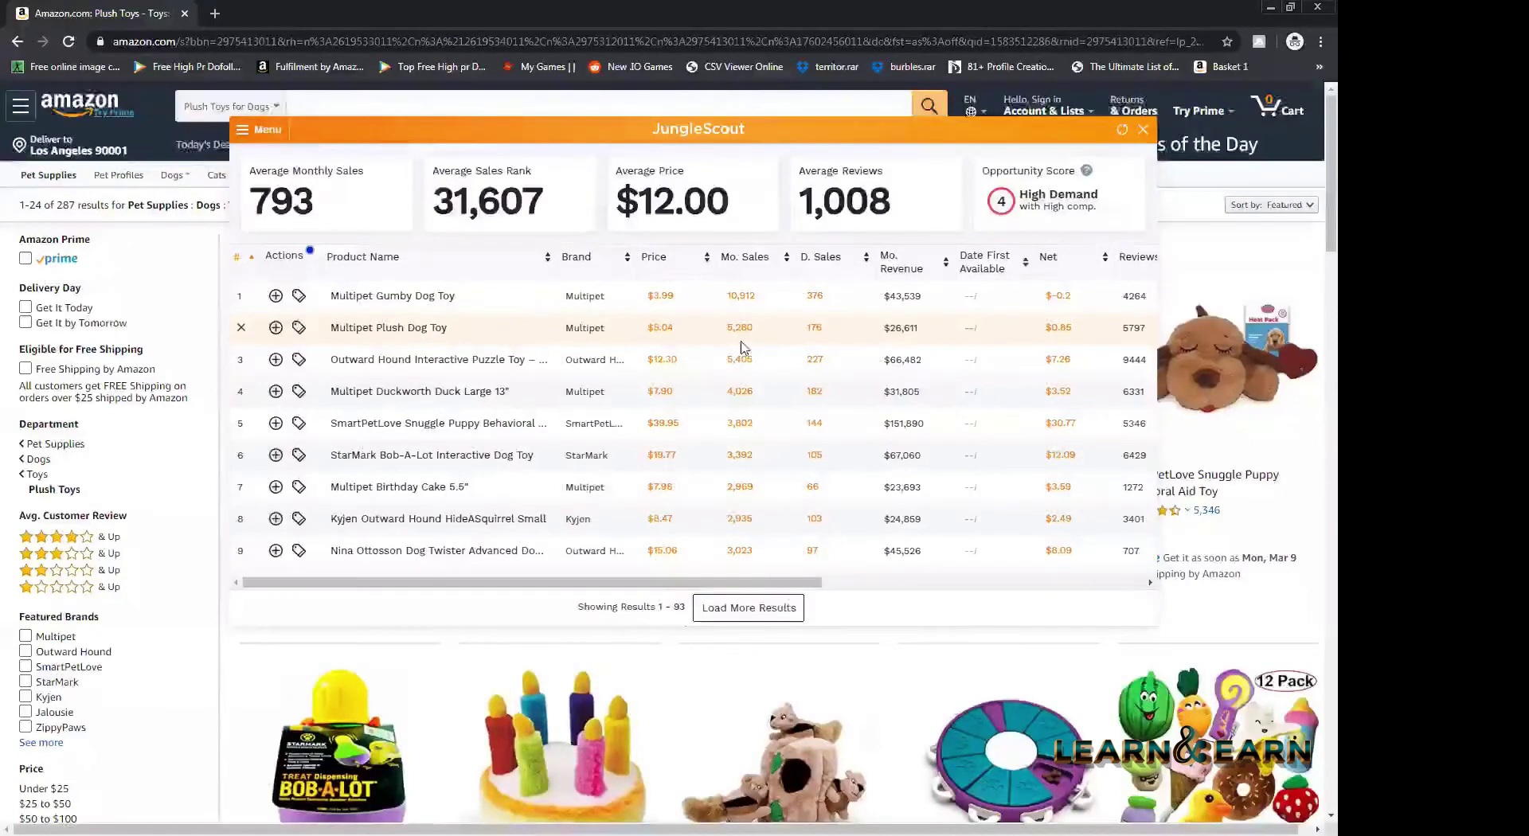
{"action": "left_click", "coordinate": [758, 618]}
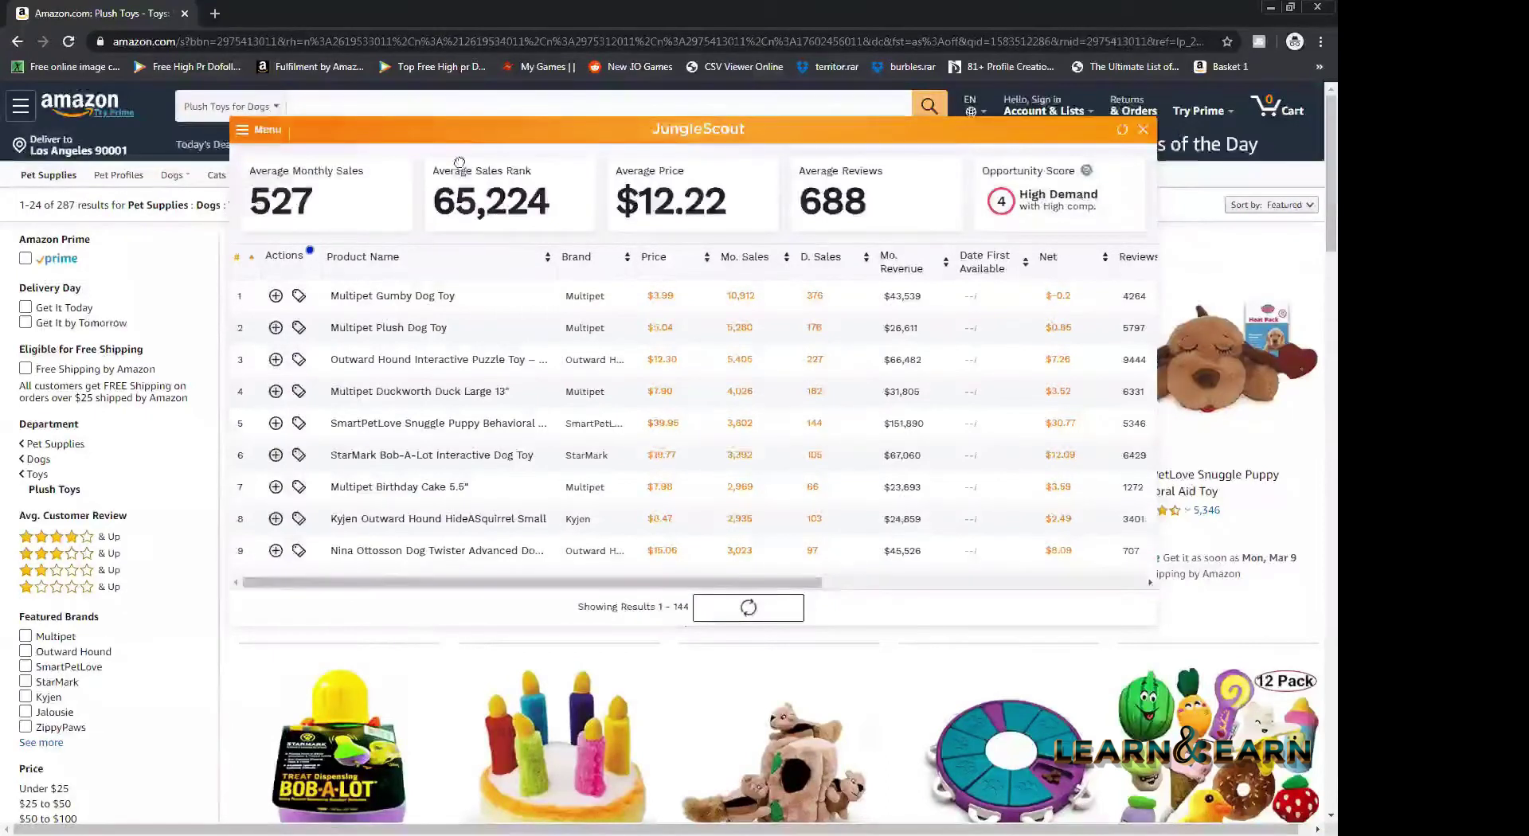
{"action": "left_click_drag", "start_coordinate": [392, 129], "coordinate": [436, 134]}
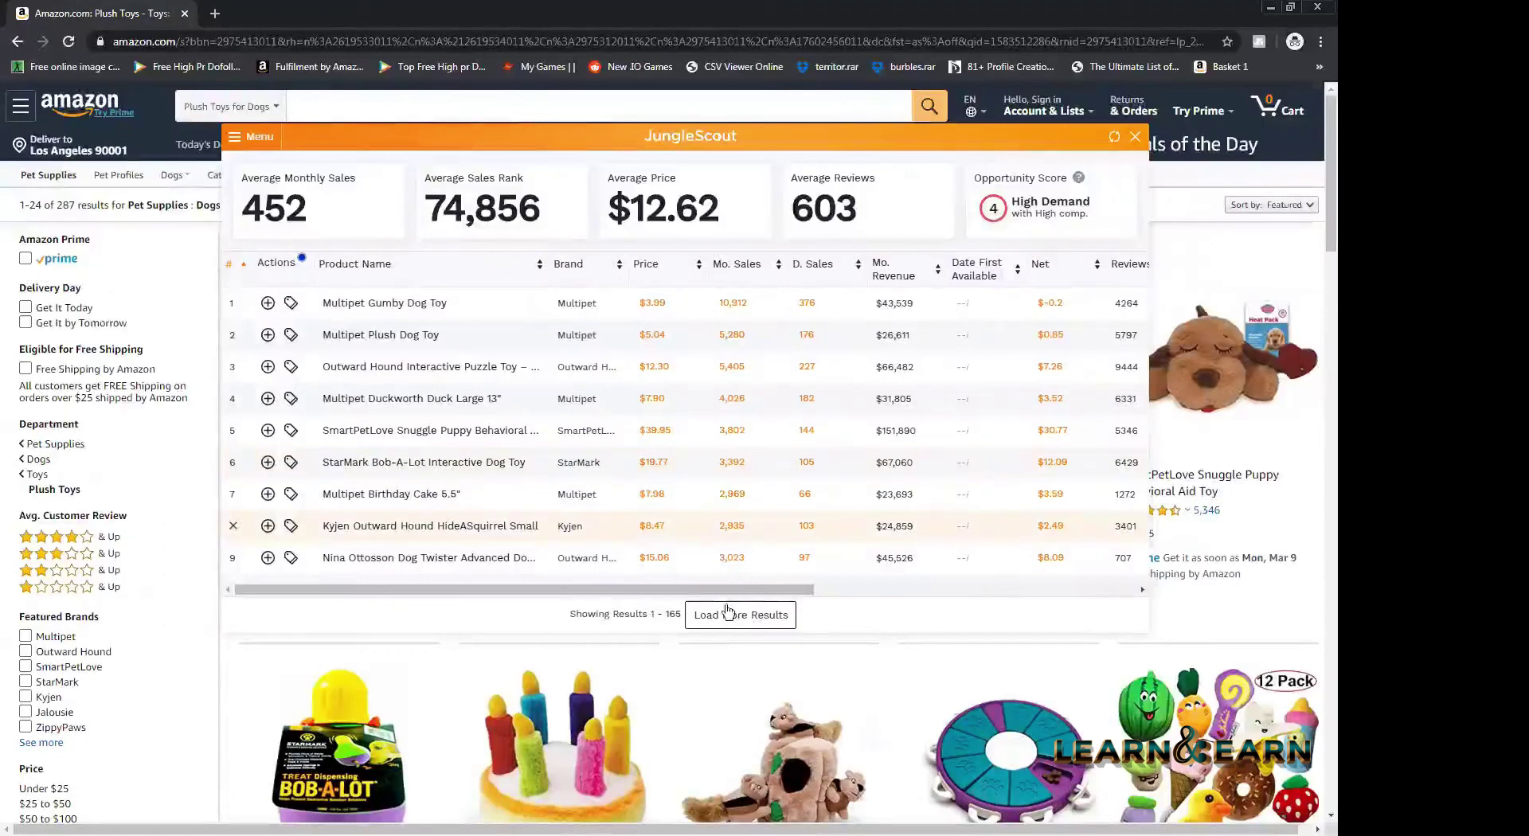
- Examine the loaded result range, average monthly sales and average price for Plush Toys in Jungle Scout
{"action": "left_click_drag", "start_coordinate": [675, 614], "coordinate": [642, 614]}
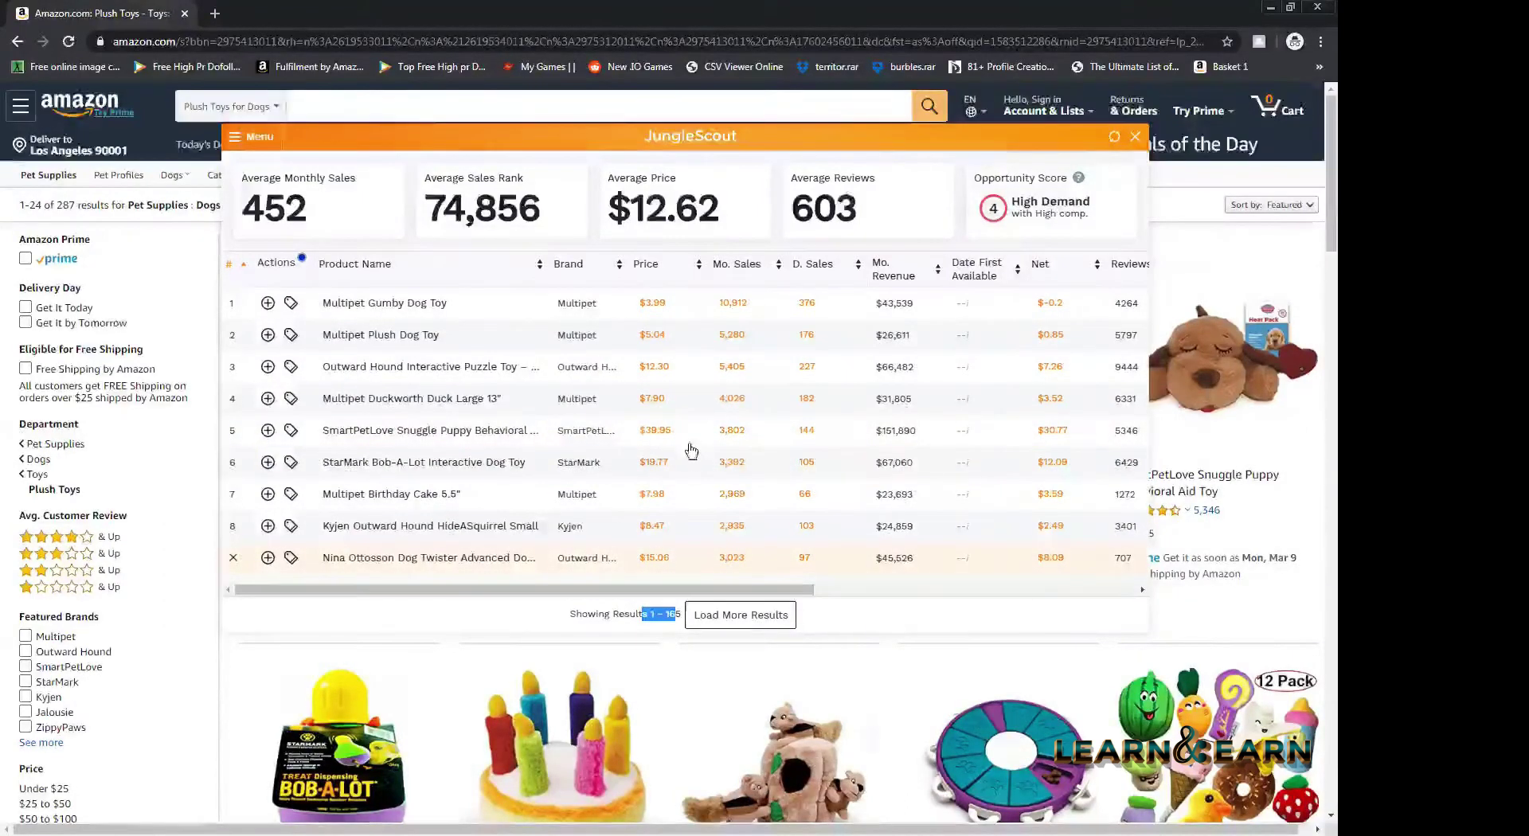
{"action": "scroll", "coordinate": [691, 452], "scroll_direction": "down", "scroll_amount": 3}
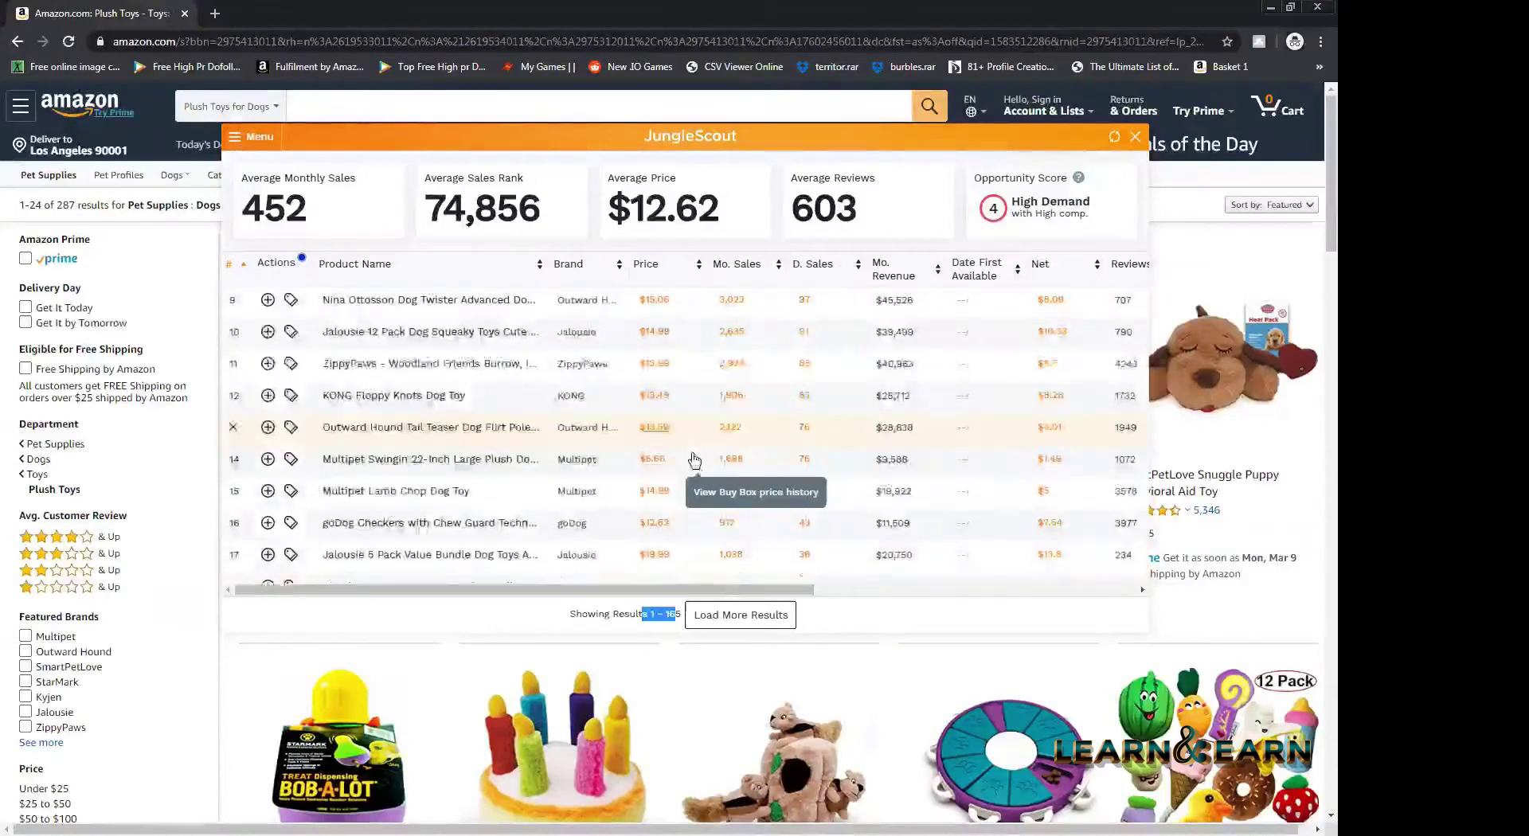
{"action": "scroll", "coordinate": [695, 459], "scroll_direction": "up", "scroll_amount": 3}
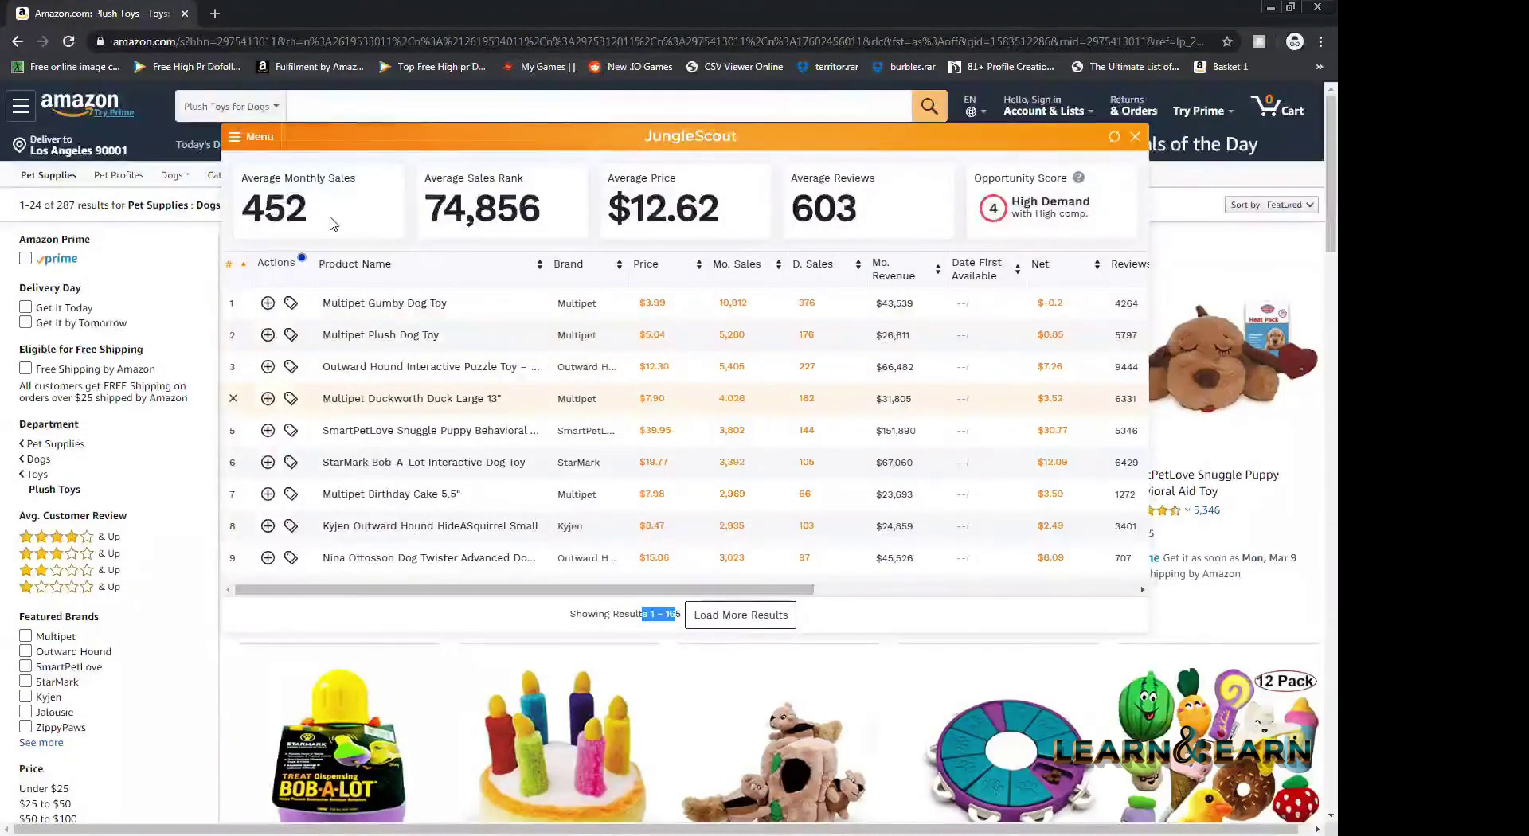
{"action": "left_click_drag", "start_coordinate": [285, 210], "coordinate": [241, 210]}
{"action": "left_click_drag", "start_coordinate": [682, 197], "coordinate": [727, 215]}
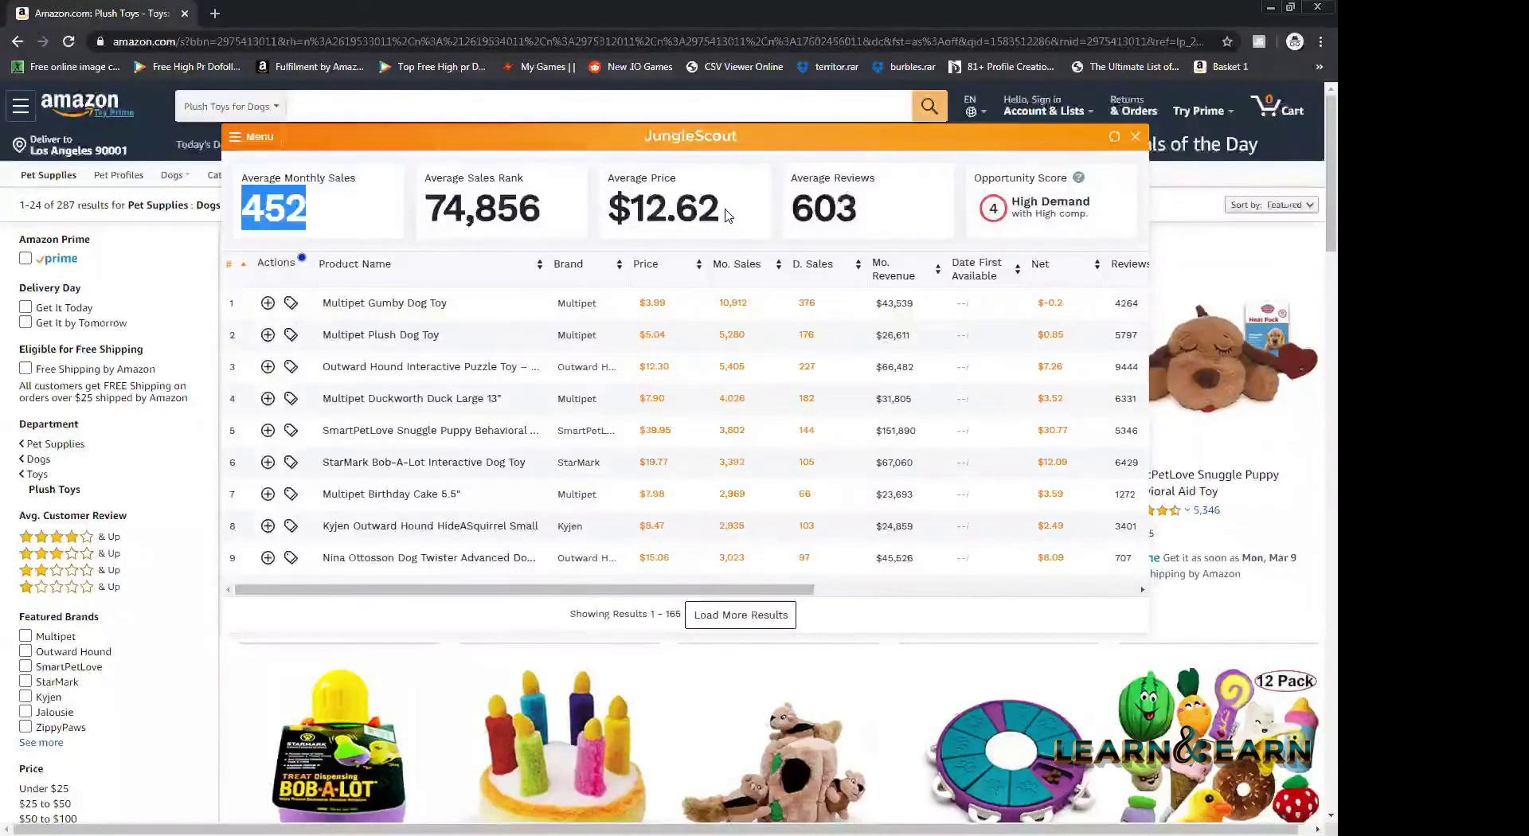
{"action": "left_click", "coordinate": [726, 215]}
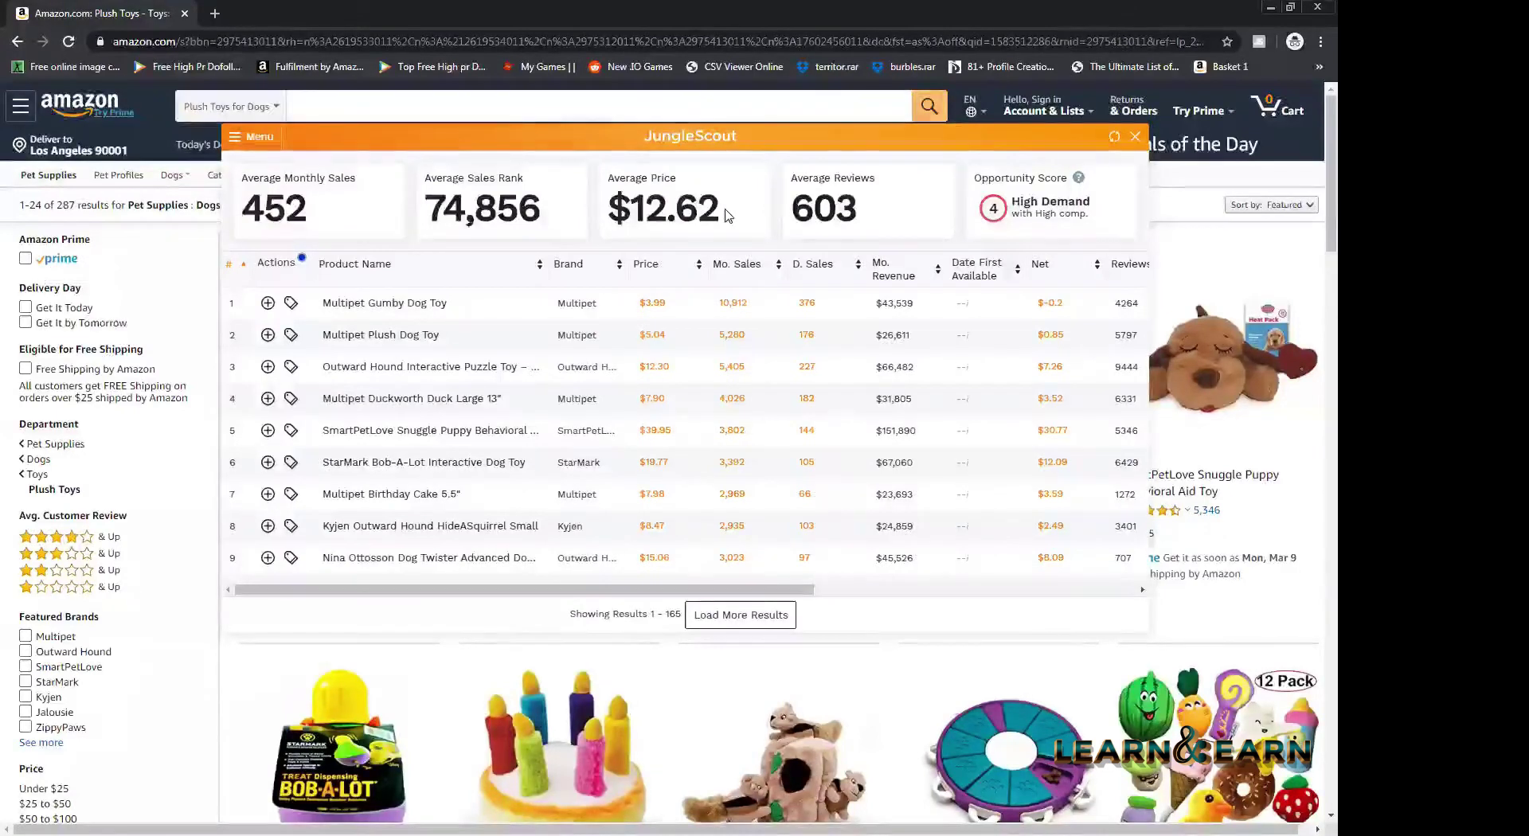
{"action": "left_click_drag", "start_coordinate": [644, 206], "coordinate": [667, 205]}
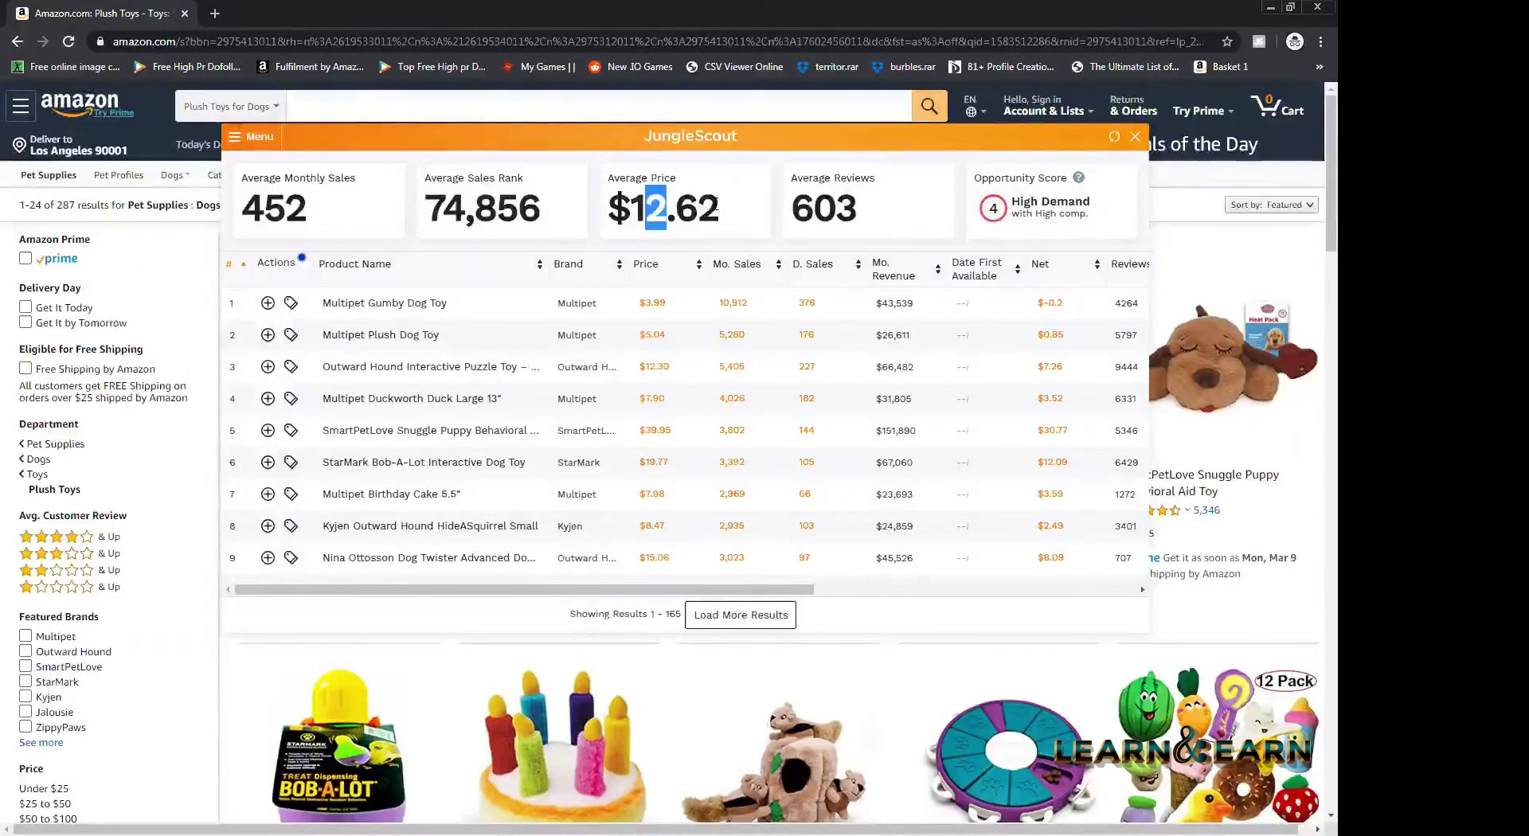
{"action": "left_click", "coordinate": [717, 233], "text": "shift"}
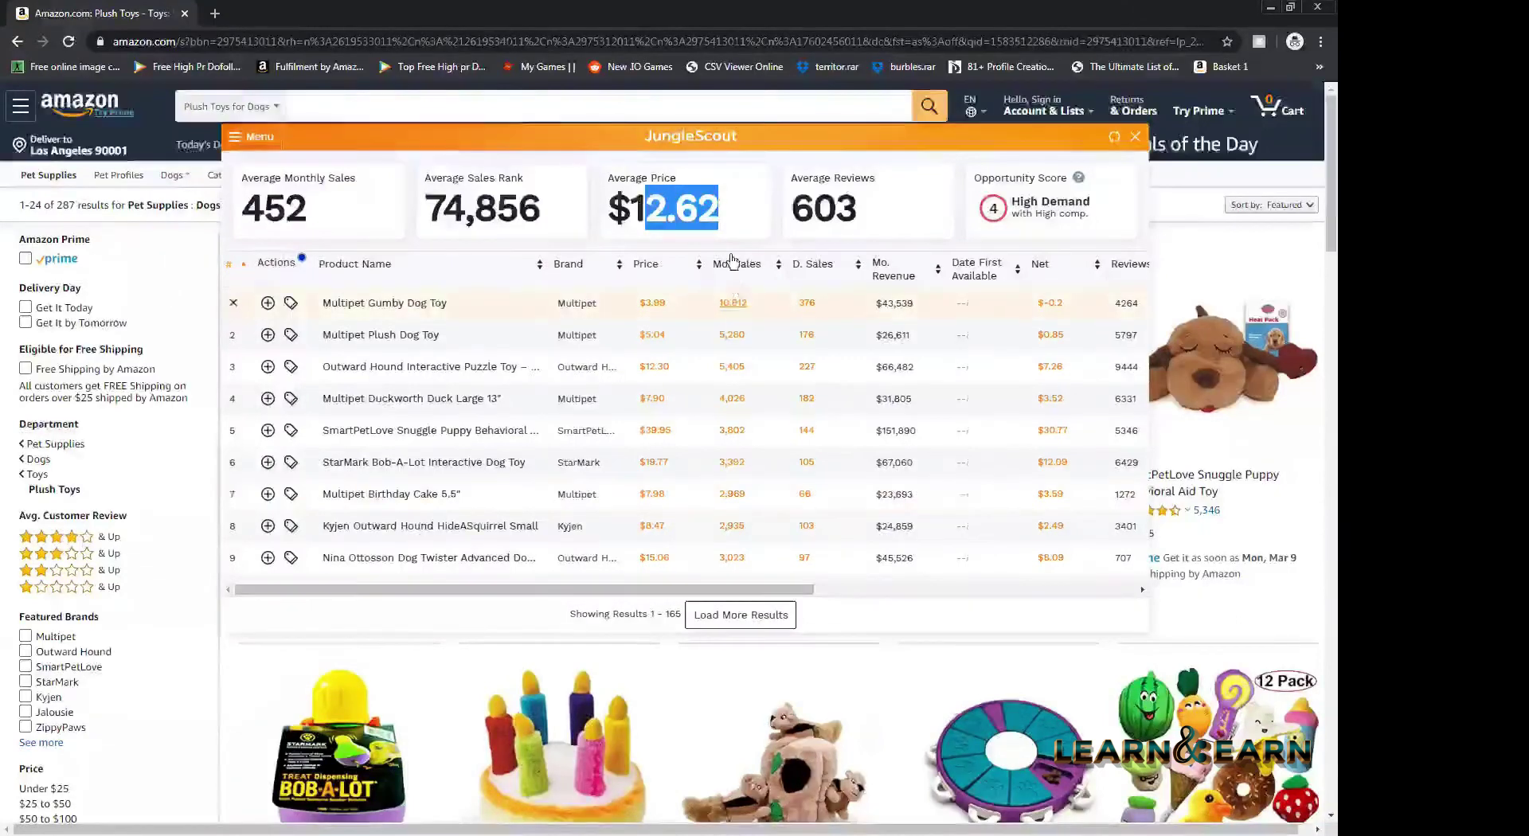
- Open the Jungle Scout result filters and set the number of sellers to range from 4 to 9999
{"action": "left_click", "coordinate": [233, 138]}
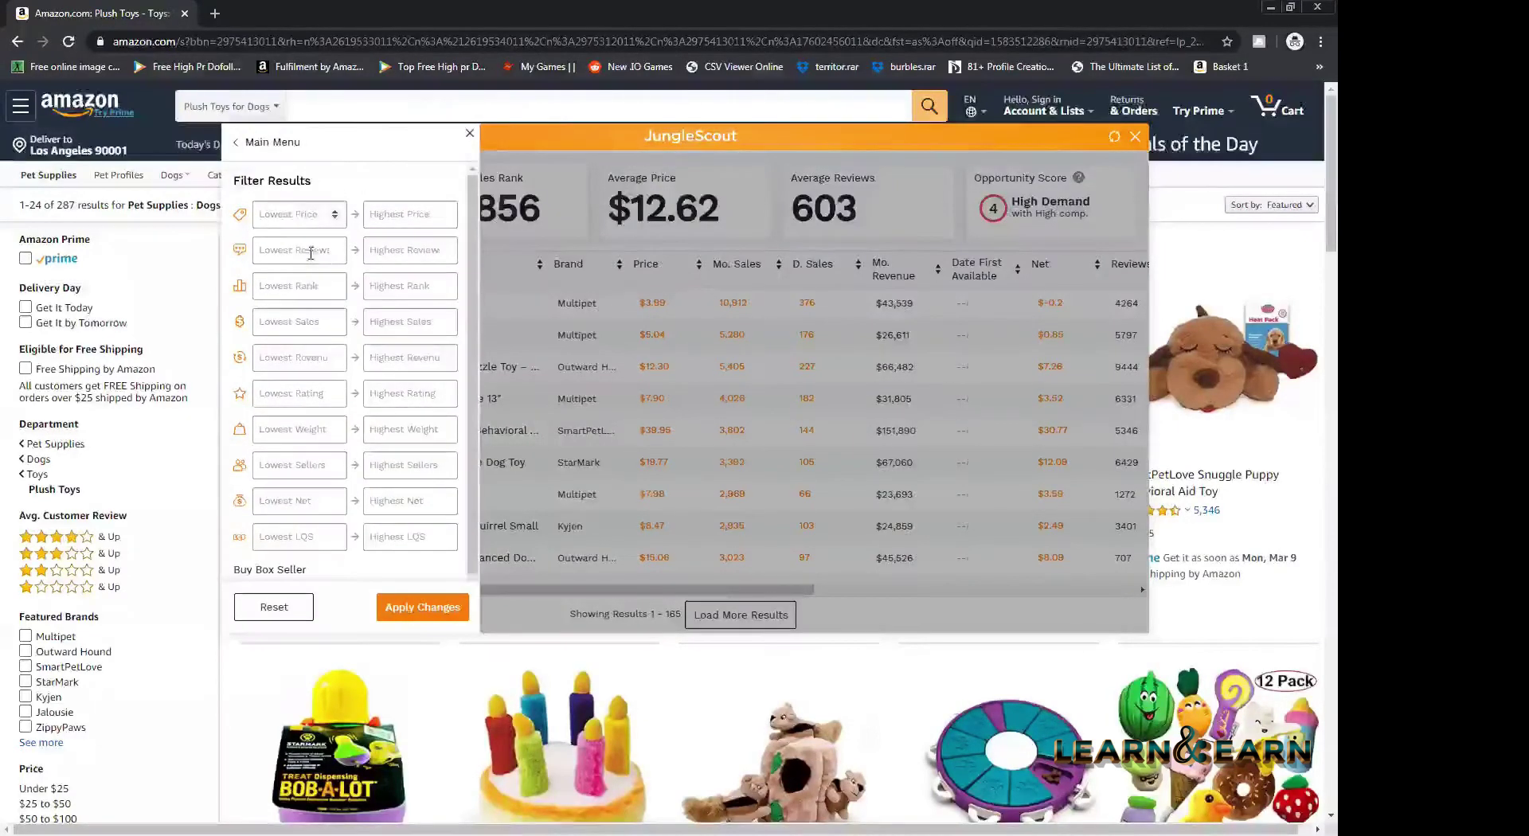
{"action": "left_click", "coordinate": [308, 288]}
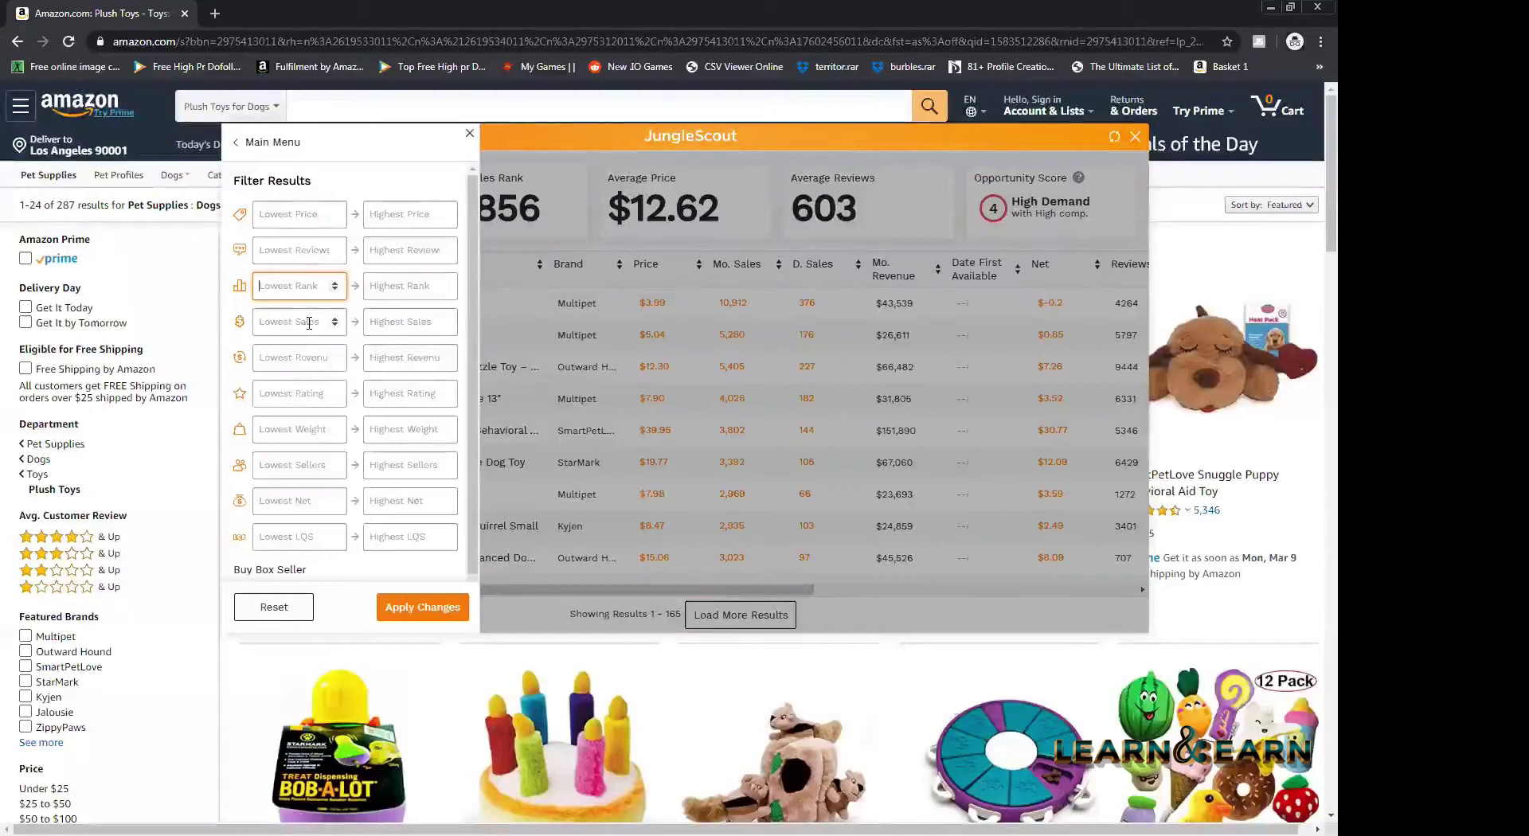
{"action": "key", "text": "Tab"}
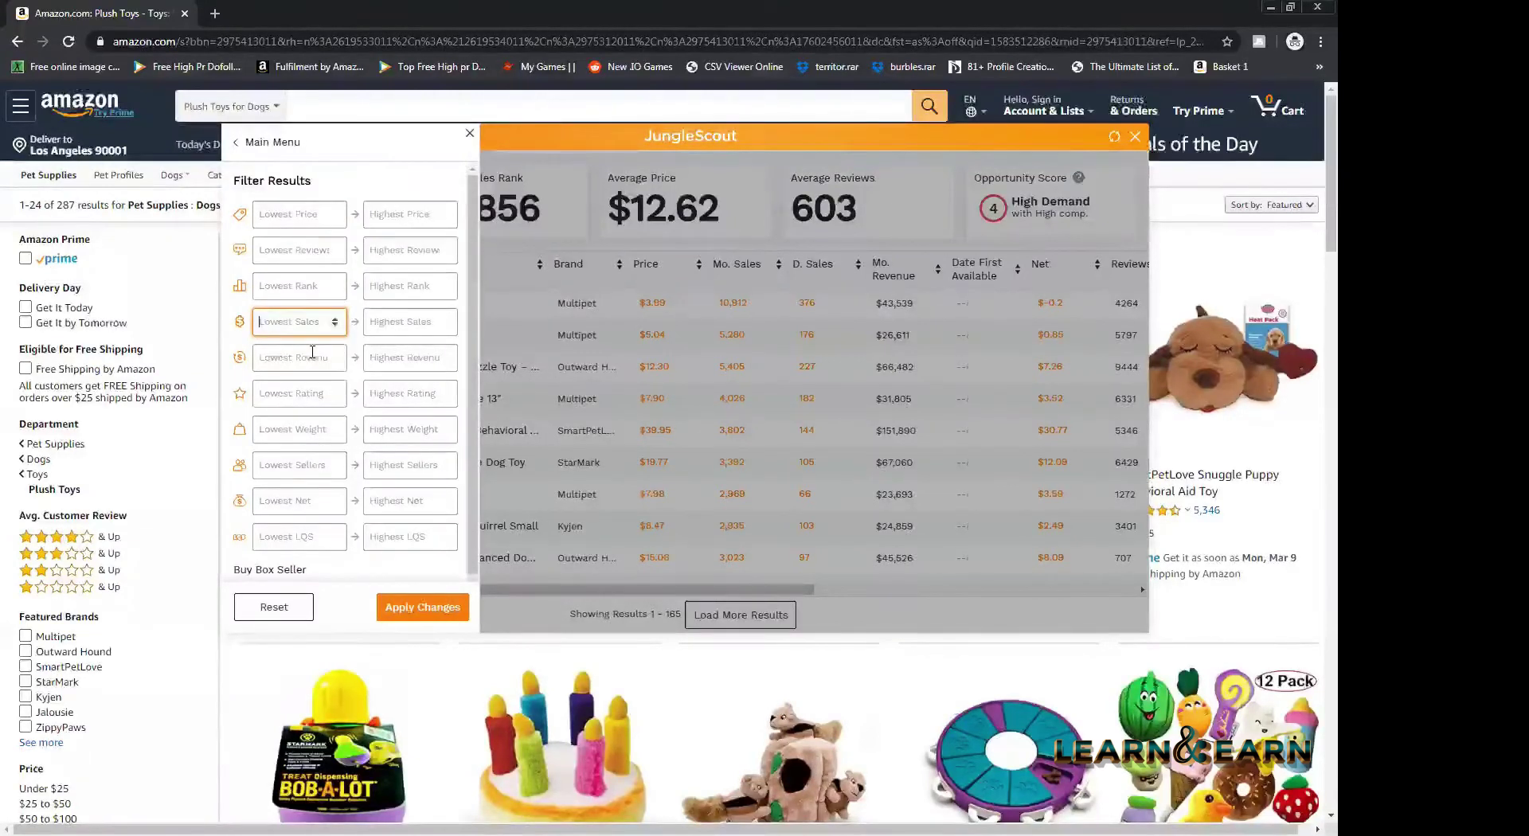
{"action": "key", "text": "Tab"}
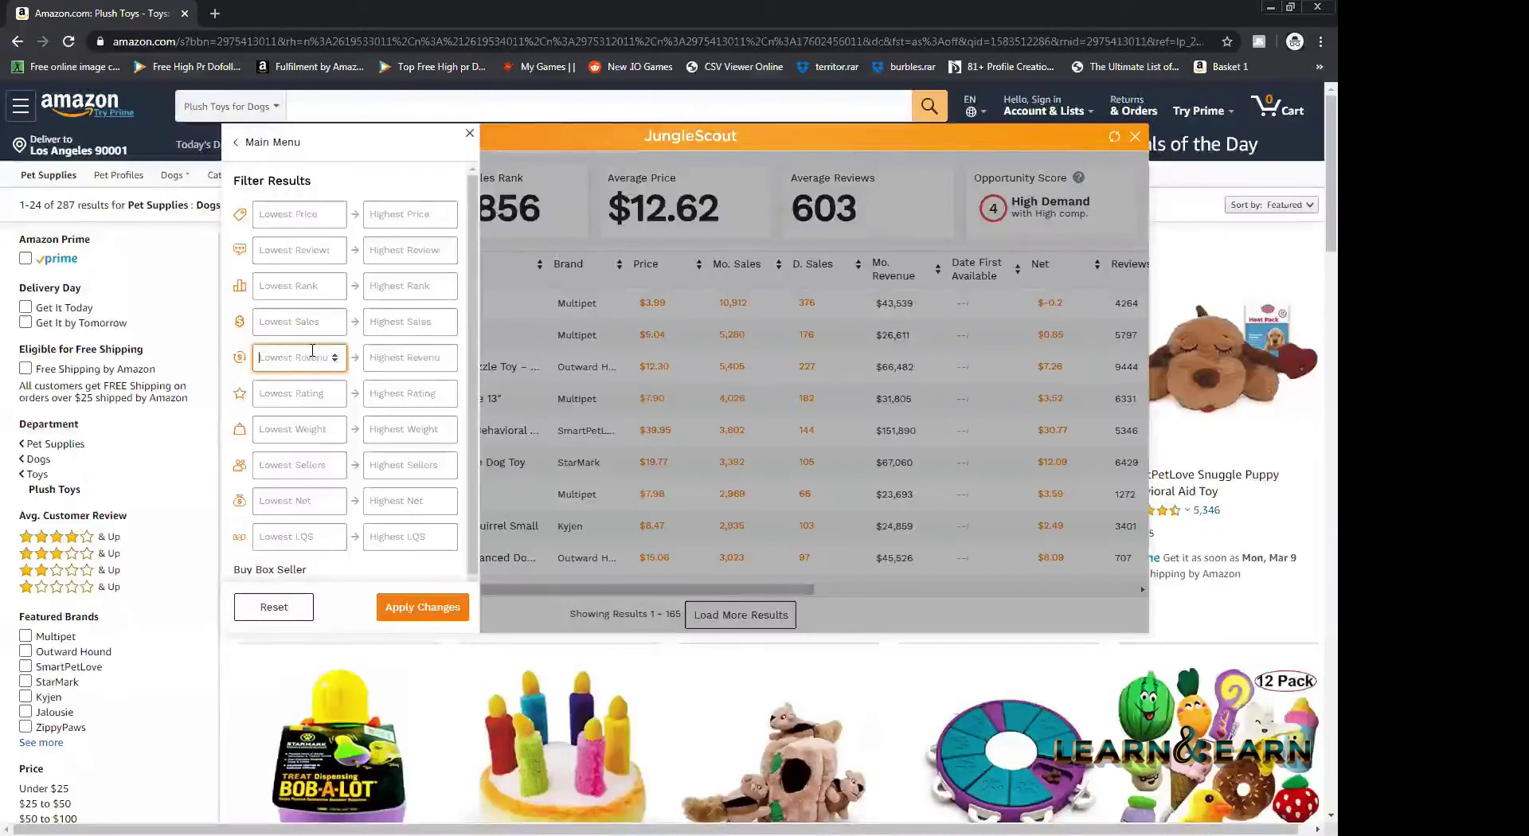
{"action": "left_click", "coordinate": [316, 467]}
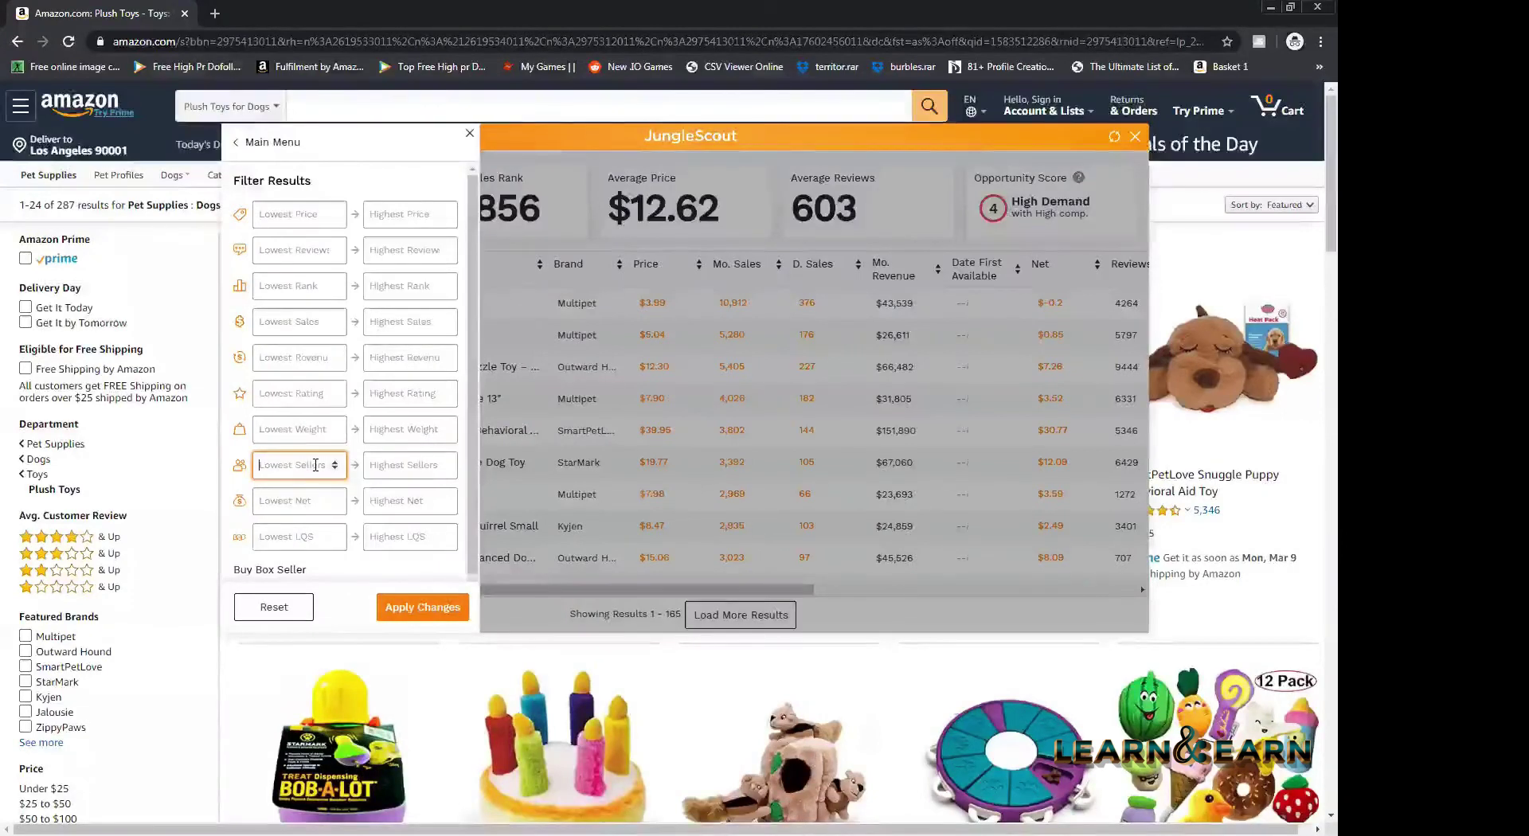
{"action": "type", "text": "4"}
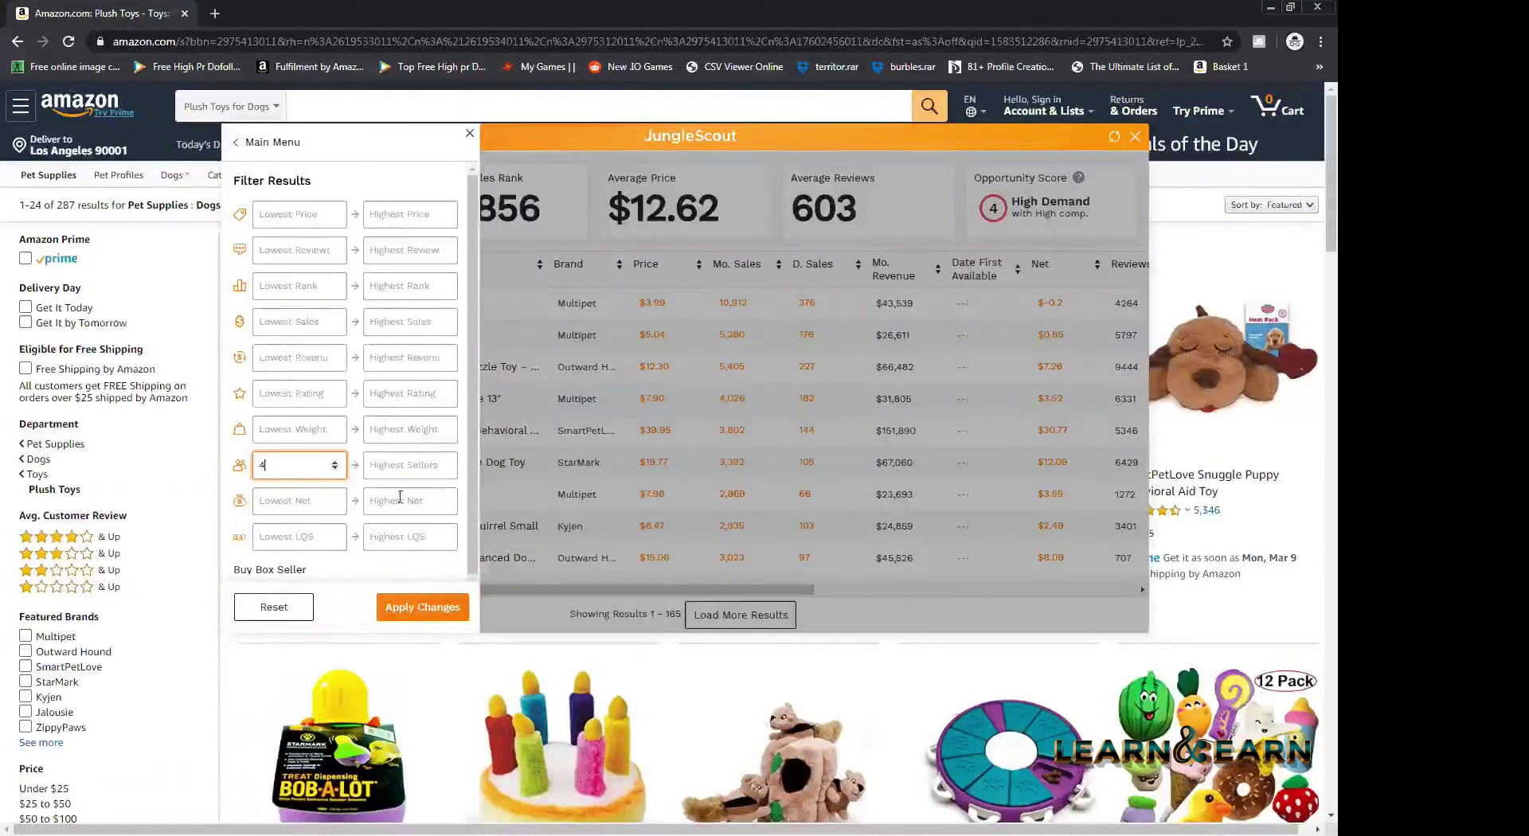
{"action": "left_click", "coordinate": [370, 475]}
{"action": "left_click", "coordinate": [312, 470]}
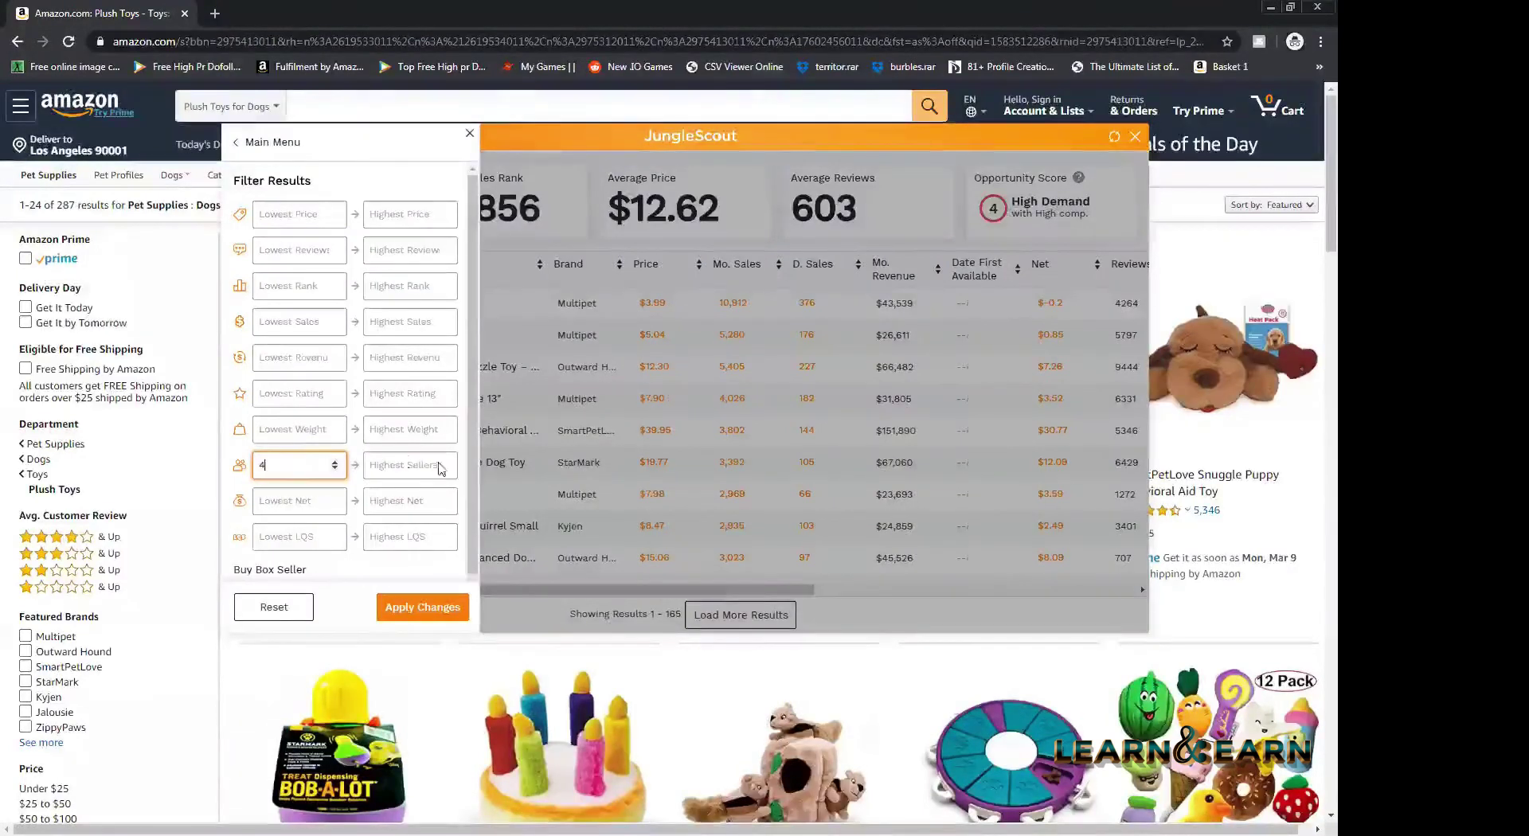
{"action": "left_click", "coordinate": [414, 462]}
{"action": "type", "text": "9999"}
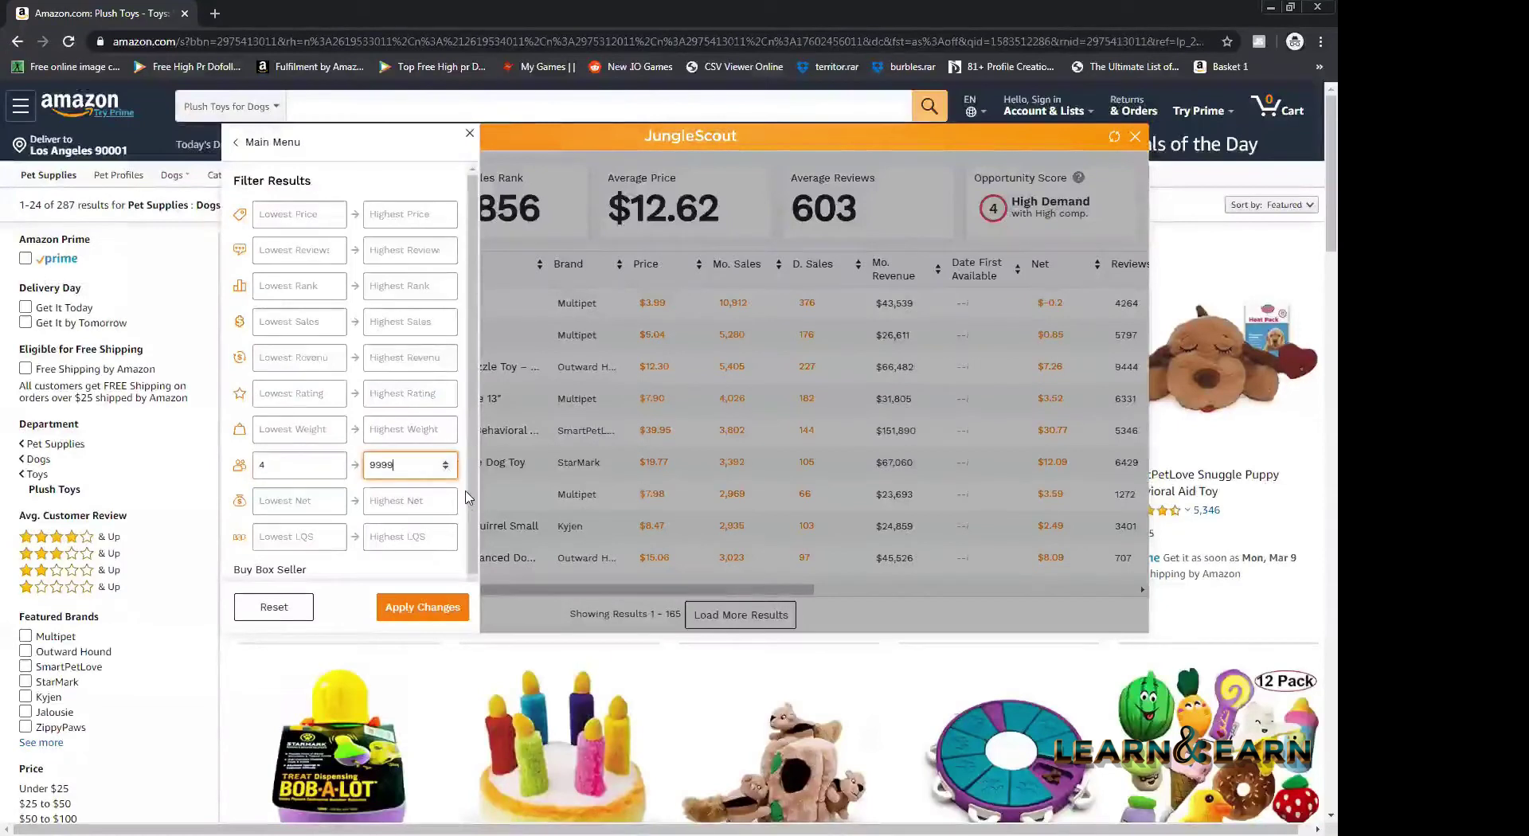
- Limit the buy box seller to FBA and FBM, and apply the filters to the Plush Toys list
{"action": "scroll", "coordinate": [307, 542], "scroll_direction": "down", "scroll_amount": 2}
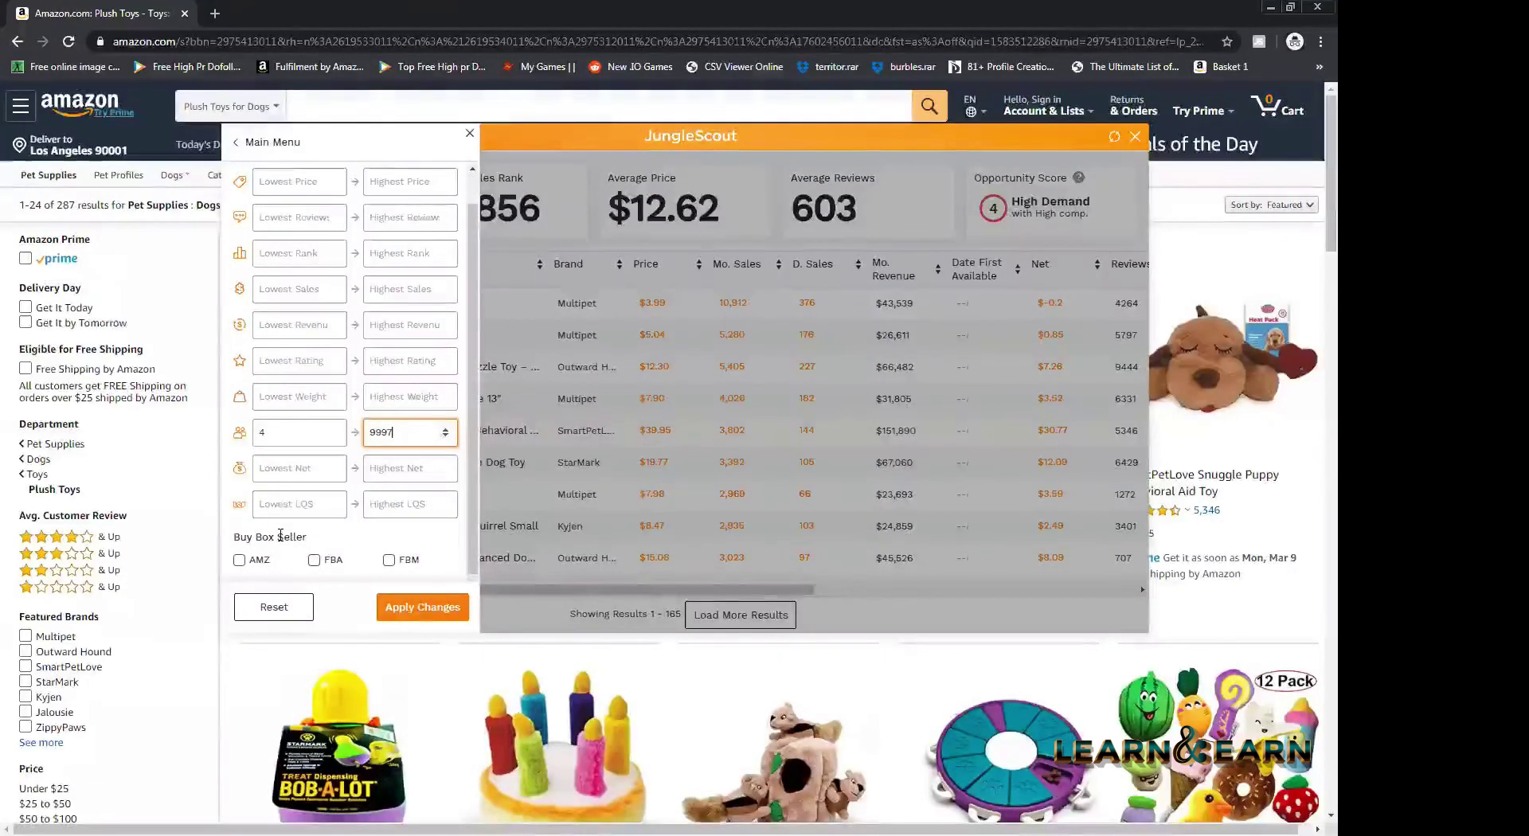
{"action": "left_click", "coordinate": [313, 560]}
{"action": "left_click", "coordinate": [388, 560]}
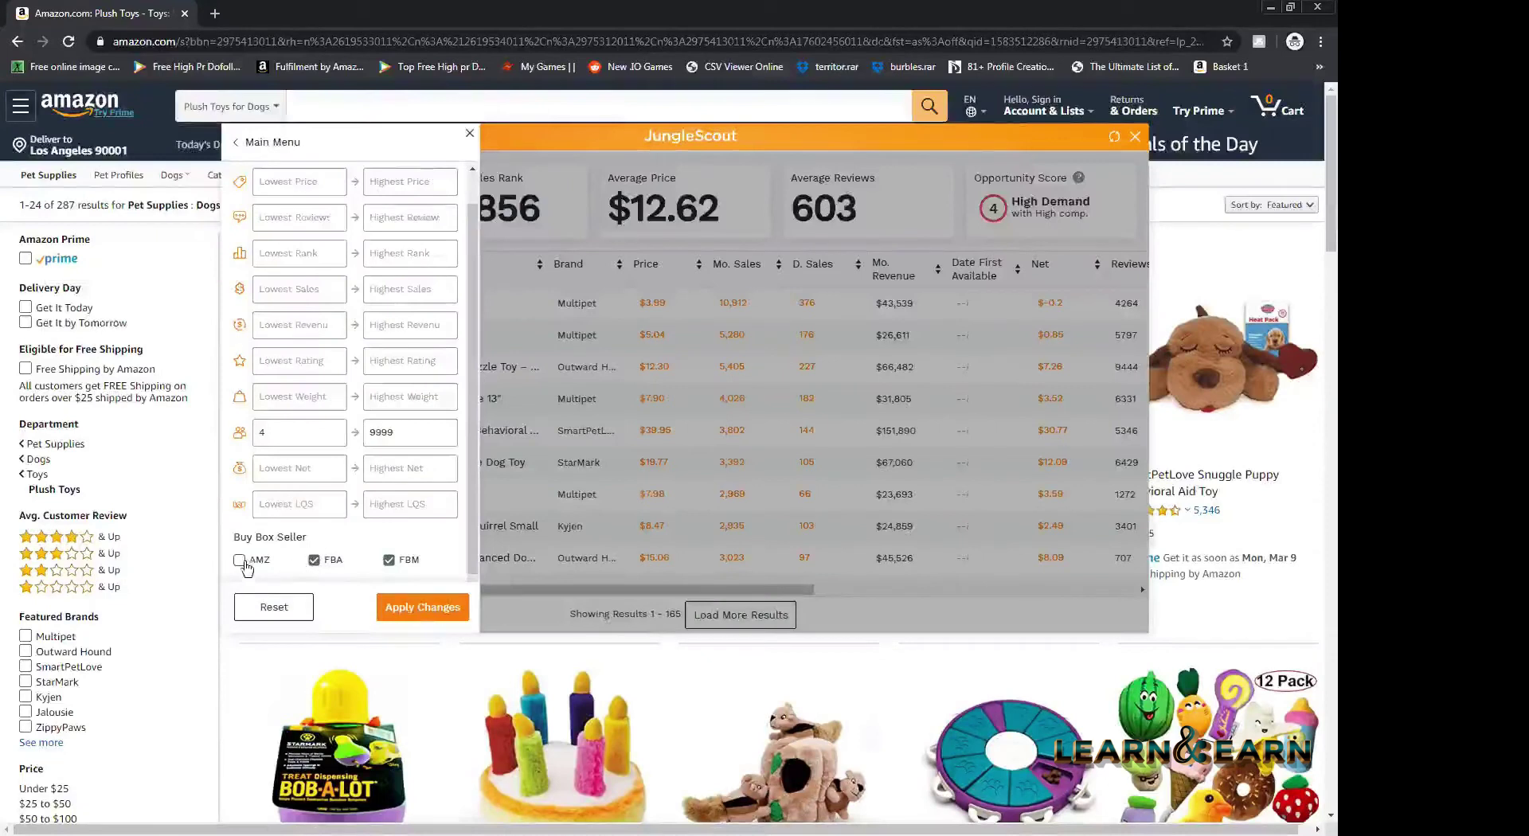
{"action": "left_click", "coordinate": [441, 609]}
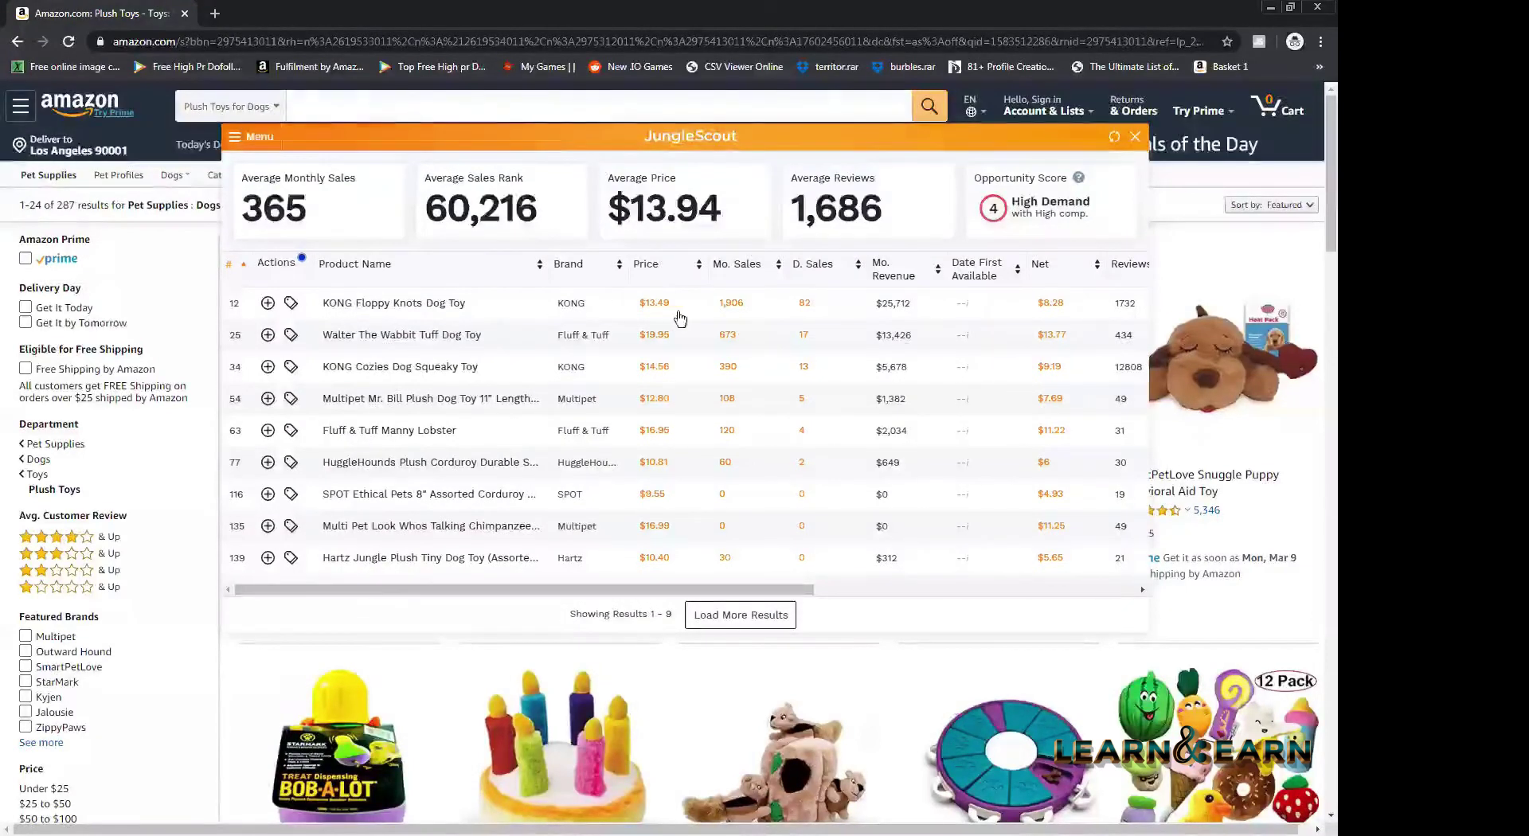
- Examine the filtered Plush Toys products' brands, prices, sales, net, reviews, seller type and sellers in Jungle Scout
{"action": "mouse_move", "coordinate": [384, 309]}
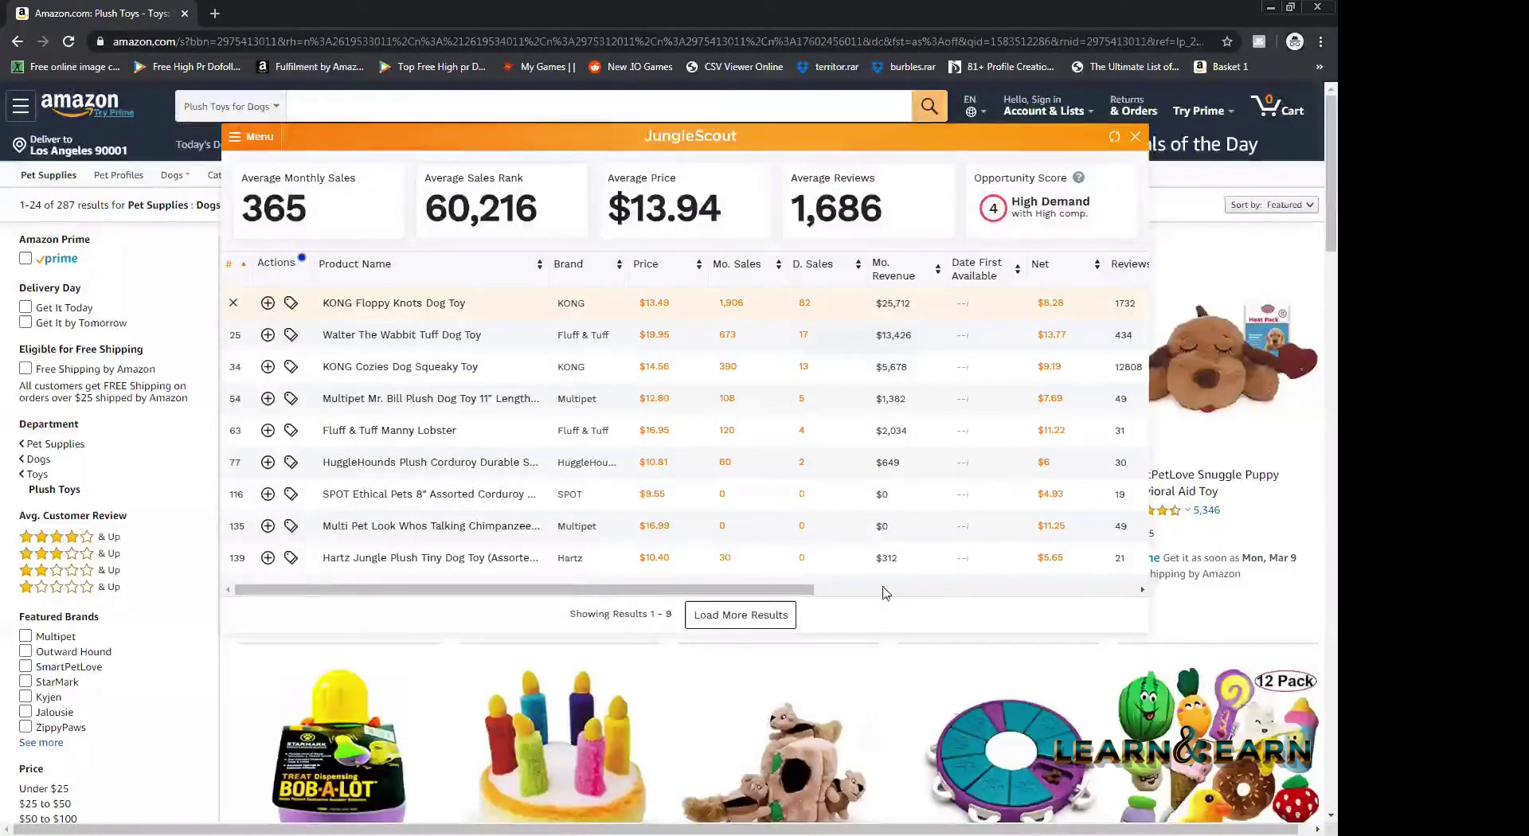
{"action": "left_click", "coordinate": [948, 590]}
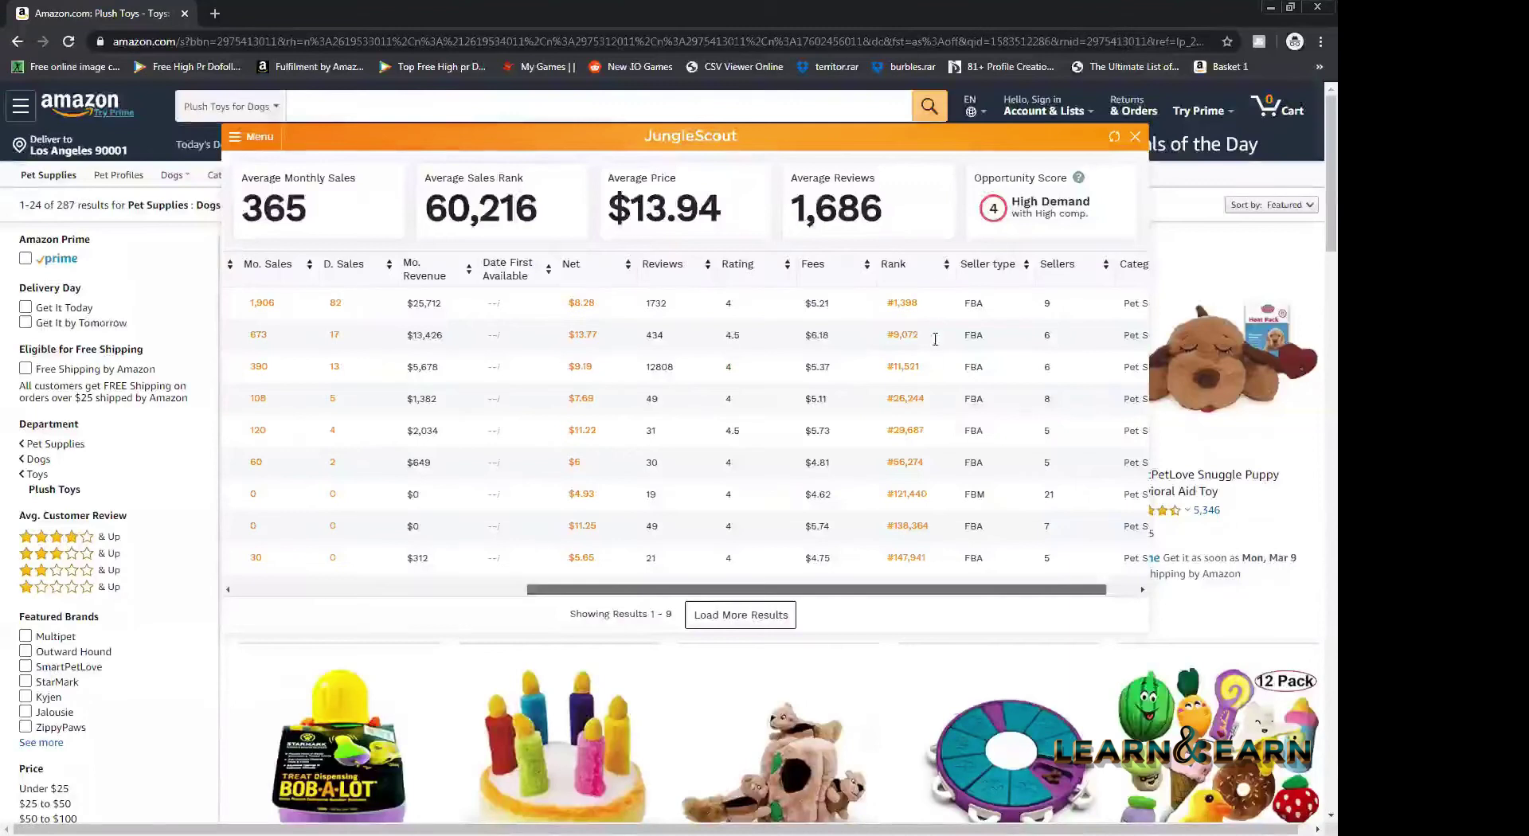
{"action": "scroll", "coordinate": [938, 347], "scroll_direction": "right", "scroll_amount": 1}
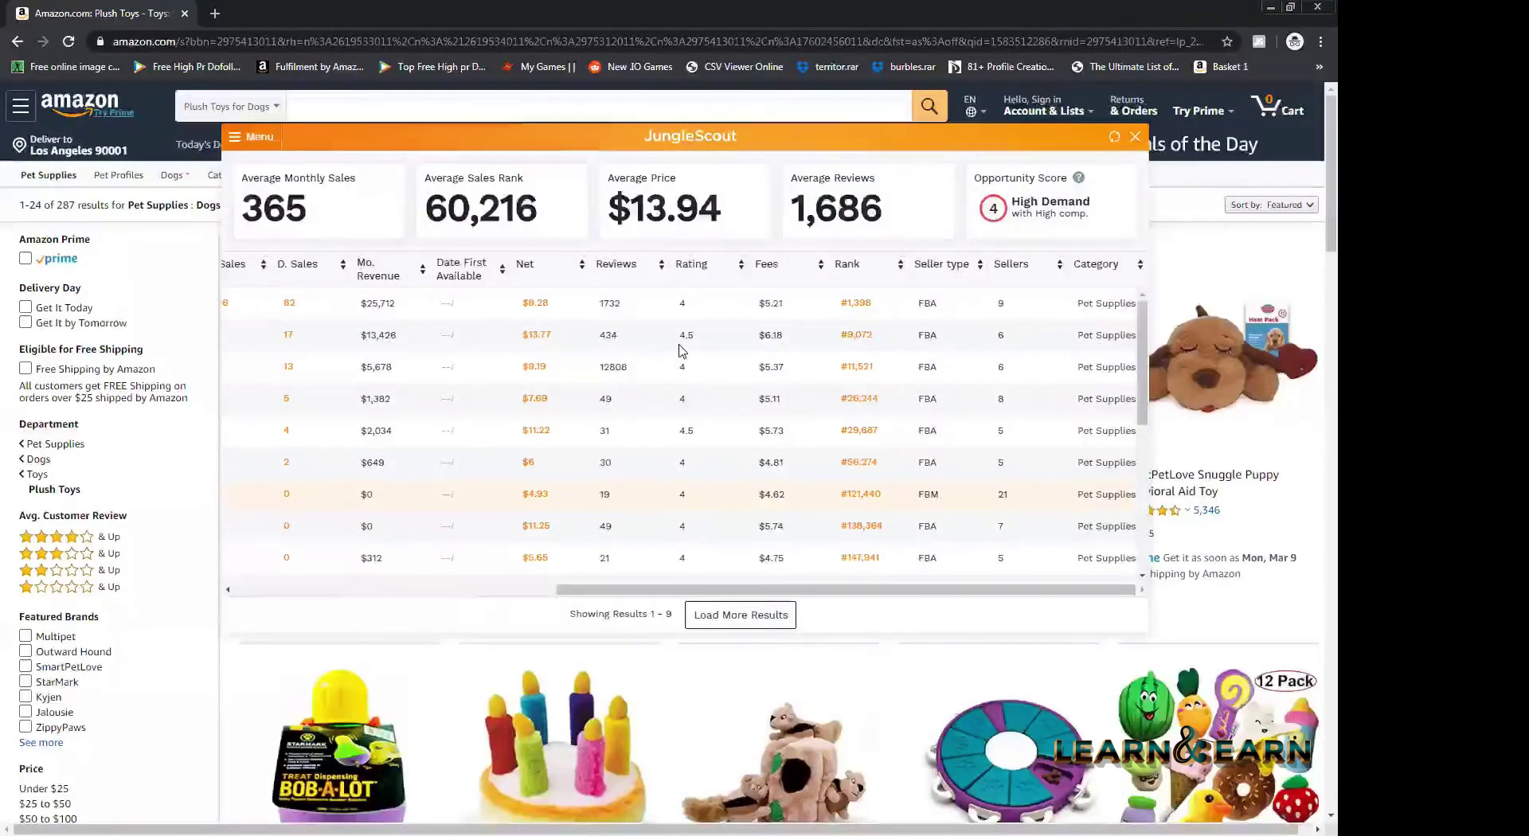
{"action": "scroll", "coordinate": [681, 348], "scroll_direction": "left", "scroll_amount": 5}
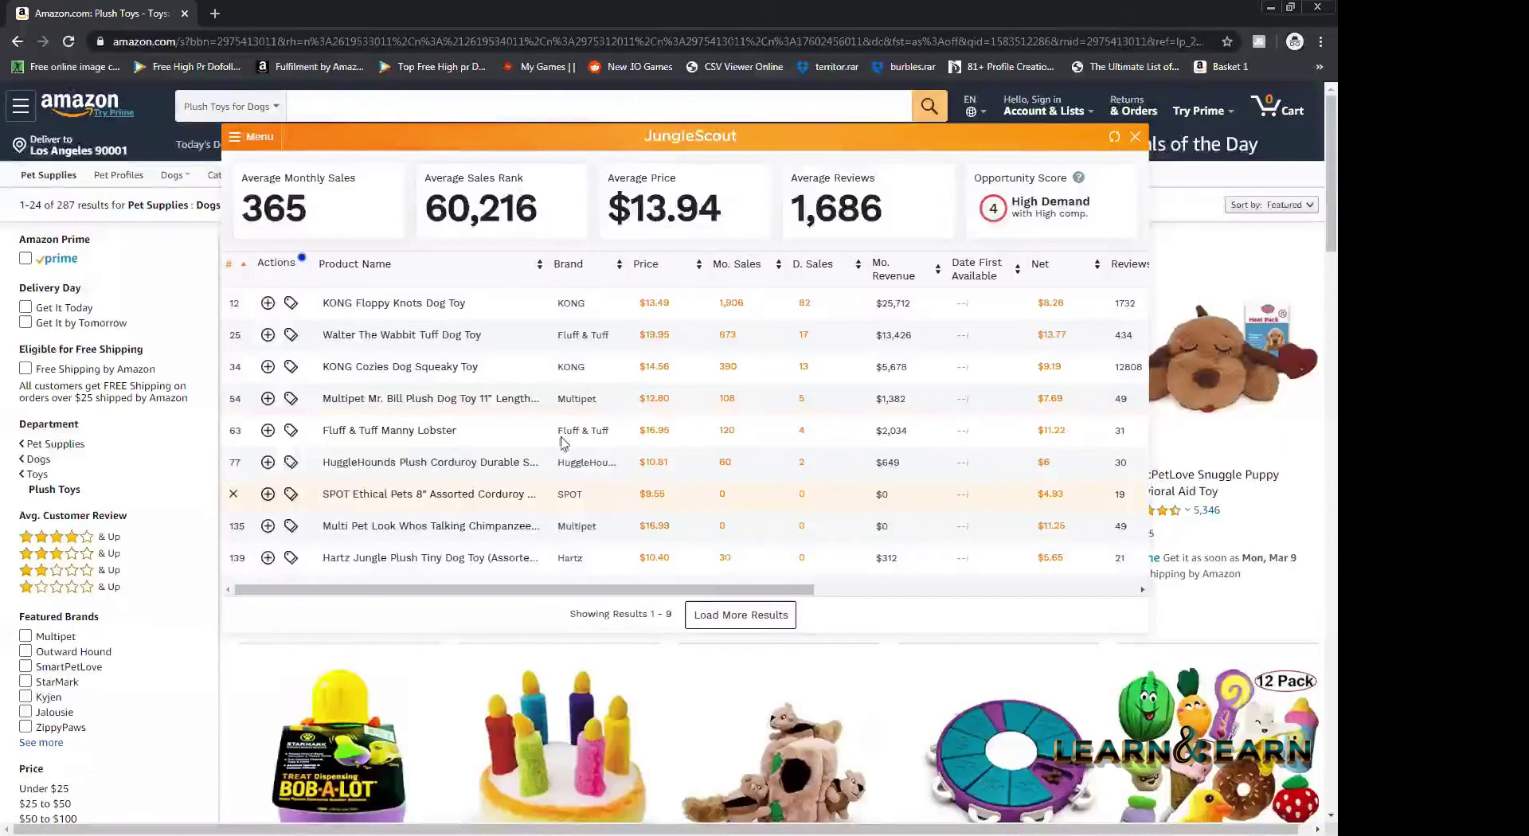
{"action": "scroll", "coordinate": [562, 445], "scroll_direction": "down", "scroll_amount": 1}
{"action": "scroll", "coordinate": [560, 448], "scroll_direction": "up", "scroll_amount": 1}
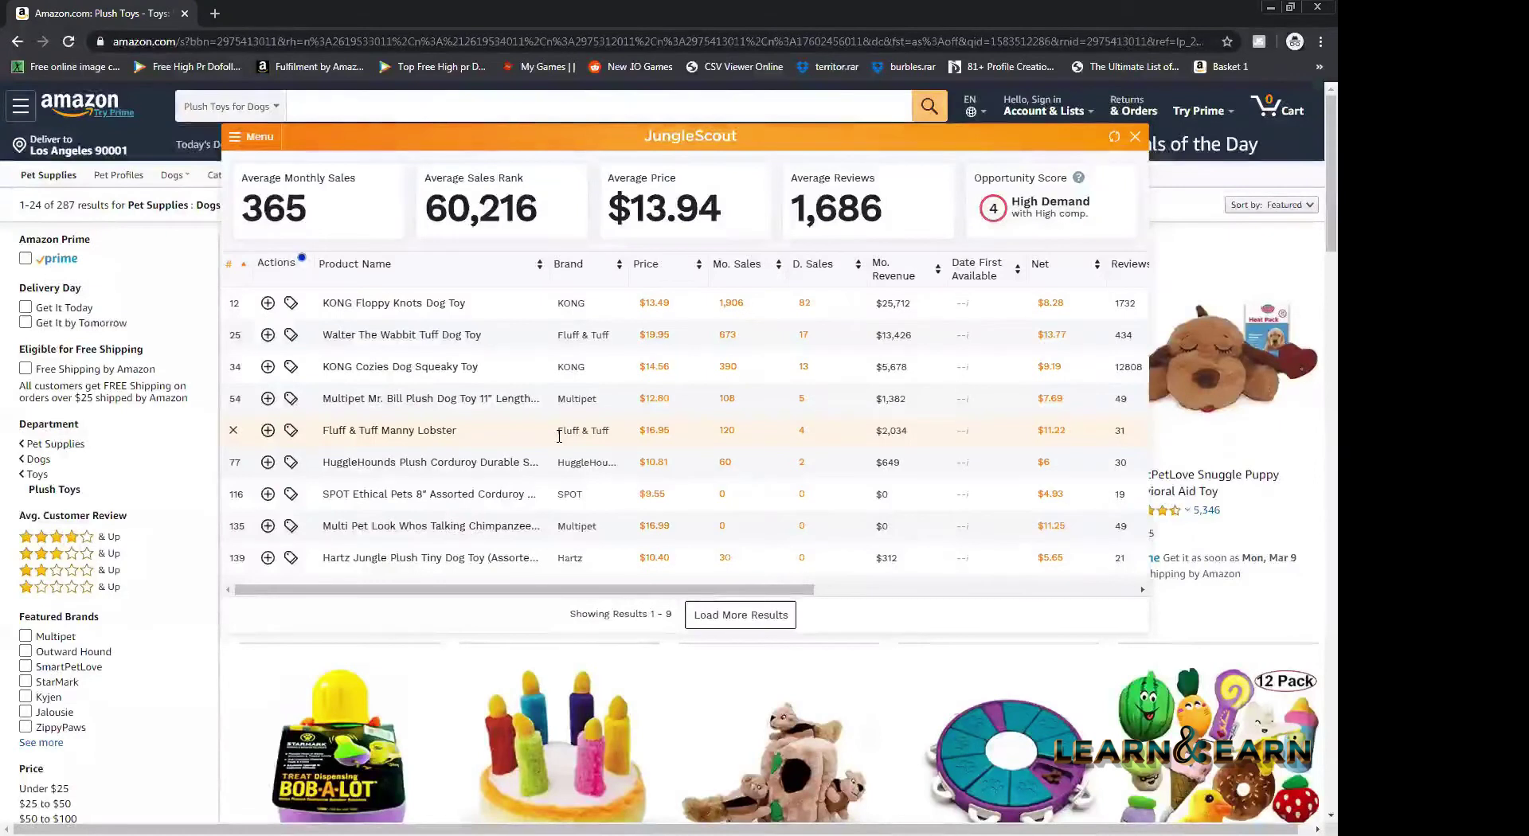
- Open amazon.com in a new incognito browser tab
{"action": "left_click", "coordinate": [215, 14]}
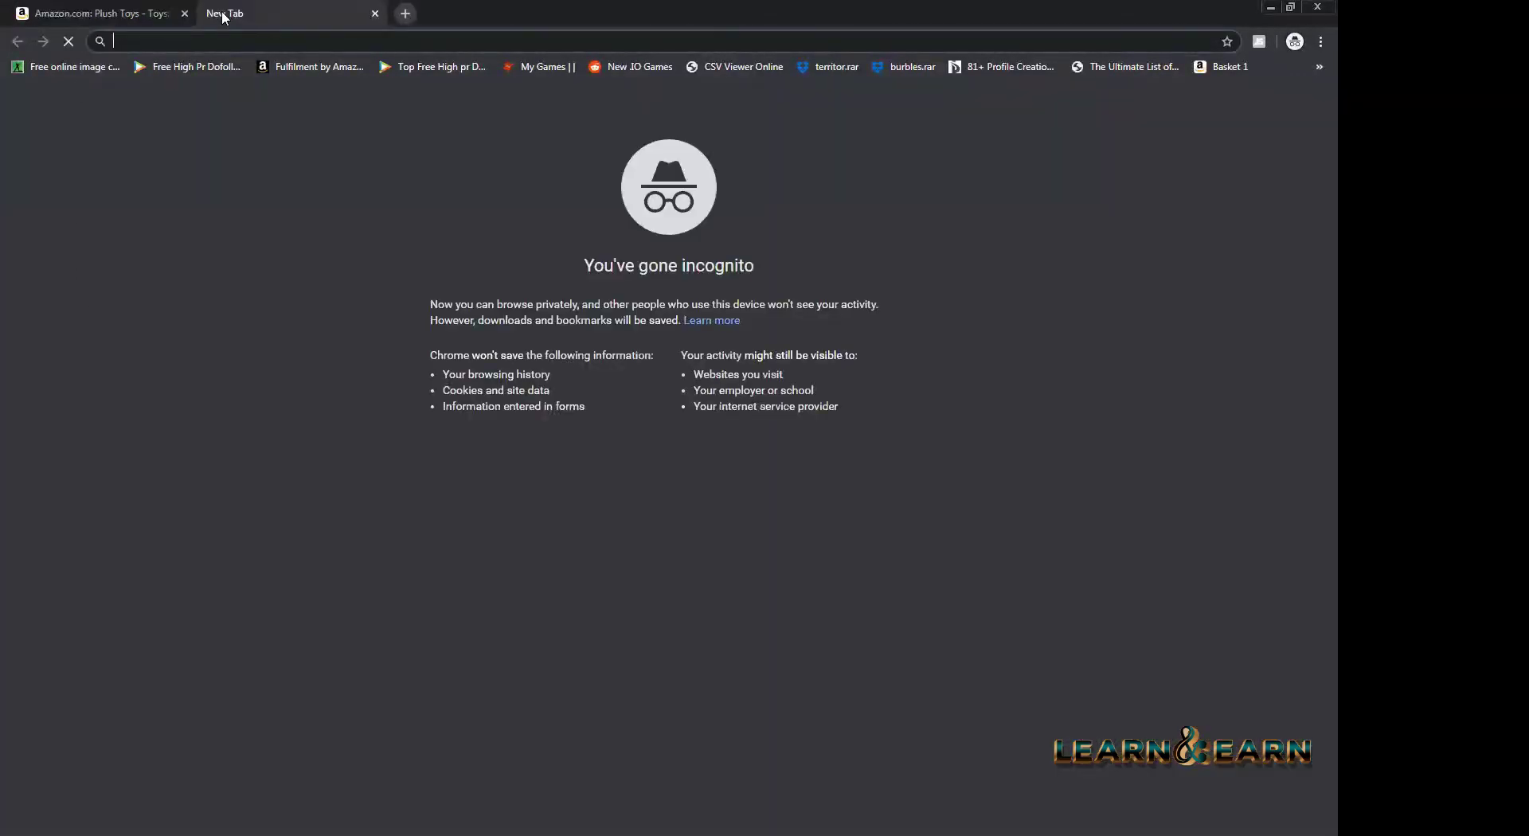
{"action": "type", "text": "amazon.com"}
{"action": "key", "text": "Return"}
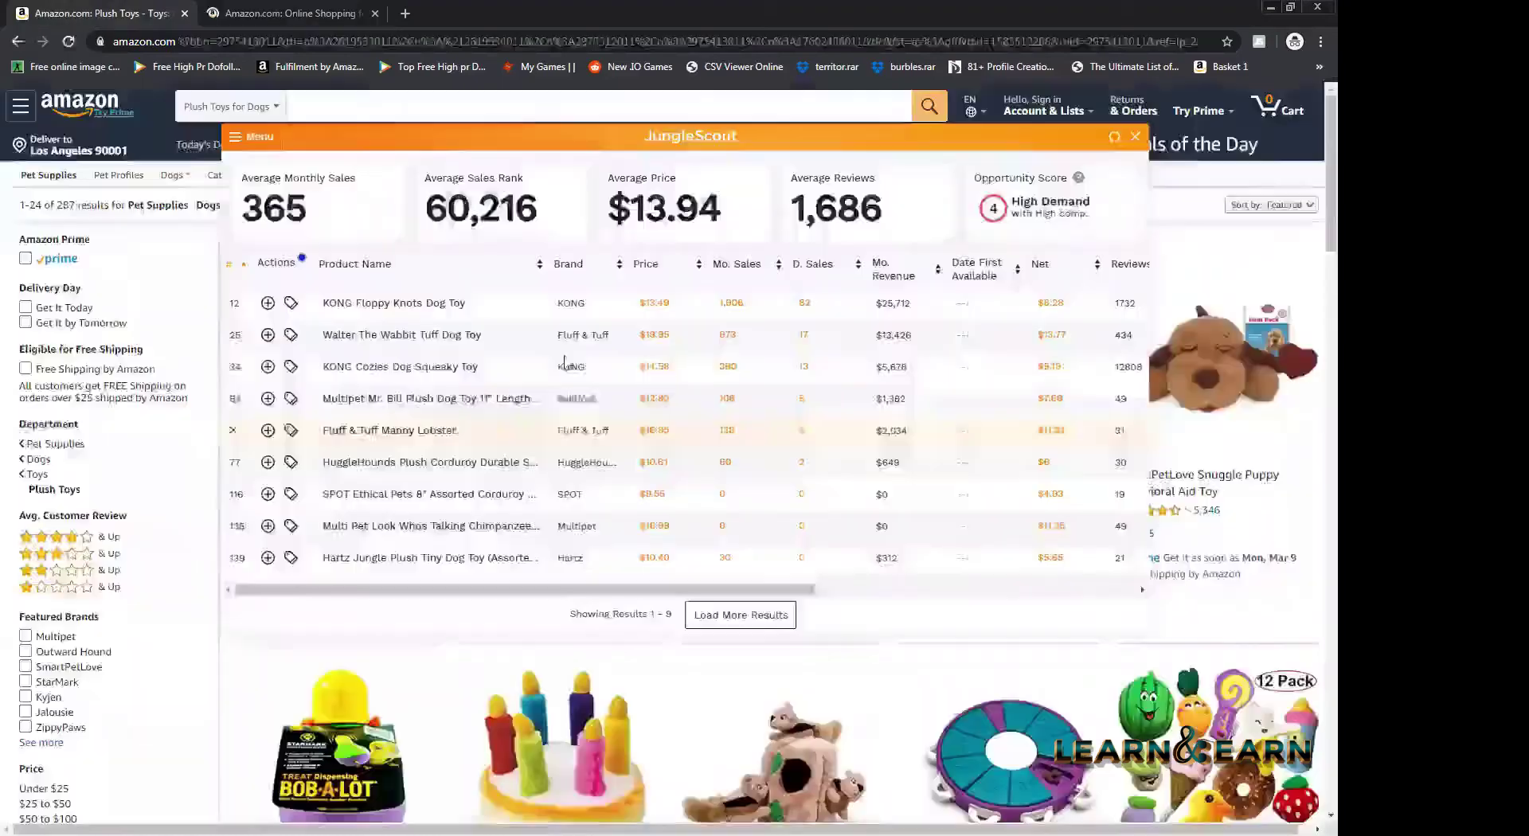
- Copy the brand Multipet from the Jungle Scout list, search Amazon for it in the new tab and browse the results
{"action": "double_click", "coordinate": [576, 398]}
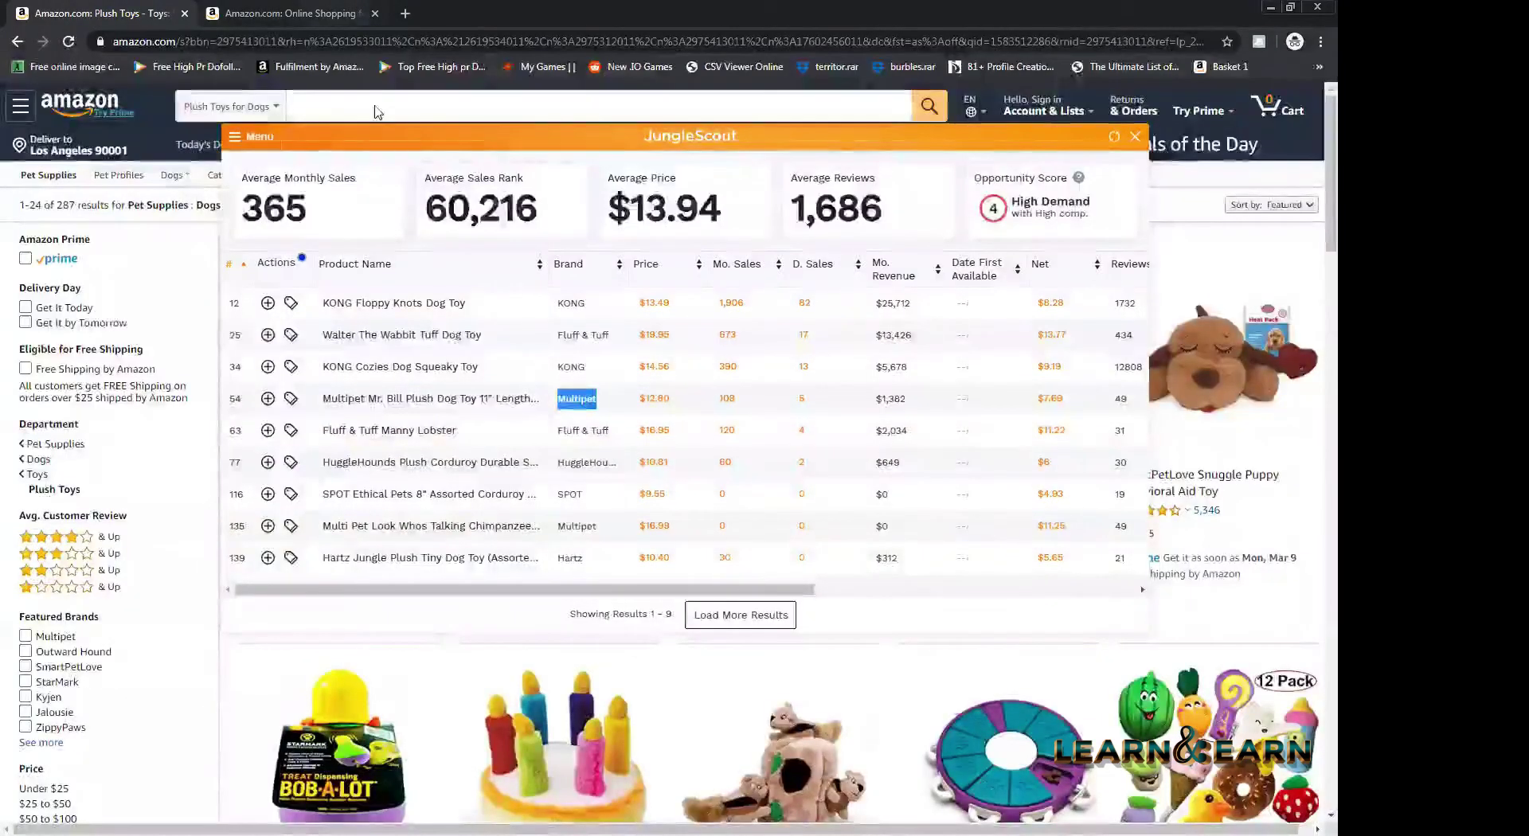
{"action": "key", "text": "ctrl+c"}
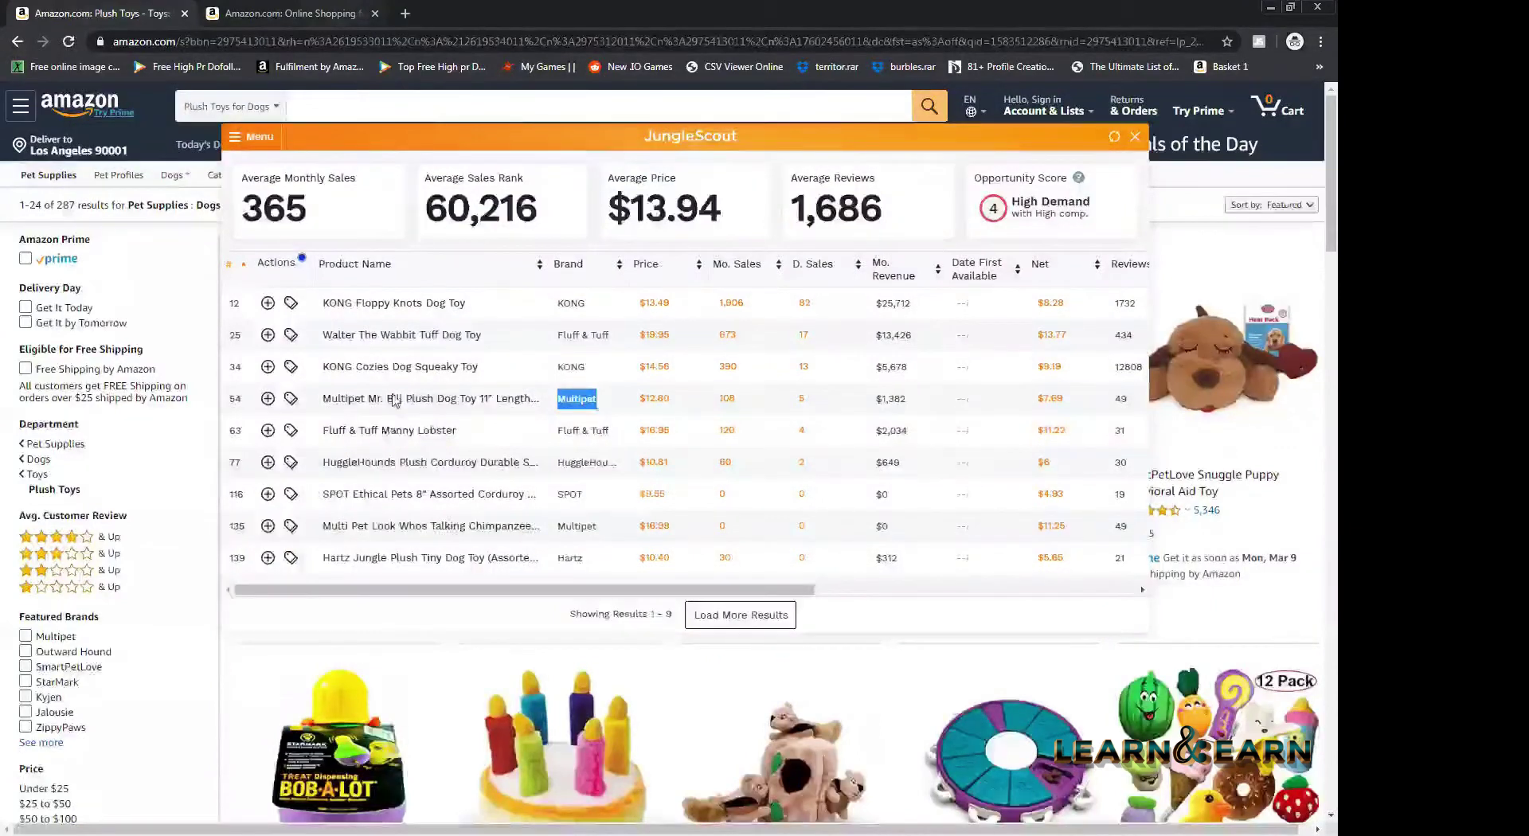
{"action": "key", "text": "ctrl+Tab"}
{"action": "key", "text": "ctrl+v"}
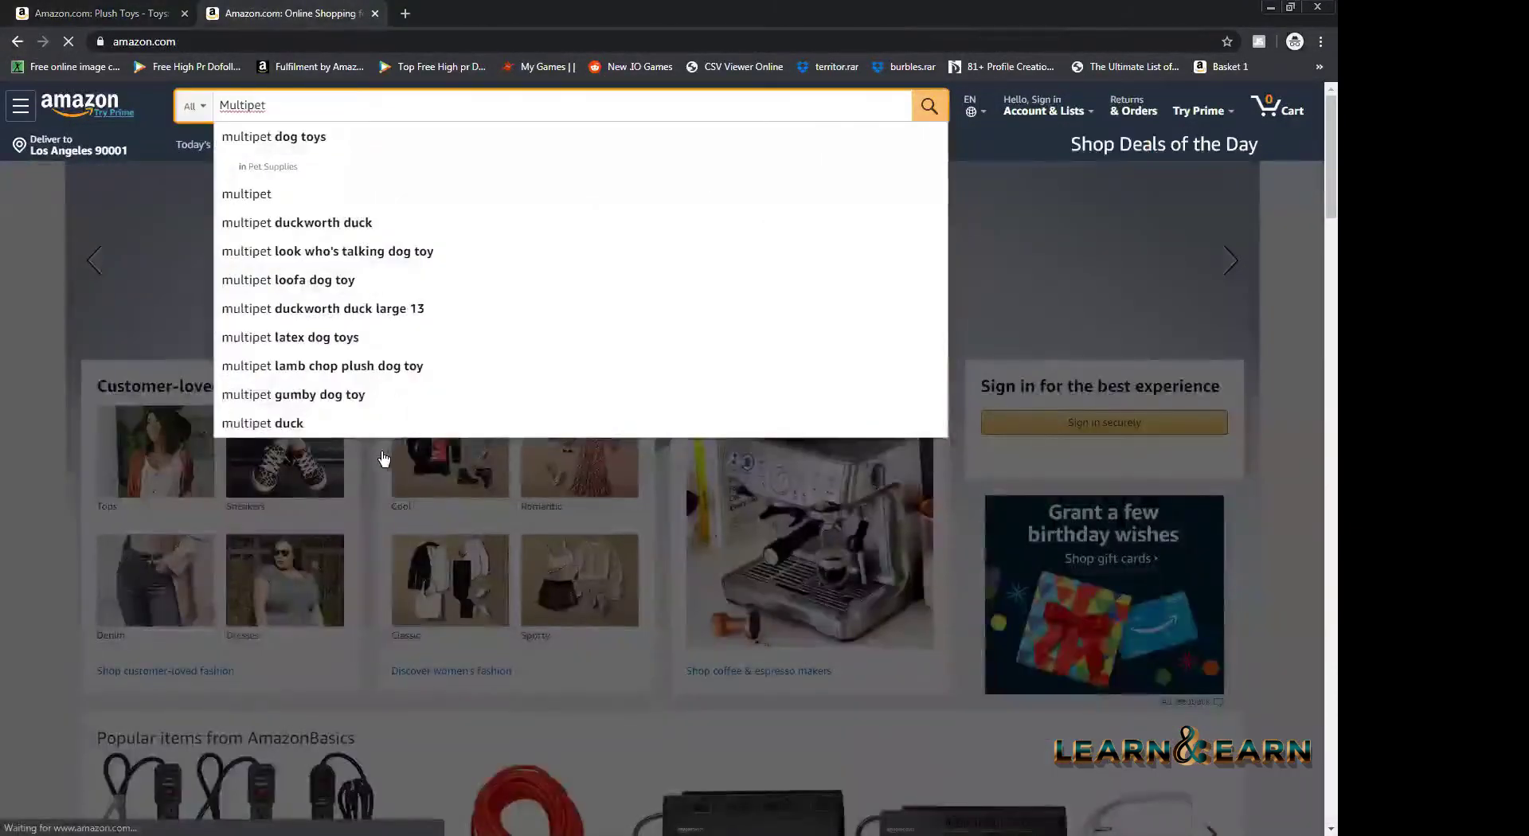
{"action": "key", "text": "Return"}
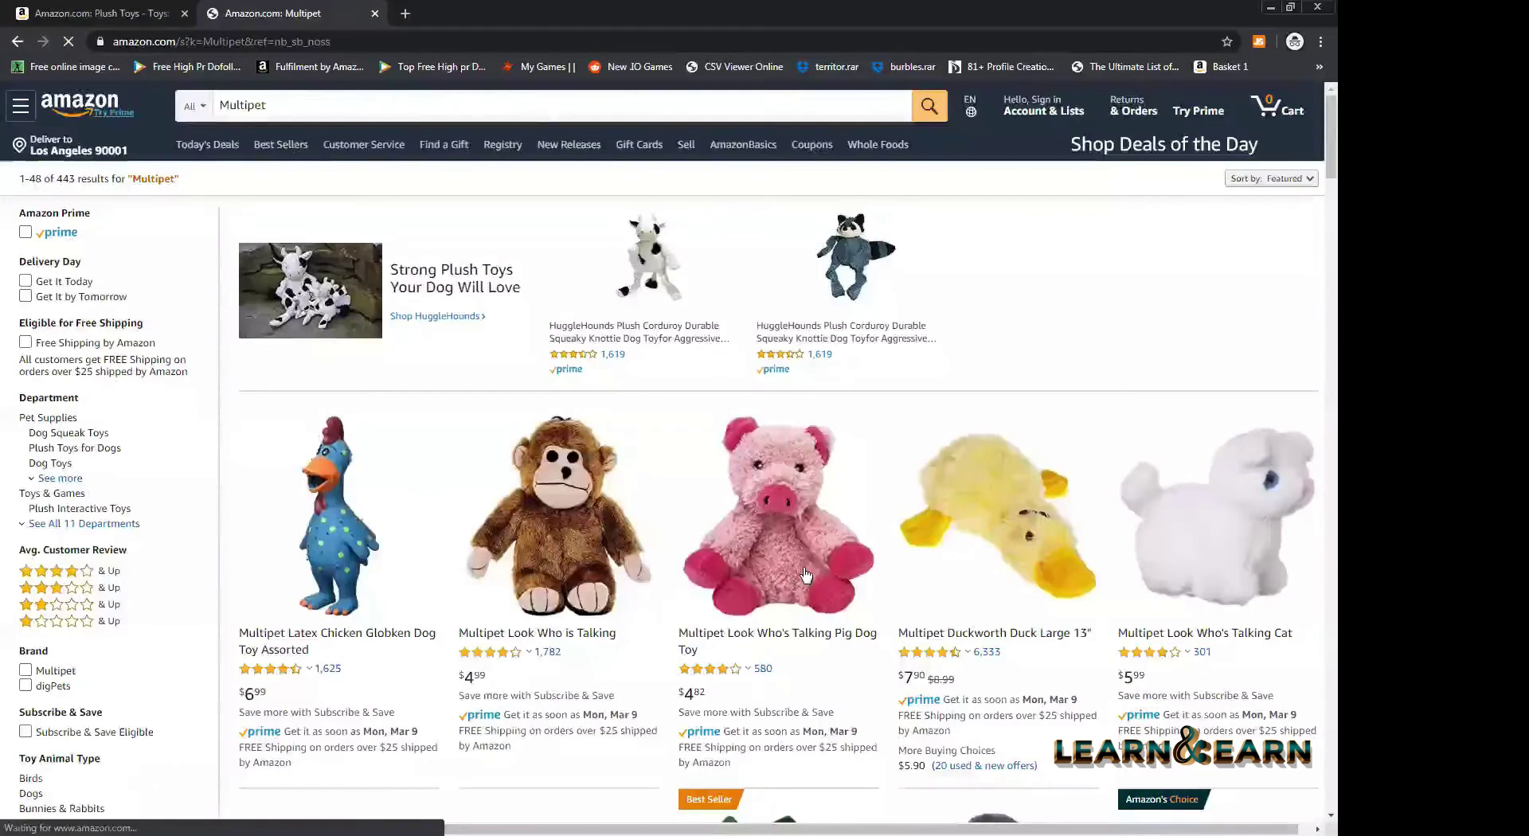
{"action": "scroll", "coordinate": [806, 575], "scroll_direction": "down", "scroll_amount": 4}
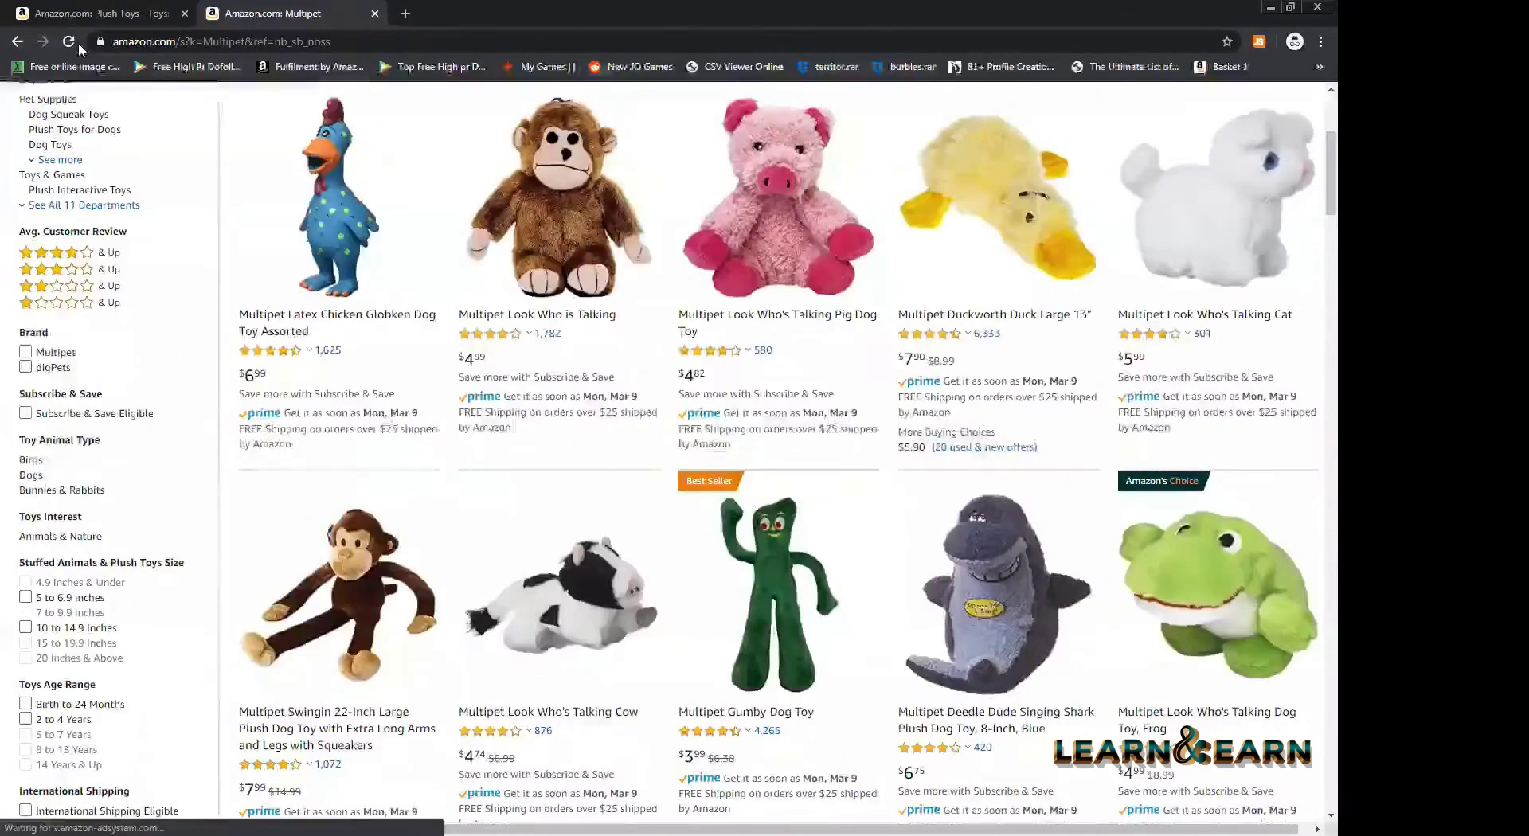
{"action": "scroll", "coordinate": [491, 204], "scroll_direction": "up", "scroll_amount": 1}
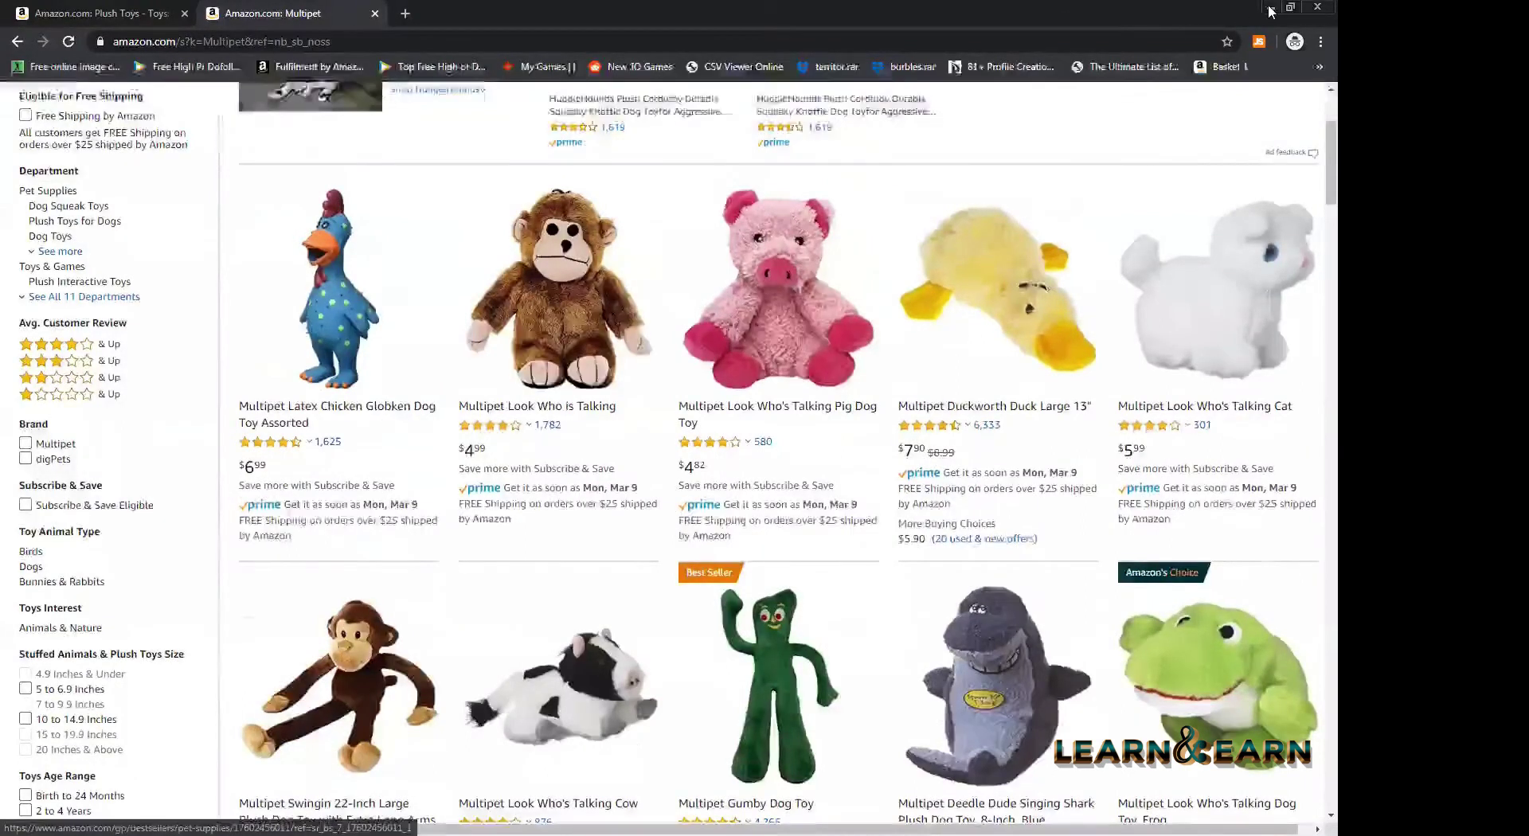
{"action": "scroll", "coordinate": [150, 188], "scroll_direction": "up", "scroll_amount": 1}
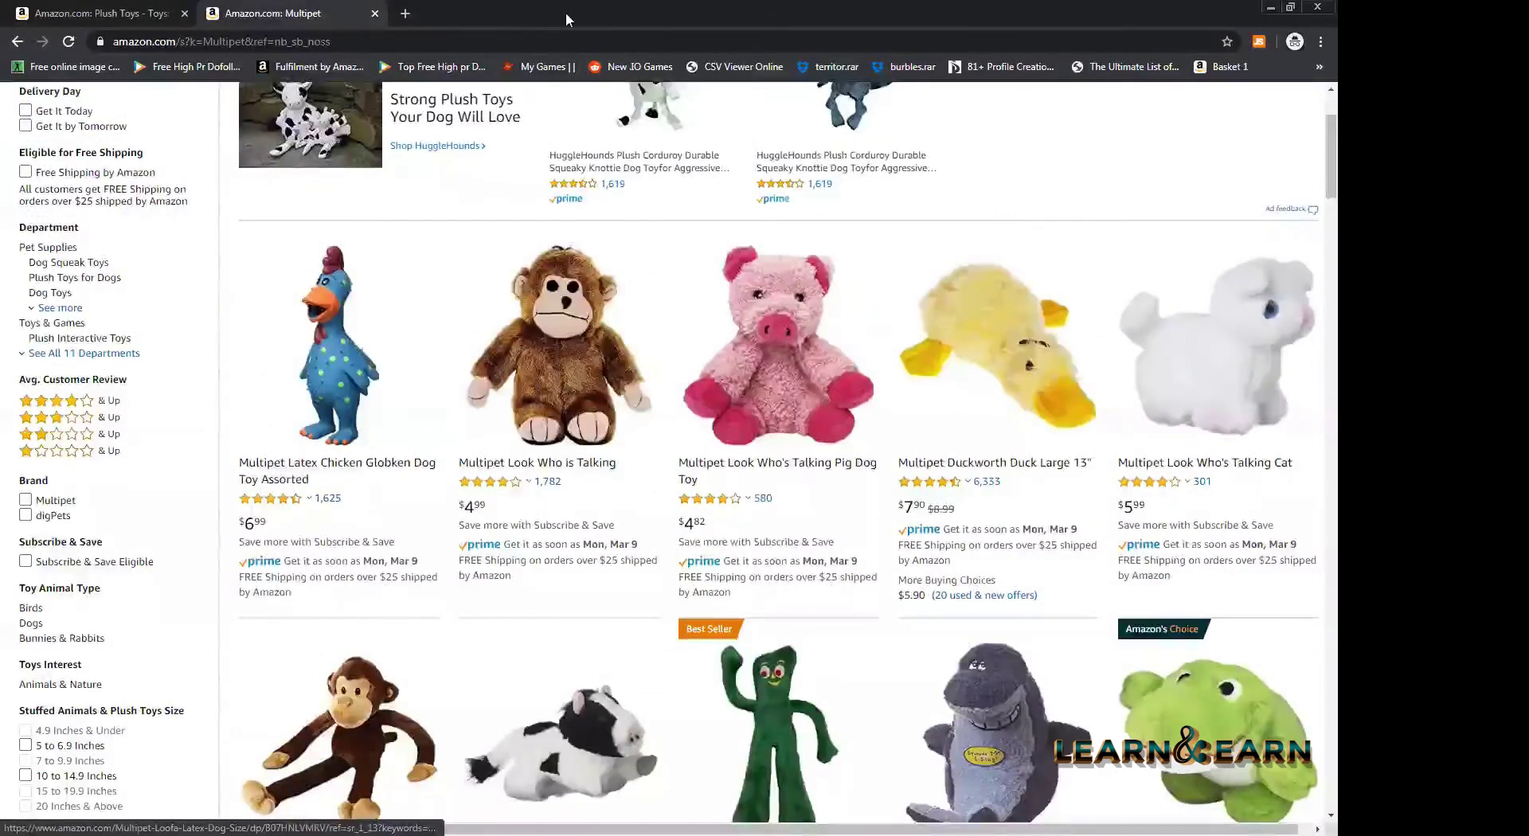
- Switch to the regular Chrome window and search Google for Multipet
{"action": "key", "text": "F5"}
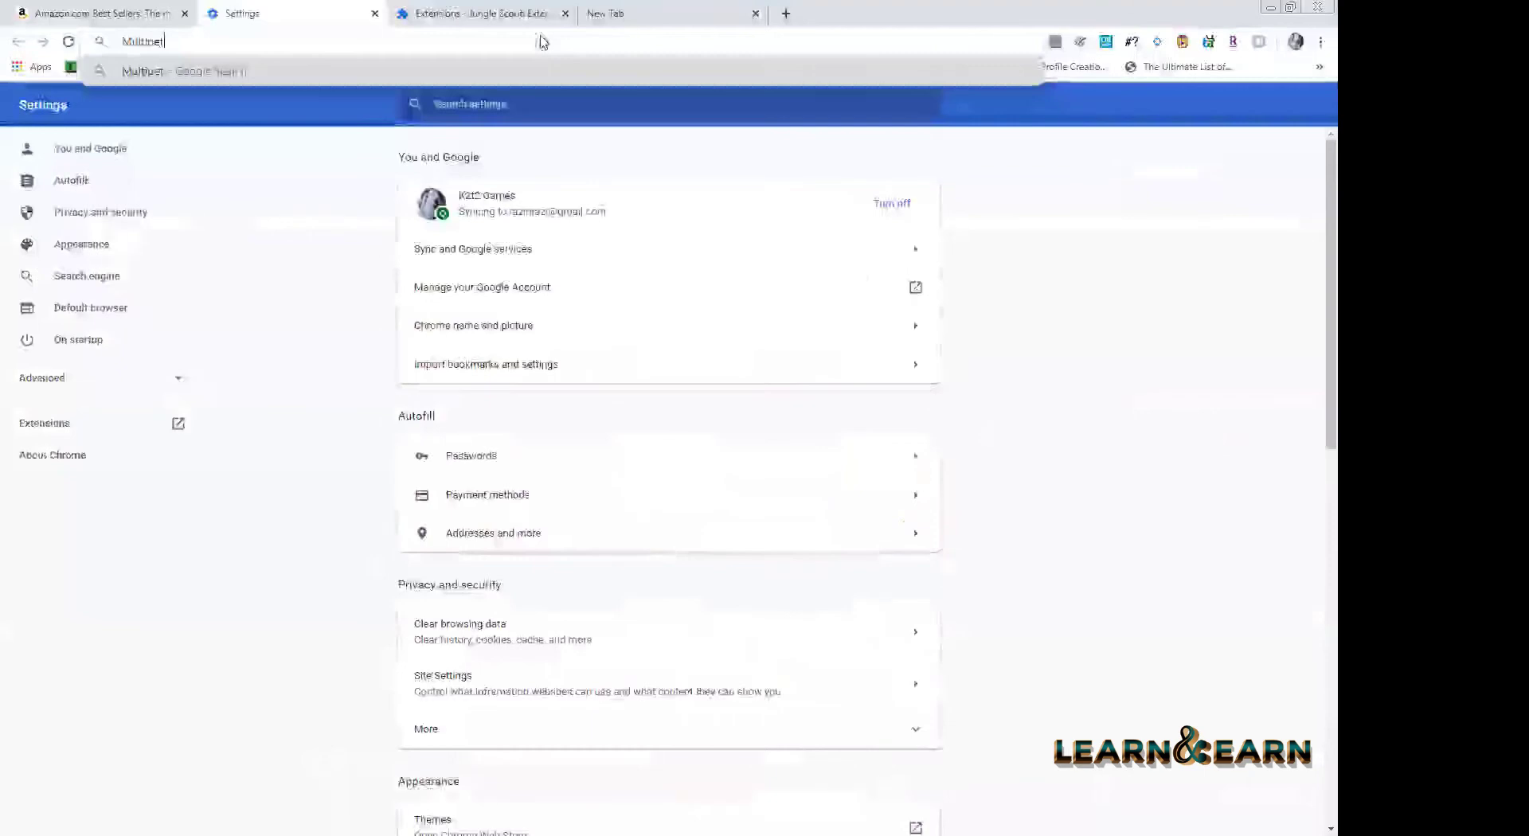
{"action": "key", "text": "Return"}
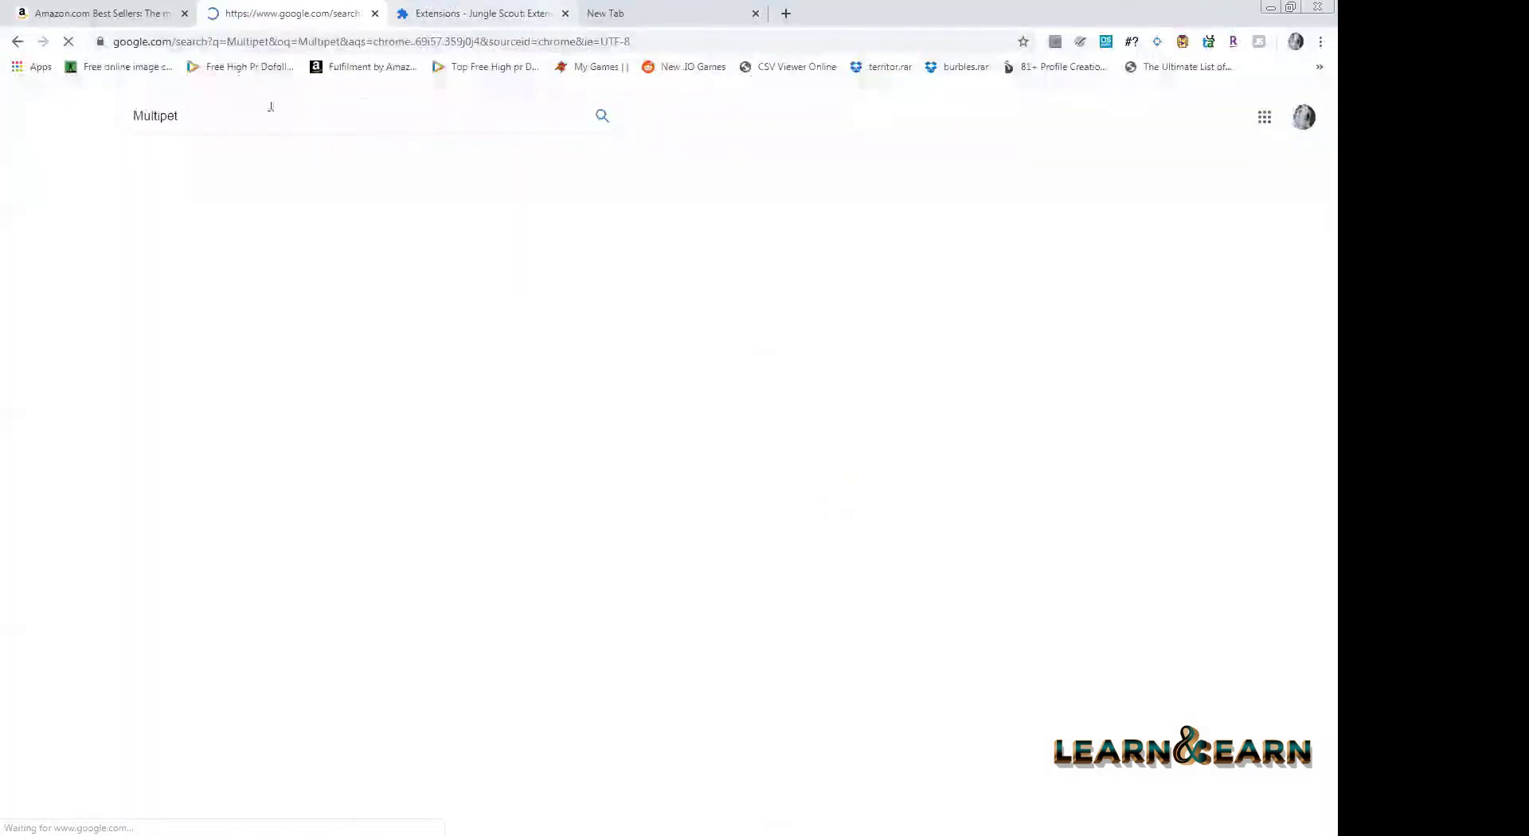
{"action": "key", "text": "ctrl+l"}
{"action": "type", "text": "gp"}
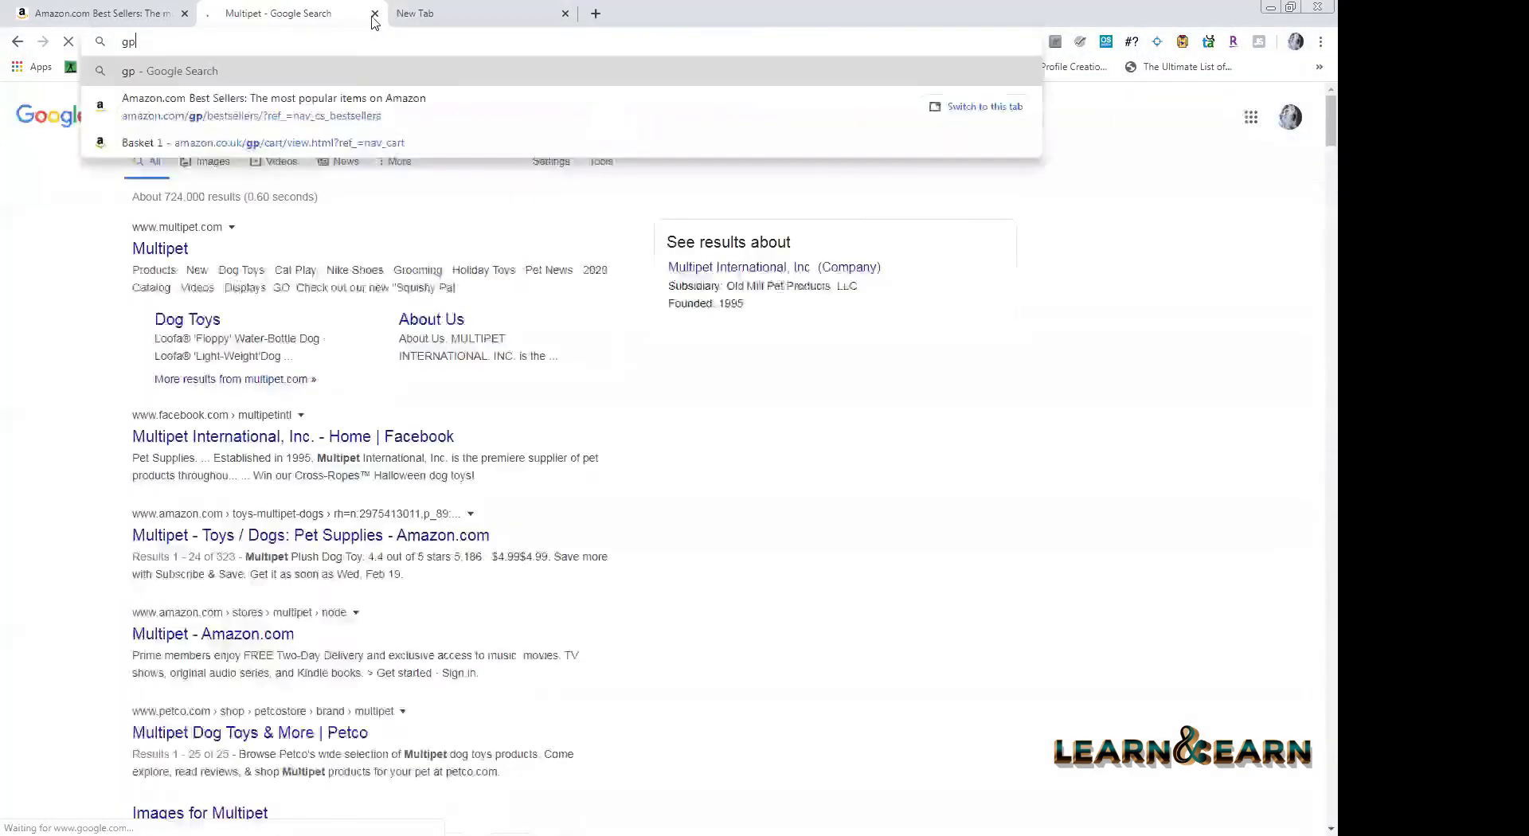
- Open the Amazon home page in the regular Chrome window and search all departments for Multipet
{"action": "left_click", "coordinate": [376, 108]}
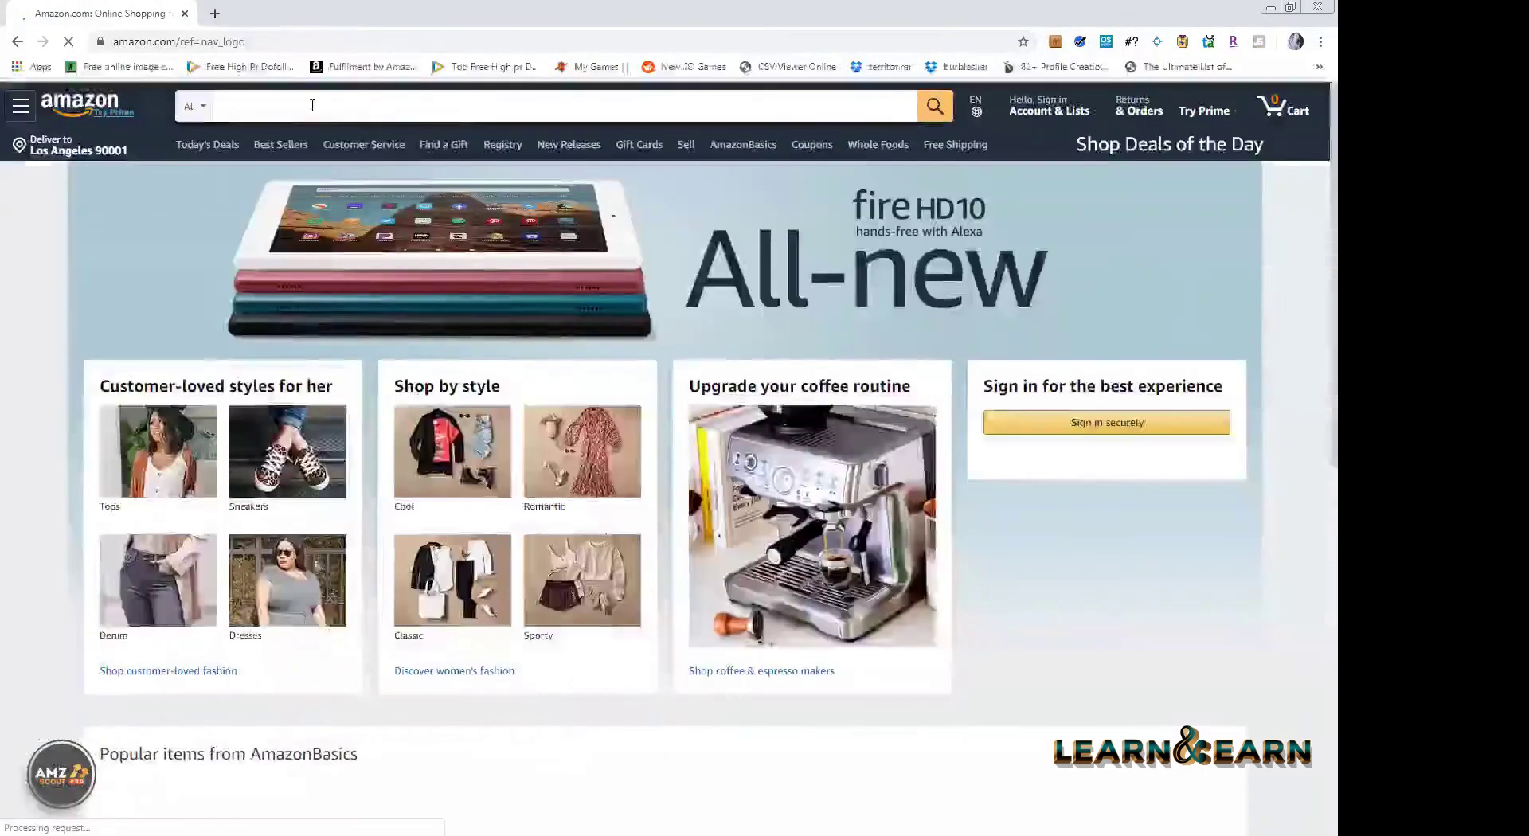
{"action": "left_click", "coordinate": [312, 105]}
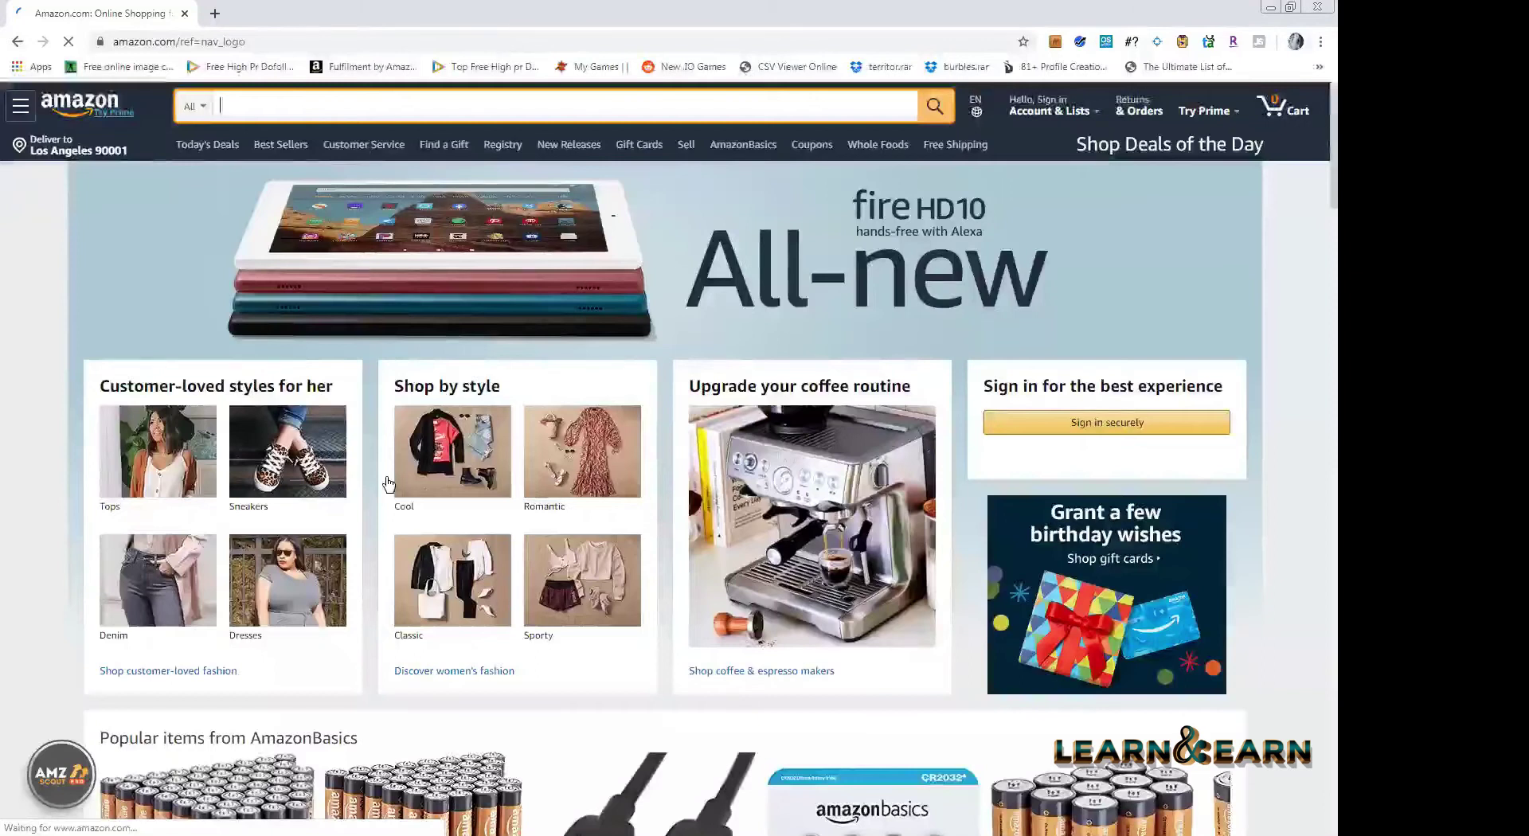
{"action": "key", "text": "ctrl+v"}
{"action": "key", "text": "Return"}
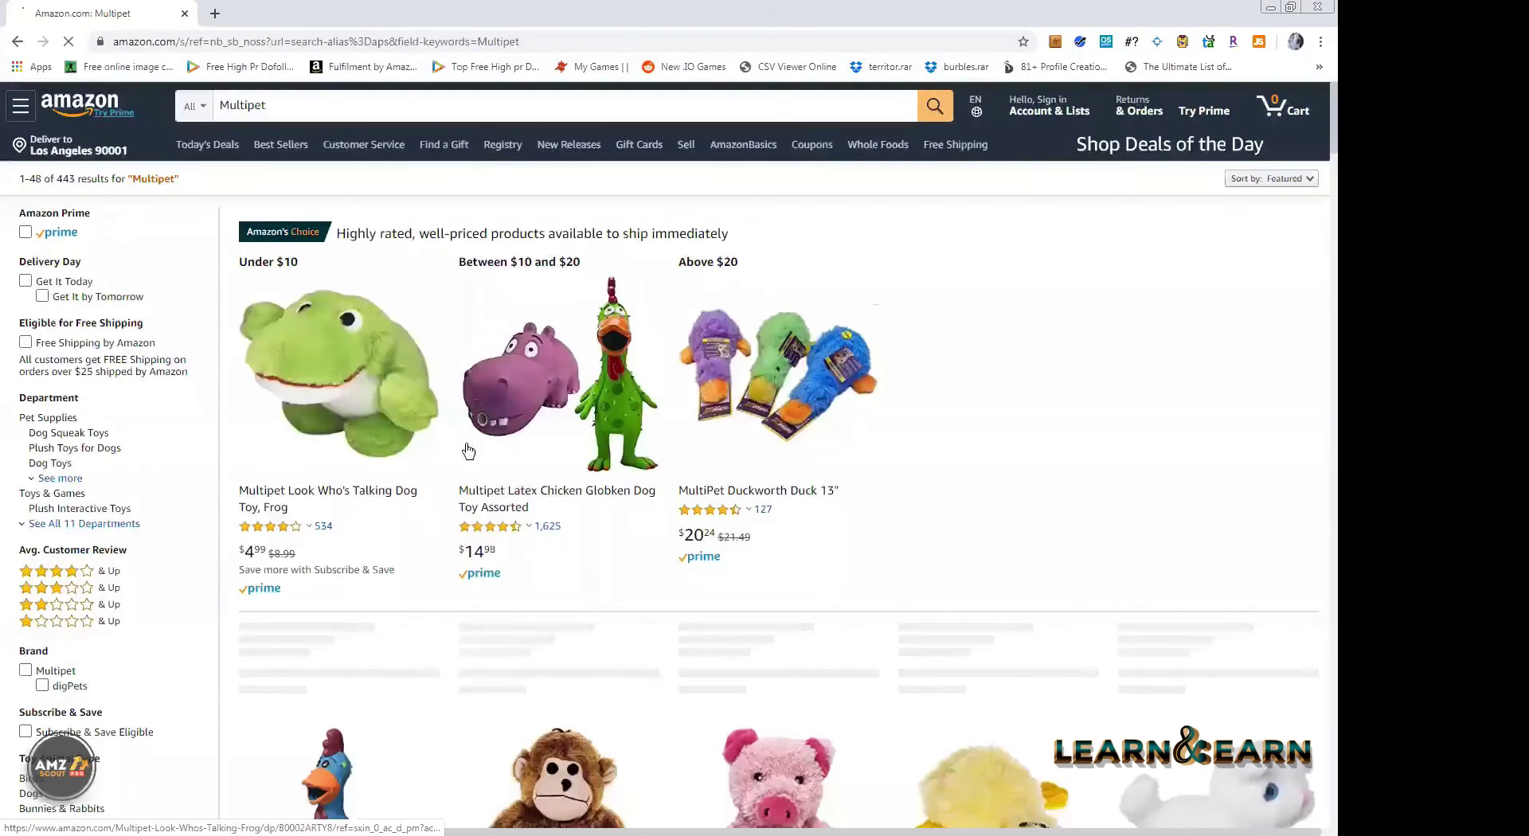
- Restrict the Amazon search results to the Multipet brand and load their product data in Jungle Scout
{"action": "scroll", "coordinate": [418, 432], "scroll_direction": "down", "scroll_amount": 5}
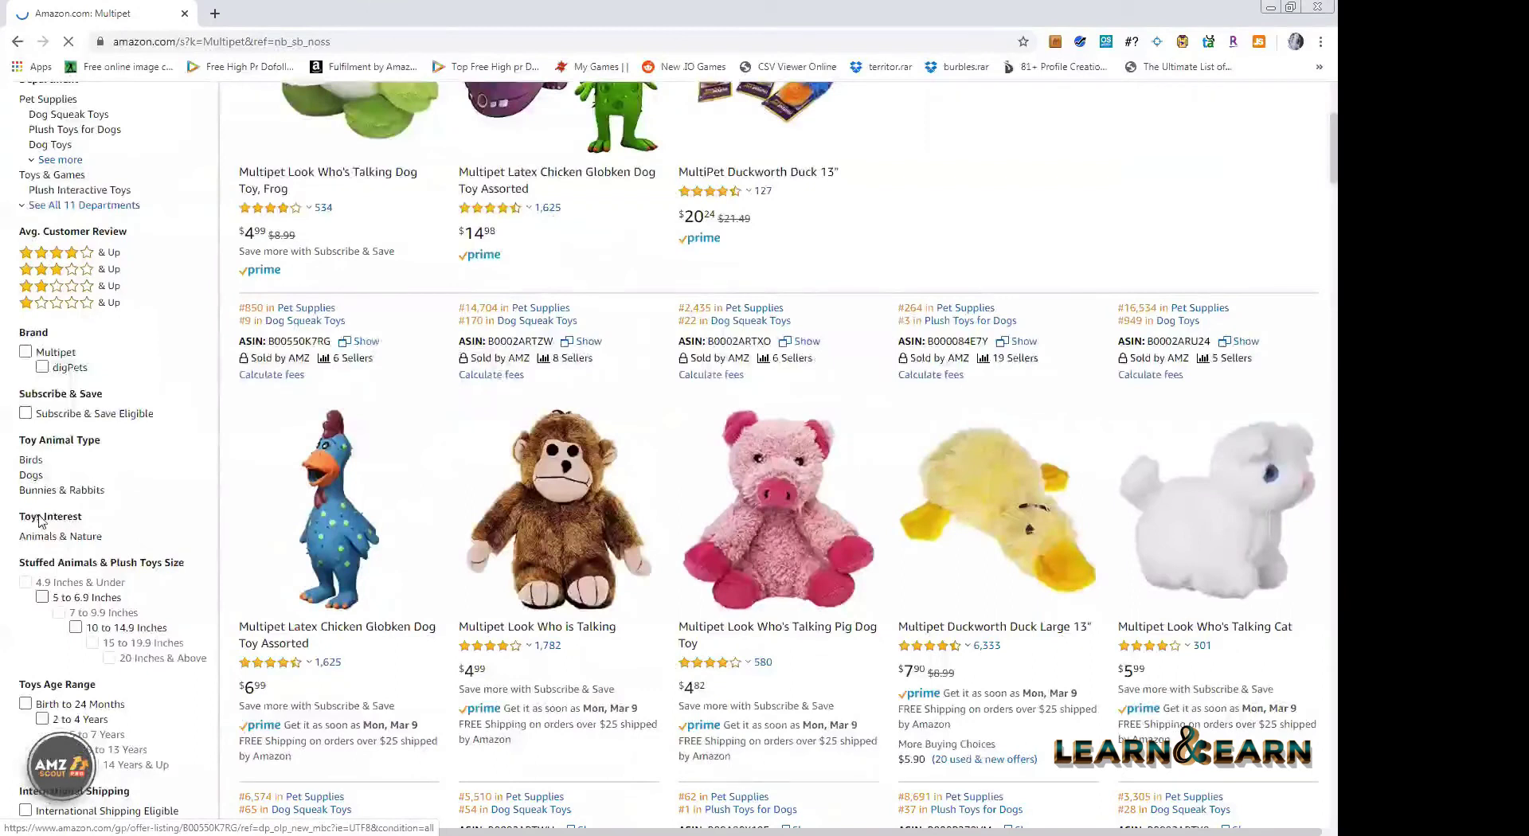
{"action": "scroll", "coordinate": [40, 521], "scroll_direction": "up", "scroll_amount": 1}
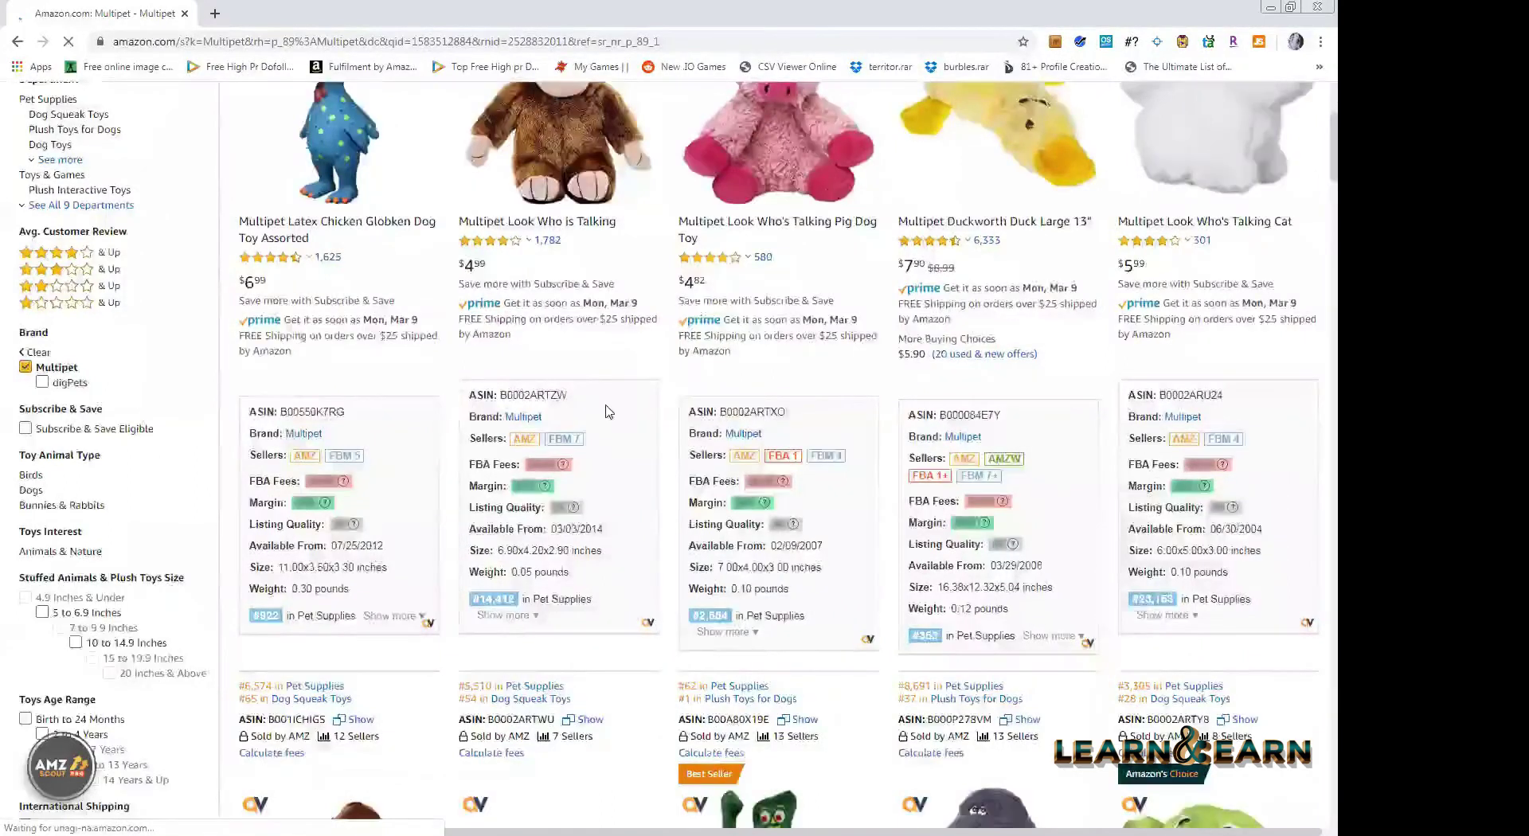
{"action": "scroll", "coordinate": [609, 410], "scroll_direction": "down", "scroll_amount": 8}
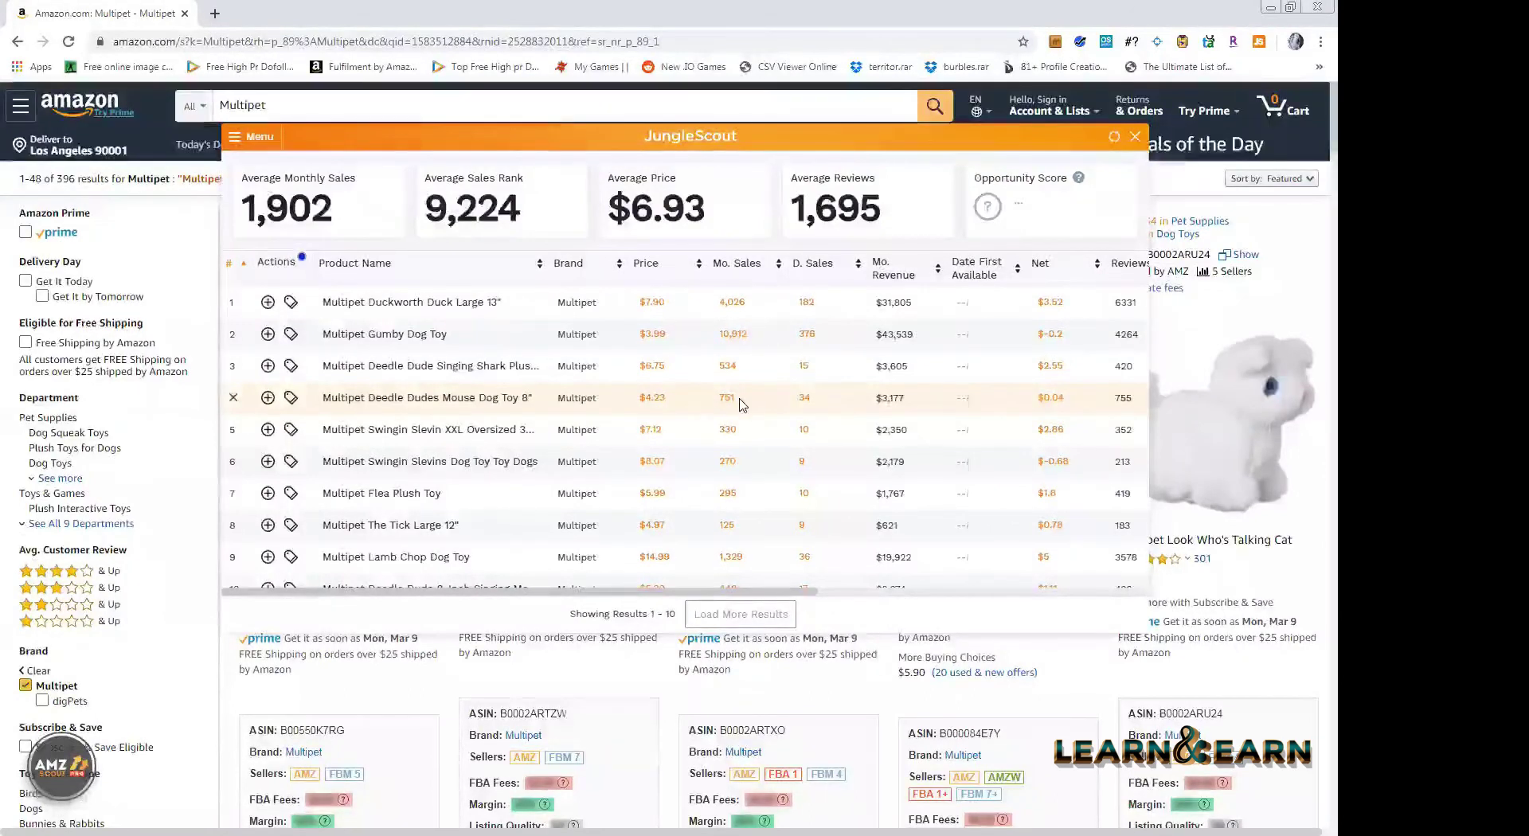
{"action": "scroll", "coordinate": [742, 406], "scroll_direction": "down", "scroll_amount": 2}
{"action": "scroll", "coordinate": [742, 406], "scroll_direction": "up", "scroll_amount": 3}
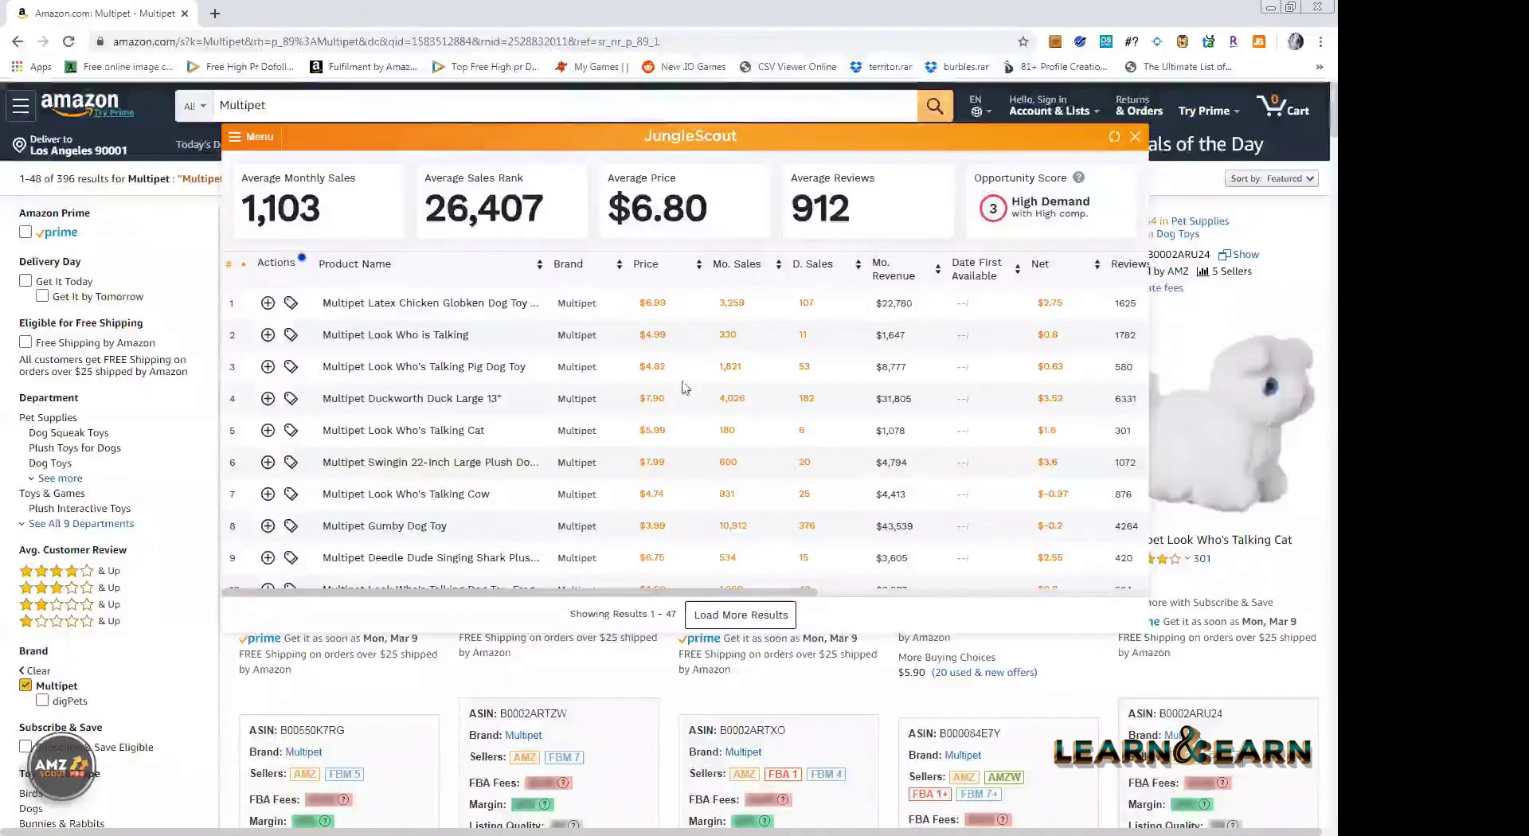
- Examine the prices, monthly sales, revenue and net figures of the Multipet products in the Jungle Scout list
{"action": "scroll", "coordinate": [685, 414], "scroll_direction": "down", "scroll_amount": 1}
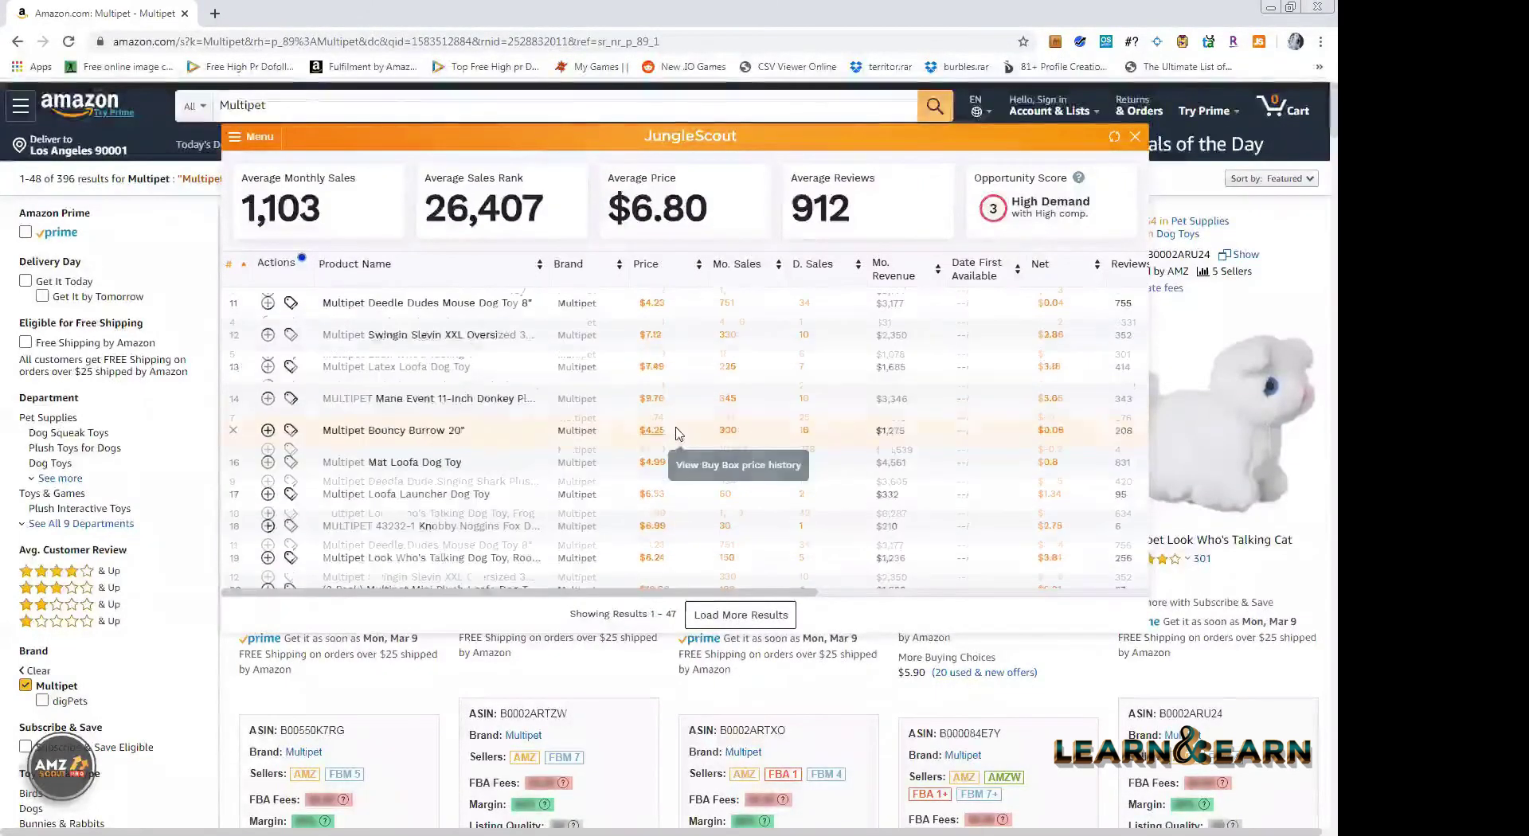
{"action": "scroll", "coordinate": [679, 431], "scroll_direction": "up", "scroll_amount": 1}
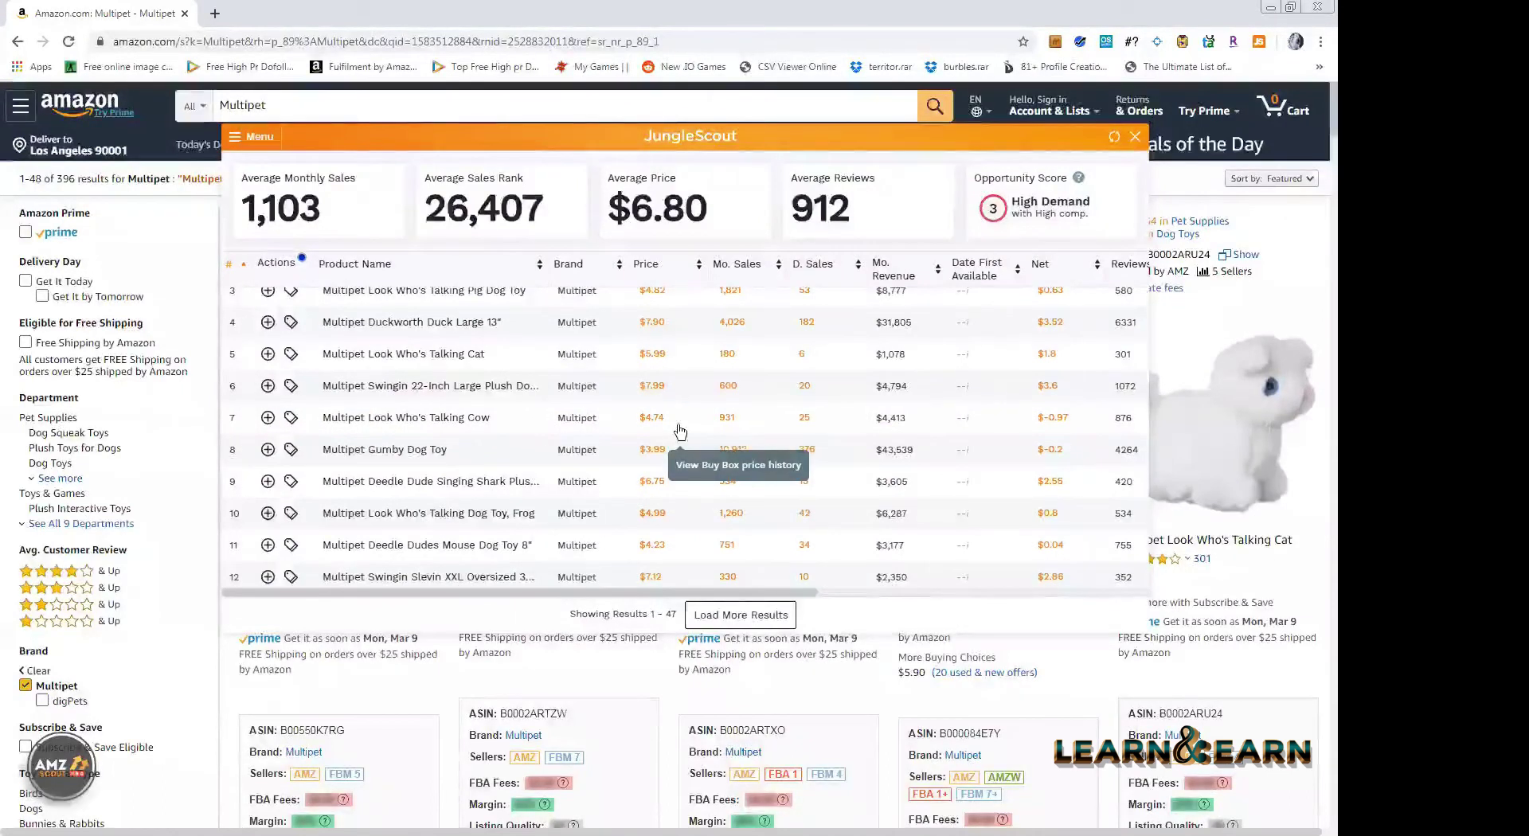
{"action": "scroll", "coordinate": [679, 431], "scroll_direction": "up", "scroll_amount": 1}
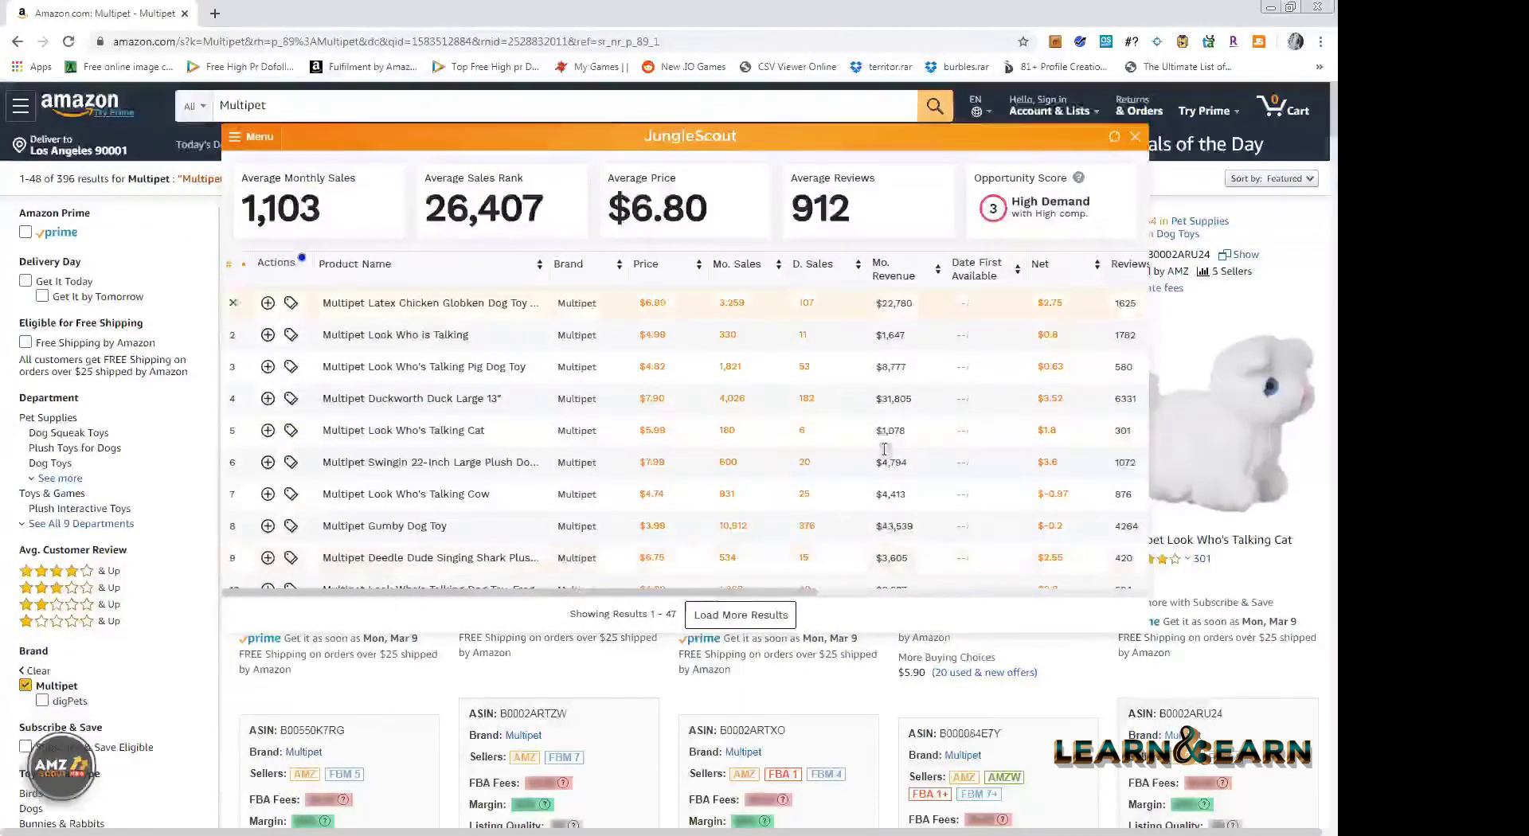
{"action": "scroll", "coordinate": [625, 361], "scroll_direction": "down", "scroll_amount": 1}
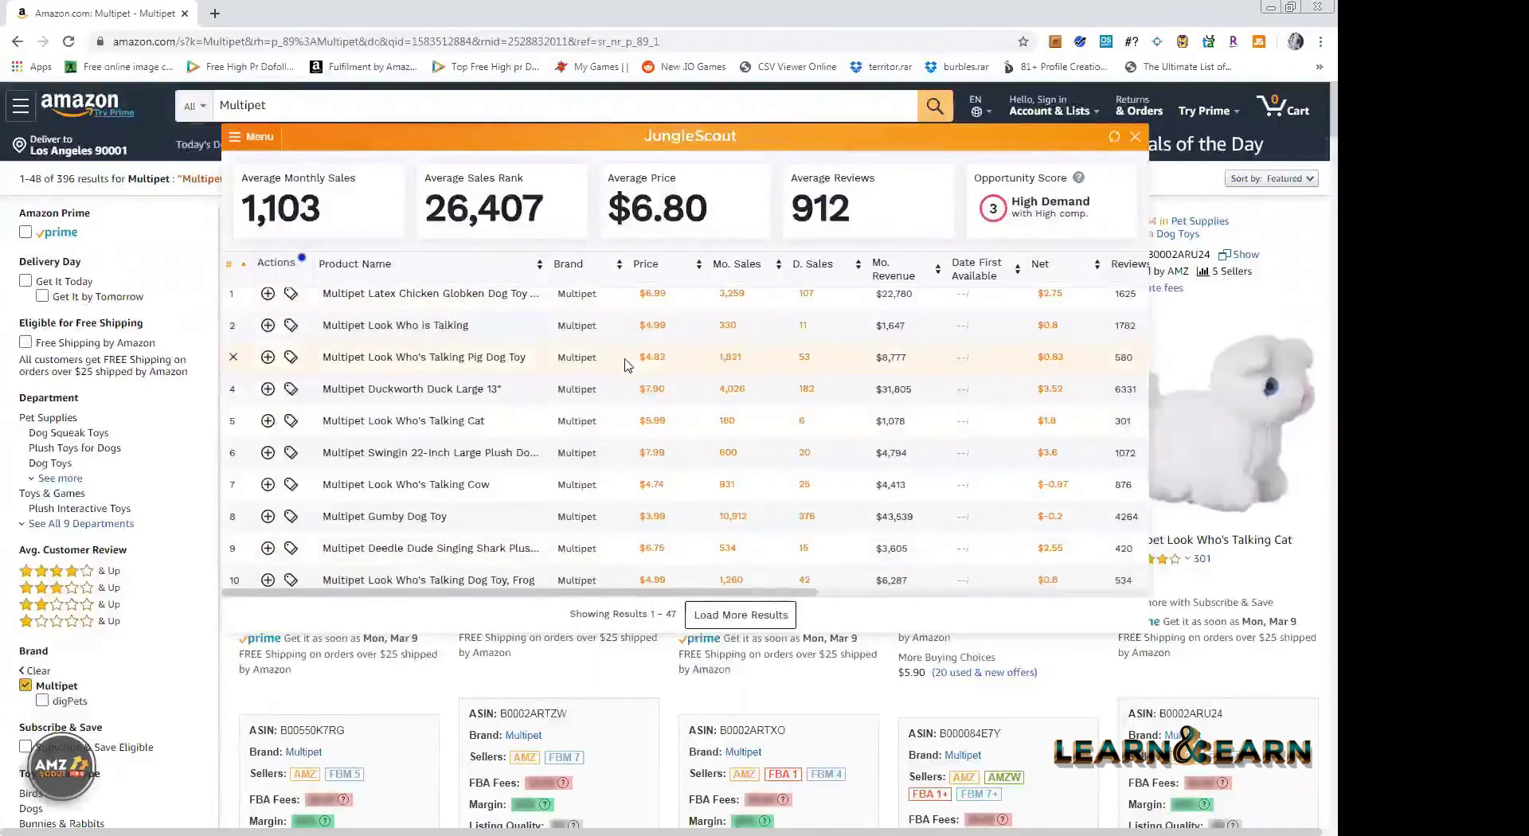
{"action": "scroll", "coordinate": [631, 383], "scroll_direction": "down", "scroll_amount": 10}
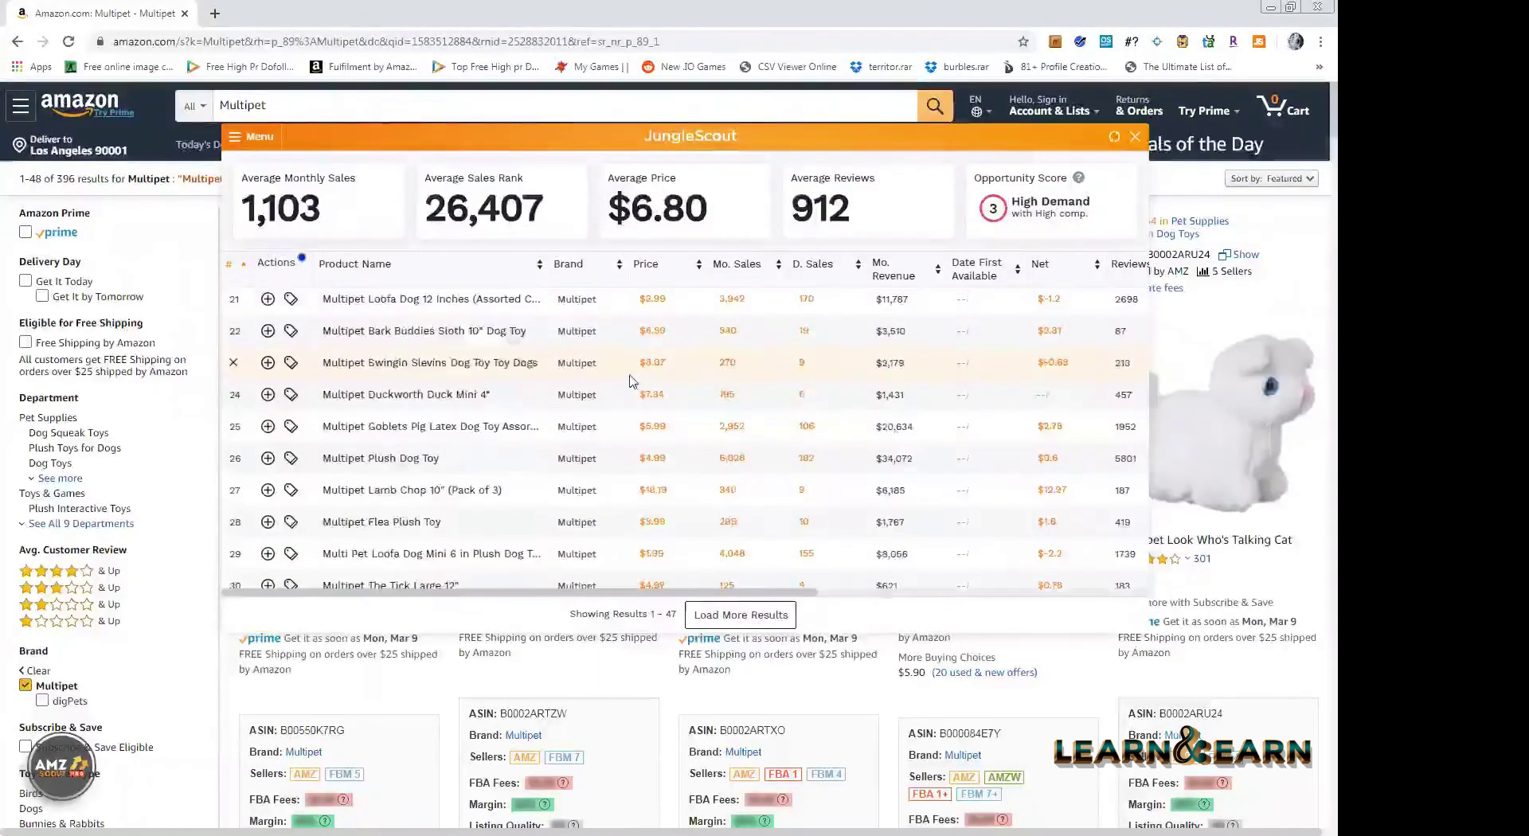
{"action": "scroll", "coordinate": [632, 383], "scroll_direction": "down", "scroll_amount": 3}
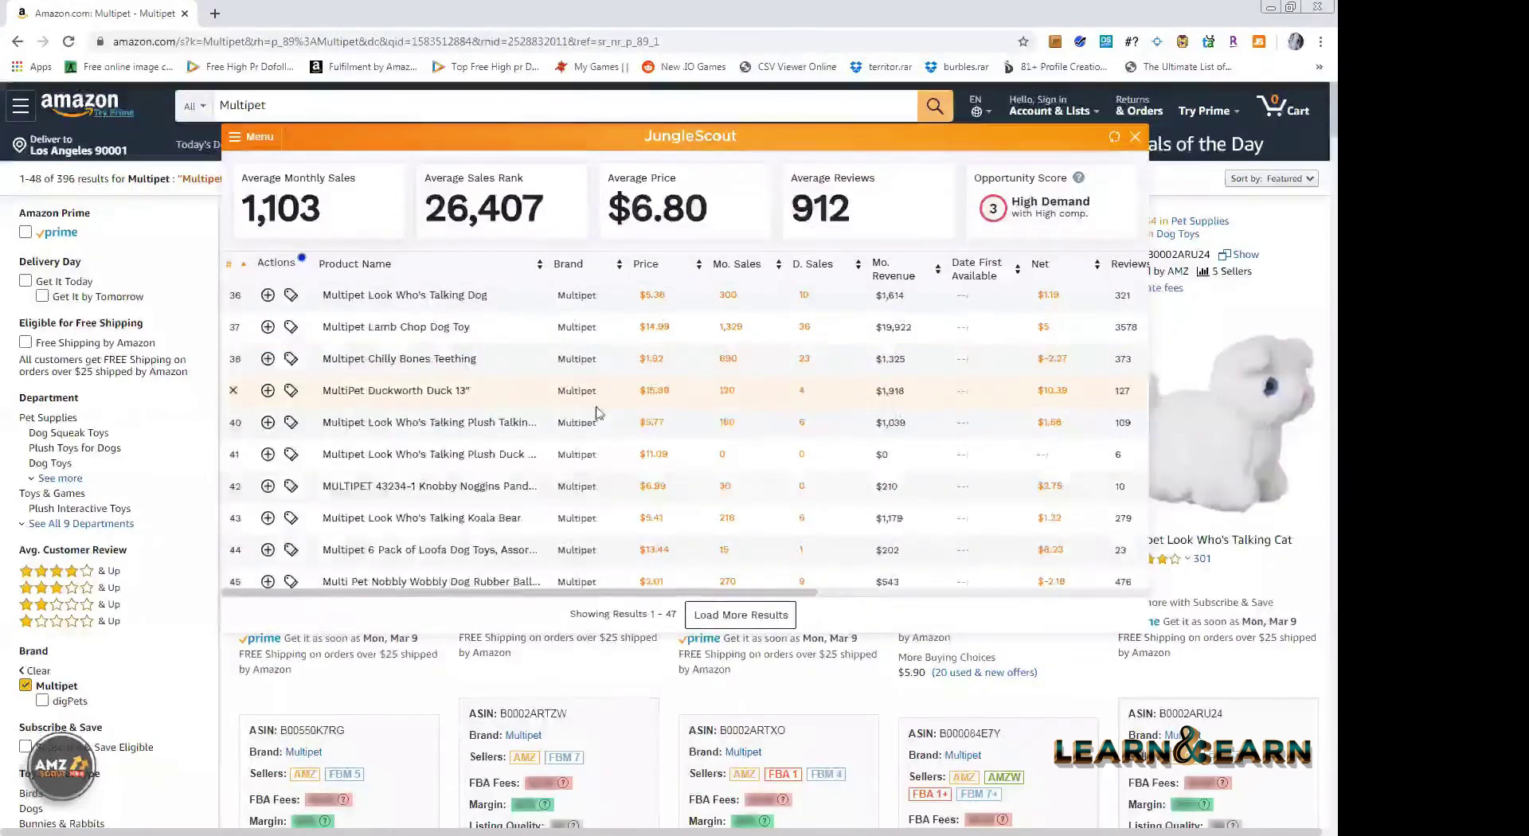
{"action": "scroll", "coordinate": [603, 412], "scroll_direction": "down", "scroll_amount": 3}
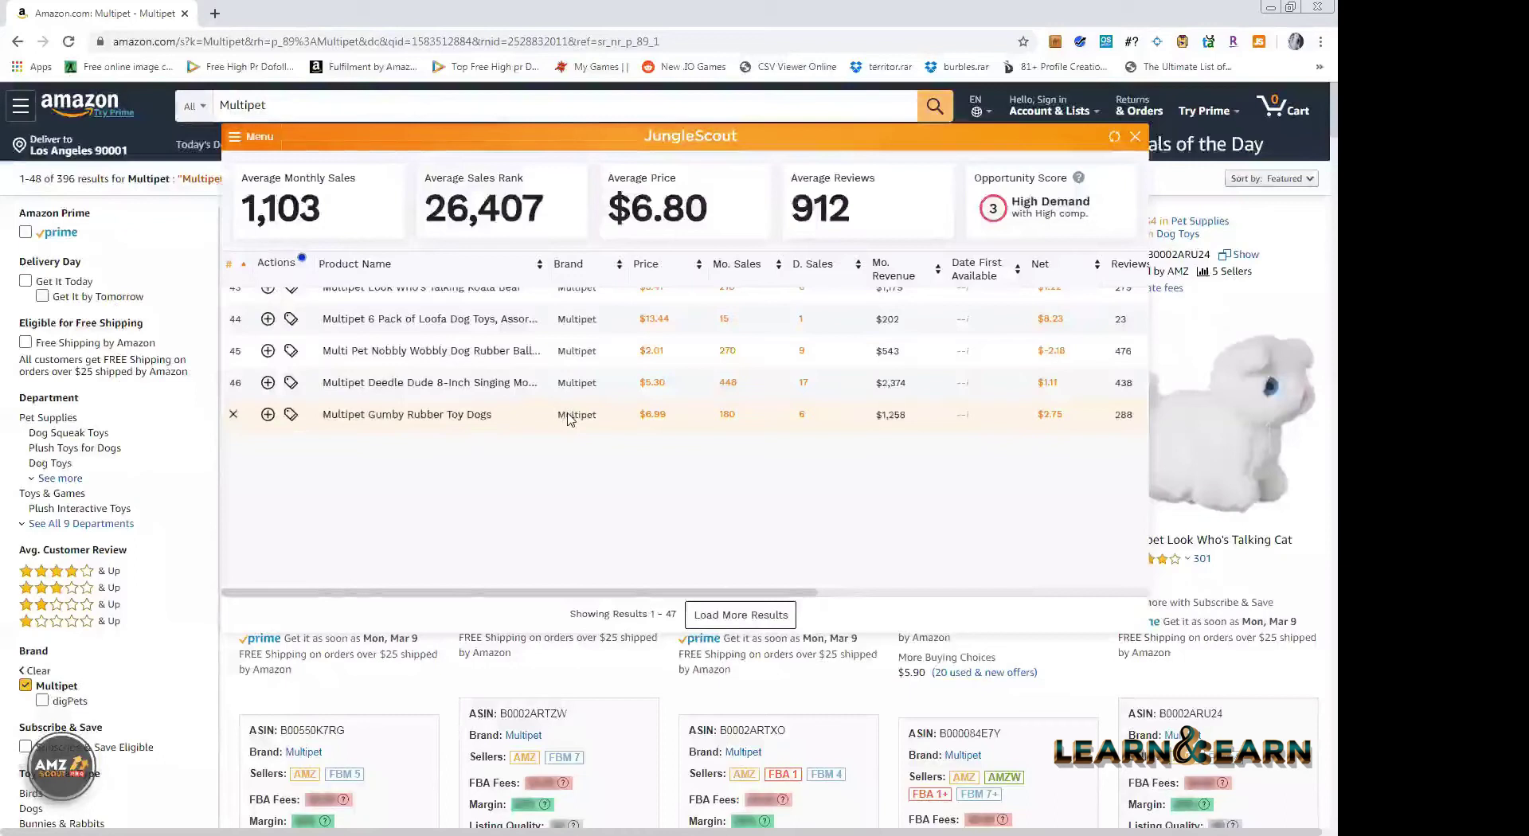
{"action": "scroll", "coordinate": [569, 422], "scroll_direction": "up", "scroll_amount": 3}
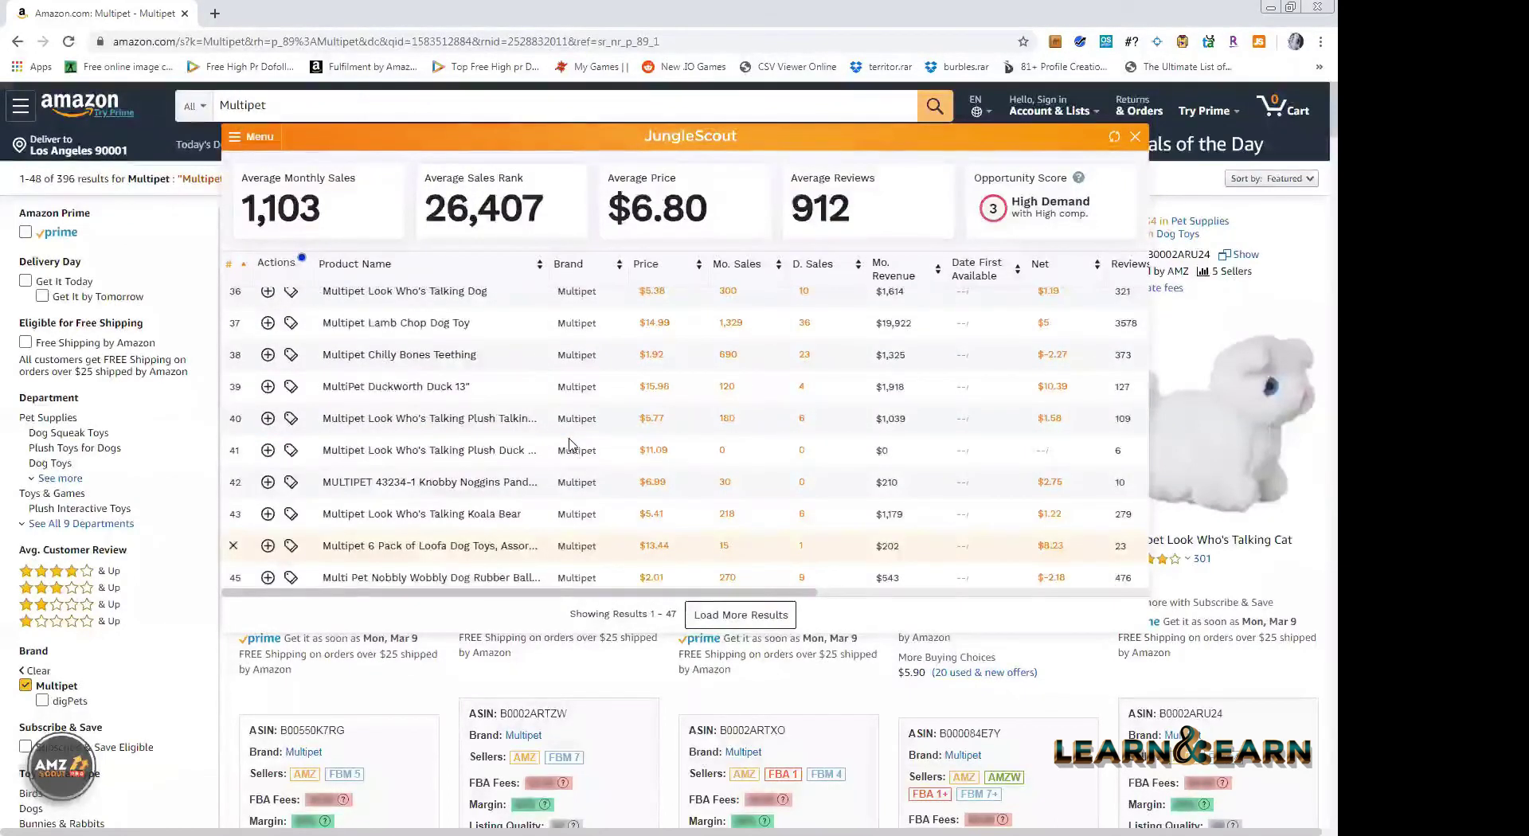
{"action": "scroll", "coordinate": [569, 444], "scroll_direction": "up", "scroll_amount": 10}
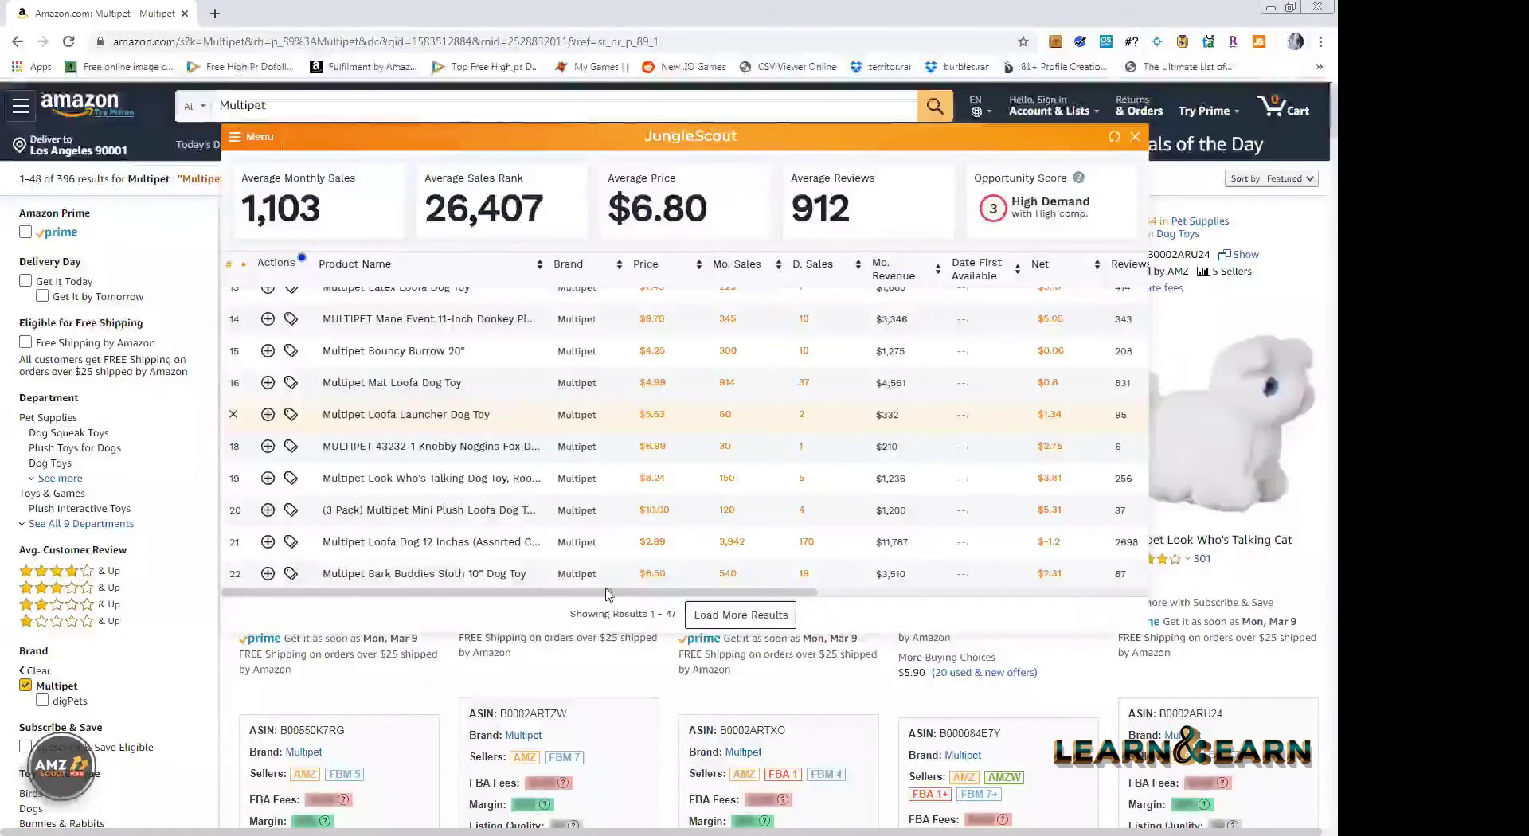
{"action": "scroll", "coordinate": [714, 593], "scroll_direction": "up", "scroll_amount": 5}
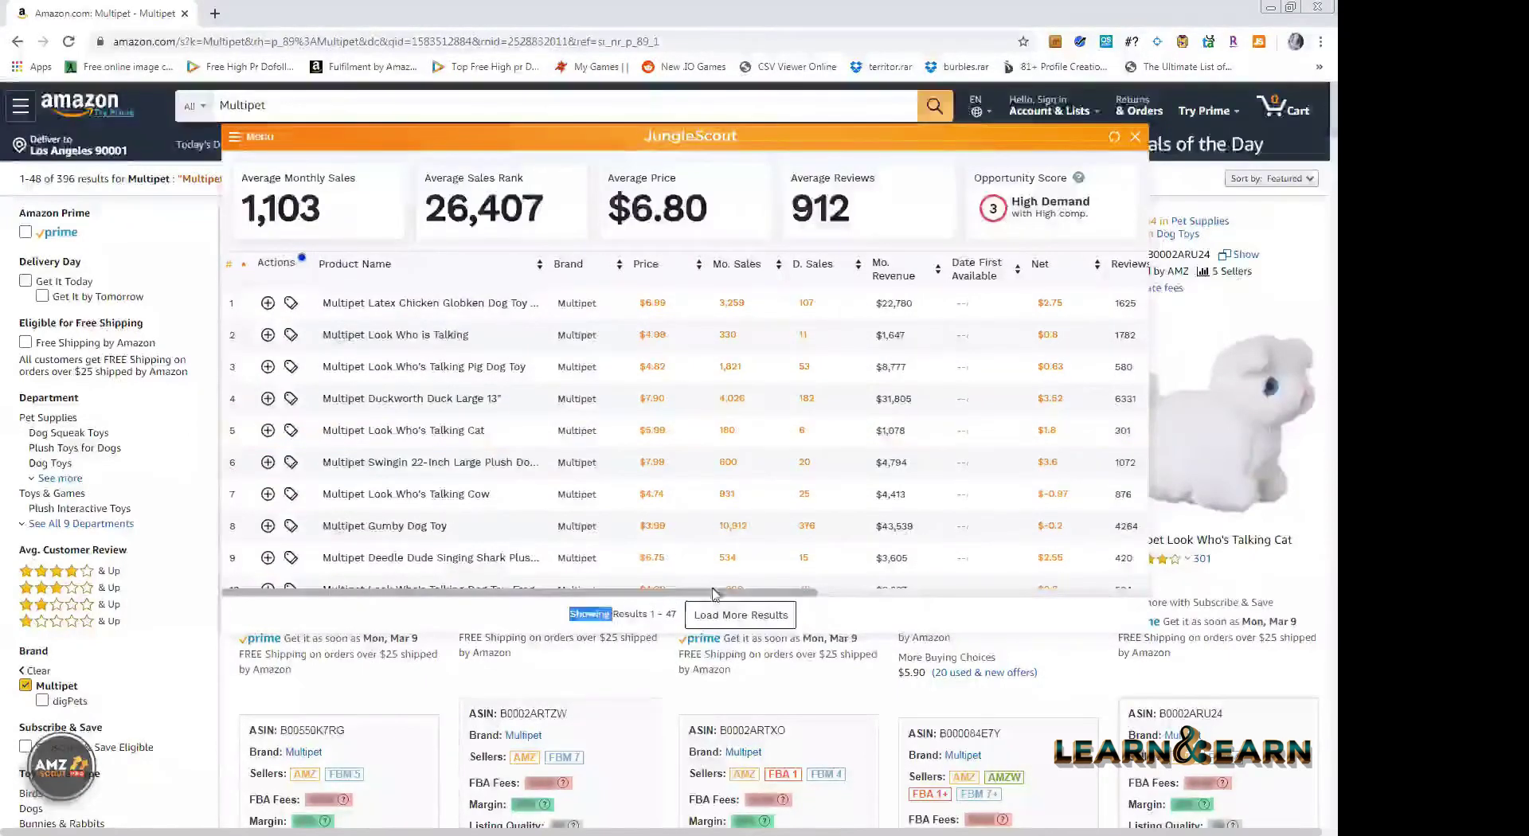
- Compare the seller type, number of sellers, rank and fees across the Multipet products in the Jungle Scout list
{"action": "left_click", "coordinate": [821, 599]}
{"action": "scroll", "coordinate": [1035, 598], "scroll_direction": "right", "scroll_amount": 4}
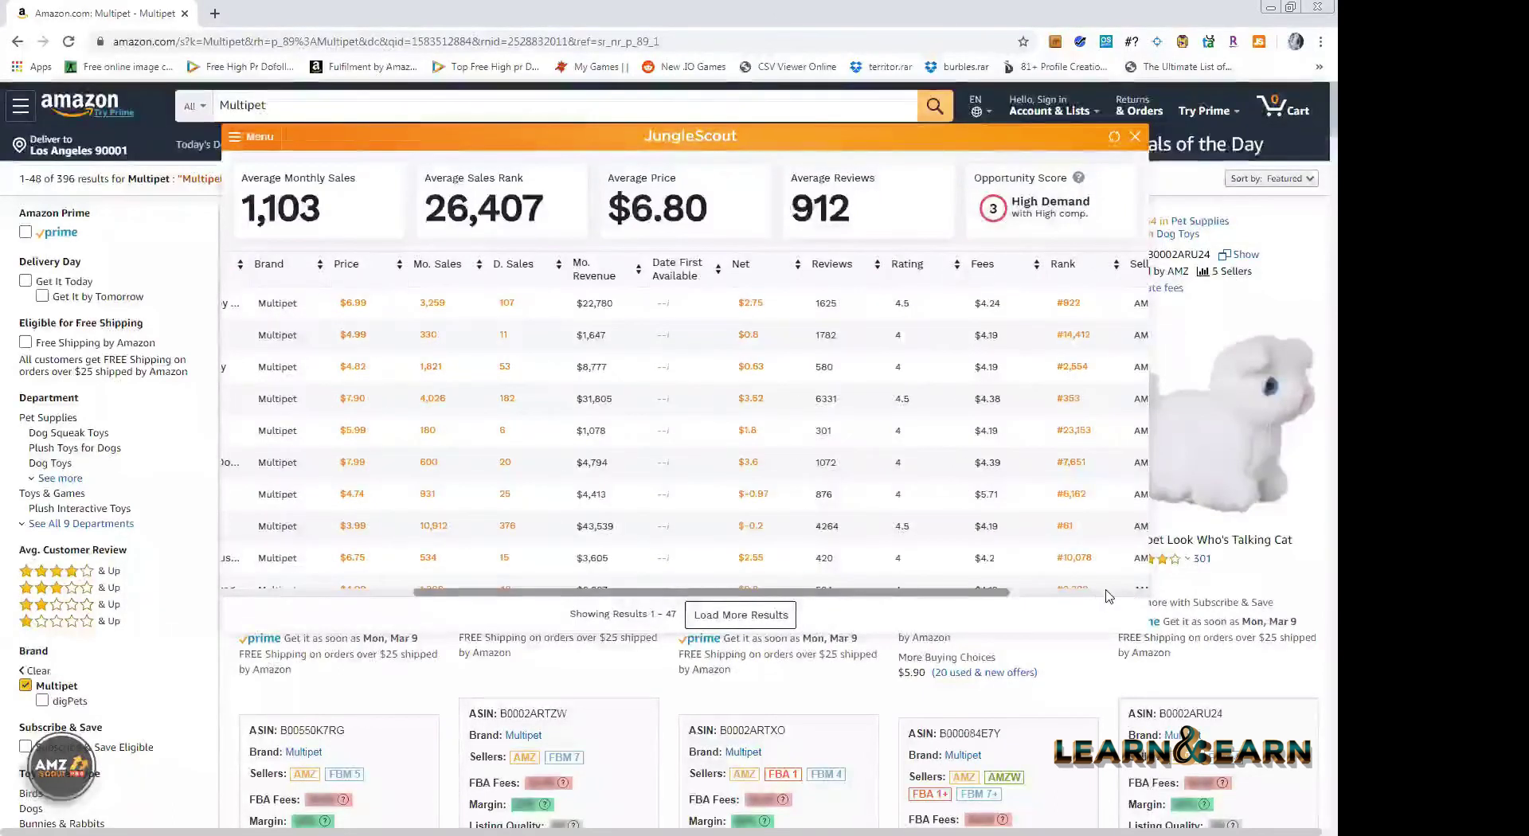
{"action": "scroll", "coordinate": [973, 299], "scroll_direction": "right", "scroll_amount": 3}
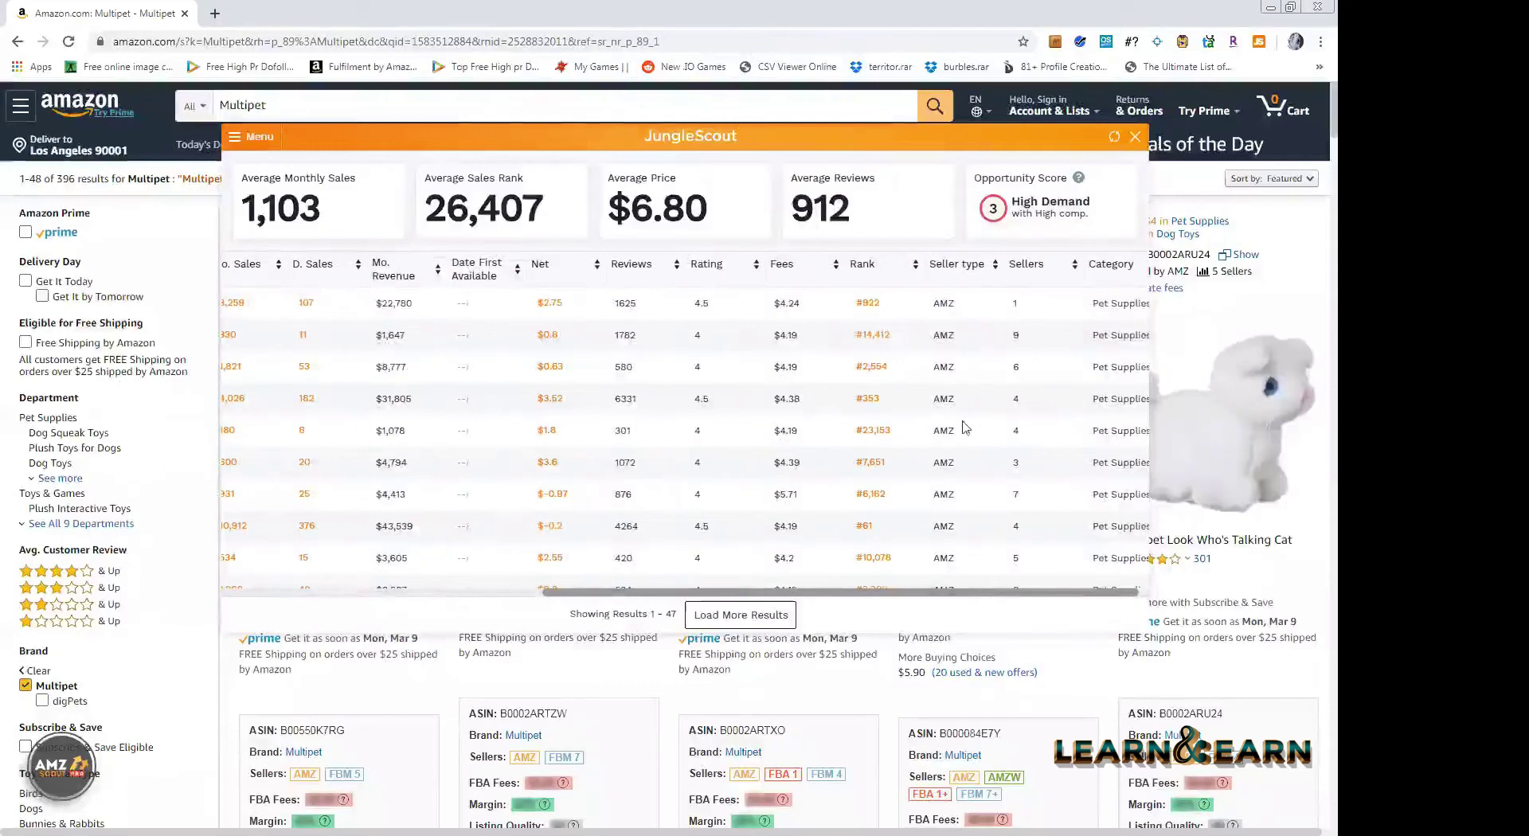
{"action": "scroll", "coordinate": [964, 427], "scroll_direction": "left", "scroll_amount": 1}
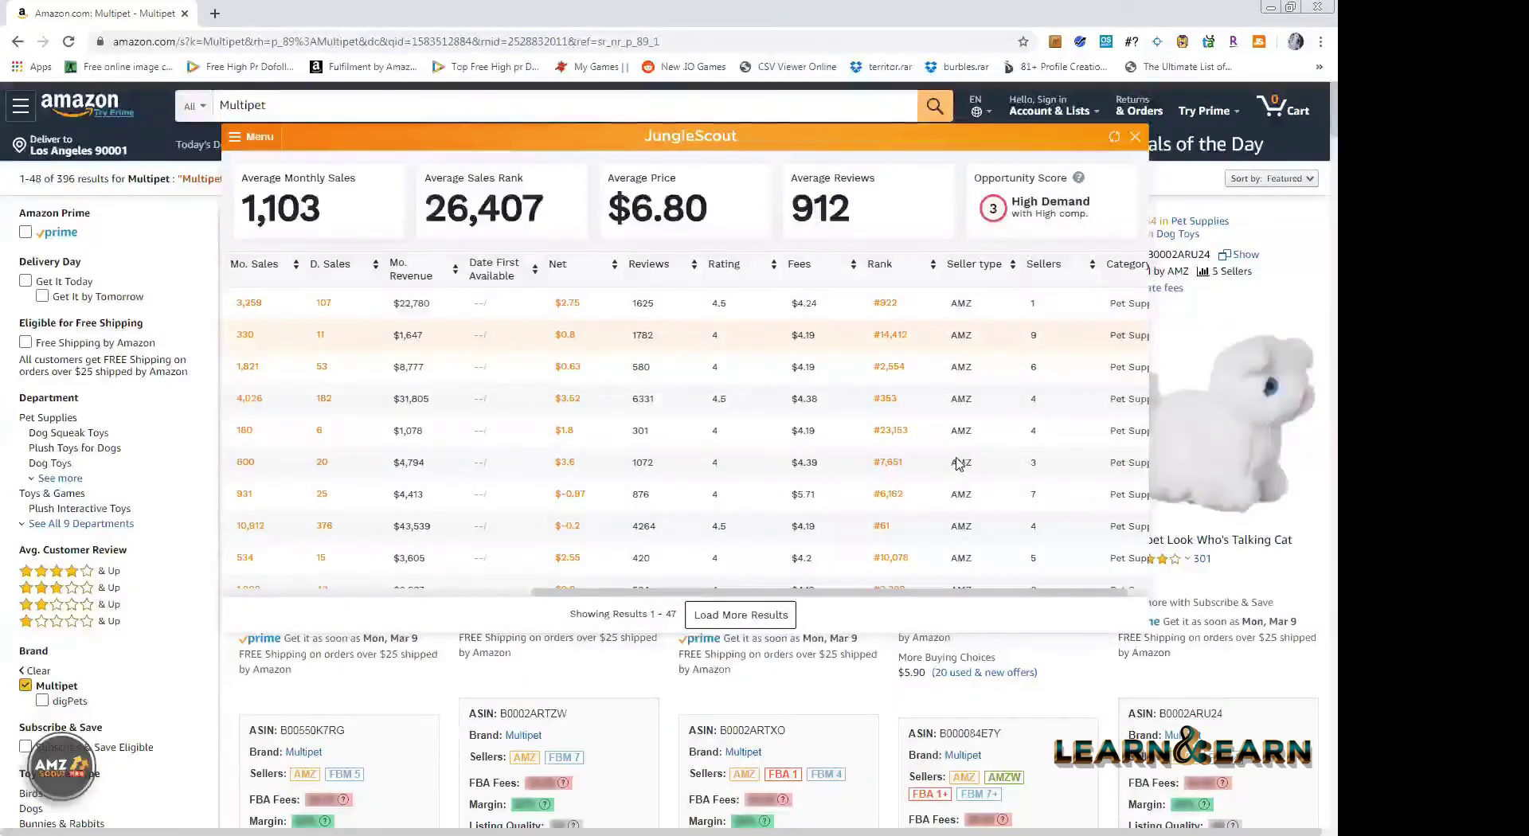
{"action": "scroll", "coordinate": [960, 444], "scroll_direction": "down", "scroll_amount": 4}
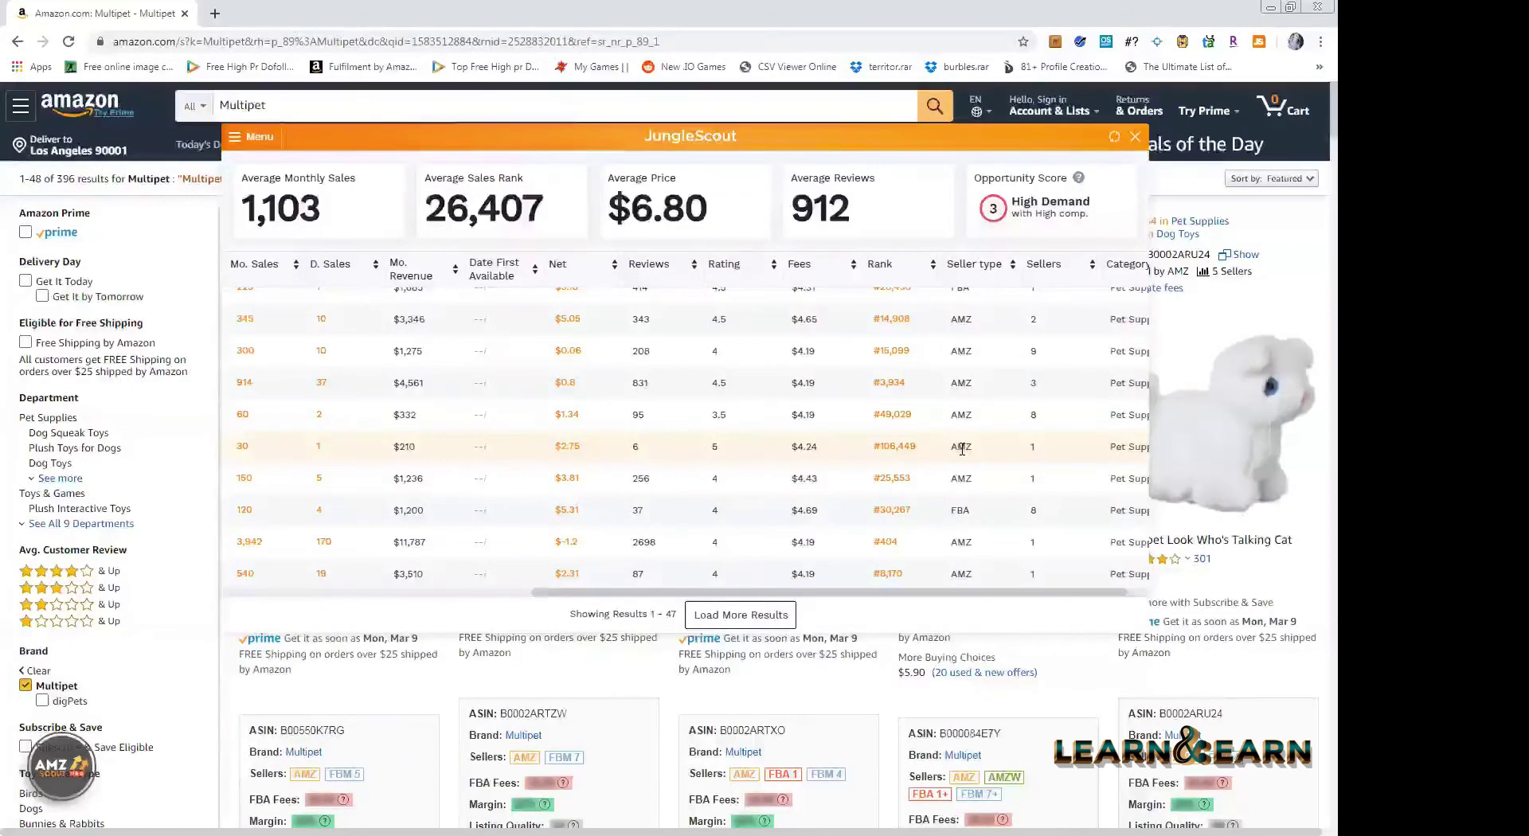
{"action": "scroll", "coordinate": [980, 567], "scroll_direction": "down", "scroll_amount": 2}
{"action": "left_click_drag", "start_coordinate": [952, 559], "coordinate": [946, 559]}
{"action": "scroll", "coordinate": [943, 430], "scroll_direction": "right", "scroll_amount": 1}
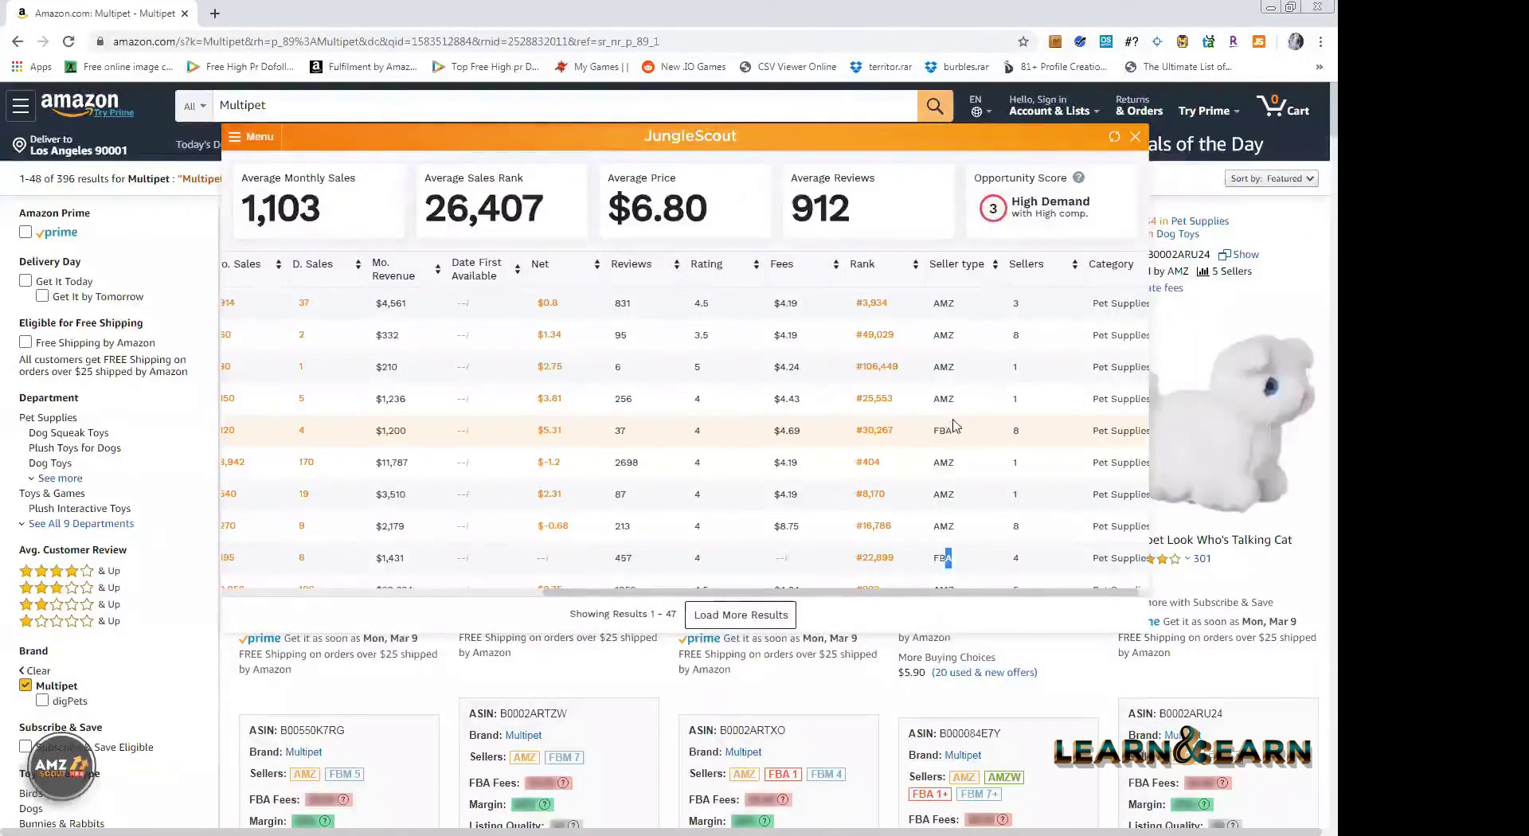
{"action": "scroll", "coordinate": [927, 452], "scroll_direction": "down", "scroll_amount": 5}
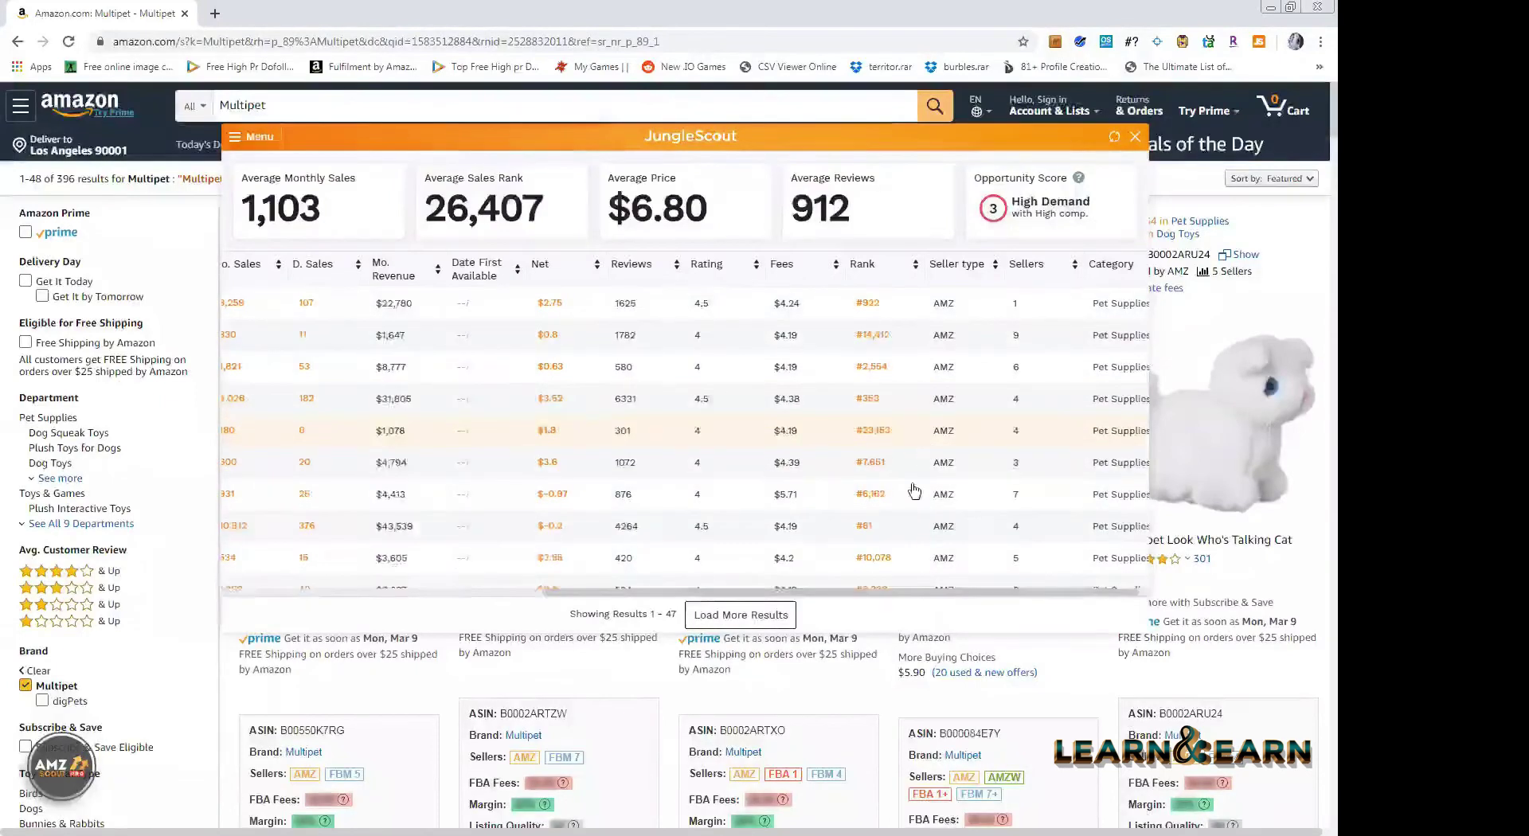
{"action": "scroll", "coordinate": [944, 458], "scroll_direction": "down", "scroll_amount": 3}
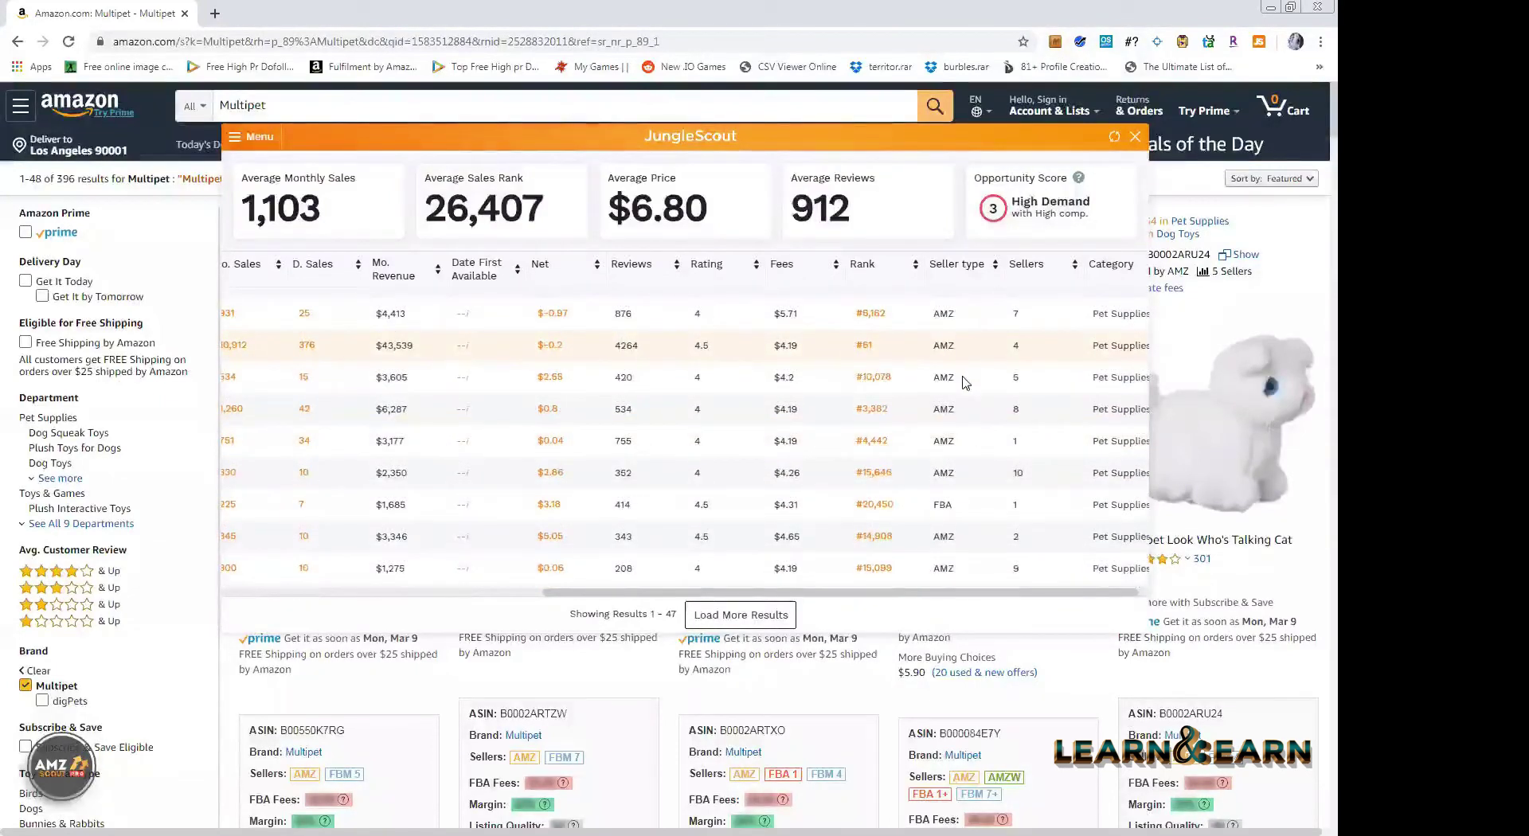
{"action": "scroll", "coordinate": [959, 394], "scroll_direction": "down", "scroll_amount": 5}
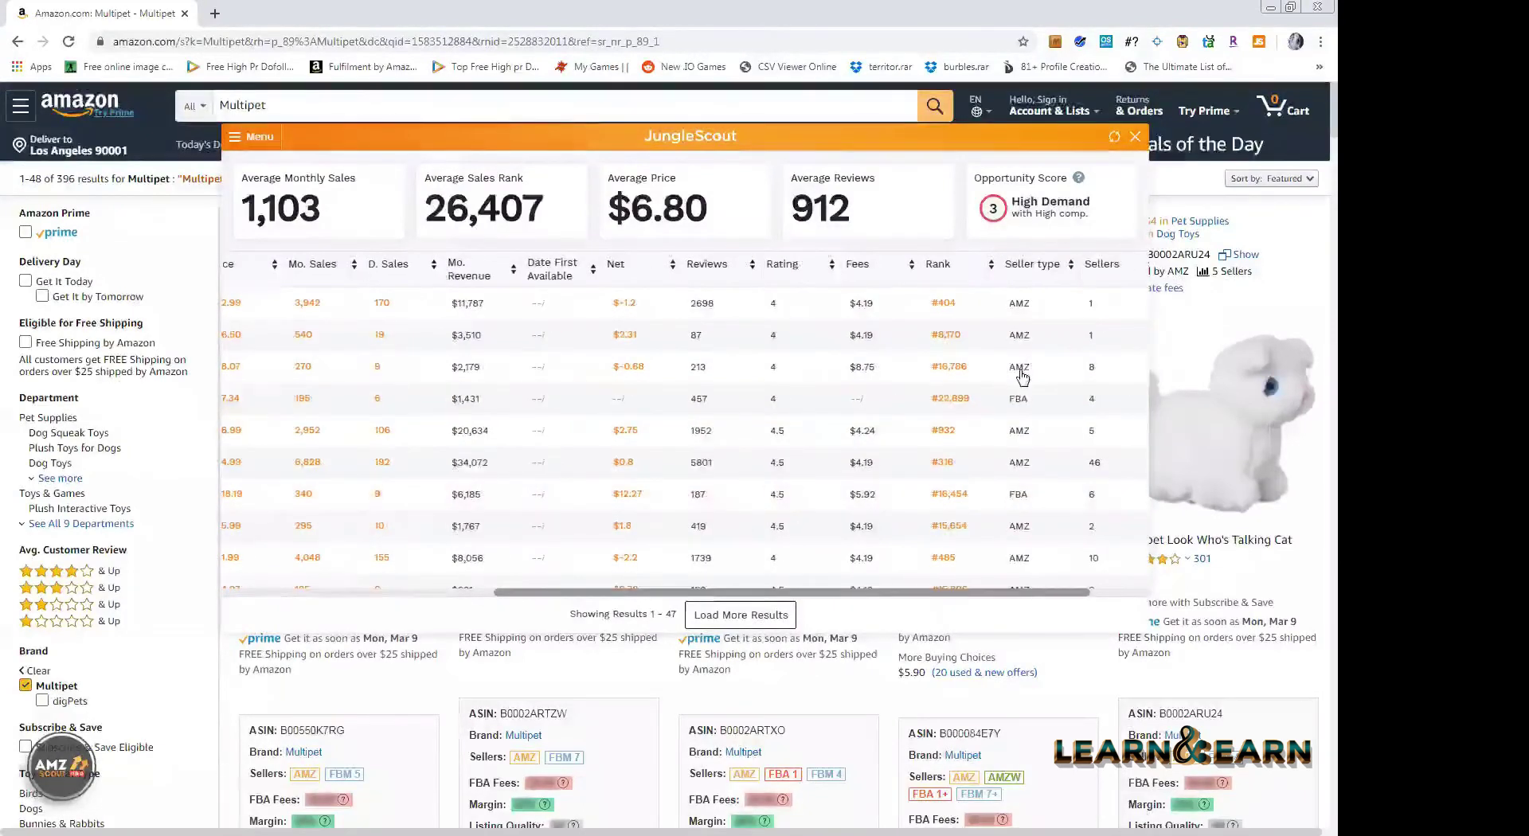
{"action": "left_click_drag", "start_coordinate": [784, 593], "coordinate": [560, 597]}
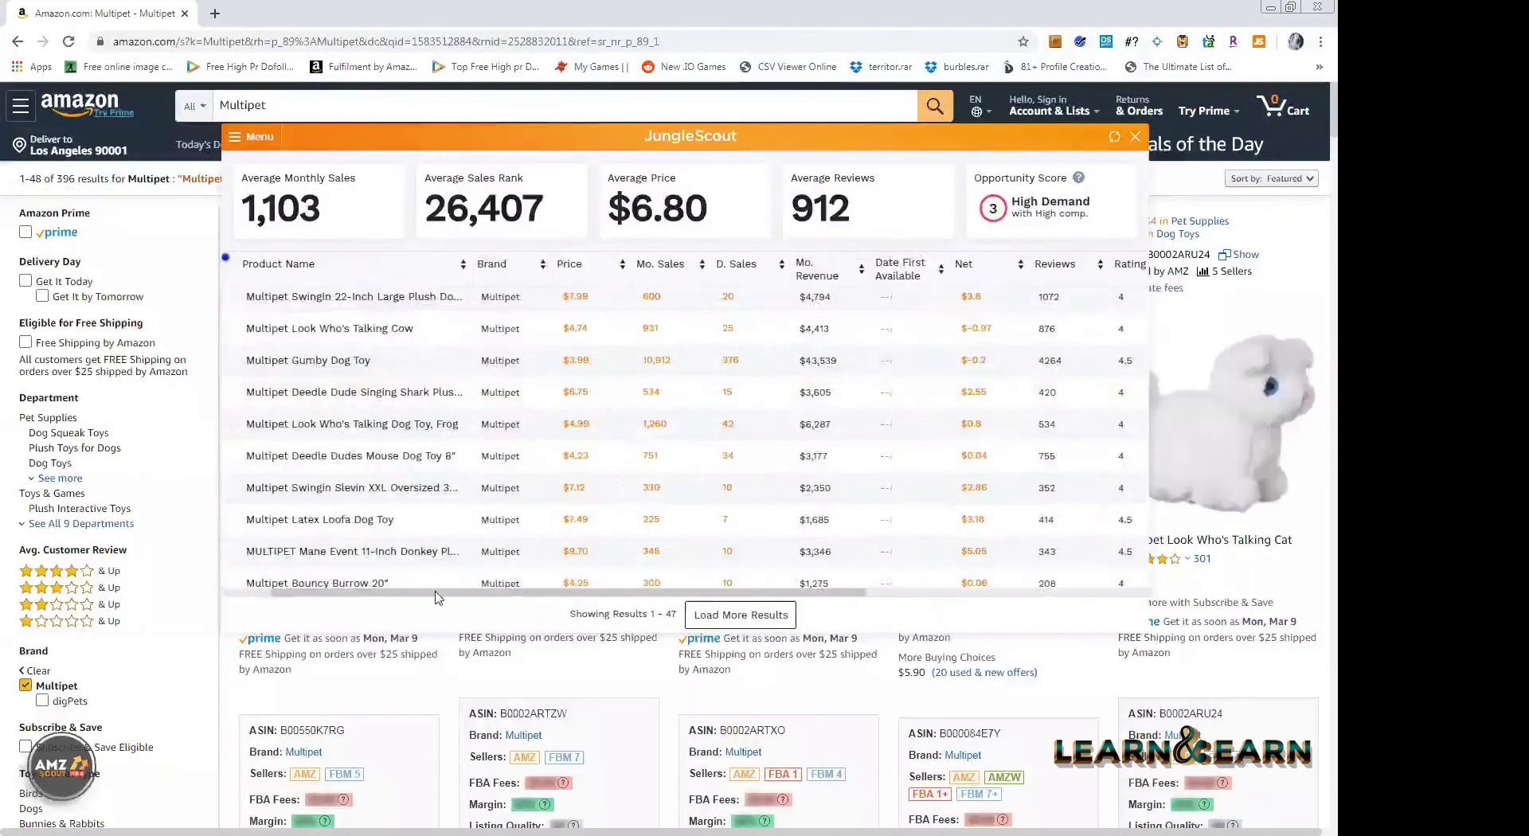
{"action": "scroll", "coordinate": [544, 397], "scroll_direction": "left", "scroll_amount": 2}
{"action": "scroll", "coordinate": [544, 397], "scroll_direction": "up", "scroll_amount": 2}
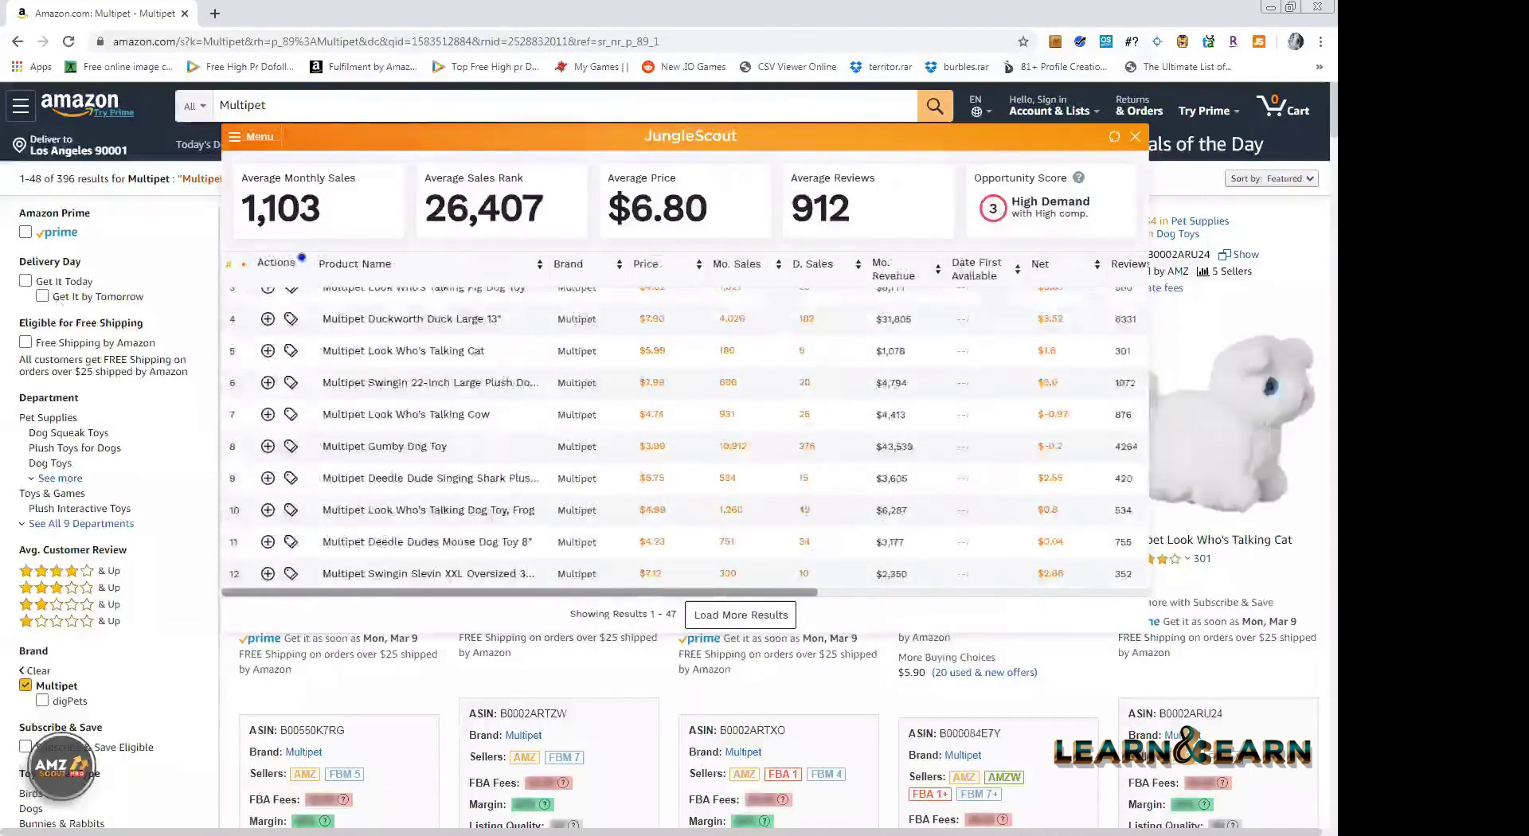
{"action": "scroll", "coordinate": [544, 396], "scroll_direction": "up", "scroll_amount": 2}
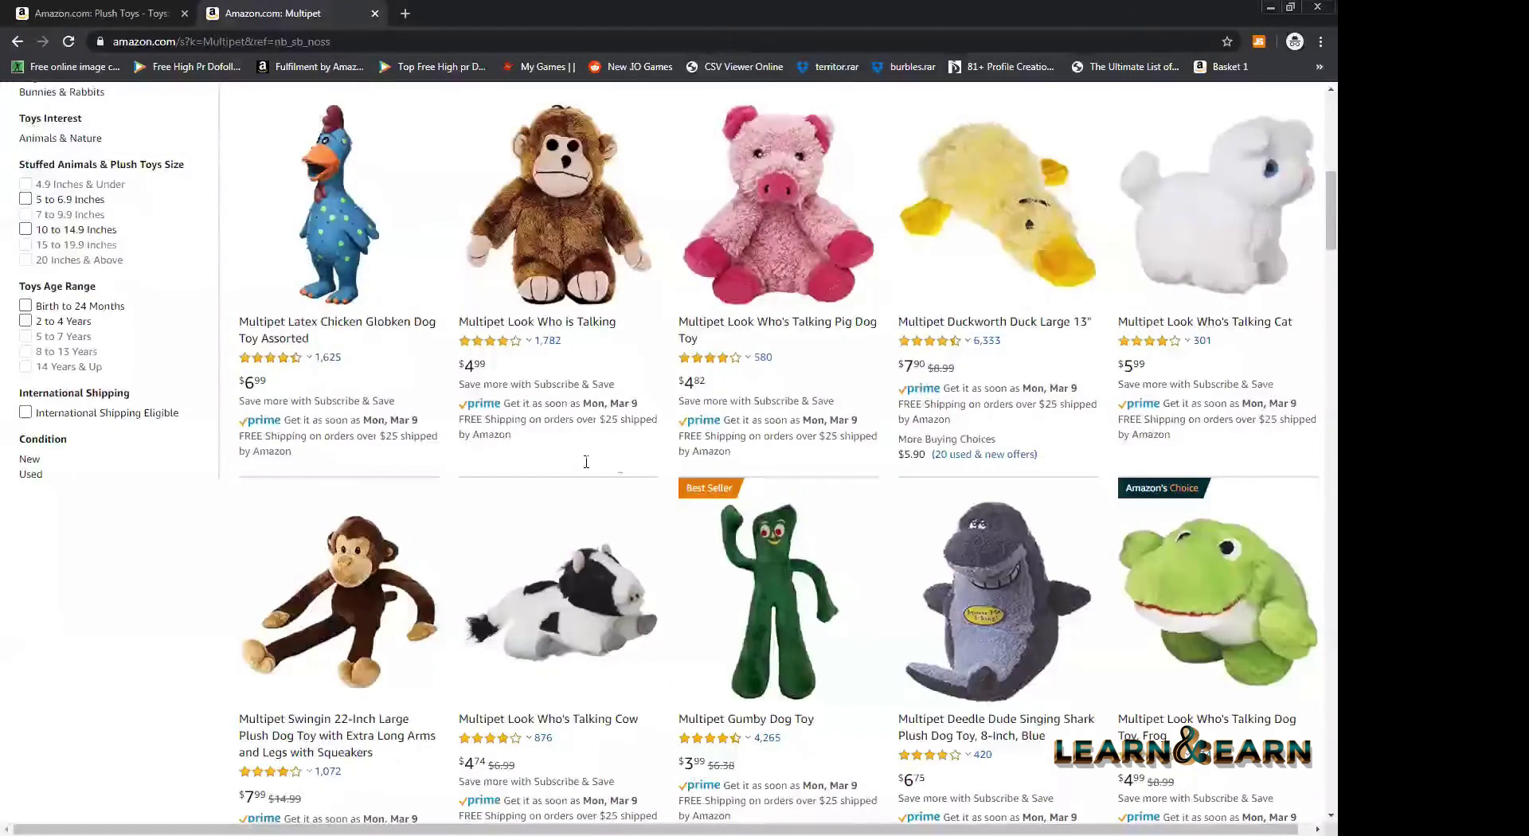
- Switch to the incognito Chrome window, inspect the price and other sellers on the Multipet Mr. Bill Plush Dog Toy page, and close it
{"action": "scroll", "coordinate": [586, 462], "scroll_direction": "up", "scroll_amount": 6}
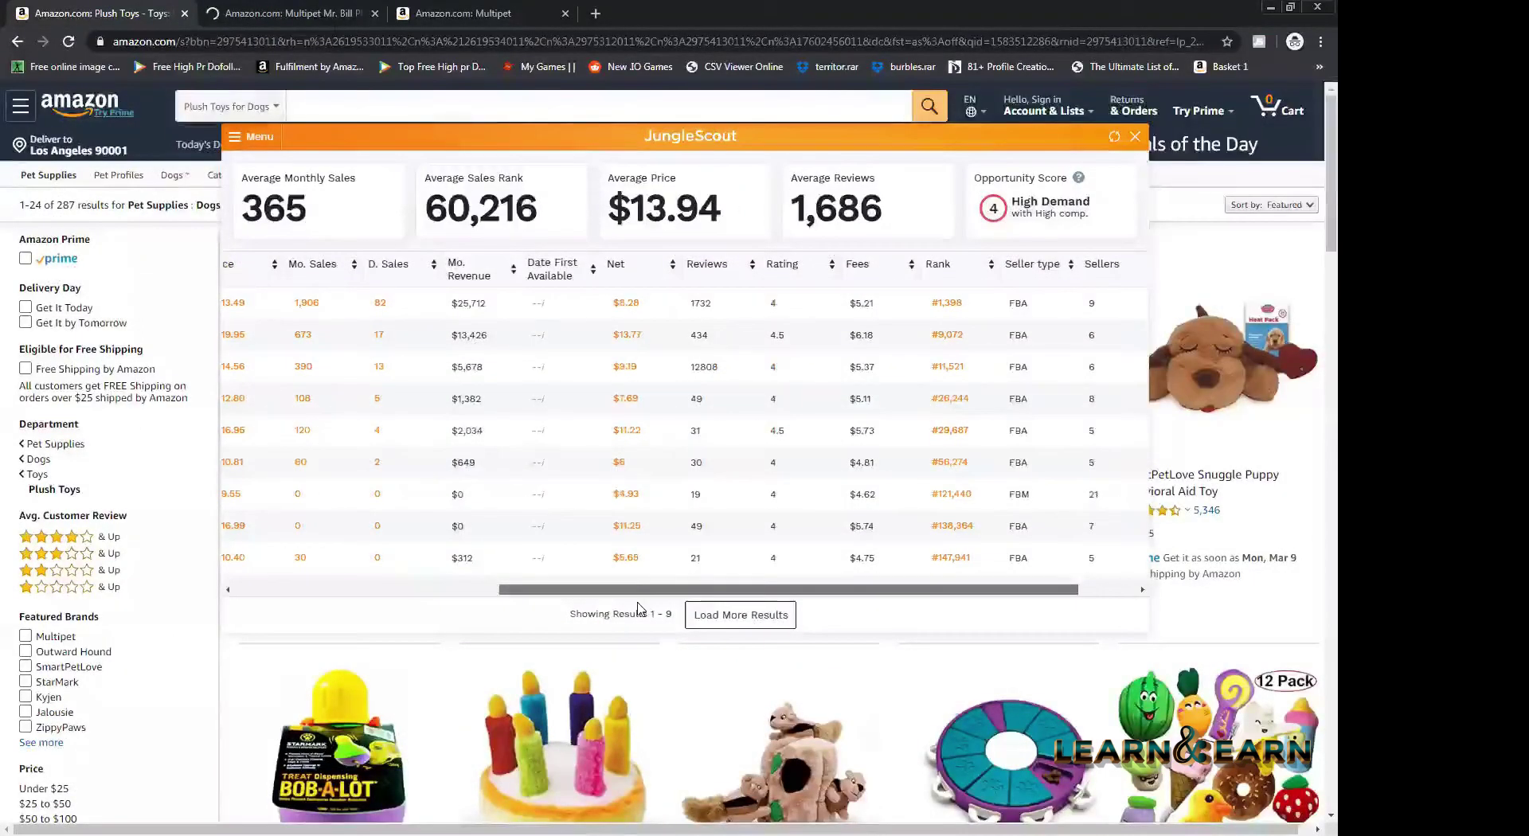
{"action": "scroll", "coordinate": [639, 610], "scroll_direction": "right", "scroll_amount": 2}
{"action": "key", "text": "ctrl+Tab"}
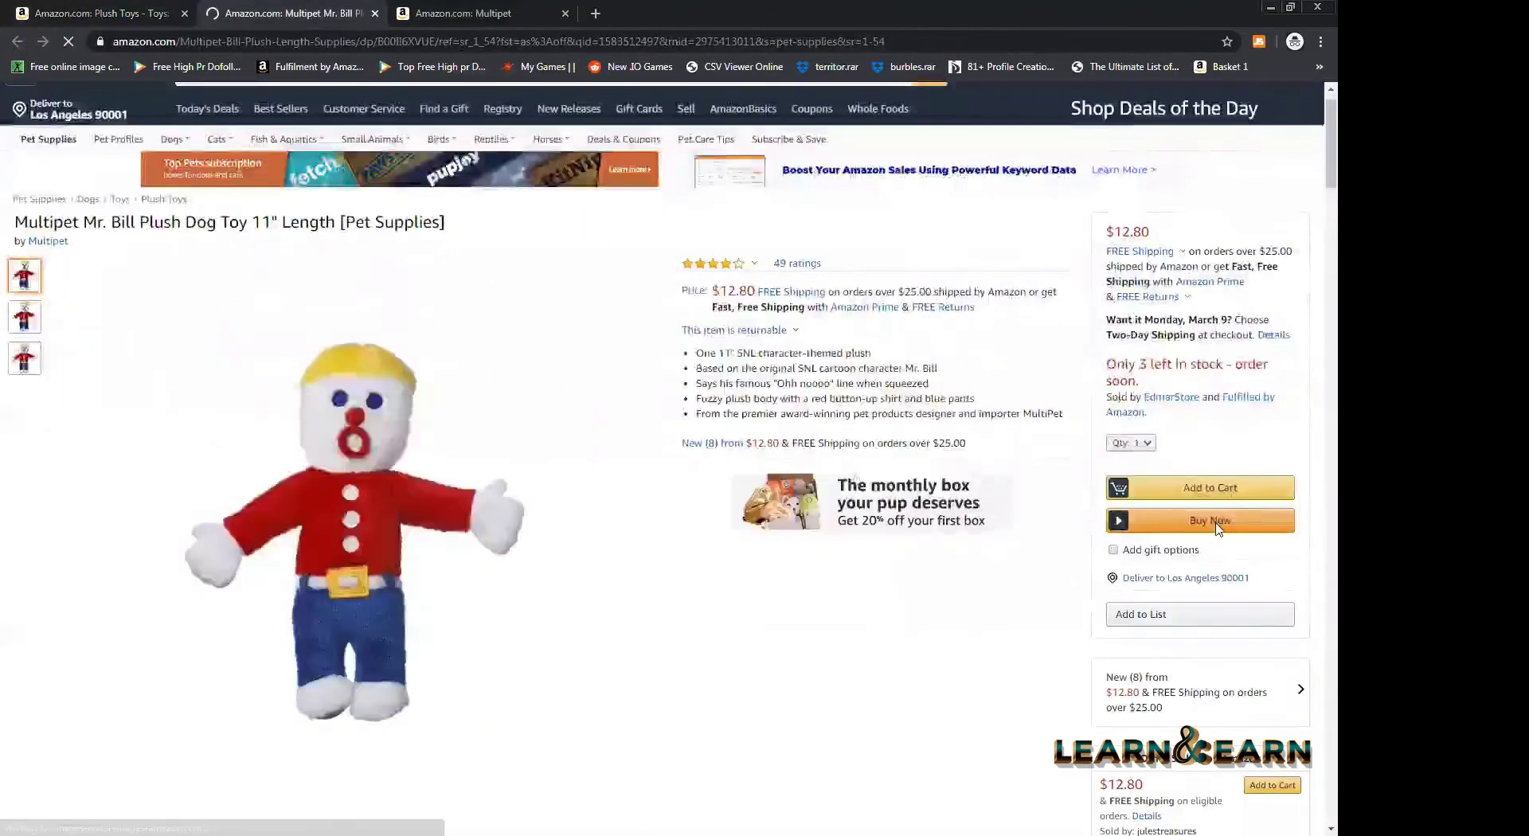
{"action": "scroll", "coordinate": [1219, 527], "scroll_direction": "down", "scroll_amount": 2}
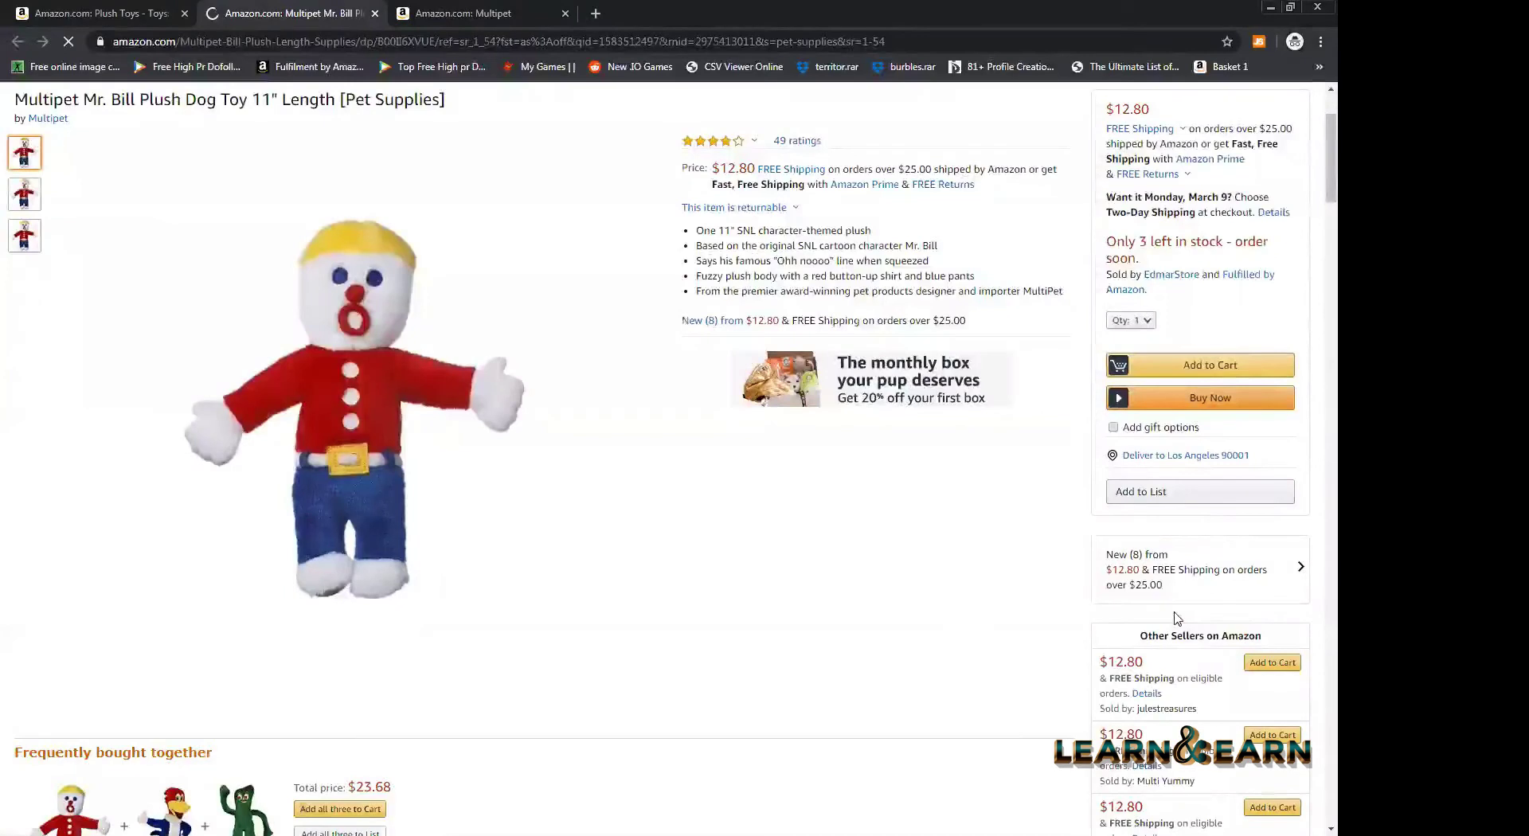
{"action": "scroll", "coordinate": [1167, 374], "scroll_direction": "up", "scroll_amount": 2}
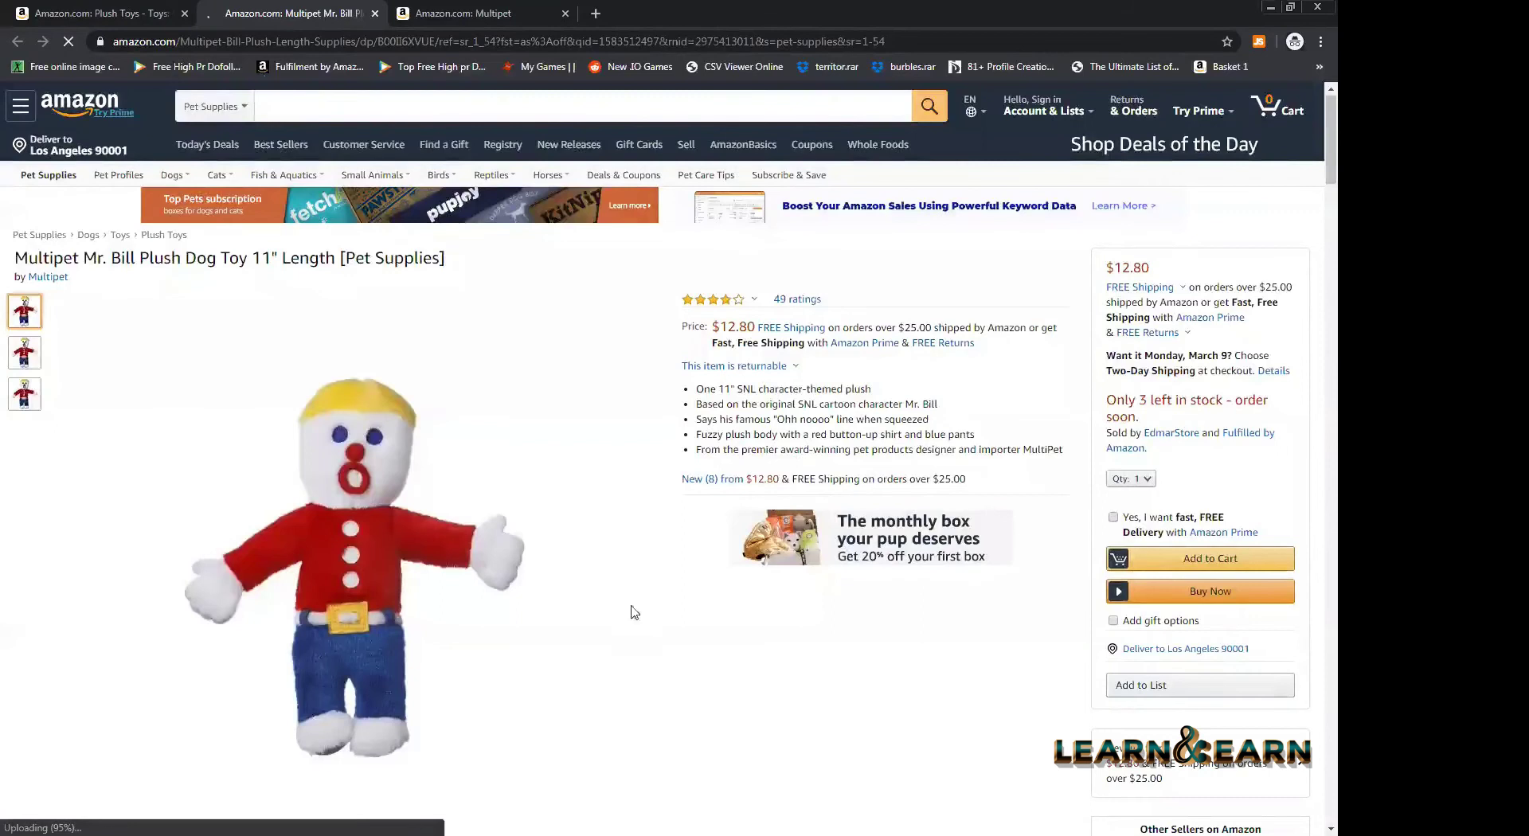
{"action": "scroll", "coordinate": [557, 605], "scroll_direction": "down", "scroll_amount": 1}
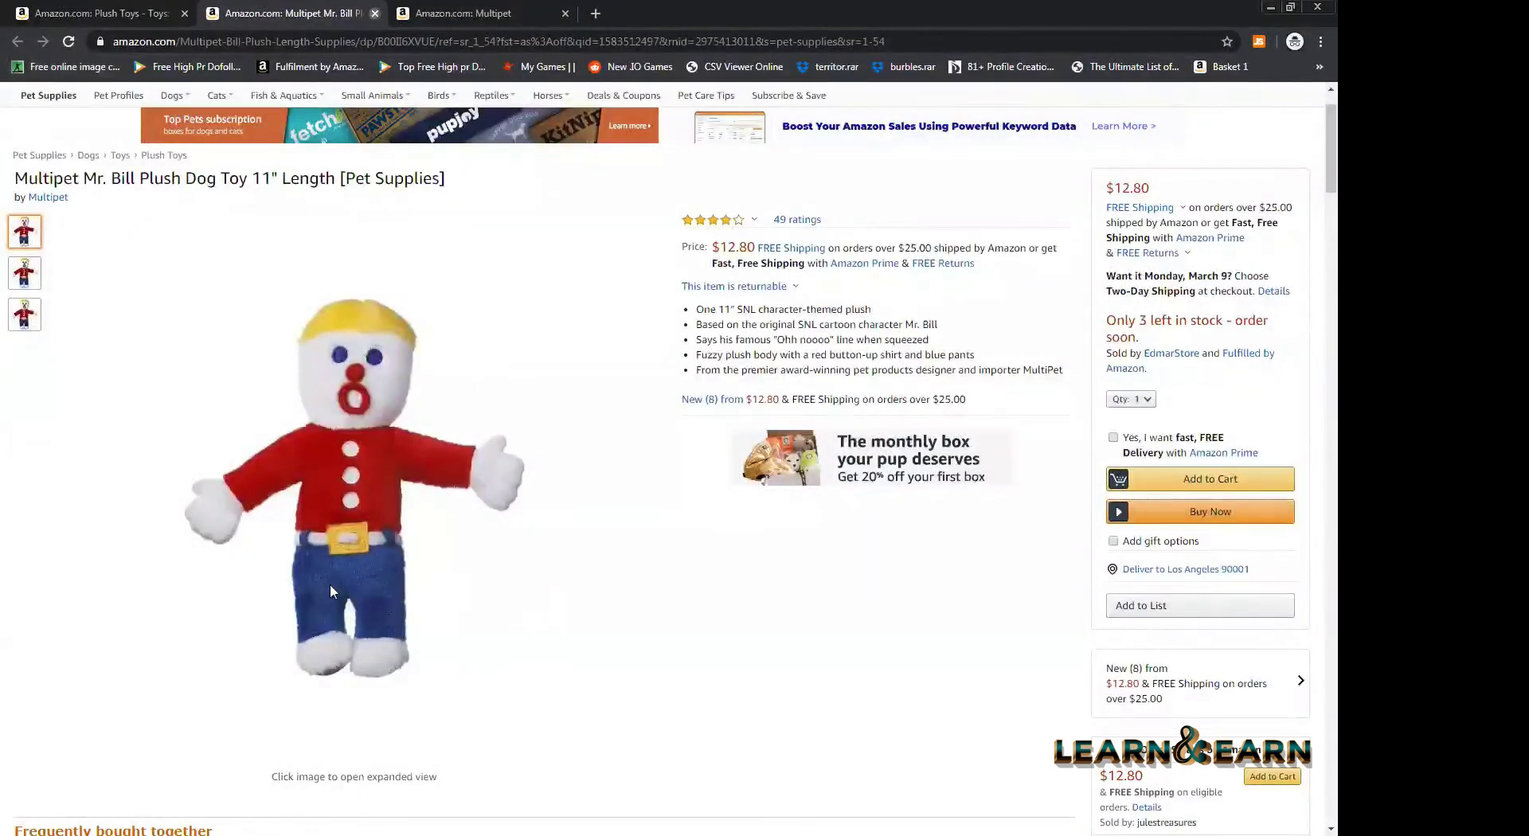
{"action": "key", "text": "ctrl+w"}
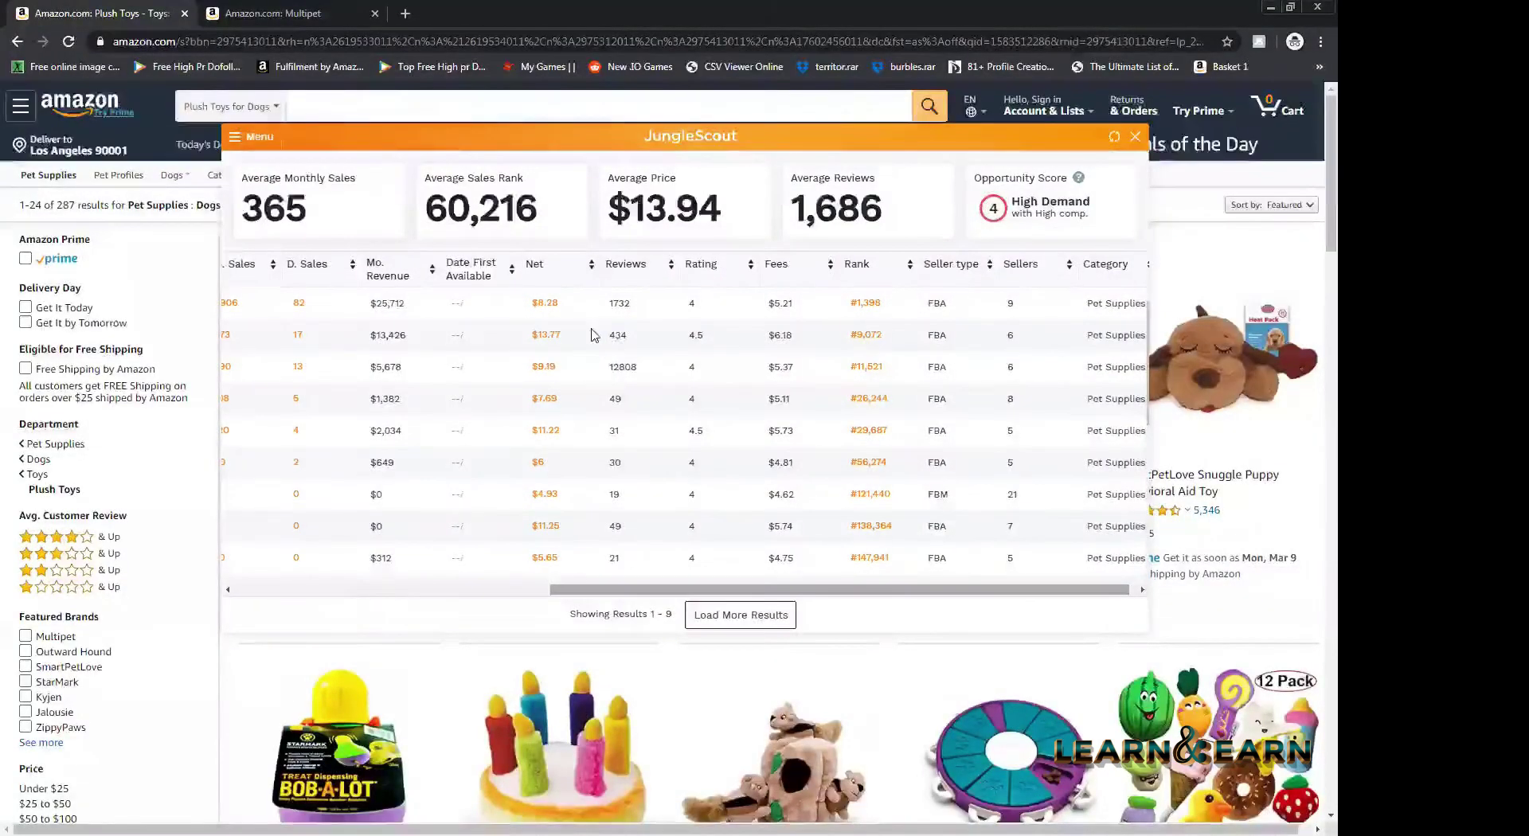
- Pick the brand Fluff & Tuff from the Plush Toys list in Jungle Scout and search Amazon for it in the regular Chrome window
{"action": "scroll", "coordinate": [562, 299], "scroll_direction": "left", "scroll_amount": 5}
{"action": "double_click", "coordinate": [577, 398]}
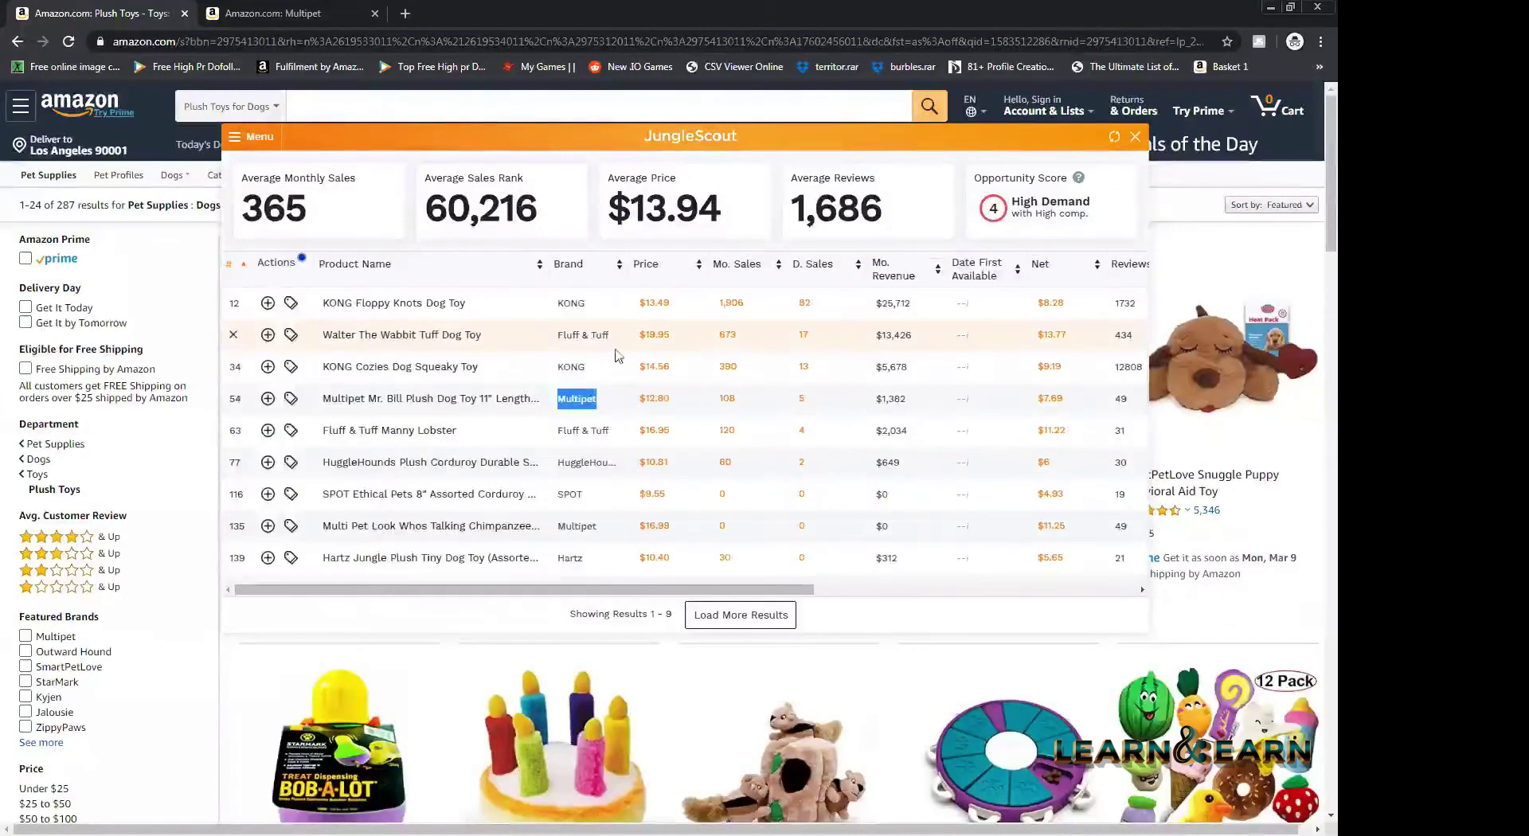
{"action": "double_click", "coordinate": [571, 303]}
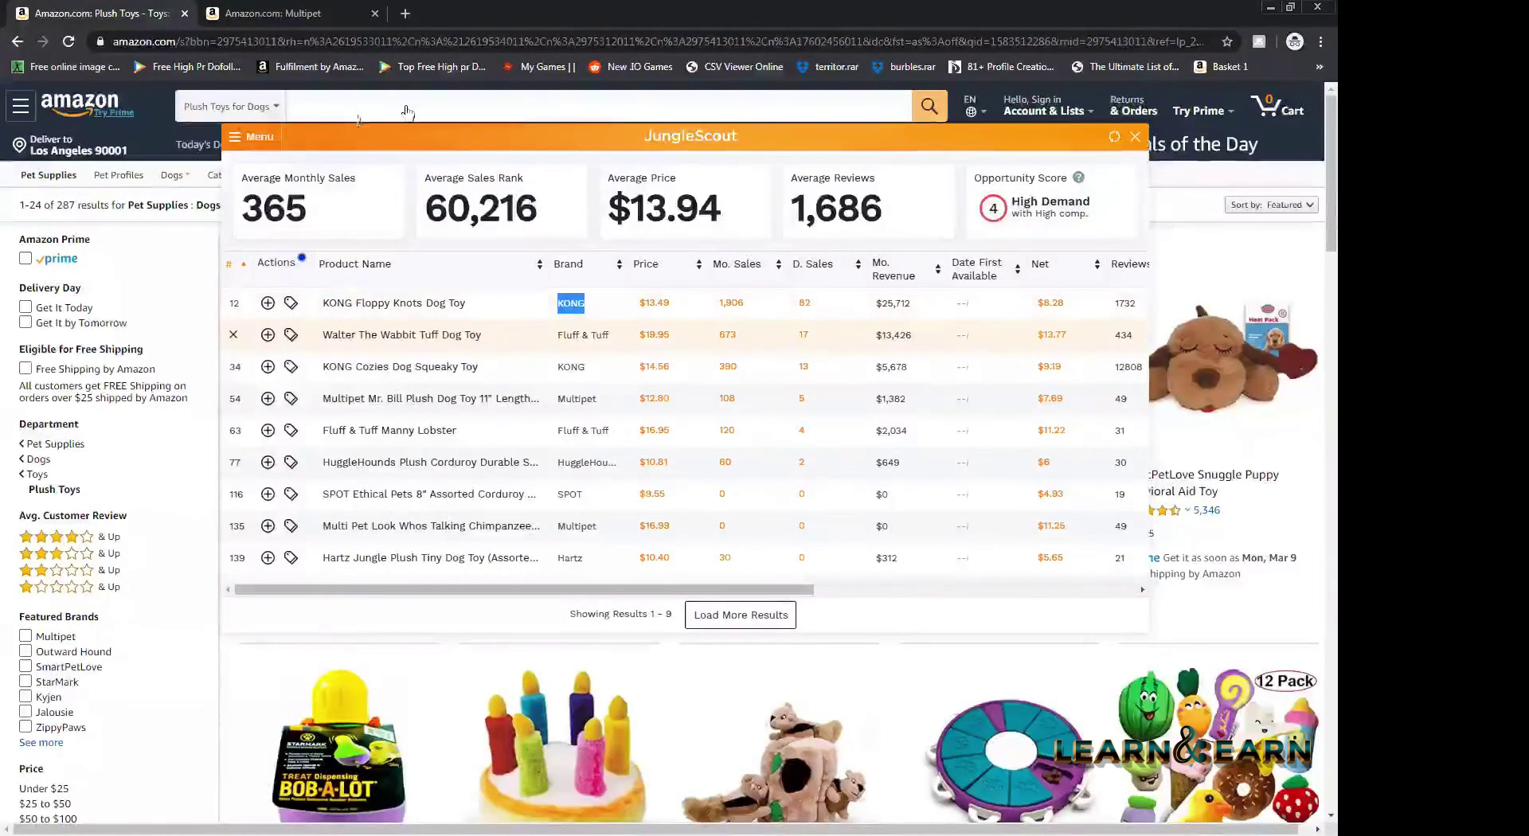
{"action": "key", "text": "ctrl+Tab"}
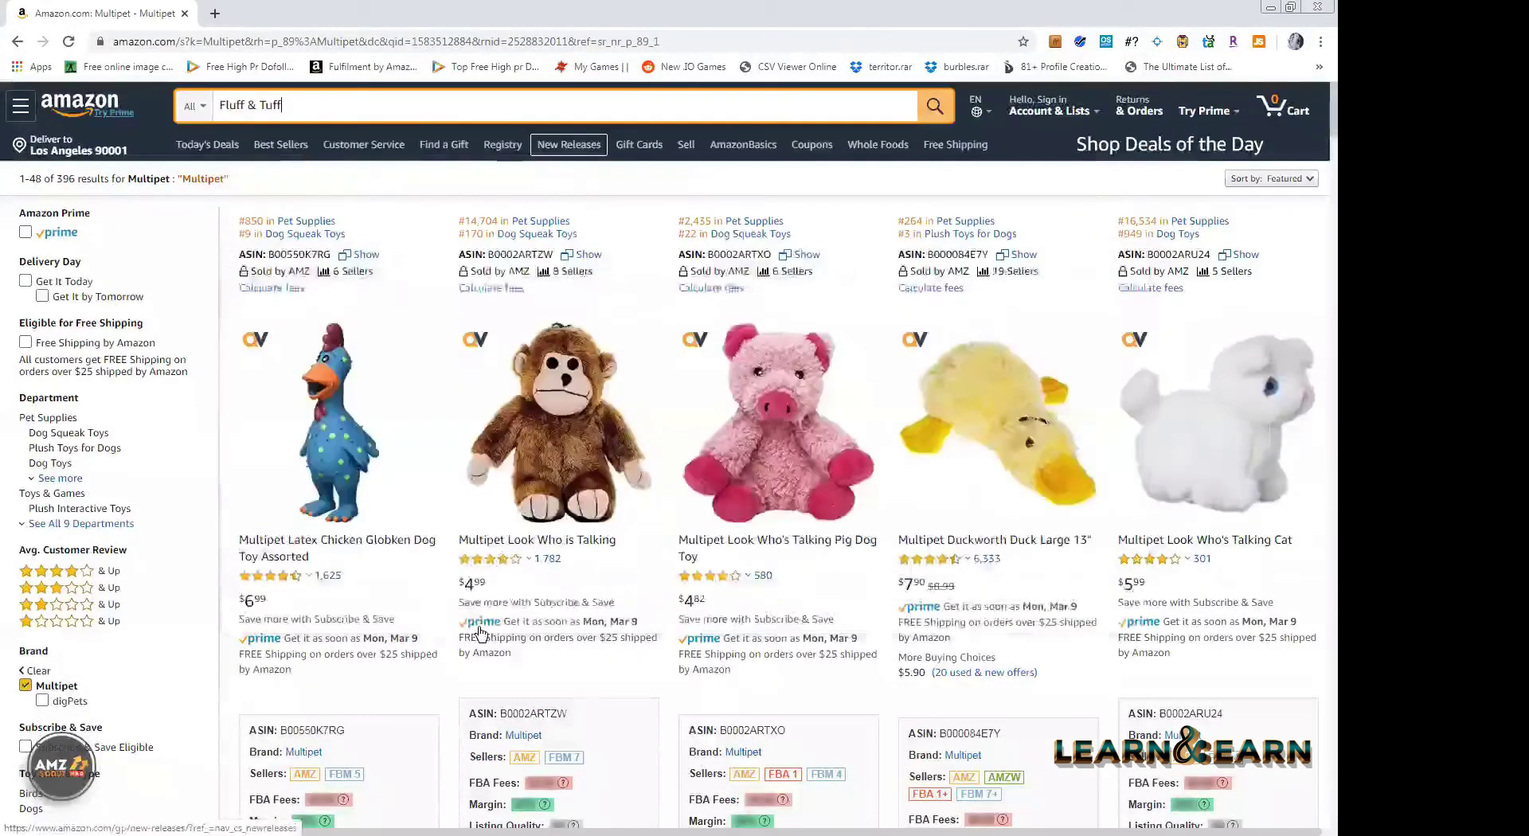
{"action": "key", "text": "Return"}
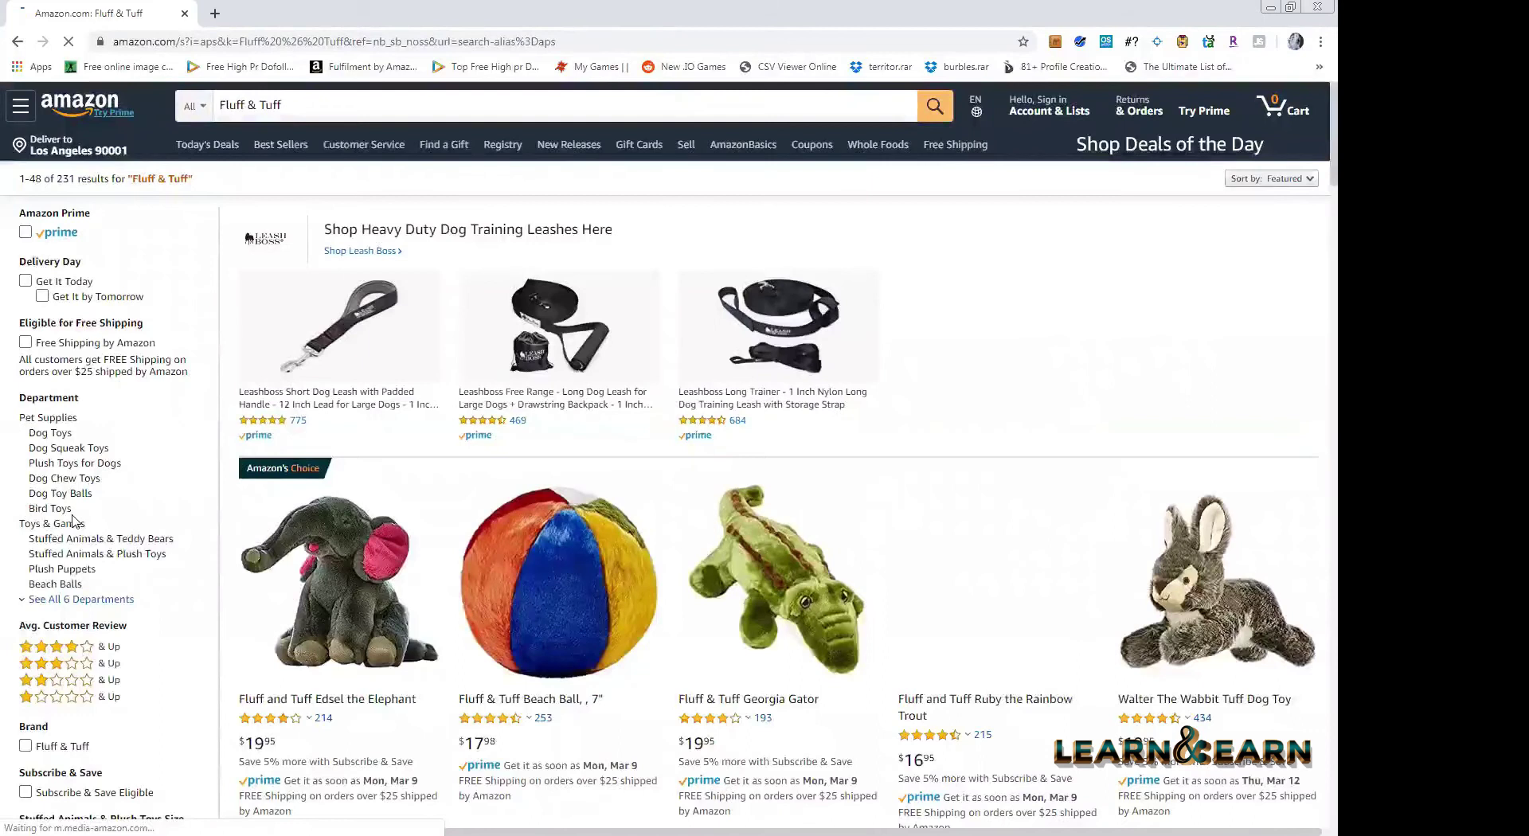
{"action": "scroll", "coordinate": [790, 514], "scroll_direction": "down", "scroll_amount": 3}
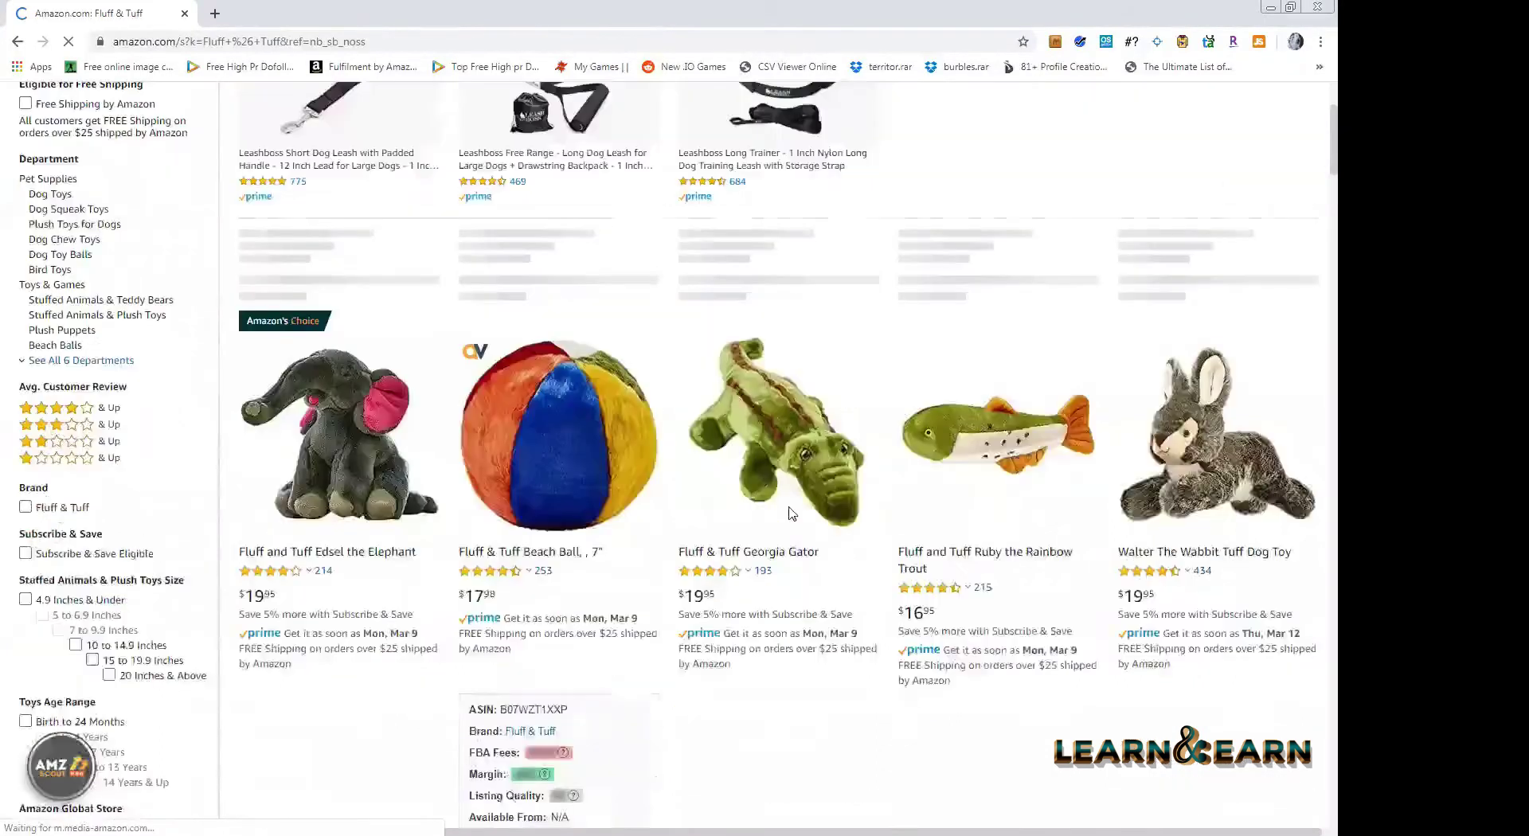
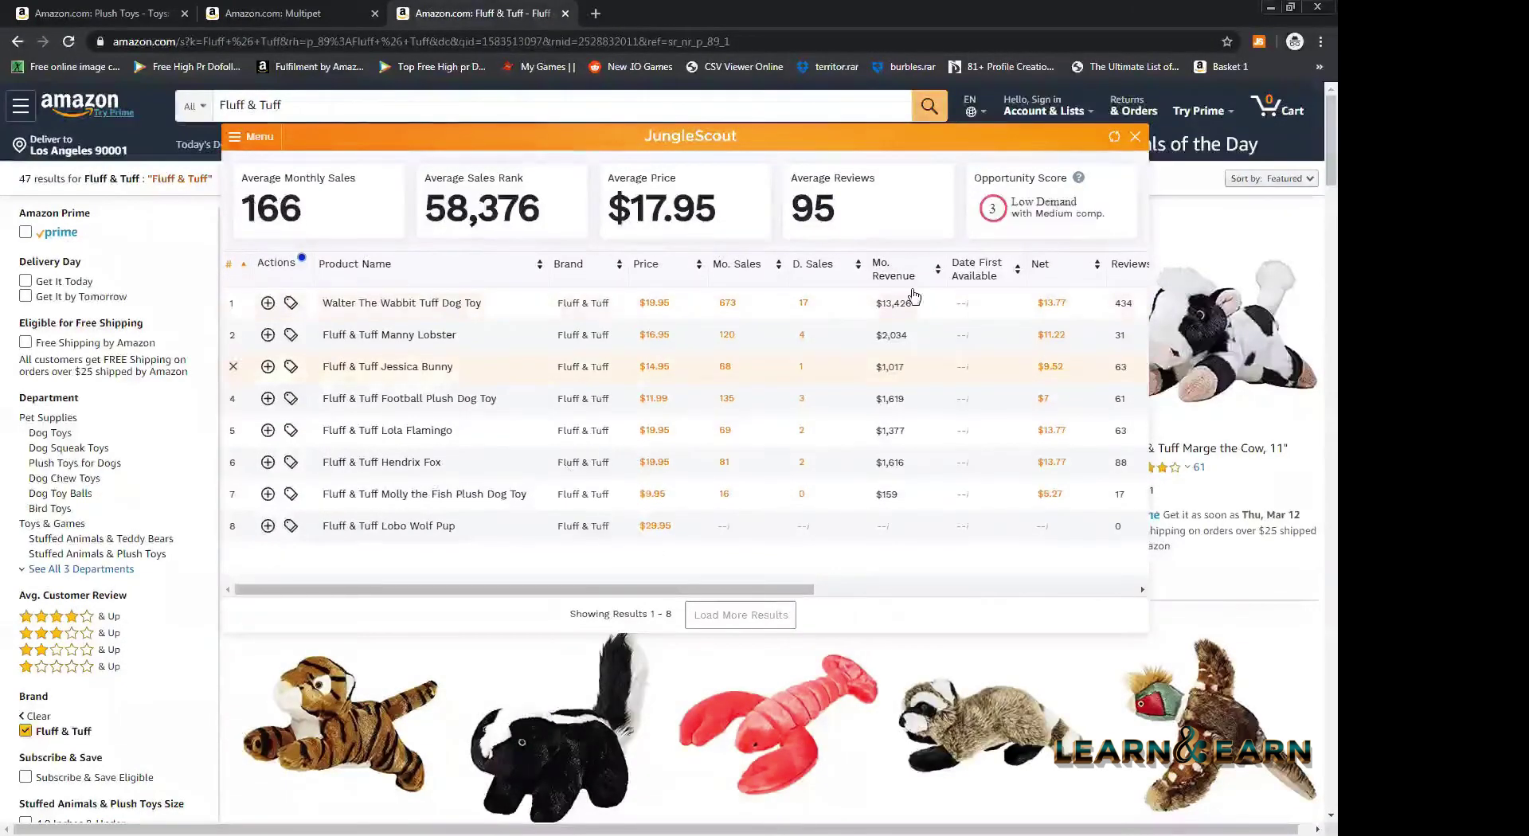
- Review the Jungle Scout data for the Fluff & Tuff brand results in the incognito window and reload it
{"action": "scroll", "coordinate": [568, 472], "scroll_direction": "down", "scroll_amount": 2}
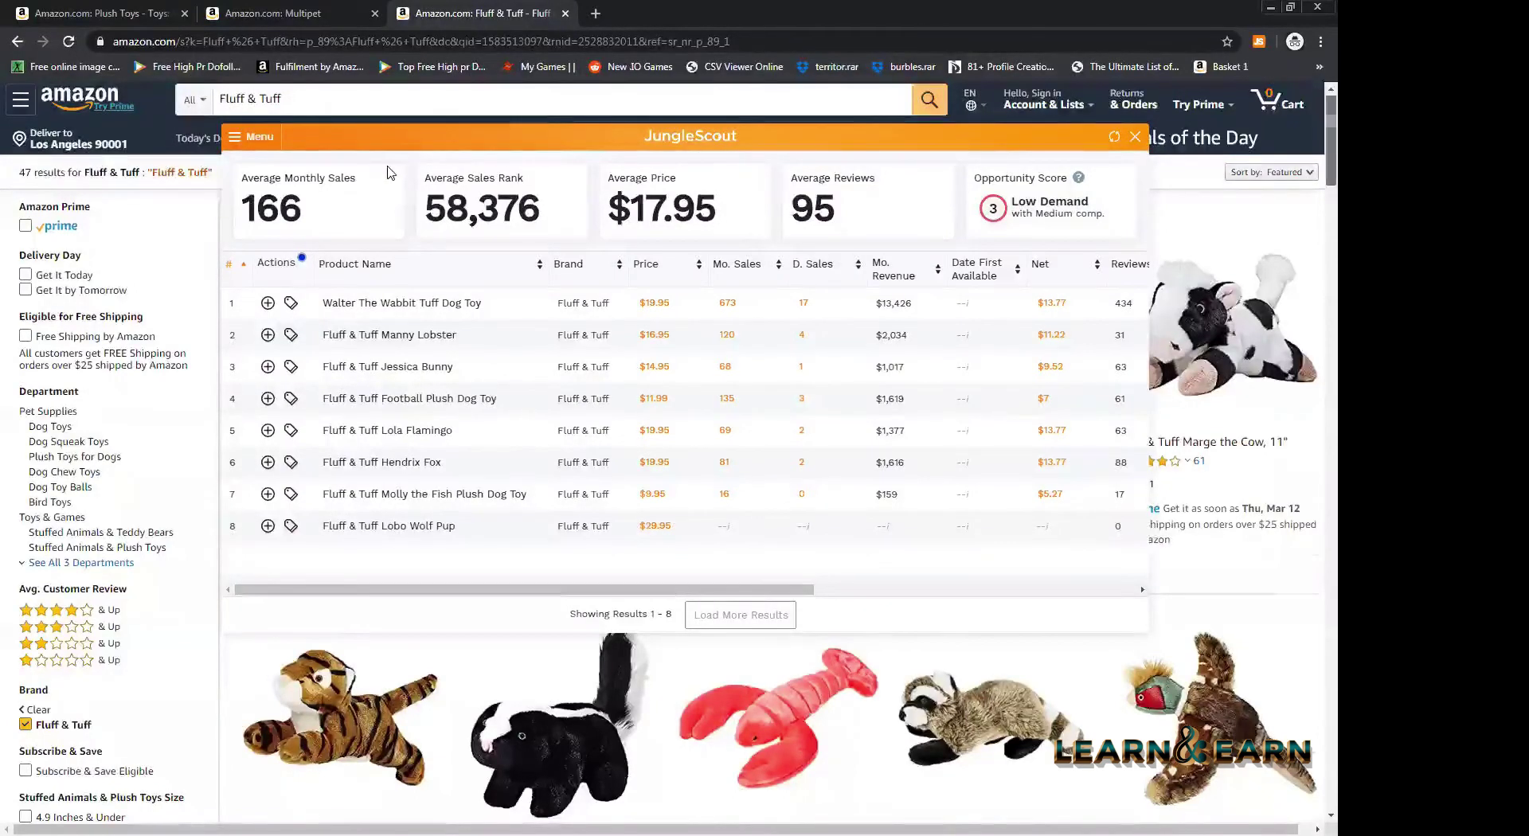
{"action": "scroll", "coordinate": [390, 174], "scroll_direction": "down", "scroll_amount": 1}
{"action": "key", "text": "F5"}
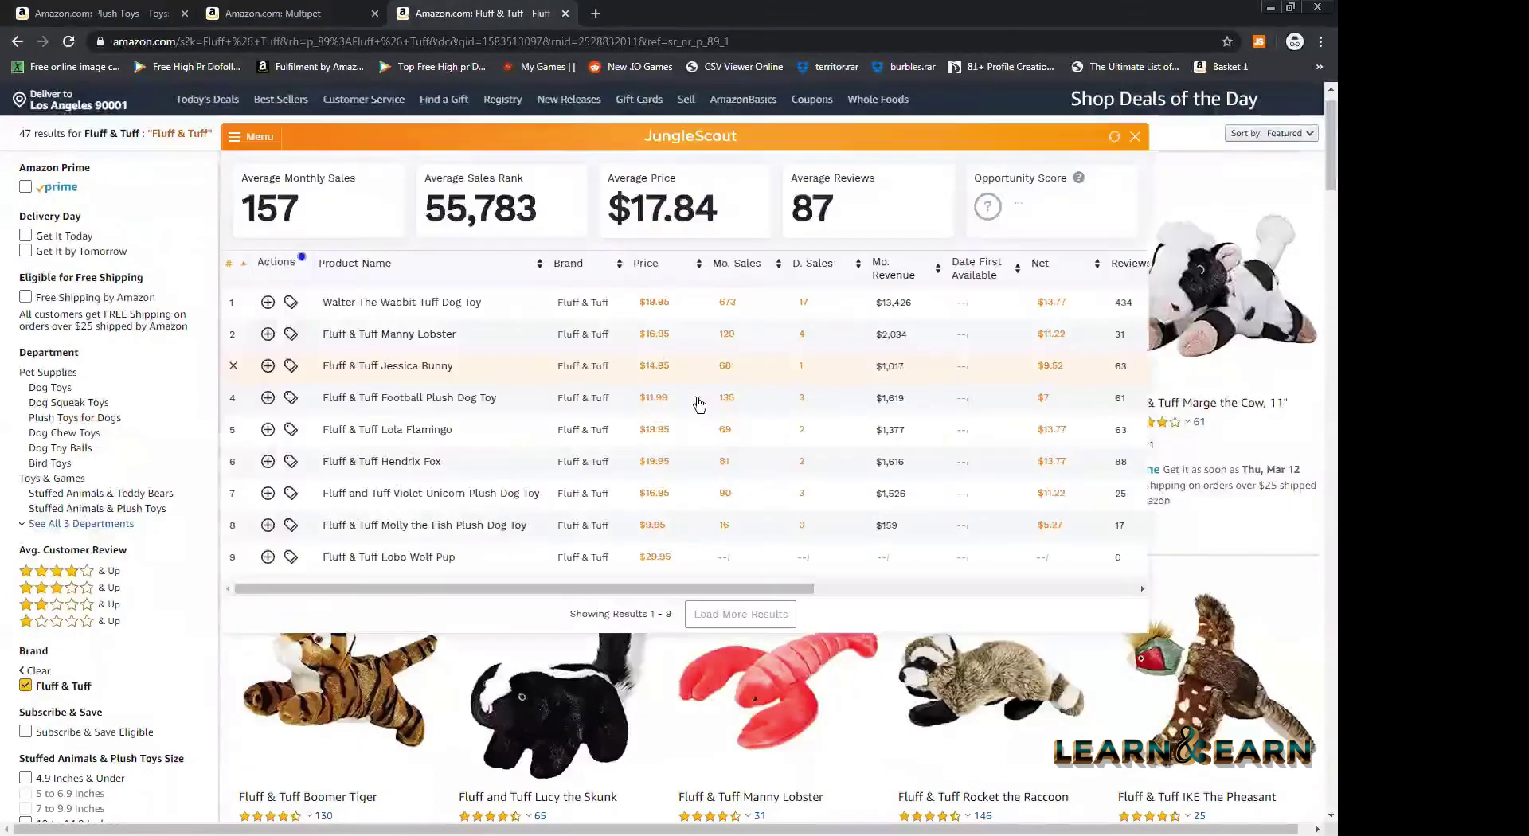
- Check the Plush Toys results, return to the Fluff & Tuff results and look through their Jungle Scout product list
{"action": "scroll", "coordinate": [486, 502], "scroll_direction": "up", "scroll_amount": 1}
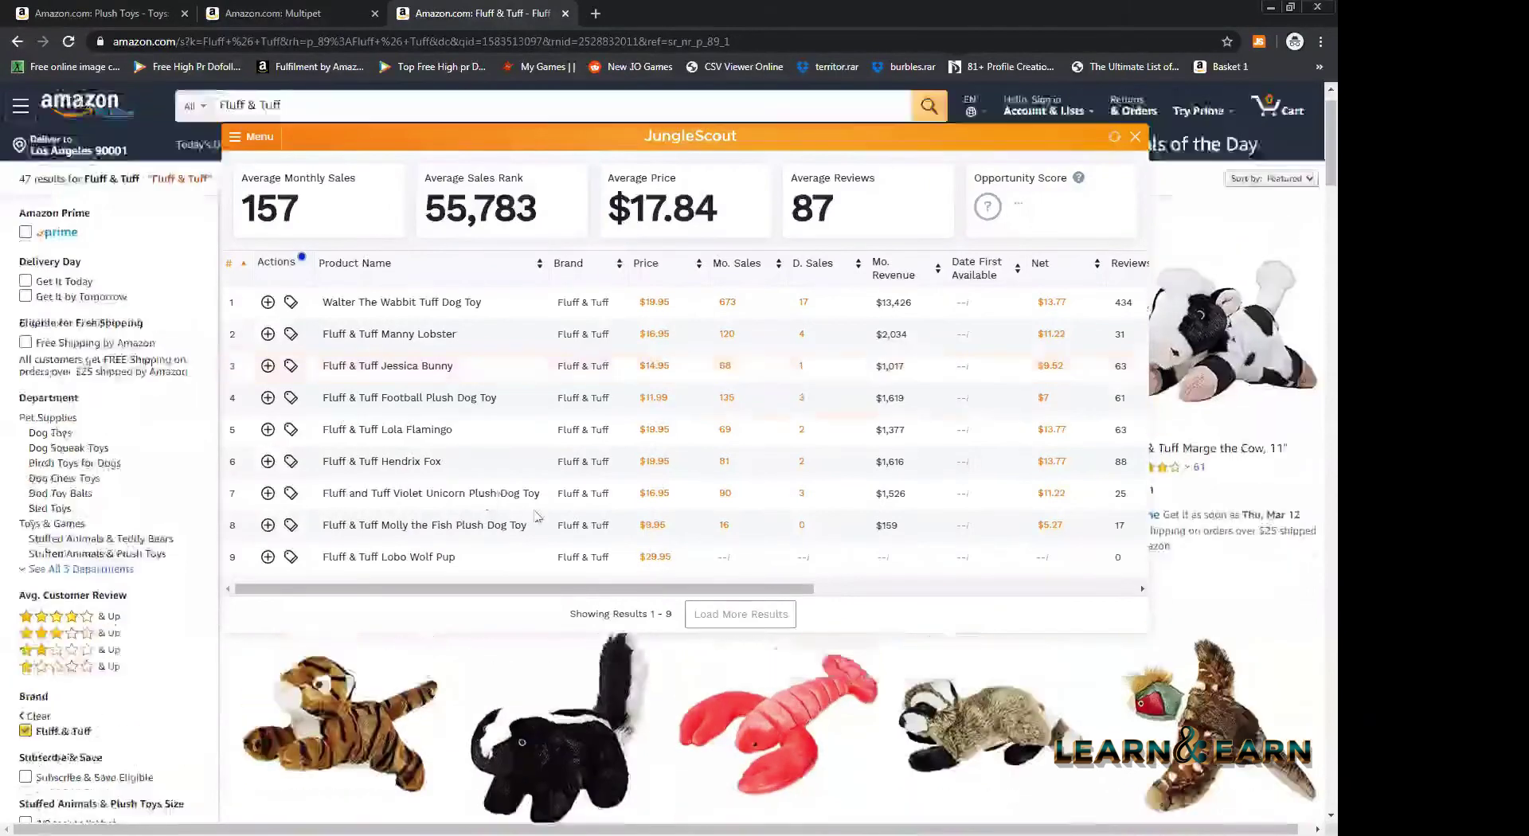
{"action": "left_click", "coordinate": [530, 518]}
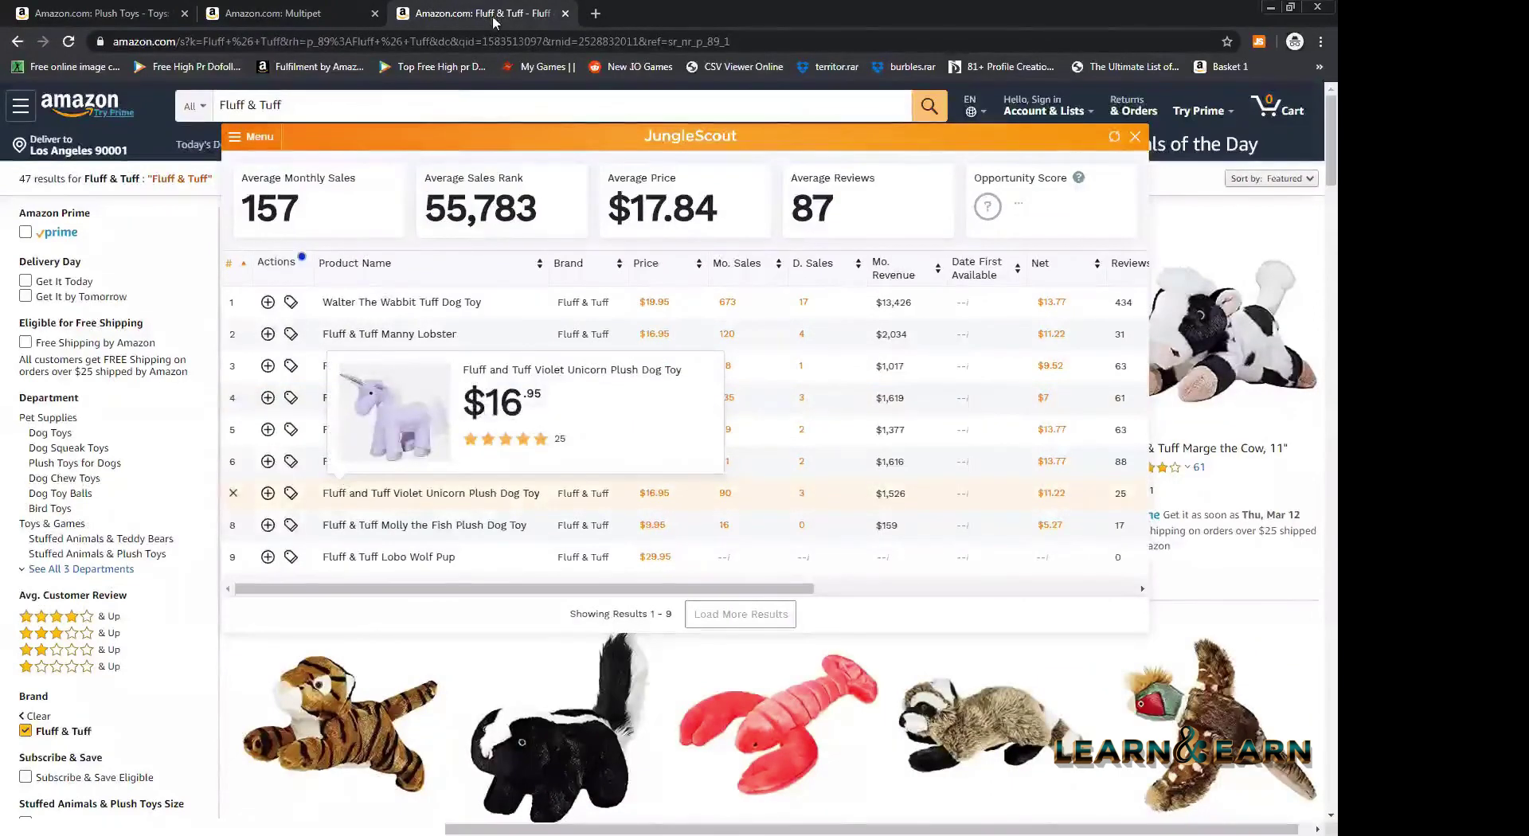
{"action": "key", "text": "ctrl+Tab"}
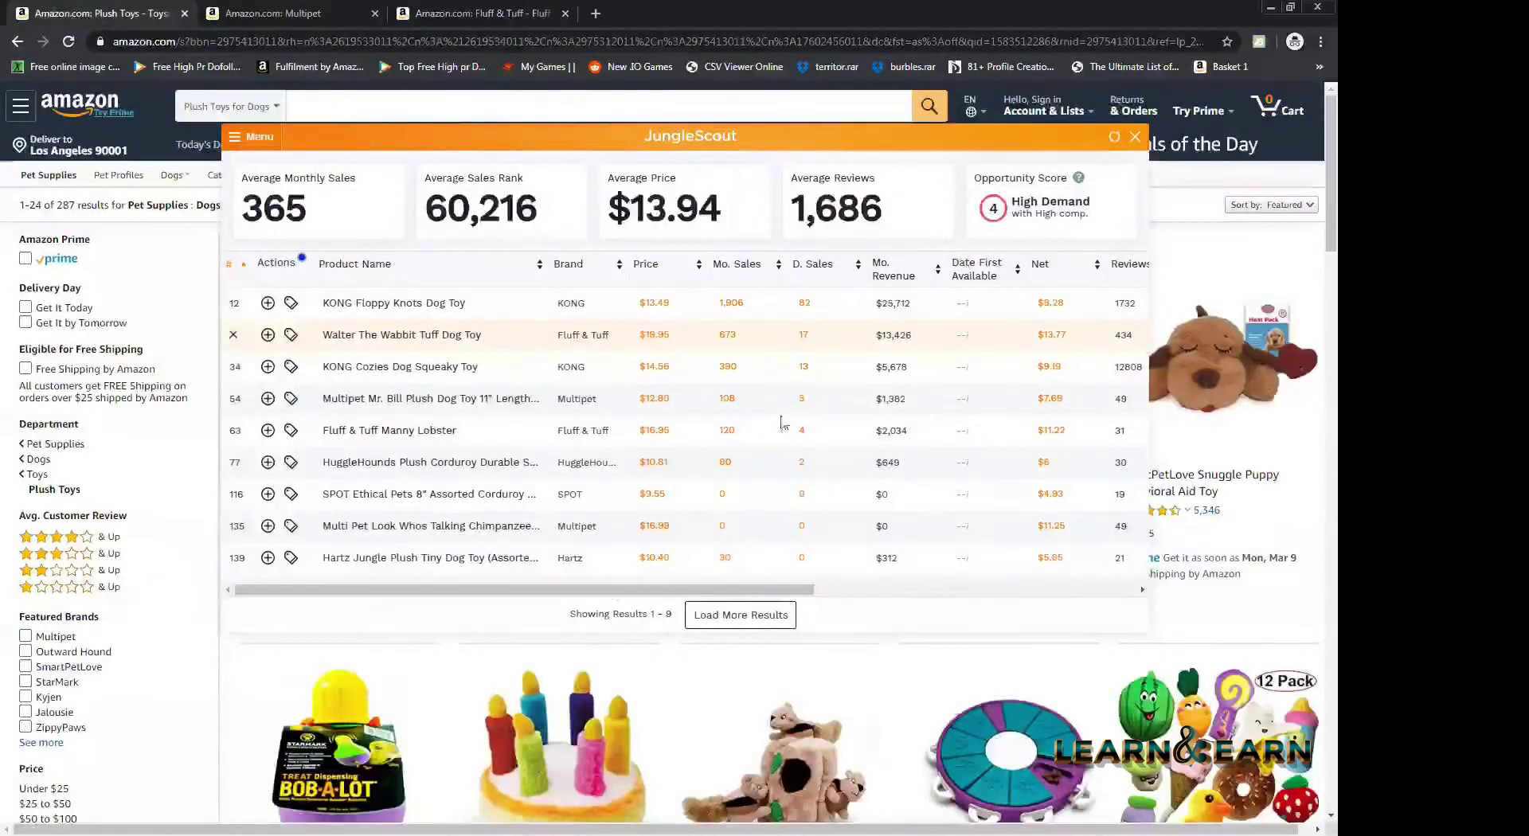
{"action": "key", "text": "ctrl+shift+Tab"}
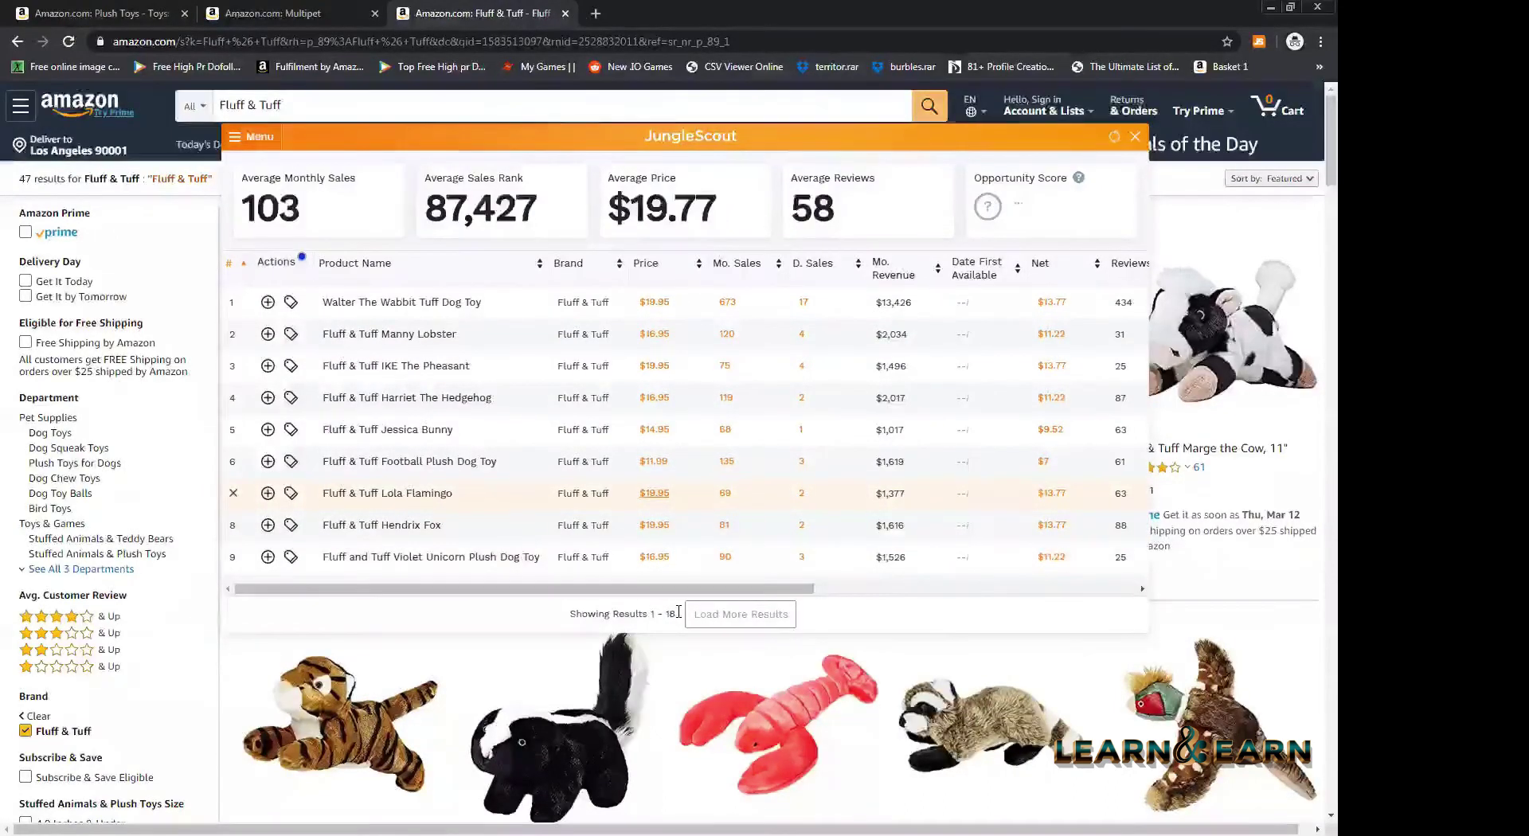
{"action": "scroll", "coordinate": [684, 492], "scroll_direction": "down", "scroll_amount": 3}
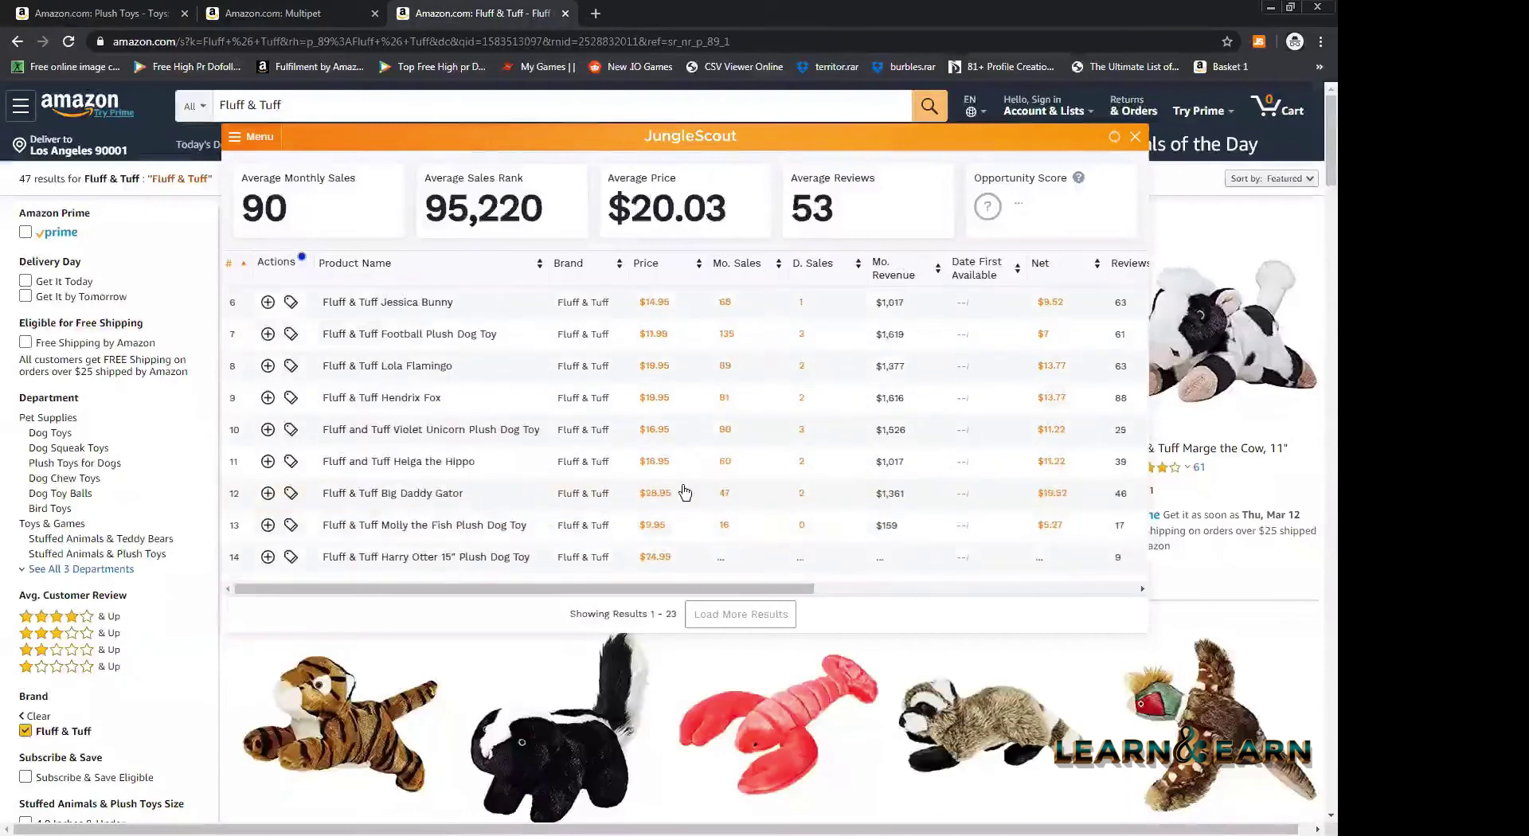
{"action": "scroll", "coordinate": [684, 489], "scroll_direction": "up", "scroll_amount": 3}
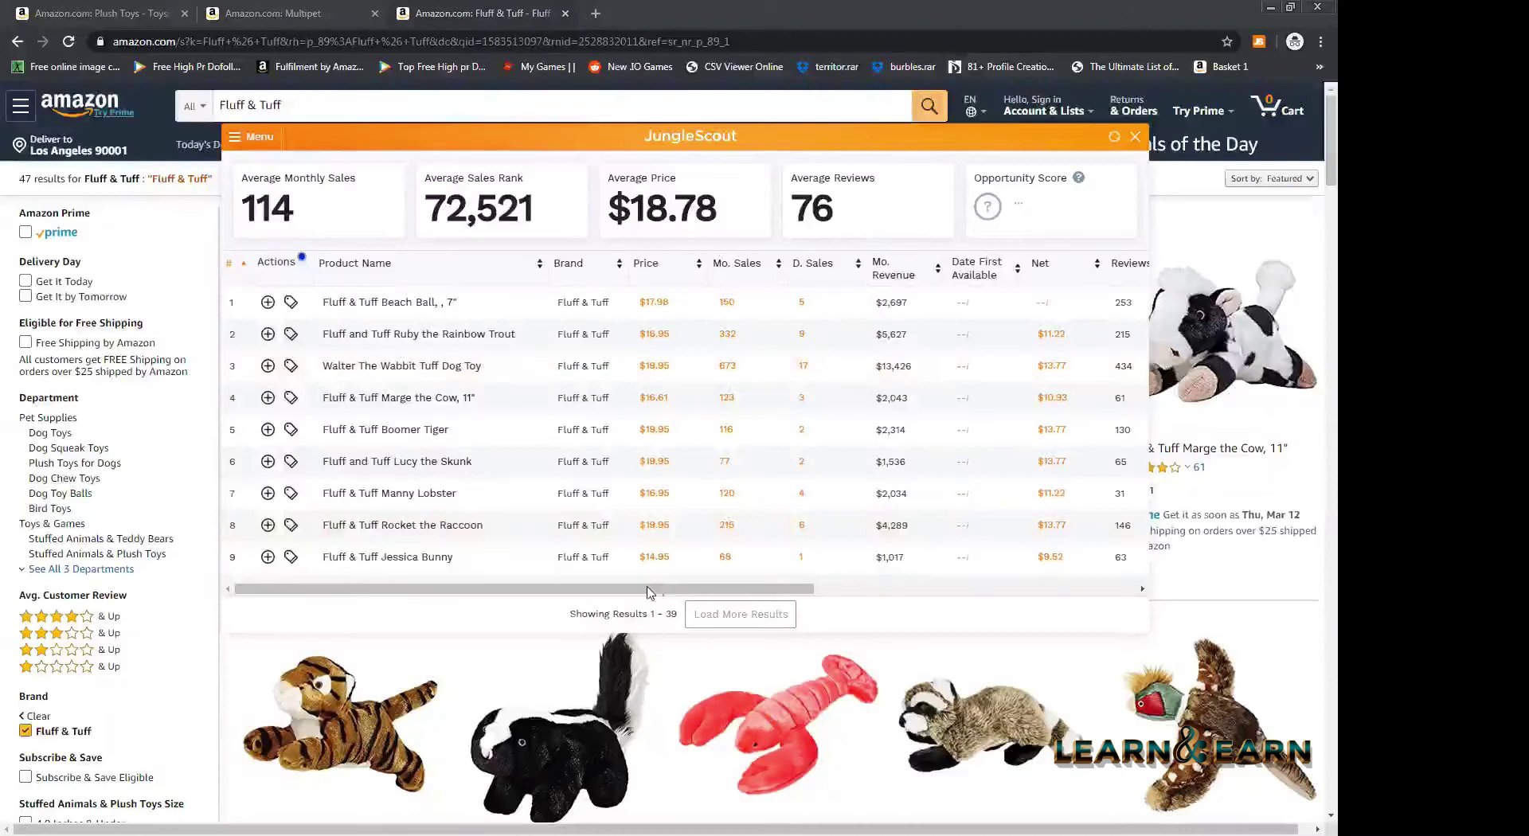
{"action": "scroll", "coordinate": [661, 593], "scroll_direction": "right", "scroll_amount": 1}
{"action": "scroll", "coordinate": [626, 611], "scroll_direction": "left", "scroll_amount": 1}
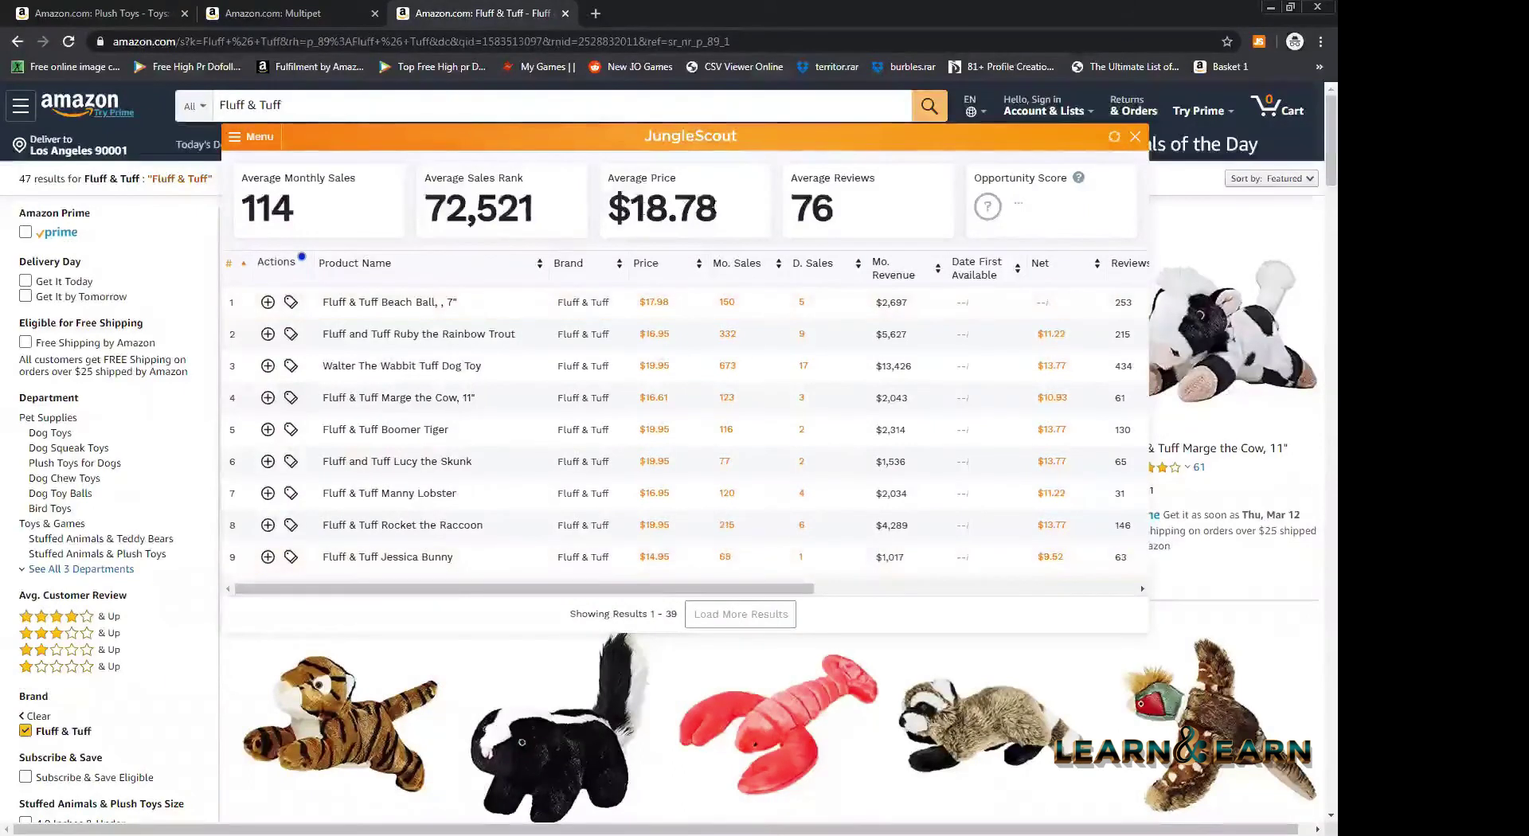
- Examine the average price, individual prices and monthly sales of the Fluff & Tuff products in Jungle Scout
{"action": "left_click_drag", "start_coordinate": [721, 223], "coordinate": [665, 211]}
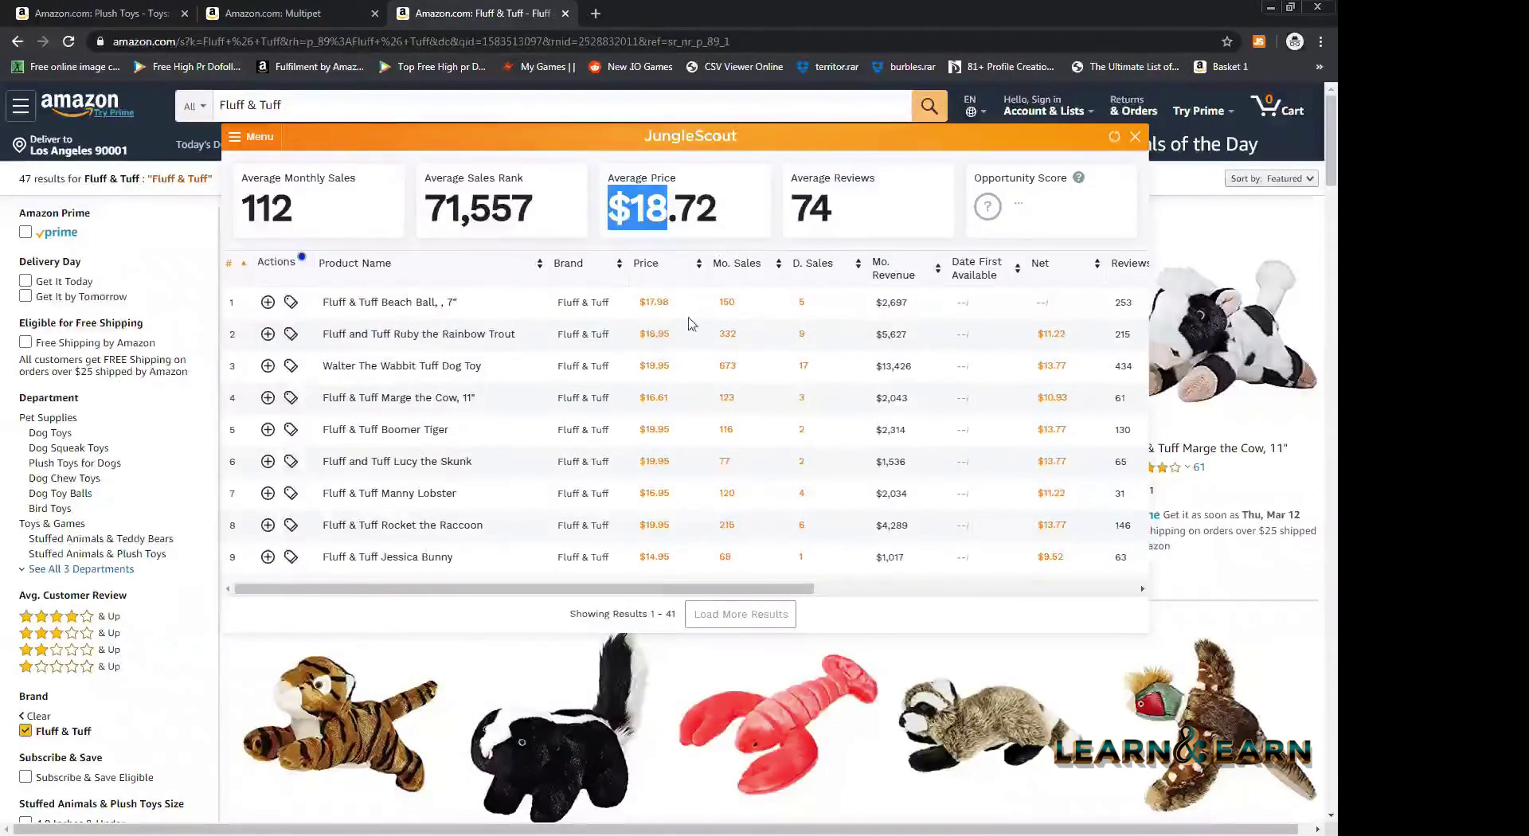
{"action": "left_click", "coordinate": [663, 309]}
{"action": "left_click", "coordinate": [654, 303]}
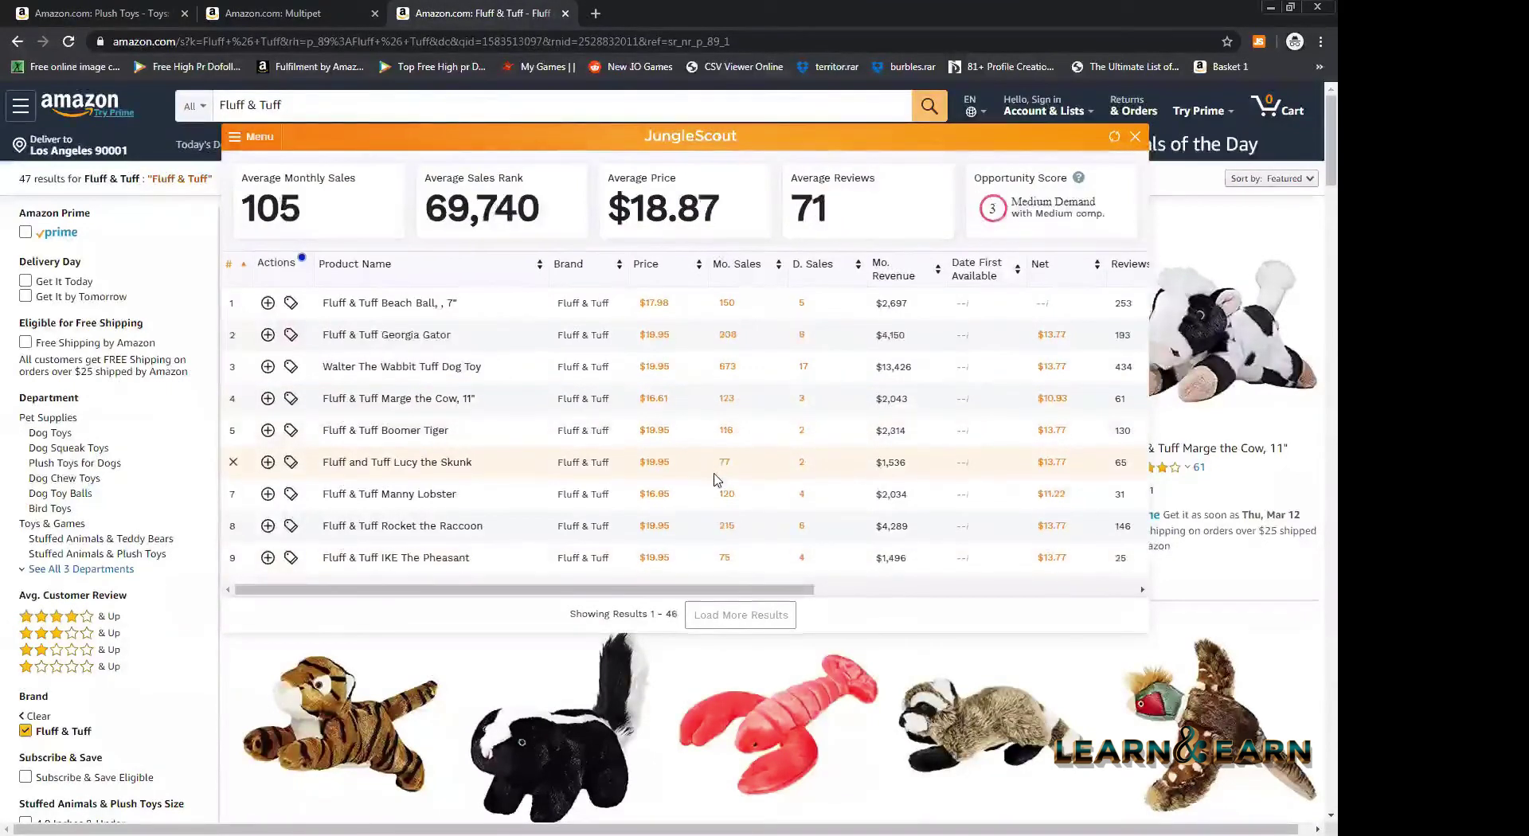
{"action": "scroll", "coordinate": [720, 475], "scroll_direction": "down", "scroll_amount": 2}
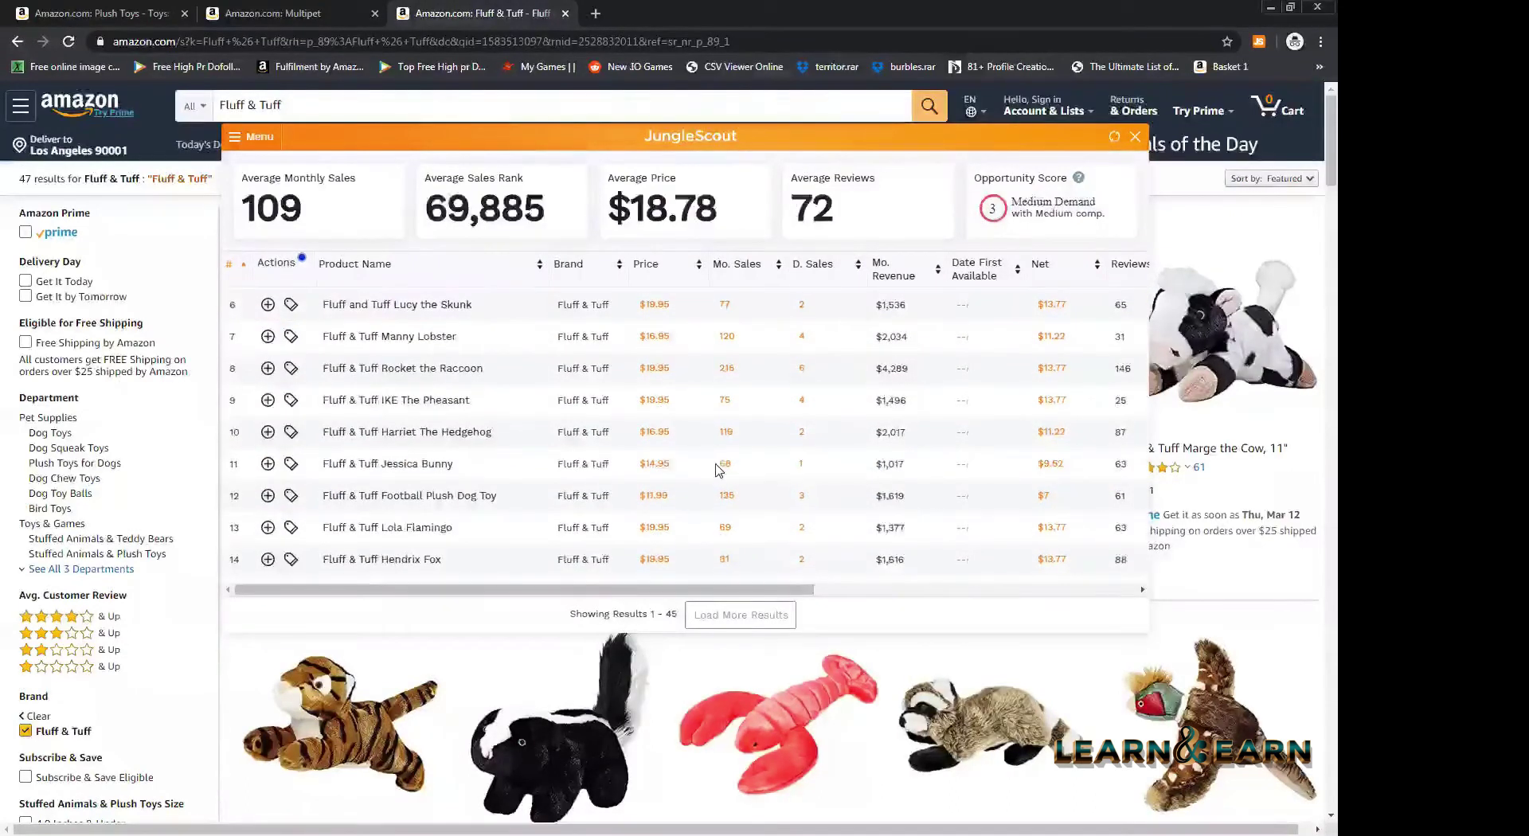
{"action": "scroll", "coordinate": [719, 470], "scroll_direction": "up", "scroll_amount": 1}
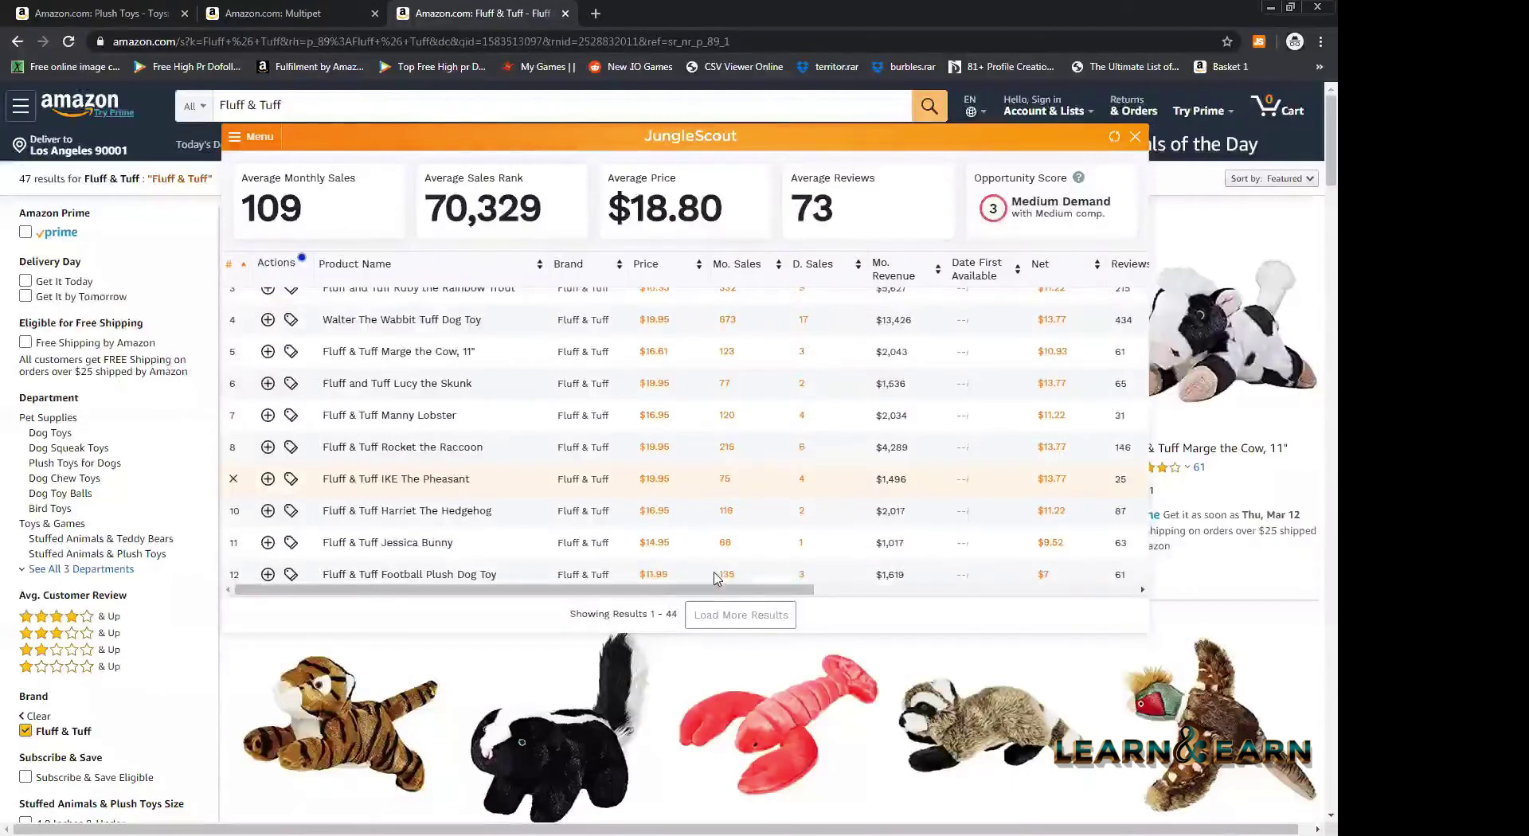
{"action": "scroll", "coordinate": [783, 593], "scroll_direction": "up", "scroll_amount": 1}
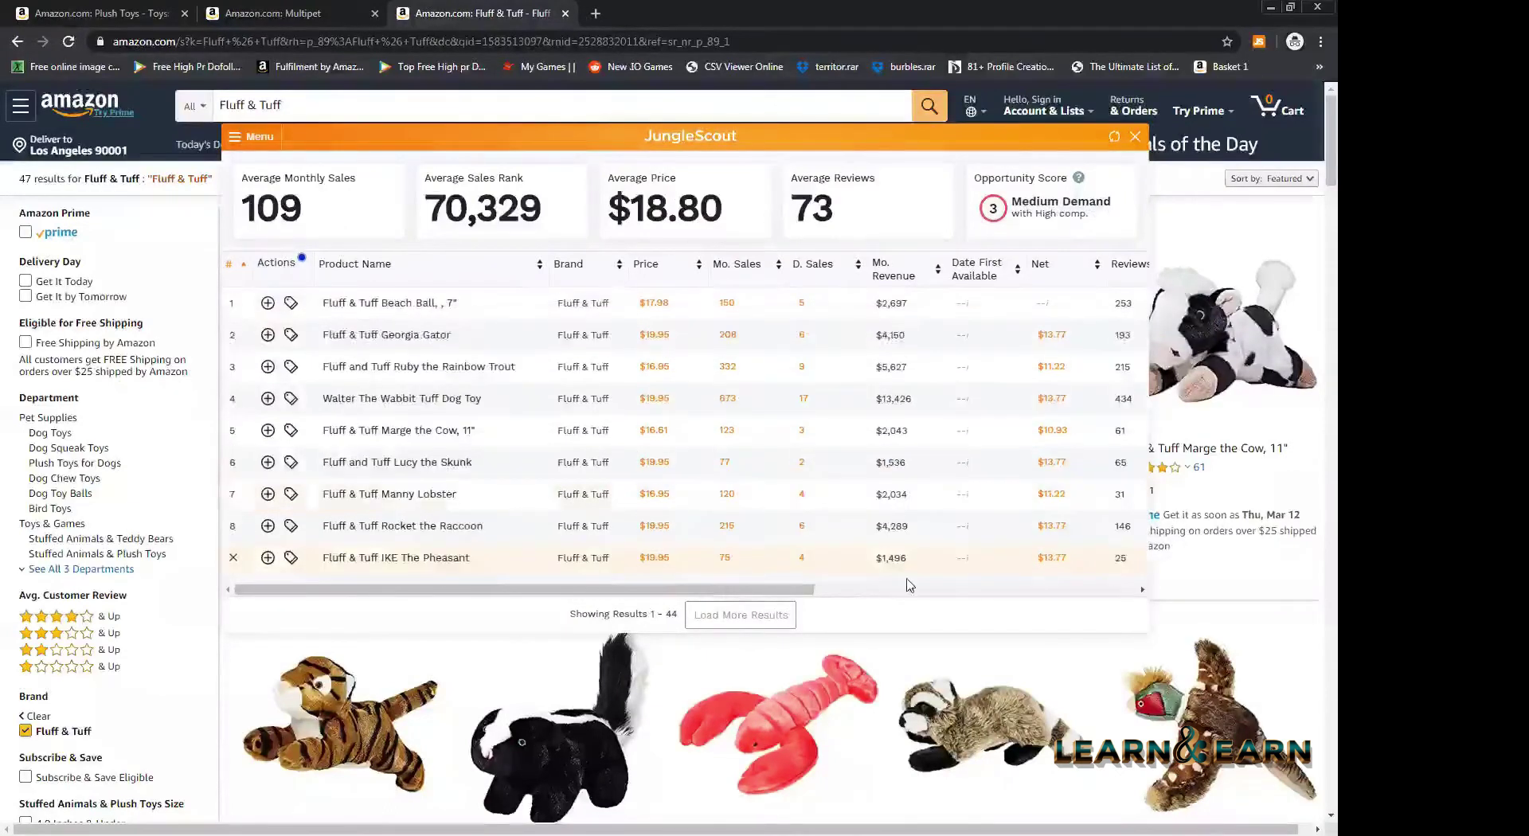
- Compare the seller type, number of sellers, rank and fees across the Fluff & Tuff products in the Jungle Scout list
{"action": "left_click_drag", "start_coordinate": [804, 589], "coordinate": [1052, 589]}
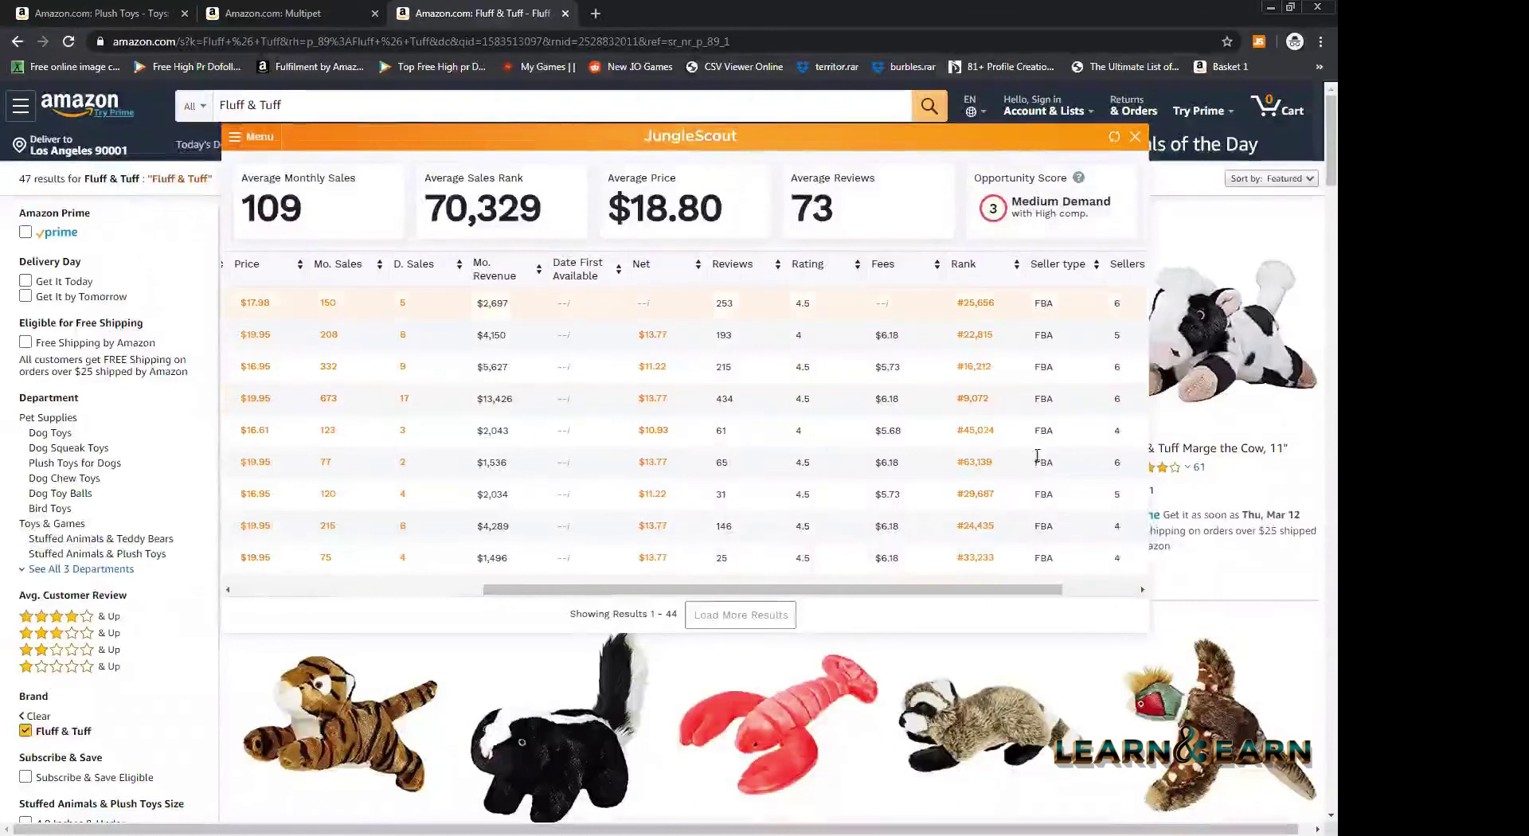
{"action": "scroll", "coordinate": [1047, 334], "scroll_direction": "down", "scroll_amount": 1}
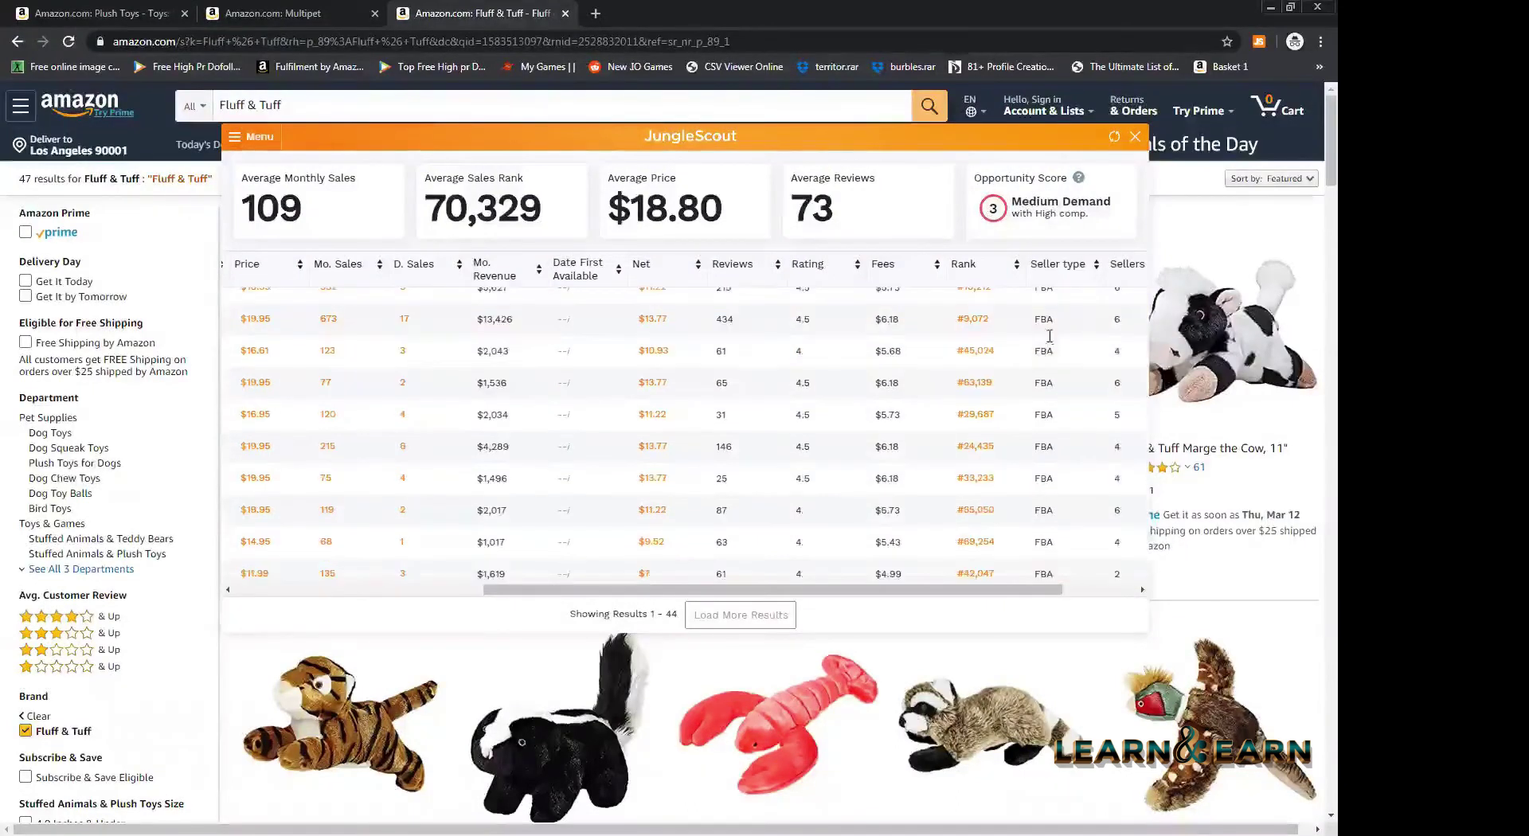
{"action": "scroll", "coordinate": [1020, 592], "scroll_direction": "up", "scroll_amount": 1}
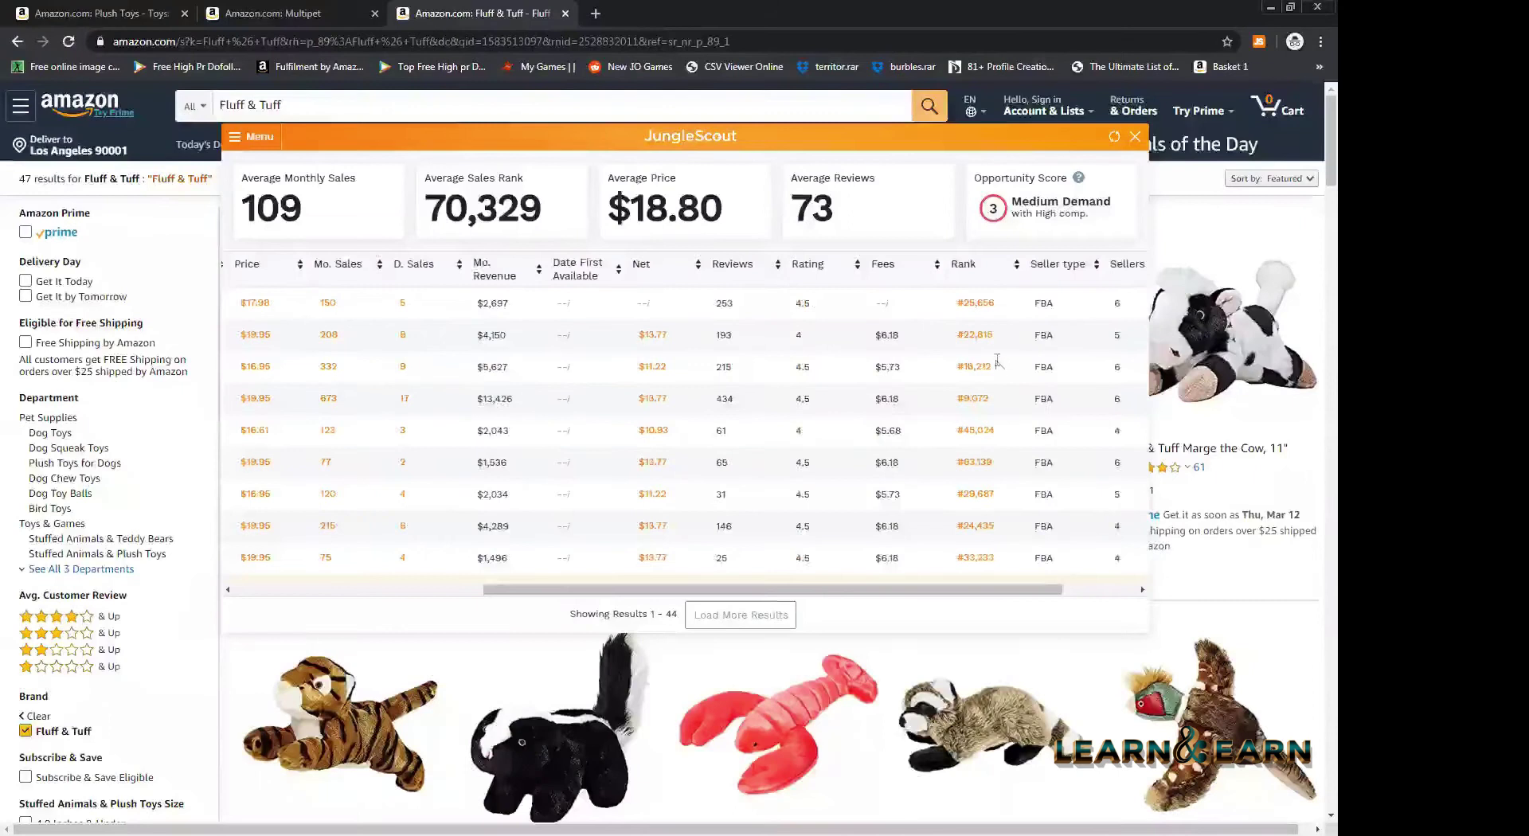
{"action": "scroll", "coordinate": [1002, 367], "scroll_direction": "right", "scroll_amount": 1}
{"action": "scroll", "coordinate": [1002, 367], "scroll_direction": "down", "scroll_amount": 2}
{"action": "scroll", "coordinate": [1002, 371], "scroll_direction": "down", "scroll_amount": 2}
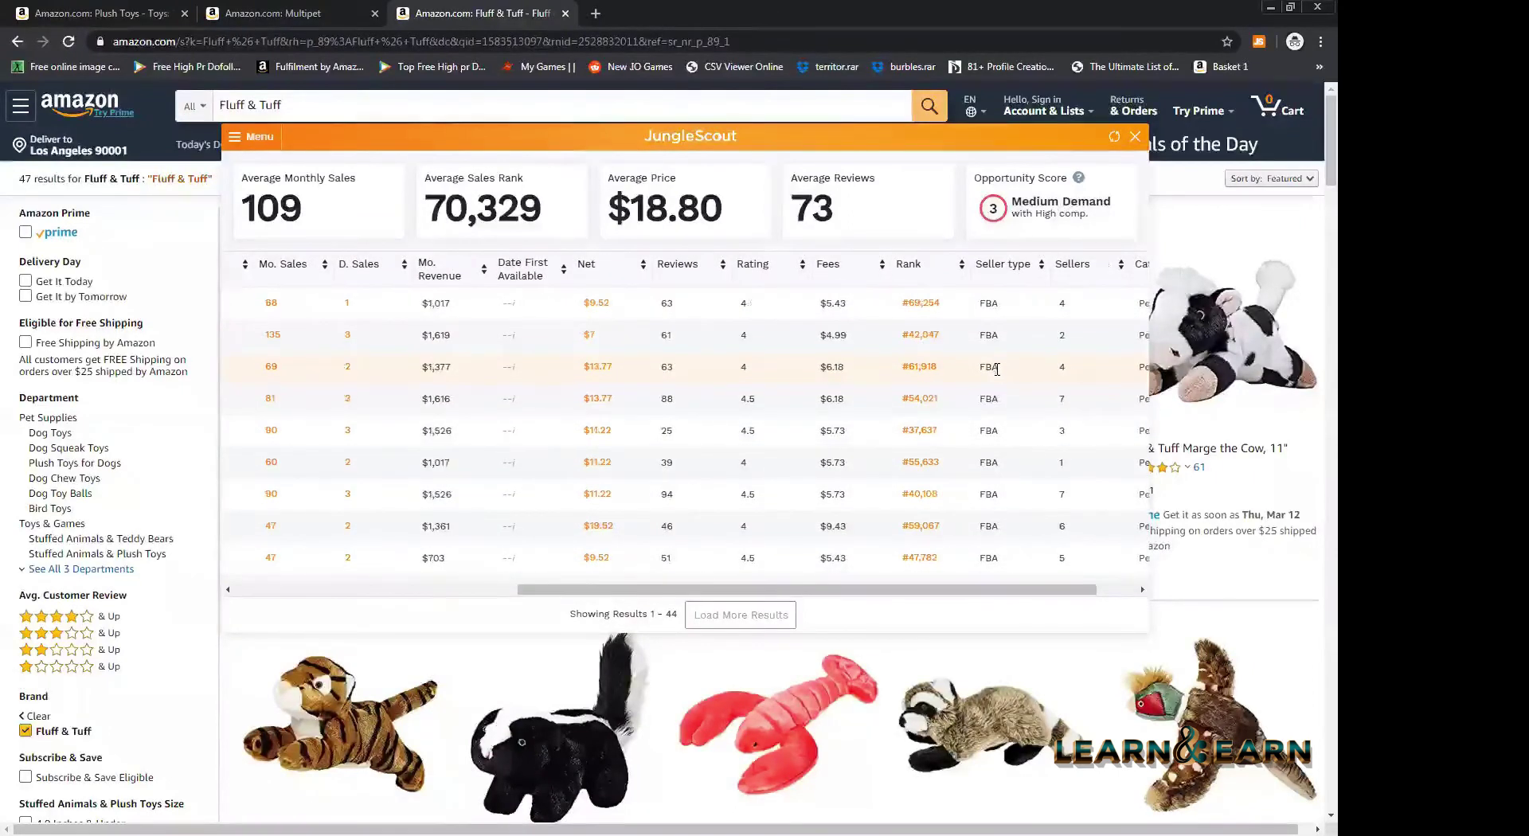
{"action": "scroll", "coordinate": [995, 371], "scroll_direction": "up", "scroll_amount": 2}
{"action": "scroll", "coordinate": [993, 371], "scroll_direction": "up", "scroll_amount": 2}
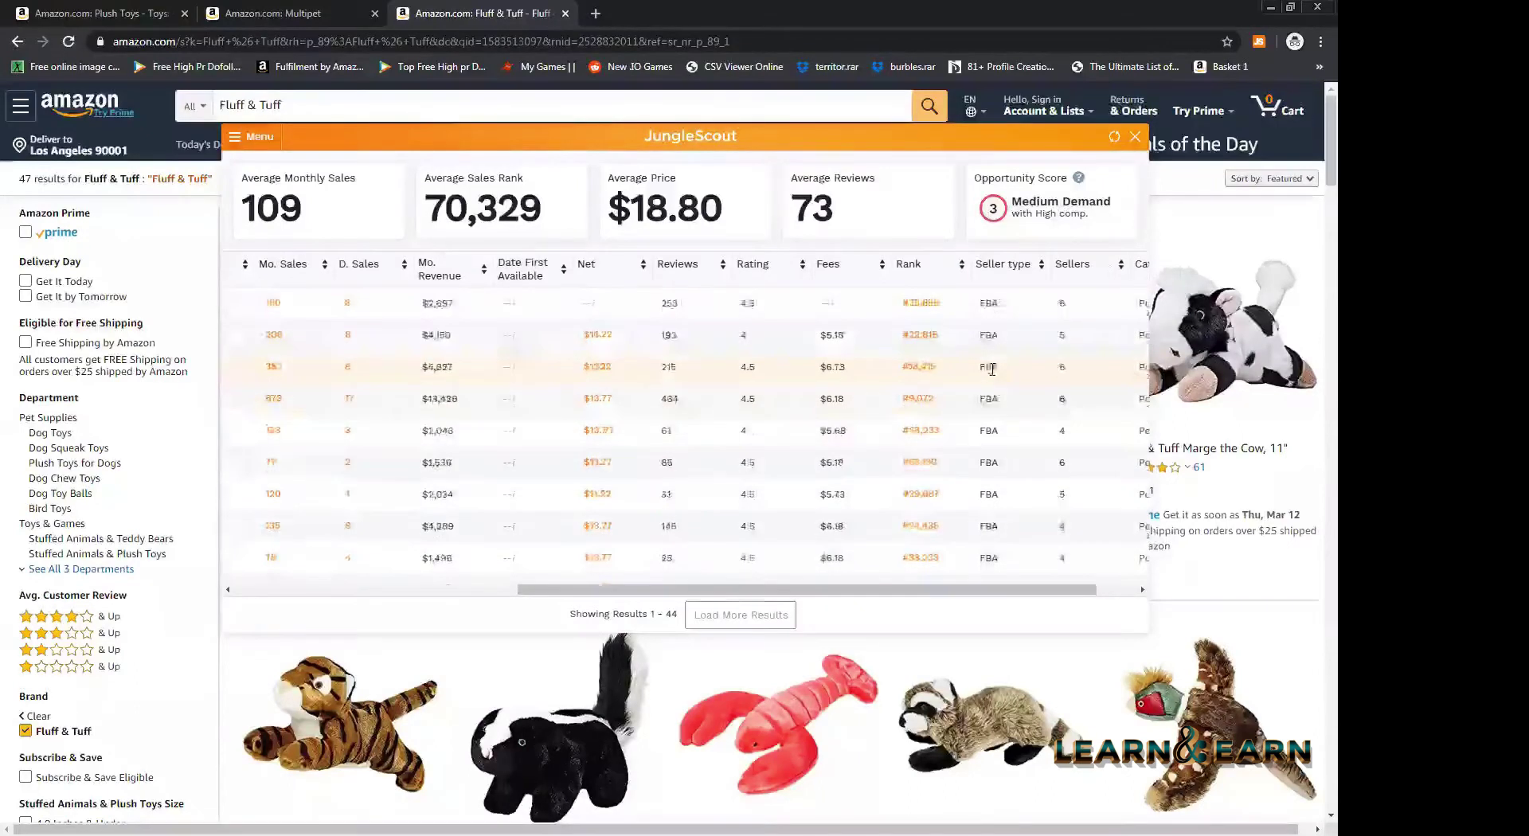
{"action": "double_click", "coordinate": [1061, 302]}
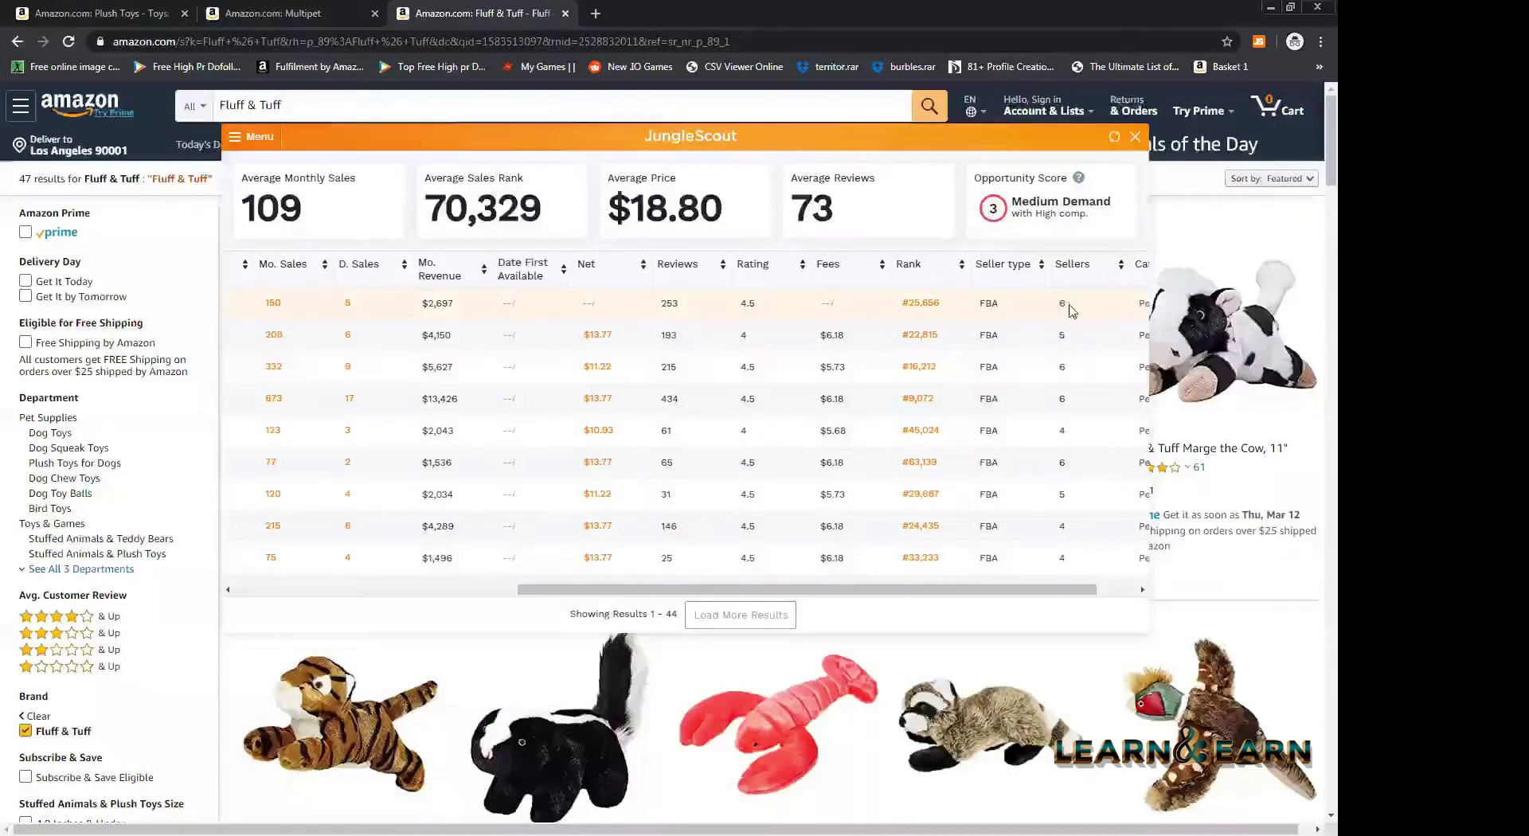
{"action": "double_click", "coordinate": [1061, 366]}
{"action": "scroll", "coordinate": [1060, 443], "scroll_direction": "down", "scroll_amount": 3}
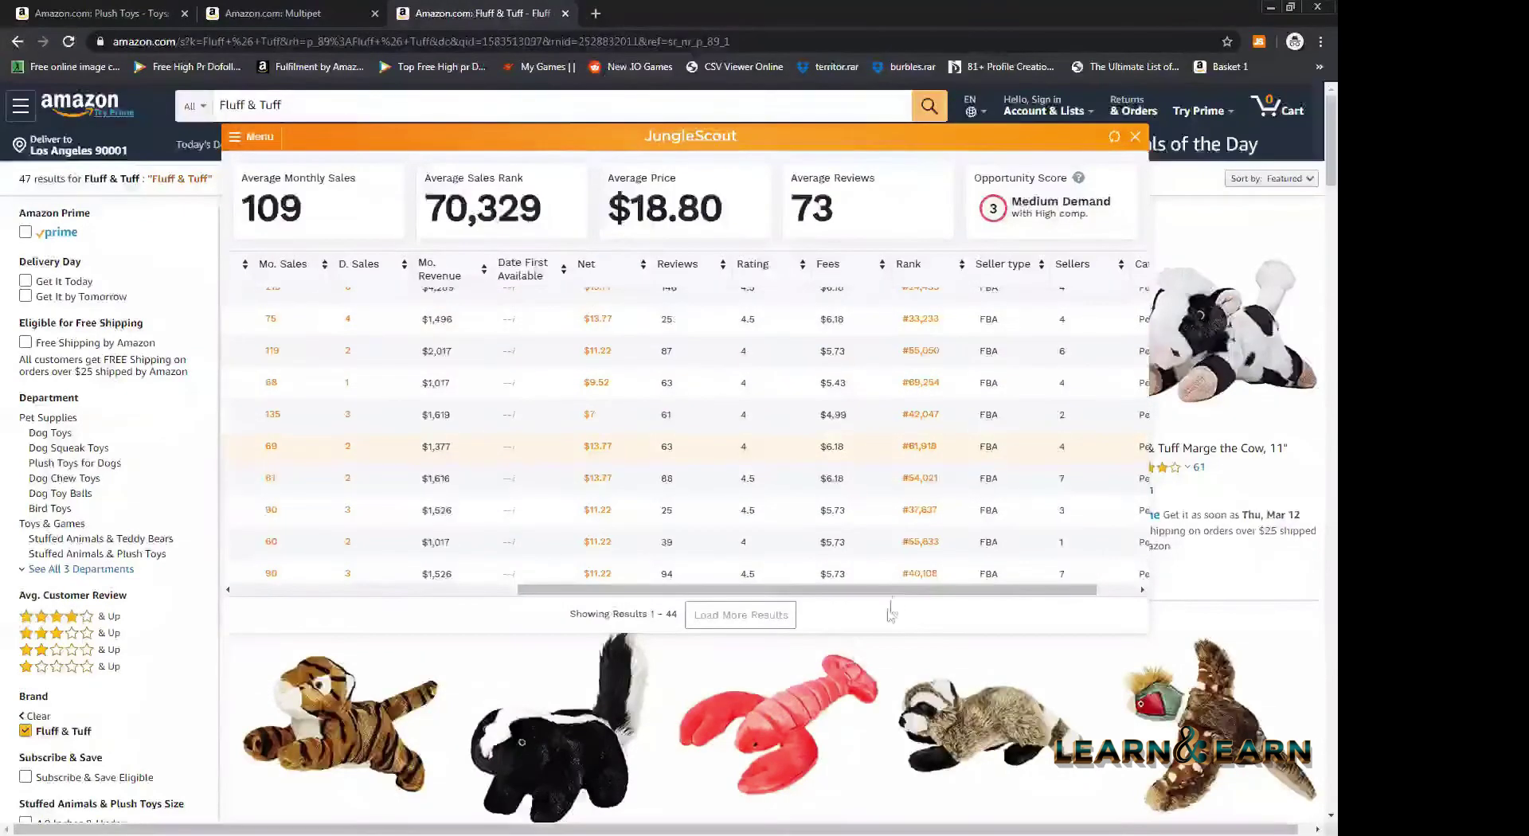
- Open the Amazon product page of the Fluff & Tuff Beach Ball, 7" from the Jungle Scout list and view its offers
{"action": "scroll", "coordinate": [539, 455], "scroll_direction": "left", "scroll_amount": 5}
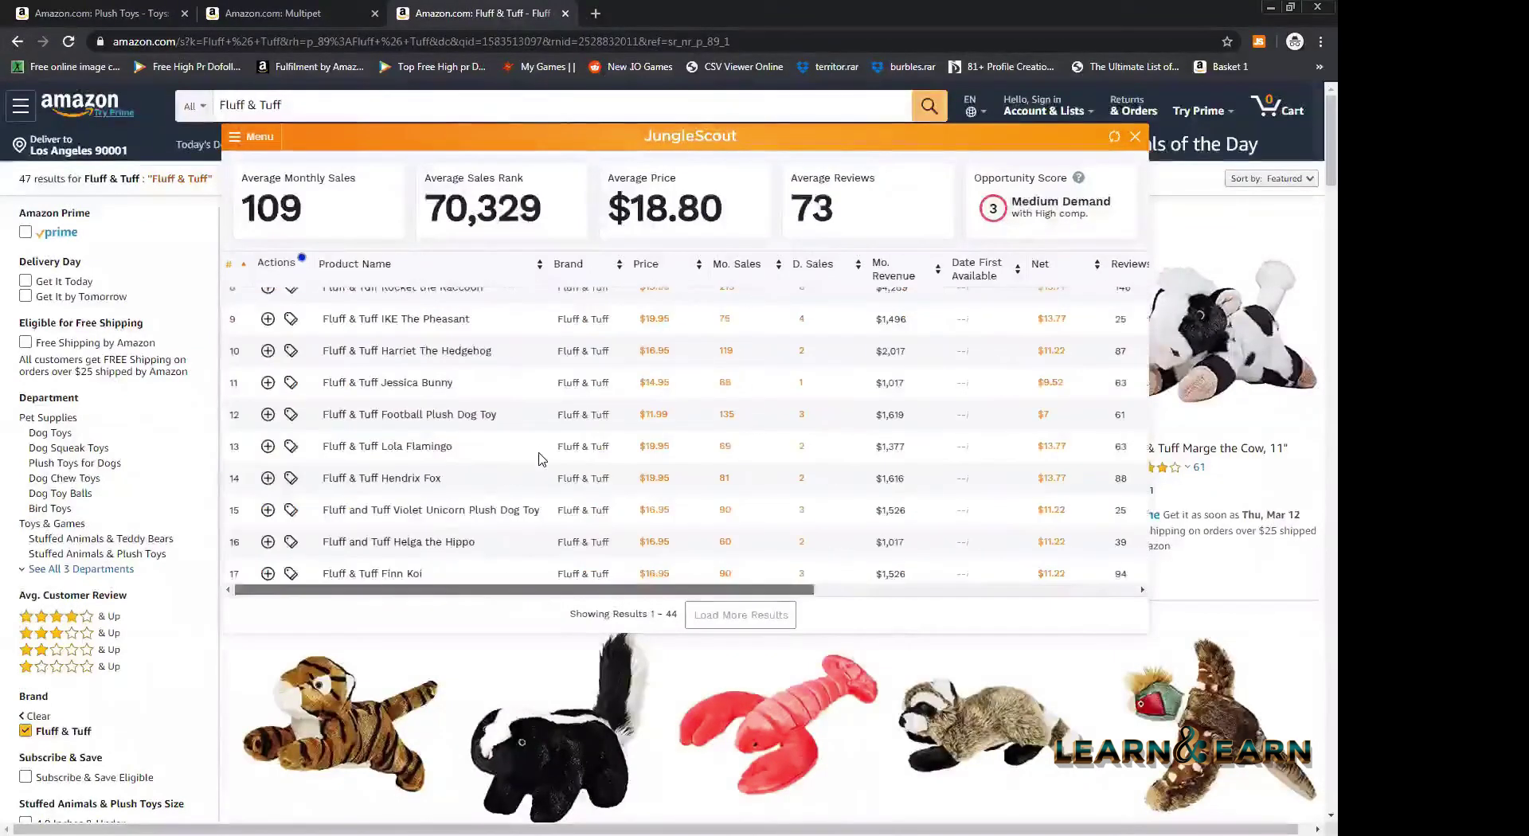
{"action": "scroll", "coordinate": [539, 454], "scroll_direction": "up", "scroll_amount": 4}
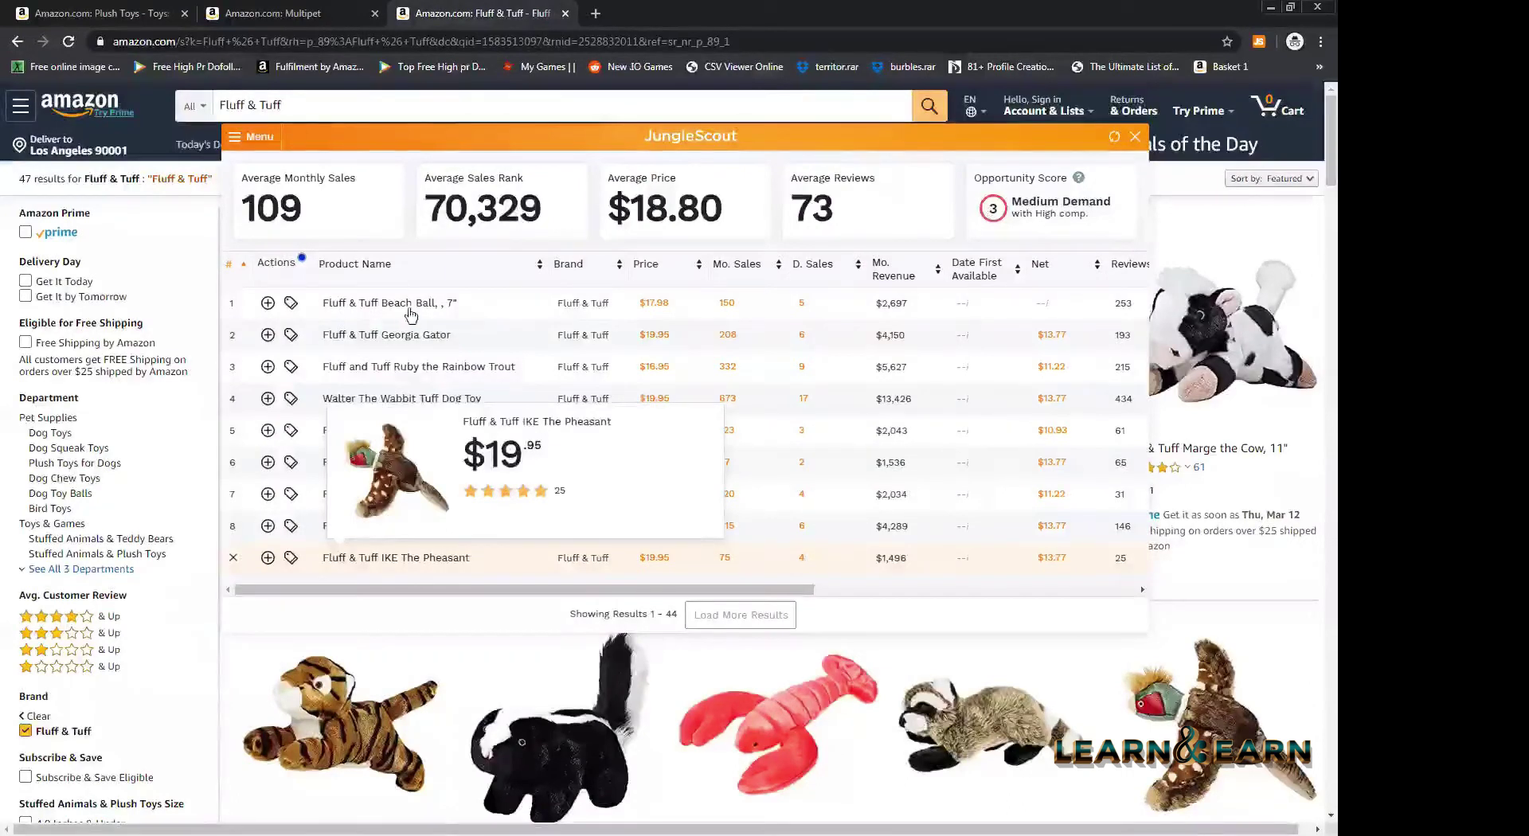
{"action": "mouse_move", "coordinate": [406, 309]}
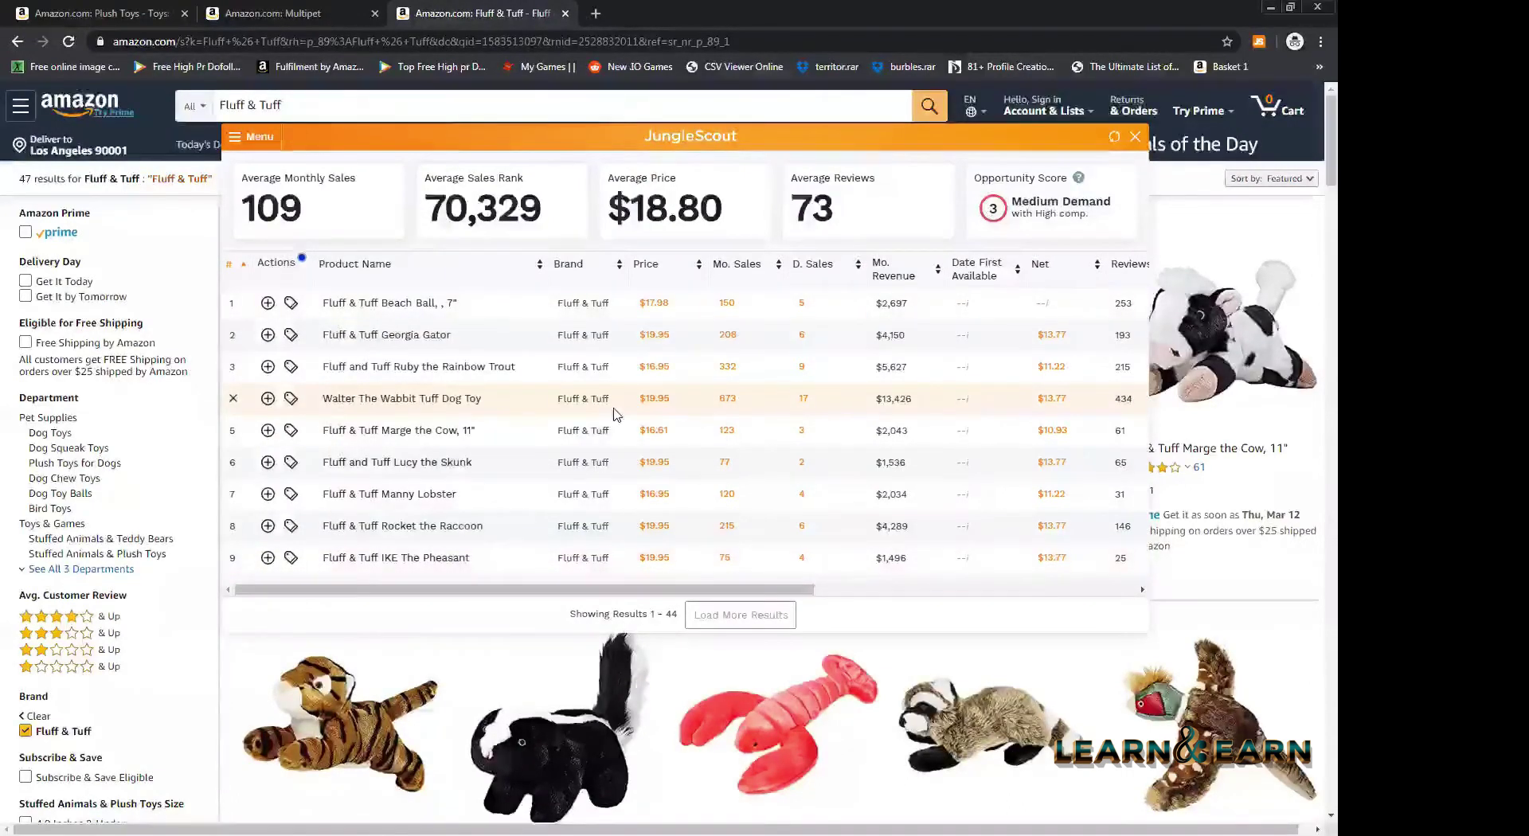
{"action": "left_click", "coordinate": [413, 303]}
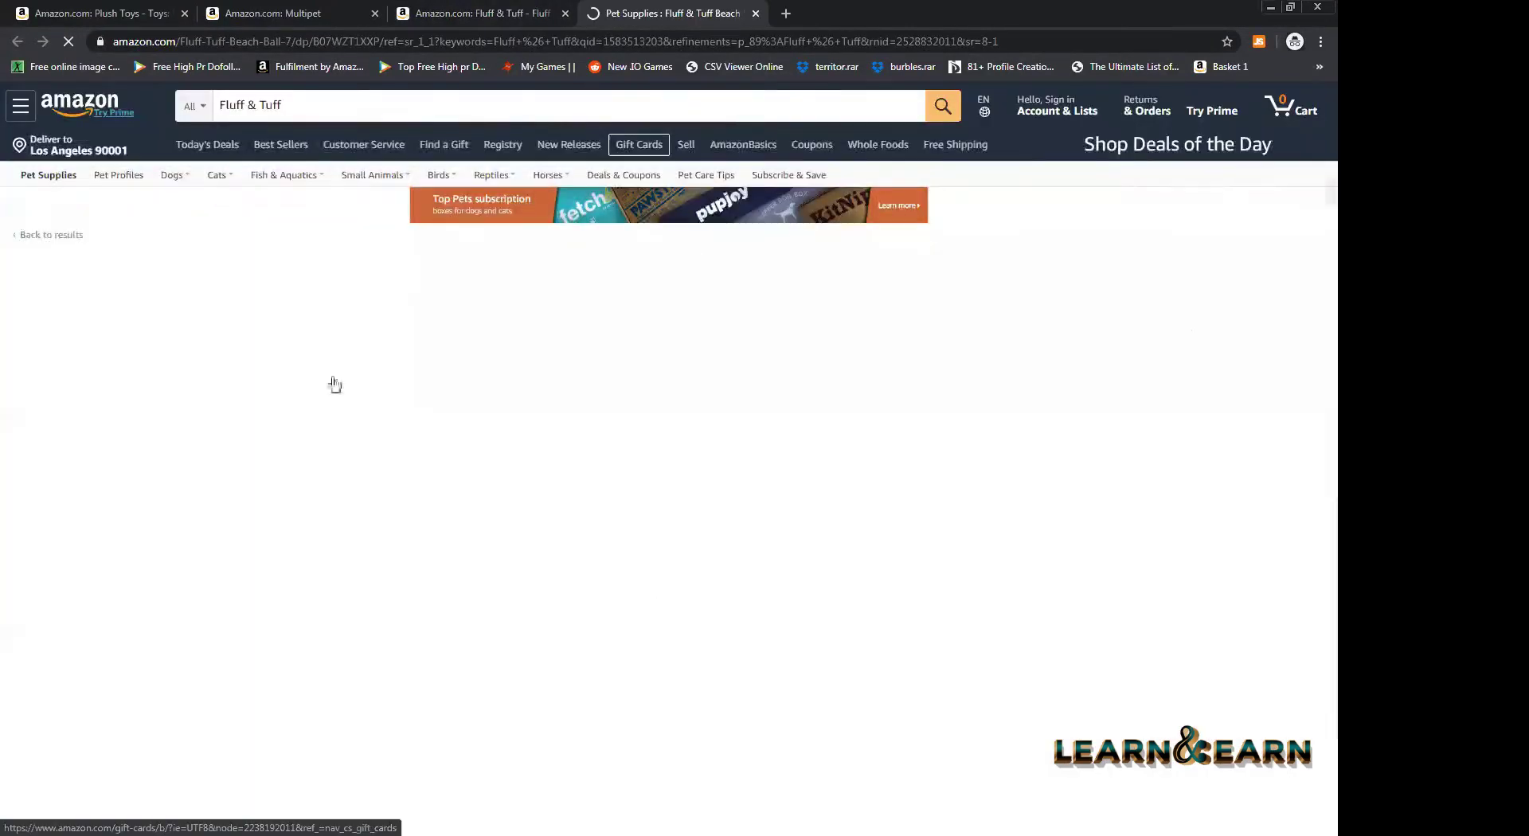
{"action": "scroll", "coordinate": [358, 334], "scroll_direction": "down", "scroll_amount": 3}
{"action": "key", "text": "ctrl+shift+Tab"}
{"action": "key", "text": "ctrl+Tab"}
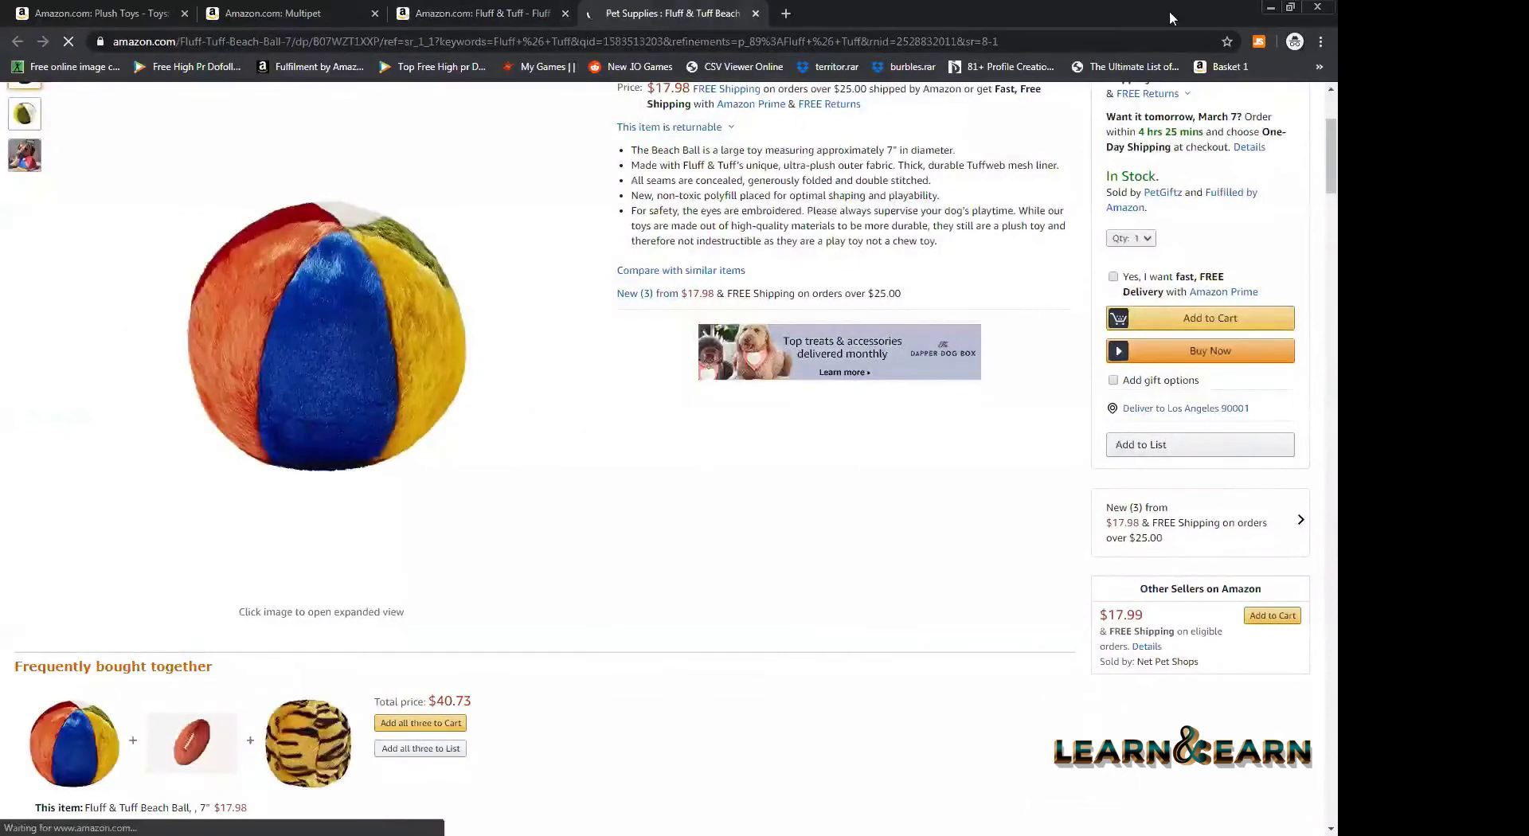
- Copy the Beach Ball page's address and load it in the regular Chrome window
{"action": "left_click", "coordinate": [390, 42]}
{"action": "key", "text": "ctrl+c"}
{"action": "key", "text": "alt+Tab"}
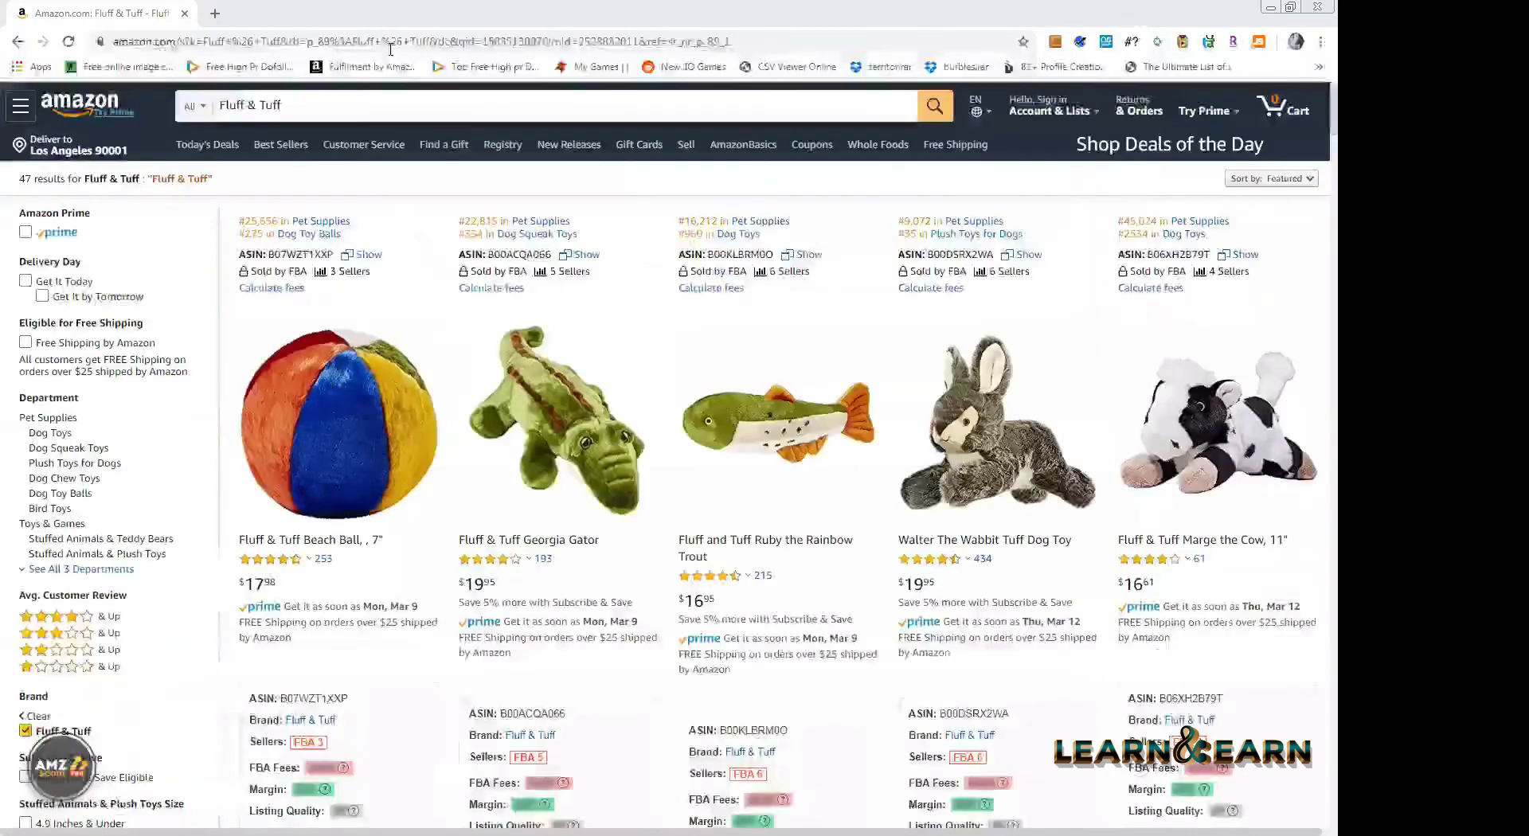
{"action": "left_click", "coordinate": [390, 47]}
{"action": "key", "text": "ctrl+v"}
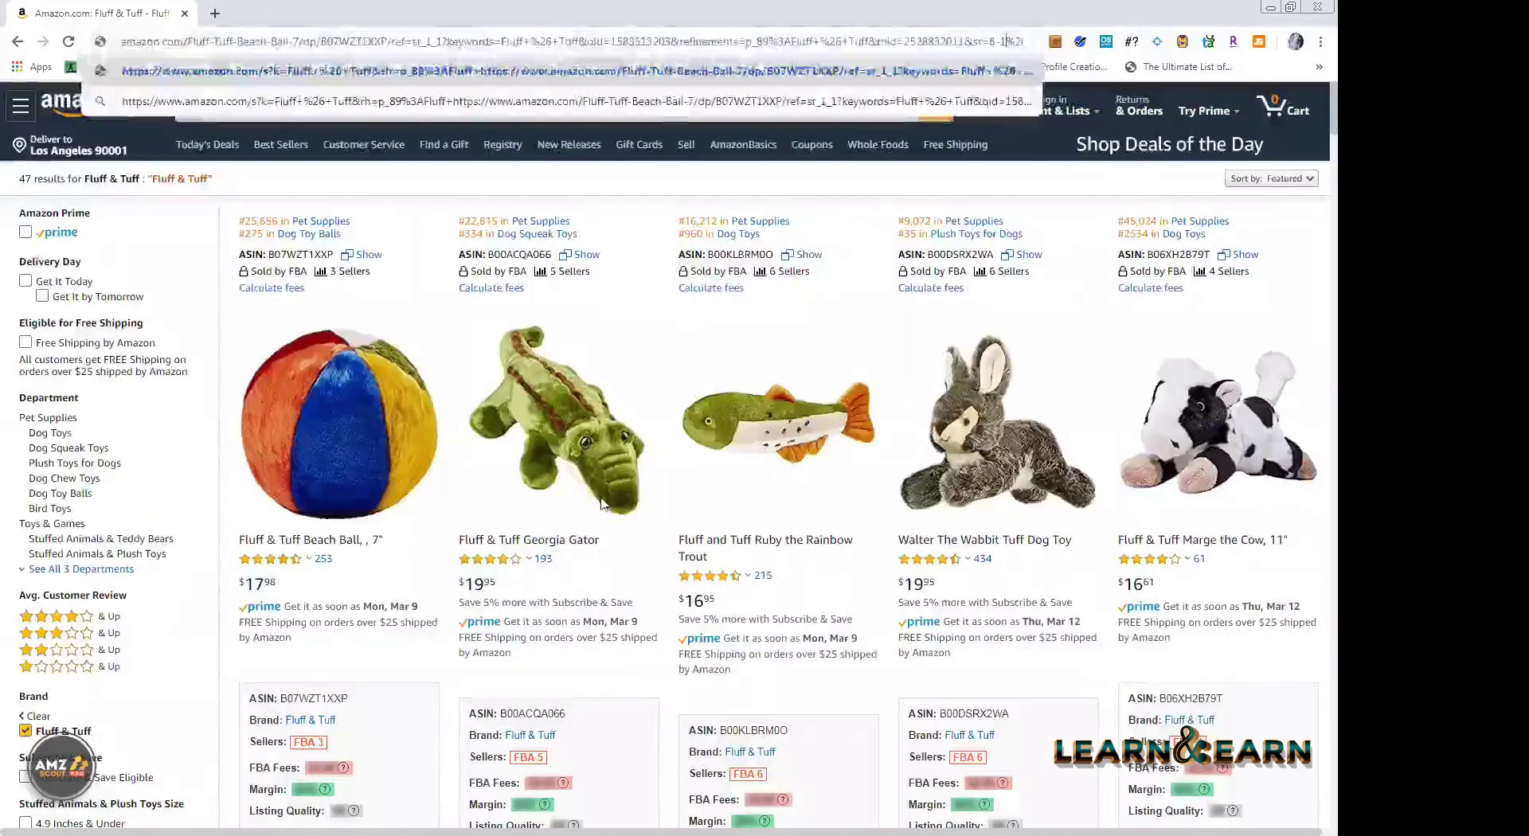
{"action": "key", "text": "Return"}
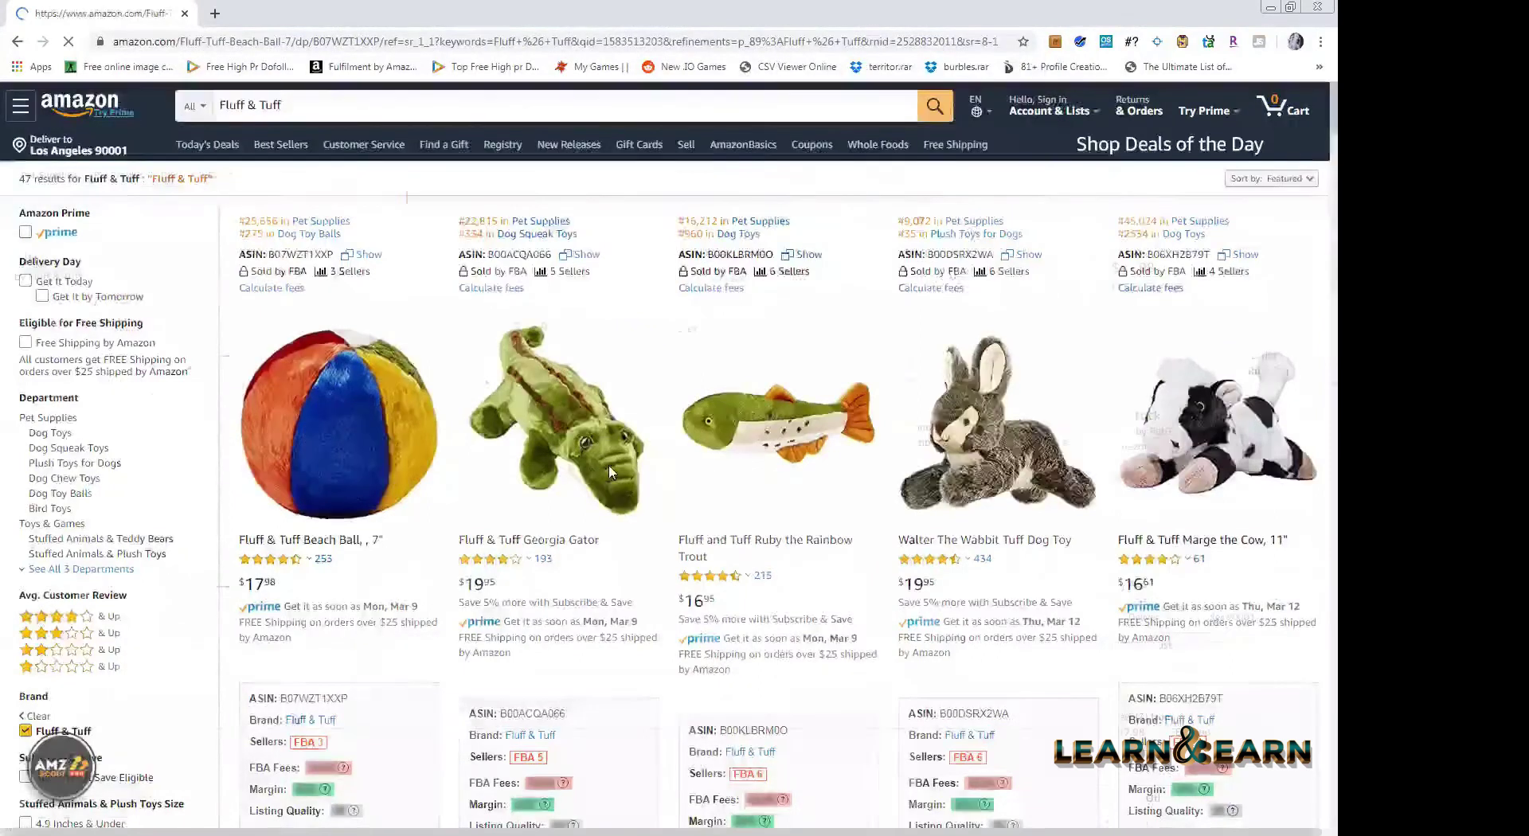
- Examine the Keepa price history graph and the offer details on the Fluff & Tuff Beach Ball page
{"action": "scroll", "coordinate": [625, 372], "scroll_direction": "down", "scroll_amount": 1}
{"action": "scroll", "coordinate": [692, 446], "scroll_direction": "down", "scroll_amount": 3}
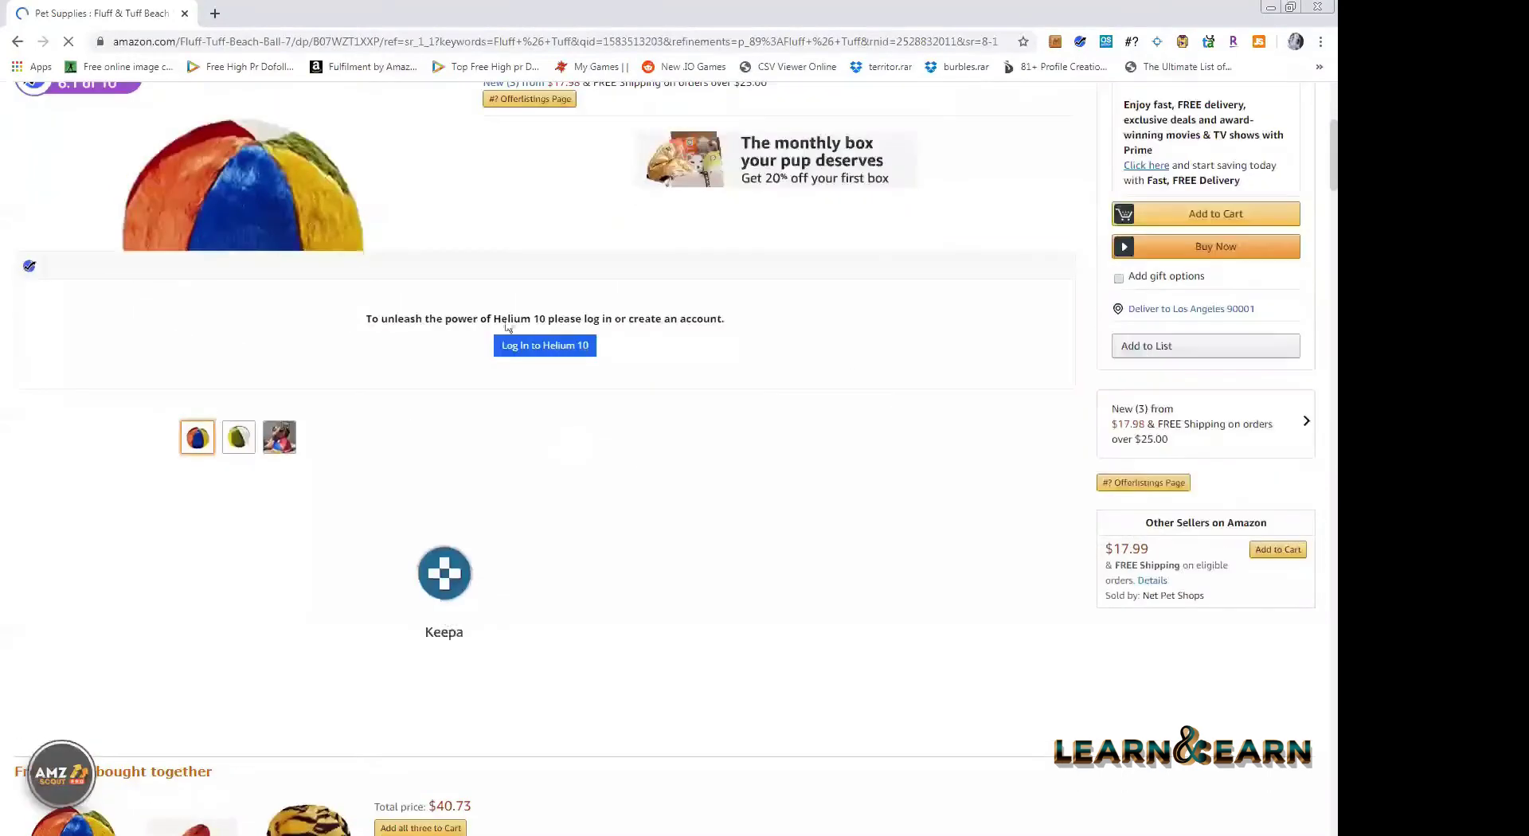
{"action": "scroll", "coordinate": [475, 422], "scroll_direction": "down", "scroll_amount": 2}
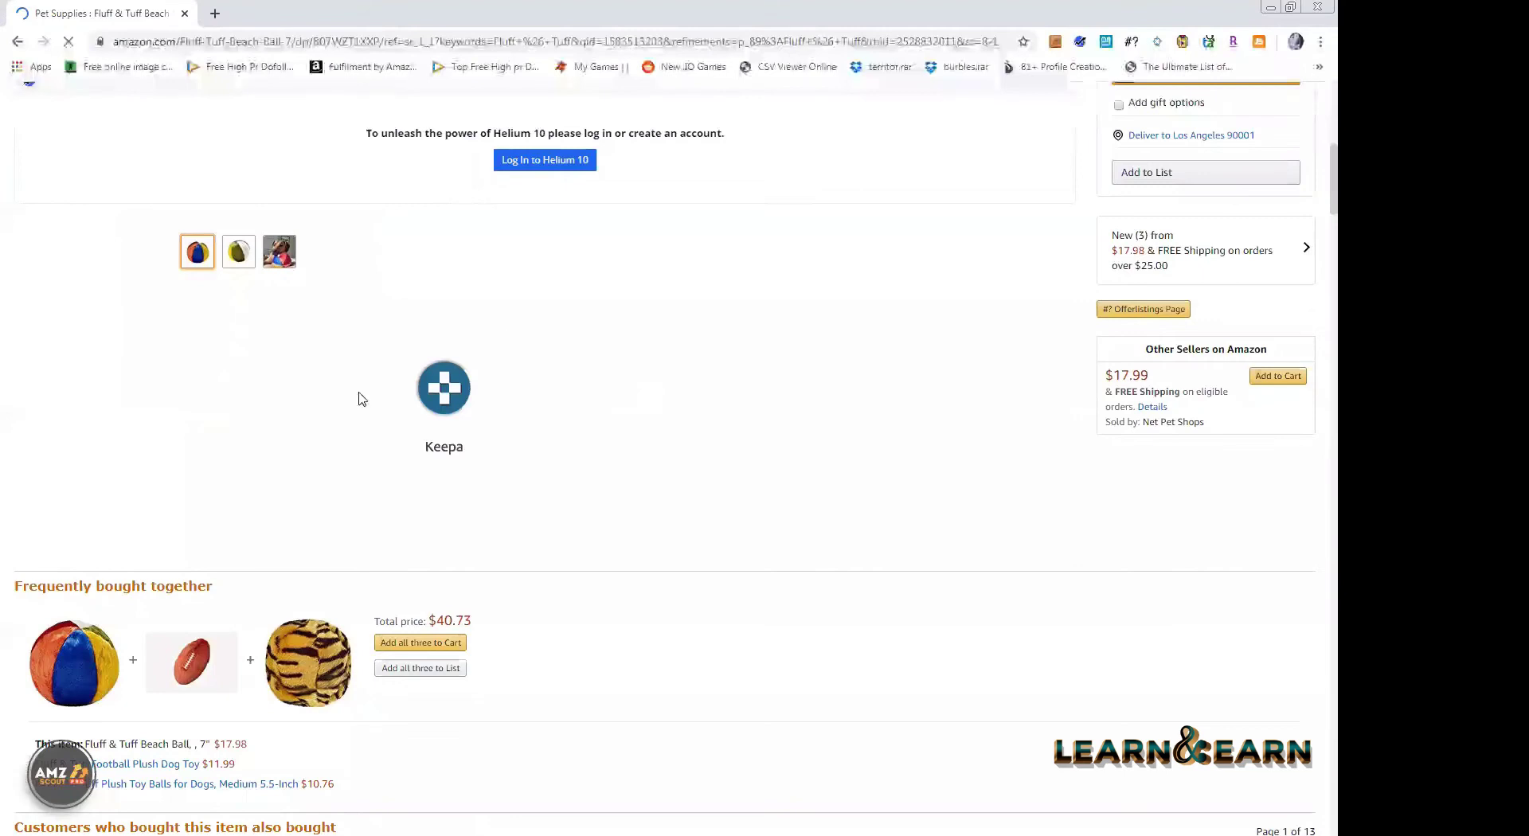
{"action": "left_click", "coordinate": [1320, 42]}
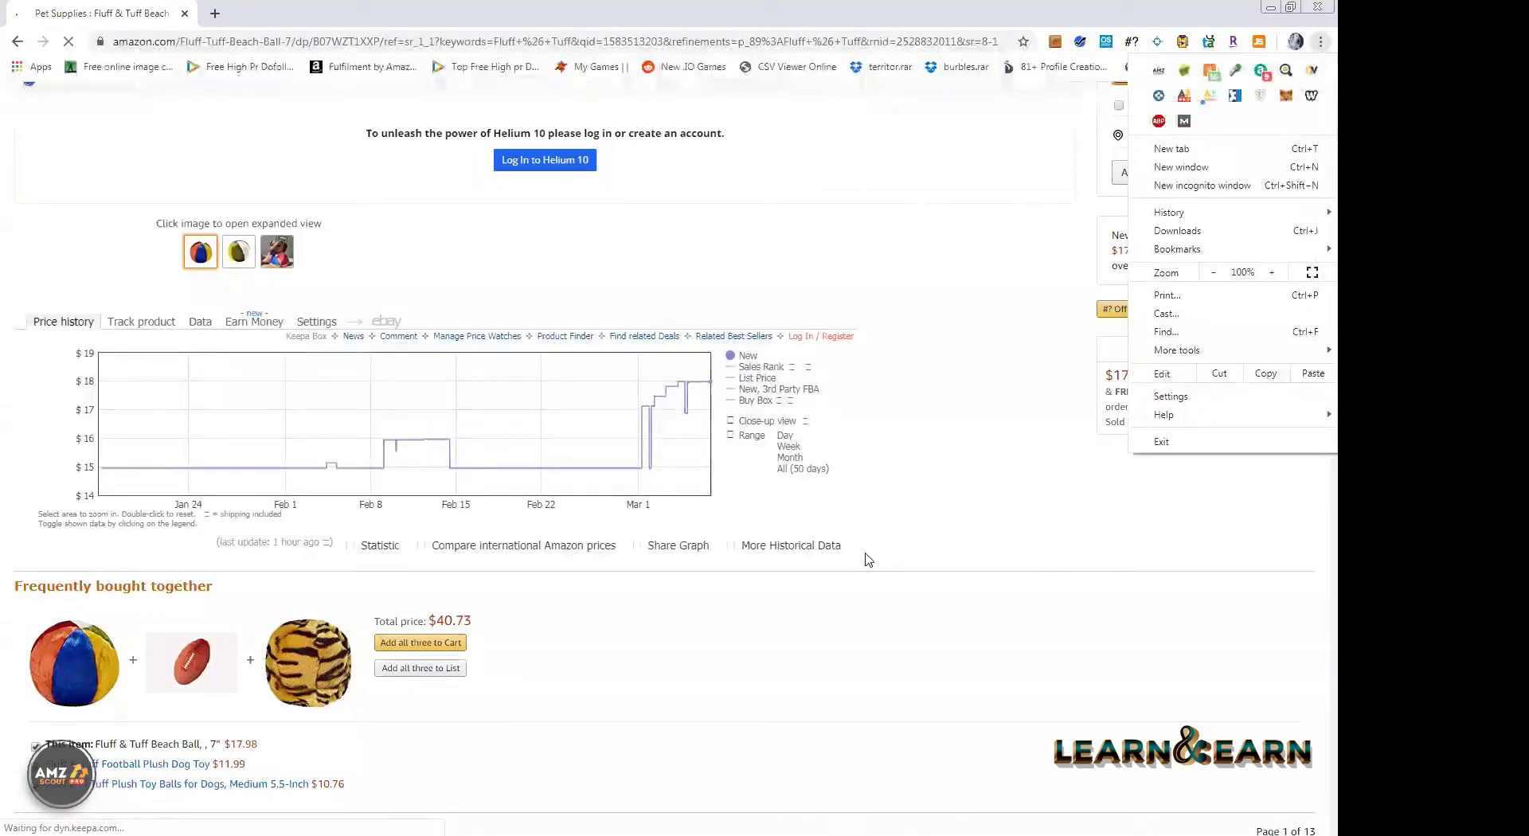
{"action": "left_click", "coordinate": [798, 507]}
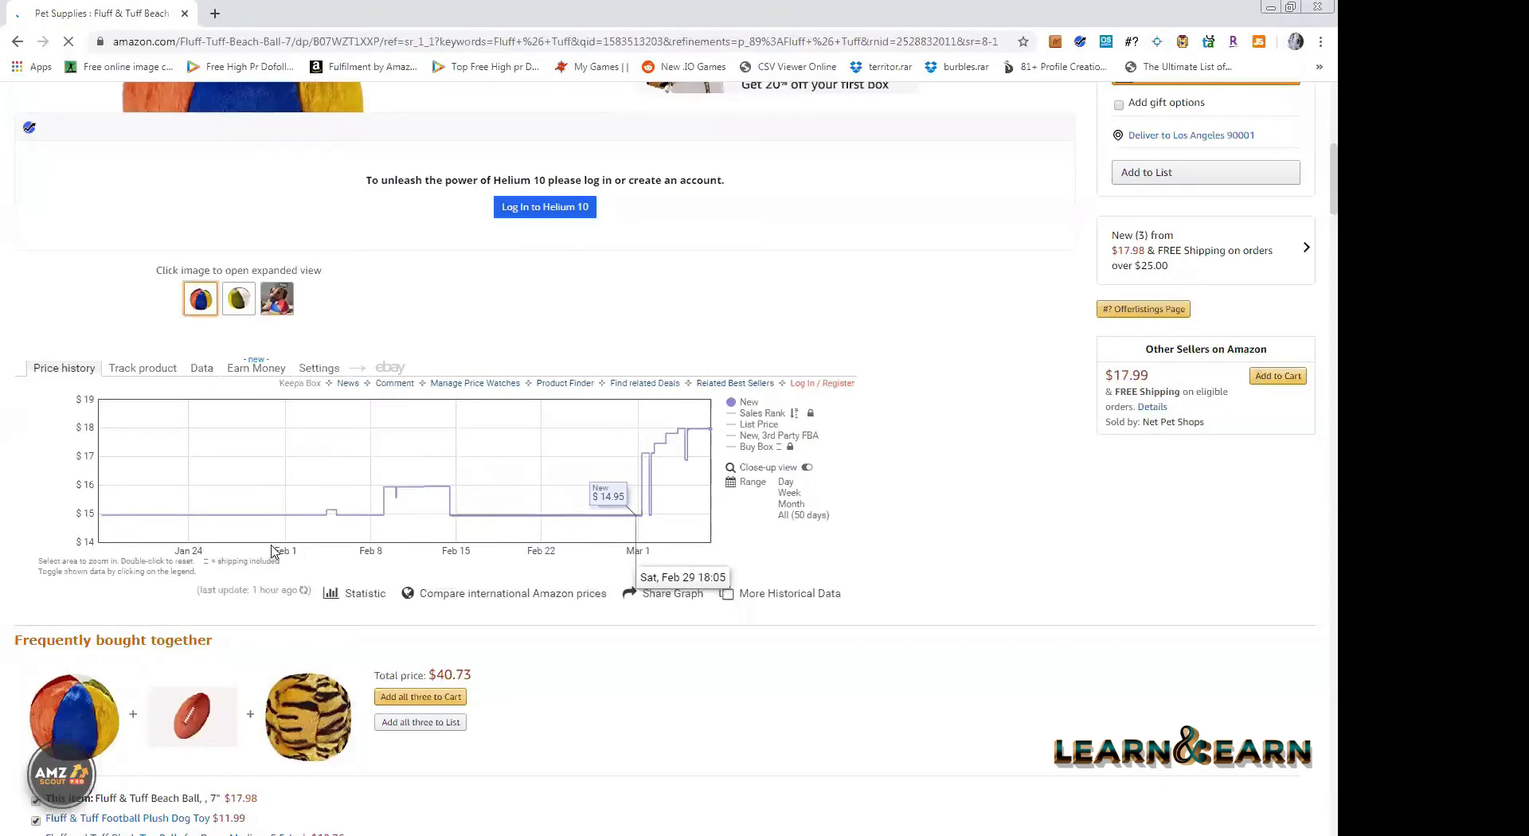
{"action": "scroll", "coordinate": [239, 545], "scroll_direction": "up", "scroll_amount": 3}
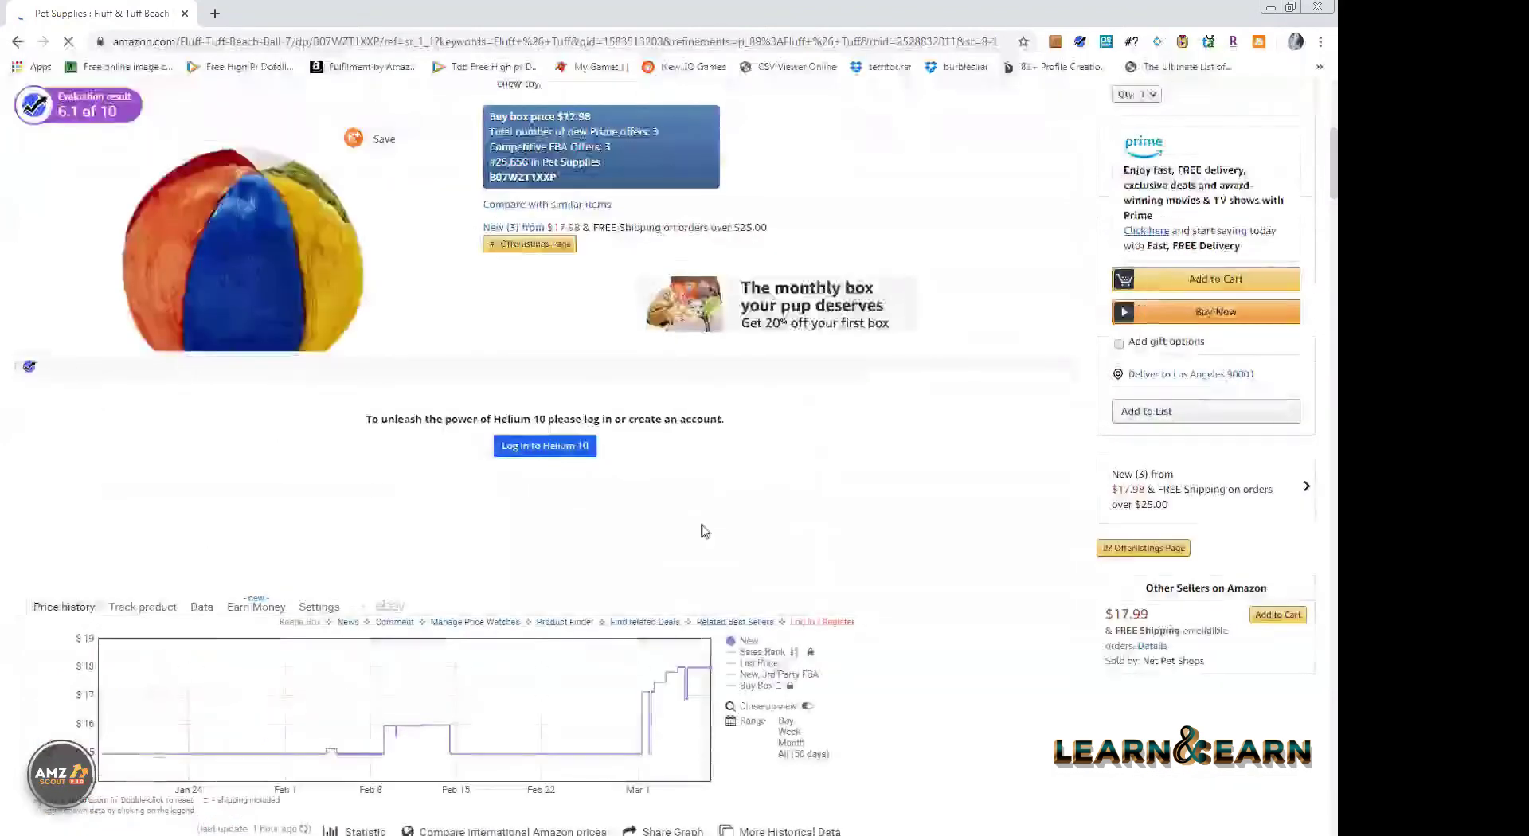
{"action": "scroll", "coordinate": [705, 531], "scroll_direction": "up", "scroll_amount": 2}
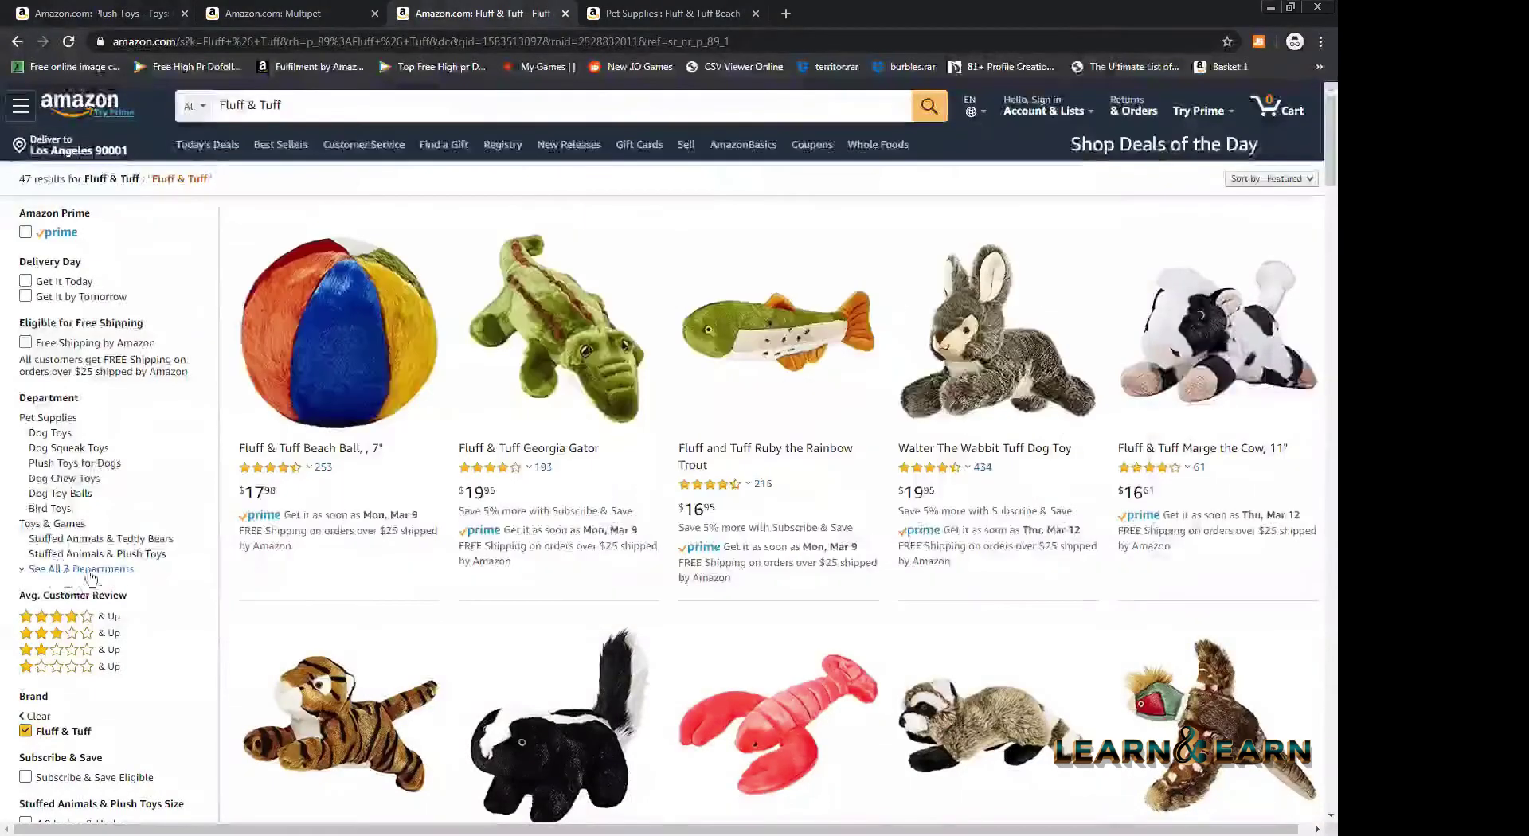
- Browse the Fluff & Tuff results and open the Georgia Gator, Ruby the Rainbow Trout and Walter The Wabbit products in new tabs
{"action": "scroll", "coordinate": [755, 511], "scroll_direction": "down", "scroll_amount": 2}
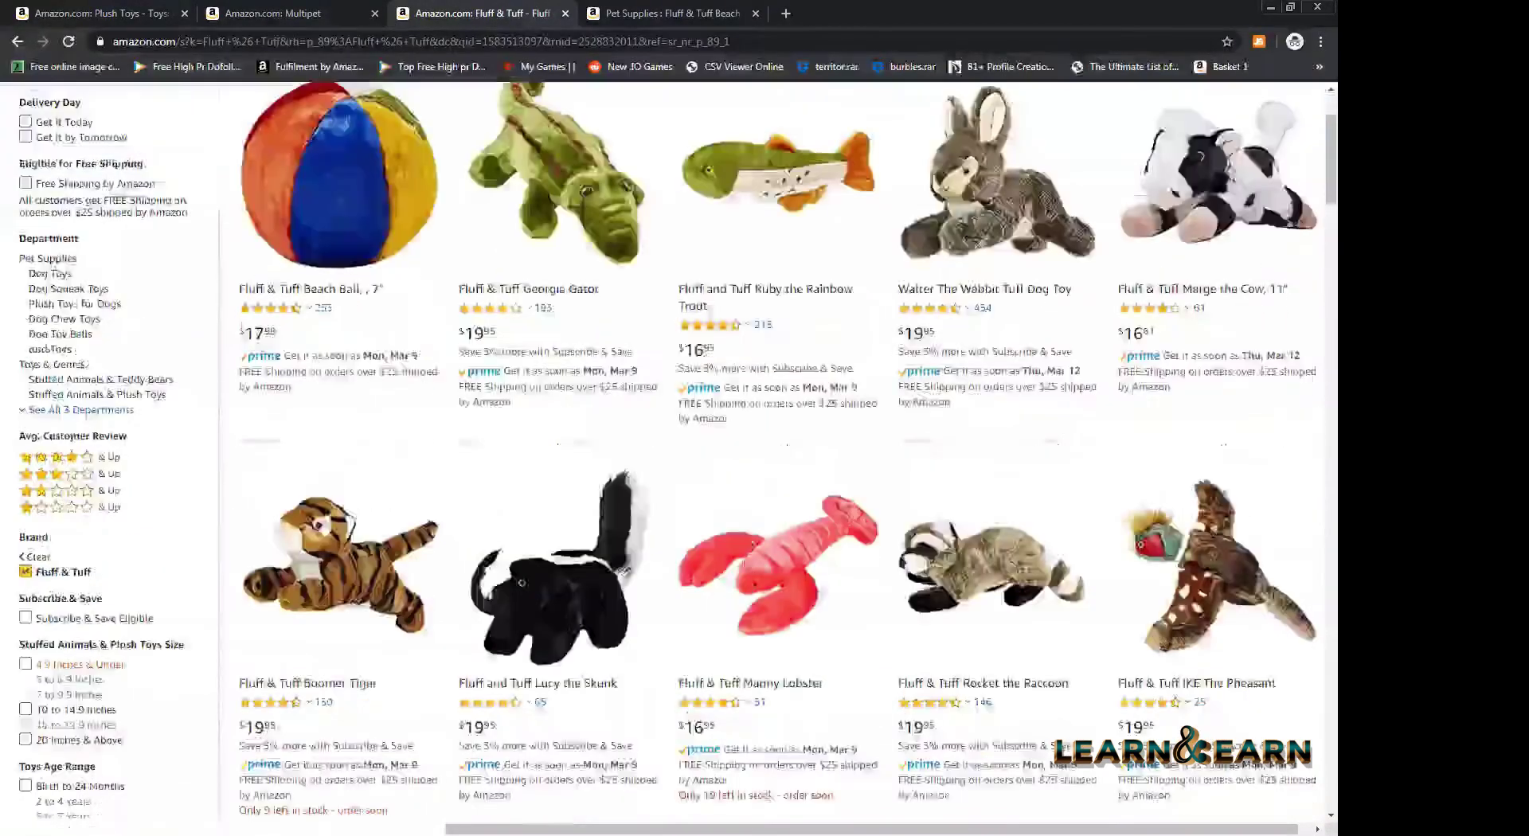
{"action": "scroll", "coordinate": [741, 568], "scroll_direction": "down", "scroll_amount": 4}
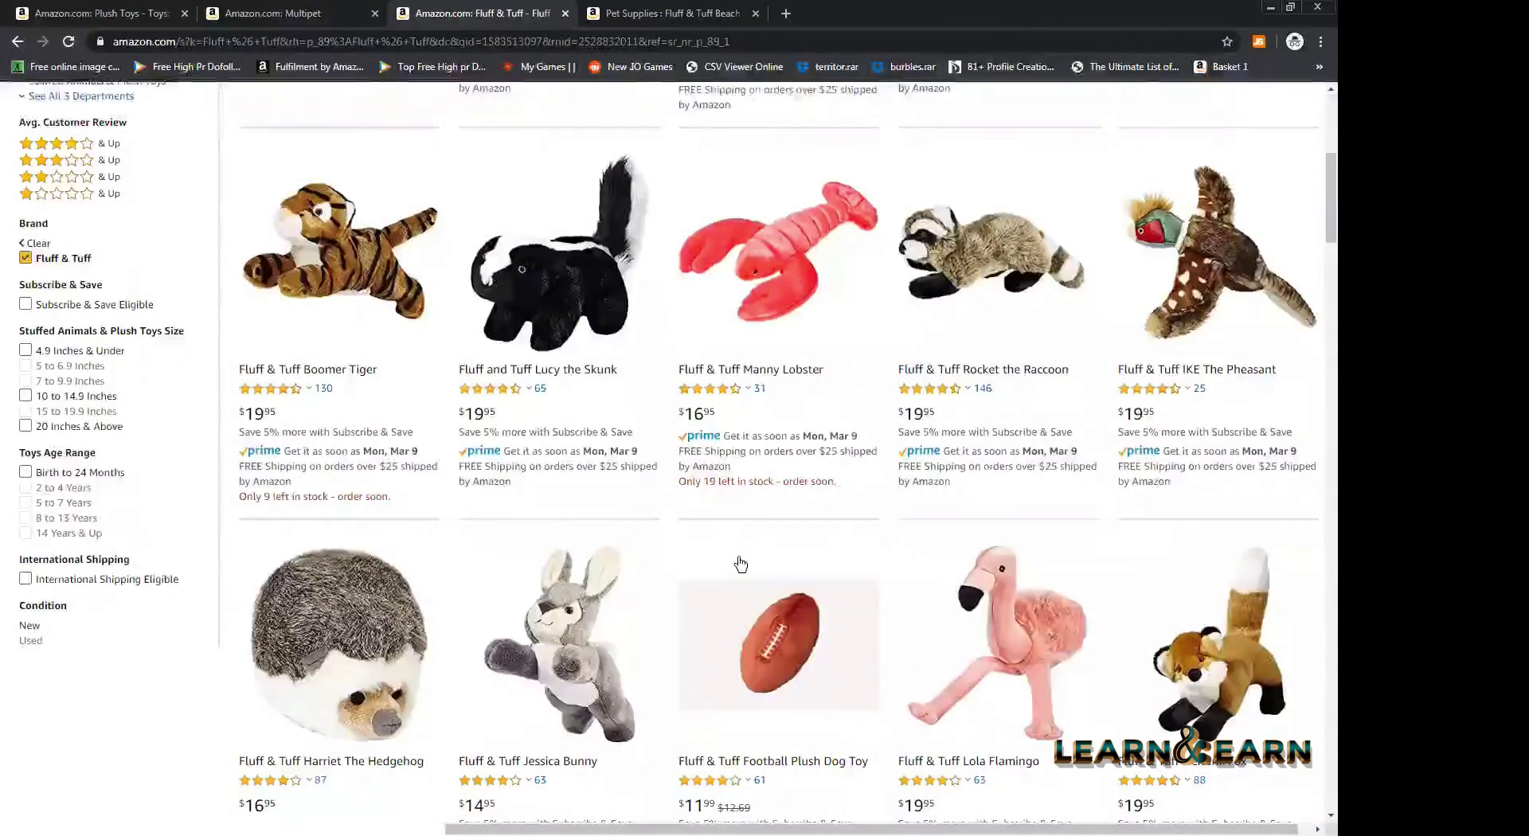
{"action": "scroll", "coordinate": [741, 564], "scroll_direction": "down", "scroll_amount": 3}
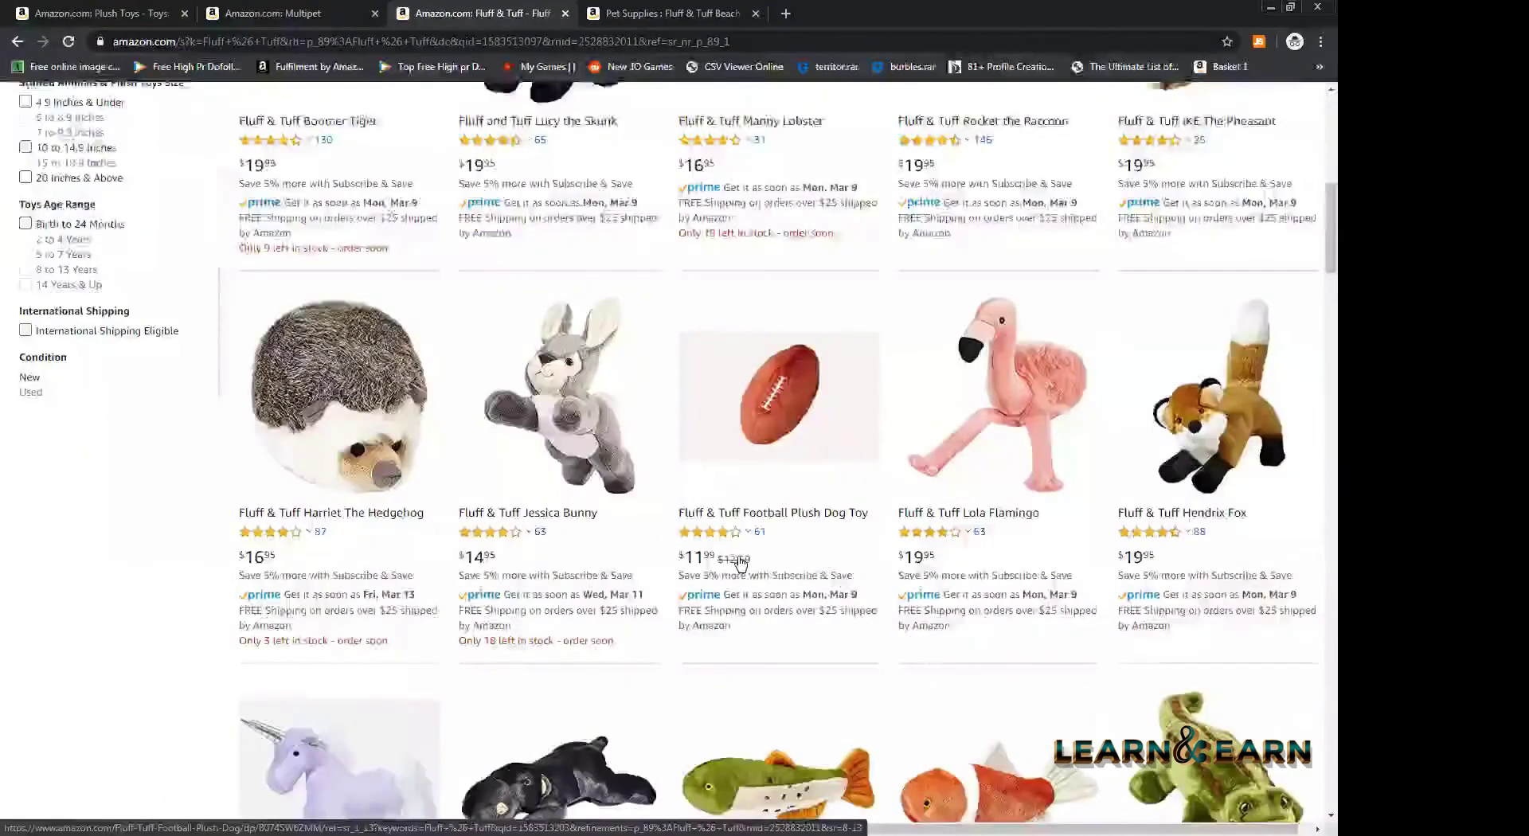
{"action": "scroll", "coordinate": [741, 564], "scroll_direction": "down", "scroll_amount": 1}
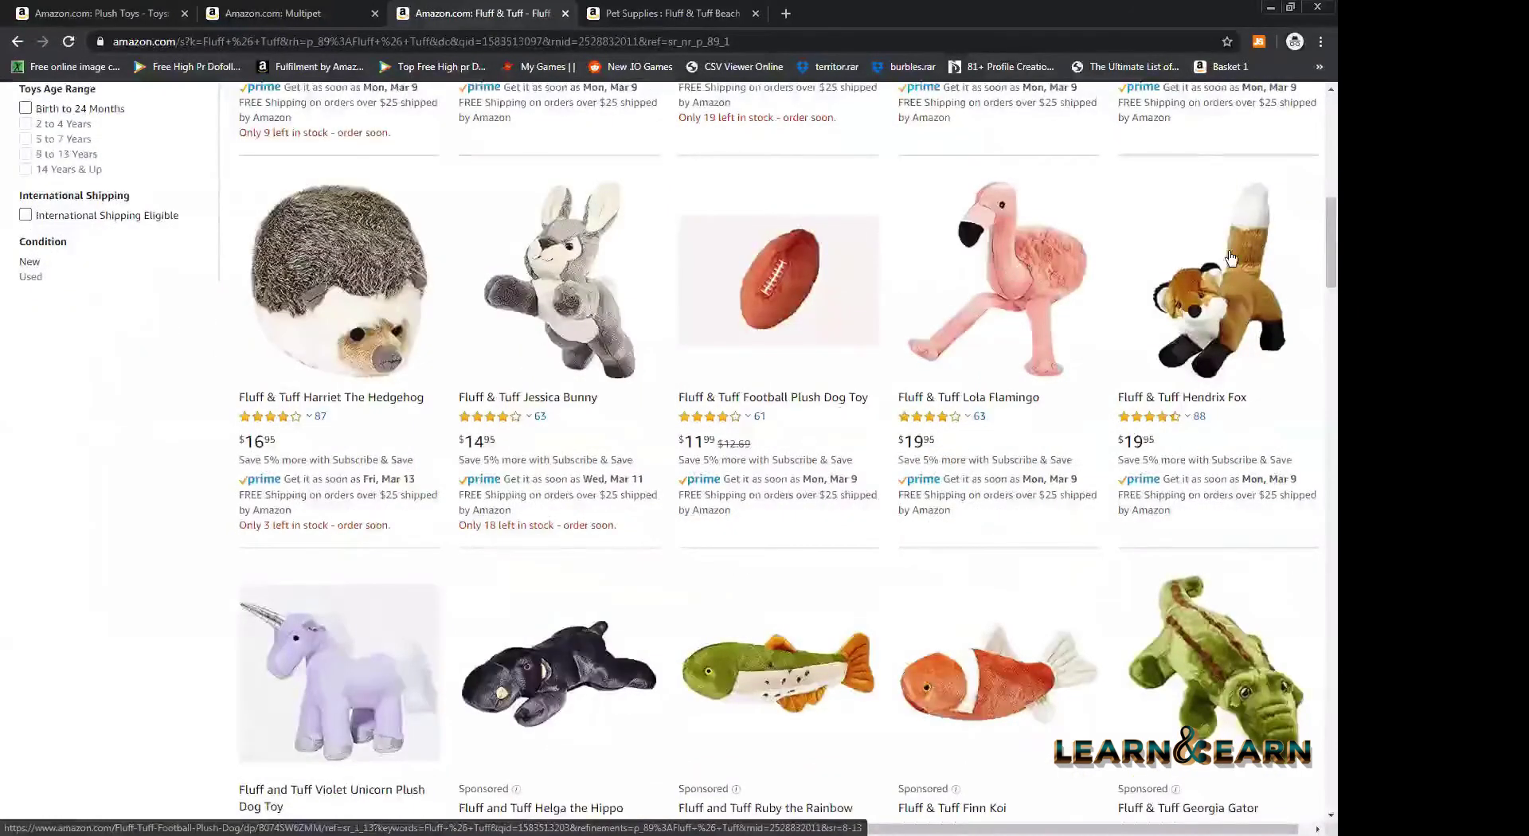
{"action": "scroll", "coordinate": [1226, 258], "scroll_direction": "up", "scroll_amount": 7}
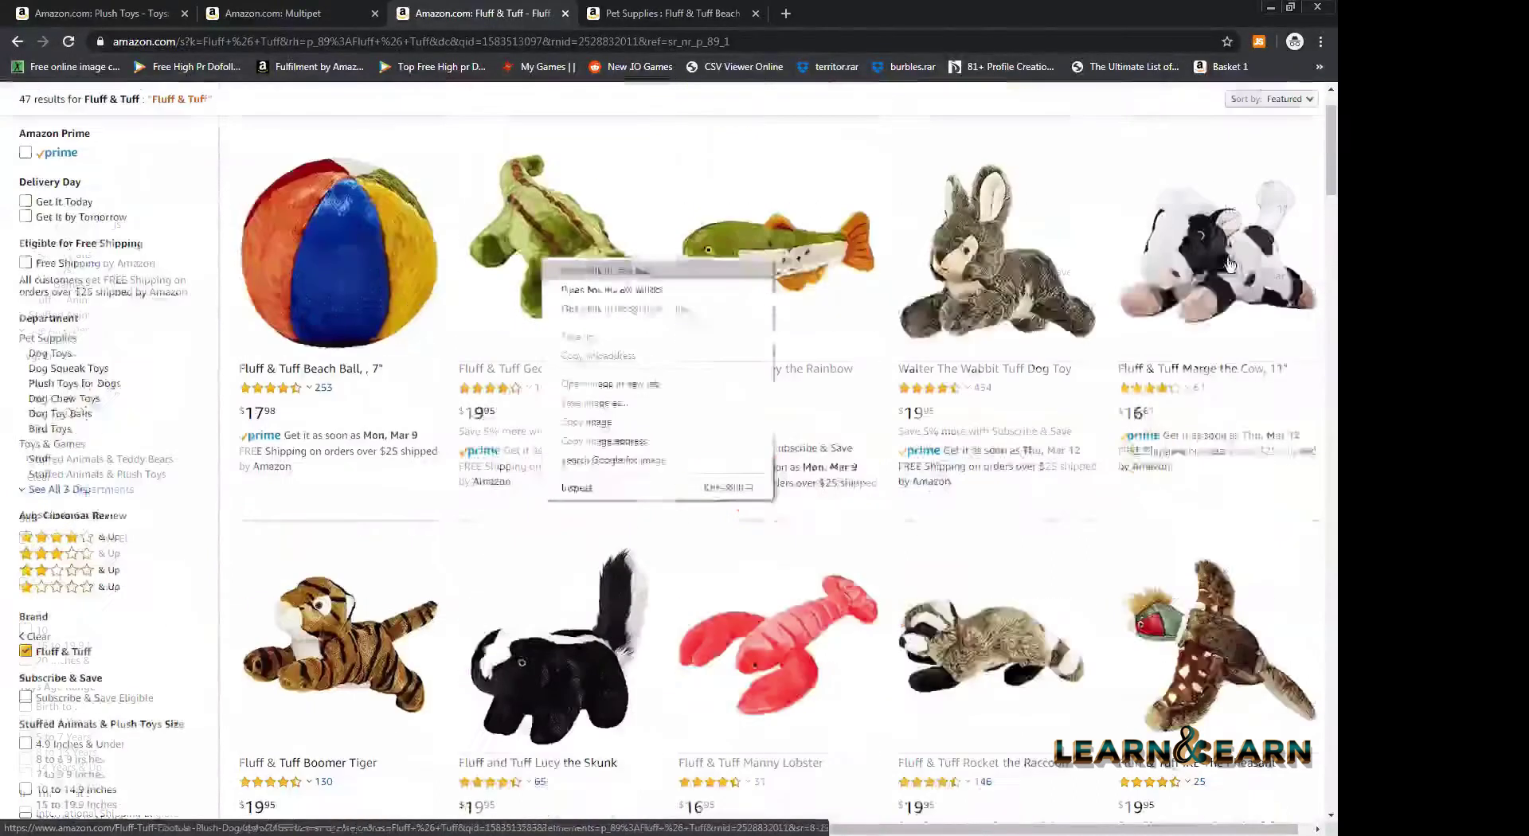
{"action": "left_click", "coordinate": [579, 270]}
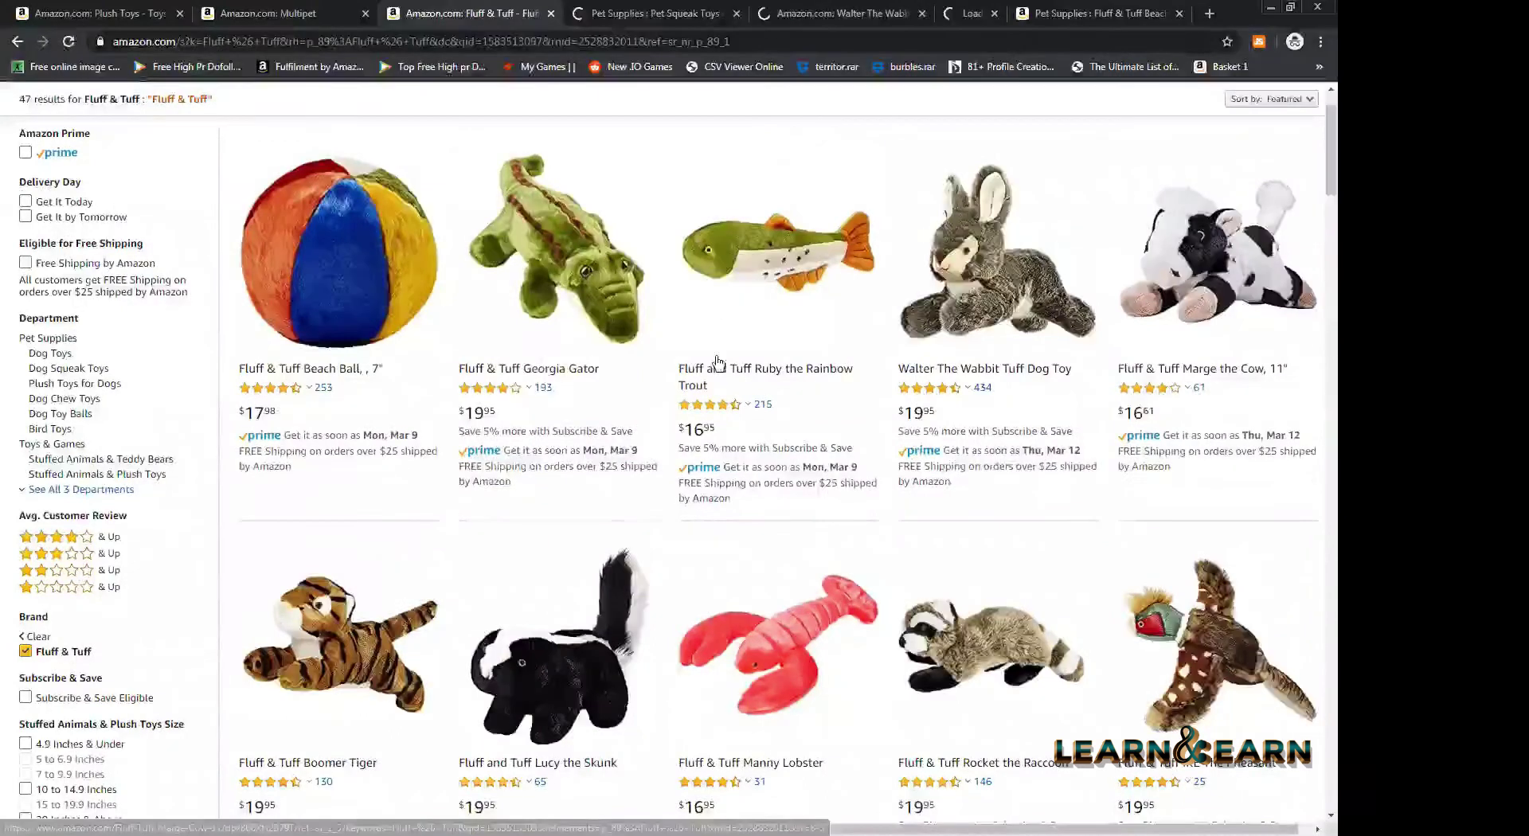
- Review the other sellers' offers on the Georgia Gator and Ruby the Rainbow Trout product pages
{"action": "key", "text": "ctrl+Tab"}
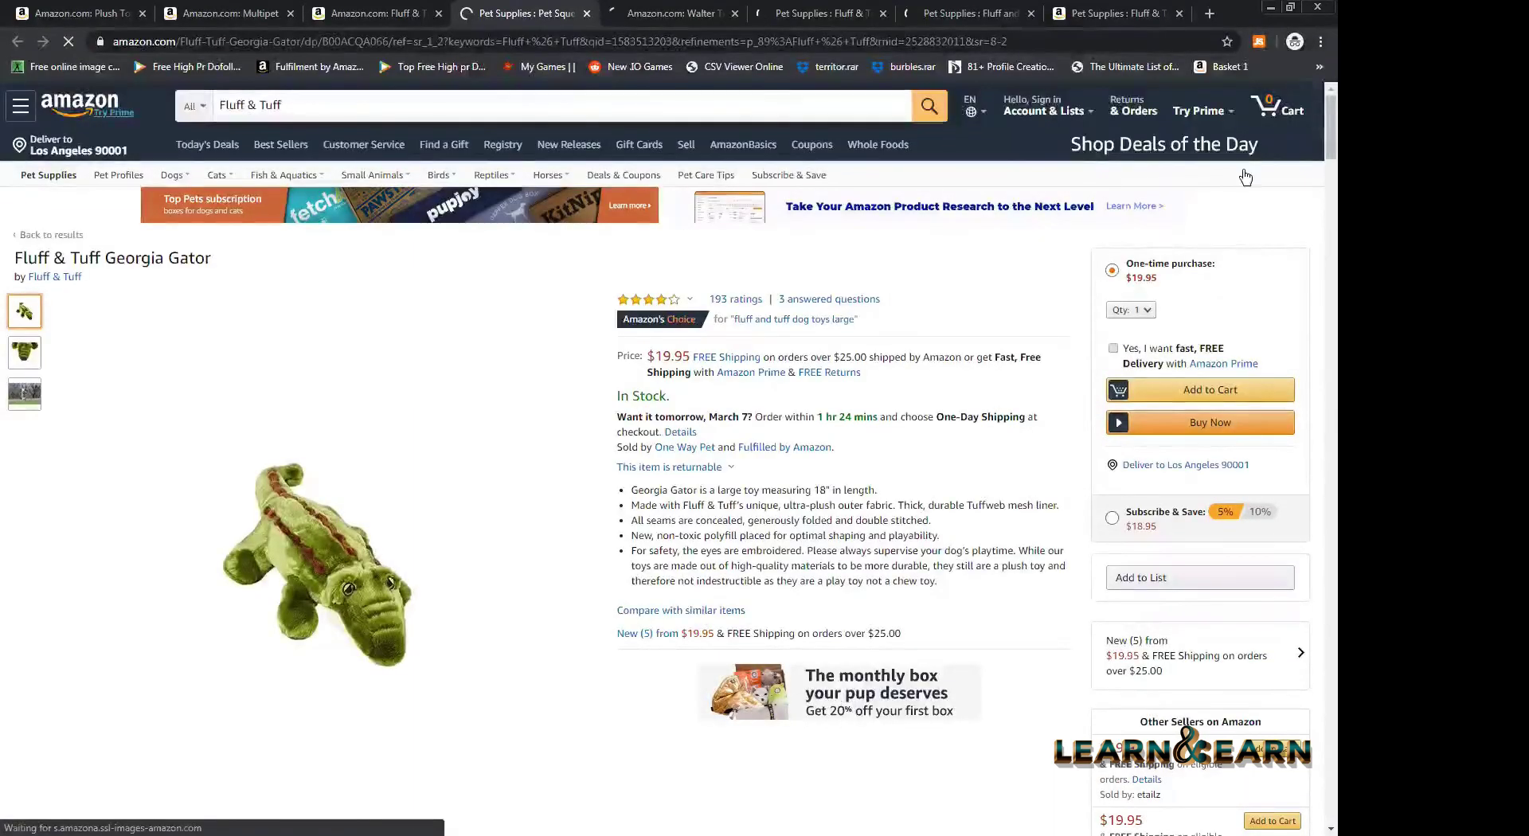
{"action": "left_click", "coordinate": [1129, 388]}
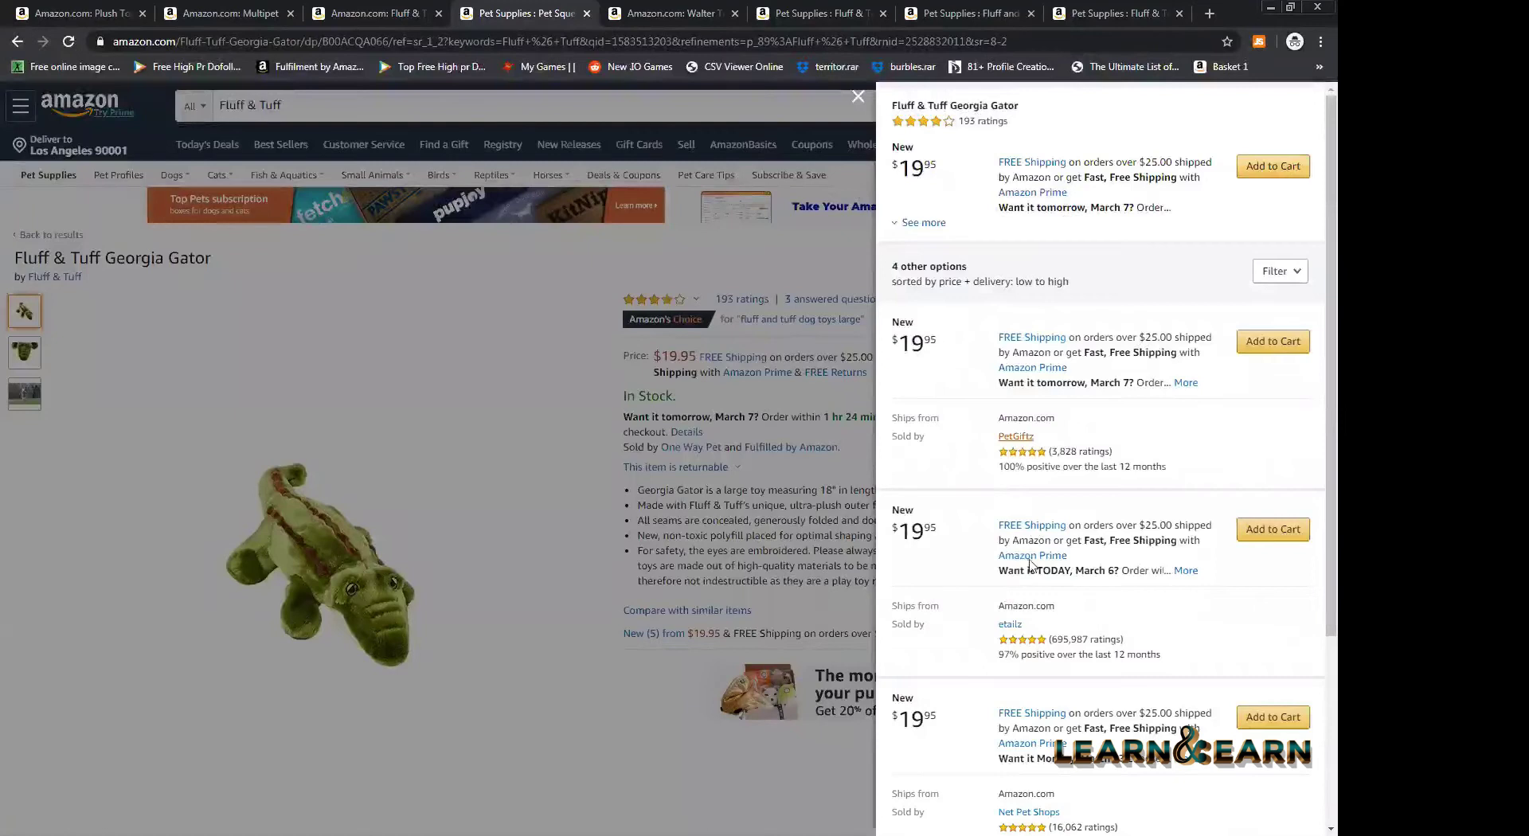
{"action": "scroll", "coordinate": [1023, 564], "scroll_direction": "down", "scroll_amount": 3}
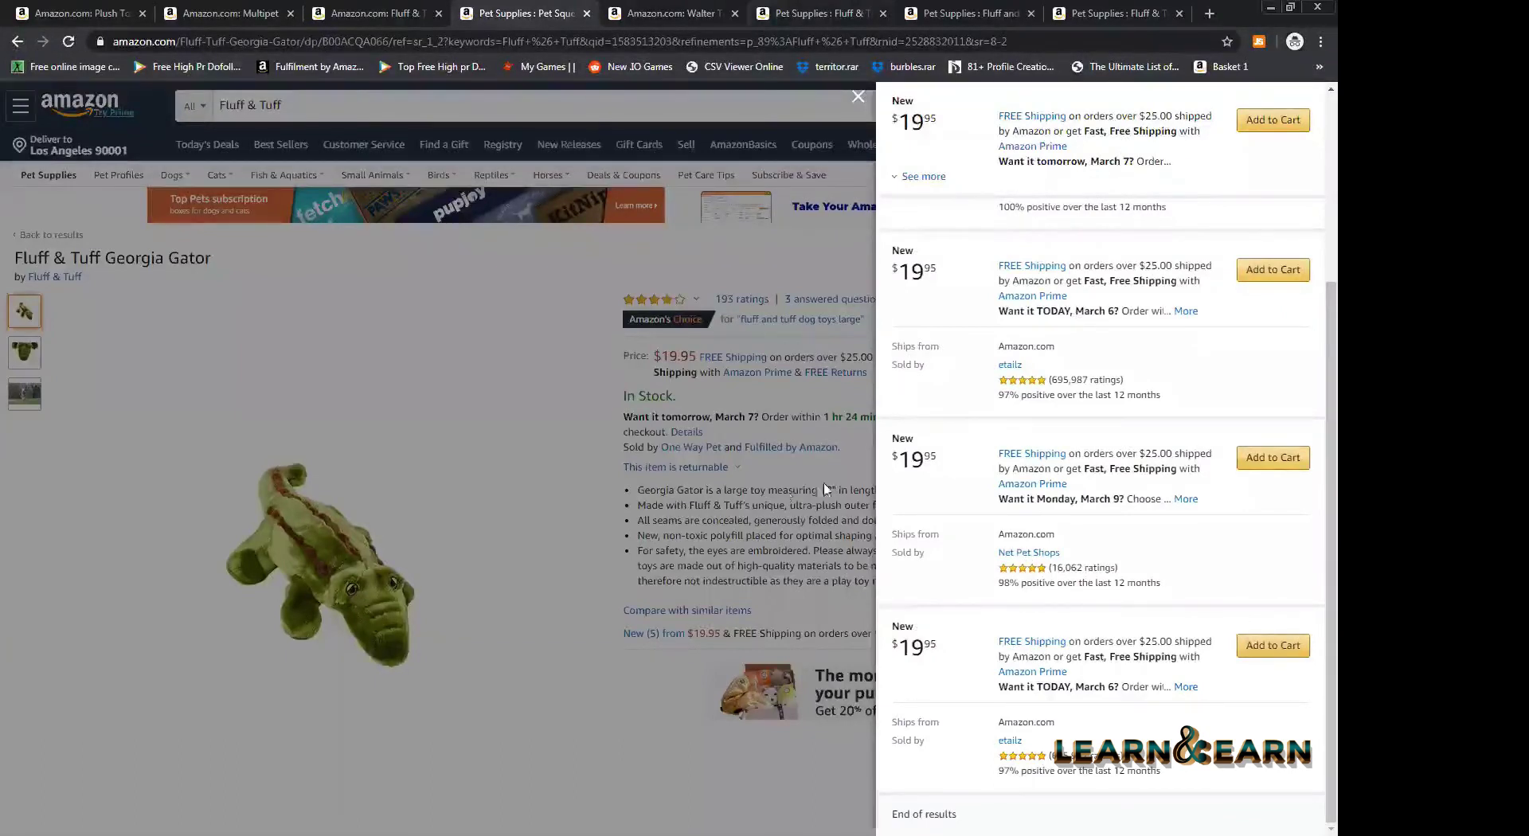
{"action": "key", "text": "ctrl+Tab"}
{"action": "key", "text": "ctrl+Tab"}
{"action": "key", "text": "ctrl+Tab"}
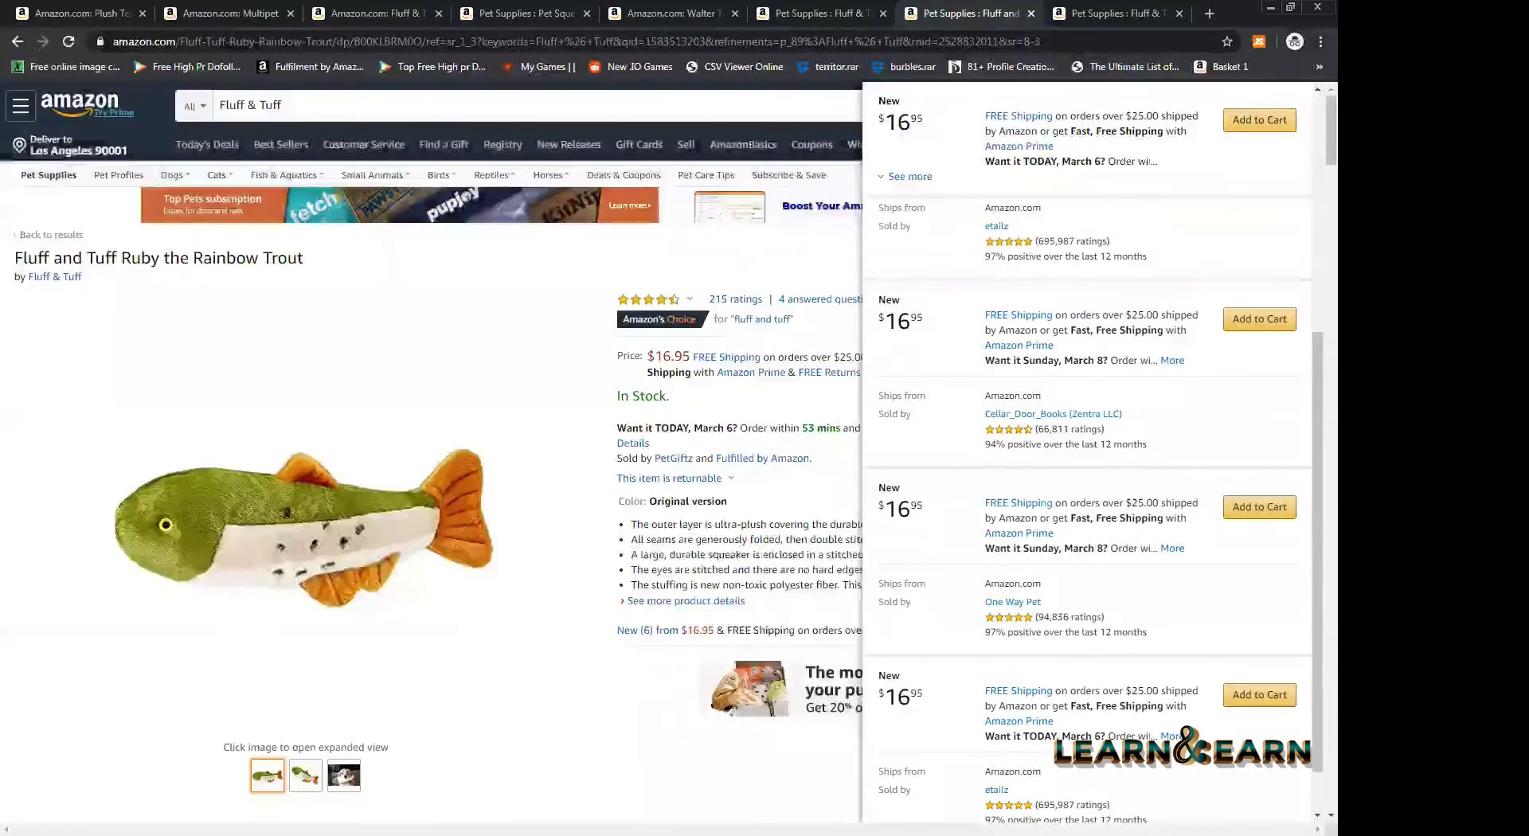
{"action": "key", "text": "Escape"}
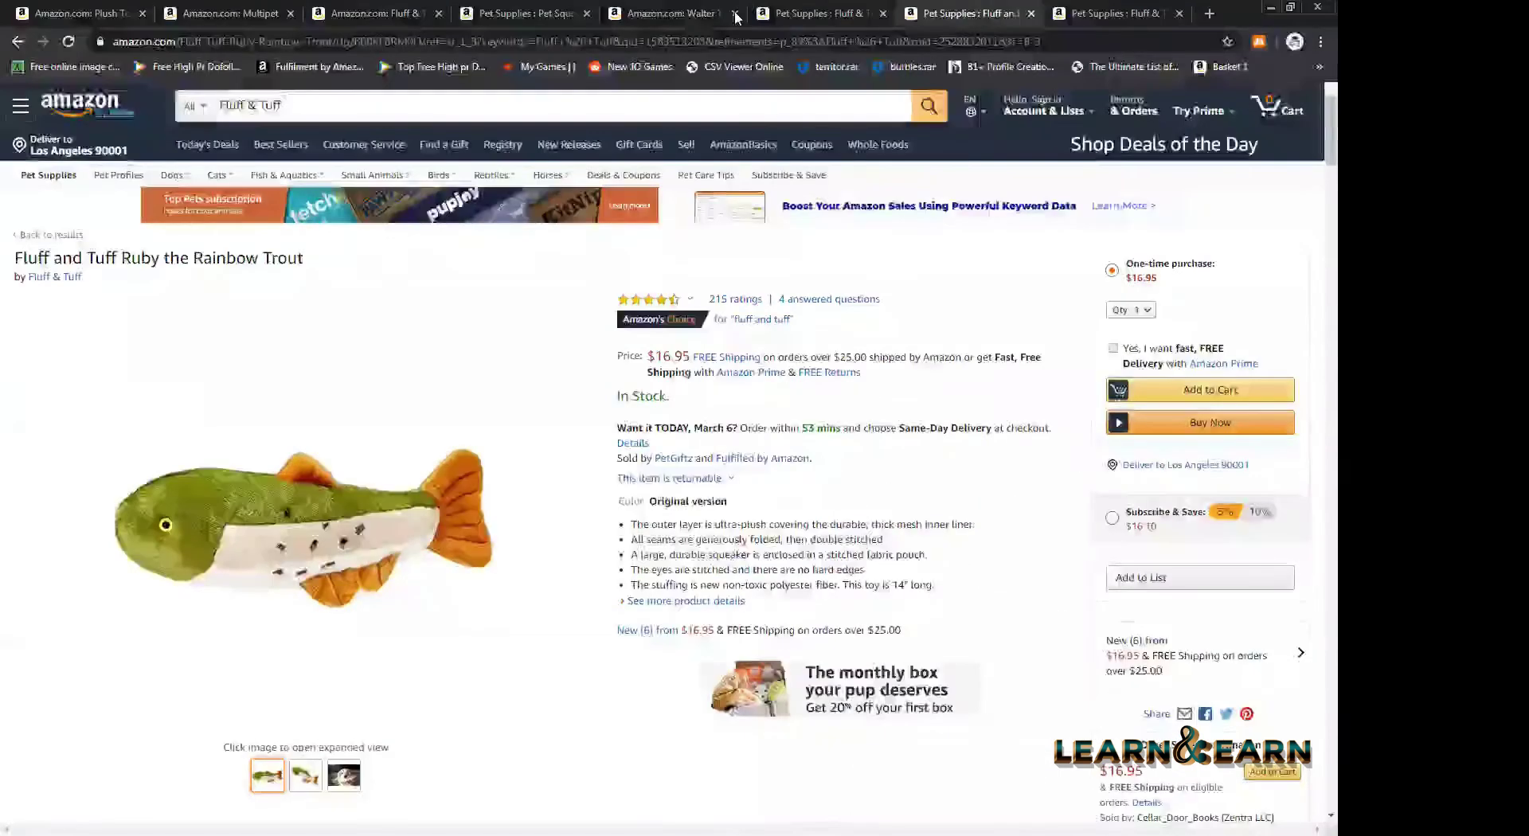
- Close the opened product page tabs and return to the Fluff & Tuff search results
{"action": "left_click", "coordinate": [721, 14]}
{"action": "left_click", "coordinate": [734, 14]}
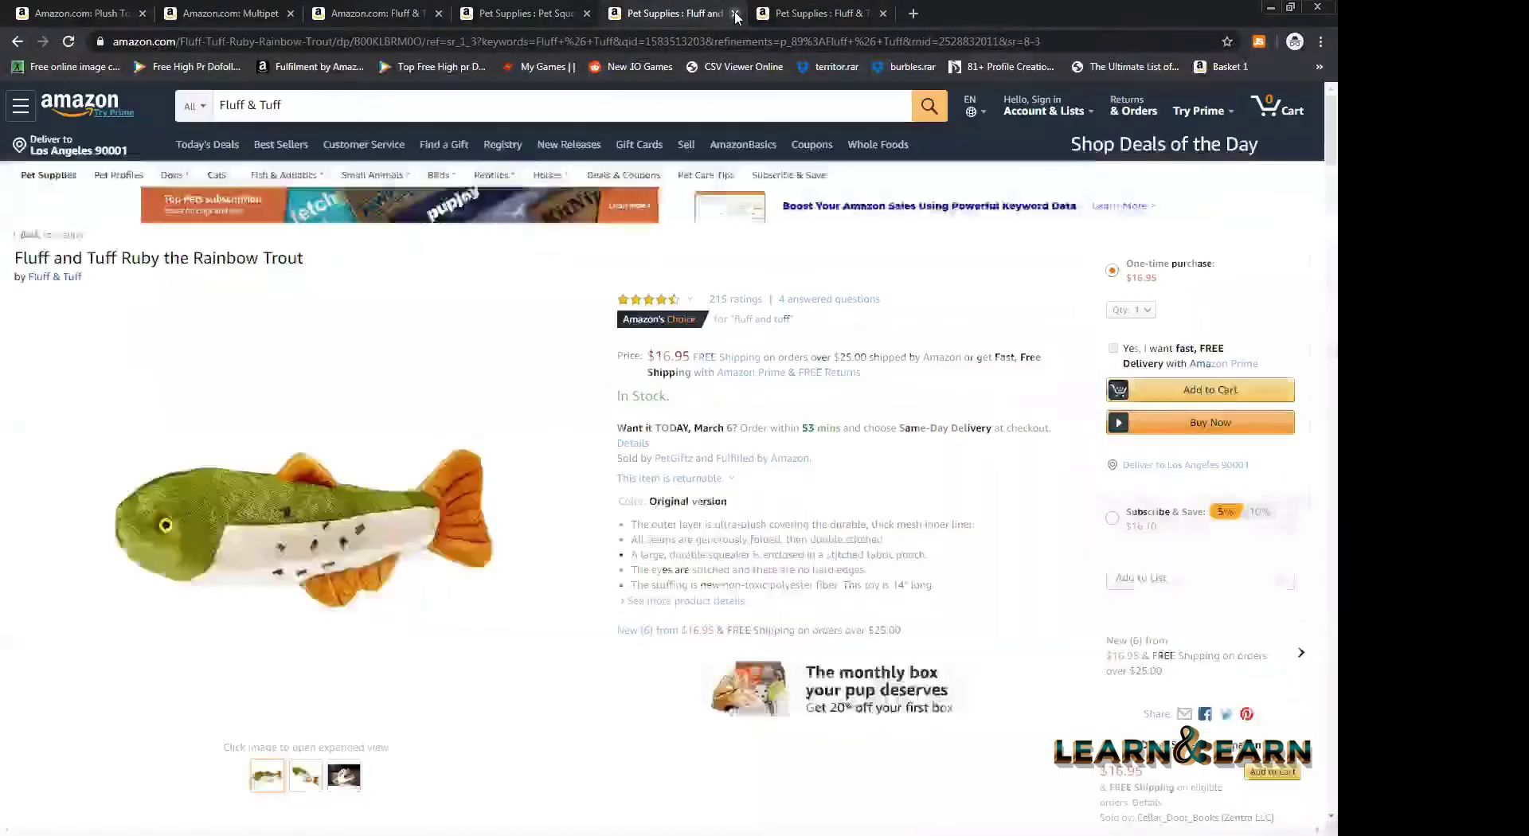
{"action": "left_click", "coordinate": [734, 13]}
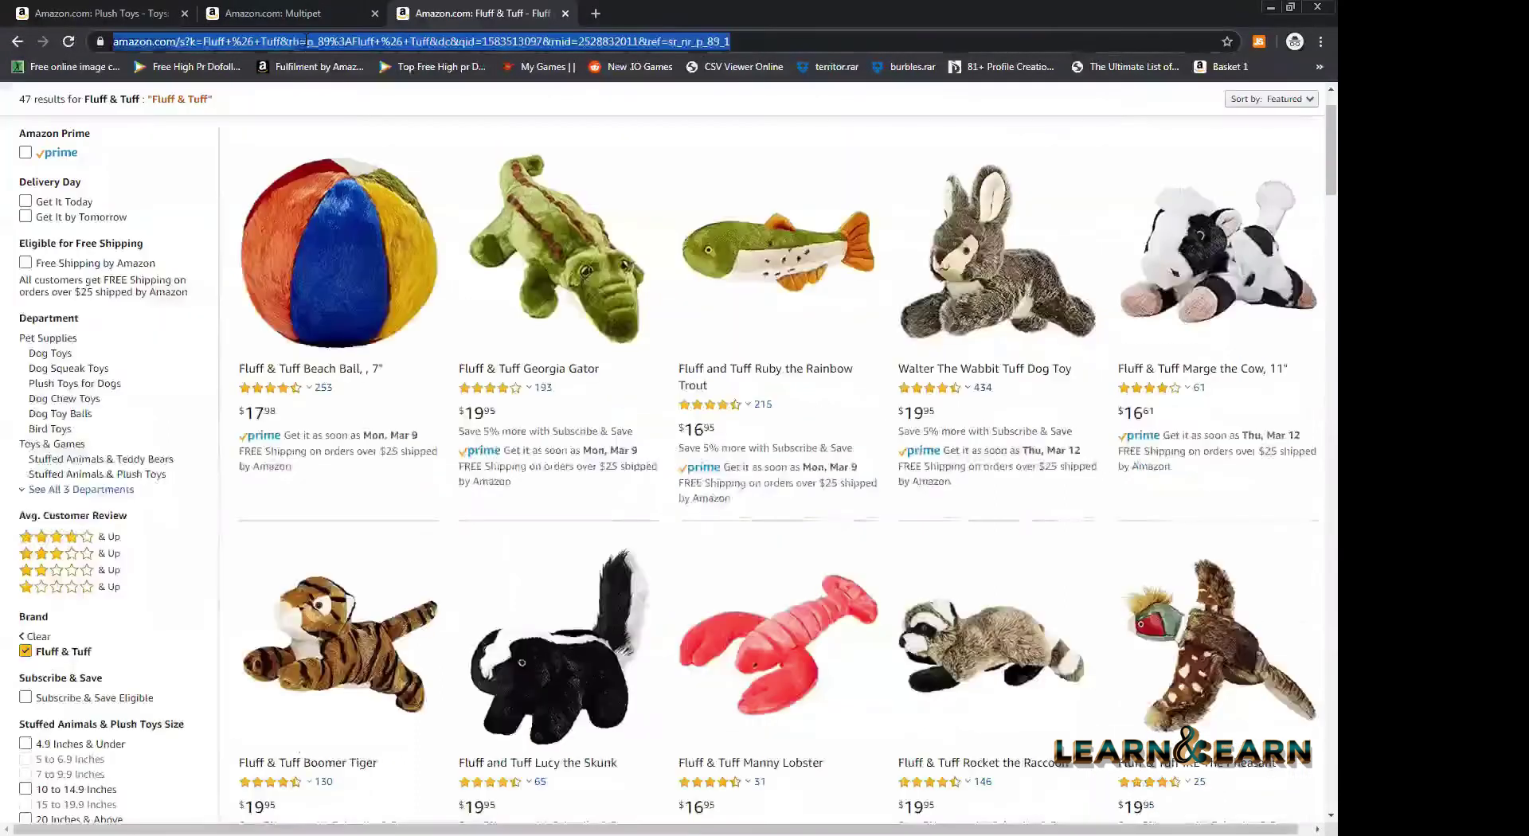
- Copy the address of the Fluff & Tuff results page and load it in the regular Chrome window
{"action": "key", "text": "ctrl+c"}
{"action": "key", "text": "alt+Tab"}
{"action": "left_click", "coordinate": [307, 43]}
{"action": "key", "text": "ctrl+v"}
{"action": "key", "text": "Return"}
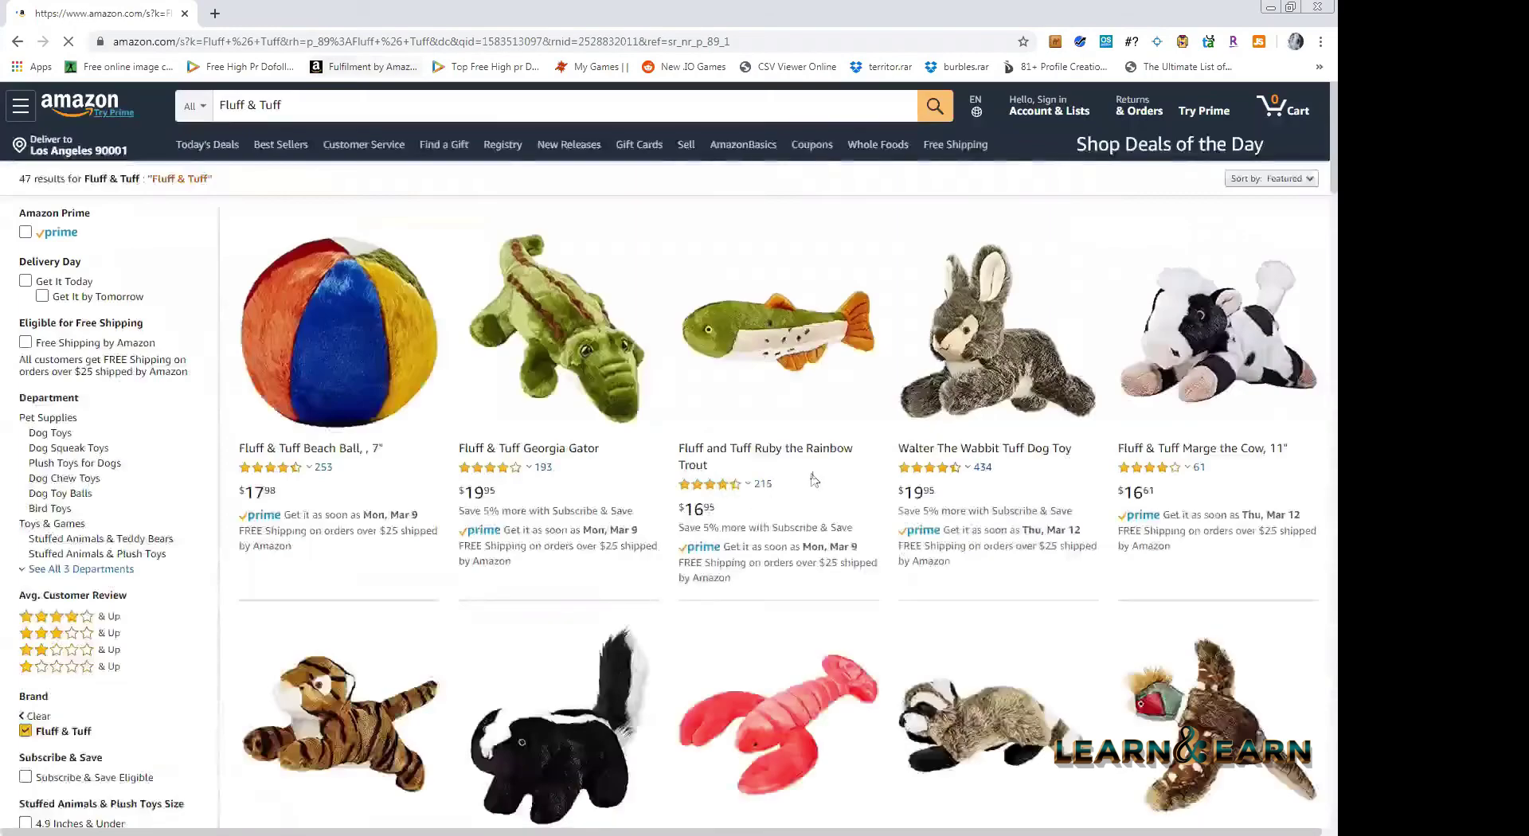
- Open the Example Sheet spreadsheet on its Brands sheet and bring up Jungle Scout on the Fluff & Tuff results
{"action": "key", "text": "alt+Tab"}
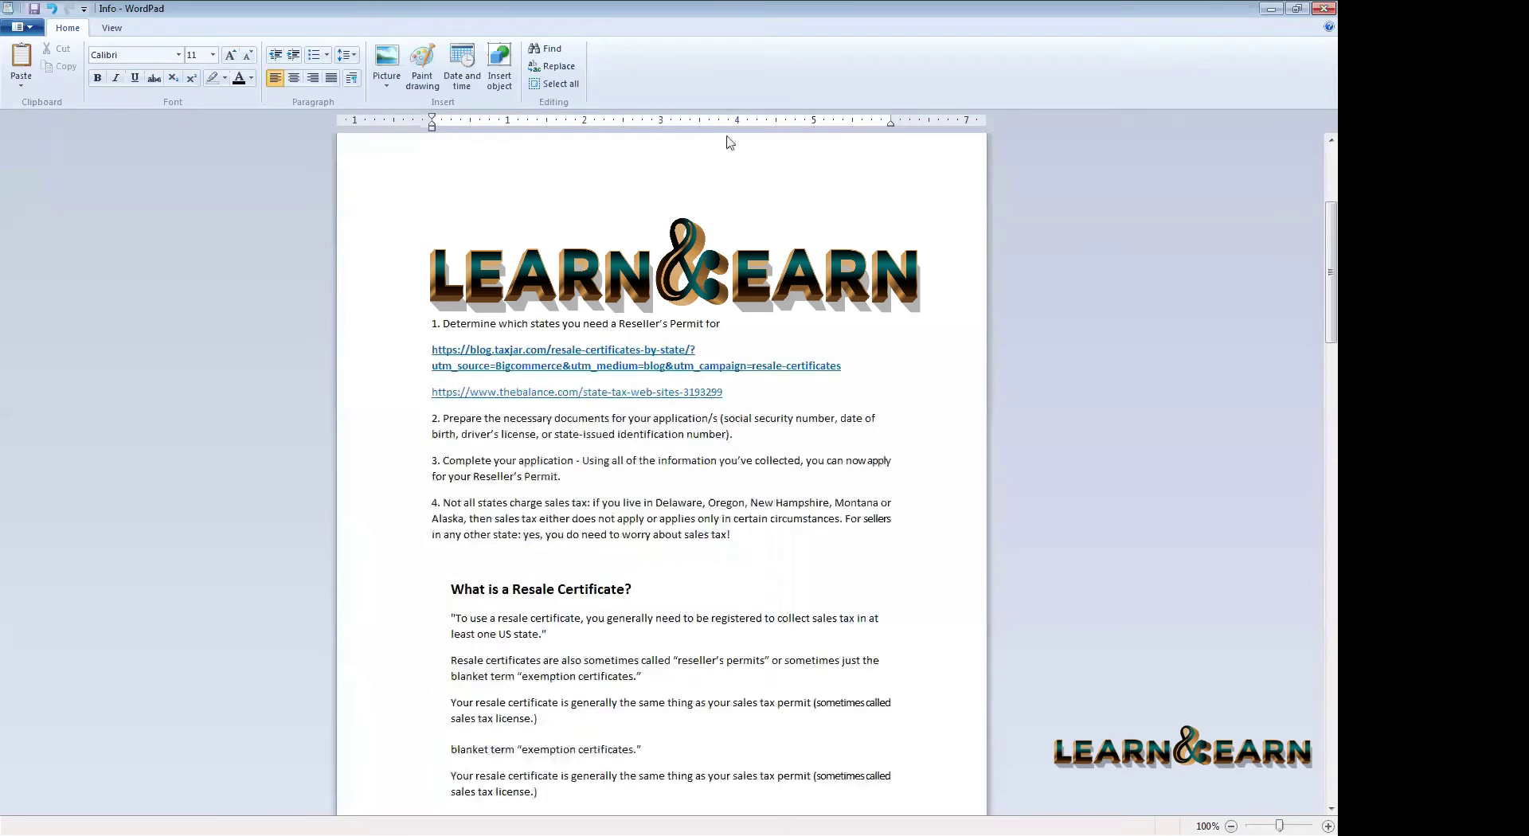
{"action": "key", "text": "alt+Tab"}
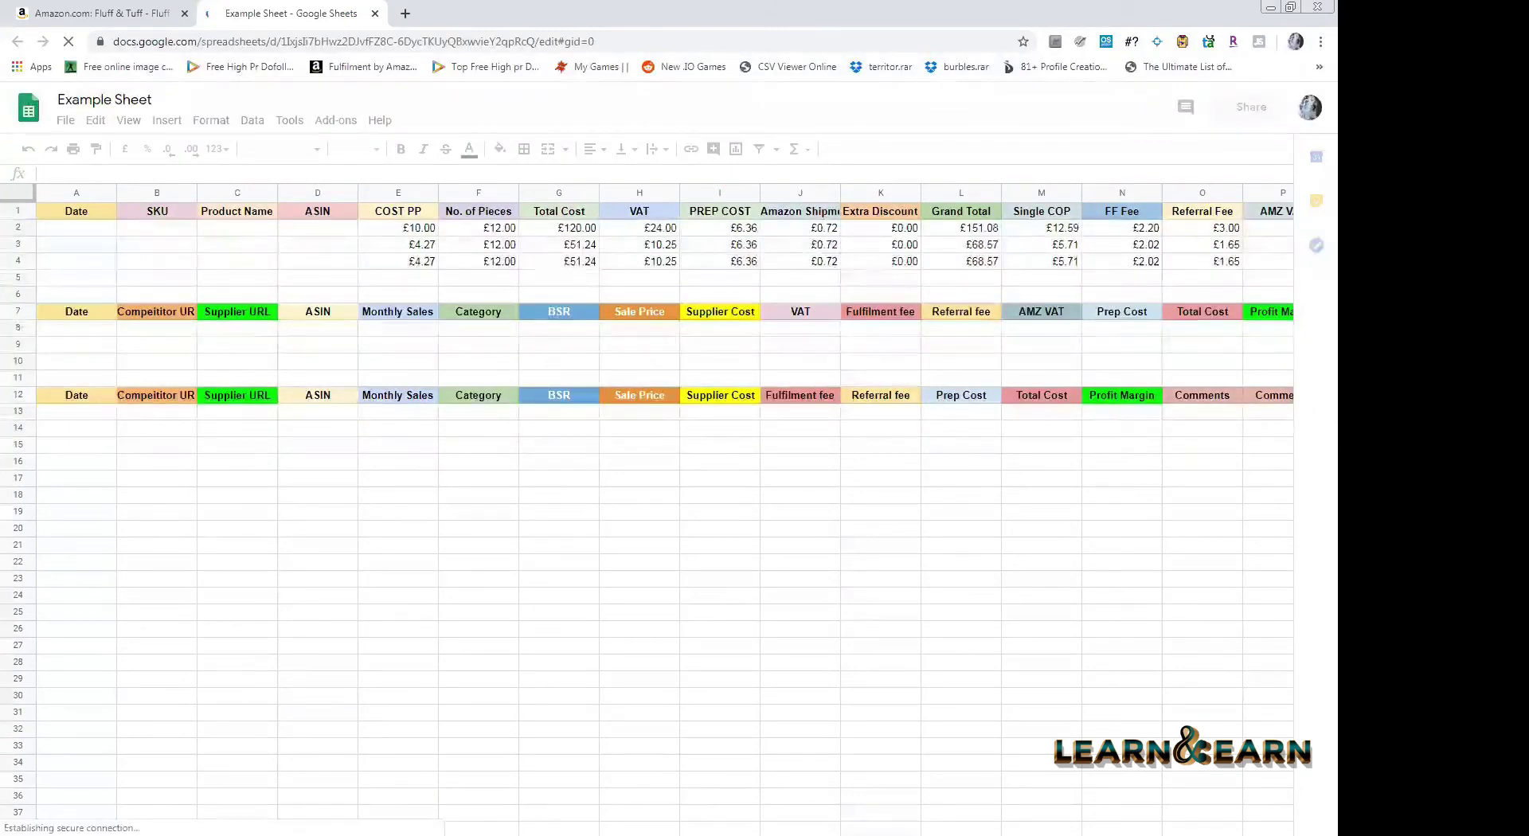
{"action": "left_click", "coordinate": [214, 816]}
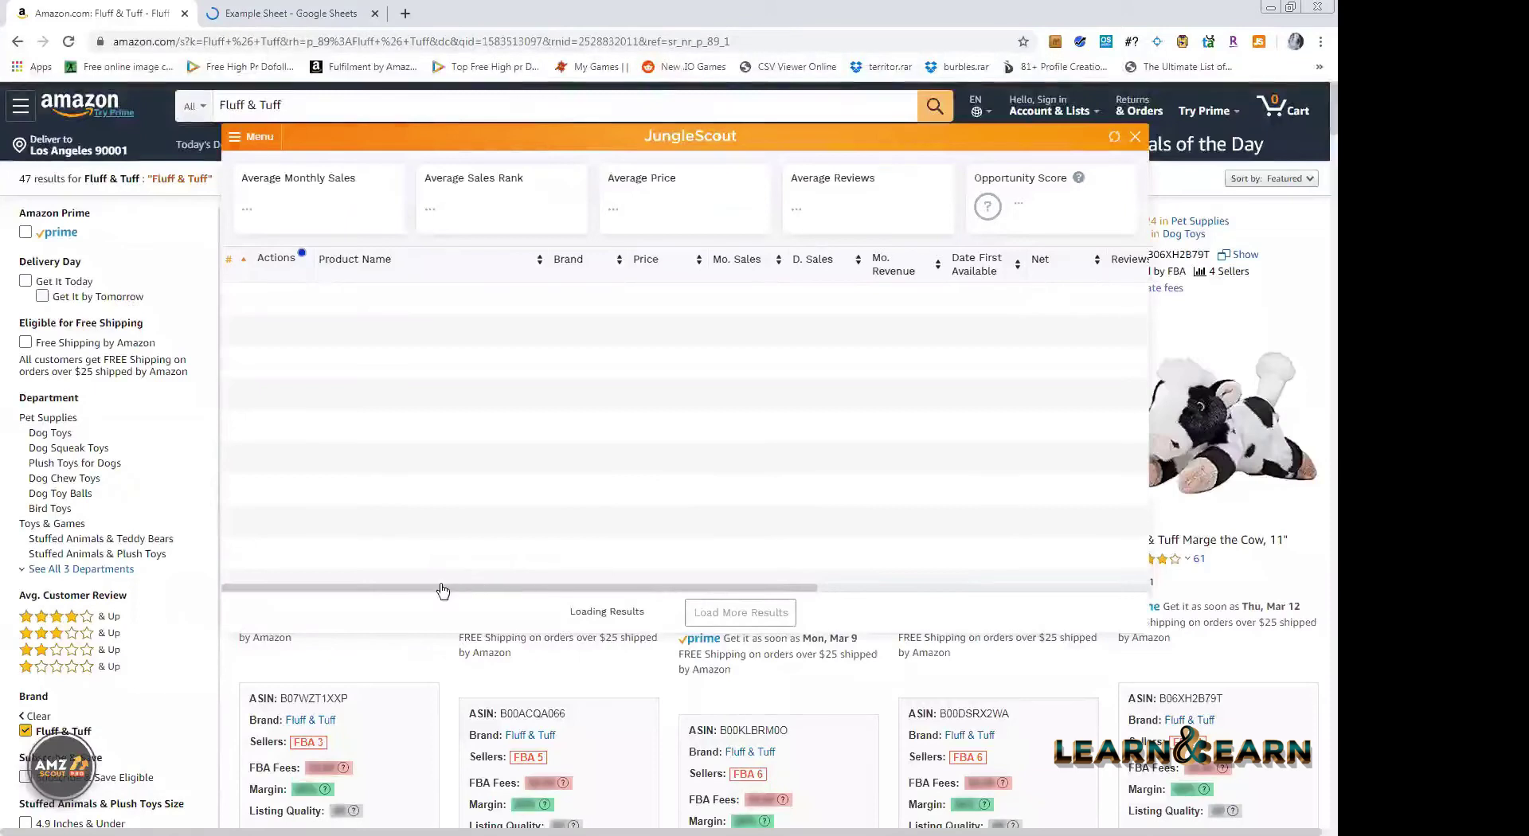
{"action": "left_click_drag", "start_coordinate": [465, 588], "coordinate": [778, 558]}
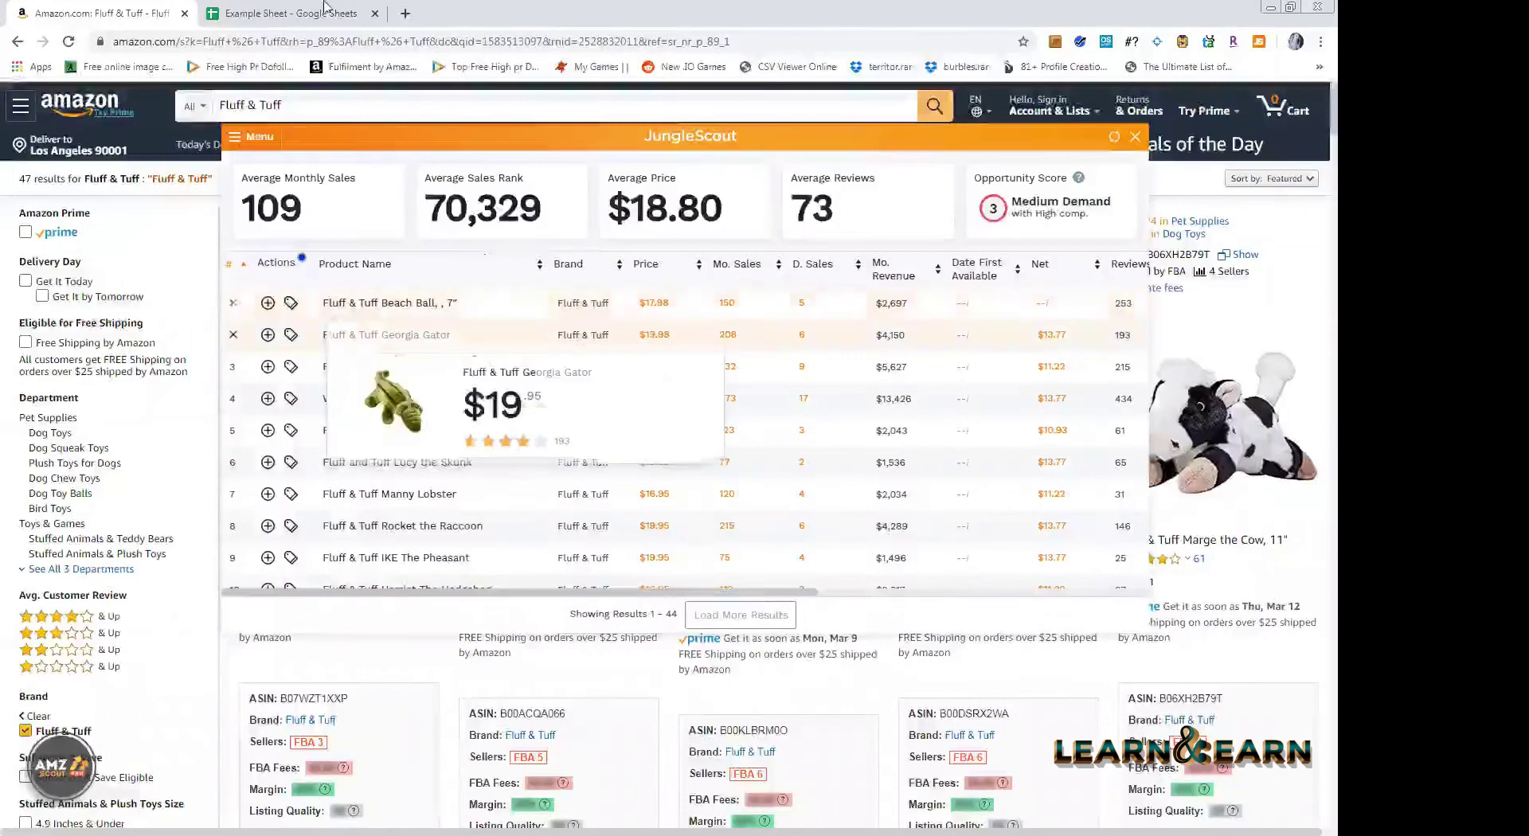
- Open the Google home page in a new browser tab
{"action": "key", "text": "ctrl+t"}
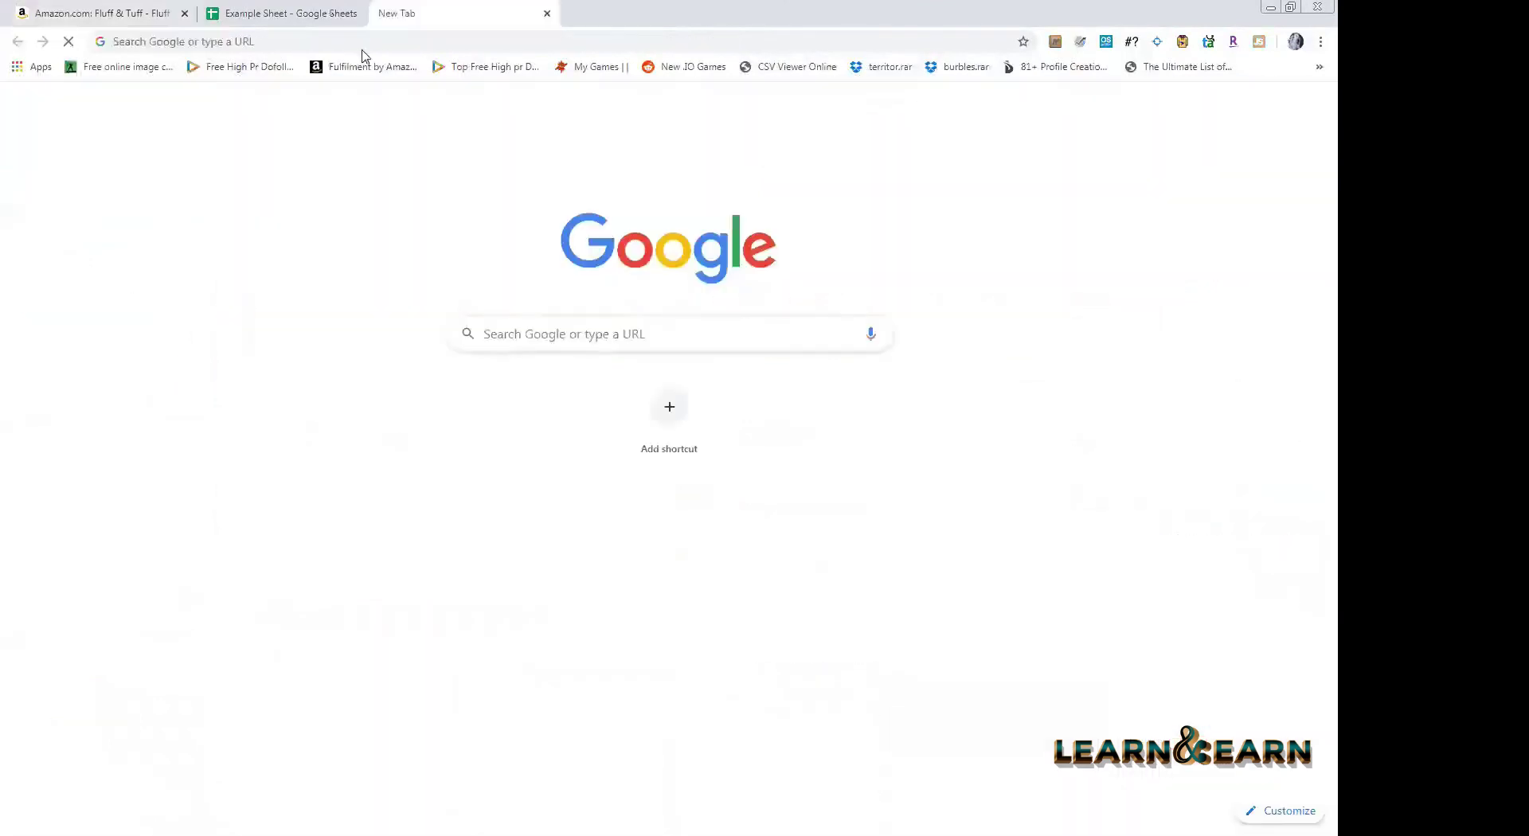
{"action": "type", "text": "goog"}
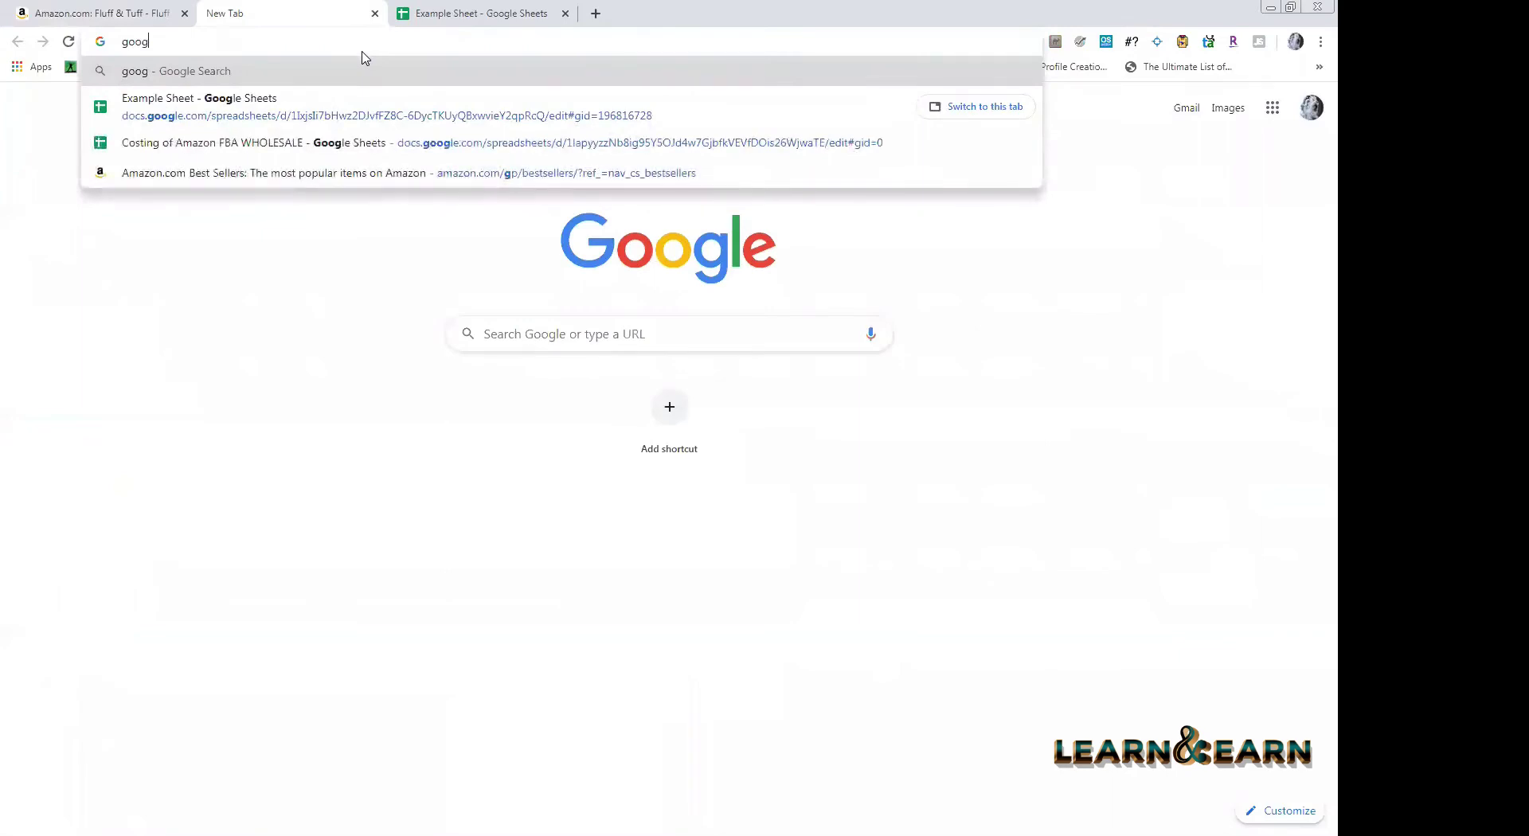
{"action": "type", "text": "le"}
{"action": "key", "text": "Return"}
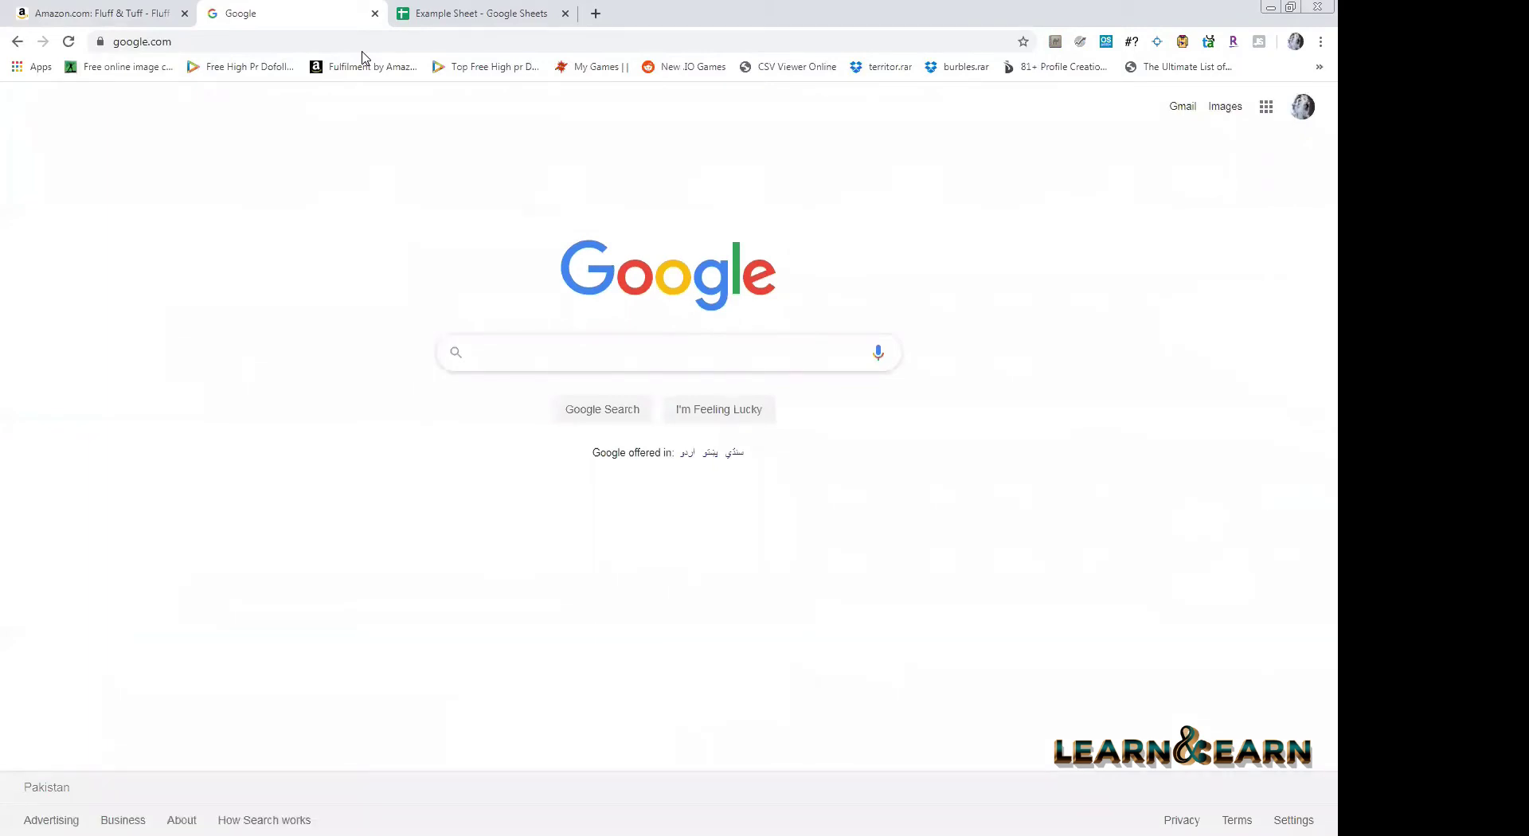
- Enter Fluff & Tuff as the name in cell B3 of the Example Sheet's Brands sheet
{"action": "left_click", "coordinate": [149, 10]}
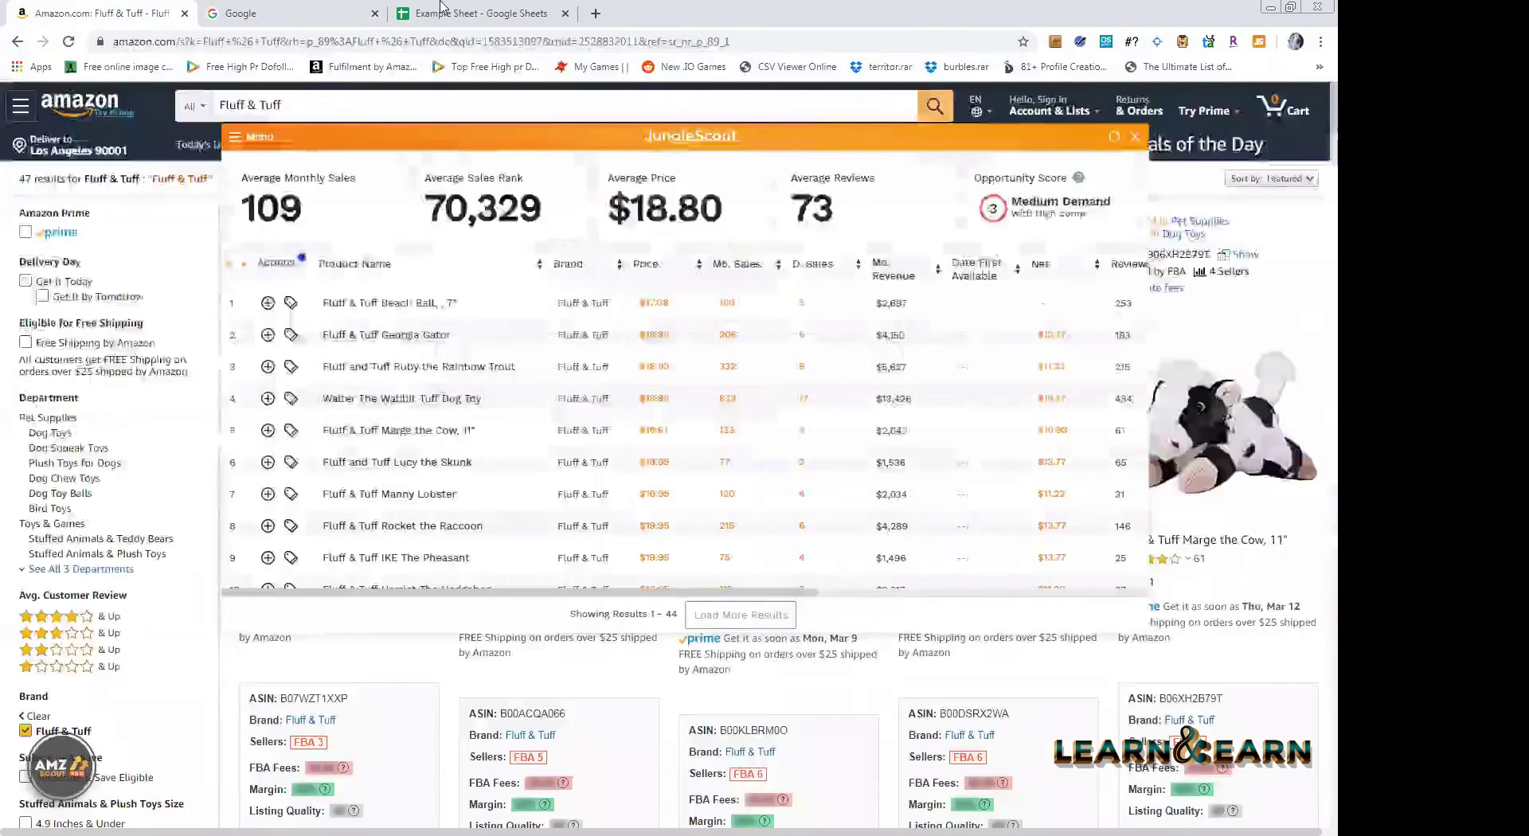
{"action": "left_click", "coordinate": [305, 7]}
{"action": "mouse_move", "coordinate": [477, 13]}
{"action": "left_mouse_down"}
{"action": "mouse_move", "coordinate": [310, 7]}
{"action": "mouse_move", "coordinate": [485, 12]}
{"action": "left_mouse_up"}
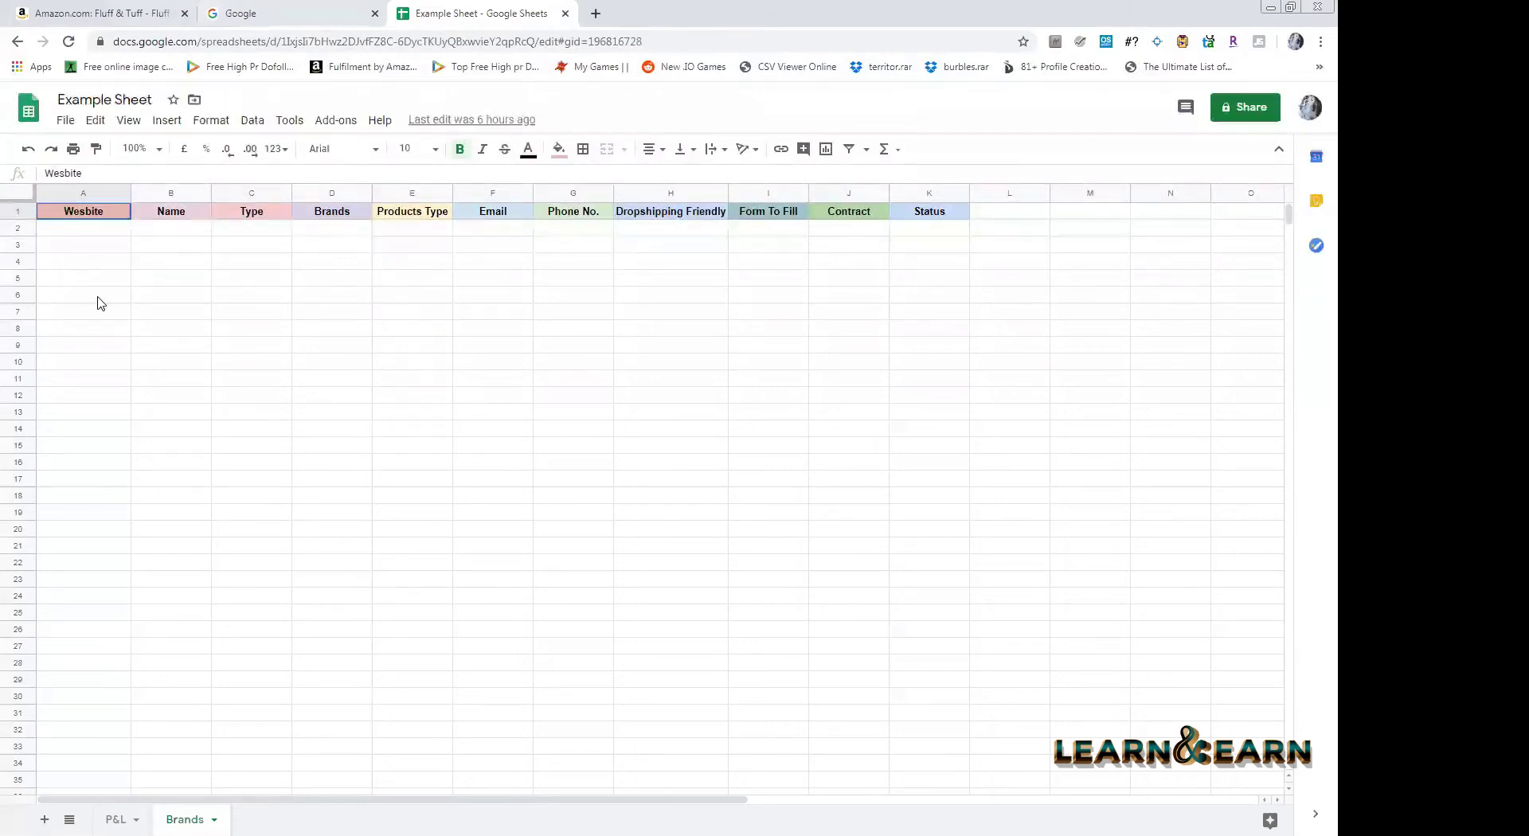
{"action": "key", "text": "ctrl+Tab"}
{"action": "key", "text": "ctrl+shift+Tab"}
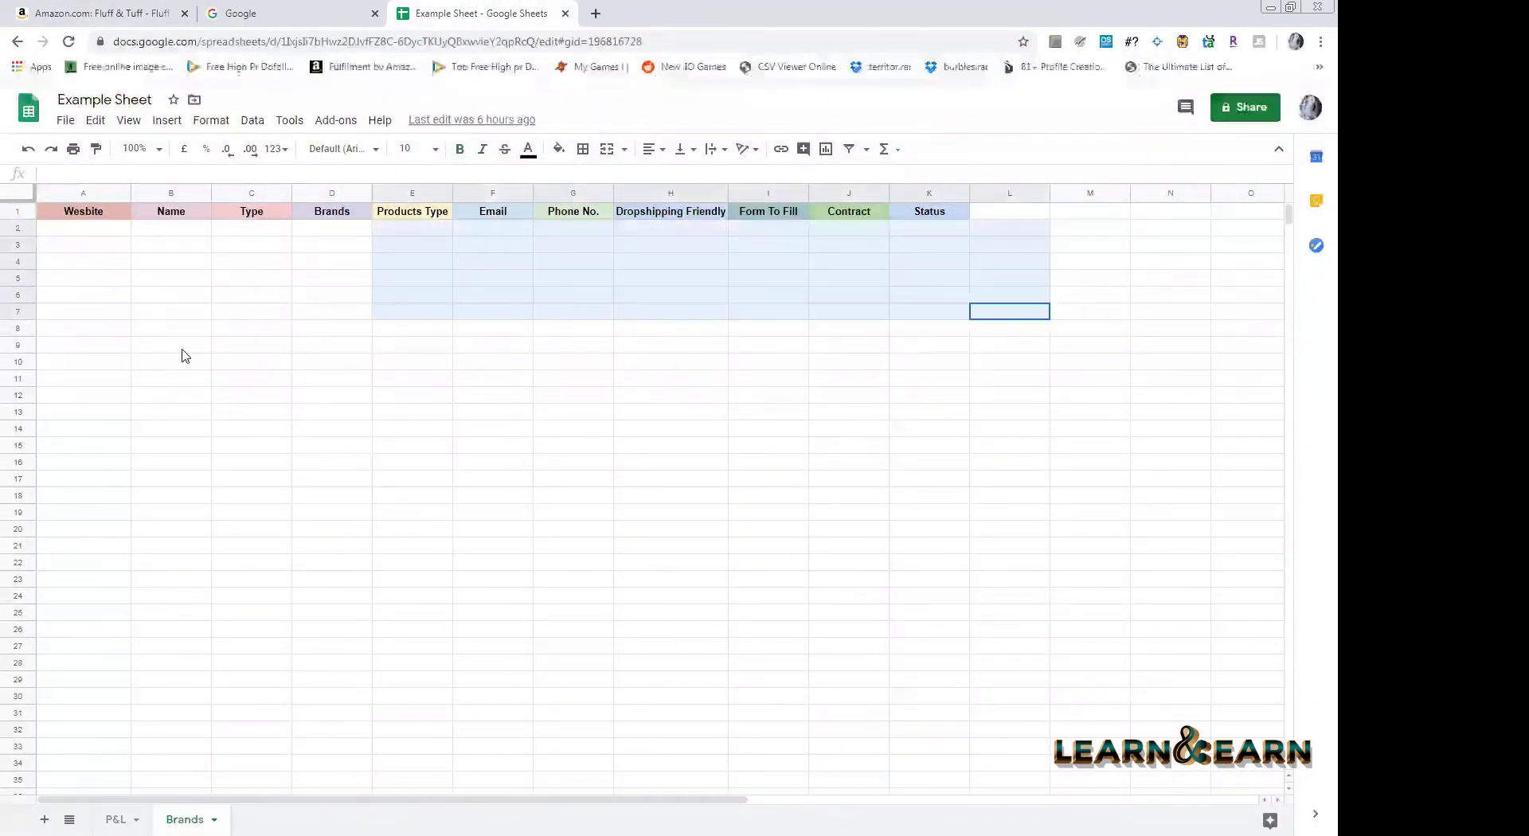
{"action": "left_click", "coordinate": [177, 346]}
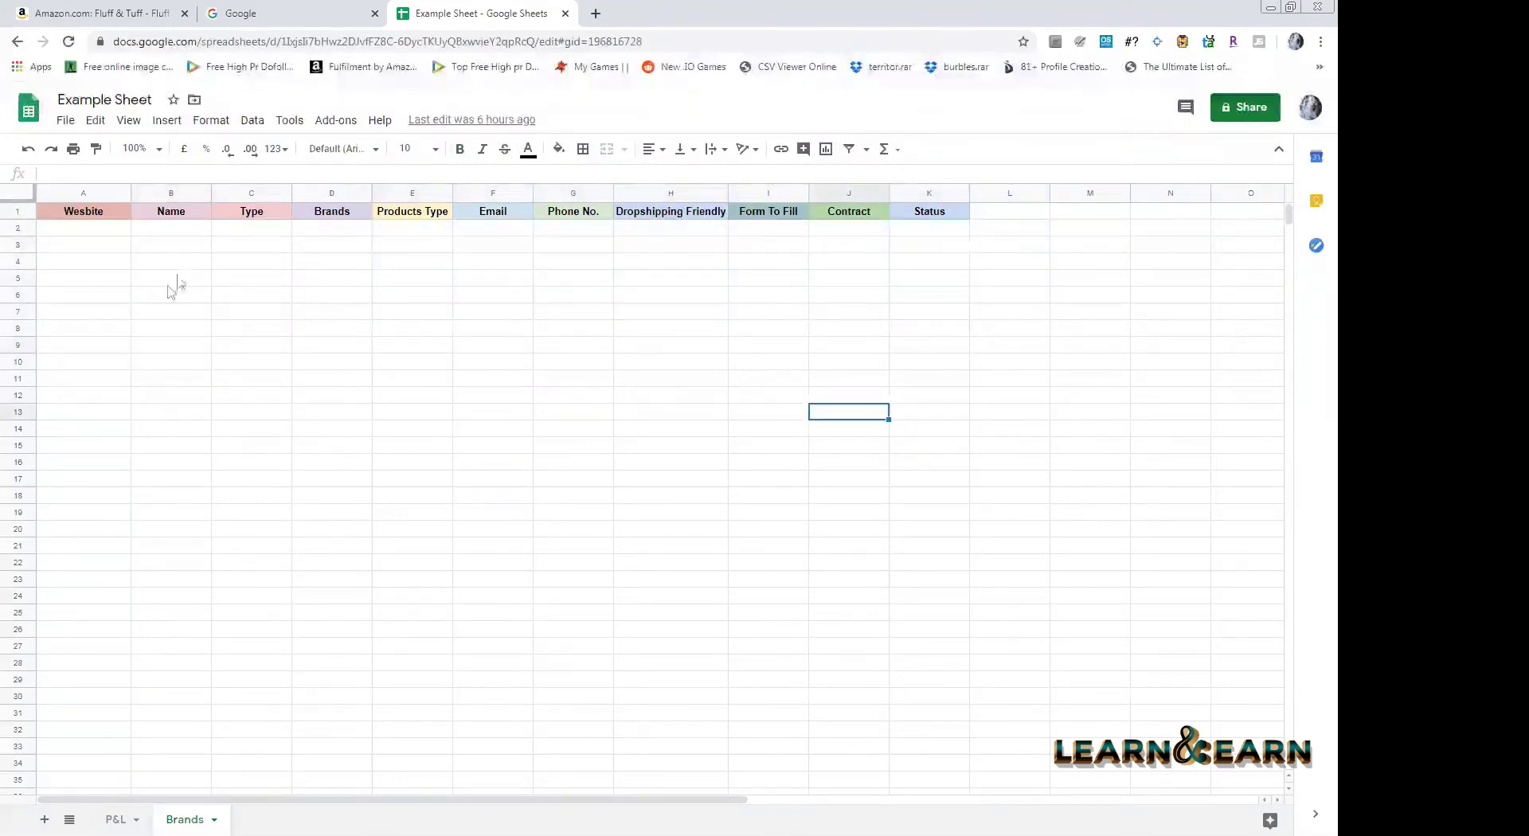
{"action": "left_click", "coordinate": [170, 244]}
{"action": "key", "text": "ctrl+v"}
- Complete row 3 with type Plush Toys, brand Fluff & Tuff and products type Dog Plush Toys
{"action": "left_click", "coordinate": [265, 255]}
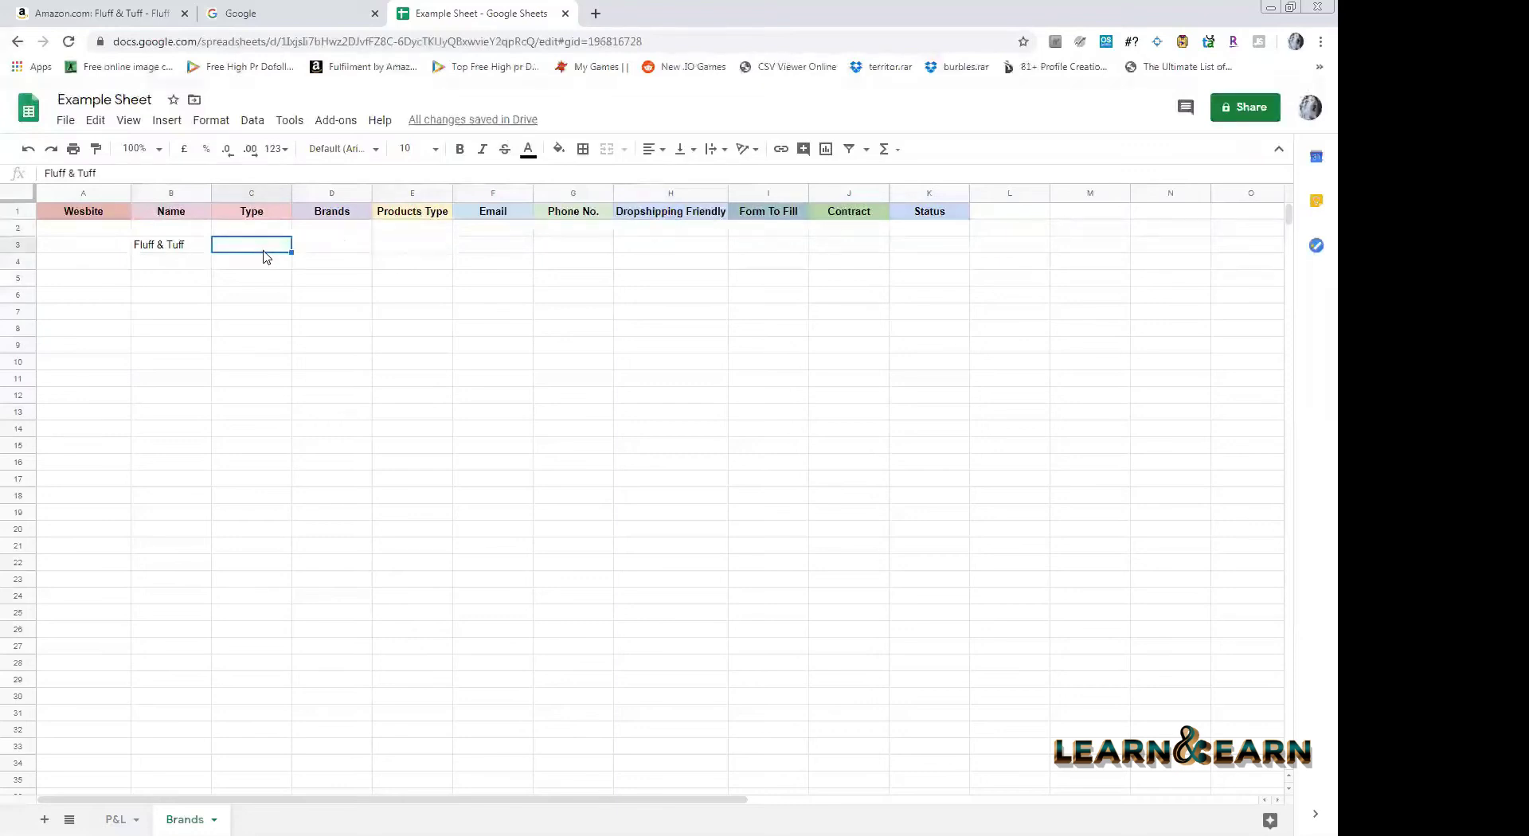
{"action": "type", "text": "Plush Toys"}
{"action": "key", "text": "Tab"}
{"action": "type", "text": "Fluff & Tuff"}
{"action": "key", "text": "Tab"}
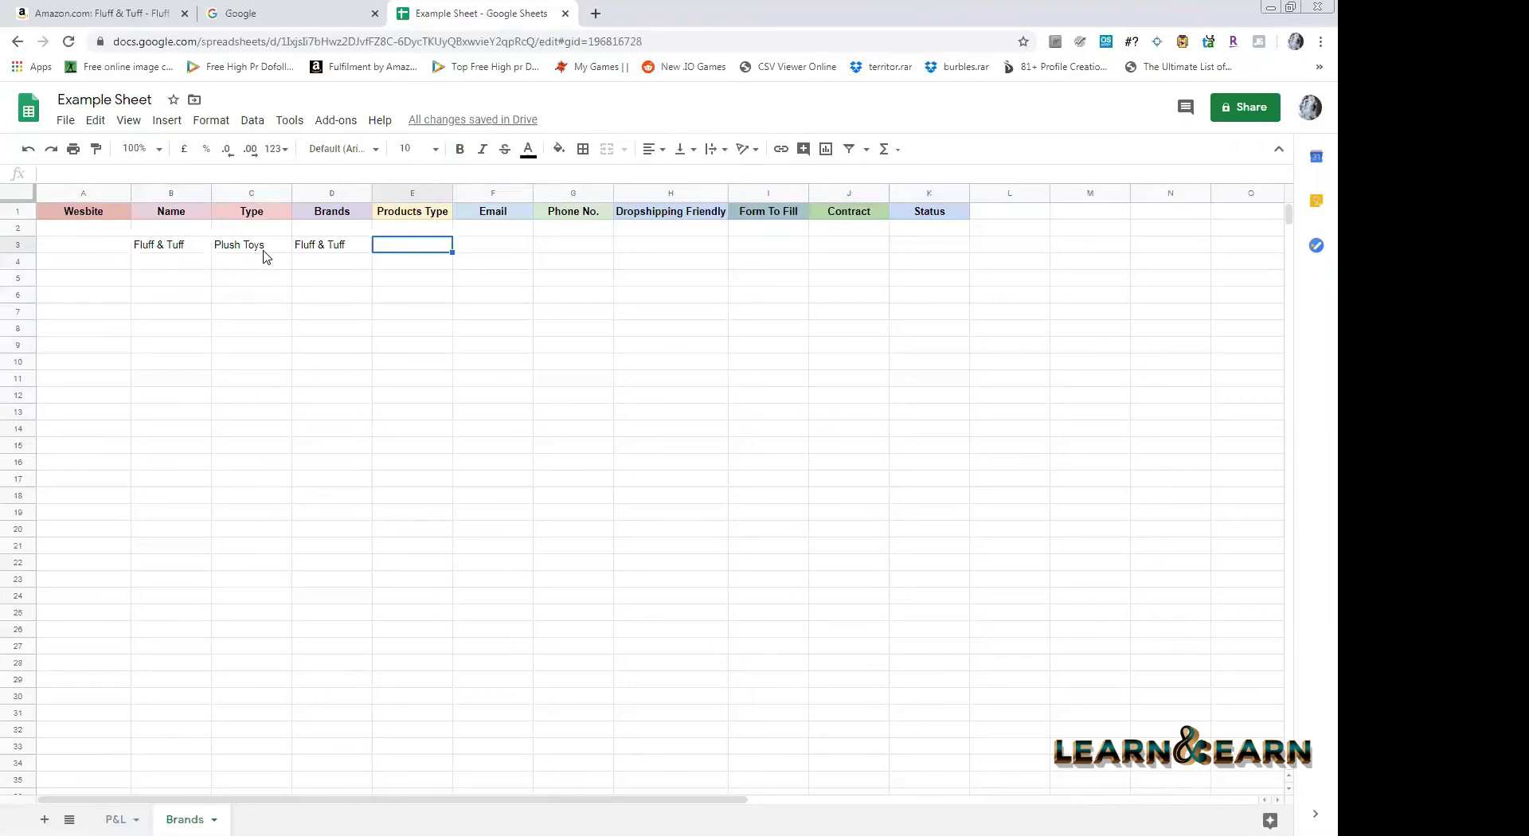
{"action": "type", "text": "Dog Plush Toys"}
{"action": "key", "text": "Tab"}
{"action": "key", "text": "Tab"}
{"action": "key", "text": "Tab"}
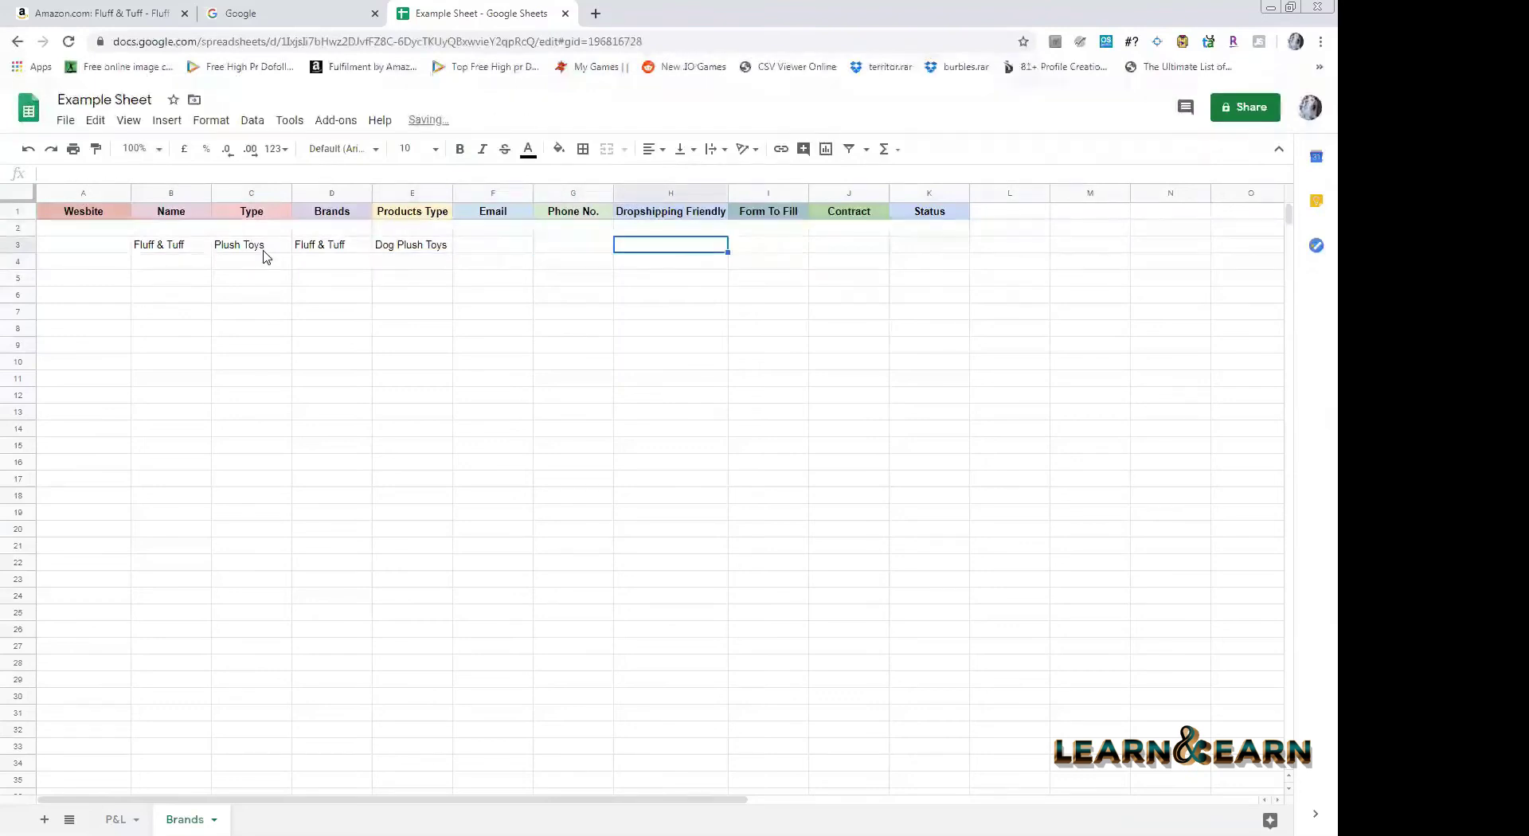
{"action": "key", "text": "Tab"}
{"action": "key", "text": "Tab"}
{"action": "key", "text": "Tab"}
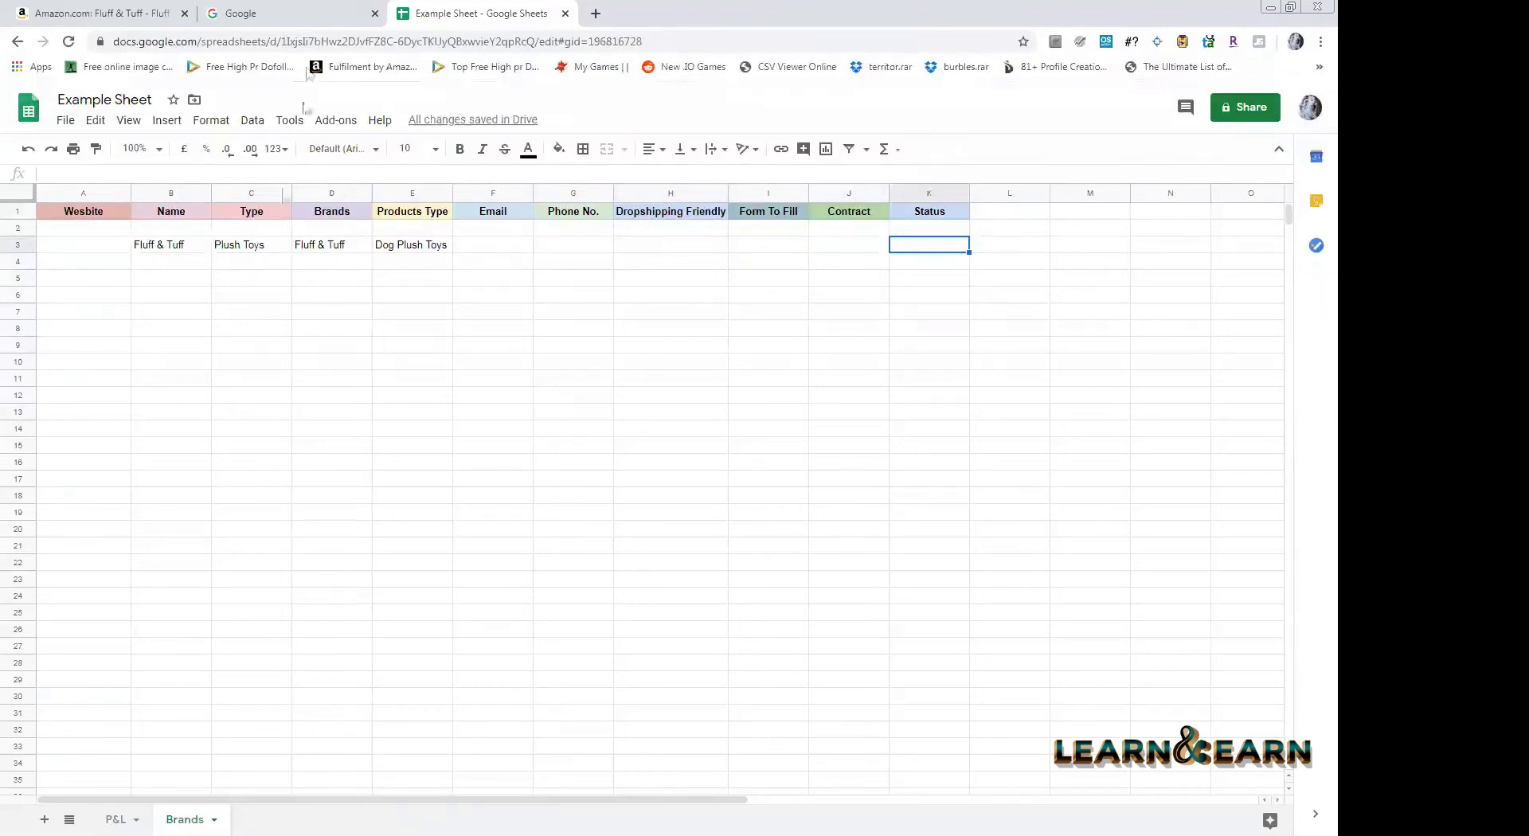
{"action": "left_click", "coordinate": [252, 344]}
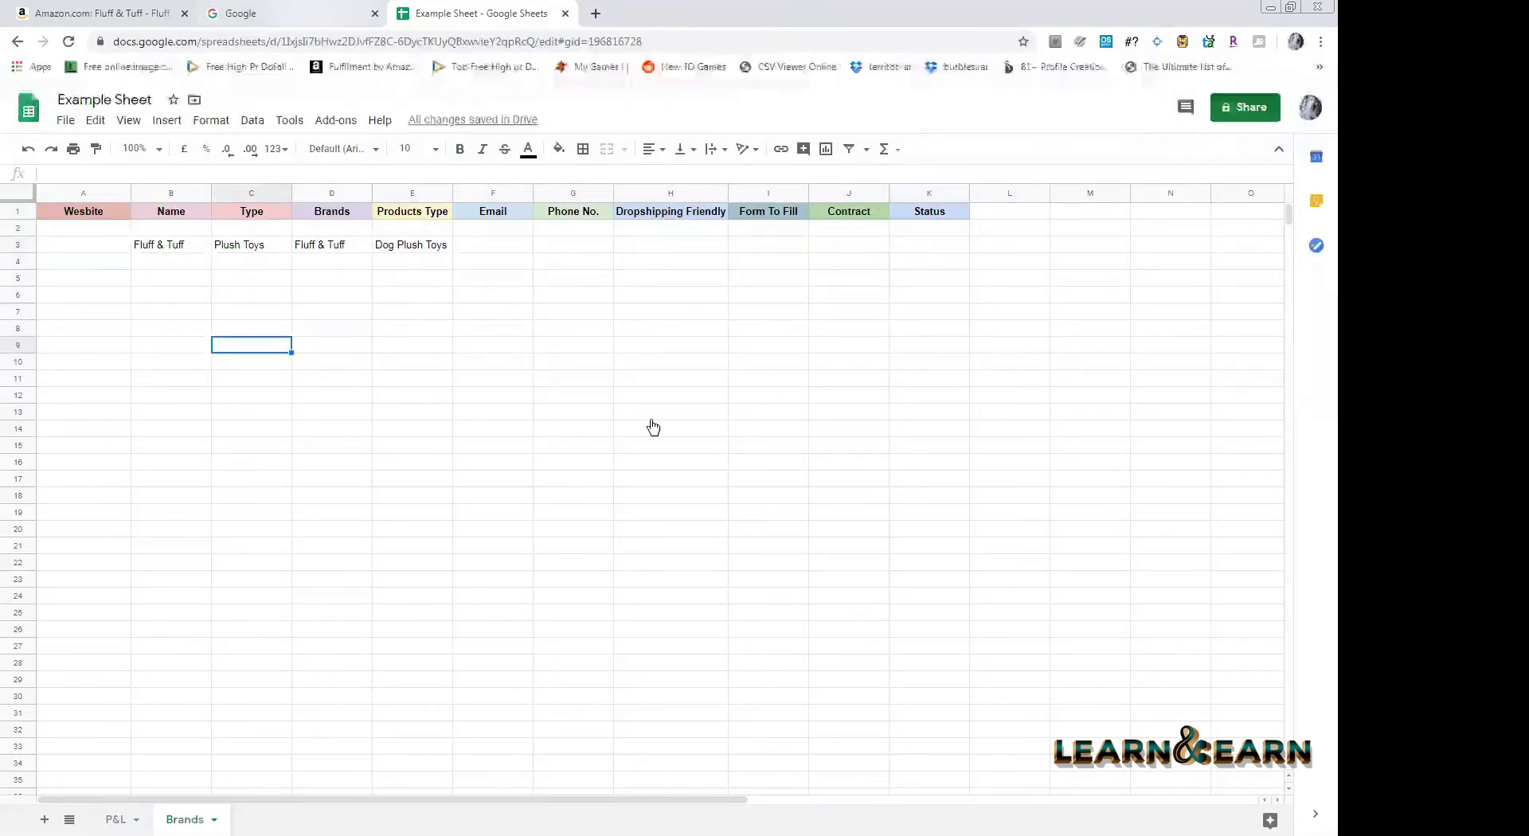
- Search Google for "fluff & tuff distributors" and open the Fluff and Tuff website in a new tab
{"action": "key", "text": "ctrl+shift+Tab"}
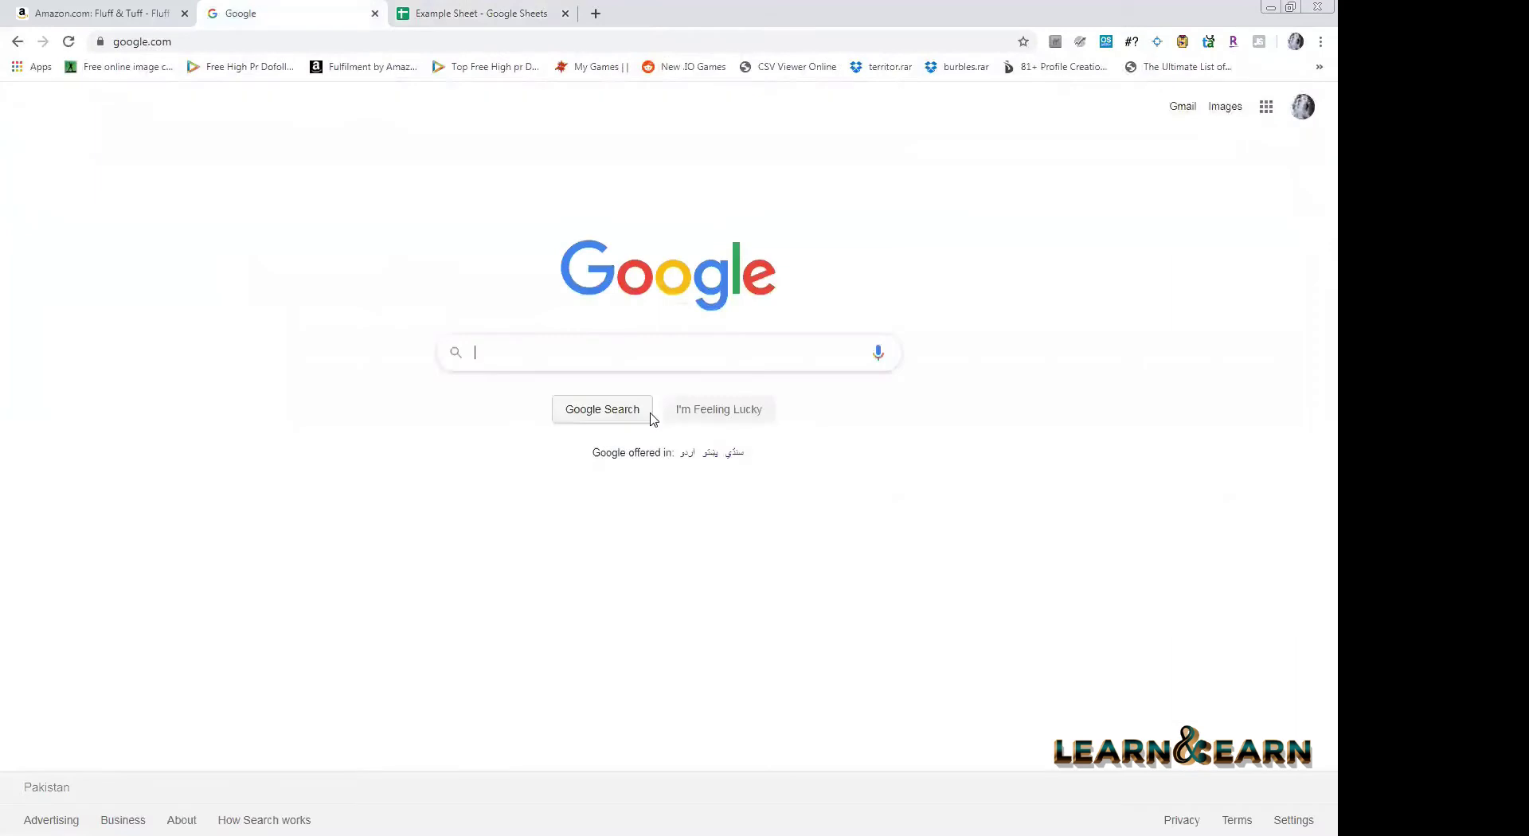
{"action": "key", "text": "ctrl+v"}
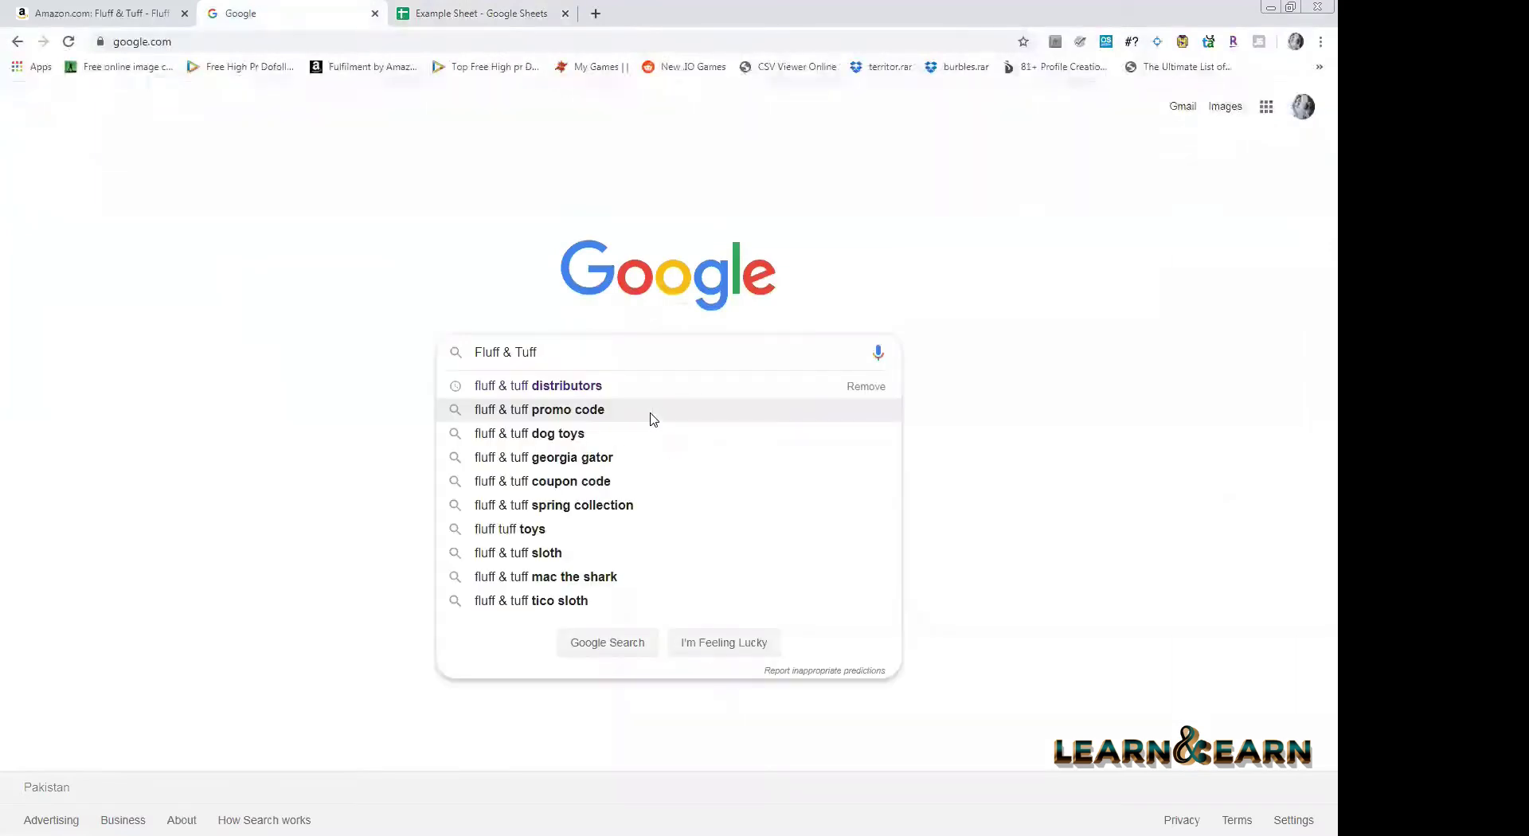
{"action": "key", "text": "Down"}
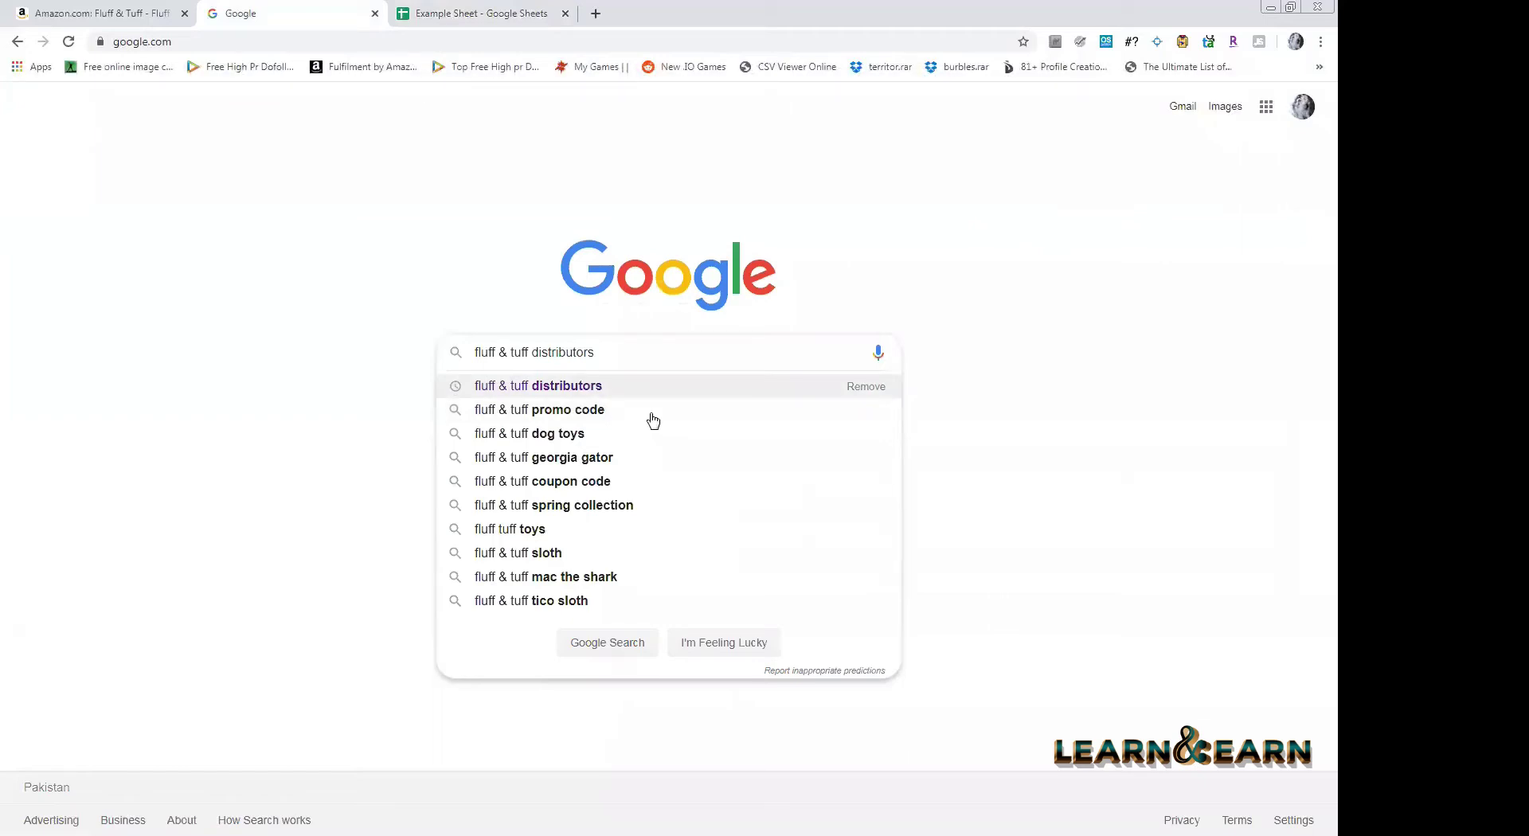
{"action": "key", "text": "Return"}
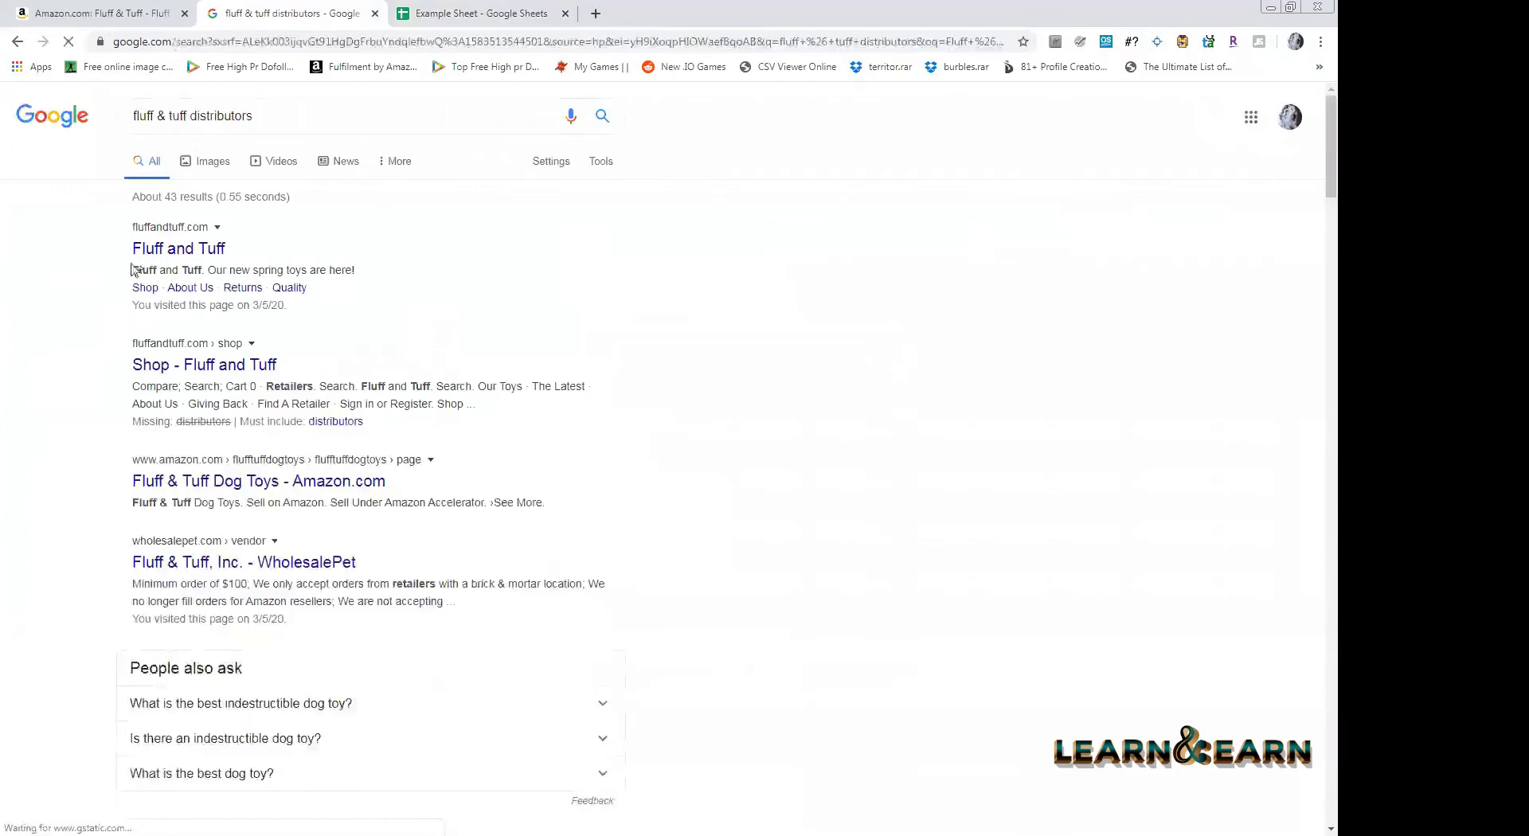
{"action": "right_click", "coordinate": [169, 248]}
{"action": "left_click", "coordinate": [274, 259]}
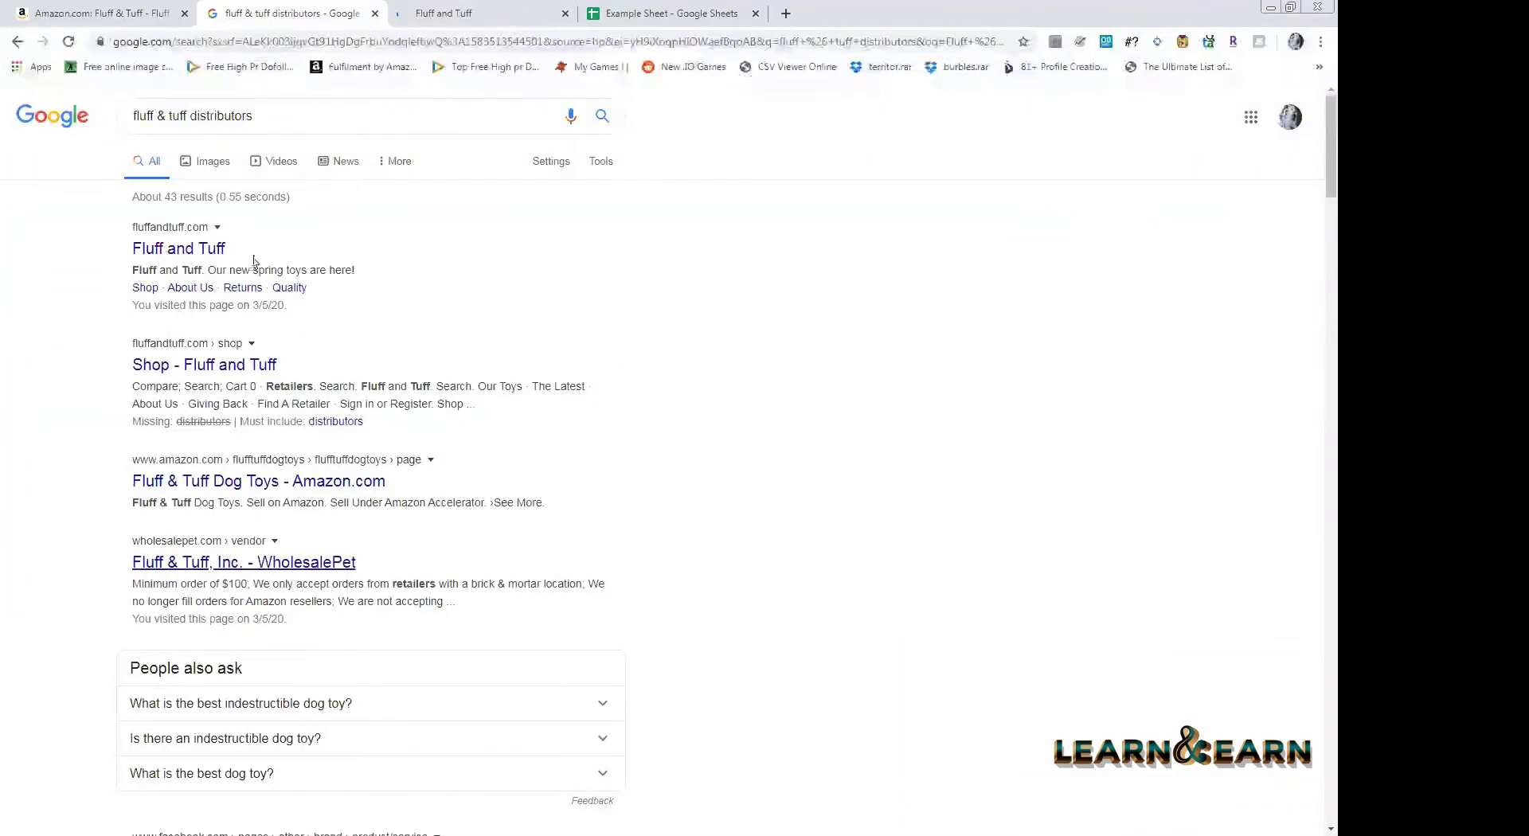
- Open the Fluff & Tuff, Inc. - WholesalePet search result in a new tab
{"action": "scroll", "coordinate": [153, 231], "scroll_direction": "down", "scroll_amount": 4}
{"action": "right_click", "coordinate": [231, 244]}
{"action": "left_click", "coordinate": [272, 255]}
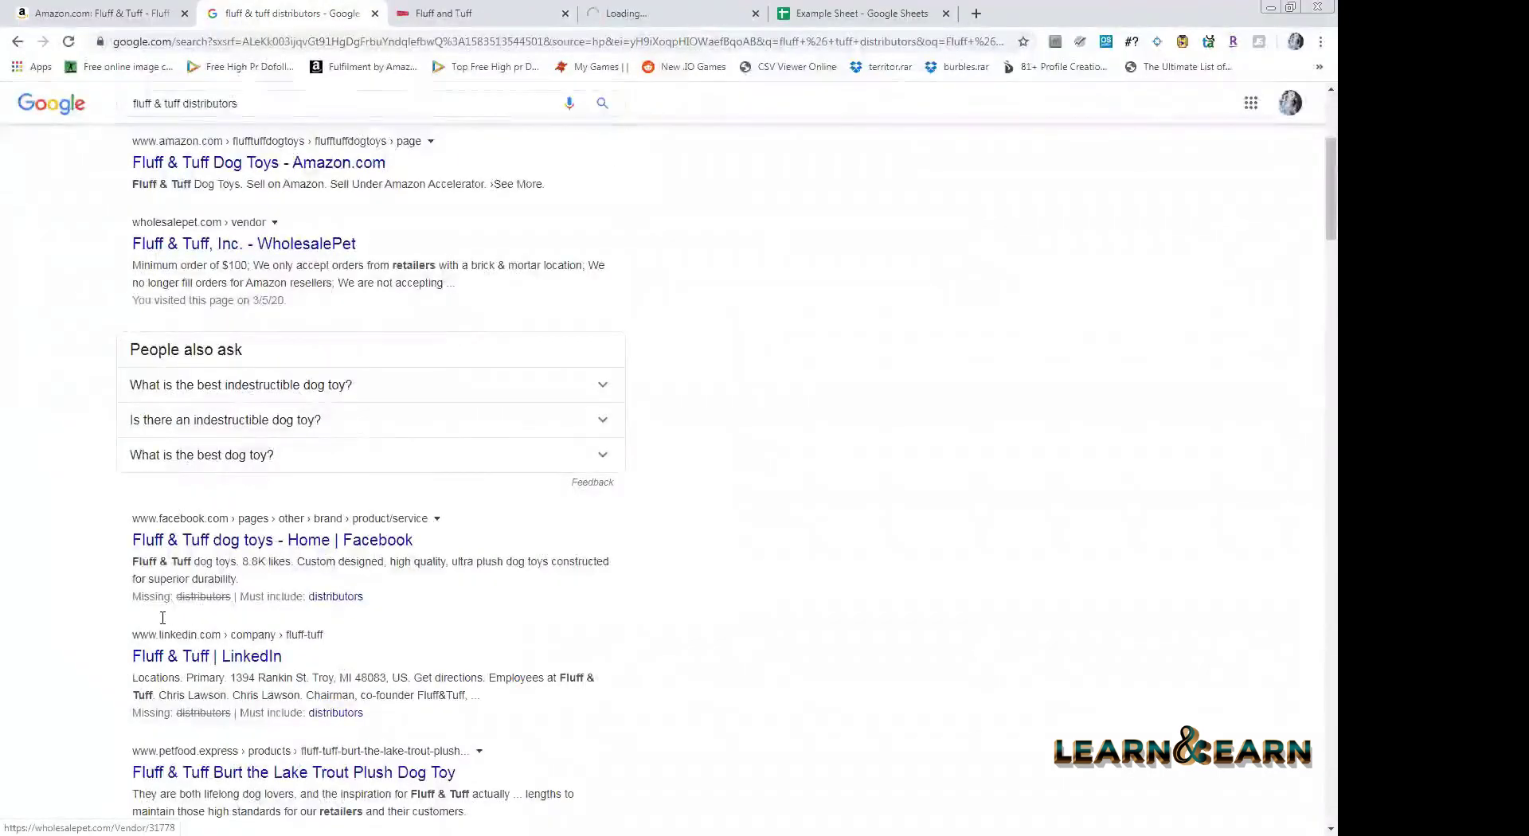
- Look through the remaining distributor results and open the PetStuff.com Fluff & Tuff Toys result in a new tab
{"action": "scroll", "coordinate": [167, 618], "scroll_direction": "down", "scroll_amount": 1}
{"action": "scroll", "coordinate": [167, 618], "scroll_direction": "down", "scroll_amount": 1}
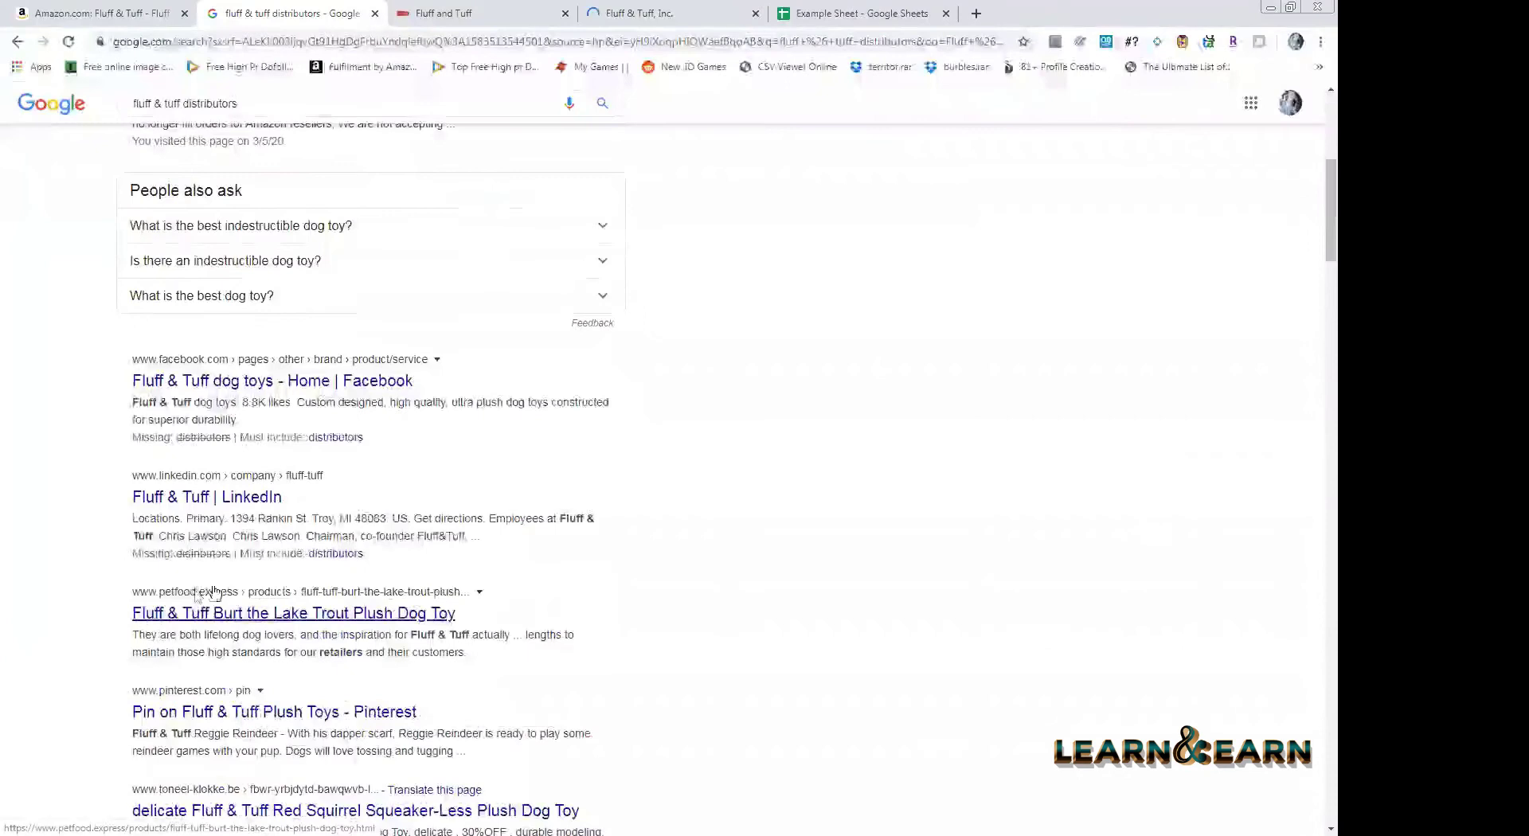
{"action": "scroll", "coordinate": [209, 593], "scroll_direction": "down", "scroll_amount": 1}
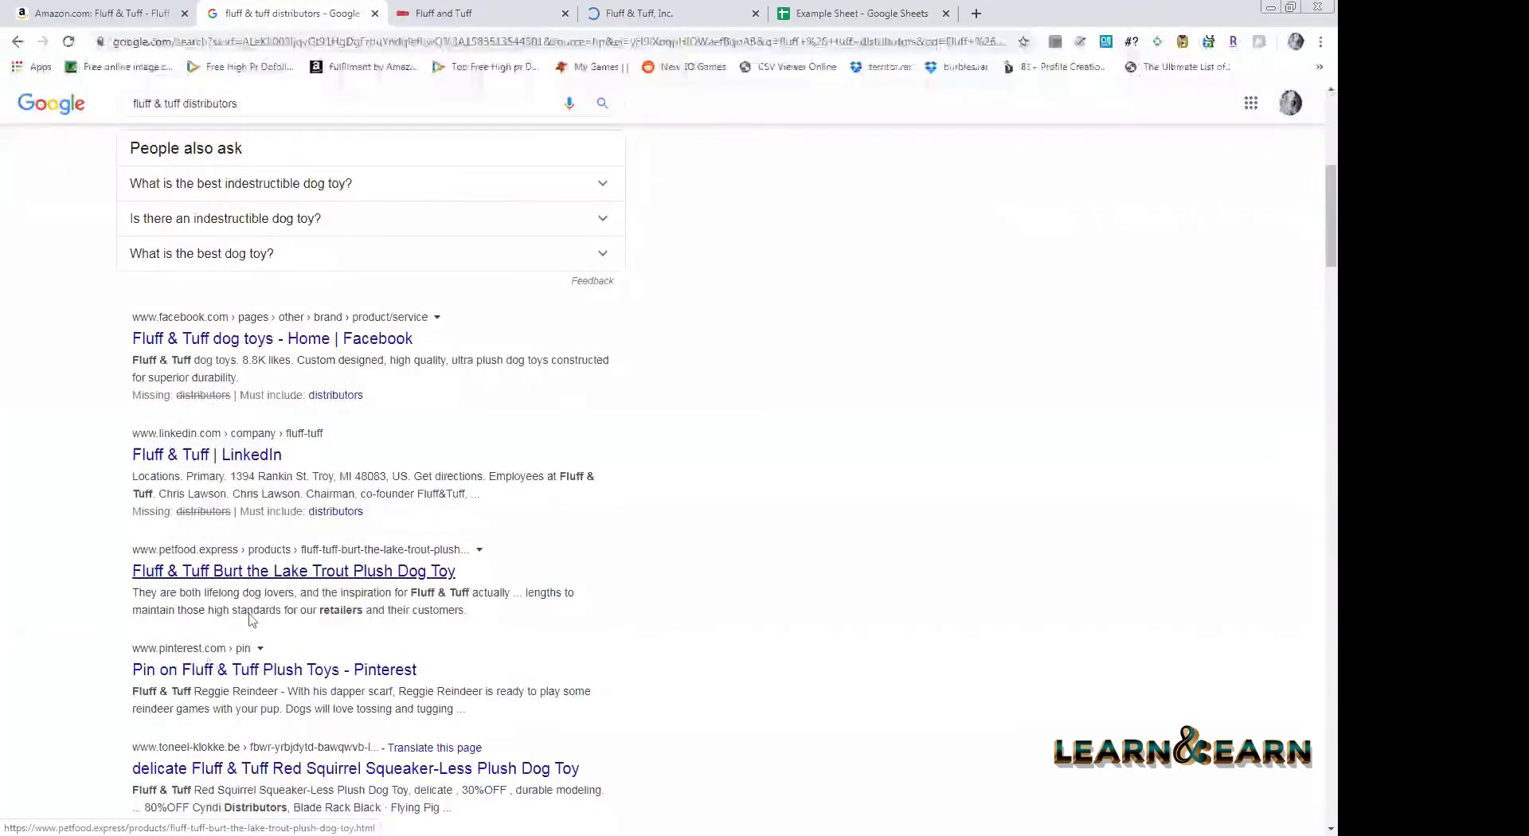
{"action": "scroll", "coordinate": [239, 669], "scroll_direction": "down", "scroll_amount": 4}
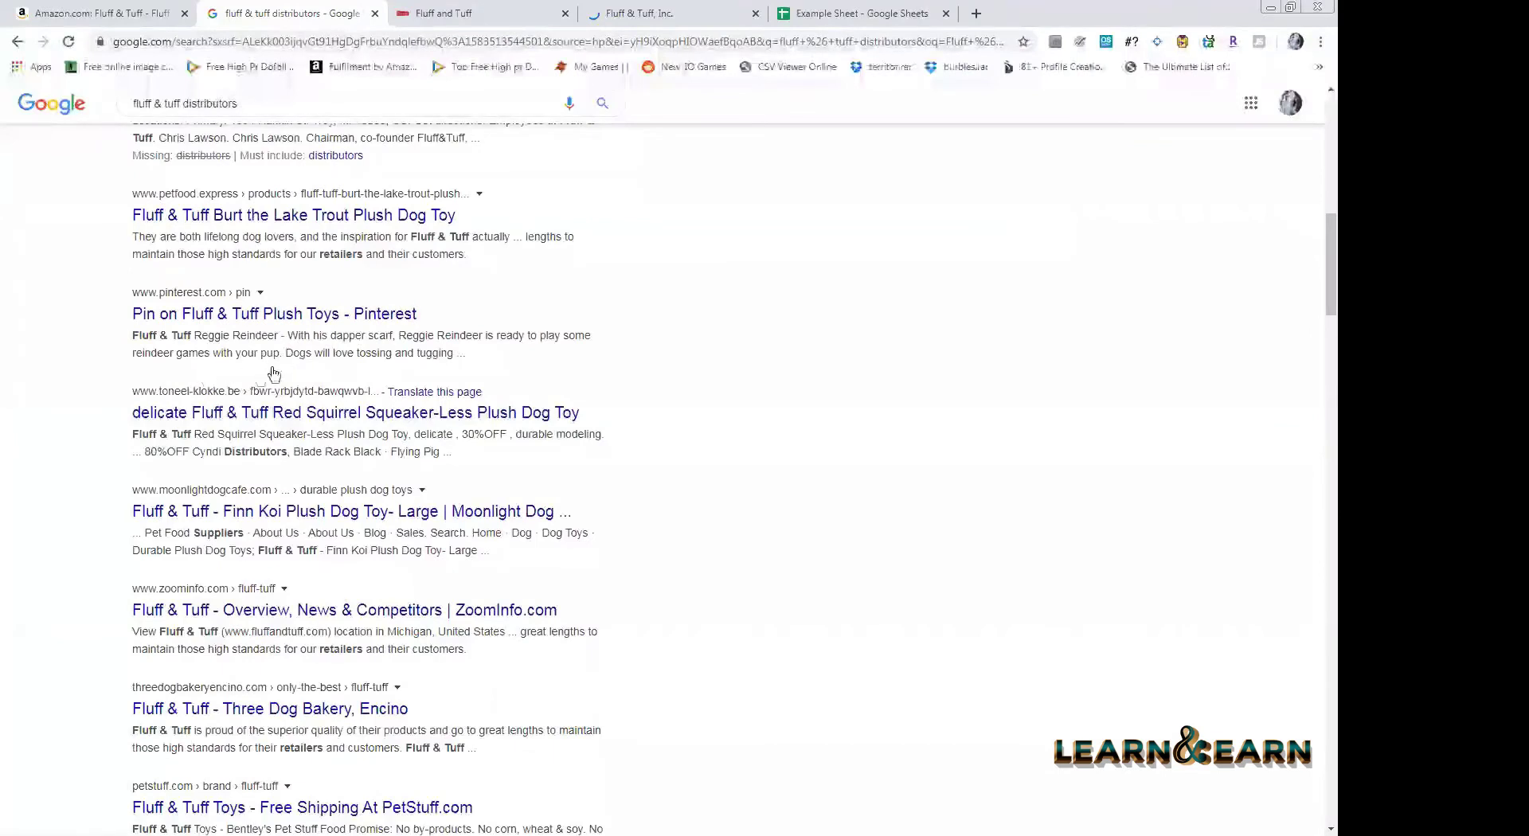
{"action": "scroll", "coordinate": [271, 374], "scroll_direction": "down", "scroll_amount": 2}
{"action": "right_click", "coordinate": [222, 653]}
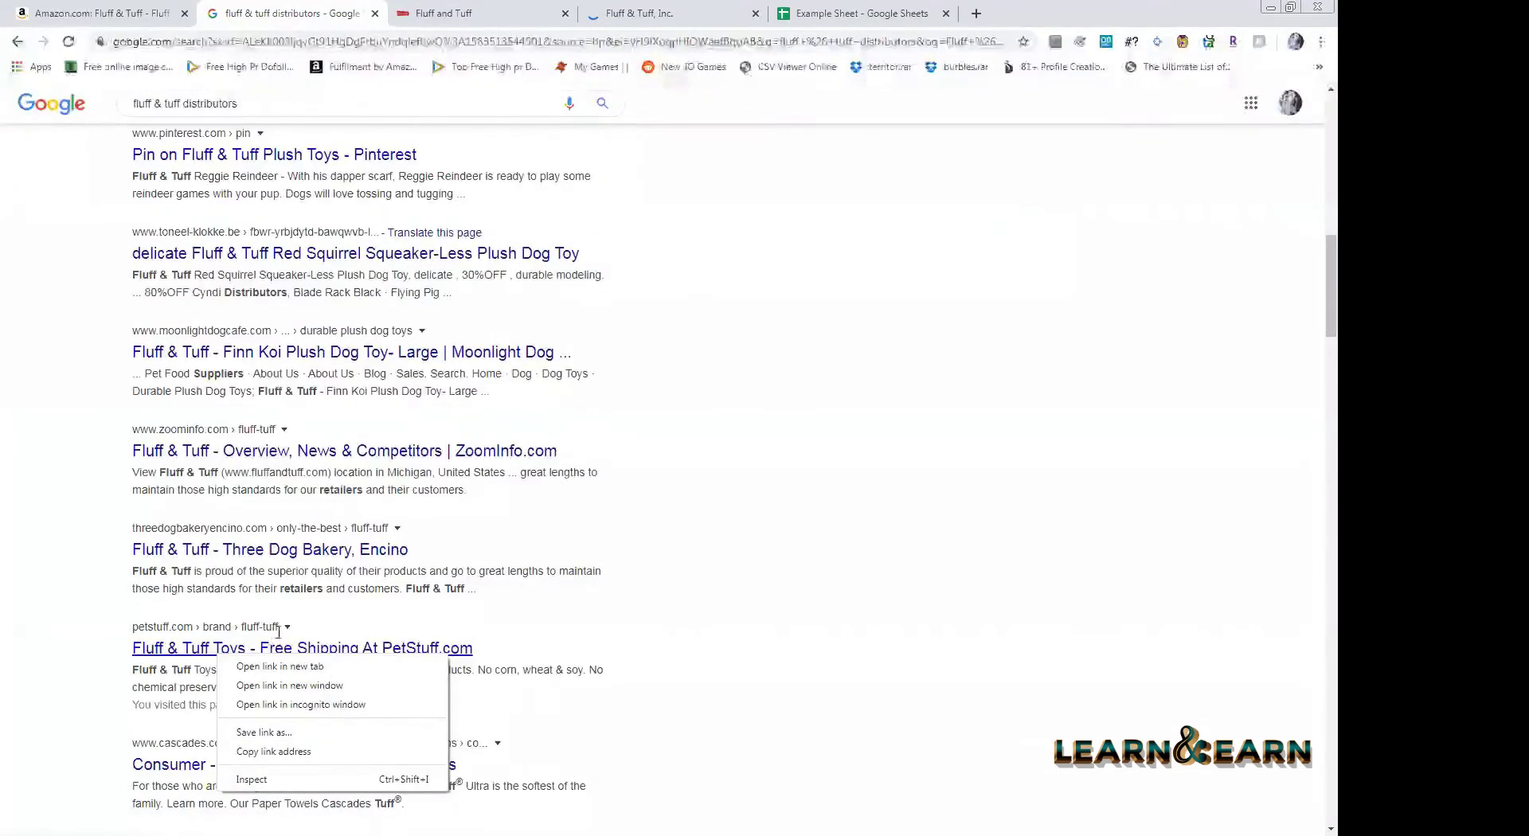
{"action": "left_click", "coordinate": [270, 667]}
- Open the Consumer - Cascades Fluff & Tuff result in a new tab and return to the start of the results
{"action": "scroll", "coordinate": [271, 666], "scroll_direction": "down", "scroll_amount": 5}
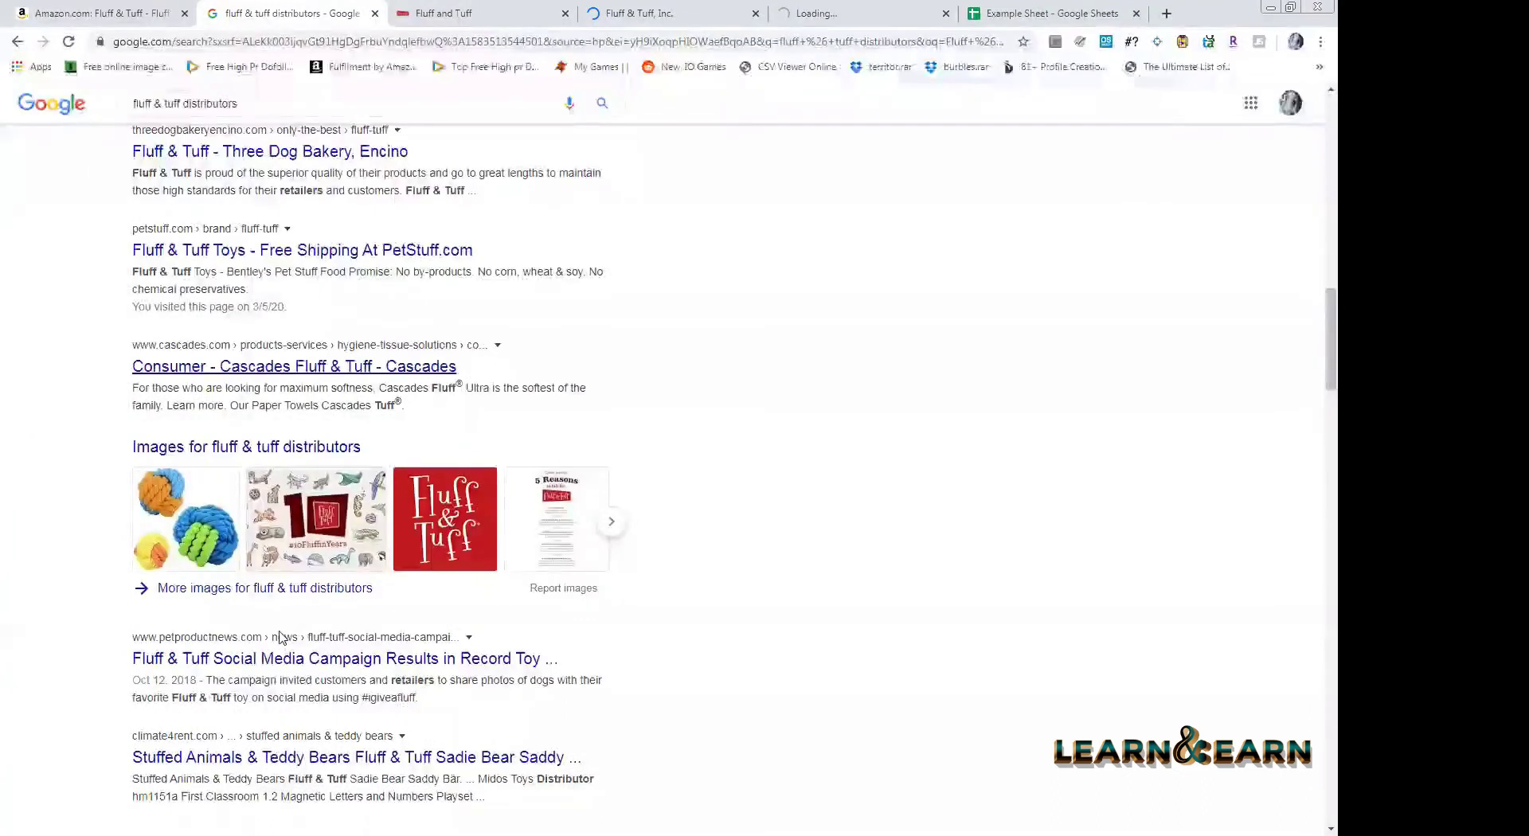
{"action": "scroll", "coordinate": [517, 403], "scroll_direction": "down", "scroll_amount": 1}
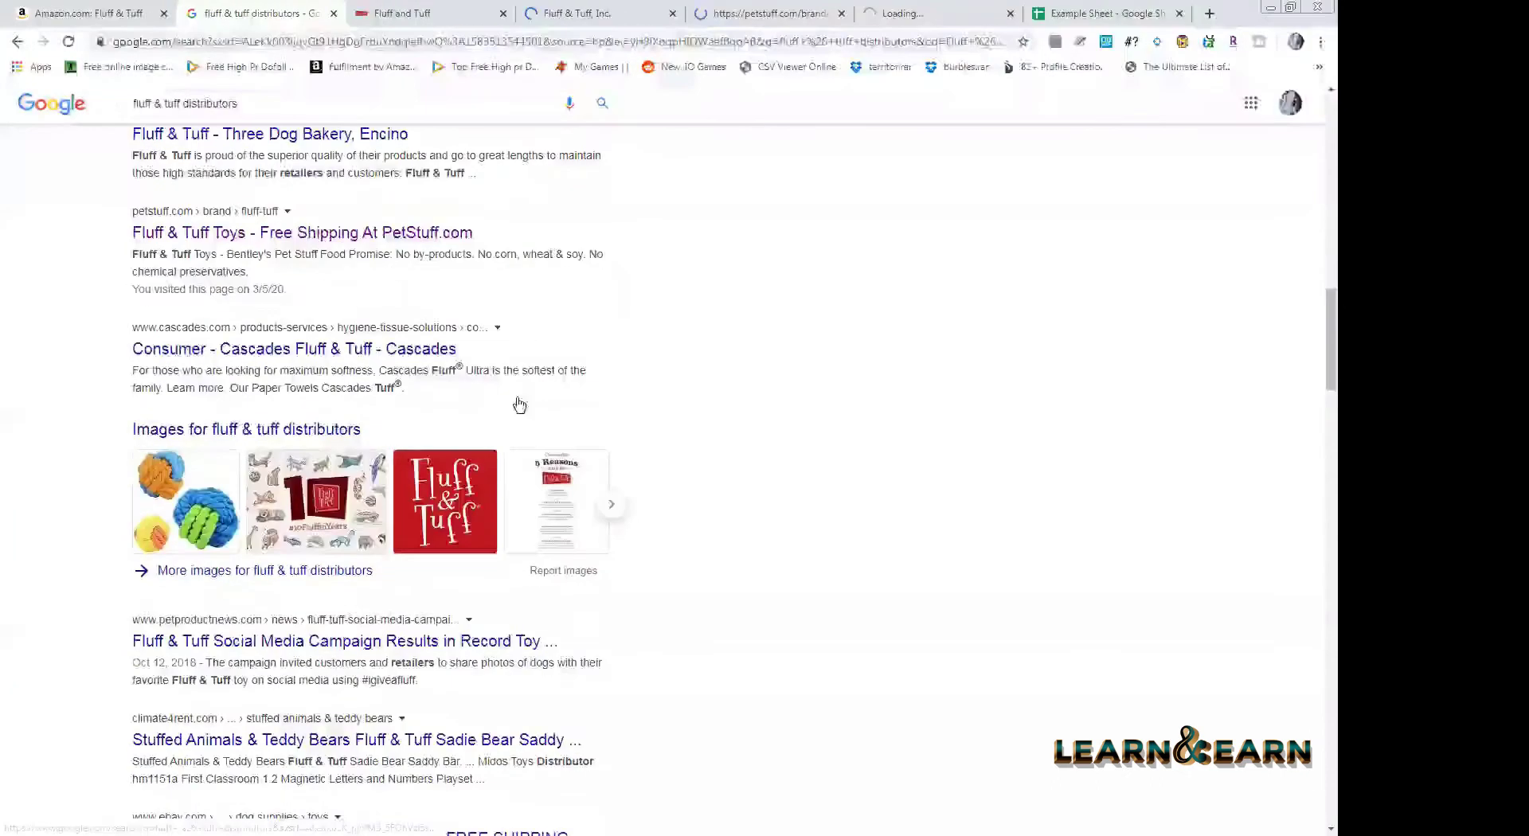
{"action": "scroll", "coordinate": [470, 510], "scroll_direction": "up", "scroll_amount": 15}
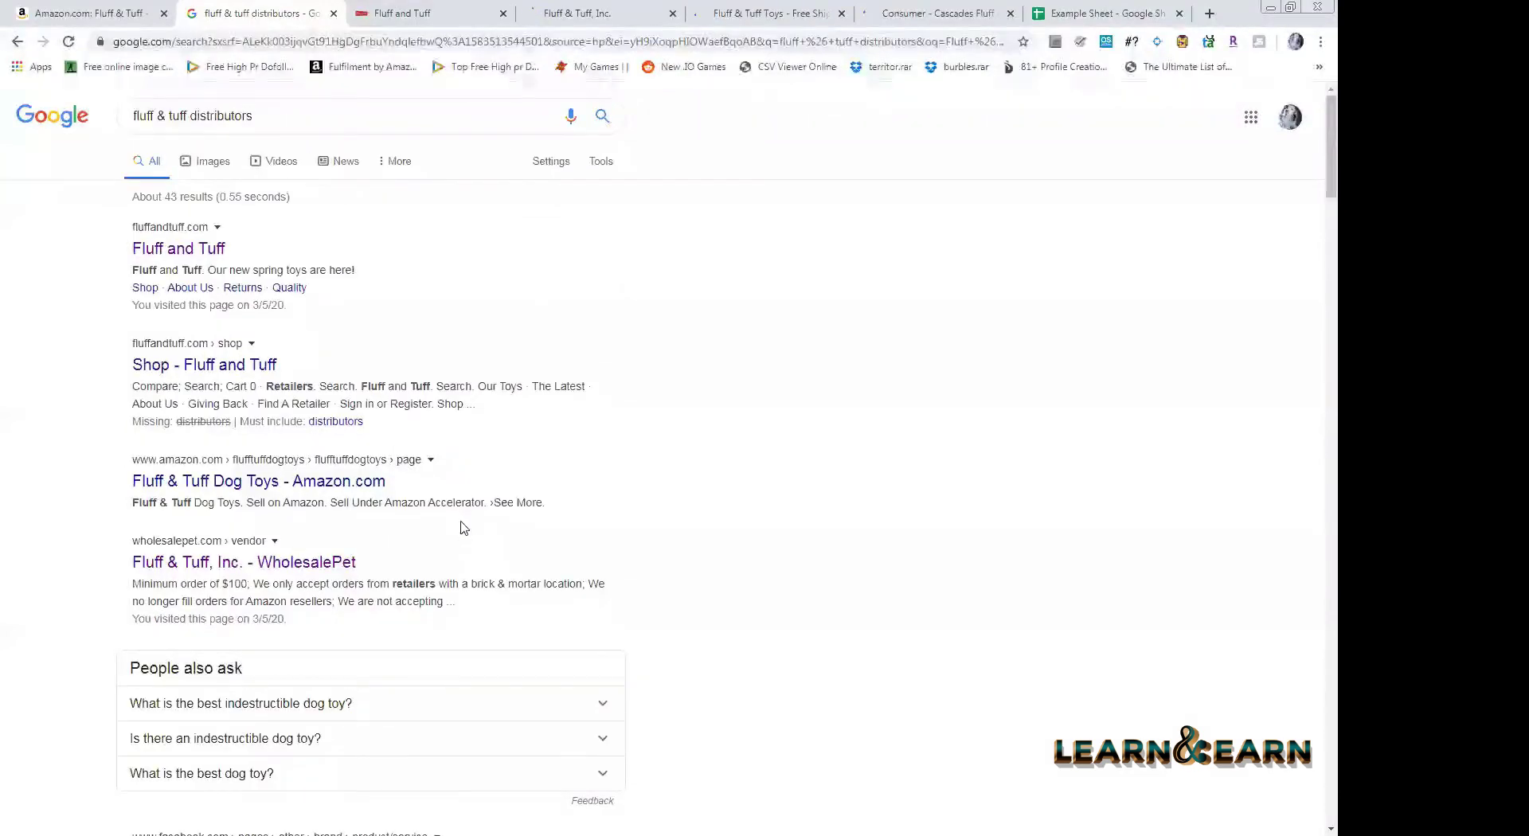
- Look over the Fluff and Tuff home page, then open its Contact Us page and view the Get in Touch form
{"action": "key", "text": "ctrl+Tab"}
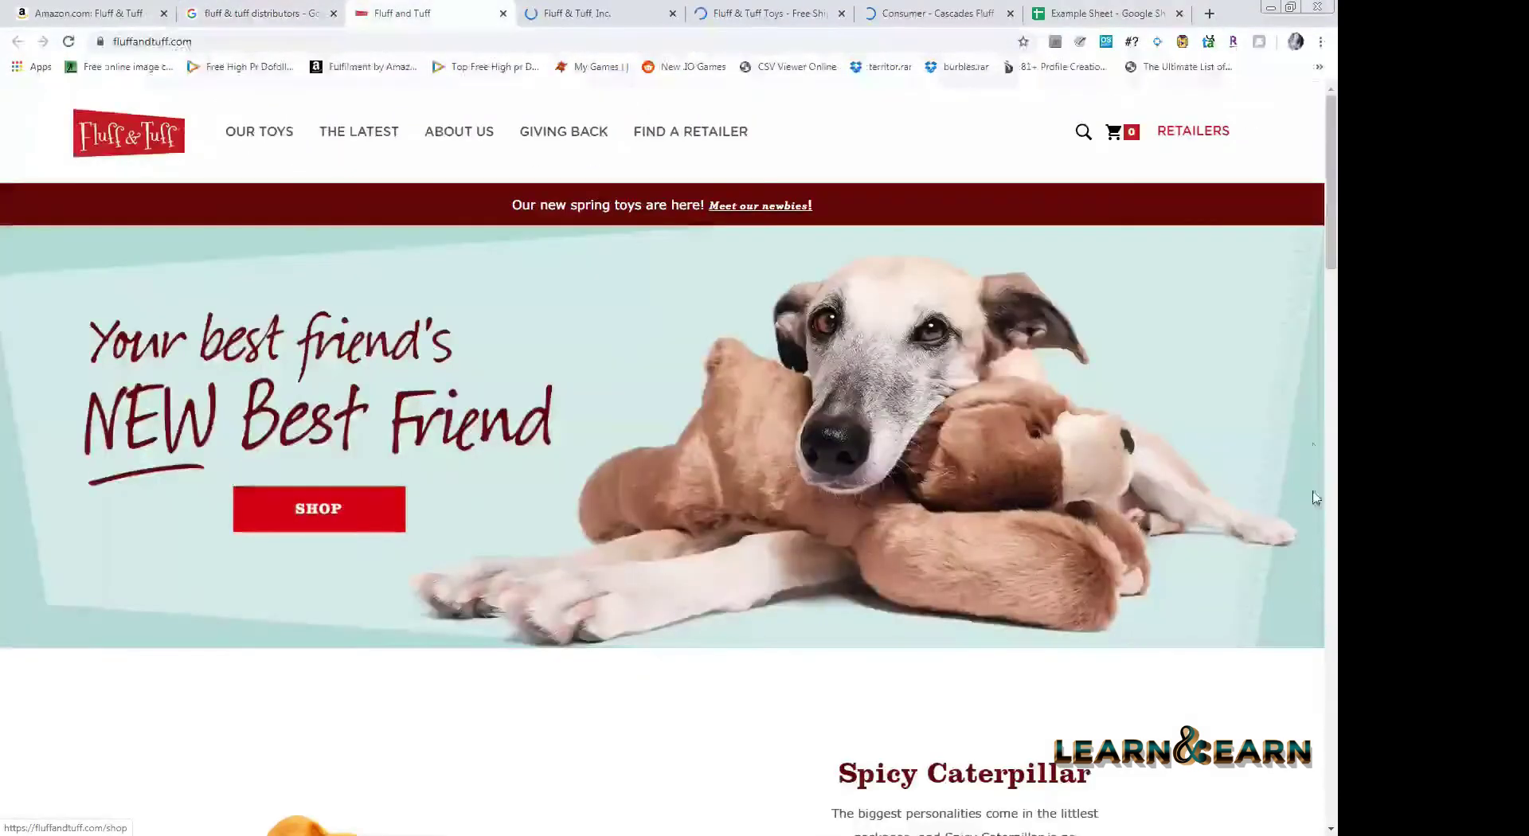
{"action": "scroll", "coordinate": [1316, 160], "scroll_direction": "down", "scroll_amount": 15}
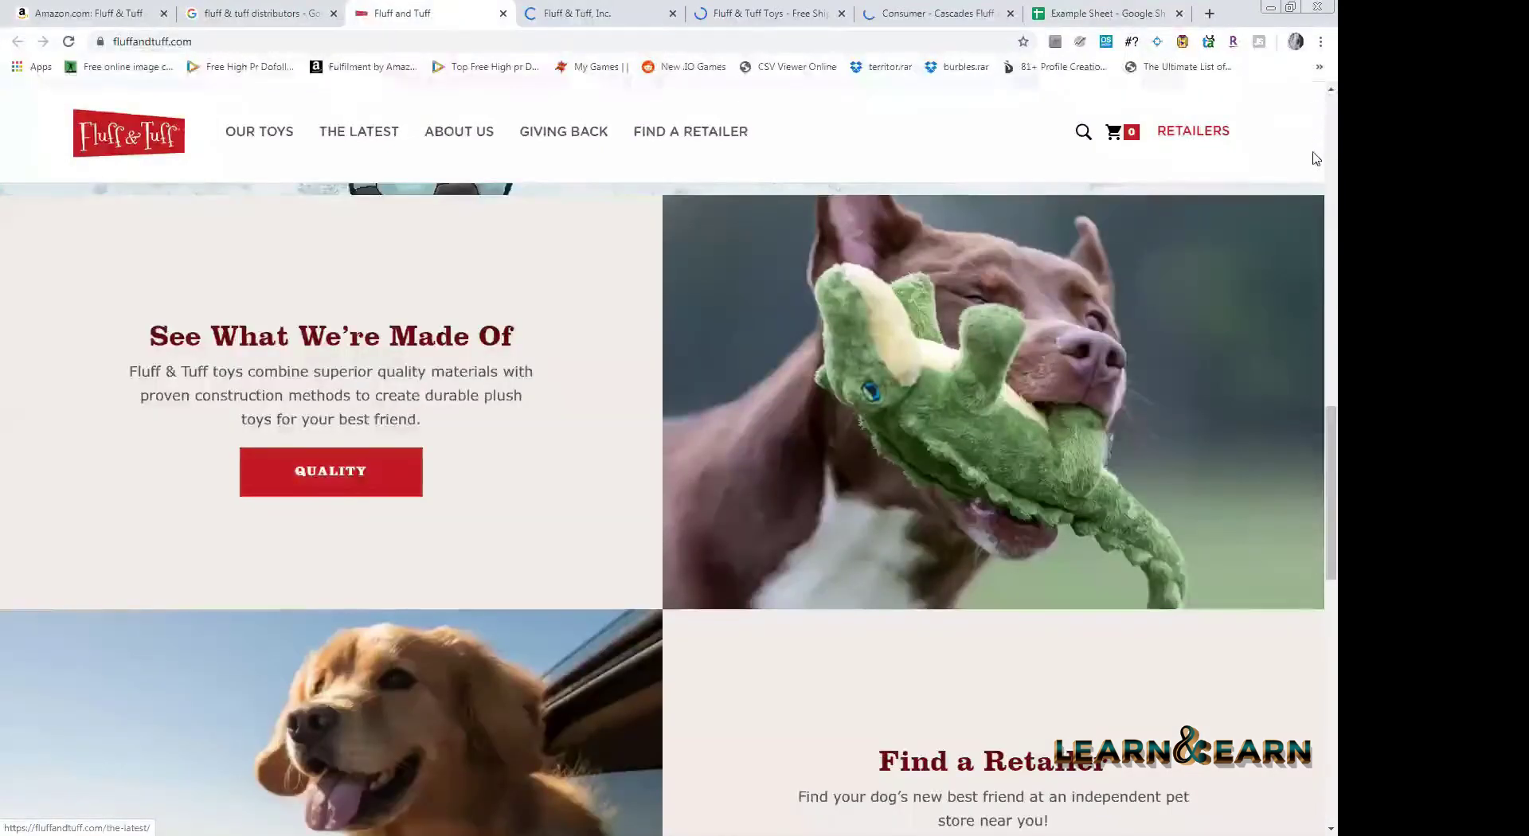
{"action": "scroll", "coordinate": [1315, 163], "scroll_direction": "up", "scroll_amount": 10}
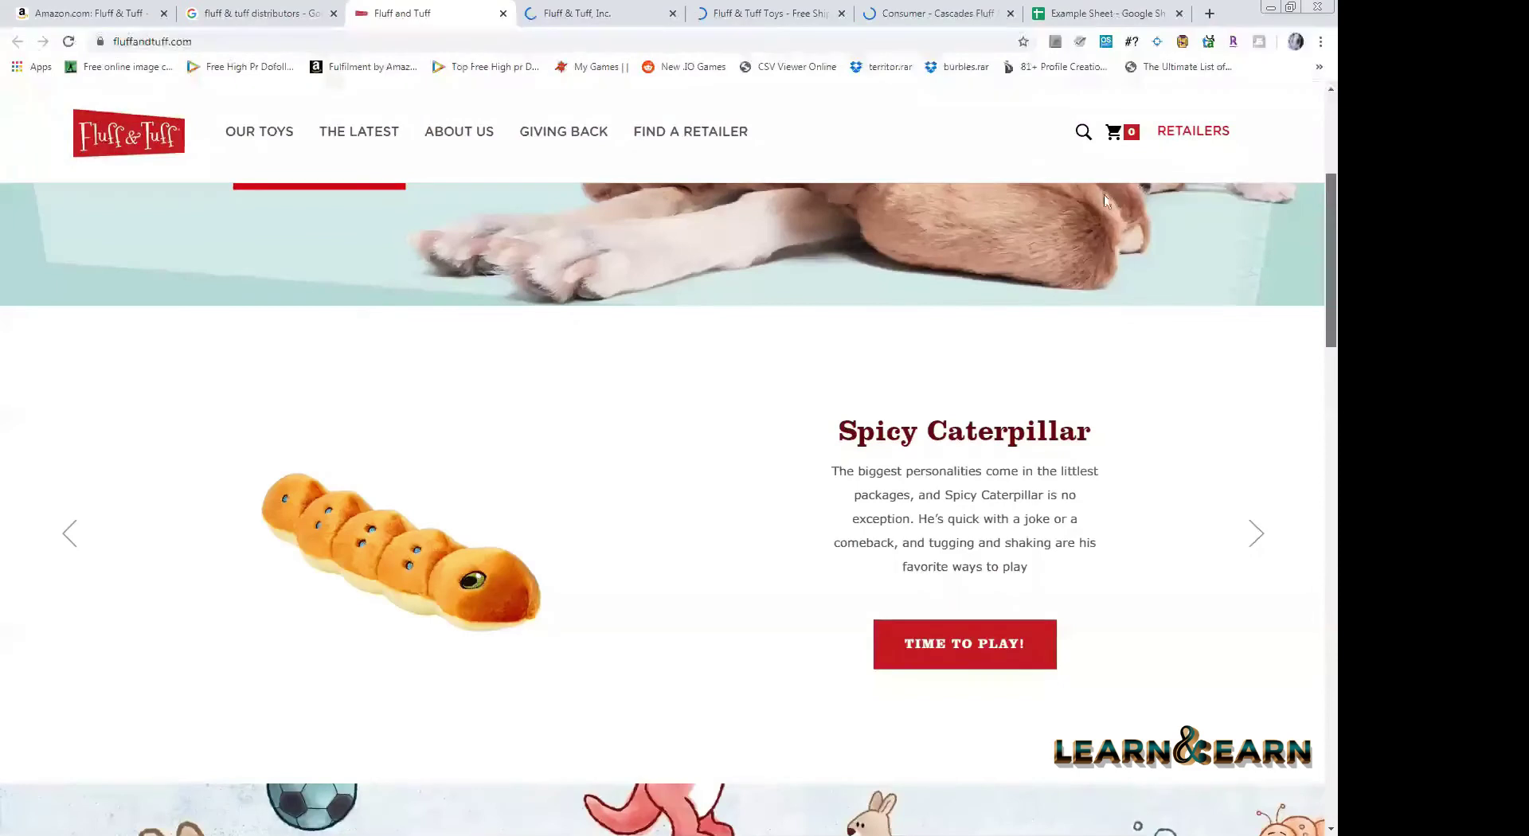
{"action": "scroll", "coordinate": [1317, 175], "scroll_direction": "up", "scroll_amount": 4}
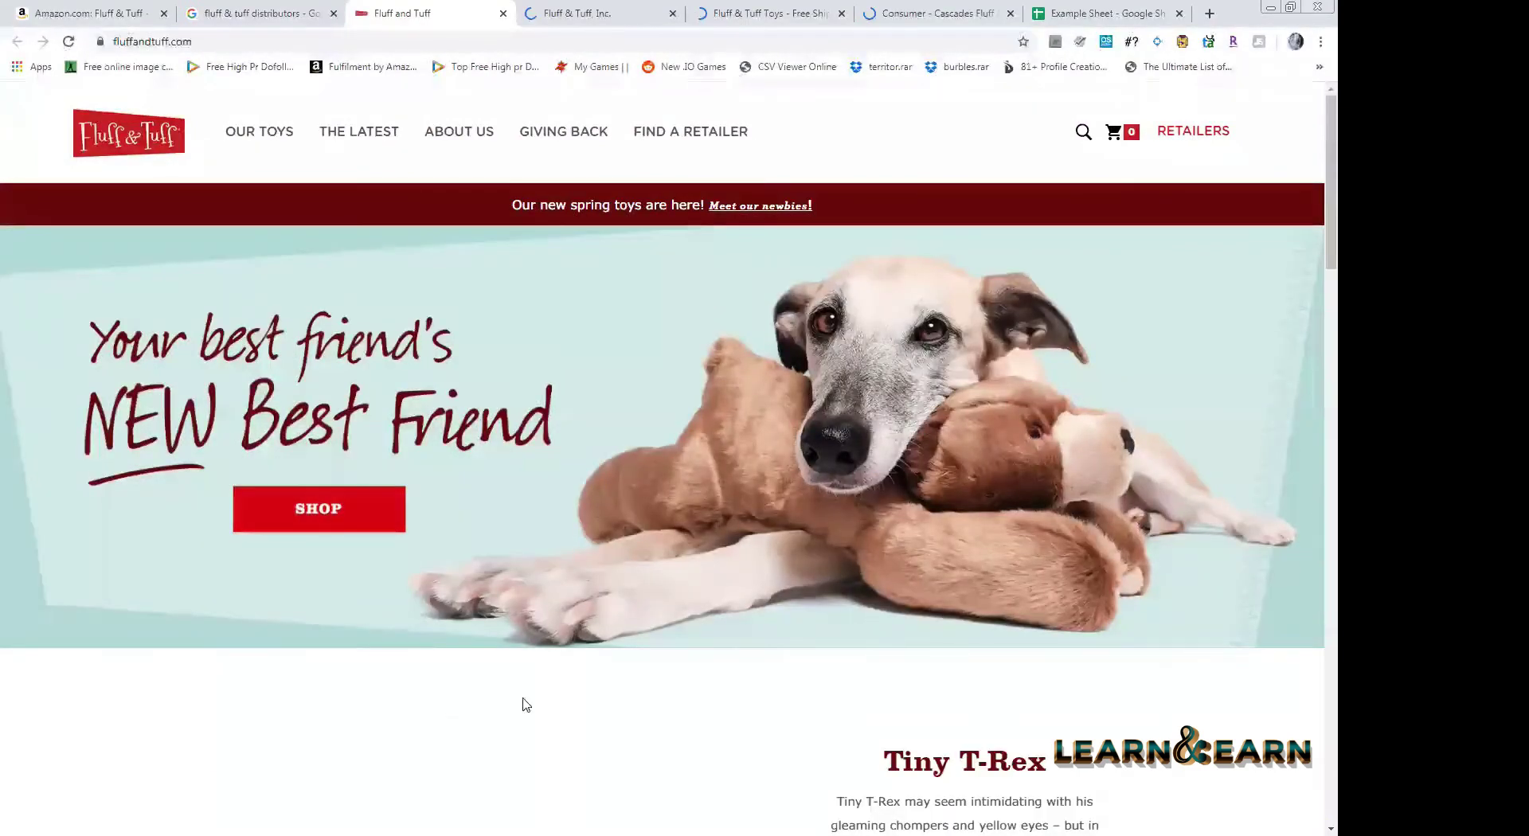
{"action": "scroll", "coordinate": [403, 655], "scroll_direction": "down", "scroll_amount": 15}
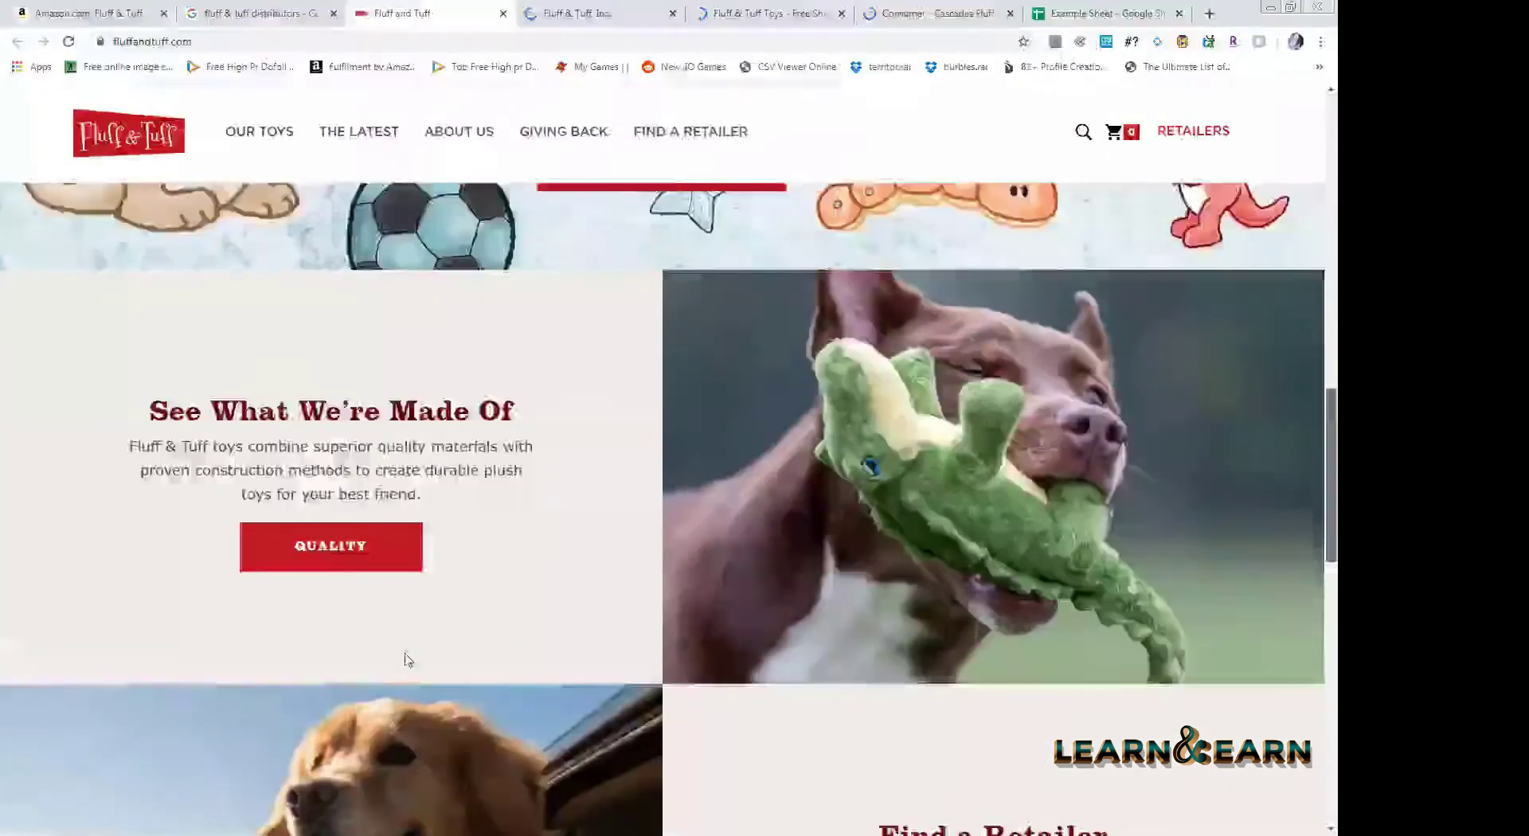
{"action": "scroll", "coordinate": [433, 727], "scroll_direction": "down", "scroll_amount": 10}
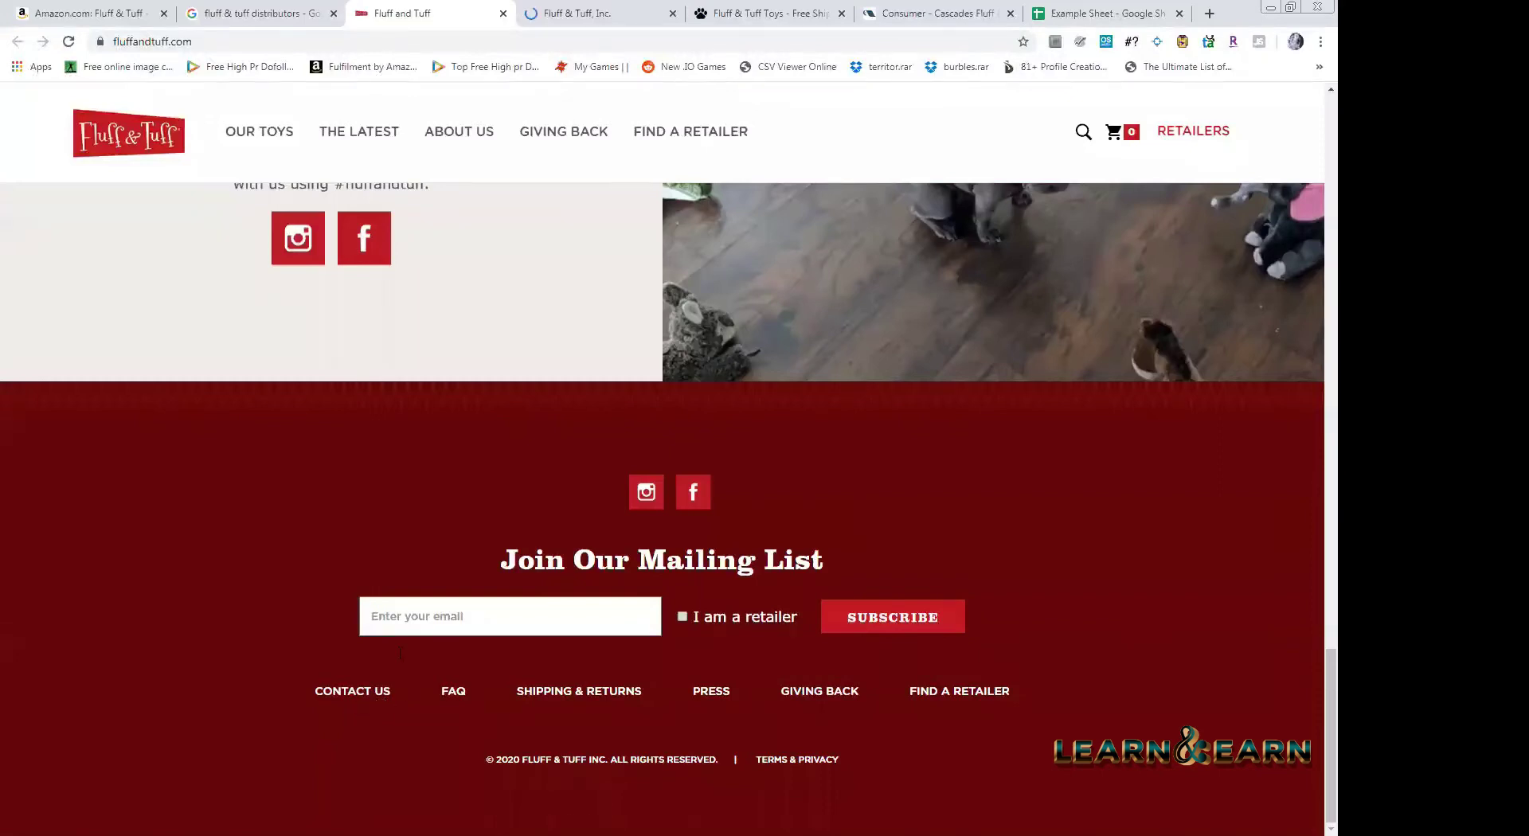
{"action": "left_click", "coordinate": [353, 691]}
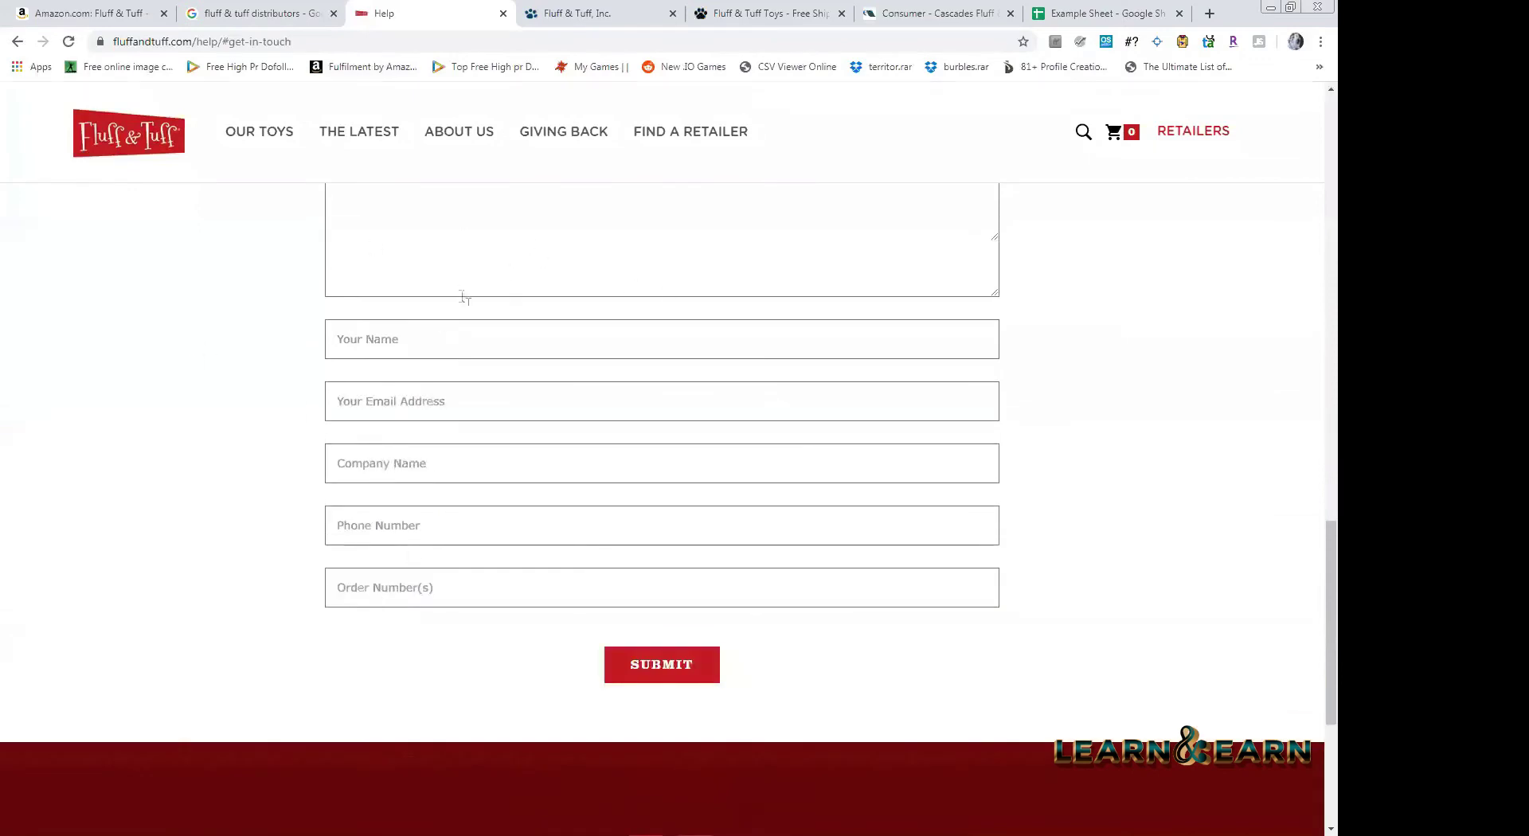
{"action": "scroll", "coordinate": [457, 378], "scroll_direction": "up", "scroll_amount": 3}
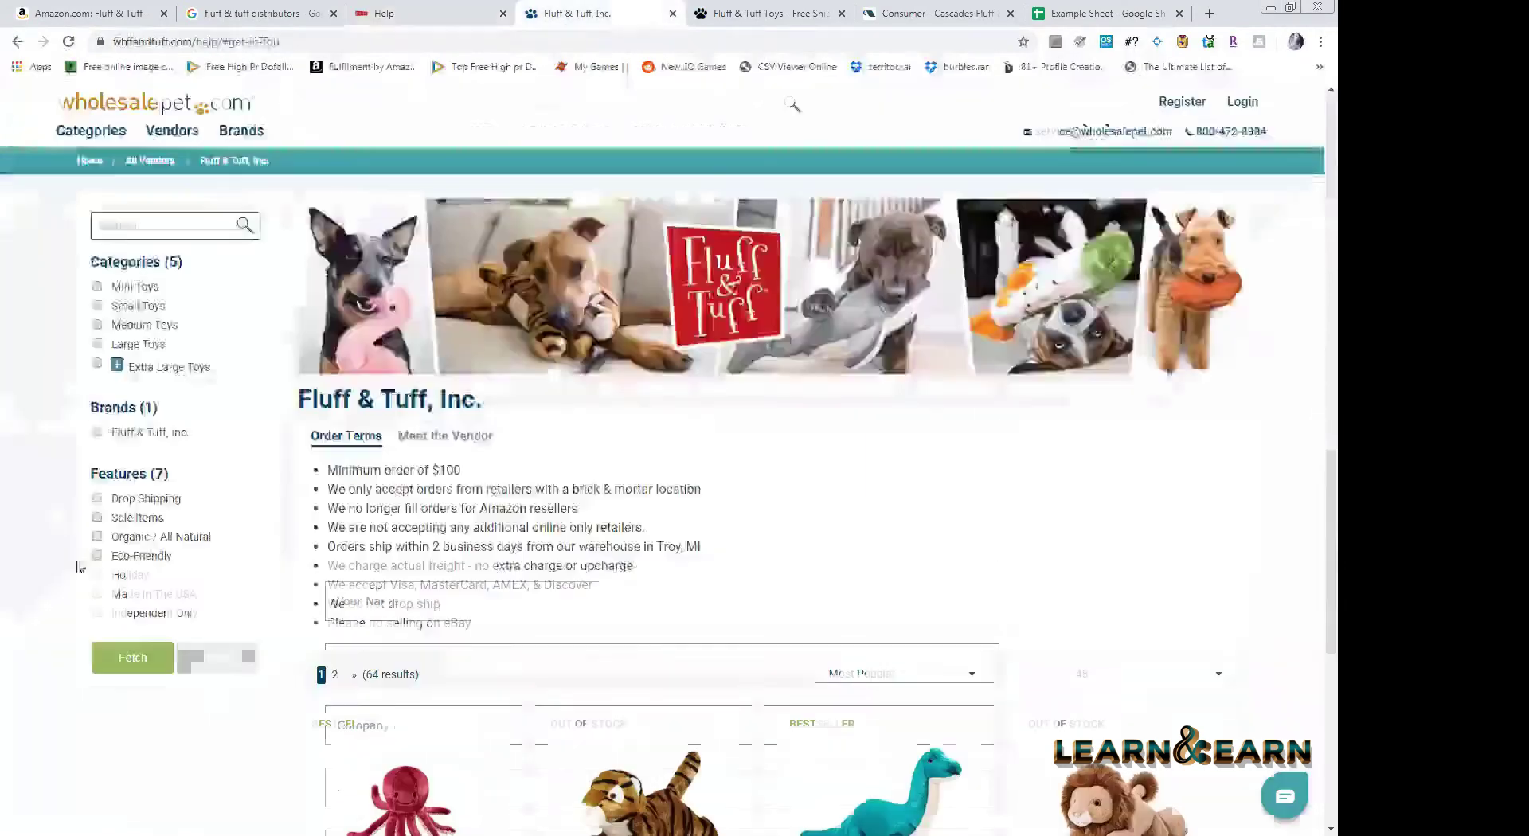
- Review the order terms and toy listings on the WholesalePet vendor page for Fluff & Tuff, Inc
{"action": "key", "text": "ctrl+Tab"}
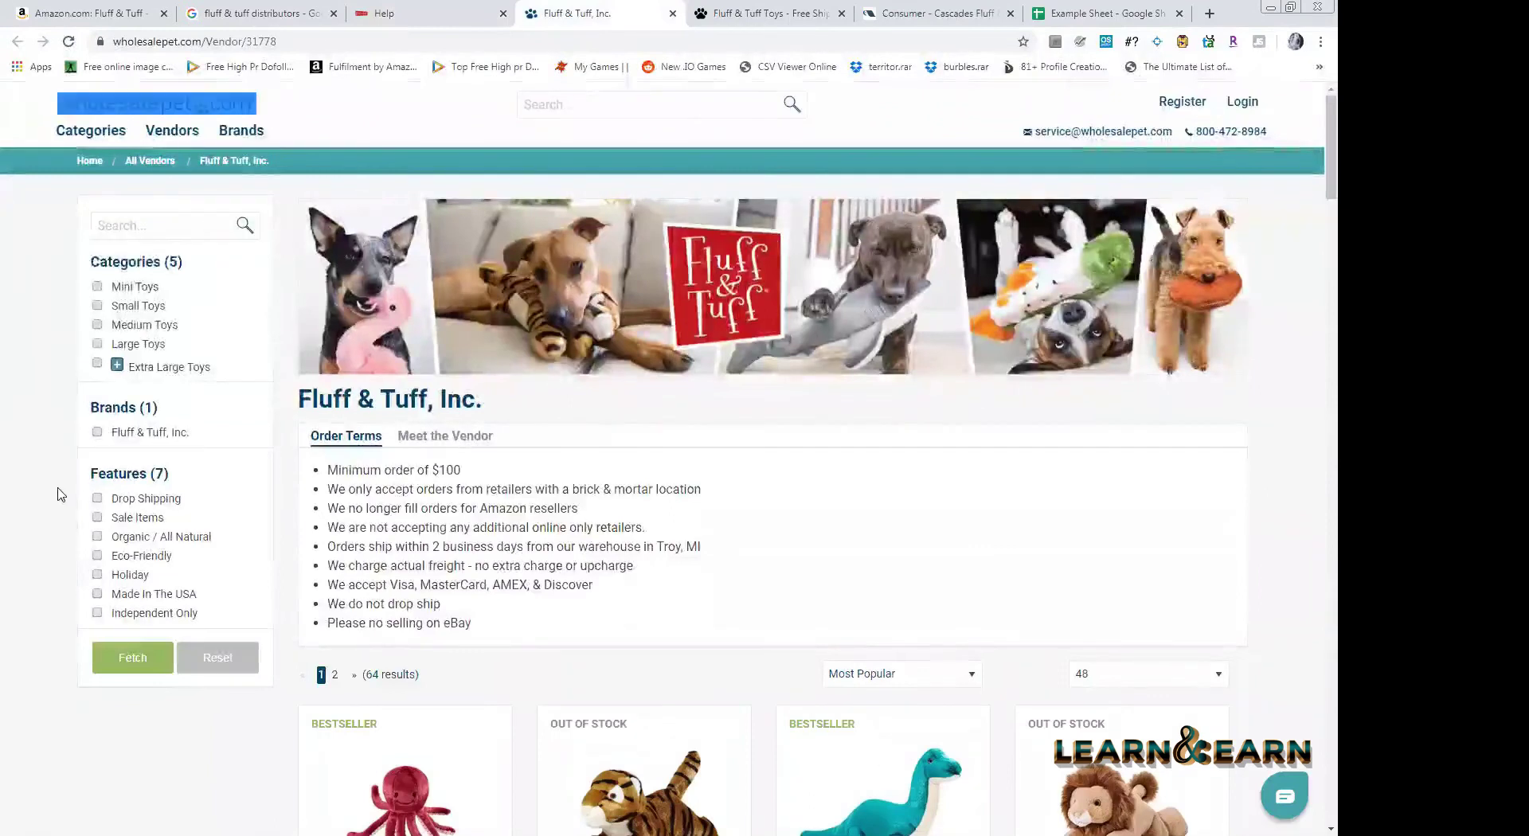
{"action": "scroll", "coordinate": [470, 476], "scroll_direction": "down", "scroll_amount": 1}
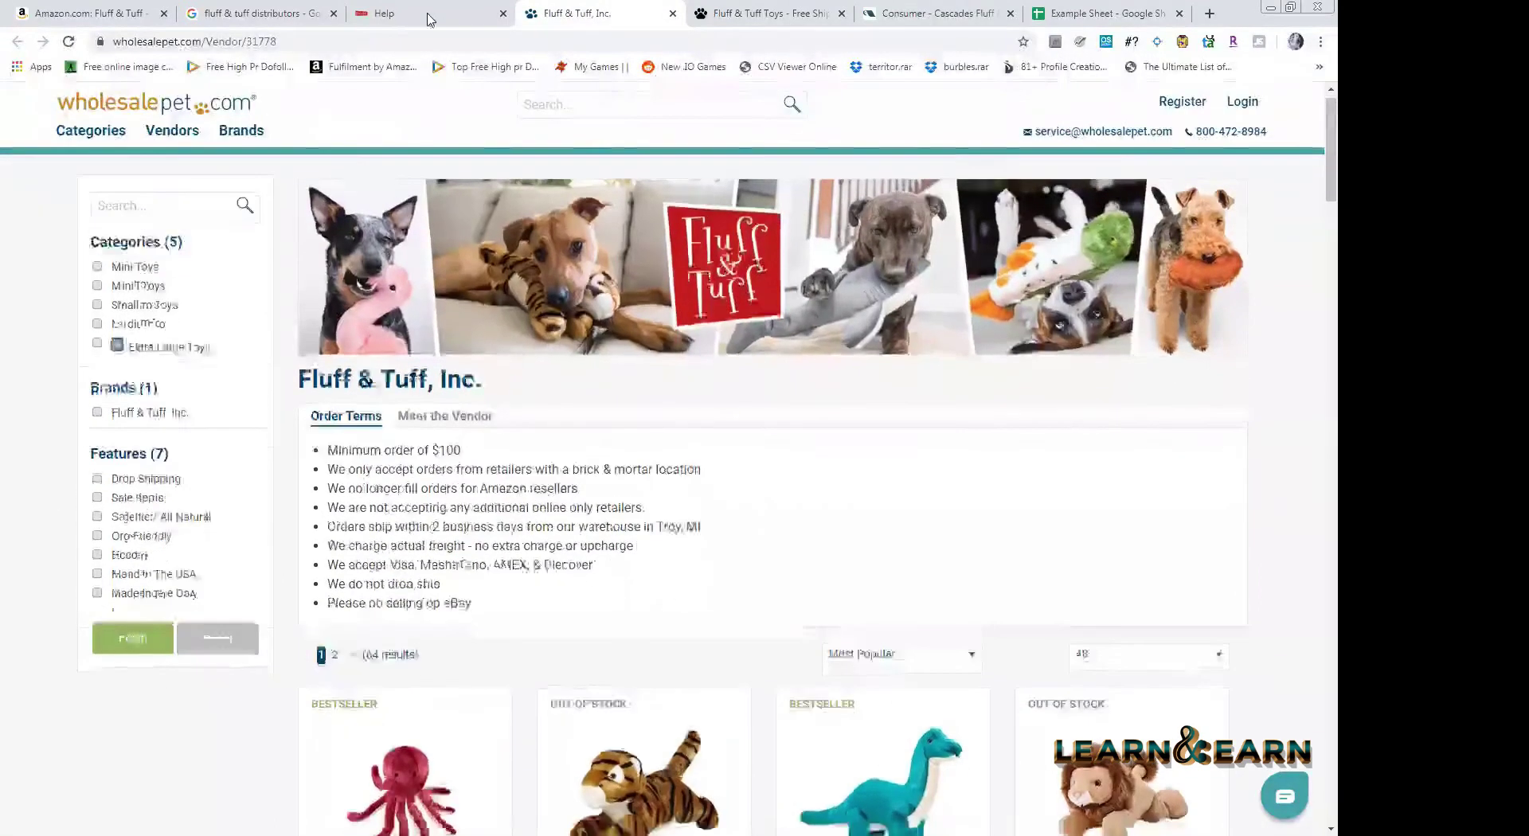
{"action": "key", "text": "ctrl+shift+Tab"}
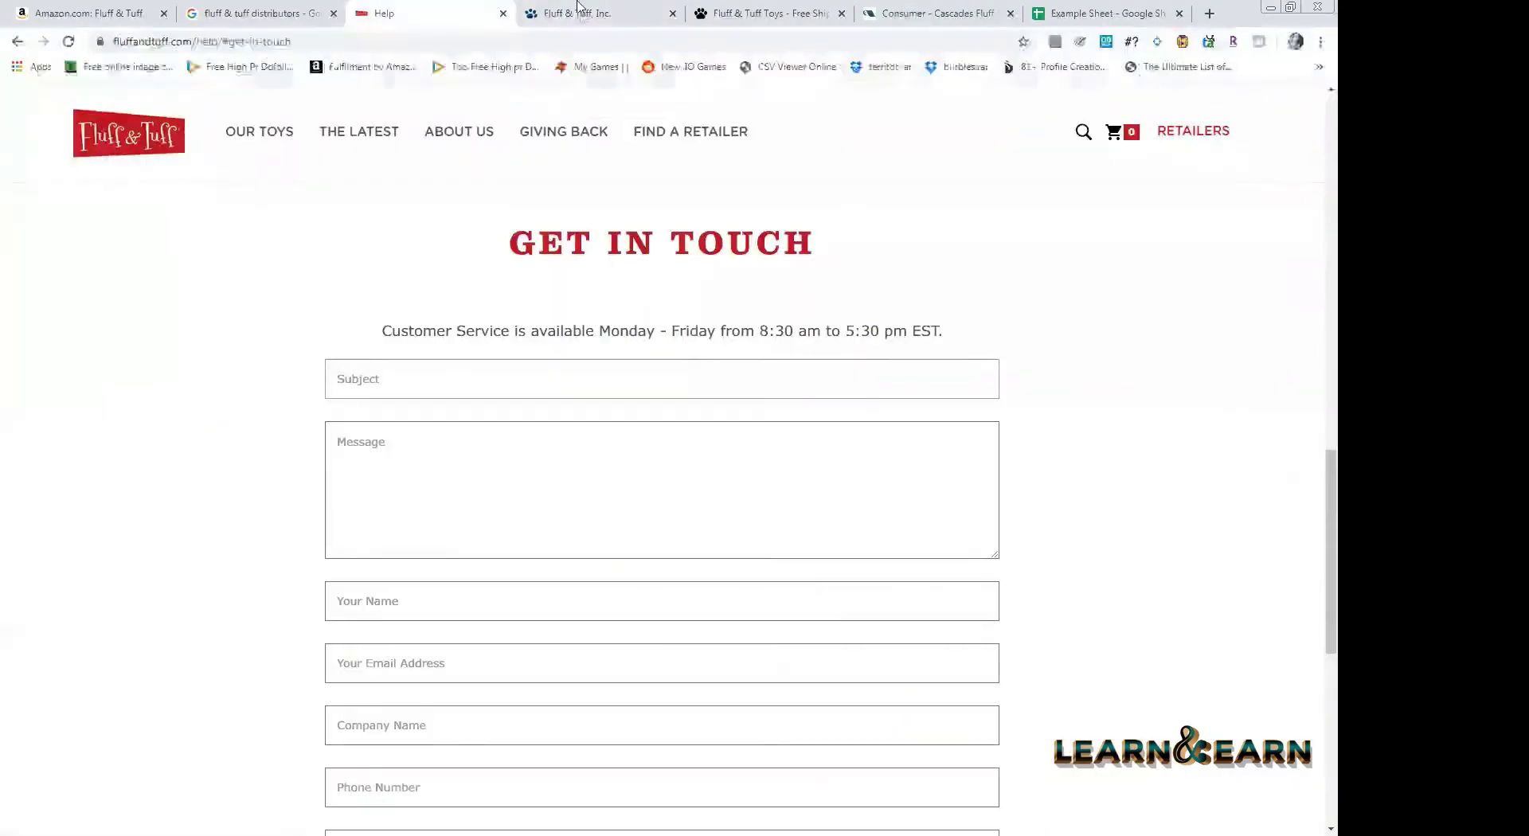
{"action": "key", "text": "ctrl+Tab"}
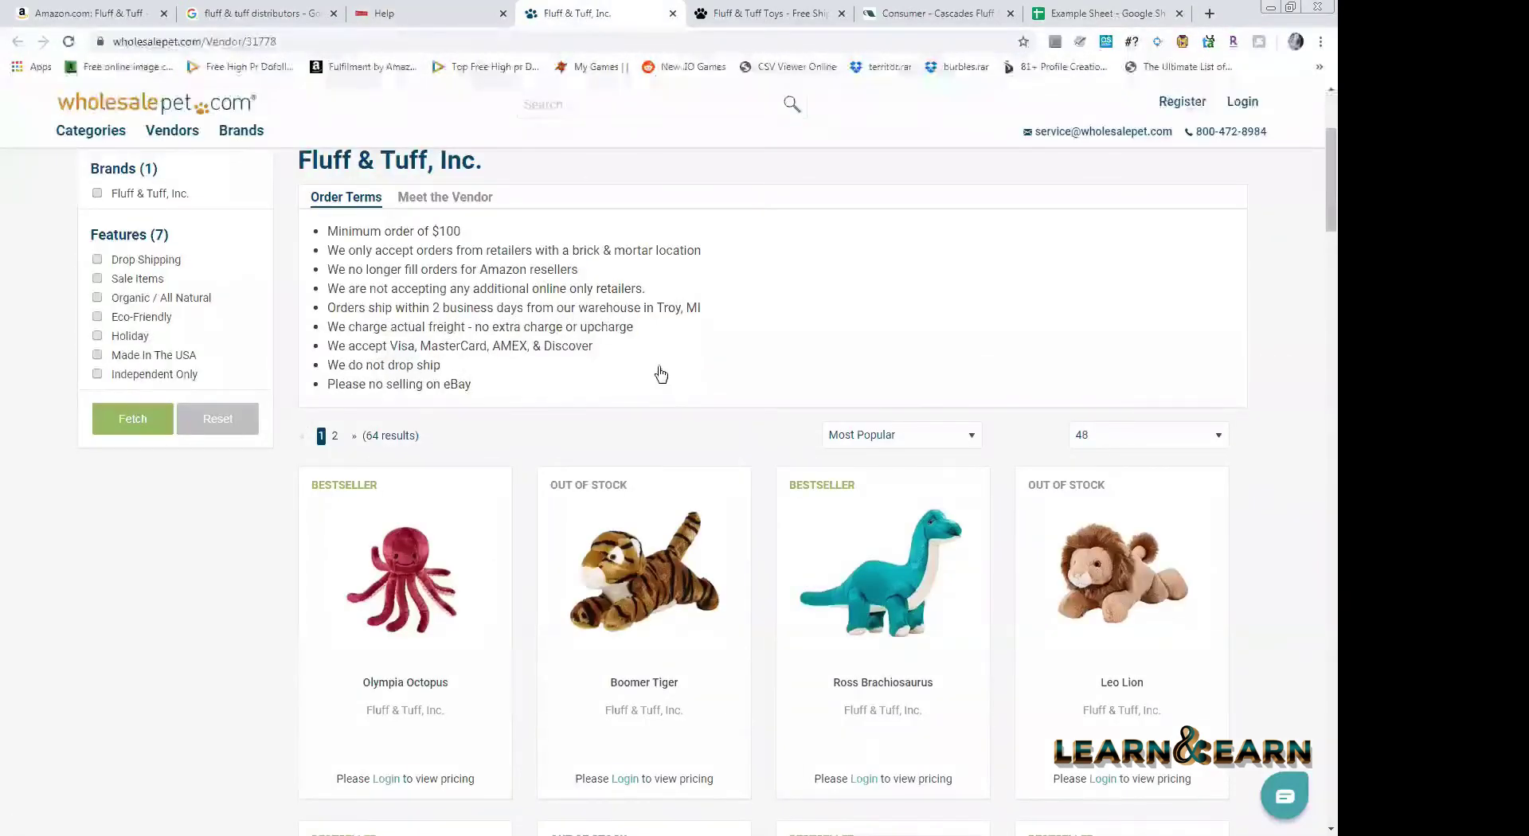
{"action": "scroll", "coordinate": [659, 375], "scroll_direction": "down", "scroll_amount": 3}
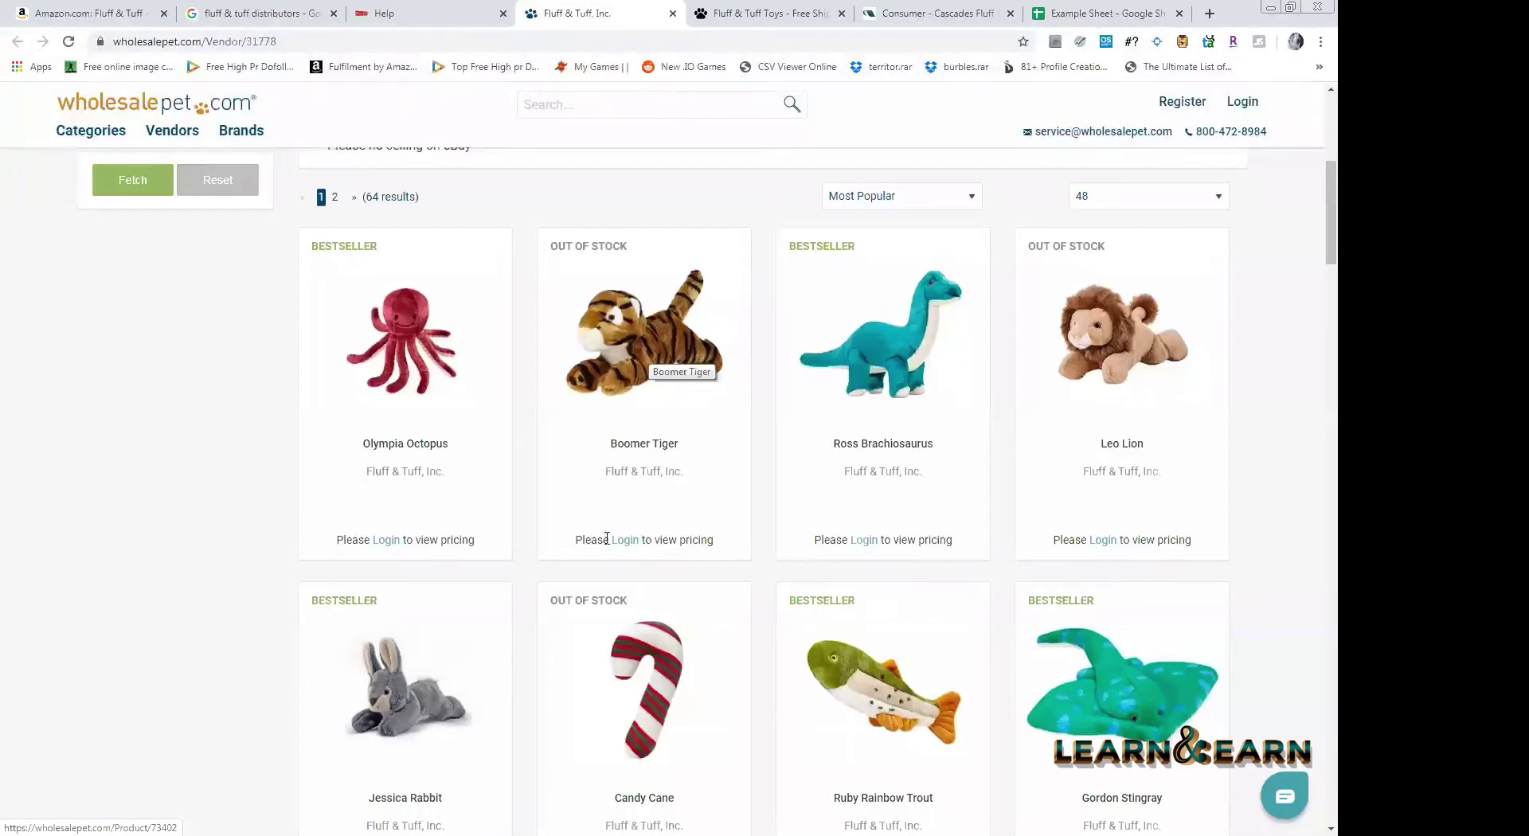
- Compare Amazon's Fluff & Tuff listings with WholesalePet's product range and look through the vendor page to its footer
{"action": "key", "text": "ctrl+1"}
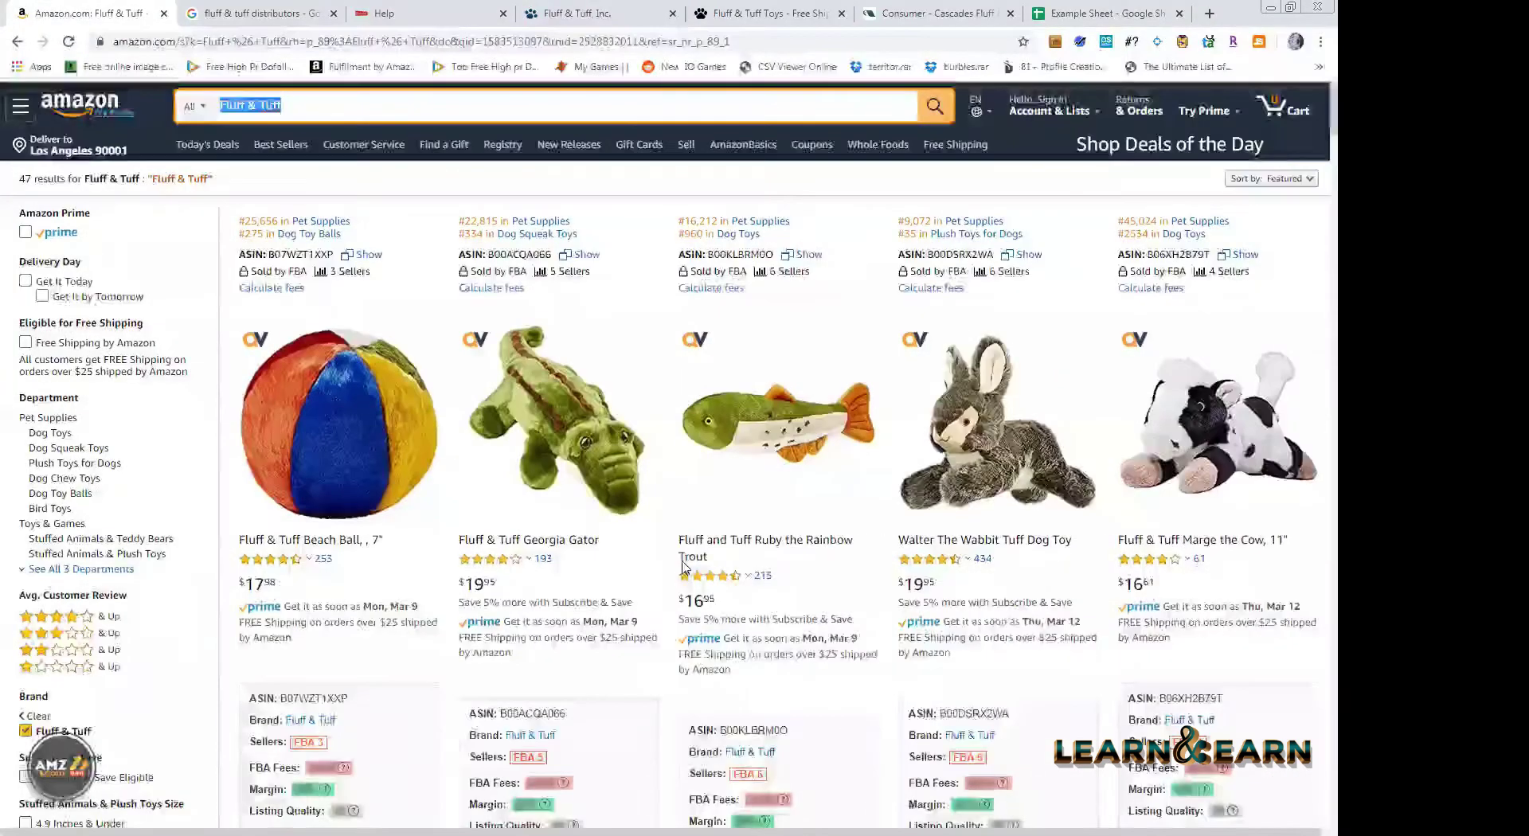
{"action": "key", "text": "ctrl+4"}
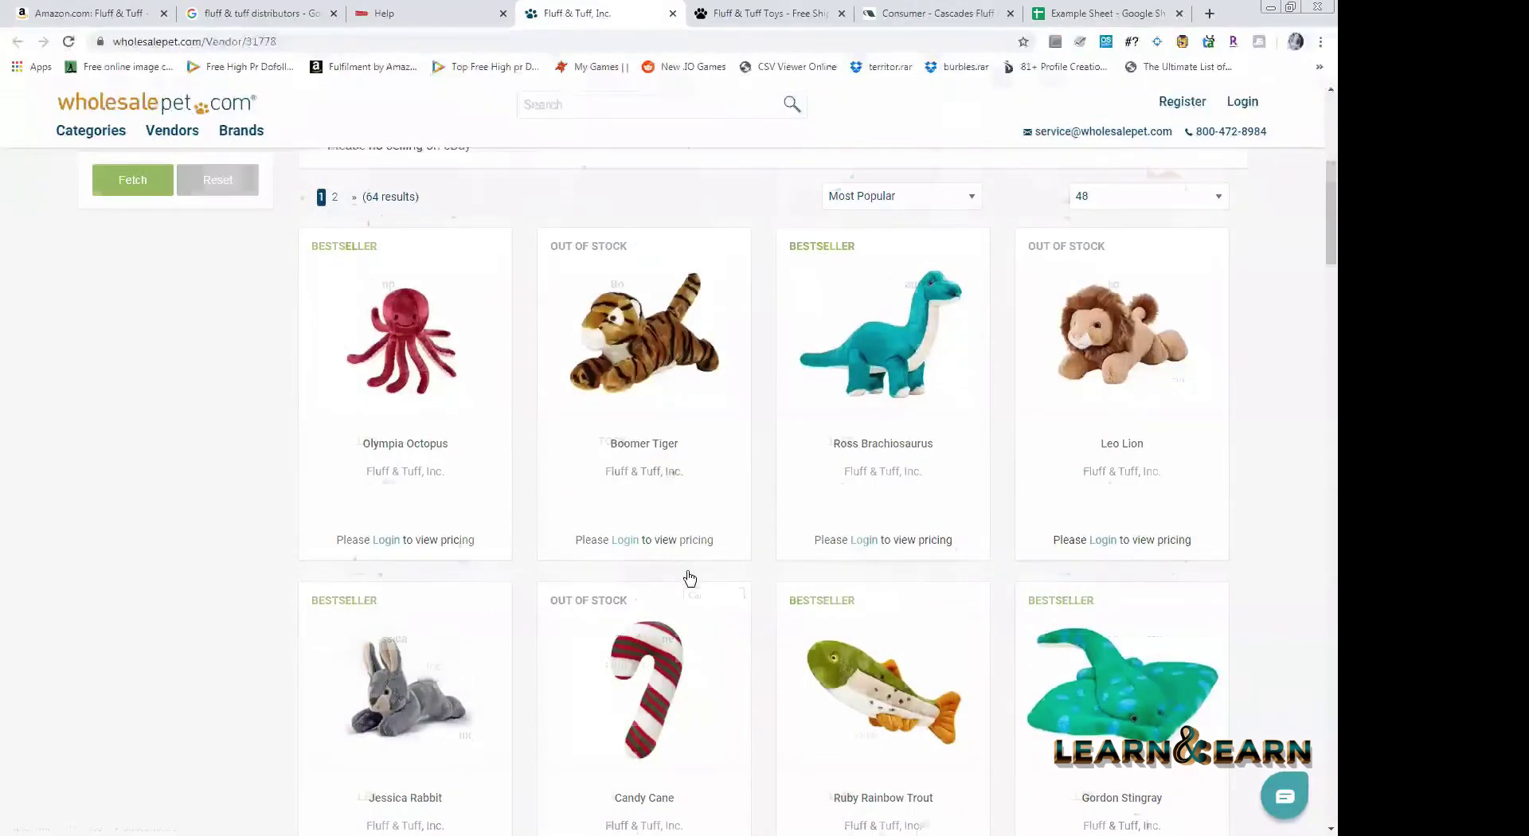
{"action": "scroll", "coordinate": [687, 575], "scroll_direction": "down", "scroll_amount": 2}
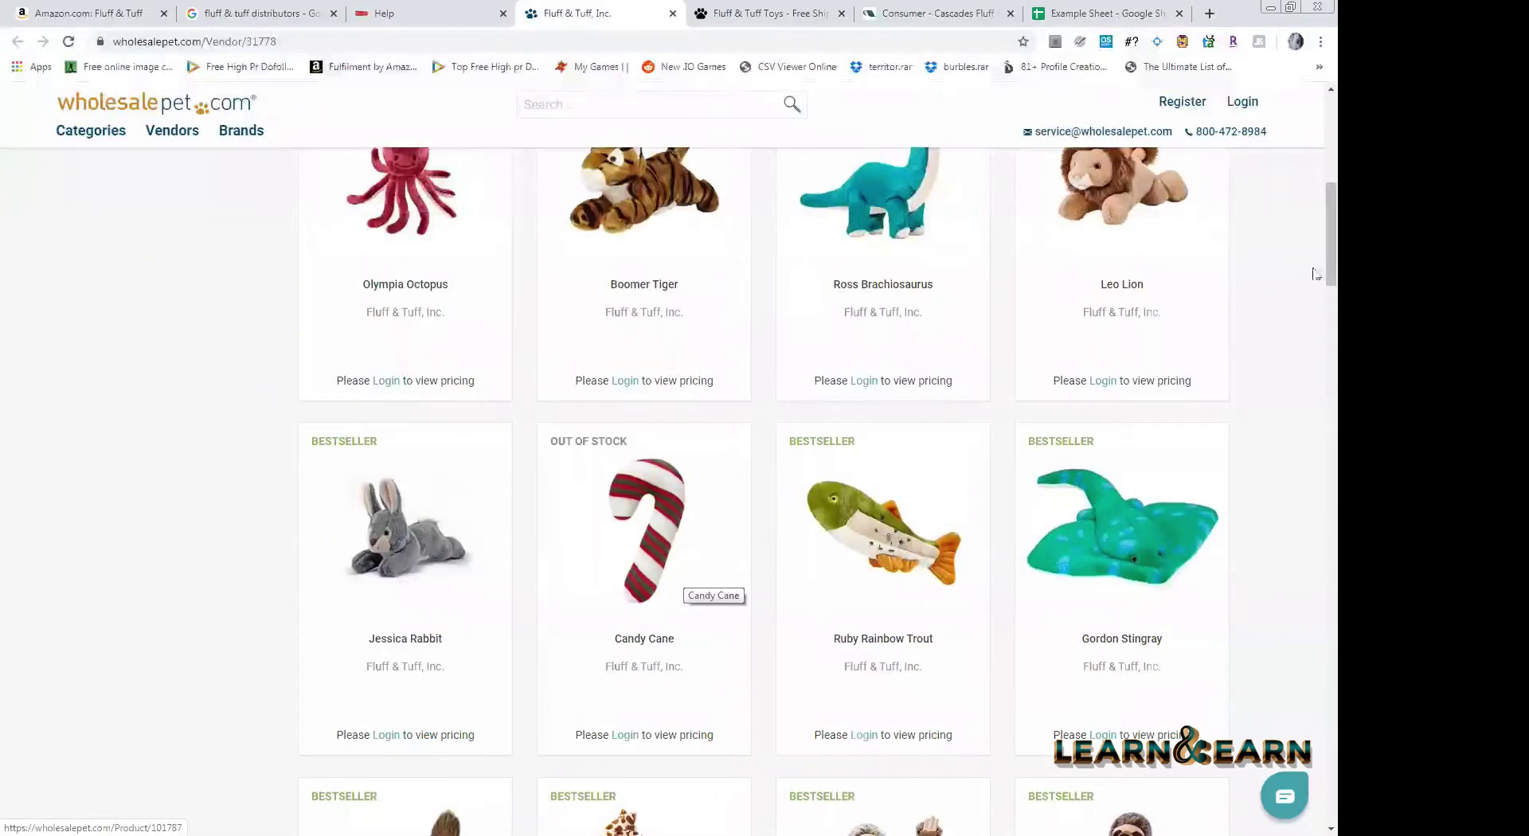
{"action": "scroll", "coordinate": [1035, 510], "scroll_direction": "down", "scroll_amount": 2}
{"action": "scroll", "coordinate": [1316, 637], "scroll_direction": "down", "scroll_amount": 5}
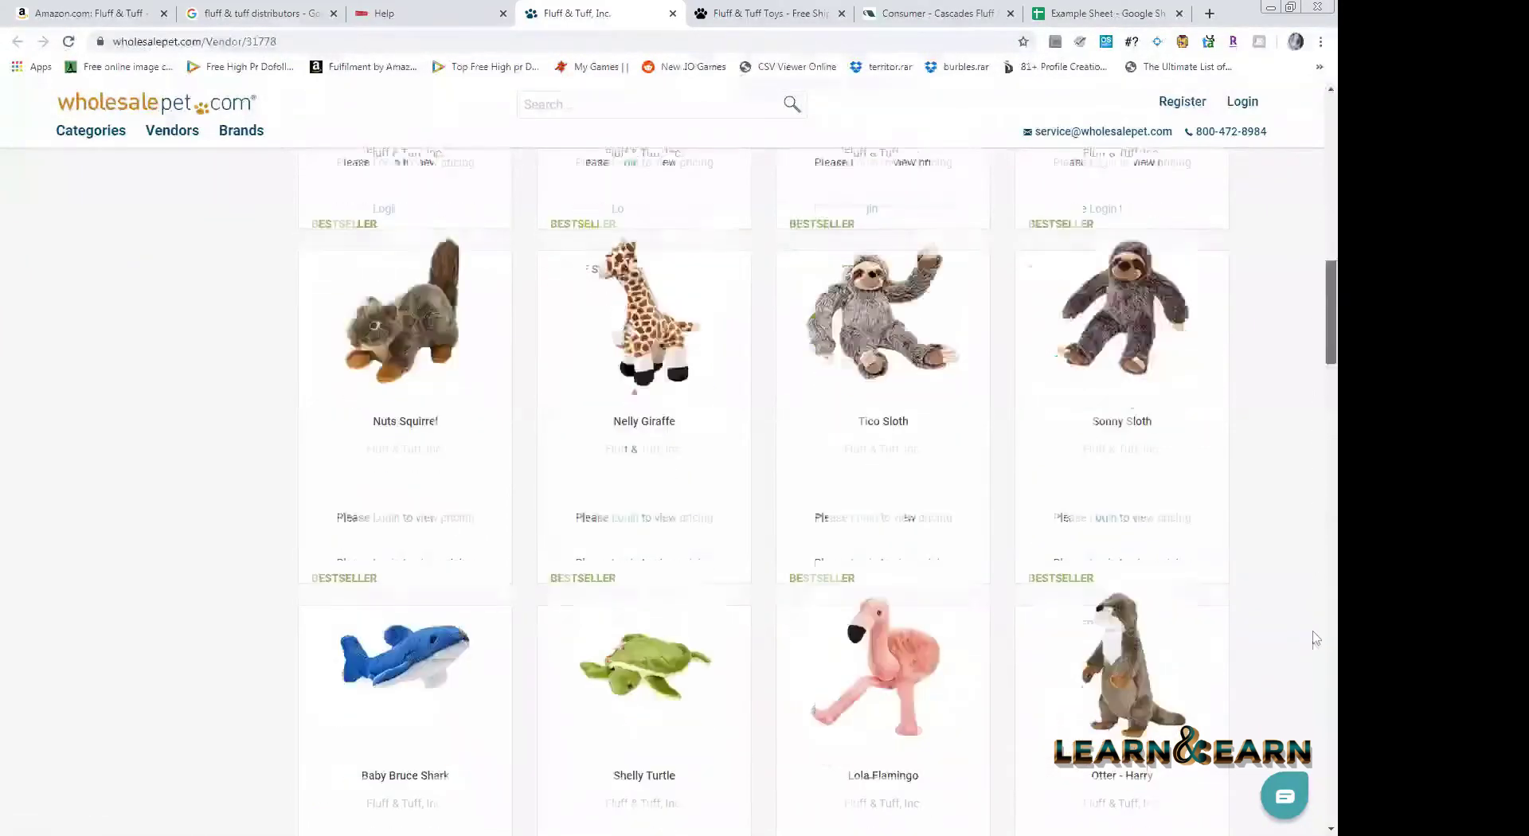
{"action": "scroll", "coordinate": [446, 693], "scroll_direction": "down", "scroll_amount": 9}
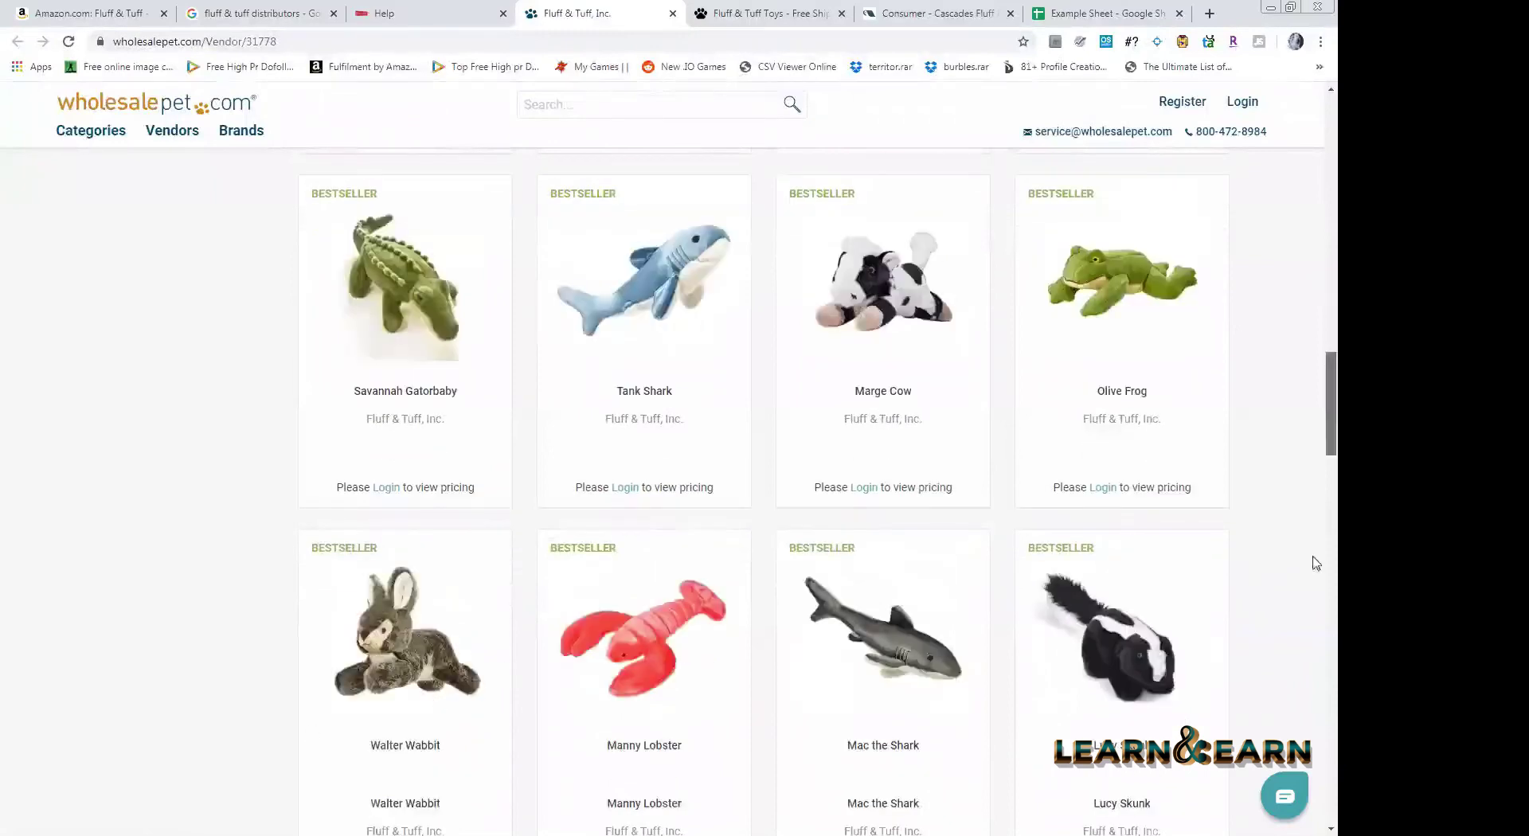
{"action": "left_click_drag", "start_coordinate": [1331, 406], "coordinate": [1330, 758]}
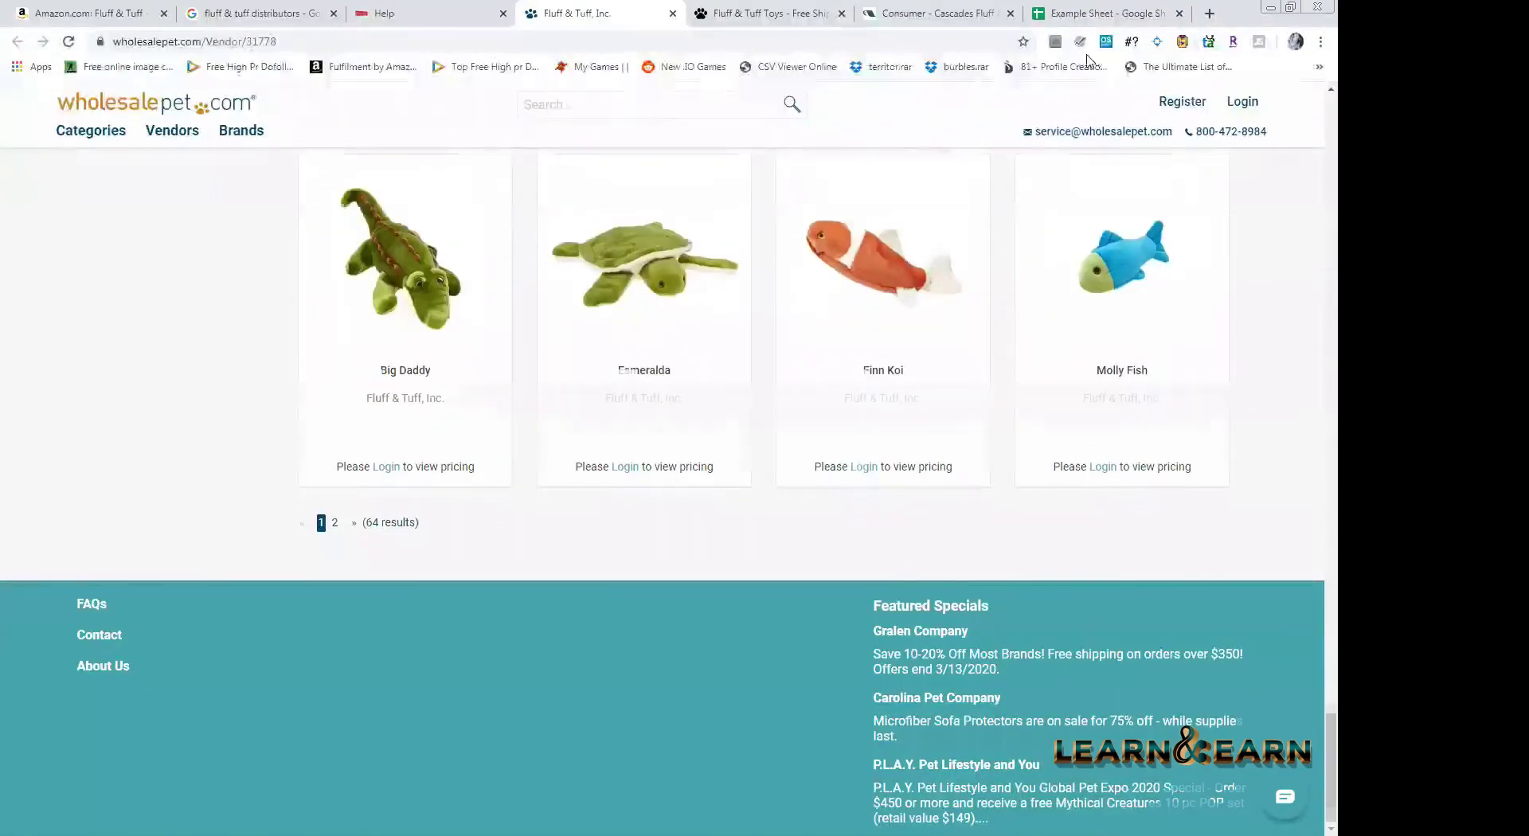
{"action": "scroll", "coordinate": [1274, 88], "scroll_direction": "down", "scroll_amount": 2}
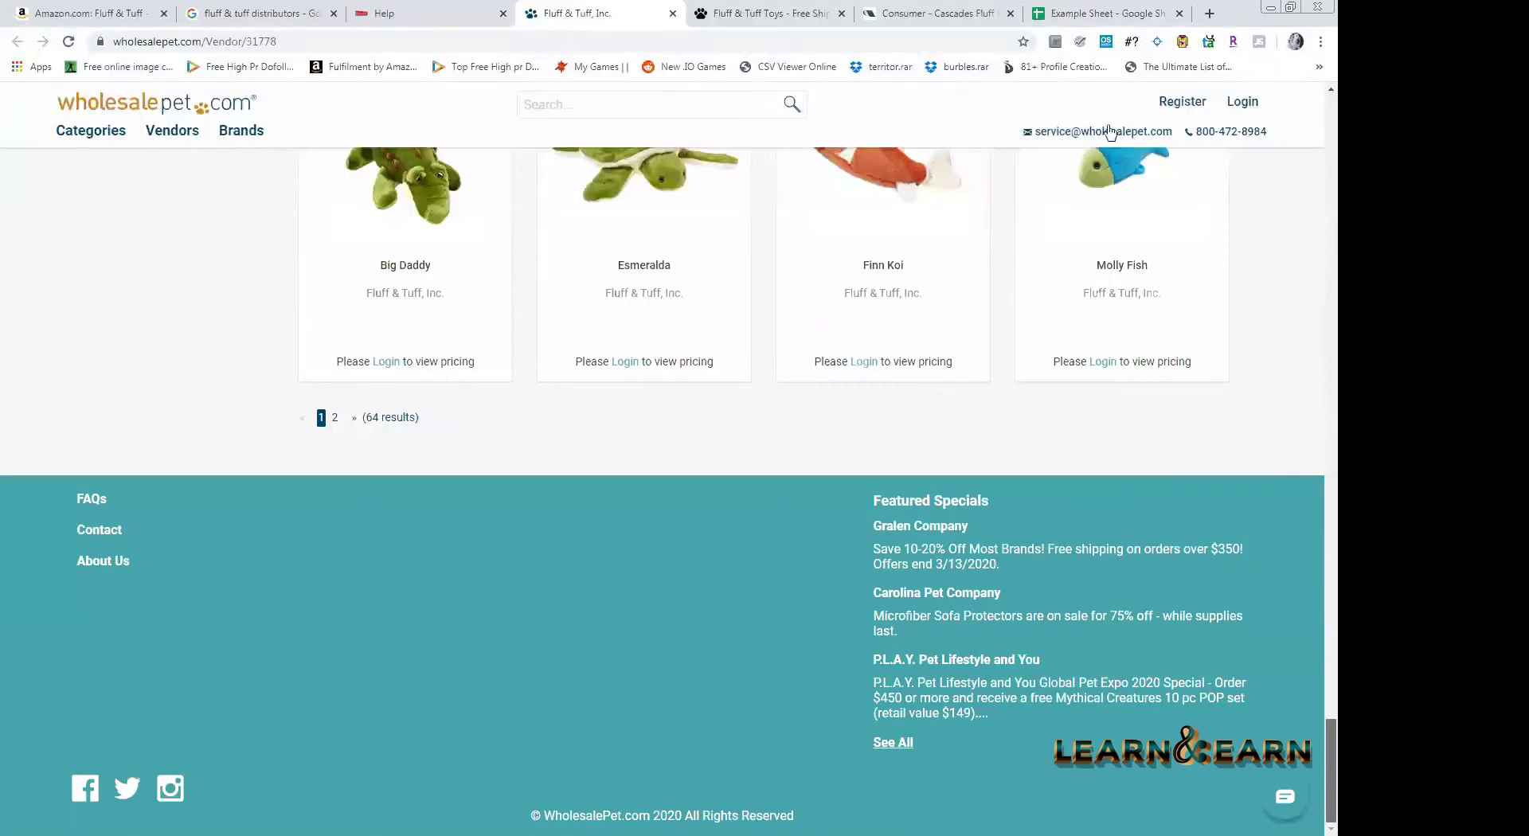
- Fill in WholesalePet's service e-mail and phone number in row 3 of the Brands sheet and set Dropshipping Friendly to NO
{"action": "left_click", "coordinate": [1181, 104]}
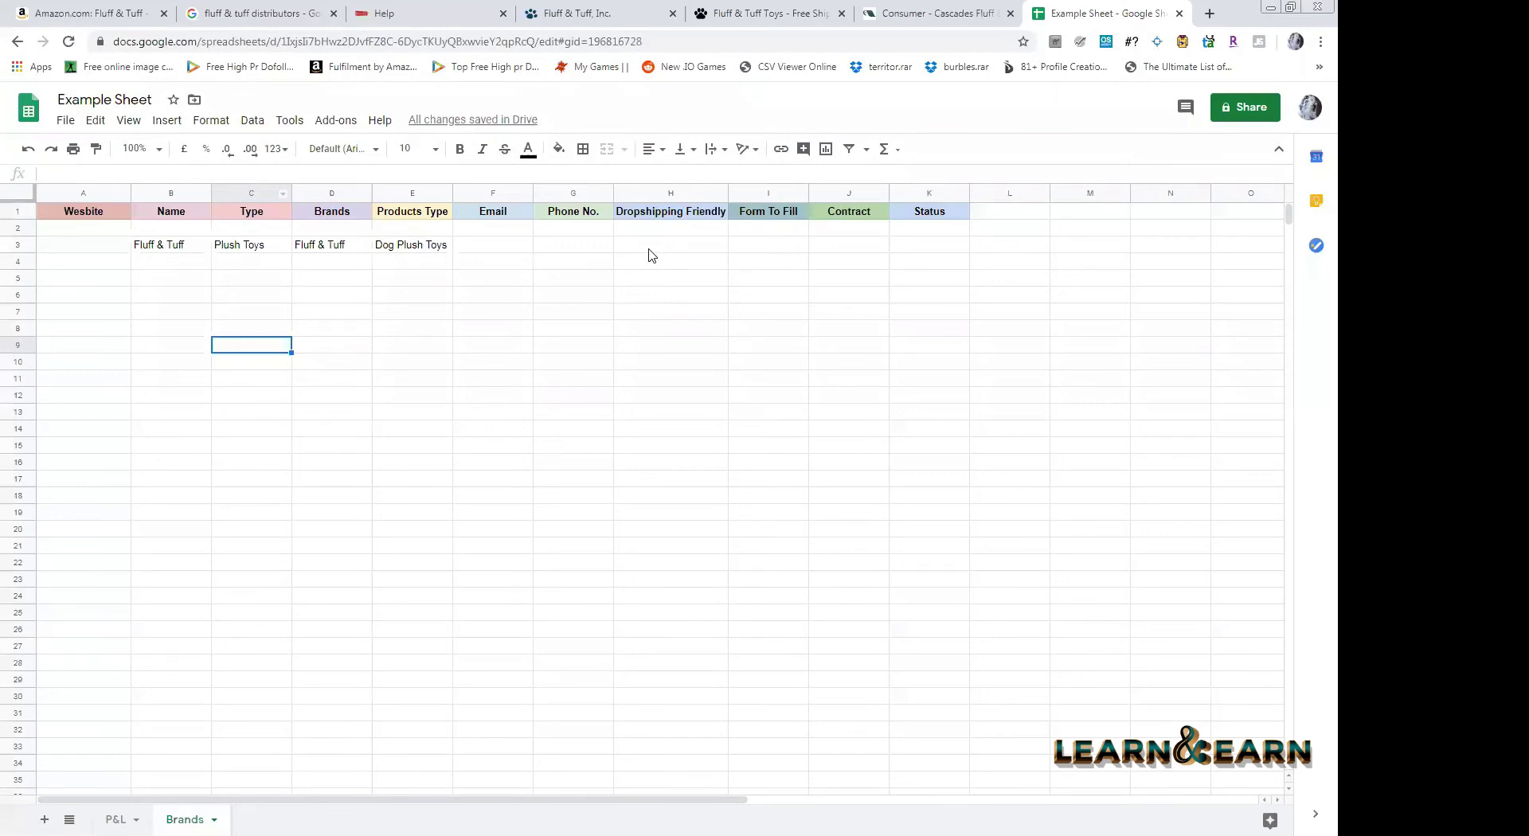
{"action": "key", "text": "ctrl+5"}
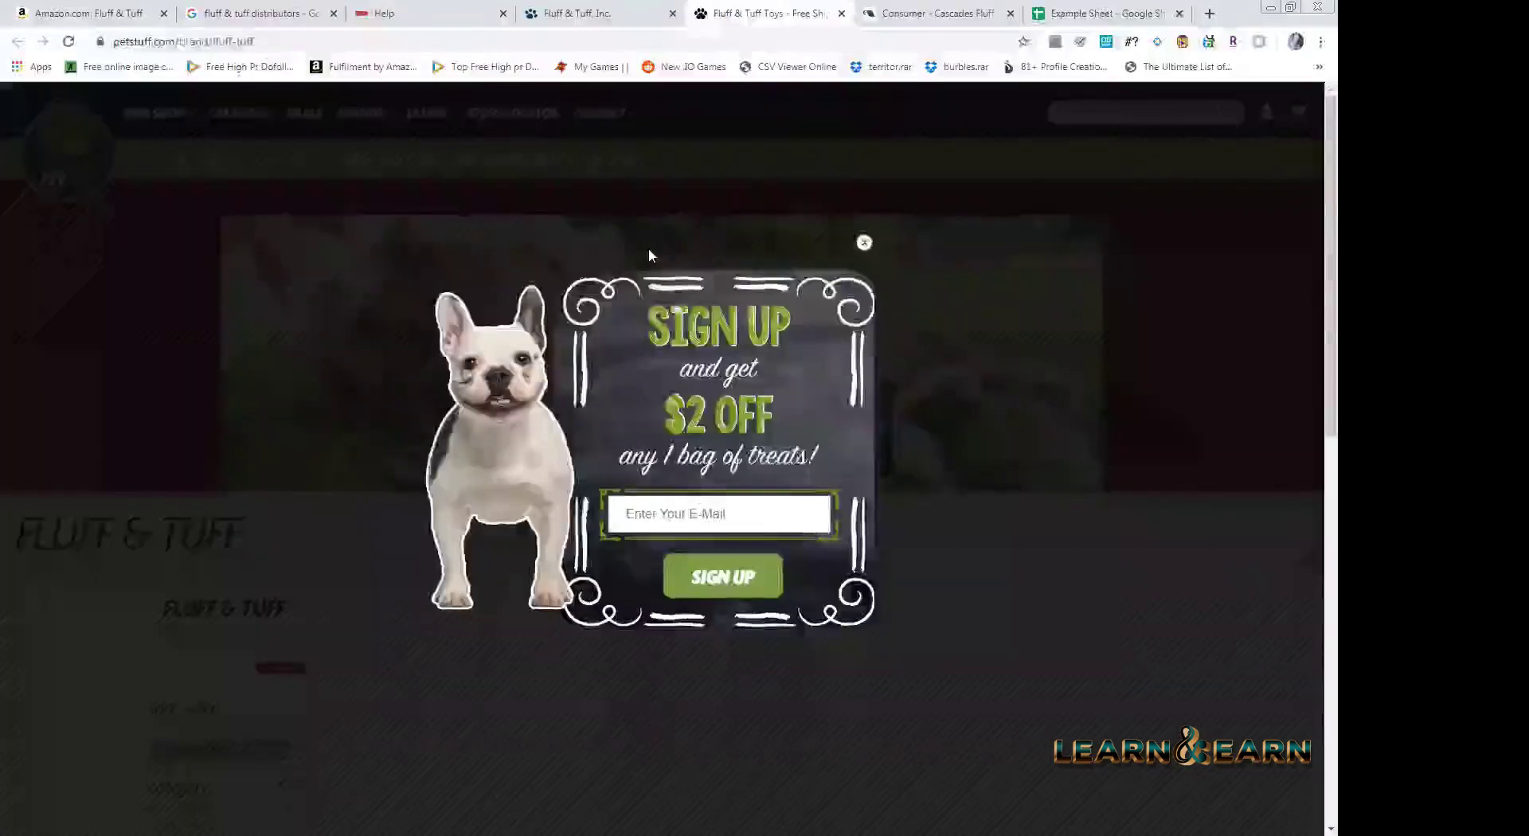
{"action": "key", "text": "ctrl+7"}
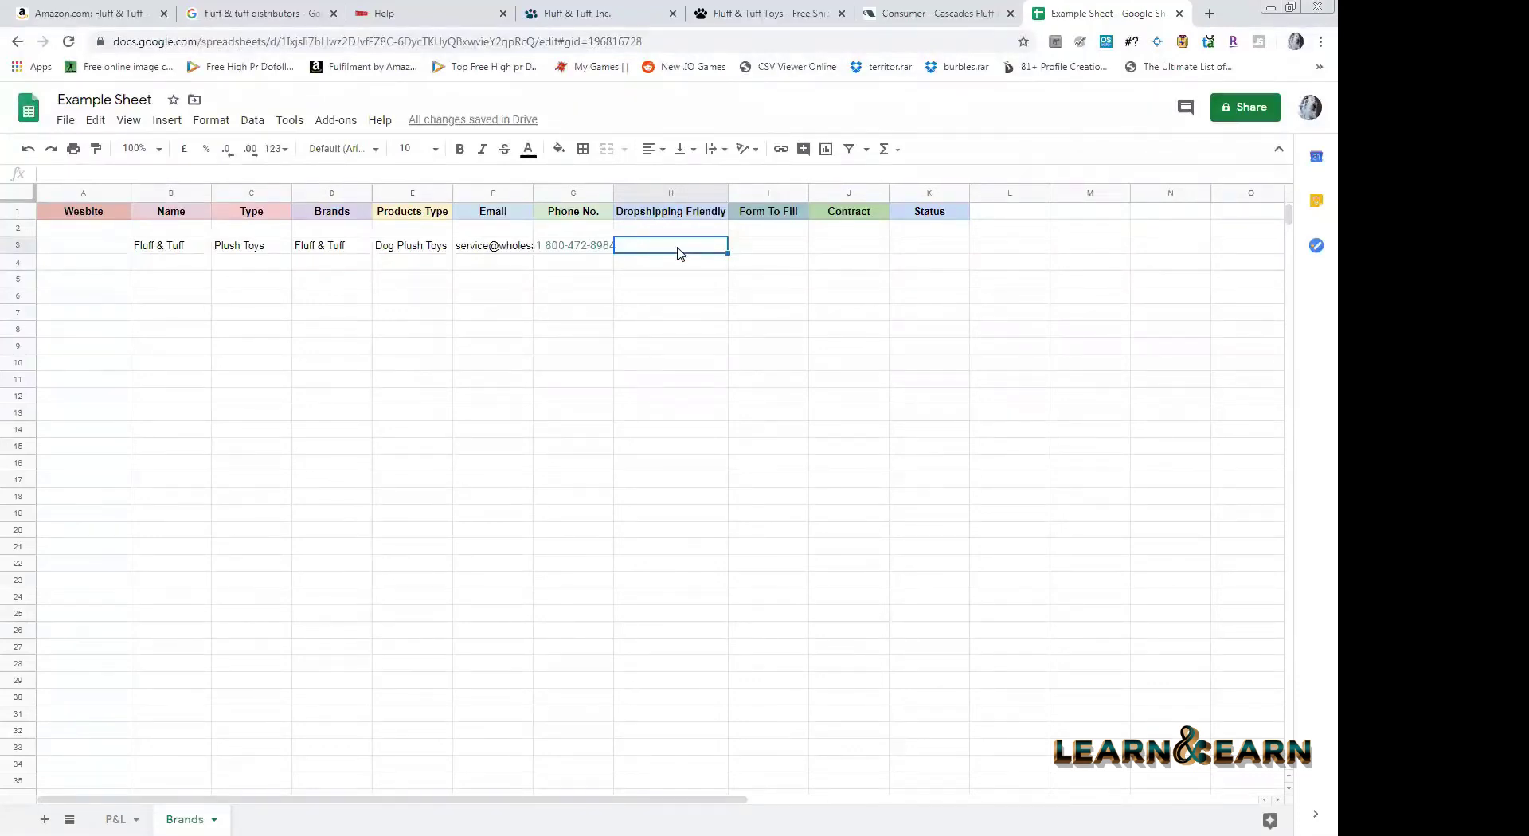
{"action": "type", "text": "n"}
{"action": "key", "text": "BackSpace"}
{"action": "type", "text": "NO"}
{"action": "key", "text": "Return"}
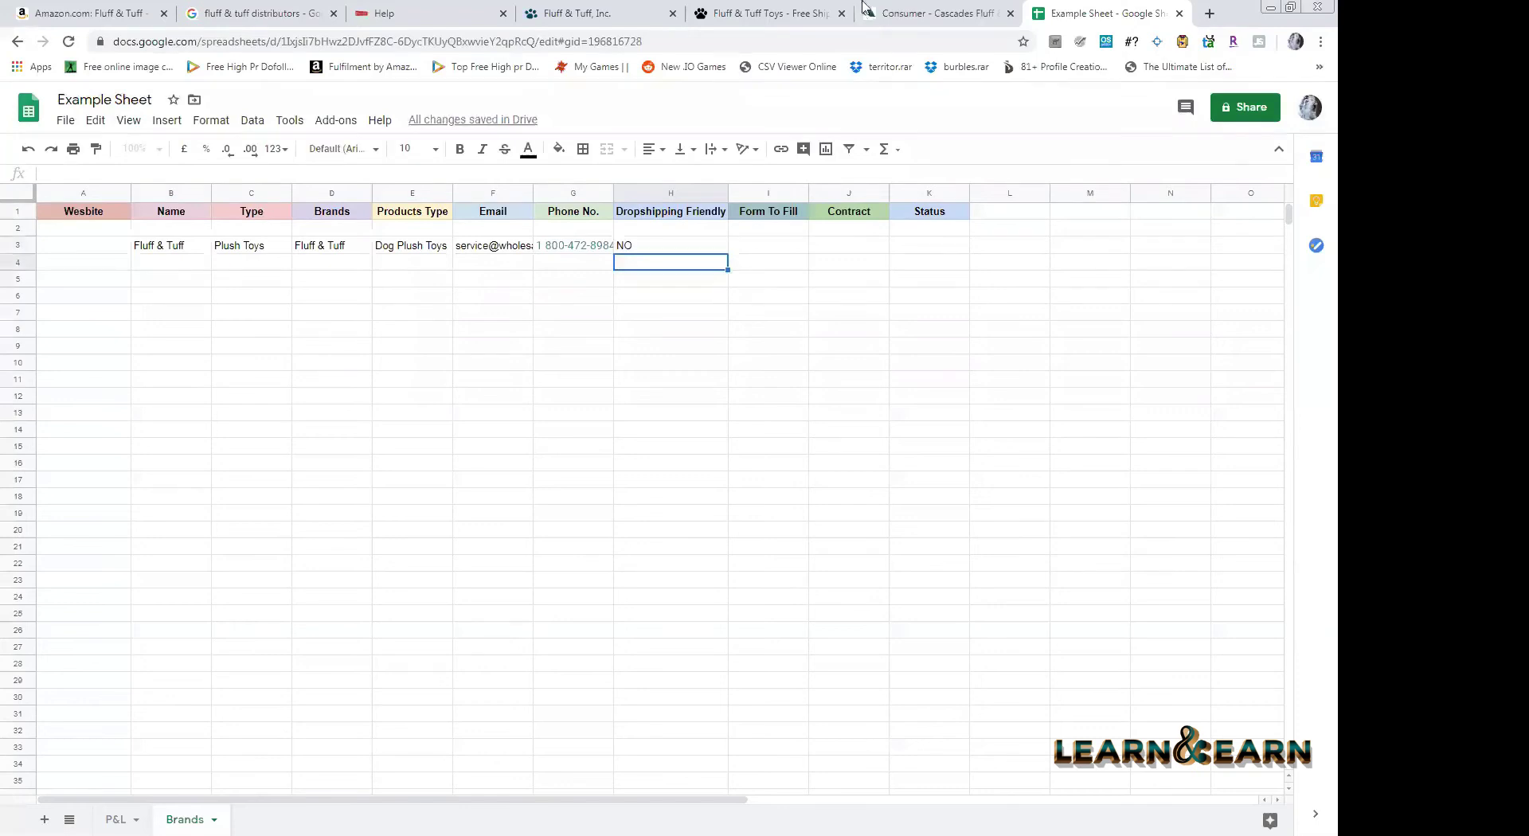
- Check the Cascades and PetStuff pages, then return to WholesalePet's Fluff & Tuff page to reread the order terms
{"action": "key", "text": "ctrl+shift+Tab"}
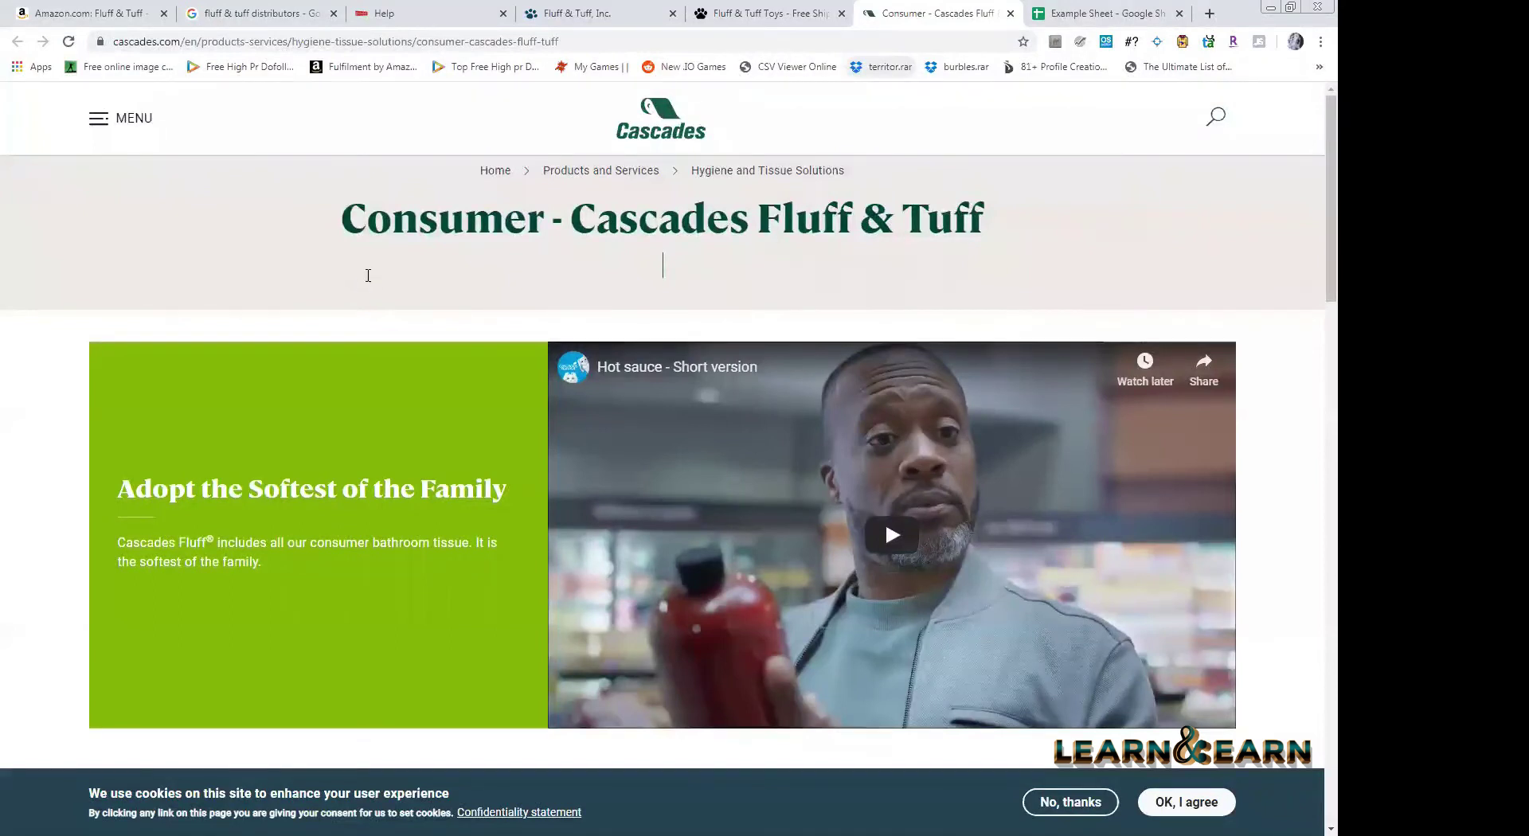
{"action": "key", "text": "ctrl+shift+Tab"}
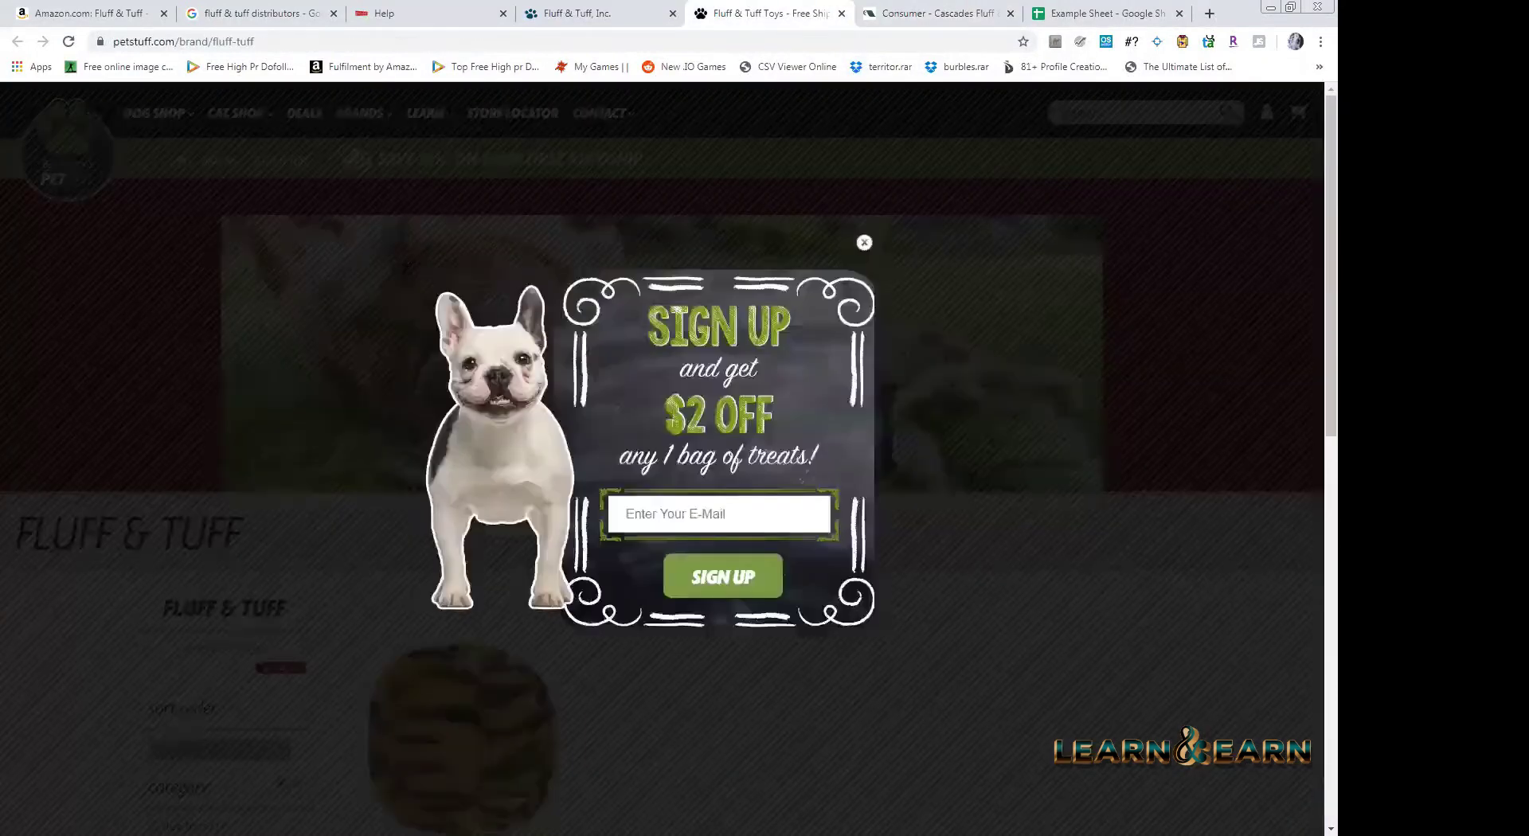
{"action": "key", "text": "ctrl+shift+Tab"}
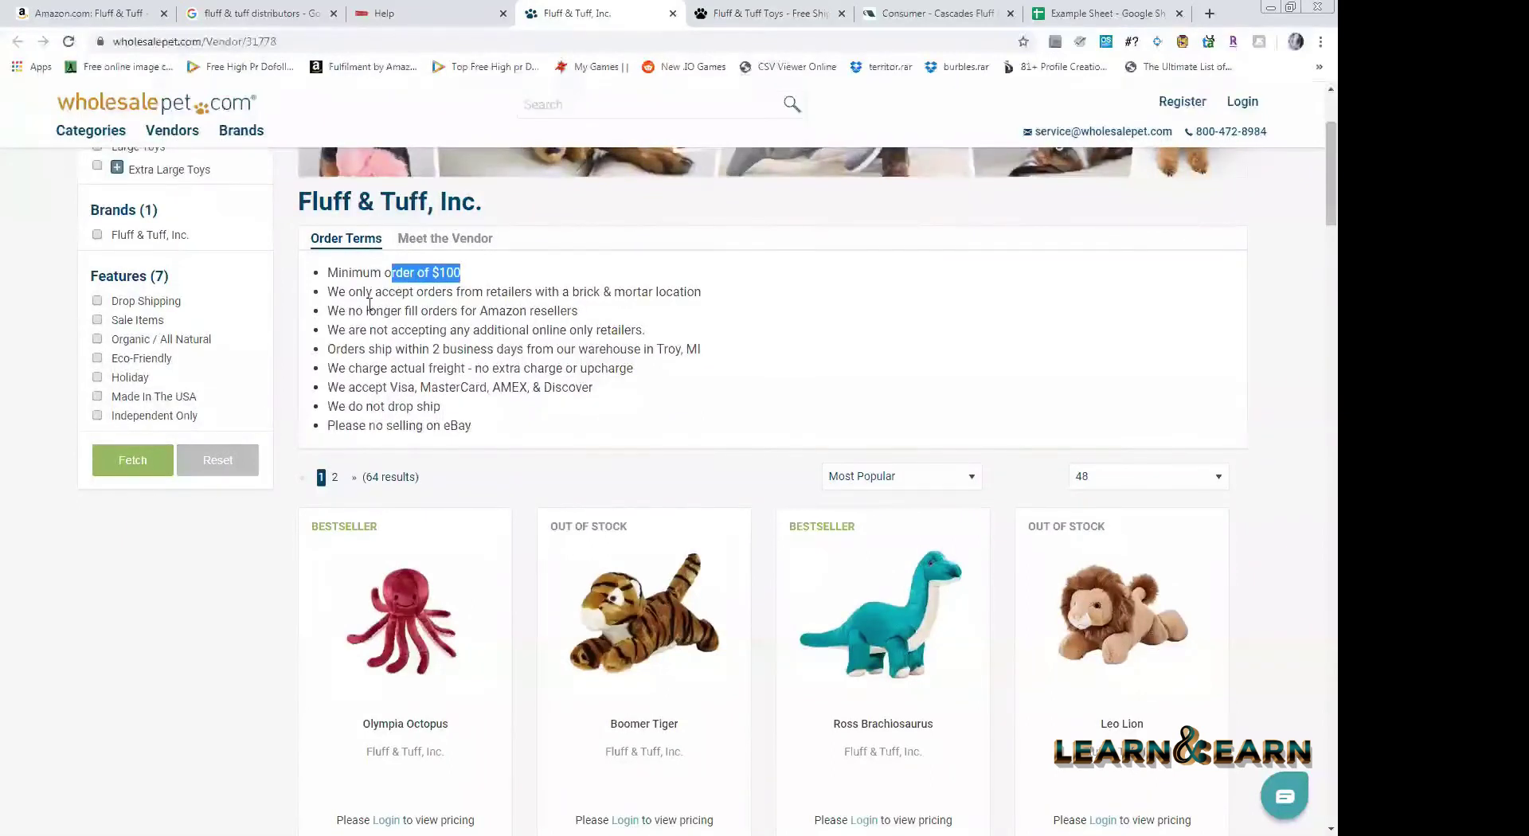
- Reread WholesalePet's Fluff & Tuff order terms on brick-and-mortar retailers, Amazon resellers, online-only retailers and drop shipping
{"action": "left_click_drag", "start_coordinate": [357, 294], "coordinate": [465, 294]}
{"action": "left_click", "coordinate": [508, 293]}
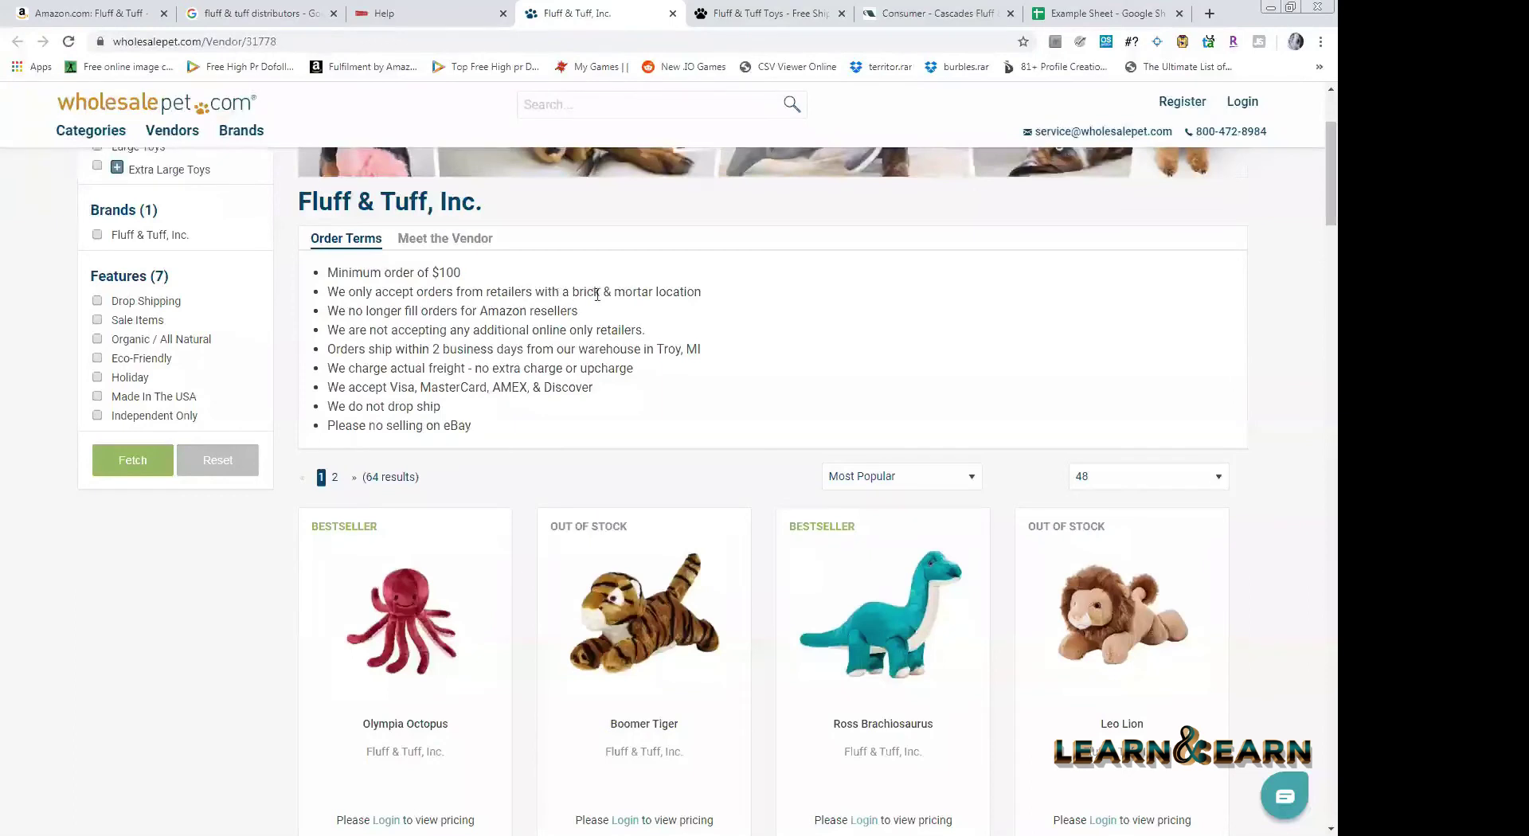
{"action": "left_click_drag", "start_coordinate": [704, 293], "coordinate": [566, 294]}
{"action": "left_click", "coordinate": [680, 295]}
{"action": "left_click_drag", "start_coordinate": [465, 311], "coordinate": [578, 310]}
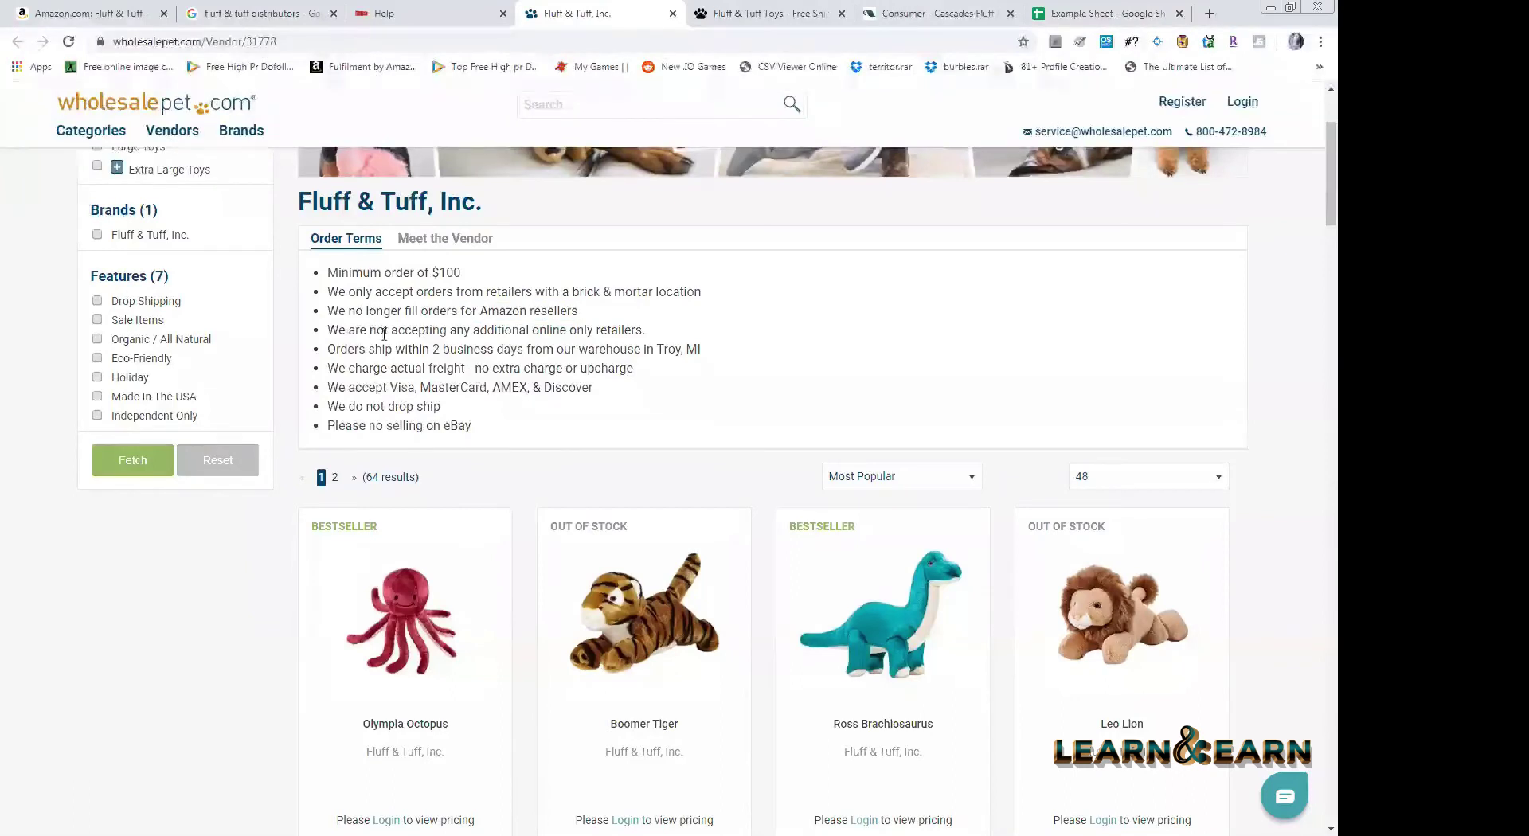
{"action": "left_click_drag", "start_coordinate": [327, 329], "coordinate": [450, 329]}
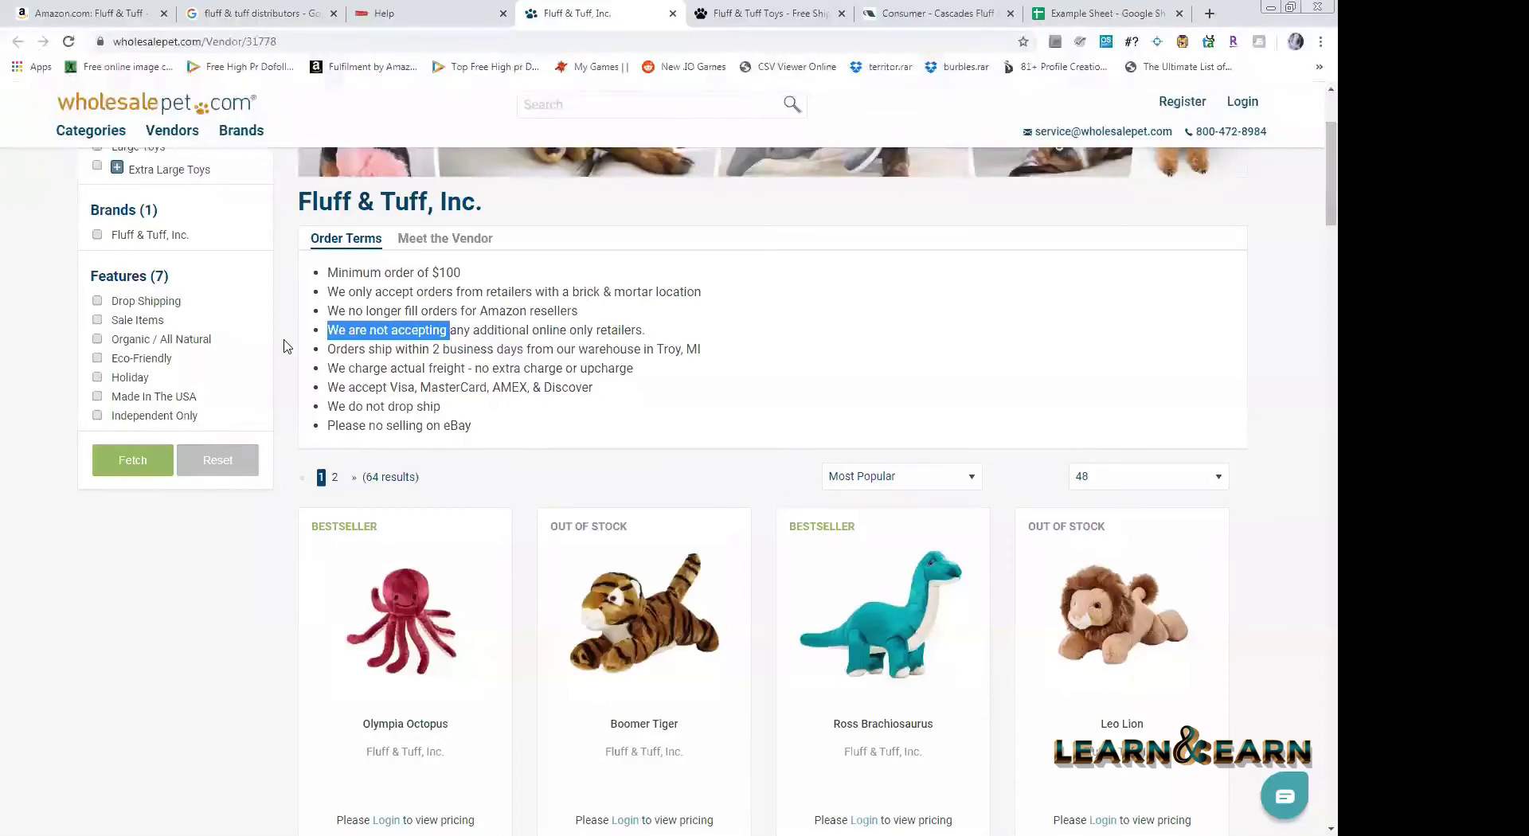
{"action": "left_click_drag", "start_coordinate": [338, 406], "coordinate": [441, 407]}
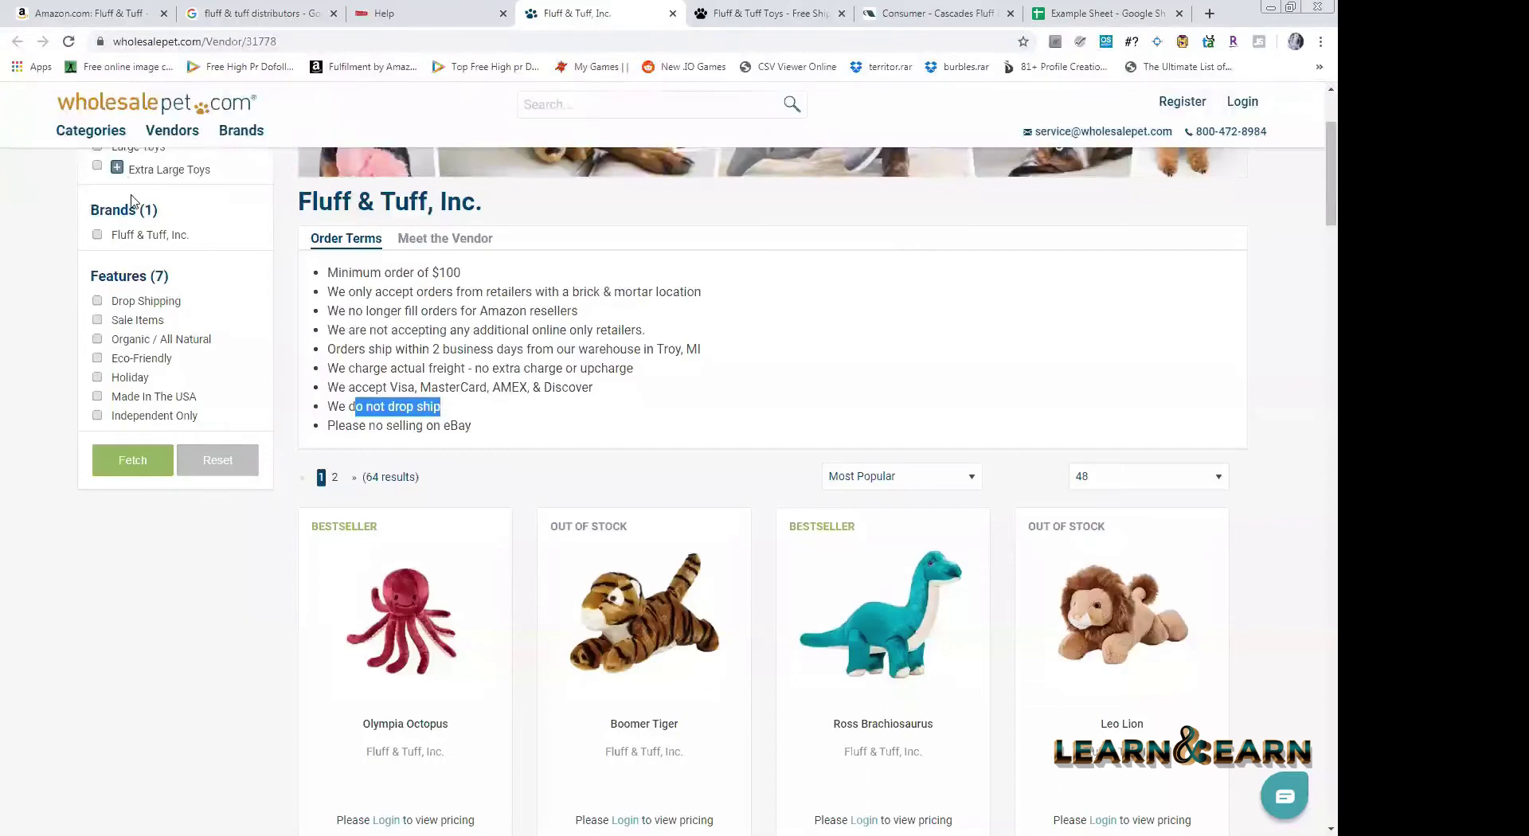
- Look through PetStuff's Fluff & Tuff brand page for its shipping charges and the Tiger Ball's price
{"action": "key", "text": "ctrl+Tab"}
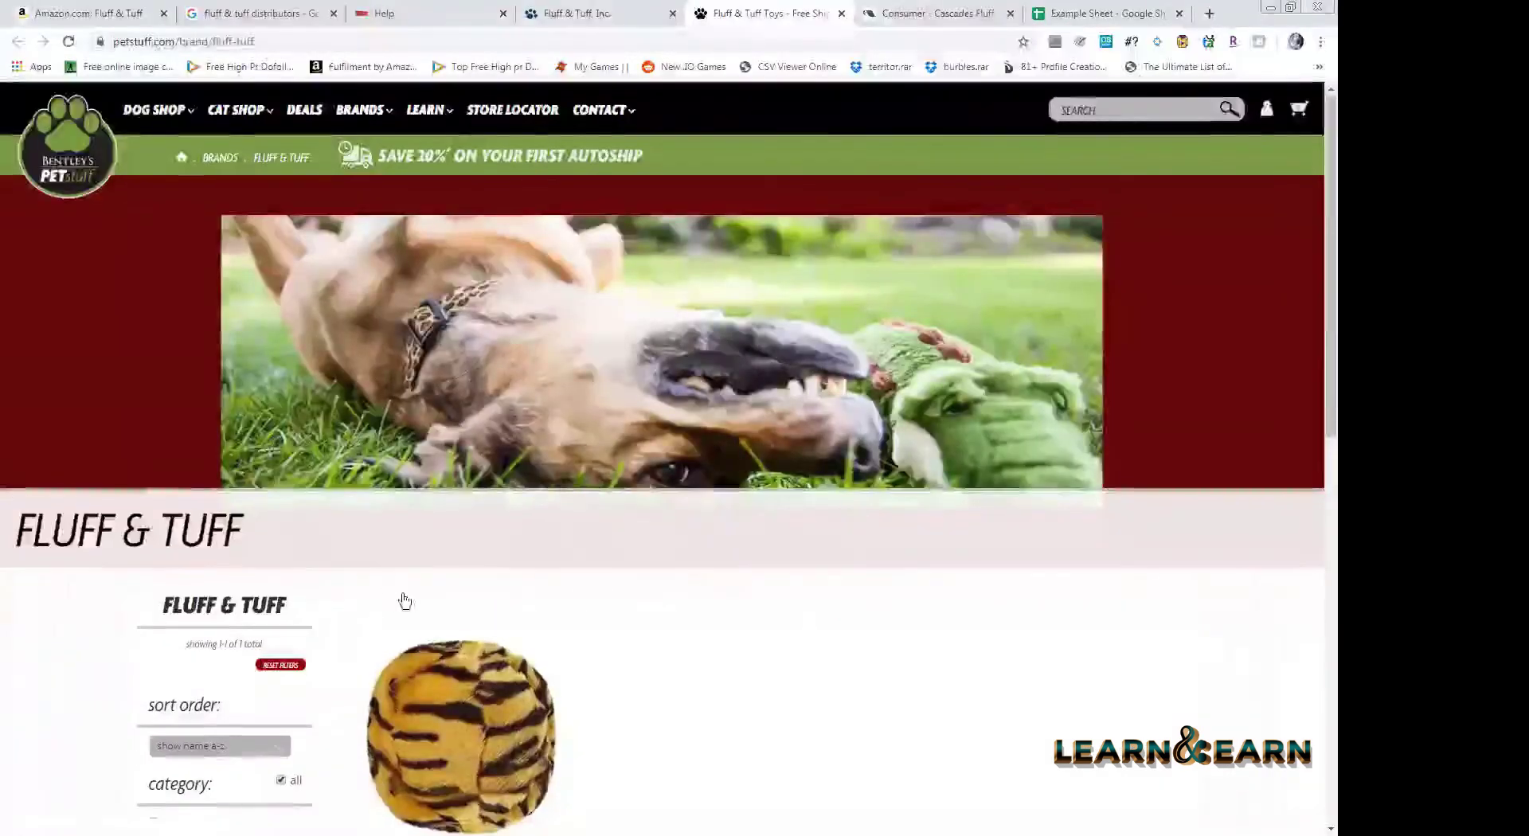
{"action": "scroll", "coordinate": [406, 607], "scroll_direction": "down", "scroll_amount": 7}
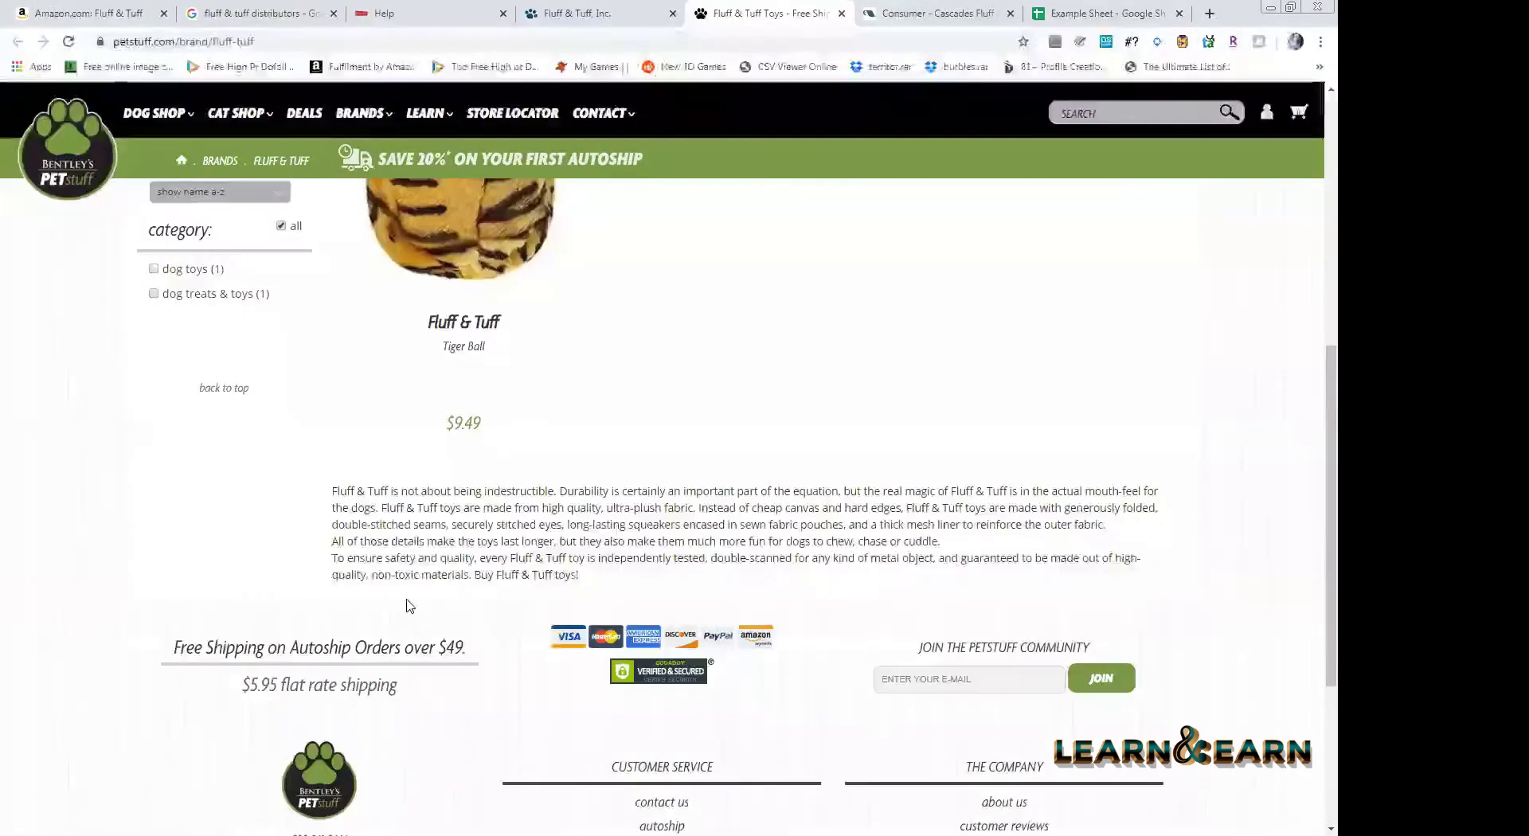
{"action": "scroll", "coordinate": [406, 607], "scroll_direction": "down", "scroll_amount": 4}
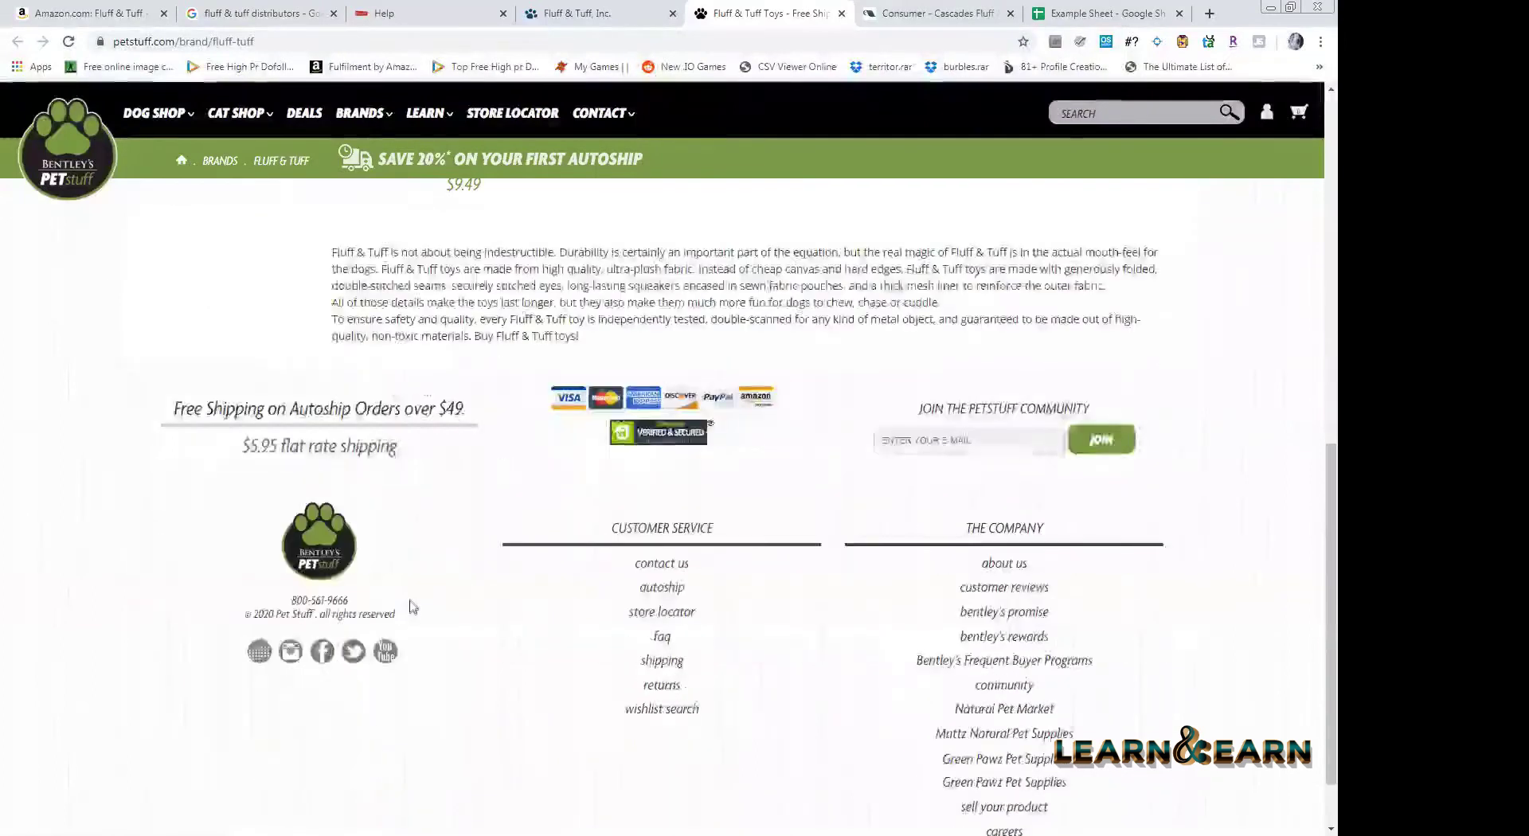
{"action": "scroll", "coordinate": [412, 608], "scroll_direction": "up", "scroll_amount": 3}
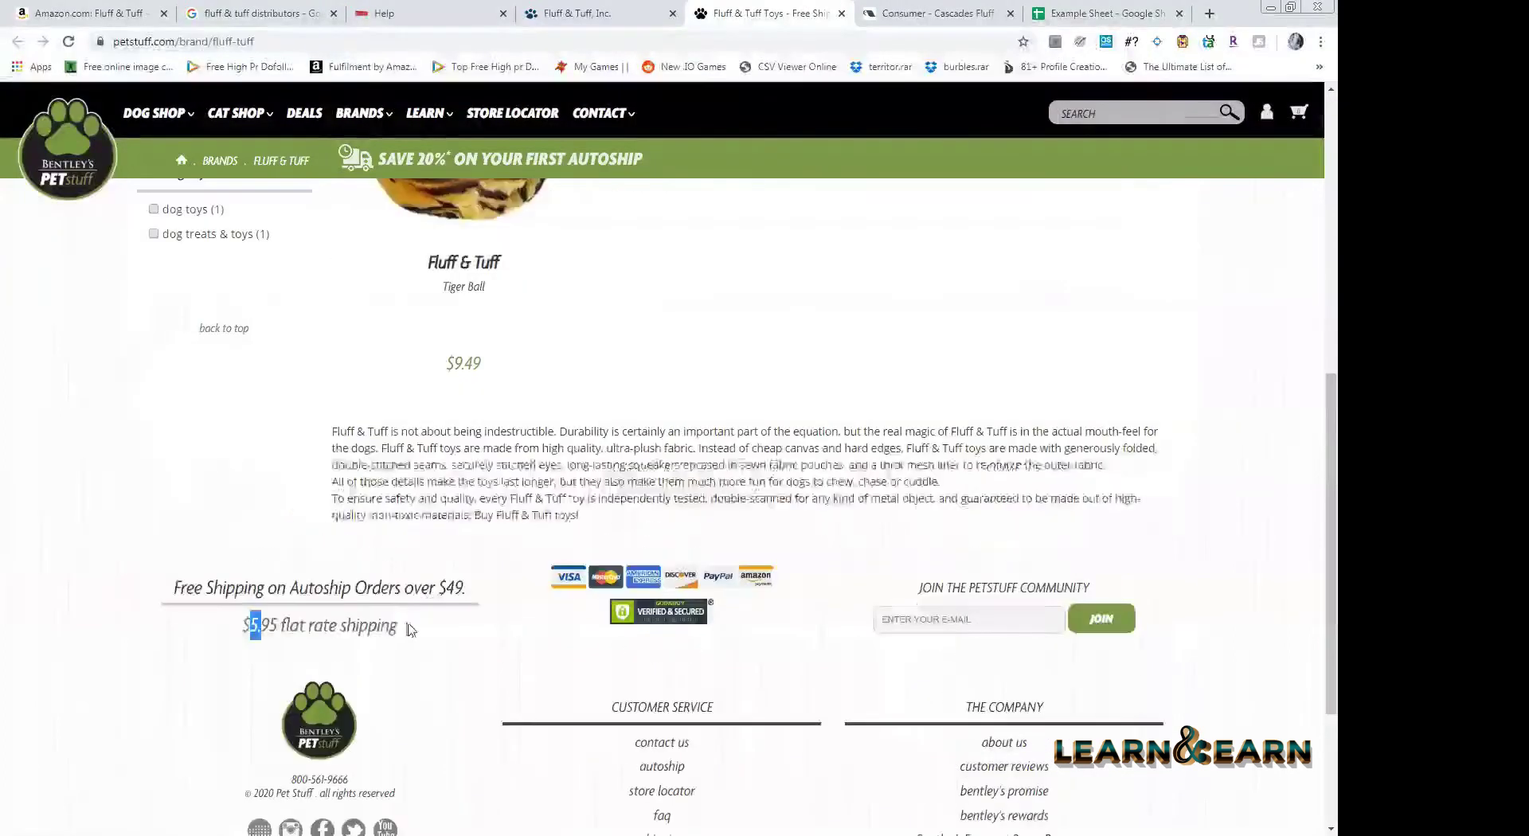
{"action": "left_click_drag", "start_coordinate": [243, 625], "coordinate": [398, 625]}
{"action": "left_click", "coordinate": [256, 620]}
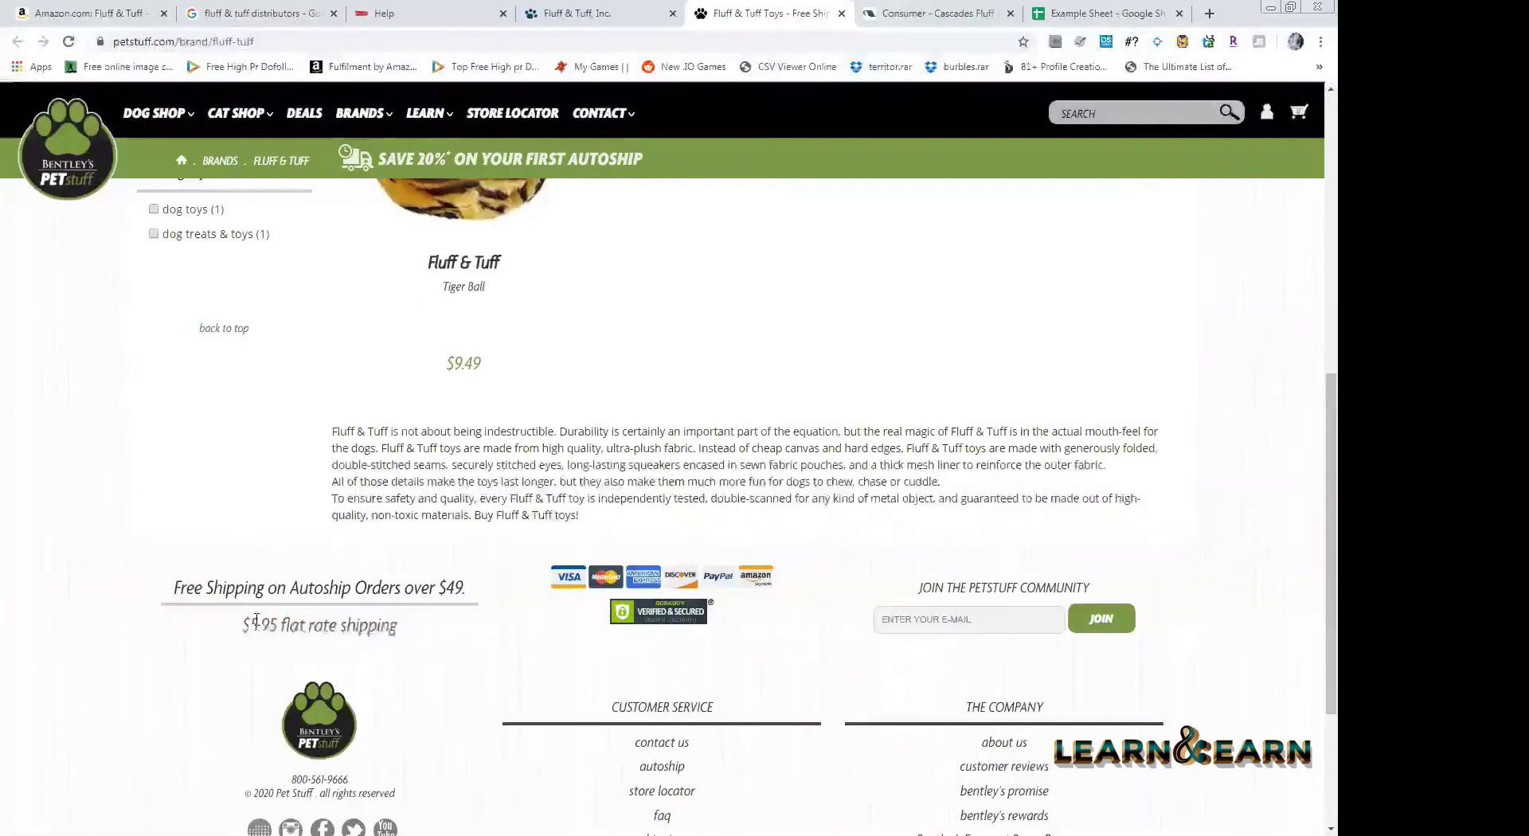
{"action": "triple_click", "coordinate": [406, 609]}
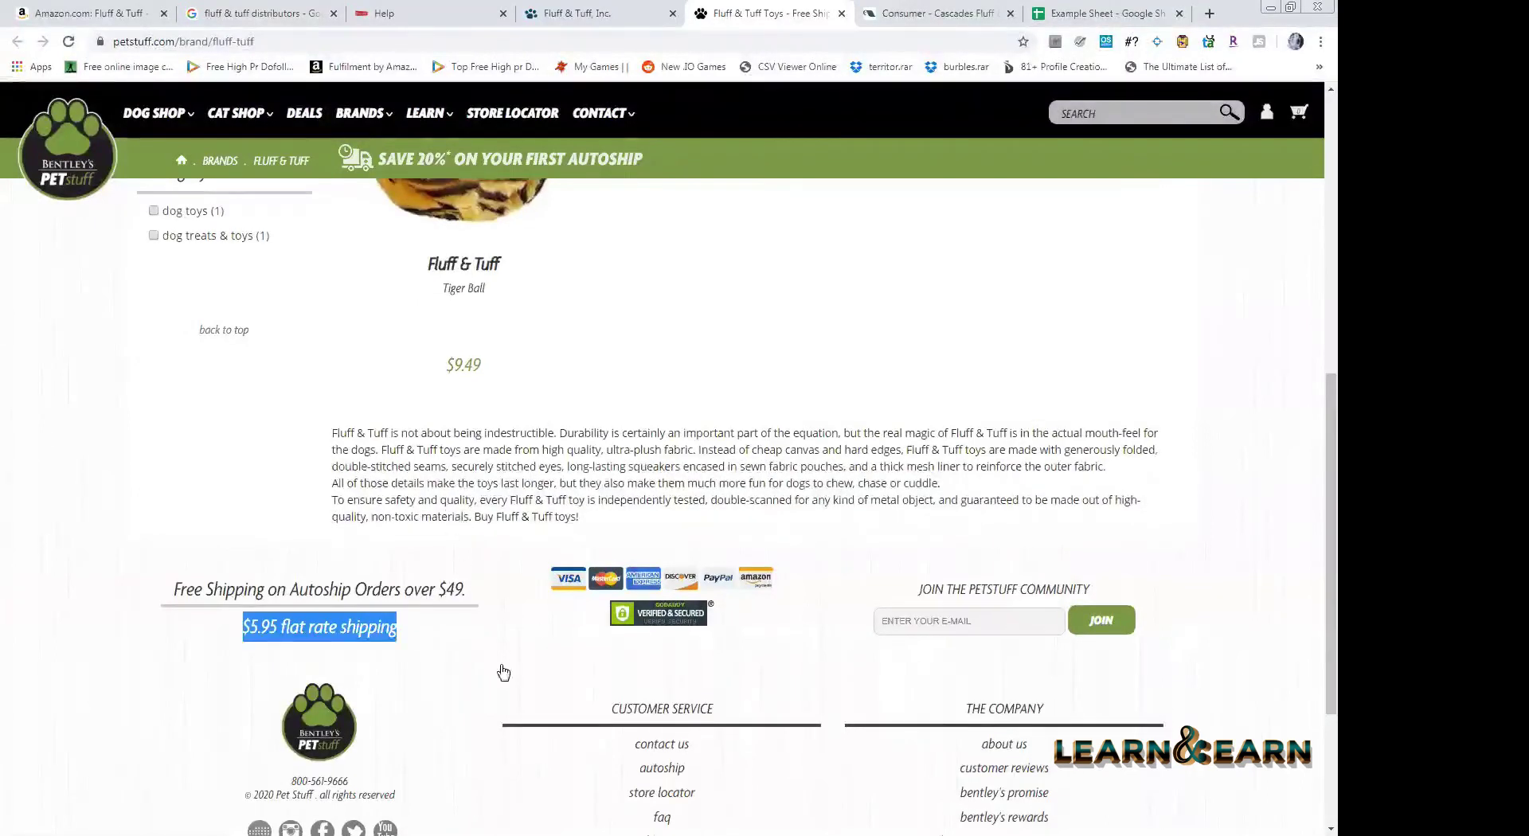
{"action": "scroll", "coordinate": [491, 688], "scroll_direction": "up", "scroll_amount": 4}
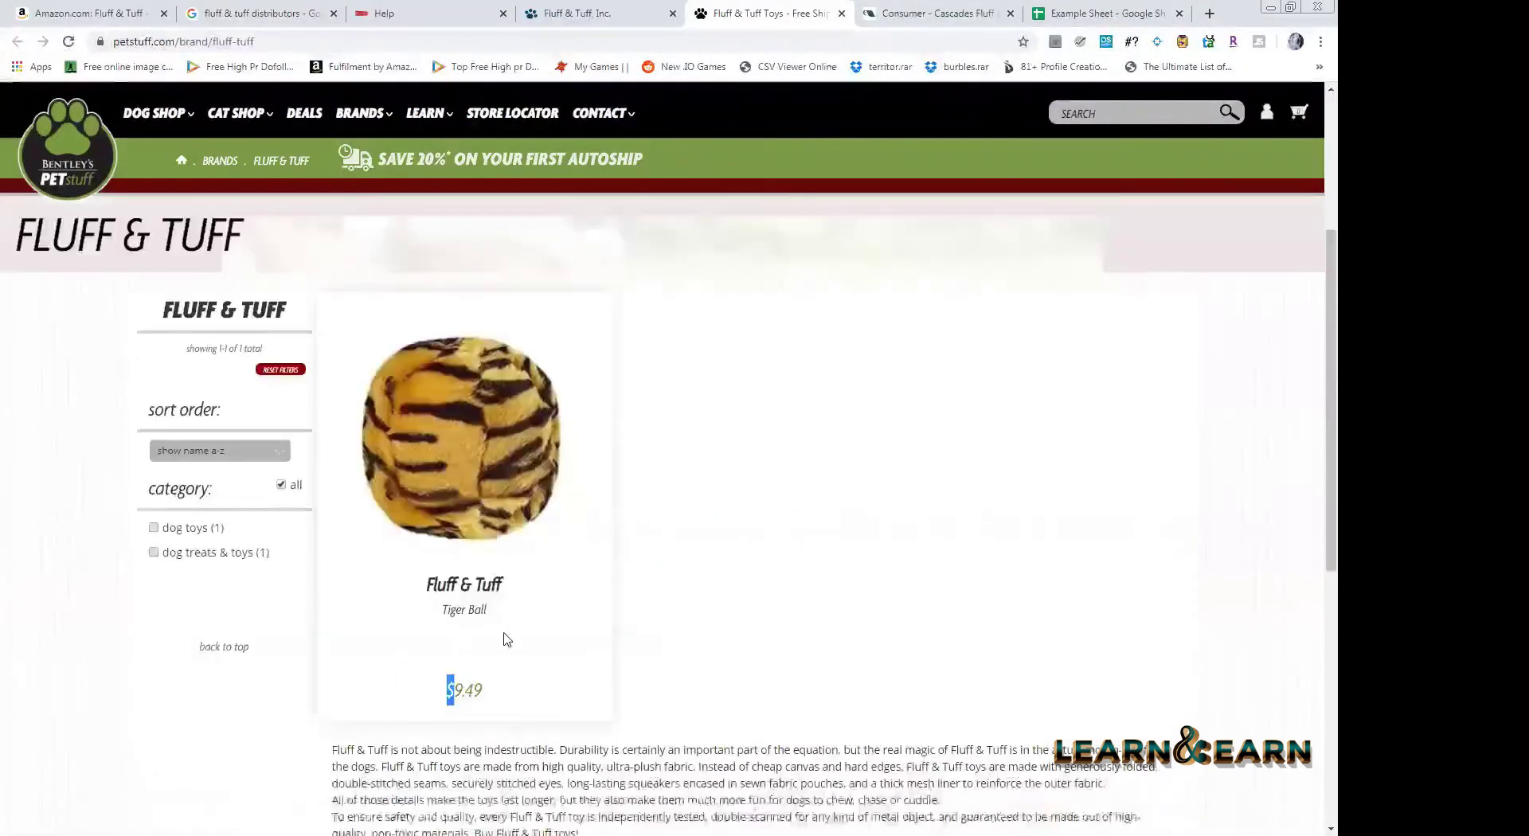
{"action": "triple_click", "coordinate": [494, 683]}
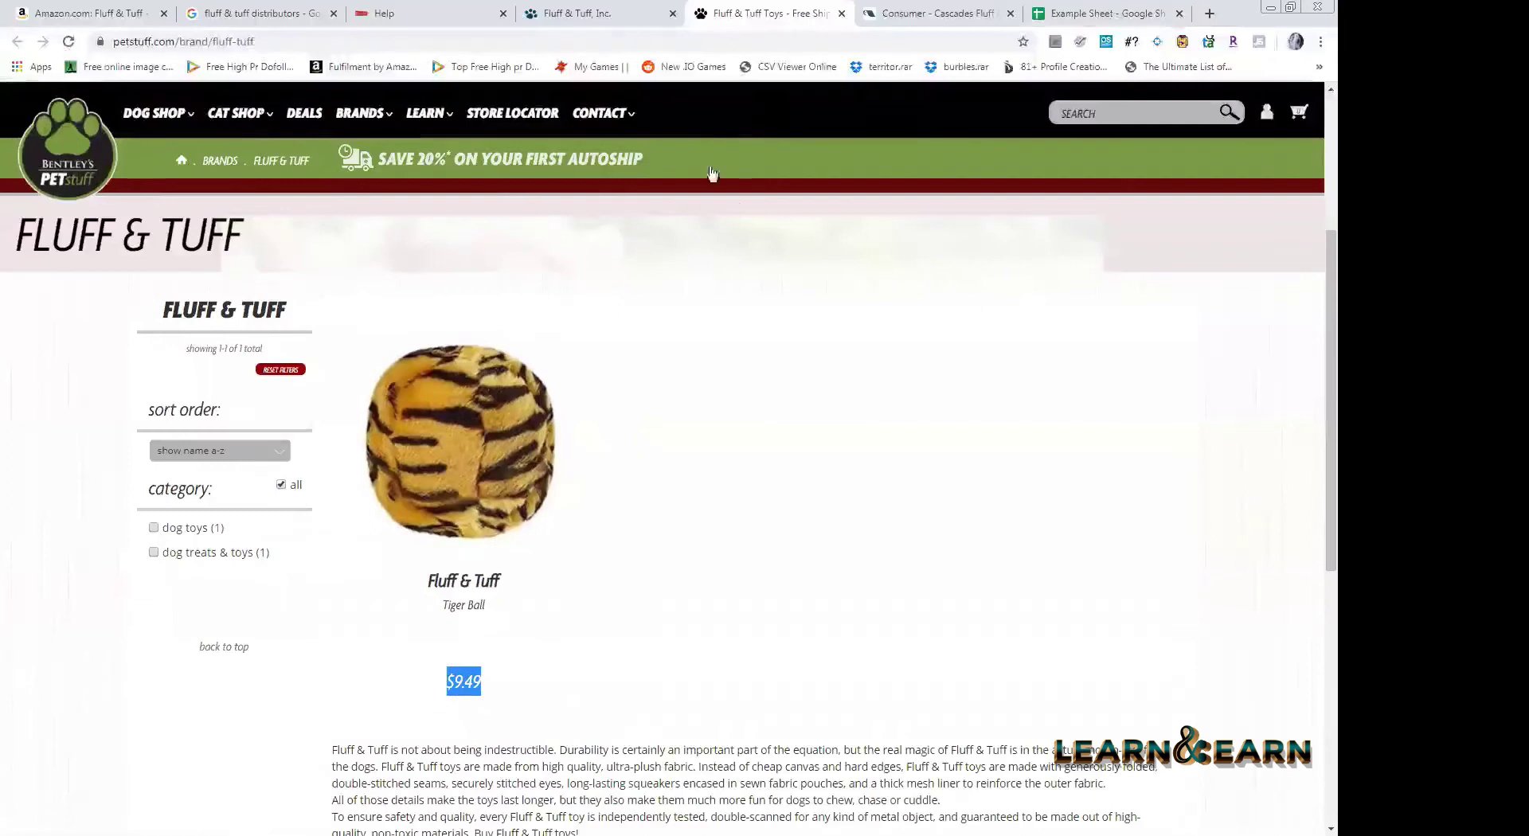
- Look through the Cascades Fluff & Tuff consumer page and close it
{"action": "key", "text": "ctrl+Tab"}
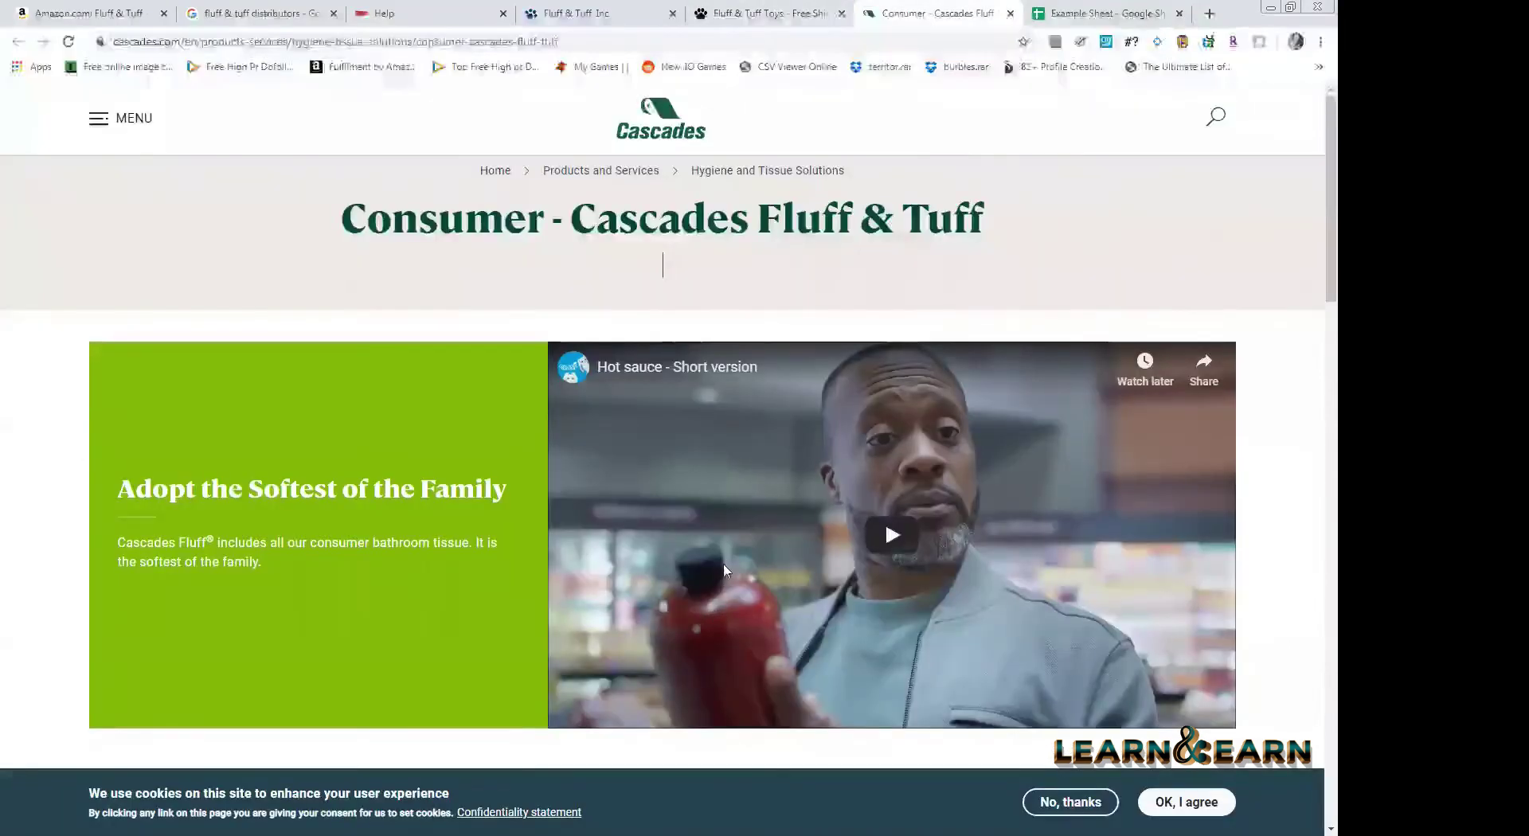
{"action": "scroll", "coordinate": [726, 576], "scroll_direction": "down", "scroll_amount": 1}
{"action": "scroll", "coordinate": [727, 576], "scroll_direction": "down", "scroll_amount": 5}
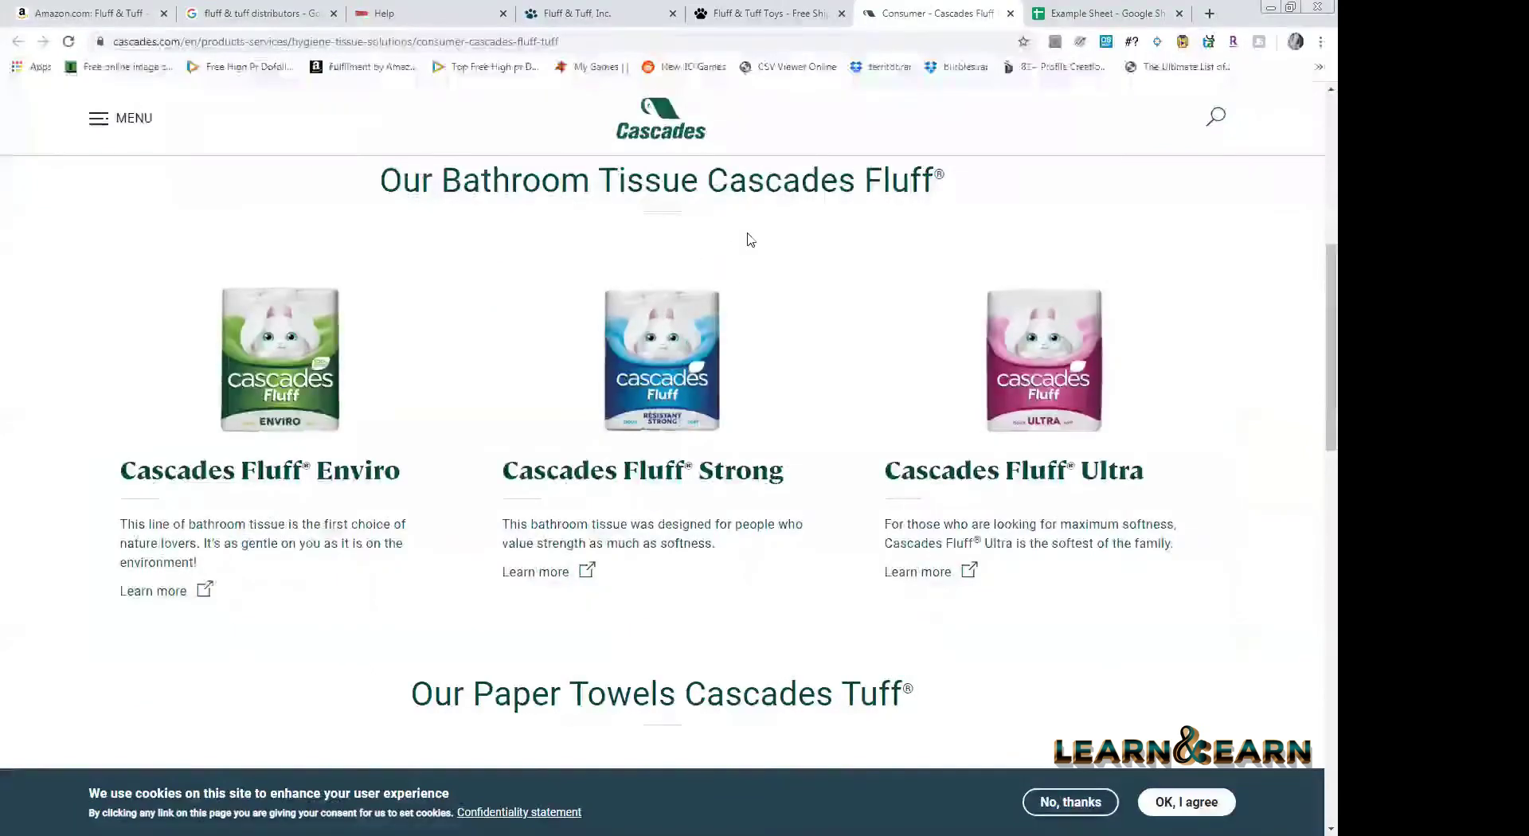
{"action": "scroll", "coordinate": [748, 239], "scroll_direction": "down", "scroll_amount": 8}
{"action": "key", "text": "ctrl+w"}
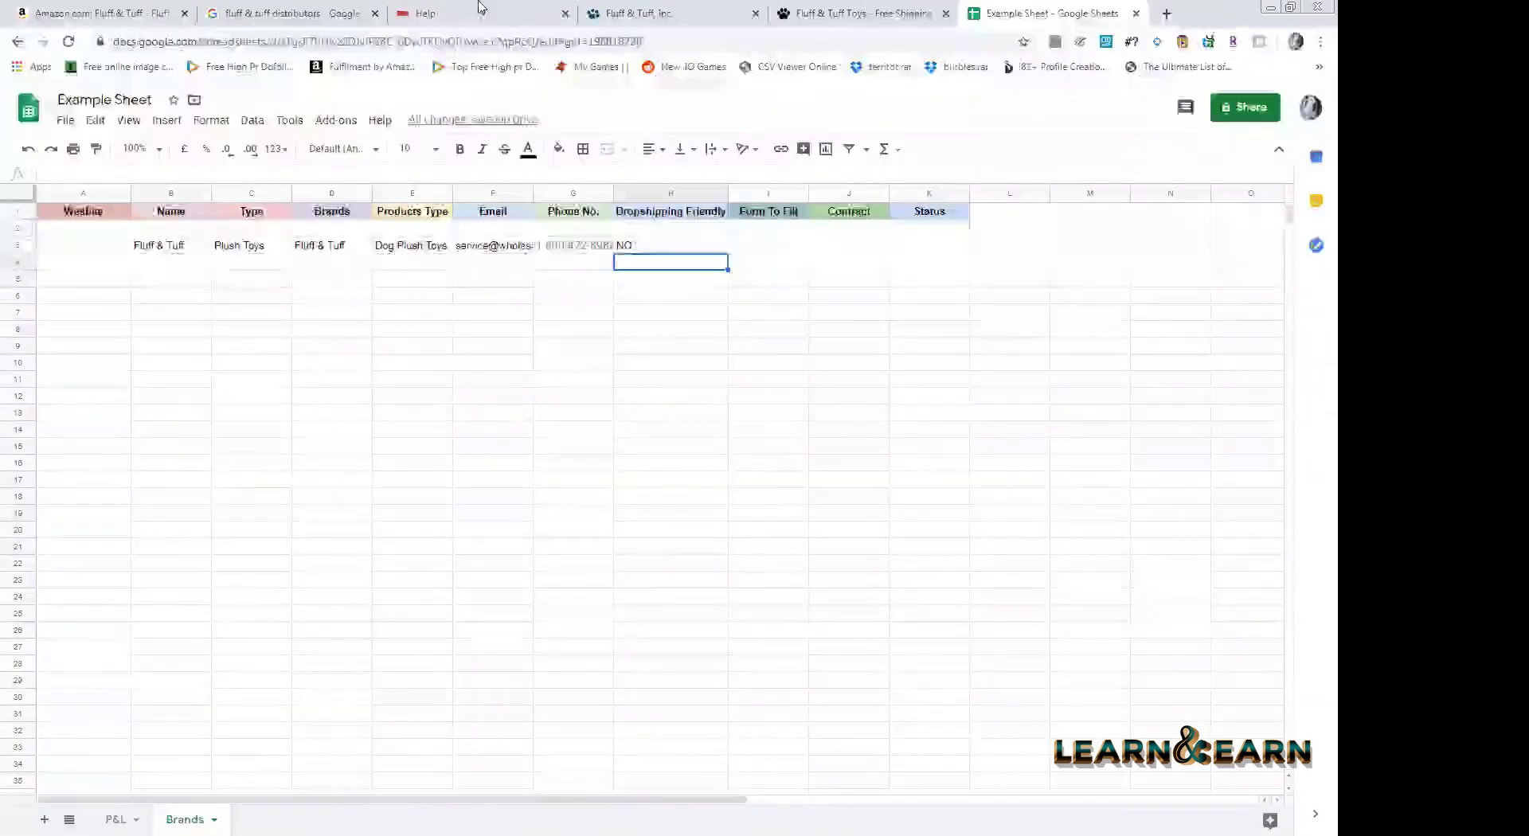
- Open WholesalePet's retailer registration page from the vendor page and record its link under Form To Fill in row 3 of the Brands sheet
{"action": "left_click", "coordinate": [828, 14]}
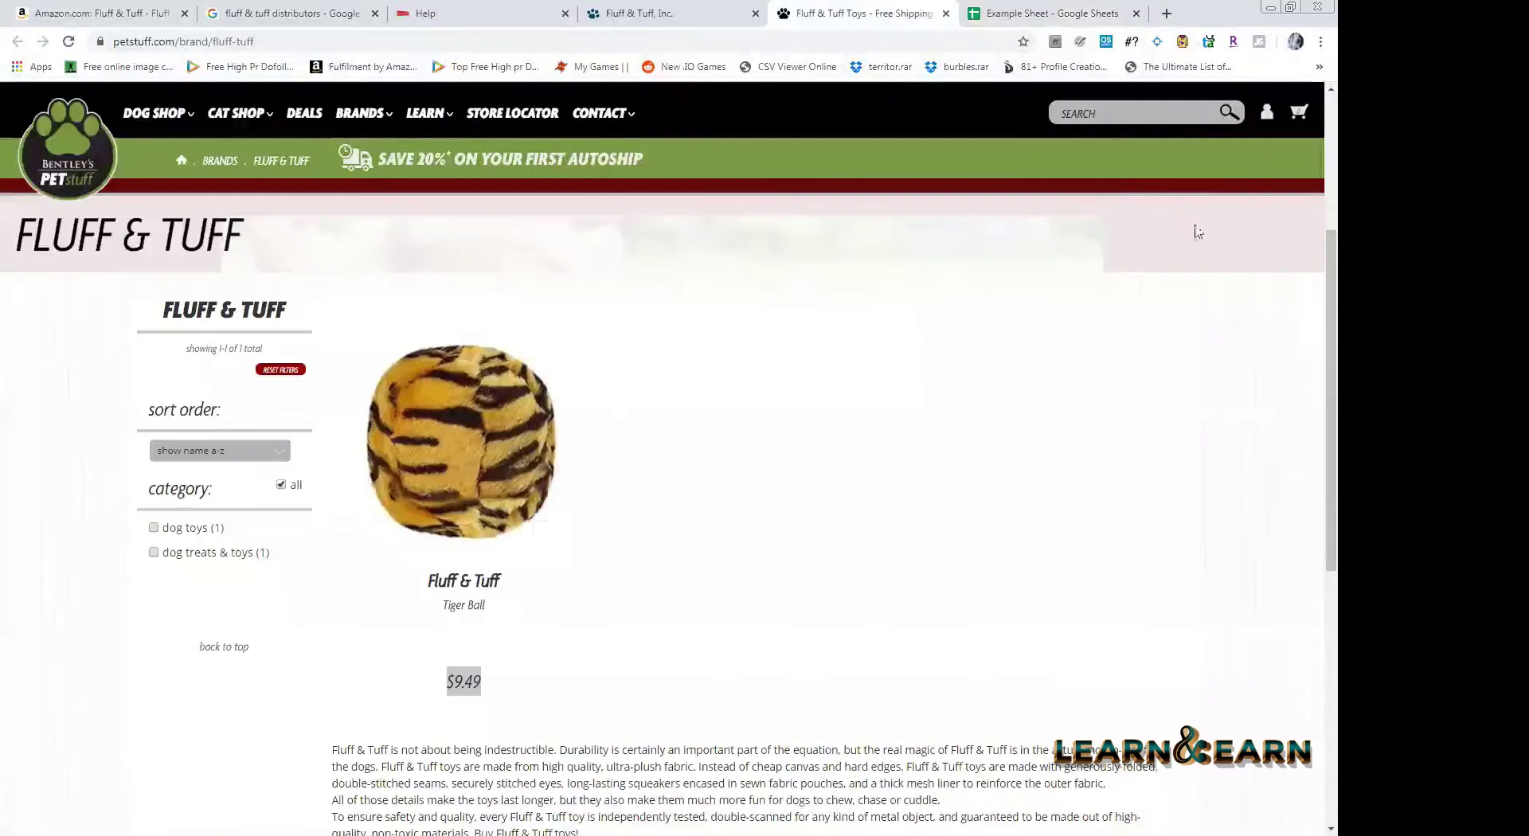
{"action": "left_click", "coordinate": [637, 14]}
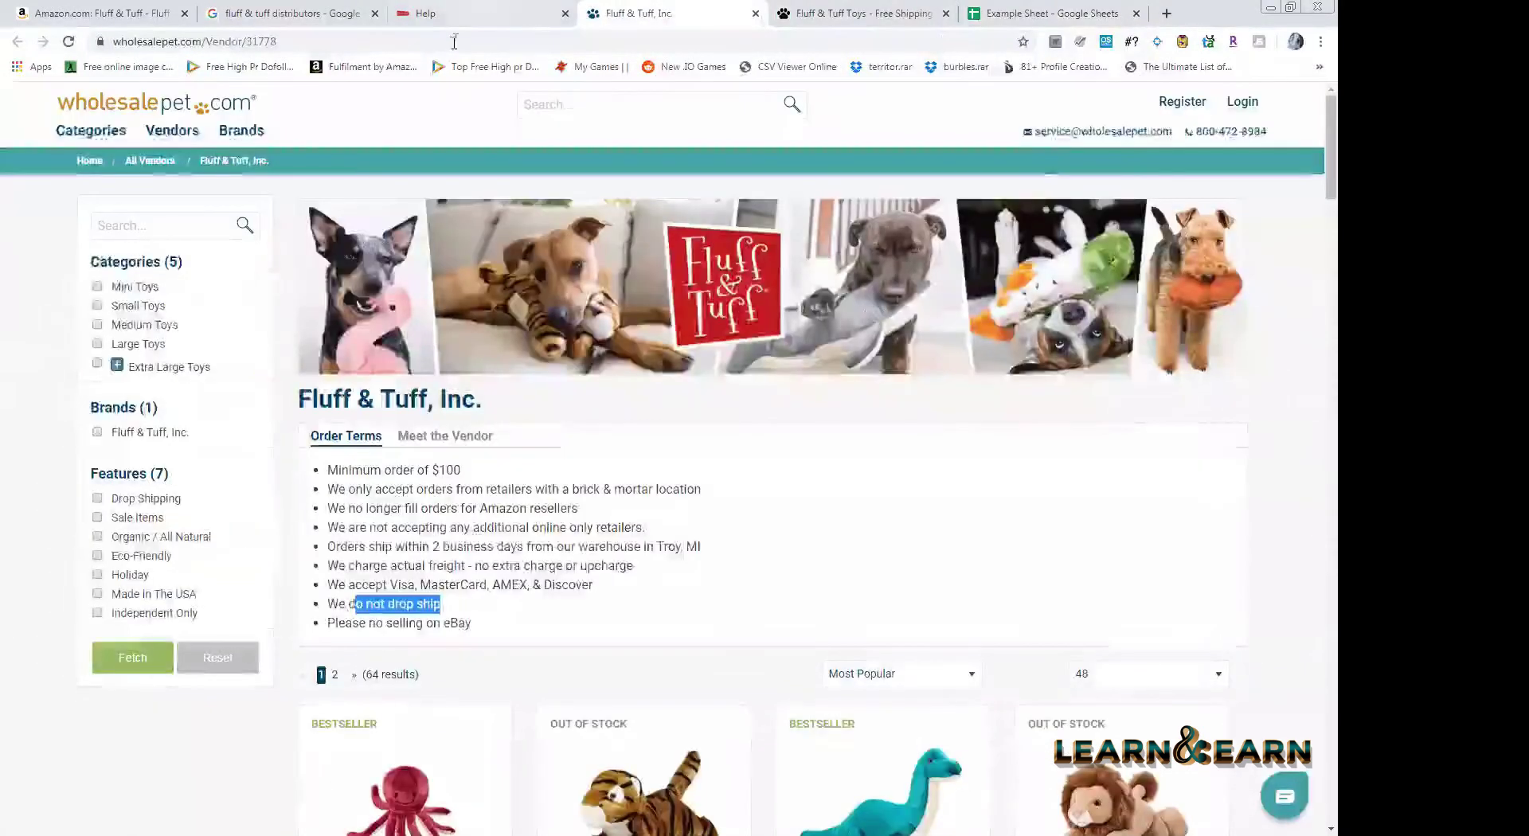
{"action": "right_click", "coordinate": [1182, 101]}
{"action": "left_click", "coordinate": [1182, 101]}
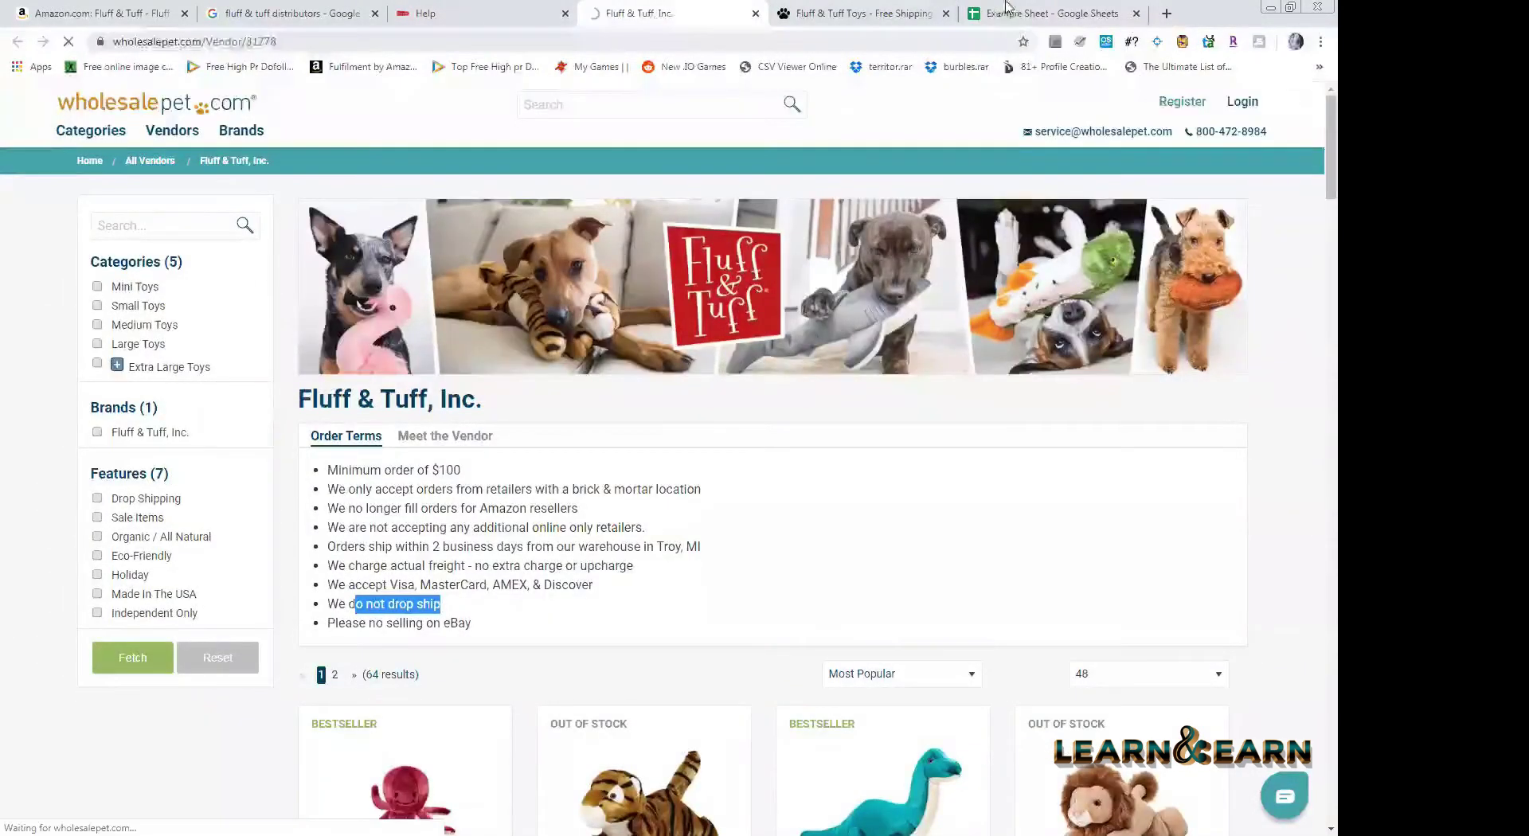
{"action": "key", "text": "ctrl+c"}
{"action": "key", "text": "ctrl+9"}
{"action": "key", "text": "ctrl+v"}
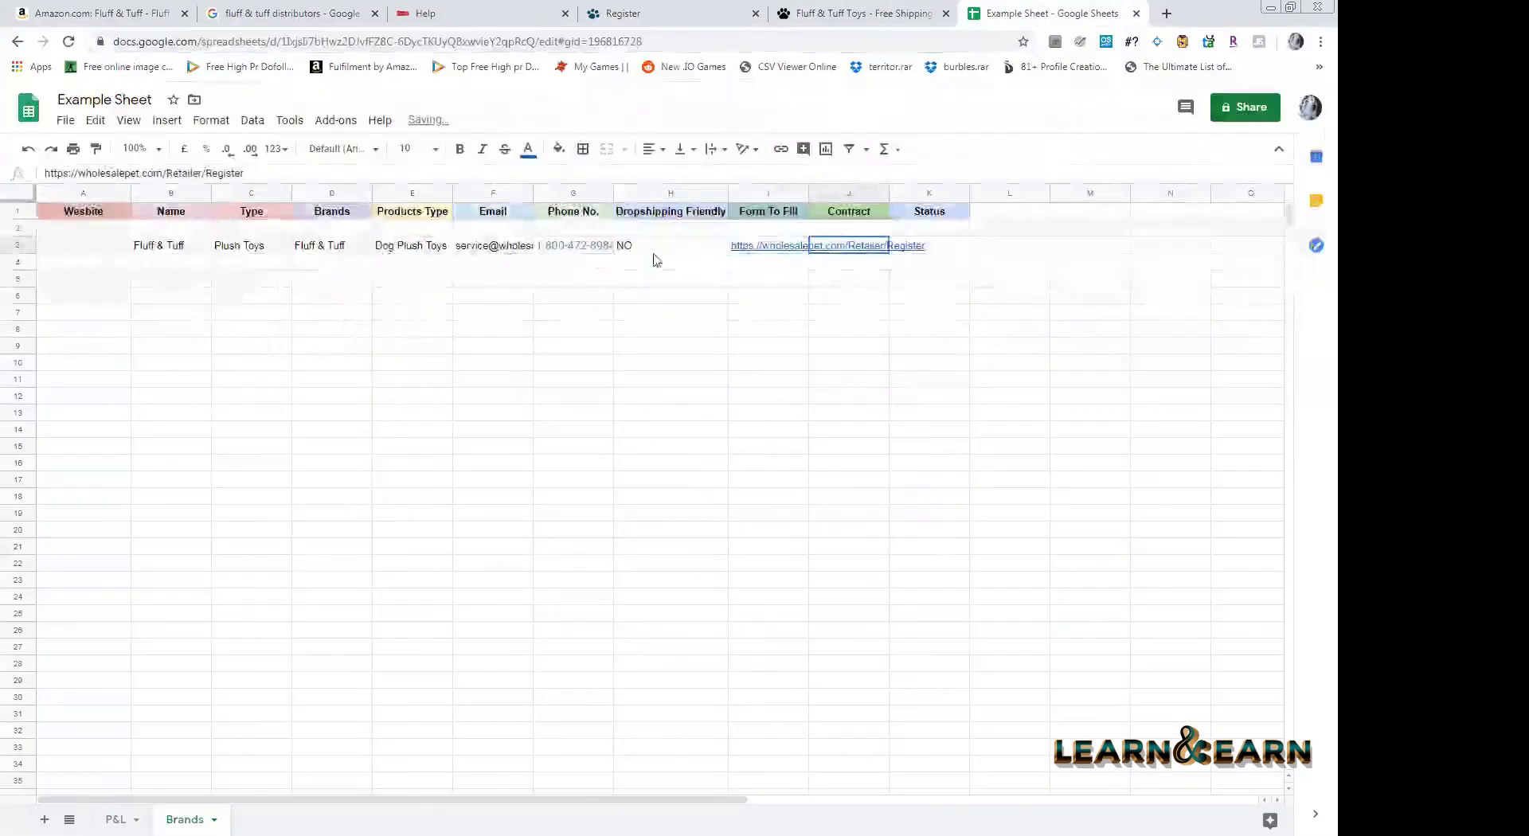
{"action": "double_click", "coordinate": [869, 248]}
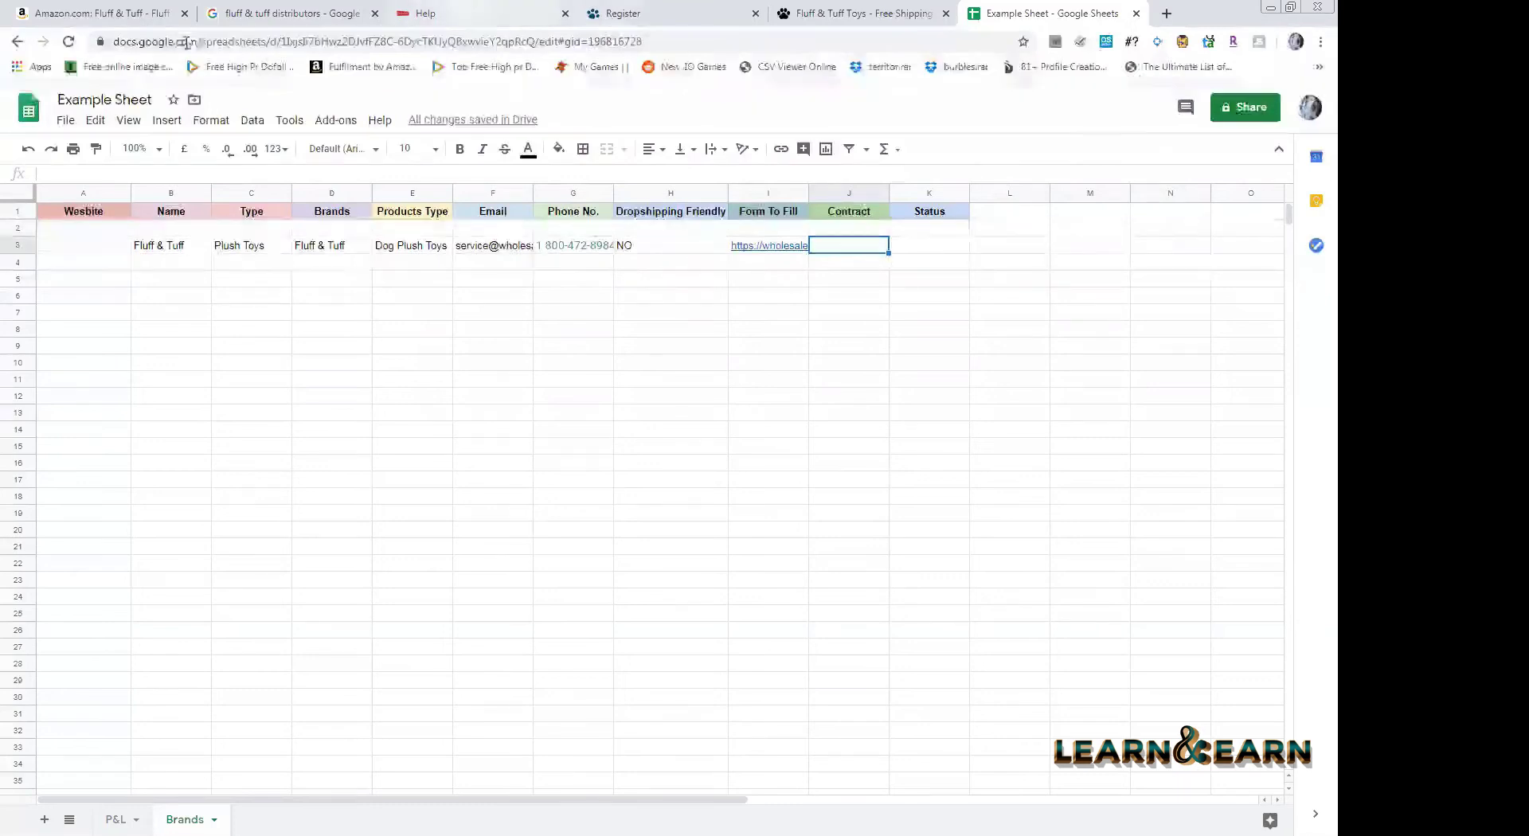
{"action": "left_click", "coordinate": [103, 249]}
{"action": "key", "text": "ctrl+v"}
{"action": "left_click", "coordinate": [119, 311]}
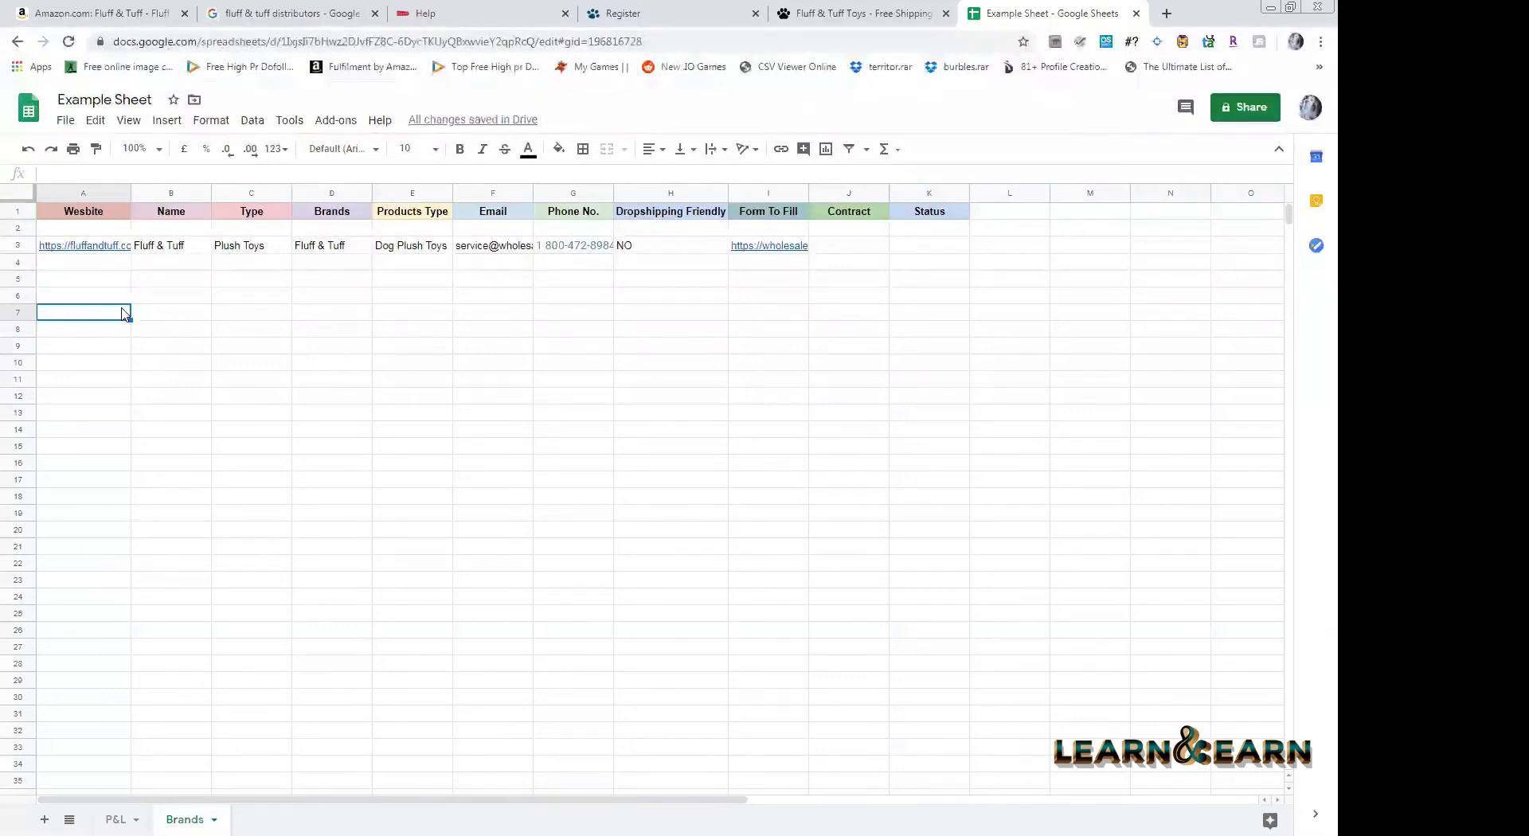
- Review the Fluff & Tuff entries in row 3 of the Brands sheet, from the website through to the form link
{"action": "left_click_drag", "start_coordinate": [106, 247], "coordinate": [171, 263]}
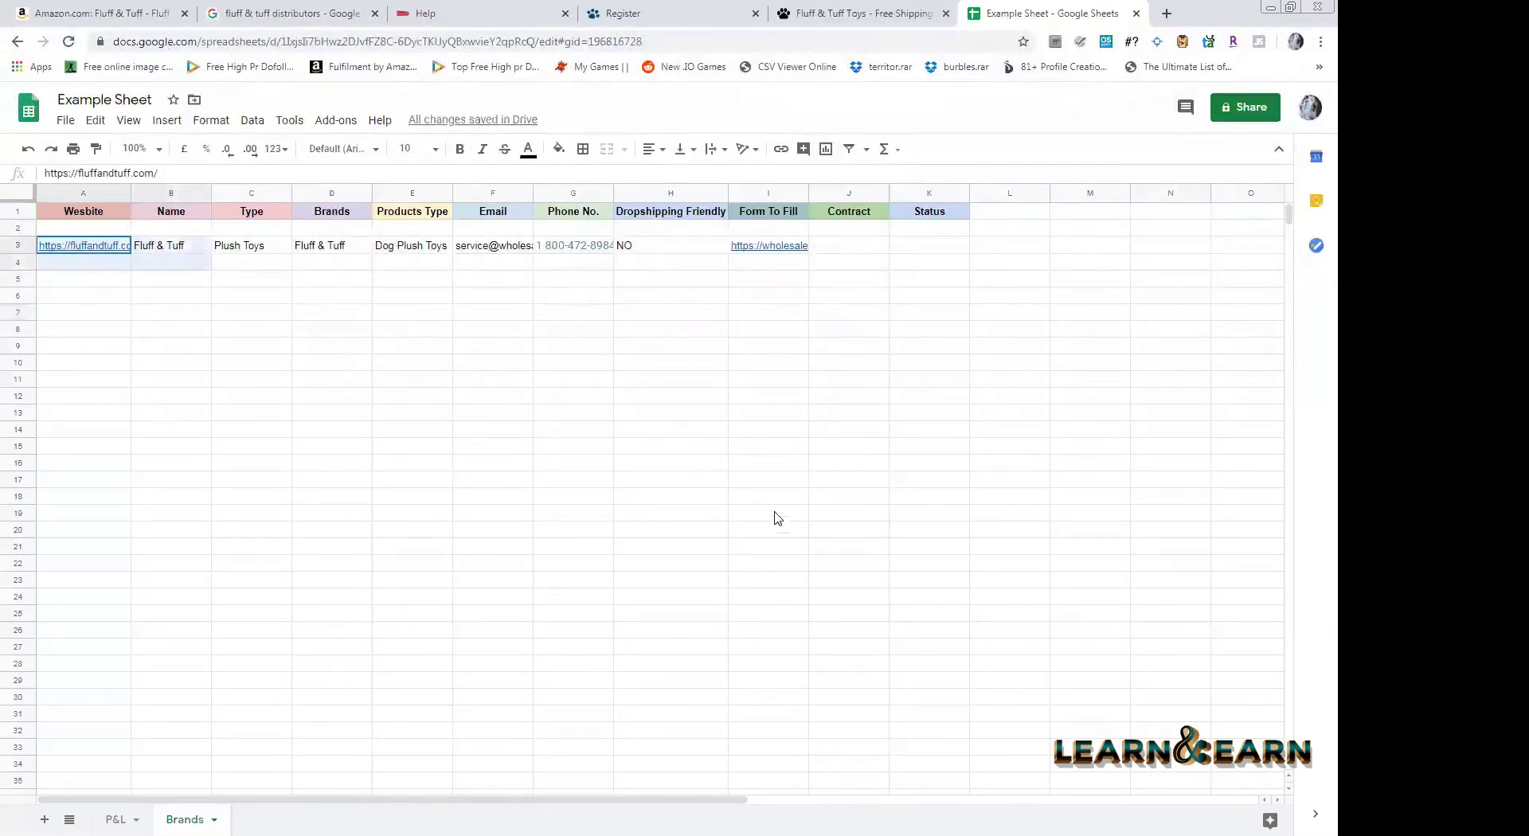
{"action": "left_click", "coordinate": [829, 564]}
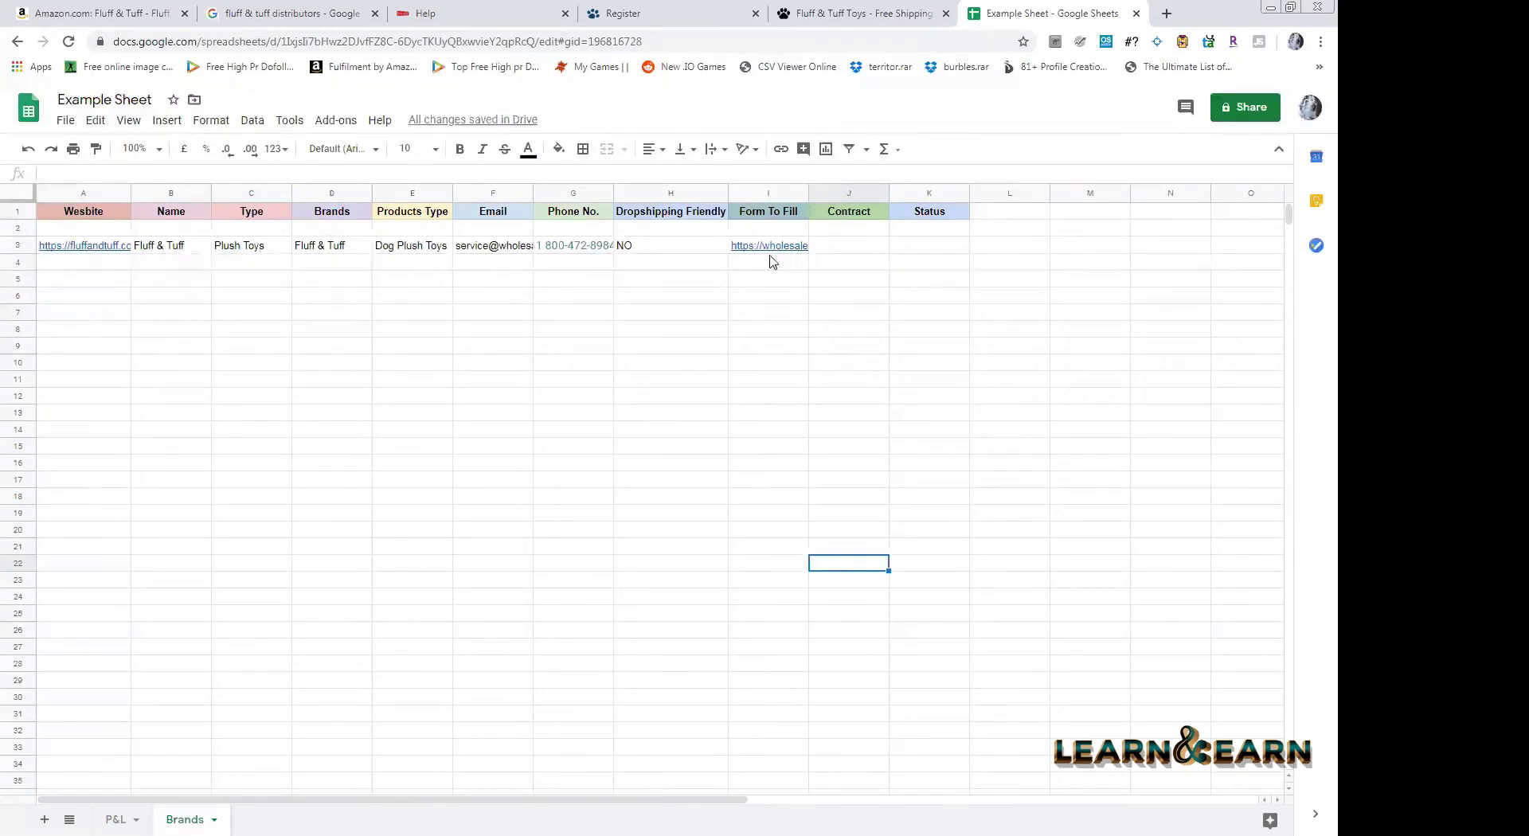
{"action": "left_click_drag", "start_coordinate": [115, 213], "coordinate": [406, 264]}
{"action": "left_click", "coordinate": [880, 292]}
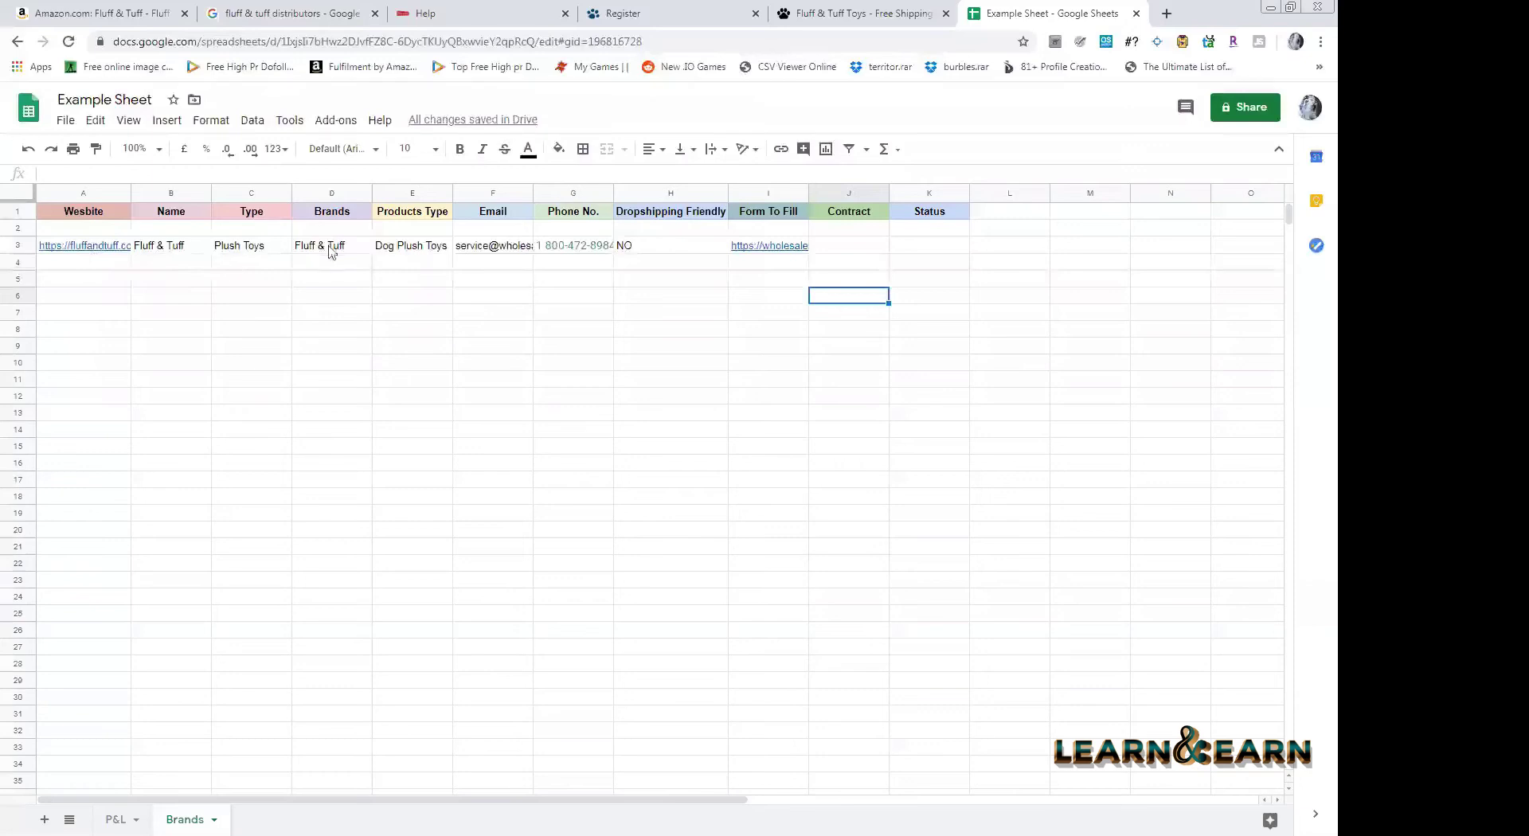
{"action": "left_click", "coordinate": [266, 247]}
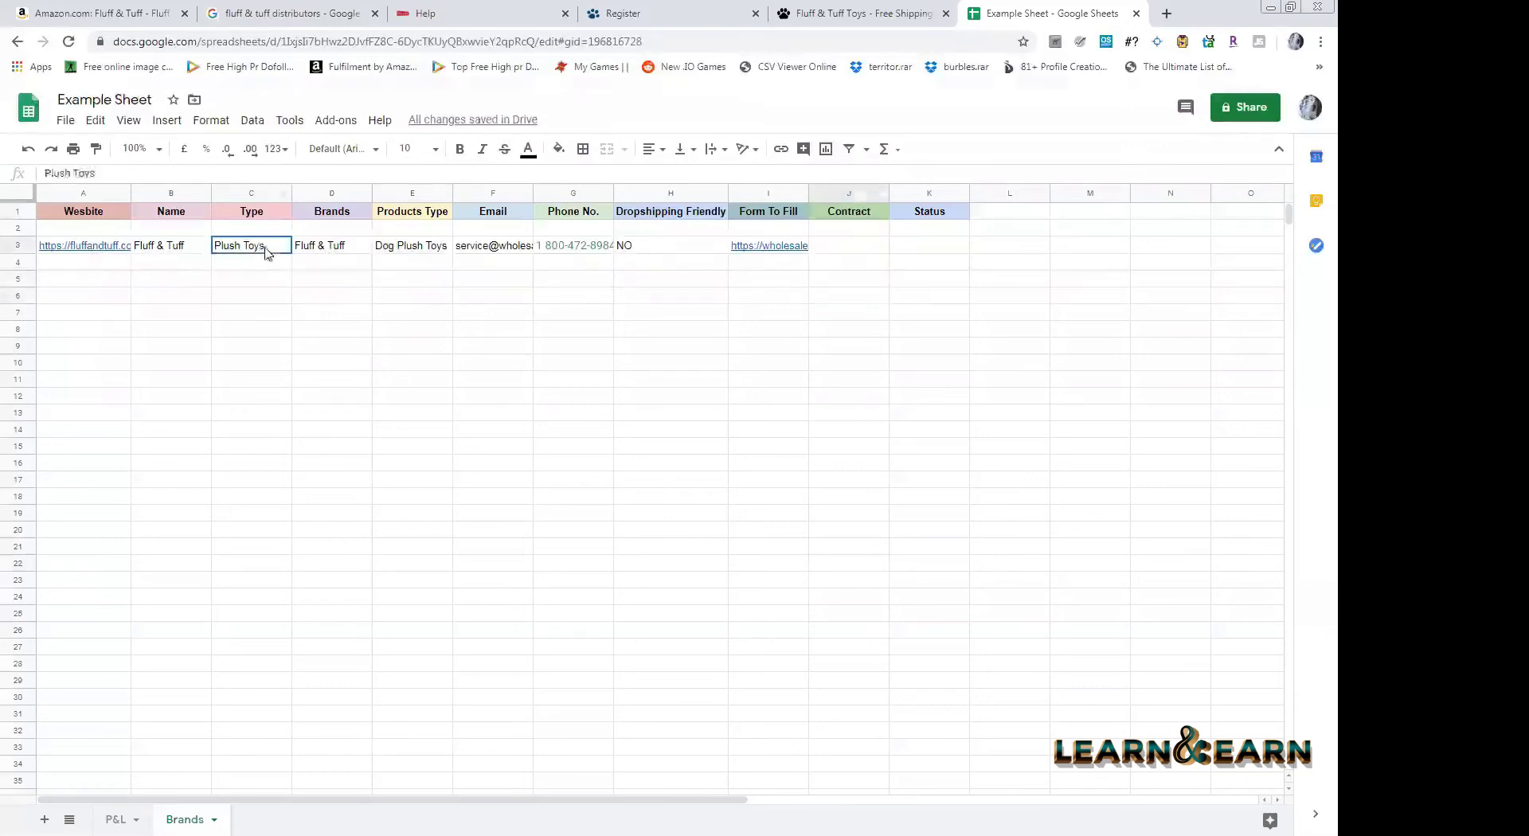
{"action": "left_click", "coordinate": [430, 250]}
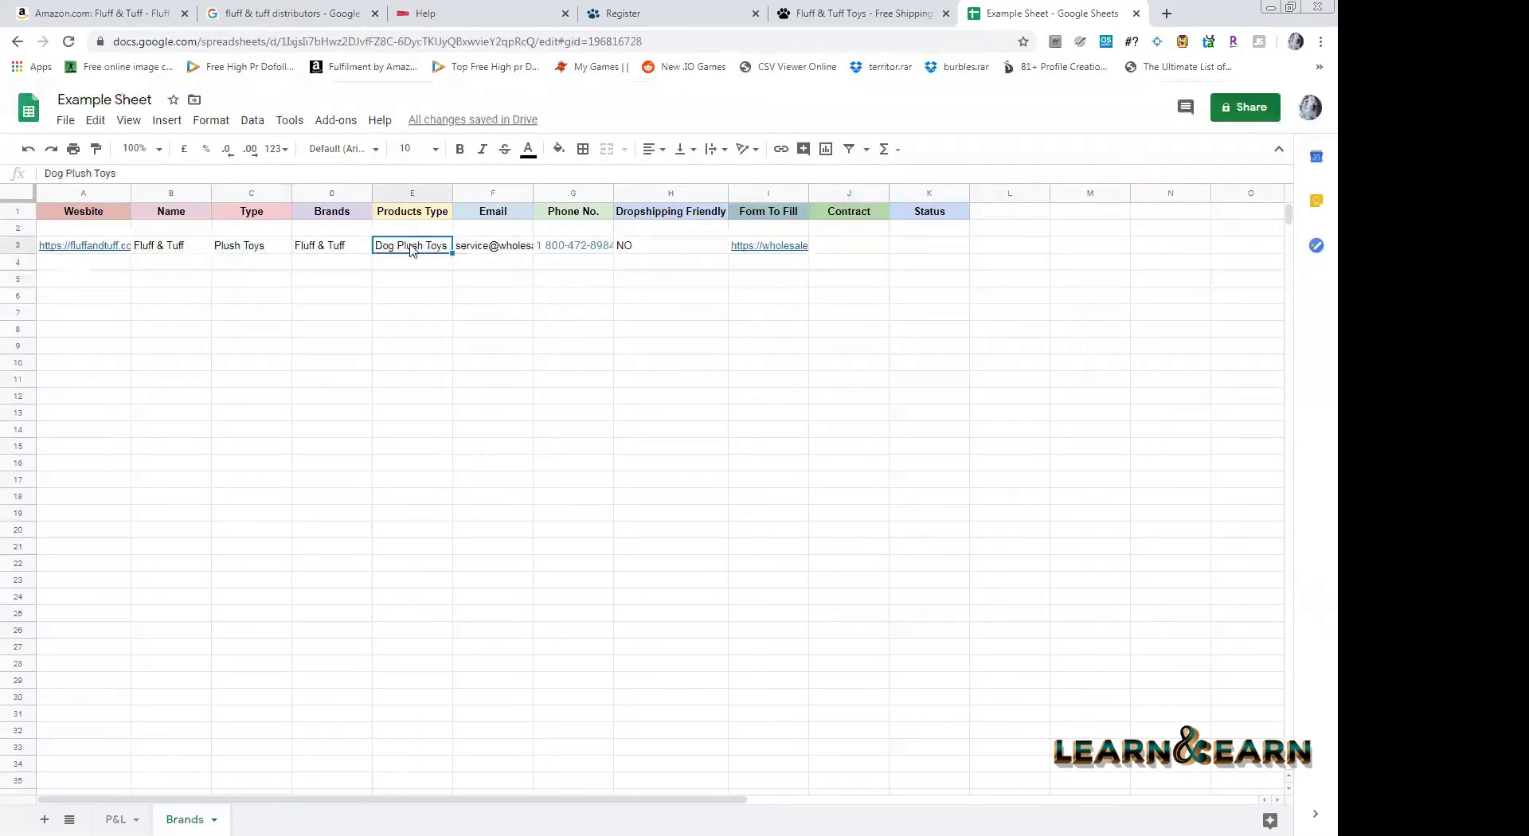
{"action": "left_click", "coordinate": [506, 253]}
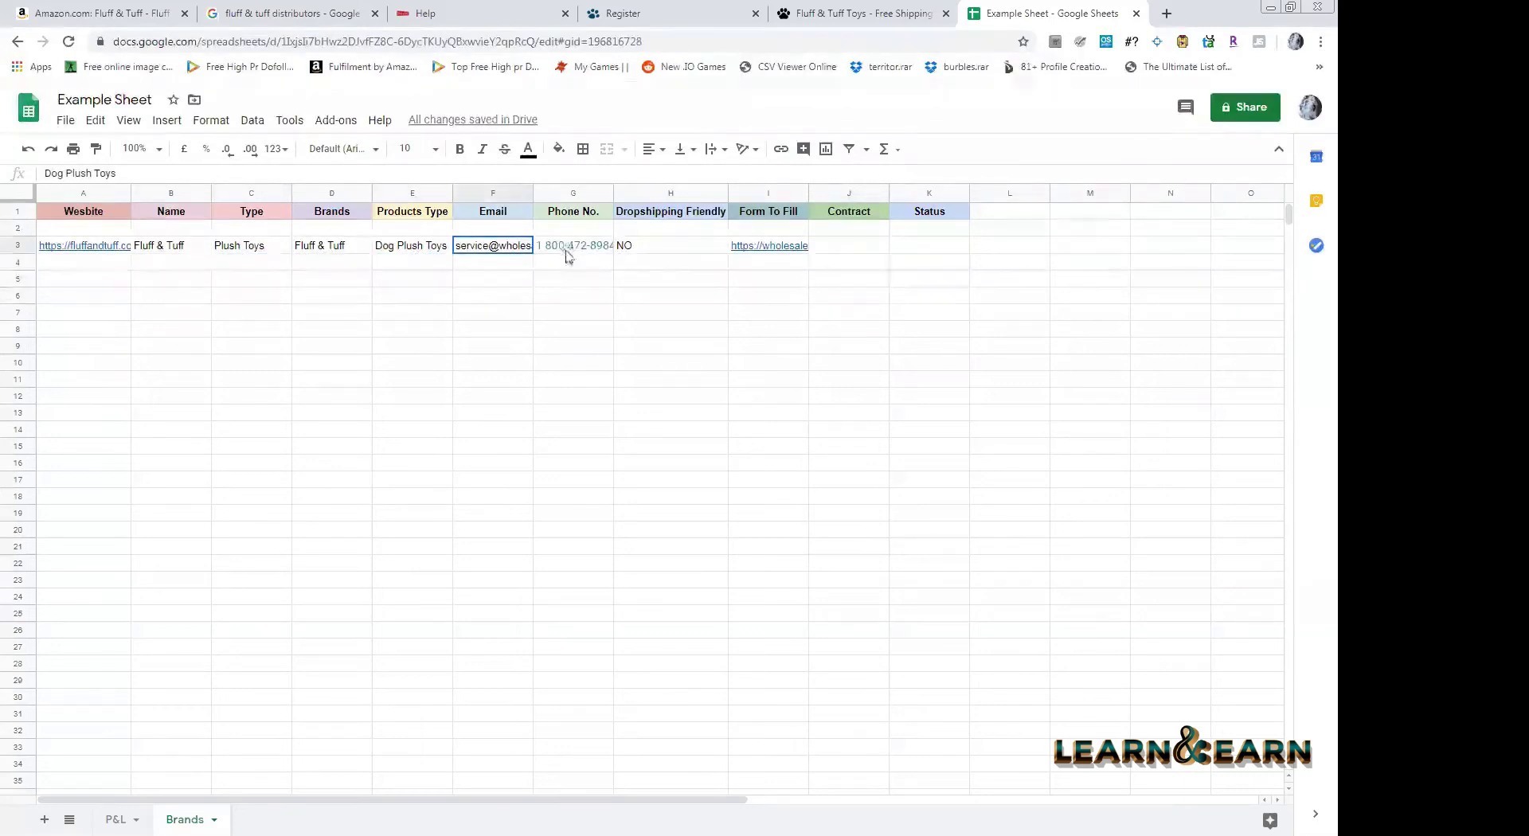
{"action": "left_click", "coordinate": [681, 251]}
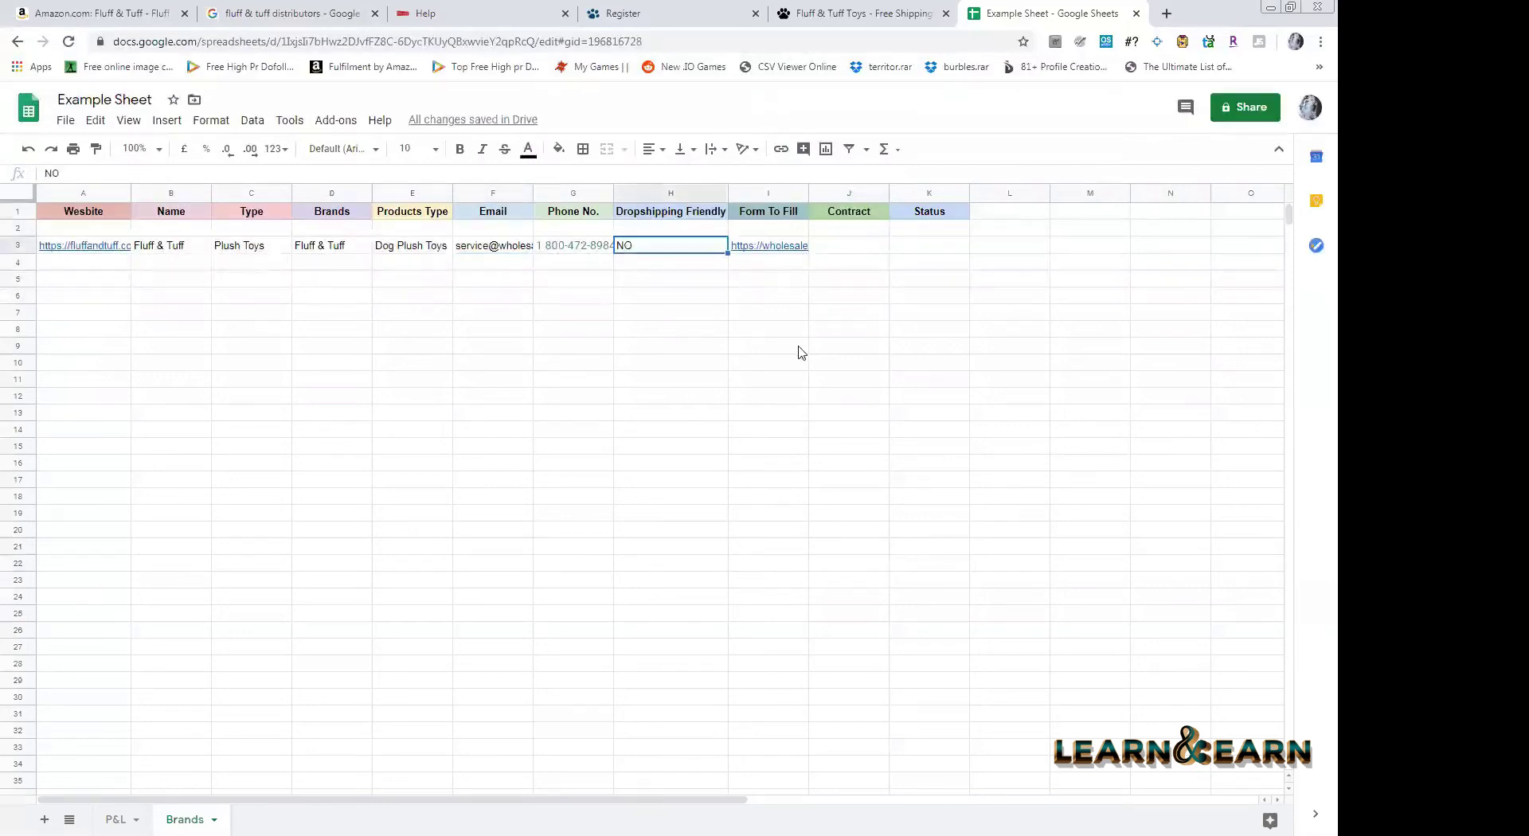
{"action": "left_click", "coordinate": [786, 252]}
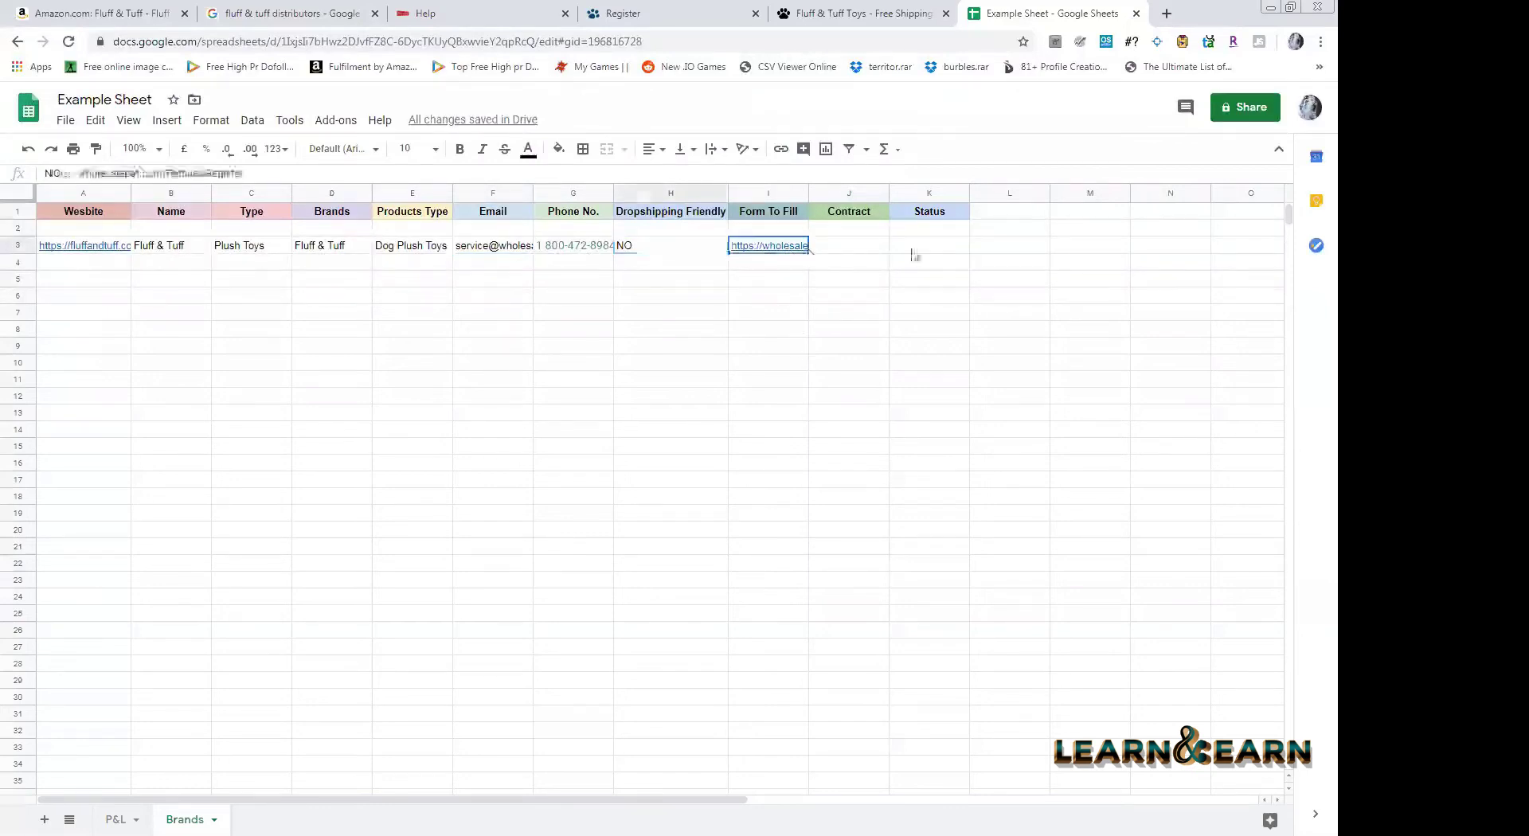
- Set the Status of the Fluff & Tuff row to "Not approved"
{"action": "double_click", "coordinate": [914, 252]}
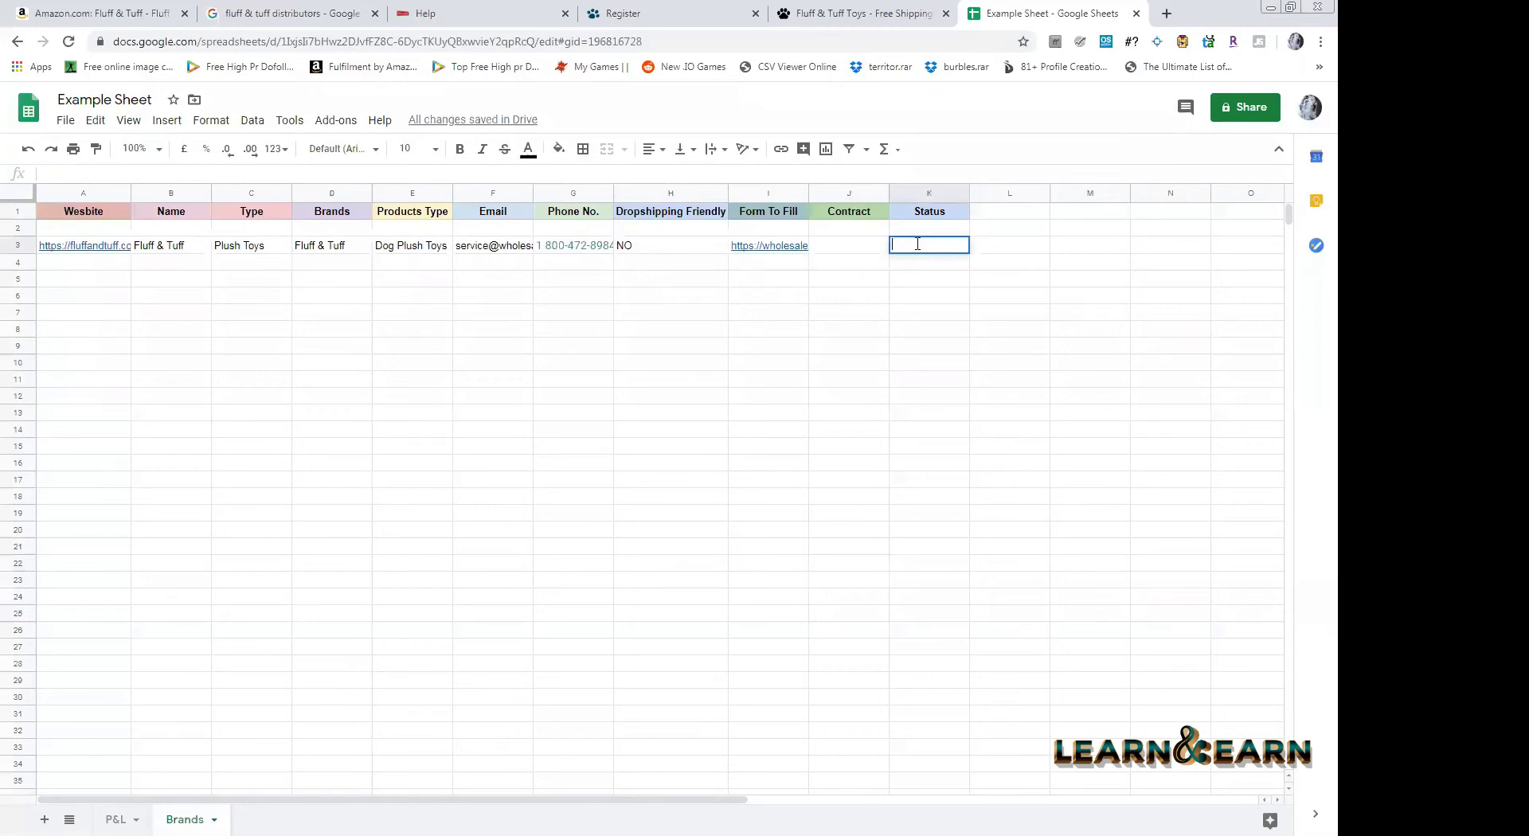
{"action": "type", "text": "D"}
{"action": "key", "text": "BackSpace"}
{"action": "type", "text": "Not approved"}
{"action": "key", "text": "Return"}
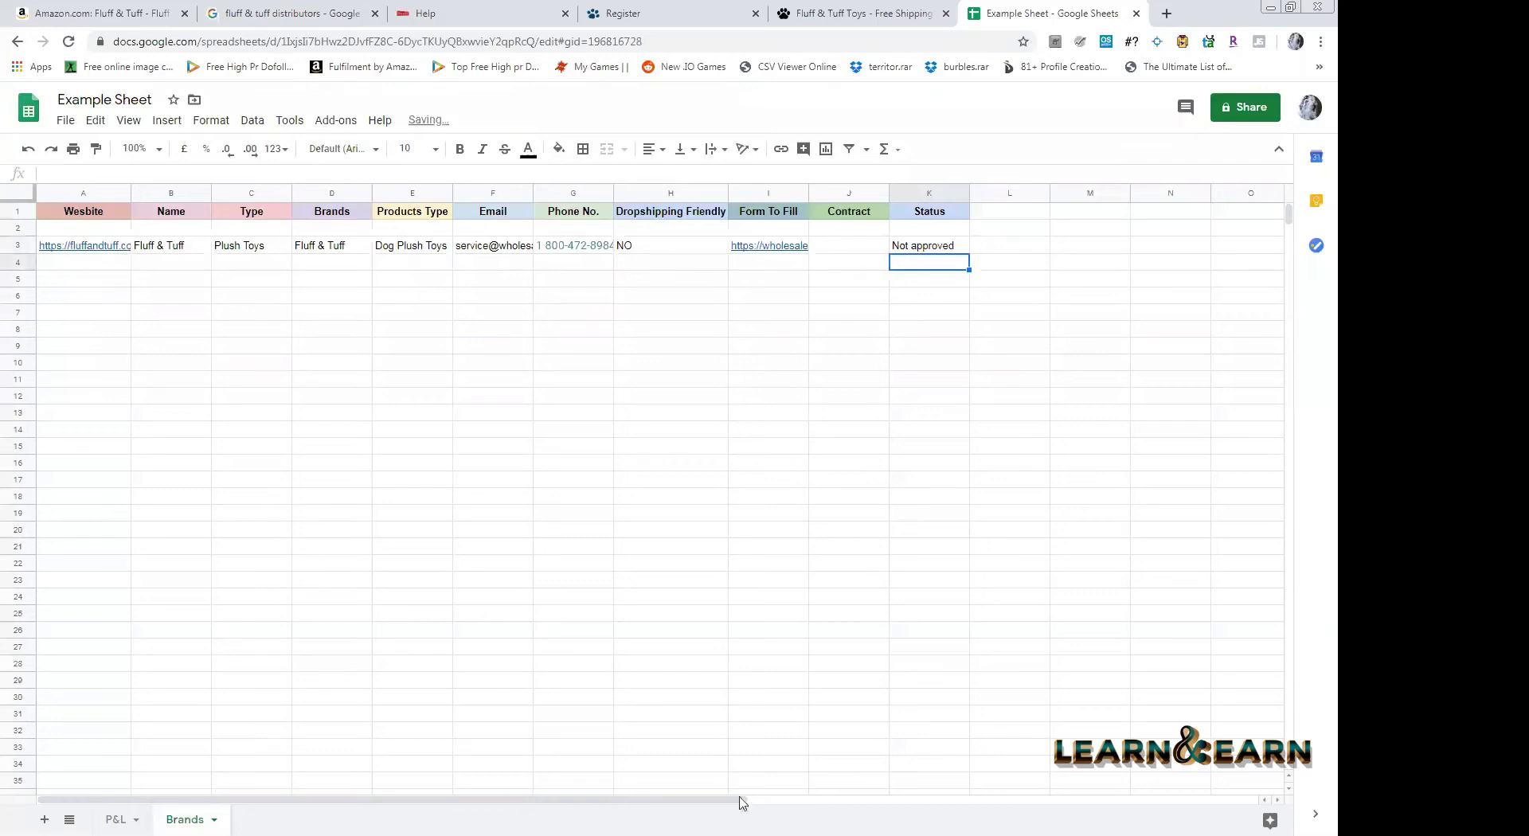
{"action": "scroll", "coordinate": [874, 551], "scroll_direction": "down", "scroll_amount": 1}
{"action": "left_click", "coordinate": [874, 551]}
{"action": "scroll", "coordinate": [874, 551], "scroll_direction": "up", "scroll_amount": 1}
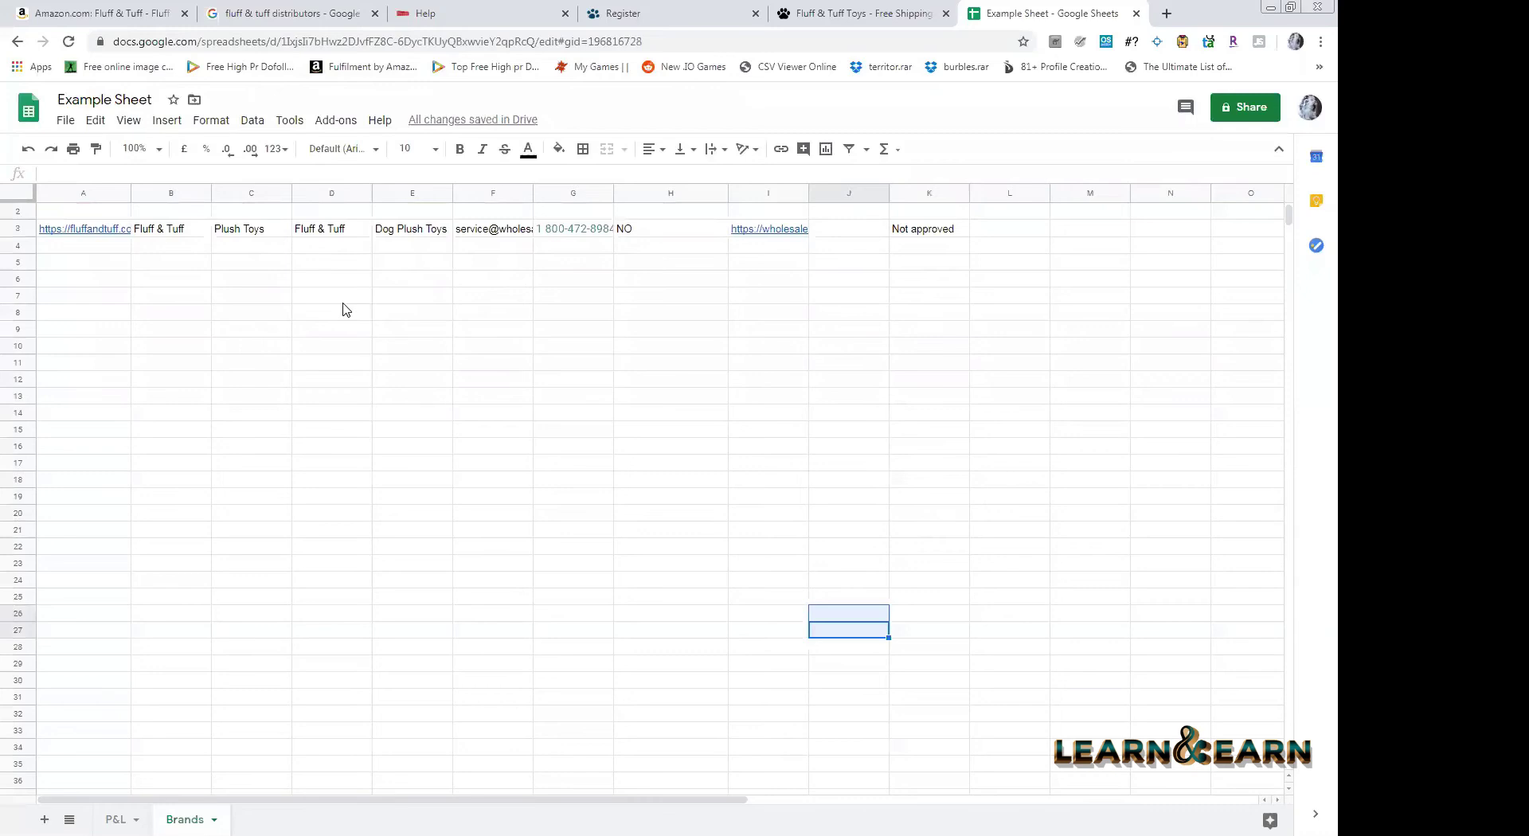
{"action": "key", "text": "ctrl+z"}
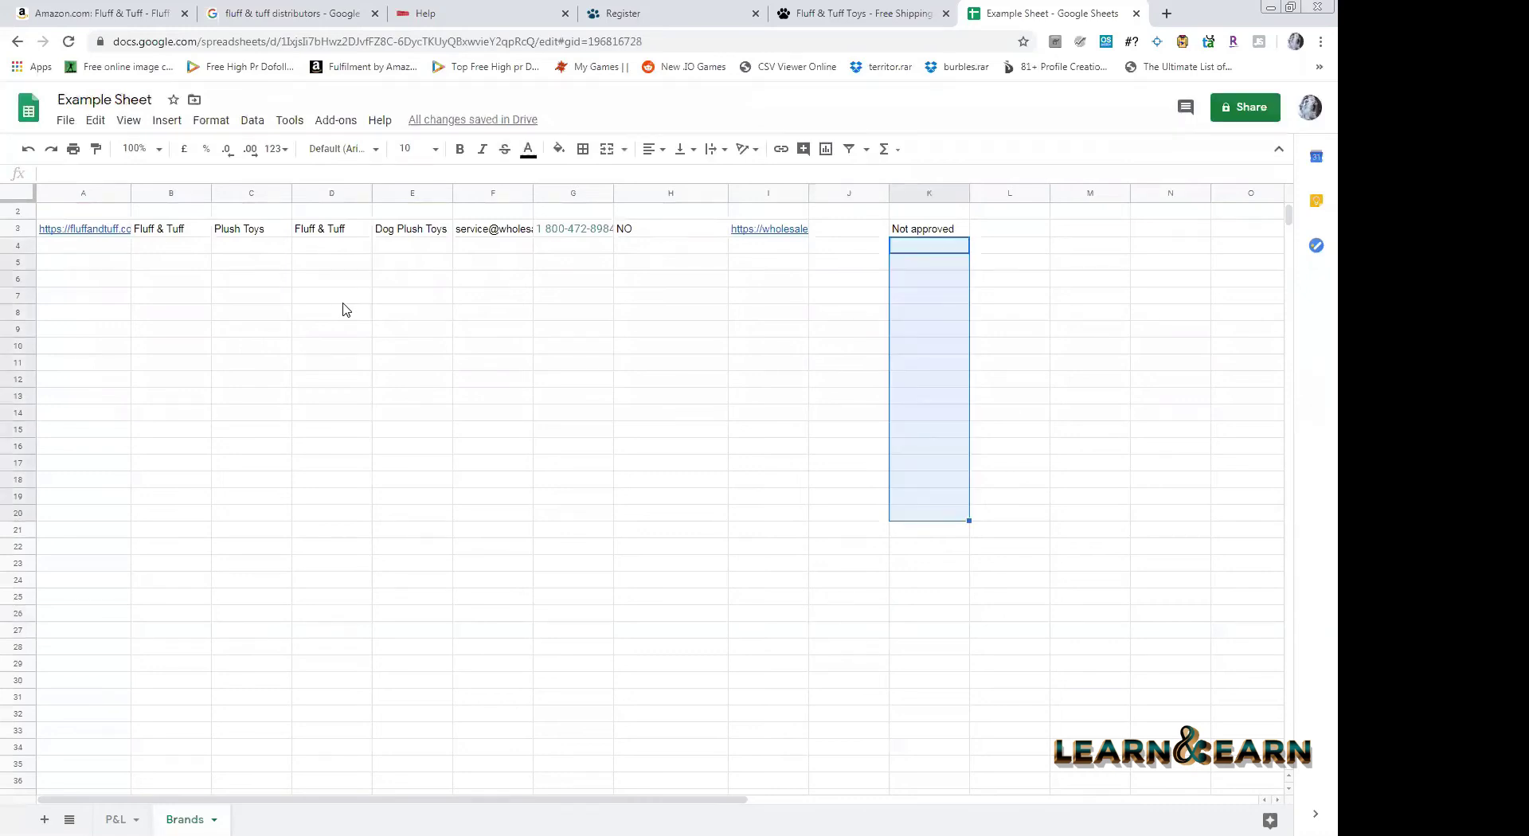
{"action": "scroll", "coordinate": [356, 314], "scroll_direction": "up", "scroll_amount": 1}
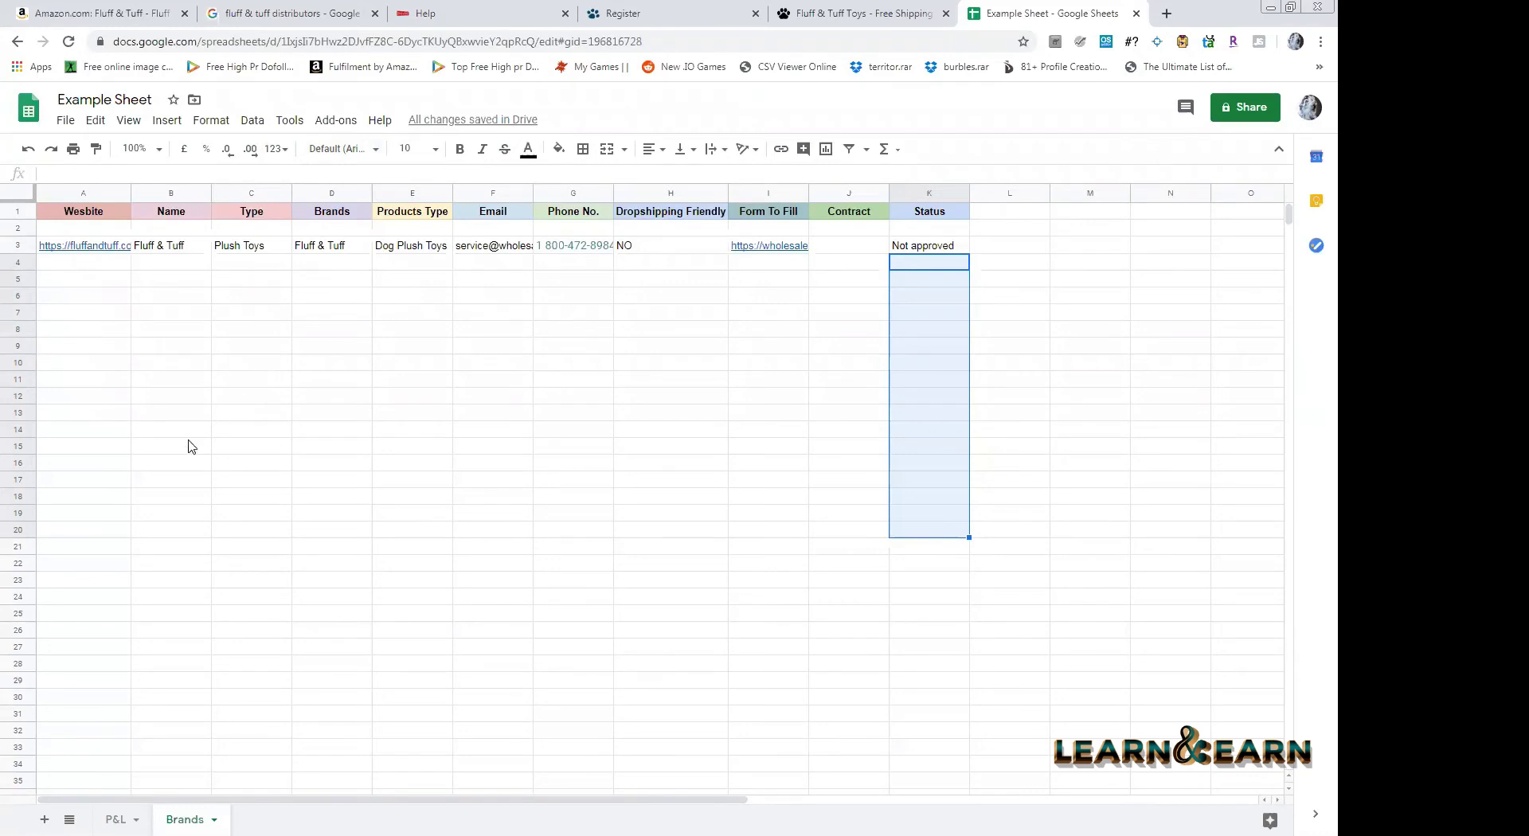
- Browse the Fluff & Tuff results on Amazon and the first page of the Plush Toys for dogs category
{"action": "key", "text": "ctrl+Tab"}
{"action": "scroll", "coordinate": [189, 448], "scroll_direction": "up", "scroll_amount": 4}
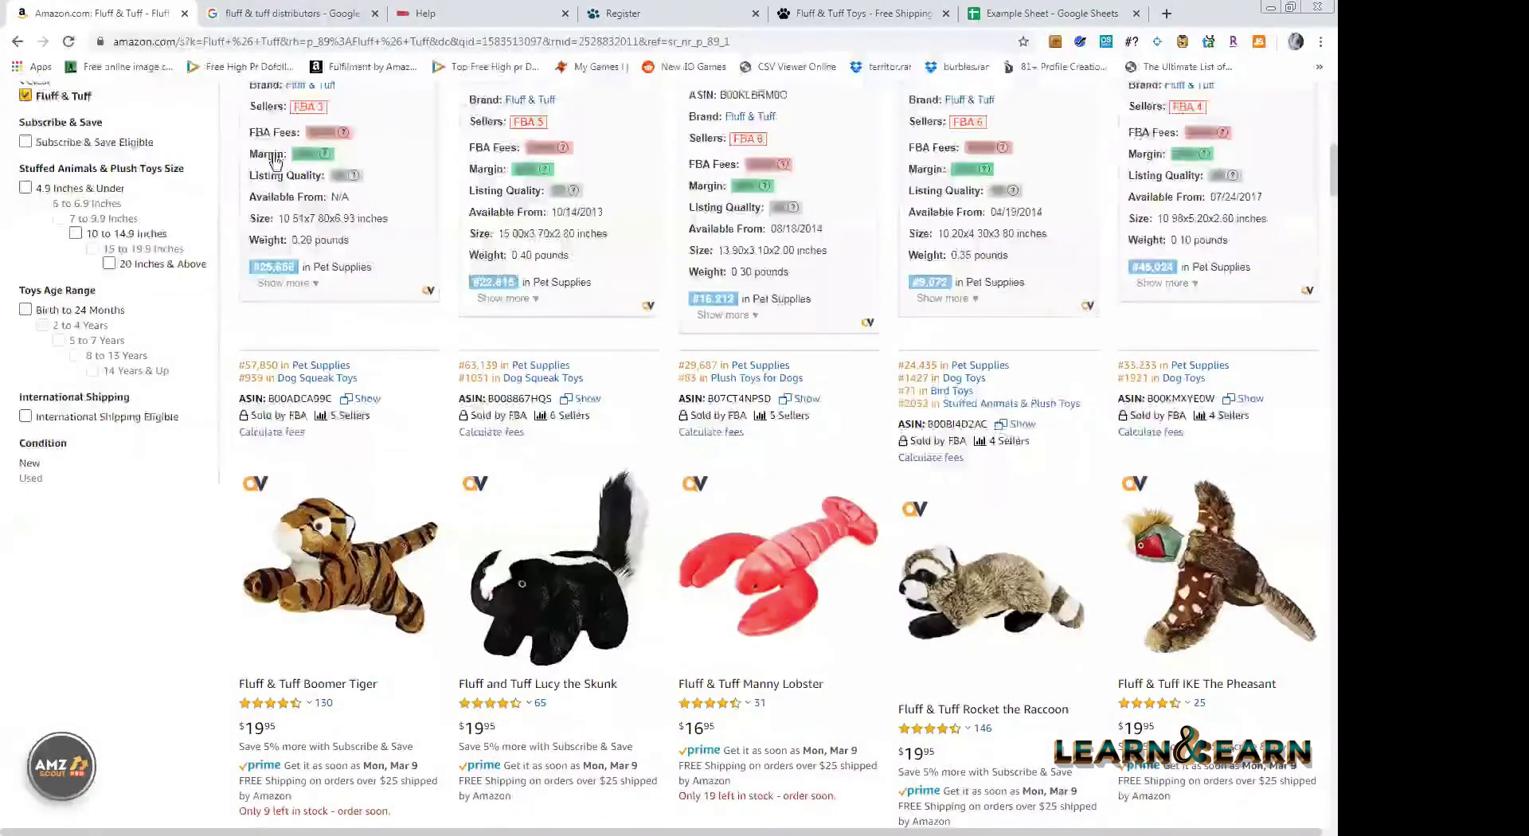
{"action": "key", "text": "Home"}
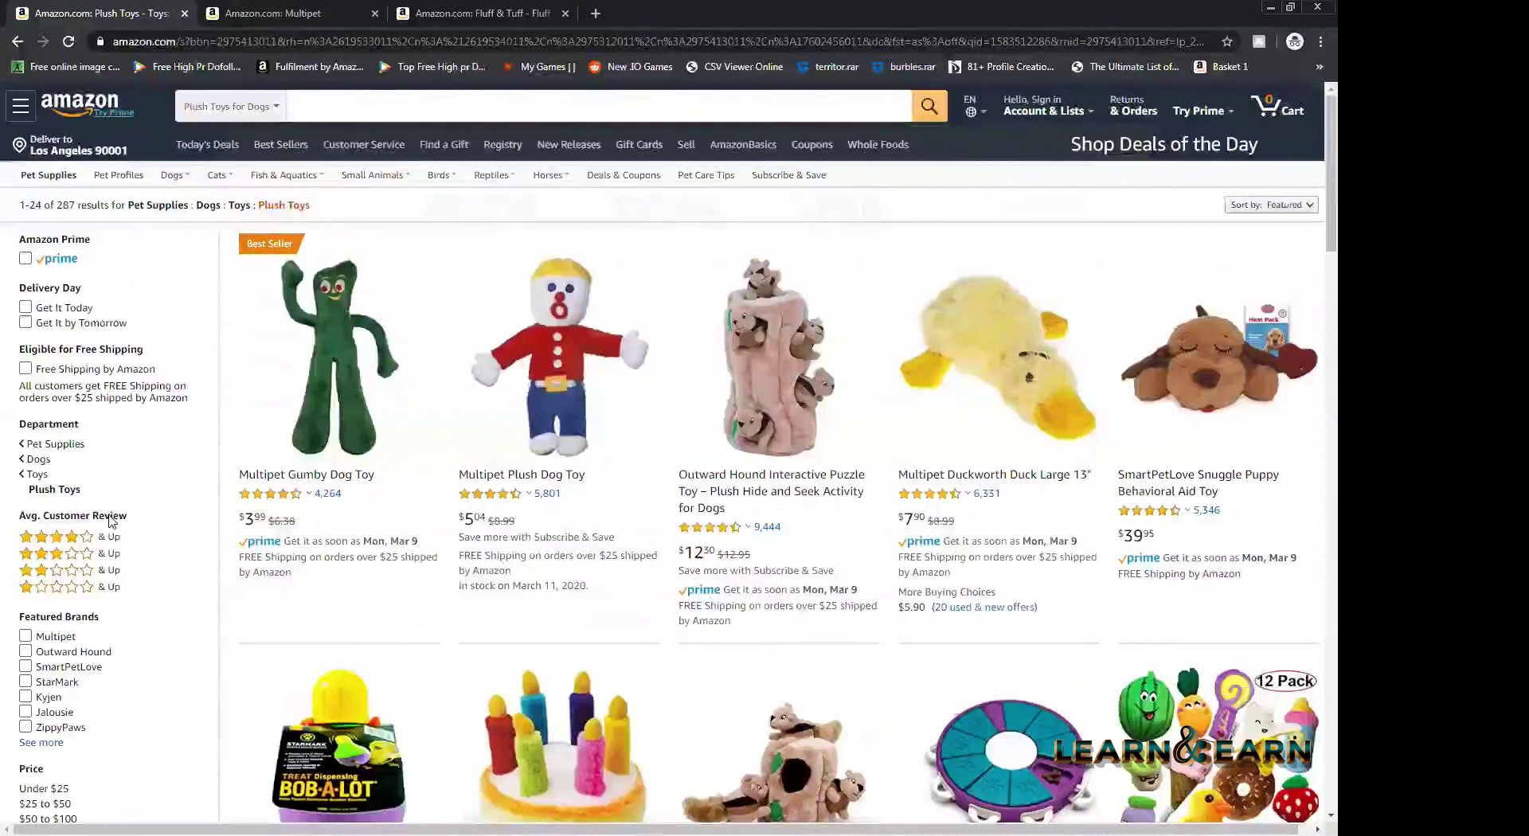
{"action": "scroll", "coordinate": [112, 522], "scroll_direction": "down", "scroll_amount": 9}
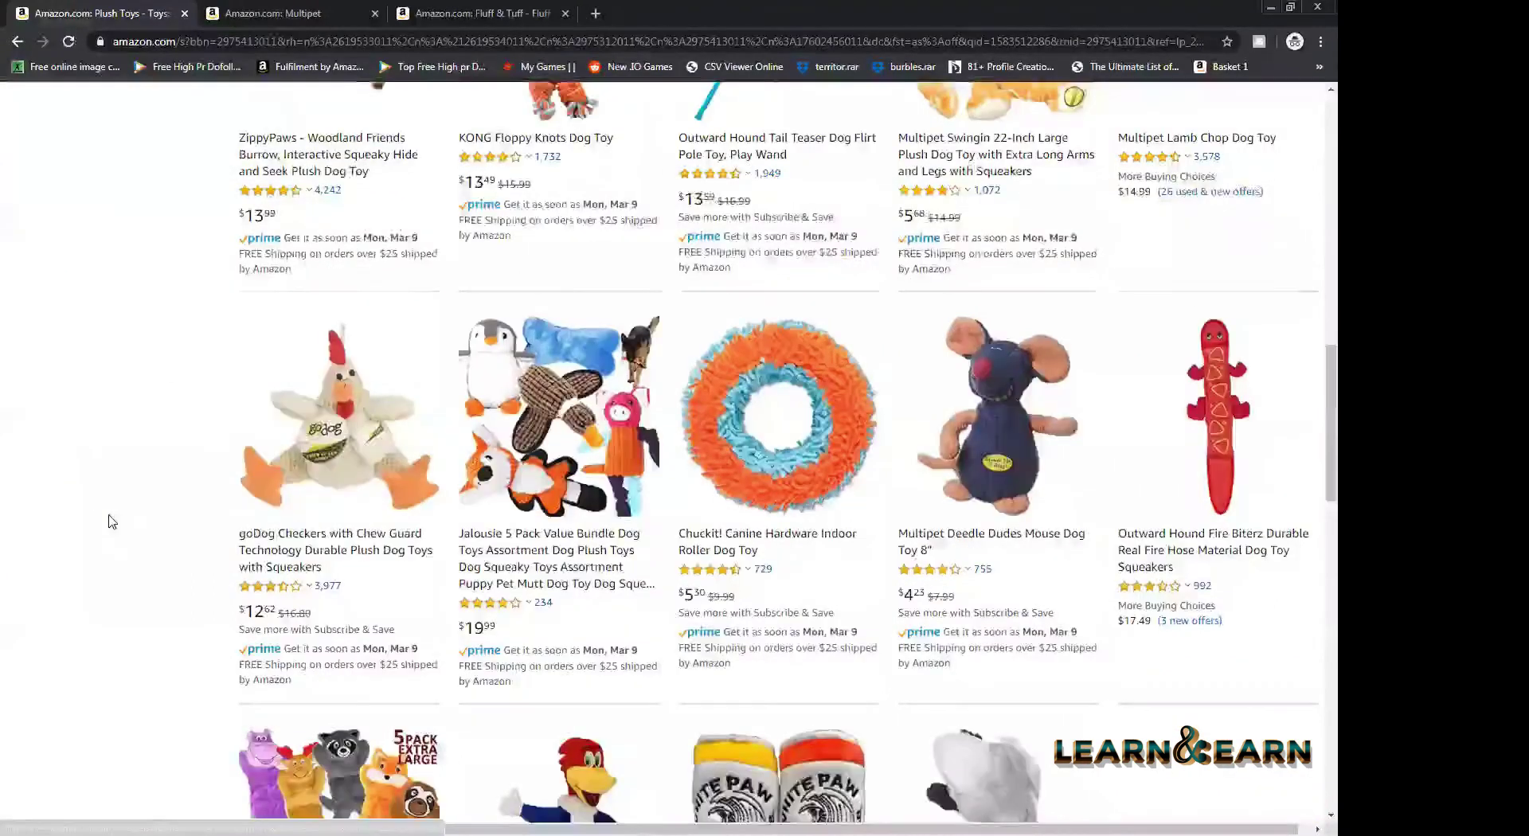
{"action": "scroll", "coordinate": [112, 521], "scroll_direction": "down", "scroll_amount": 7}
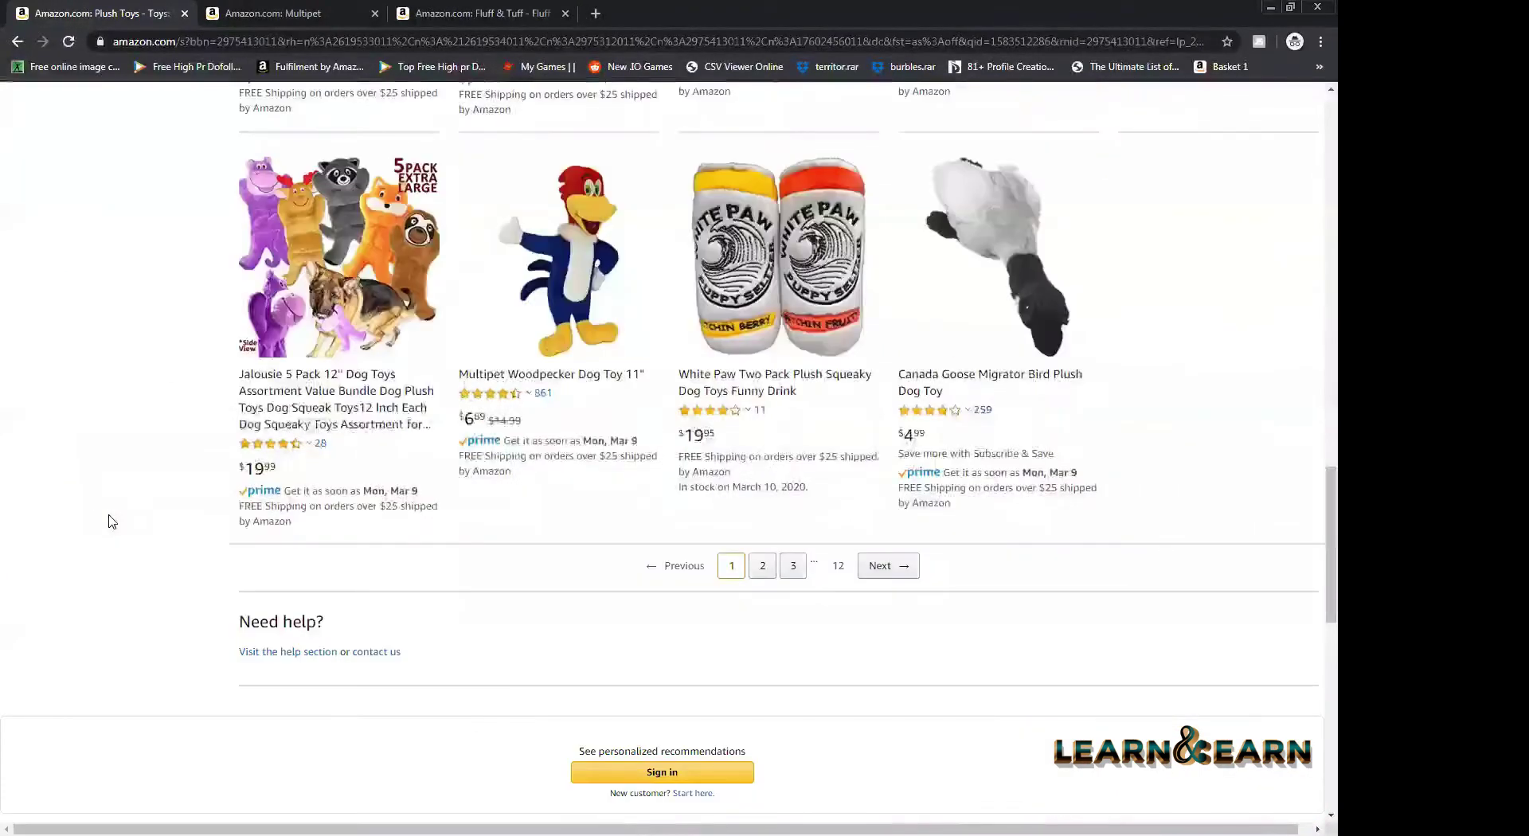
{"action": "scroll", "coordinate": [111, 521], "scroll_direction": "up", "scroll_amount": 2}
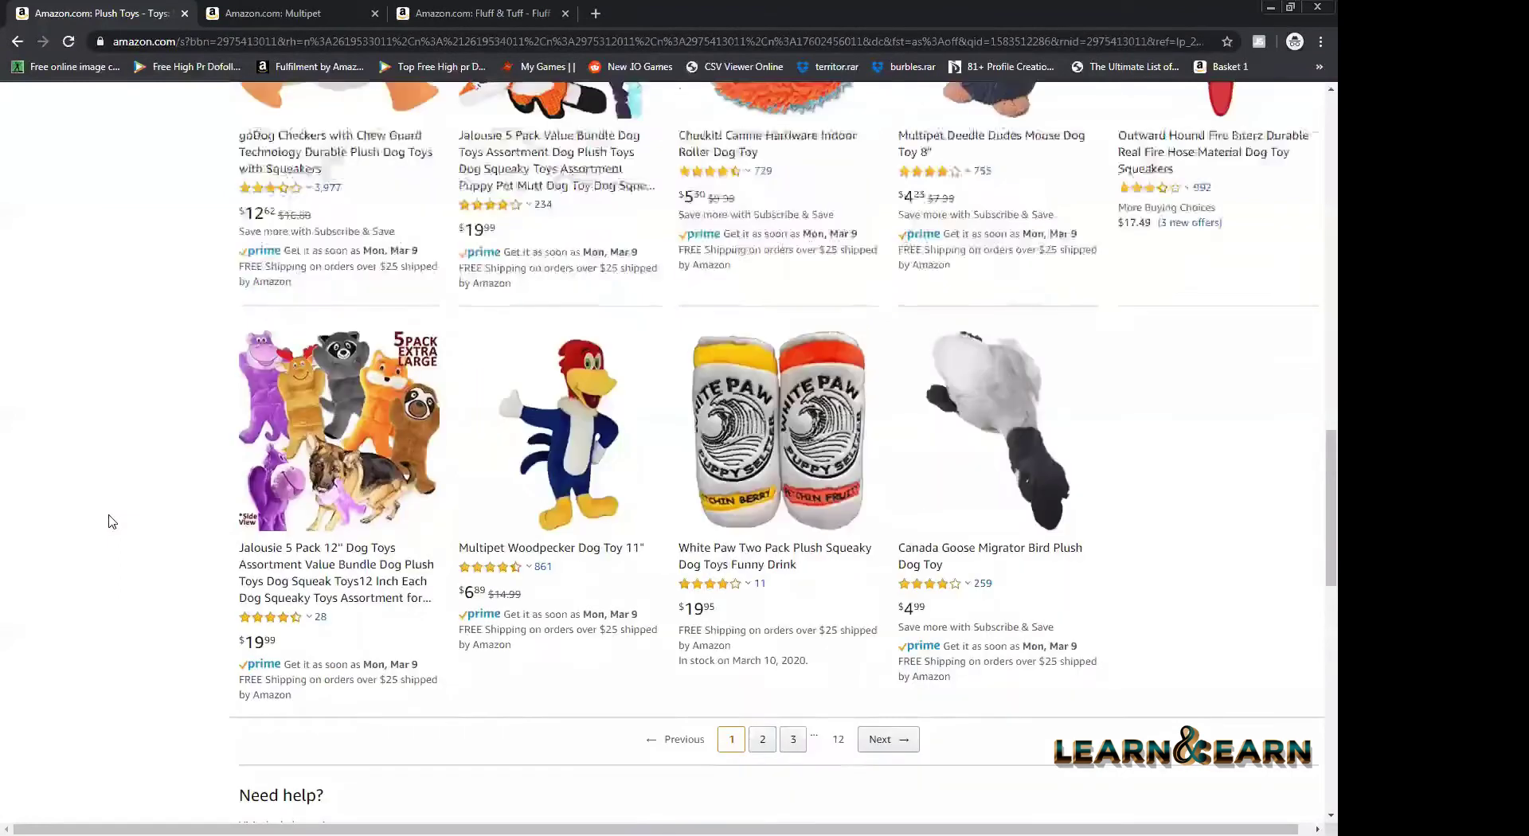
{"action": "scroll", "coordinate": [111, 521], "scroll_direction": "down", "scroll_amount": 1}
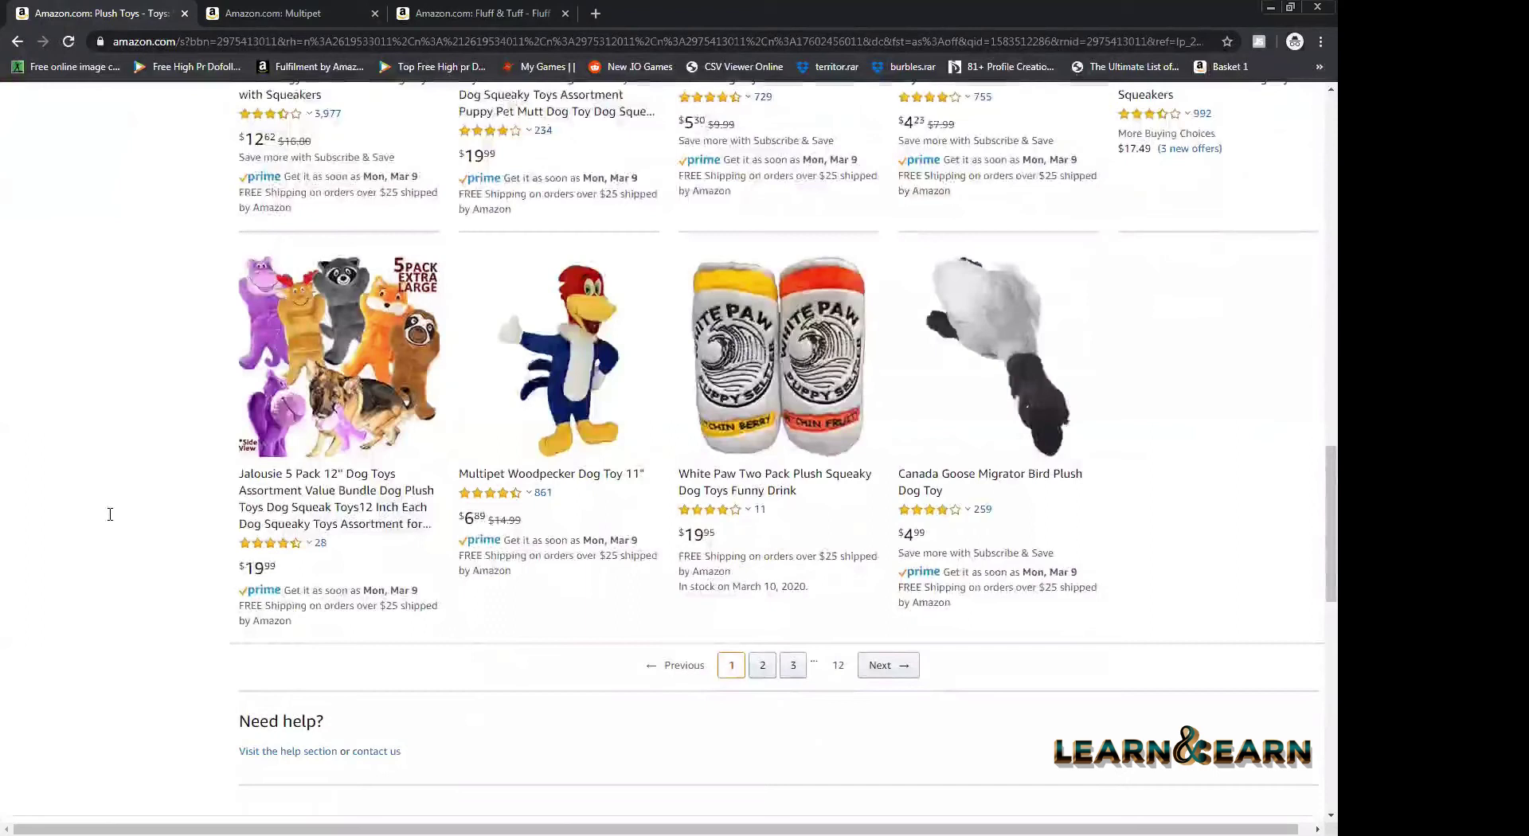
{"action": "scroll", "coordinate": [111, 522], "scroll_direction": "up", "scroll_amount": 20}
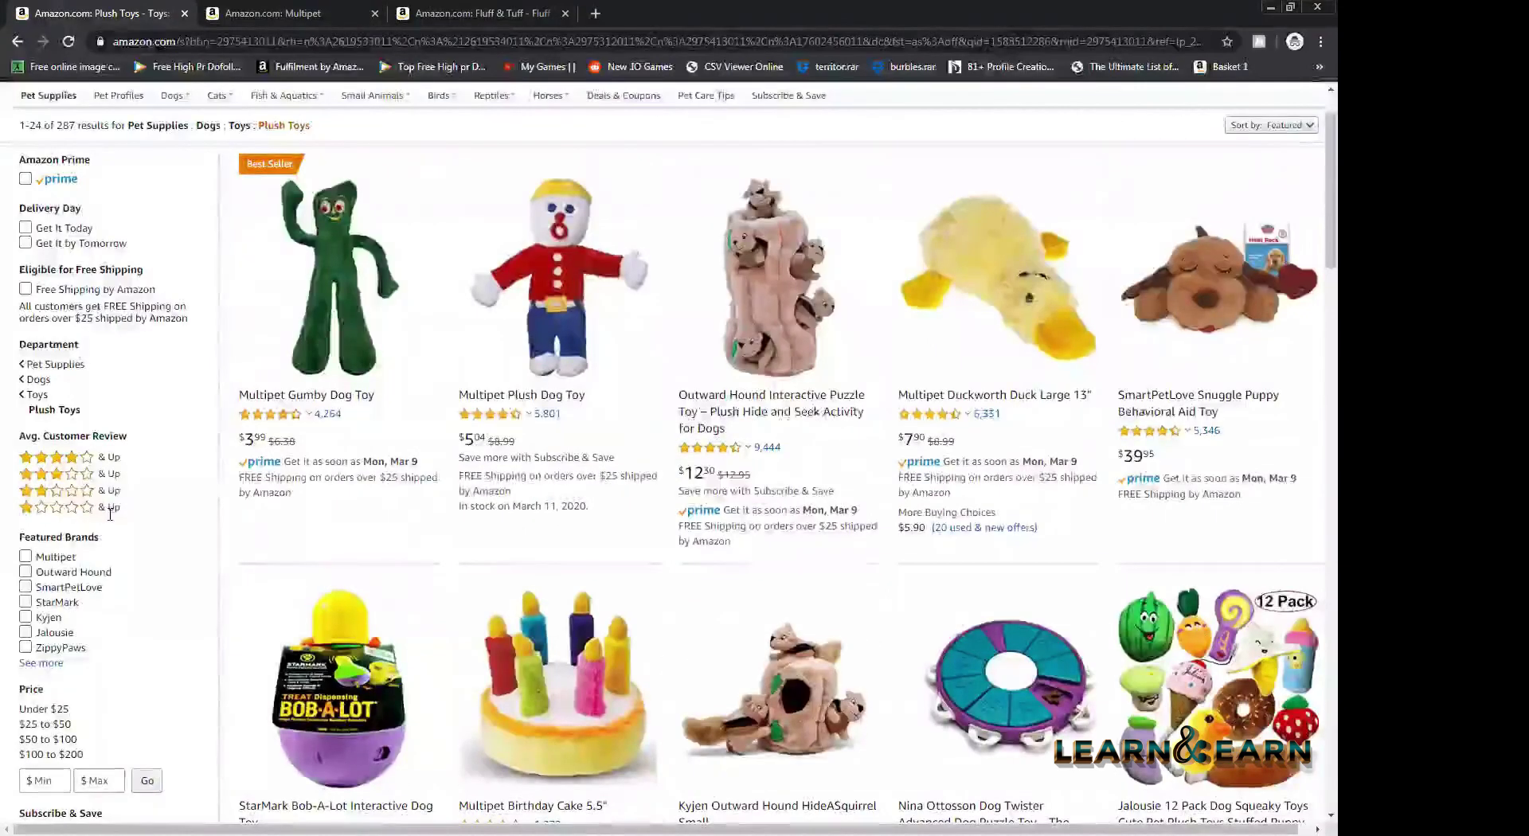
{"action": "scroll", "coordinate": [110, 513], "scroll_direction": "up", "scroll_amount": 1}
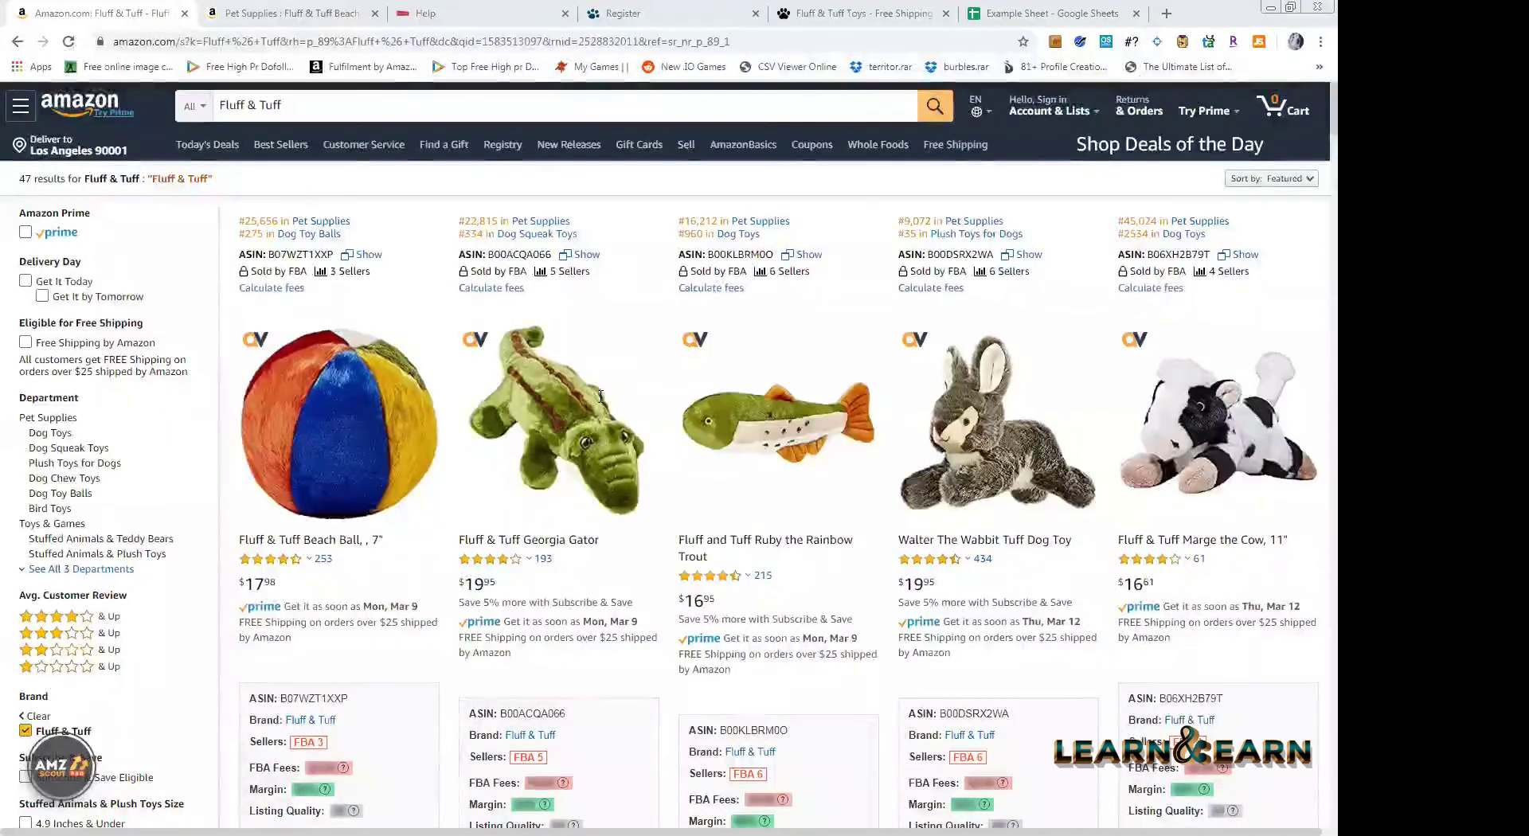
- Open the Fluff & Tuff Beach Ball product page from the reloaded Amazon results and examine its Keepa price history chart
{"action": "key", "text": "F5"}
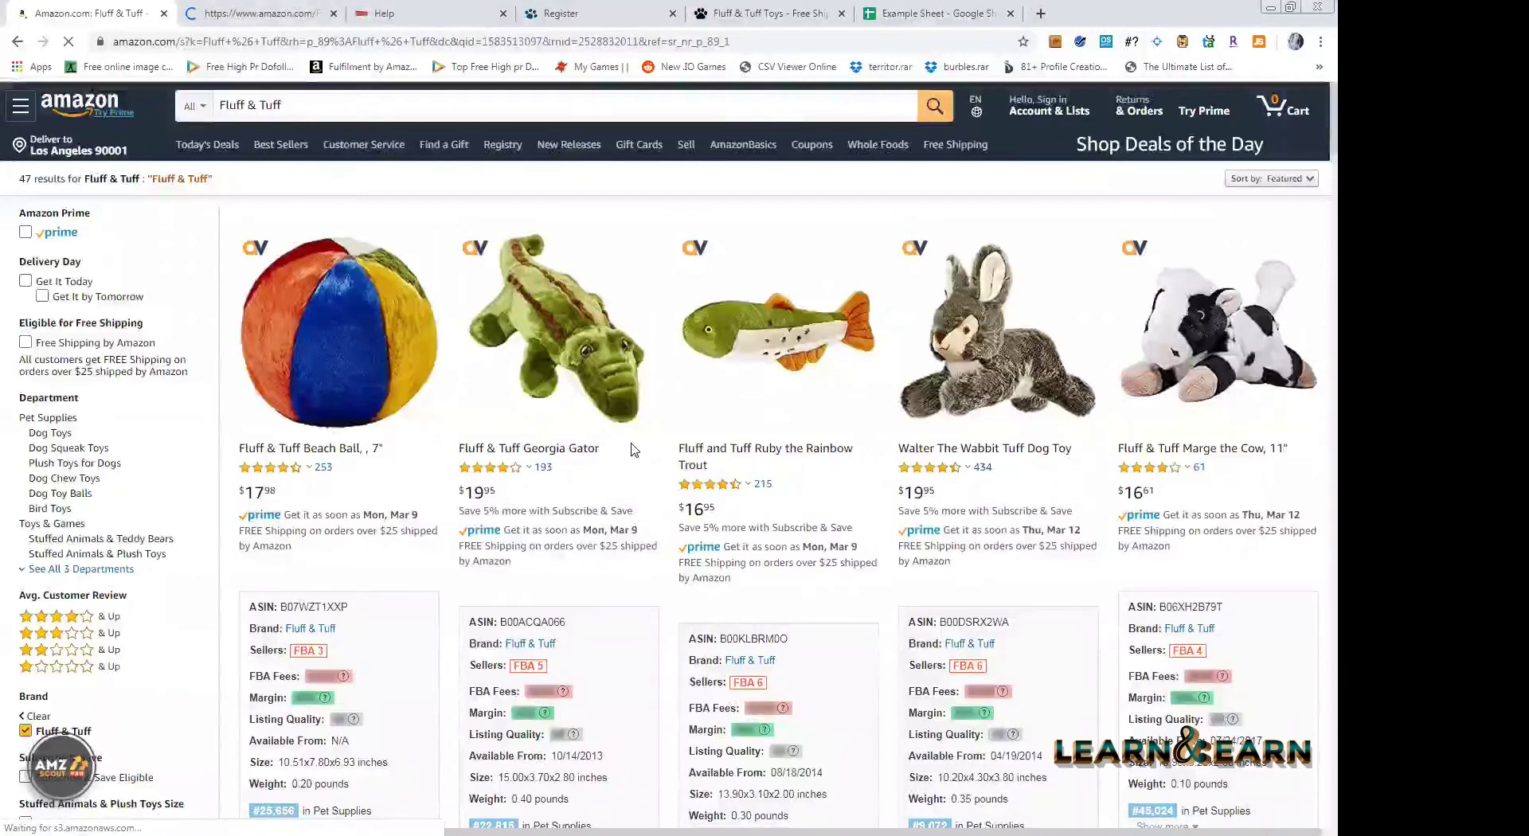
{"action": "key", "text": "ctrl+Tab"}
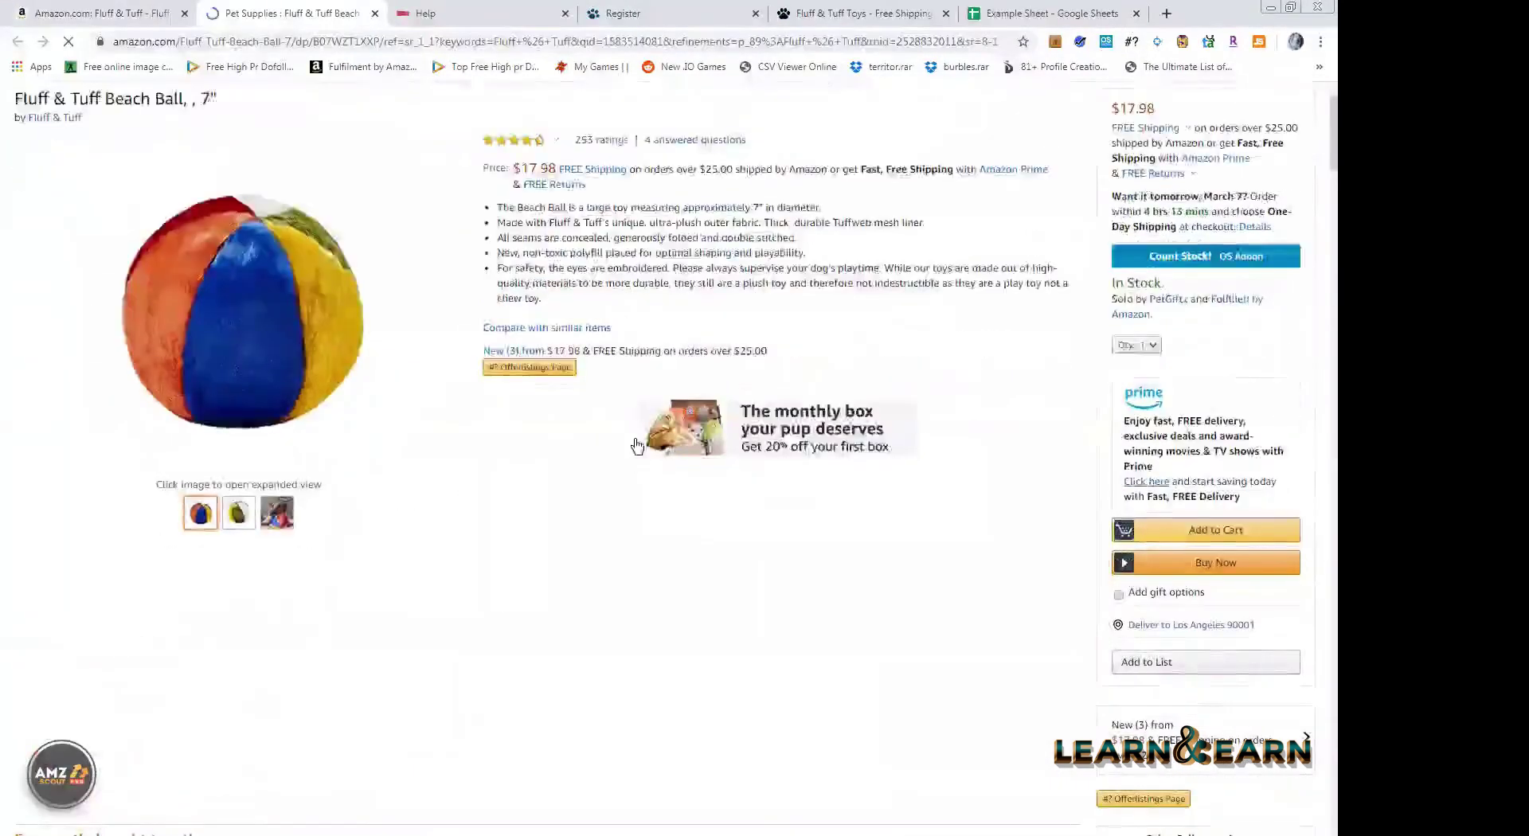
{"action": "scroll", "coordinate": [637, 445], "scroll_direction": "down", "scroll_amount": 1}
{"action": "scroll", "coordinate": [637, 446], "scroll_direction": "down", "scroll_amount": 1}
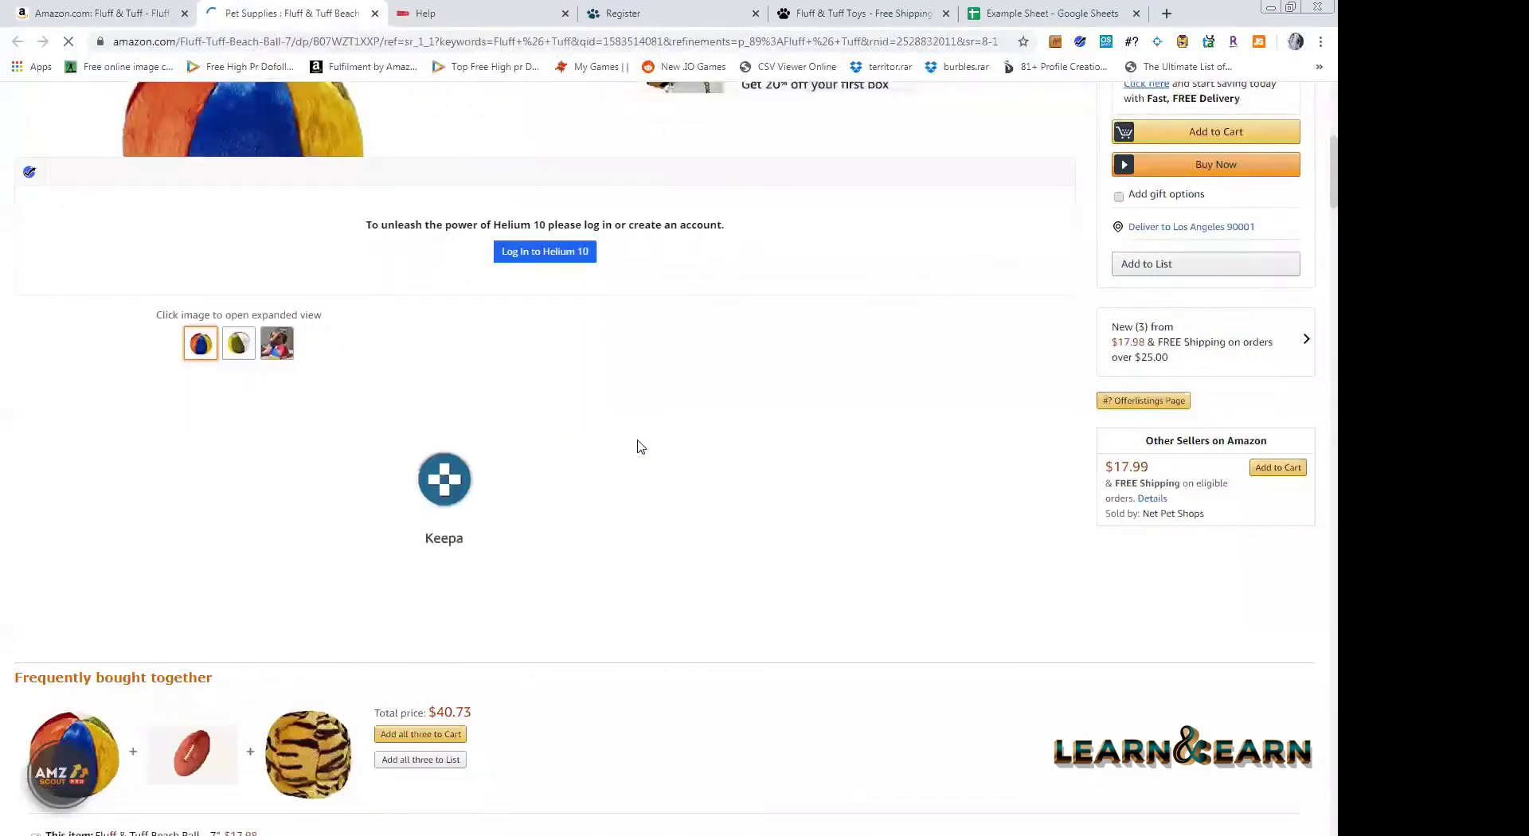
{"action": "scroll", "coordinate": [637, 450], "scroll_direction": "down", "scroll_amount": 3}
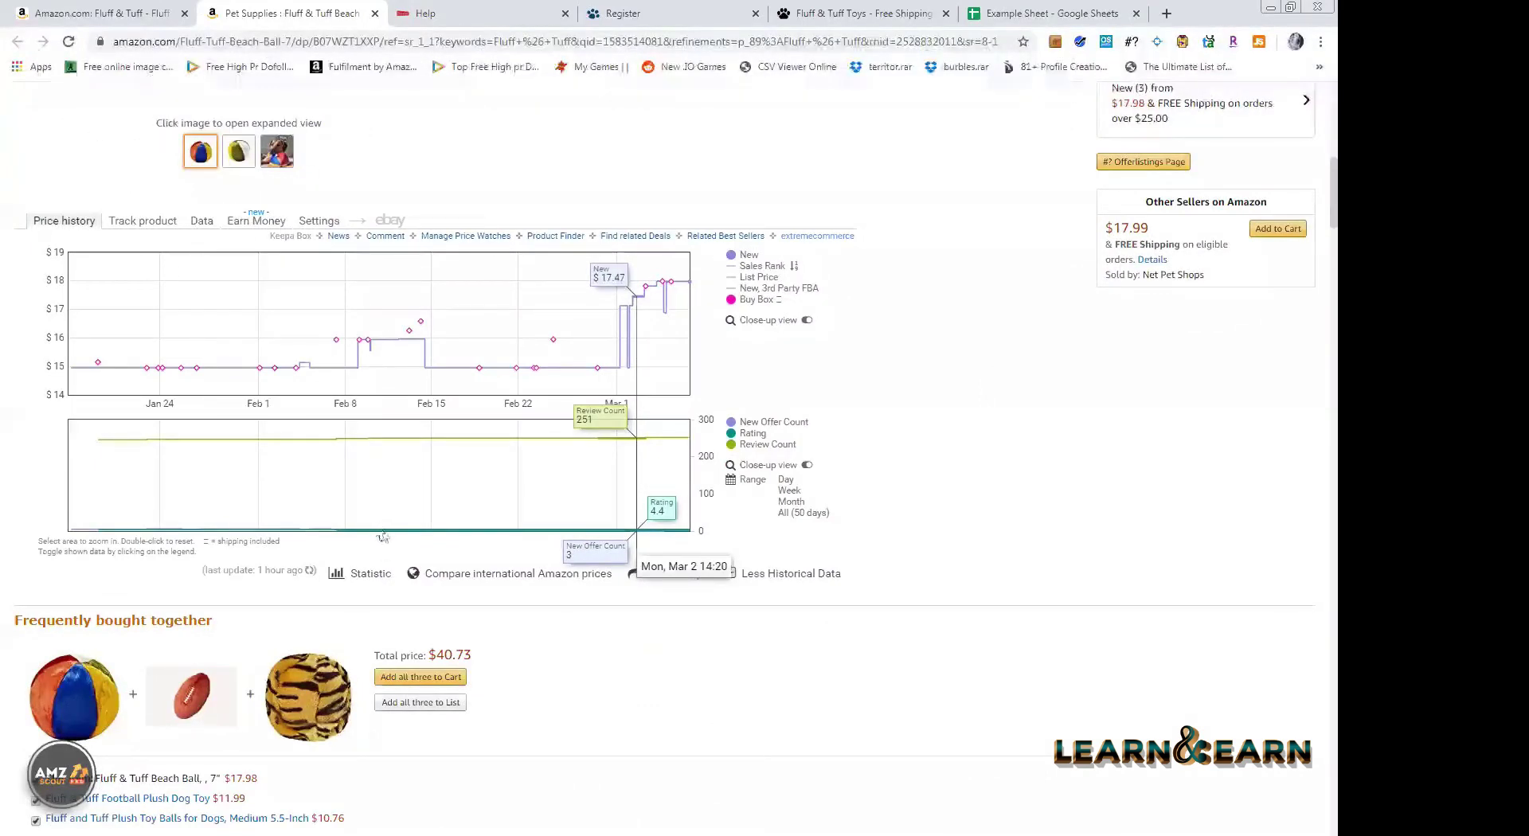
- Go to Amazon's home page and open the AmazonBasics Reusable Silicone Baking Cups from the popular AmazonBasics items
{"action": "key", "text": "ctrl+shift+Tab"}
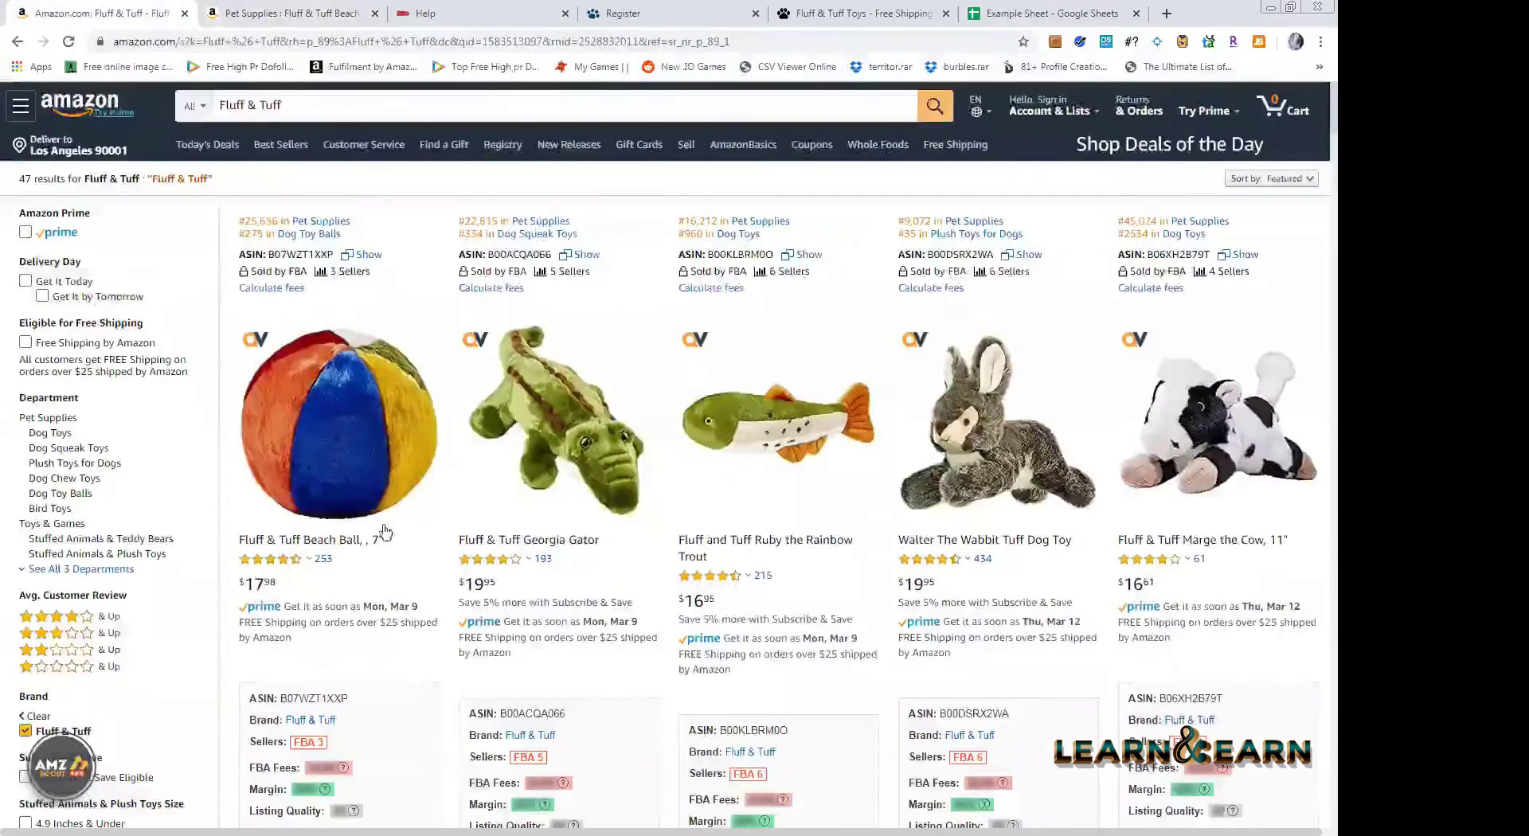
{"action": "key", "text": "alt+Left"}
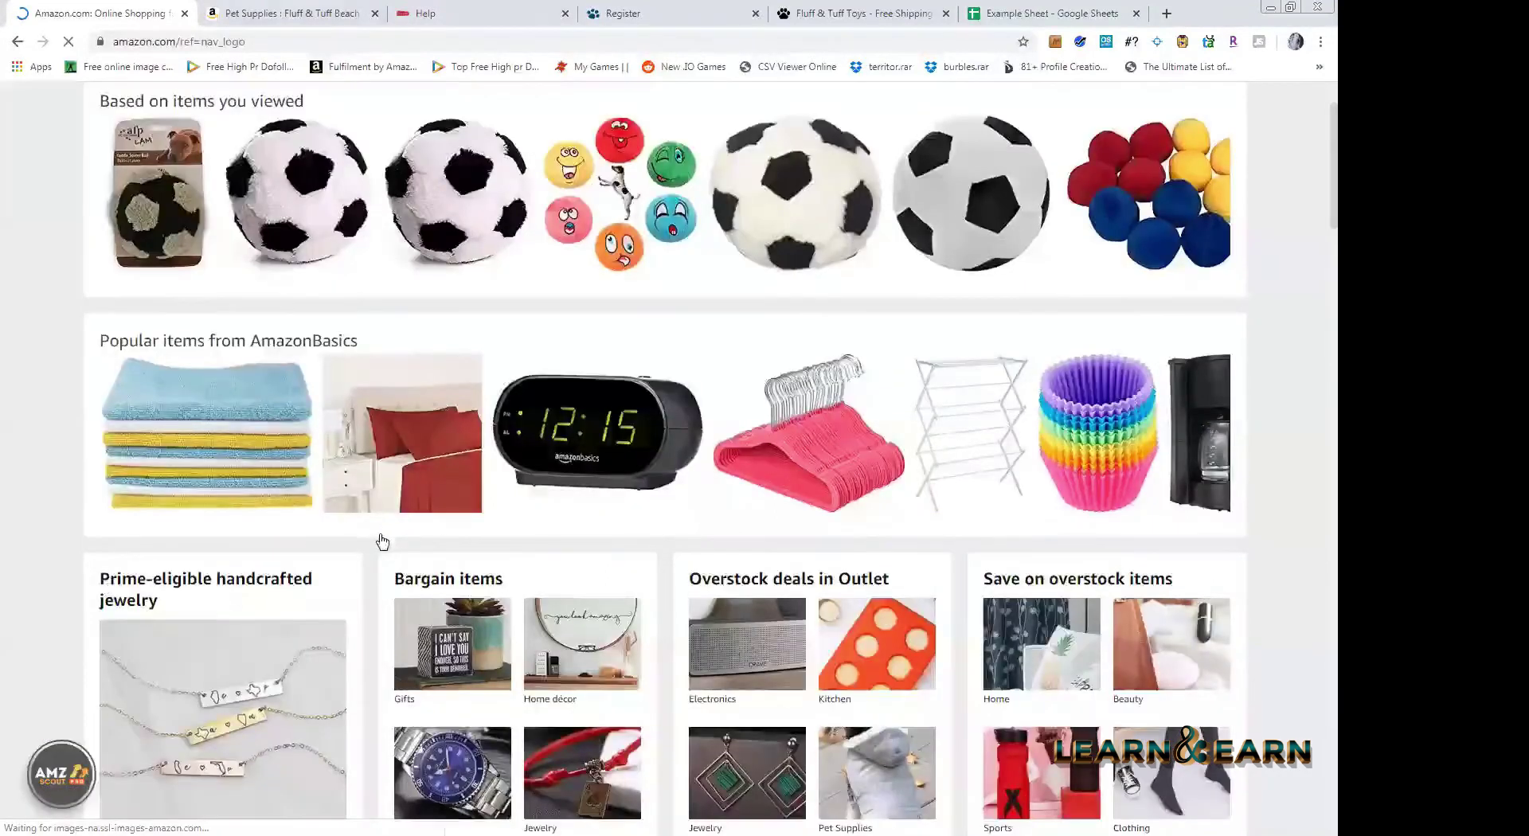
{"action": "scroll", "coordinate": [383, 542], "scroll_direction": "down", "scroll_amount": 10}
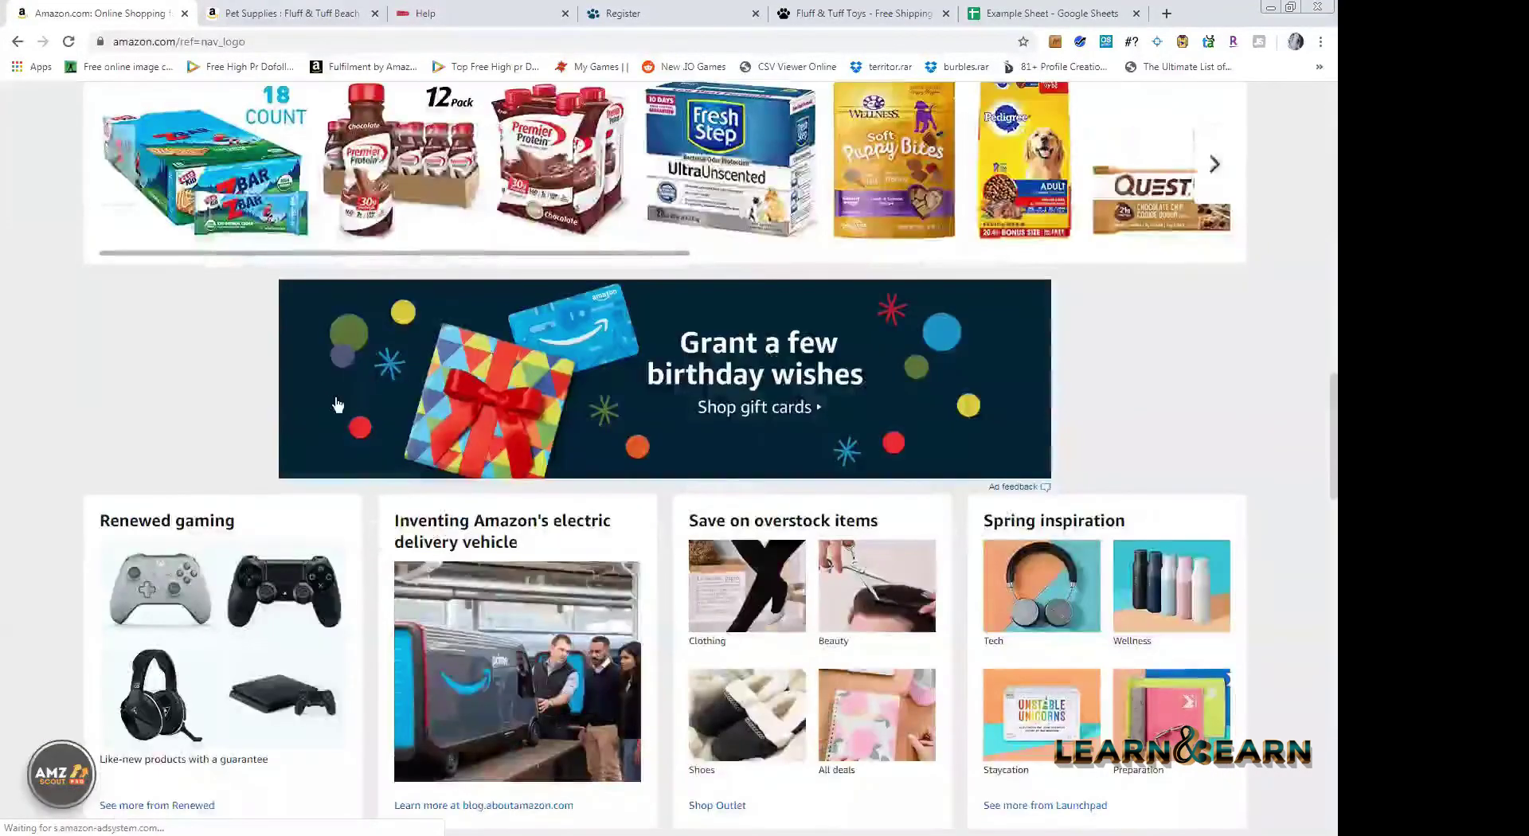
{"action": "scroll", "coordinate": [1095, 430], "scroll_direction": "down", "scroll_amount": 2}
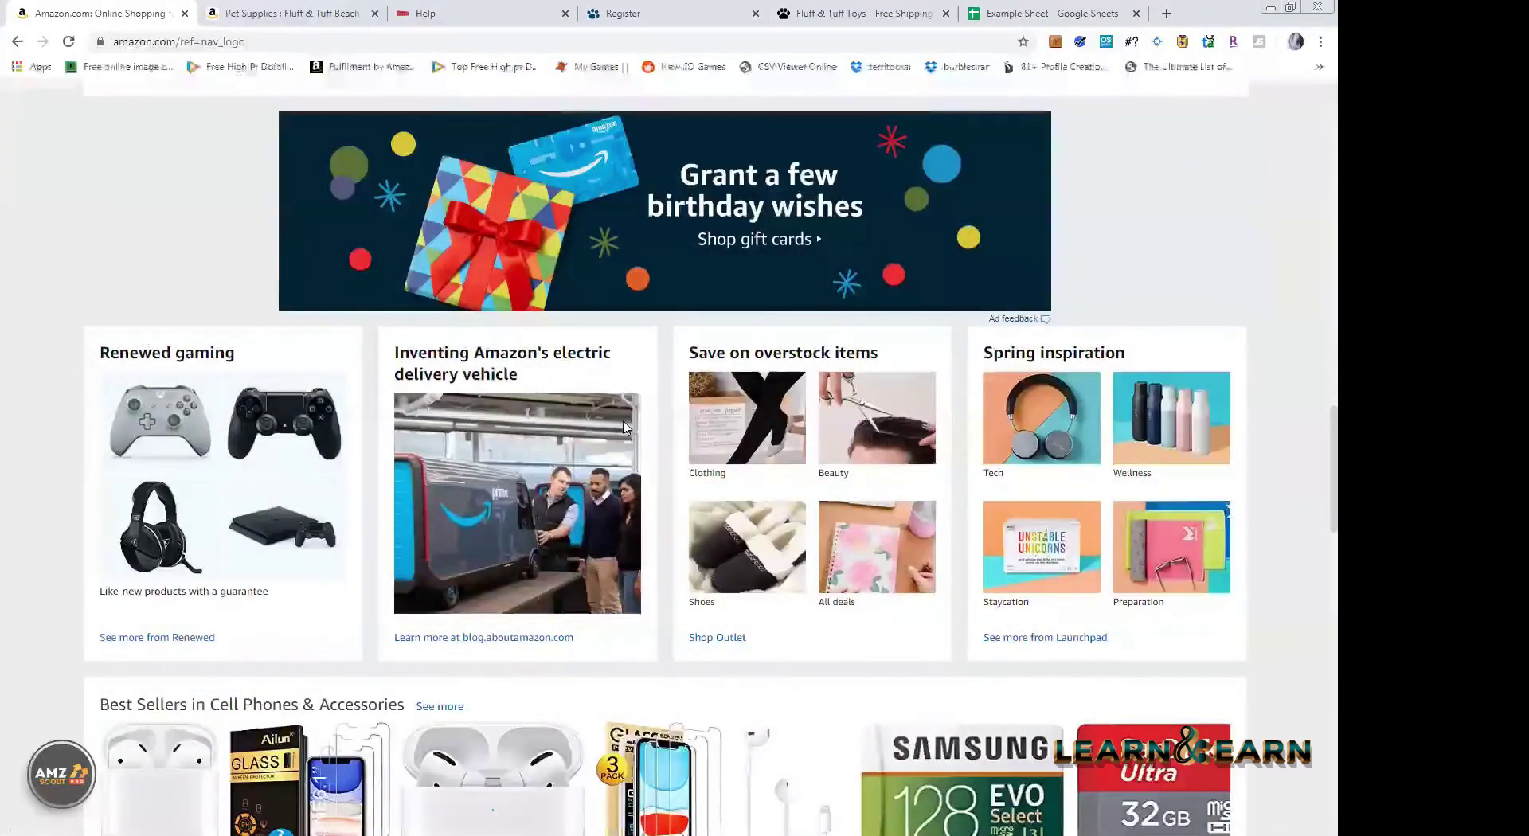
{"action": "scroll", "coordinate": [408, 224], "scroll_direction": "up", "scroll_amount": 10}
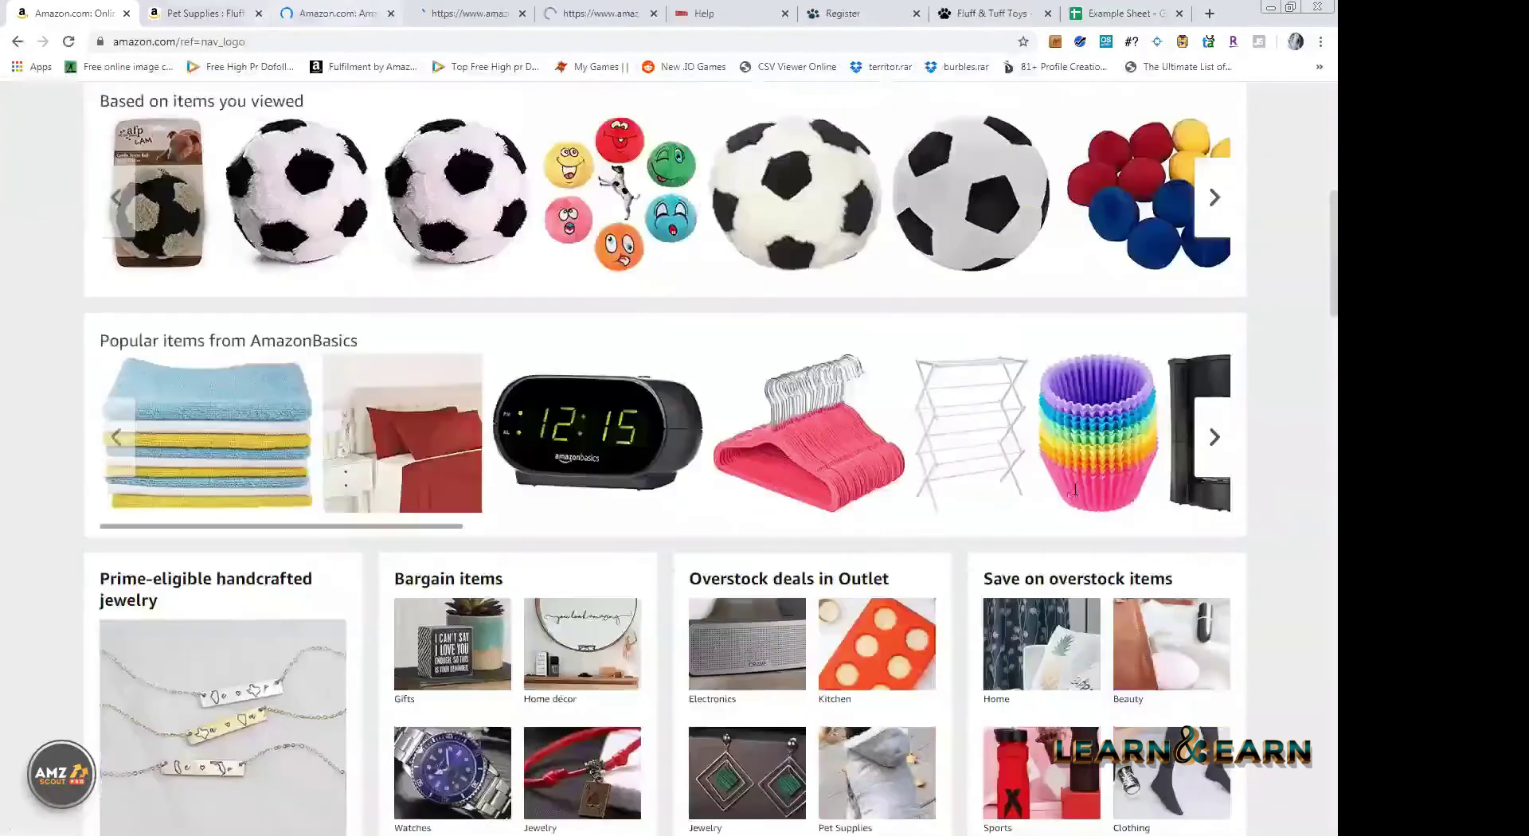
{"action": "left_click", "coordinate": [337, 14]}
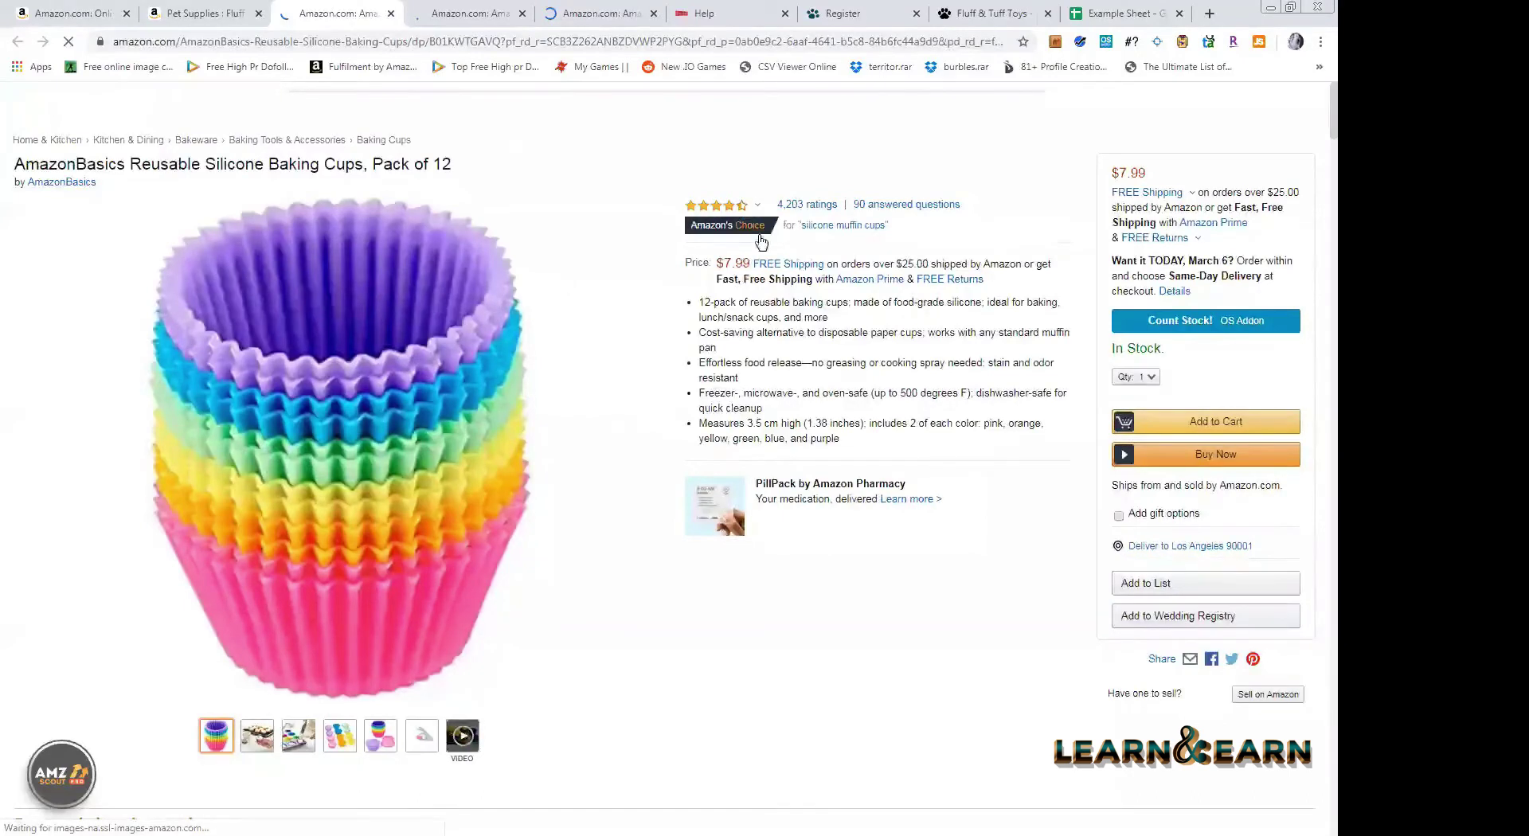
- Compare the Keepa chart legend of the Fluff & Tuff Beach Ball with that of the AmazonBasics baking cups
{"action": "key", "text": "ctrl+shift+Tab"}
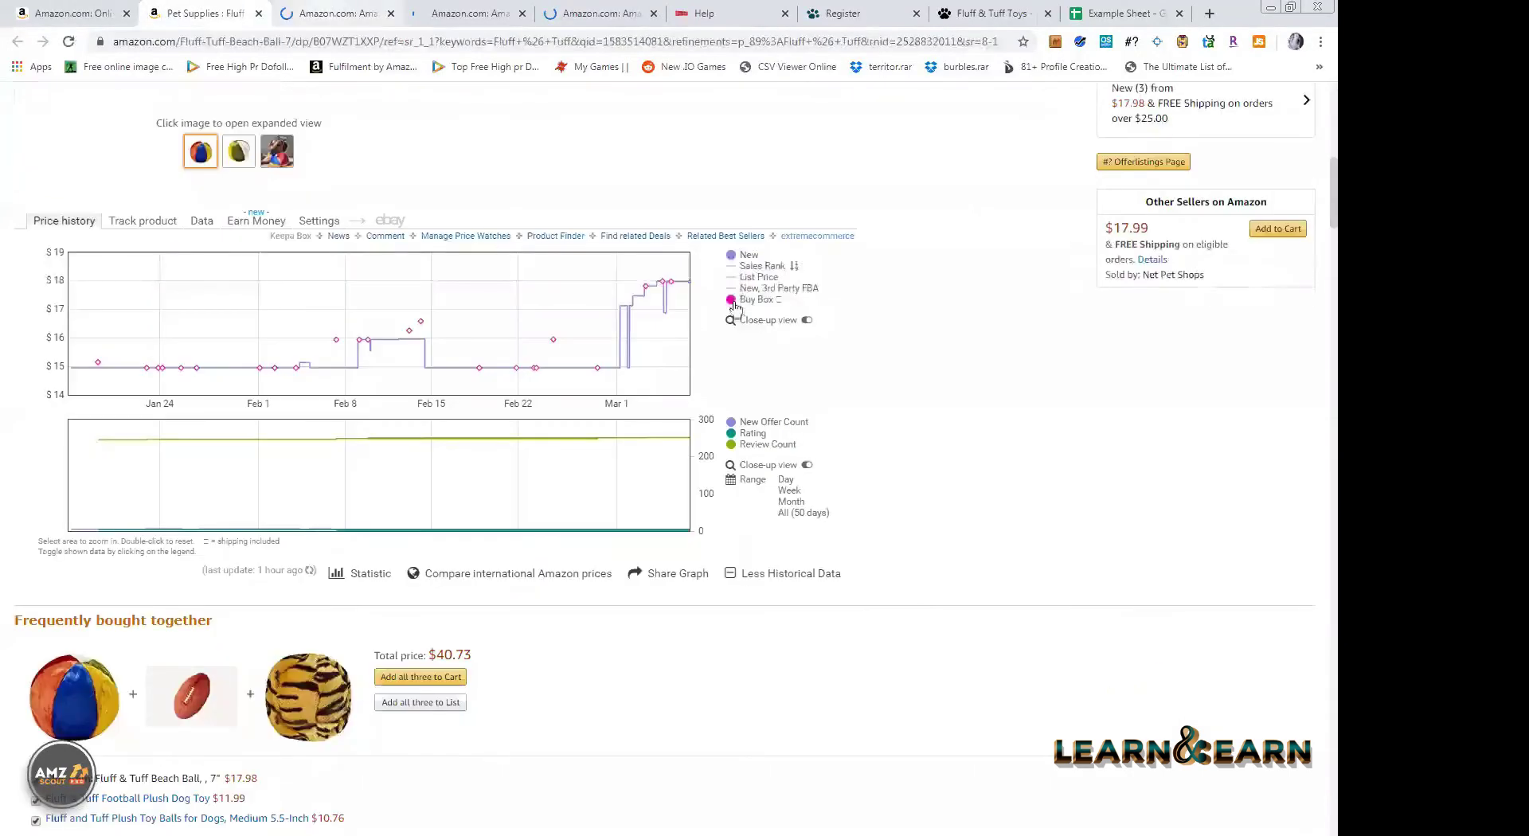
{"action": "key", "text": "ctrl+Tab"}
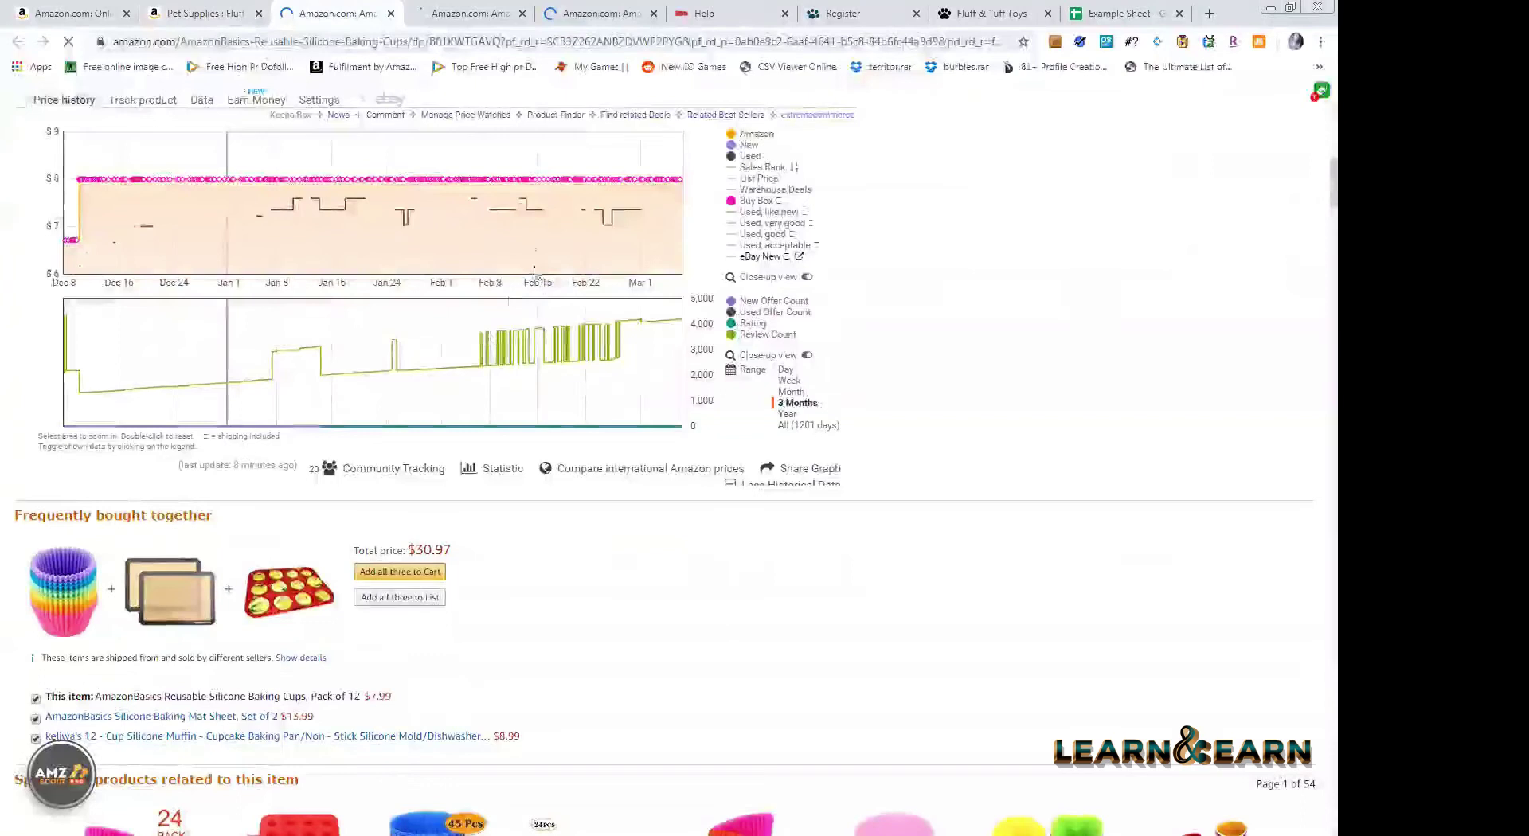
{"action": "scroll", "coordinate": [480, 320], "scroll_direction": "up", "scroll_amount": 1}
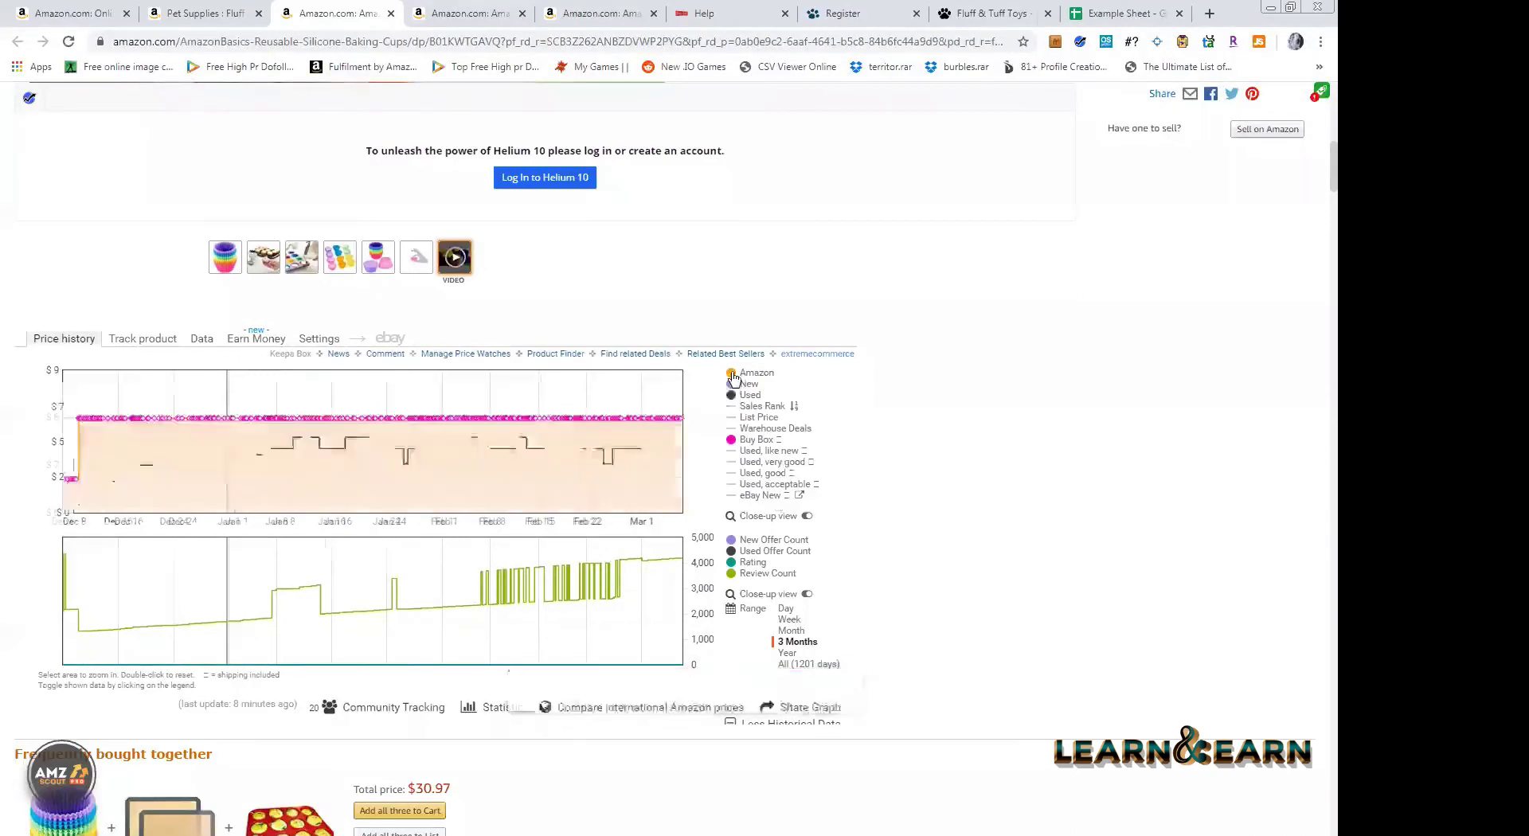
{"action": "mouse_move", "coordinate": [733, 377]}
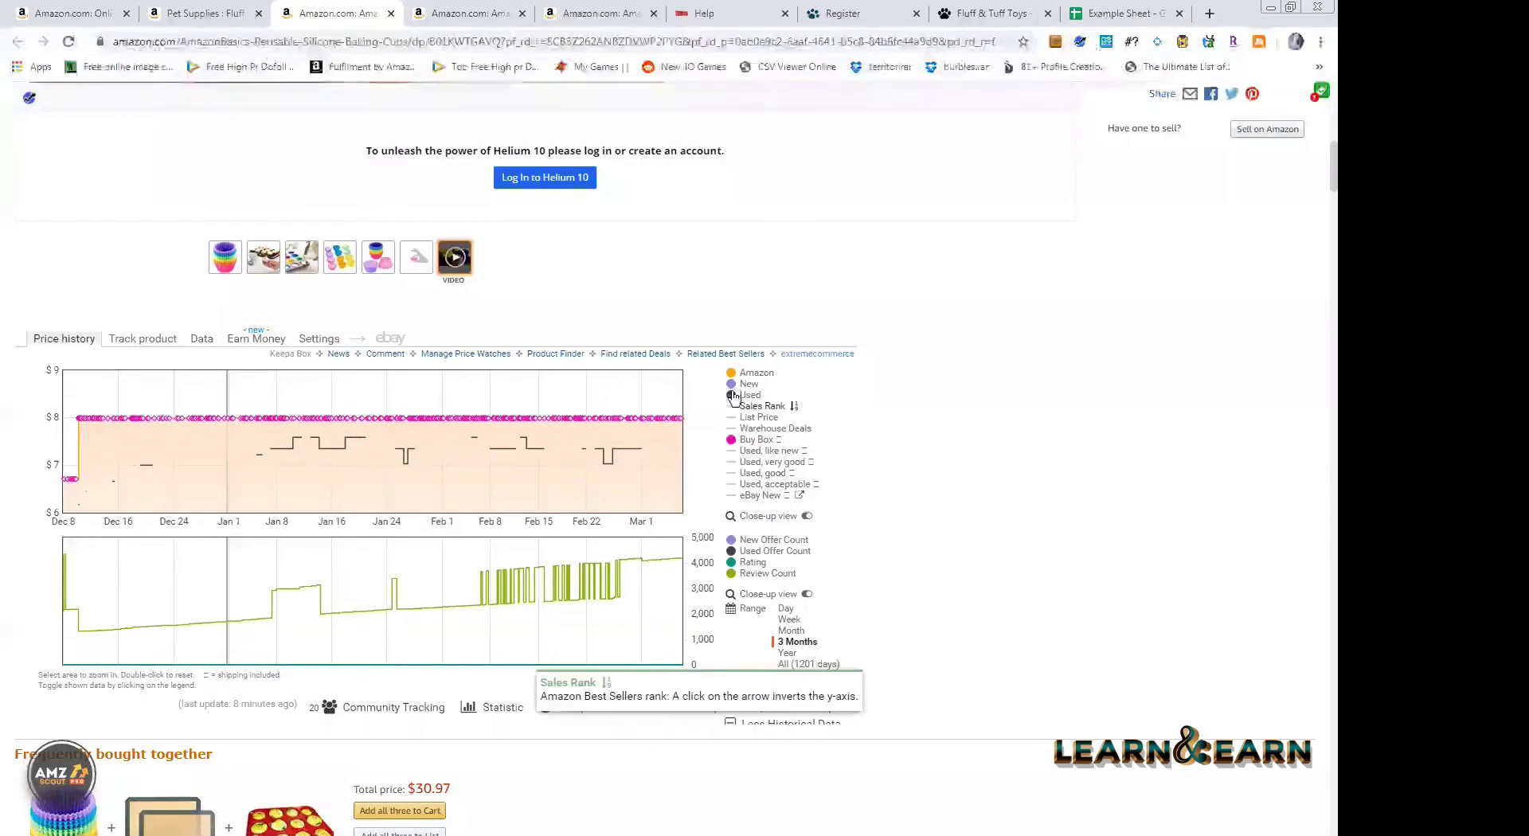
- Show only the Amazon price in the baking cups' Keepa chart by hiding New, Used and Buy Box, and set the range to Year
{"action": "double_click", "coordinate": [756, 437]}
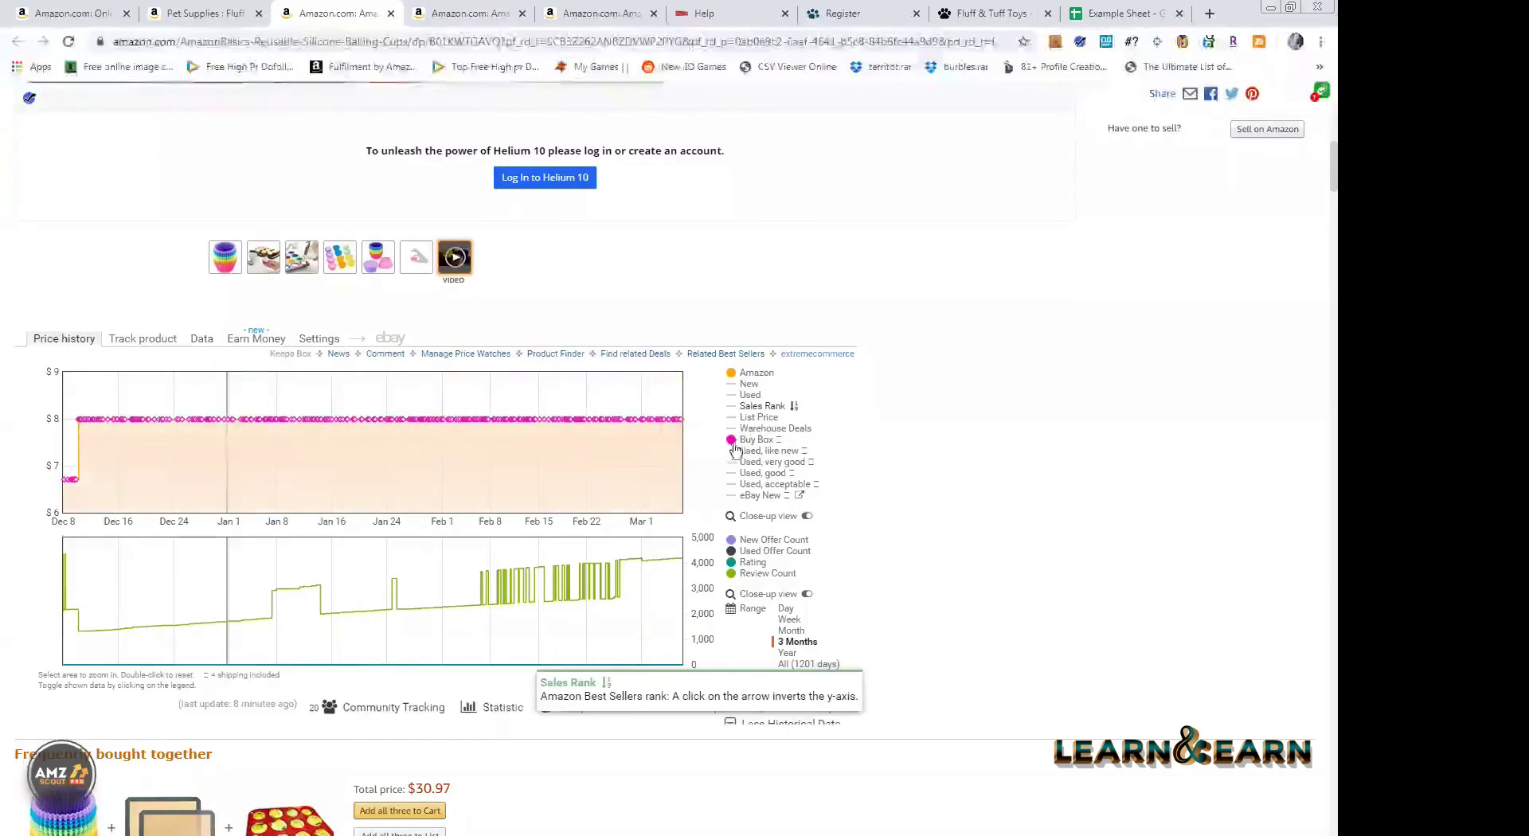
{"action": "left_click", "coordinate": [746, 441]}
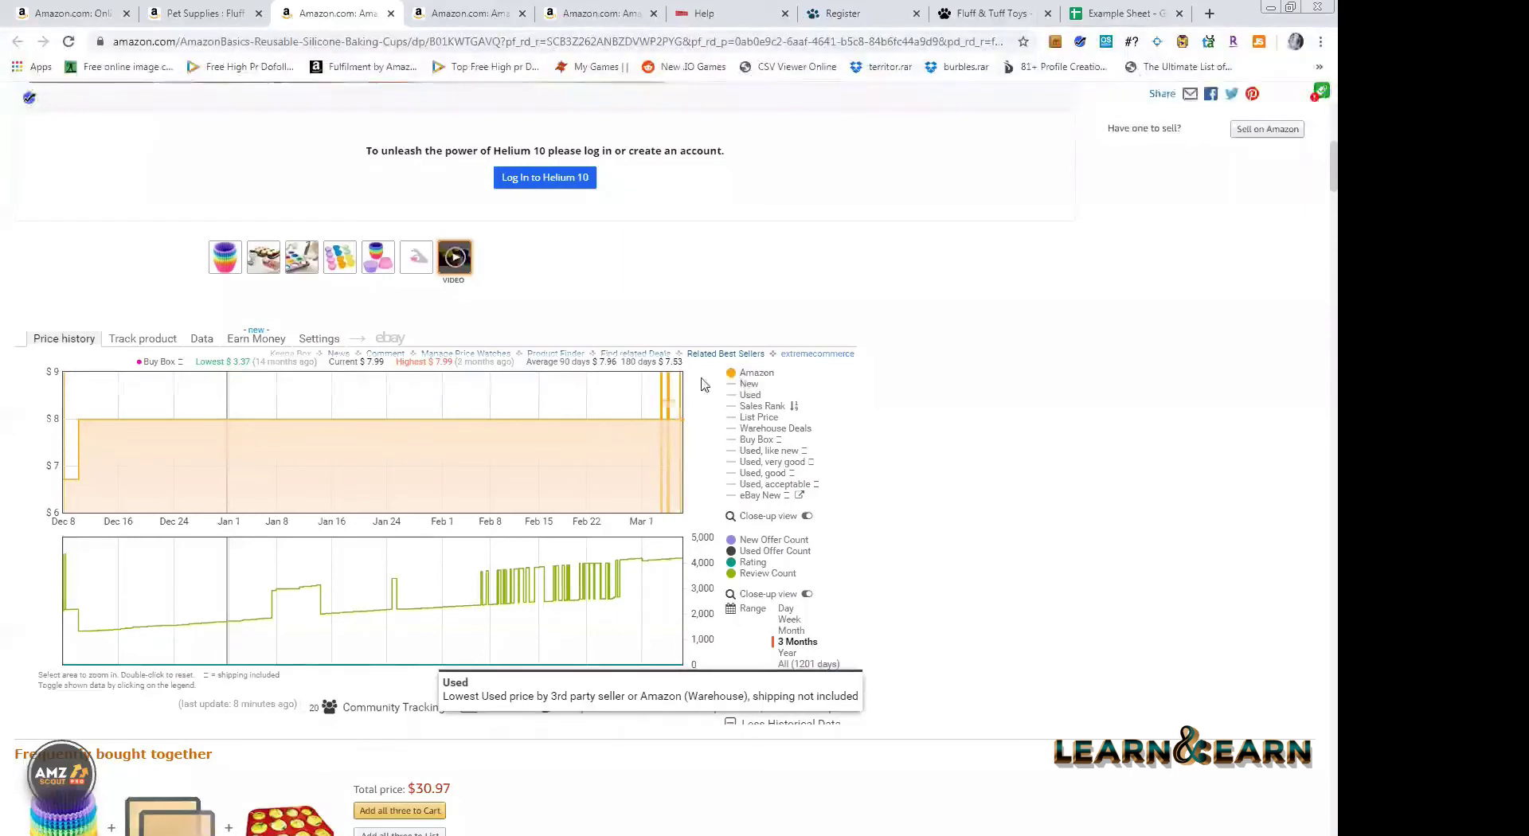
{"action": "left_click", "coordinate": [736, 383]}
{"action": "left_click", "coordinate": [735, 380]}
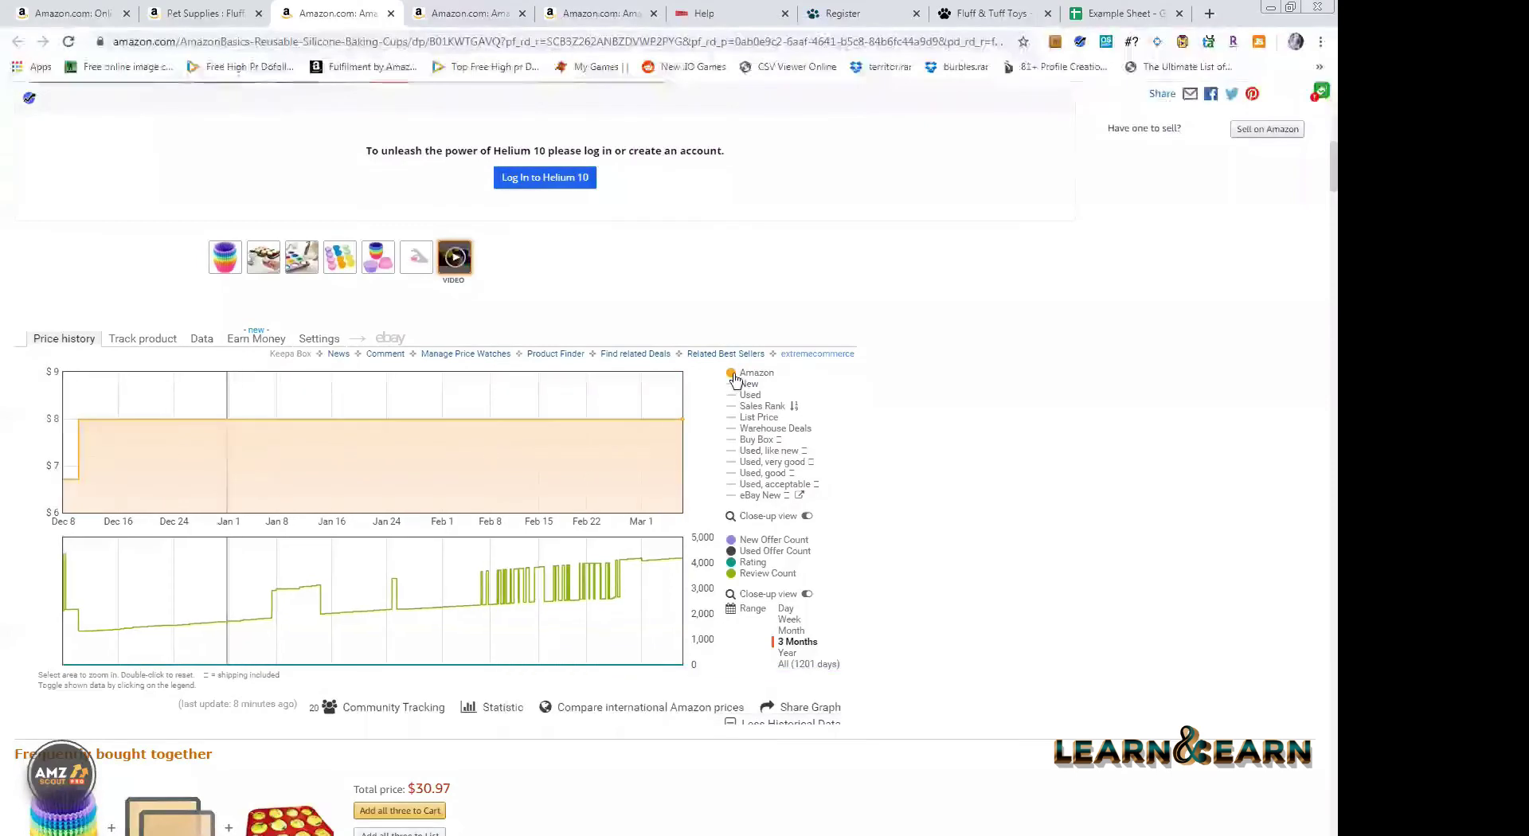
{"action": "left_click", "coordinate": [735, 379]}
{"action": "left_click", "coordinate": [734, 379]}
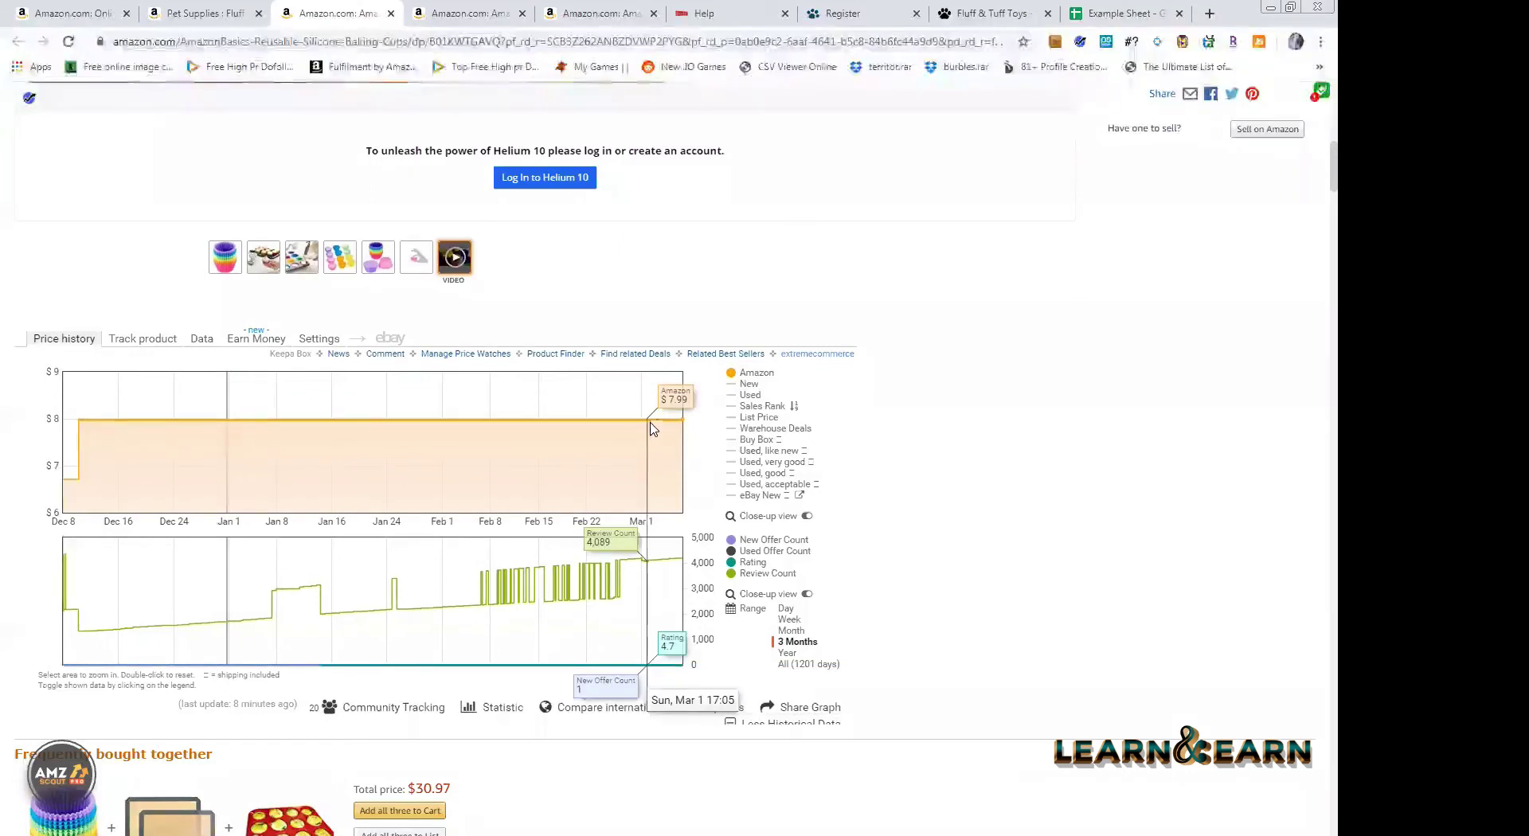
{"action": "mouse_move", "coordinate": [756, 381]}
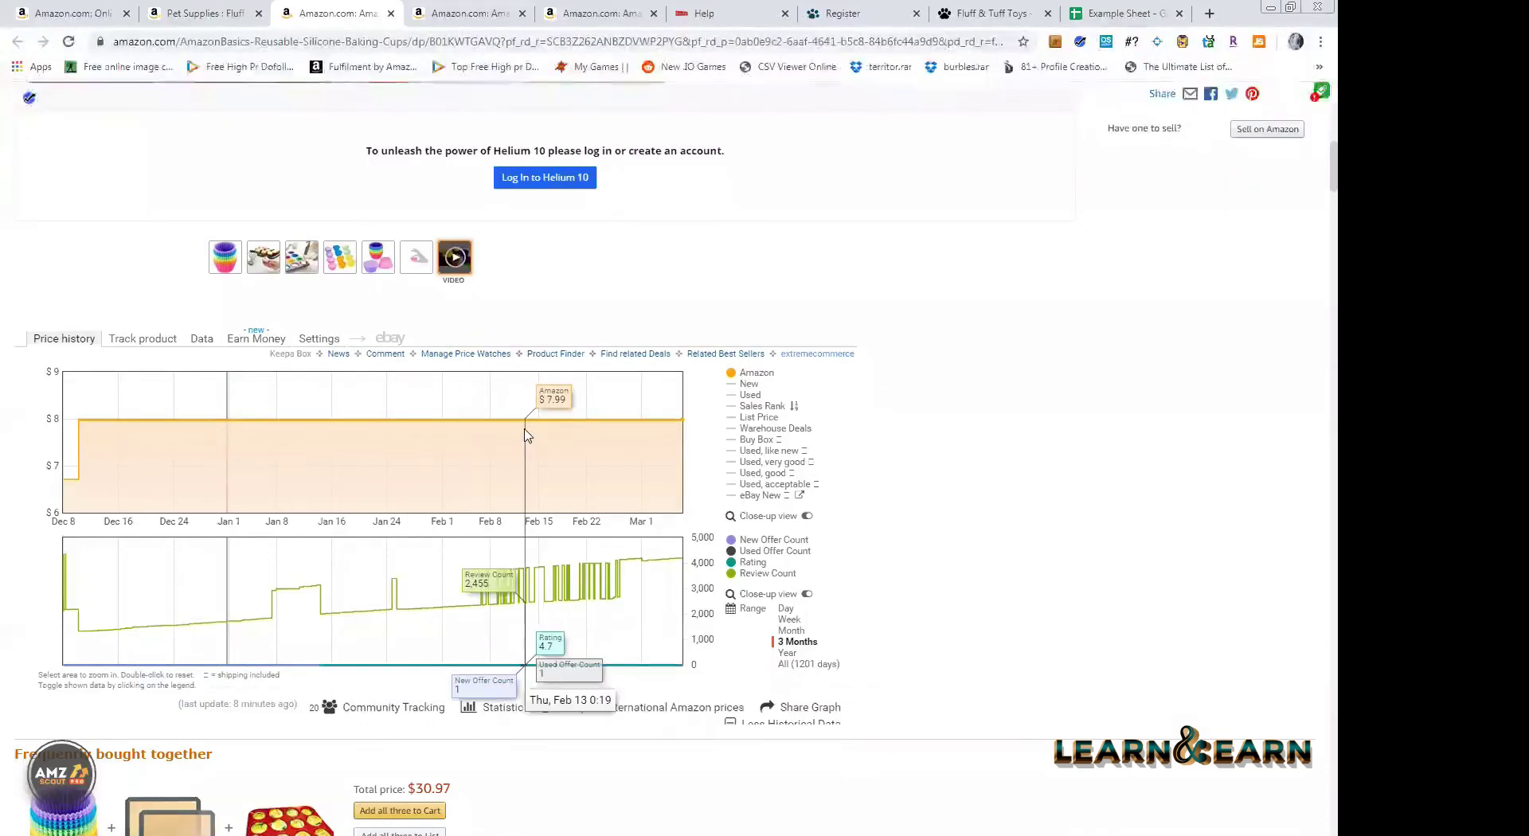
{"action": "left_click", "coordinate": [786, 653]}
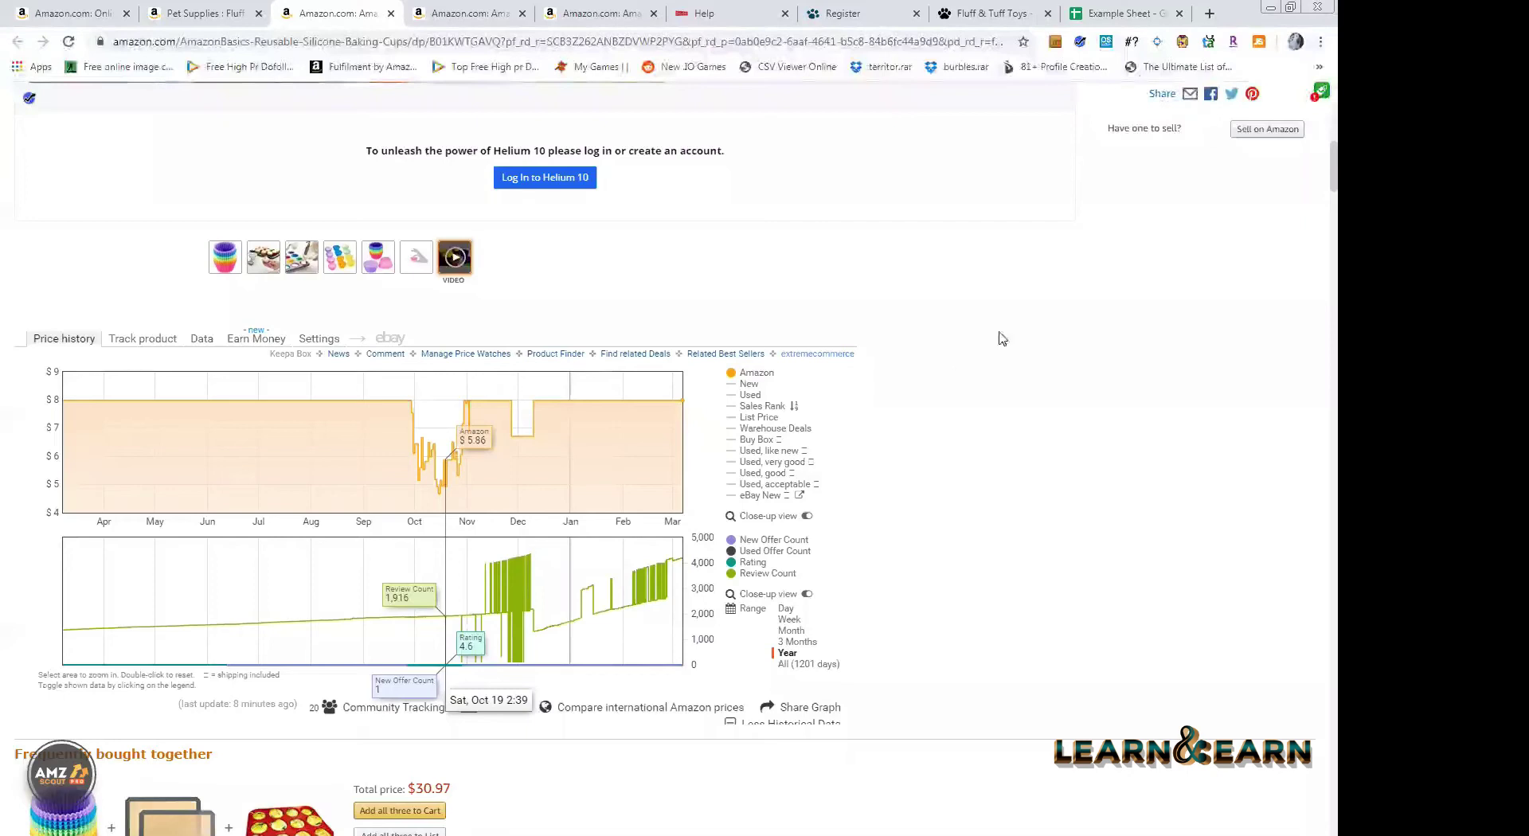
- Check who ships and sells the baking cups, and return to the product's Keepa price history chart
{"action": "scroll", "coordinate": [1146, 314], "scroll_direction": "up", "scroll_amount": 4}
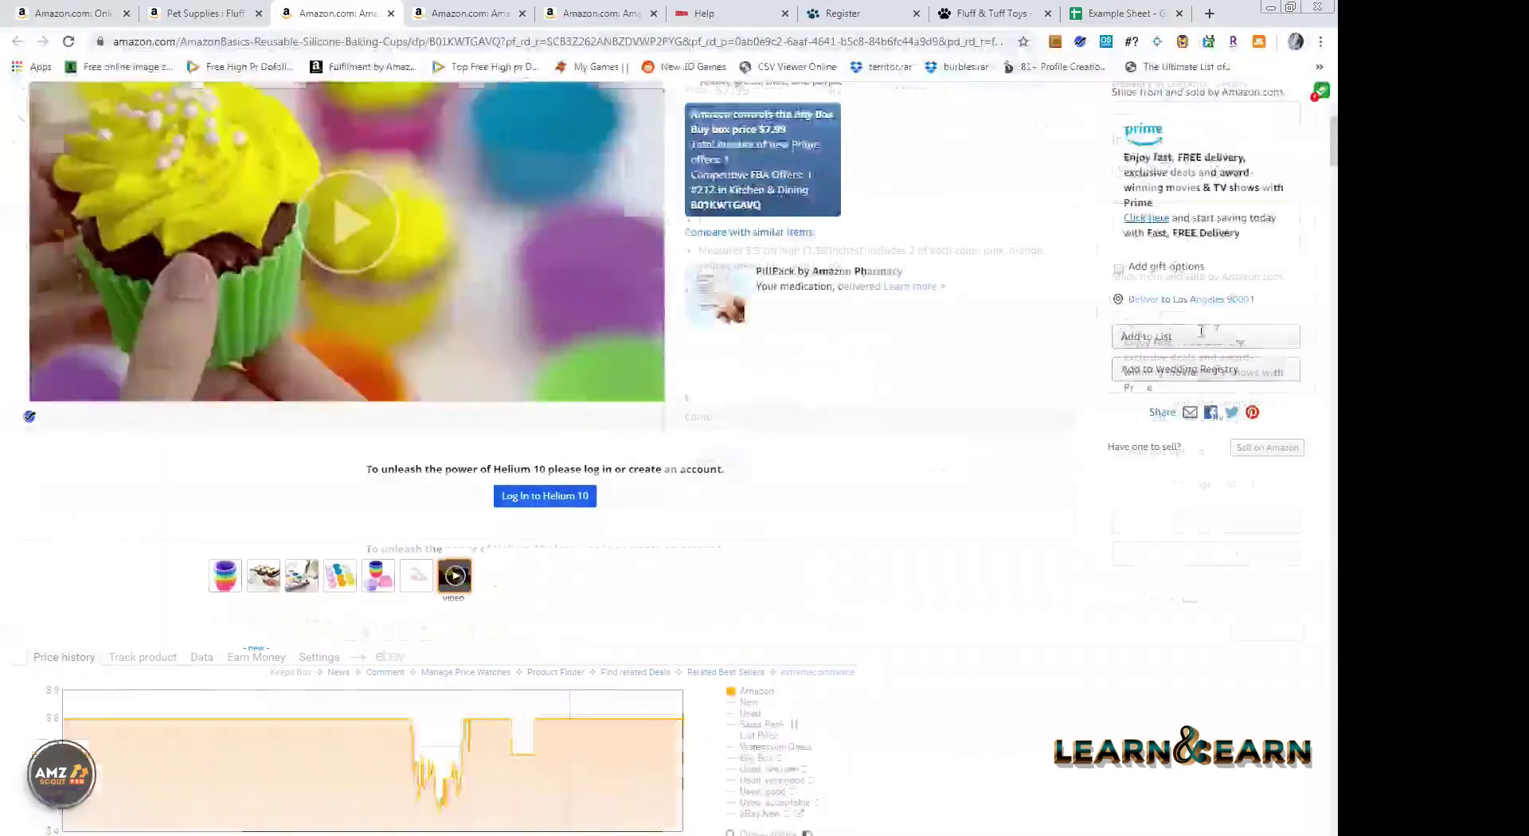
{"action": "scroll", "coordinate": [1134, 341], "scroll_direction": "up", "scroll_amount": 3}
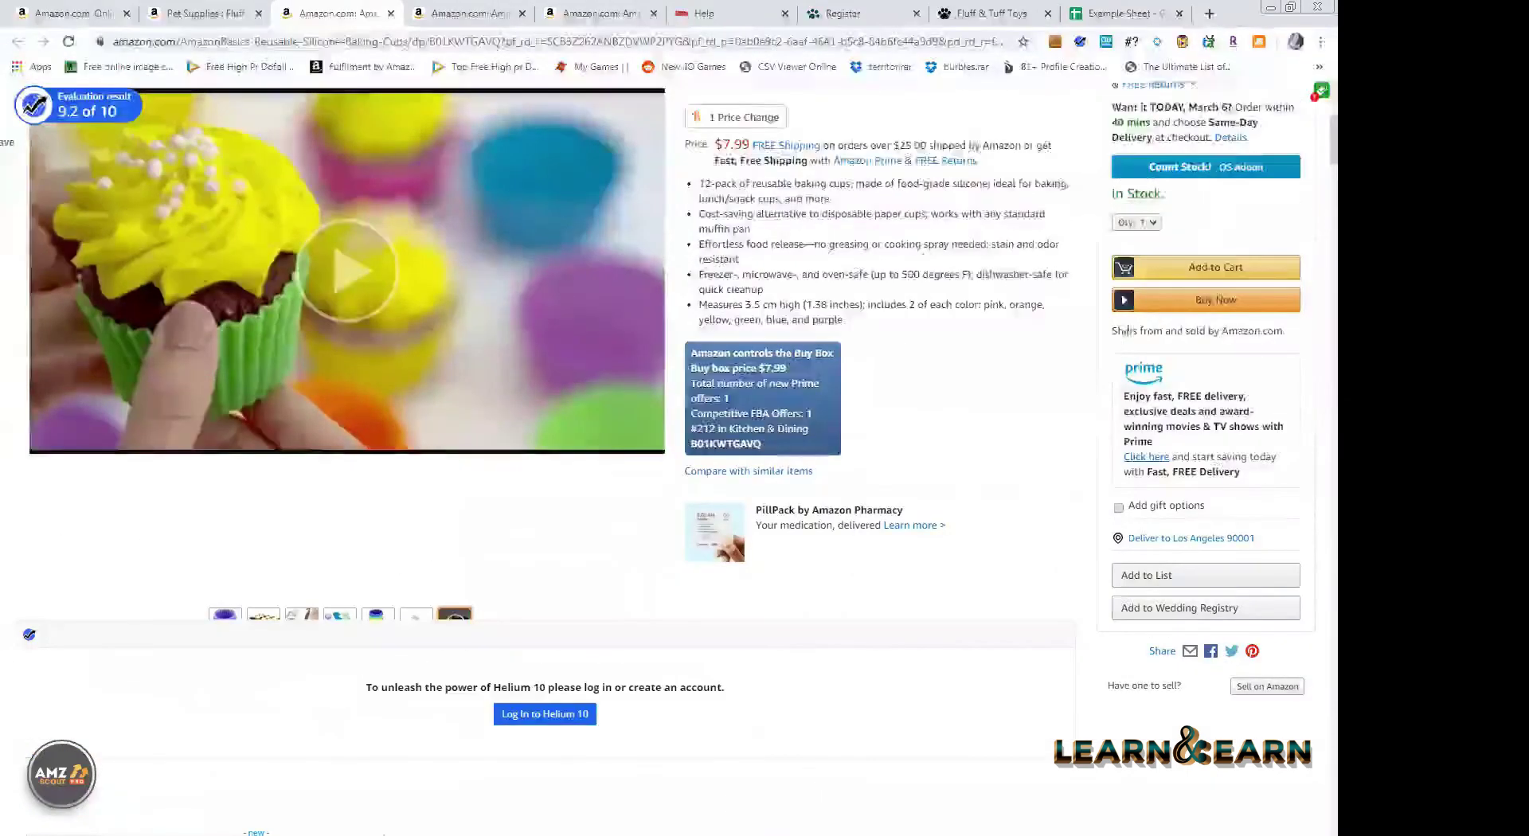
{"action": "left_click_drag", "start_coordinate": [1255, 331], "coordinate": [1183, 331]}
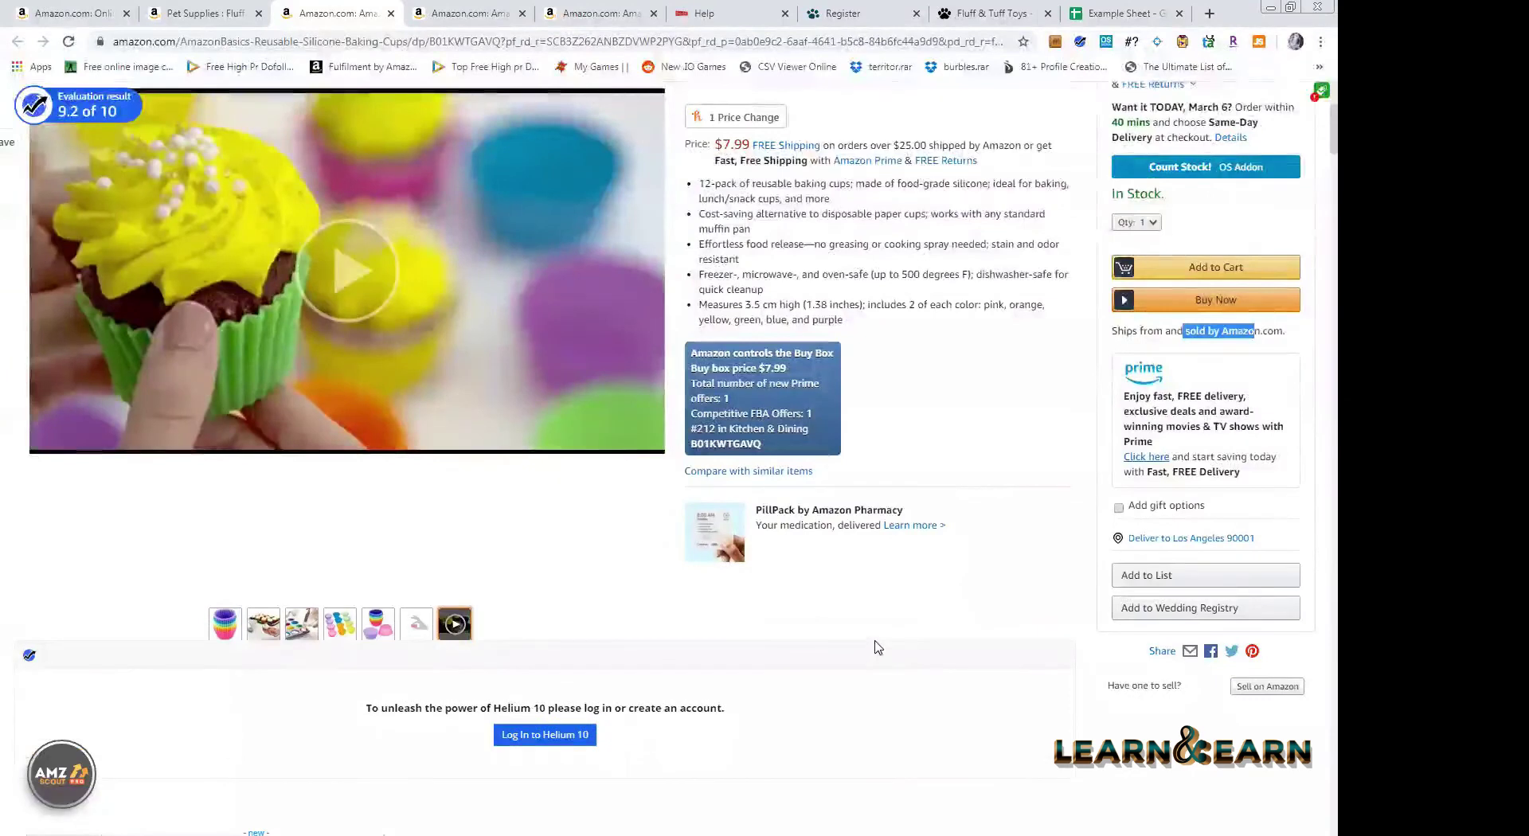
{"action": "left_click", "coordinate": [876, 629]}
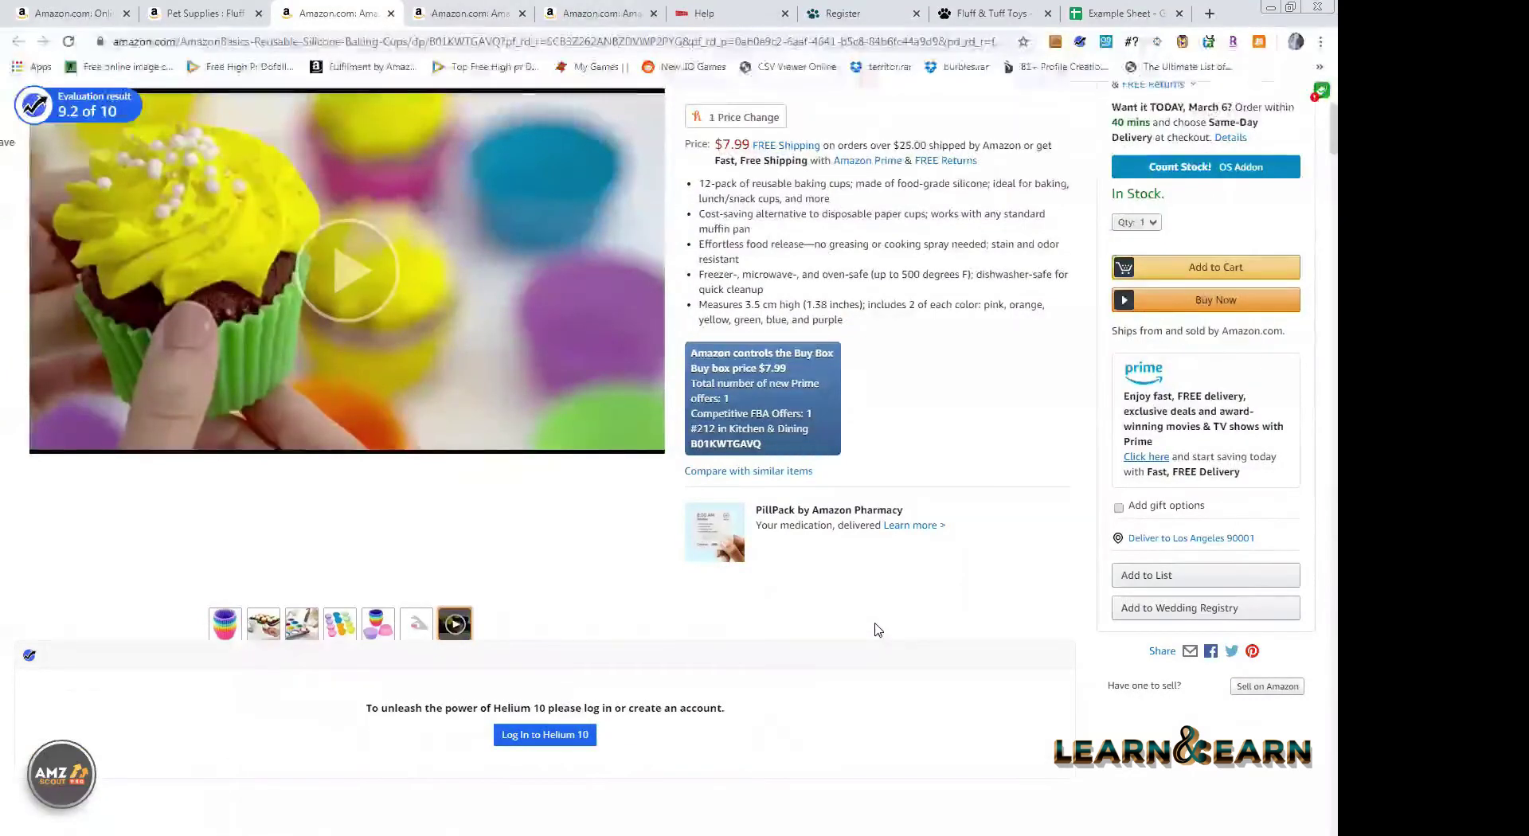
{"action": "scroll", "coordinate": [566, 433], "scroll_direction": "down", "scroll_amount": 6}
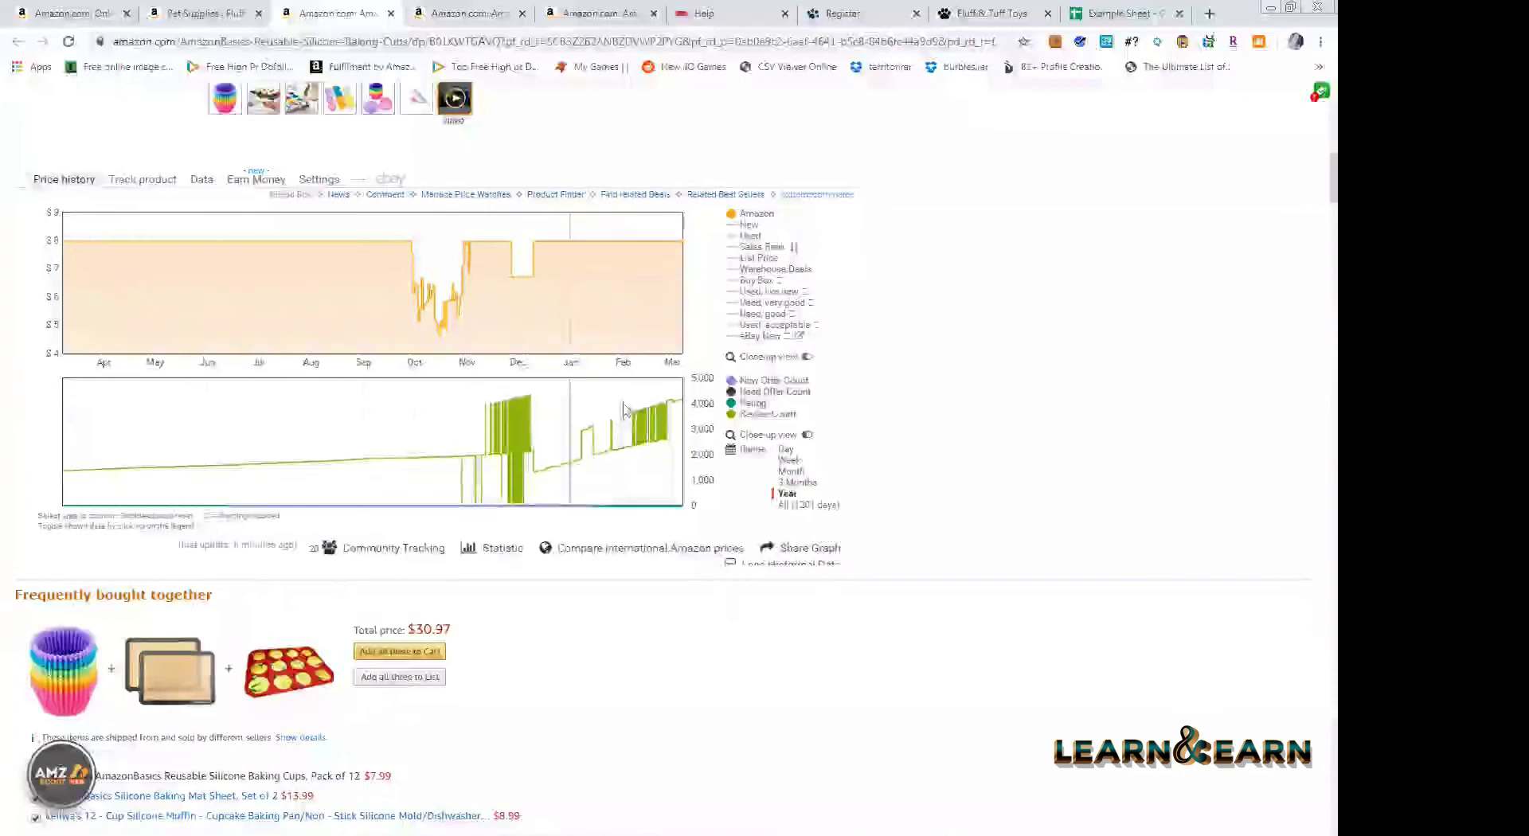
- Add the New, Used and Sales Rank series to the AmazonBasics baking cups' price history chart
{"action": "scroll", "coordinate": [613, 418], "scroll_direction": "up", "scroll_amount": 2}
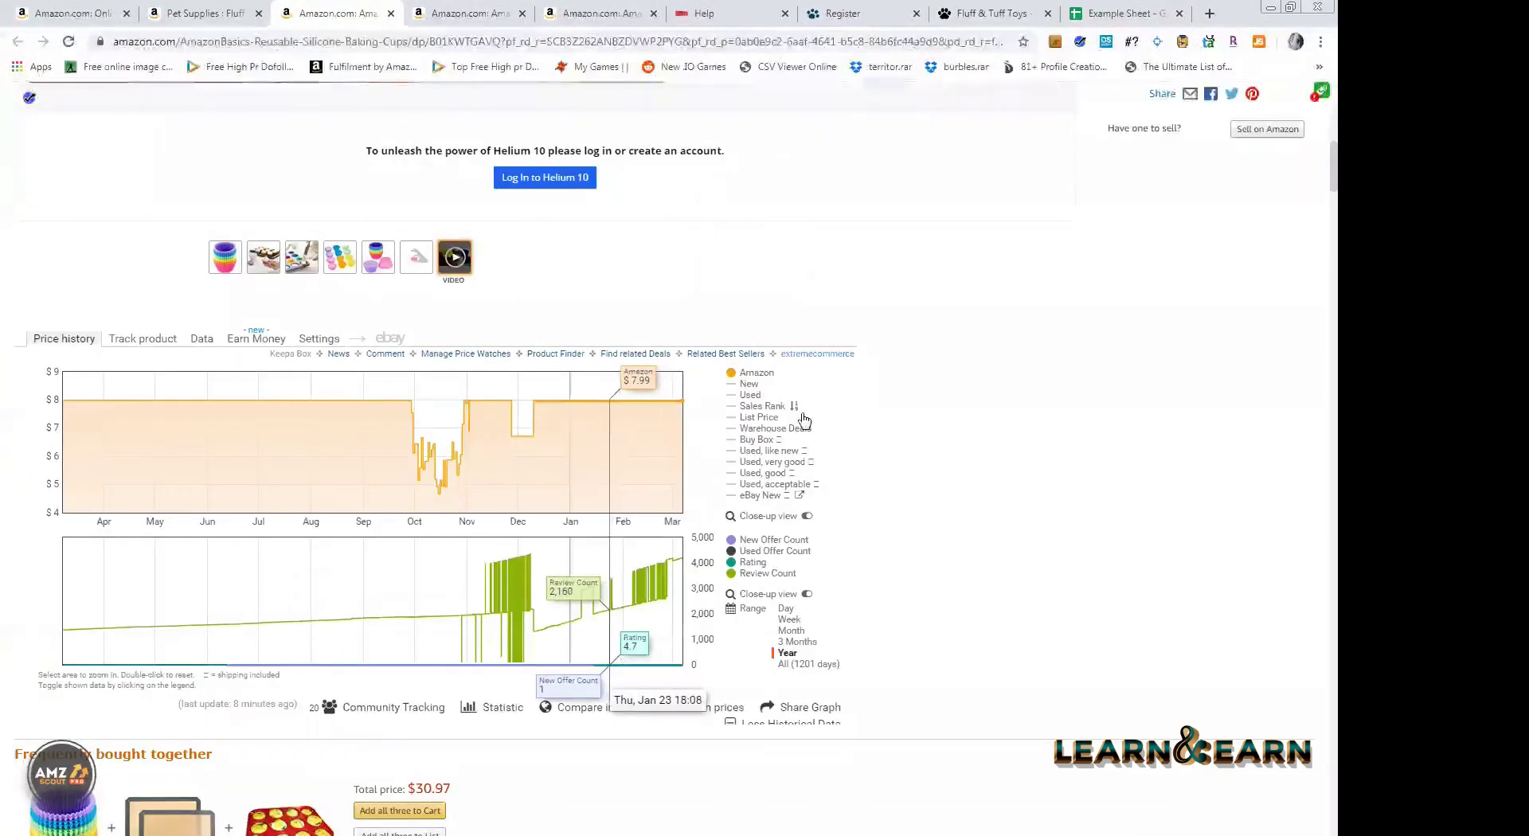
{"action": "left_click", "coordinate": [734, 386]}
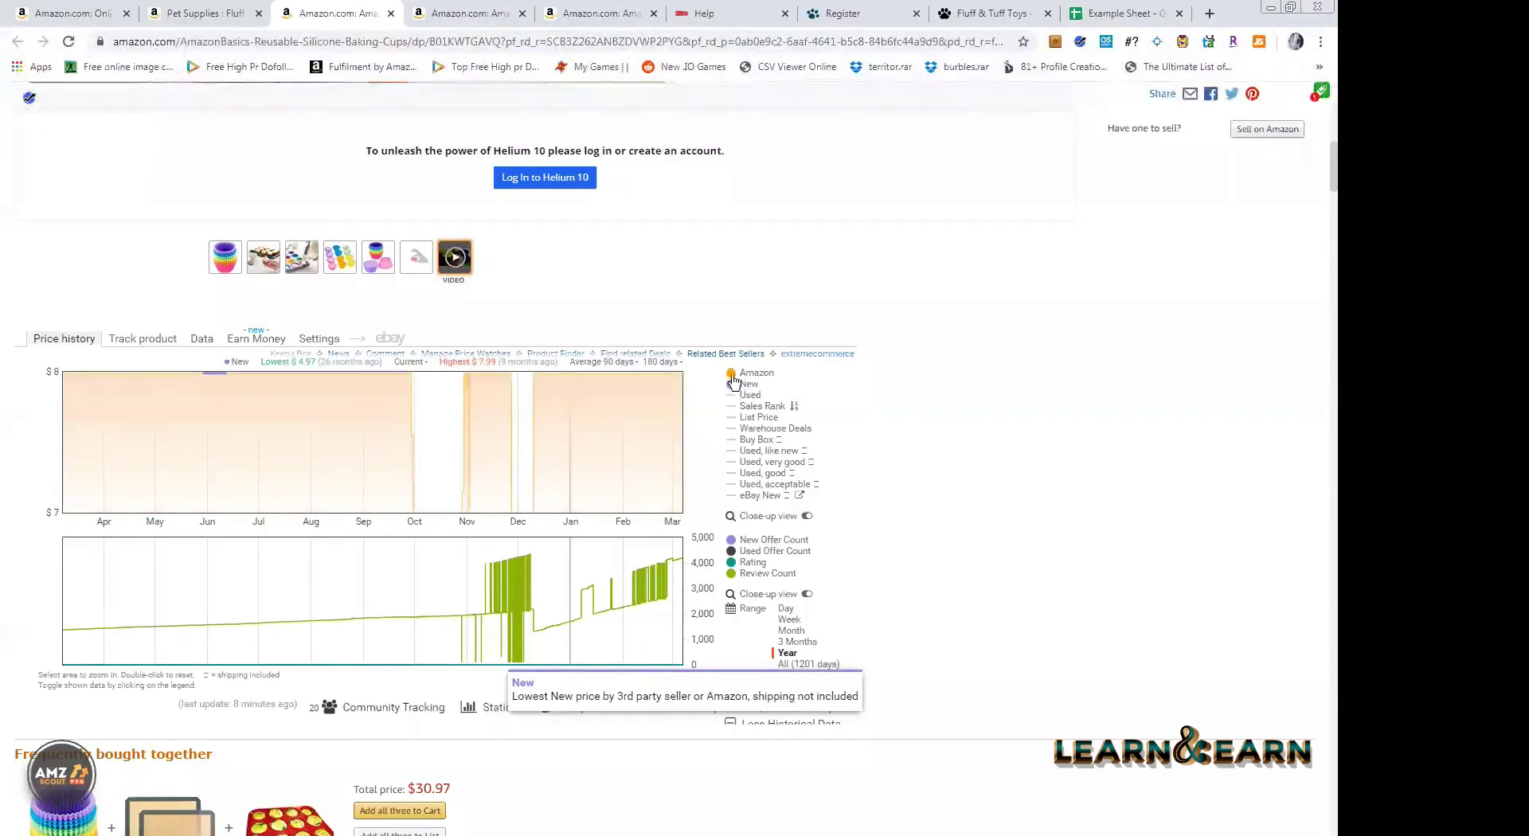
{"action": "left_click", "coordinate": [733, 381]}
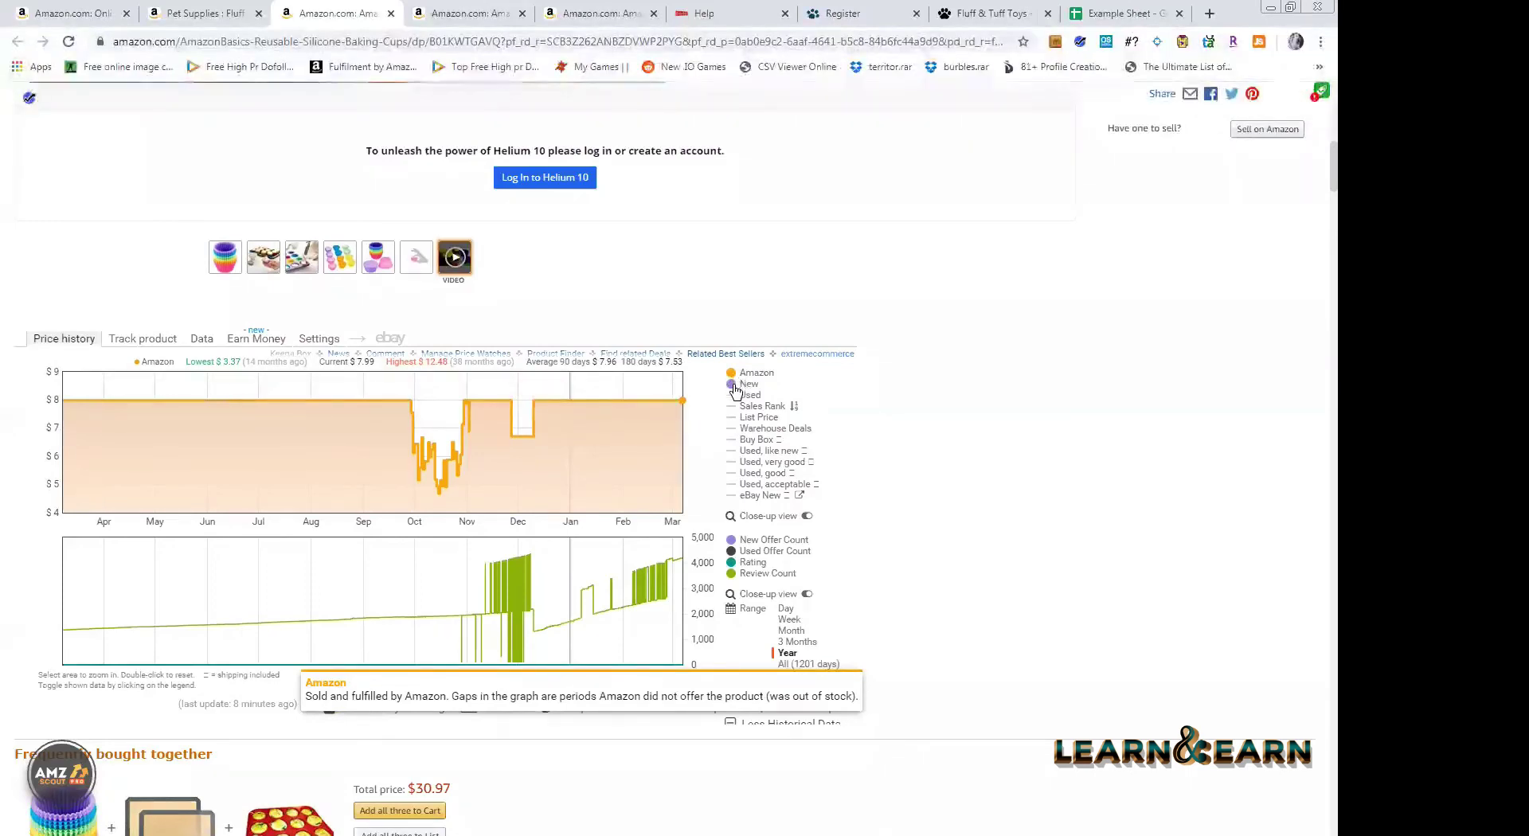
{"action": "left_click", "coordinate": [733, 385]}
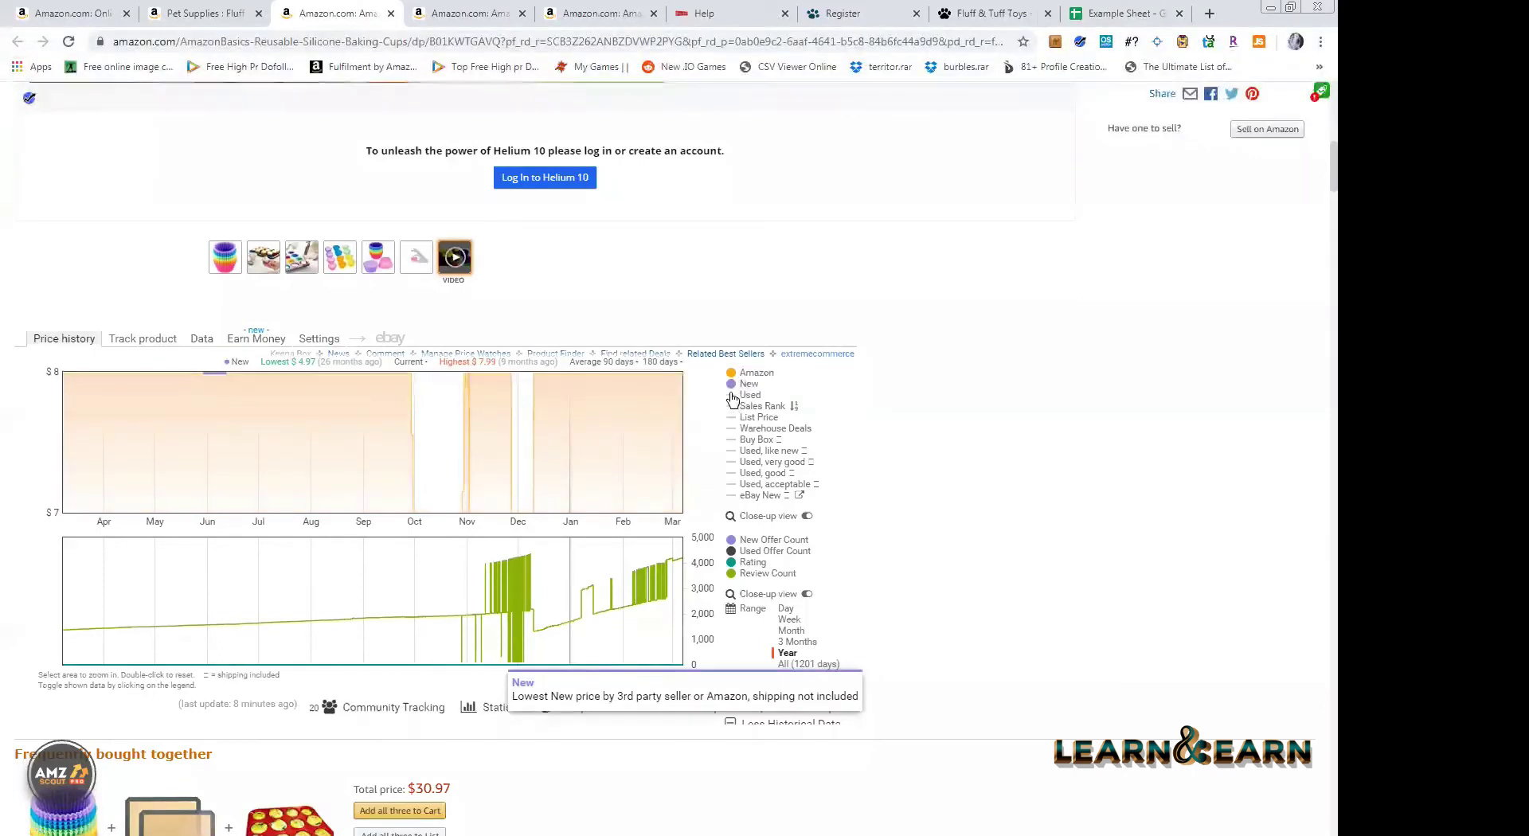
{"action": "left_click", "coordinate": [734, 395]}
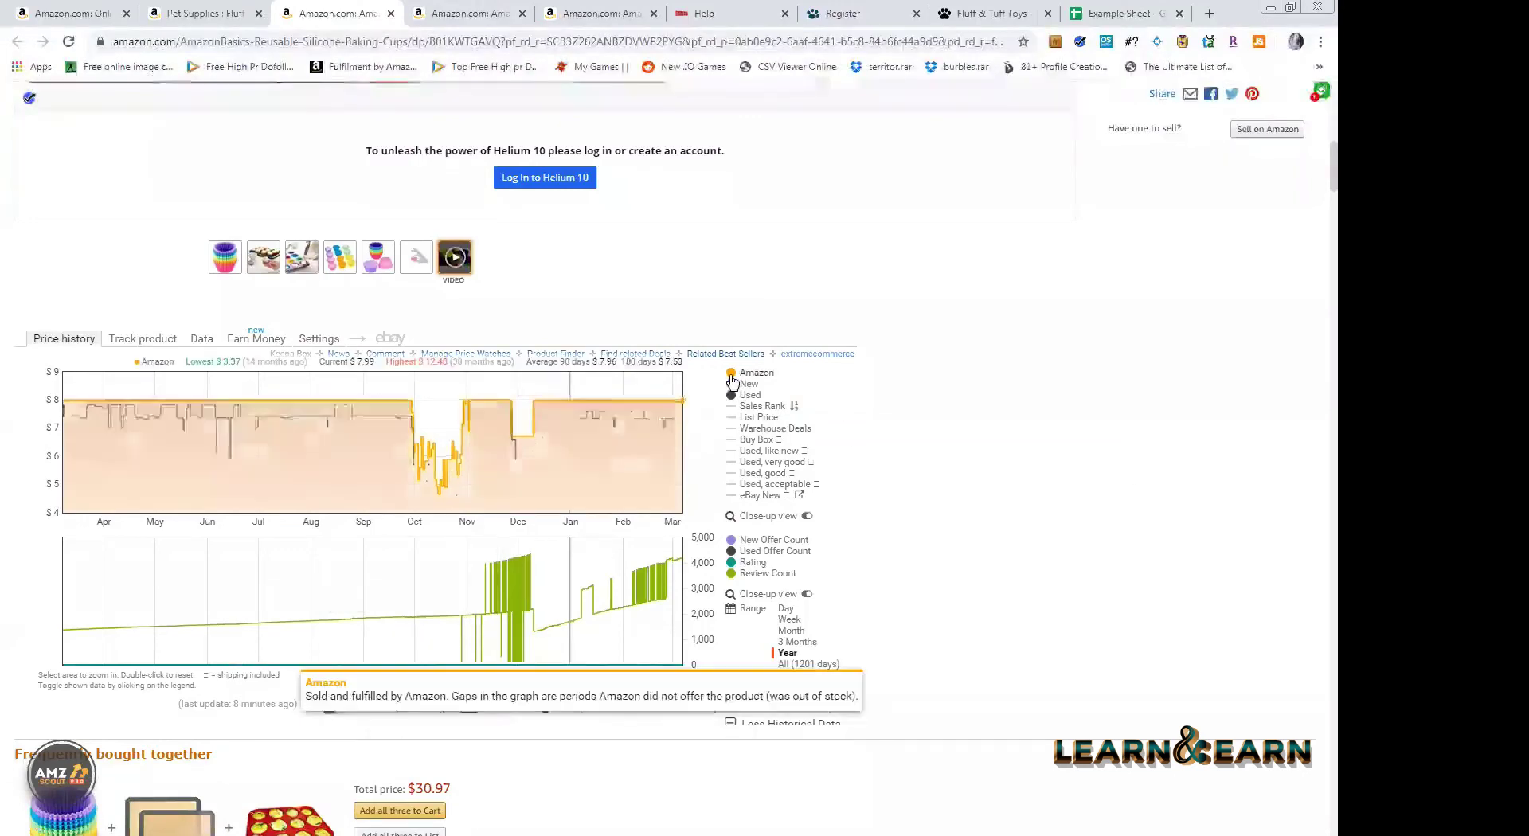
{"action": "mouse_move", "coordinate": [732, 391]}
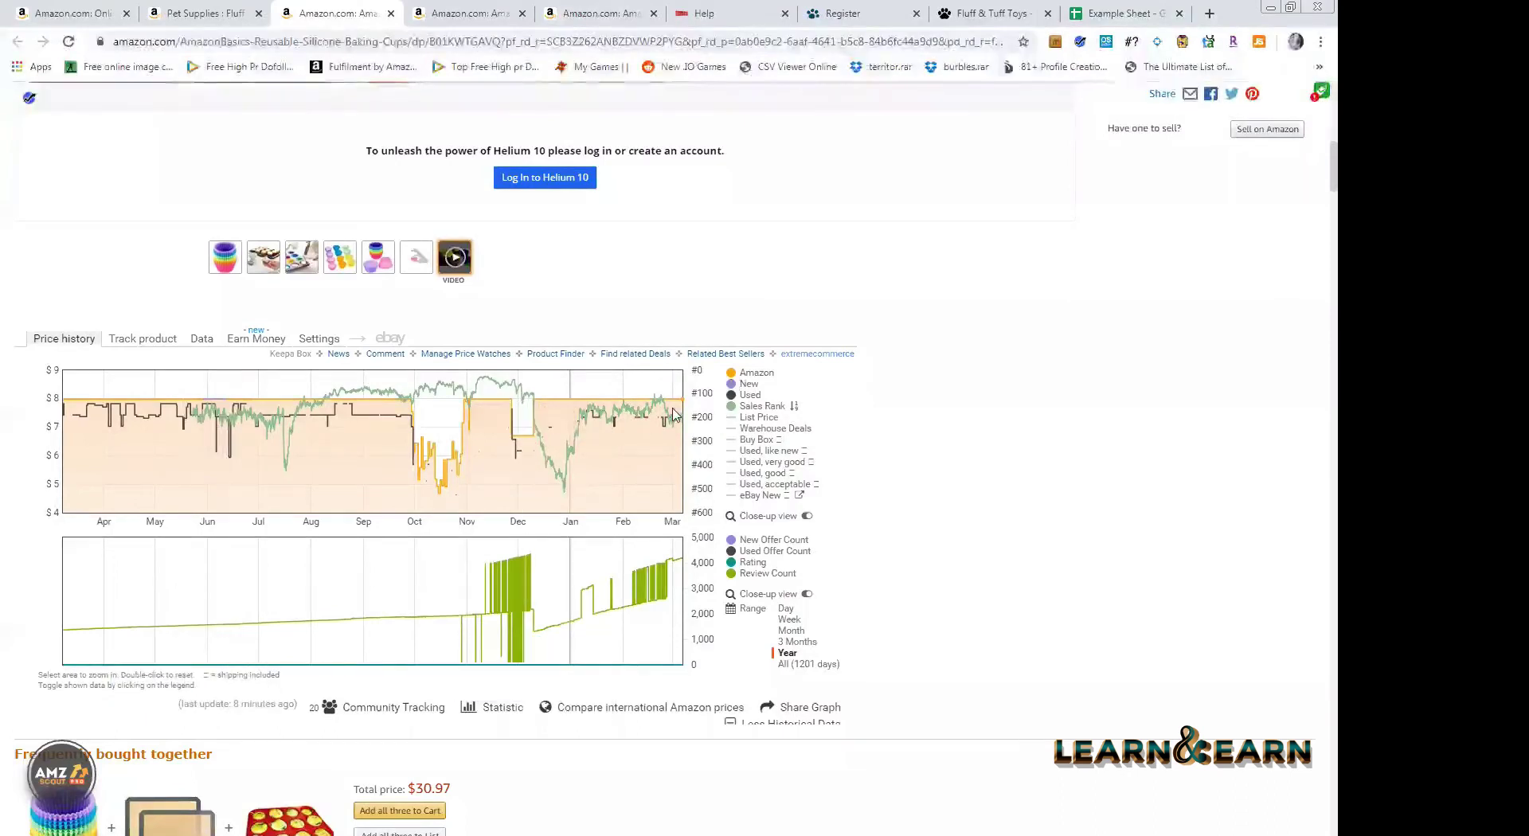
- Hide the Amazon, New and Used series on the baking cups' chart and add the Buy Box series
{"action": "left_click", "coordinate": [739, 395]}
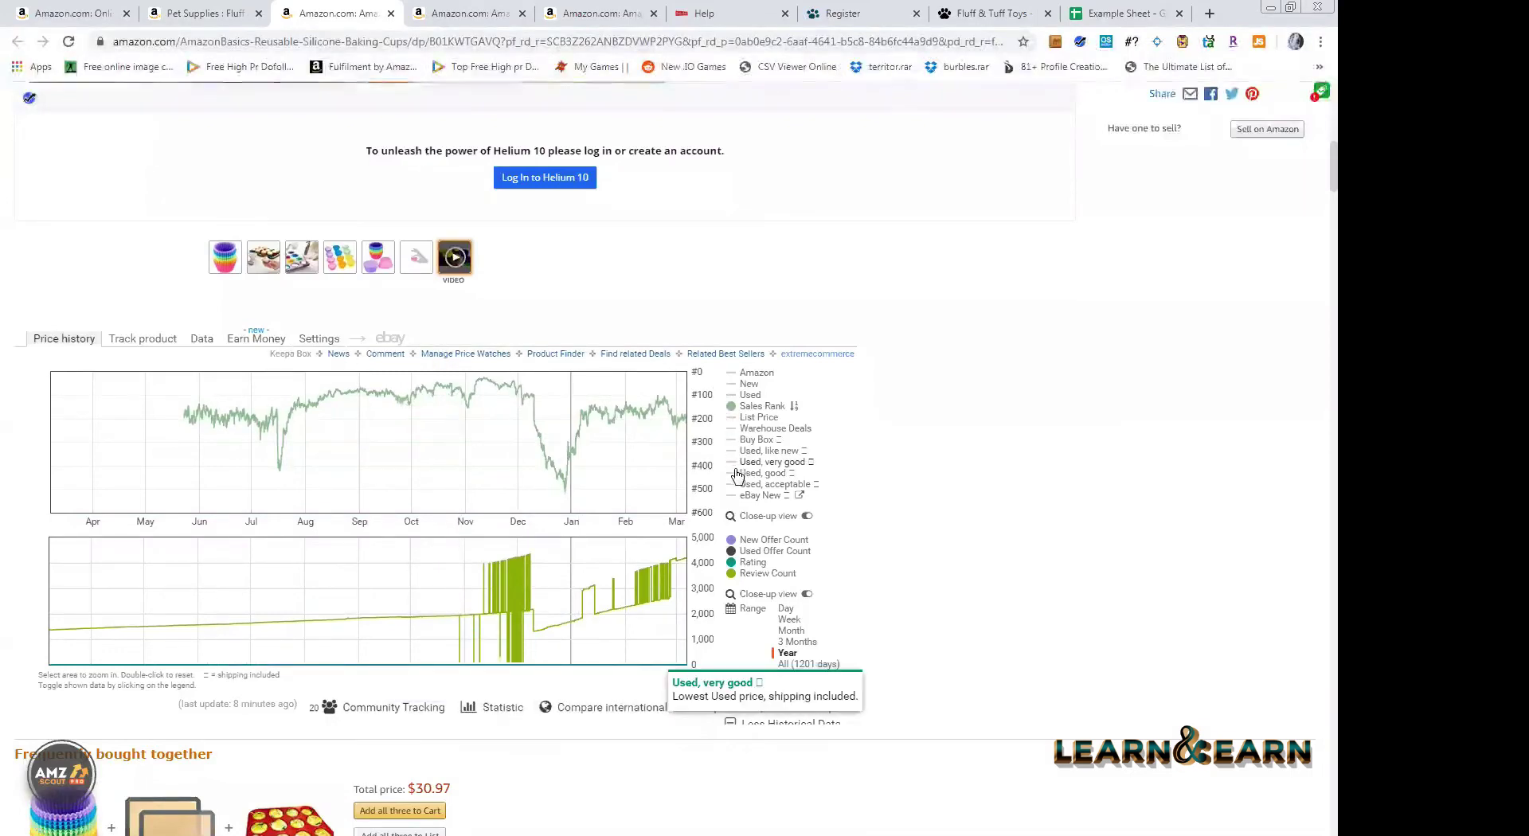
{"action": "left_click", "coordinate": [734, 441]}
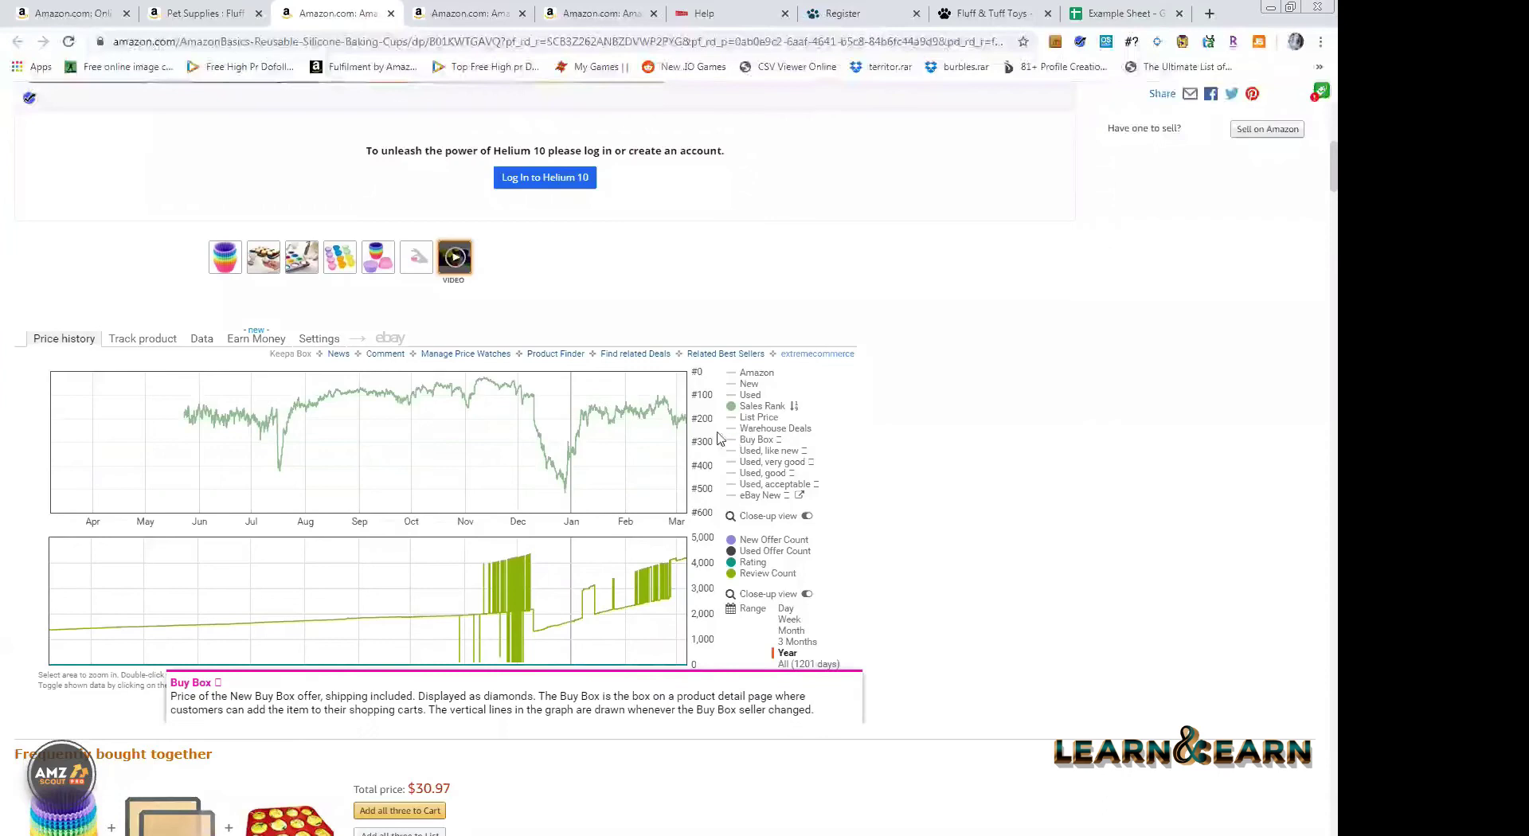
{"action": "mouse_move", "coordinate": [645, 409]}
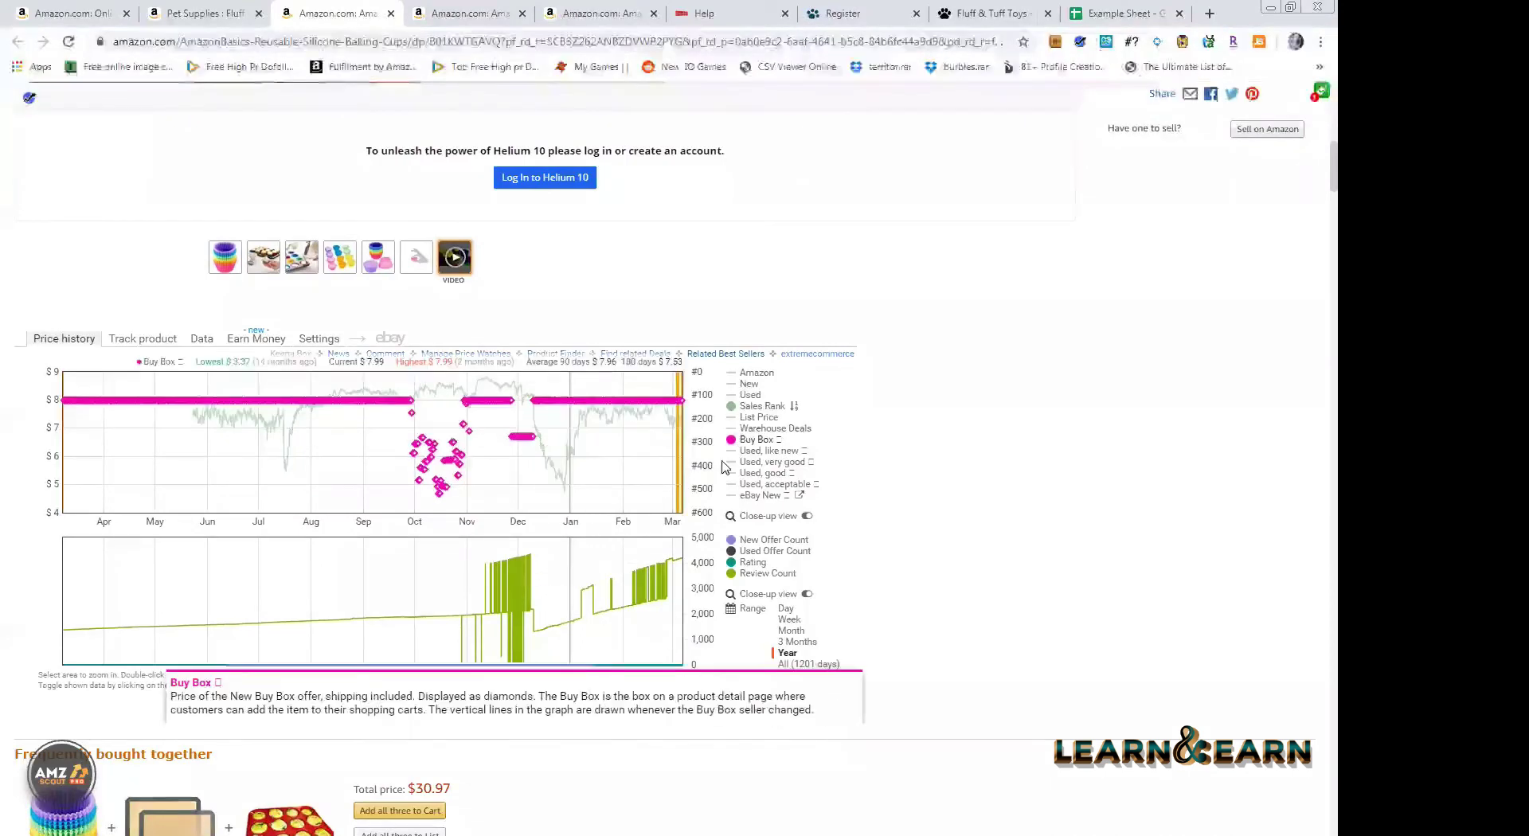
- Restore the Amazon, New and Used series on the baking cups' chart and review it alongside Buy Box and Sales Rank
{"action": "left_click", "coordinate": [736, 376]}
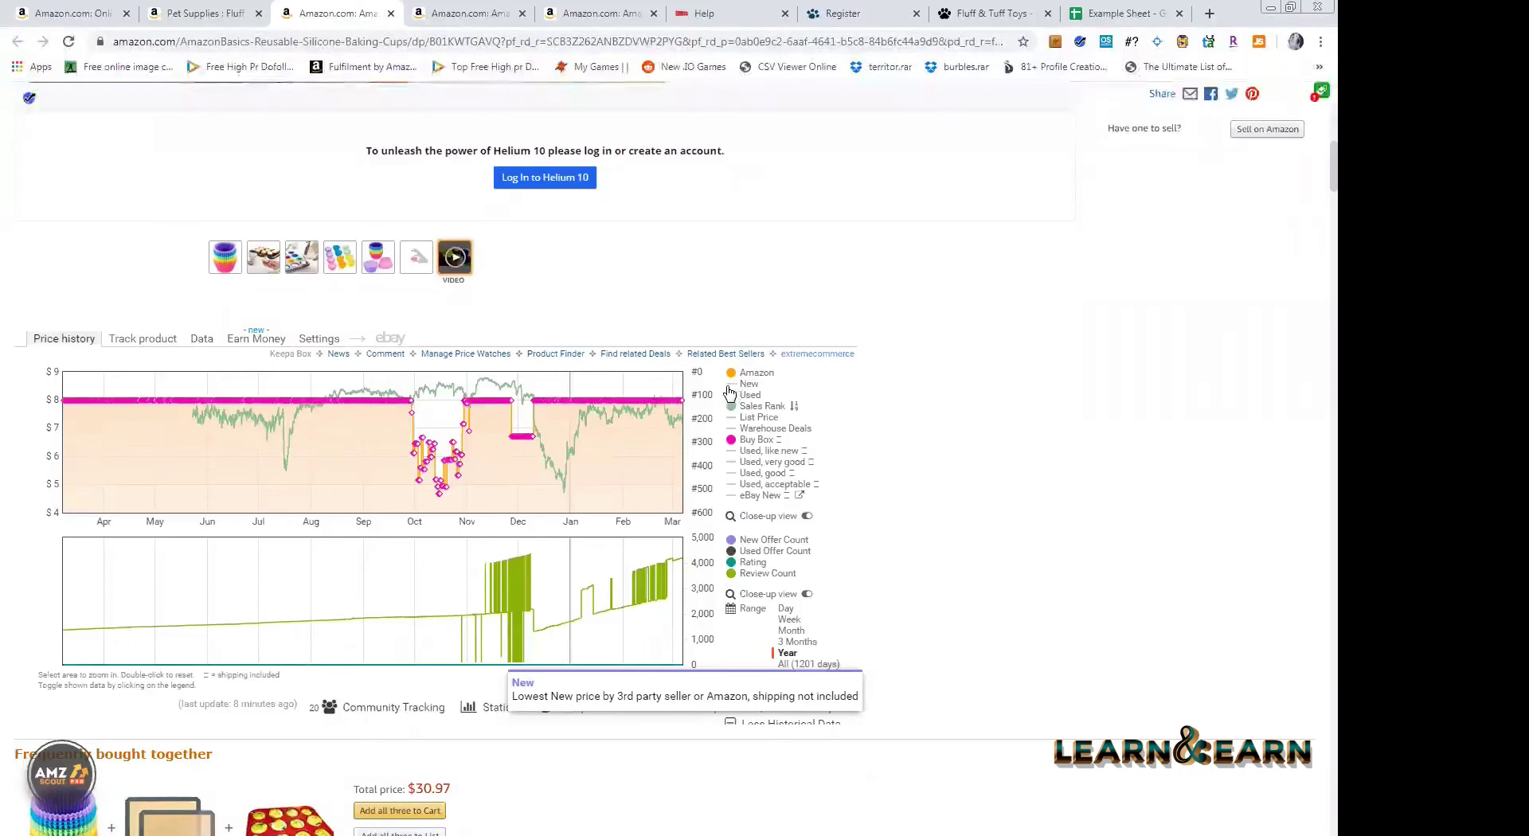
{"action": "left_click", "coordinate": [750, 395]}
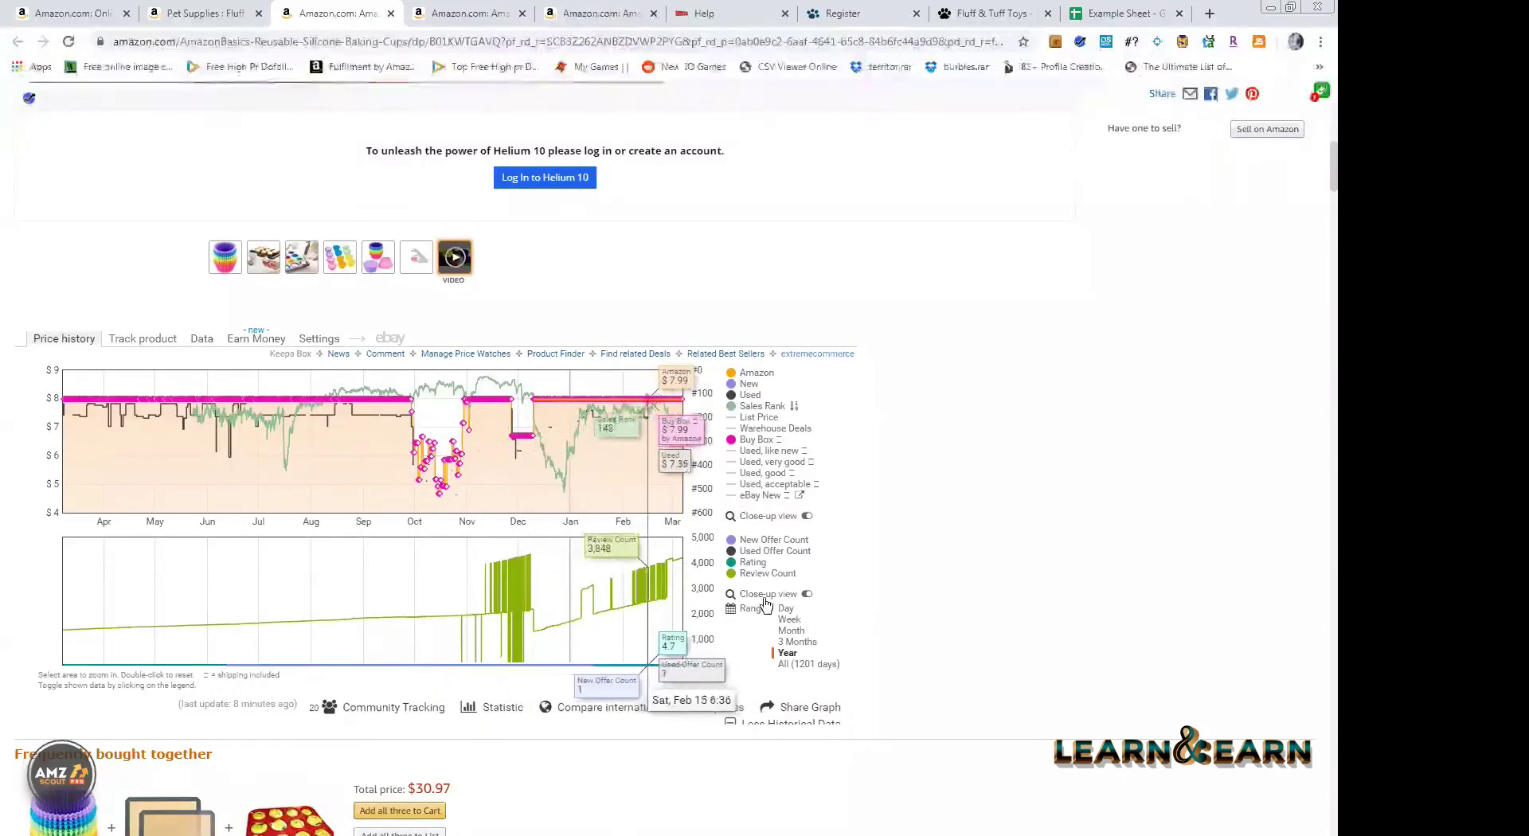
{"action": "scroll", "coordinate": [979, 496], "scroll_direction": "down", "scroll_amount": 2}
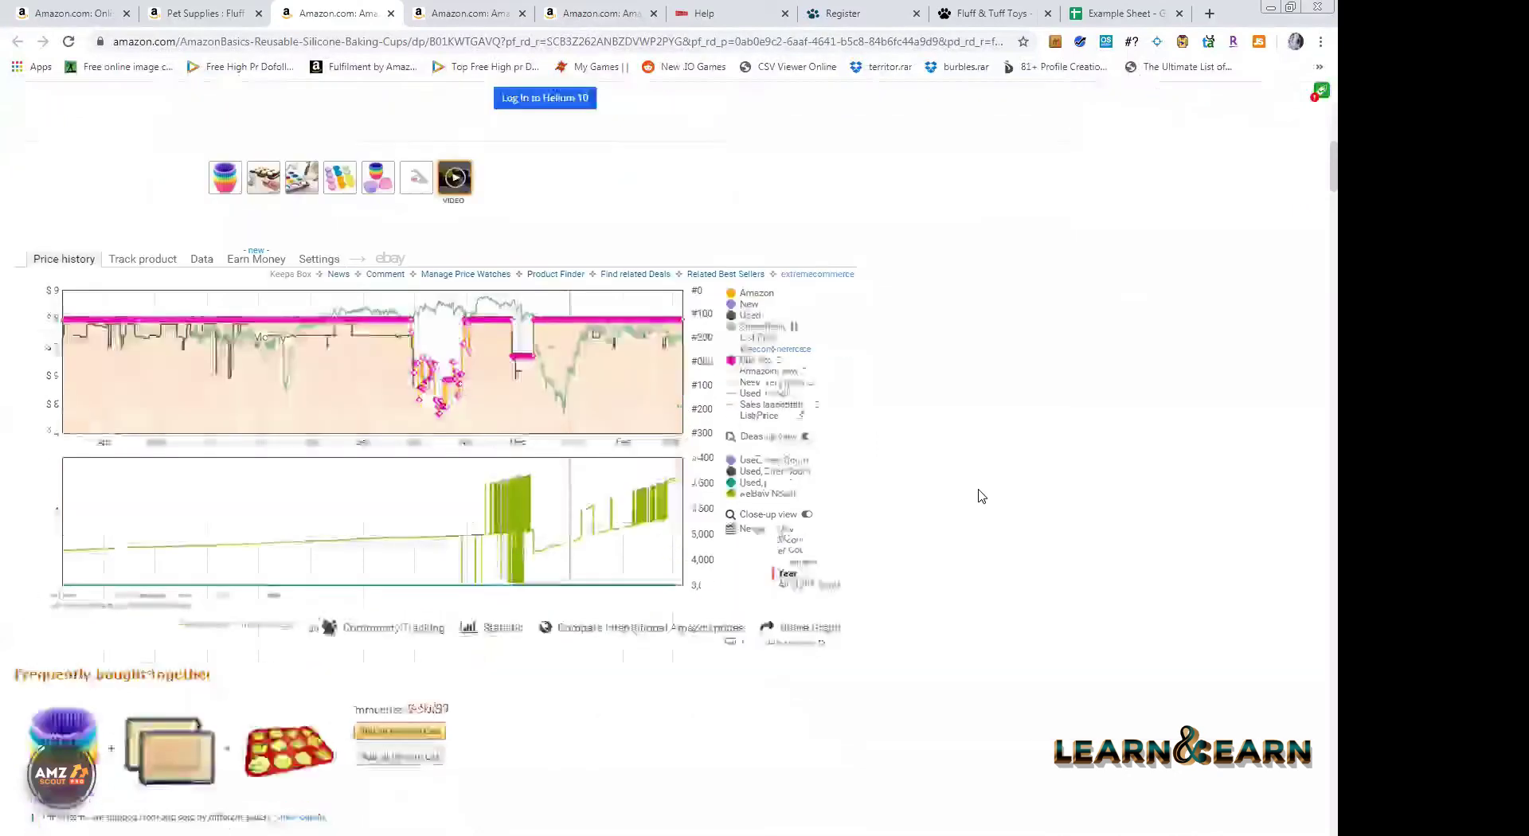
{"action": "scroll", "coordinate": [979, 496], "scroll_direction": "down", "scroll_amount": 2}
{"action": "scroll", "coordinate": [785, 642], "scroll_direction": "up", "scroll_amount": 3}
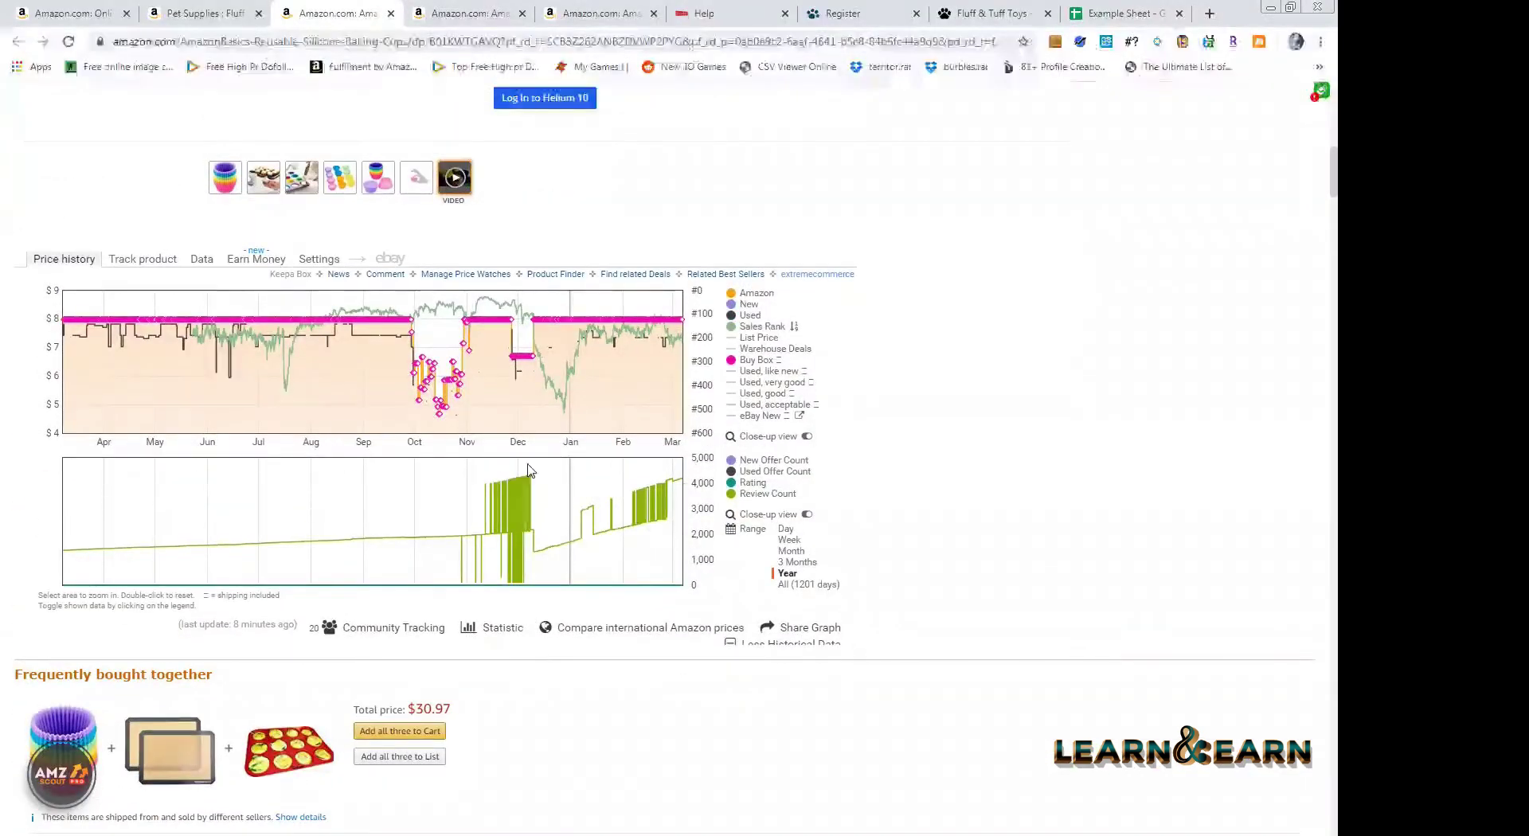
- Switch to the Fluff & Tuff Beach Ball listing and examine its buy box details and price history chart
{"action": "left_click", "coordinate": [236, 9]}
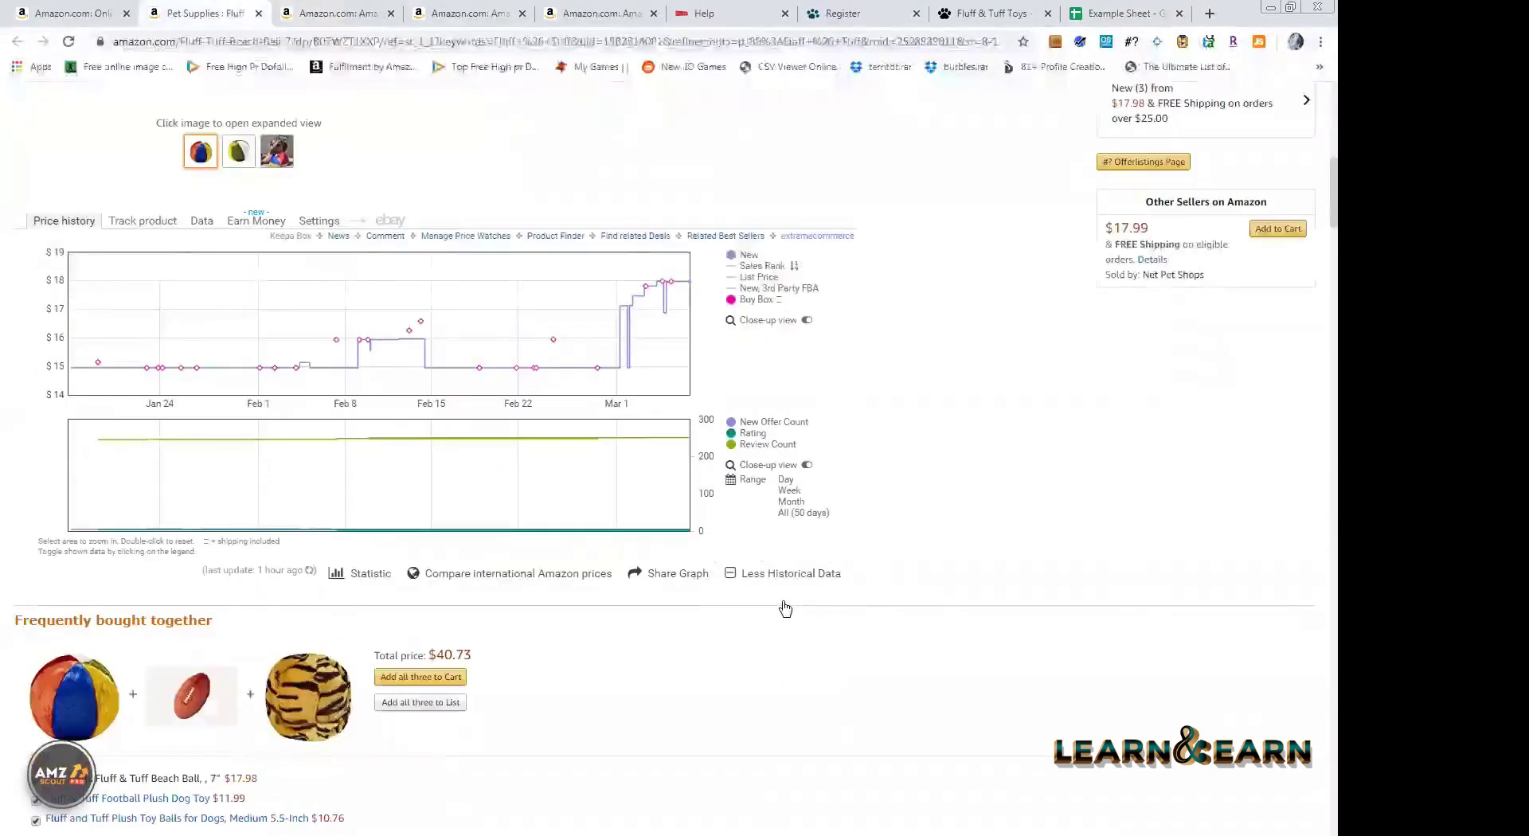
{"action": "scroll", "coordinate": [790, 609], "scroll_direction": "up", "scroll_amount": 2}
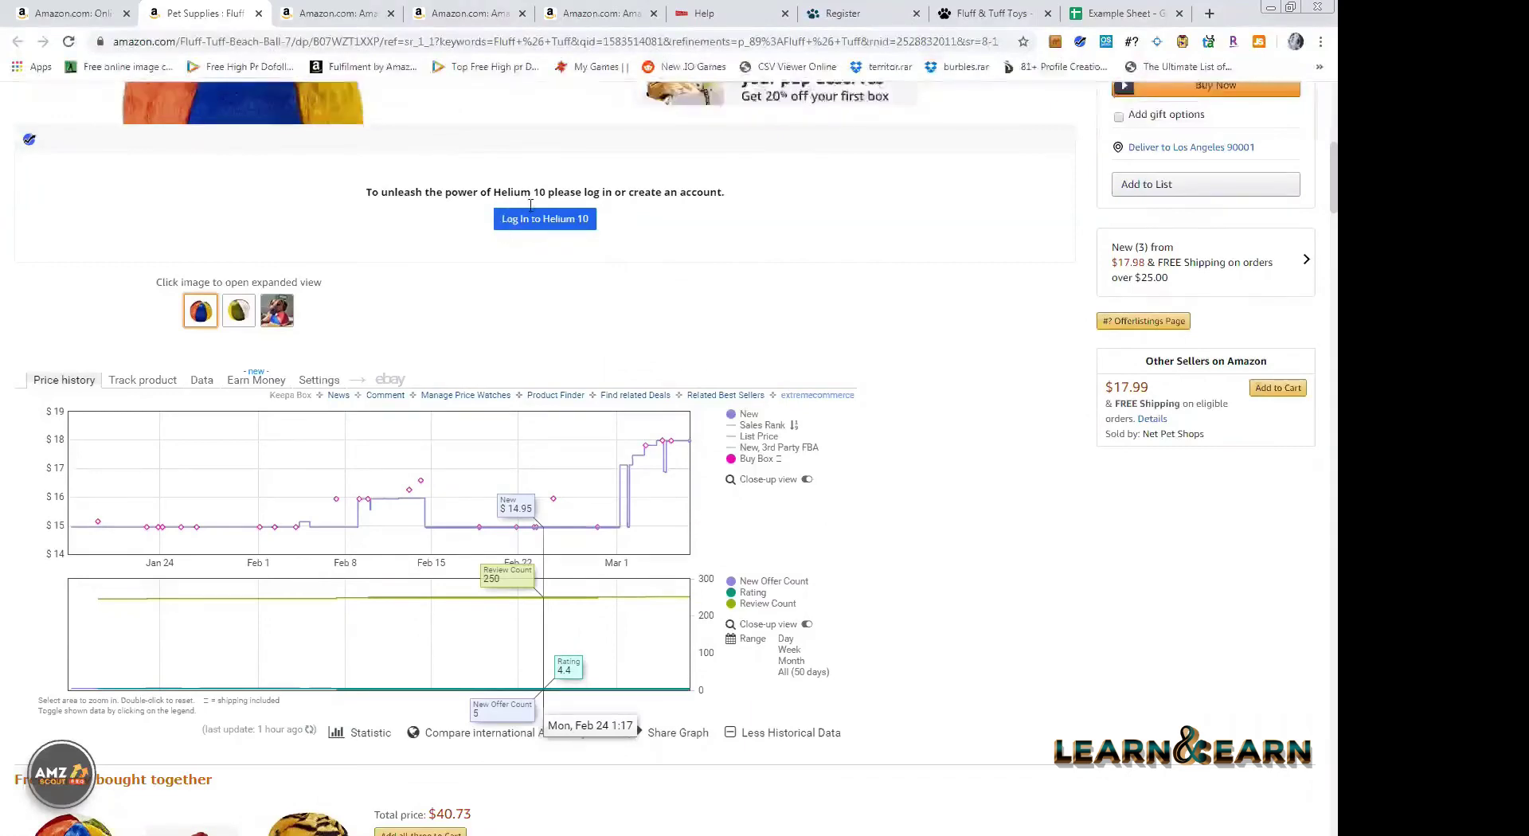
{"action": "scroll", "coordinate": [530, 203], "scroll_direction": "up", "scroll_amount": 2}
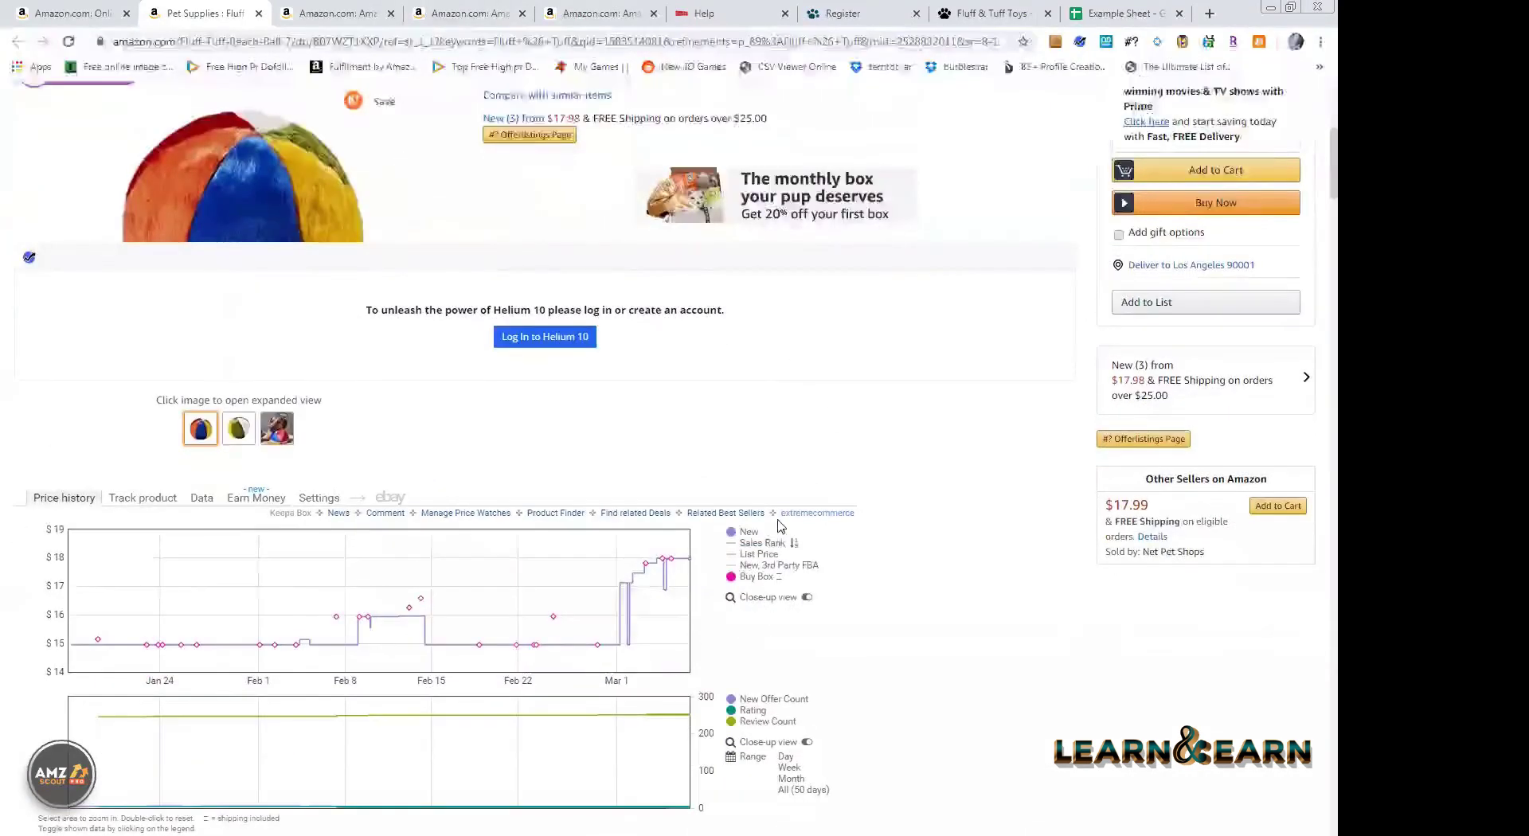
{"action": "scroll", "coordinate": [777, 532], "scroll_direction": "up", "scroll_amount": 3}
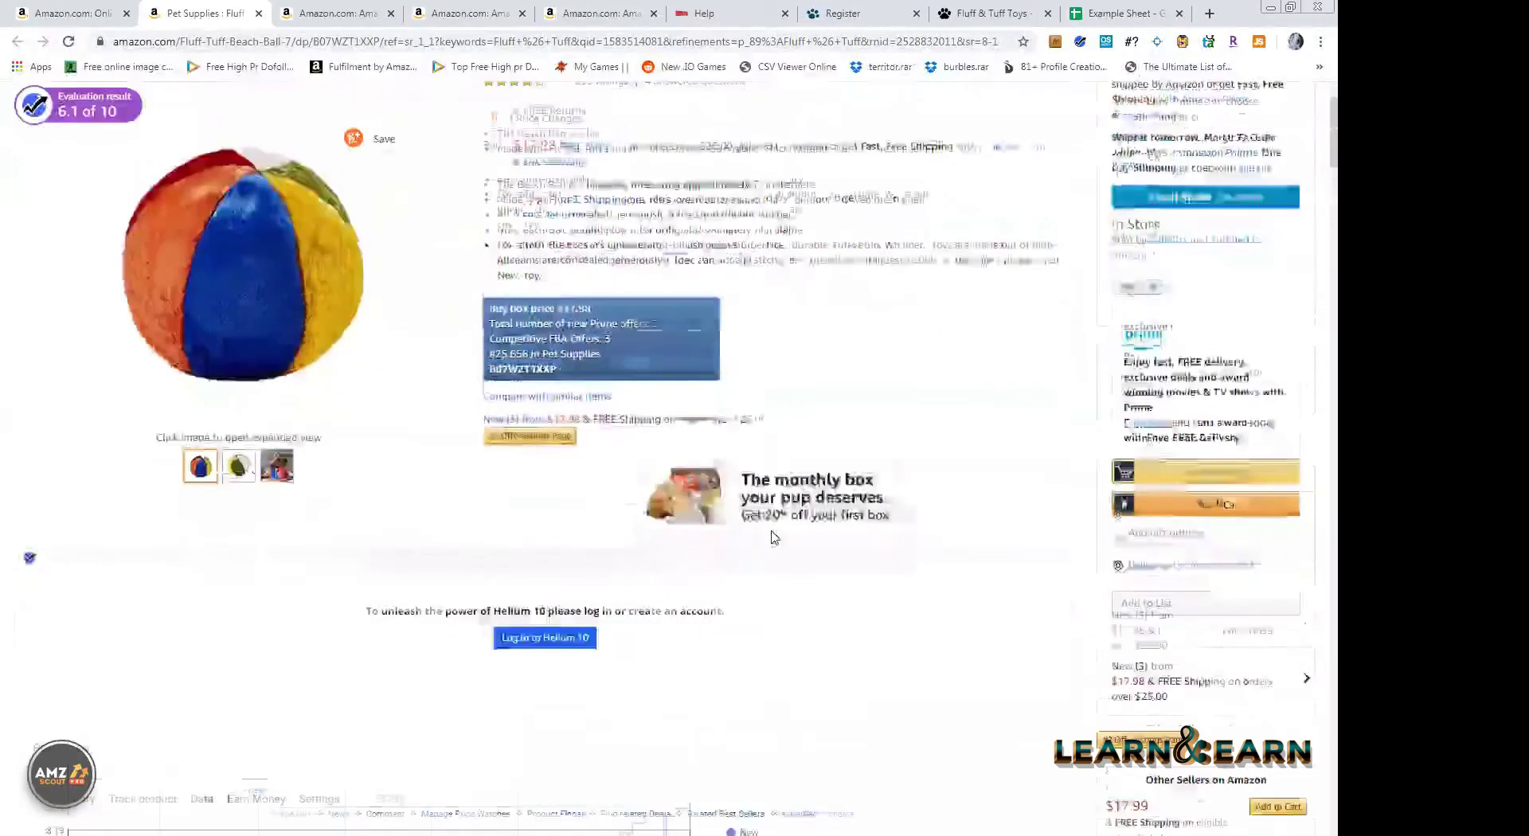
{"action": "scroll", "coordinate": [771, 538], "scroll_direction": "down", "scroll_amount": 3}
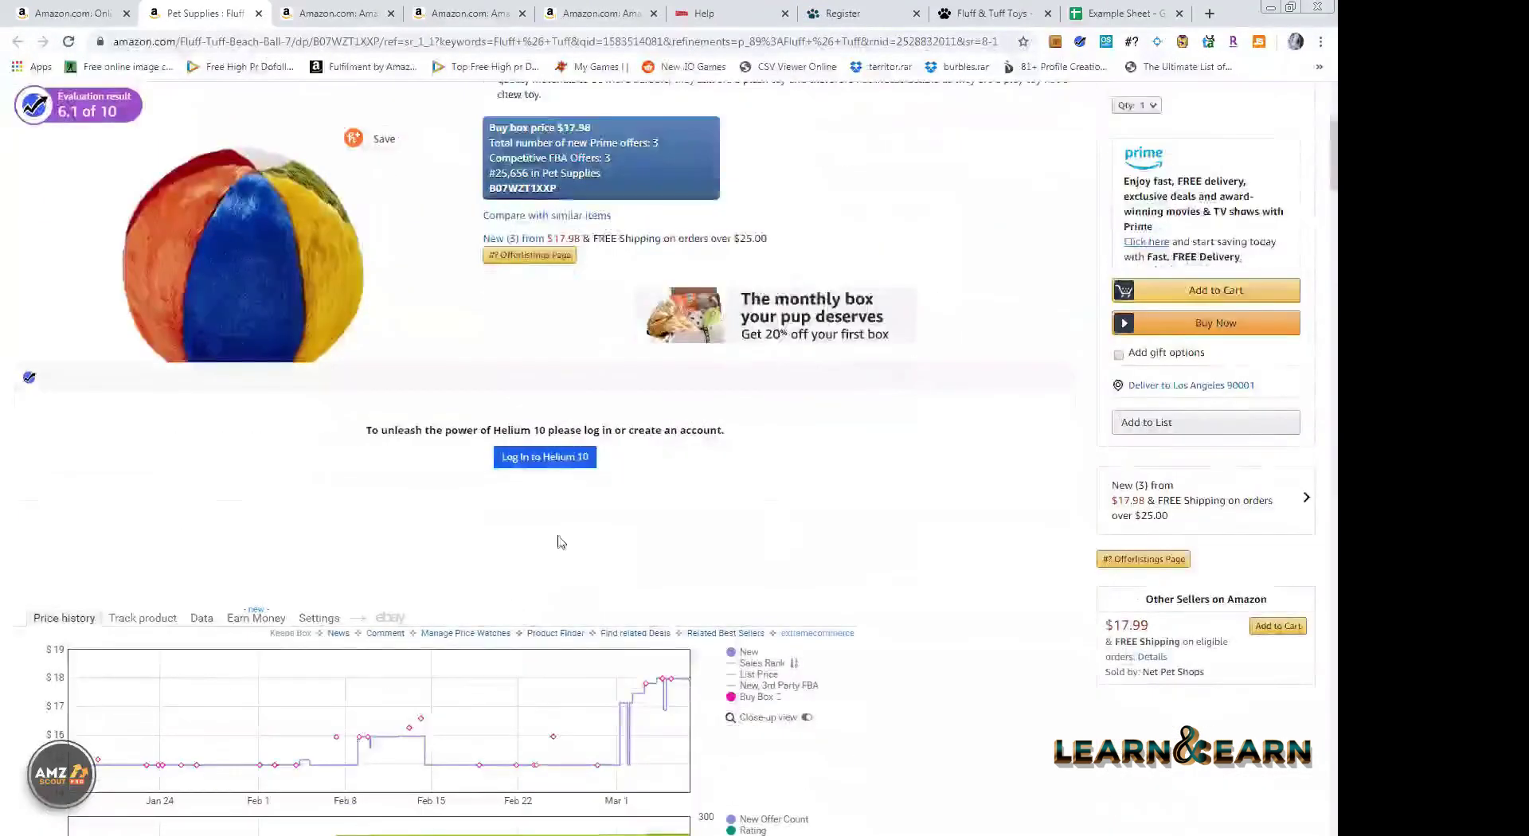
{"action": "scroll", "coordinate": [603, 570], "scroll_direction": "down", "scroll_amount": 1}
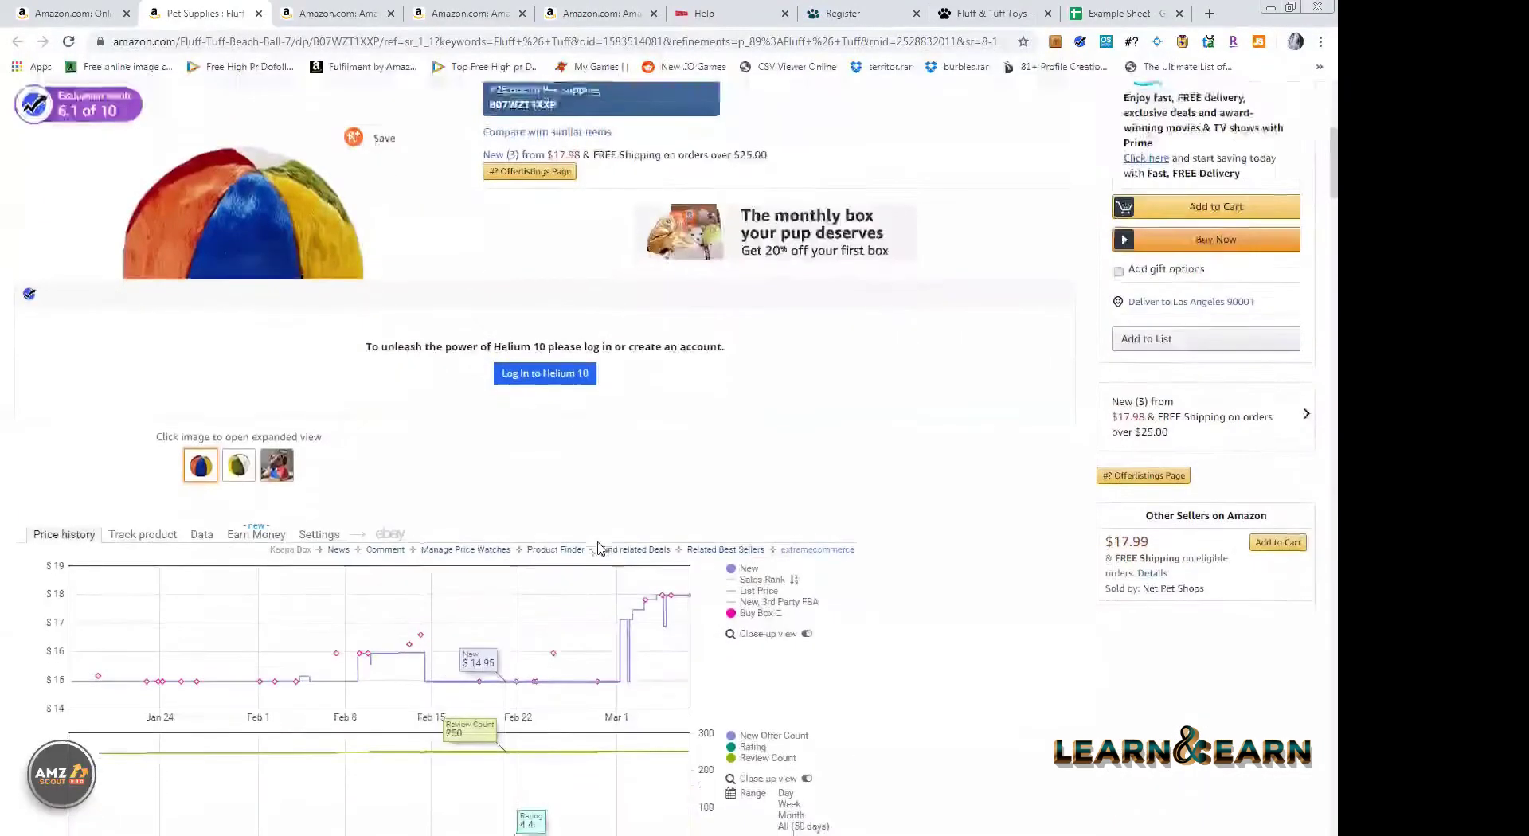
{"action": "scroll", "coordinate": [599, 547], "scroll_direction": "down", "scroll_amount": 1}
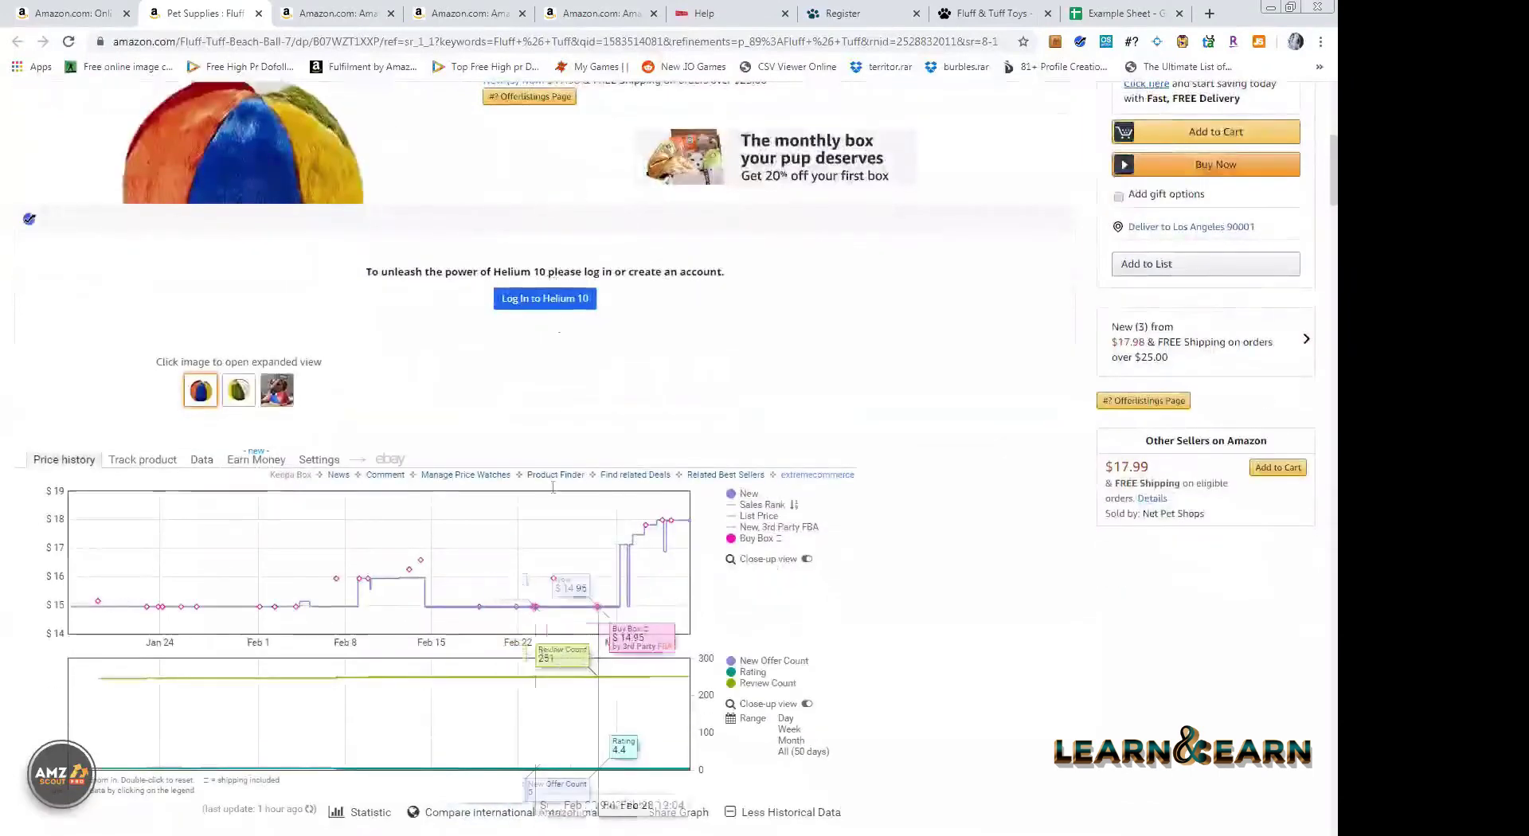
{"action": "scroll", "coordinate": [553, 489], "scroll_direction": "up", "scroll_amount": 1}
{"action": "scroll", "coordinate": [553, 490], "scroll_direction": "down", "scroll_amount": 1}
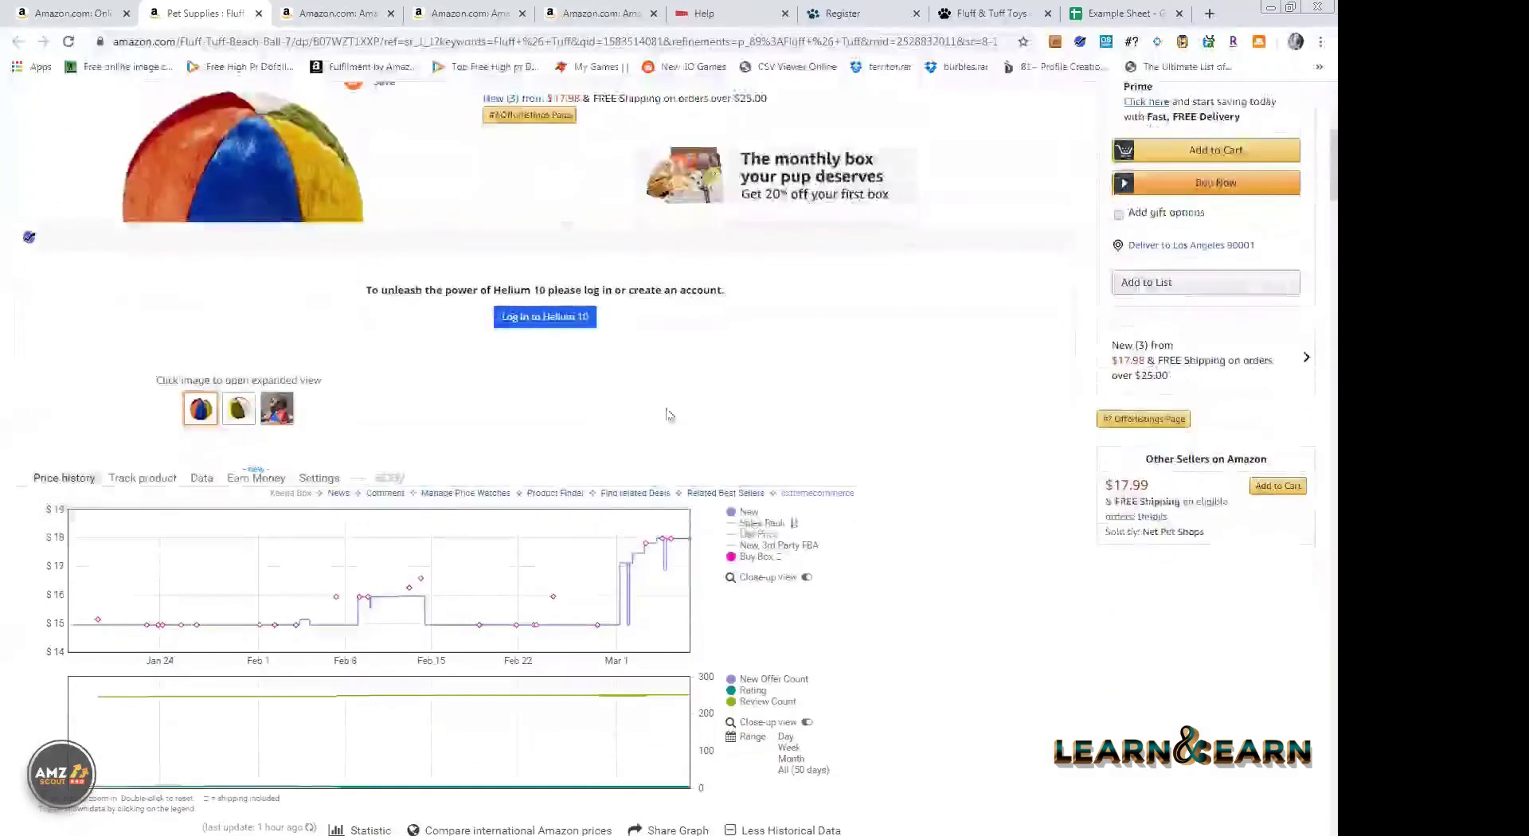
{"action": "scroll", "coordinate": [677, 358], "scroll_direction": "up", "scroll_amount": 2}
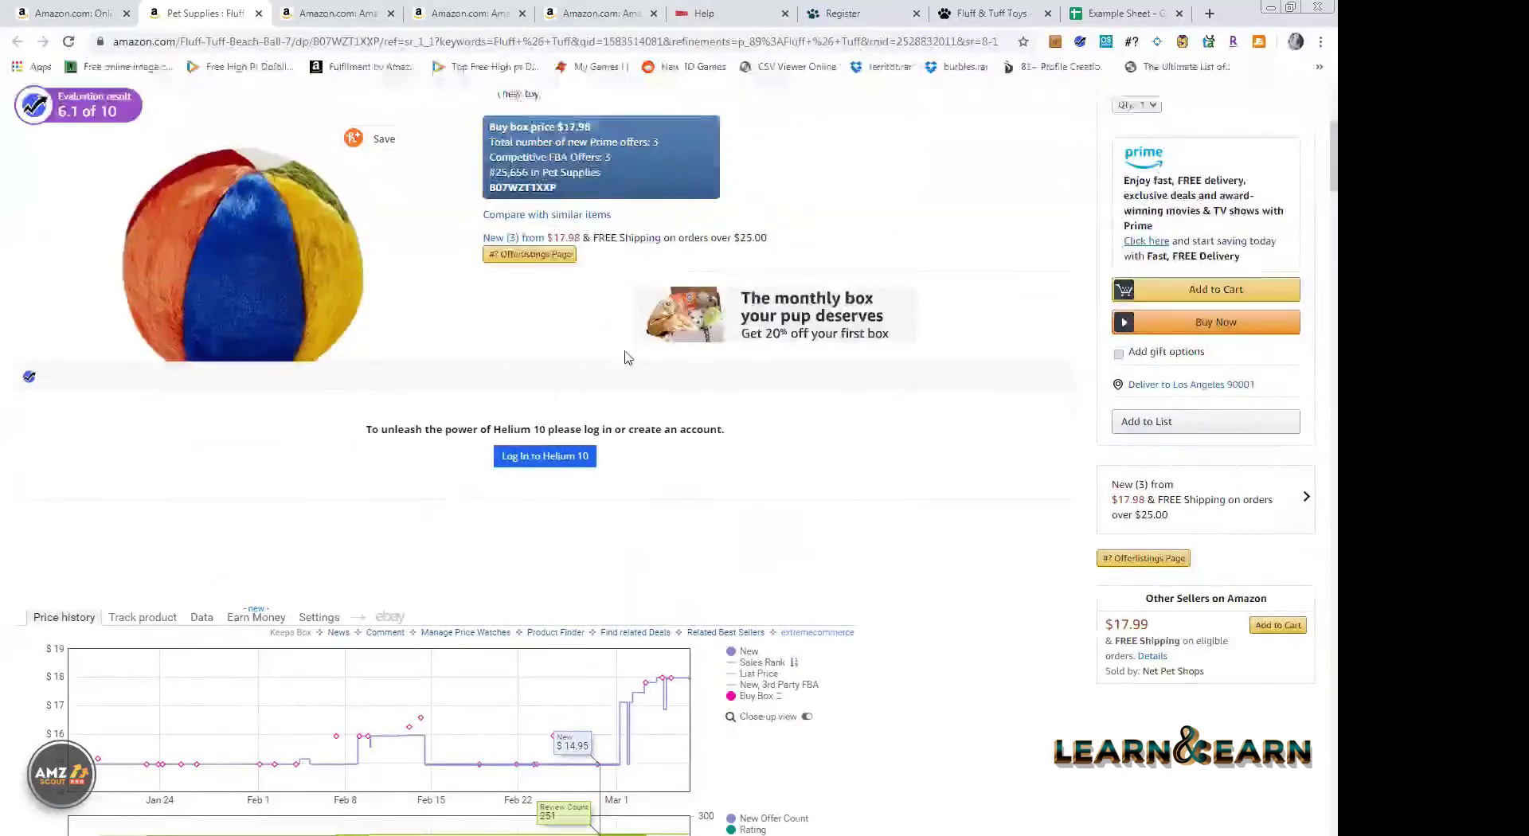
{"action": "scroll", "coordinate": [625, 358], "scroll_direction": "up", "scroll_amount": 2}
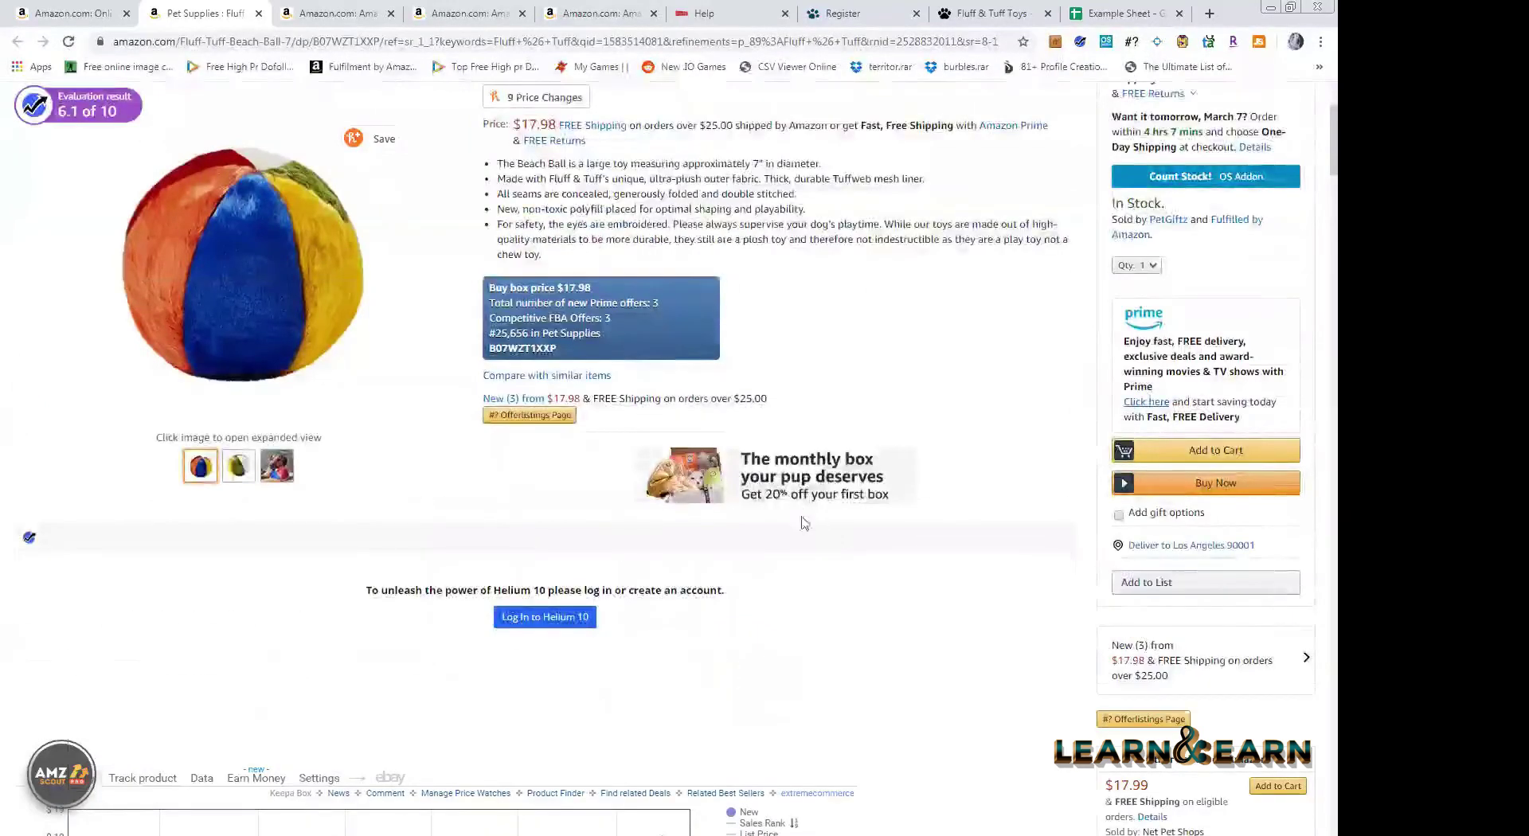
{"action": "scroll", "coordinate": [804, 523], "scroll_direction": "up", "scroll_amount": 2}
{"action": "scroll", "coordinate": [805, 515], "scroll_direction": "down", "scroll_amount": 5}
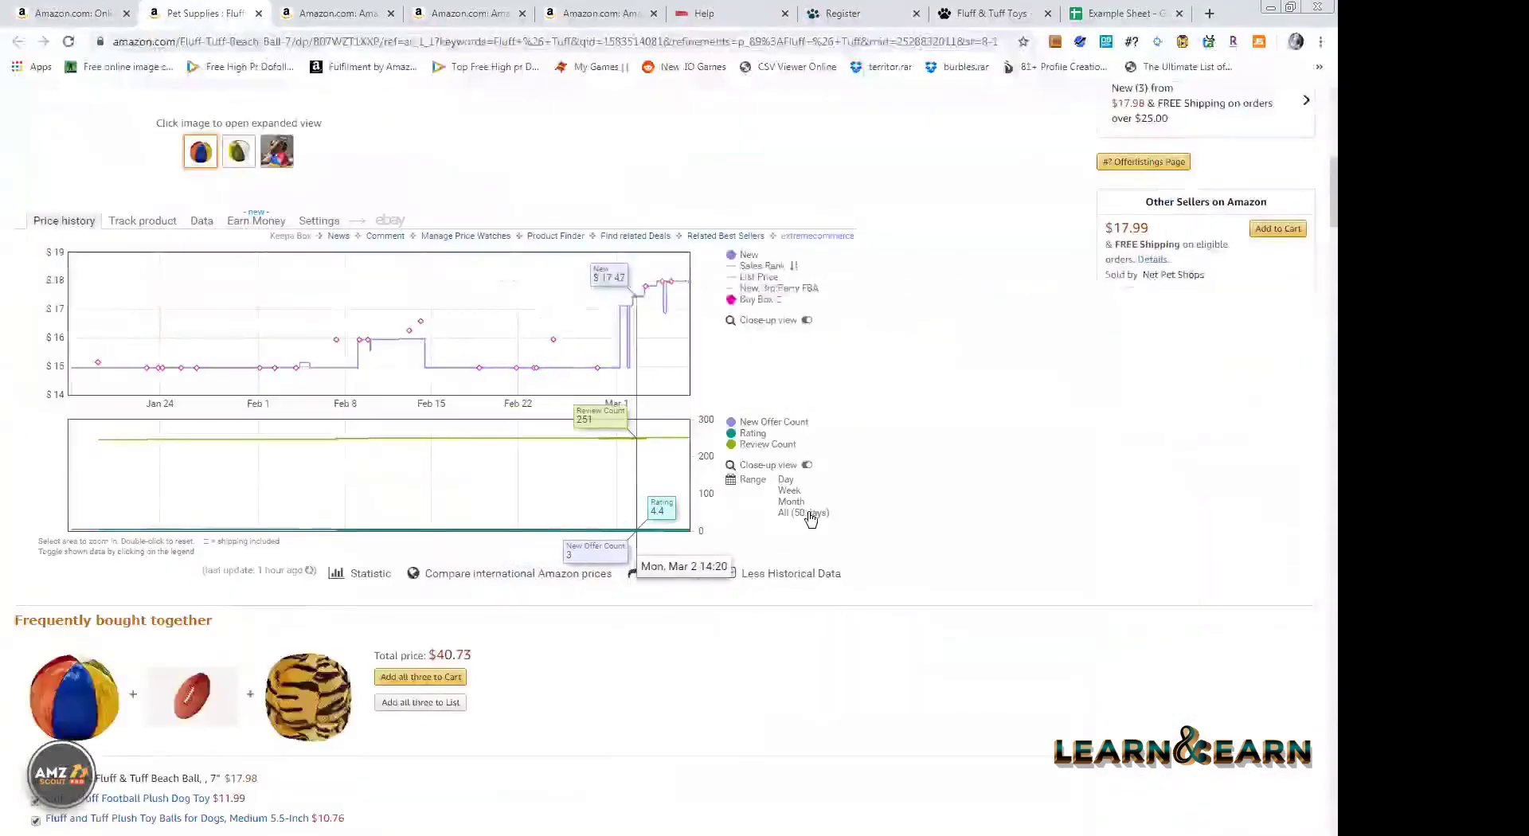
{"action": "left_click", "coordinate": [573, 371]}
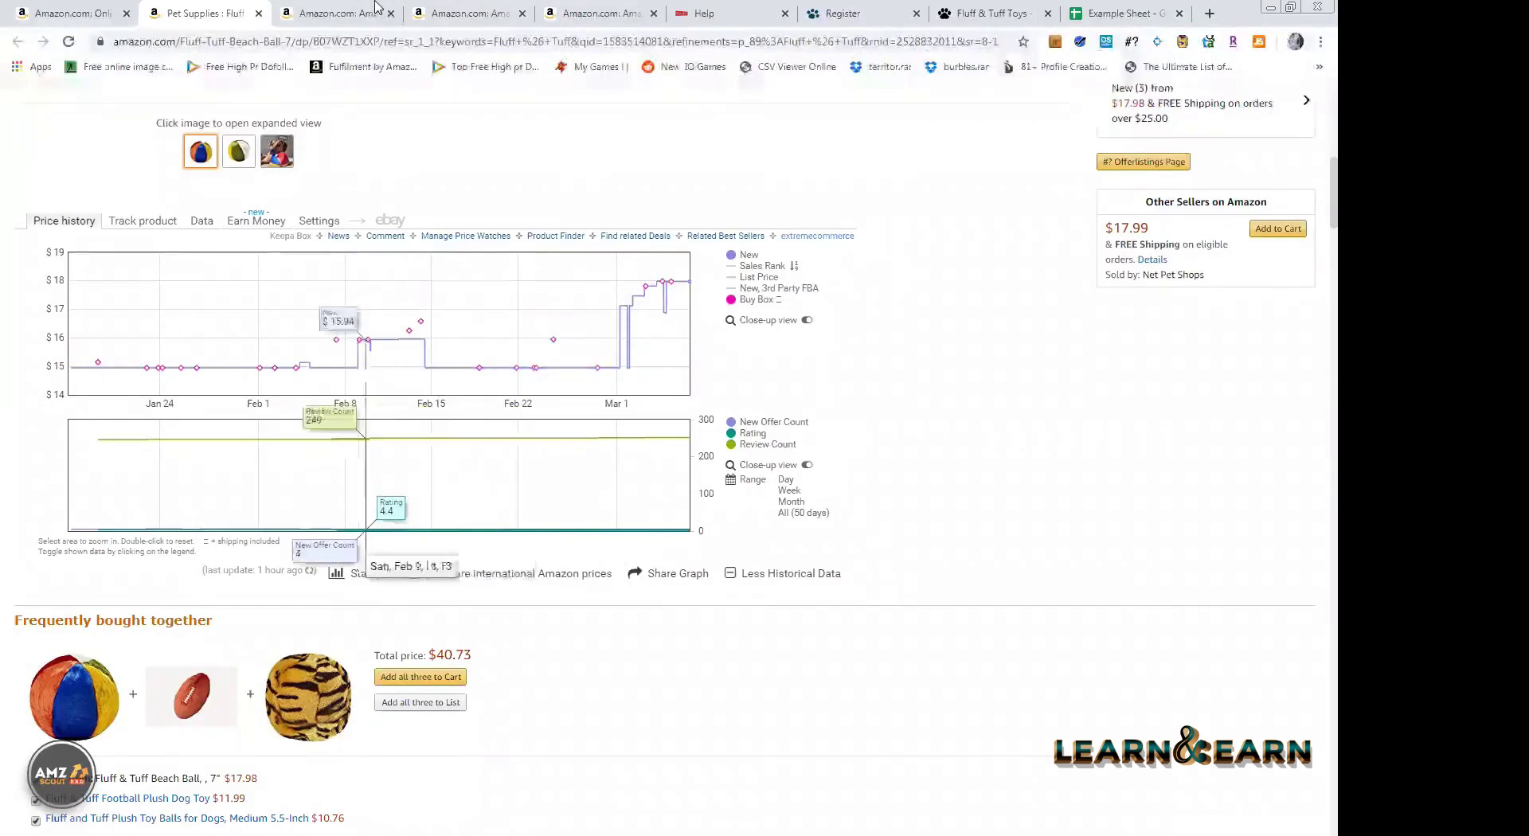
- Return to the AmazonBasics baking cups listing and examine its one-year price, Buy Box and review count history
{"action": "key", "text": "ctrl+Tab"}
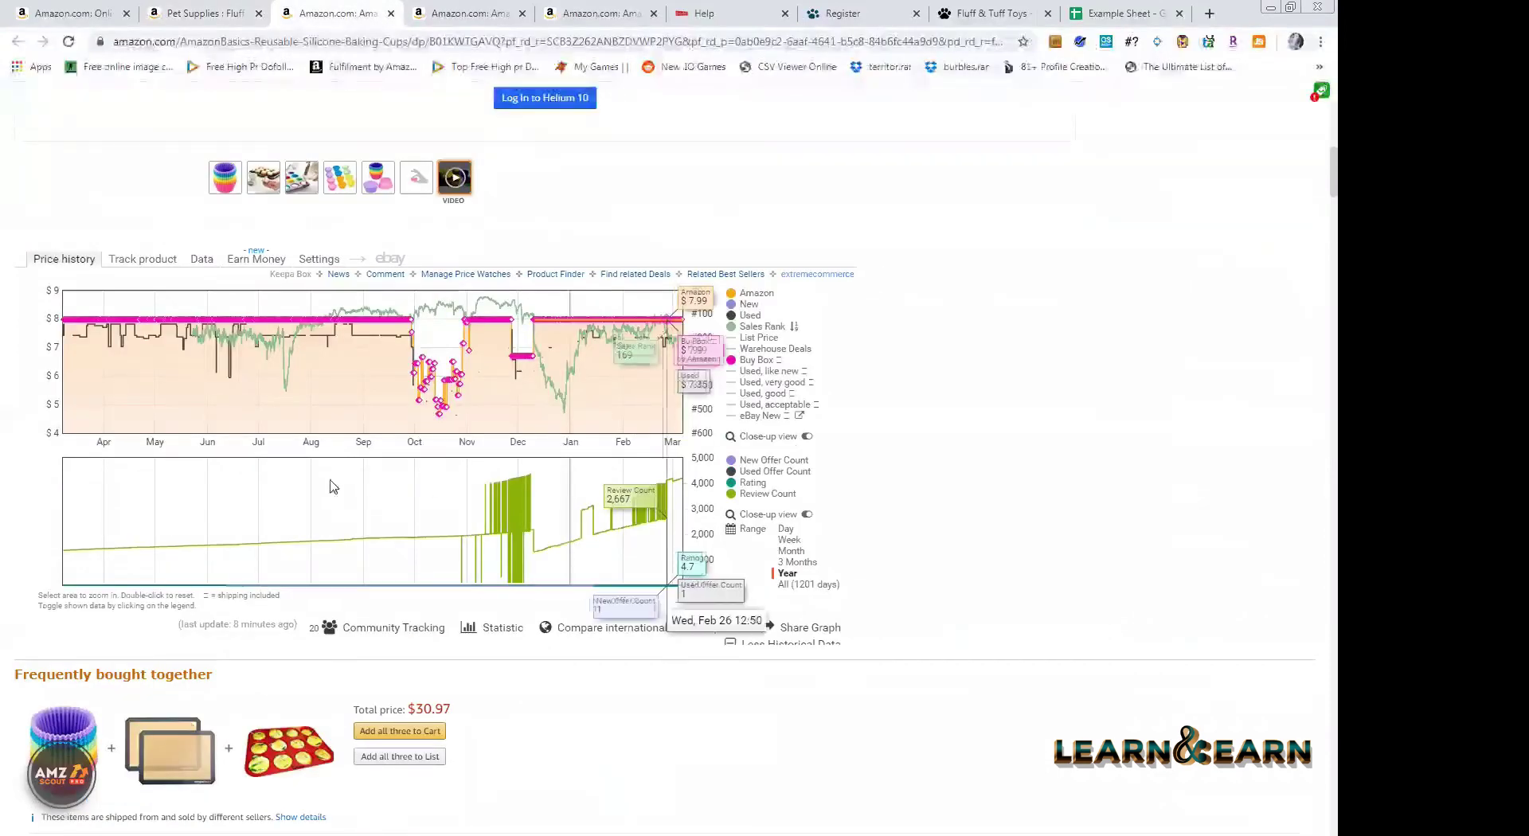
{"action": "scroll", "coordinate": [375, 482], "scroll_direction": "up", "scroll_amount": 2}
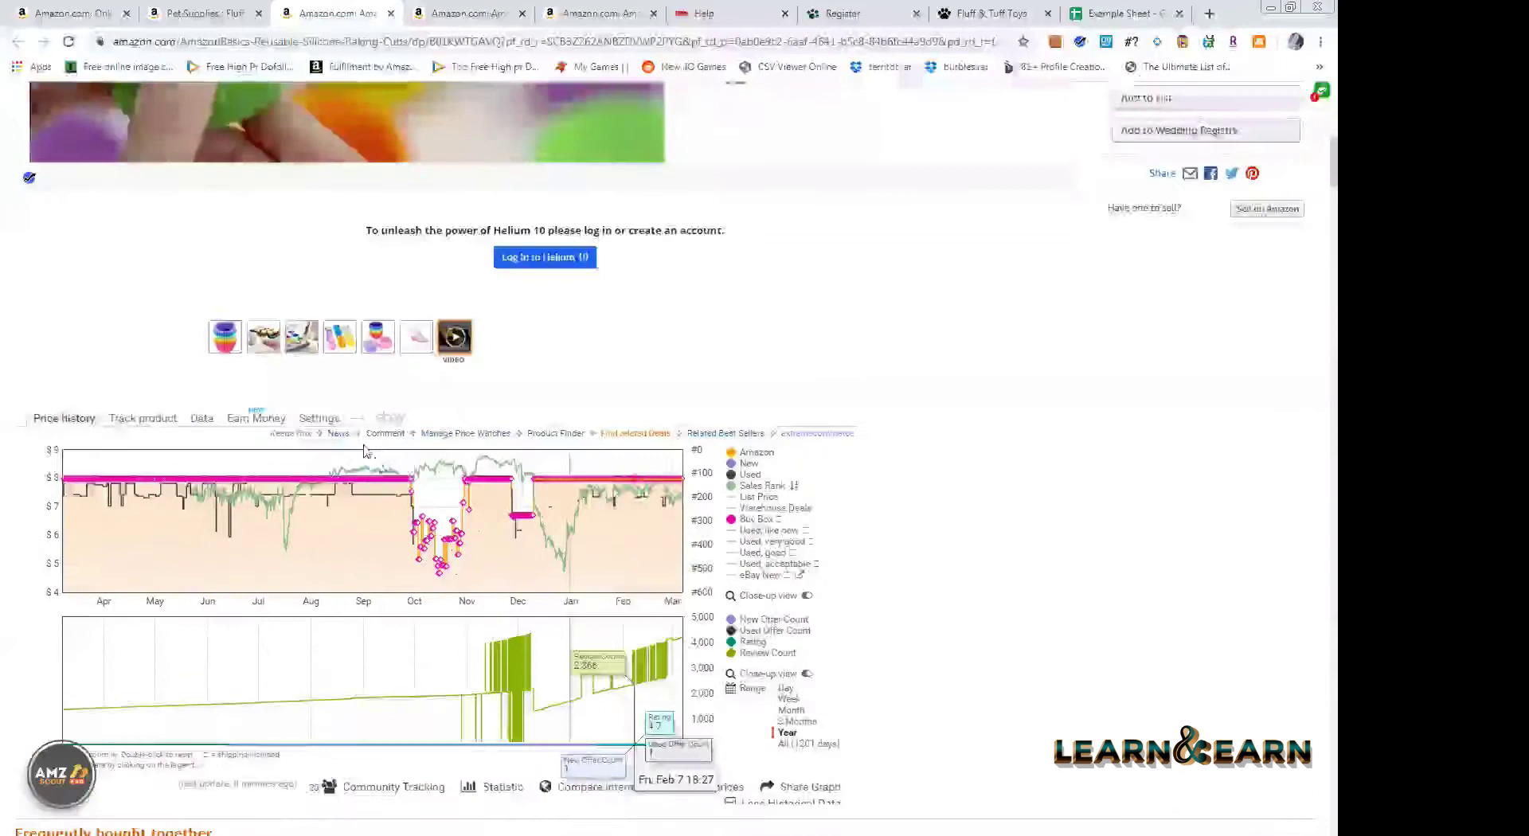
{"action": "scroll", "coordinate": [557, 494], "scroll_direction": "down", "scroll_amount": 1}
{"action": "scroll", "coordinate": [866, 512], "scroll_direction": "up", "scroll_amount": 1}
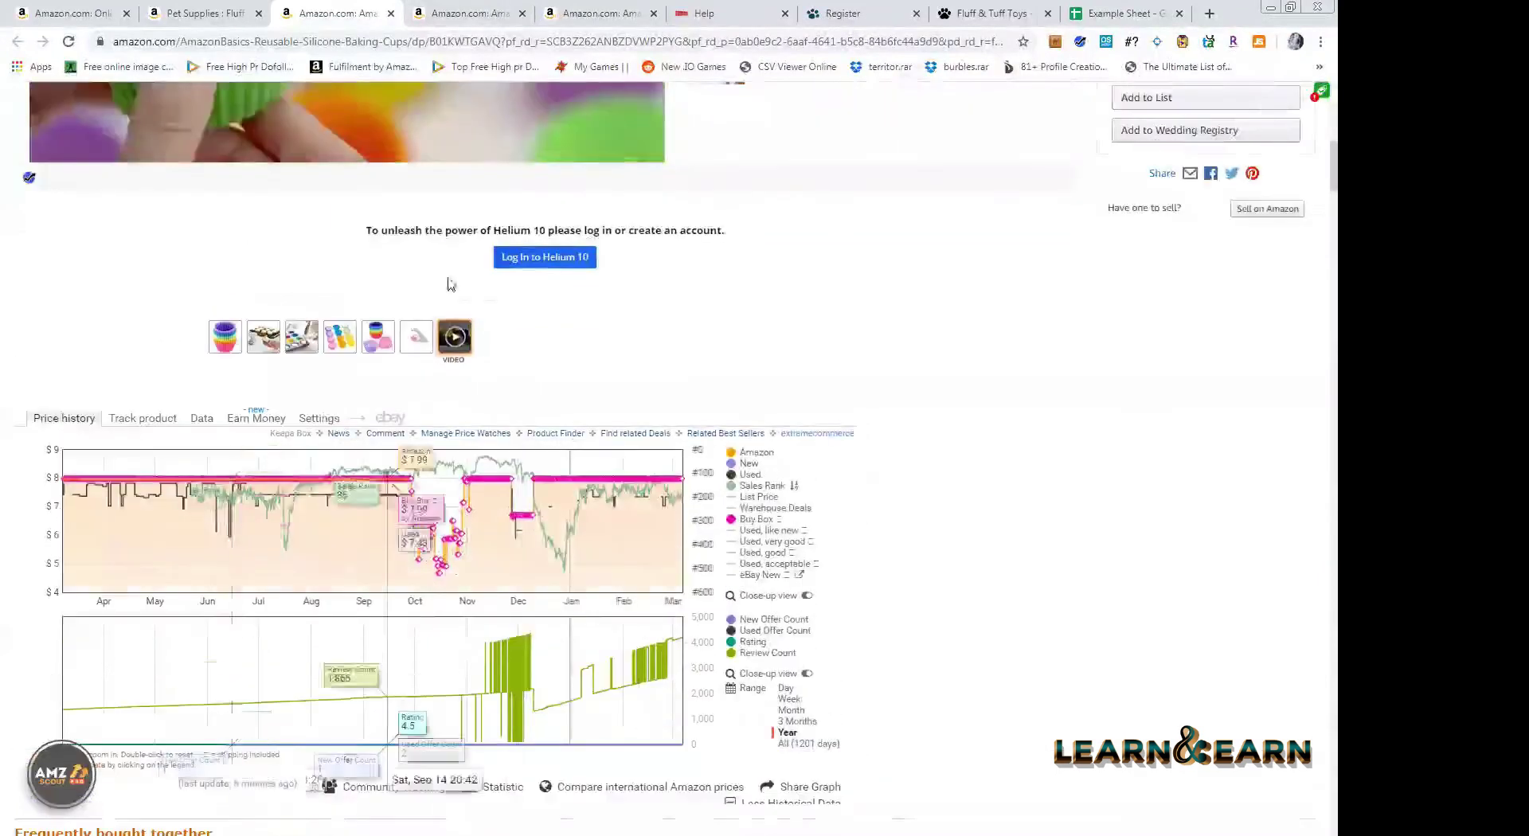
{"action": "scroll", "coordinate": [191, 260], "scroll_direction": "down", "scroll_amount": 2}
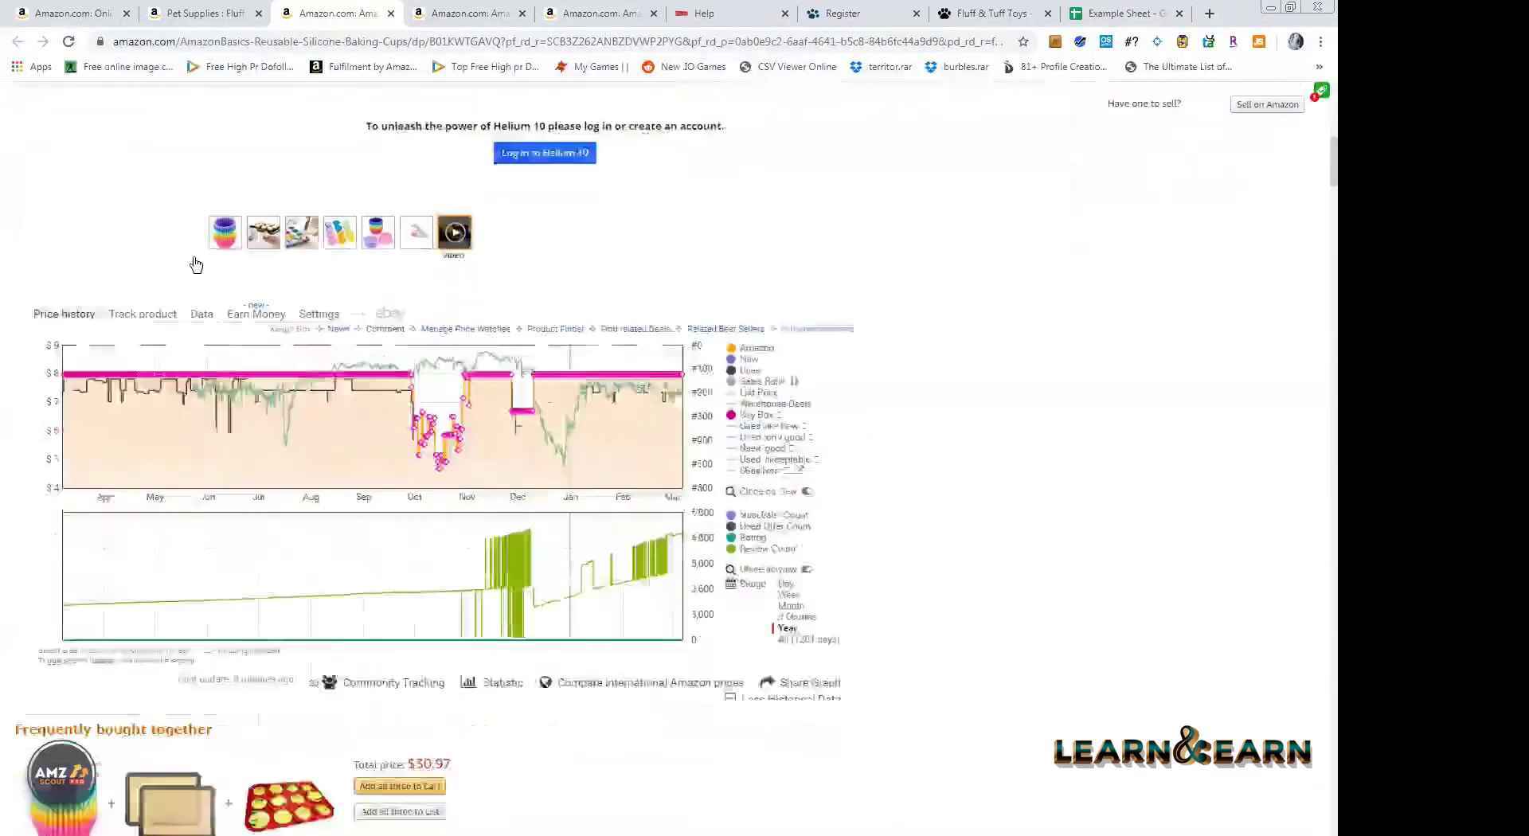
{"action": "scroll", "coordinate": [483, 84], "scroll_direction": "down", "scroll_amount": 1}
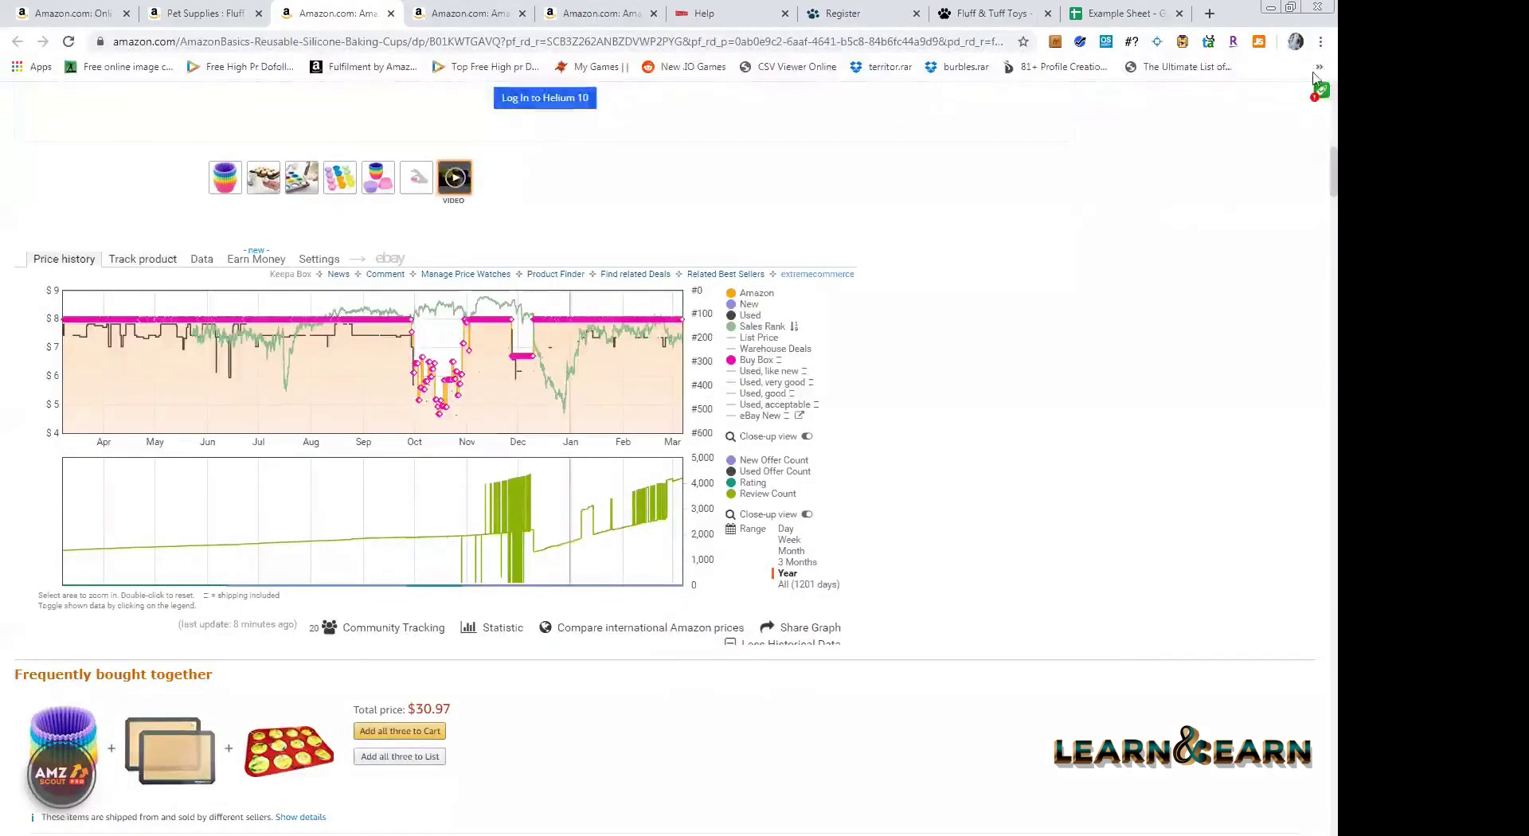
- Switch to the AmazonBasics kids velvet hangers listing and examine its price and sales rank history and product description
{"action": "key", "text": "ctrl+Tab"}
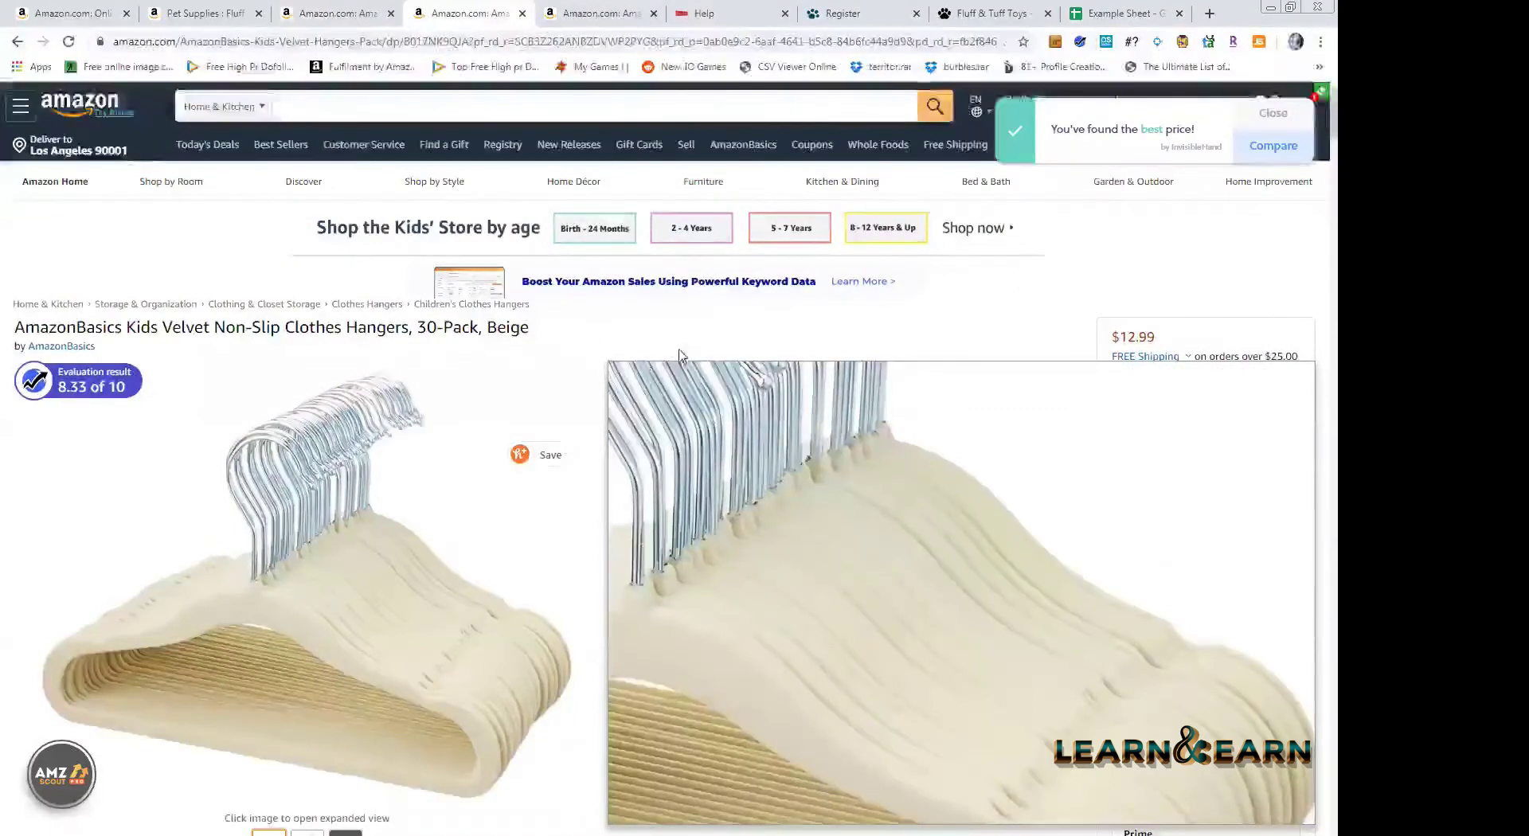
{"action": "scroll", "coordinate": [669, 349], "scroll_direction": "down", "scroll_amount": 3}
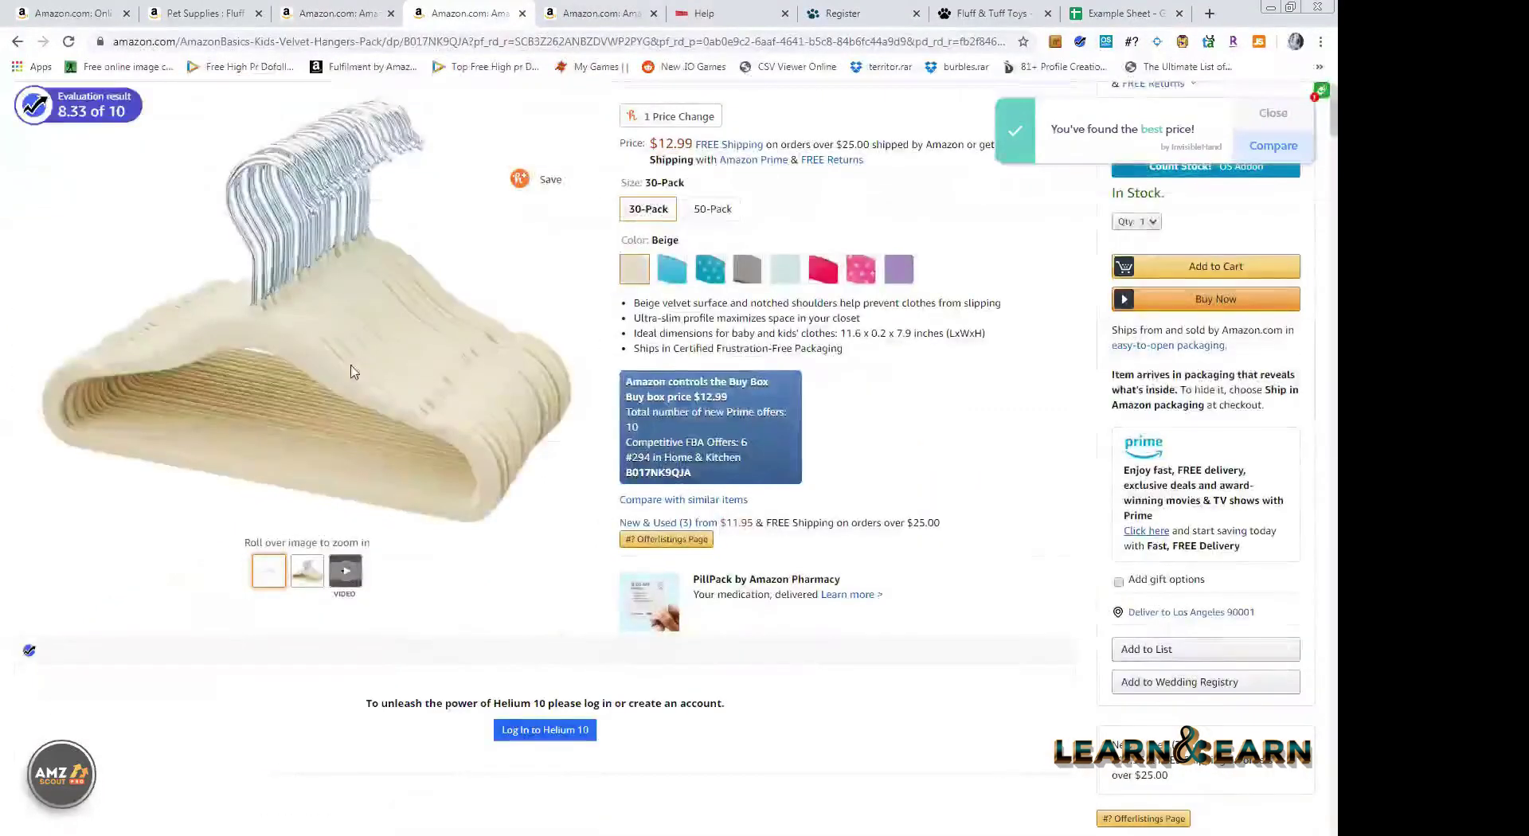
{"action": "scroll", "coordinate": [788, 418], "scroll_direction": "down", "scroll_amount": 7}
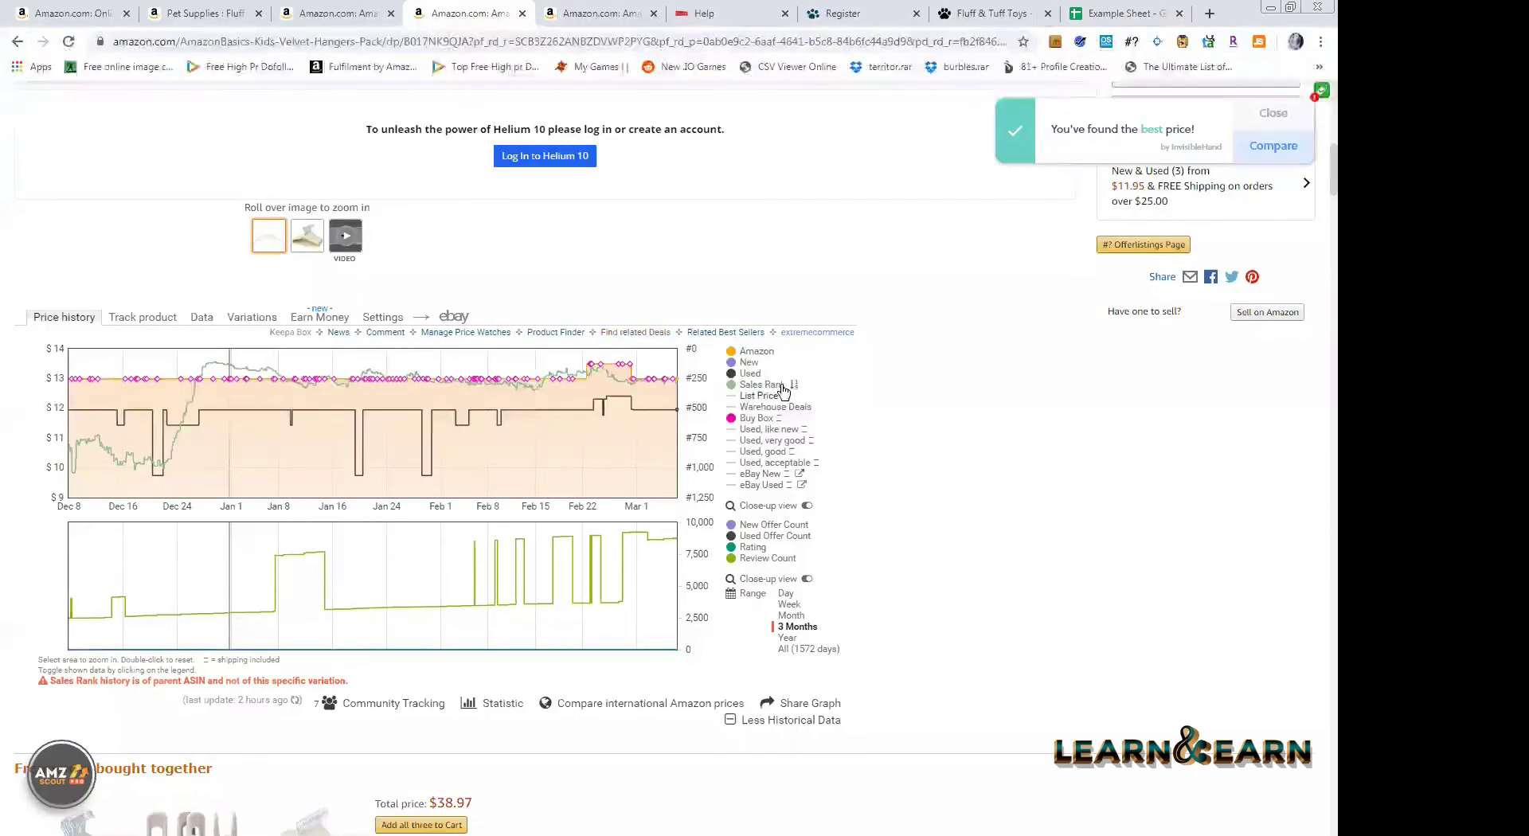
{"action": "mouse_move", "coordinate": [783, 390]}
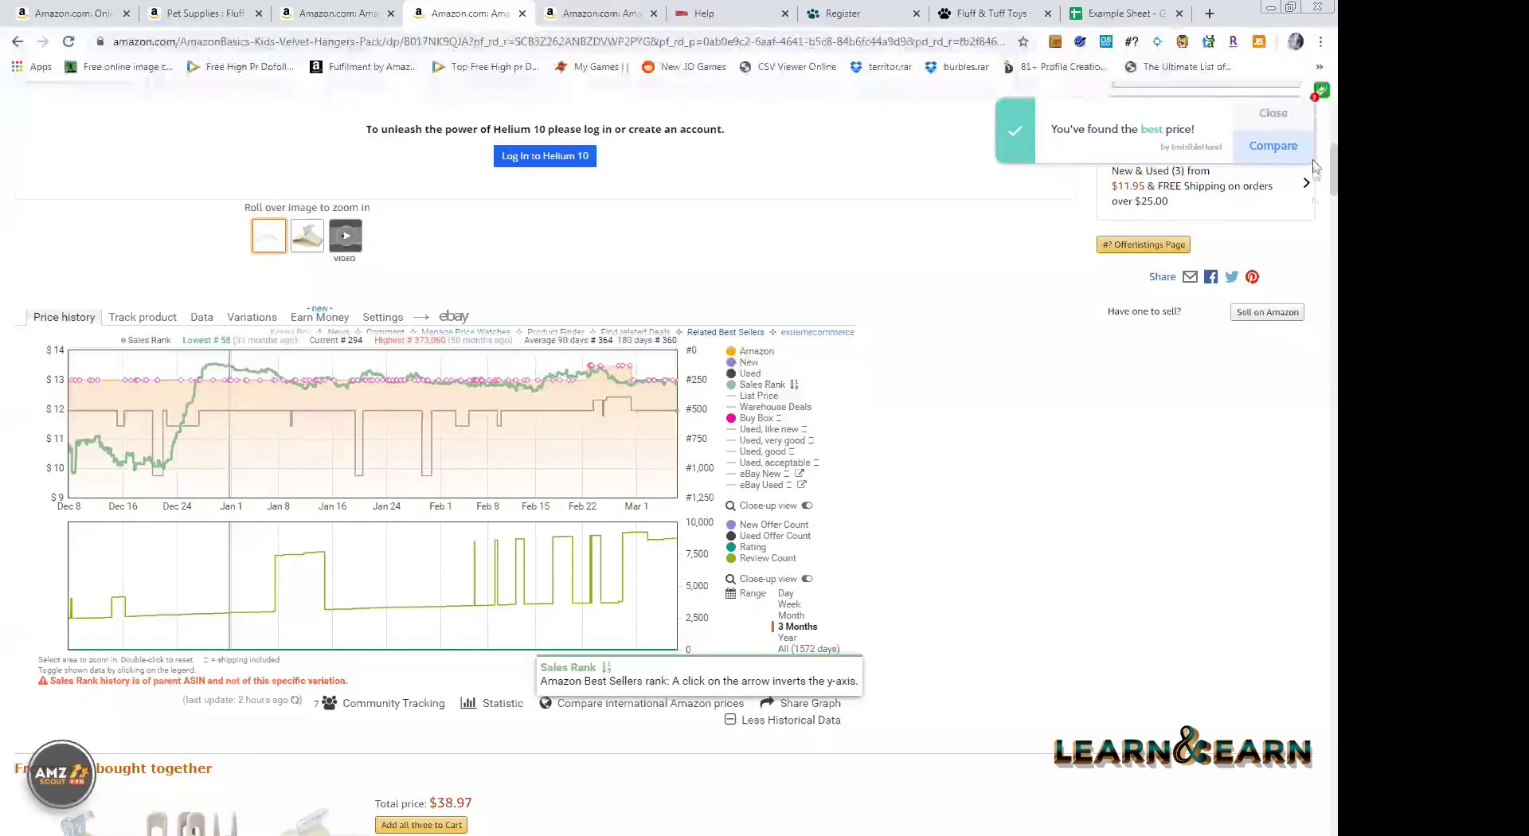
{"action": "scroll", "coordinate": [1315, 229], "scroll_direction": "down", "scroll_amount": 15}
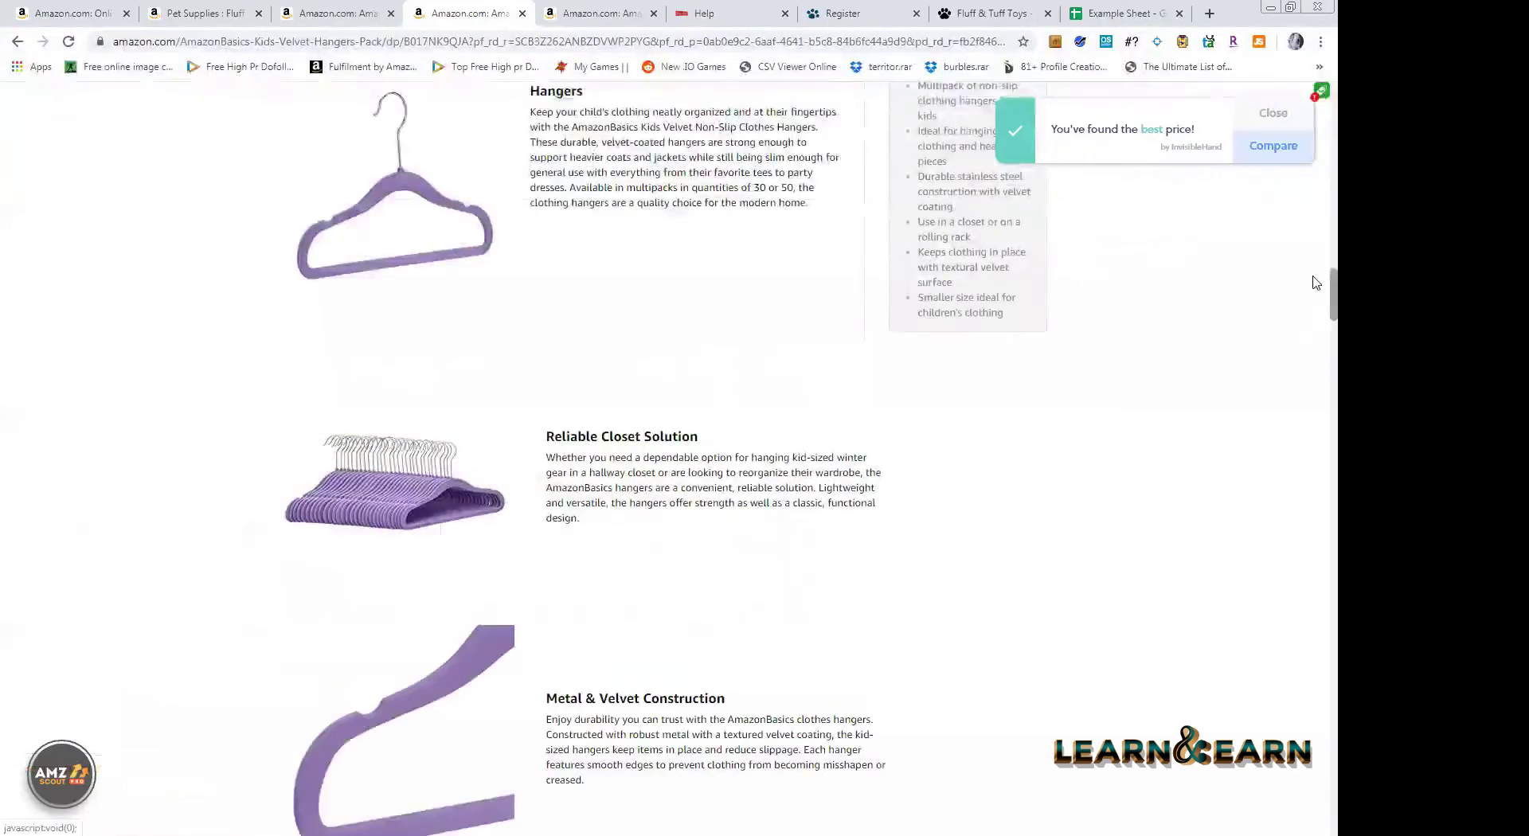
- Examine the kids velvet hangers' product information and Best Sellers Rank, and return to the Keepa price history chart
{"action": "scroll", "coordinate": [1316, 286], "scroll_direction": "up", "scroll_amount": 15}
{"action": "scroll", "coordinate": [1315, 351], "scroll_direction": "down", "scroll_amount": 13}
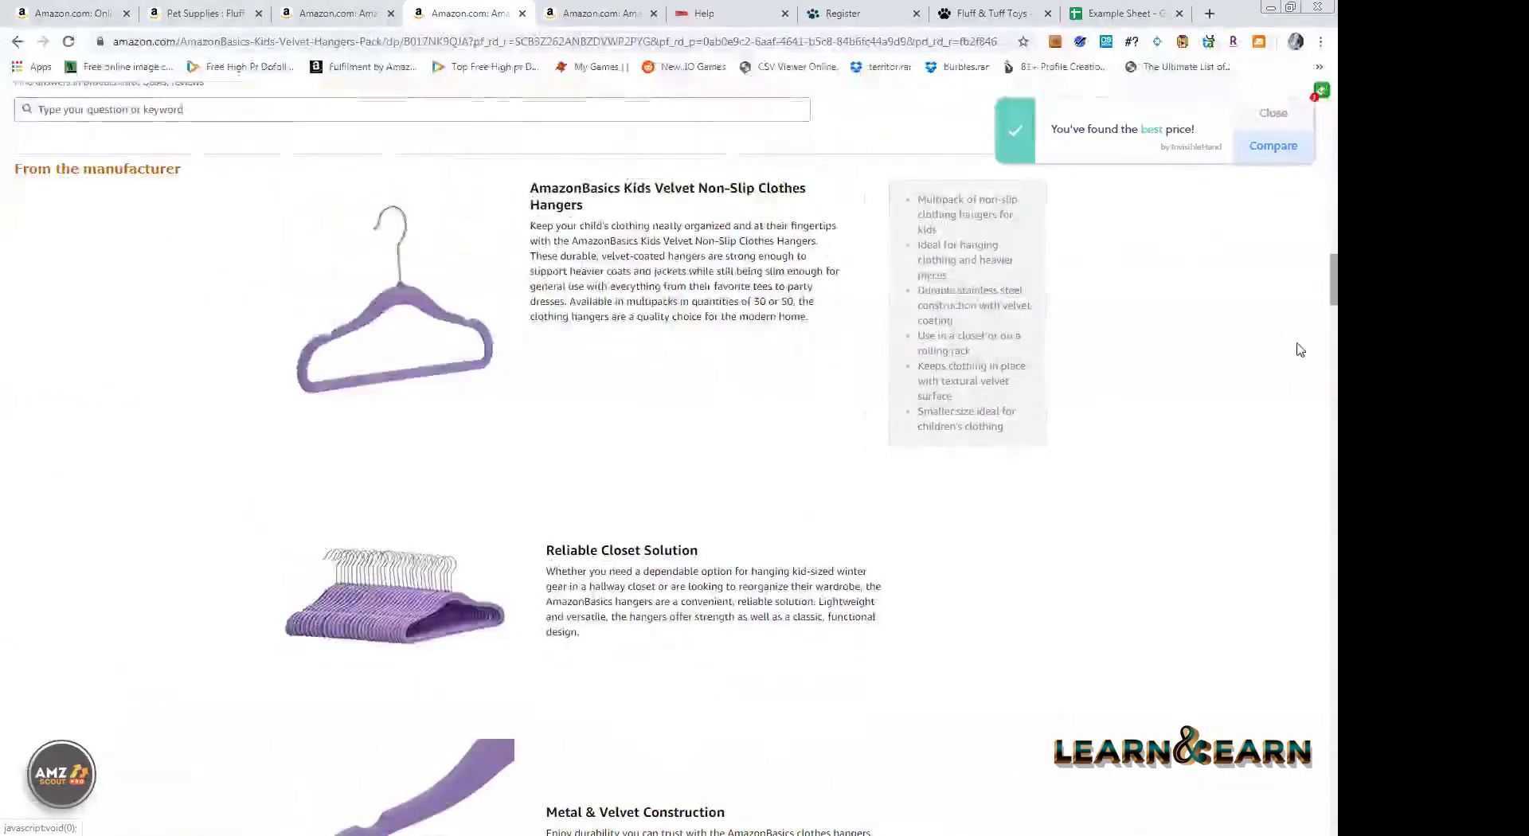
{"action": "scroll", "coordinate": [293, 423], "scroll_direction": "down", "scroll_amount": 10}
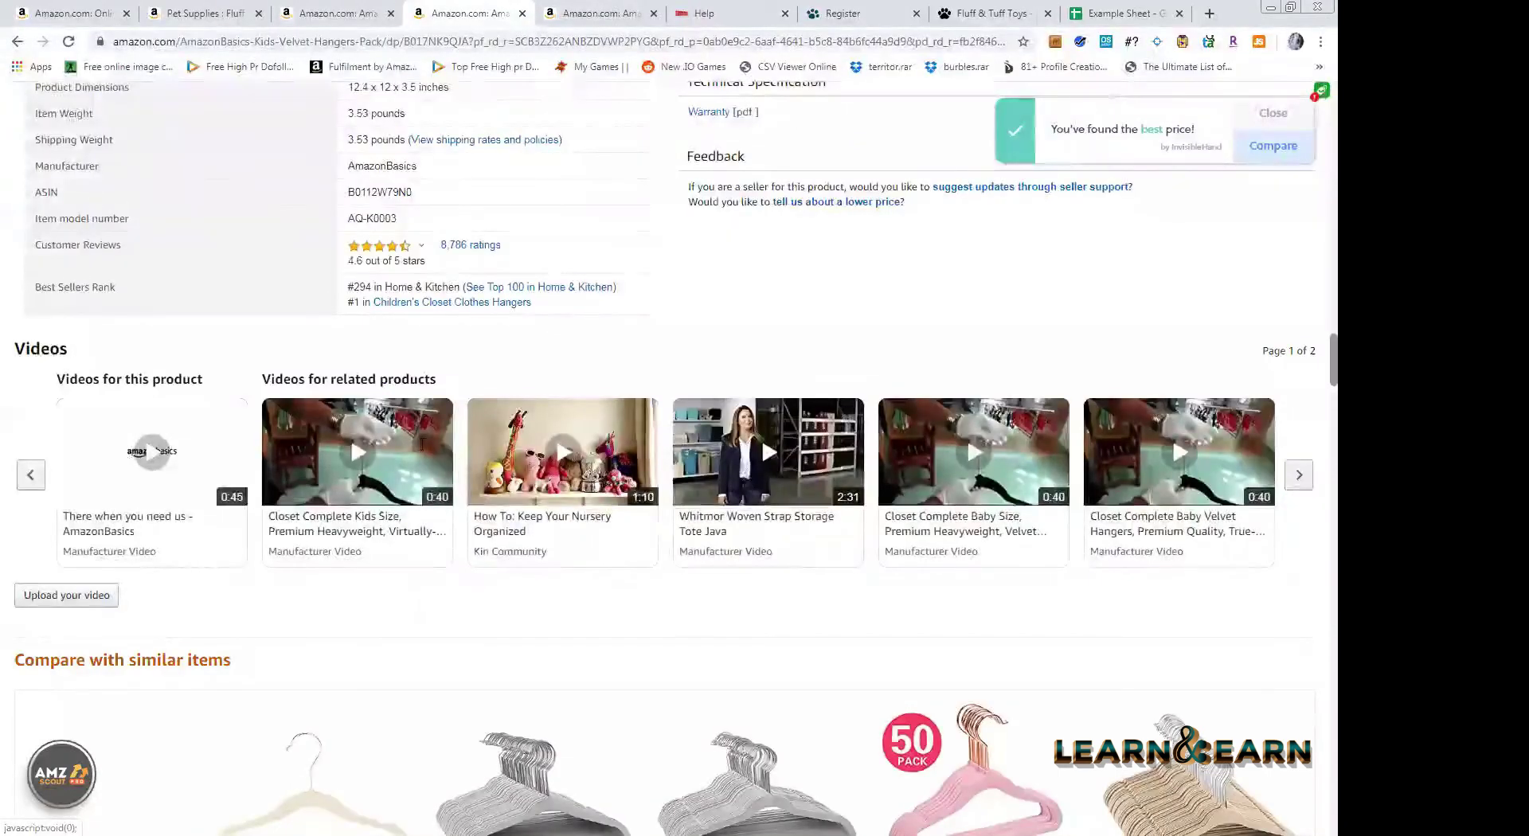
{"action": "scroll", "coordinate": [434, 455], "scroll_direction": "up", "scroll_amount": 2}
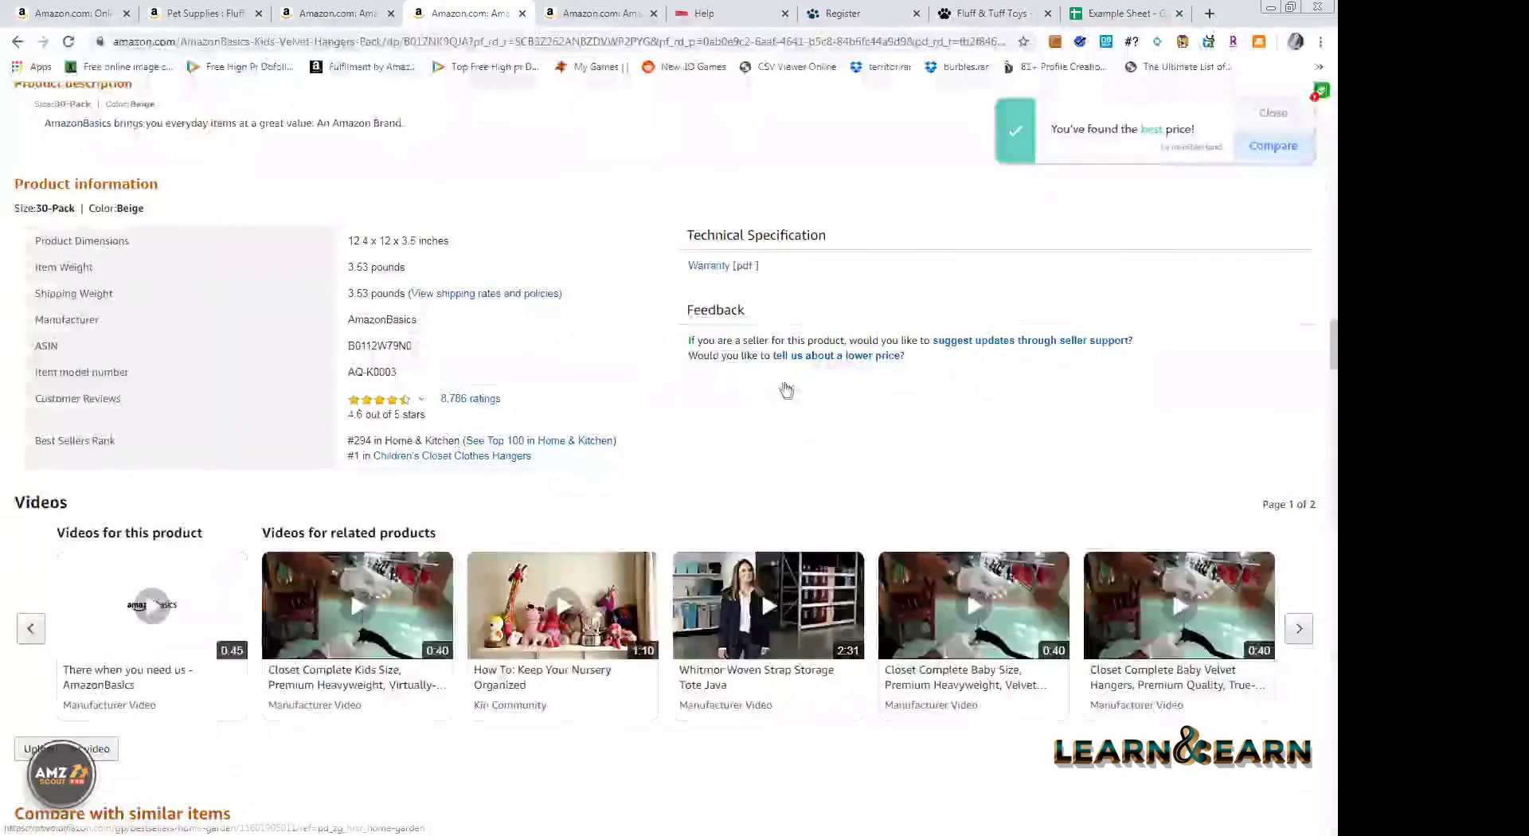
{"action": "scroll", "coordinate": [769, 315], "scroll_direction": "up", "scroll_amount": 15}
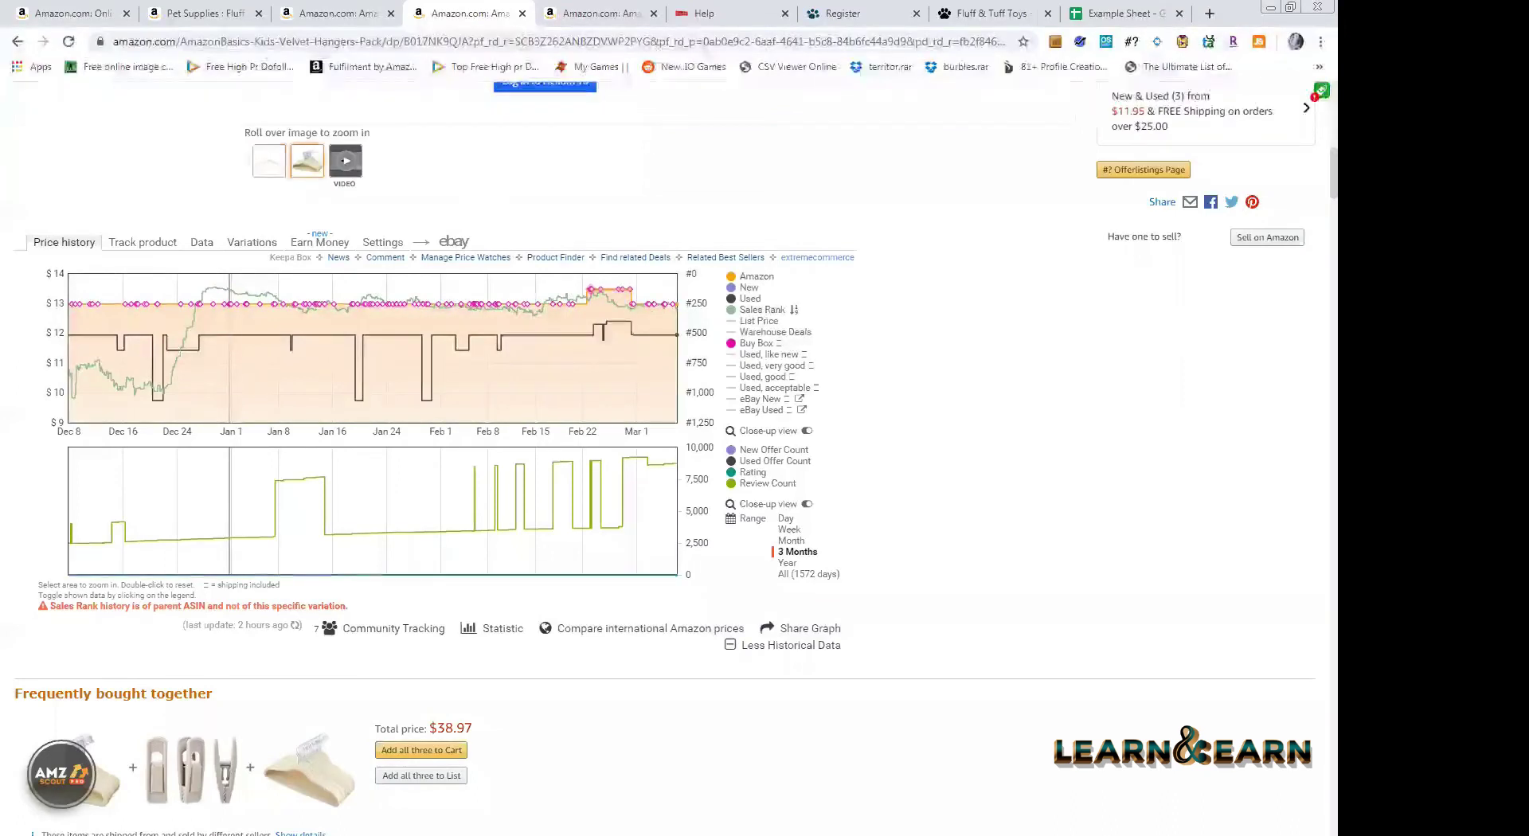
- Check the tool list in the WordPad Info note and search Google for "FBA TOOL kit" in place of the alarm clock listing
{"action": "key", "text": "alt+Tab"}
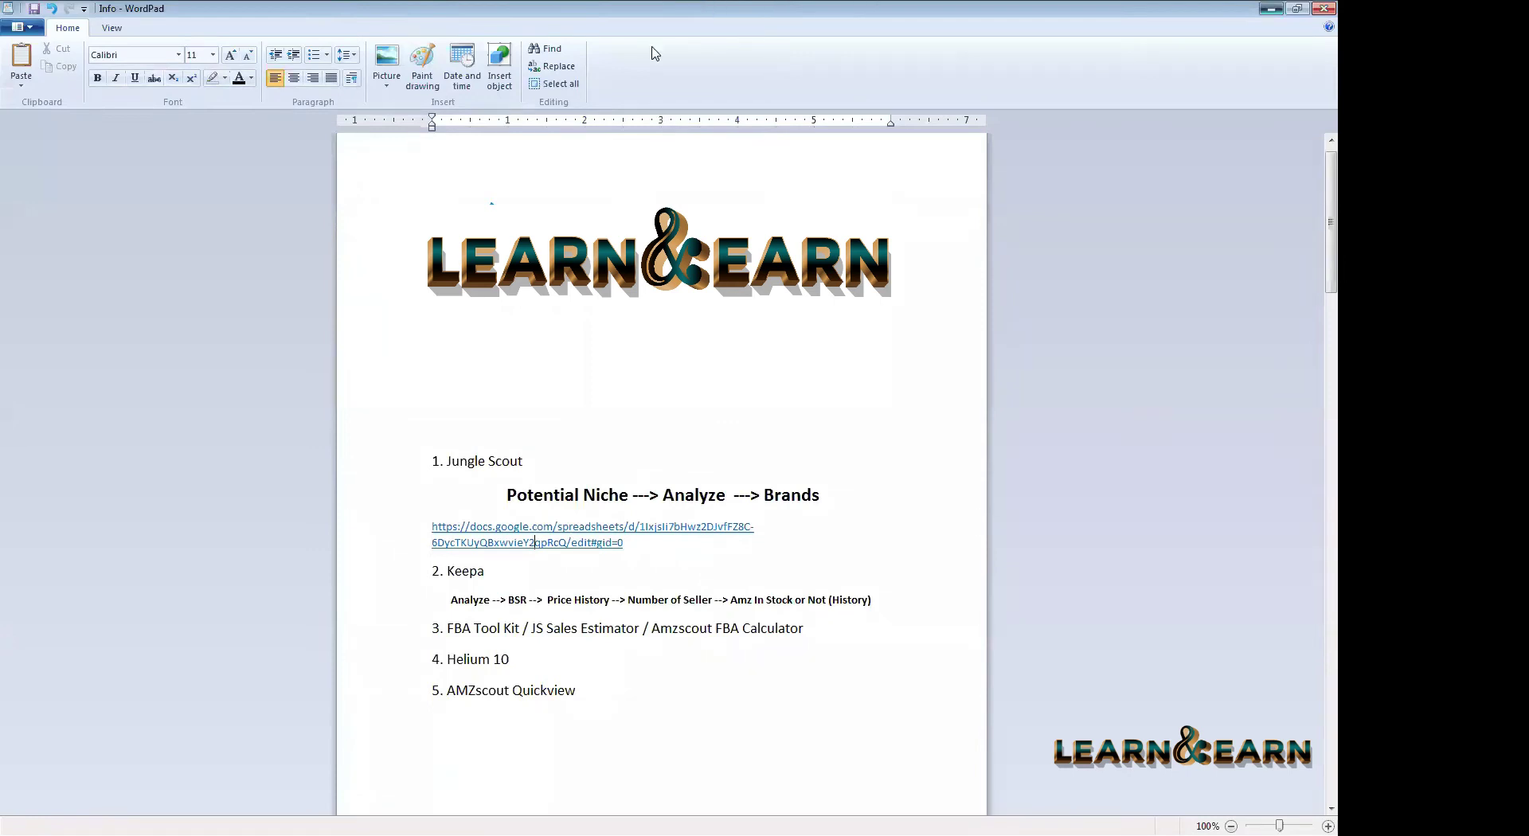
{"action": "key", "text": "alt+Tab"}
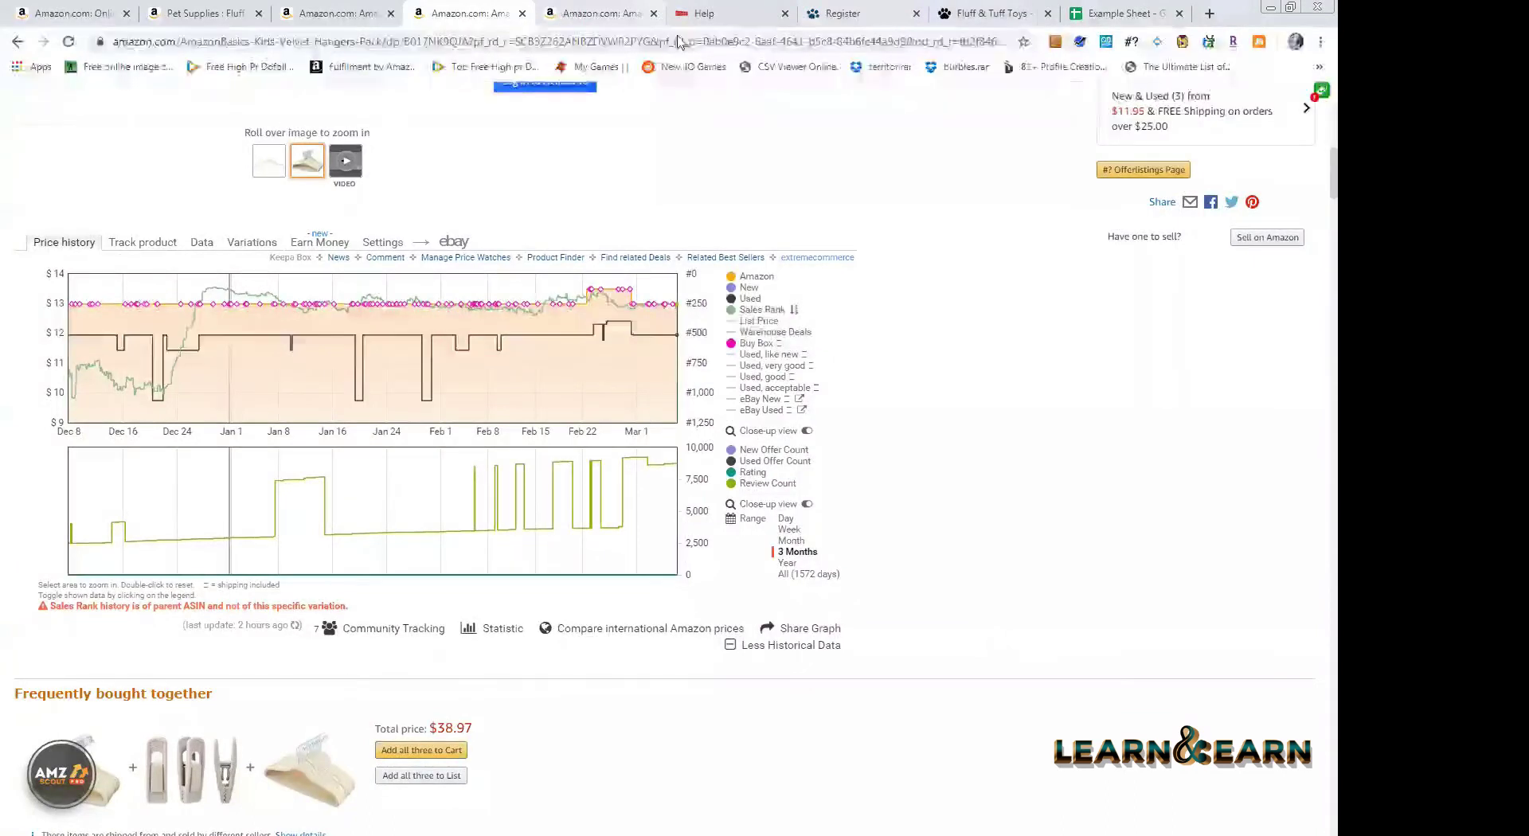
{"action": "key", "text": "ctrl+Tab"}
{"action": "left_click", "coordinate": [677, 41]}
{"action": "type", "text": "FBA "}
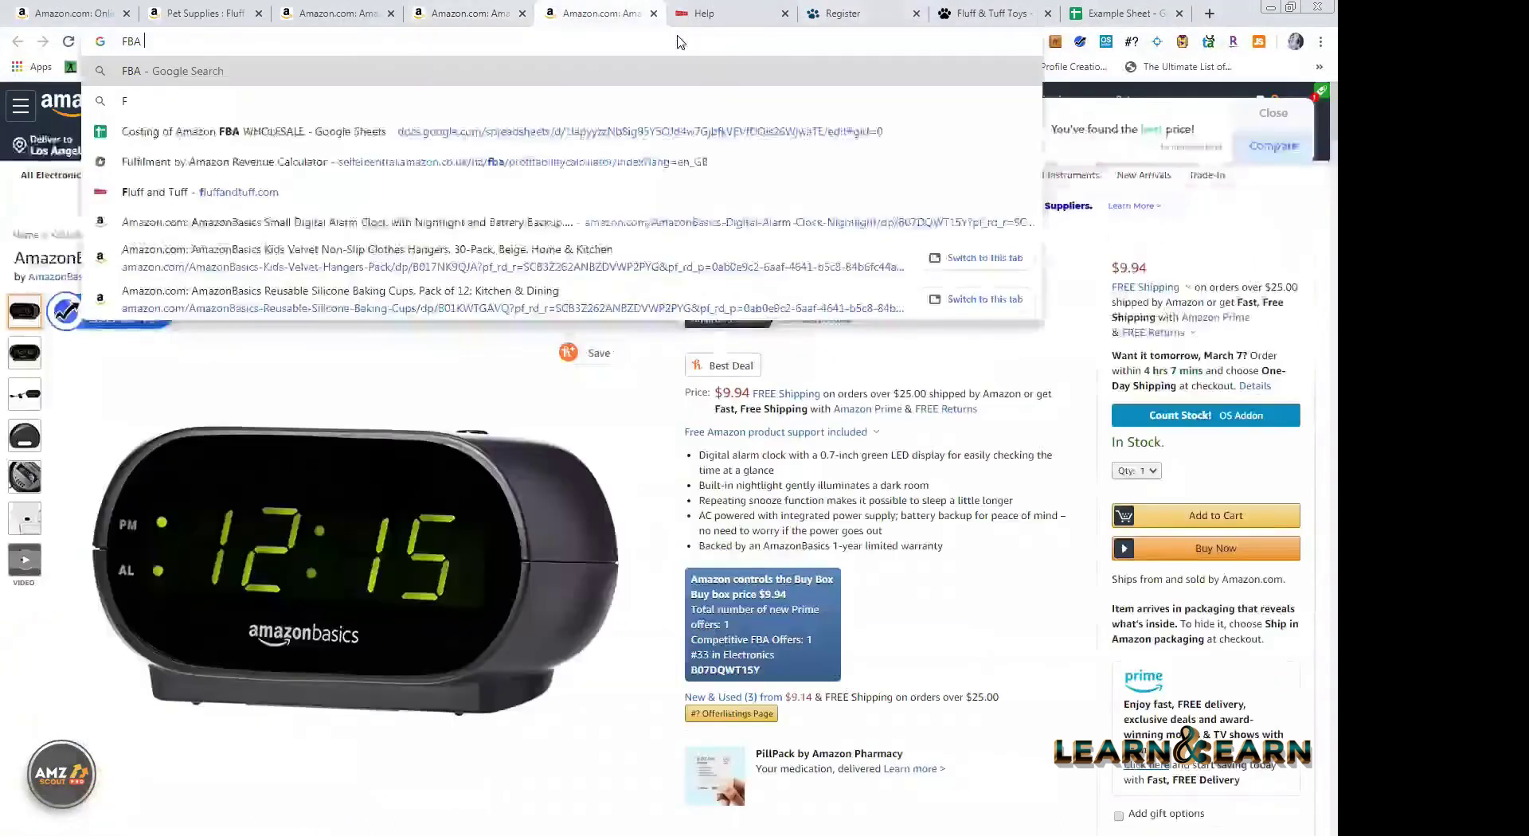
{"action": "type", "text": "TOOL kit"}
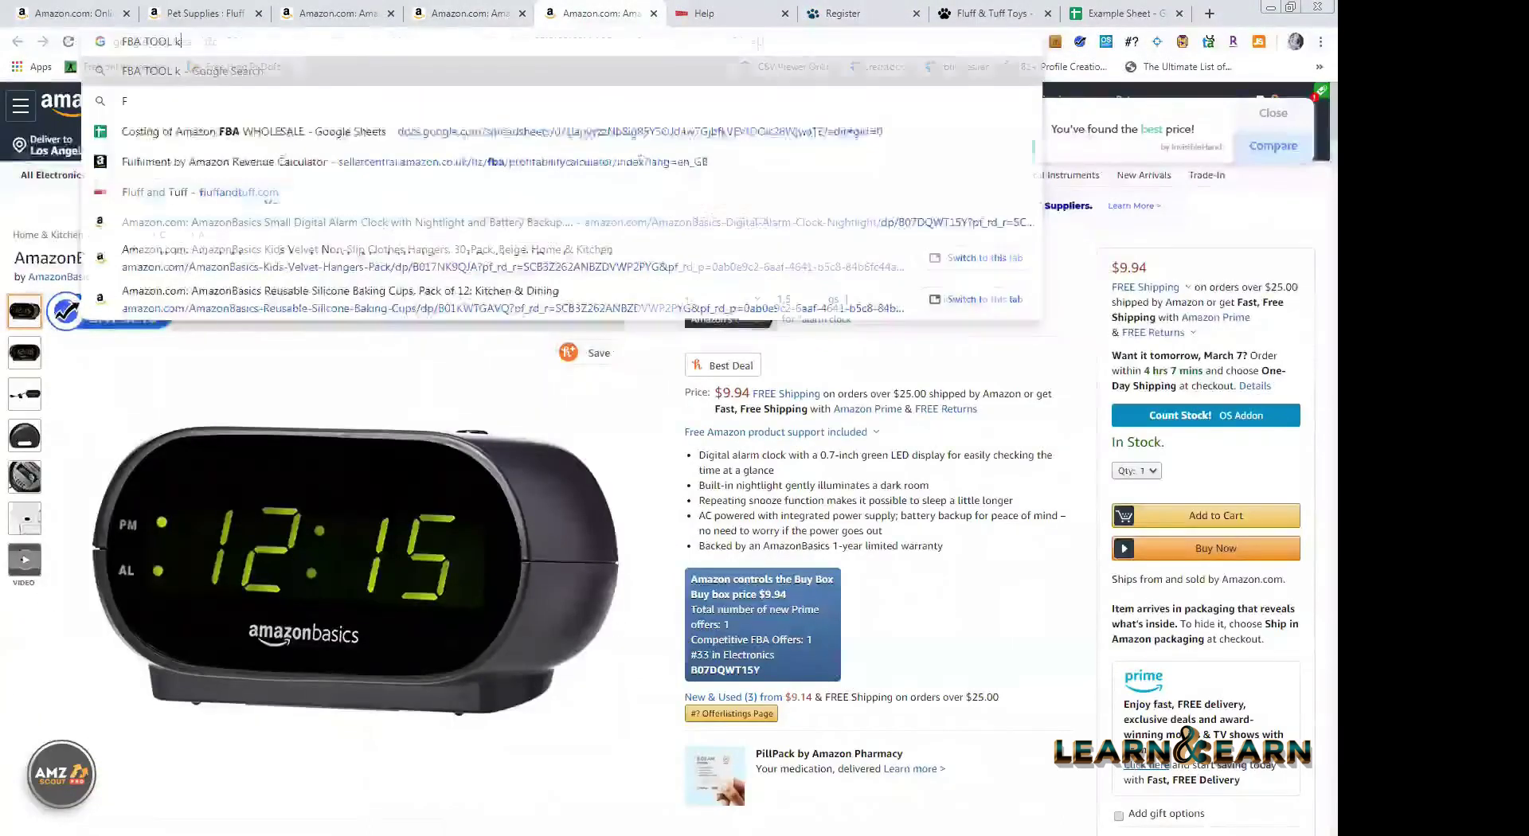
{"action": "key", "text": "Return"}
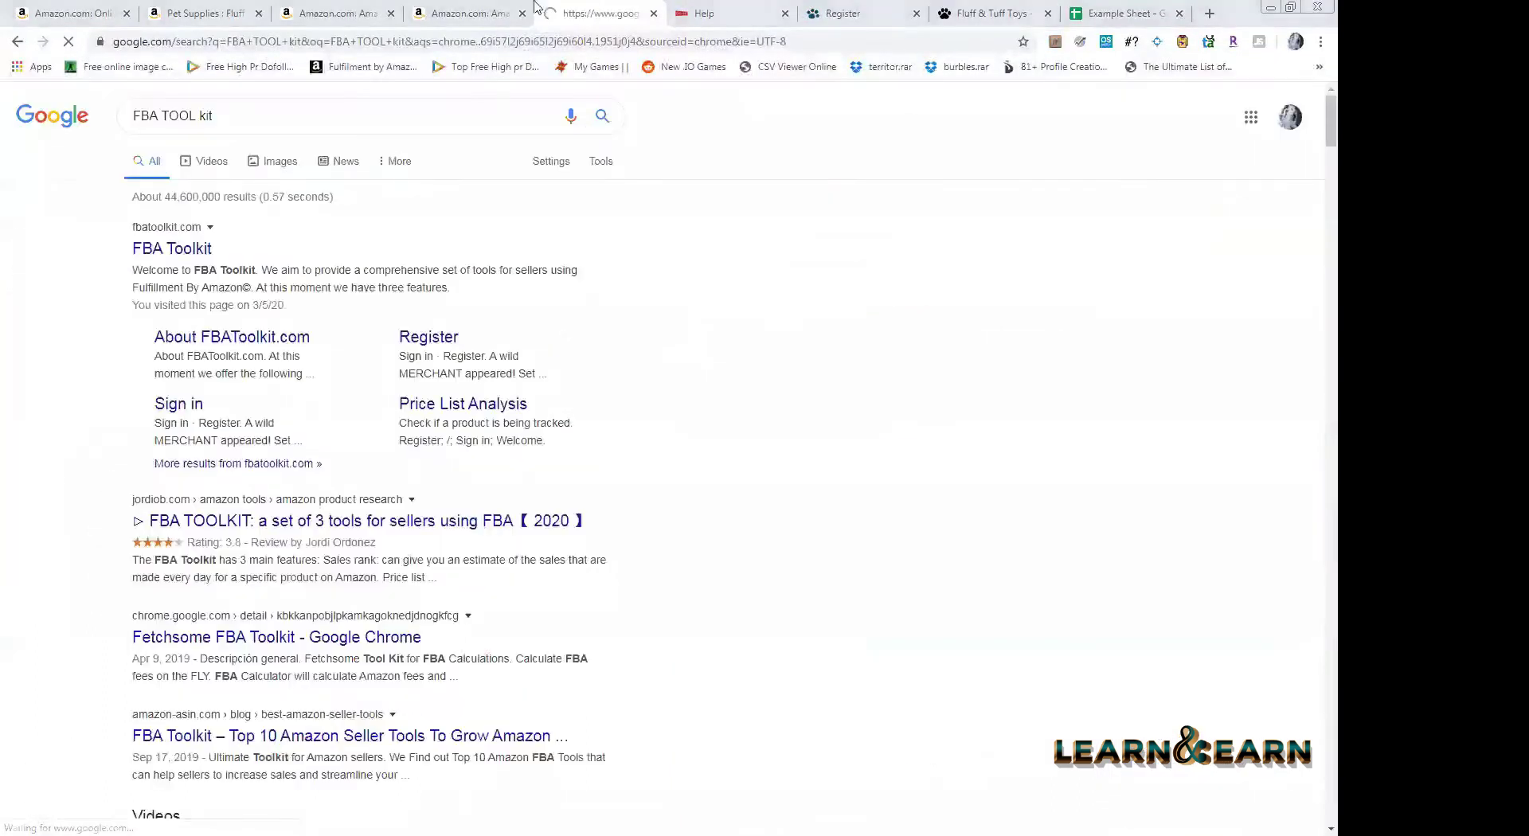
- Estimate the sales per day for rank 100000 in FBA Toolkit's Home & Kitchen category and review the 30-day average
{"action": "key", "text": "ctrl+shift+Tab"}
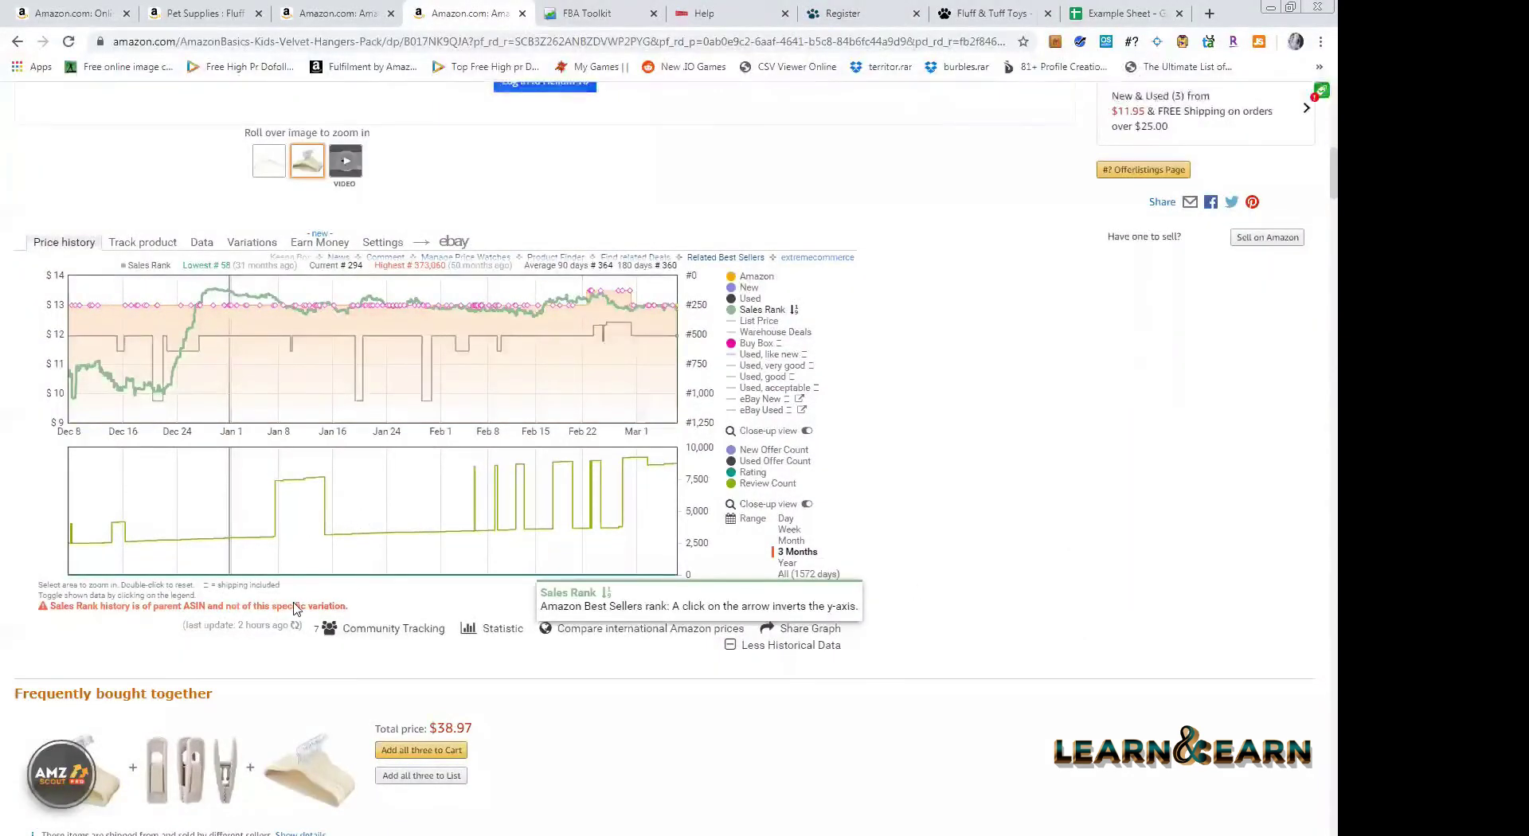
{"action": "key", "text": "ctrl+Tab"}
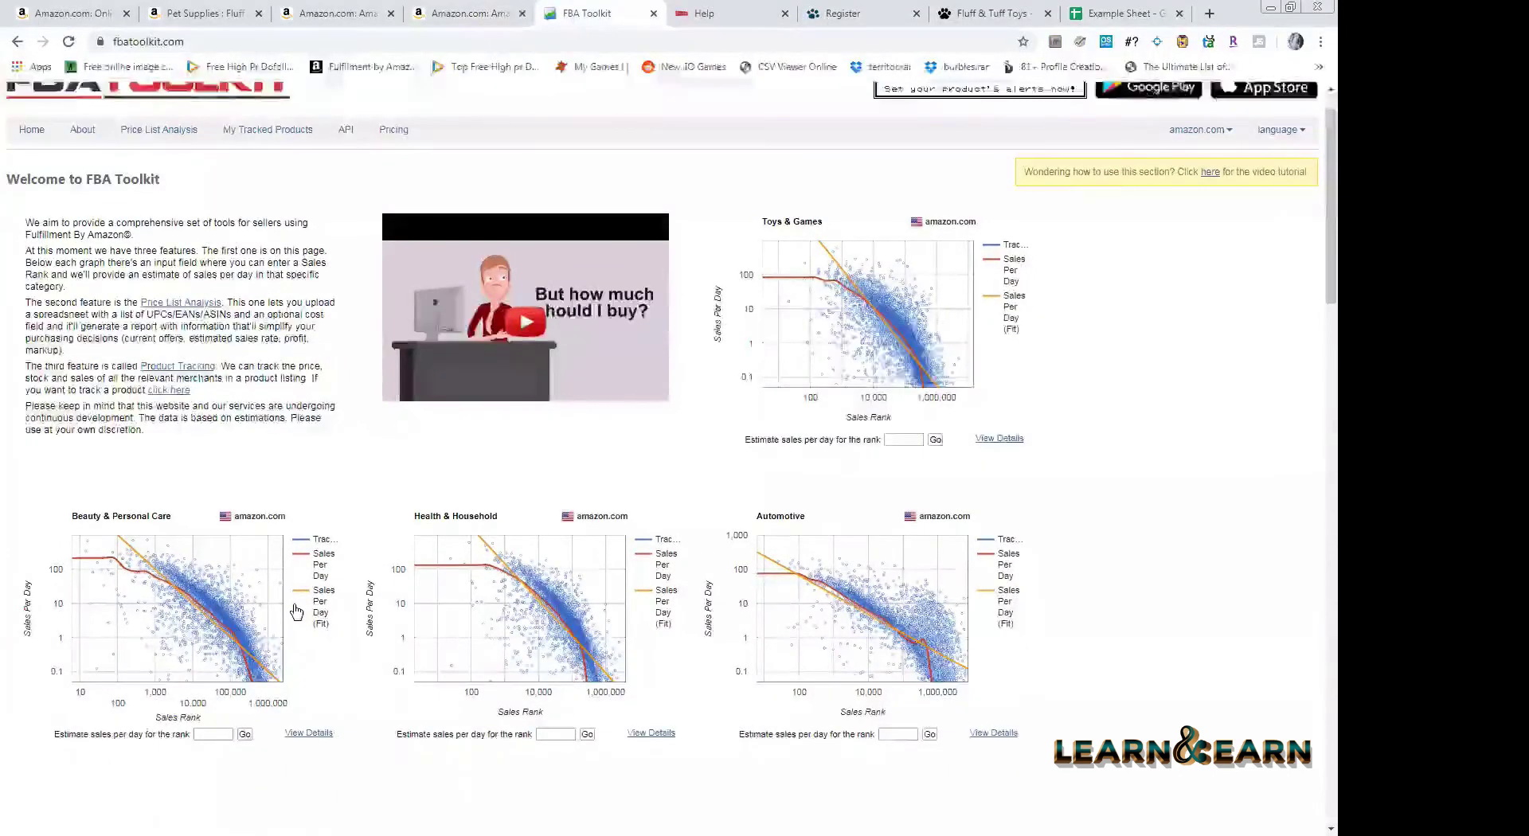
{"action": "scroll", "coordinate": [297, 611], "scroll_direction": "down", "scroll_amount": 4}
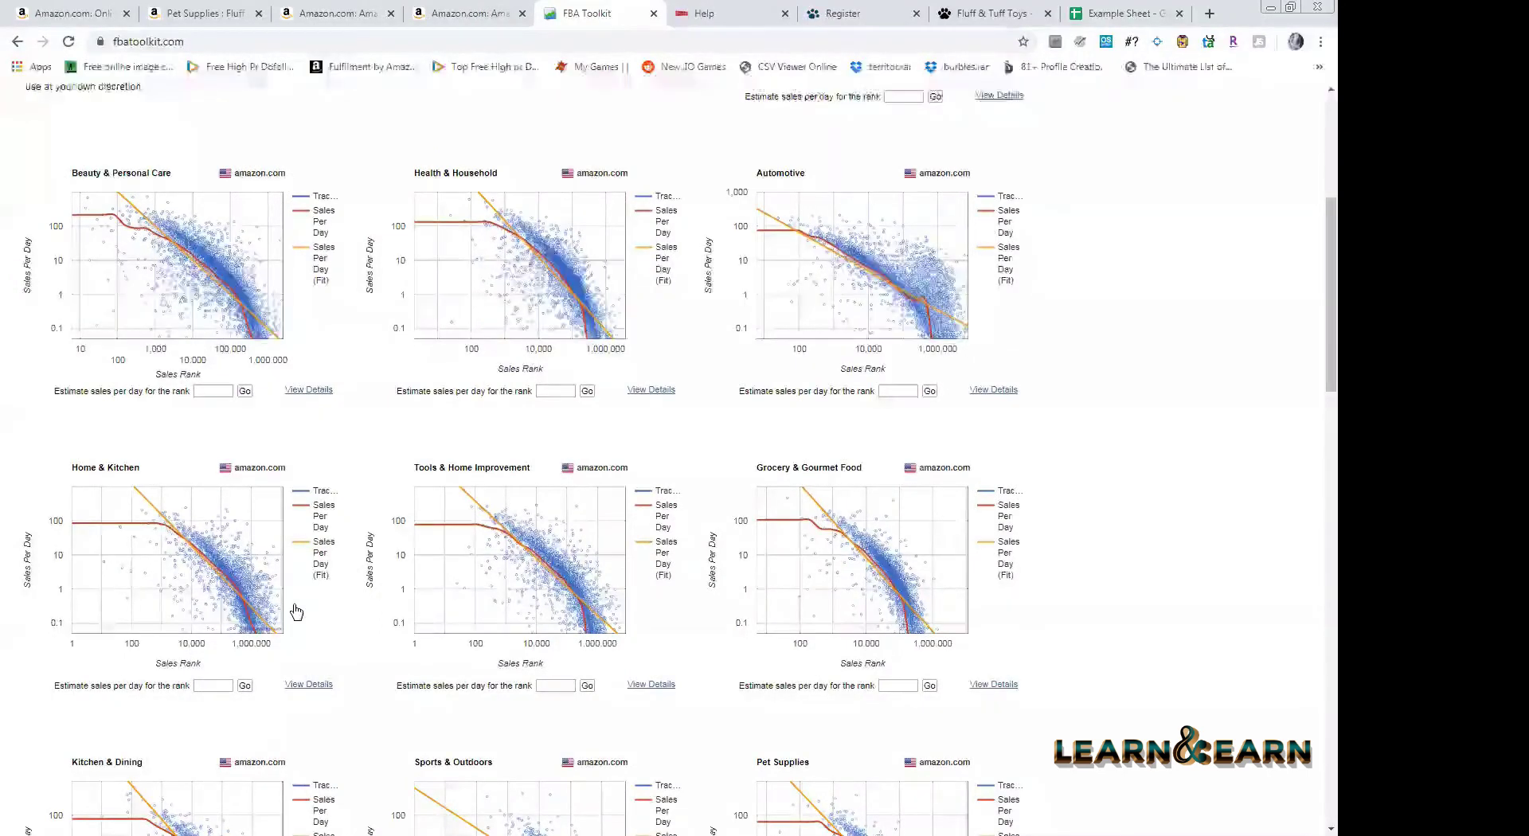
{"action": "scroll", "coordinate": [296, 611], "scroll_direction": "down", "scroll_amount": 1}
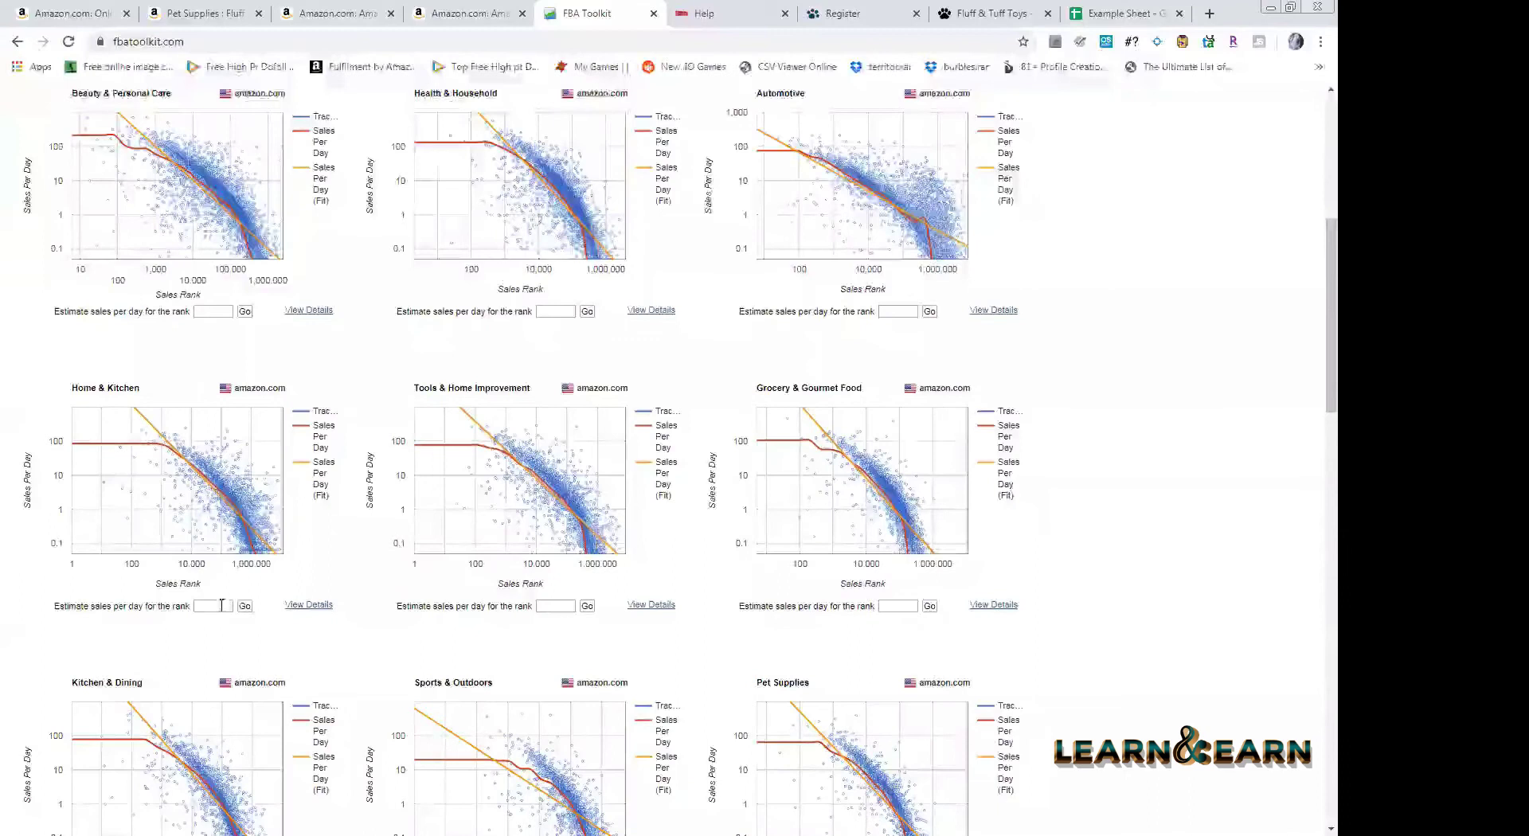
{"action": "left_click", "coordinate": [245, 607]}
{"action": "type", "text": "100000"}
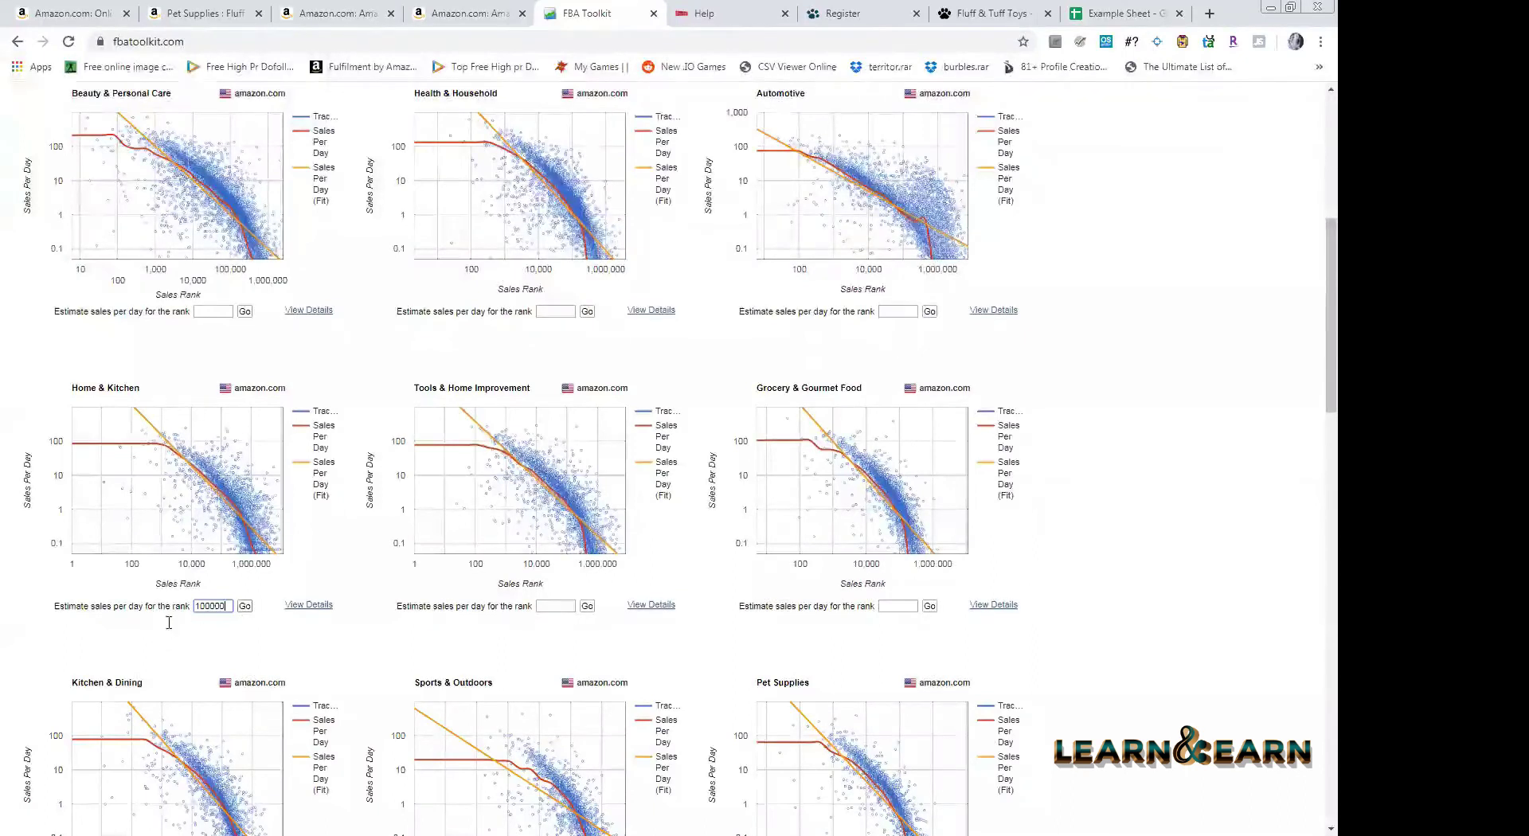
{"action": "key", "text": "Return"}
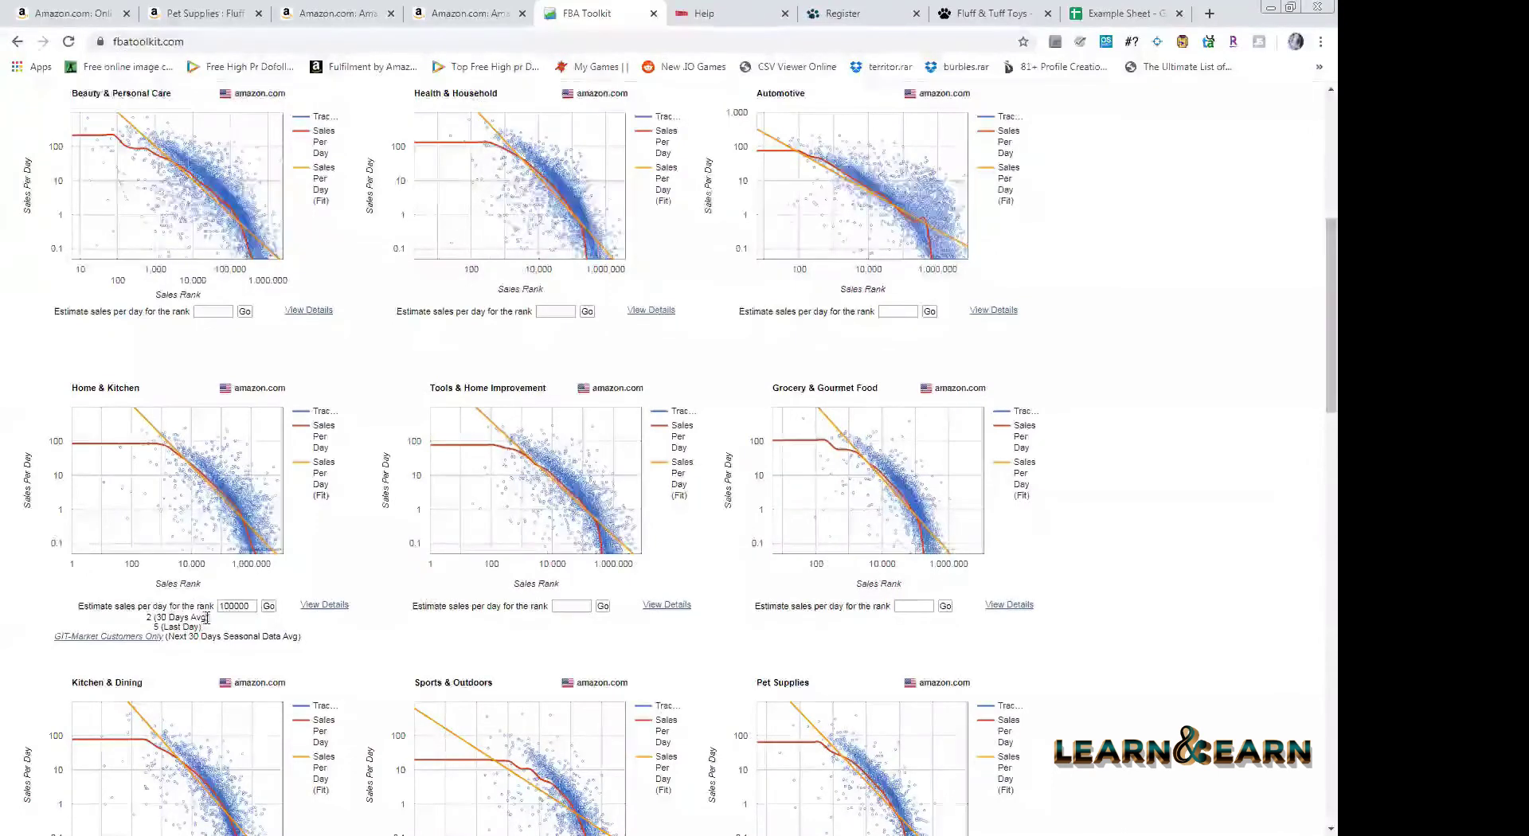
{"action": "triple_click", "coordinate": [197, 621]}
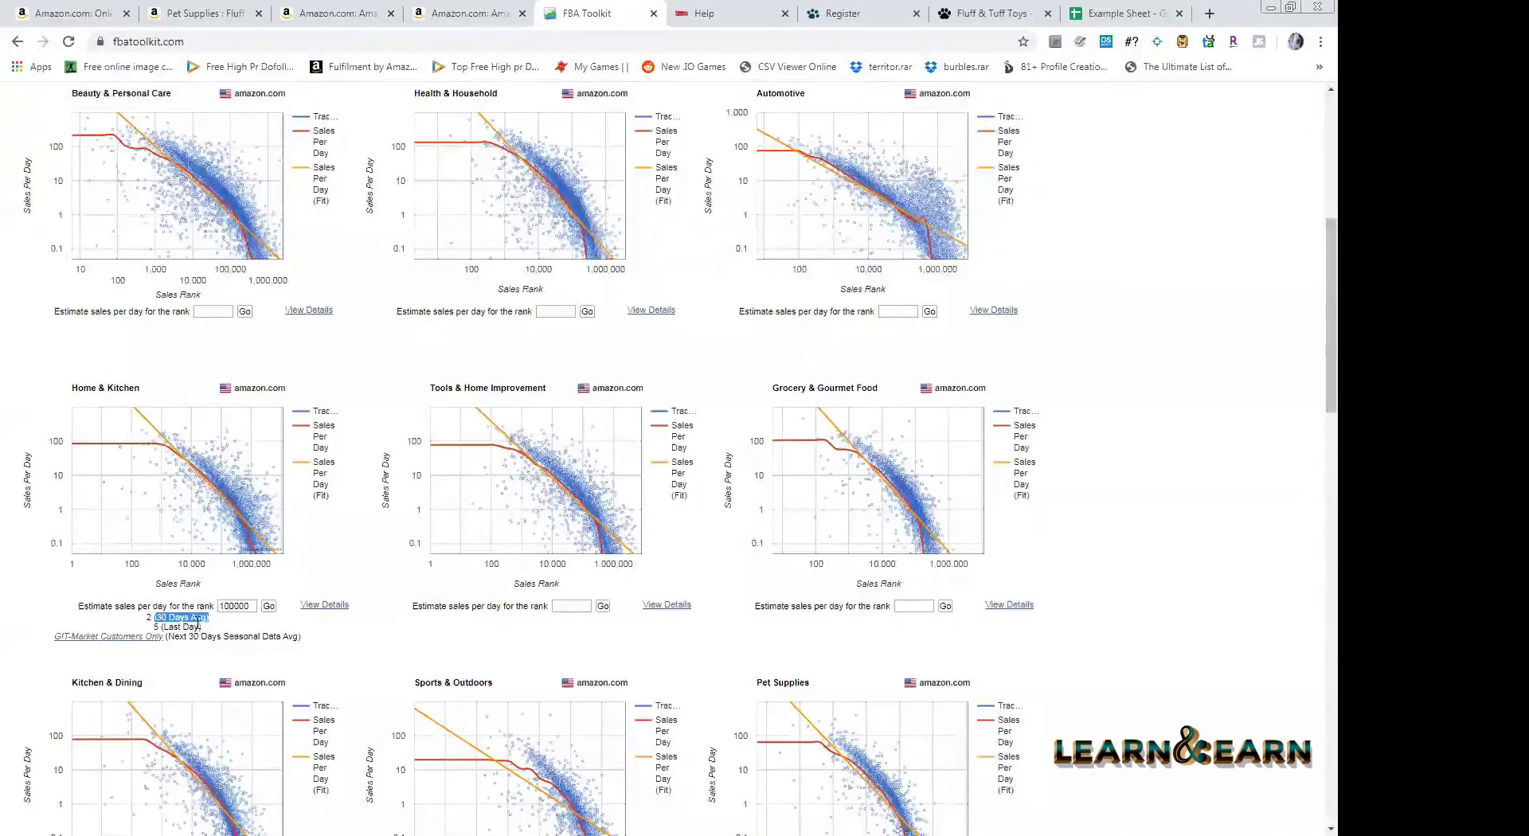
{"action": "left_click", "coordinate": [205, 618]}
- Check the hangers' average sales rank in Keepa and estimate Home & Kitchen sales per day for rank 400 in FBA Toolkit
{"action": "key", "text": "ctrl+shift+Tab"}
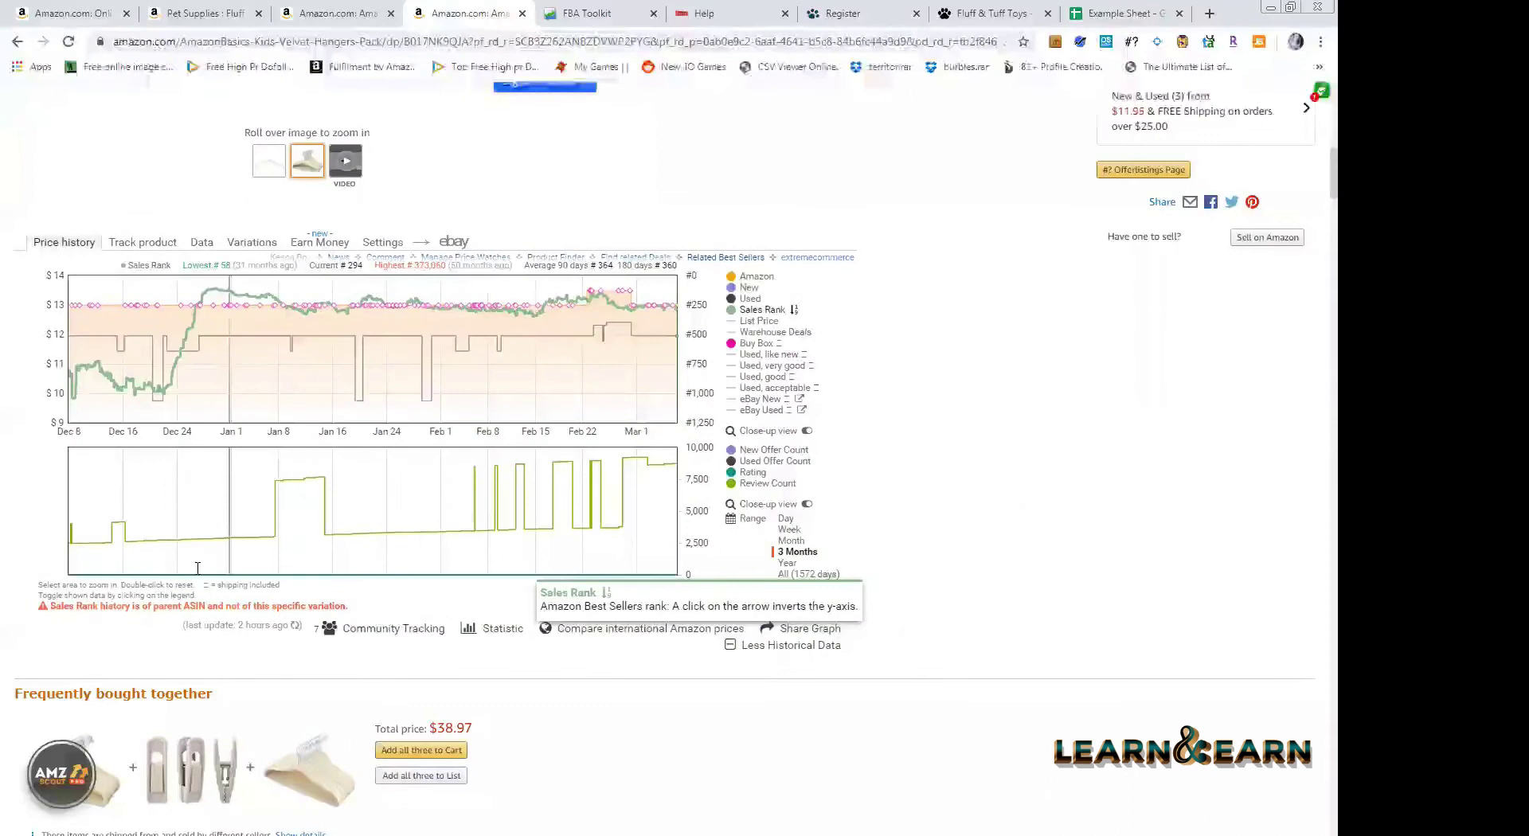
{"action": "key", "text": "ctrl+Tab"}
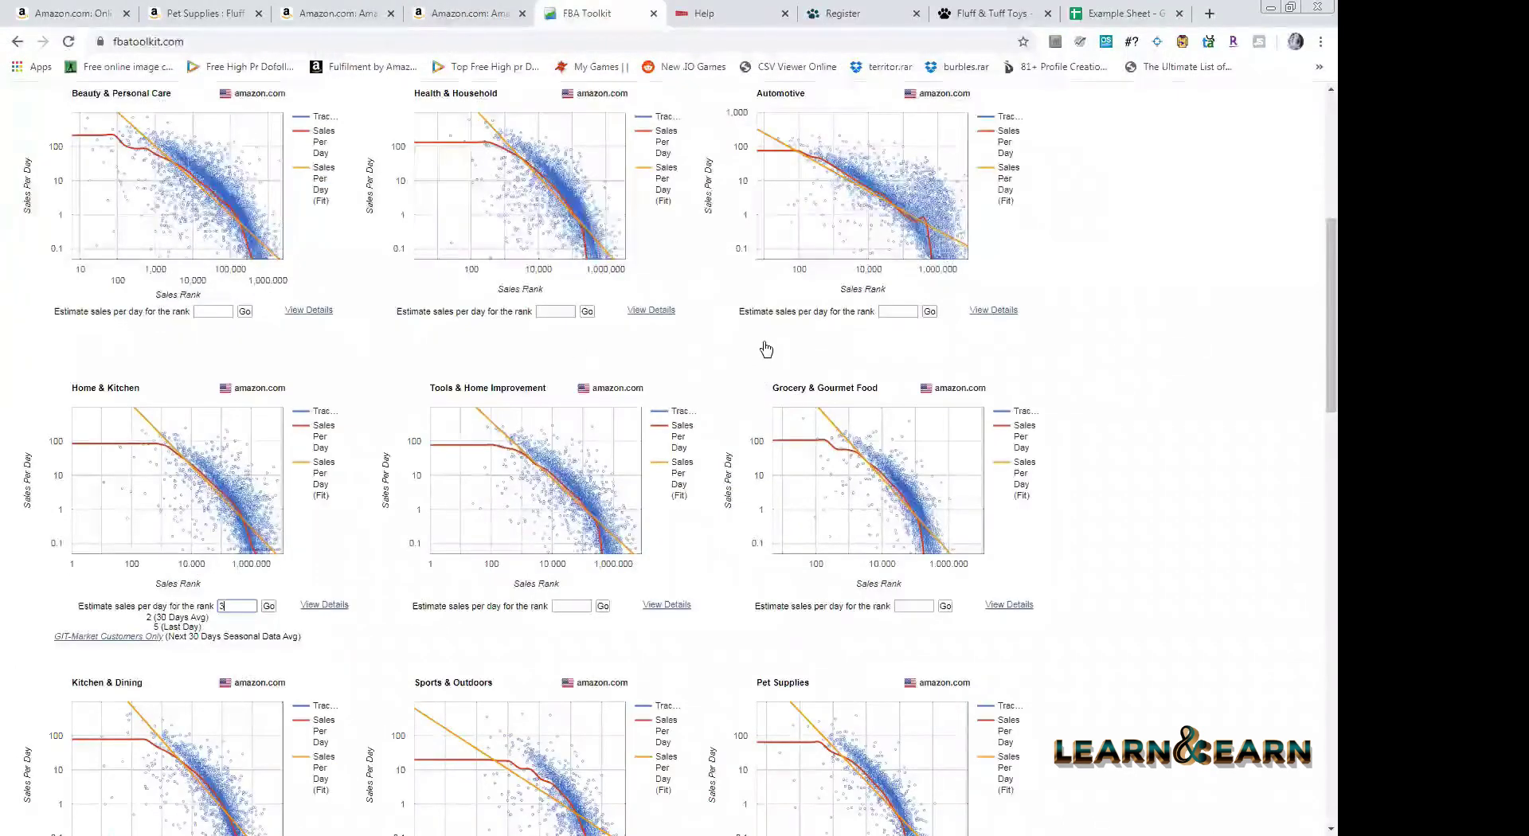
{"action": "key", "text": "ctrl+shift+Tab"}
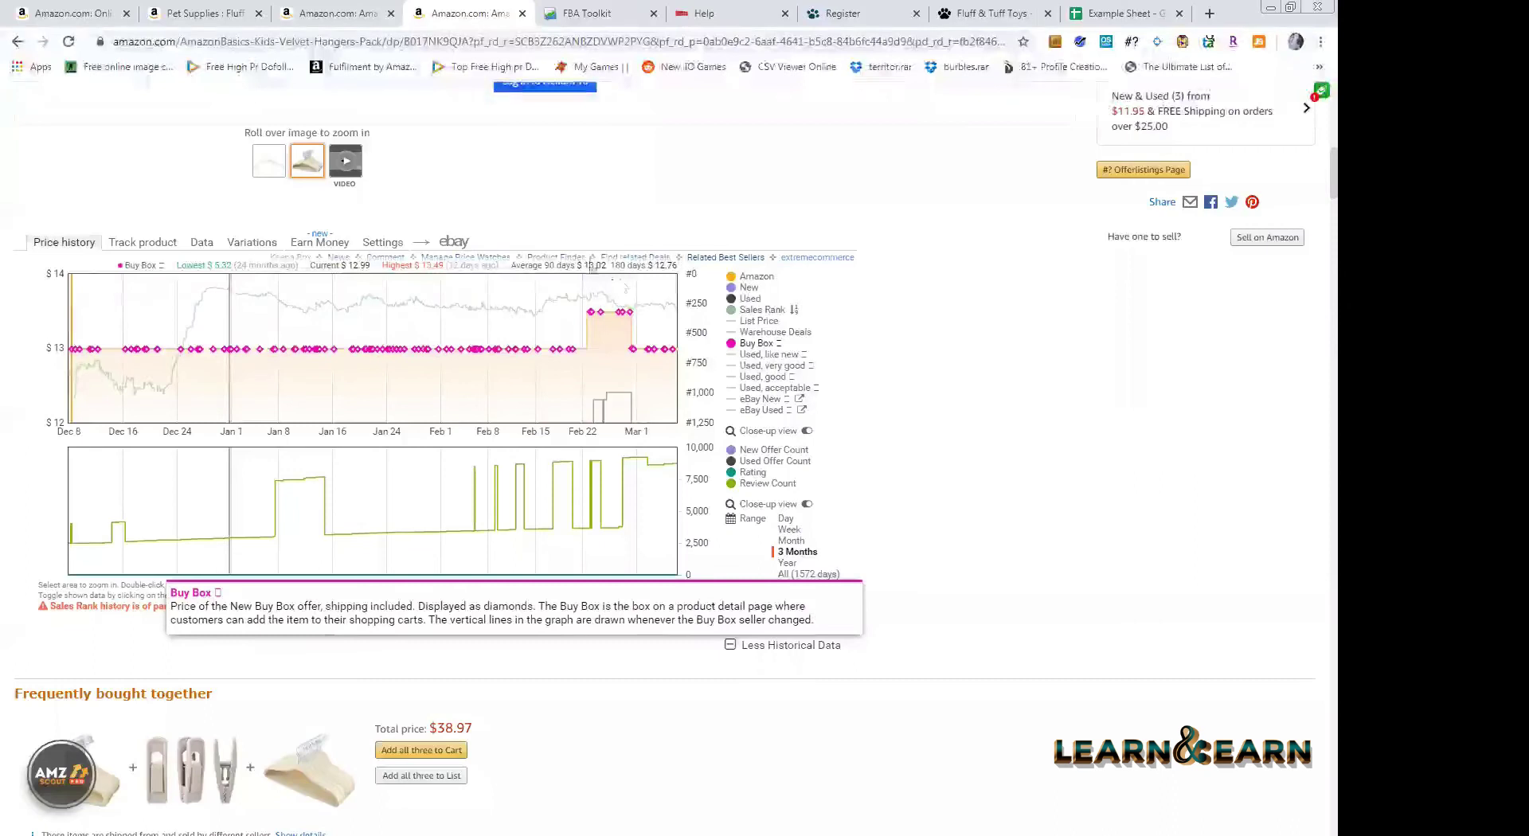
{"action": "left_click", "coordinate": [753, 365]}
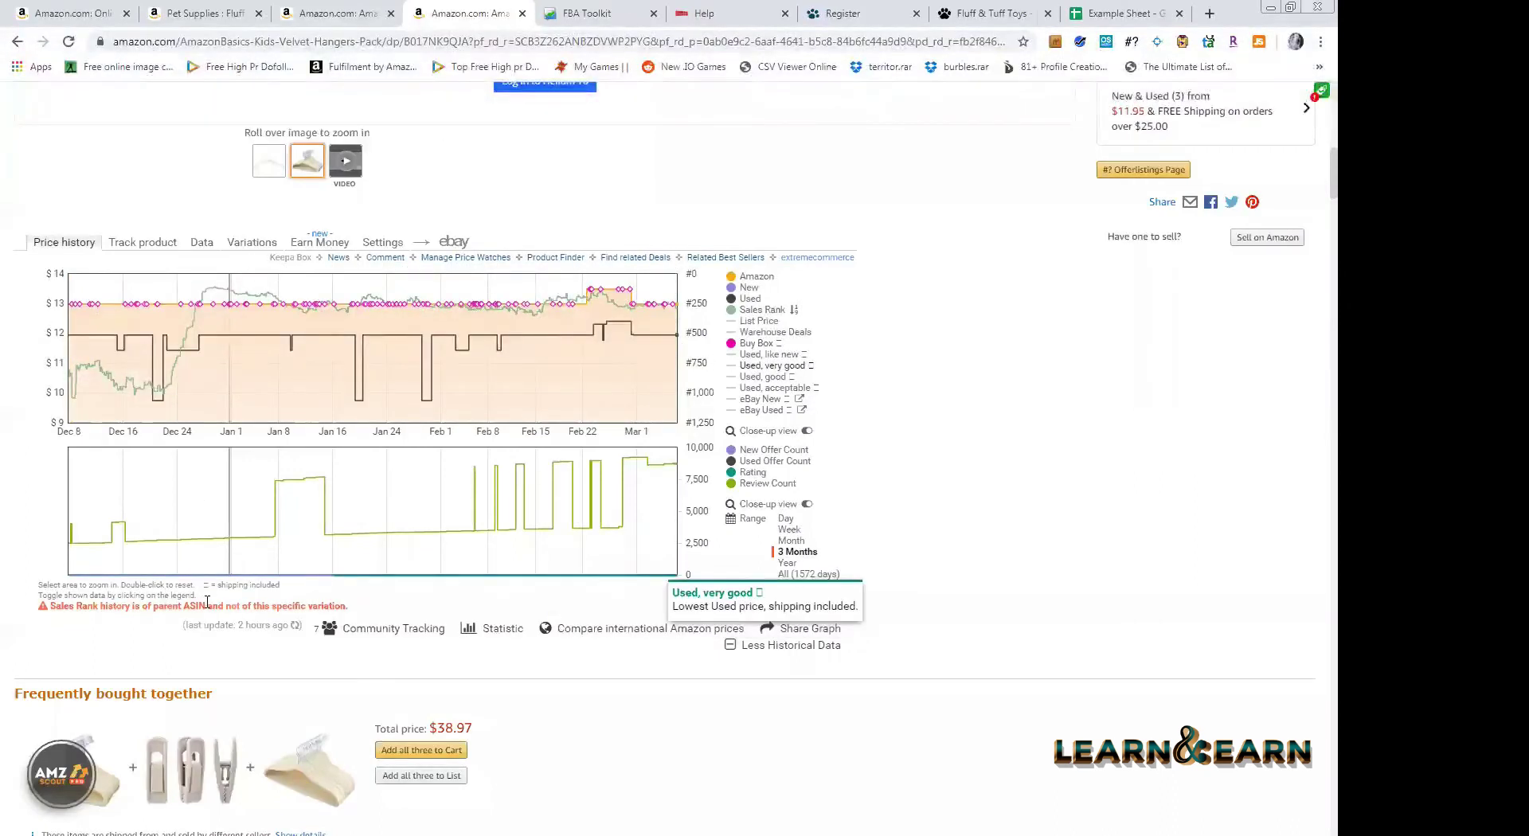
{"action": "key", "text": "ctrl+Tab"}
{"action": "left_click", "coordinate": [268, 607]}
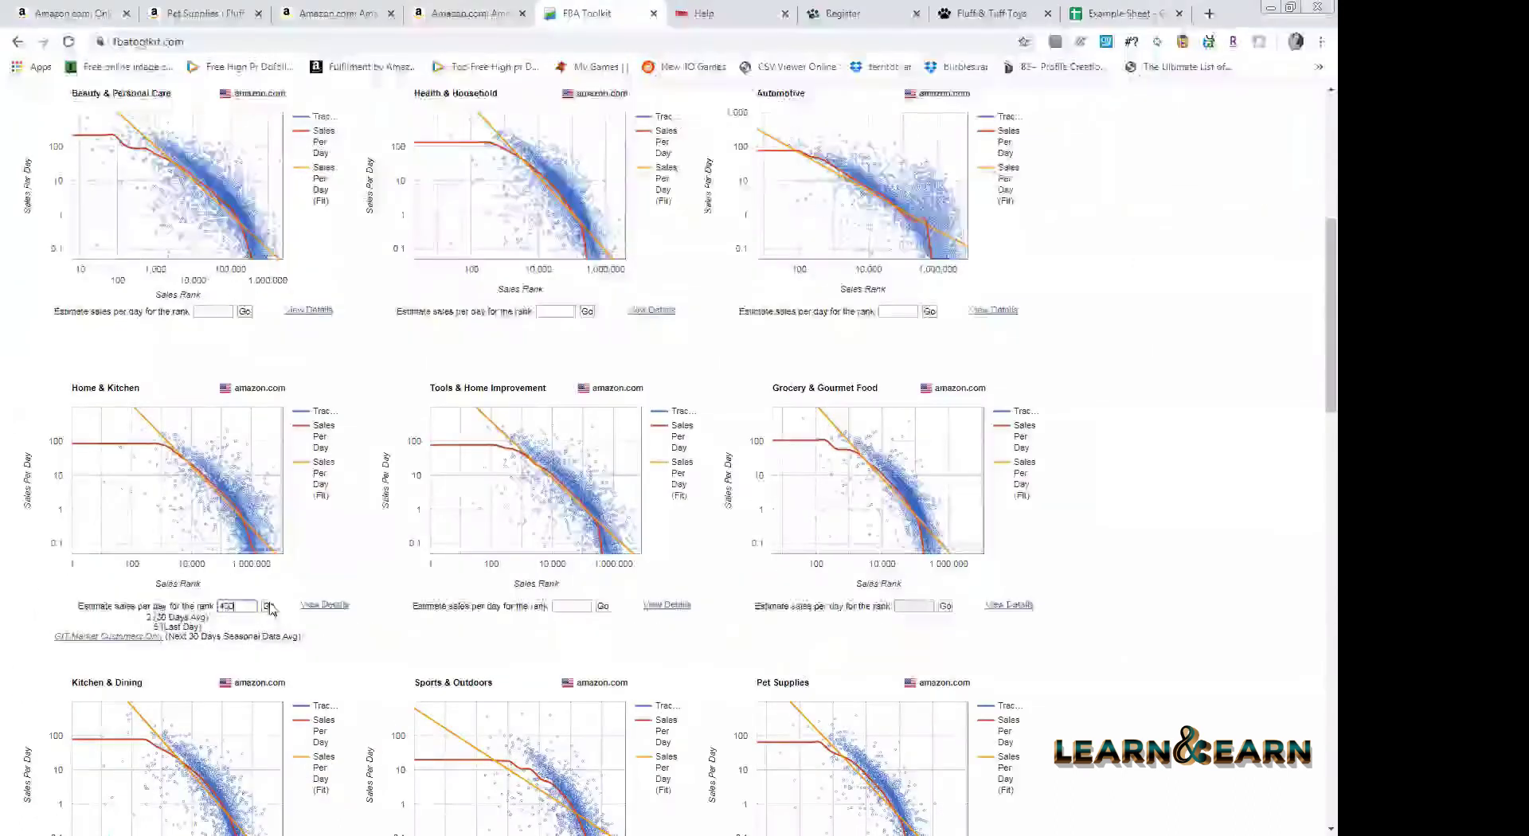
{"action": "left_click", "coordinate": [148, 621]}
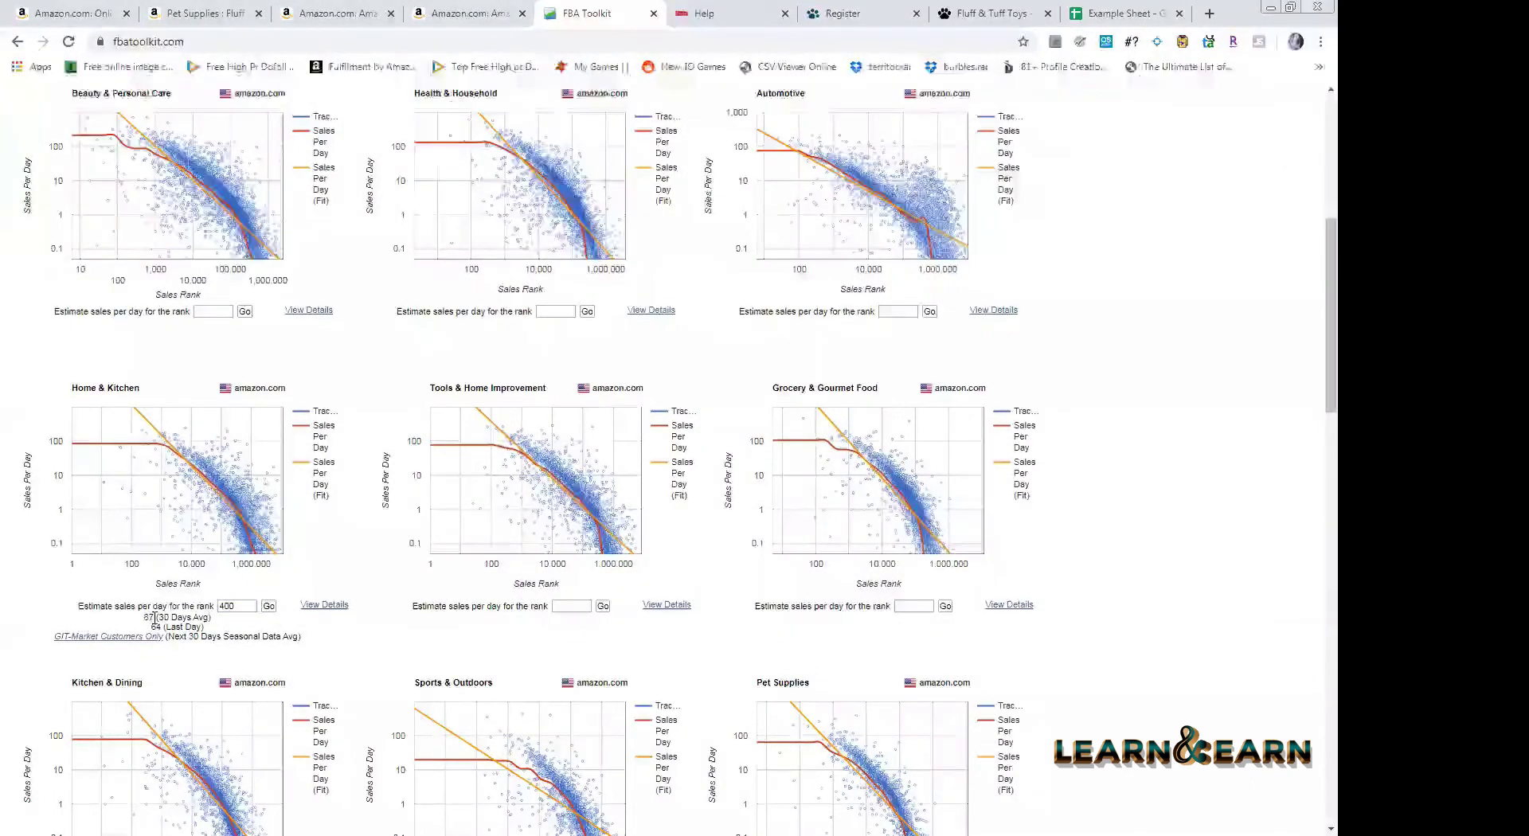
{"action": "double_click", "coordinate": [154, 618]}
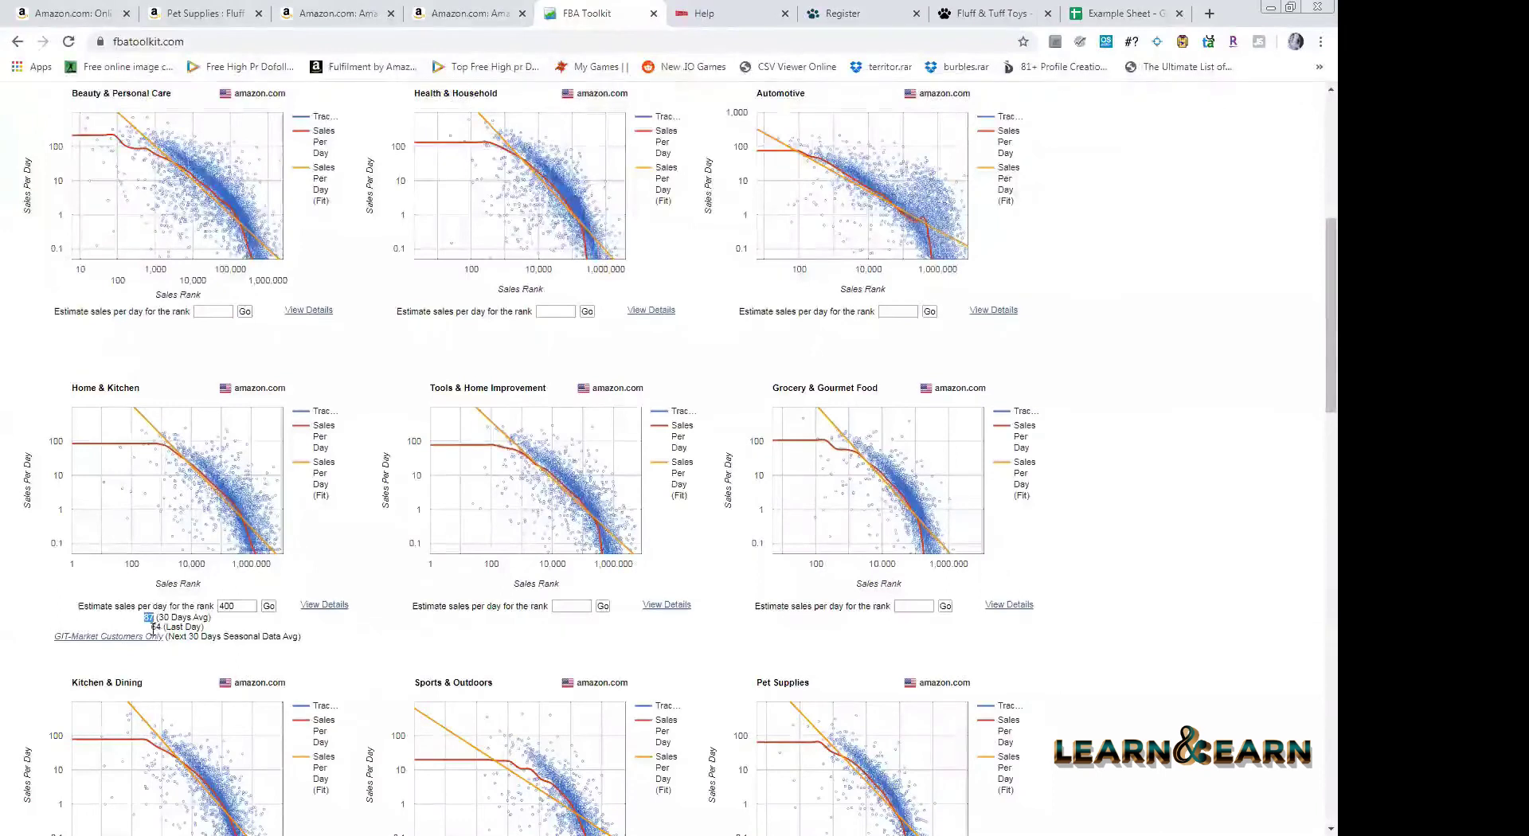
{"action": "double_click", "coordinate": [156, 627]}
{"action": "left_click", "coordinate": [163, 628]}
- Calculate the hangers' monthly sales in Calculator by multiplying the 87 sales per day by 30
{"action": "scroll", "coordinate": [263, 669], "scroll_direction": "up", "scroll_amount": 1}
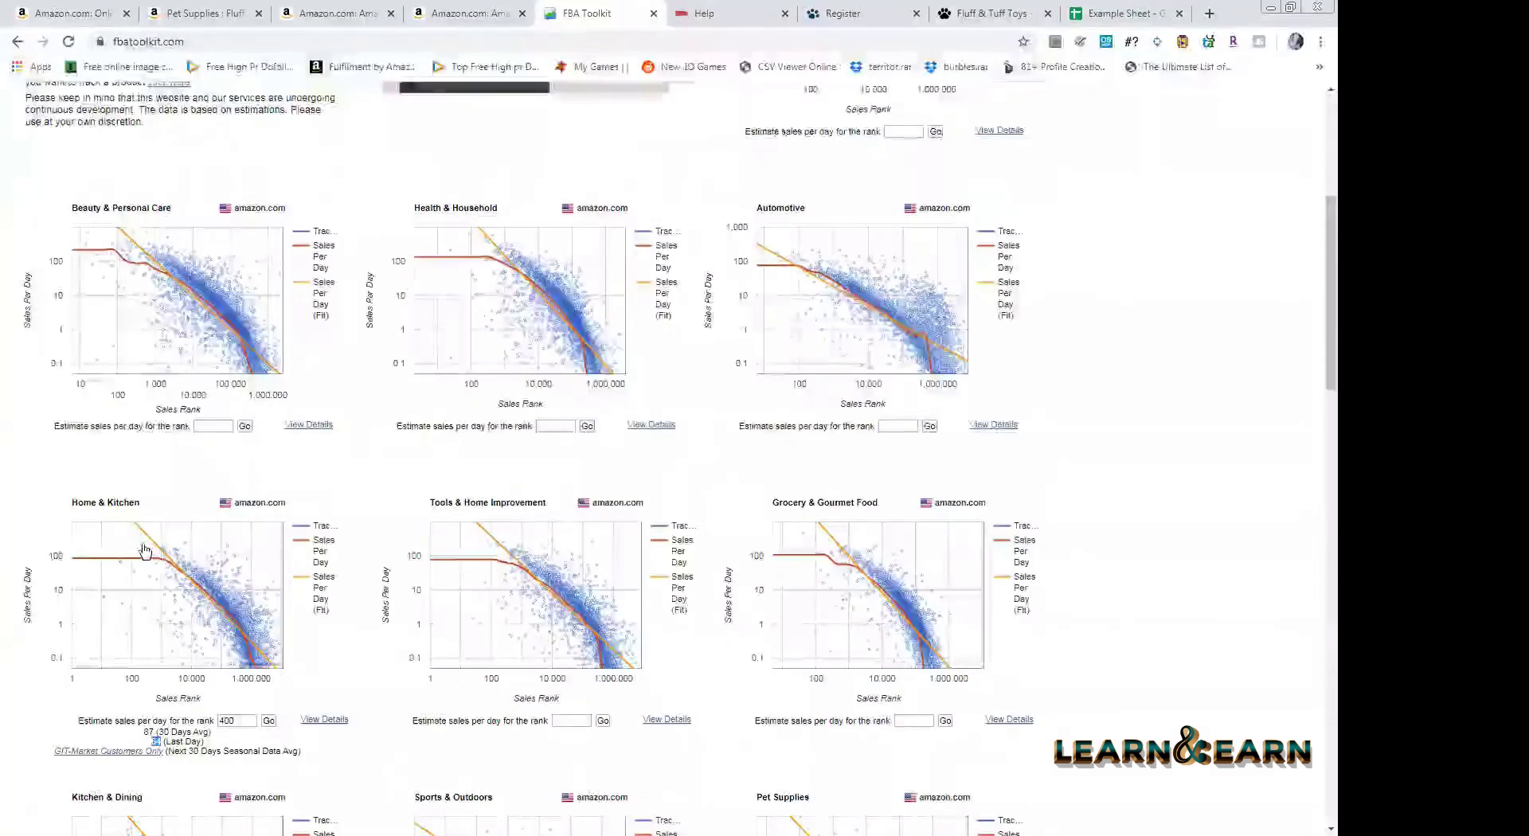
{"action": "scroll", "coordinate": [149, 534], "scroll_direction": "up", "scroll_amount": 4}
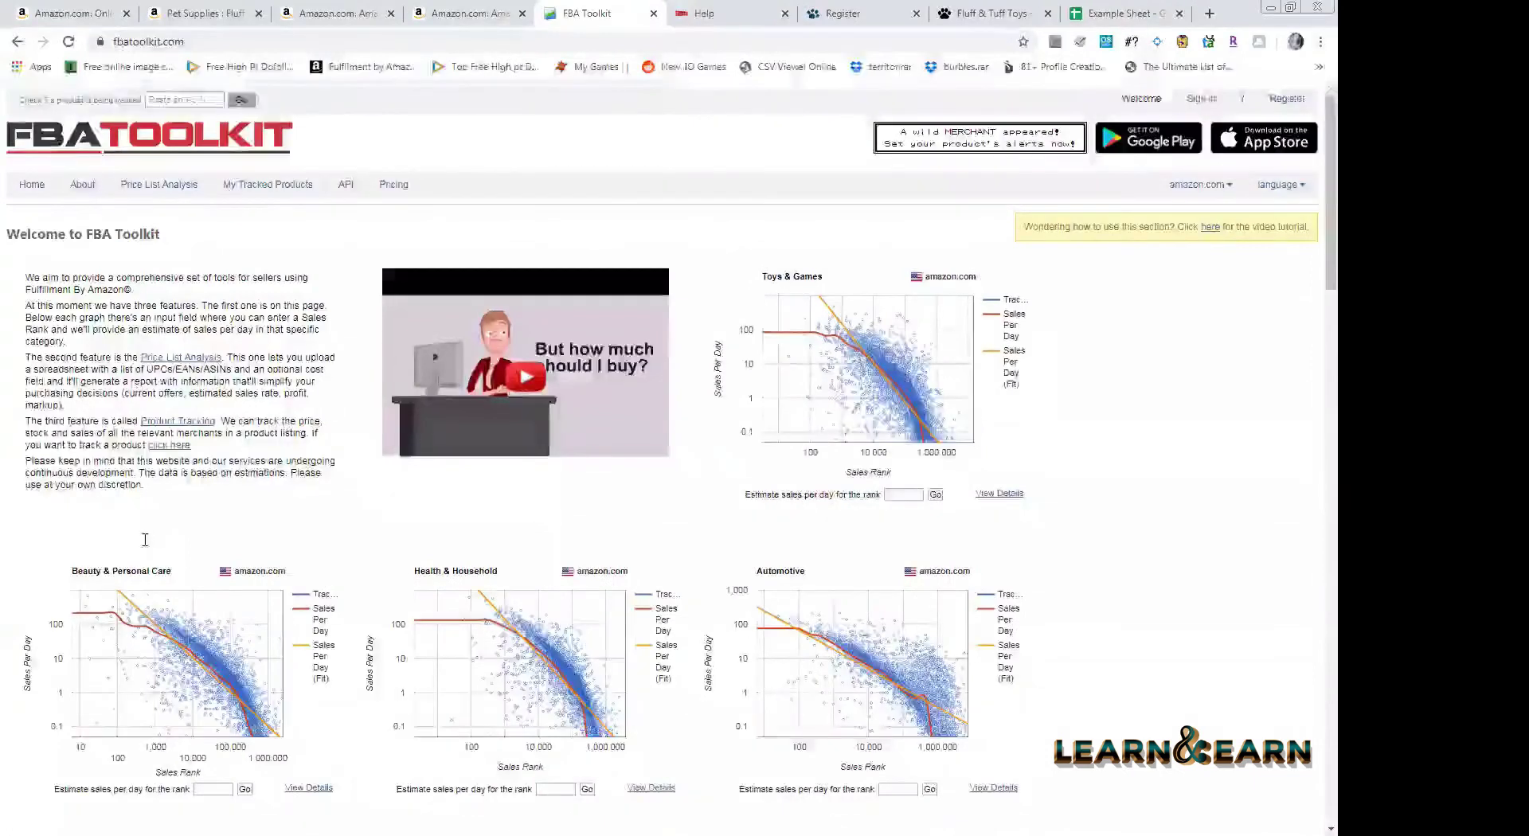
{"action": "scroll", "coordinate": [483, 131], "scroll_direction": "down", "scroll_amount": 5}
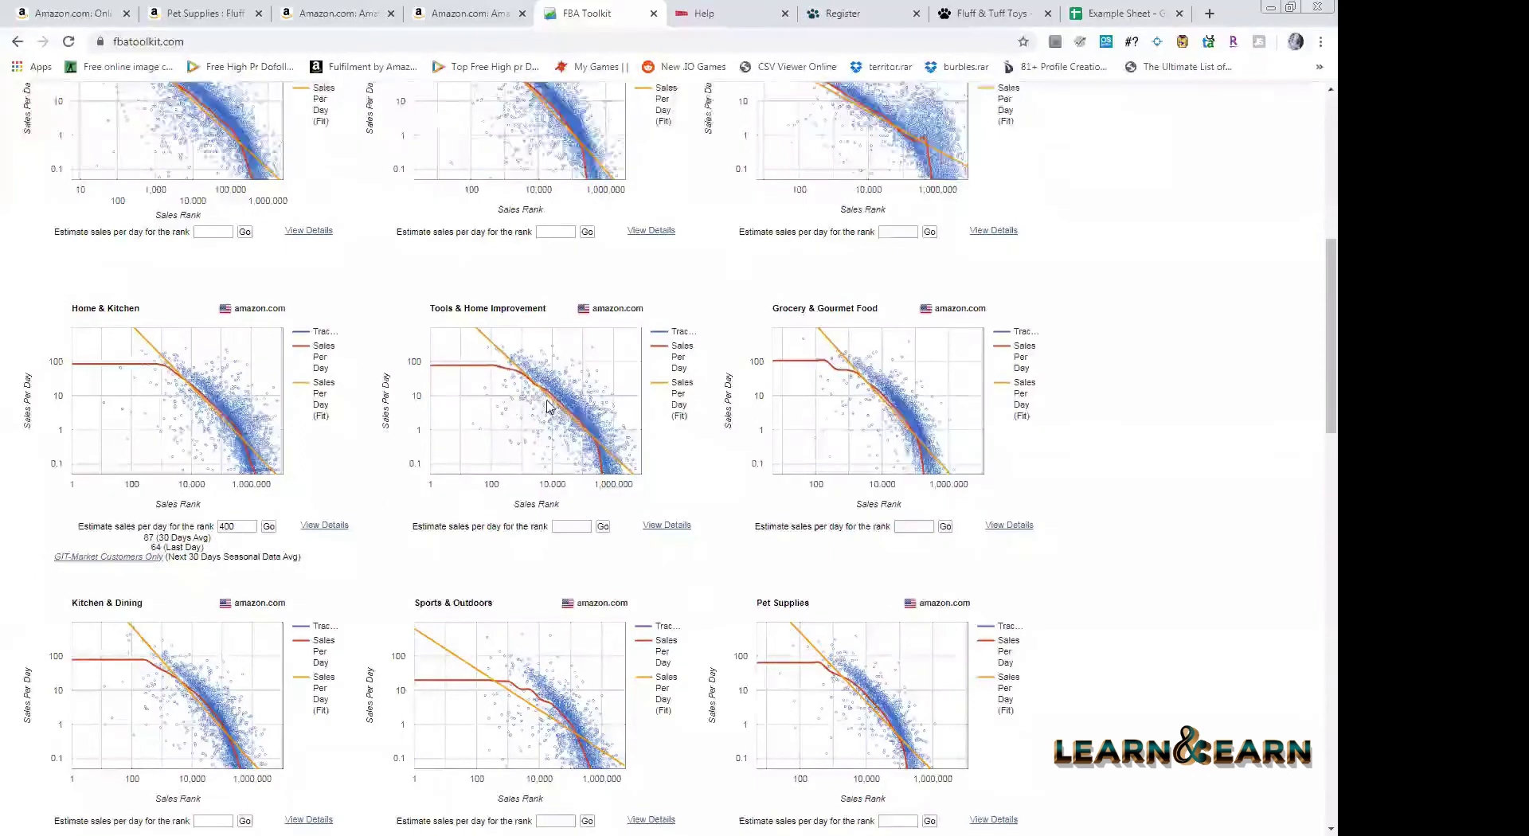
{"action": "key", "text": "ctrl+shift+Tab"}
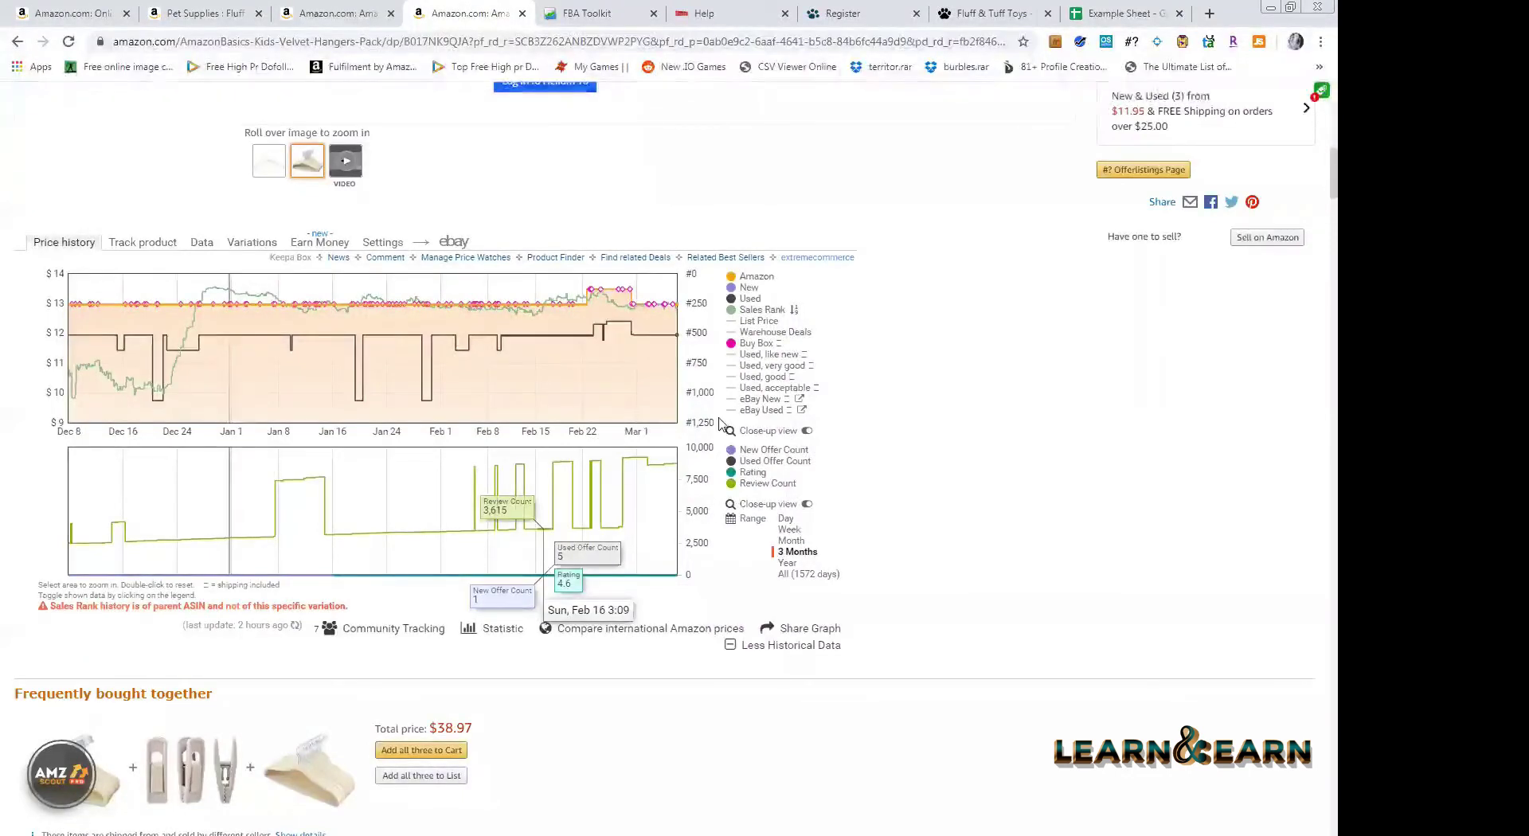
{"action": "key", "text": "alt+Tab"}
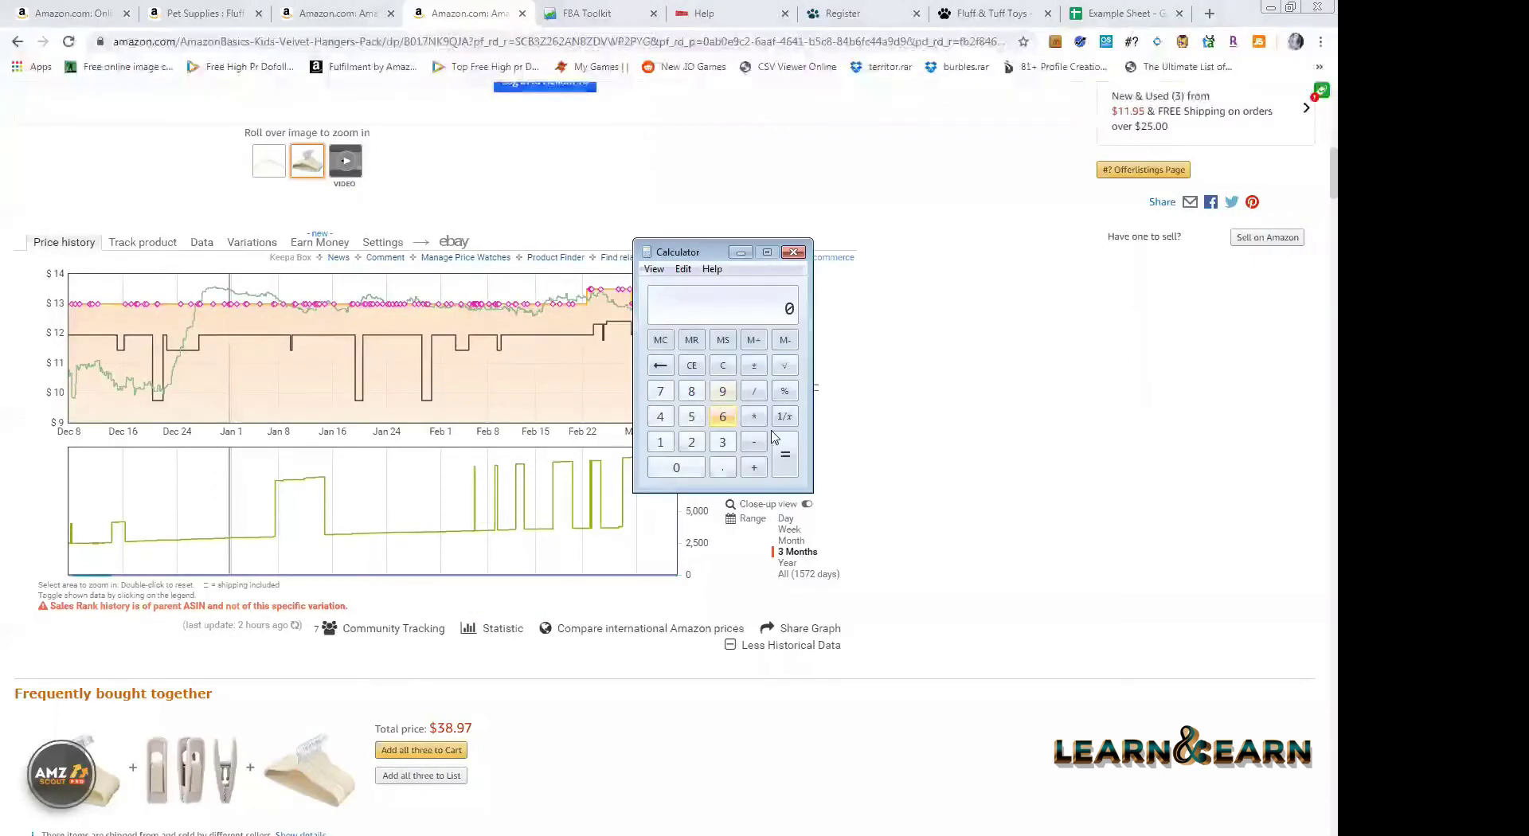
{"action": "type", "text": "2610"}
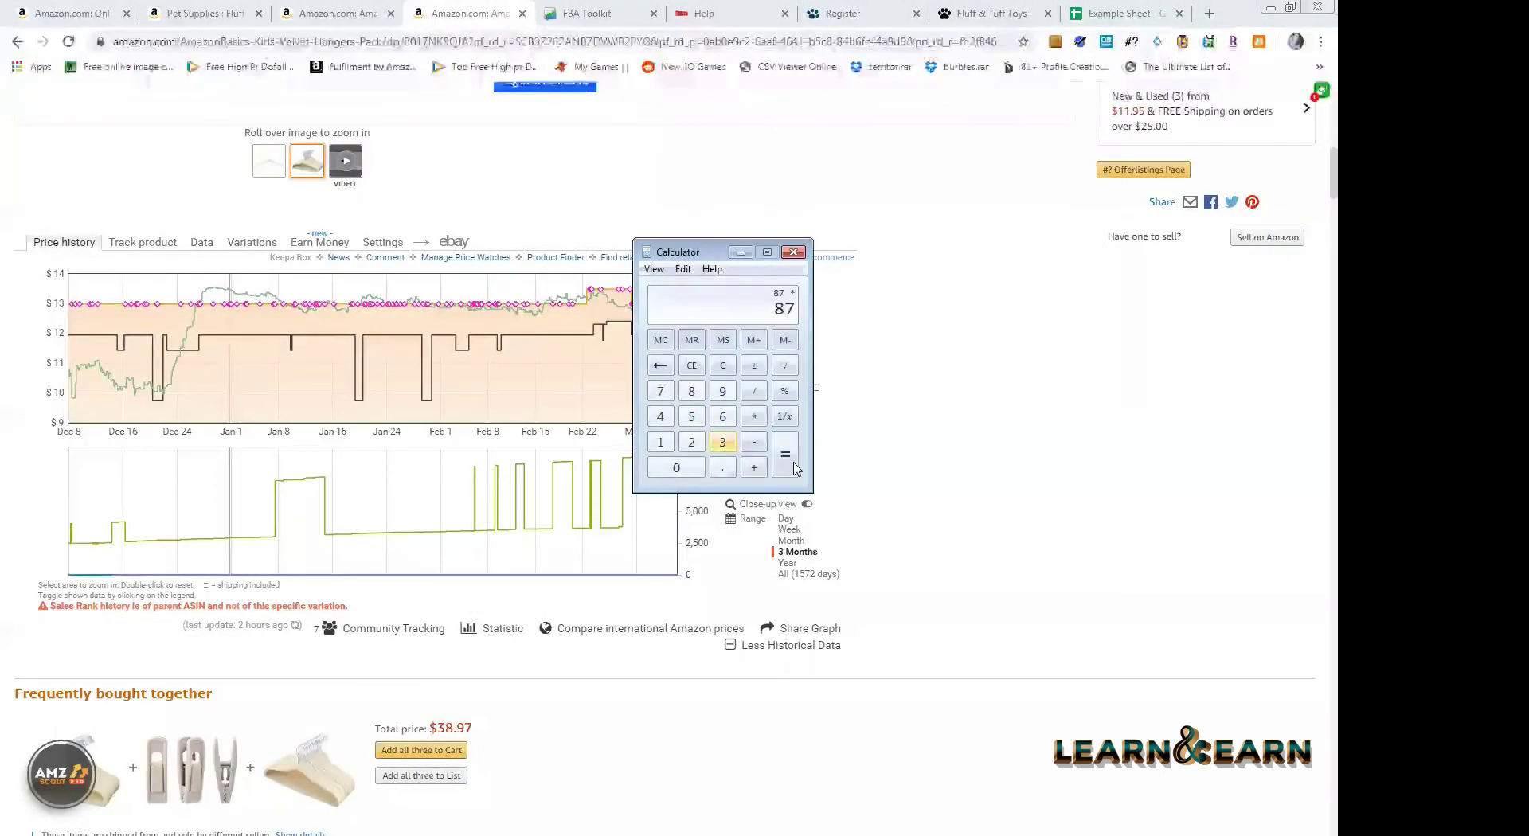
{"action": "left_click", "coordinate": [795, 263]}
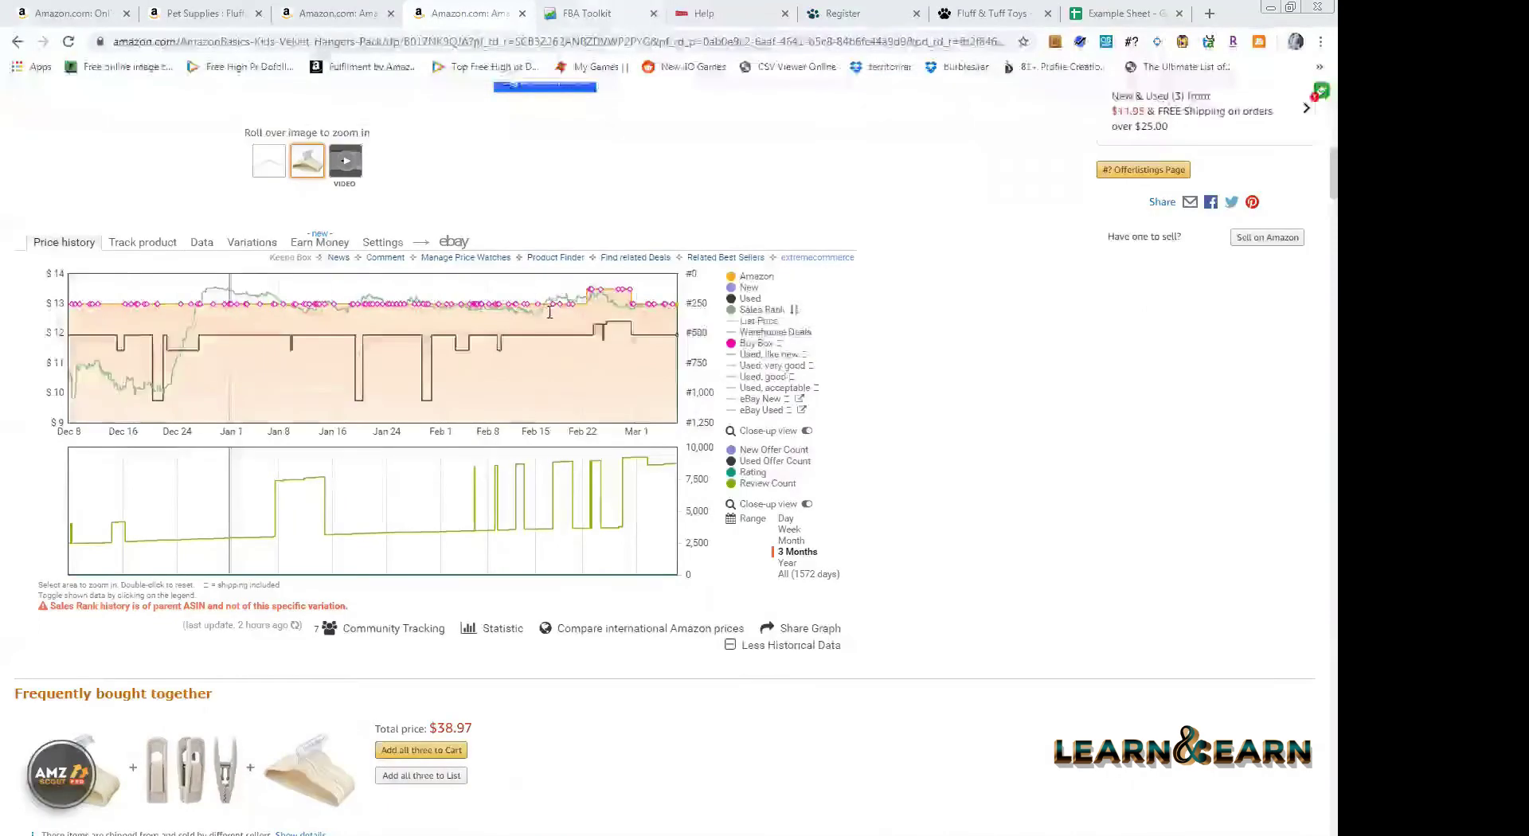
- Search Google for "js sales estimator" in place of the Fluff & Tuff help page
{"action": "left_click", "coordinate": [589, 14]}
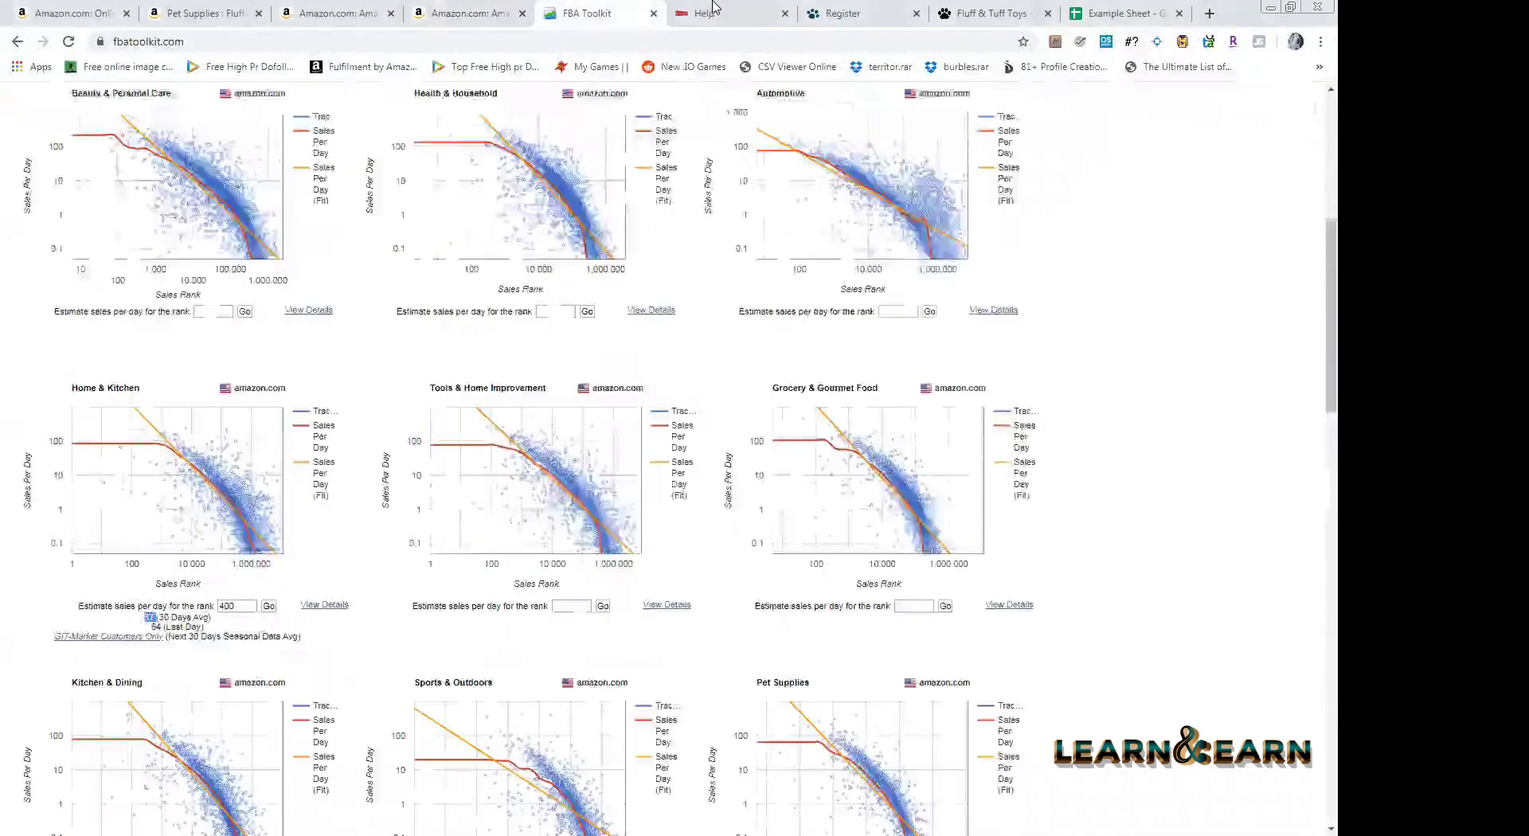
{"action": "key", "text": "ctrl+Tab"}
{"action": "left_click", "coordinate": [671, 43]}
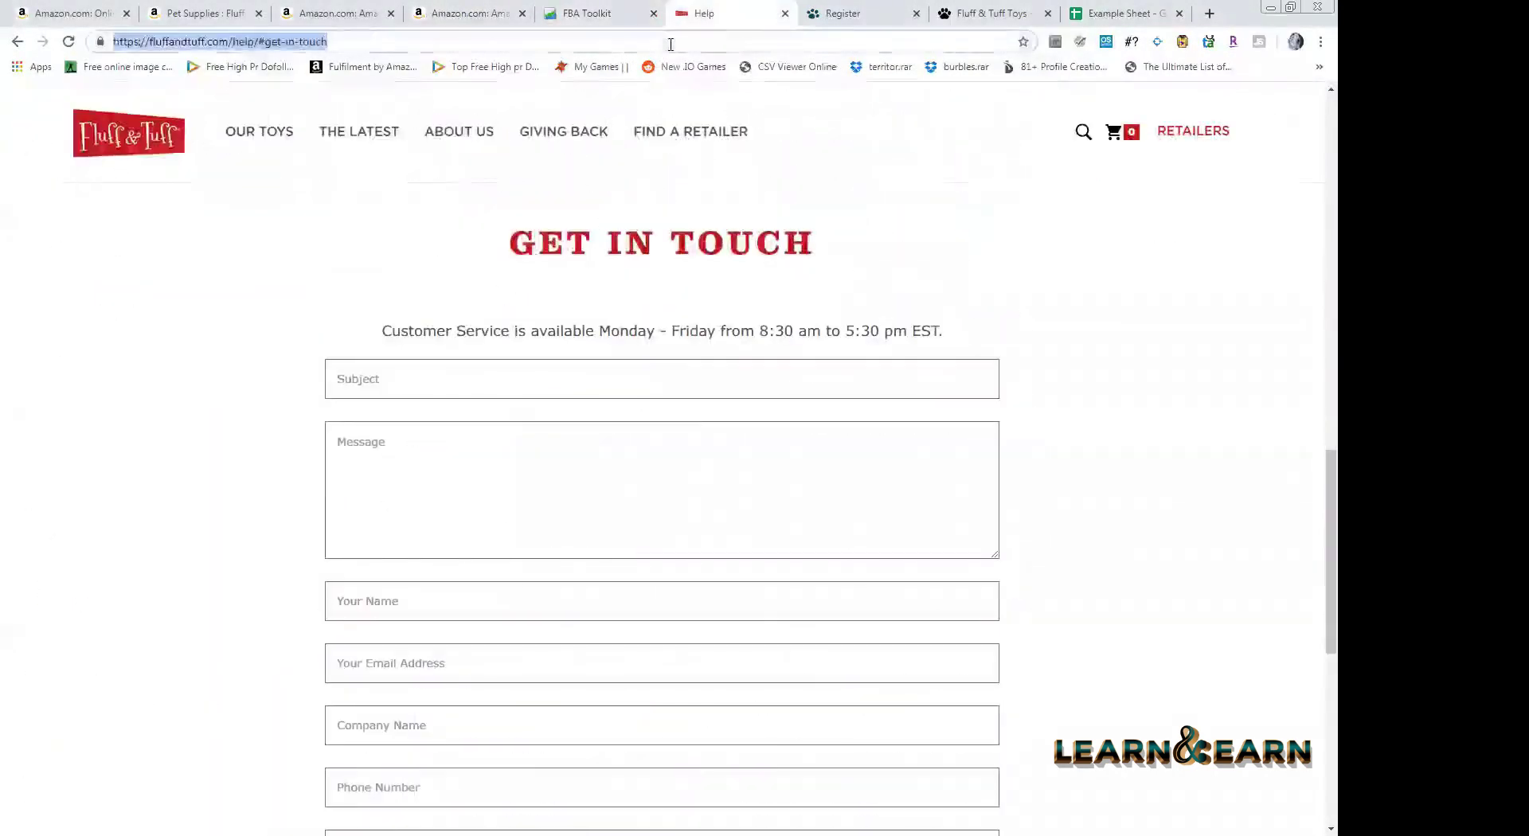
{"action": "type", "text": "JS sales"}
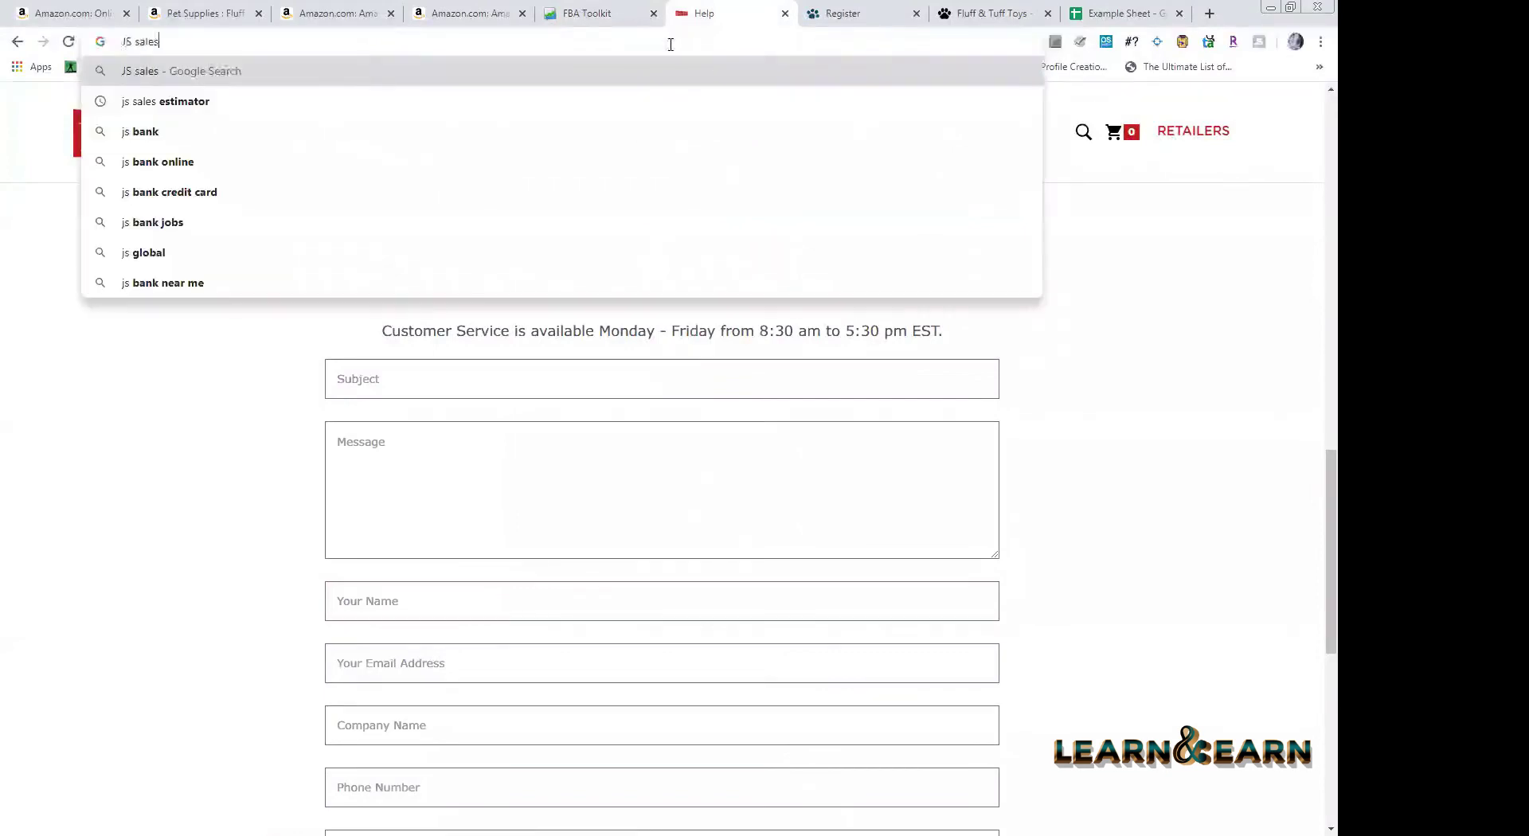
{"action": "key", "text": "Down"}
{"action": "key", "text": "Return"}
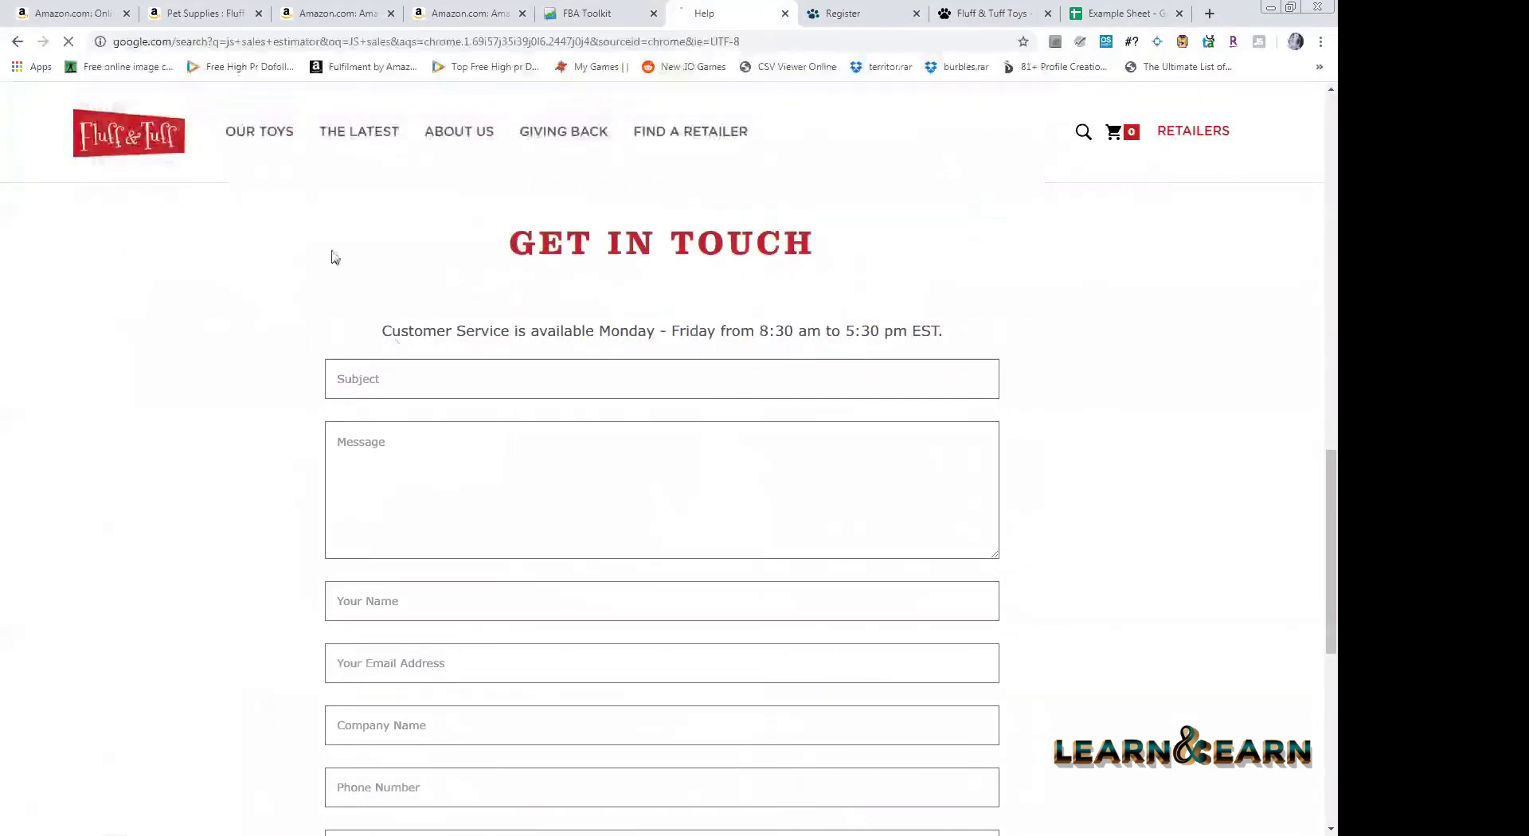
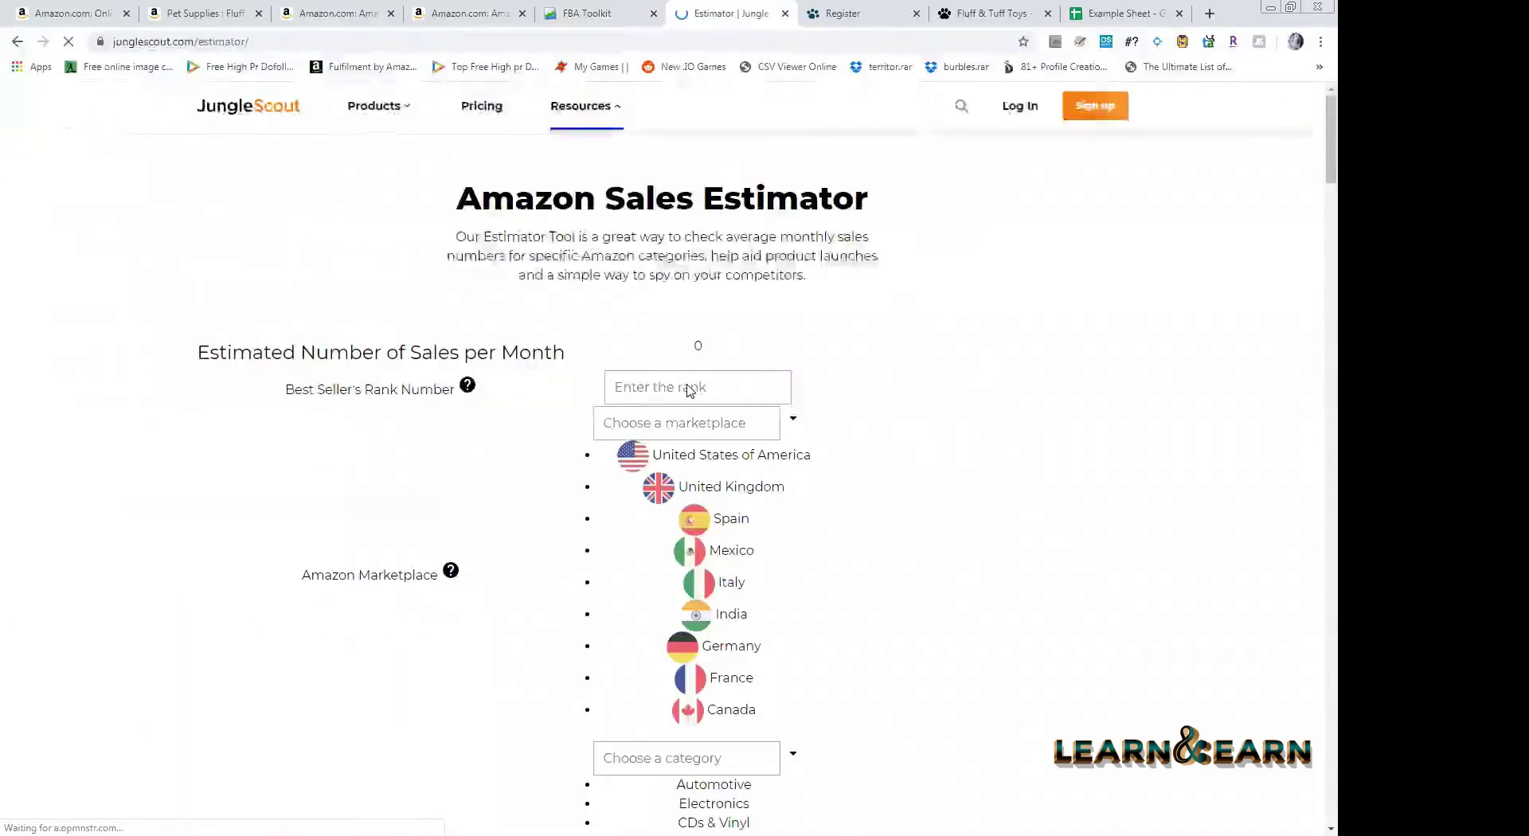
- Check the hangers' average sales rank in Keepa and enter 364 as the Best Seller's Rank in Jungle Scout's Sales Estimator
{"action": "scroll", "coordinate": [691, 390], "scroll_direction": "down", "scroll_amount": 2}
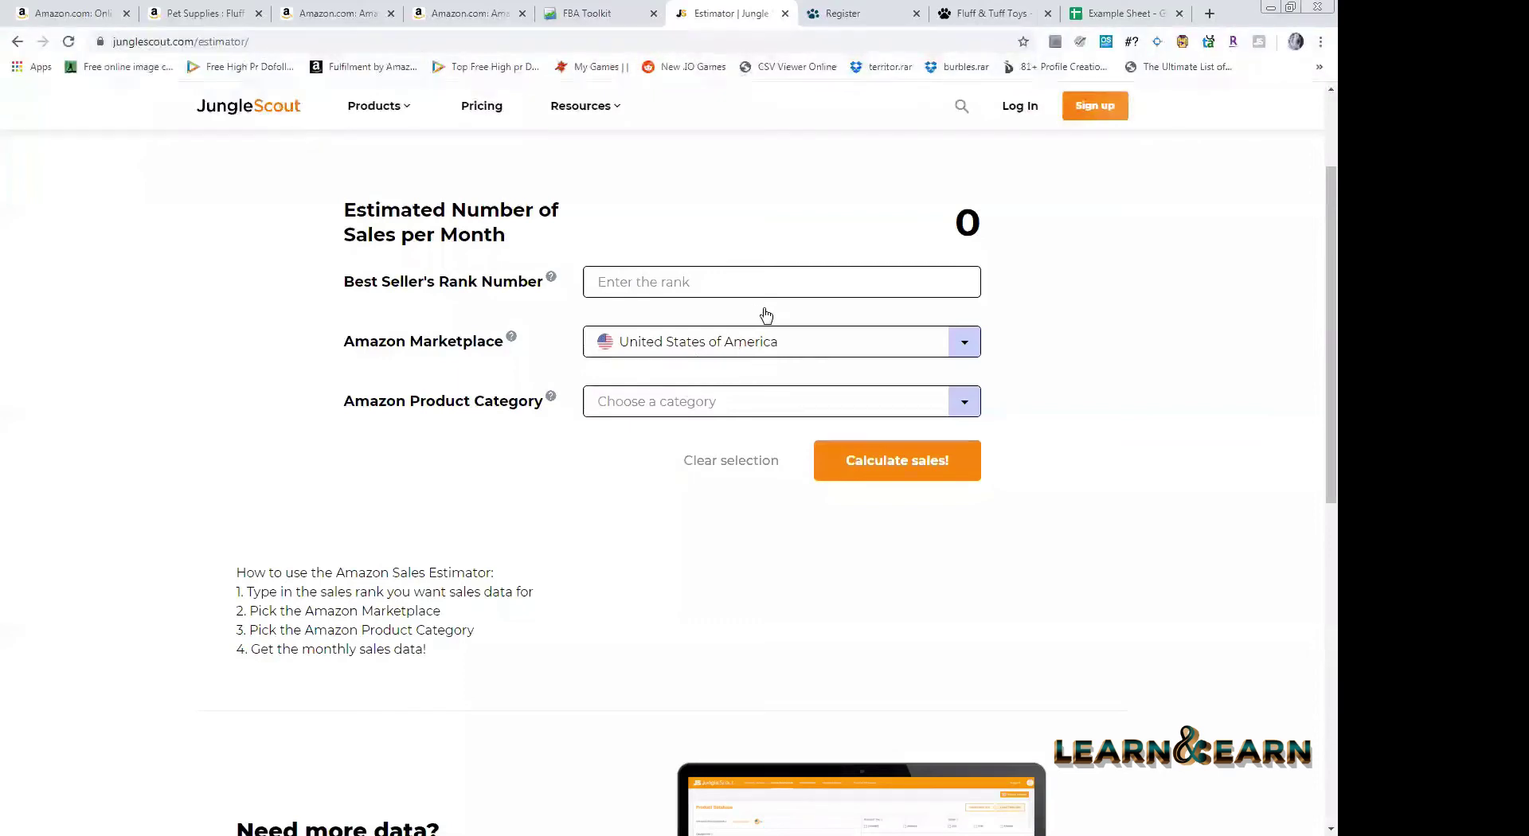
{"action": "key", "text": "ctrl+4"}
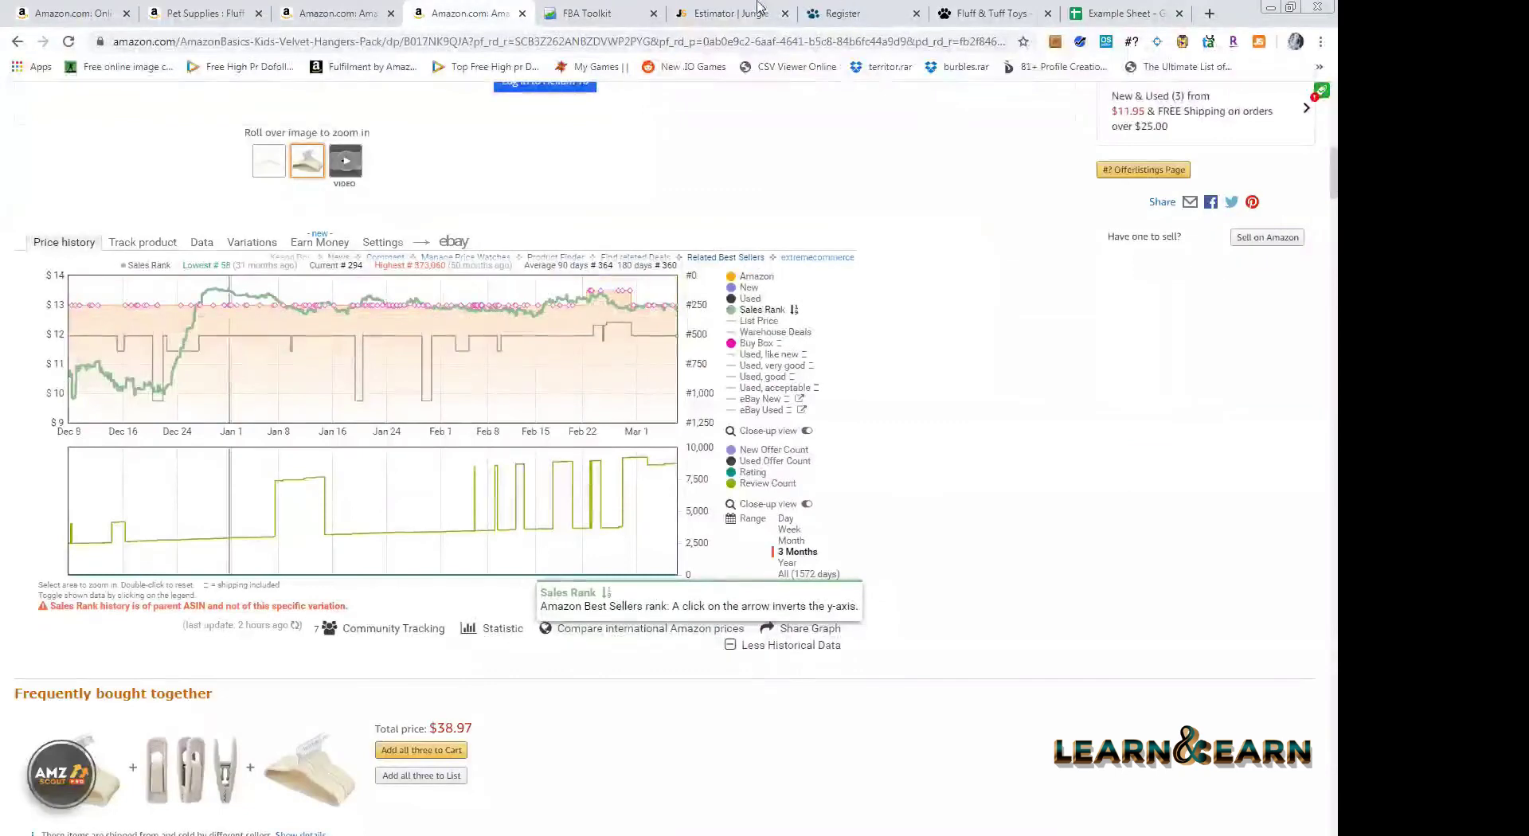
{"action": "key", "text": "ctrl+6"}
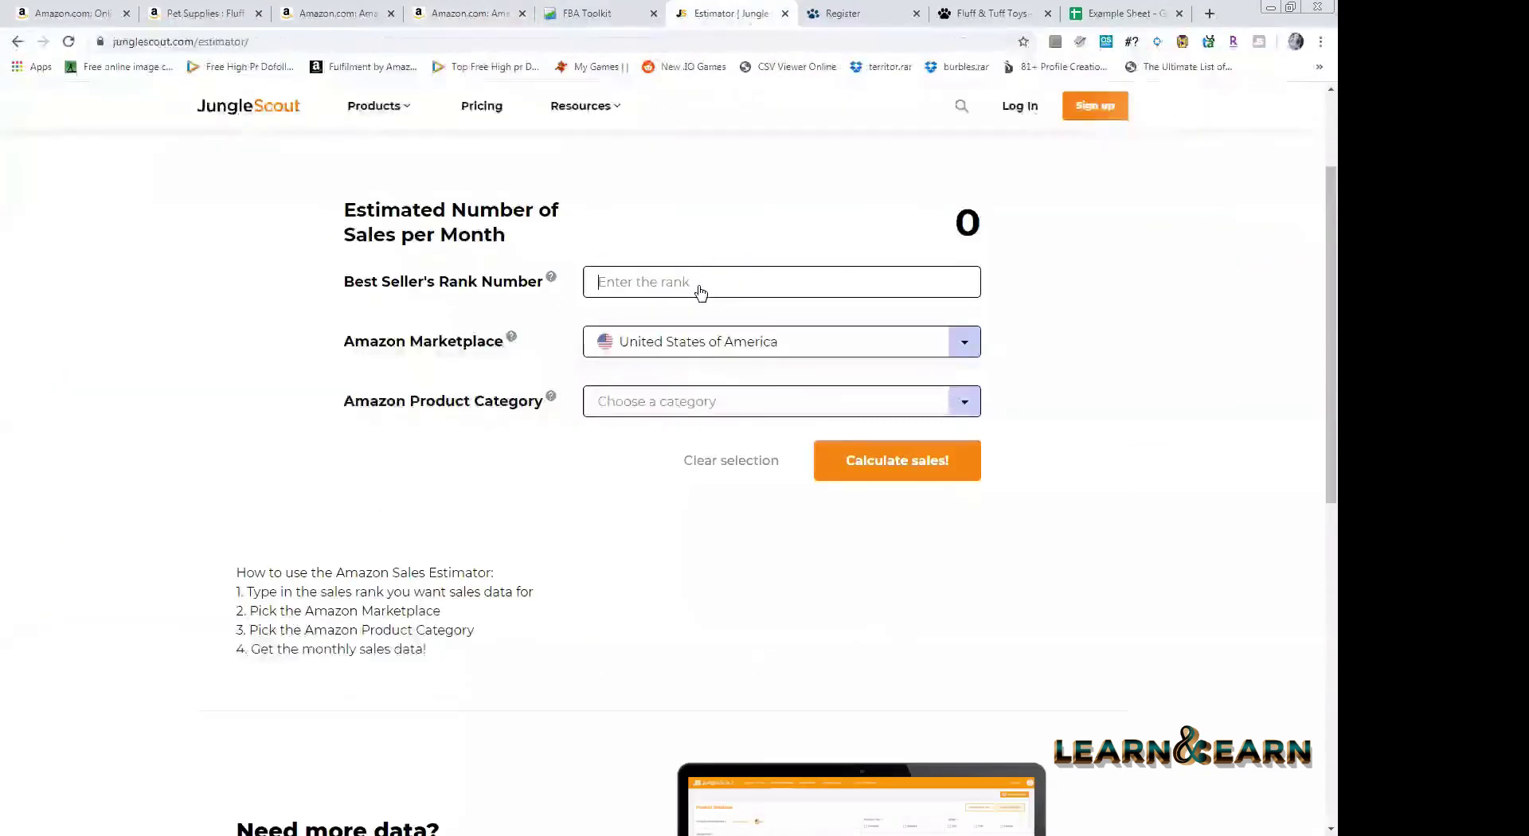
{"action": "type", "text": "36"}
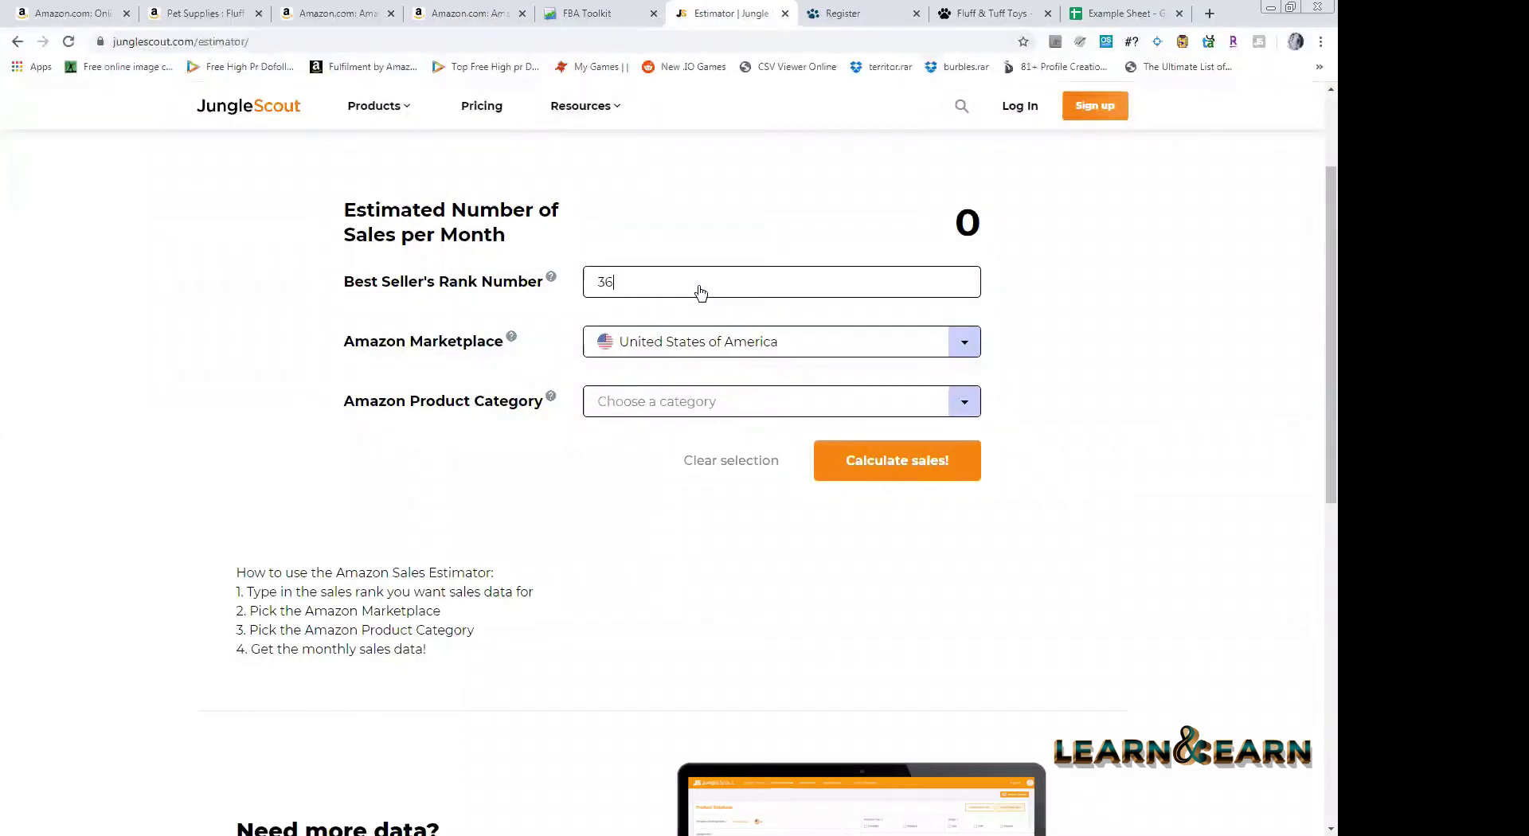
{"action": "type", "text": "4"}
- Set the product category to Home & Kitchen and calculate the estimated number of sales per month
{"action": "left_click", "coordinate": [965, 403]}
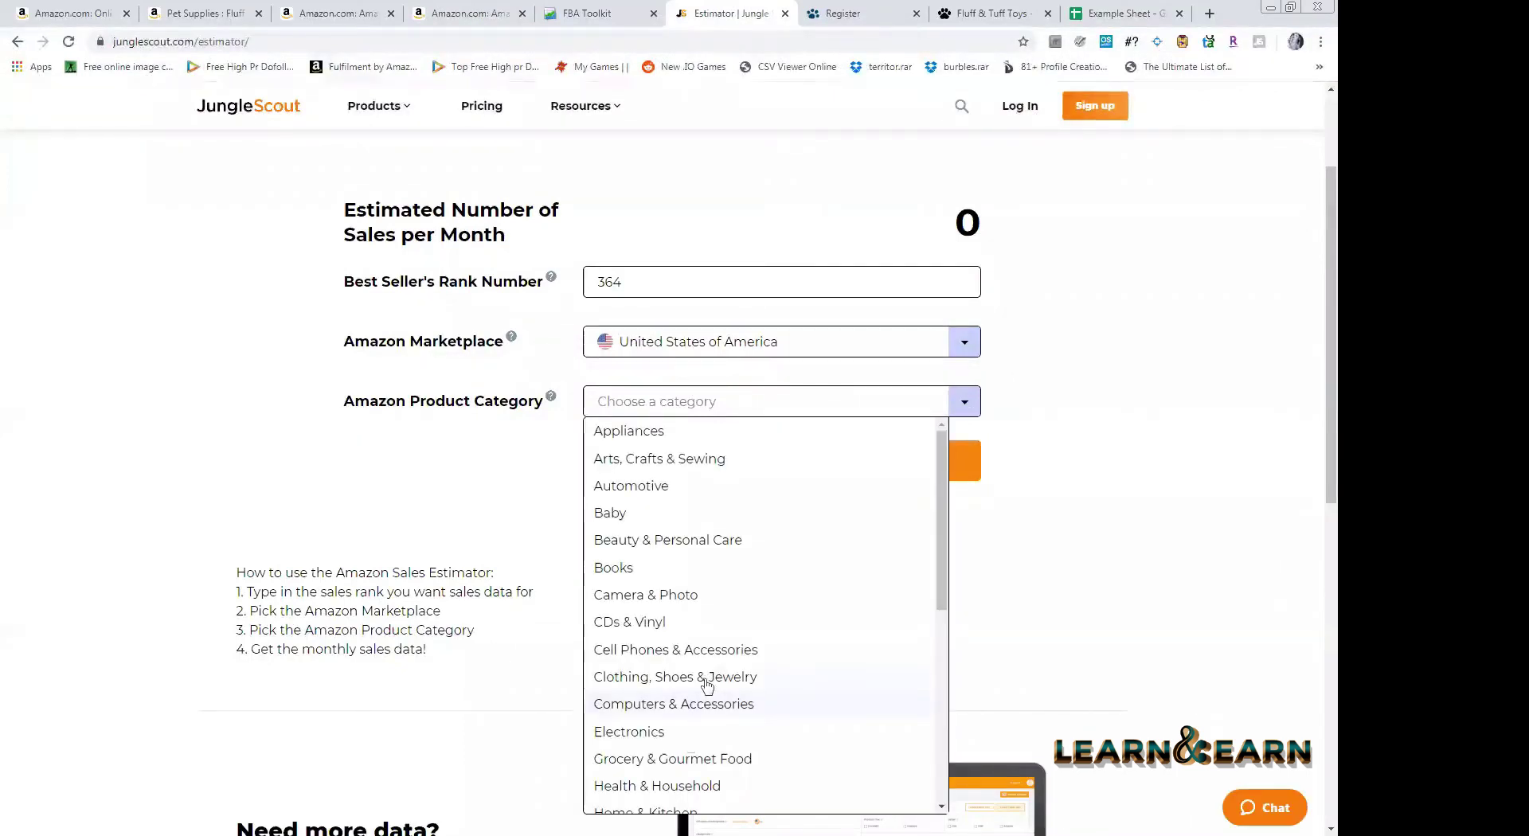
{"action": "scroll", "coordinate": [690, 739], "scroll_direction": "down", "scroll_amount": 1}
{"action": "left_click", "coordinate": [690, 732]}
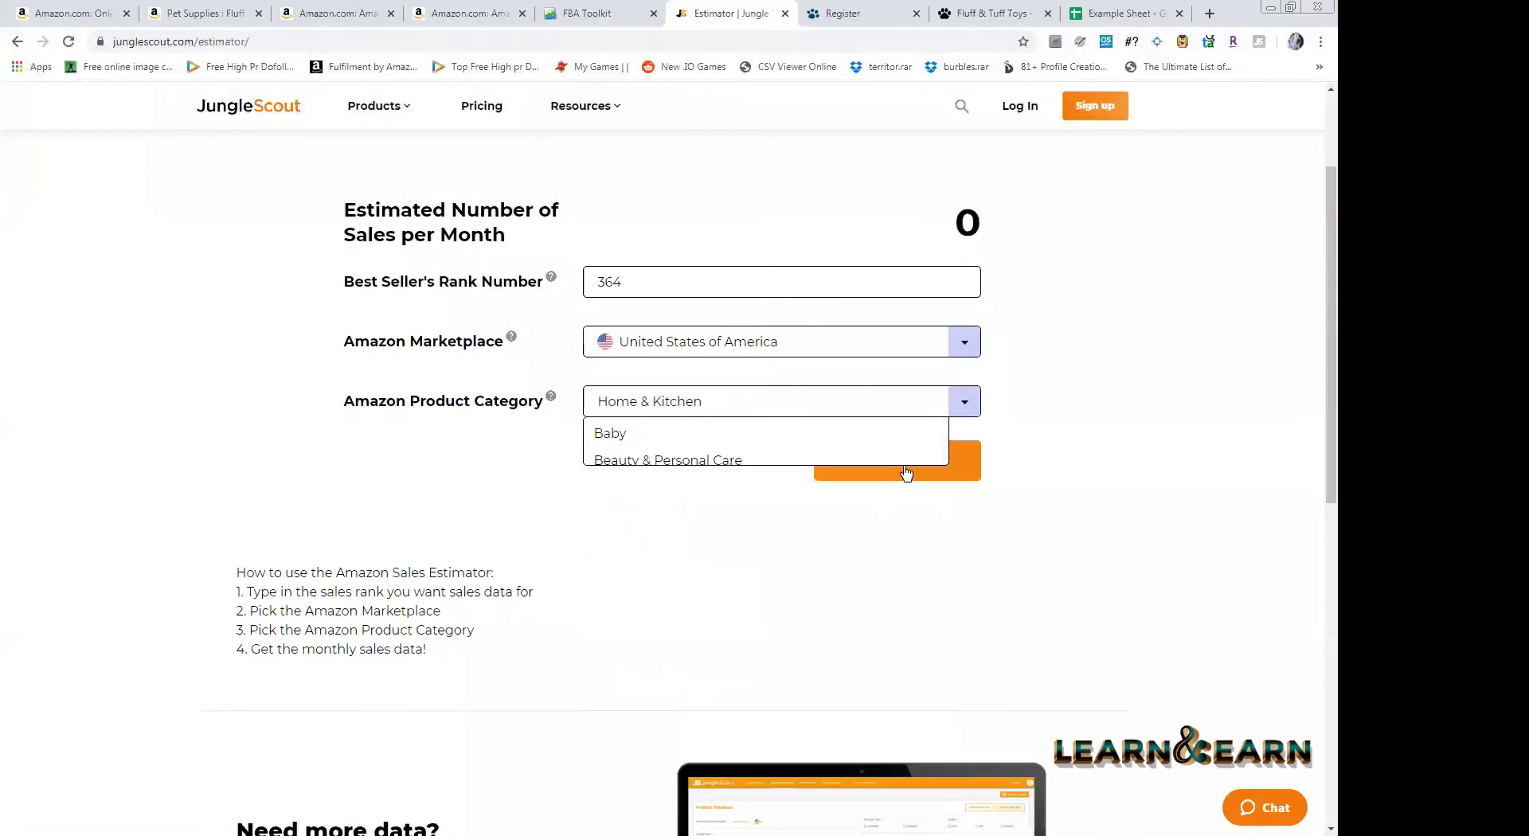
{"action": "left_click", "coordinate": [901, 482]}
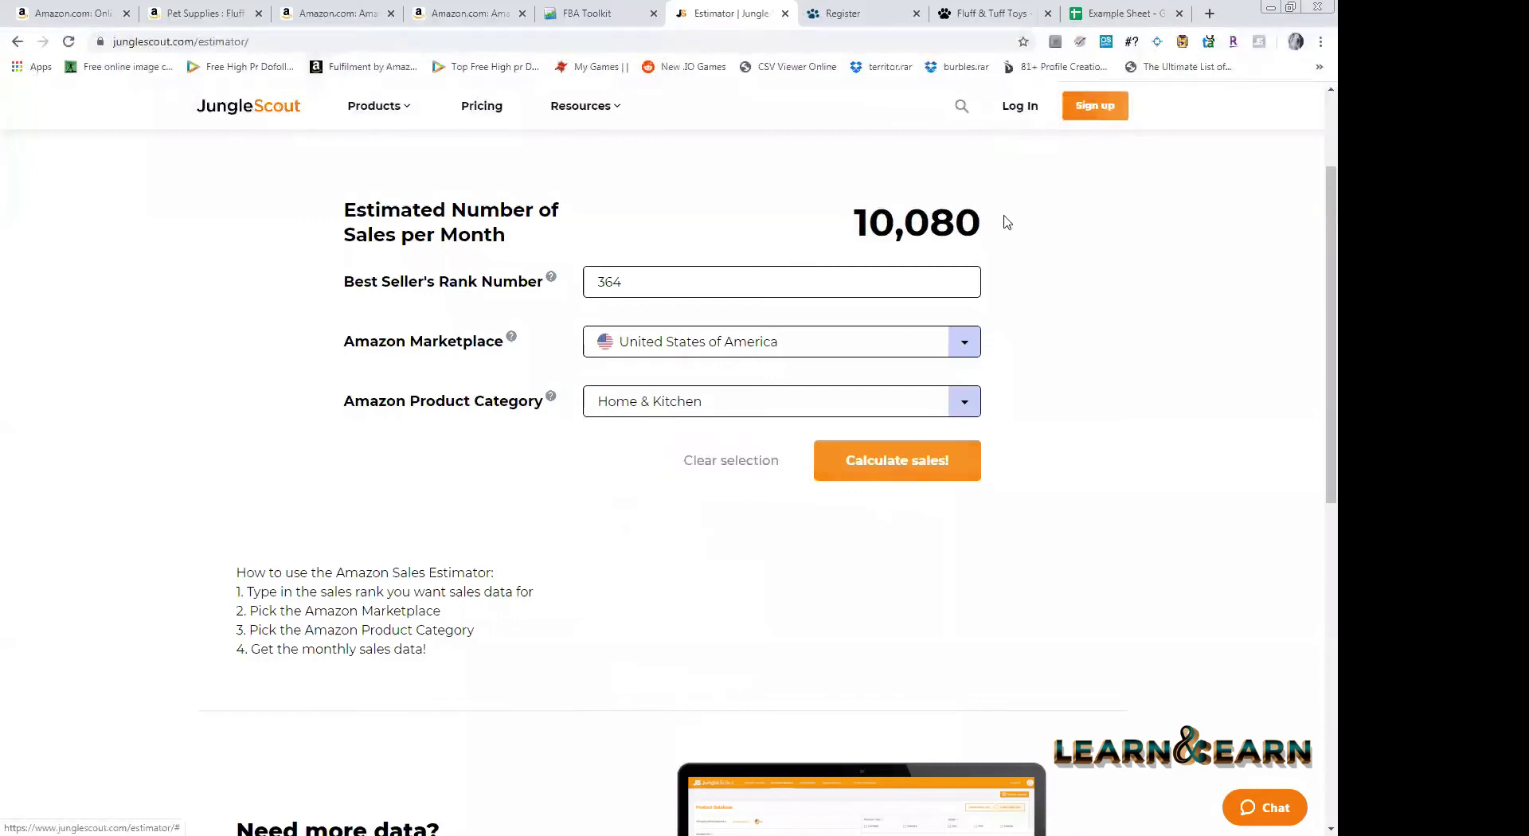
{"action": "triple_click", "coordinate": [1044, 235]}
{"action": "left_click", "coordinate": [1044, 236]}
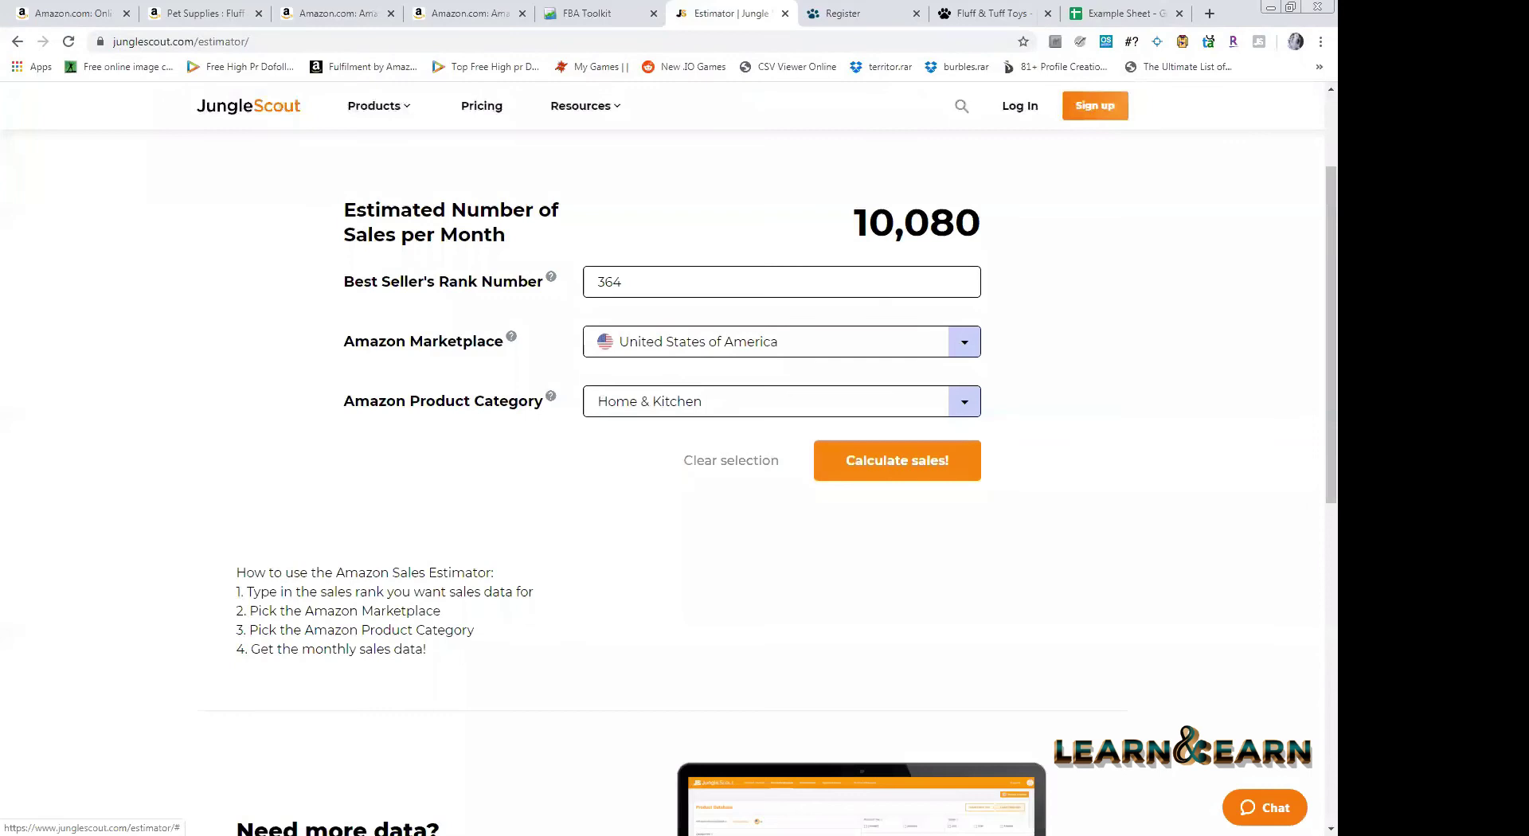
- Check the hangers' estimated monthly sales in the AMZScout FBA Calculator on their Amazon listing, and close the calculator
{"action": "key", "text": "ctrl+shift+Tab"}
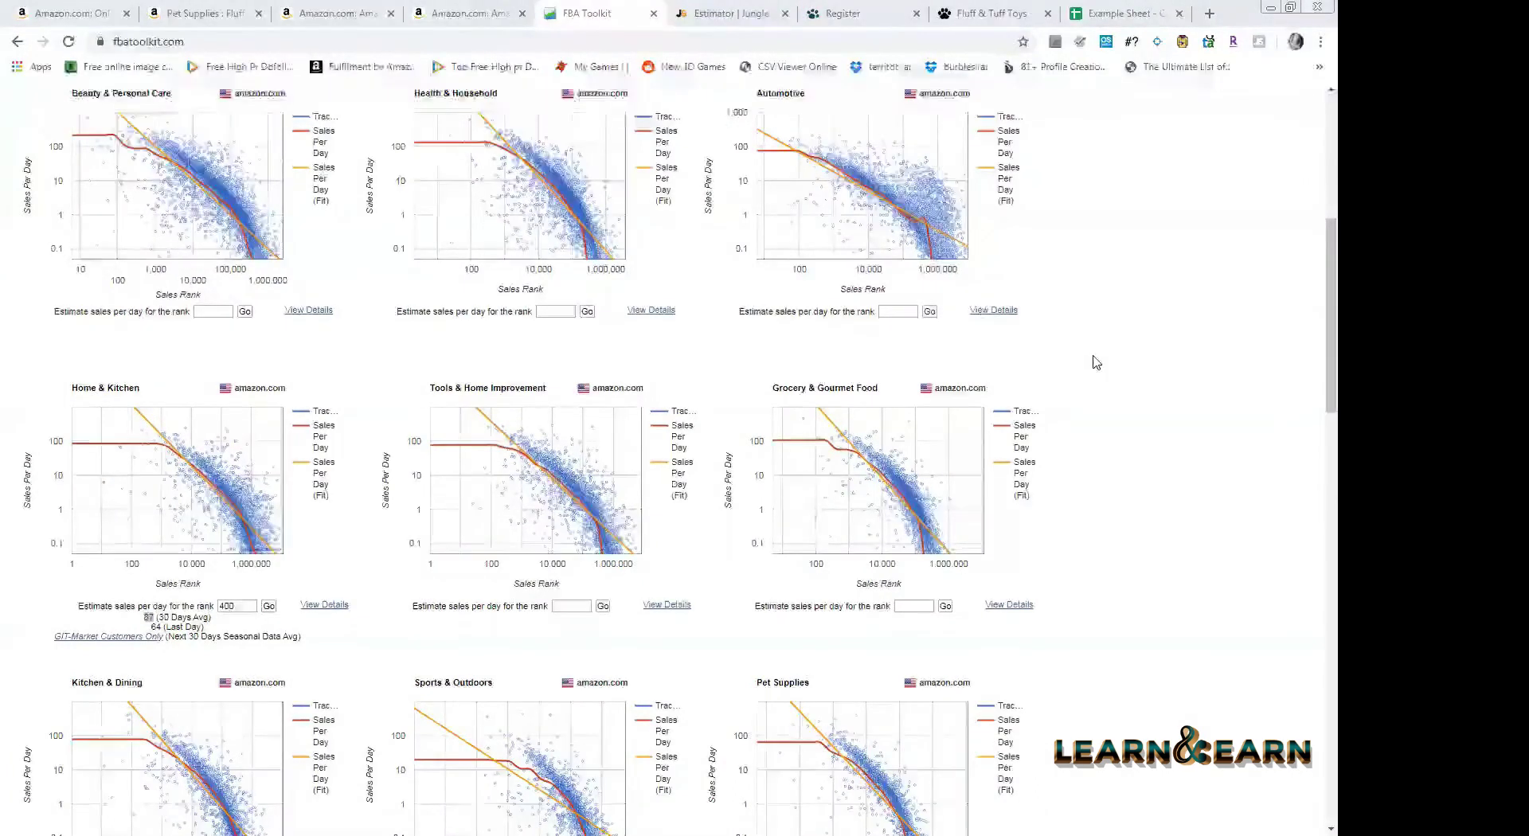
{"action": "key", "text": "ctrl+shift+Tab"}
{"action": "scroll", "coordinate": [1164, 287], "scroll_direction": "up", "scroll_amount": 1}
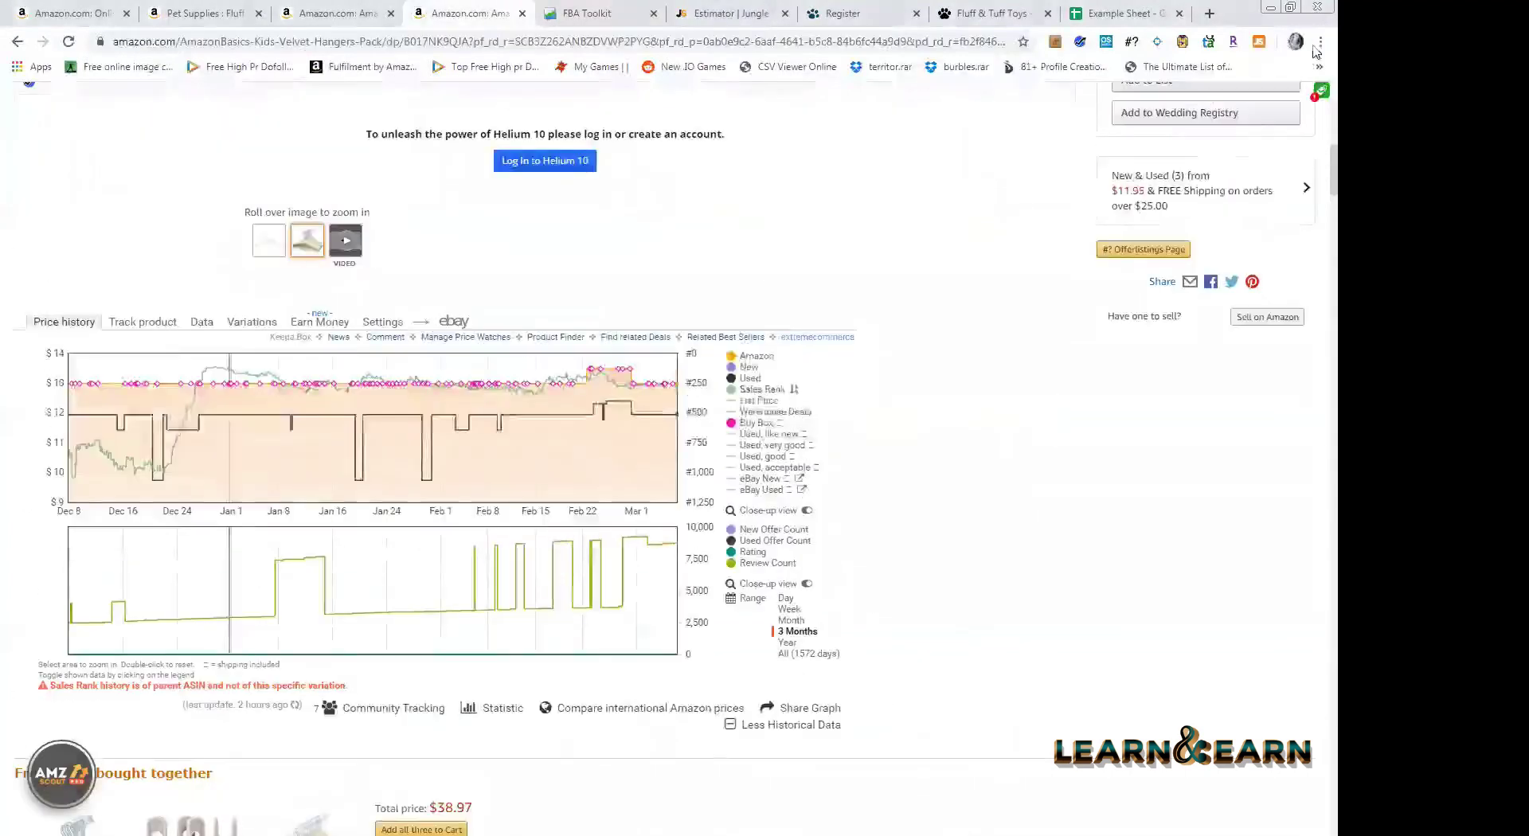
{"action": "scroll", "coordinate": [1278, 102], "scroll_direction": "up", "scroll_amount": 2}
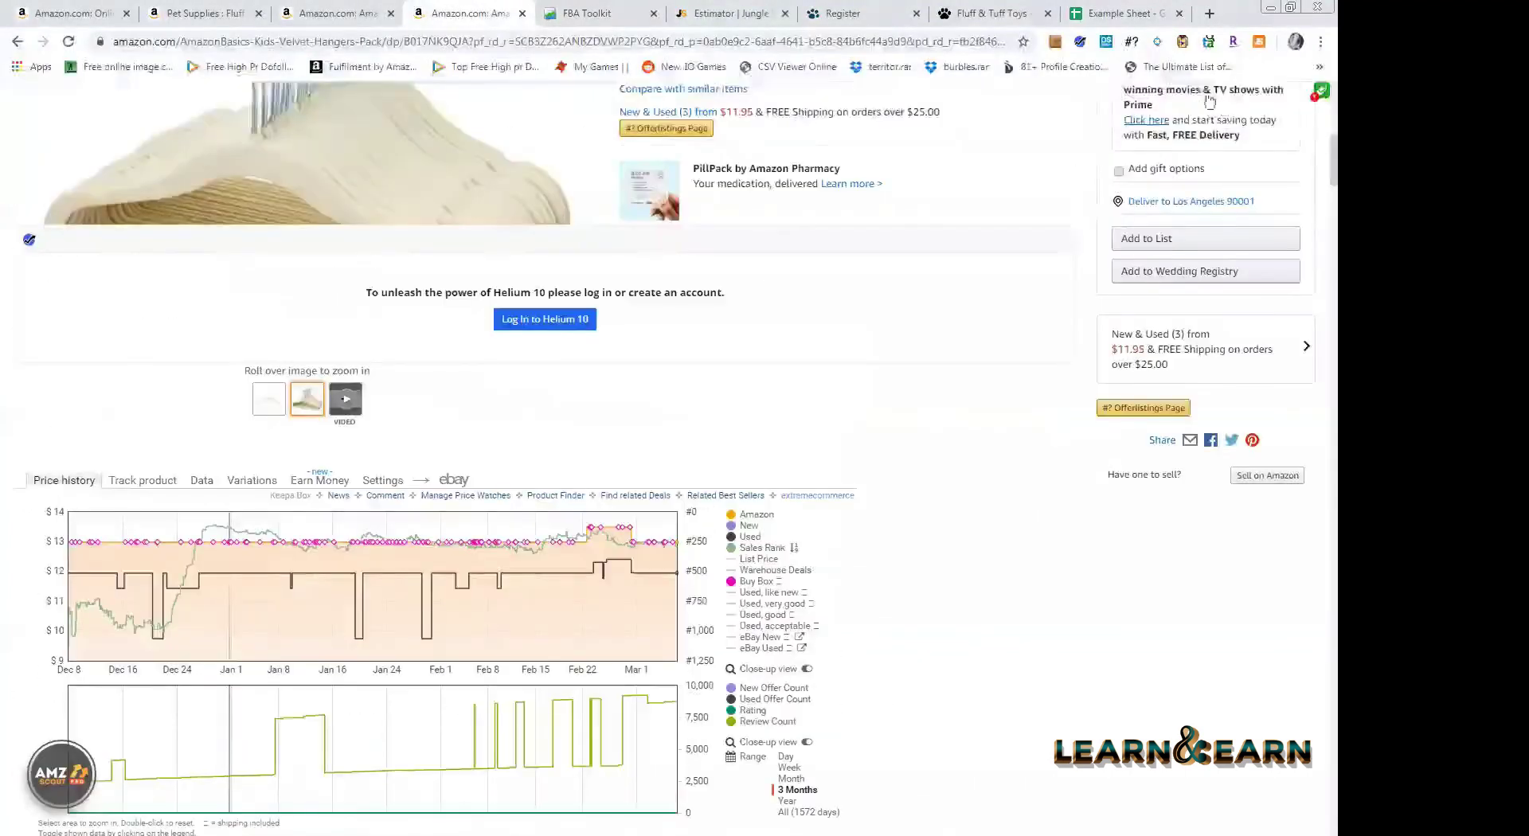
{"action": "scroll", "coordinate": [1154, 73], "scroll_direction": "up", "scroll_amount": 3}
{"action": "key", "text": "alt+f"}
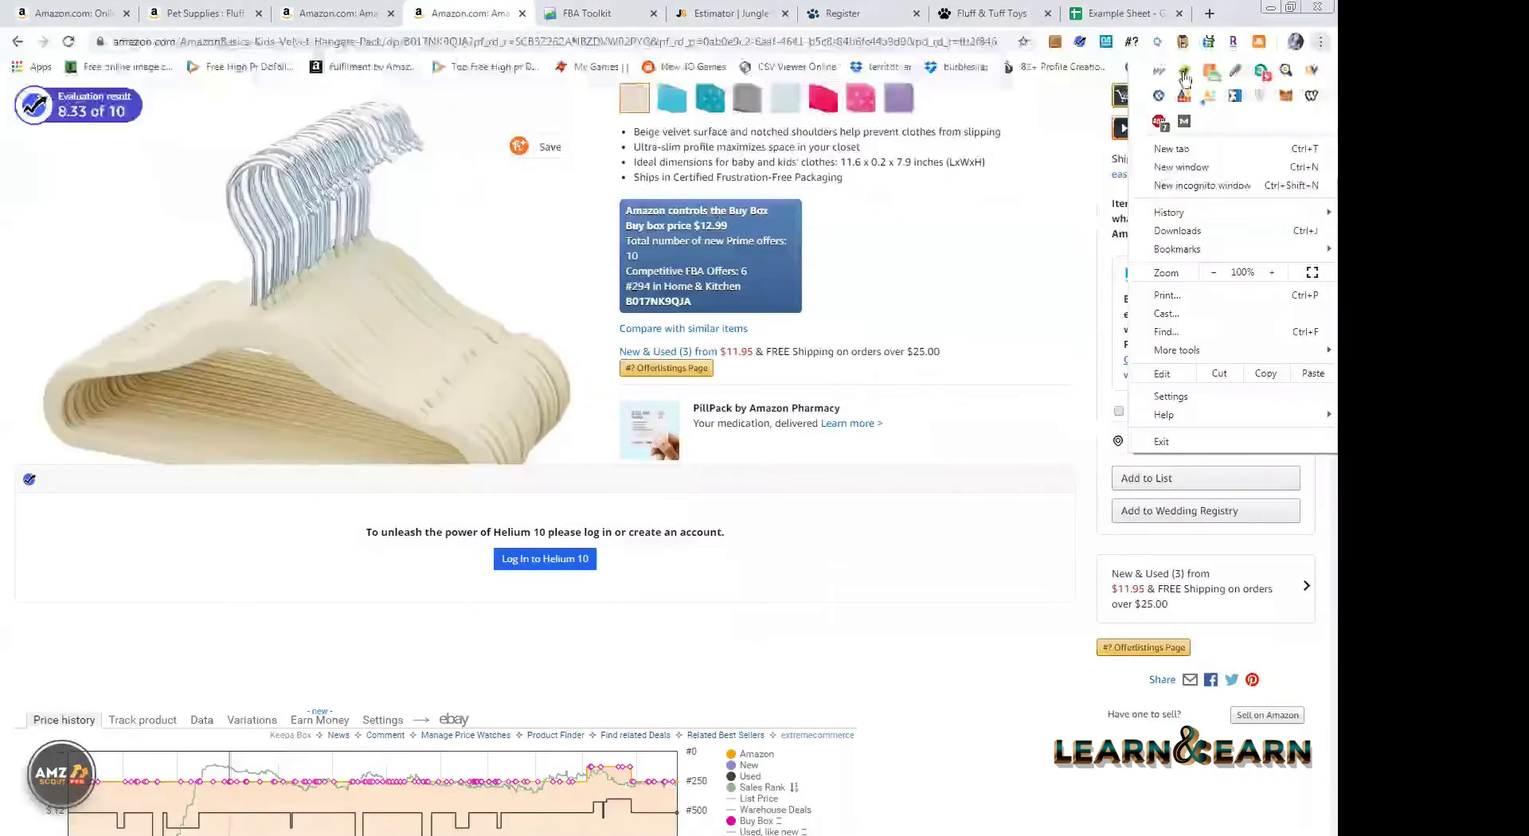
{"action": "left_click", "coordinate": [820, 337]}
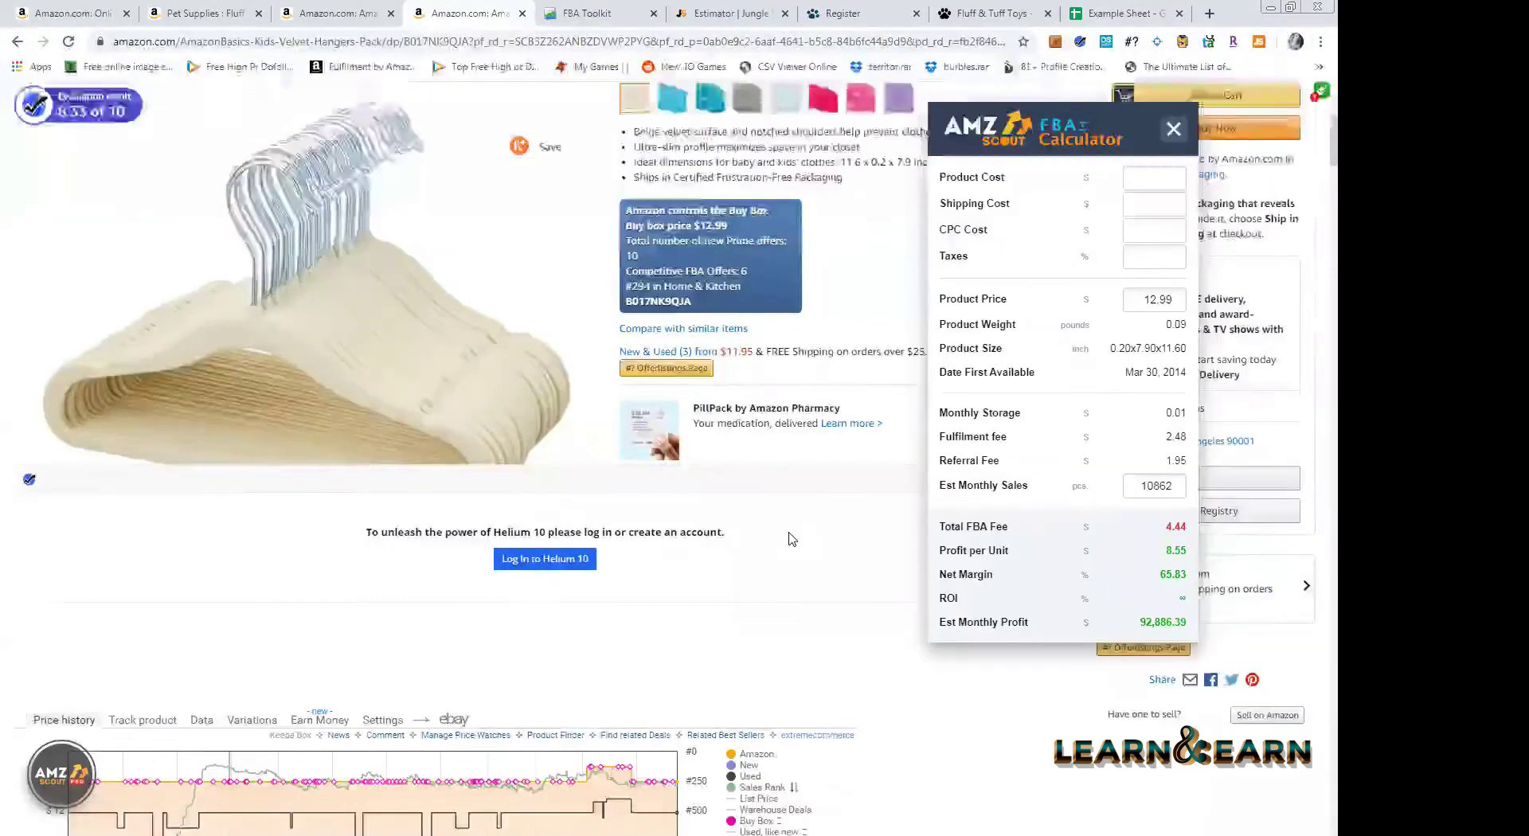
{"action": "scroll", "coordinate": [791, 539], "scroll_direction": "down", "scroll_amount": 2}
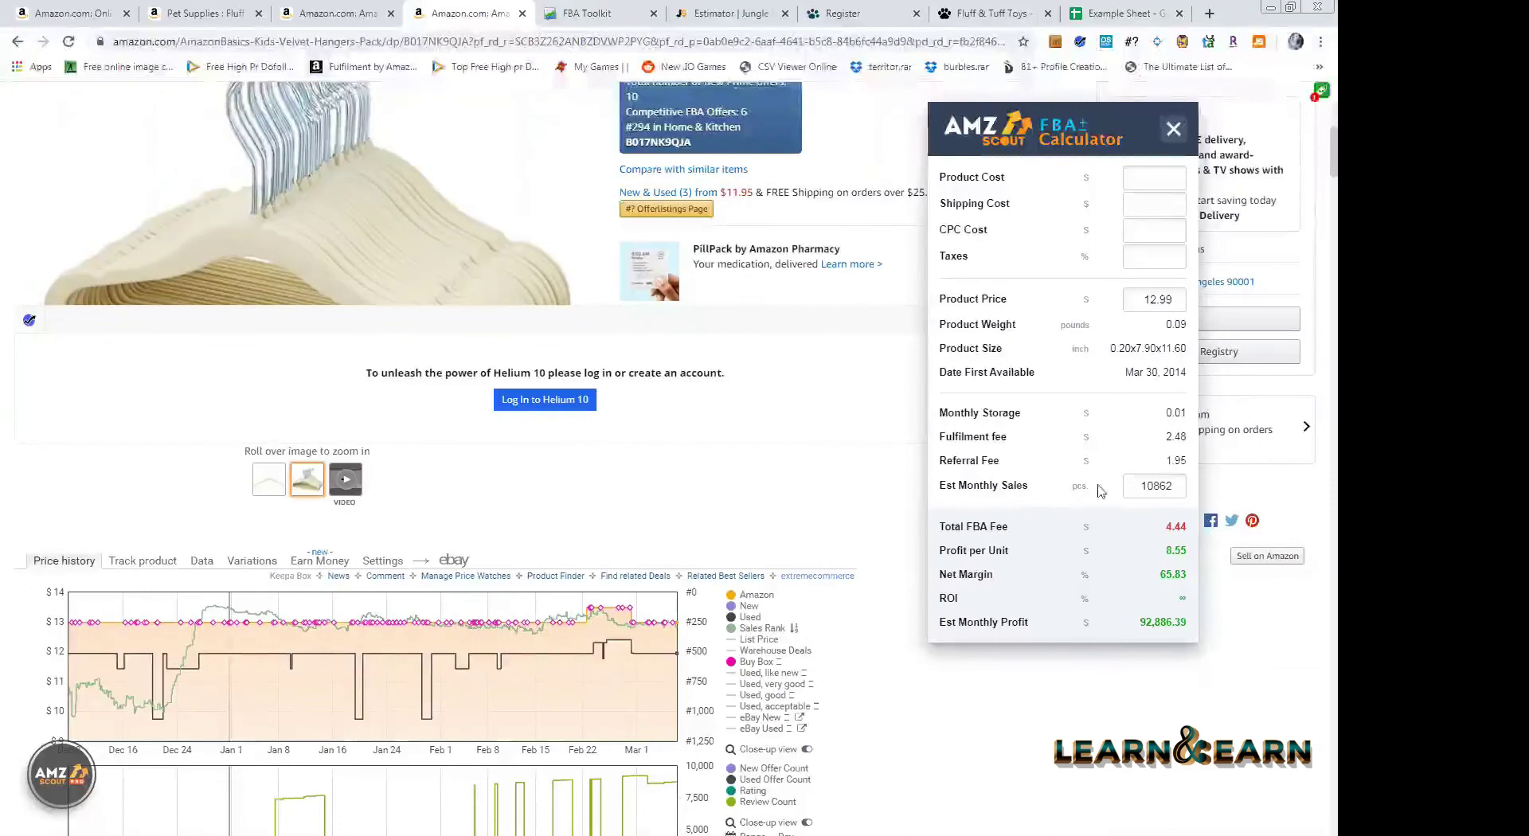
{"action": "double_click", "coordinate": [1152, 484]}
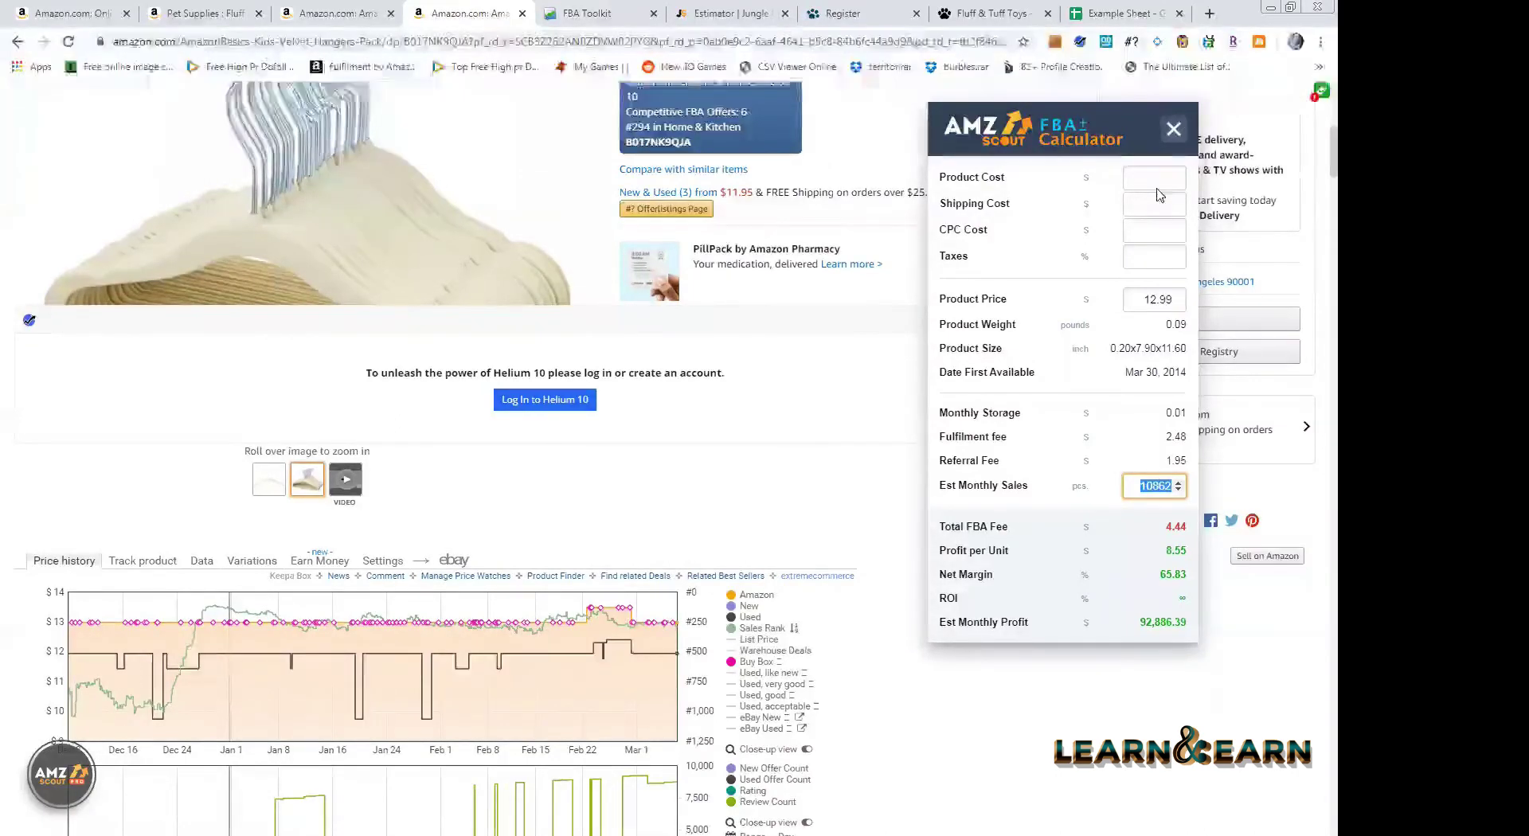
{"action": "scroll", "coordinate": [1070, 349], "scroll_direction": "up", "scroll_amount": 1}
{"action": "key", "text": "Escape"}
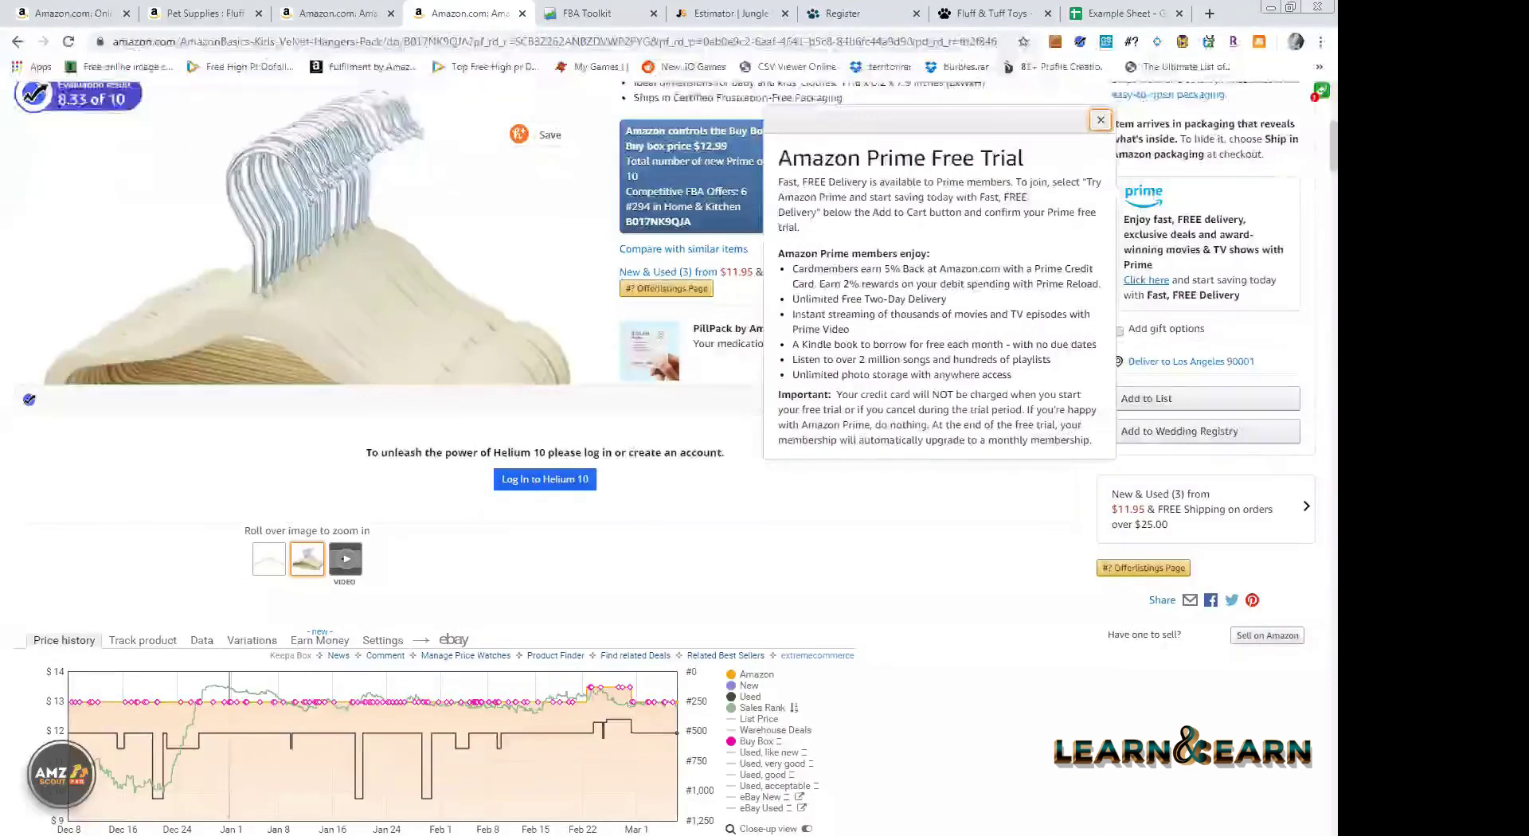
- Examine the hangers' product details and Keepa price history chart on the Amazon listing
{"action": "mouse_move", "coordinate": [390, 243]}
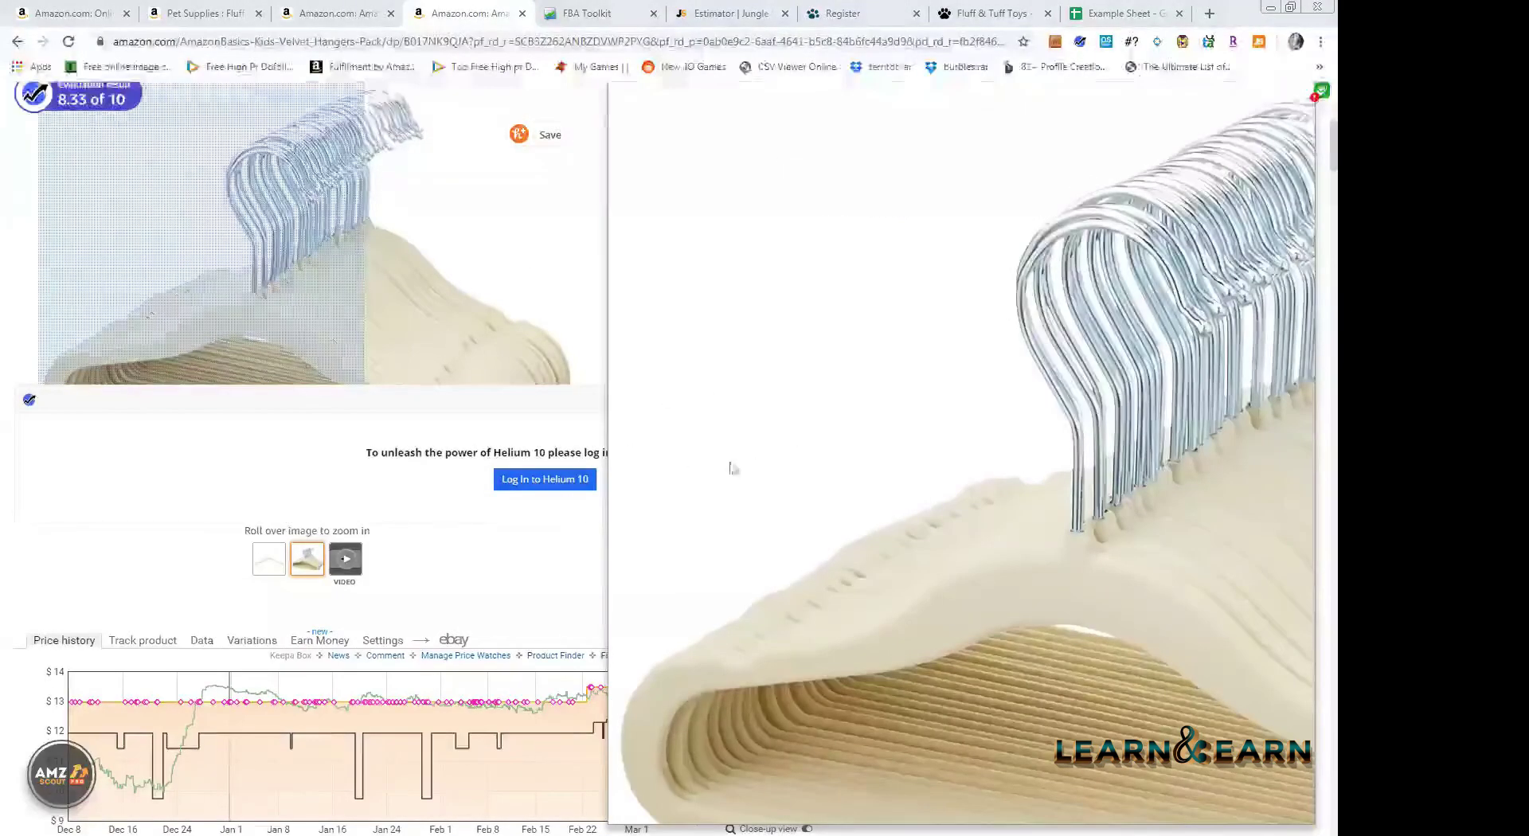
{"action": "key", "text": "alt+Tab"}
{"action": "type", "text": "2610"}
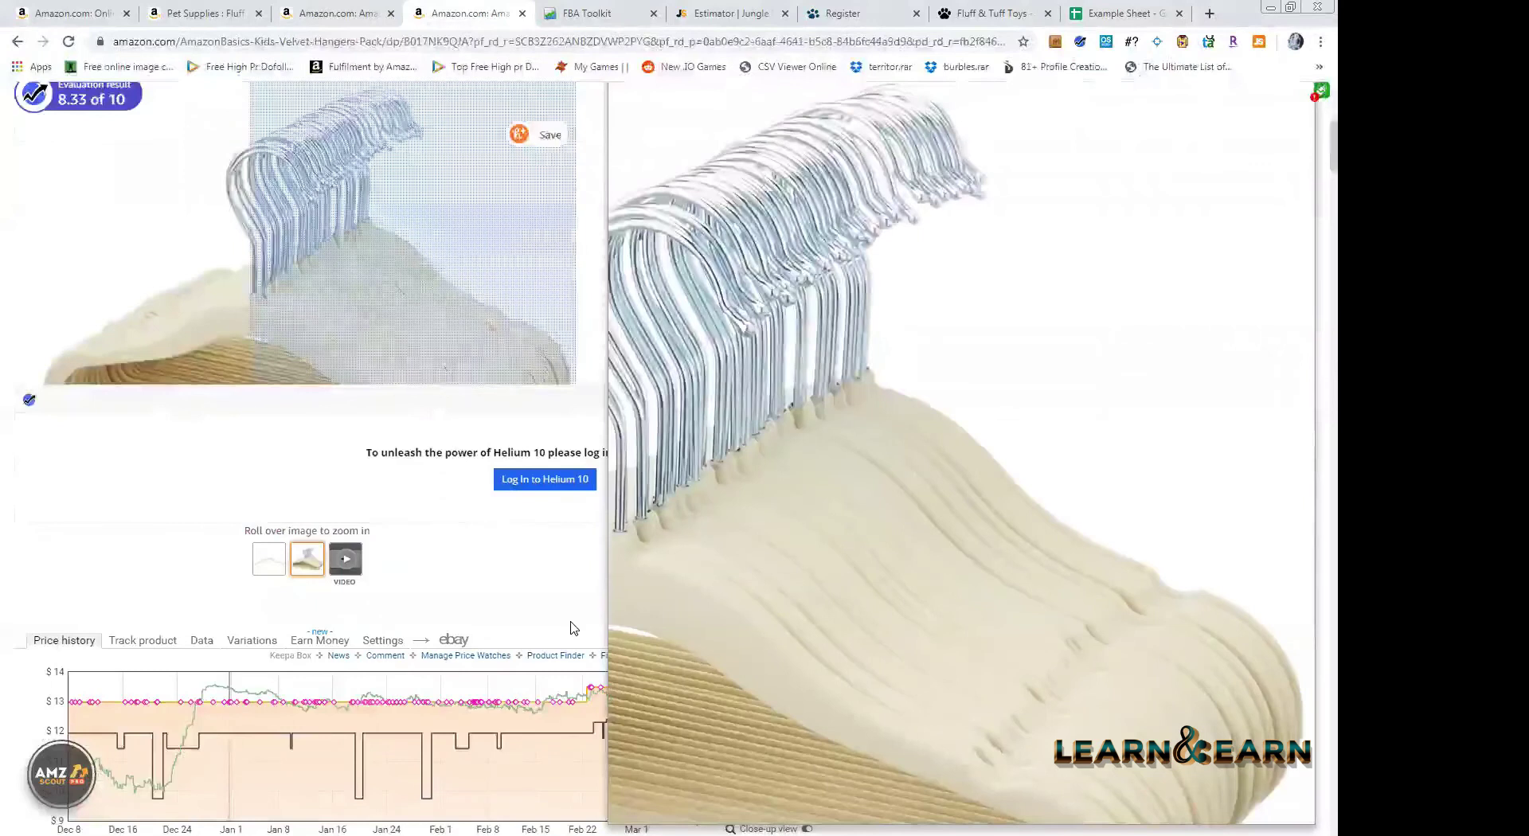
{"action": "scroll", "coordinate": [570, 628], "scroll_direction": "down", "scroll_amount": 4}
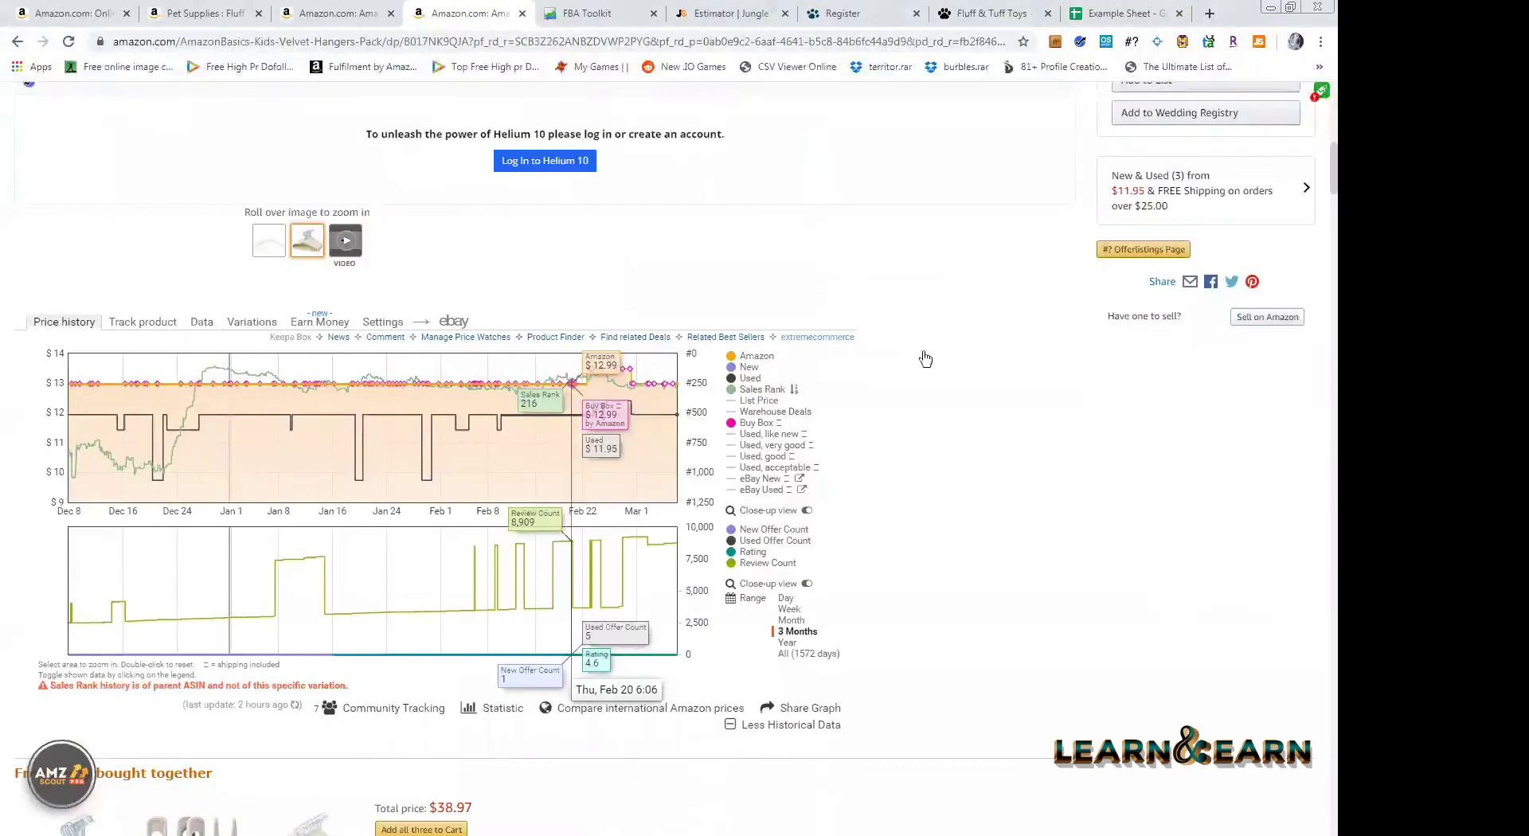
{"action": "scroll", "coordinate": [881, 383], "scroll_direction": "up", "scroll_amount": 1}
{"action": "scroll", "coordinate": [836, 569], "scroll_direction": "up", "scroll_amount": 3}
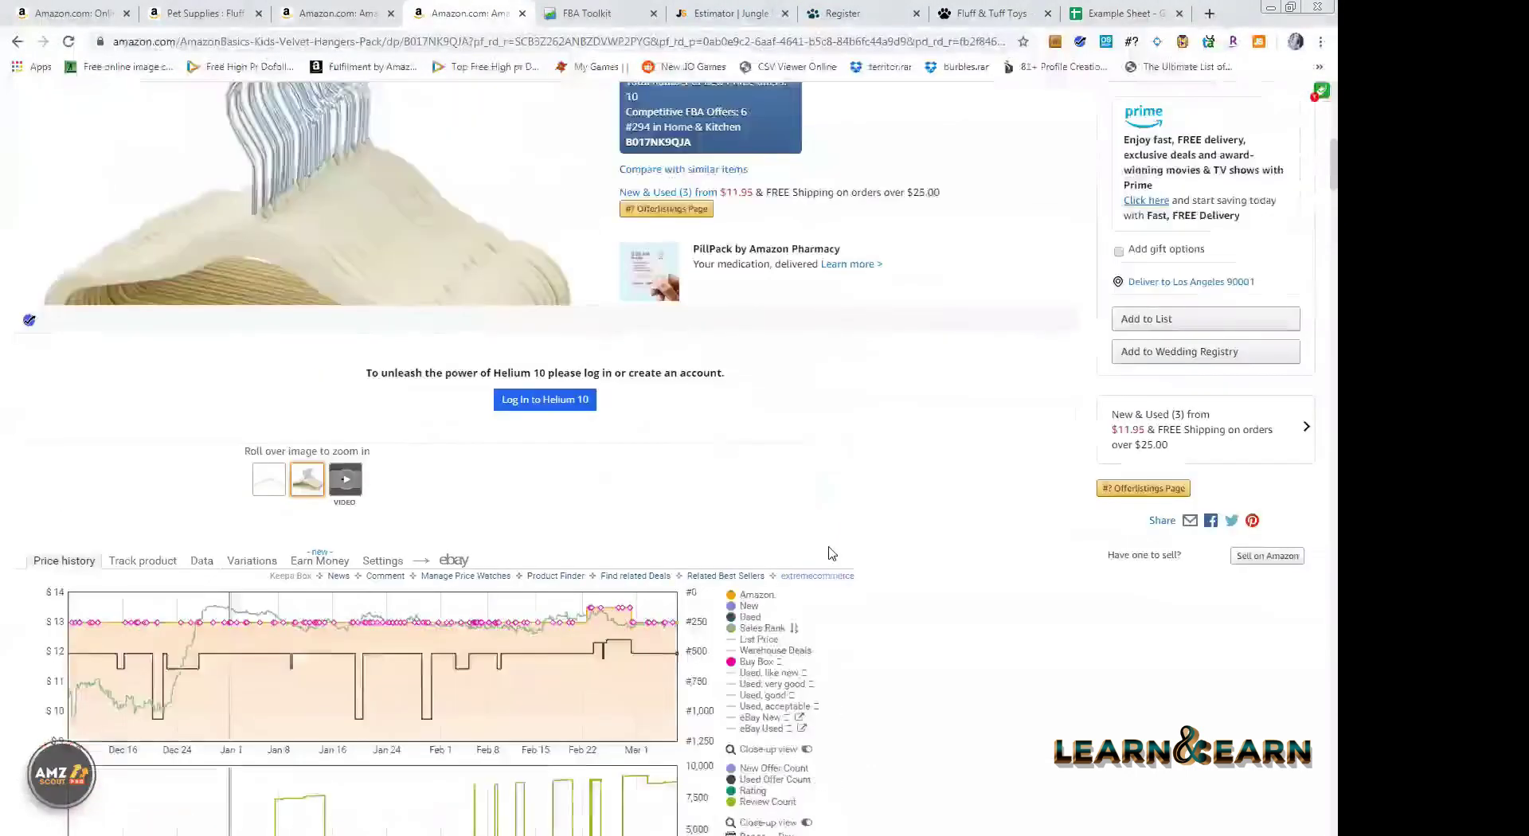
{"action": "scroll", "coordinate": [831, 552], "scroll_direction": "up", "scroll_amount": 2}
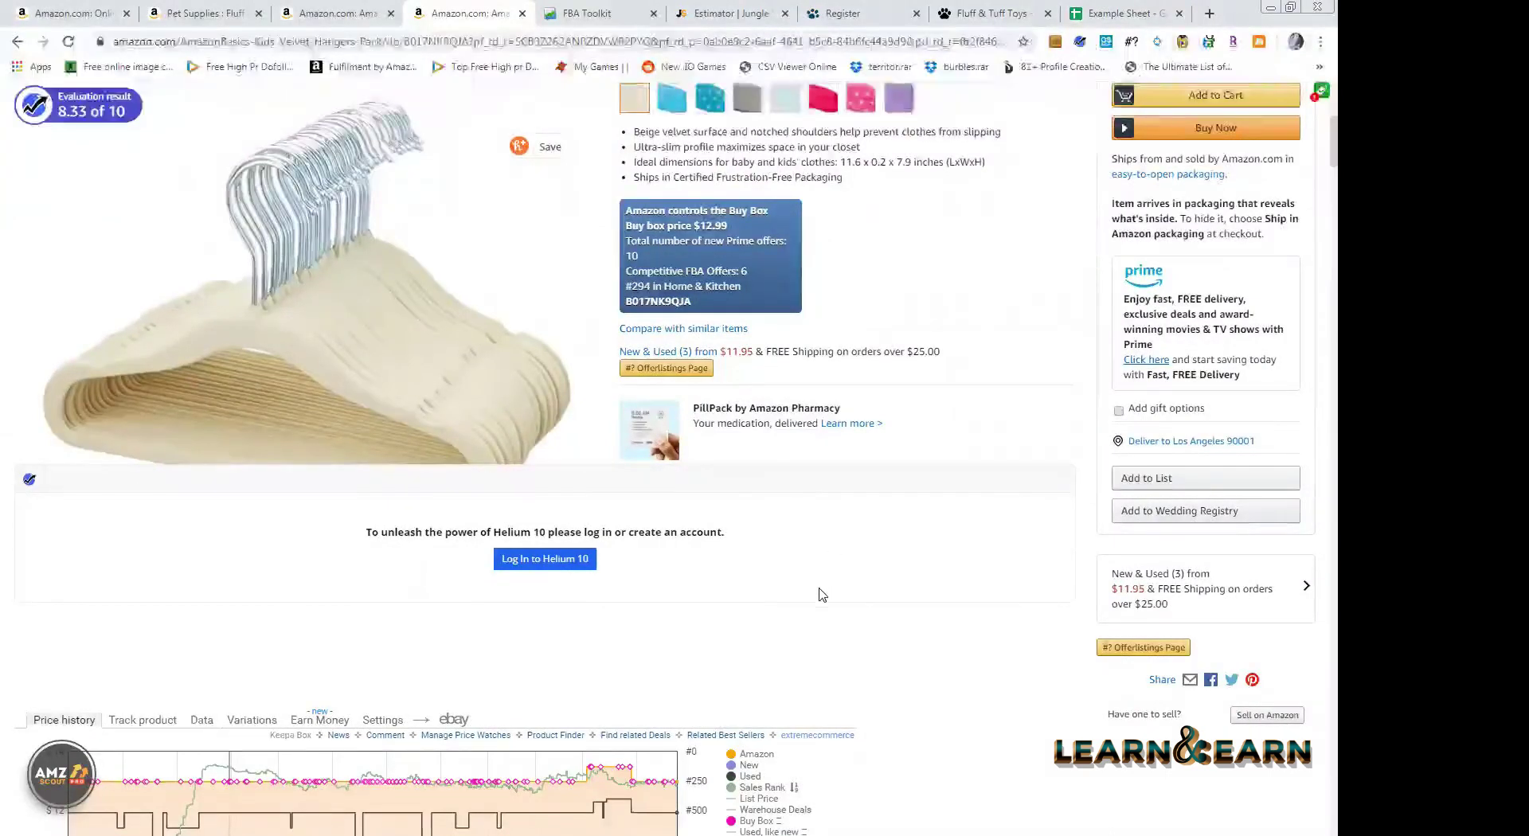
{"action": "scroll", "coordinate": [820, 590], "scroll_direction": "up", "scroll_amount": 1}
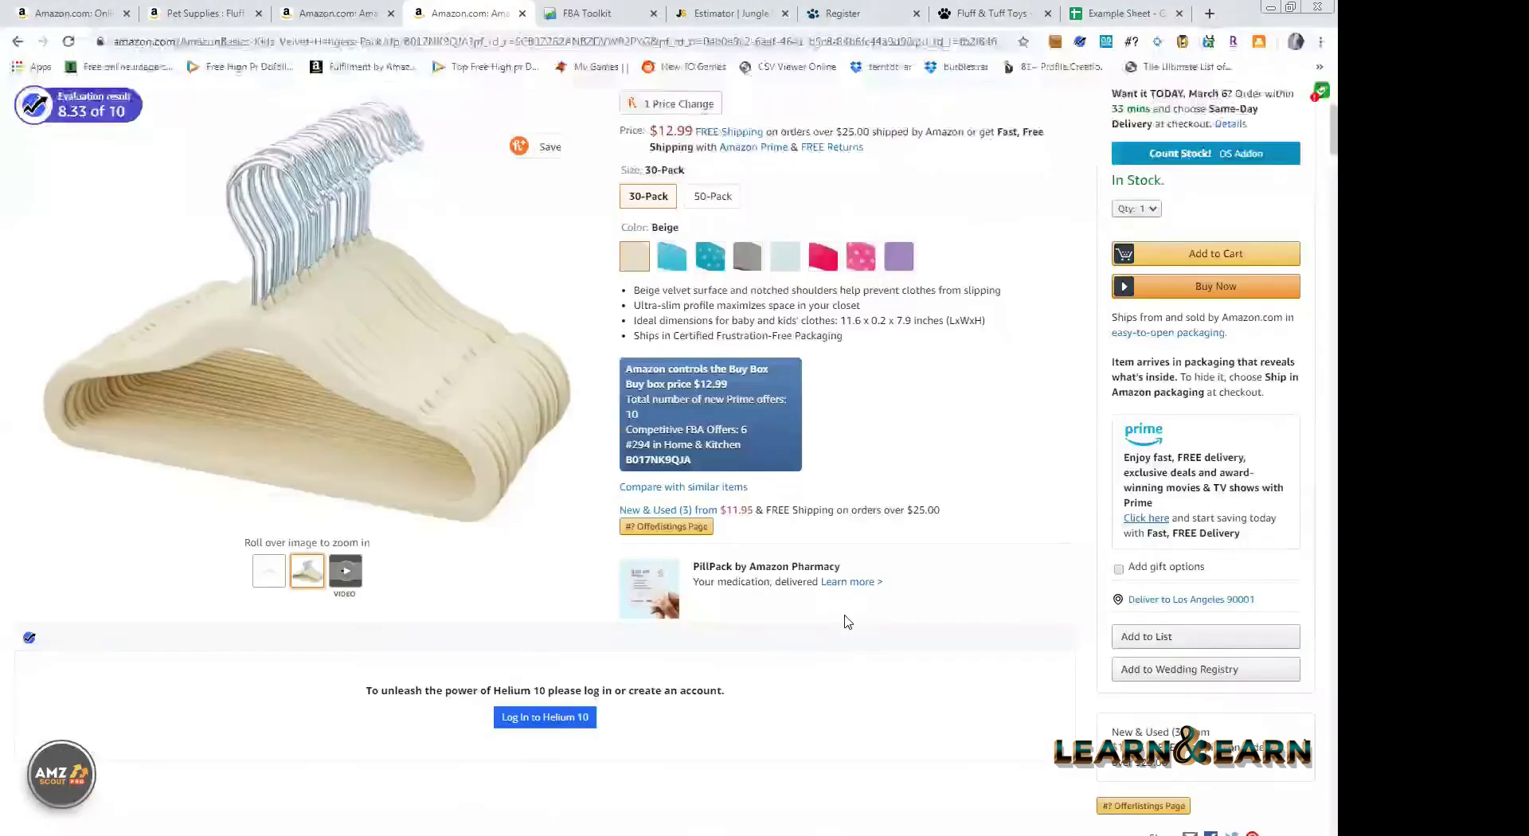
{"action": "scroll", "coordinate": [844, 622], "scroll_direction": "down", "scroll_amount": 3}
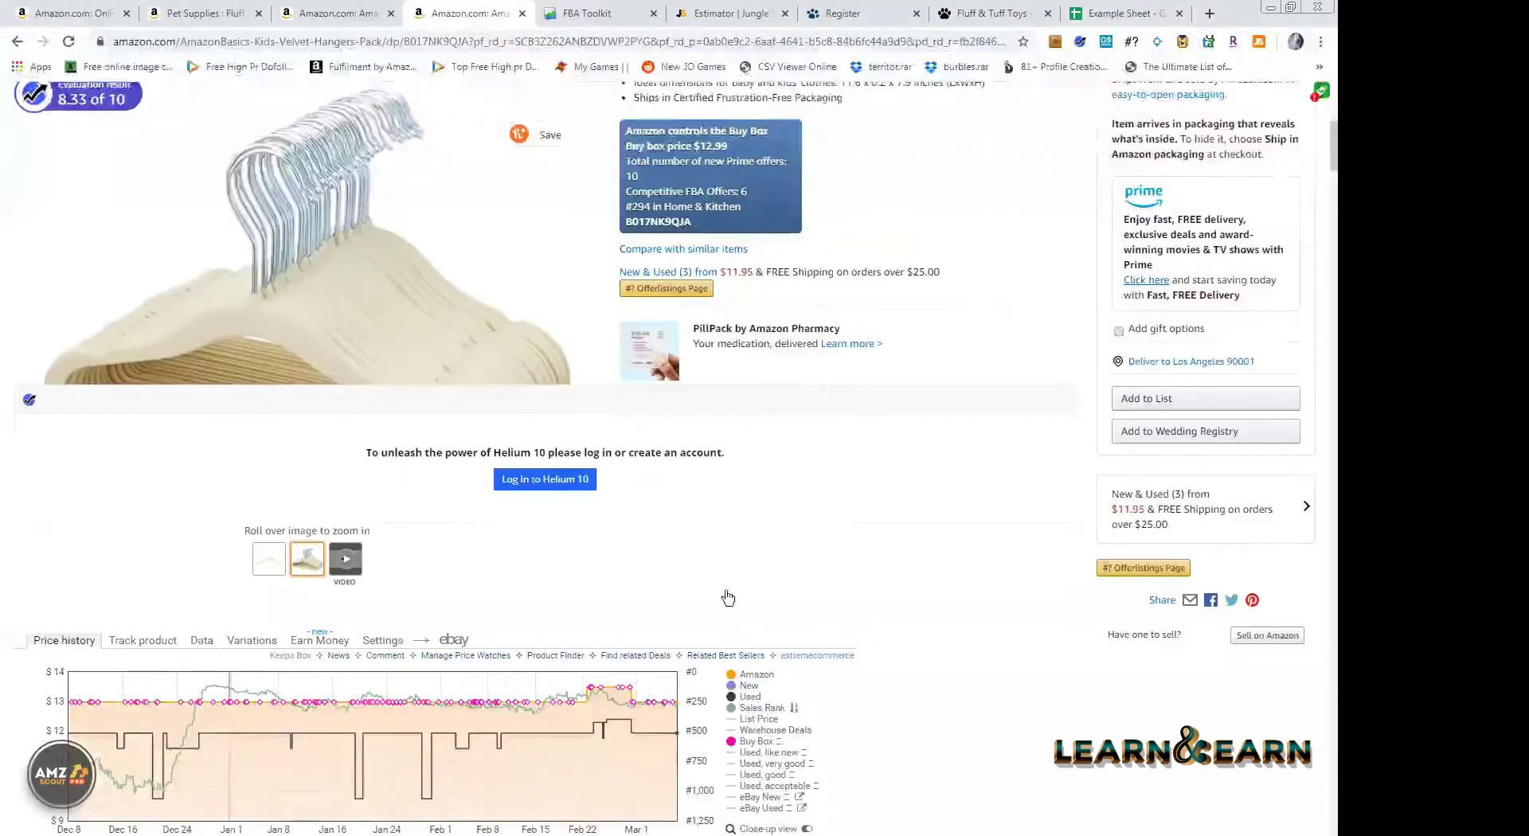
{"action": "scroll", "coordinate": [514, 556], "scroll_direction": "down", "scroll_amount": 2}
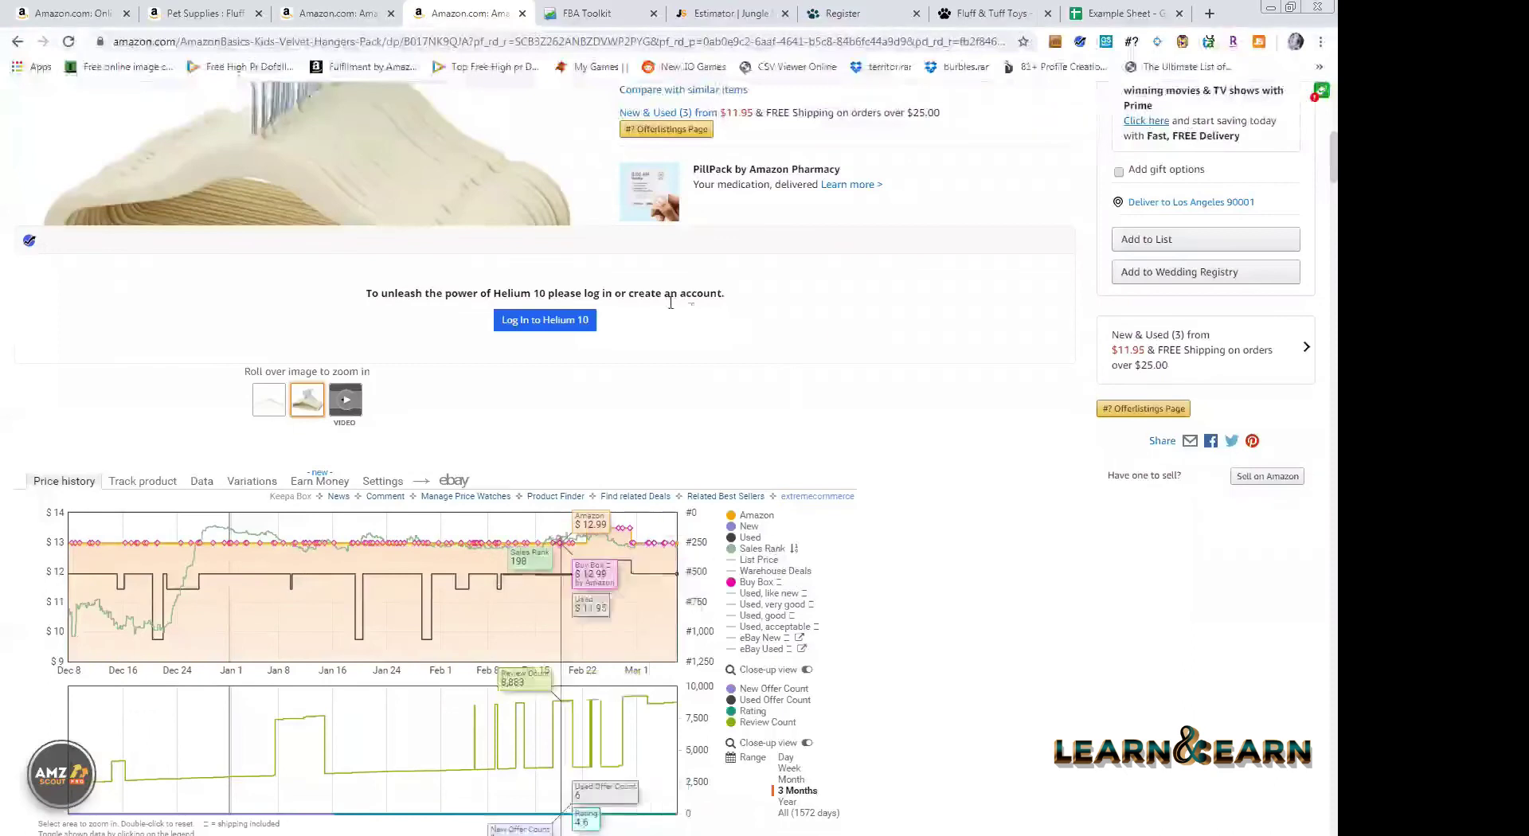
- Review the Buy Box owner, Buy Box price and offer details in the hangers' blue summary box
{"action": "scroll", "coordinate": [670, 302], "scroll_direction": "up", "scroll_amount": 1}
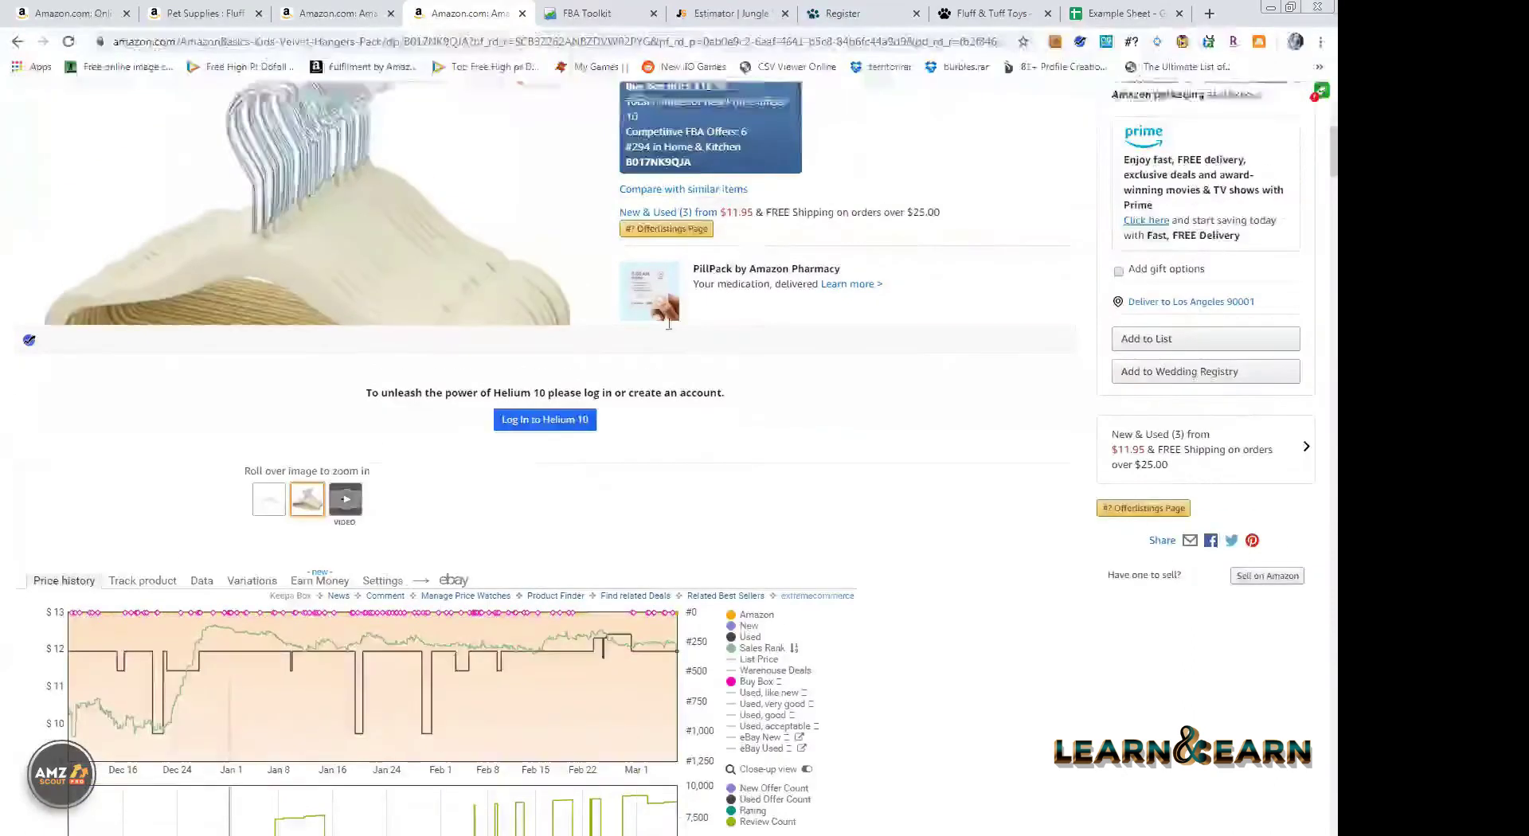
{"action": "scroll", "coordinate": [668, 325], "scroll_direction": "up", "scroll_amount": 2}
{"action": "left_click", "coordinate": [1320, 41]}
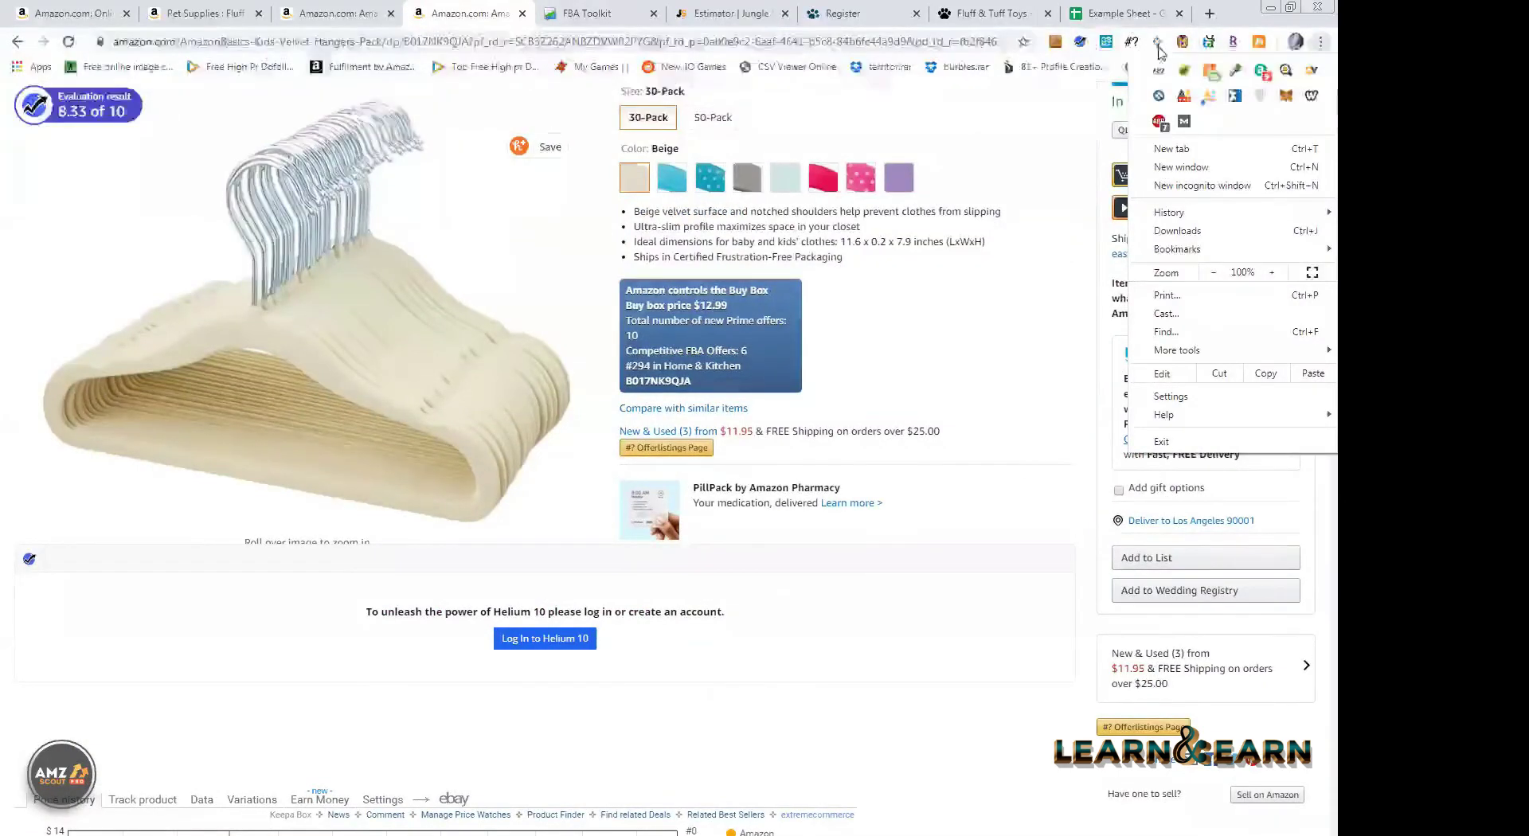
{"action": "left_click", "coordinate": [1158, 48]}
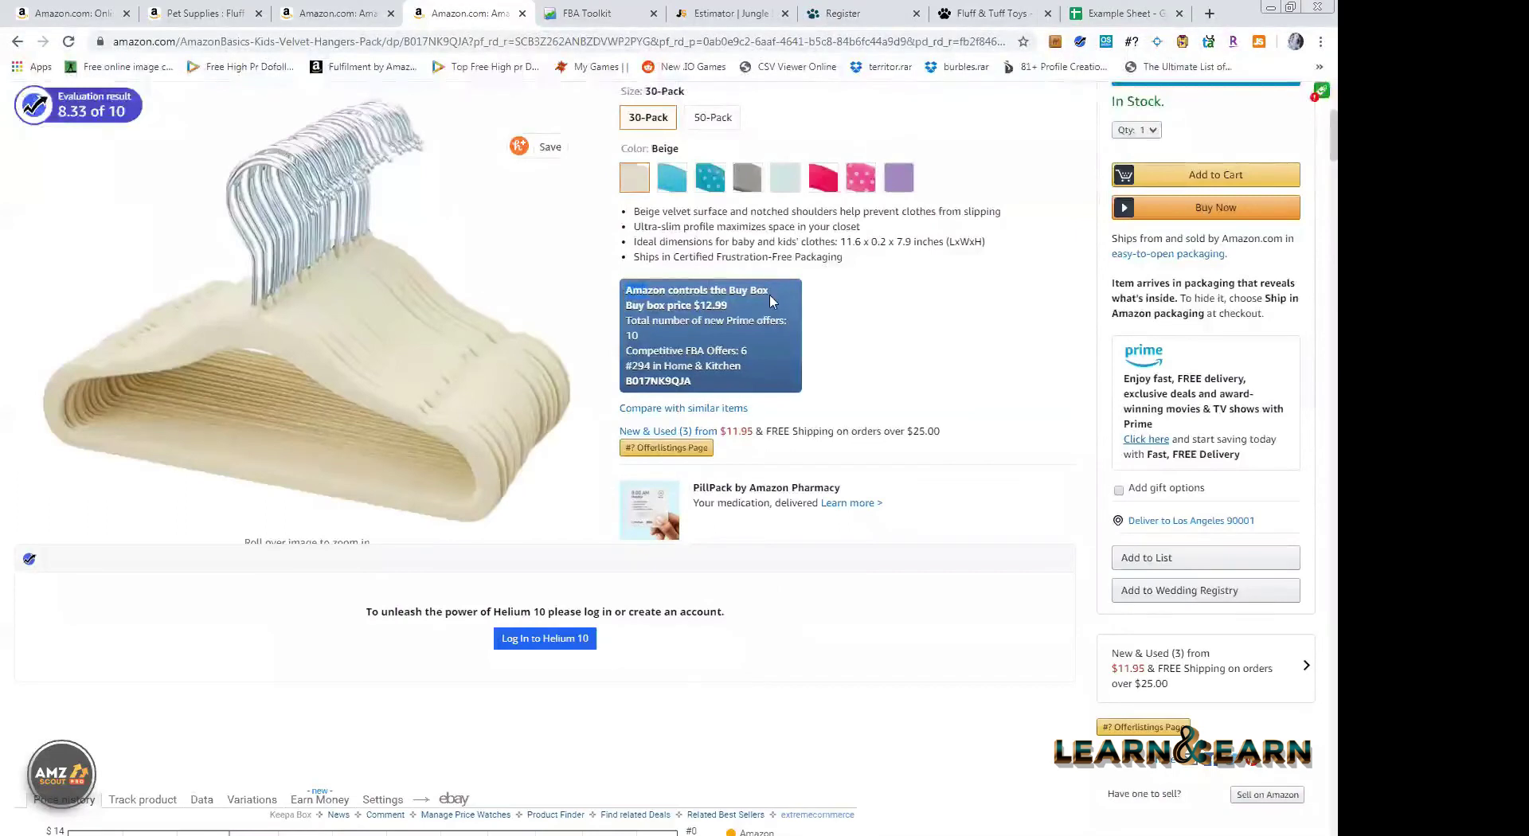
{"action": "left_click_drag", "start_coordinate": [768, 295], "coordinate": [765, 297]}
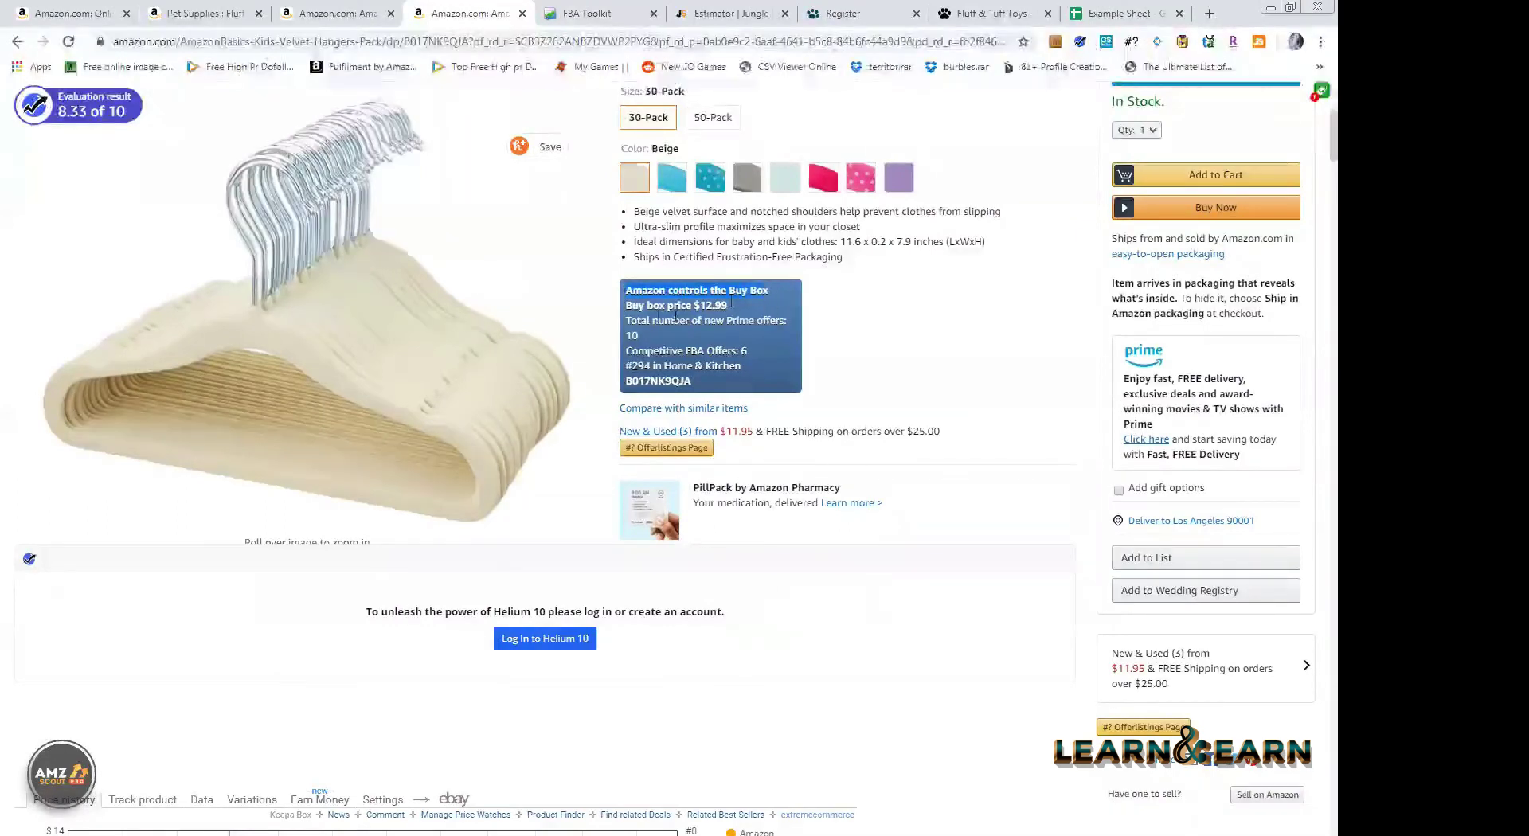
{"action": "left_click", "coordinate": [717, 305]}
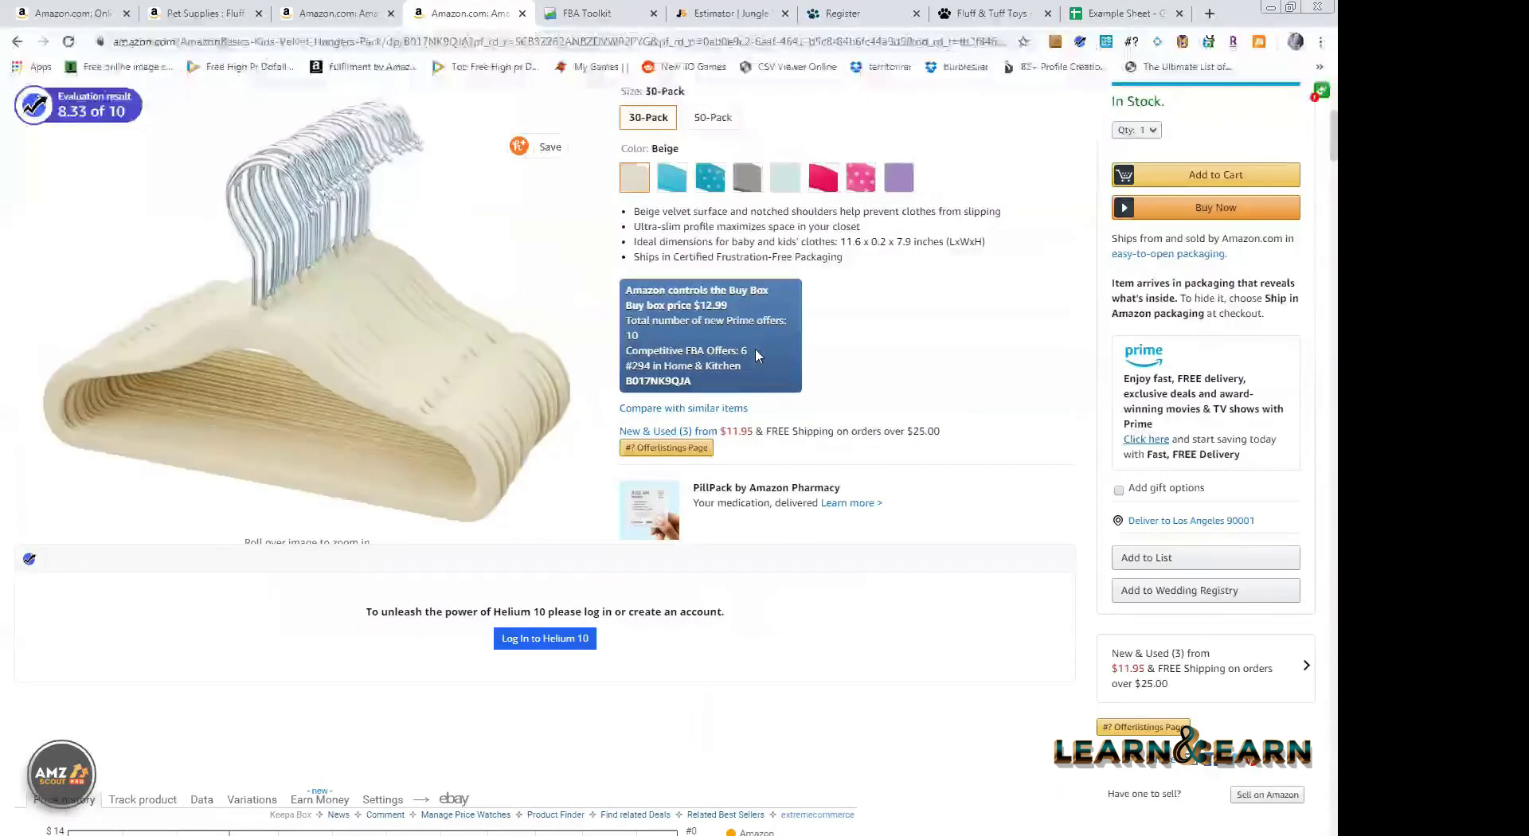
- Open the hangers' New & Used offers in a new tab and review the sellers, prices and stock
{"action": "left_click", "coordinate": [716, 434]}
{"action": "right_click", "coordinate": [702, 434]}
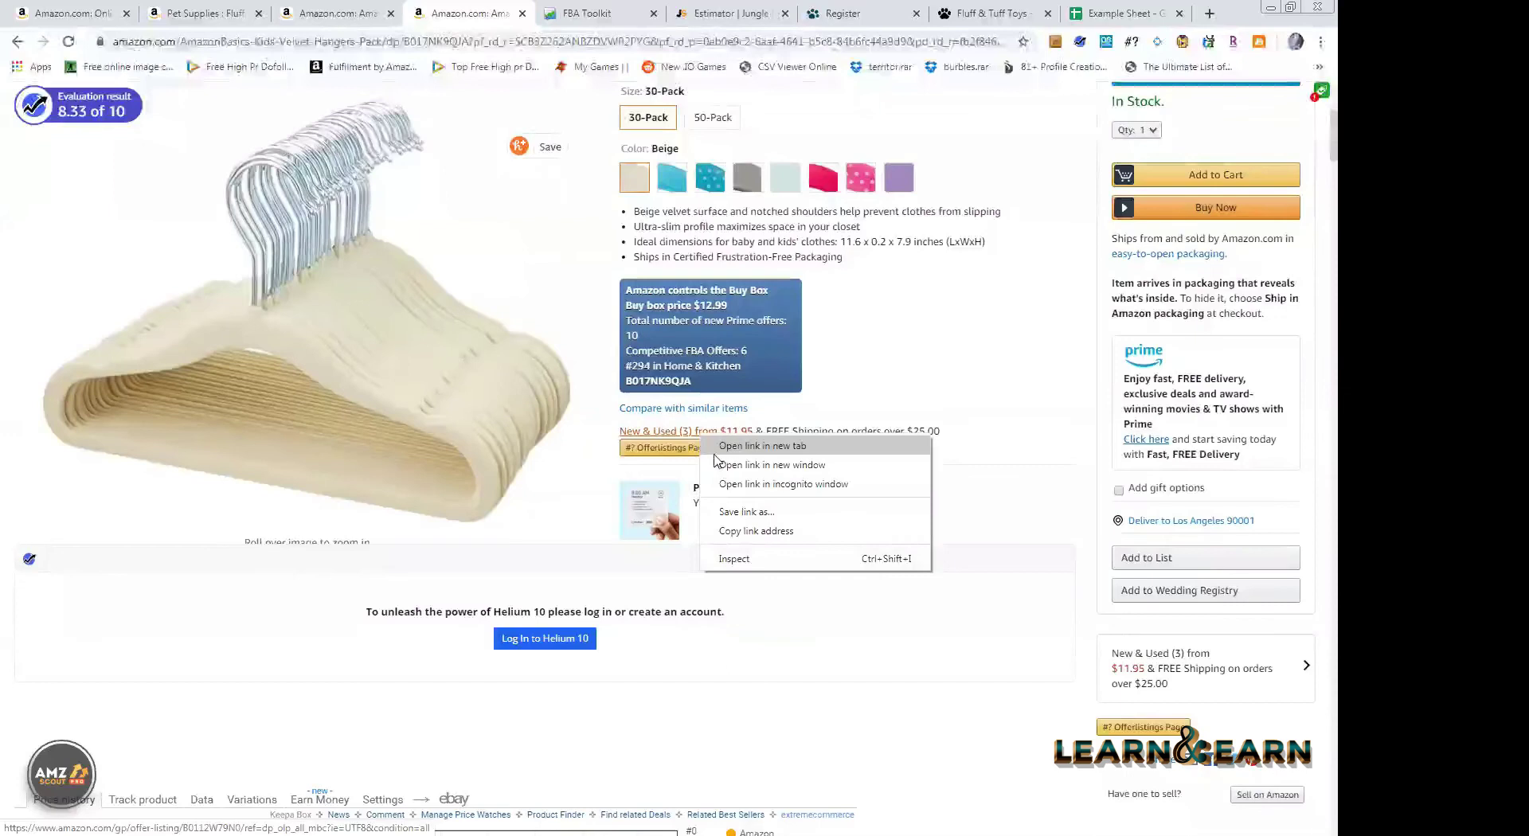
{"action": "key", "text": "Return"}
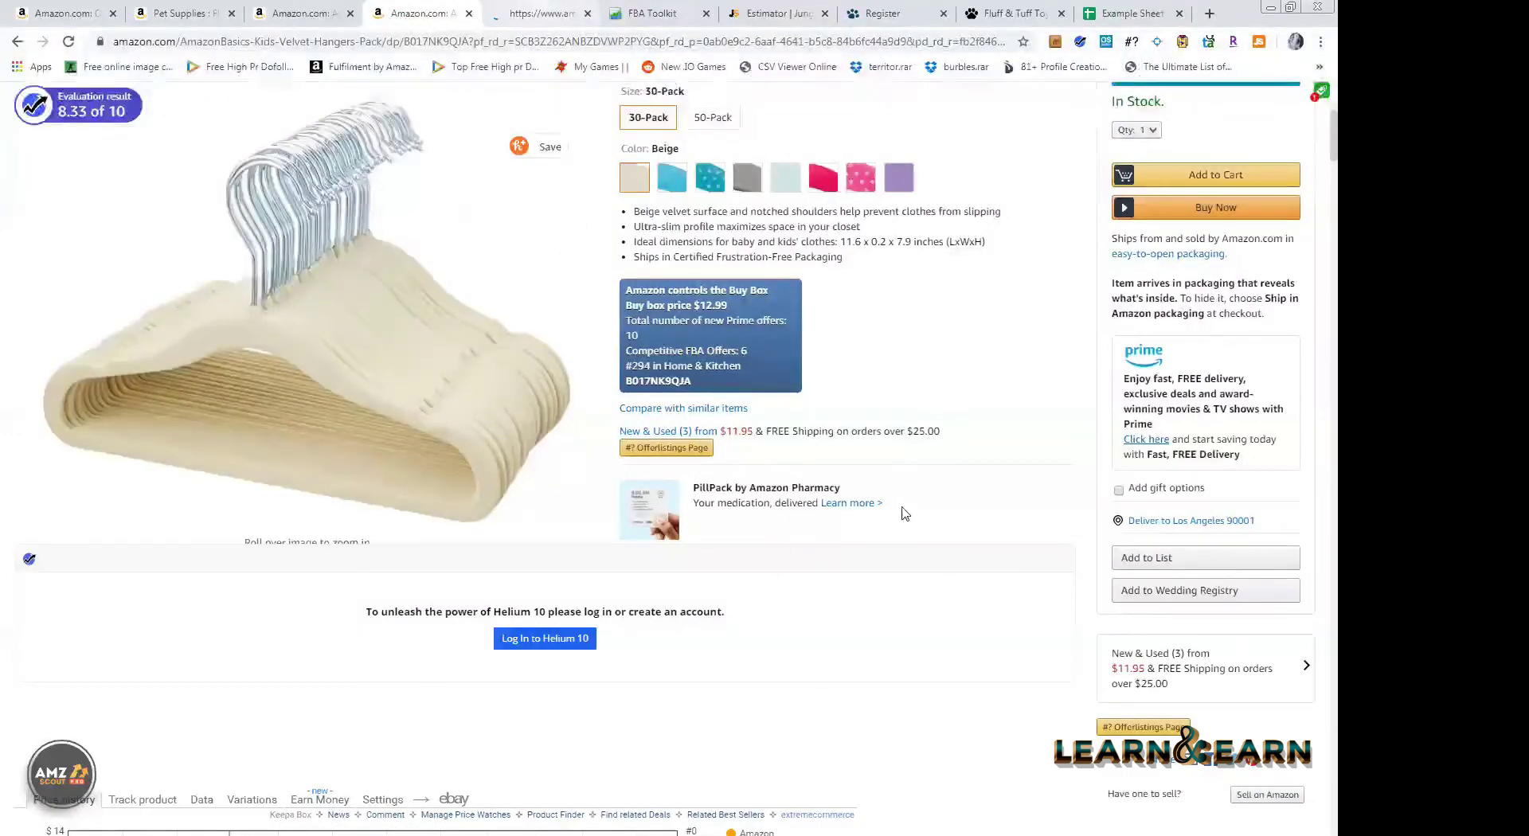
{"action": "key", "text": "ctrl+Tab"}
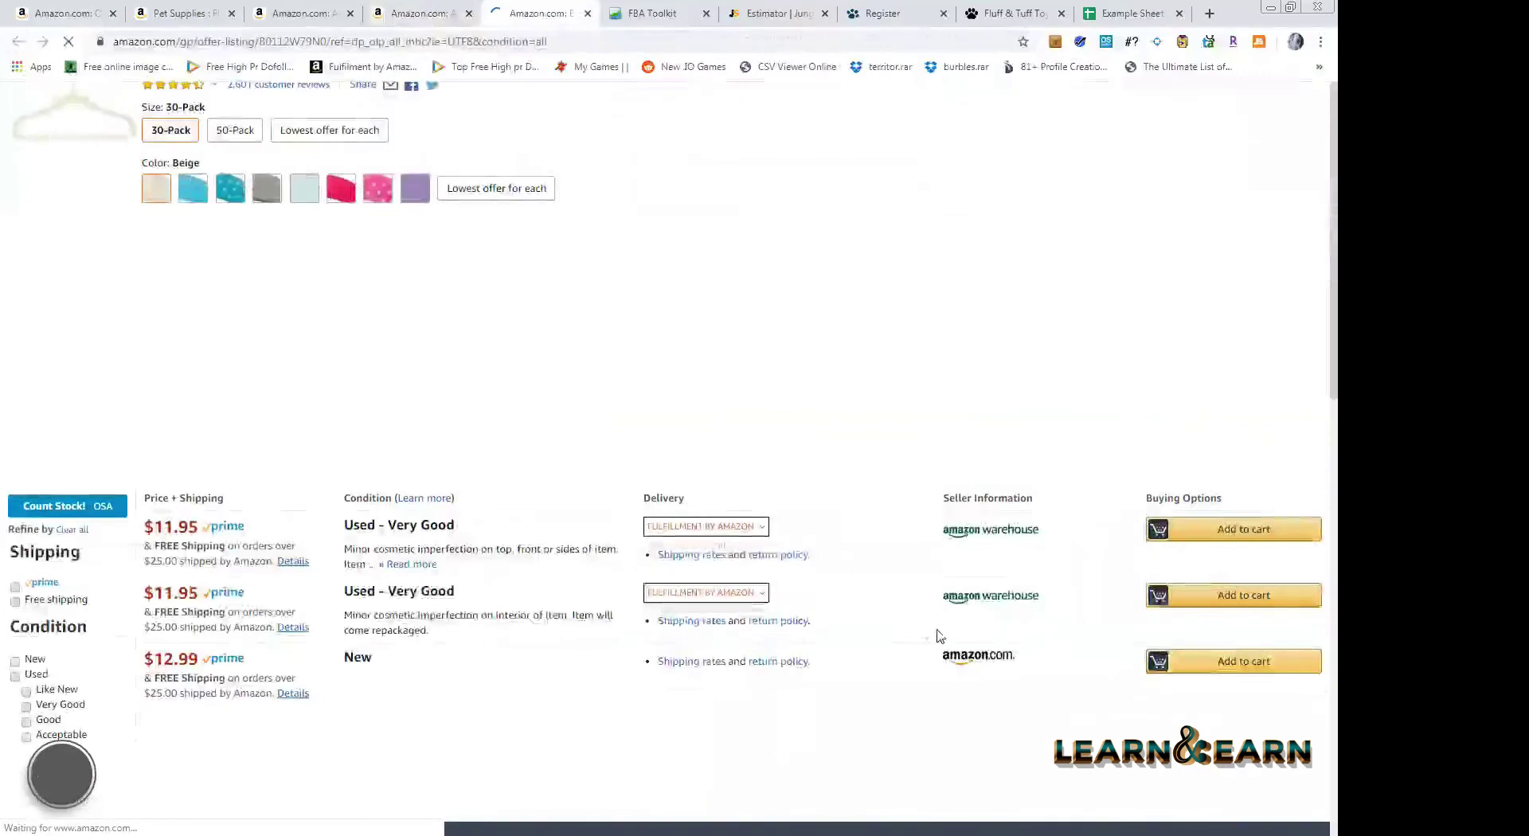
{"action": "scroll", "coordinate": [697, 313], "scroll_direction": "down", "scroll_amount": 2}
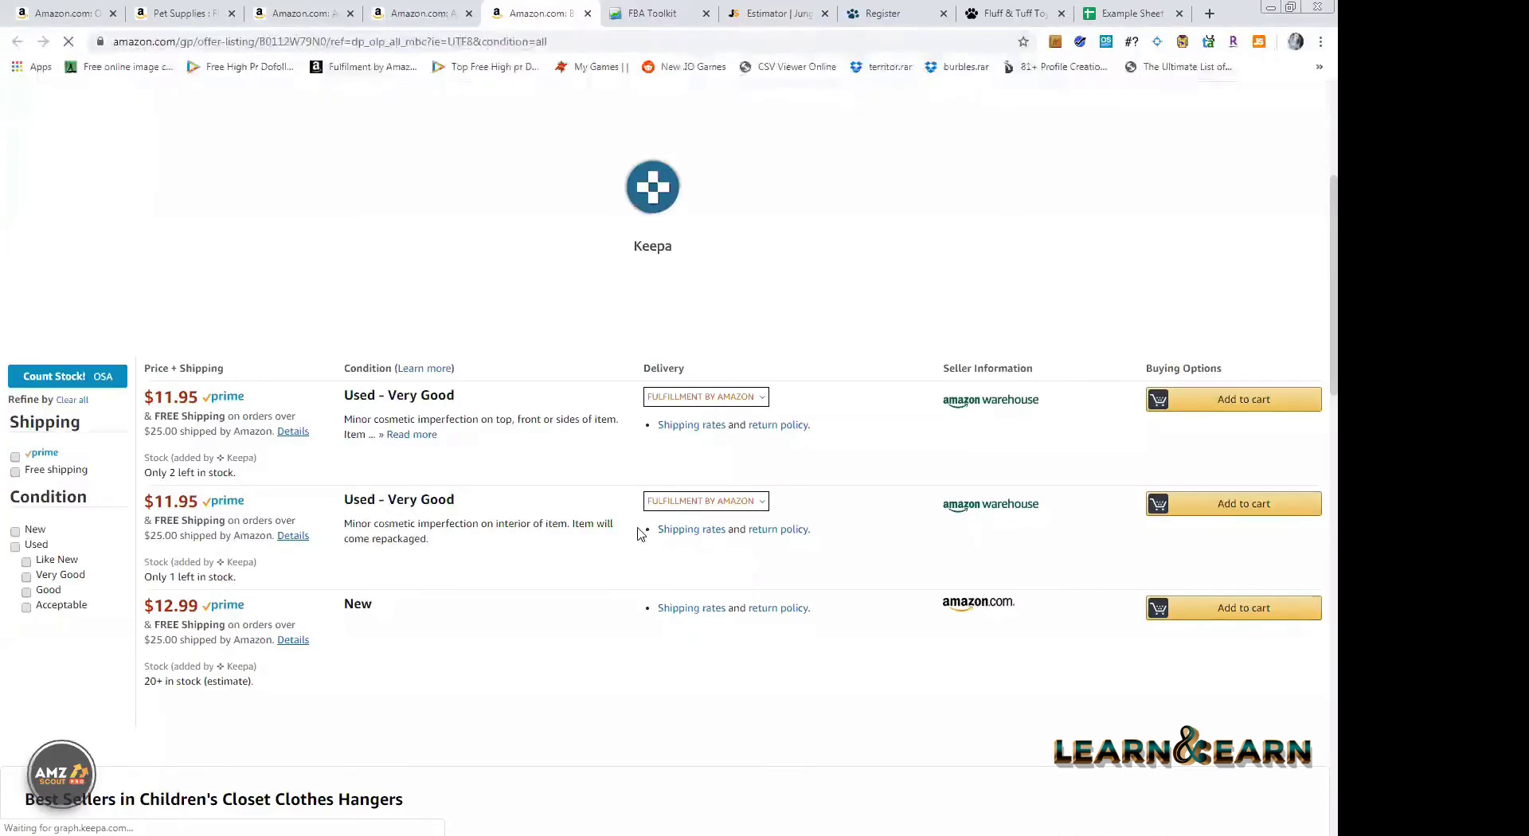
- Return to the Fluff & Tuff Beach Ball listing and examine its Buy Box summary and Keepa price history chart
{"action": "key", "text": "ctrl+shift+Tab"}
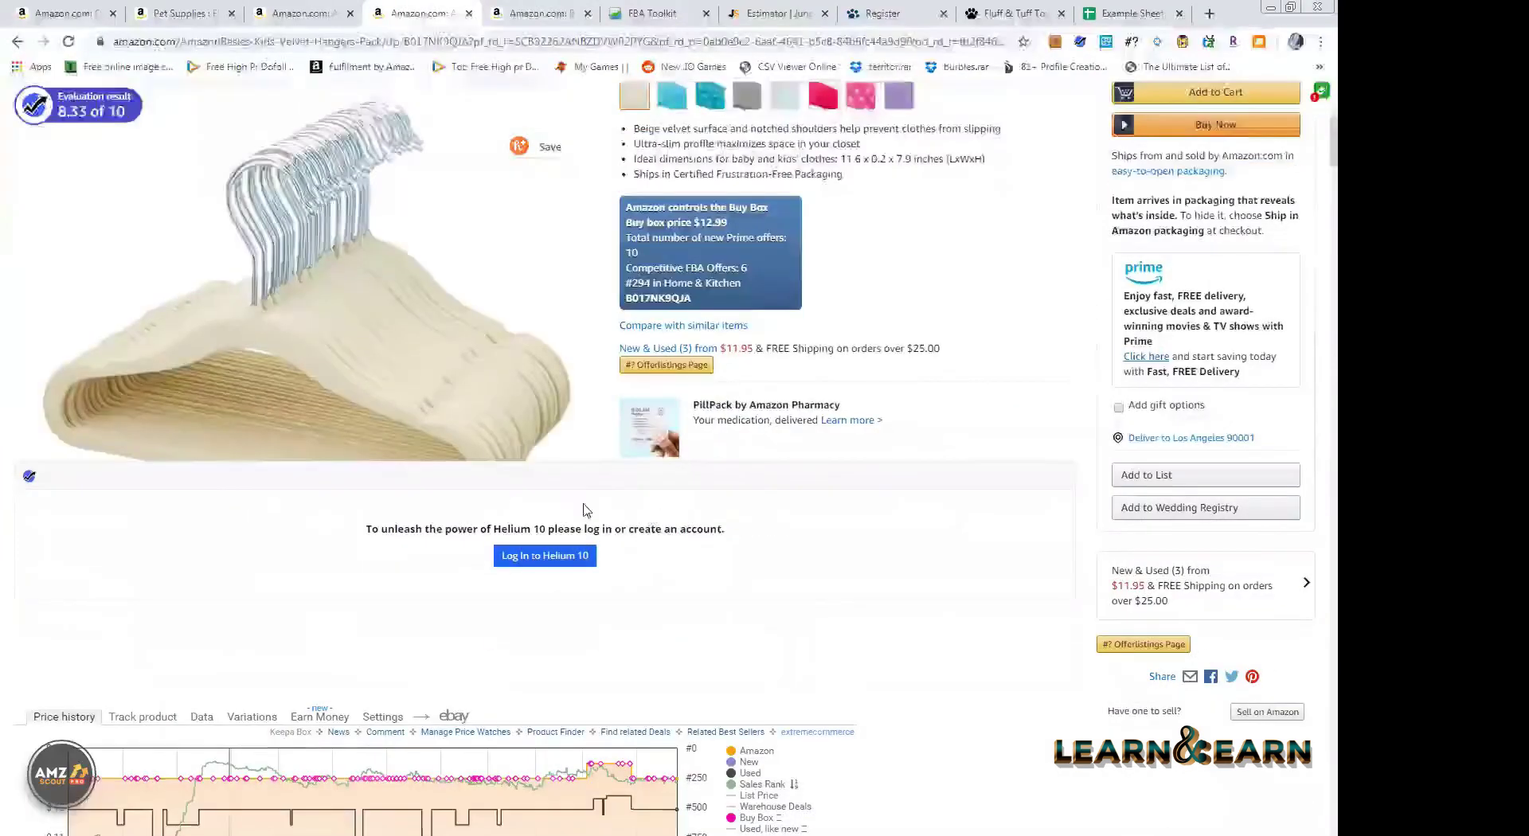
{"action": "scroll", "coordinate": [561, 490], "scroll_direction": "down", "scroll_amount": 3}
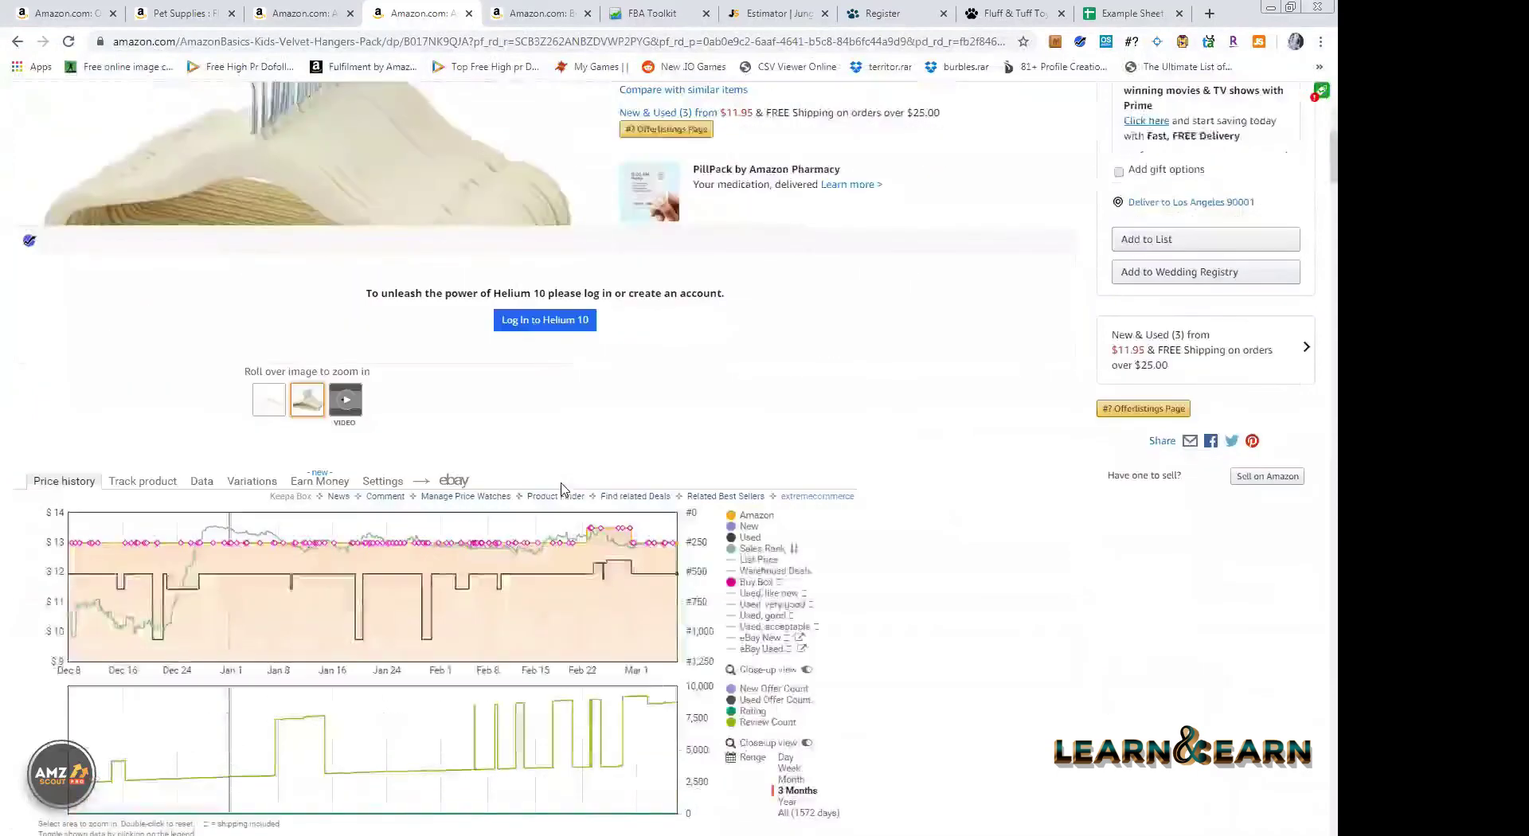
{"action": "key", "text": "ctrl+shift+Tab"}
{"action": "key", "text": "ctrl+shift+Tab"}
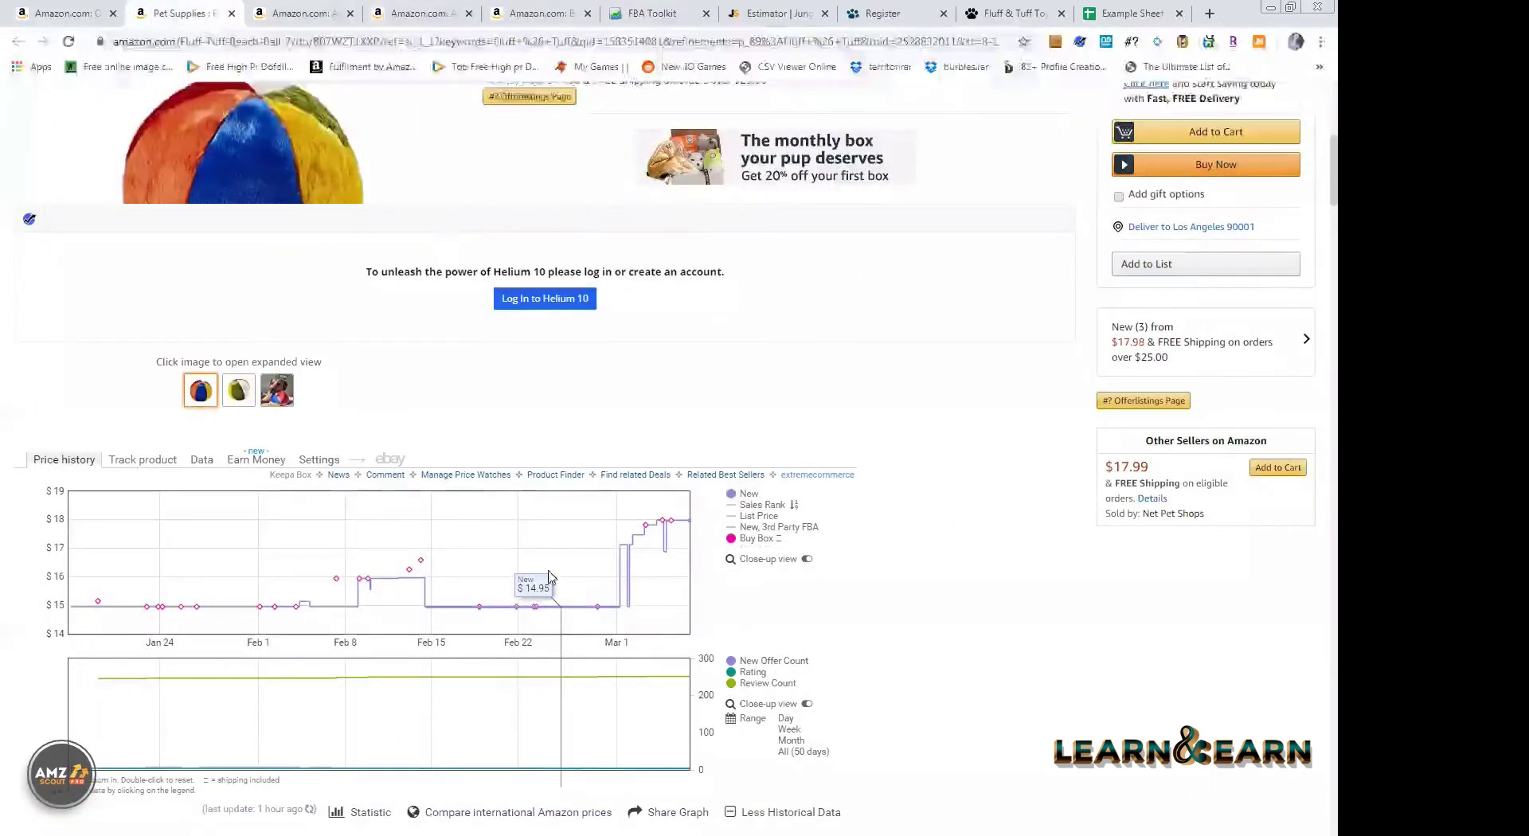
{"action": "scroll", "coordinate": [215, 232], "scroll_direction": "up", "scroll_amount": 5}
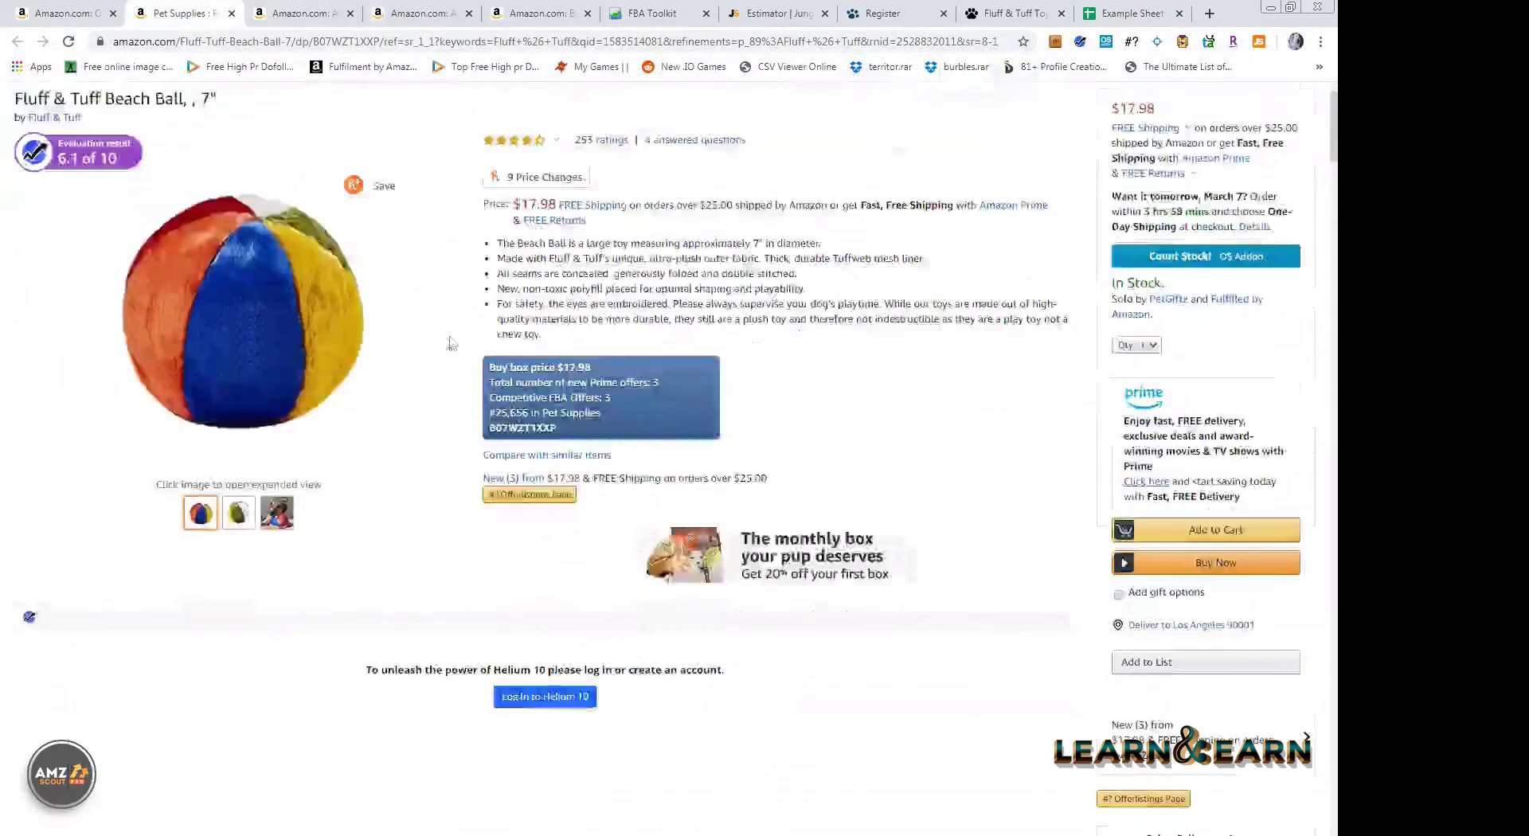
{"action": "scroll", "coordinate": [396, 395], "scroll_direction": "down", "scroll_amount": 5}
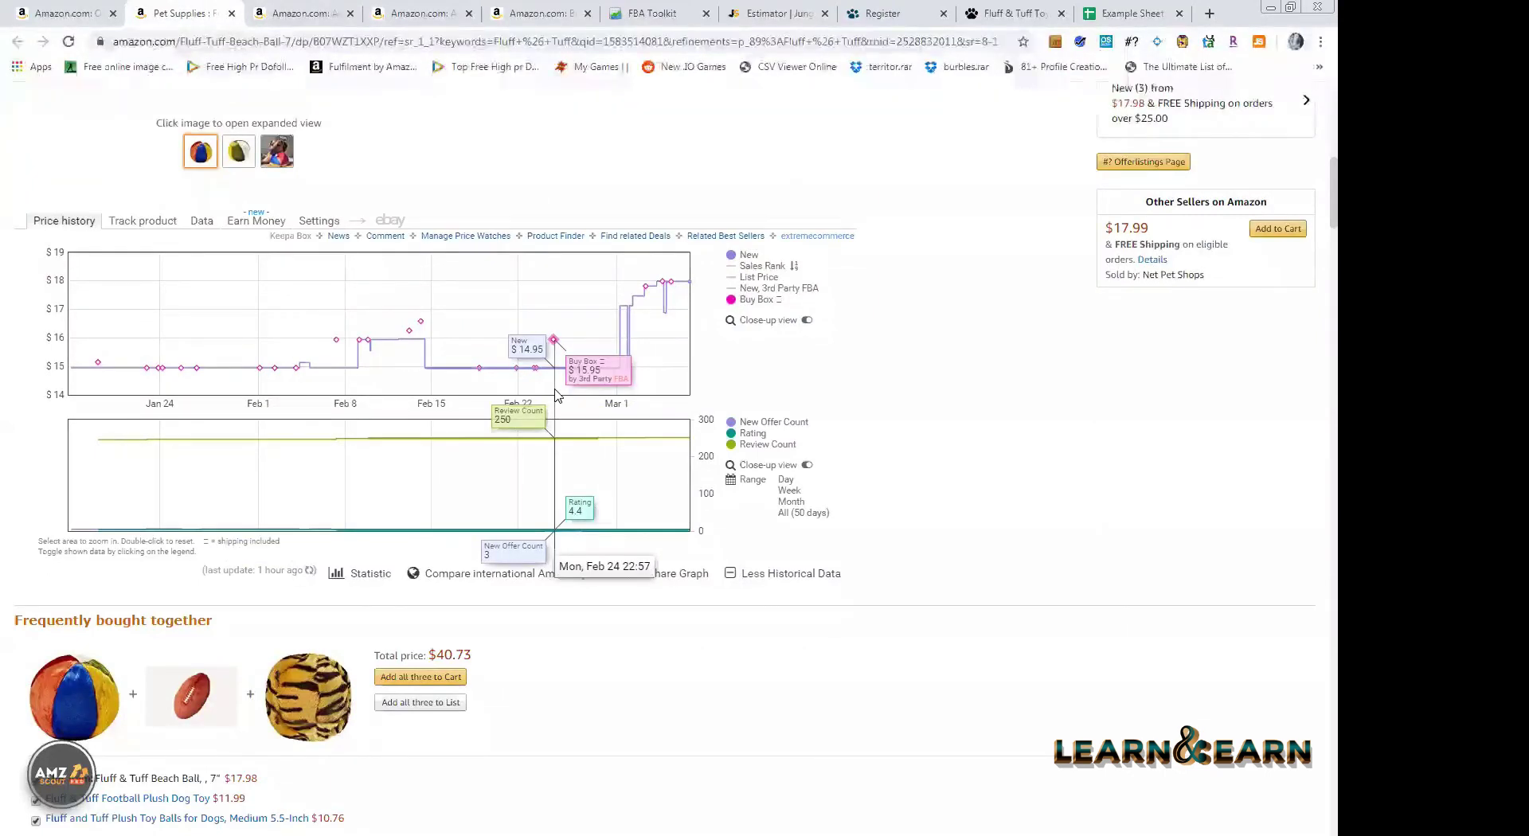
{"action": "scroll", "coordinate": [1314, 239], "scroll_direction": "up", "scroll_amount": 1}
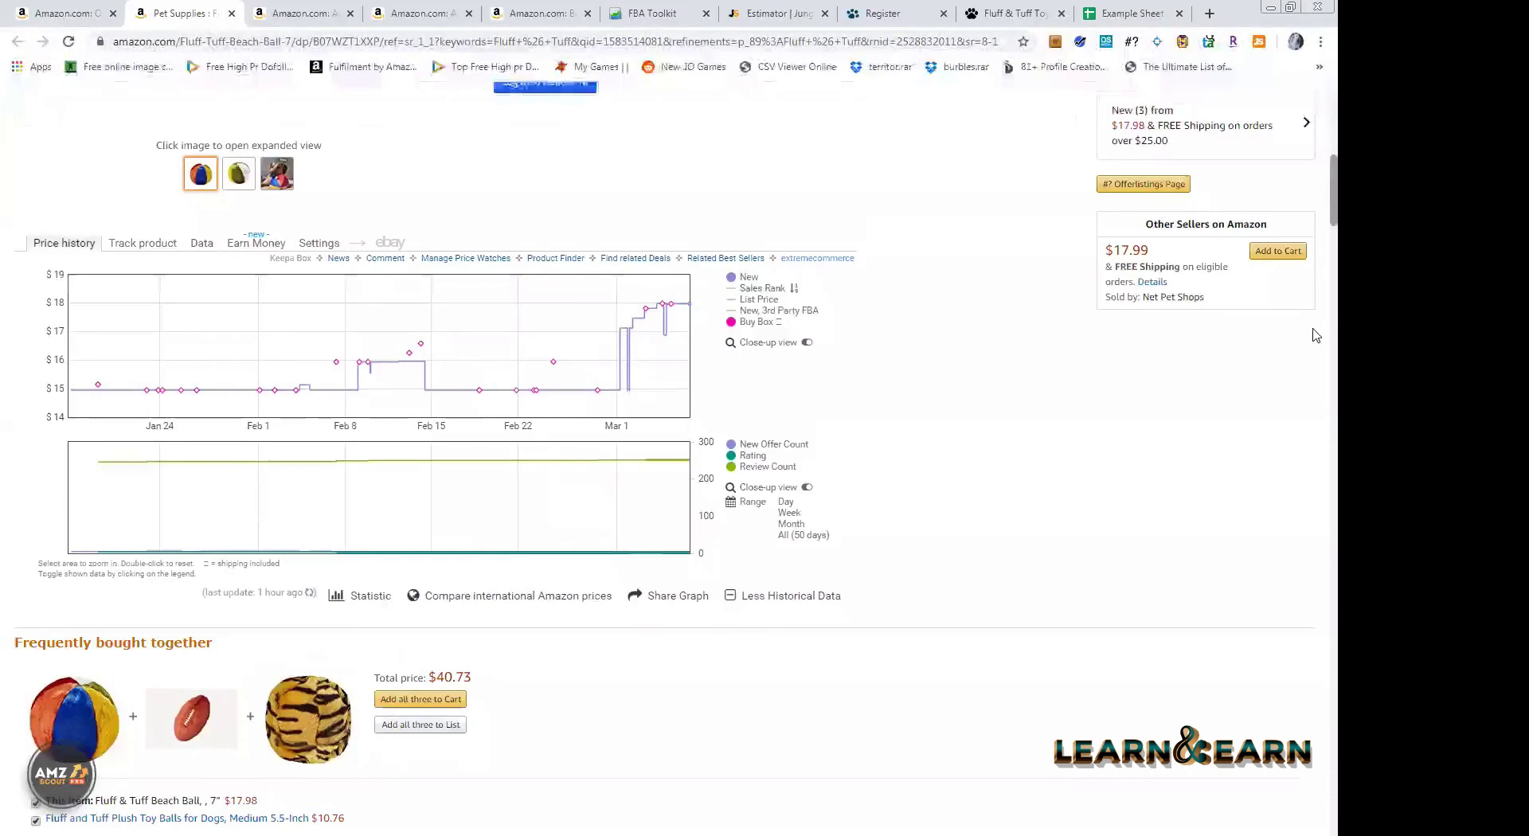
- Check the beach ball's Best Sellers Rank in its product details and show Sales Rank on the Keepa chart
{"action": "scroll", "coordinate": [1315, 335], "scroll_direction": "down", "scroll_amount": 15}
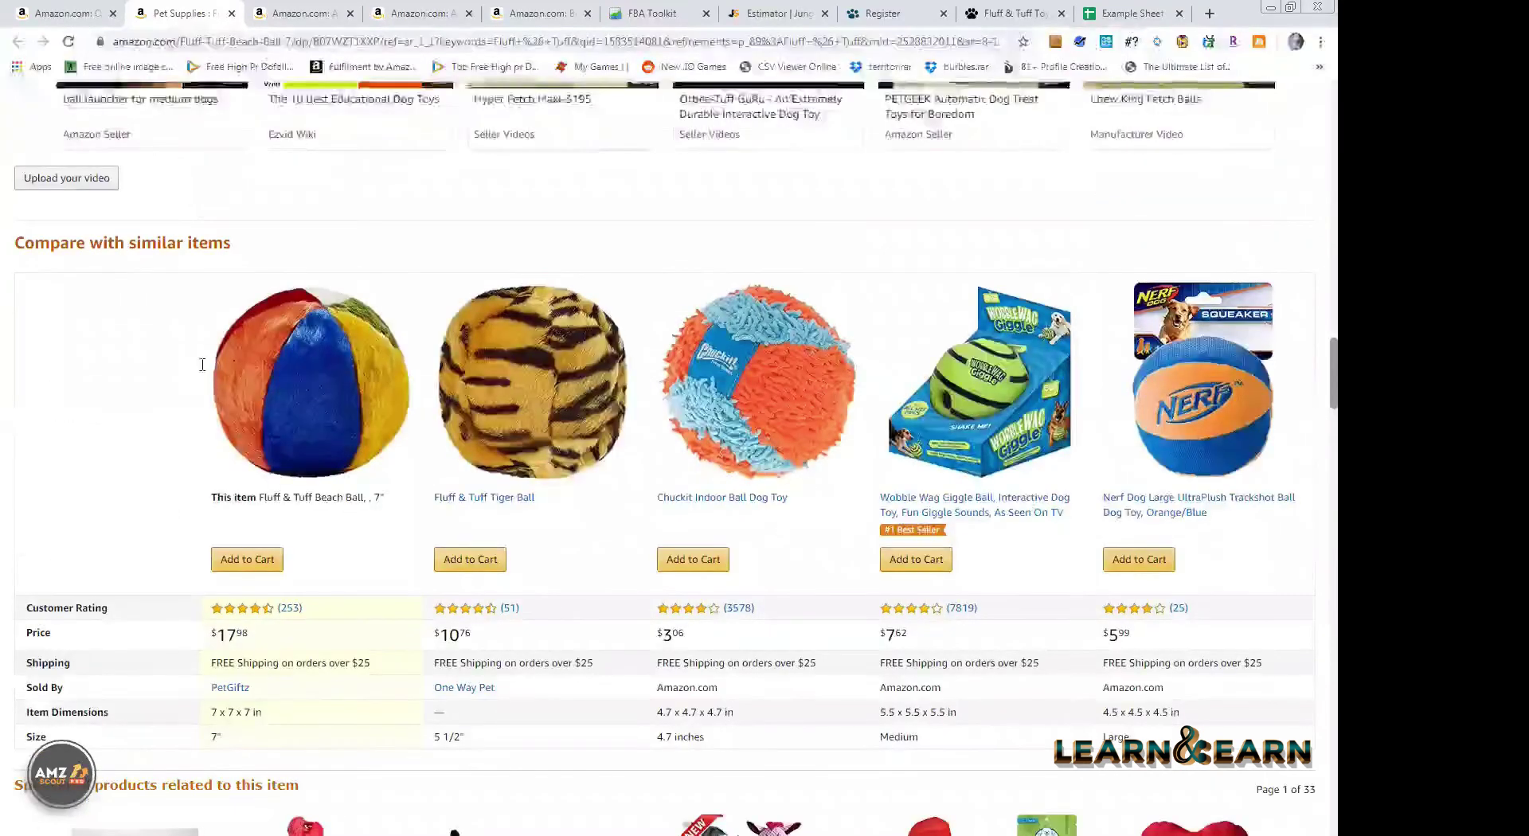
{"action": "scroll", "coordinate": [203, 363], "scroll_direction": "up", "scroll_amount": 6}
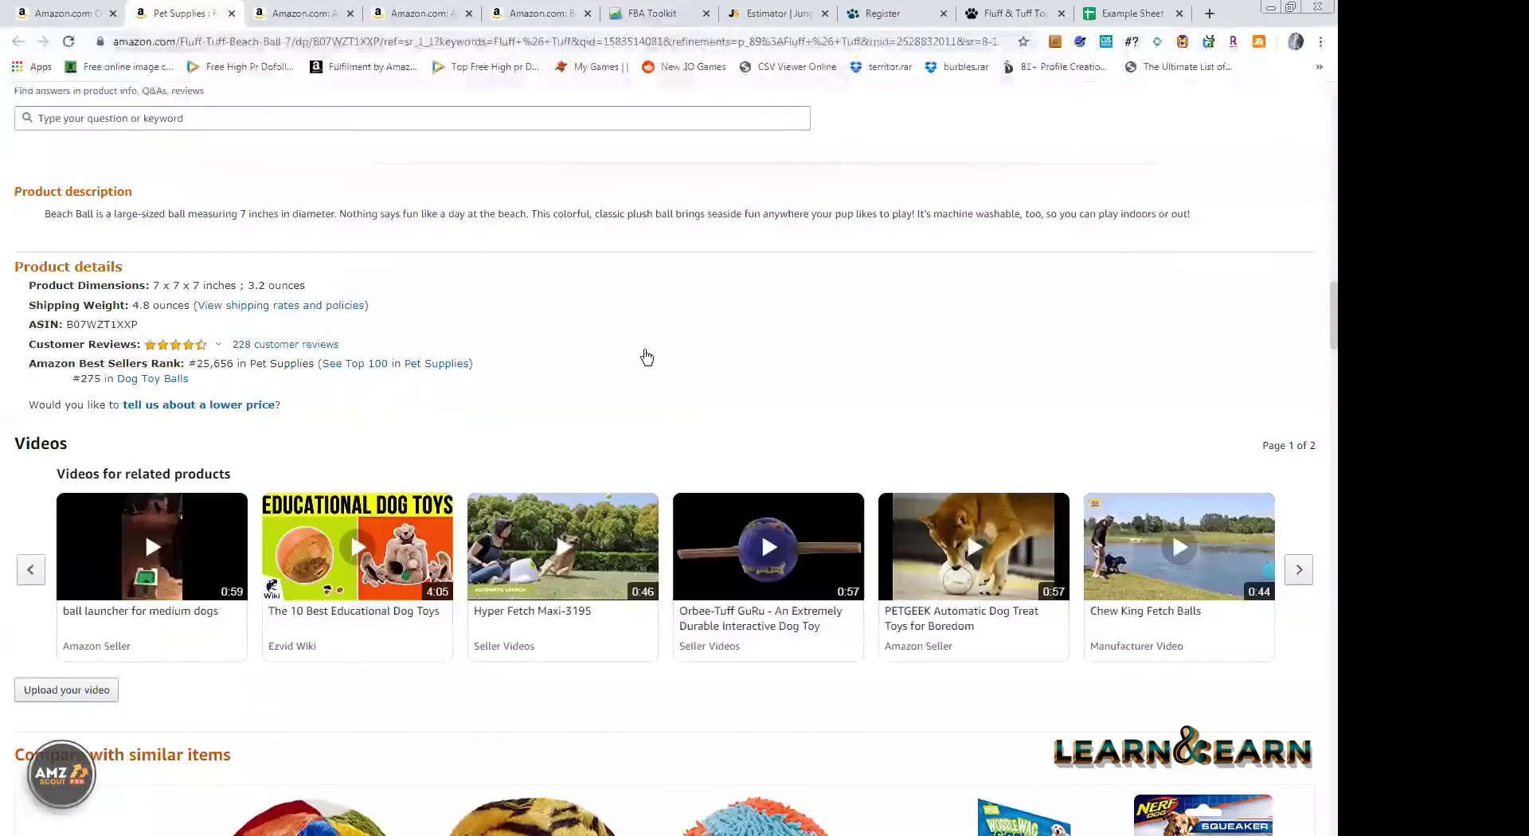
{"action": "scroll", "coordinate": [644, 340], "scroll_direction": "up", "scroll_amount": 8}
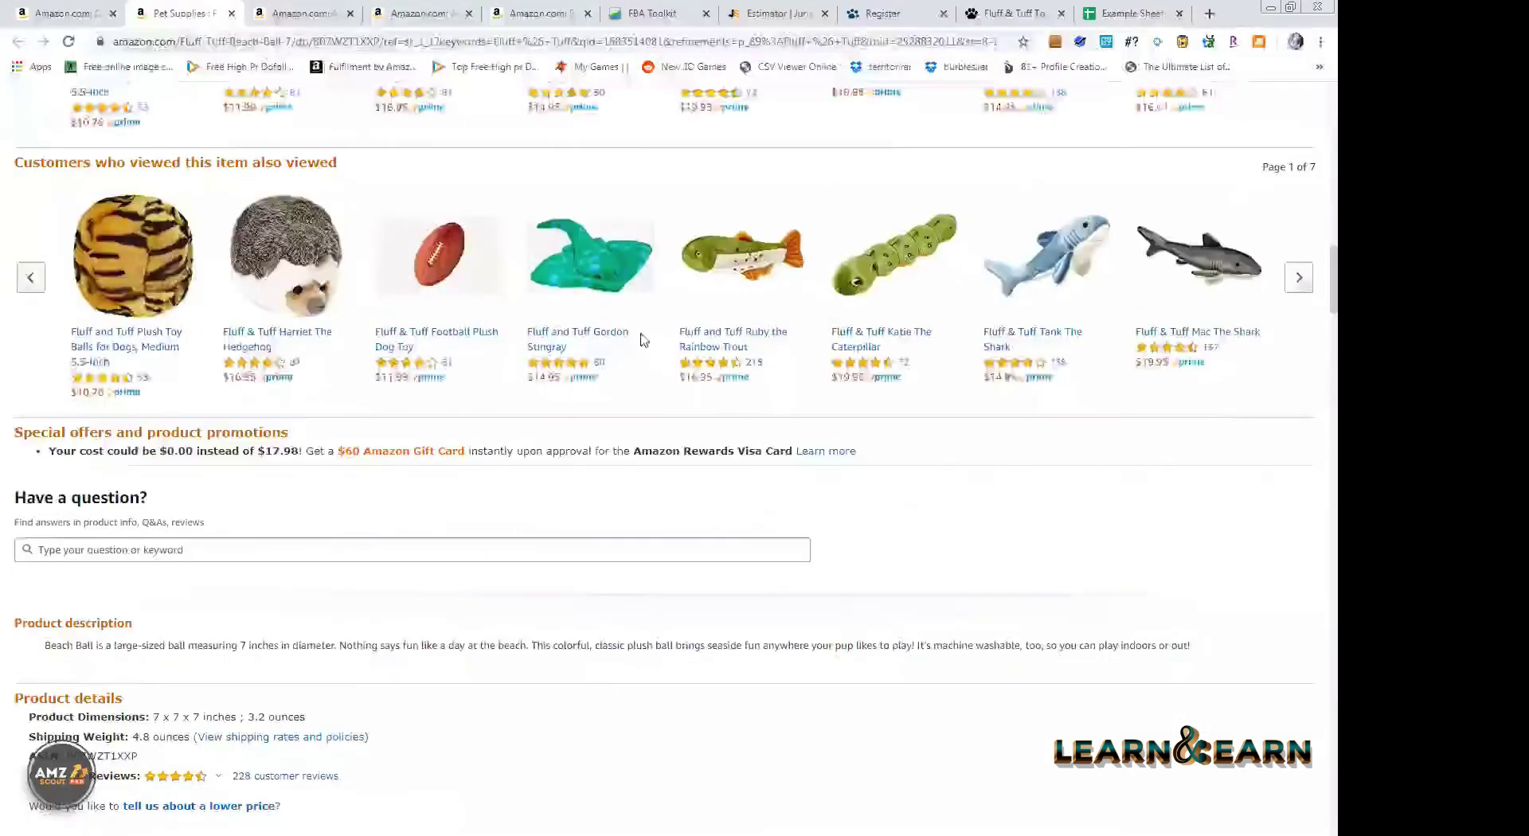
{"action": "scroll", "coordinate": [684, 303], "scroll_direction": "up", "scroll_amount": 8}
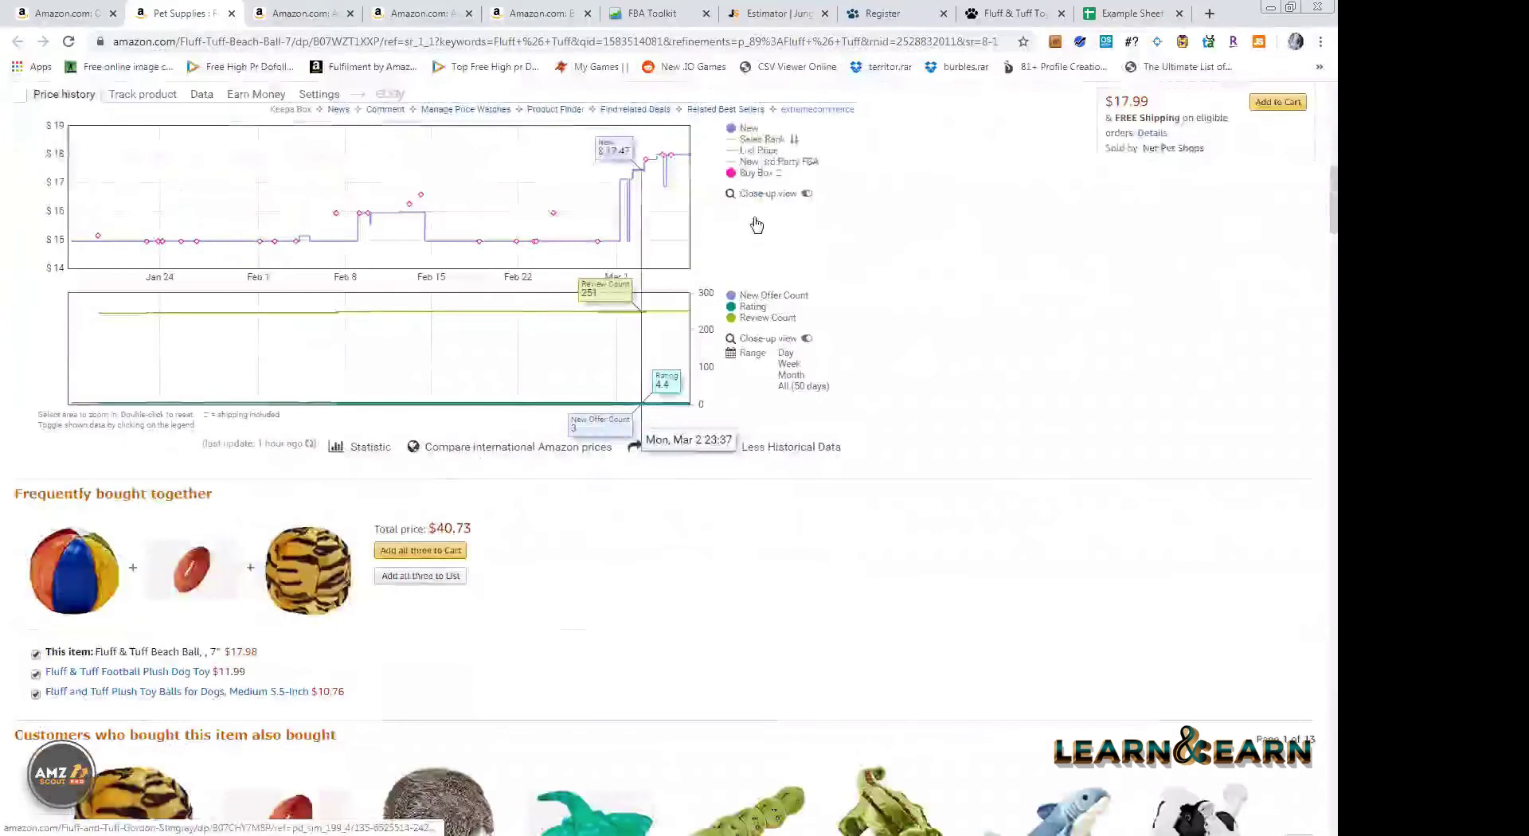
{"action": "scroll", "coordinate": [752, 216], "scroll_direction": "up", "scroll_amount": 1}
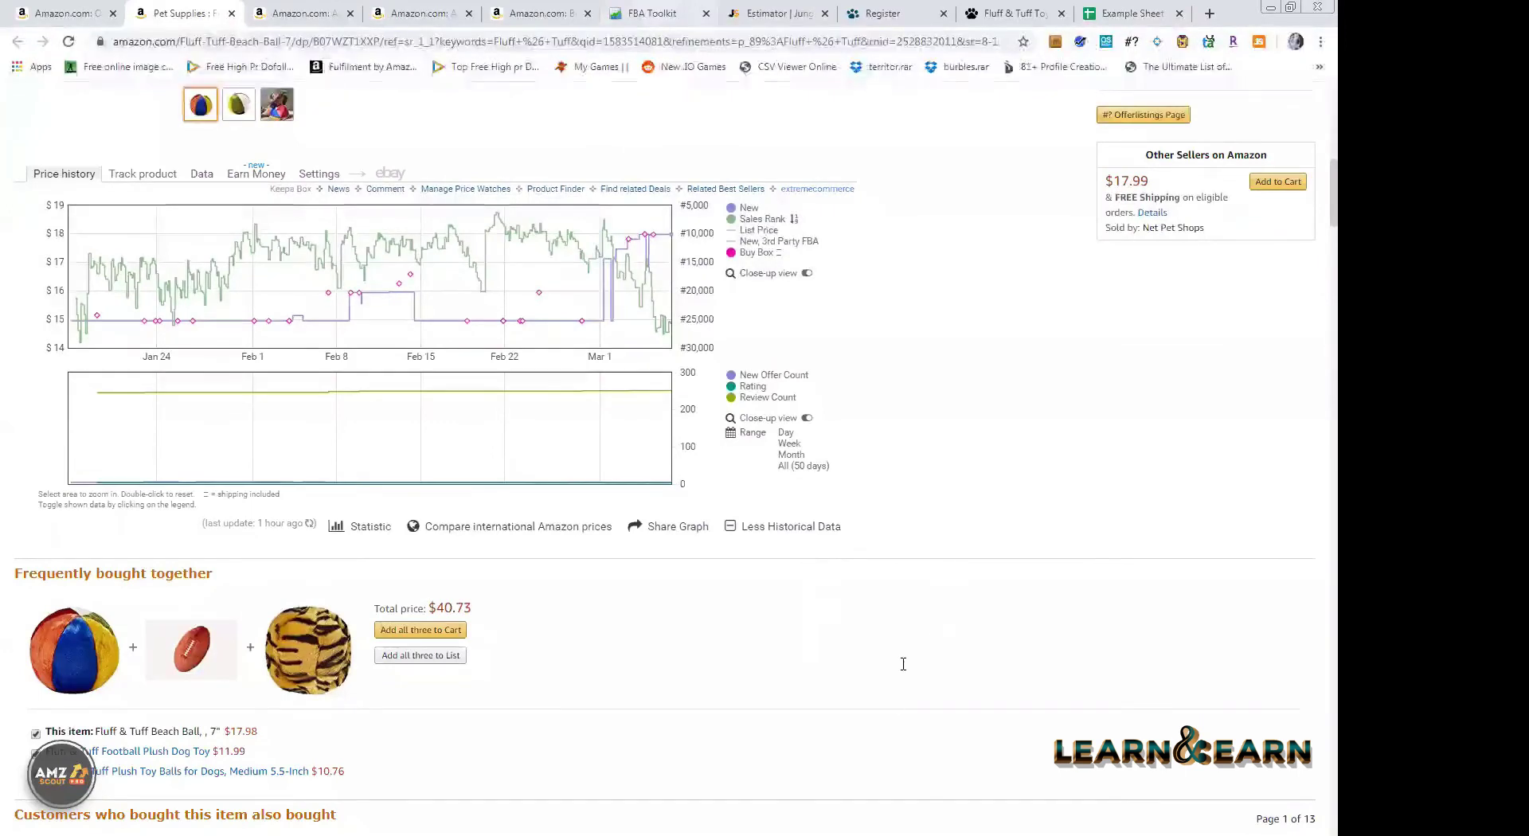
- Switch to FBA Toolkit and estimate the daily sales for rank 14,500 in Pet Supplies on amazon.com
{"action": "key", "text": "ctrl+6"}
{"action": "scroll", "coordinate": [914, 658], "scroll_direction": "down", "scroll_amount": 2}
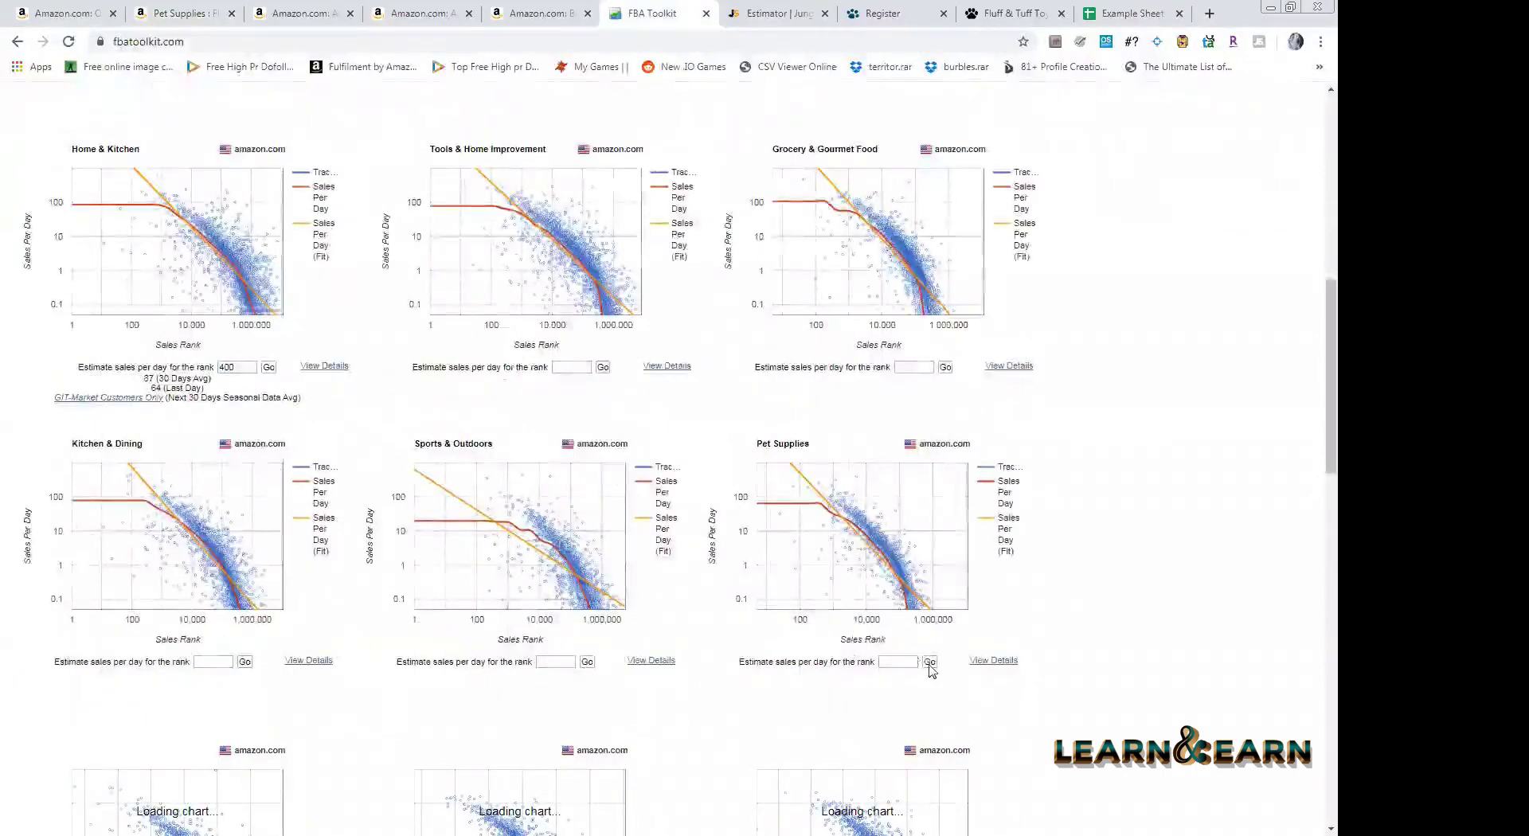
{"action": "left_click", "coordinate": [897, 664]}
{"action": "type", "text": "14"}
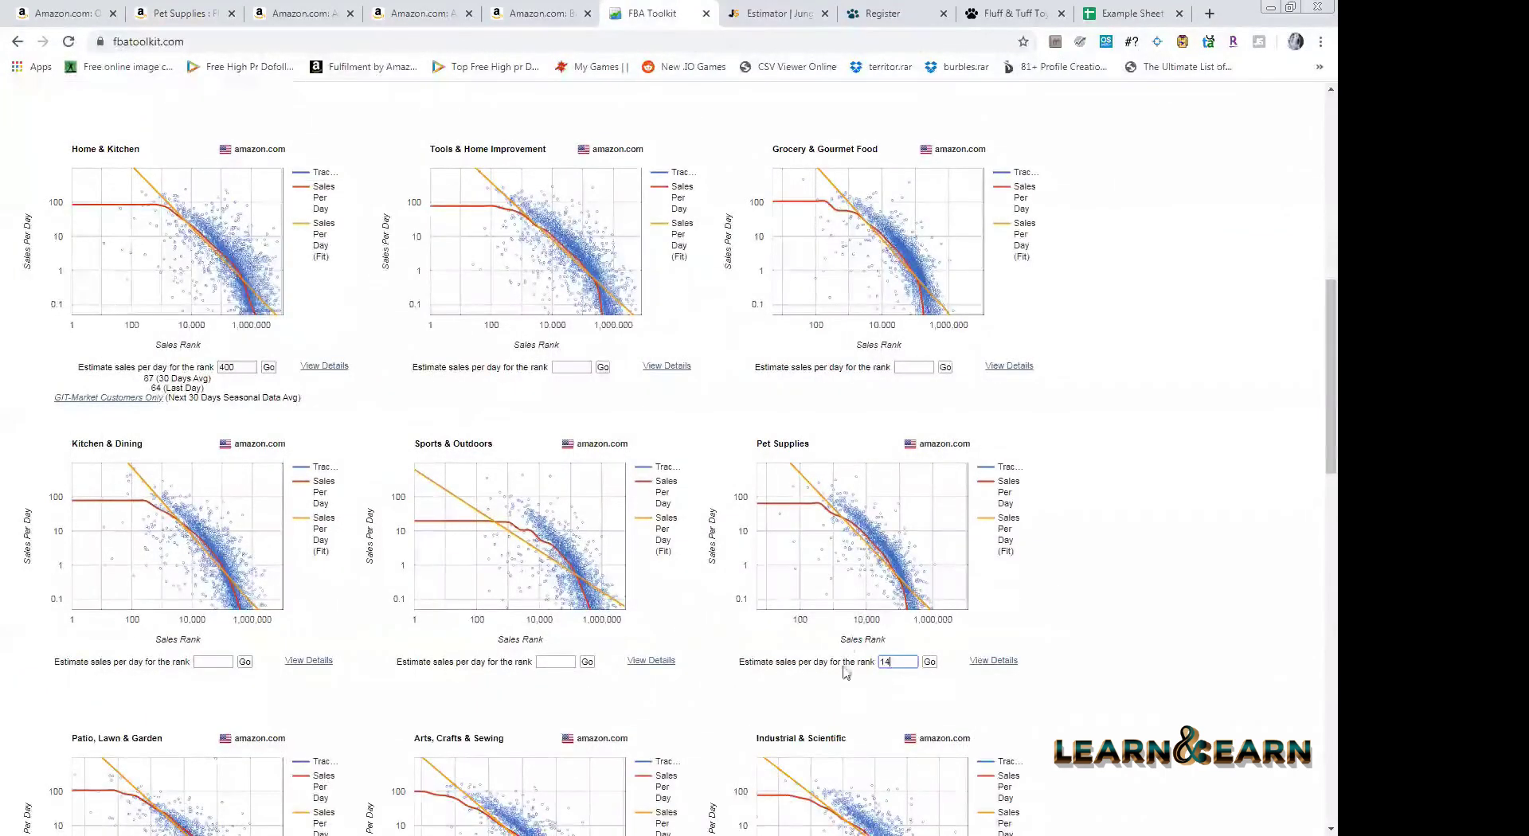
{"action": "type", "text": ",500"}
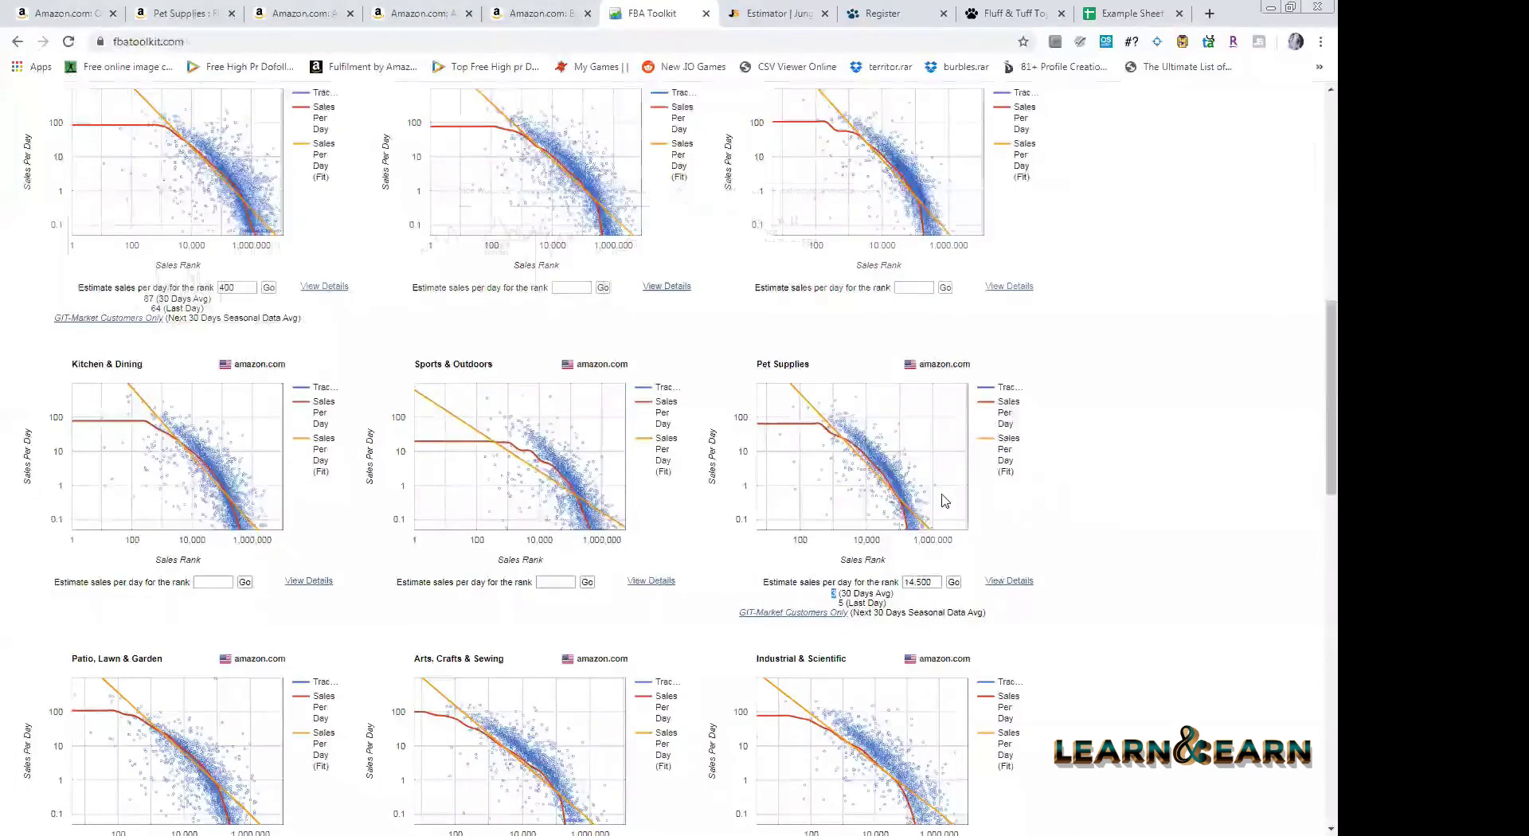
- Switch to the Jungle Scout estimator and calculate the monthly sales for rank 14500 in the United States Pet Supplies category
{"action": "key", "text": "ctrl+2"}
{"action": "scroll", "coordinate": [876, 318], "scroll_direction": "up", "scroll_amount": 3}
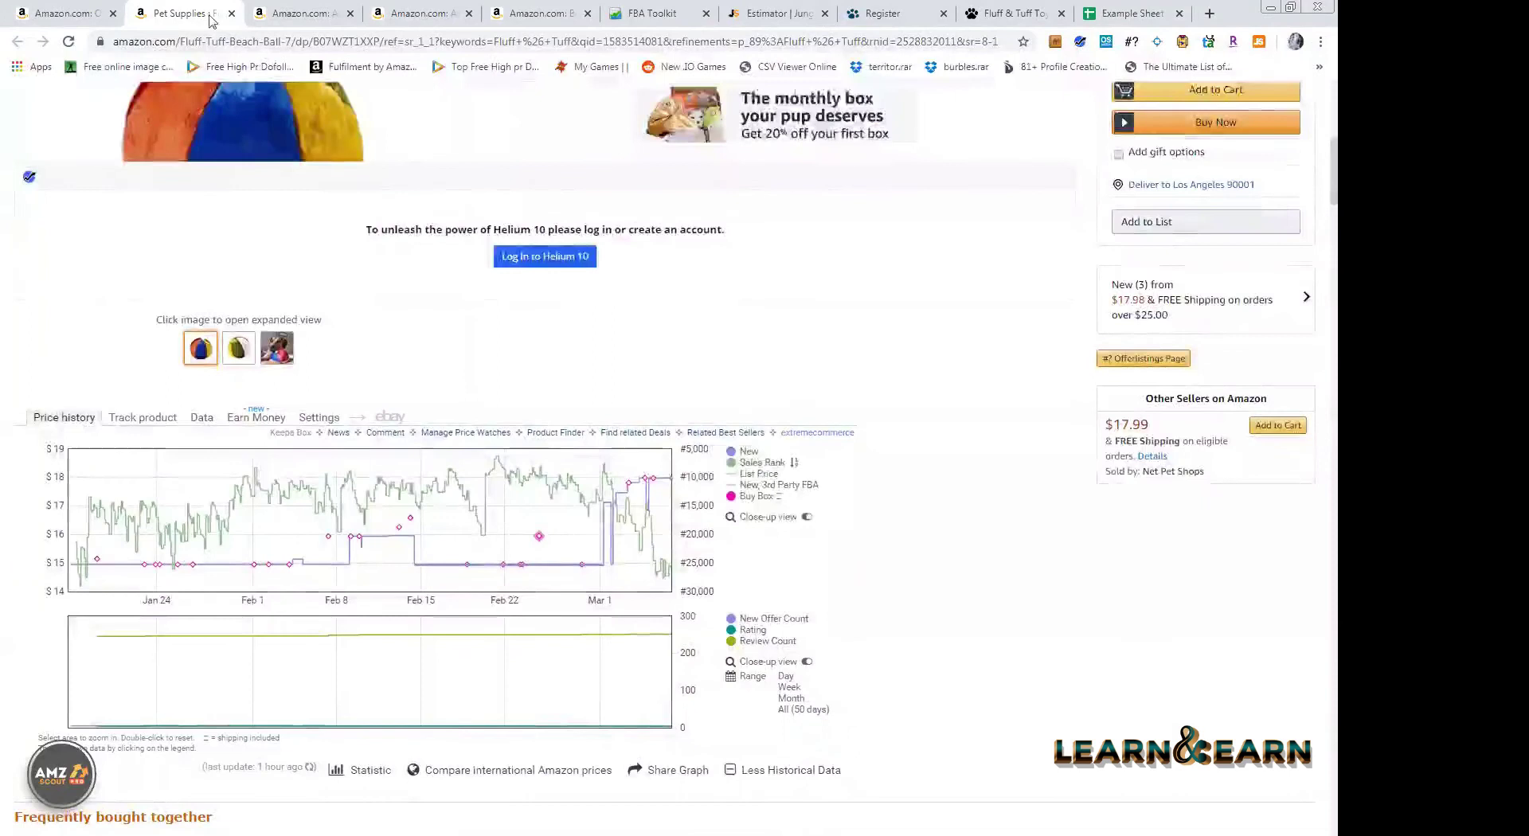
{"action": "scroll", "coordinate": [662, 266], "scroll_direction": "up", "scroll_amount": 7}
{"action": "key", "text": "ctrl+7"}
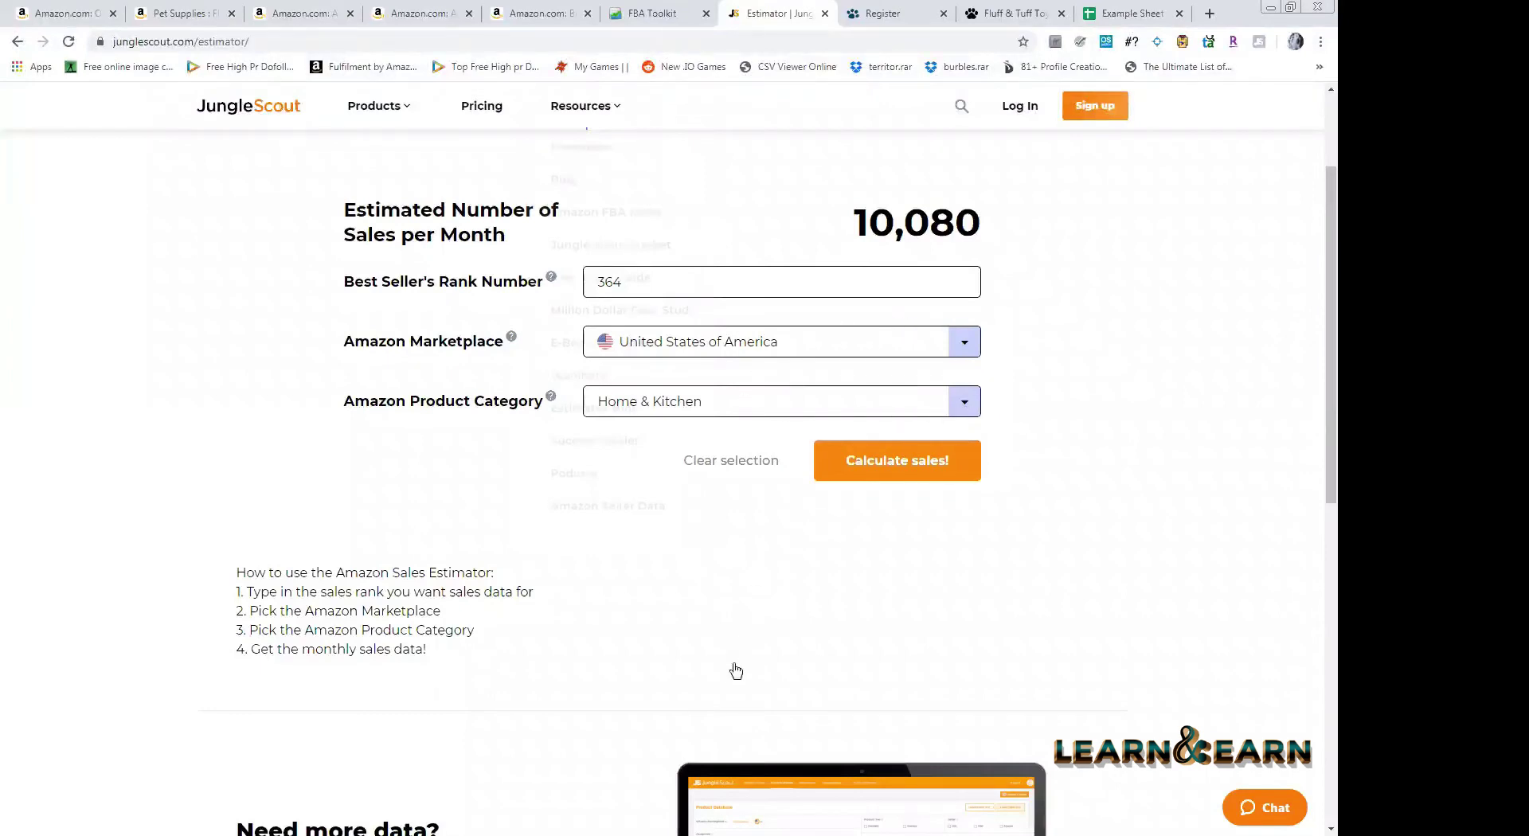
{"action": "key", "text": "ctrl+shift+Tab"}
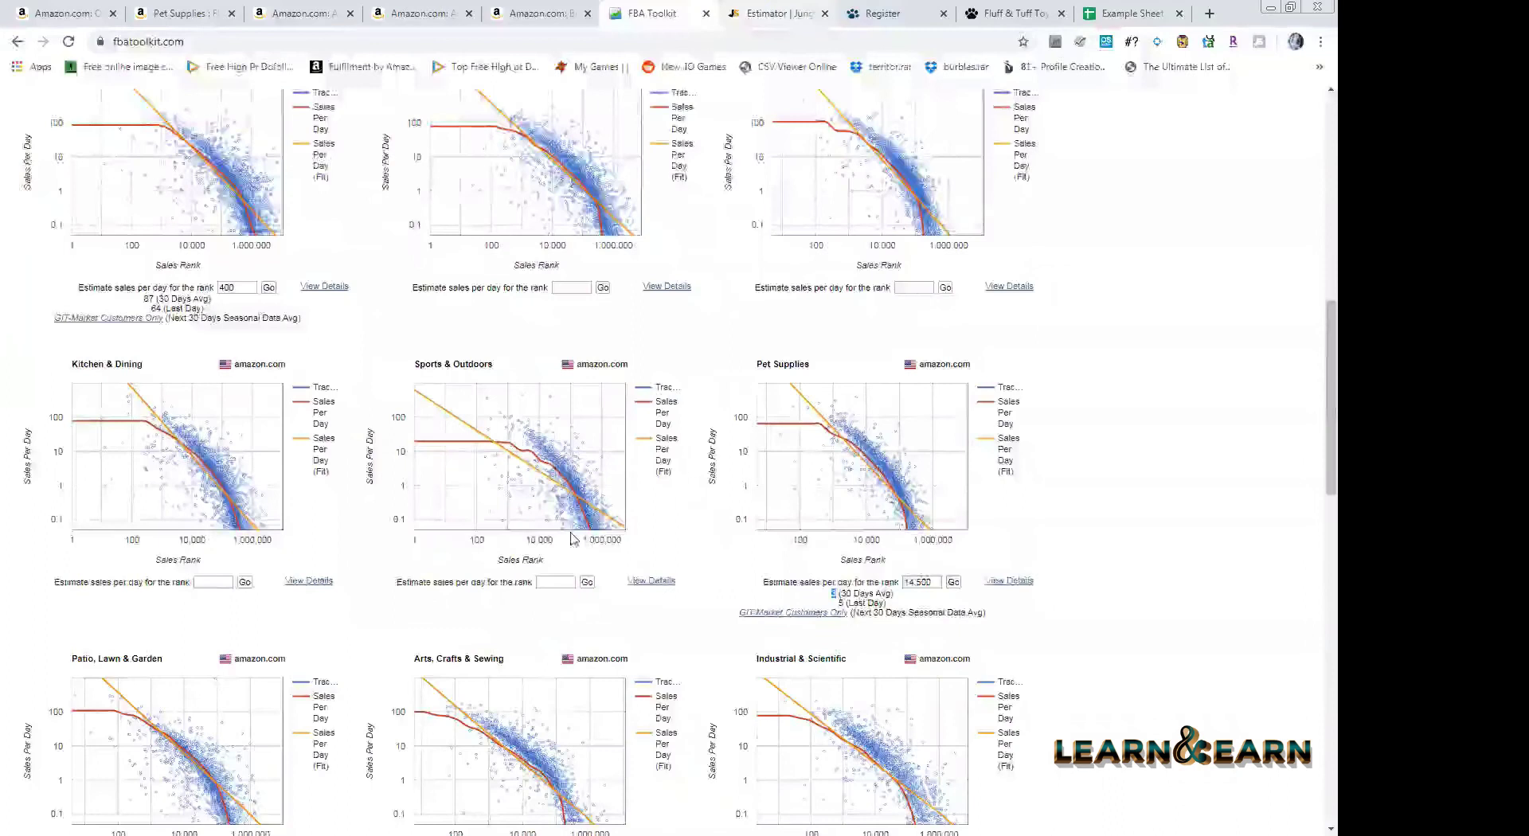
{"action": "left_click", "coordinate": [777, 14]}
{"action": "left_click", "coordinate": [964, 402]}
{"action": "scroll", "coordinate": [648, 653], "scroll_direction": "down", "scroll_amount": 3}
{"action": "left_click", "coordinate": [648, 742]}
{"action": "left_click_drag", "start_coordinate": [656, 286], "coordinate": [587, 297]}
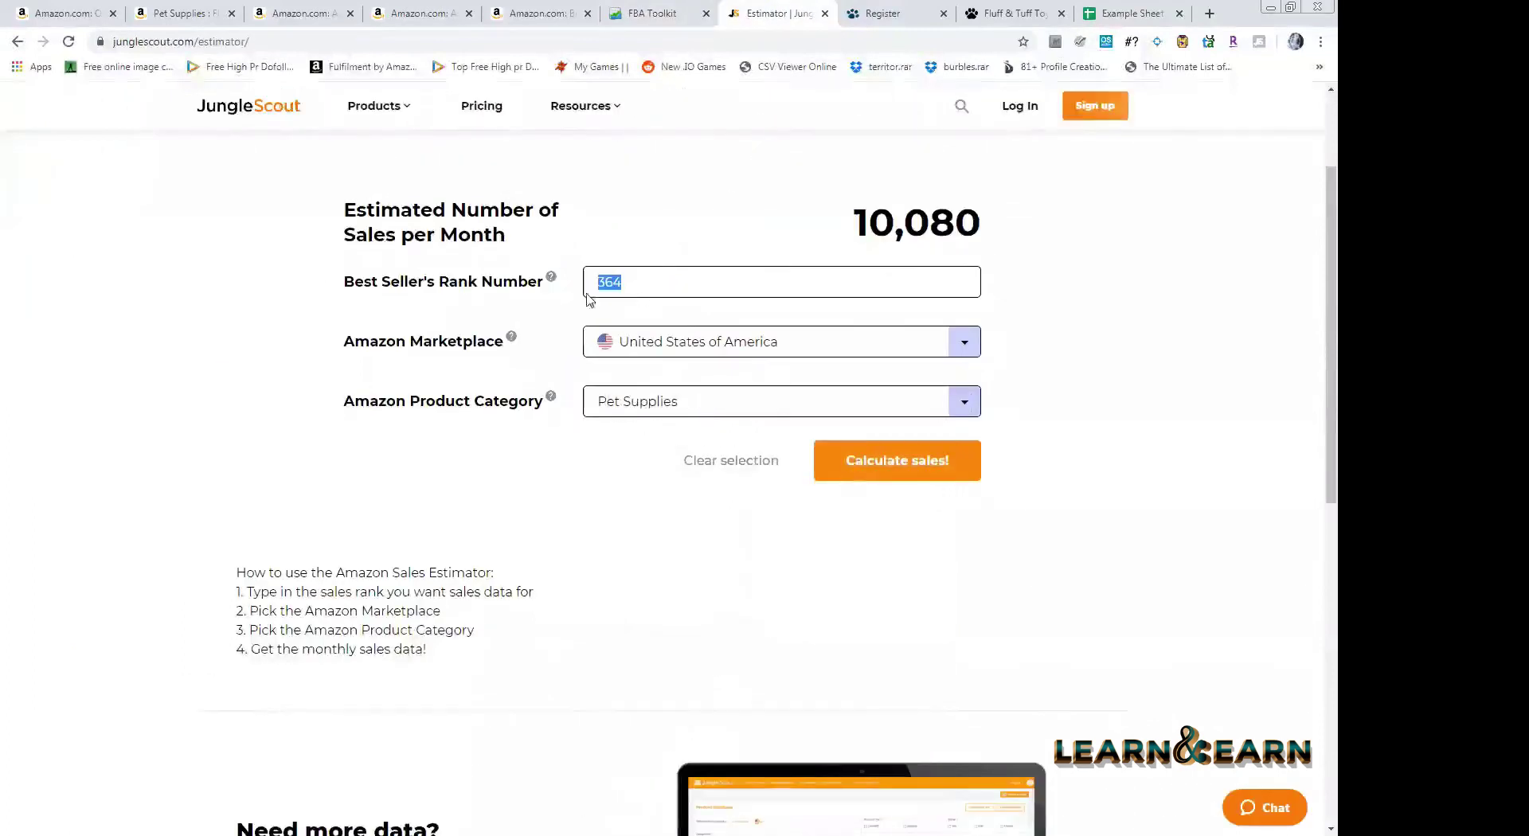
{"action": "type", "text": "14500"}
{"action": "left_click", "coordinate": [913, 469]}
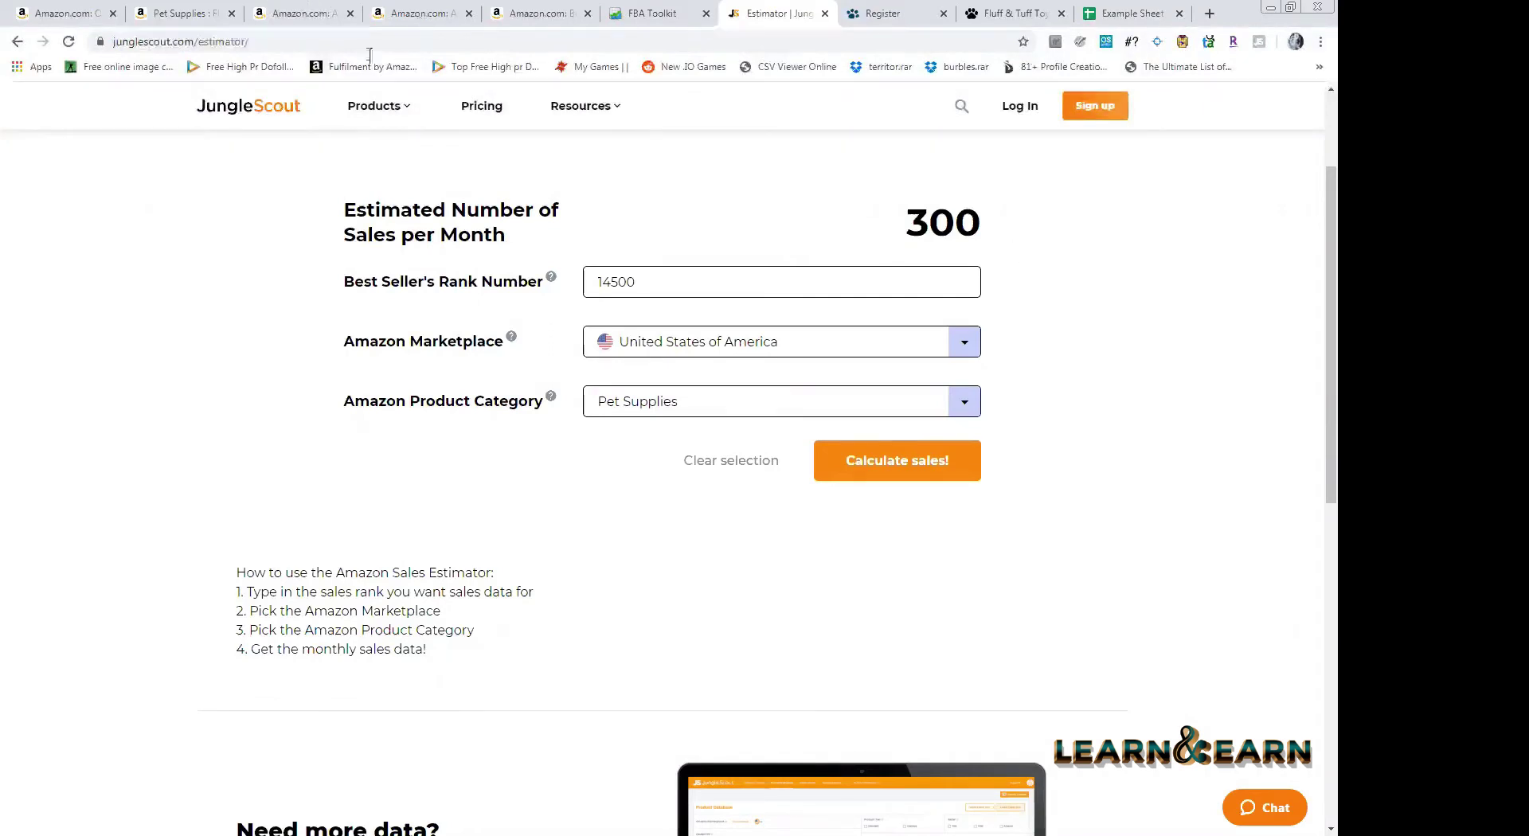
- Check the beach ball's estimated monthly sales in the AMZScout FBA Calculator on its Amazon listing, and close the calculator
{"action": "left_click", "coordinate": [311, 12]}
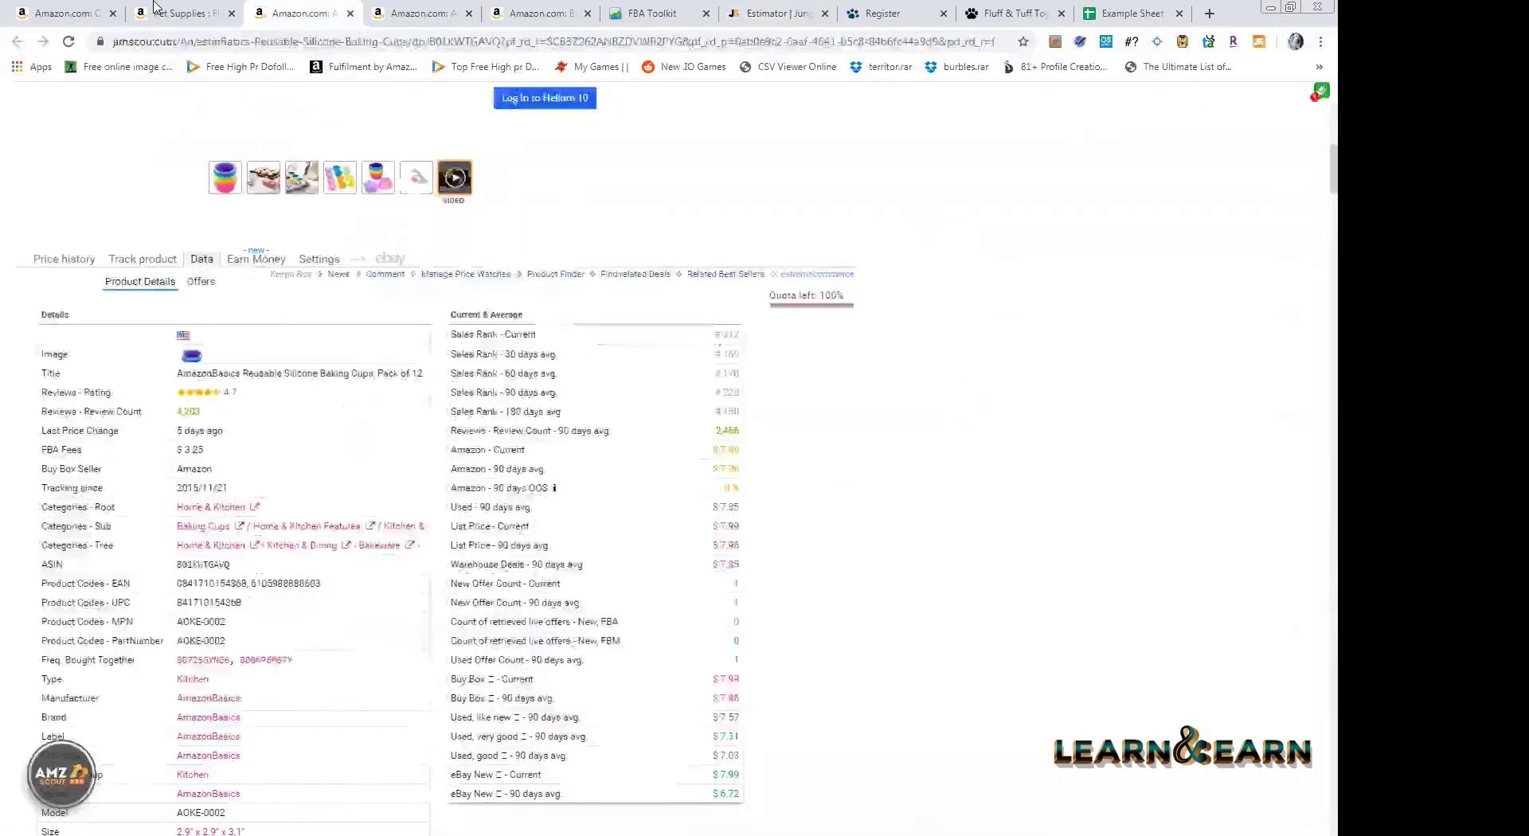
{"action": "key", "text": "ctrl+shift+Tab"}
{"action": "left_click", "coordinate": [1321, 42]}
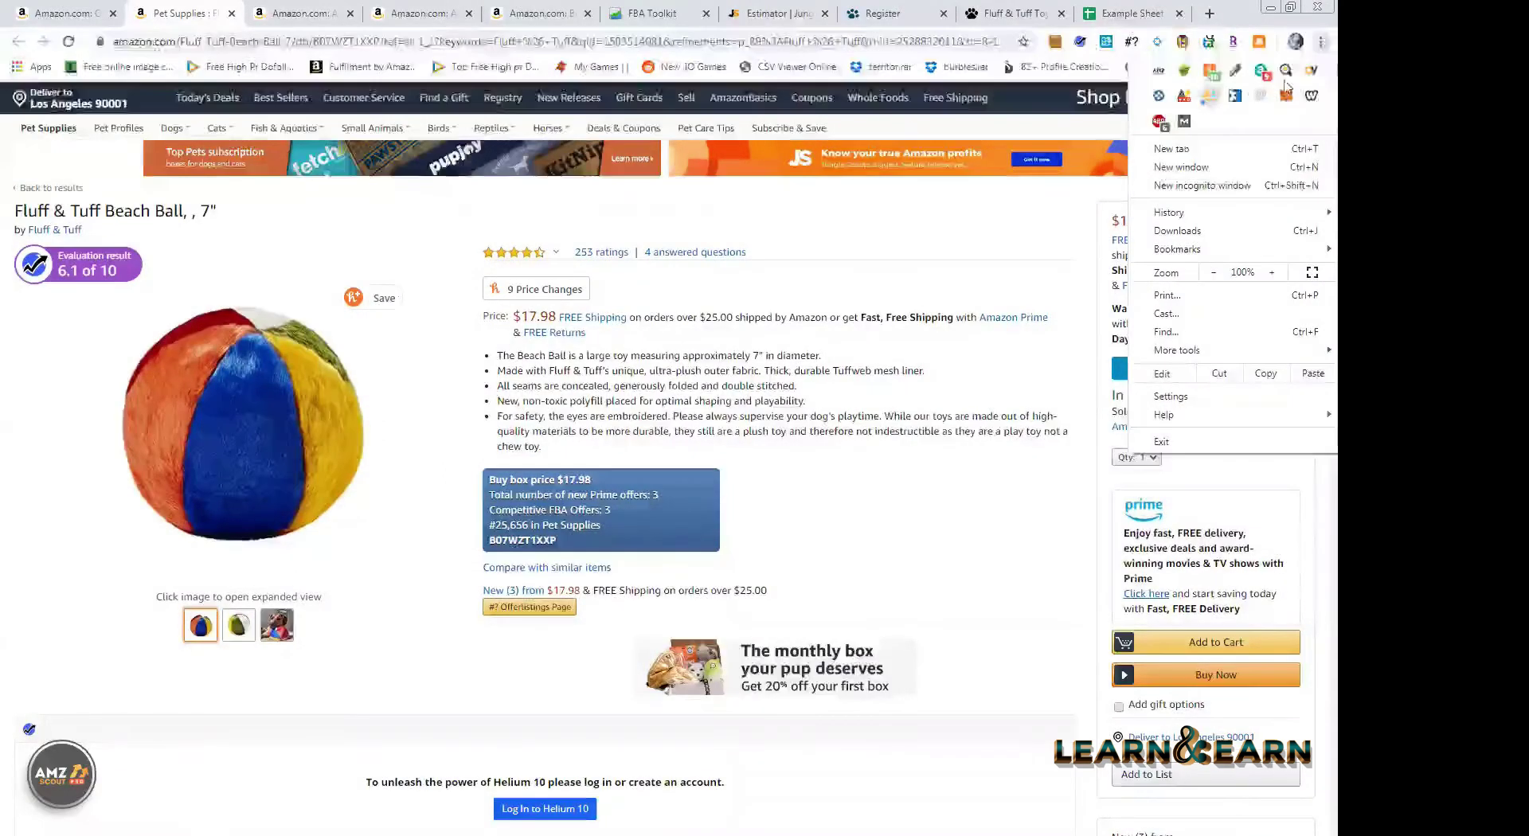
{"action": "left_click", "coordinate": [1147, 72]}
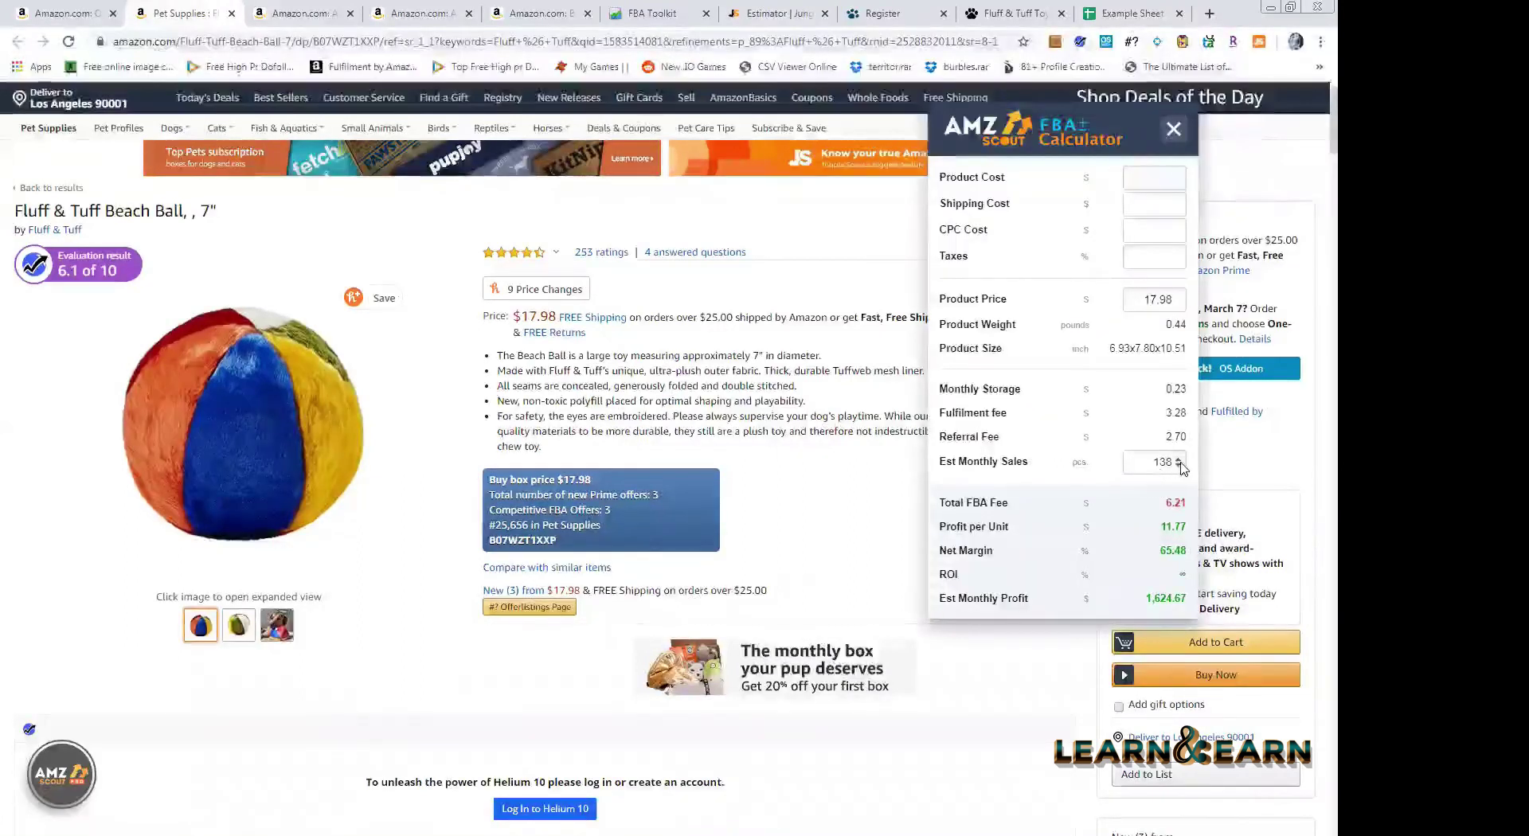
{"action": "double_click", "coordinate": [1178, 467]}
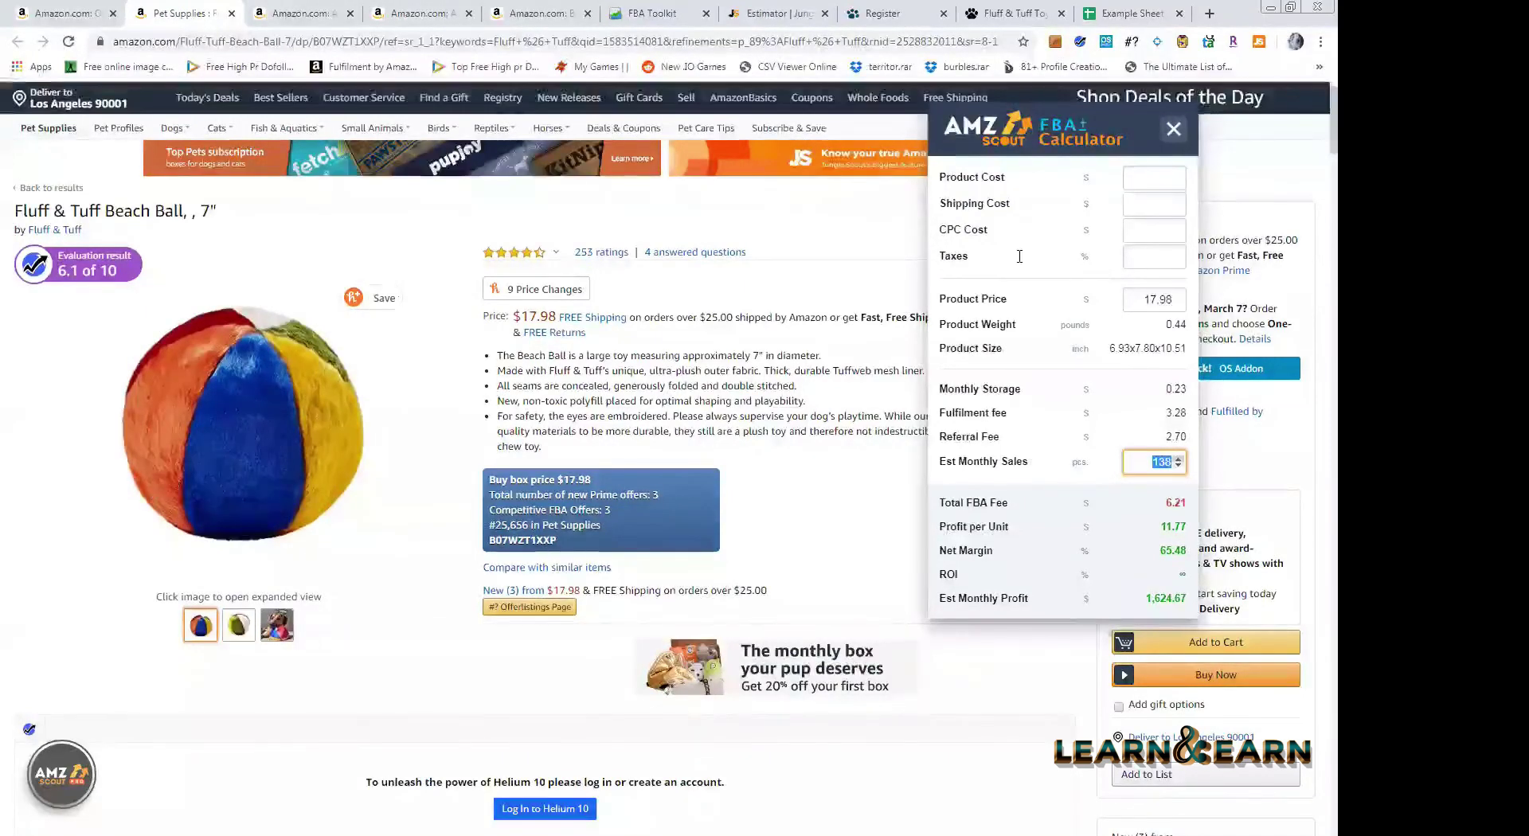
{"action": "left_click", "coordinate": [1164, 132]}
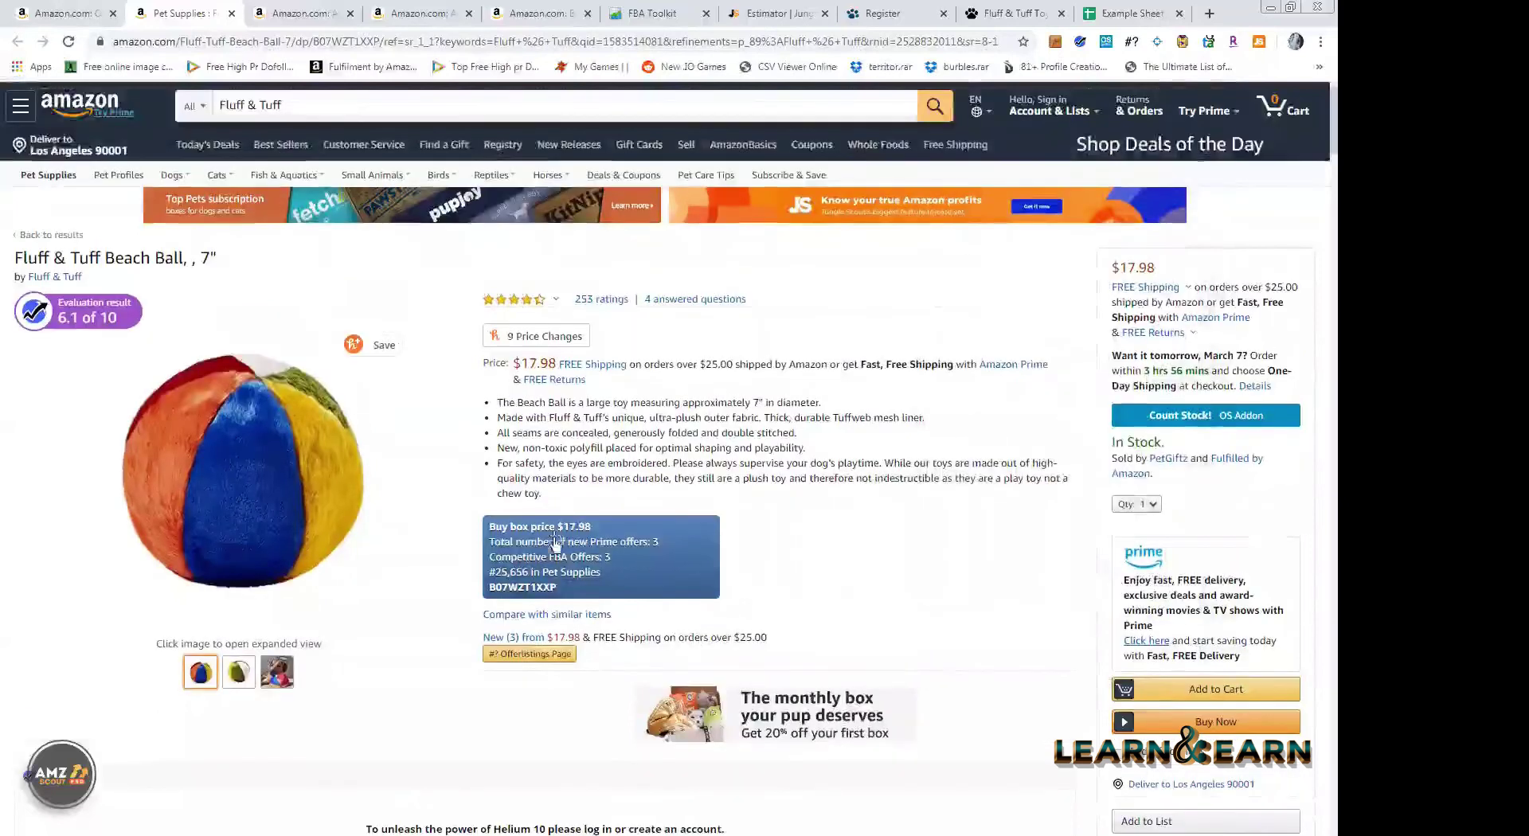
- Zoom the beach ball's Keepa chart into a narrow early-February date range and examine its price and sales rank history
{"action": "scroll", "coordinate": [553, 605], "scroll_direction": "down", "scroll_amount": 2}
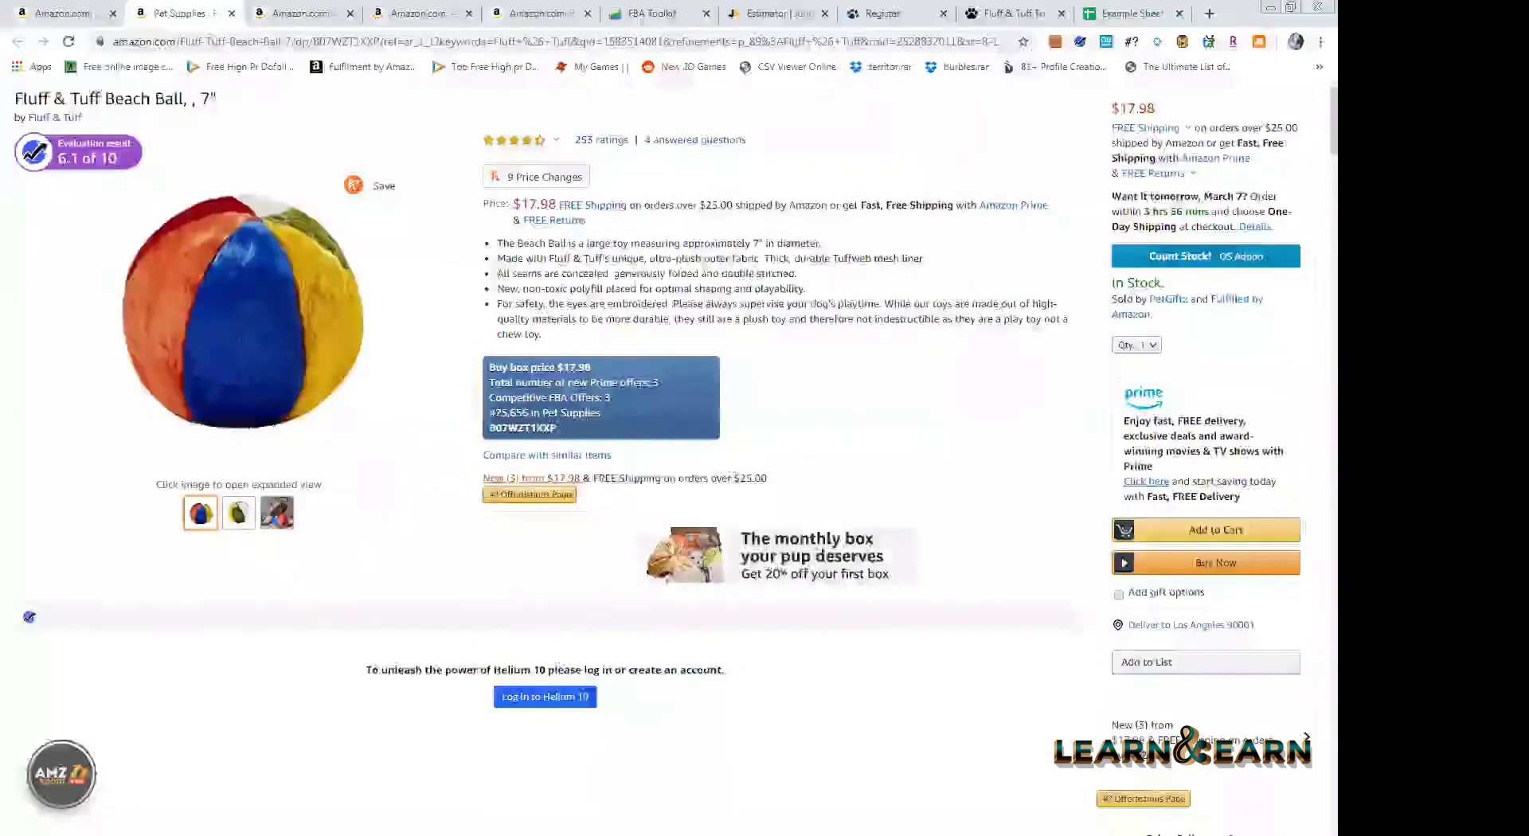
{"action": "scroll", "coordinate": [439, 587], "scroll_direction": "up", "scroll_amount": 1}
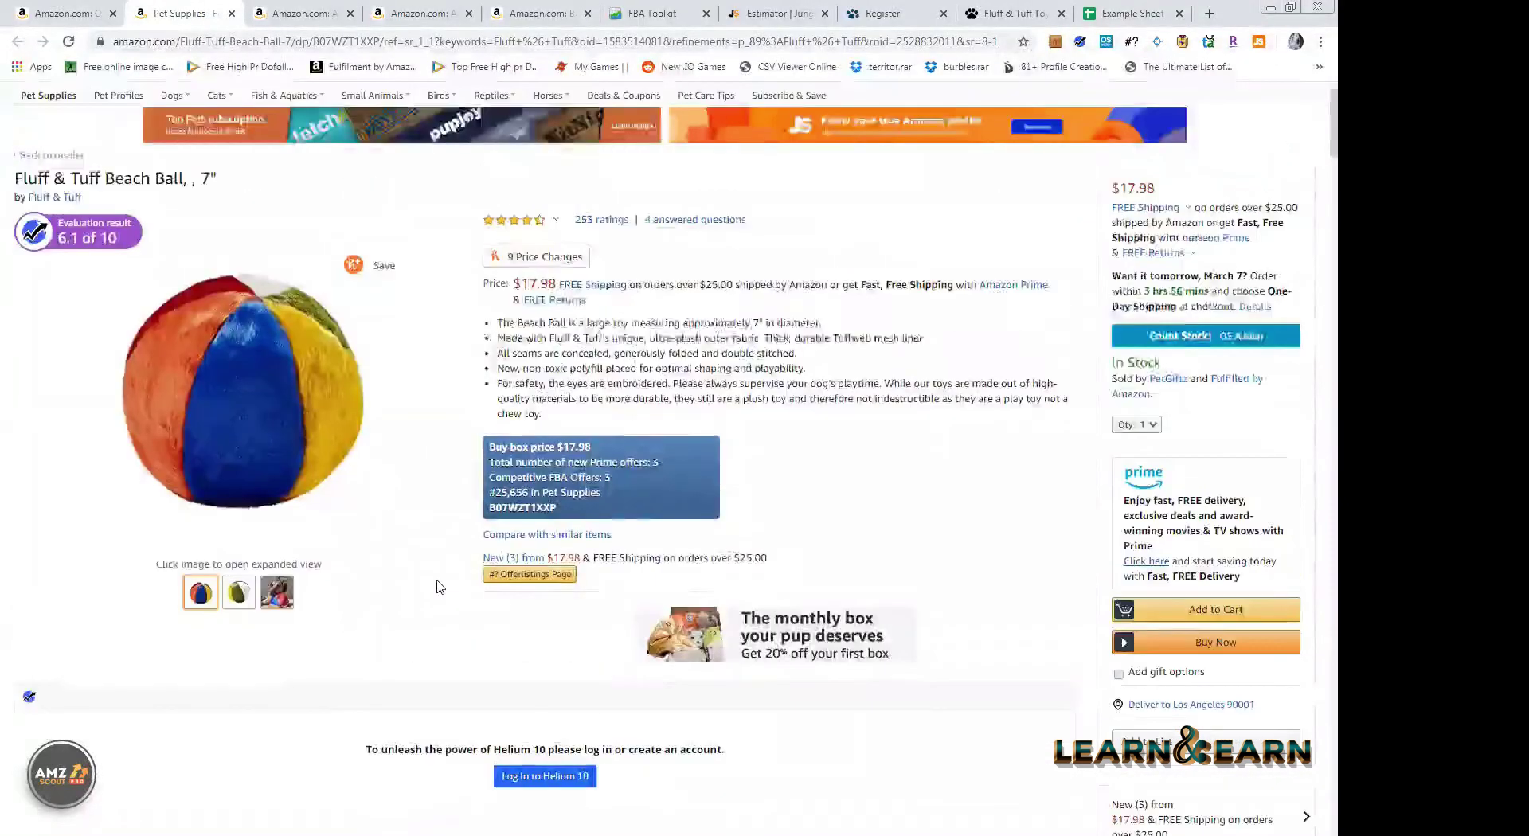
{"action": "scroll", "coordinate": [440, 587], "scroll_direction": "down", "scroll_amount": 5}
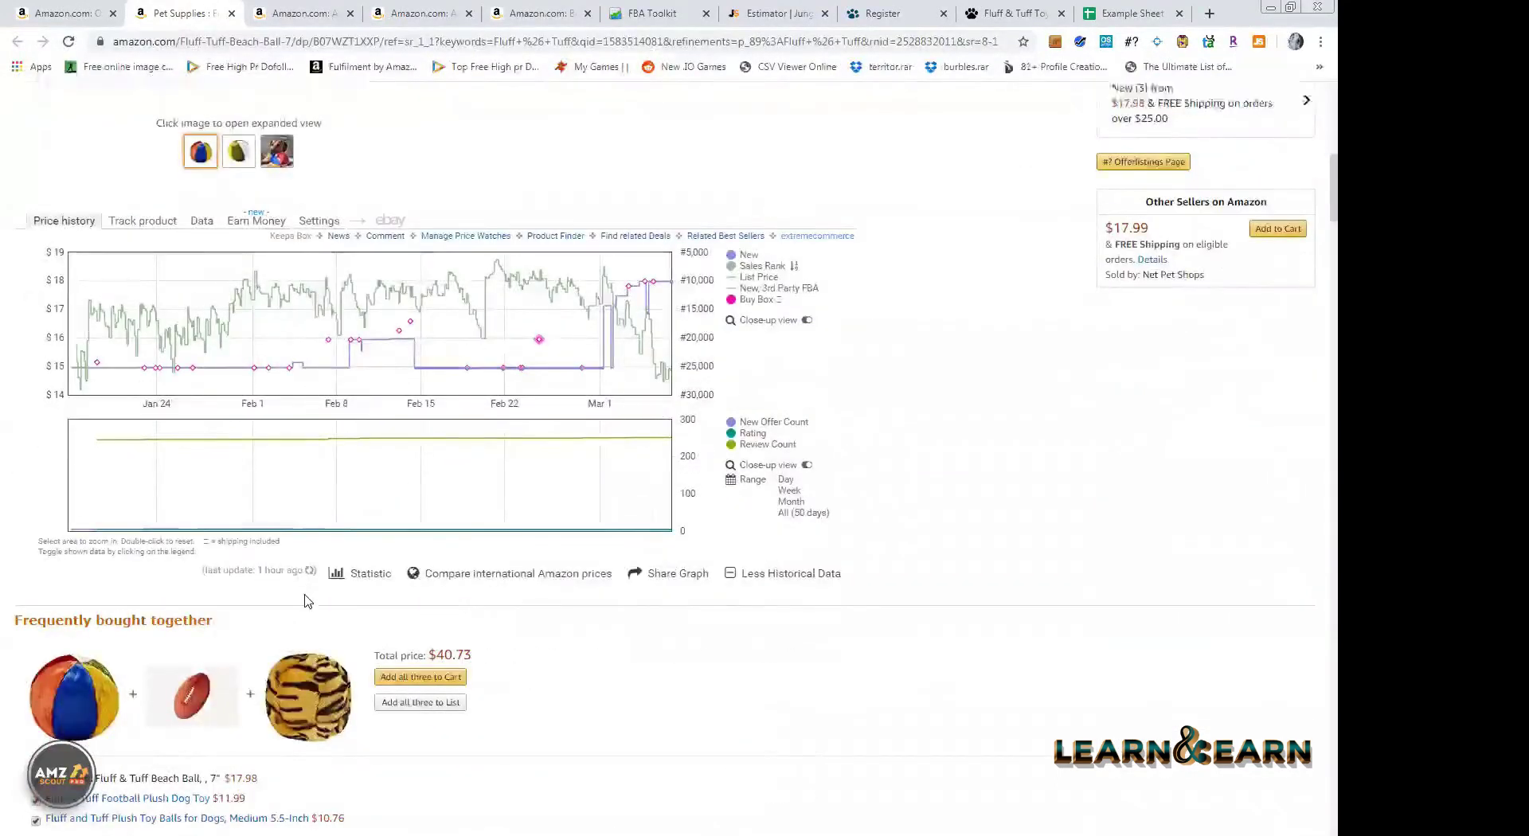
{"action": "scroll", "coordinate": [307, 601], "scroll_direction": "up", "scroll_amount": 2}
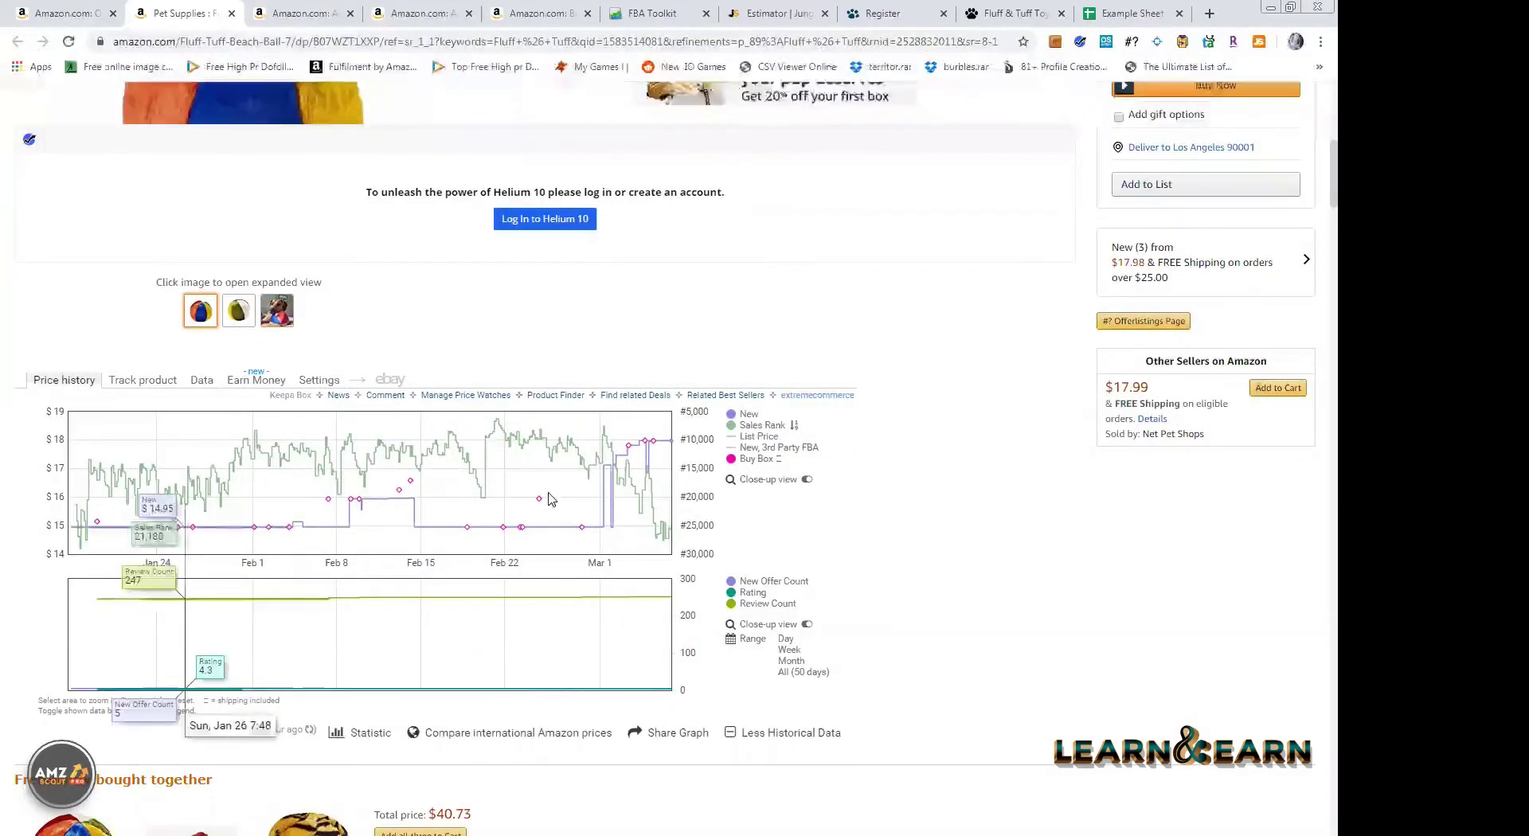
{"action": "left_click_drag", "start_coordinate": [550, 499], "coordinate": [301, 485]}
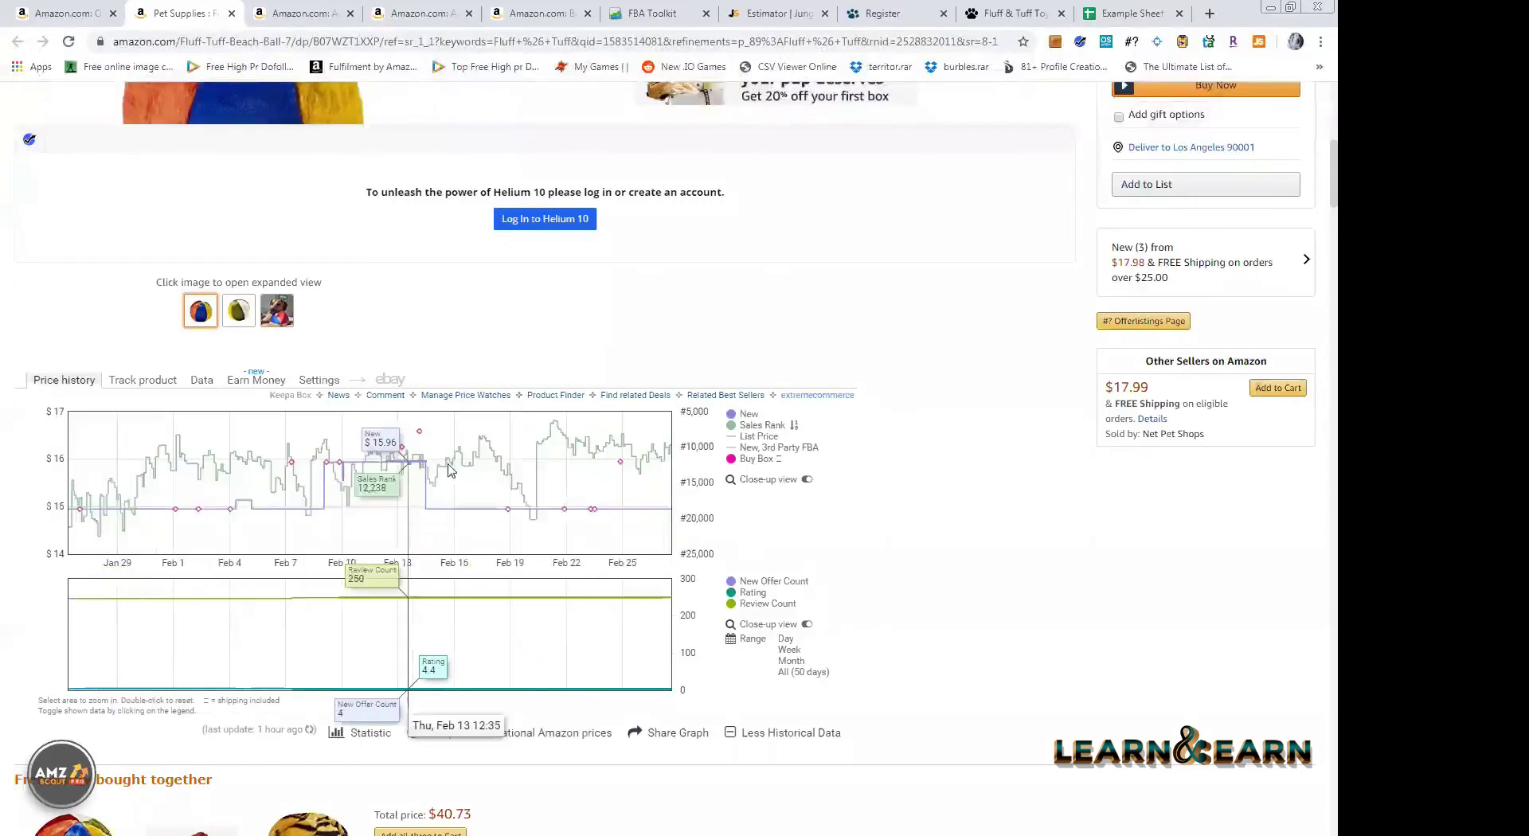
{"action": "left_click_drag", "start_coordinate": [184, 469], "coordinate": [386, 535]}
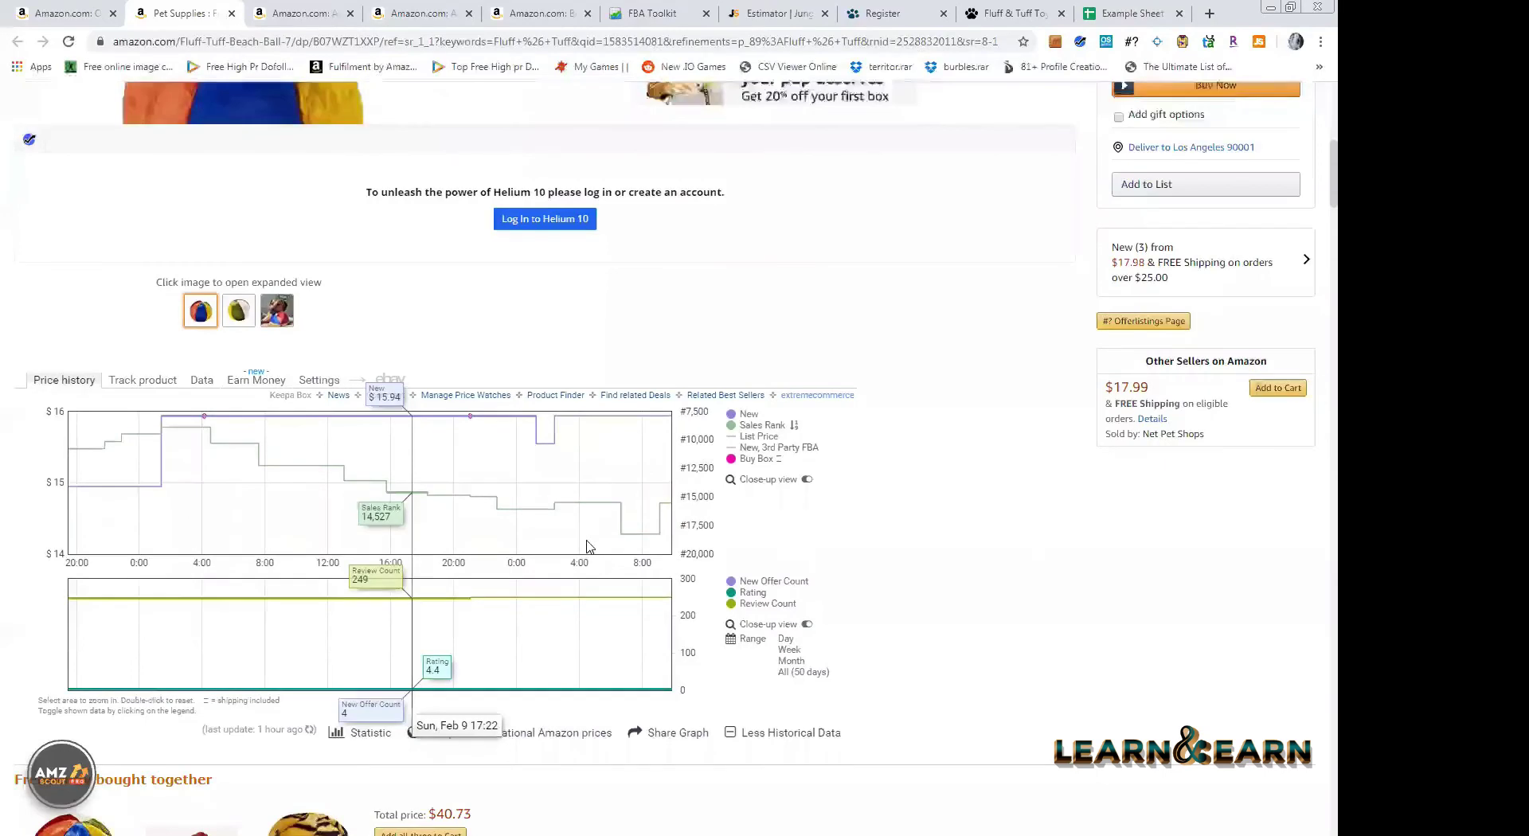
- Open Keepa's product tracking form for the beach ball and review the suggested alert prices for Amazon, New and Used
{"action": "scroll", "coordinate": [143, 314], "scroll_direction": "down", "scroll_amount": 2}
{"action": "scroll", "coordinate": [348, 423], "scroll_direction": "up", "scroll_amount": 1}
{"action": "left_click", "coordinate": [348, 424]}
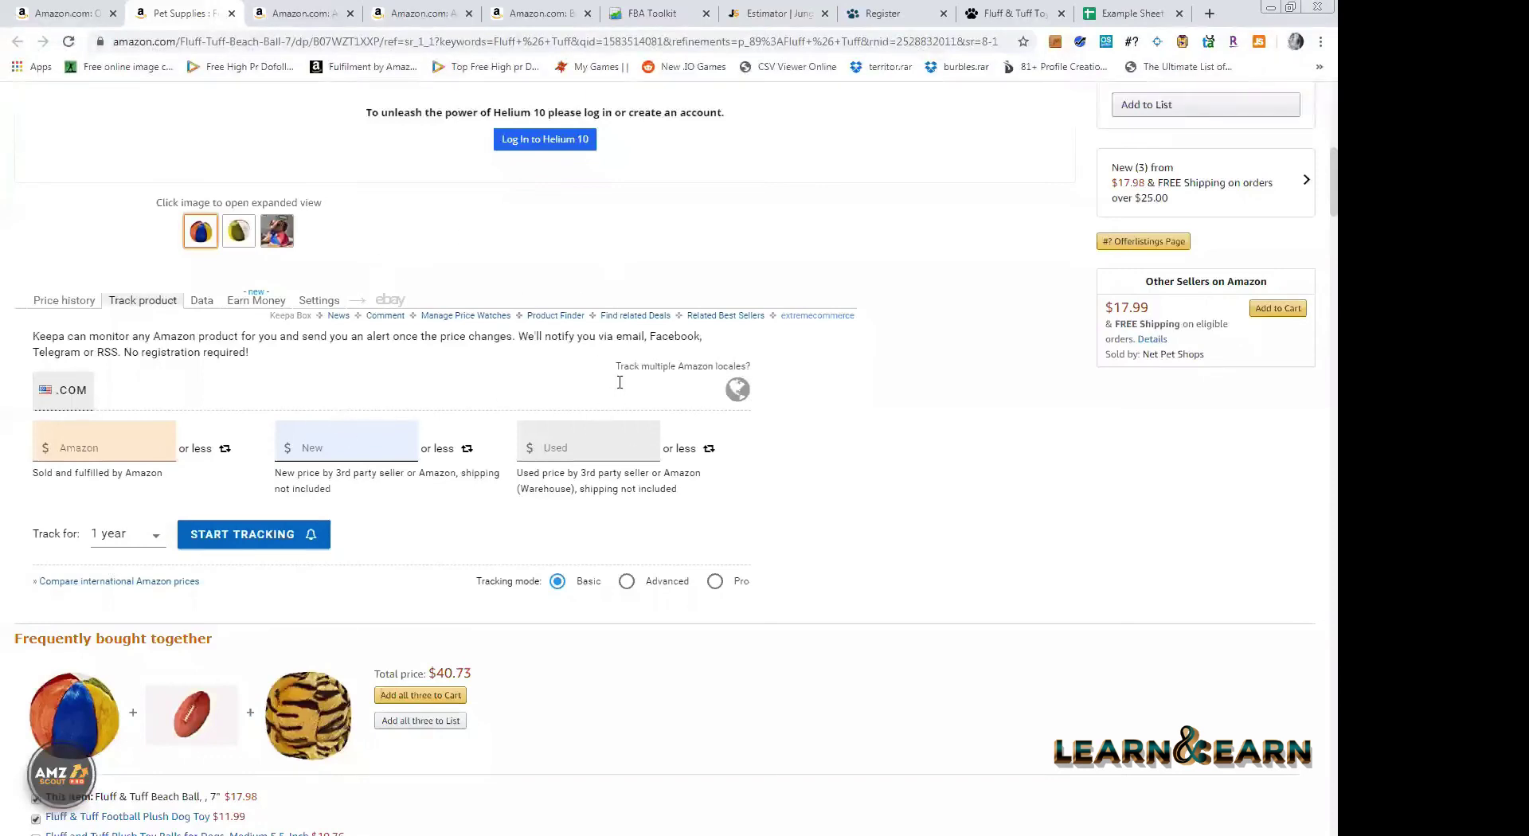
{"action": "scroll", "coordinate": [620, 383], "scroll_direction": "up", "scroll_amount": 5}
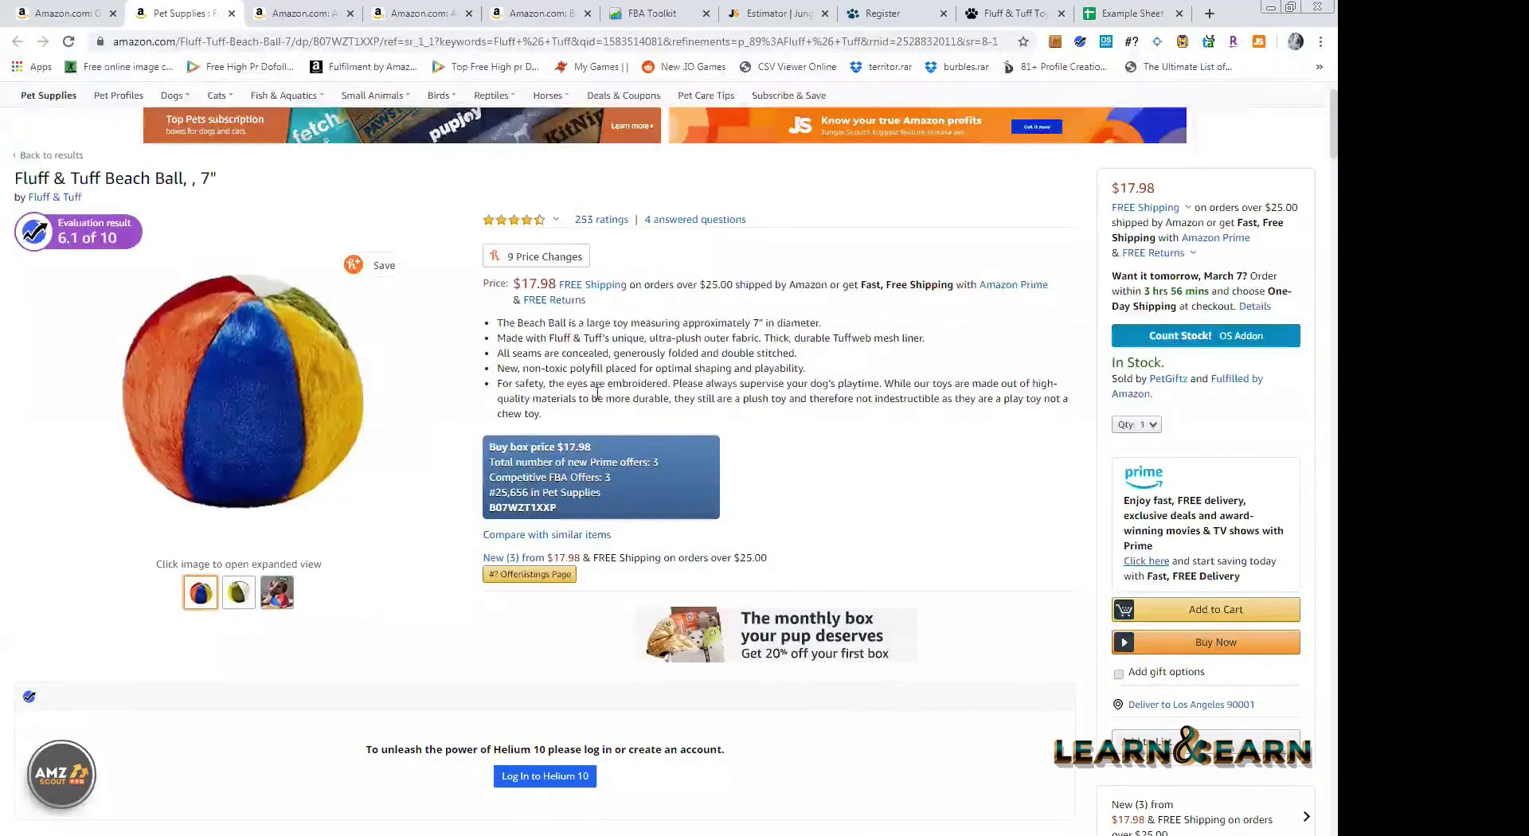
{"action": "scroll", "coordinate": [82, 392], "scroll_direction": "down", "scroll_amount": 5}
{"action": "left_click", "coordinate": [103, 368]}
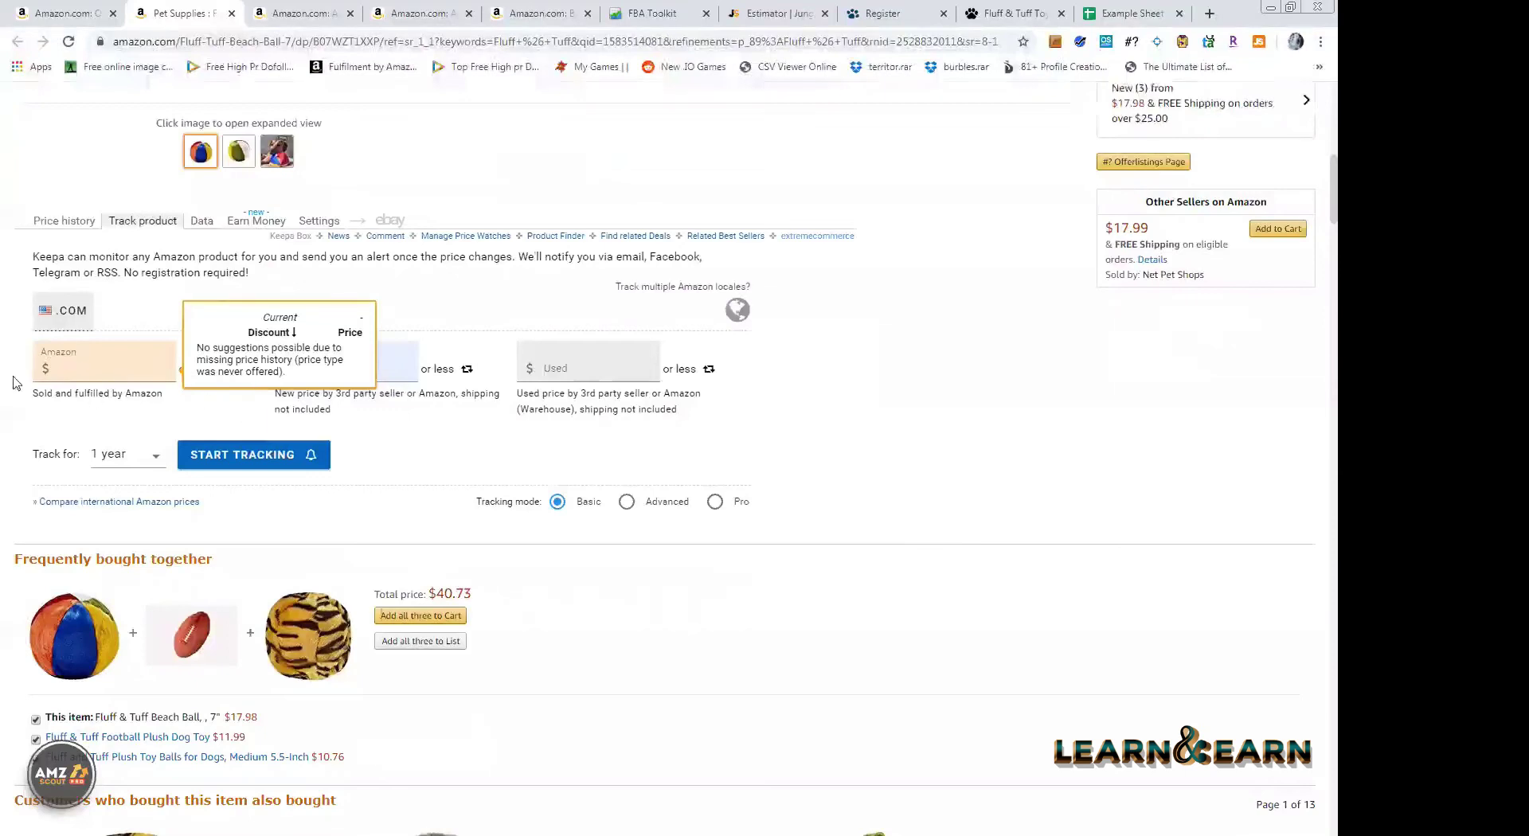
{"action": "left_click", "coordinate": [398, 368]}
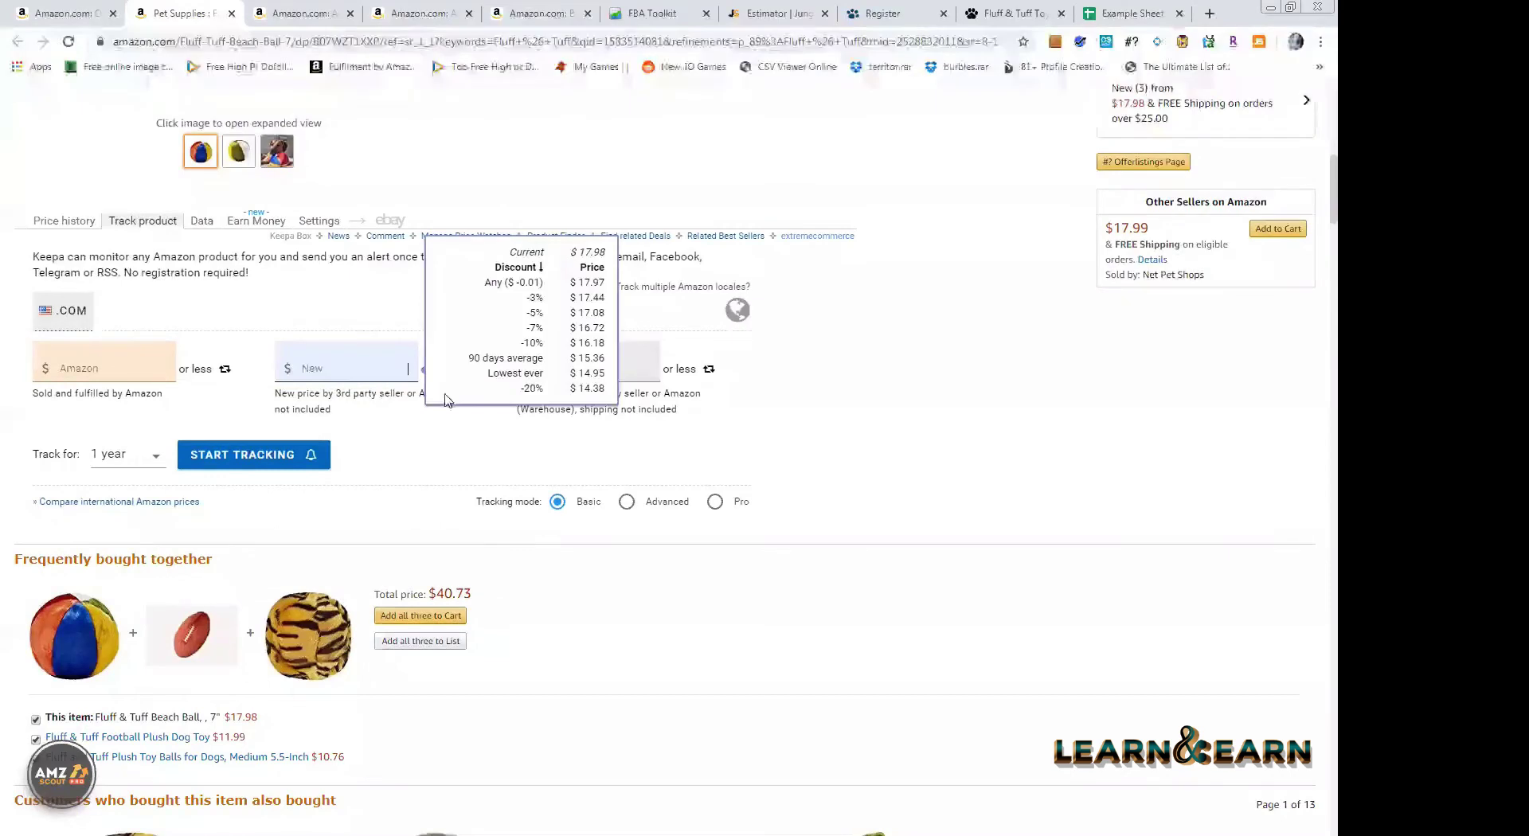
{"action": "left_click", "coordinate": [637, 372]}
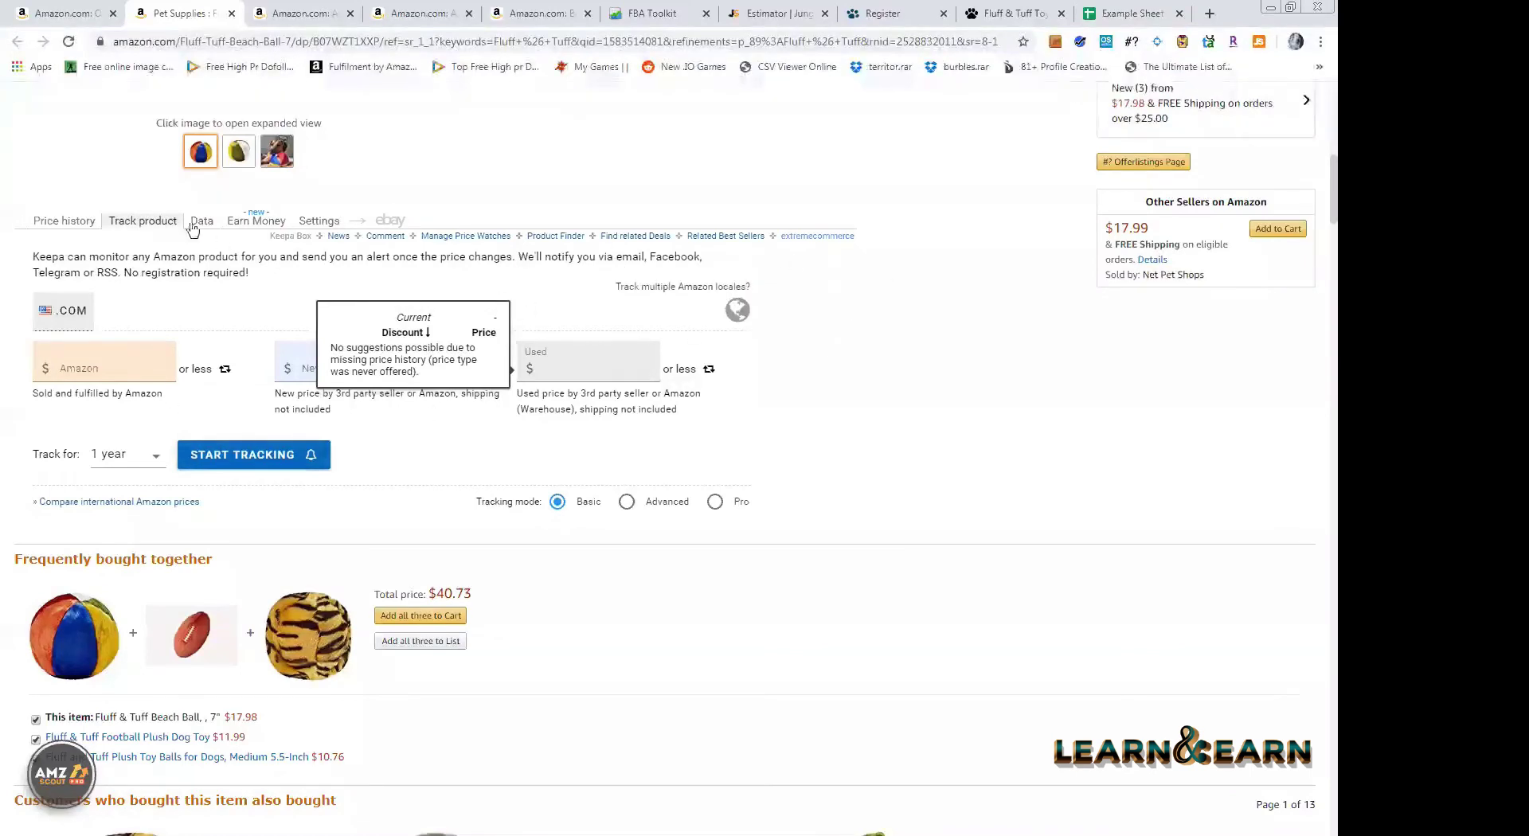
- Open Keepa's product data for the beach ball and review its details, average sales ranks, prices, offer counts and Buy Box figures
{"action": "left_click", "coordinate": [215, 259]}
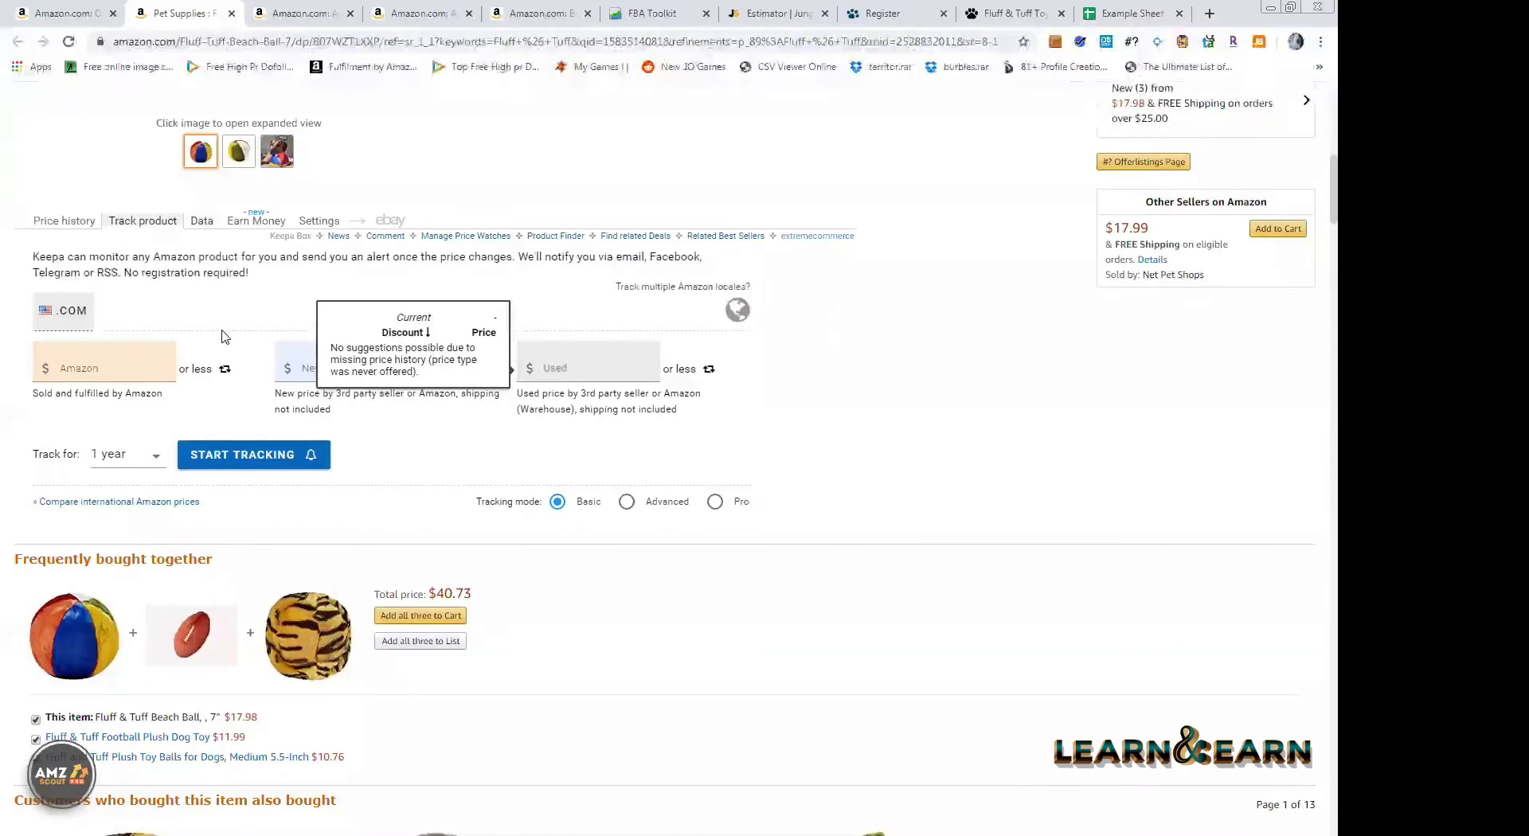
{"action": "left_click", "coordinate": [202, 221]}
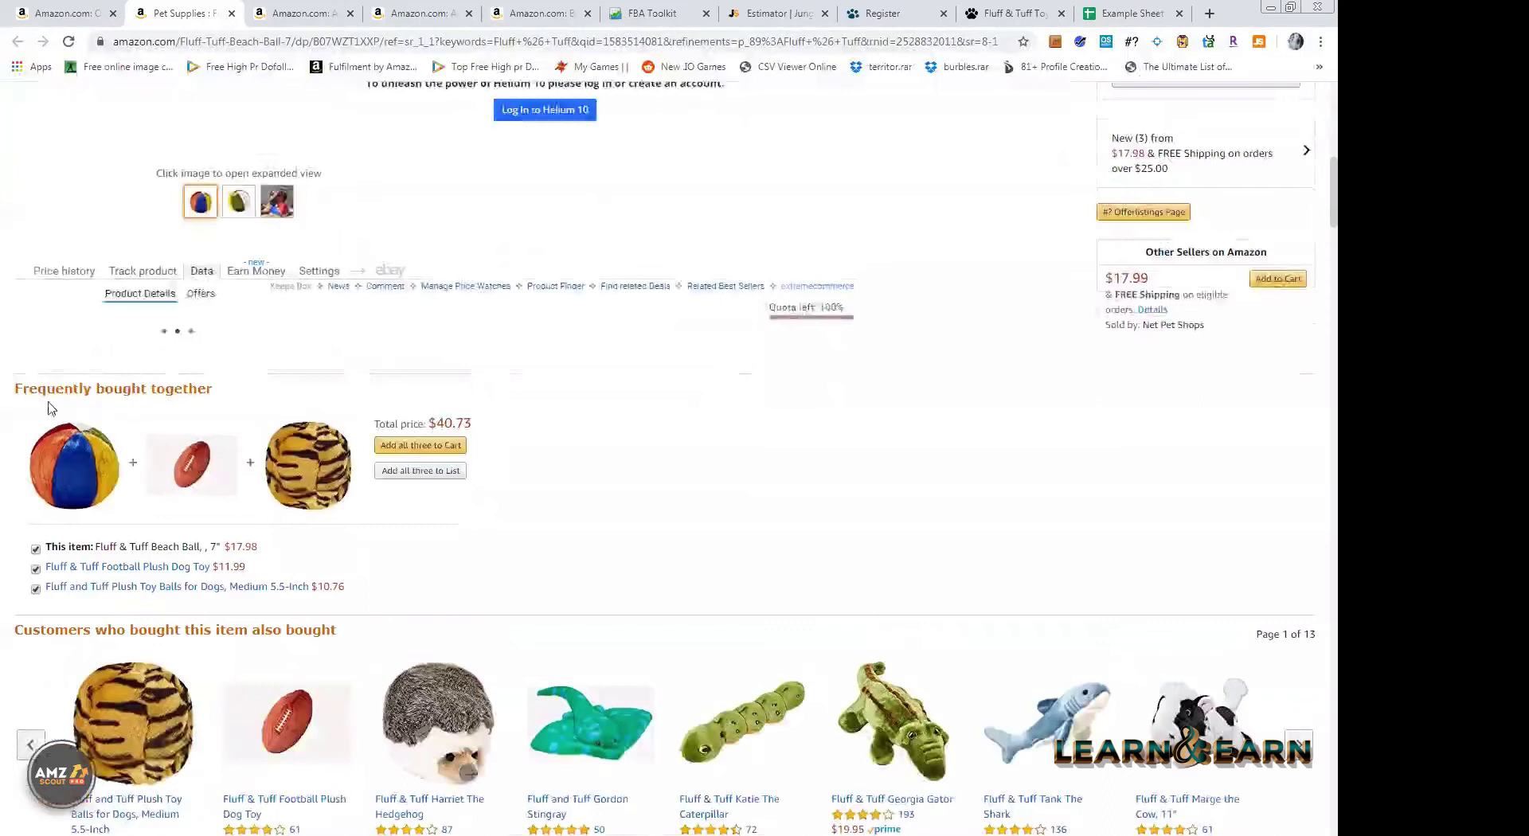
{"action": "scroll", "coordinate": [563, 522], "scroll_direction": "up", "scroll_amount": 1}
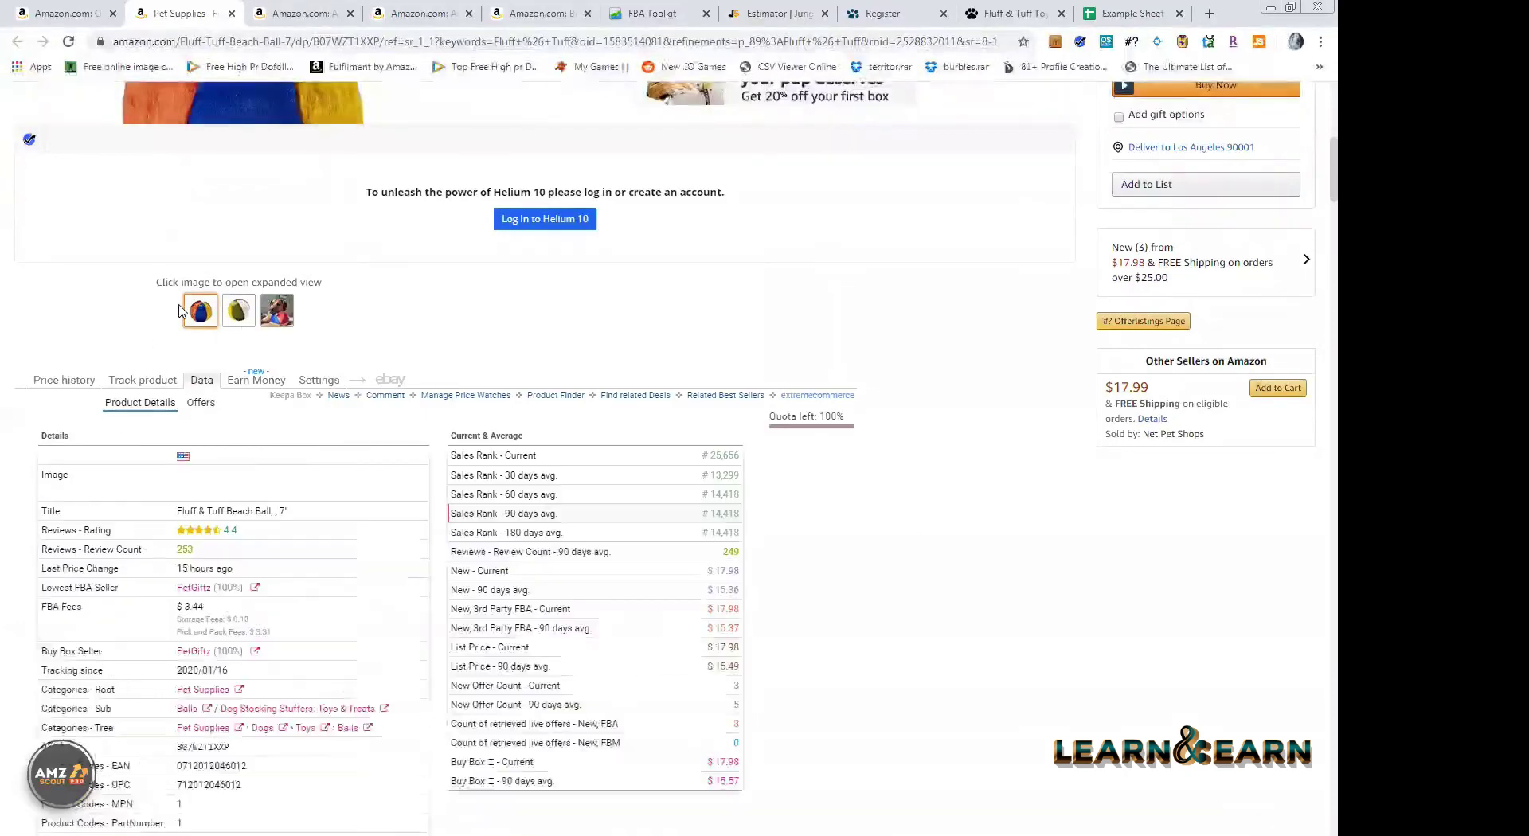
{"action": "scroll", "coordinate": [143, 424], "scroll_direction": "down", "scroll_amount": 1}
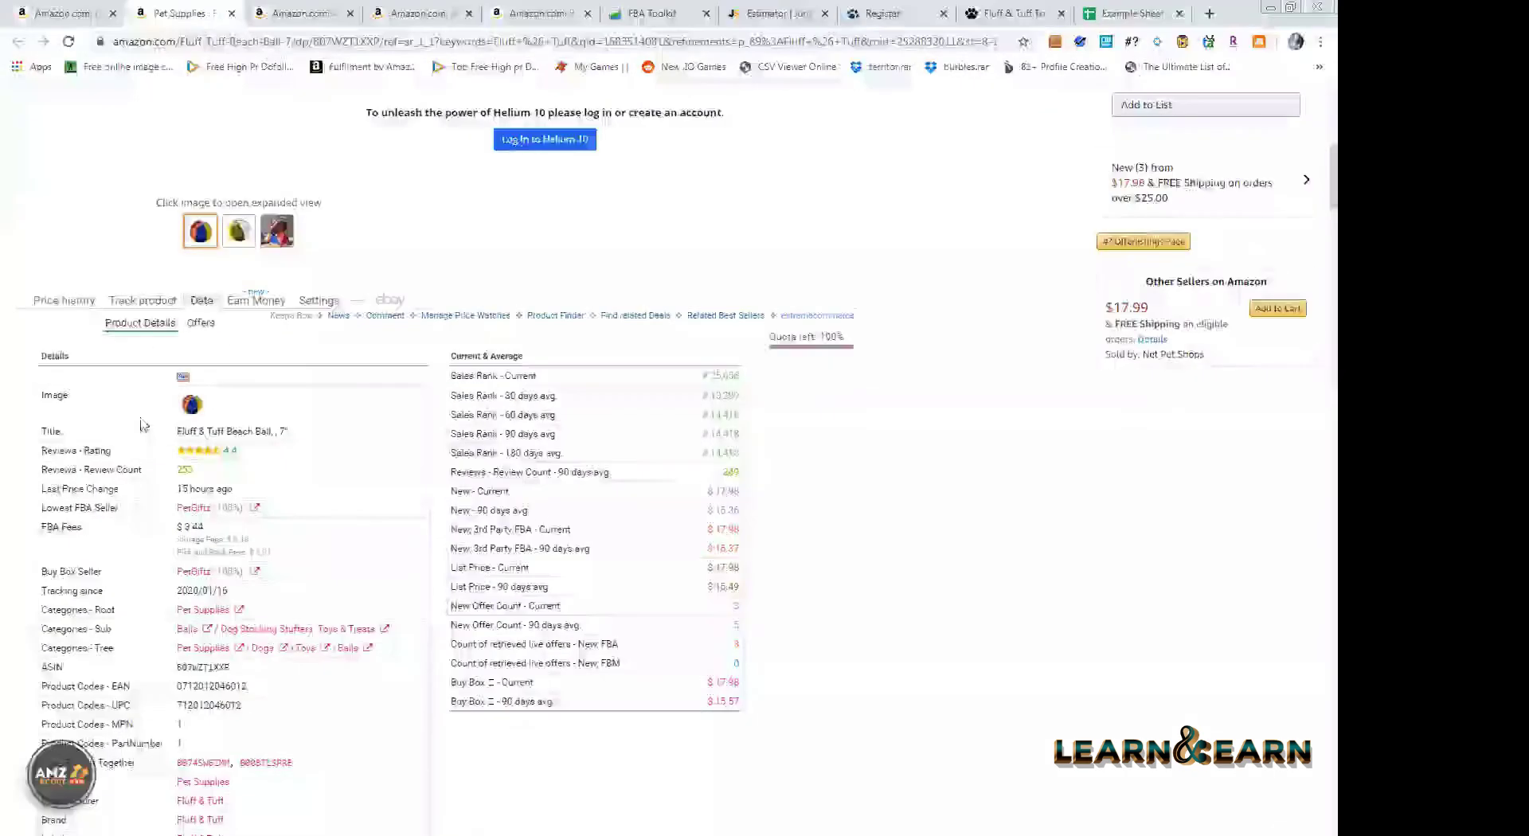
{"action": "scroll", "coordinate": [205, 671], "scroll_direction": "down", "scroll_amount": 2}
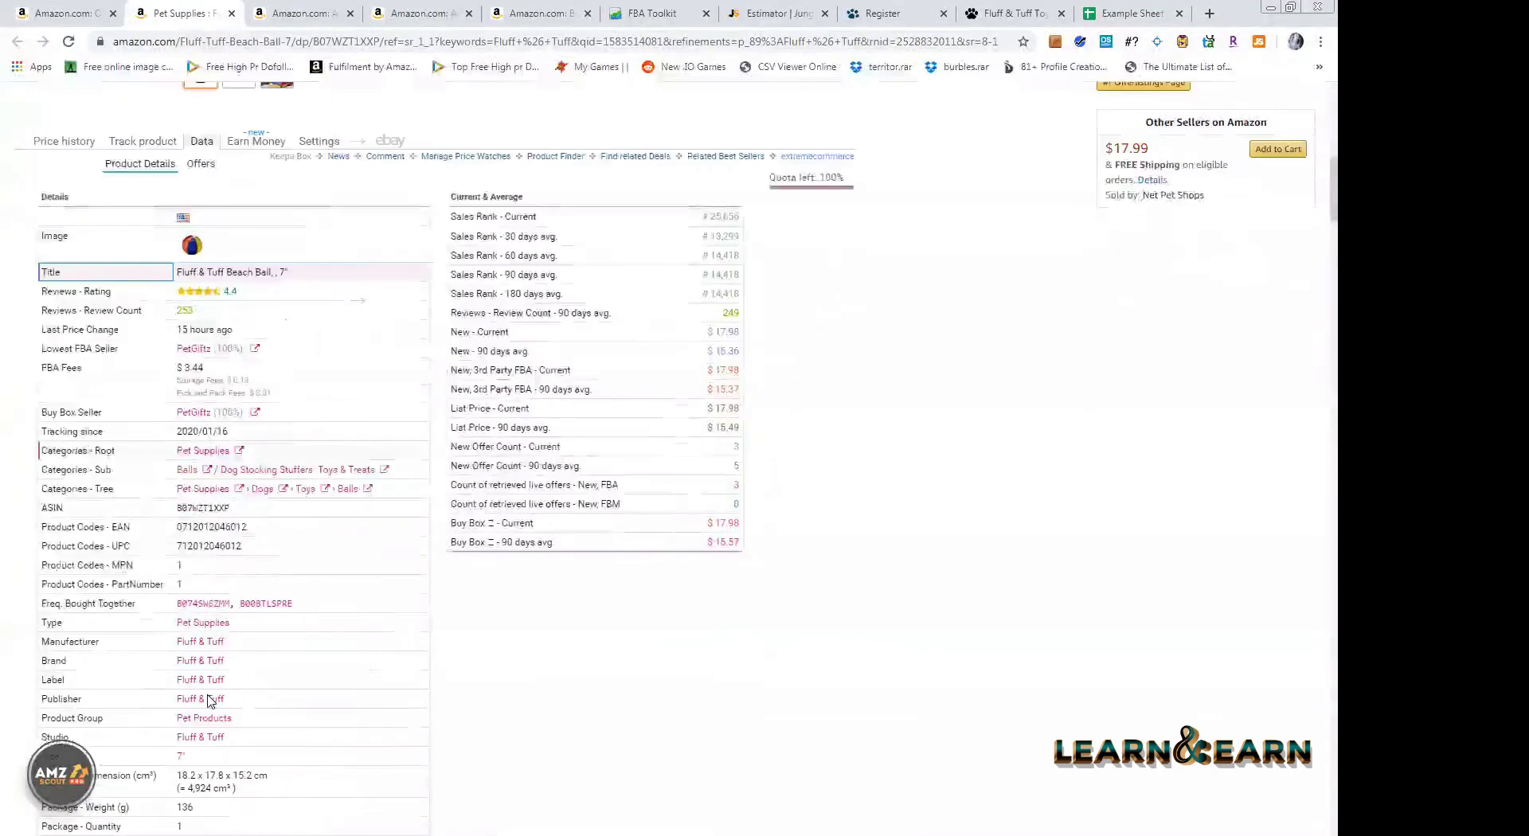
{"action": "scroll", "coordinate": [256, 584], "scroll_direction": "down", "scroll_amount": 1}
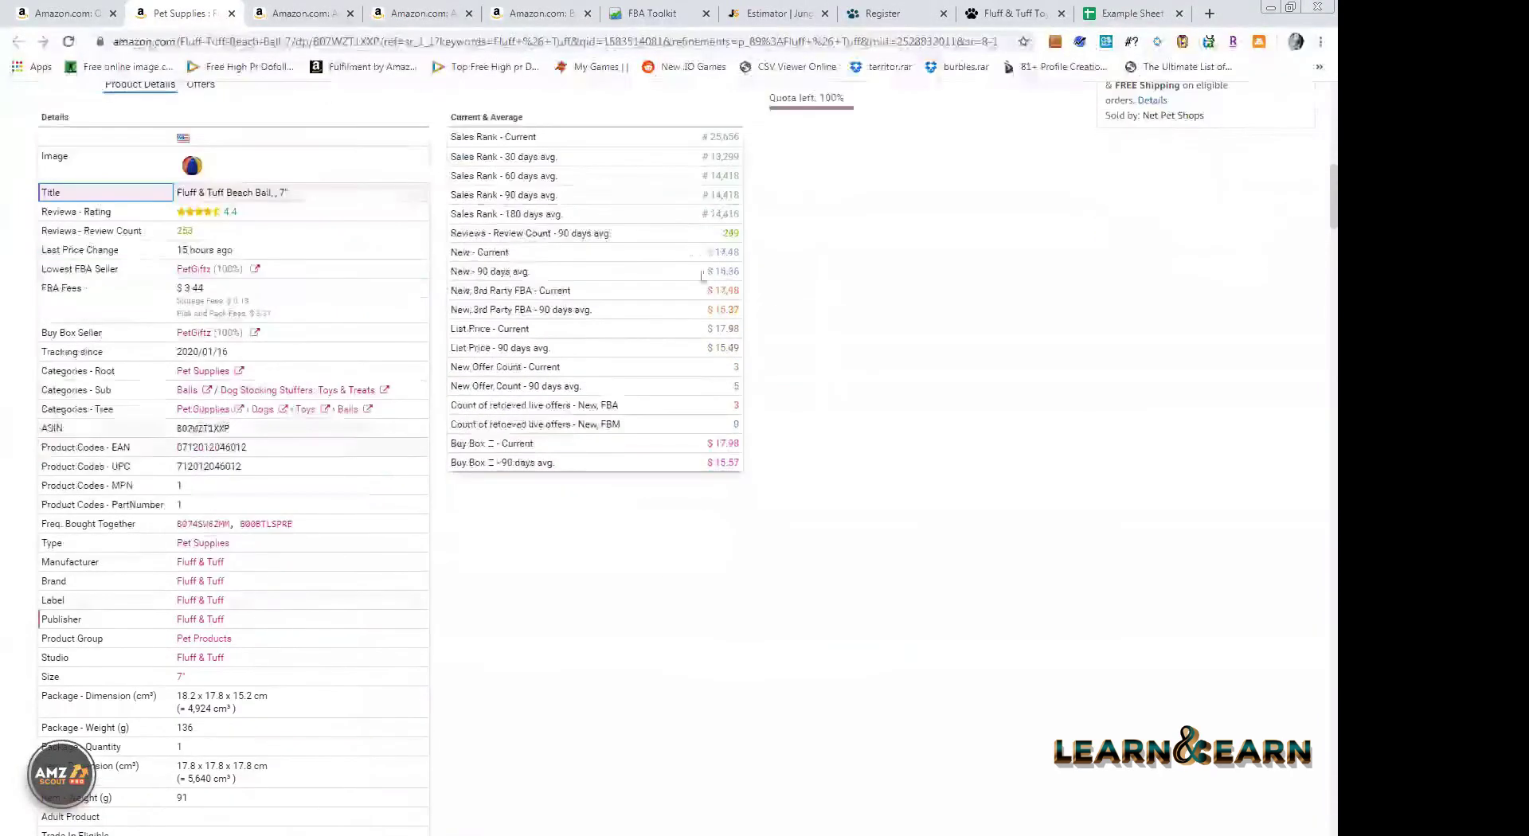
{"action": "scroll", "coordinate": [718, 219], "scroll_direction": "up", "scroll_amount": 1}
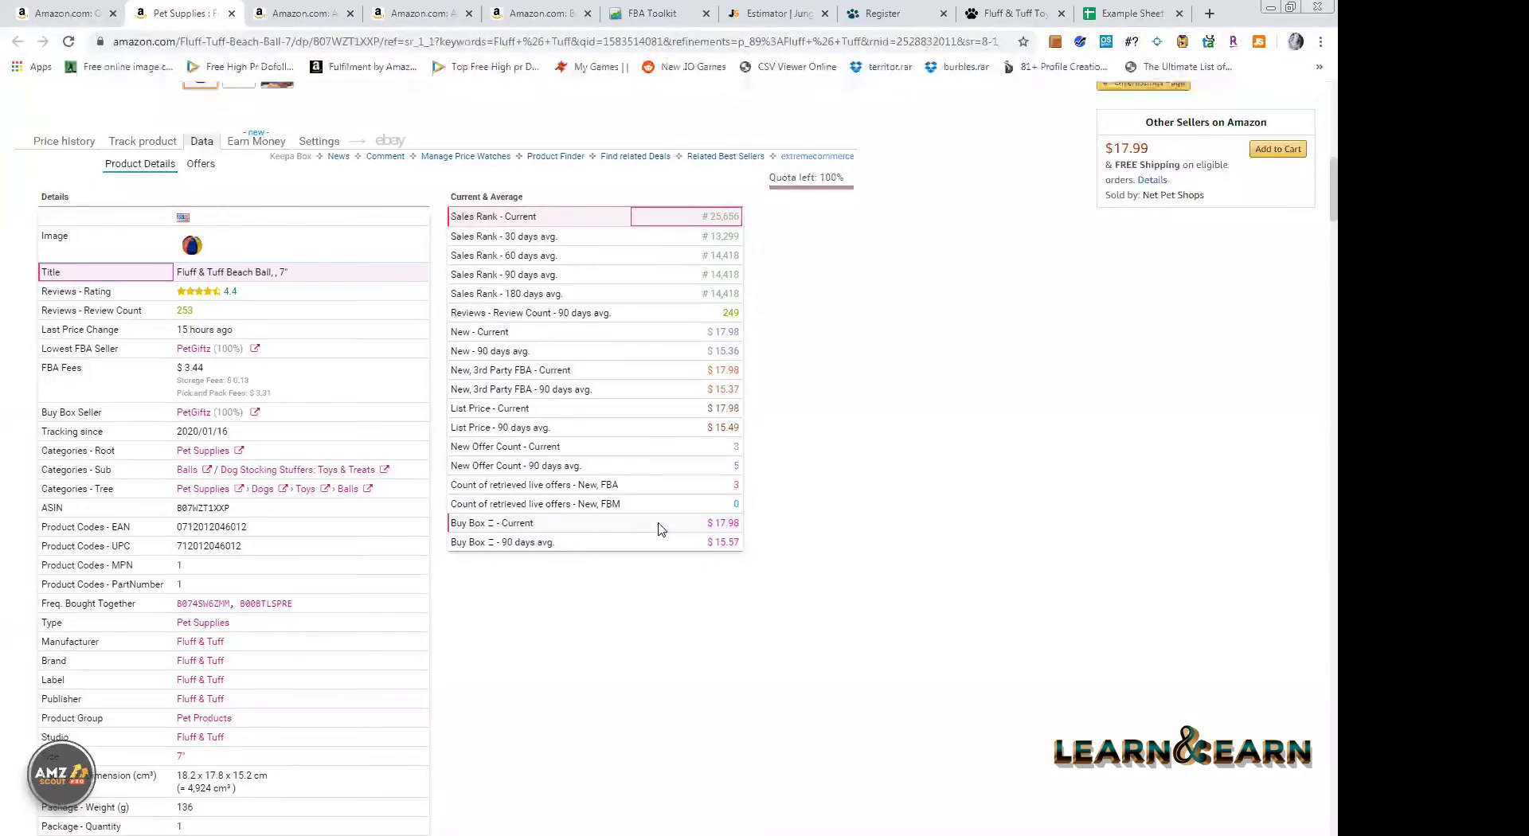
{"action": "left_click", "coordinate": [731, 548]}
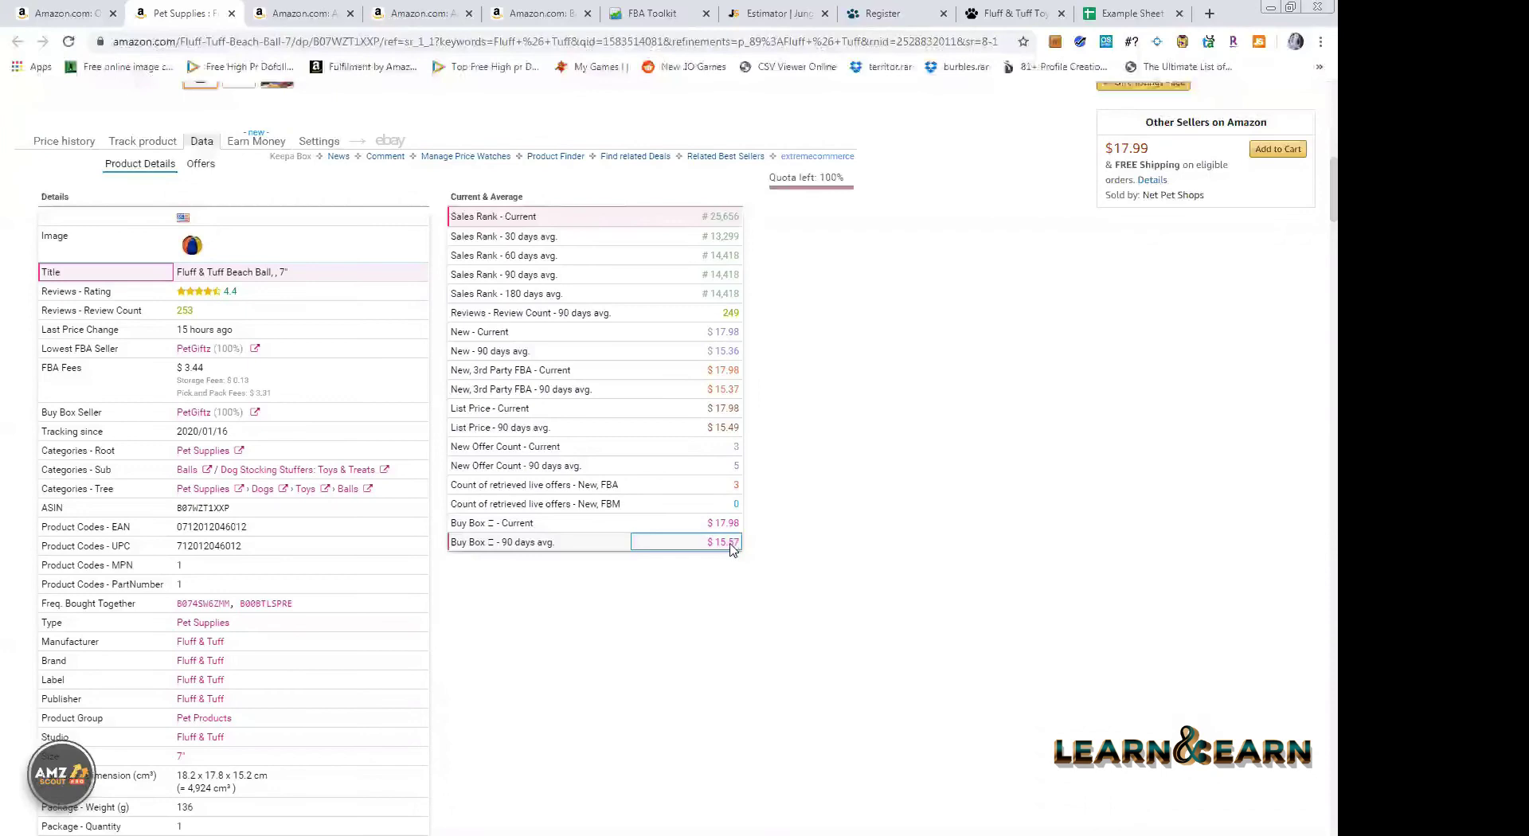
{"action": "scroll", "coordinate": [824, 530], "scroll_direction": "up", "scroll_amount": 1}
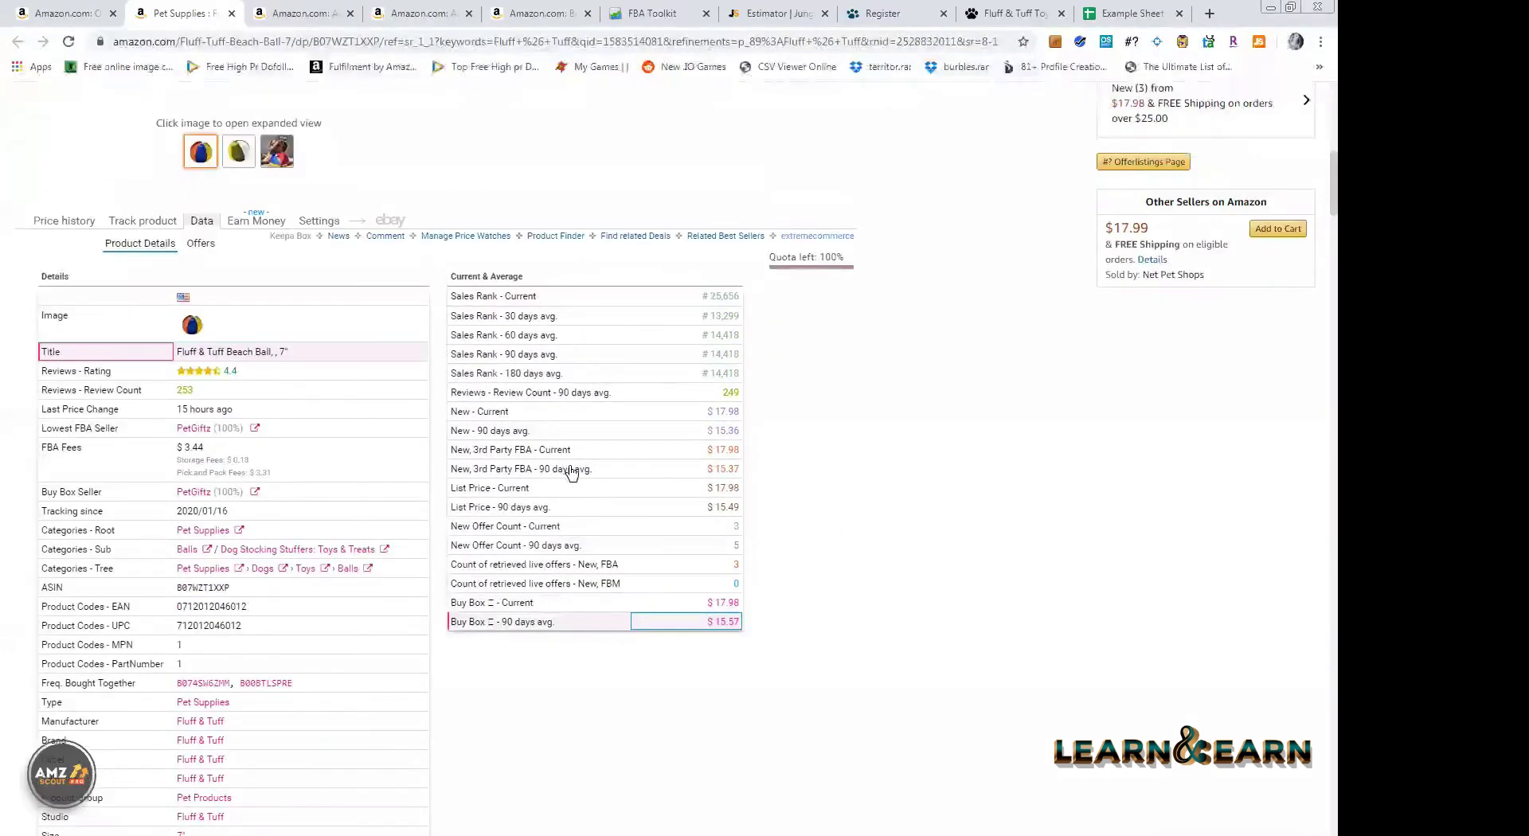
- Open Keepa's settings on the beach ball listing and review the chart appearance, tracking and add-on options
{"action": "scroll", "coordinate": [263, 621], "scroll_direction": "up", "scroll_amount": 5}
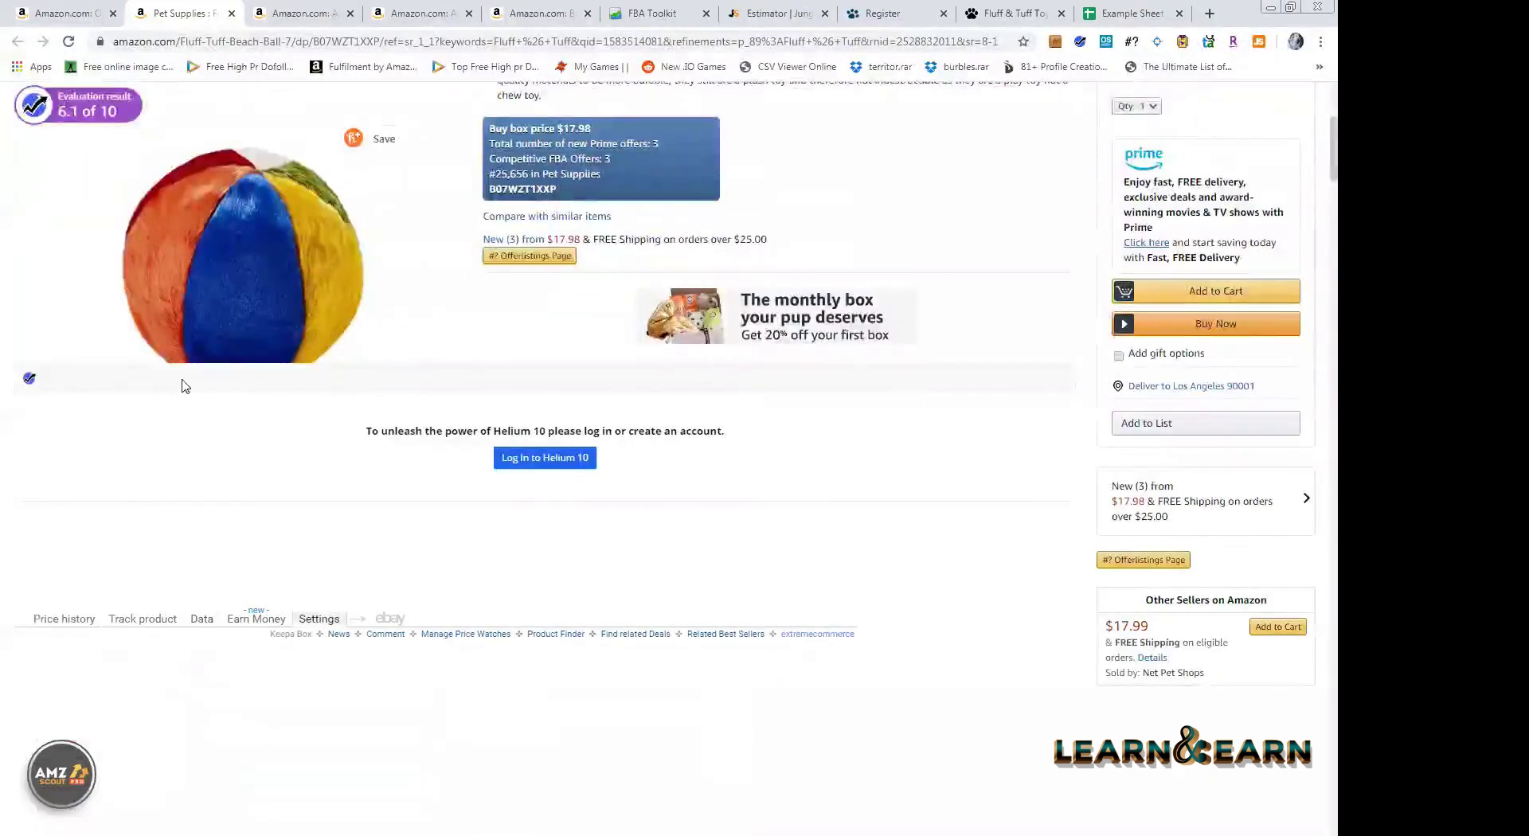
{"action": "scroll", "coordinate": [564, 398], "scroll_direction": "down", "scroll_amount": 4}
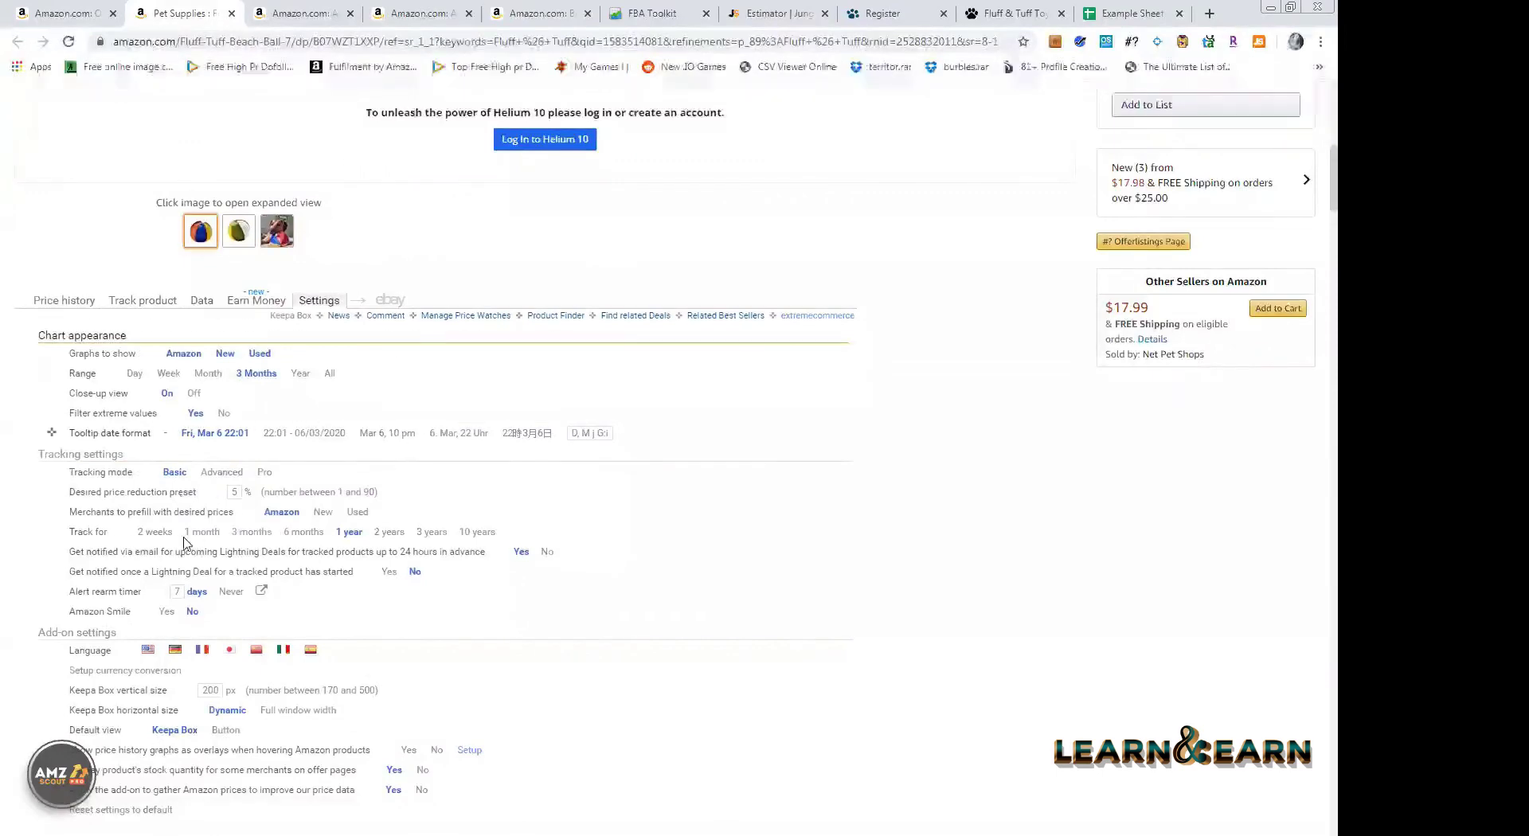
{"action": "scroll", "coordinate": [274, 508], "scroll_direction": "down", "scroll_amount": 3}
{"action": "scroll", "coordinate": [275, 508], "scroll_direction": "up", "scroll_amount": 2}
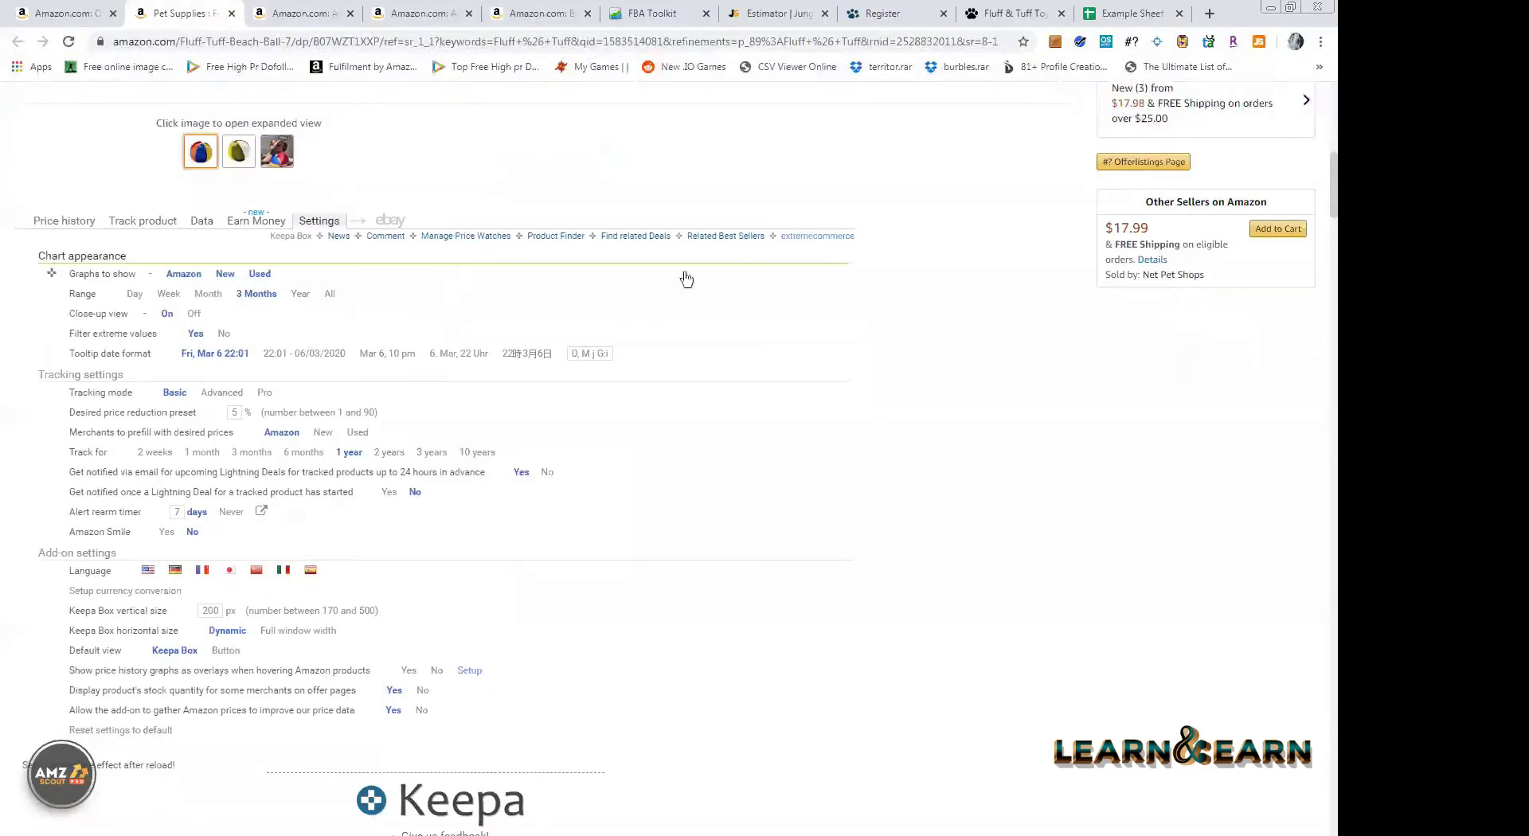
- Open Keepa's eBay searches for the beach ball and the AmazonBasics silicone baking cups, and browse the matching baking cup offers
{"action": "scroll", "coordinate": [375, 603], "scroll_direction": "up", "scroll_amount": 4}
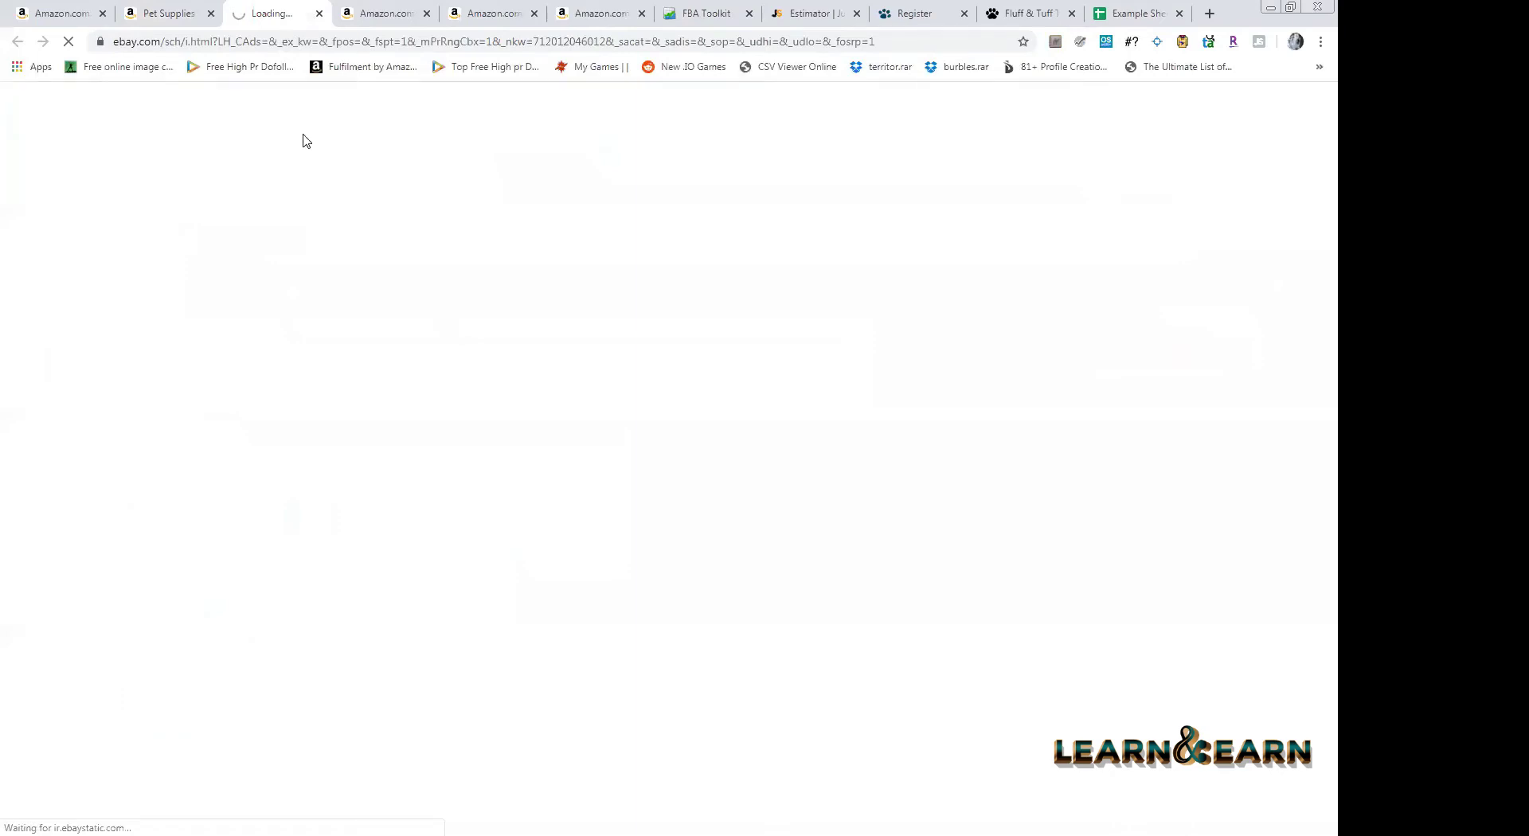
{"action": "key", "text": "ctrl+Tab"}
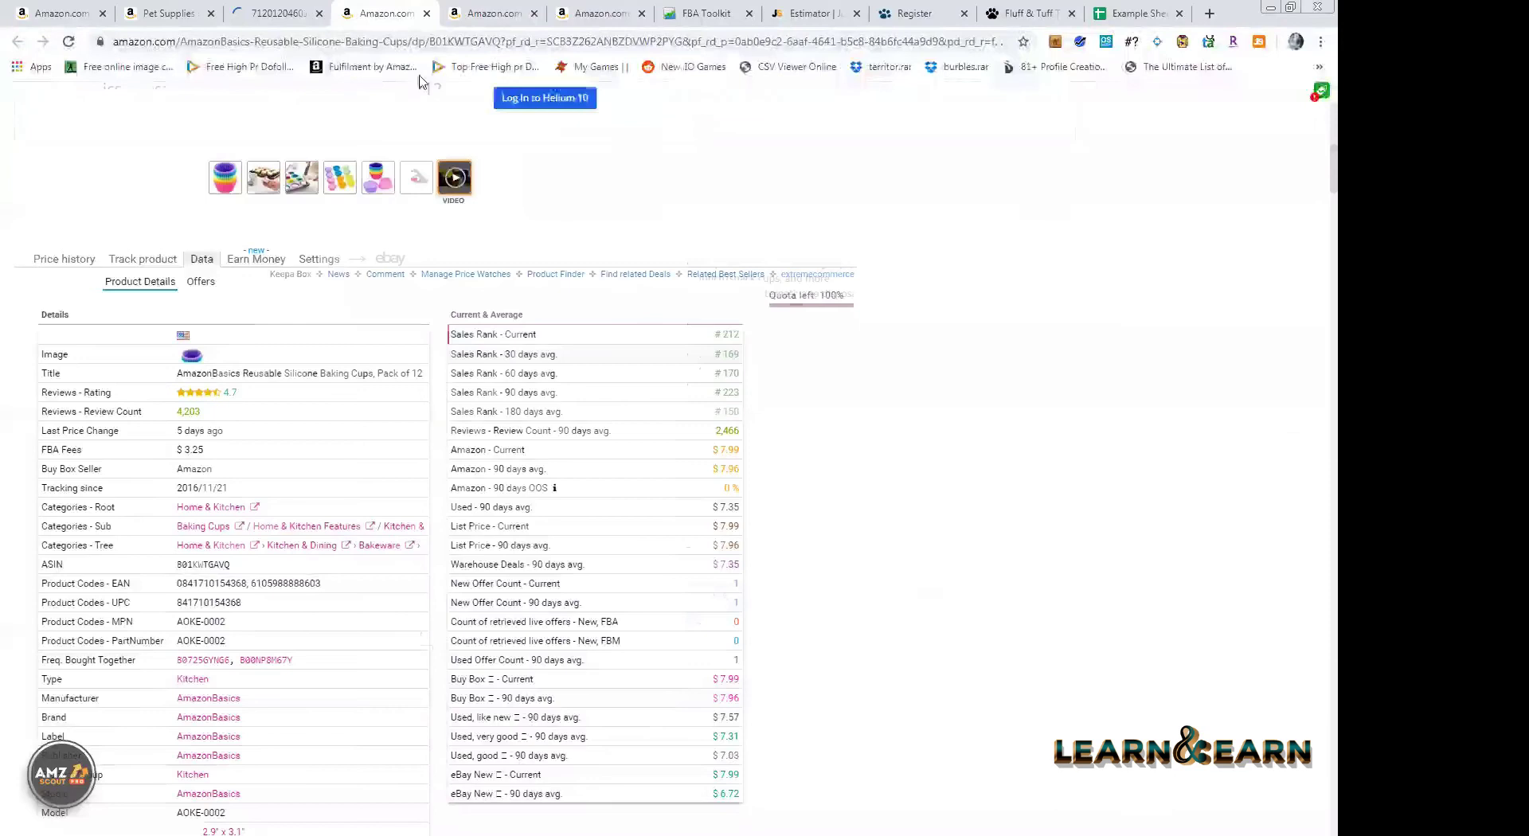
{"action": "scroll", "coordinate": [421, 80], "scroll_direction": "up", "scroll_amount": 6}
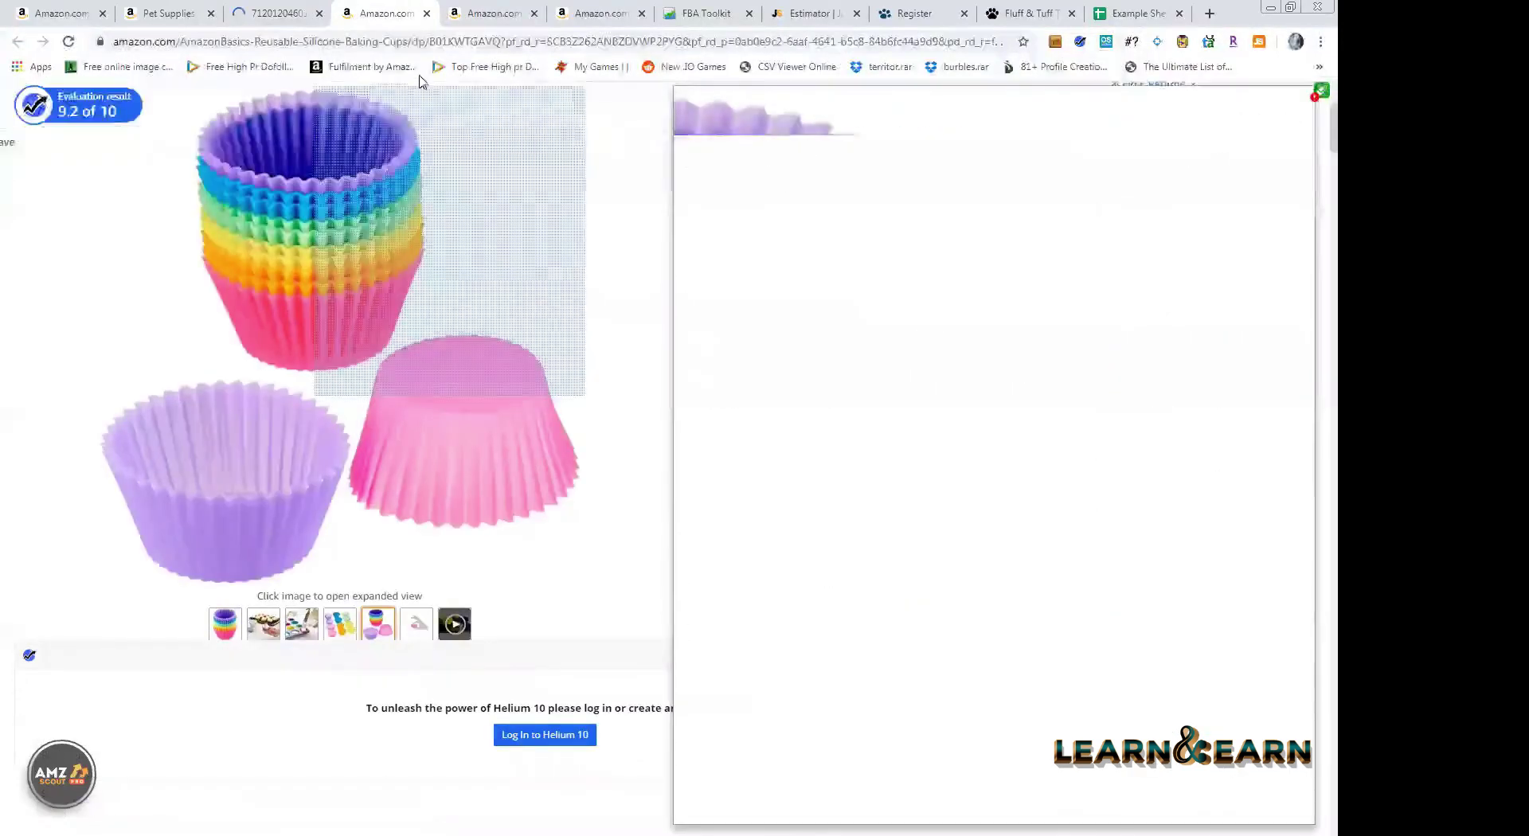
{"action": "scroll", "coordinate": [421, 79], "scroll_direction": "down", "scroll_amount": 7}
{"action": "left_click", "coordinate": [390, 178]}
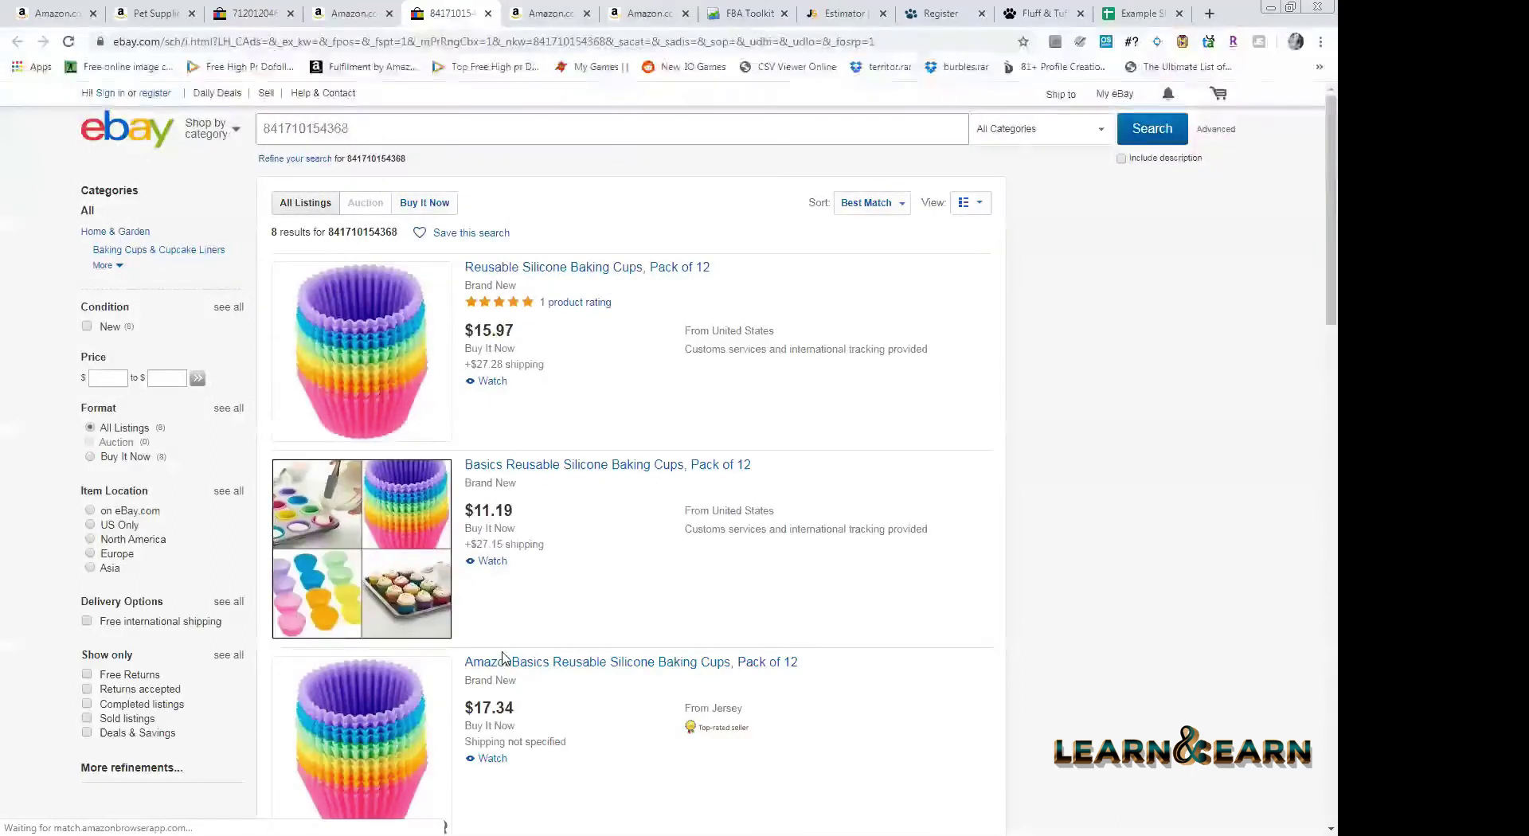
{"action": "scroll", "coordinate": [504, 656], "scroll_direction": "down", "scroll_amount": 4}
{"action": "scroll", "coordinate": [384, 437], "scroll_direction": "down", "scroll_amount": 8}
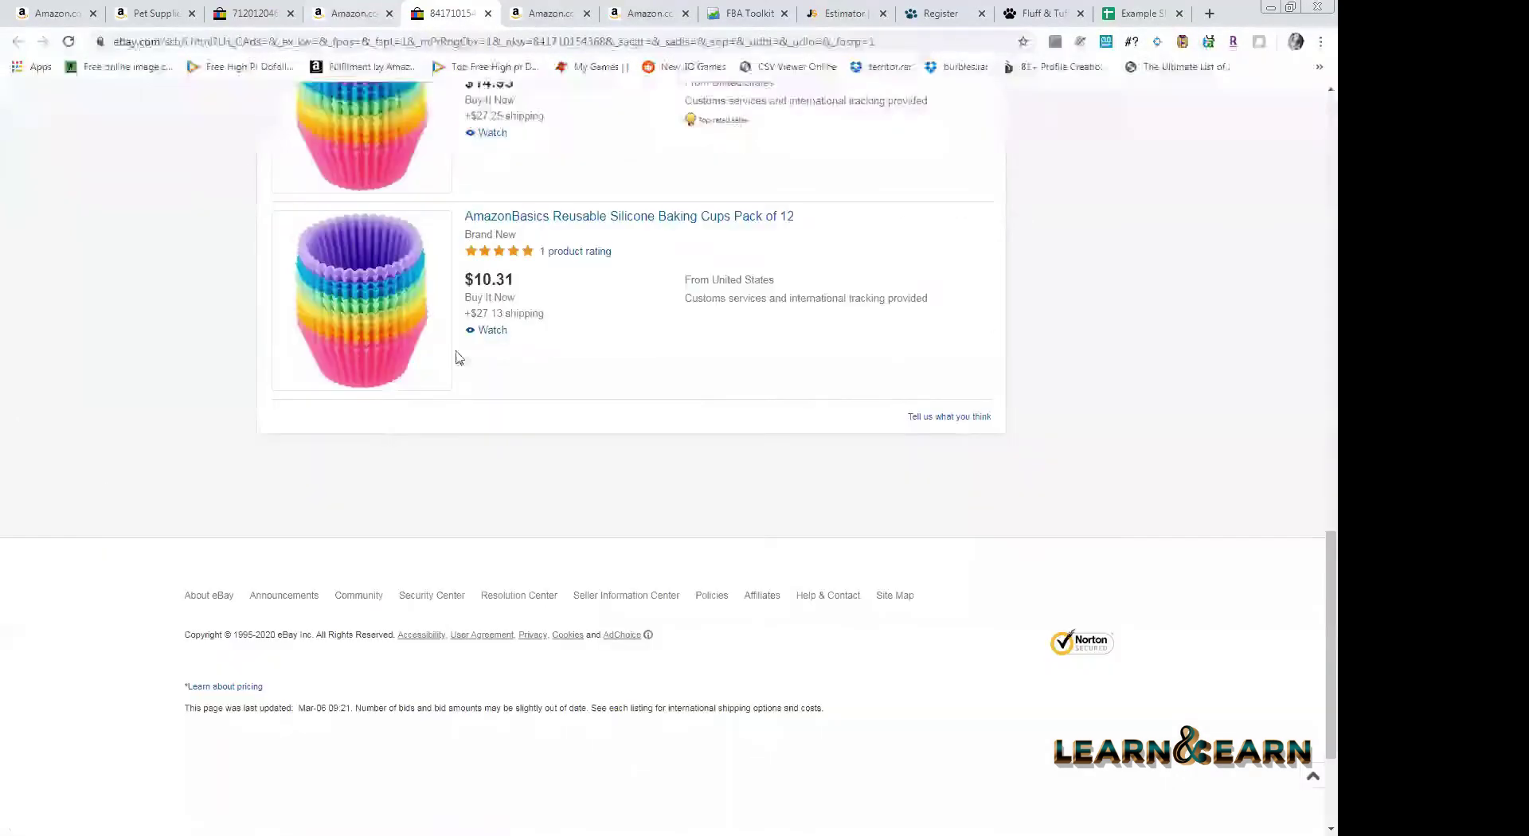
- Compare the baking cups' Keepa price history with their eBay offers, and check the Keepa price statistics
{"action": "key", "text": "ctrl+shift+Tab"}
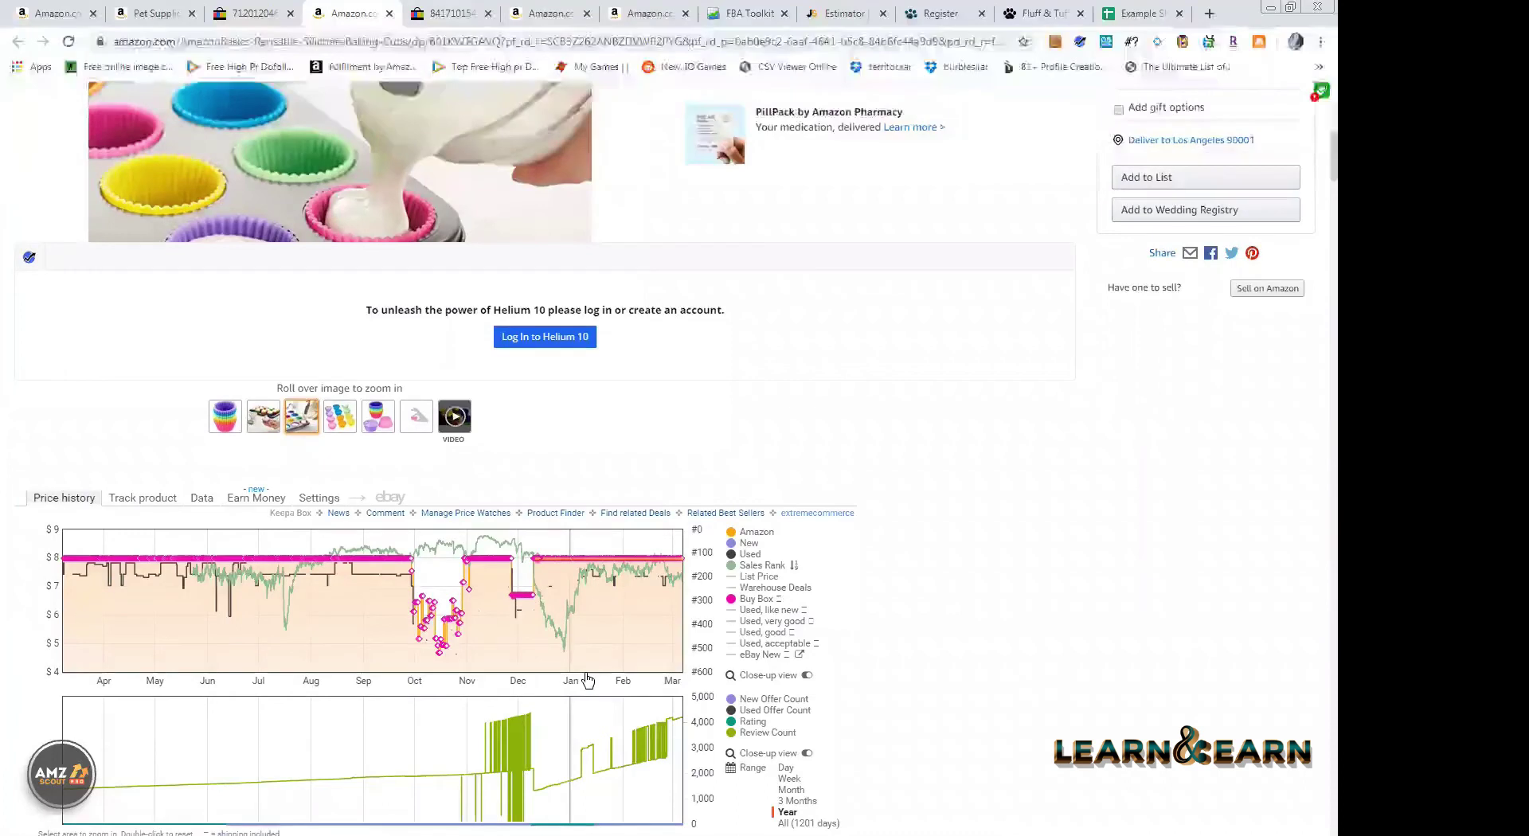
{"action": "scroll", "coordinate": [587, 679], "scroll_direction": "down", "scroll_amount": 3}
{"action": "scroll", "coordinate": [585, 570], "scroll_direction": "up", "scroll_amount": 2}
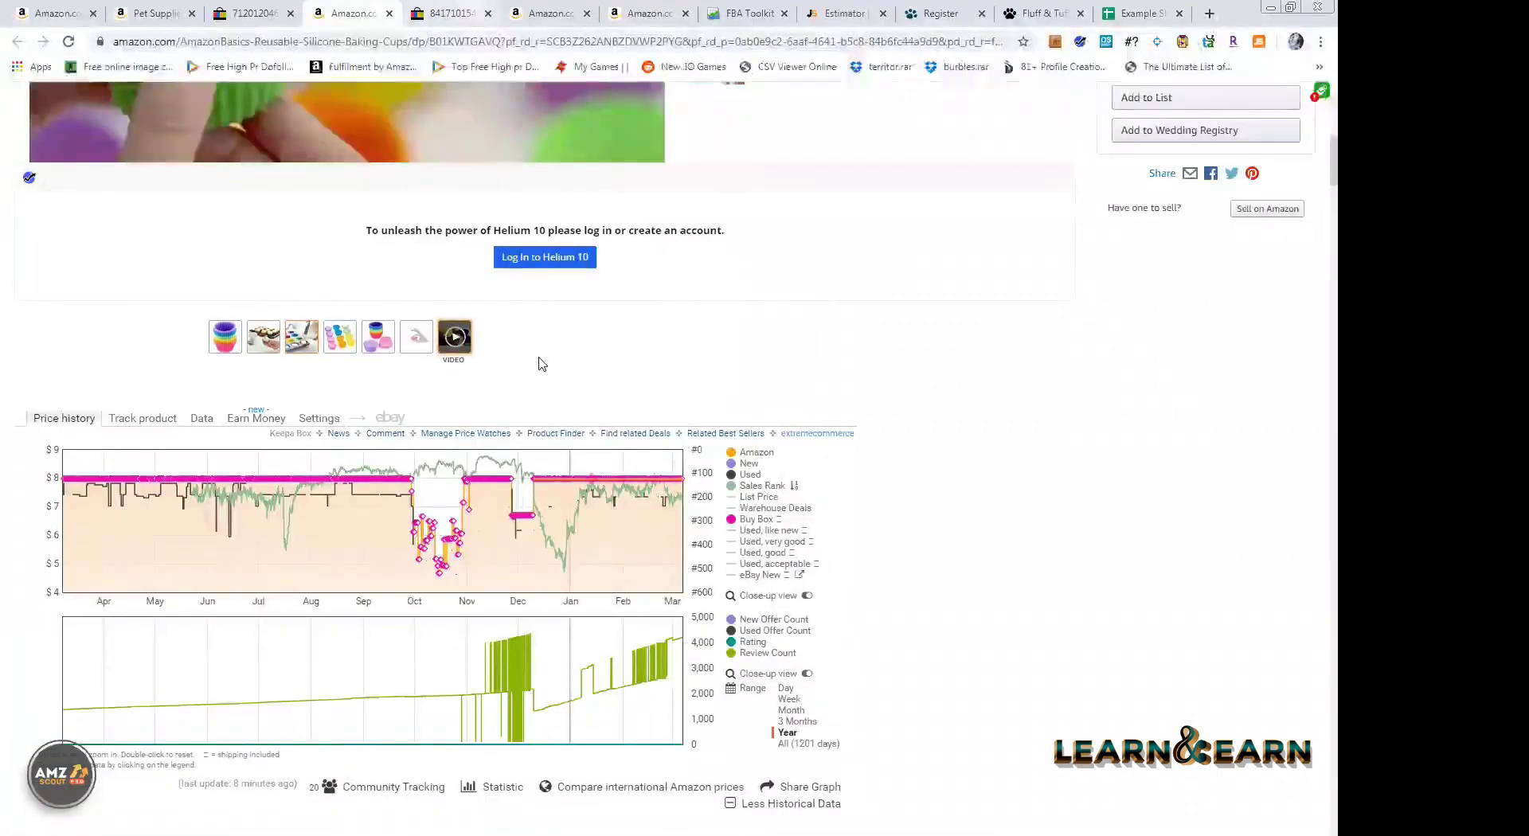
{"action": "key", "text": "ctrl+Tab"}
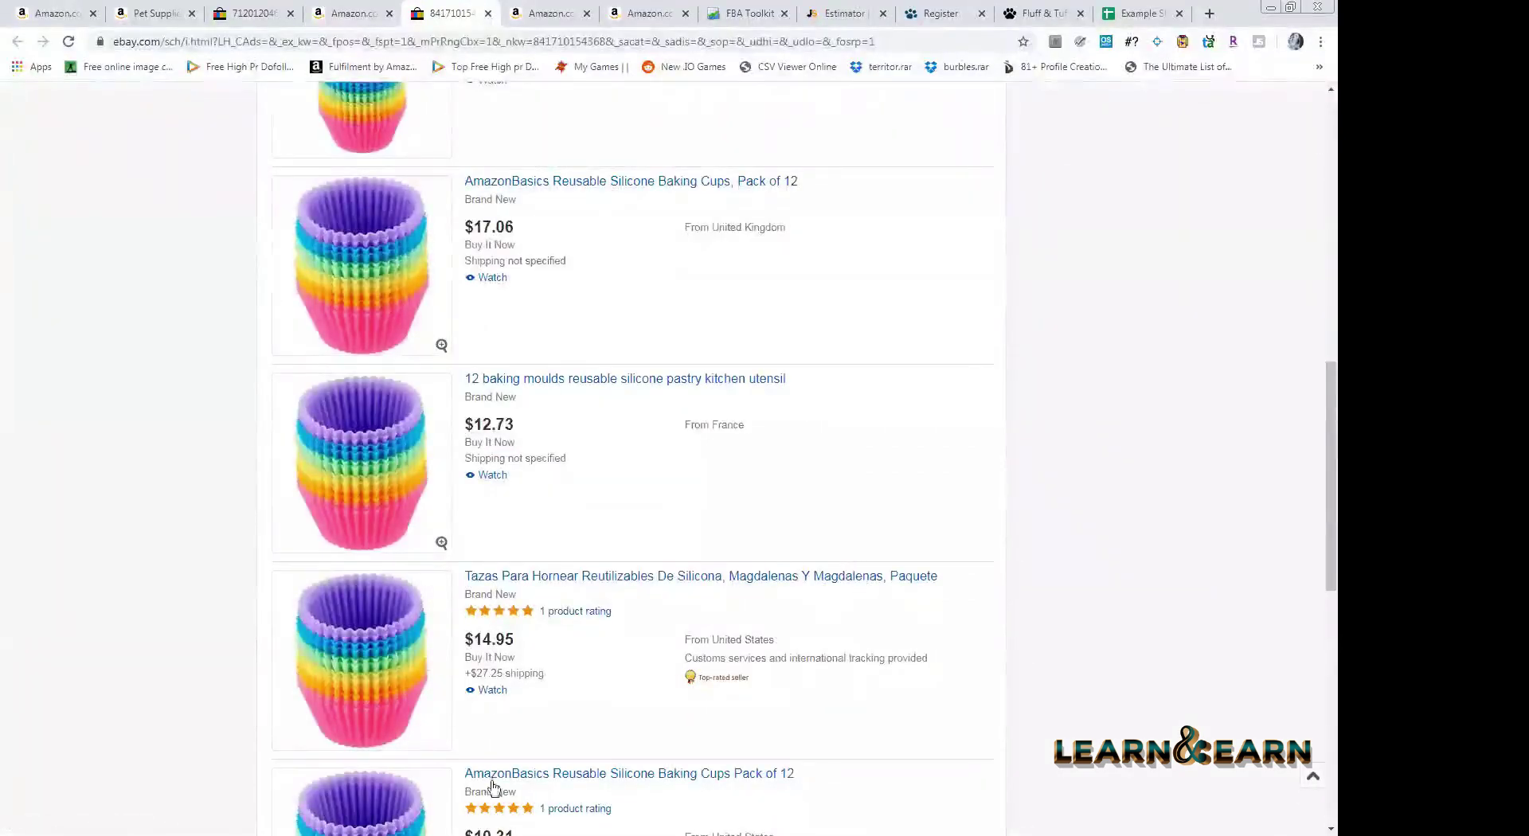
{"action": "key", "text": "ctrl+shift+Tab"}
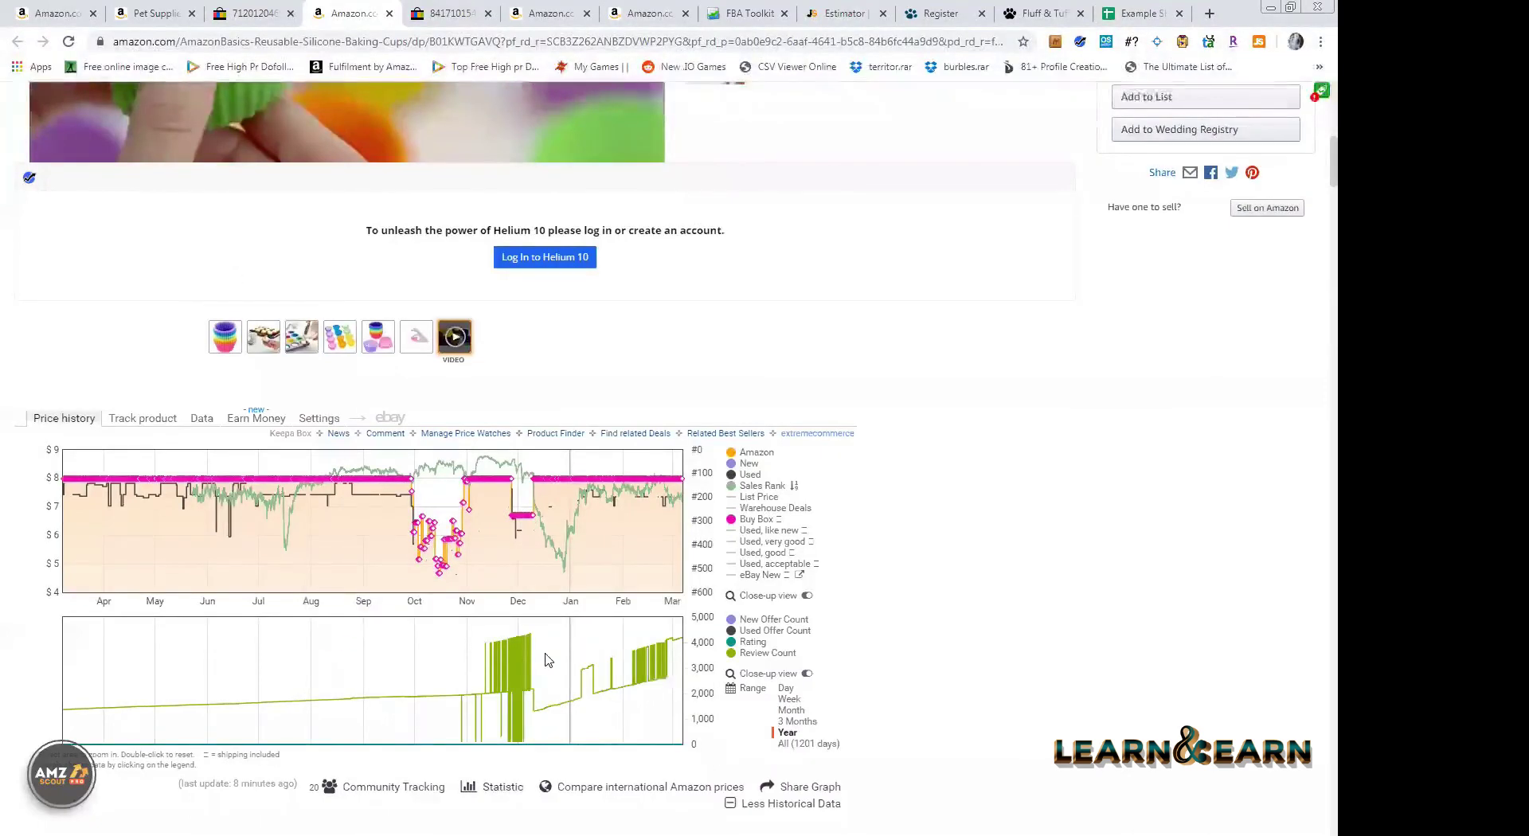
{"action": "scroll", "coordinate": [547, 659], "scroll_direction": "down", "scroll_amount": 2}
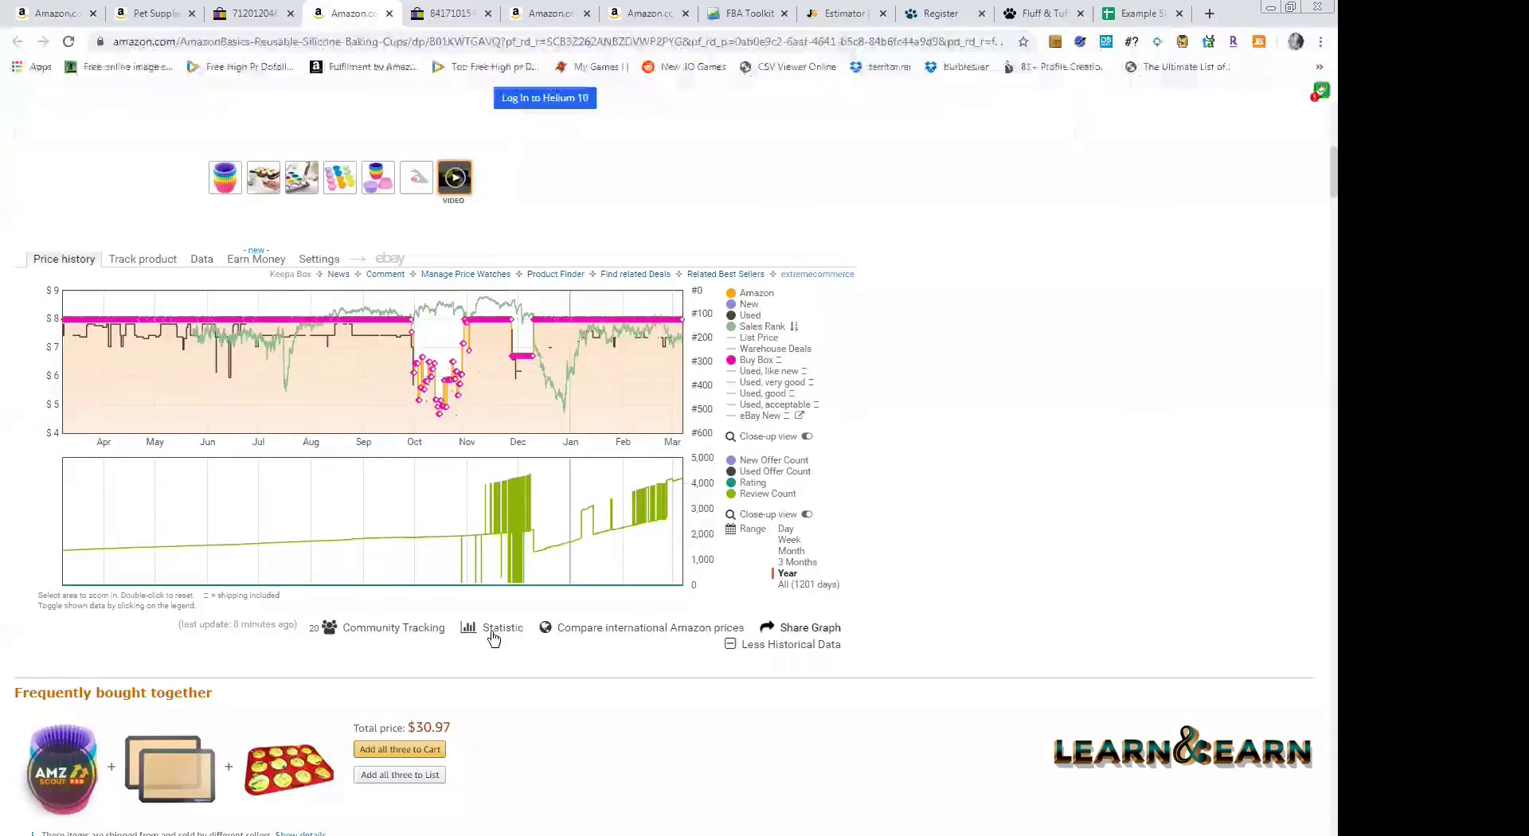
{"action": "mouse_move", "coordinate": [503, 633]}
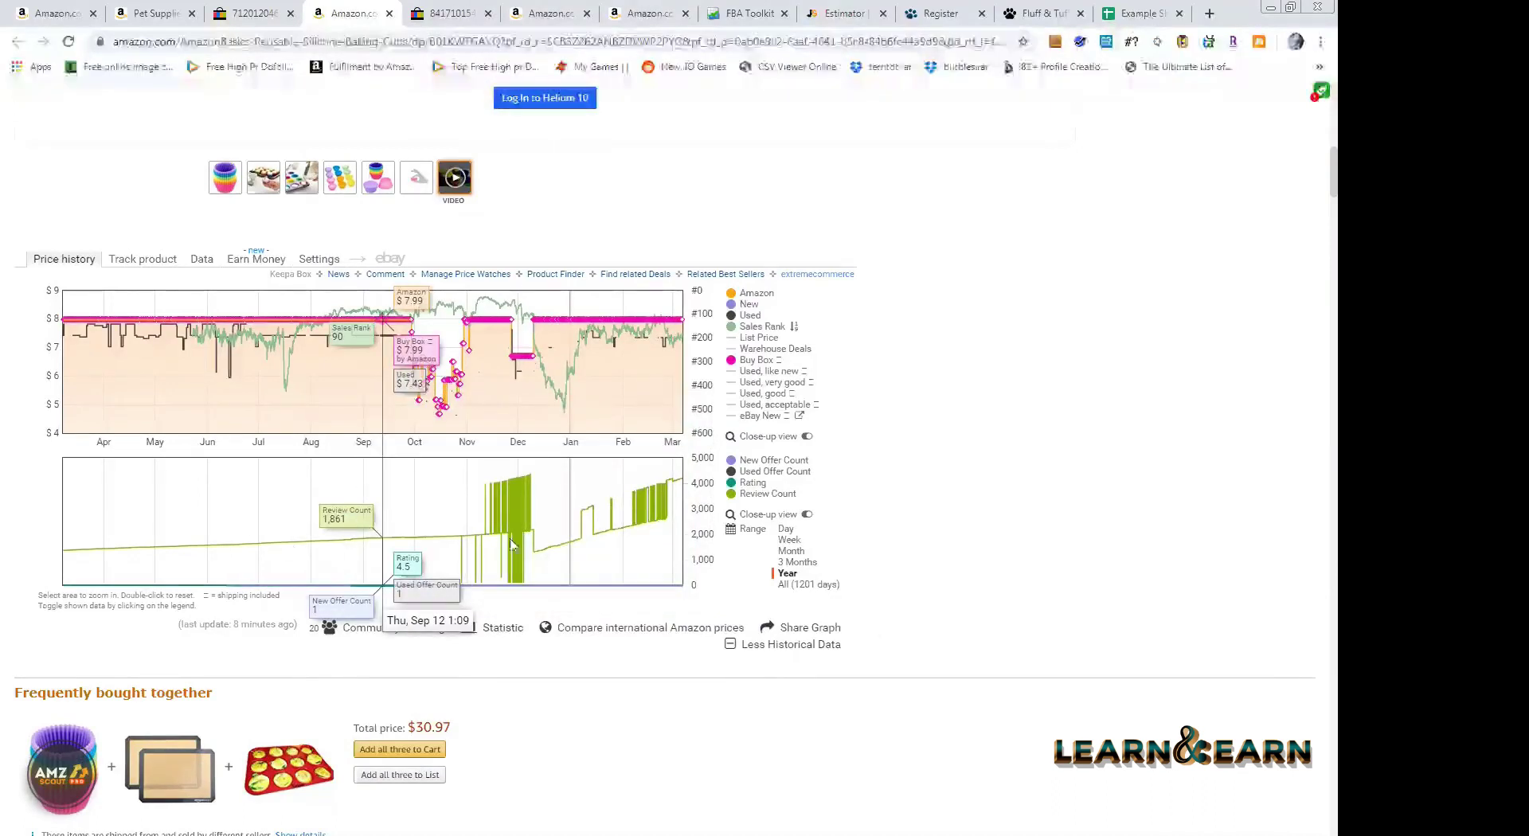
- Hide the price series in the baking cups' one-year Keepa chart and examine the Sales Rank history on its own
{"action": "scroll", "coordinate": [733, 466], "scroll_direction": "up", "scroll_amount": 2}
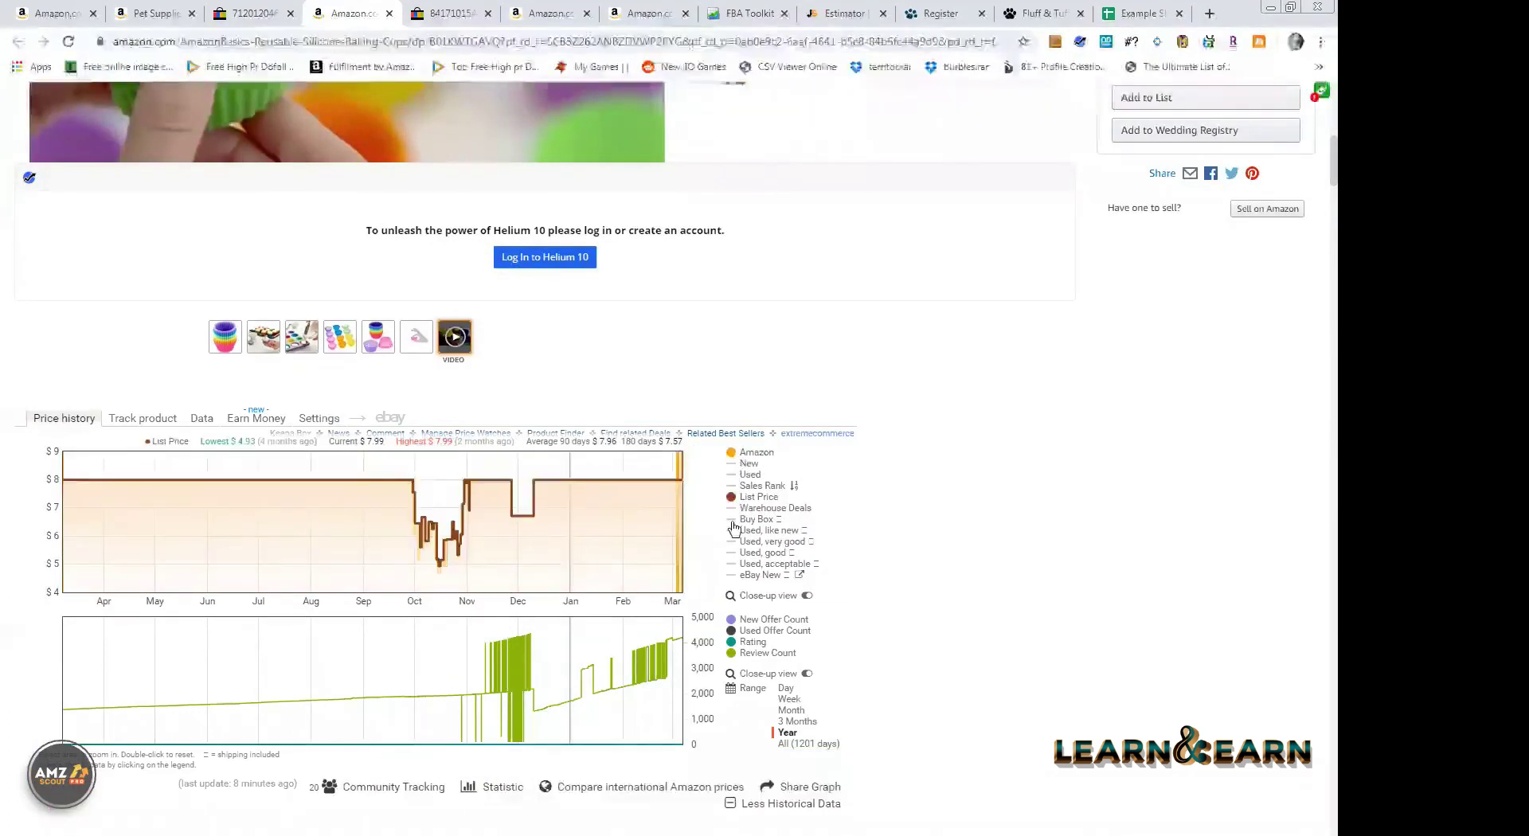
{"action": "left_click", "coordinate": [734, 495]}
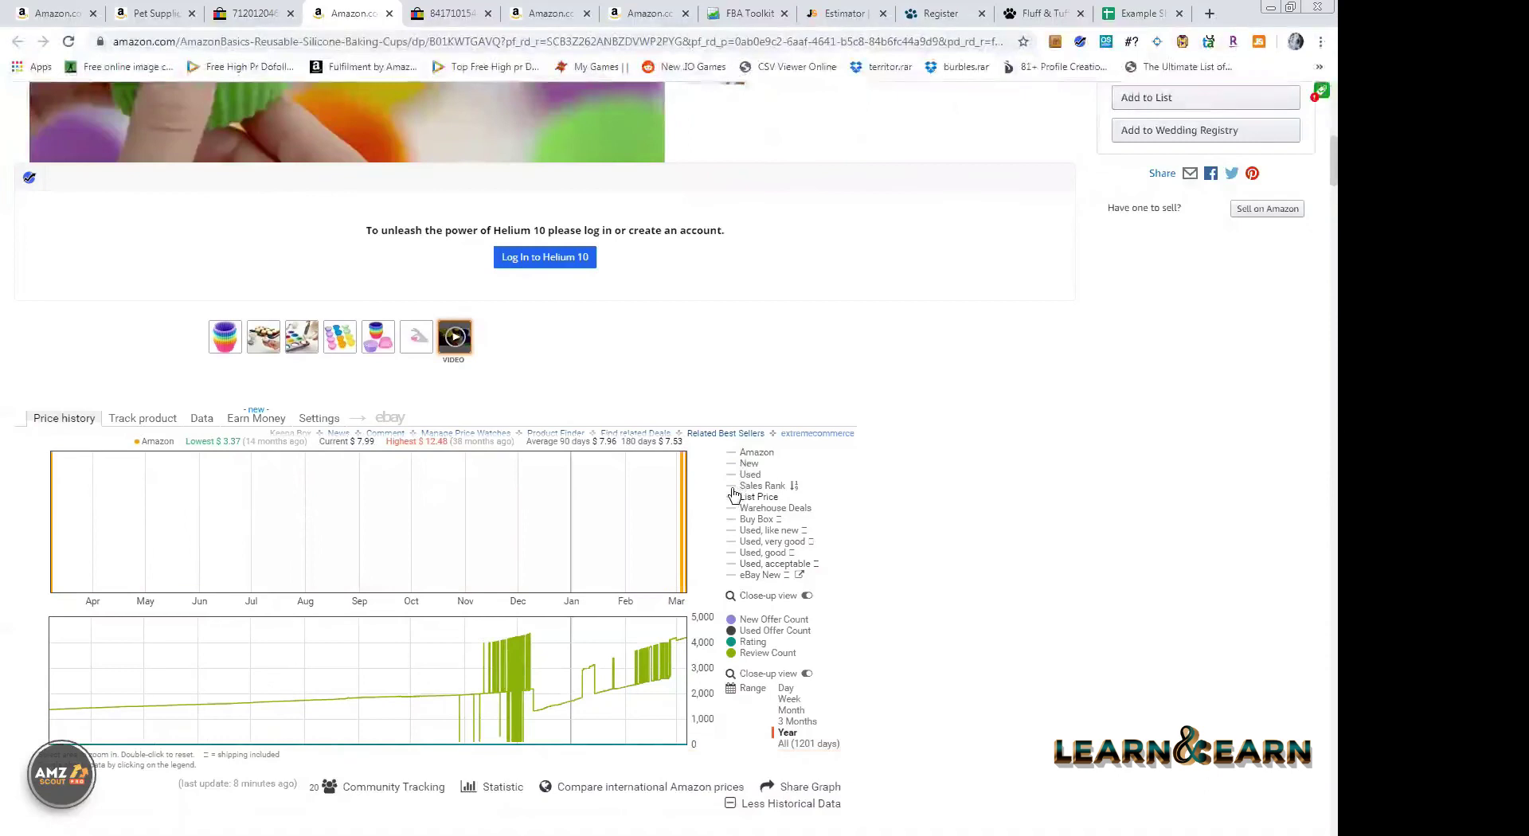
{"action": "left_click", "coordinate": [733, 487]}
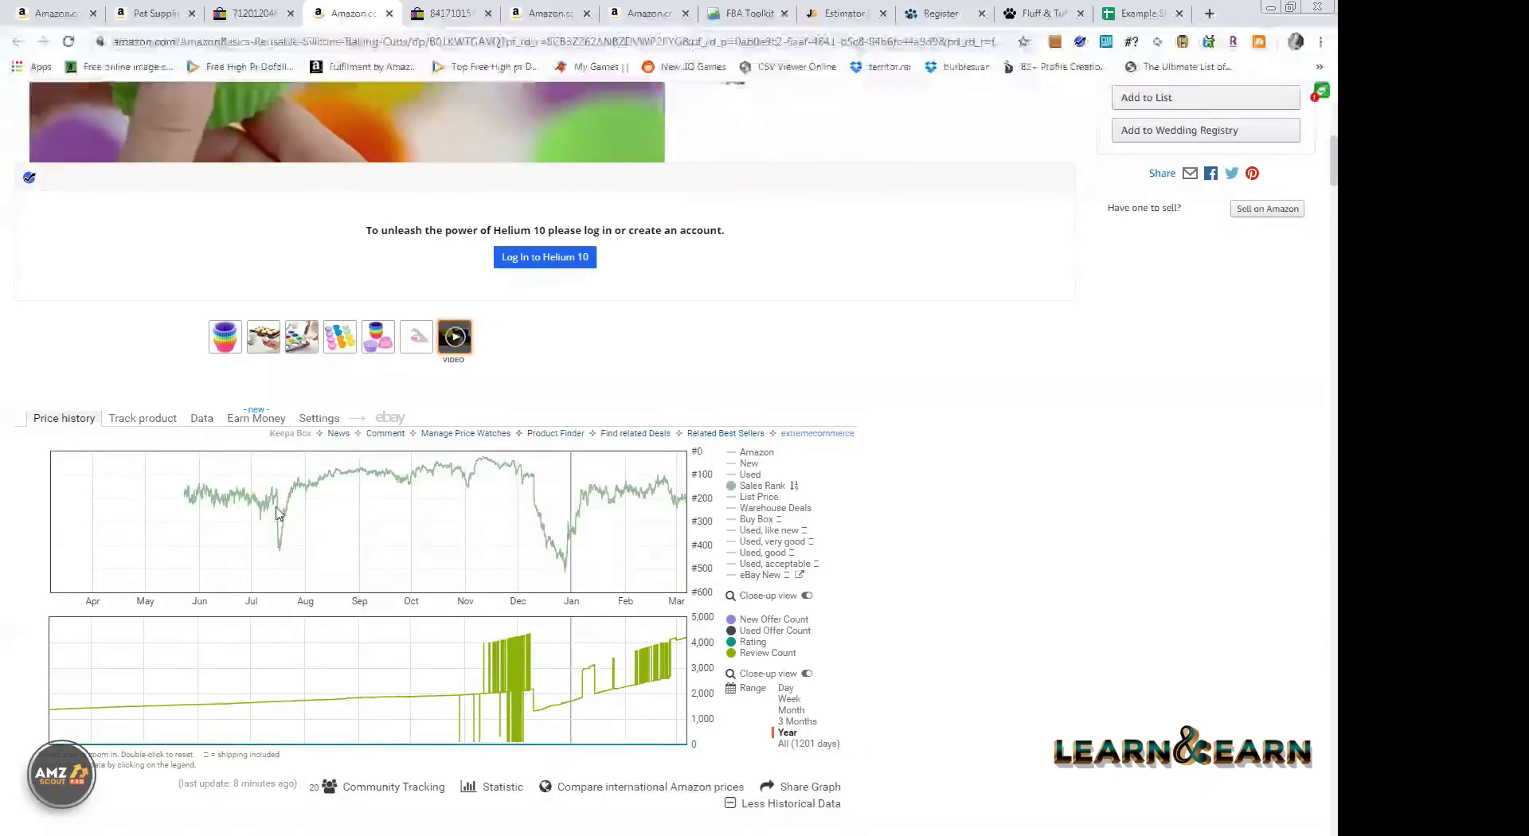
{"action": "left_click_drag", "start_coordinate": [634, 538], "coordinate": [464, 537]}
{"action": "left_click_drag", "start_coordinate": [366, 538], "coordinate": [494, 540]}
{"action": "left_click", "coordinate": [733, 486]}
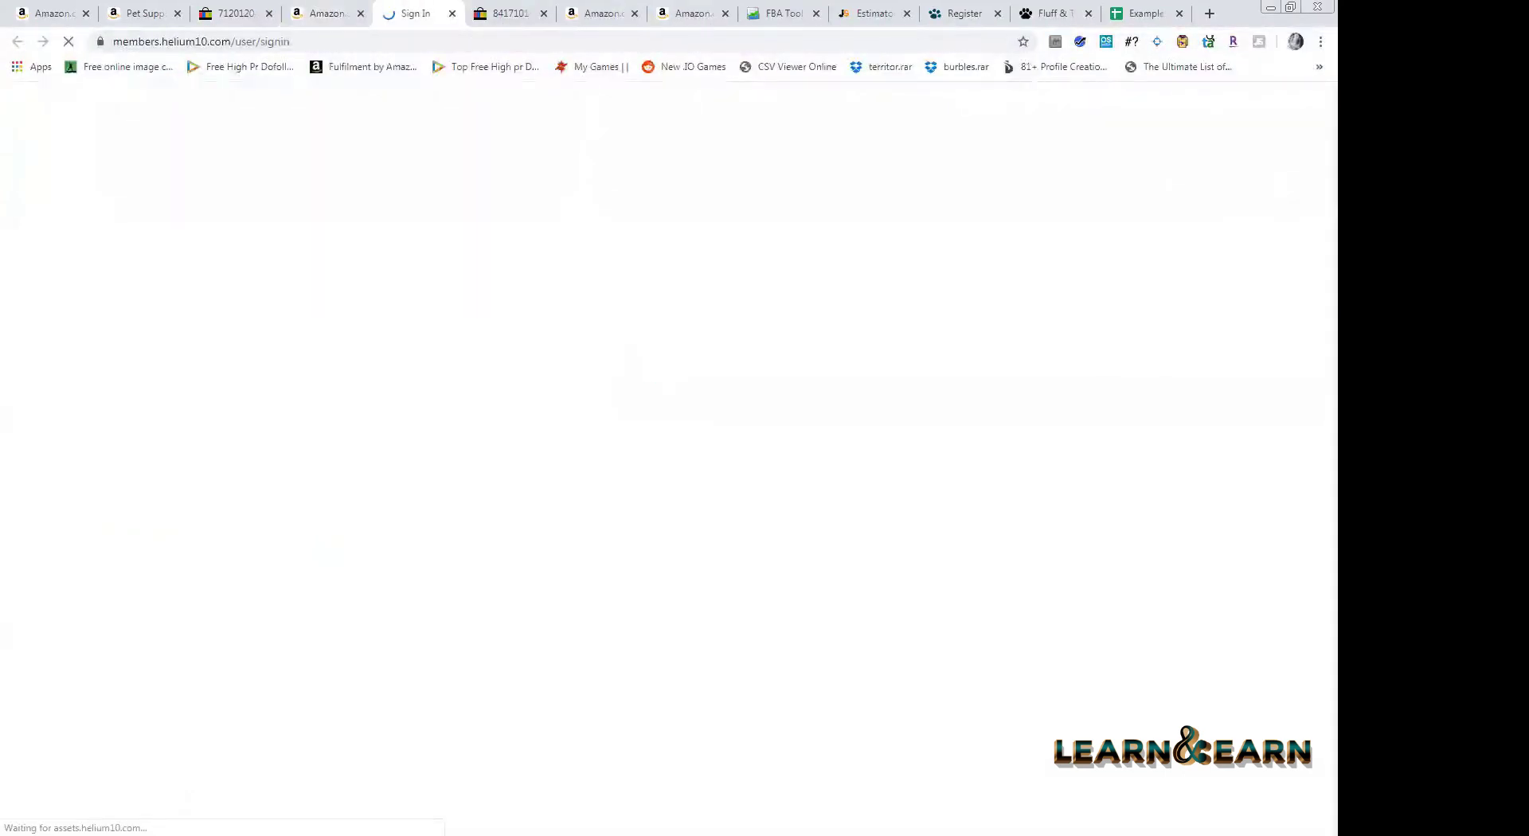
- Return from the Helium 10 sign-in page to the baking cups listing and review Helium 10's 30-day chart and revenue calculator
{"action": "left_click", "coordinate": [348, 8]}
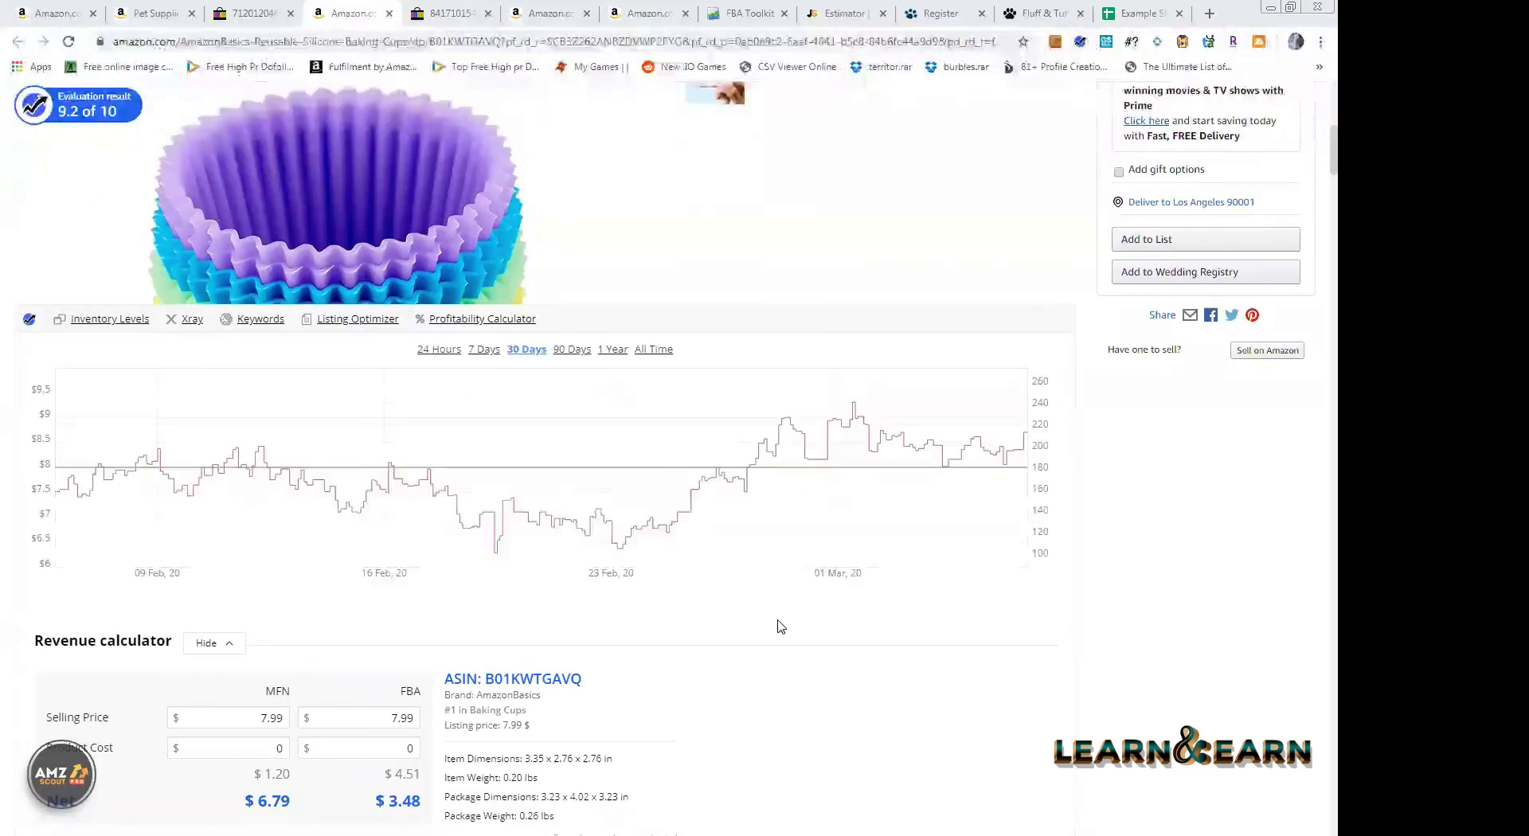
{"action": "scroll", "coordinate": [813, 651], "scroll_direction": "down", "scroll_amount": 3}
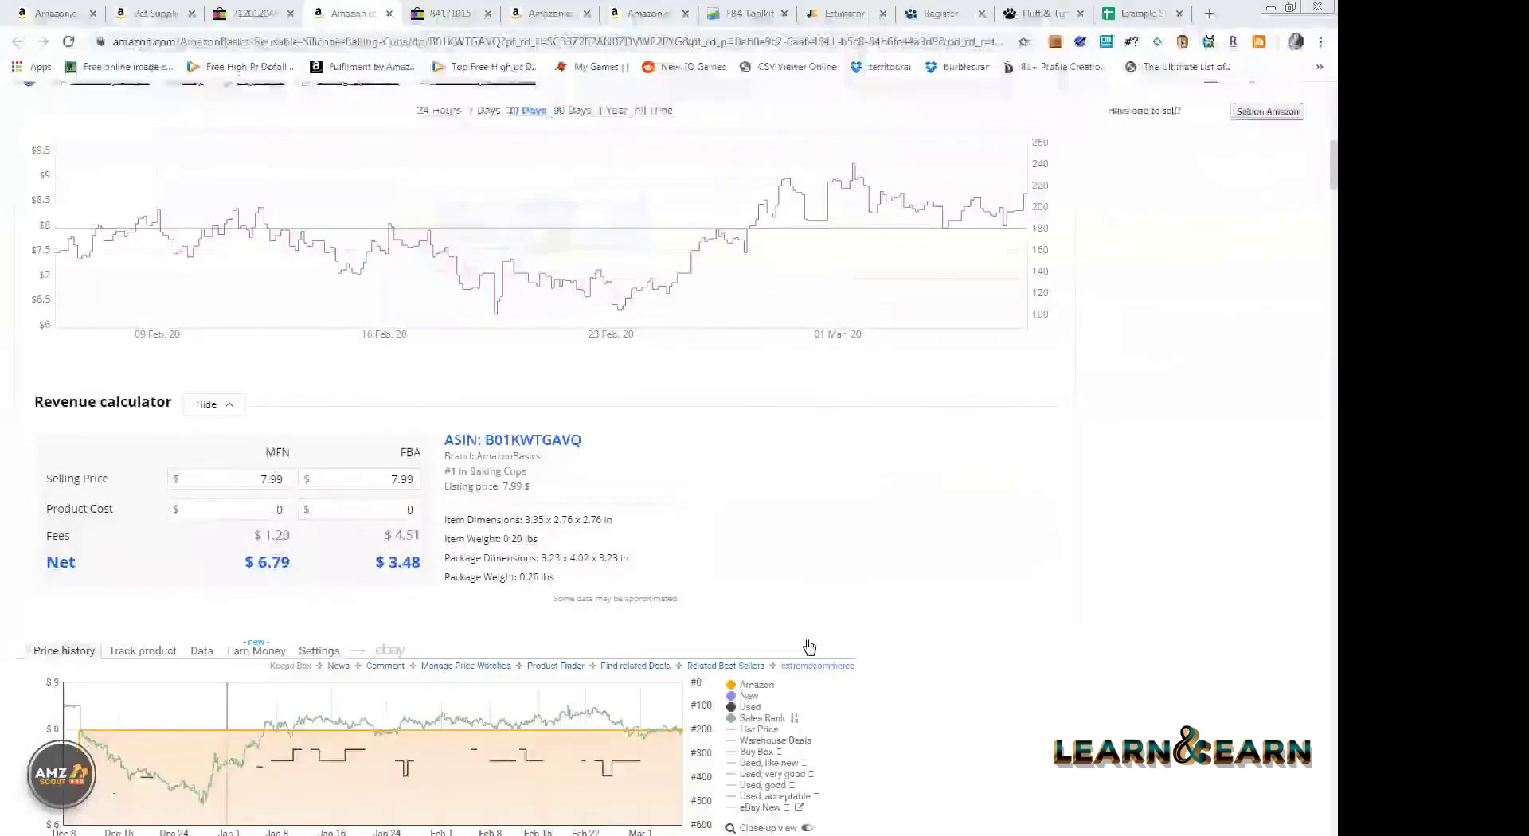
{"action": "scroll", "coordinate": [876, 642], "scroll_direction": "up", "scroll_amount": 1}
{"action": "scroll", "coordinate": [1059, 661], "scroll_direction": "down", "scroll_amount": 2}
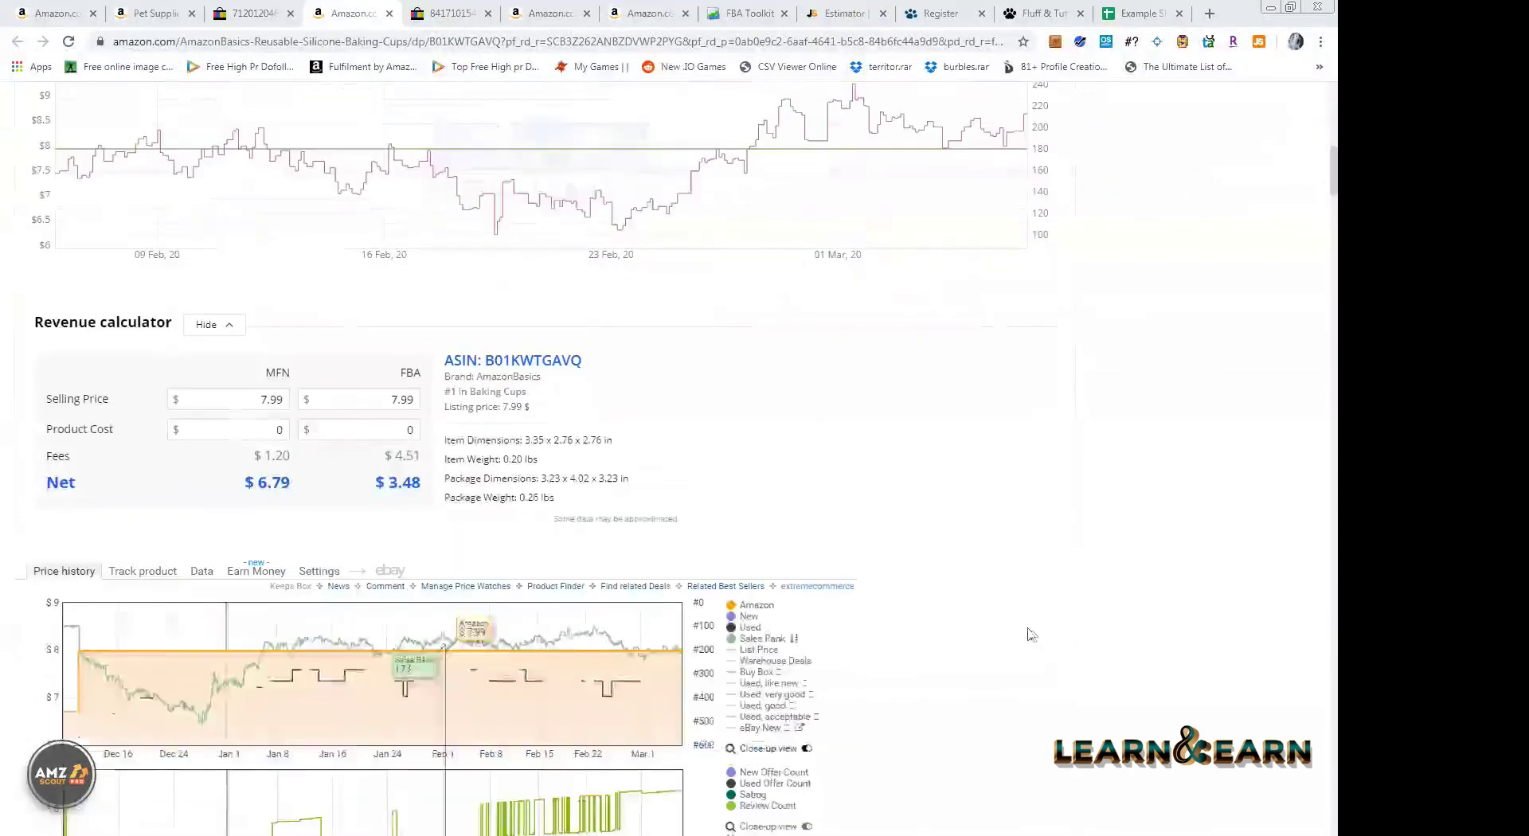
- Show only Sales Rank in the baking cups' three-month Keepa chart and compare it with Helium 10's 30-day chart
{"action": "scroll", "coordinate": [725, 535], "scroll_direction": "down", "scroll_amount": 1}
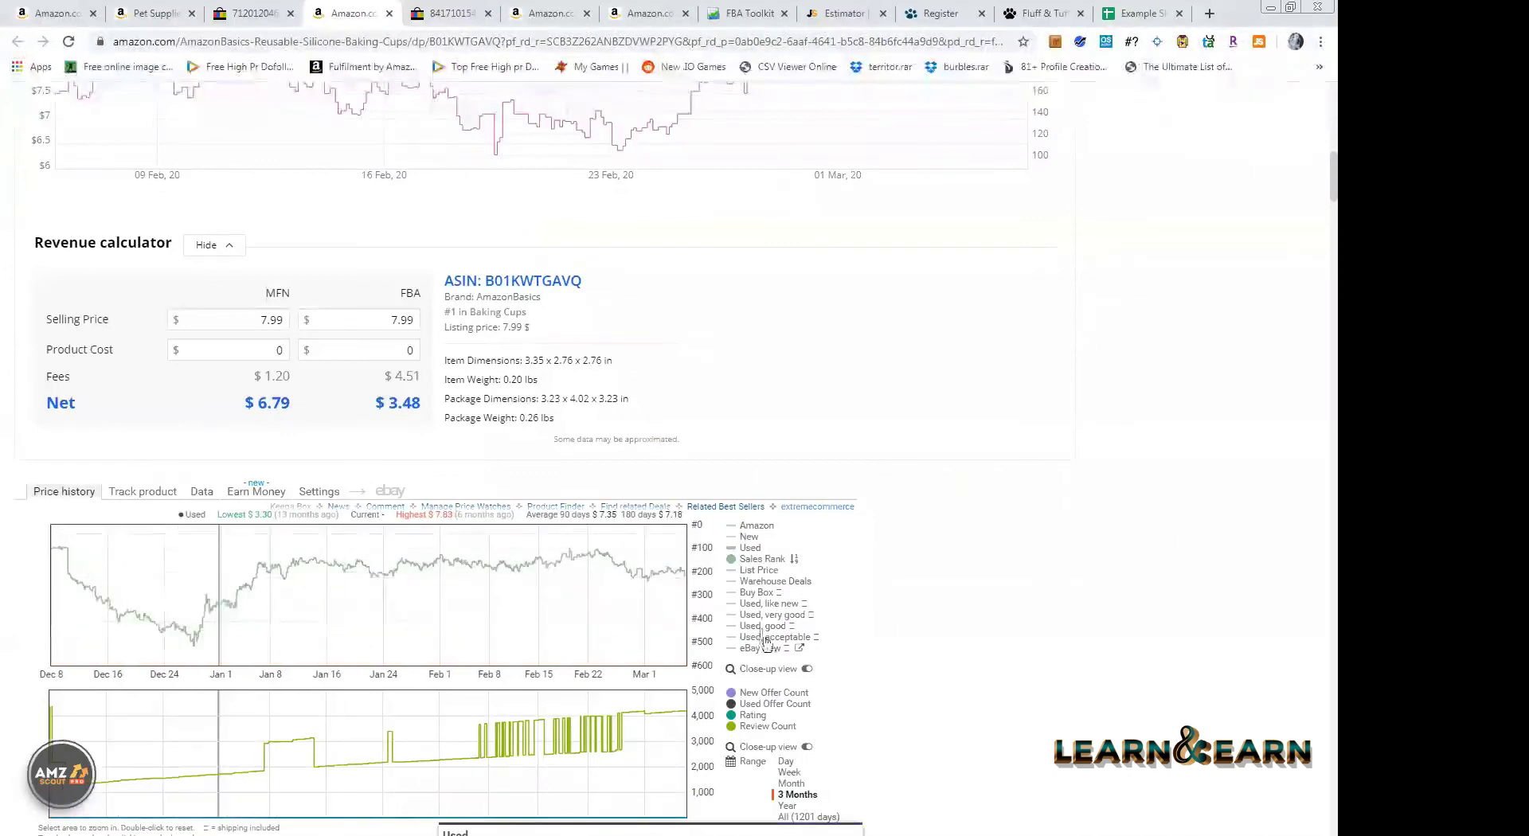
{"action": "left_click", "coordinate": [777, 593]}
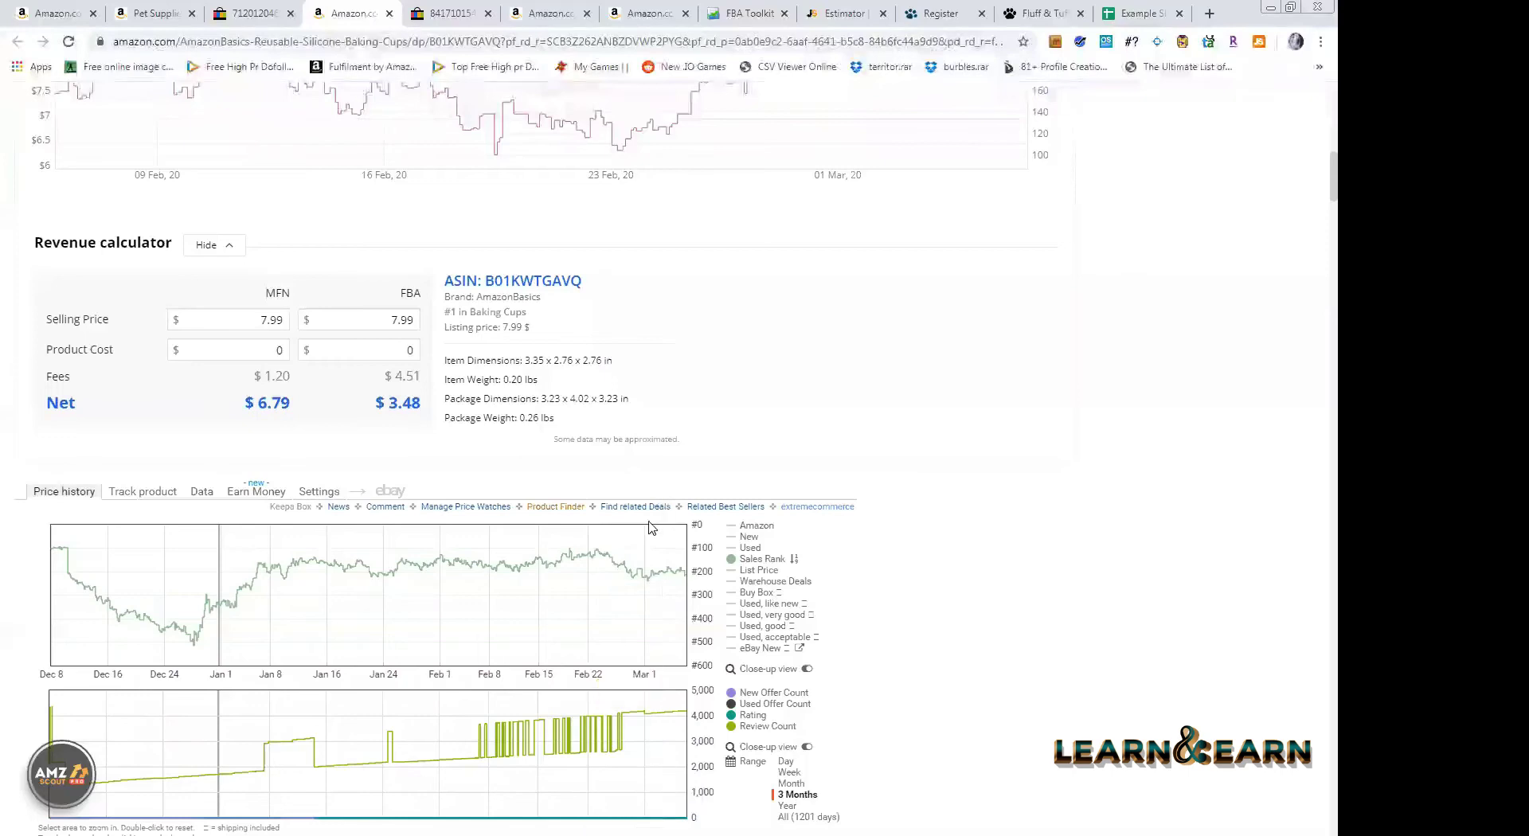
{"action": "scroll", "coordinate": [645, 522], "scroll_direction": "up", "scroll_amount": 2}
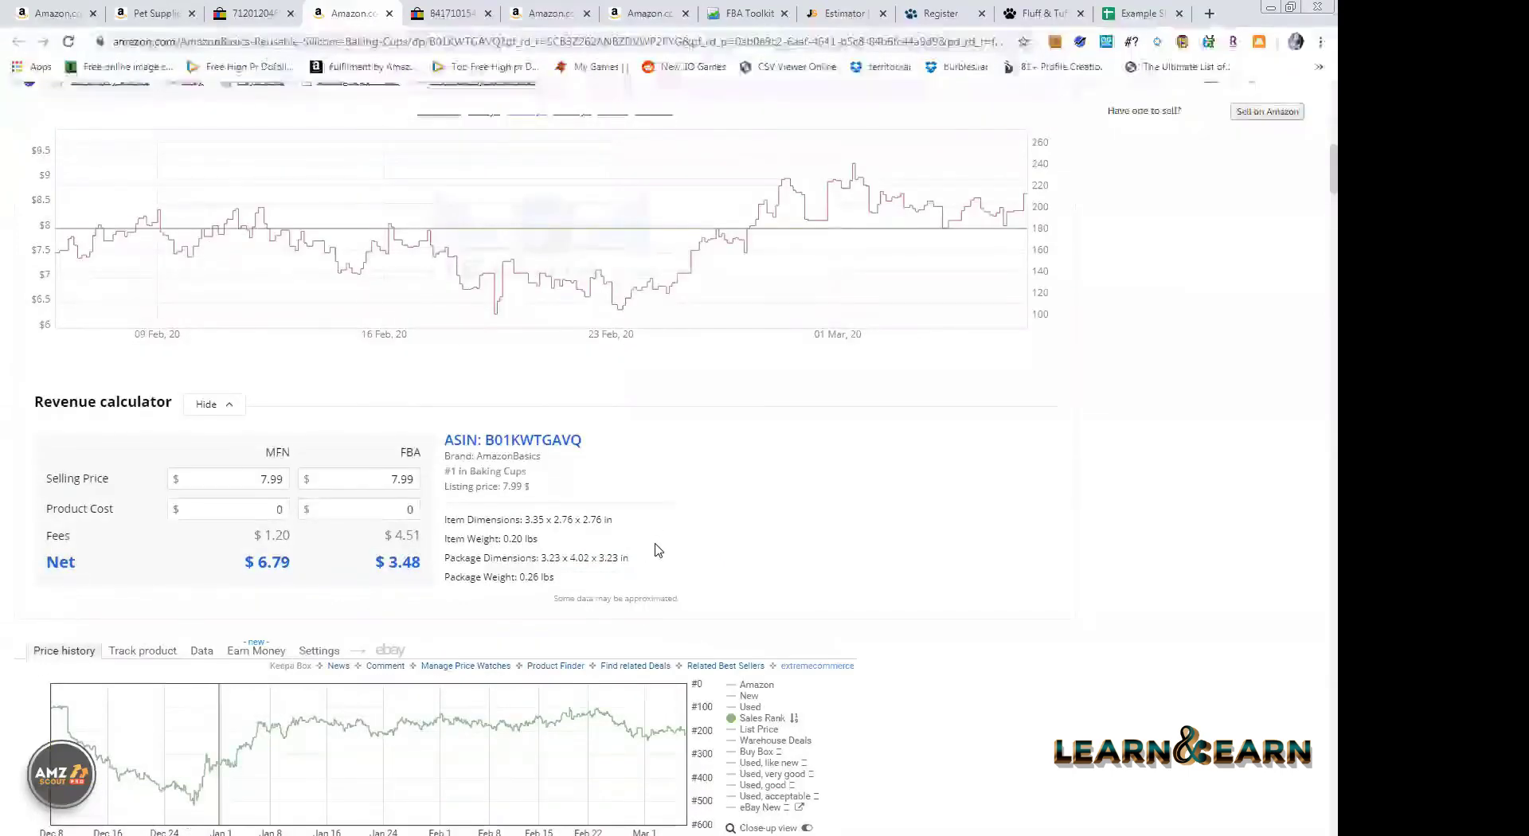
{"action": "scroll", "coordinate": [657, 556], "scroll_direction": "up", "scroll_amount": 3}
{"action": "scroll", "coordinate": [654, 565], "scroll_direction": "down", "scroll_amount": 3}
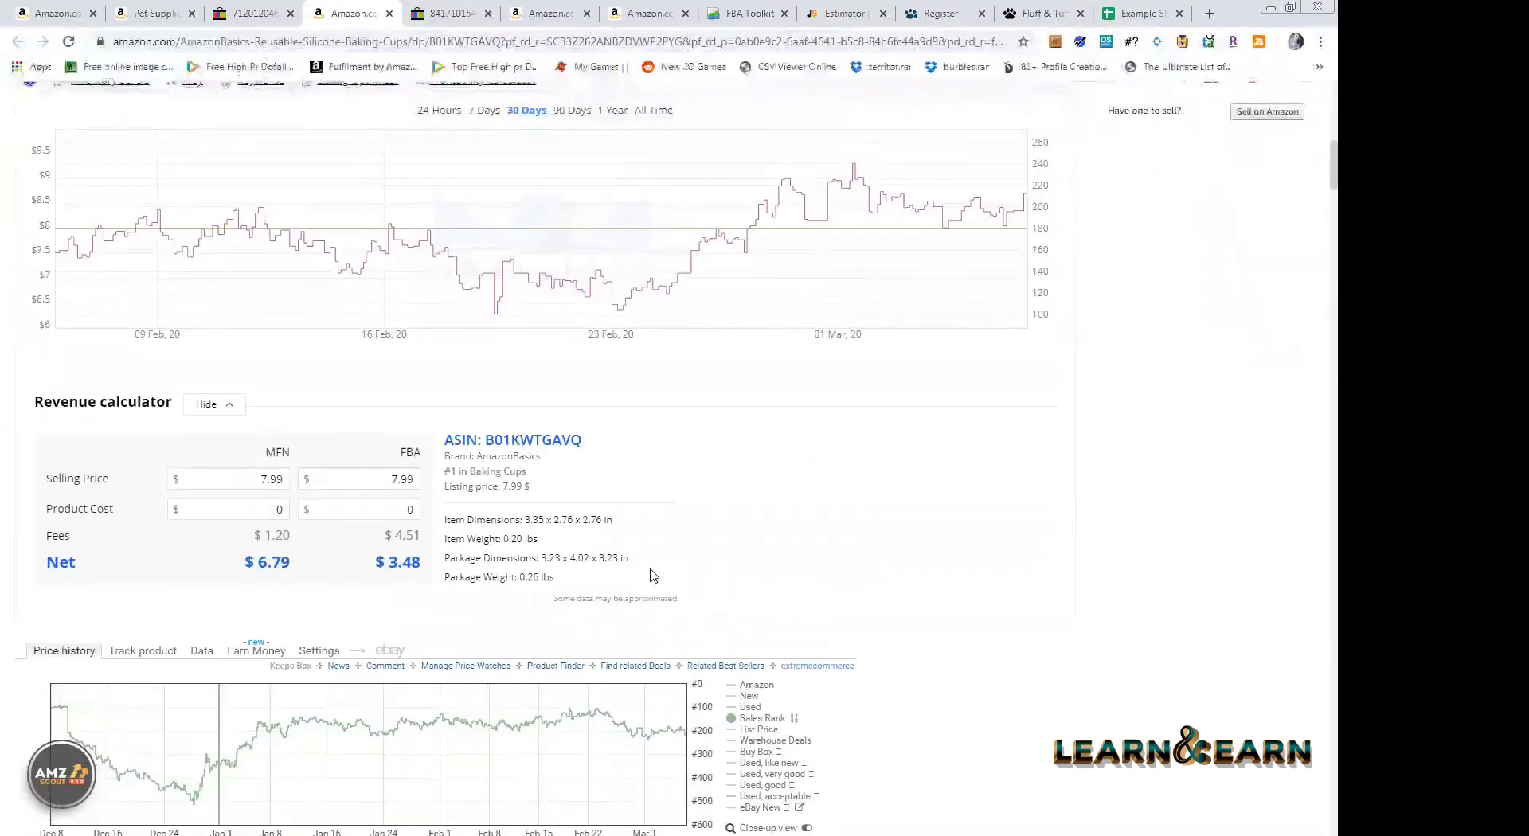
{"action": "scroll", "coordinate": [652, 574], "scroll_direction": "up", "scroll_amount": 1}
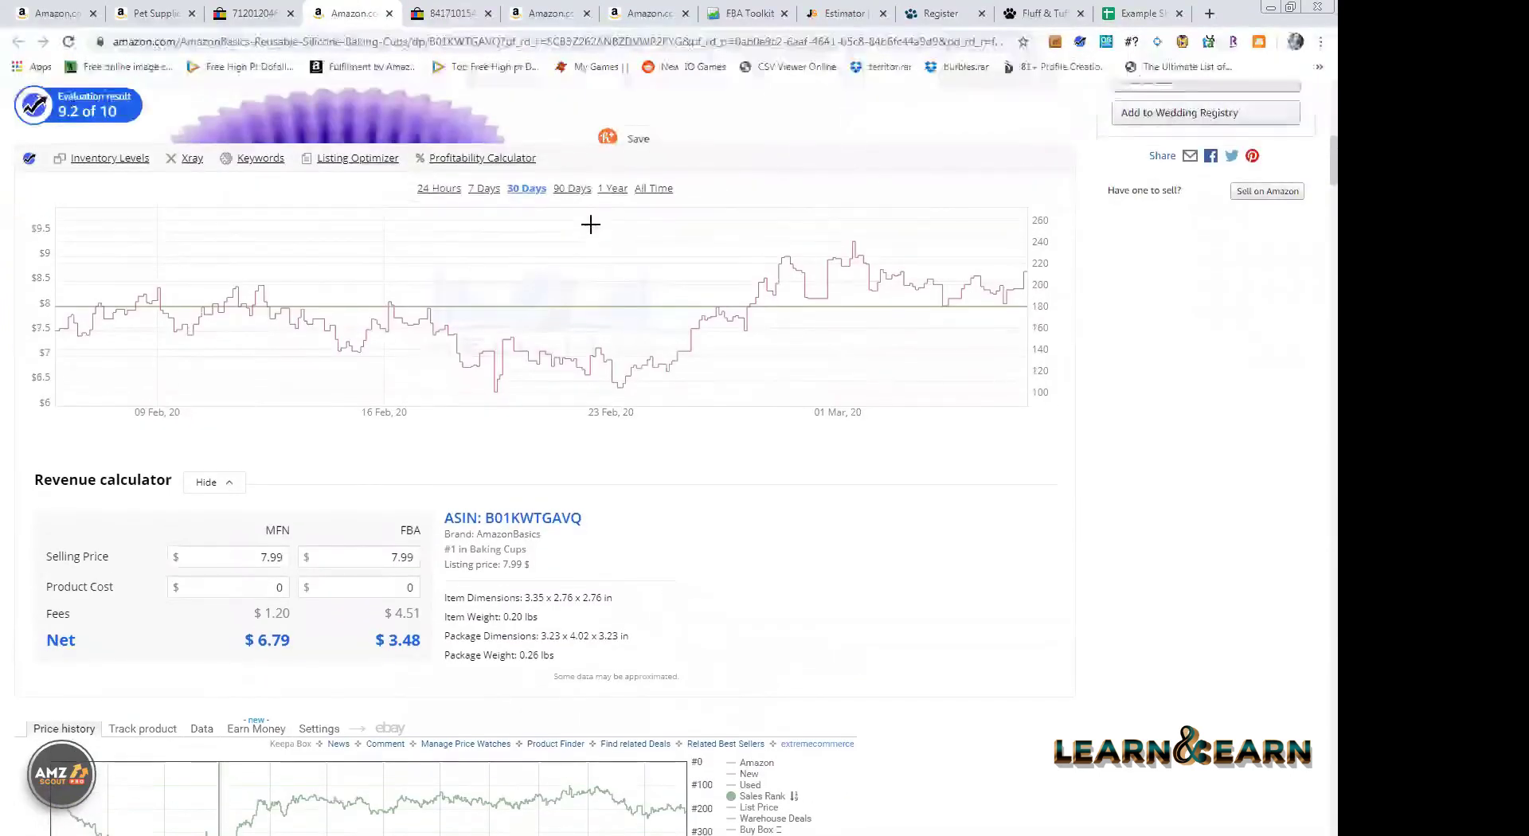
- Examine the baking cups' price and sales rank history in Helium 10's 90-day and one-year charts
{"action": "scroll", "coordinate": [243, 238], "scroll_direction": "down", "scroll_amount": 1}
{"action": "scroll", "coordinate": [164, 236], "scroll_direction": "up", "scroll_amount": 1}
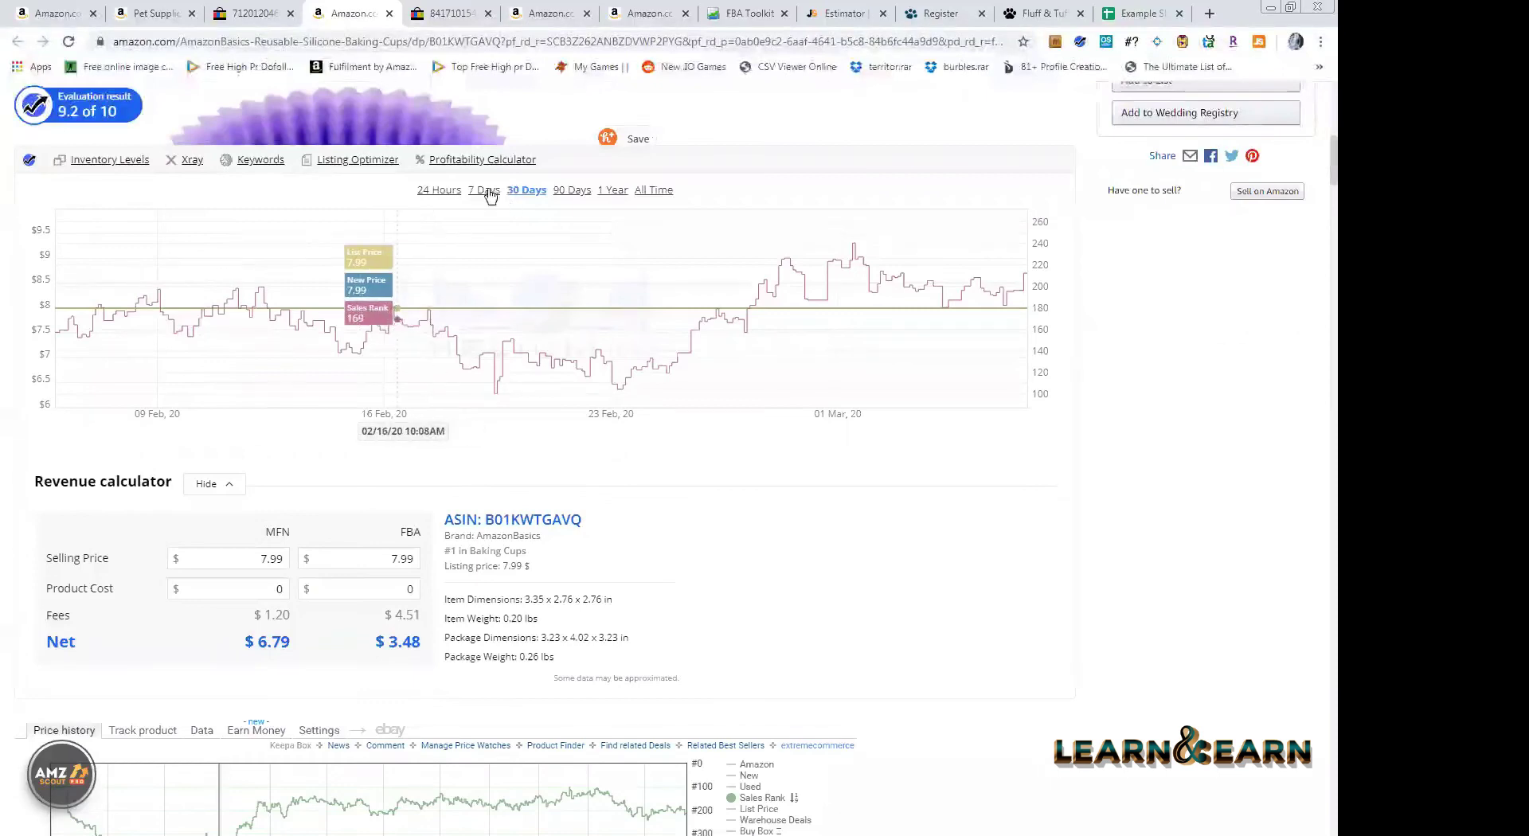
{"action": "left_click", "coordinate": [444, 192]}
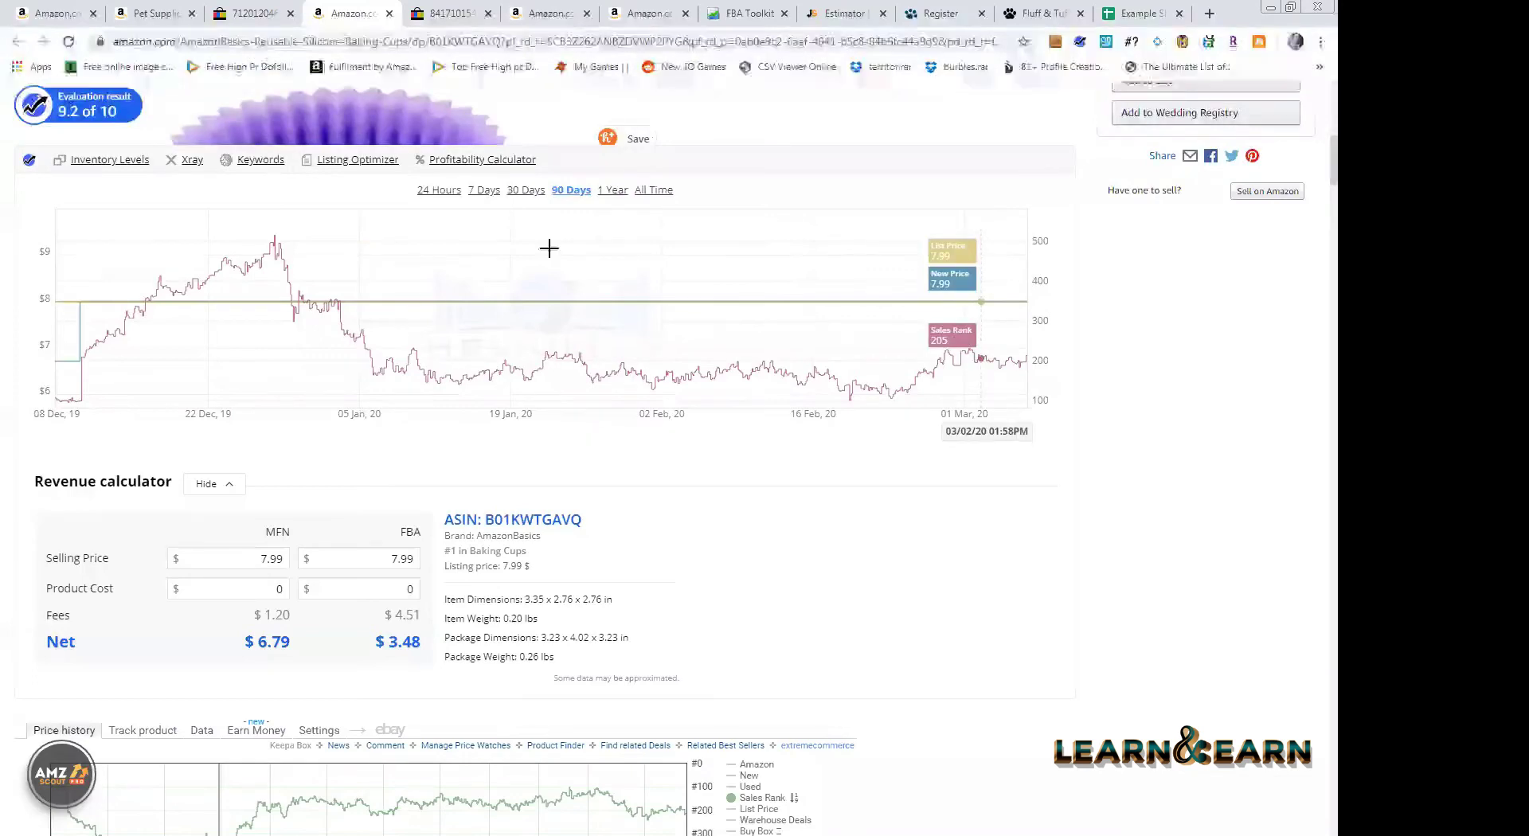
{"action": "left_click", "coordinate": [612, 190]}
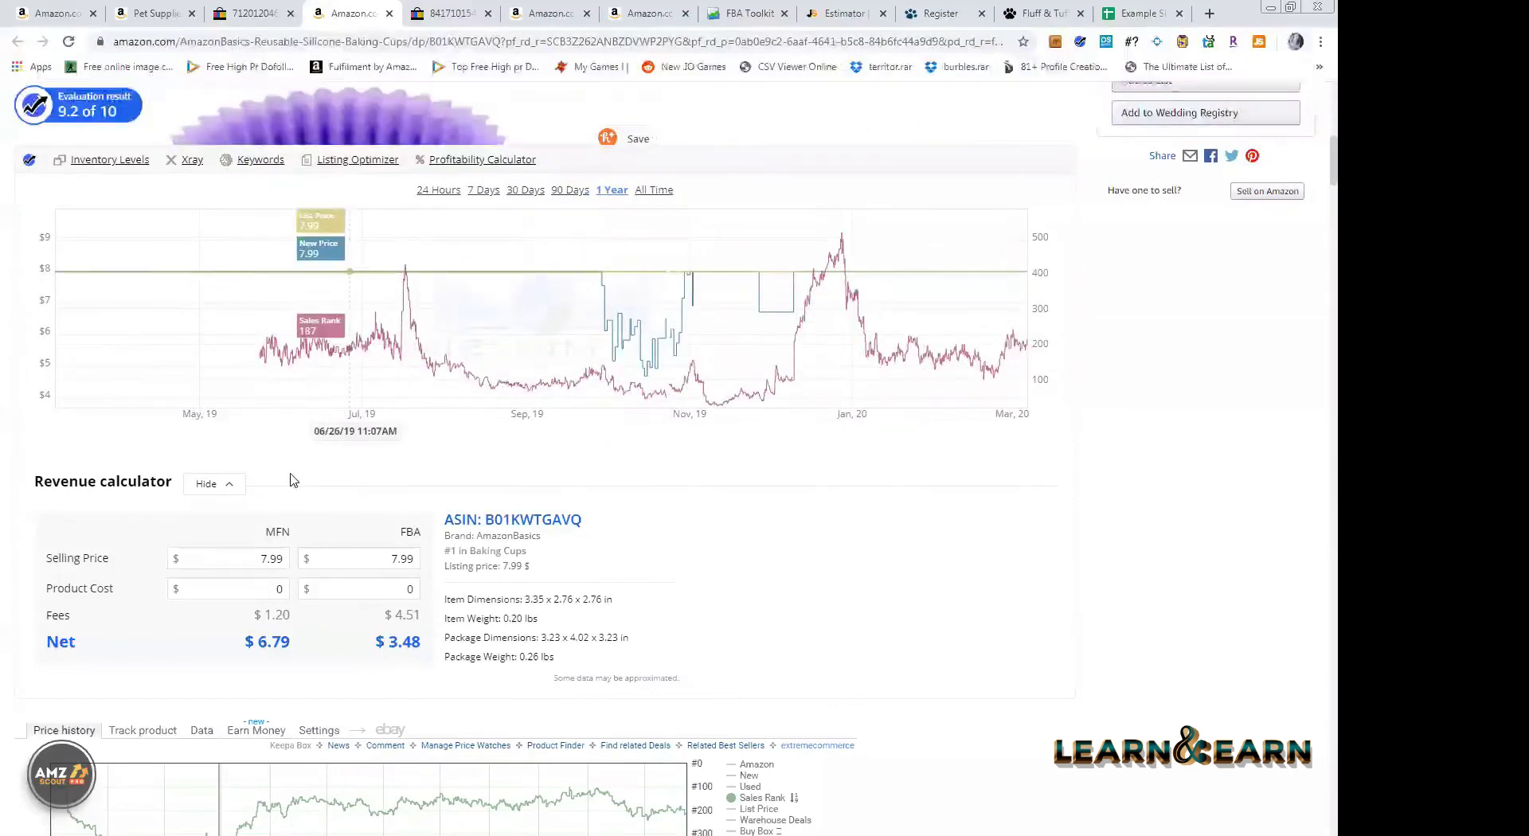
{"action": "scroll", "coordinate": [250, 500], "scroll_direction": "down", "scroll_amount": 1}
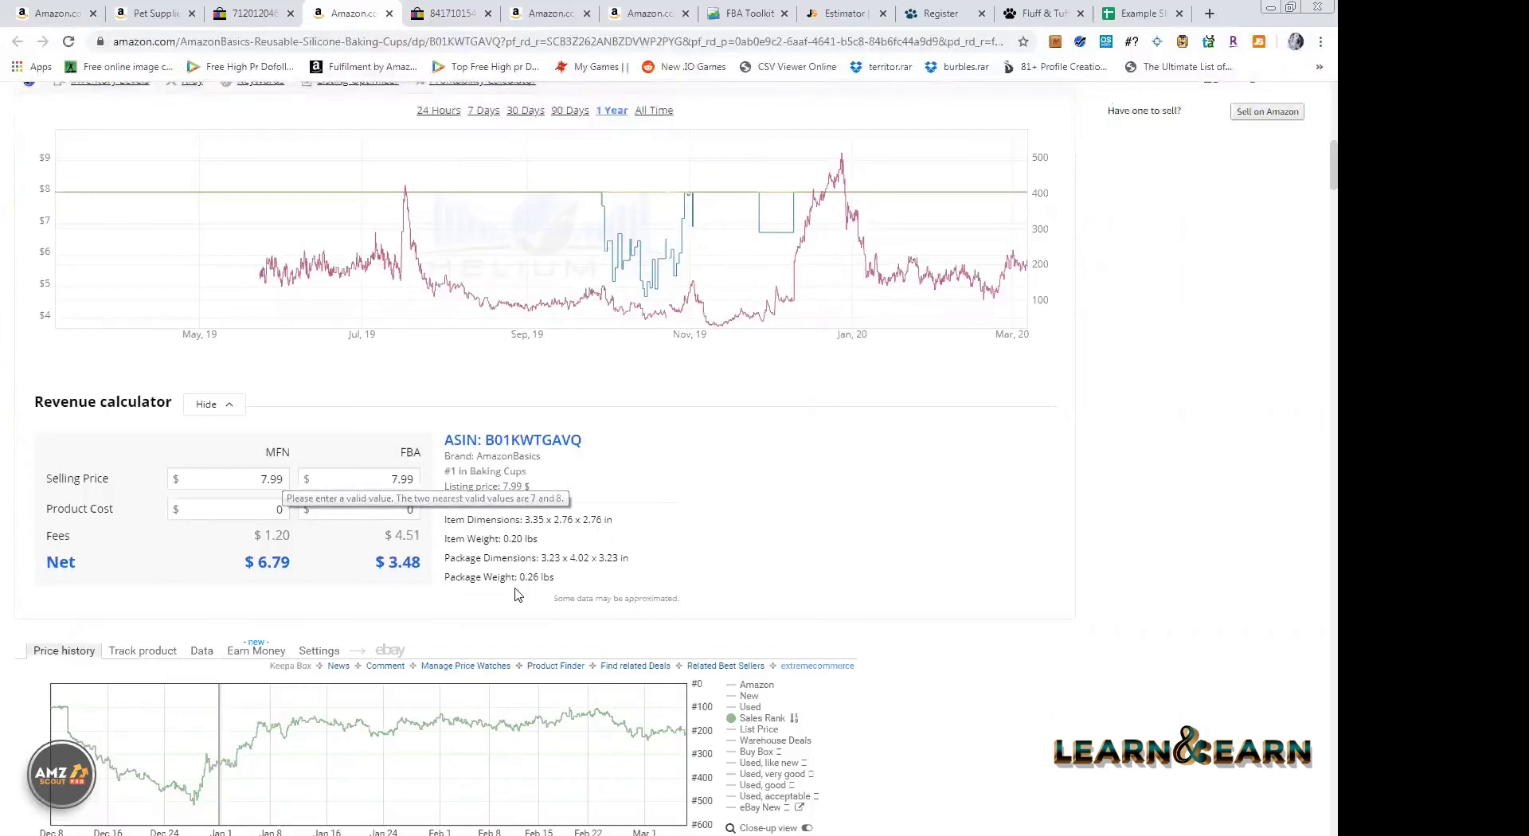
{"action": "scroll", "coordinate": [514, 587], "scroll_direction": "up", "scroll_amount": 4}
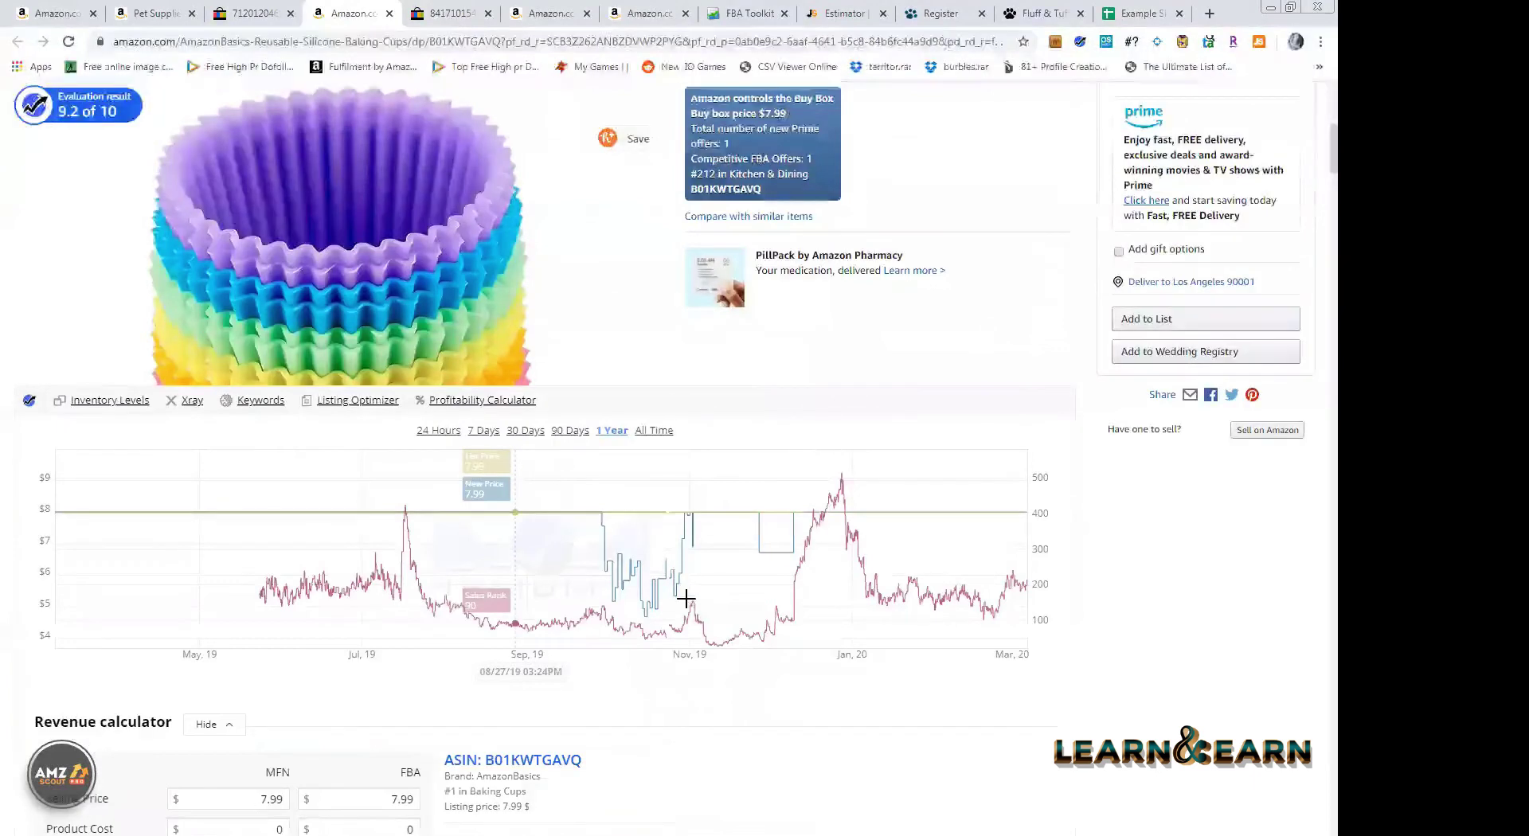
- Set both the MFN and FBA selling prices to $4 in the baking cups' revenue calculator and compare the net amounts
{"action": "scroll", "coordinate": [436, 406], "scroll_direction": "down", "scroll_amount": 5}
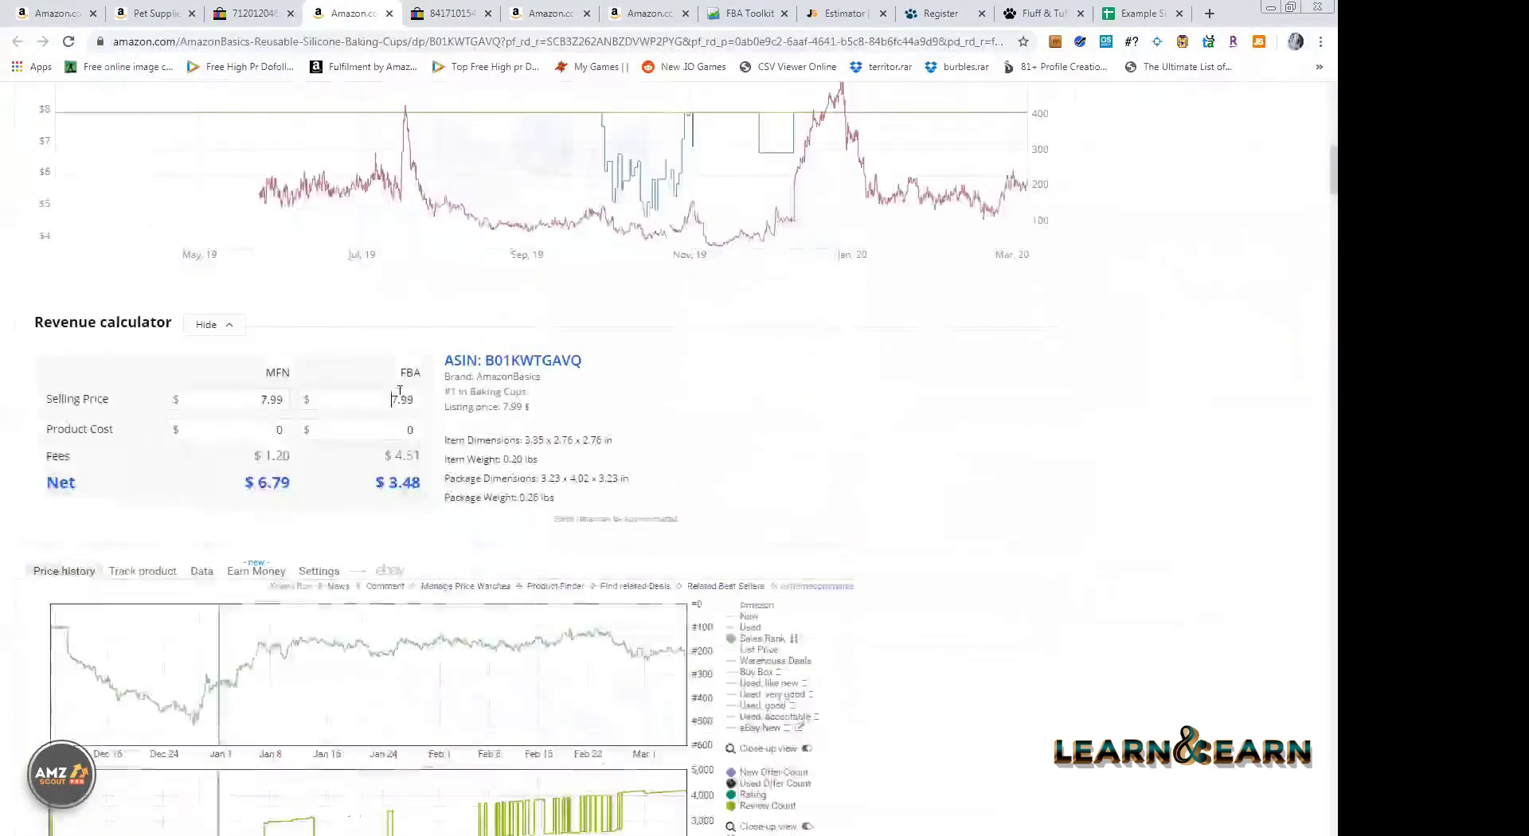
{"action": "key", "text": "shift+Tab"}
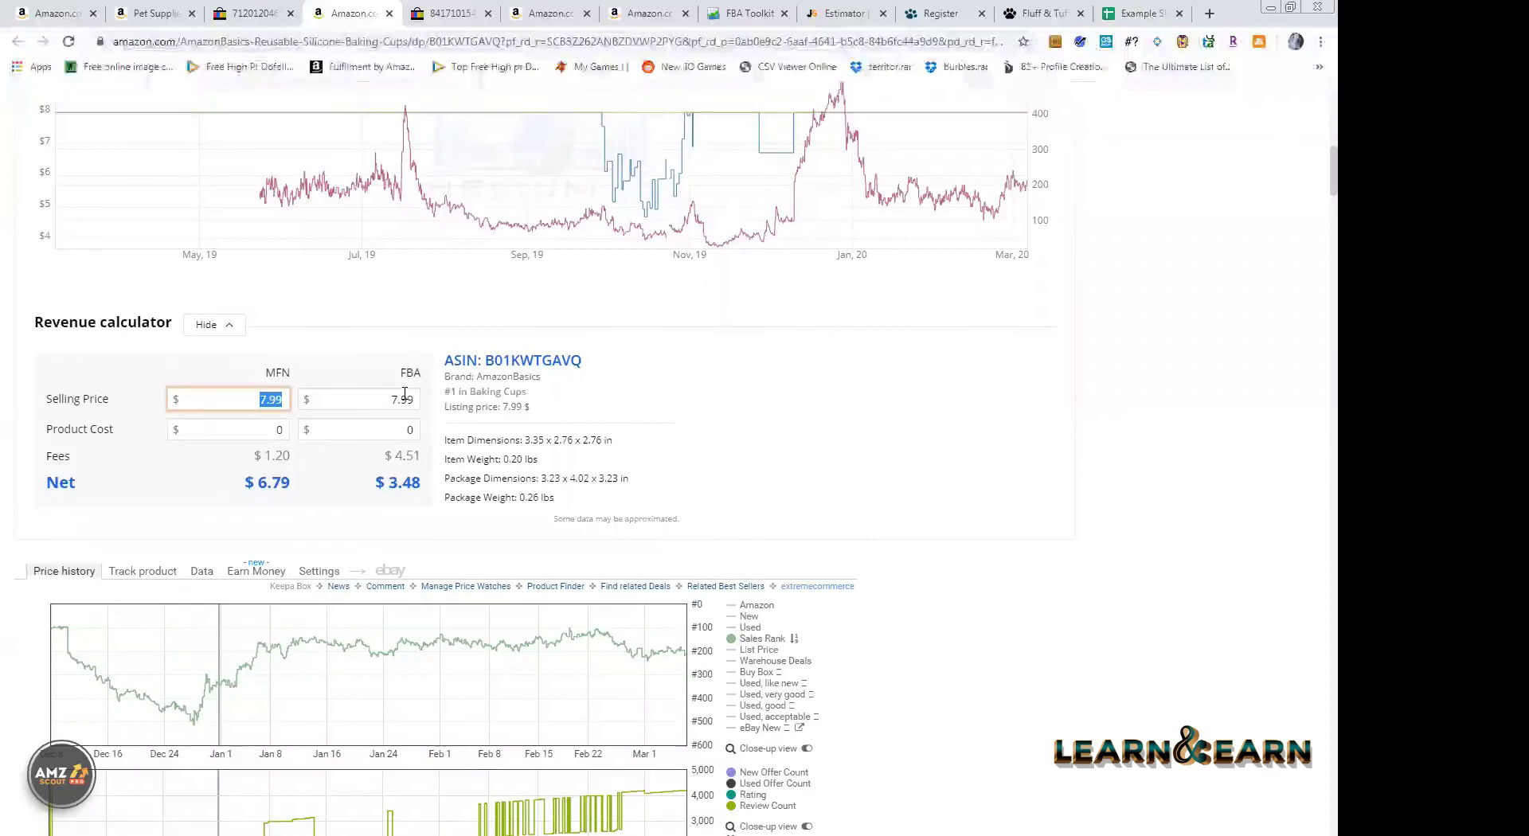
{"action": "type", "text": "4"}
{"action": "left_click", "coordinate": [213, 483]}
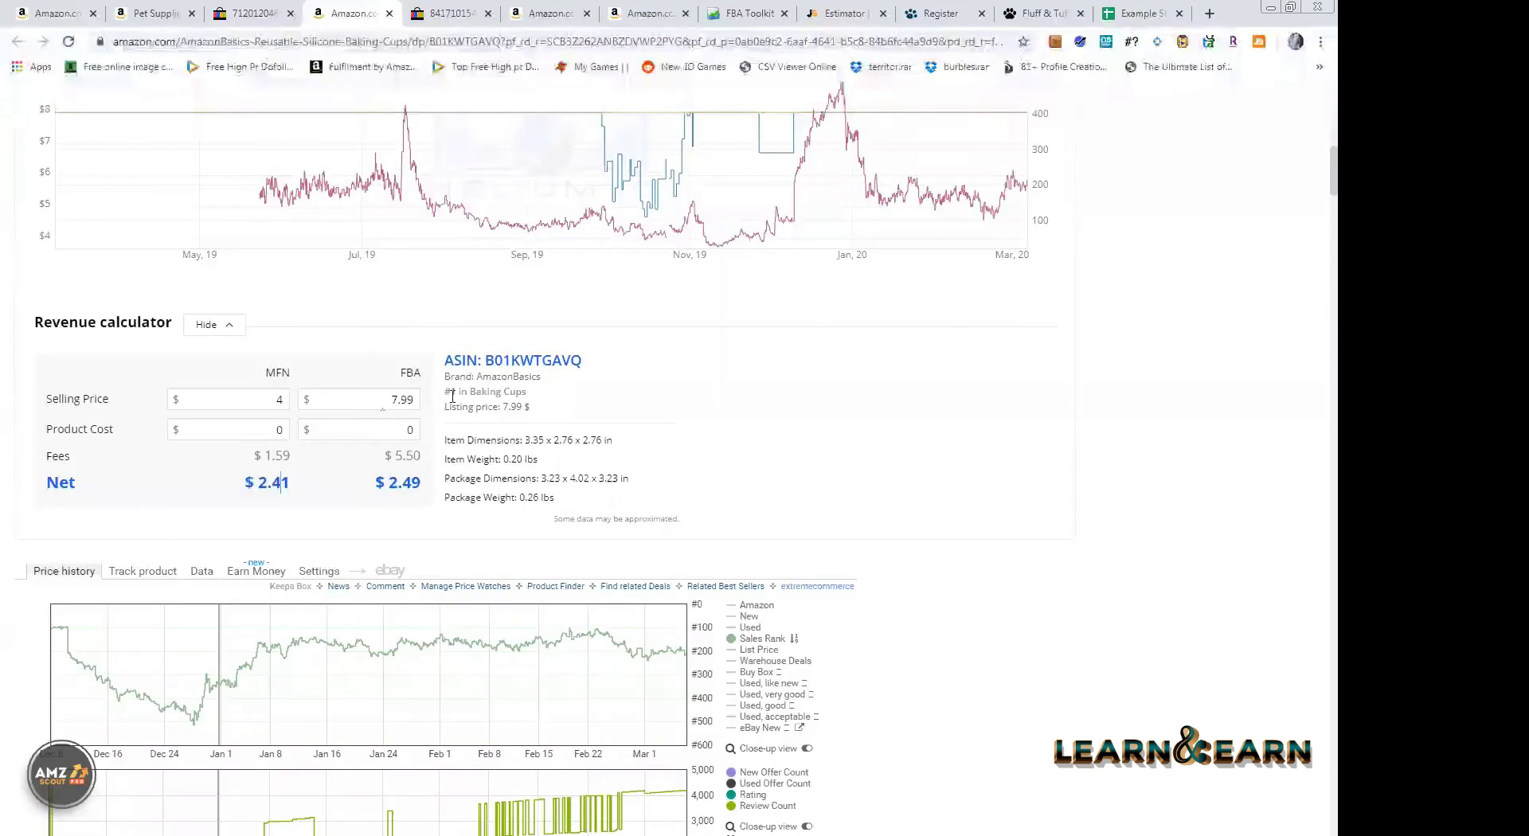
{"action": "double_click", "coordinate": [402, 399]}
{"action": "type", "text": "4"}
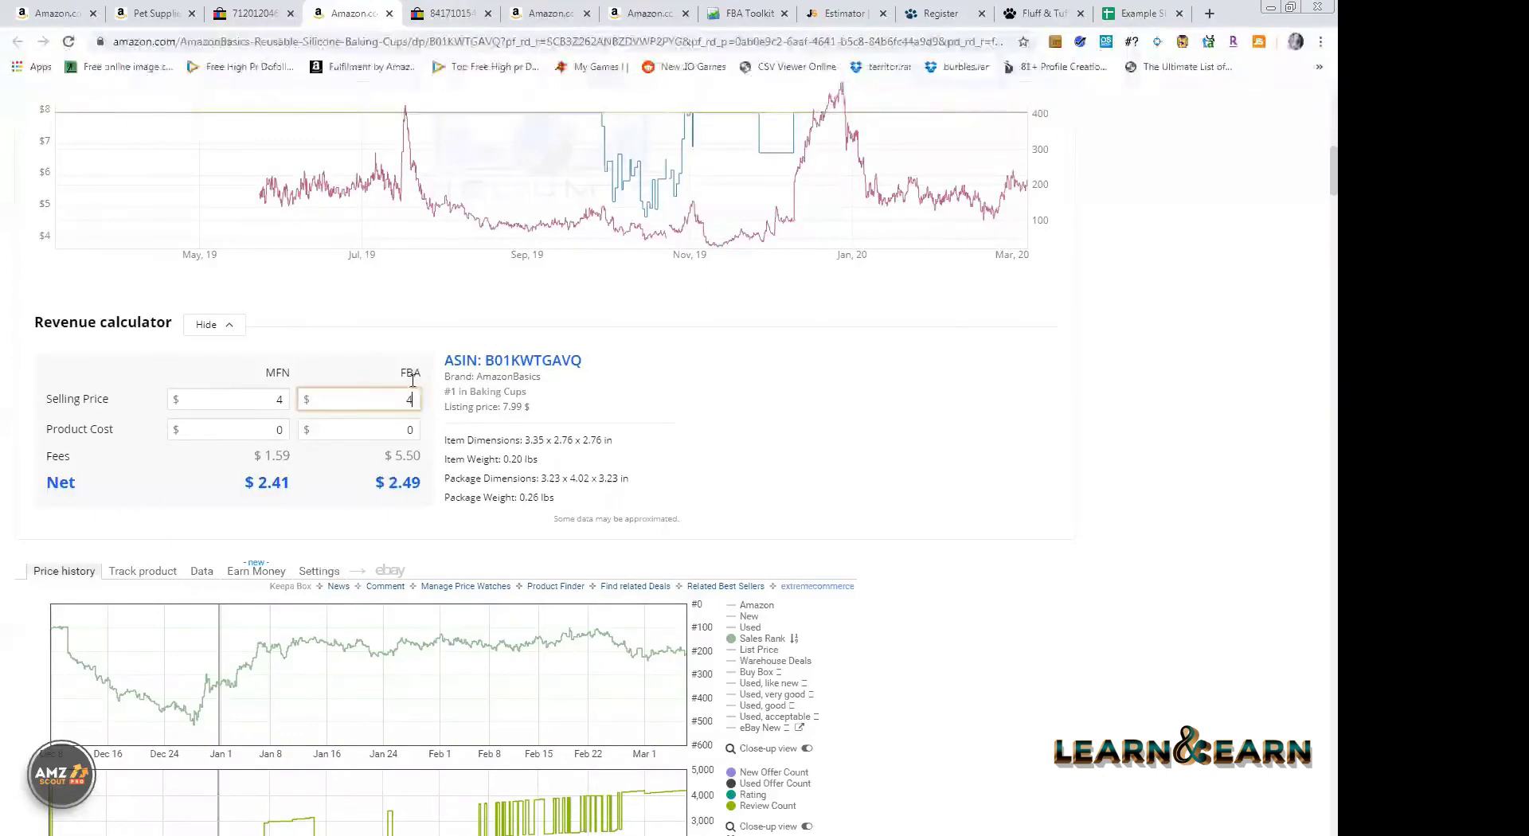
{"action": "left_click", "coordinate": [389, 485]}
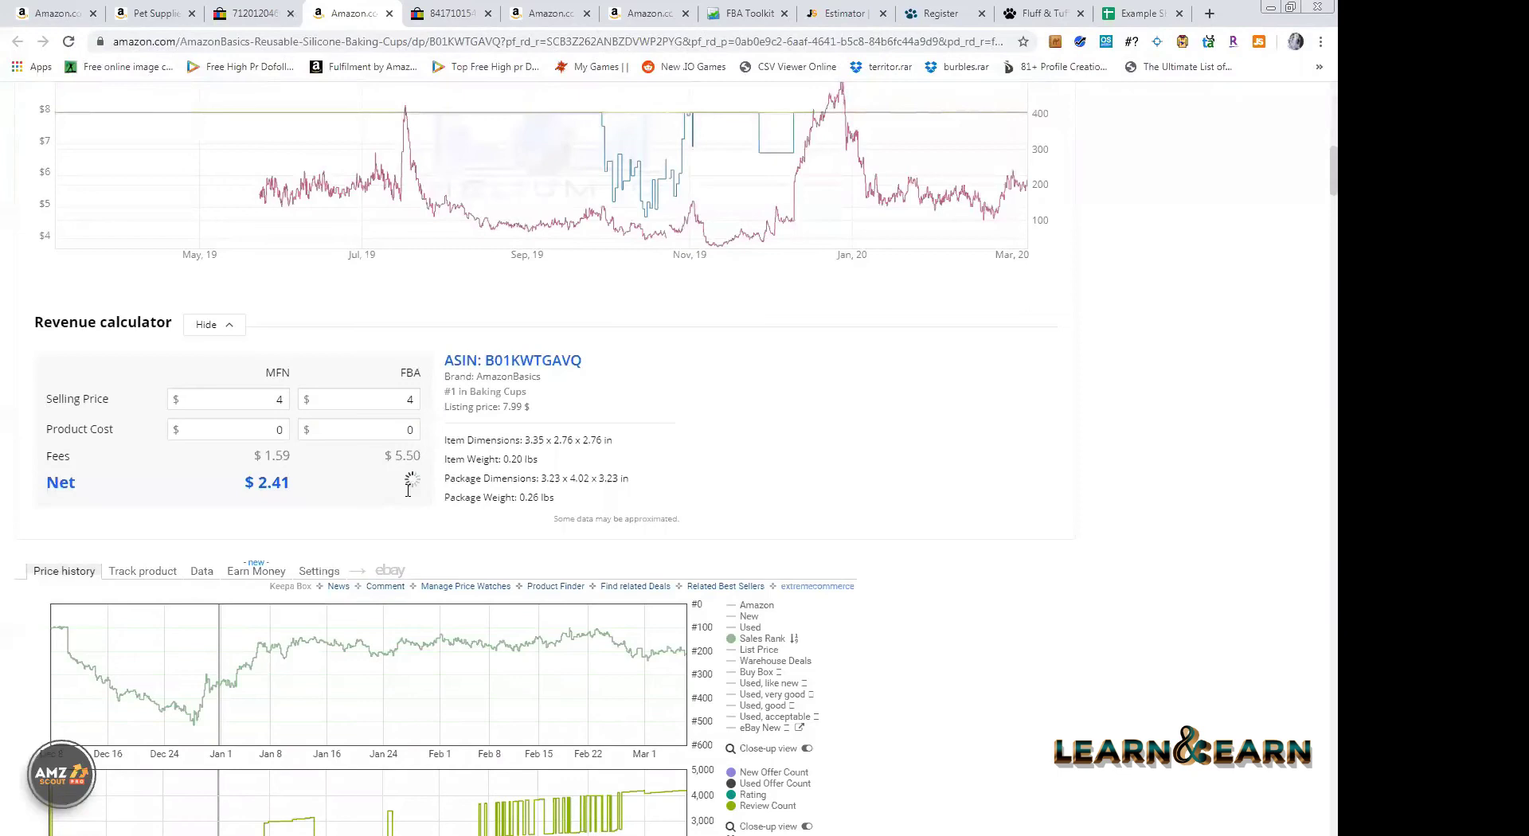
{"action": "left_click_drag", "start_coordinate": [256, 483], "coordinate": [457, 484]}
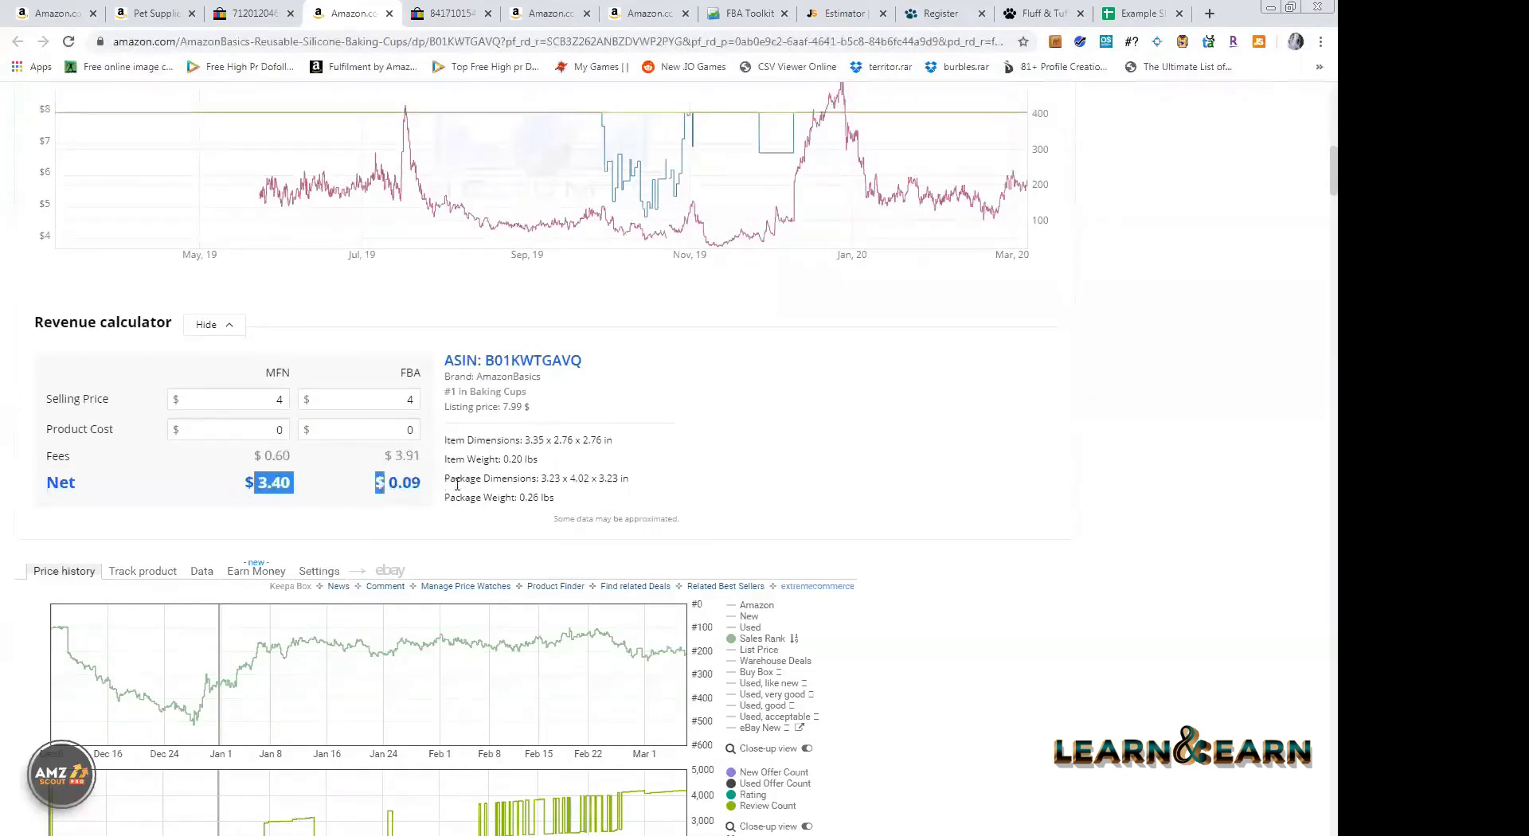
{"action": "left_click", "coordinate": [472, 475]}
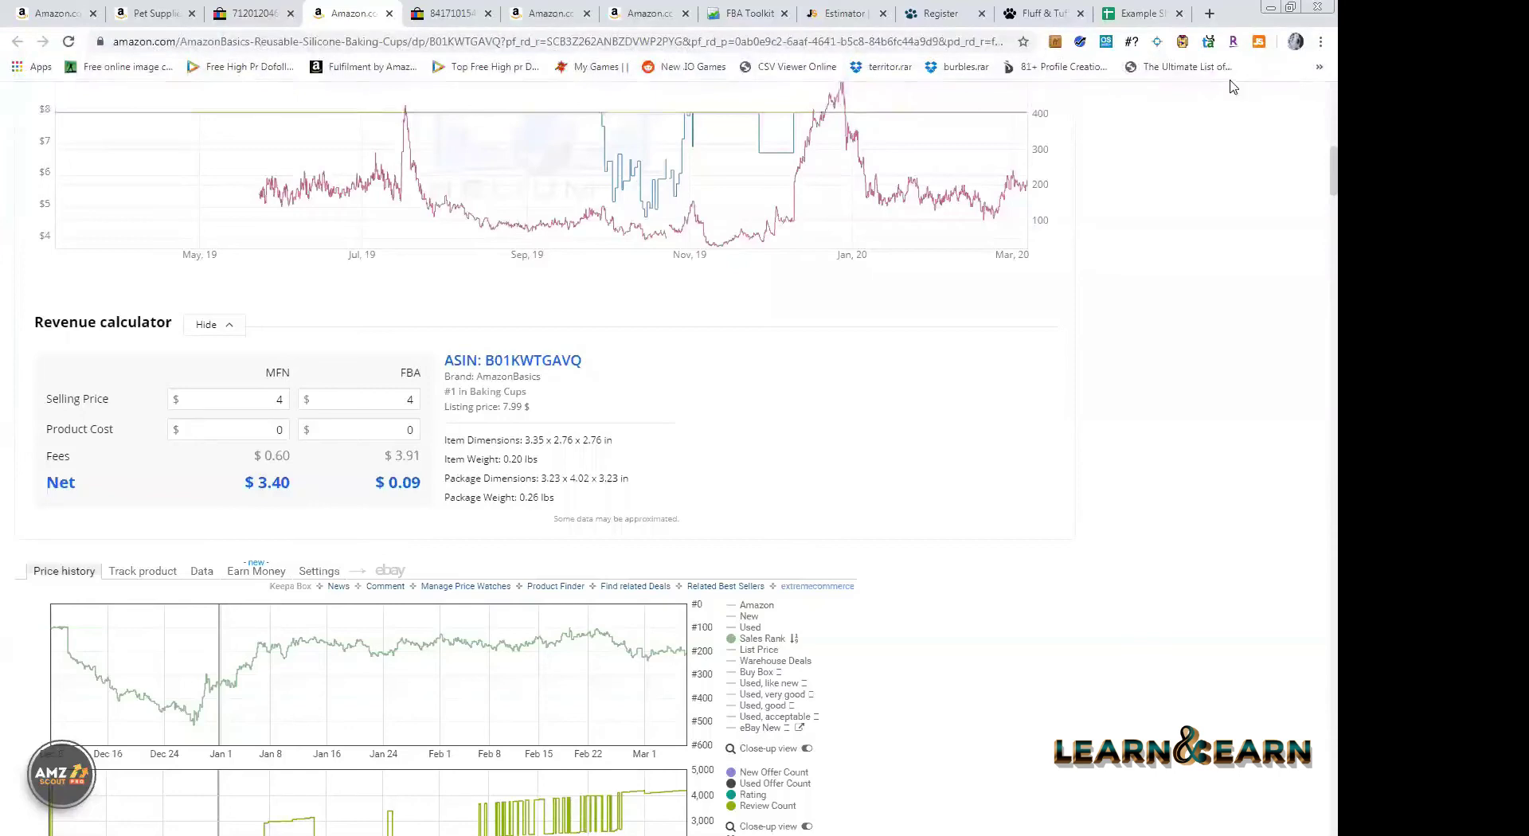
- Run the AMZScout FBA Calculator for the baking cups, review its fees and profit estimates, and close it
{"action": "scroll", "coordinate": [1232, 87], "scroll_direction": "up", "scroll_amount": 4}
{"action": "left_click", "coordinate": [1258, 42]}
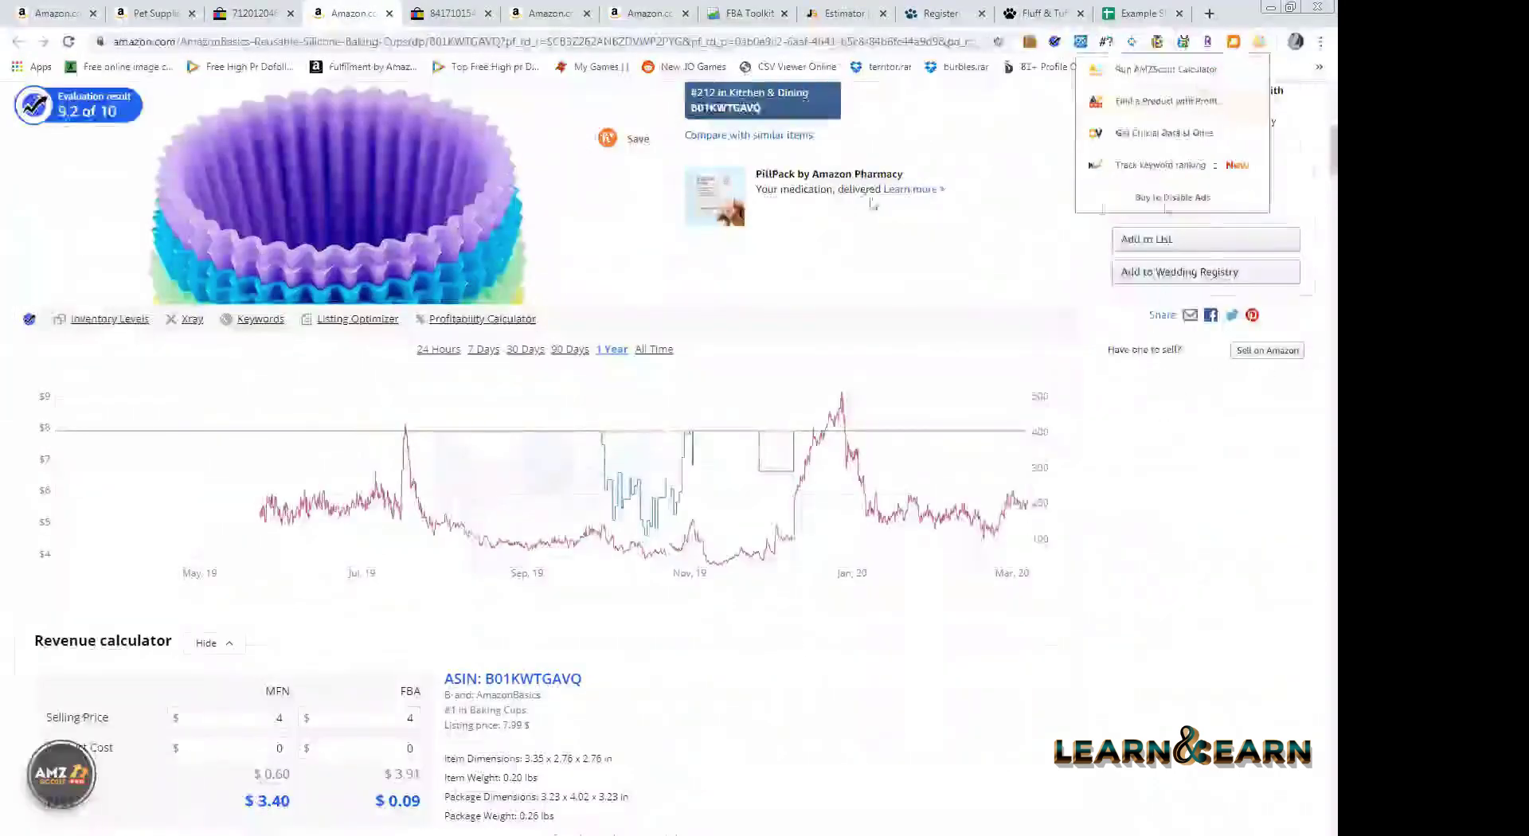
{"action": "left_click", "coordinate": [1154, 99]}
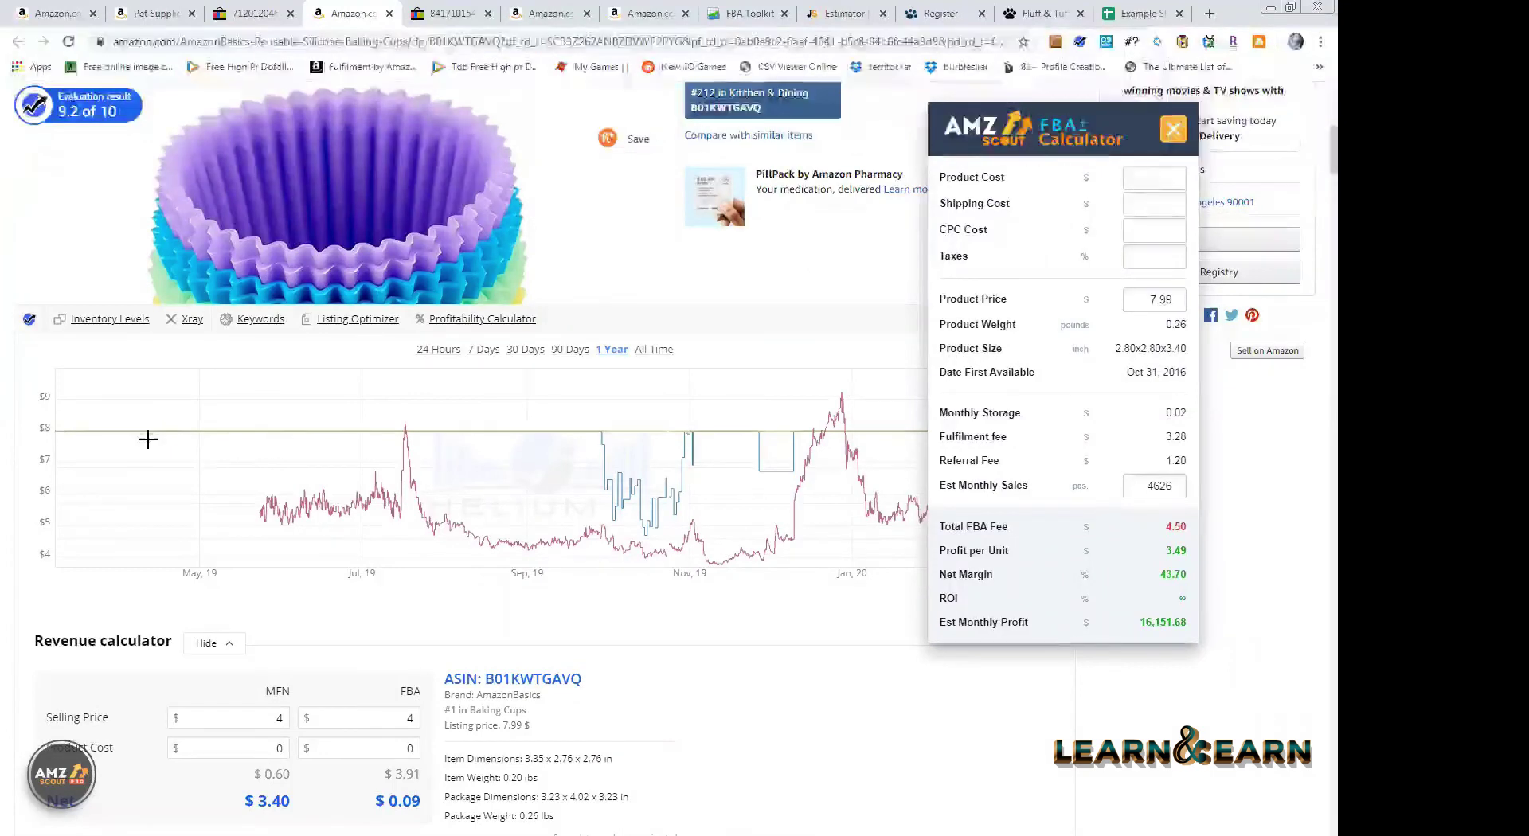
{"action": "left_click", "coordinate": [130, 402]}
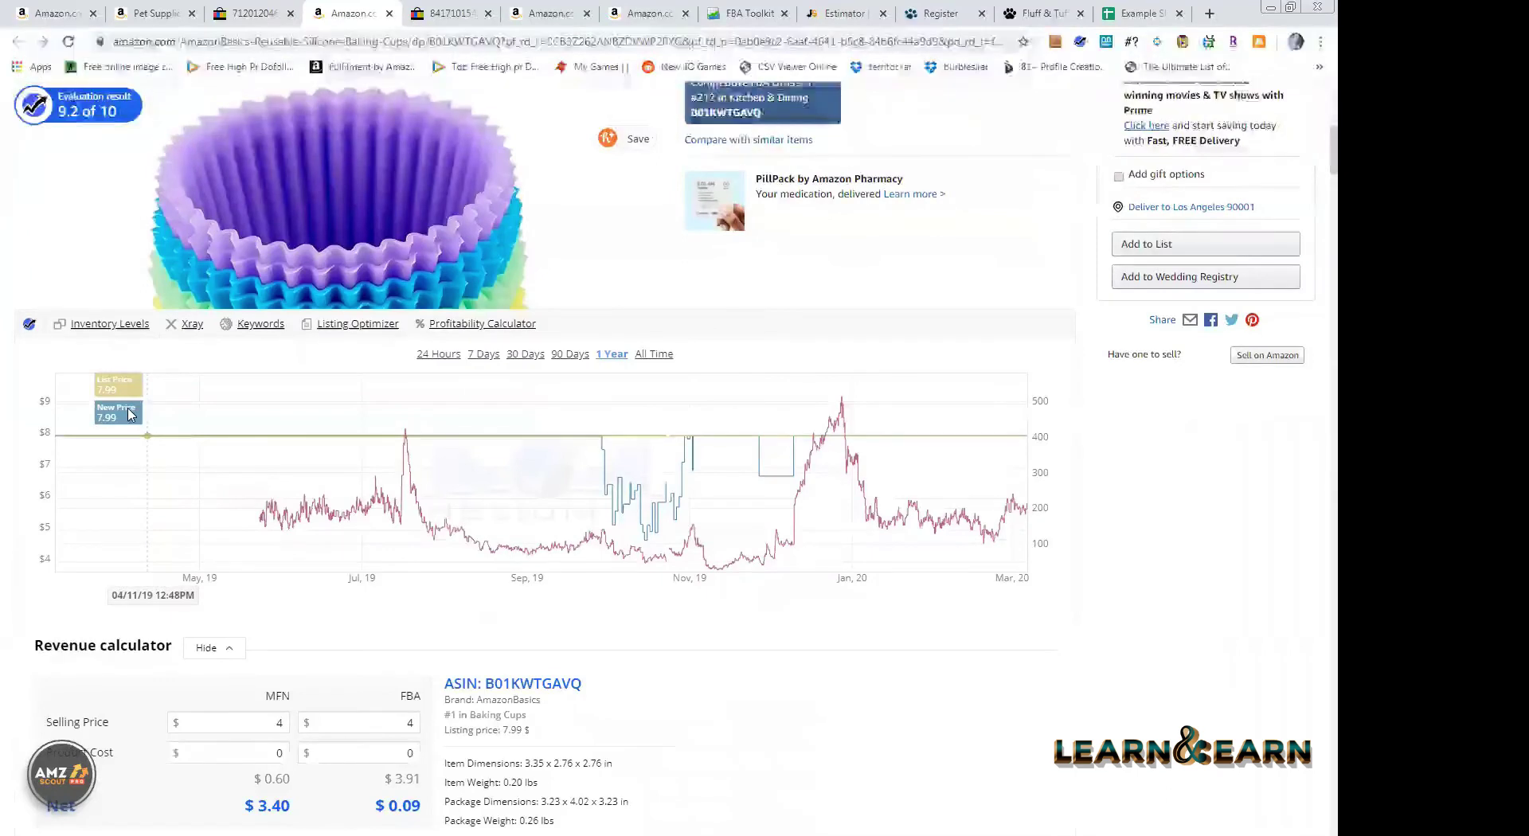
- Check the baking cups' Helium 10 inventory levels and the 90-day sales chart in Xray, closing each window
{"action": "scroll", "coordinate": [244, 369], "scroll_direction": "up", "scroll_amount": 3}
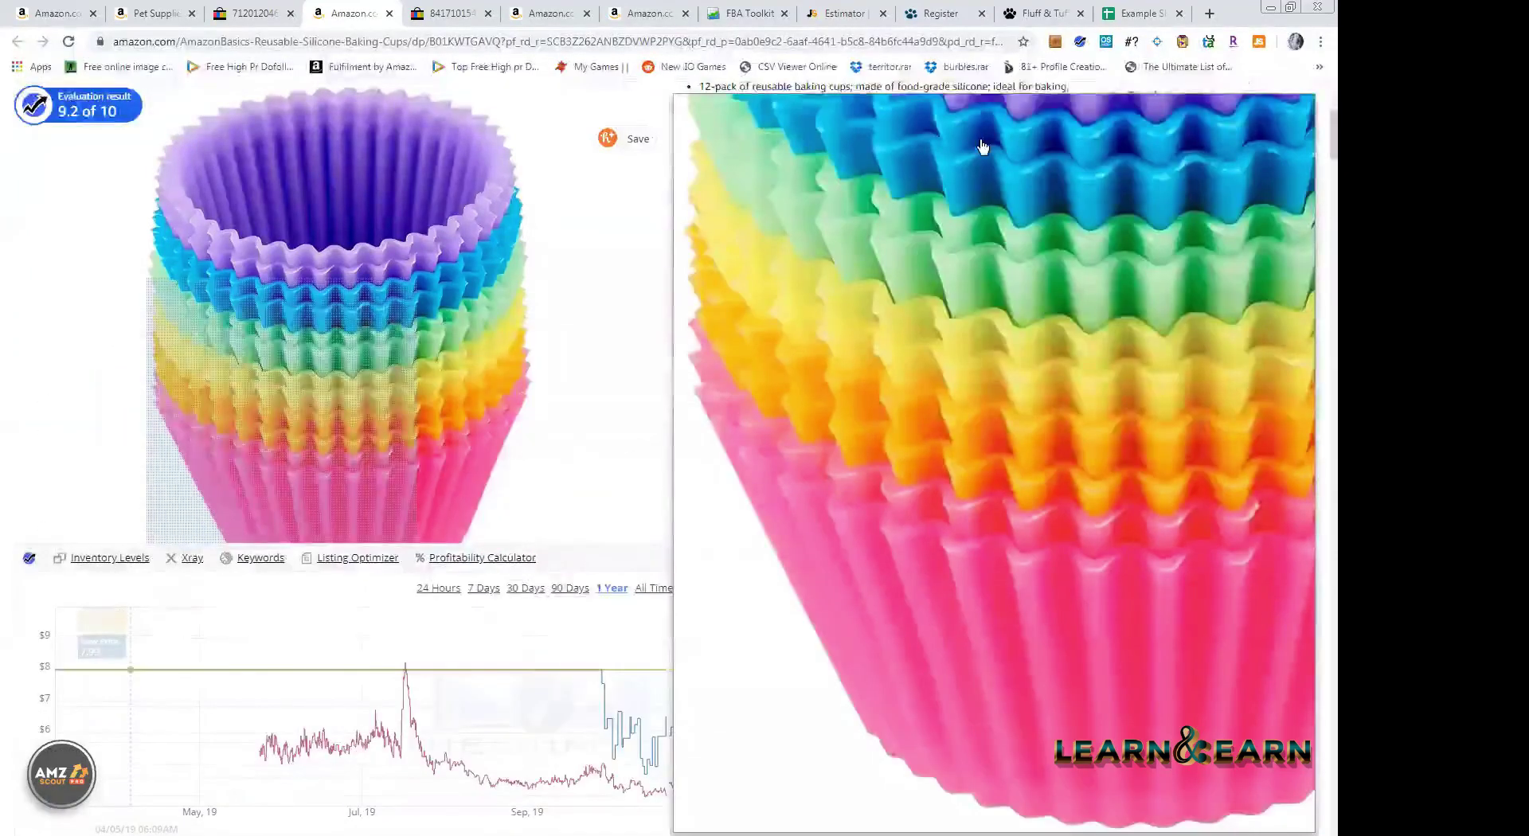
{"action": "left_click", "coordinate": [110, 558]}
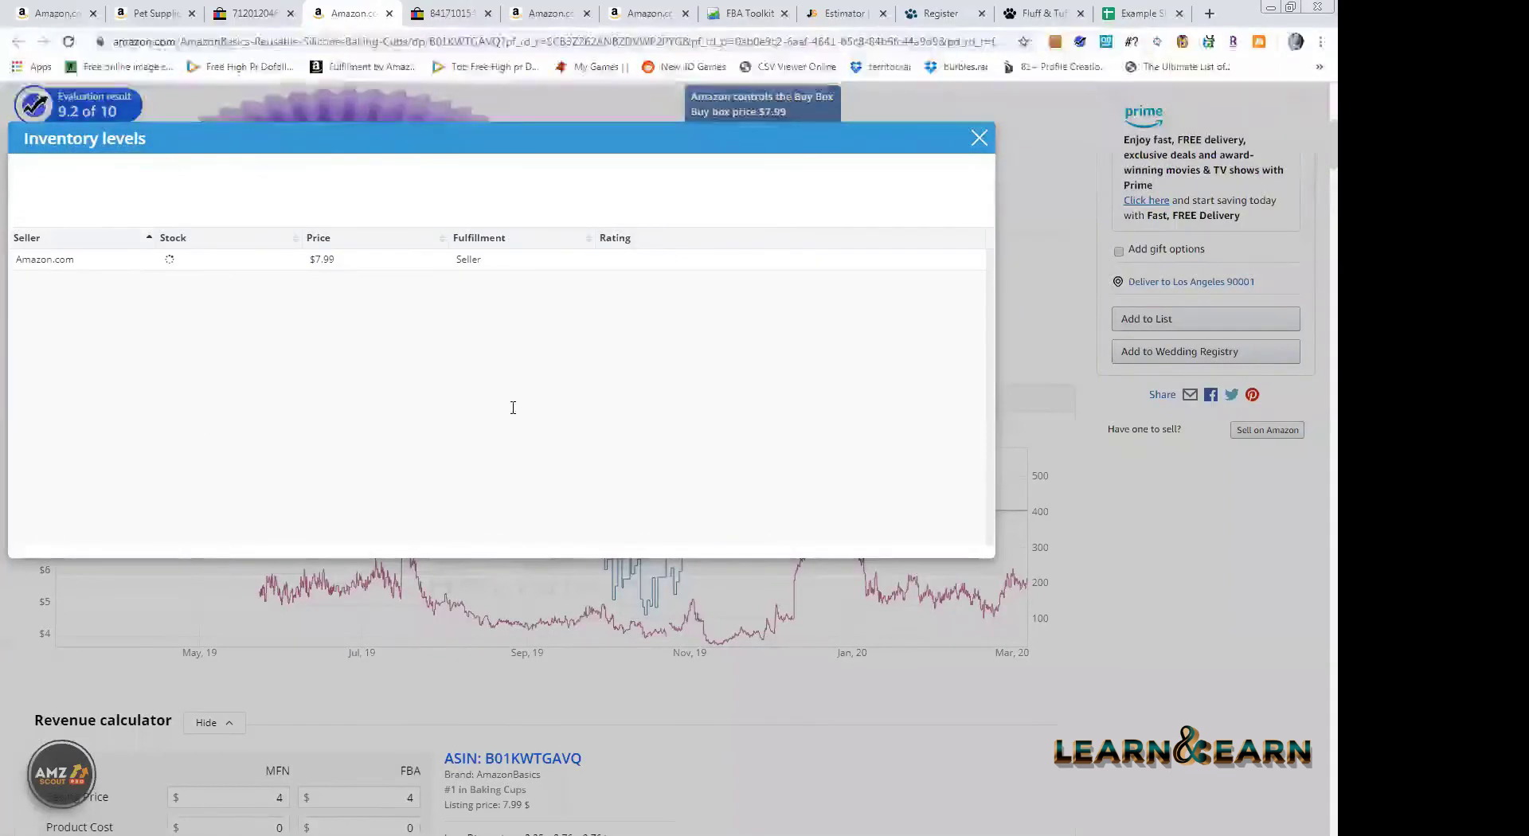
{"action": "key", "text": "Escape"}
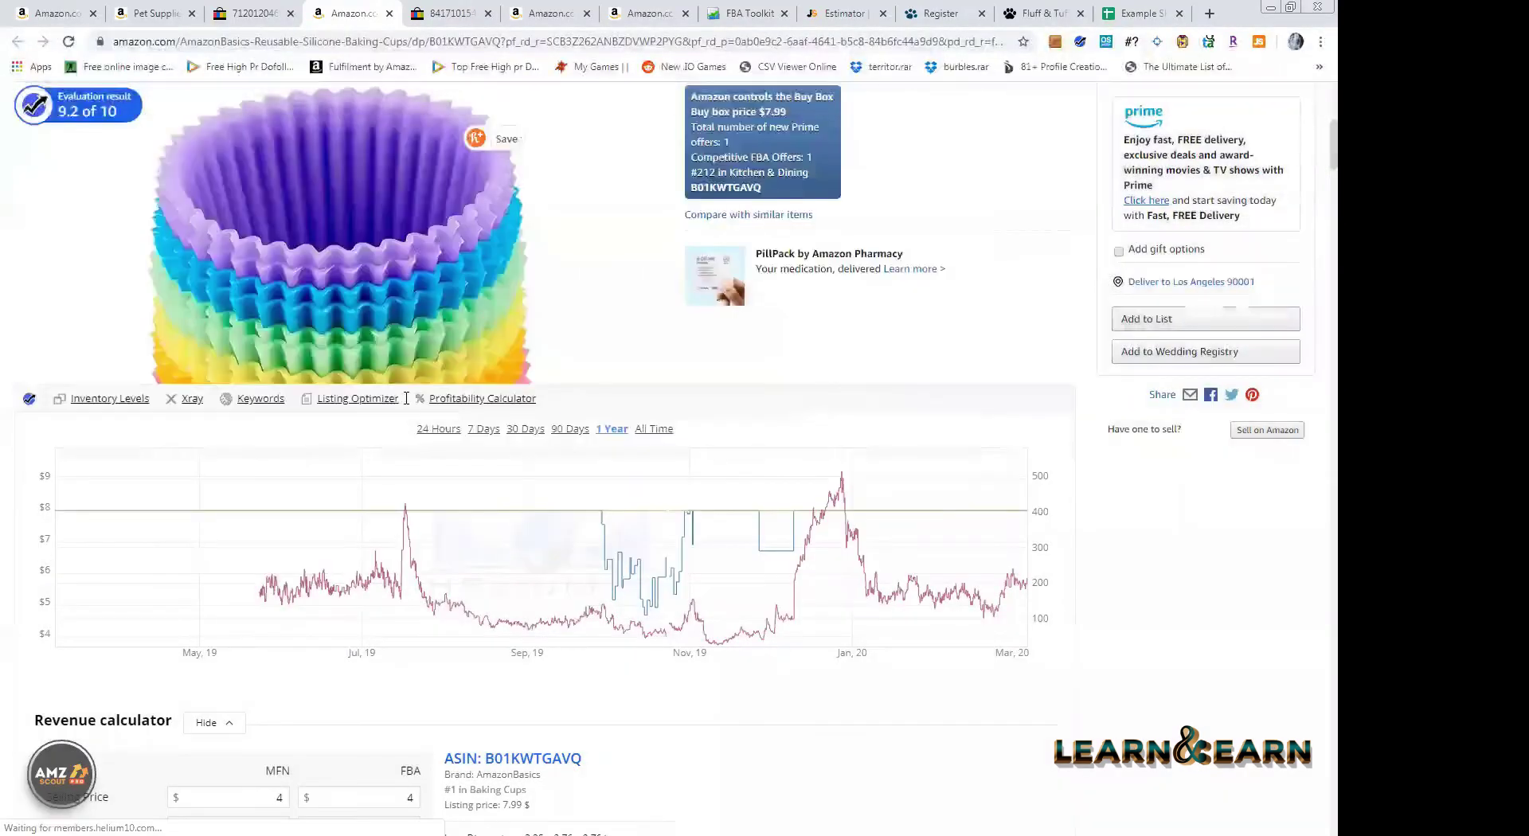
{"action": "mouse_move", "coordinate": [422, 385]}
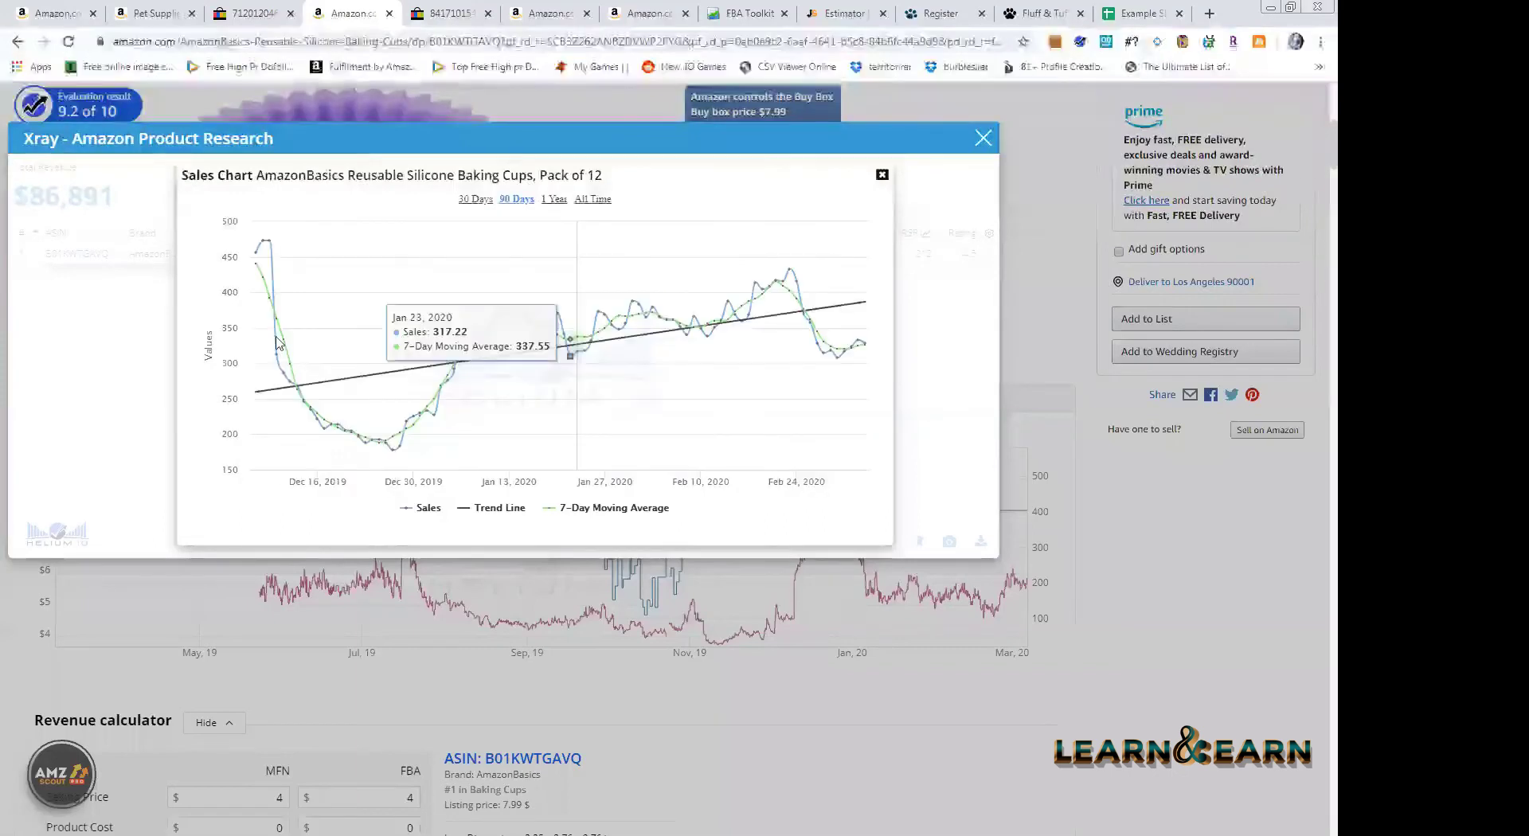
{"action": "key", "text": "Escape"}
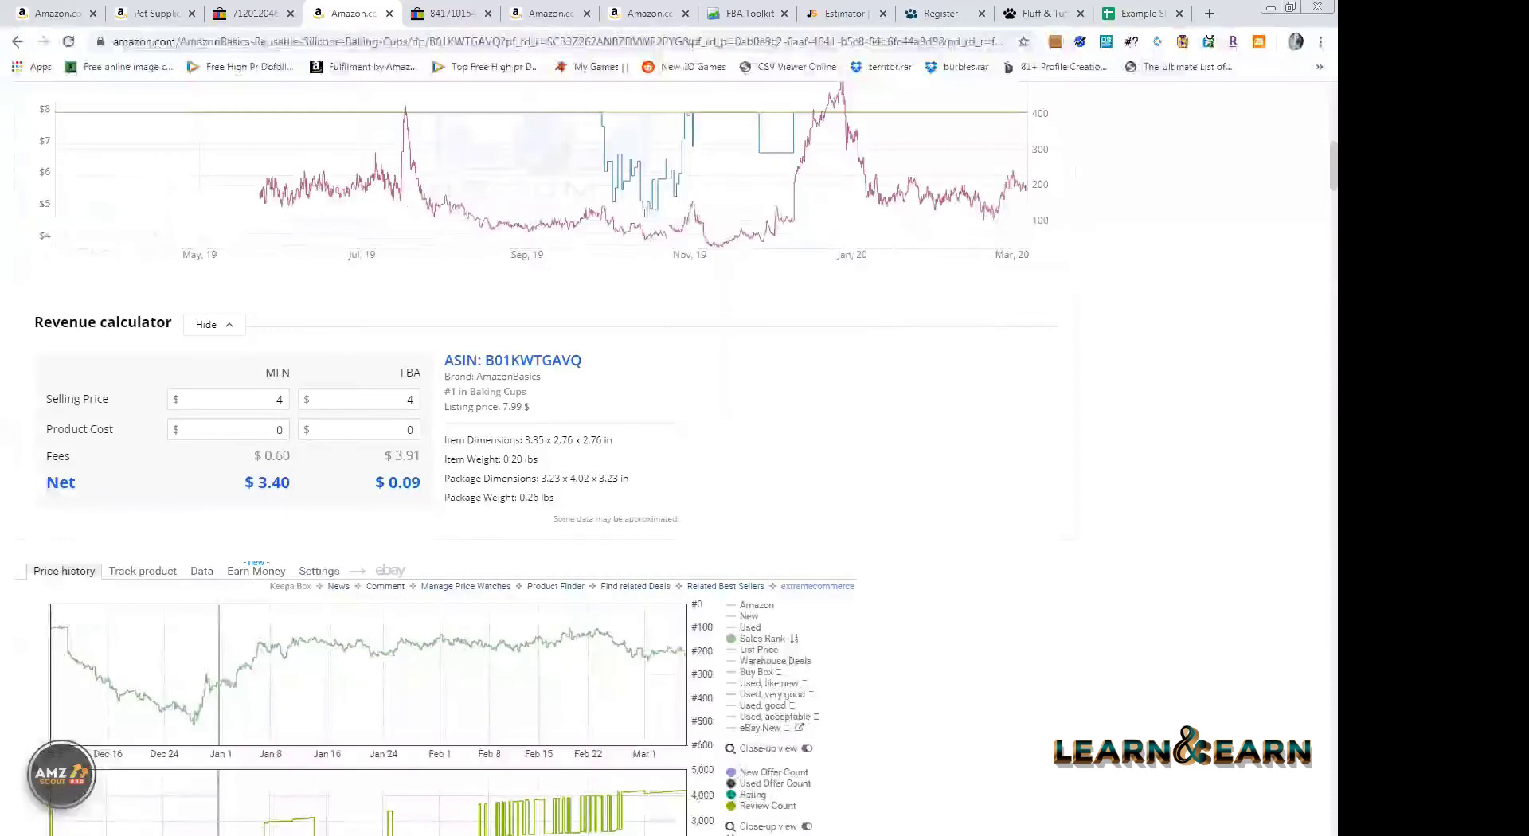
- Switch to the Info notes in WordPad, highlight the Amzscout FBA Calculator entry, and return to the baking cups listing
{"action": "scroll", "coordinate": [526, 398], "scroll_direction": "up", "scroll_amount": 2}
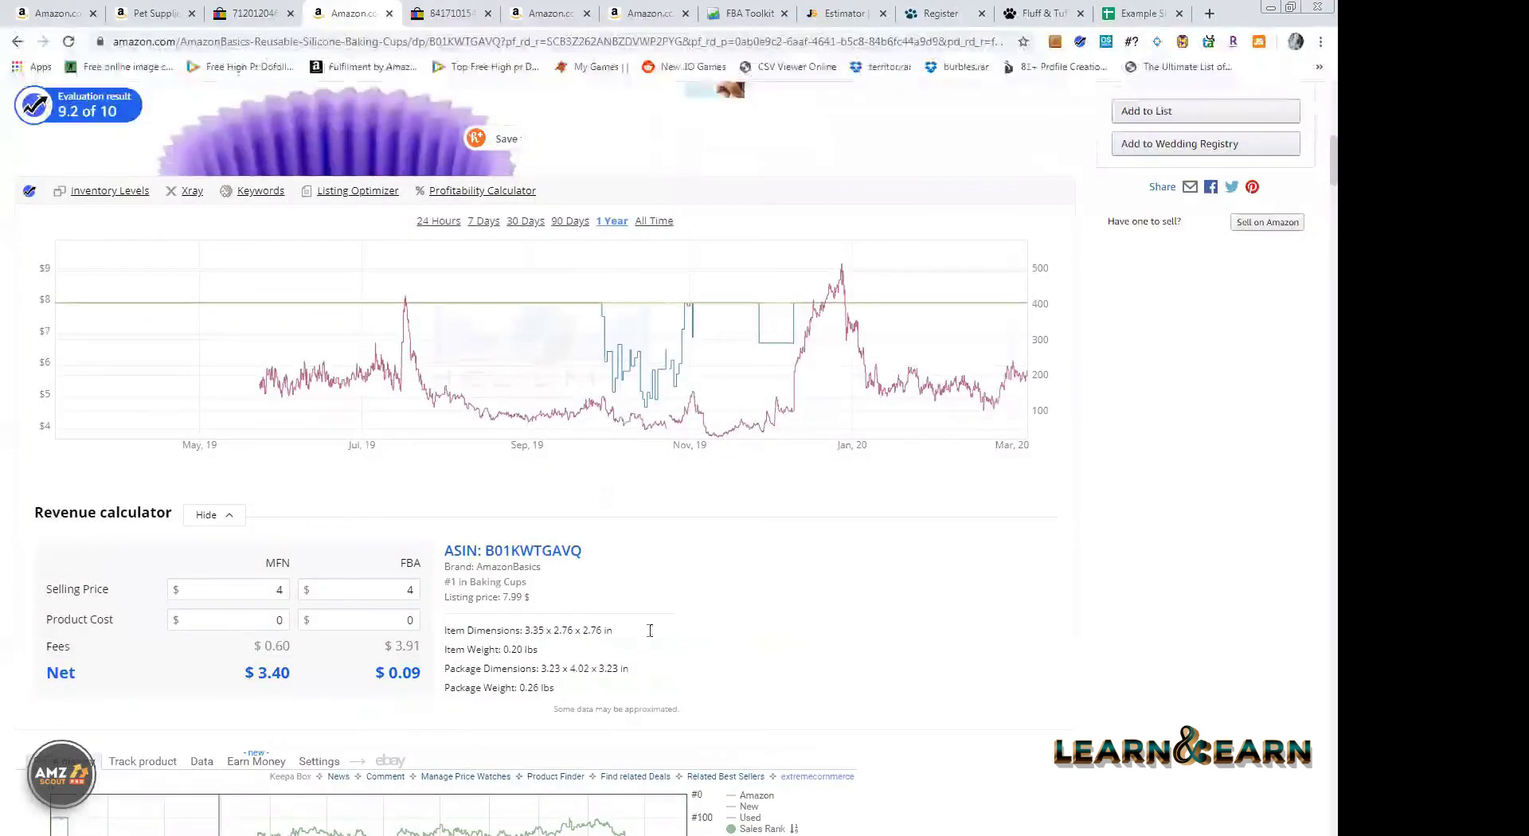
{"action": "scroll", "coordinate": [702, 629], "scroll_direction": "up", "scroll_amount": 4}
{"action": "key", "text": "alt+Tab"}
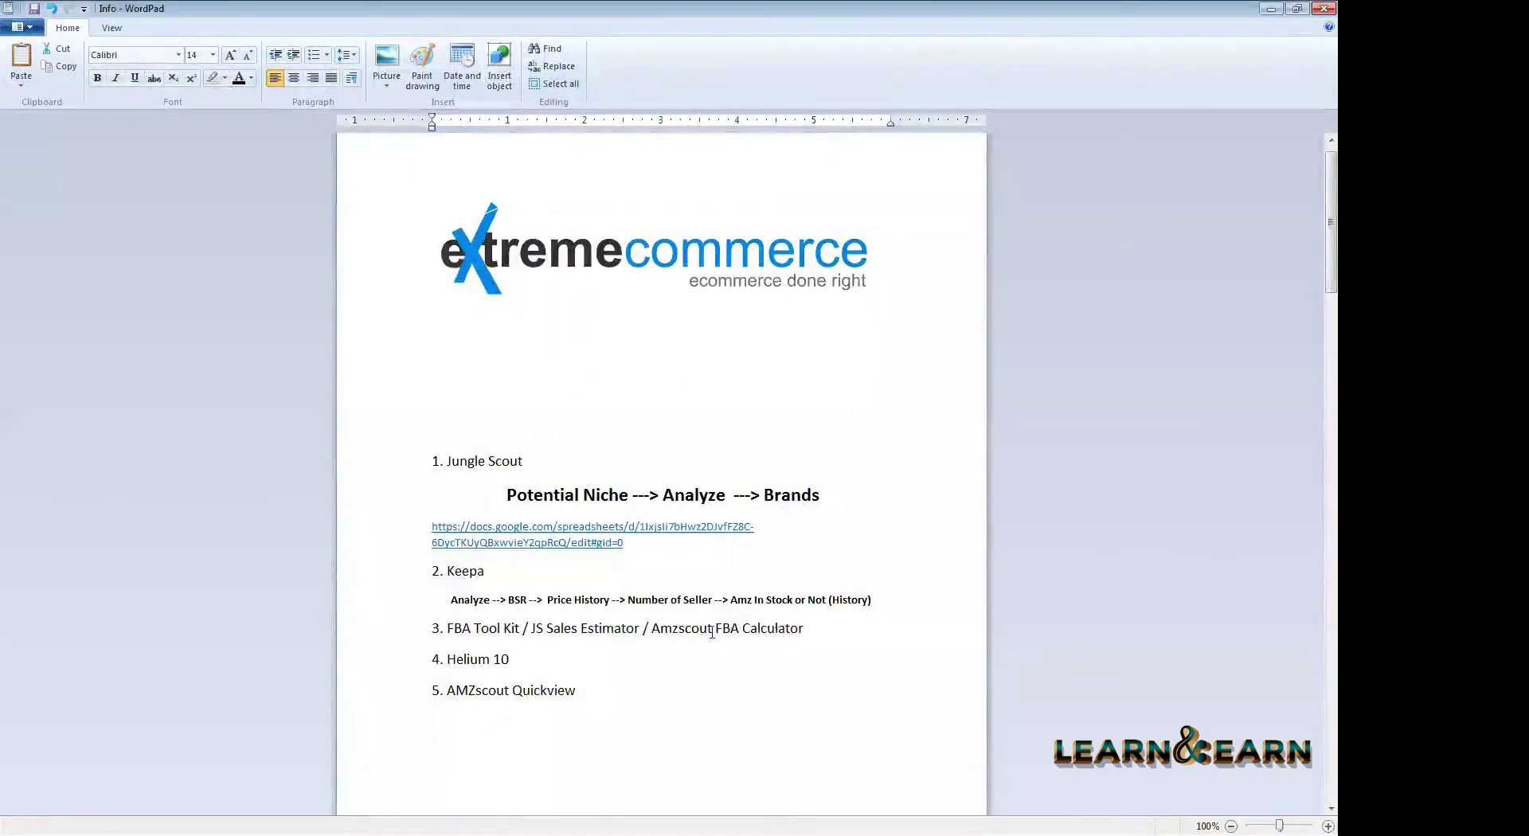
{"action": "left_click_drag", "start_coordinate": [672, 629], "coordinate": [800, 633]}
{"action": "double_click", "coordinate": [768, 645]}
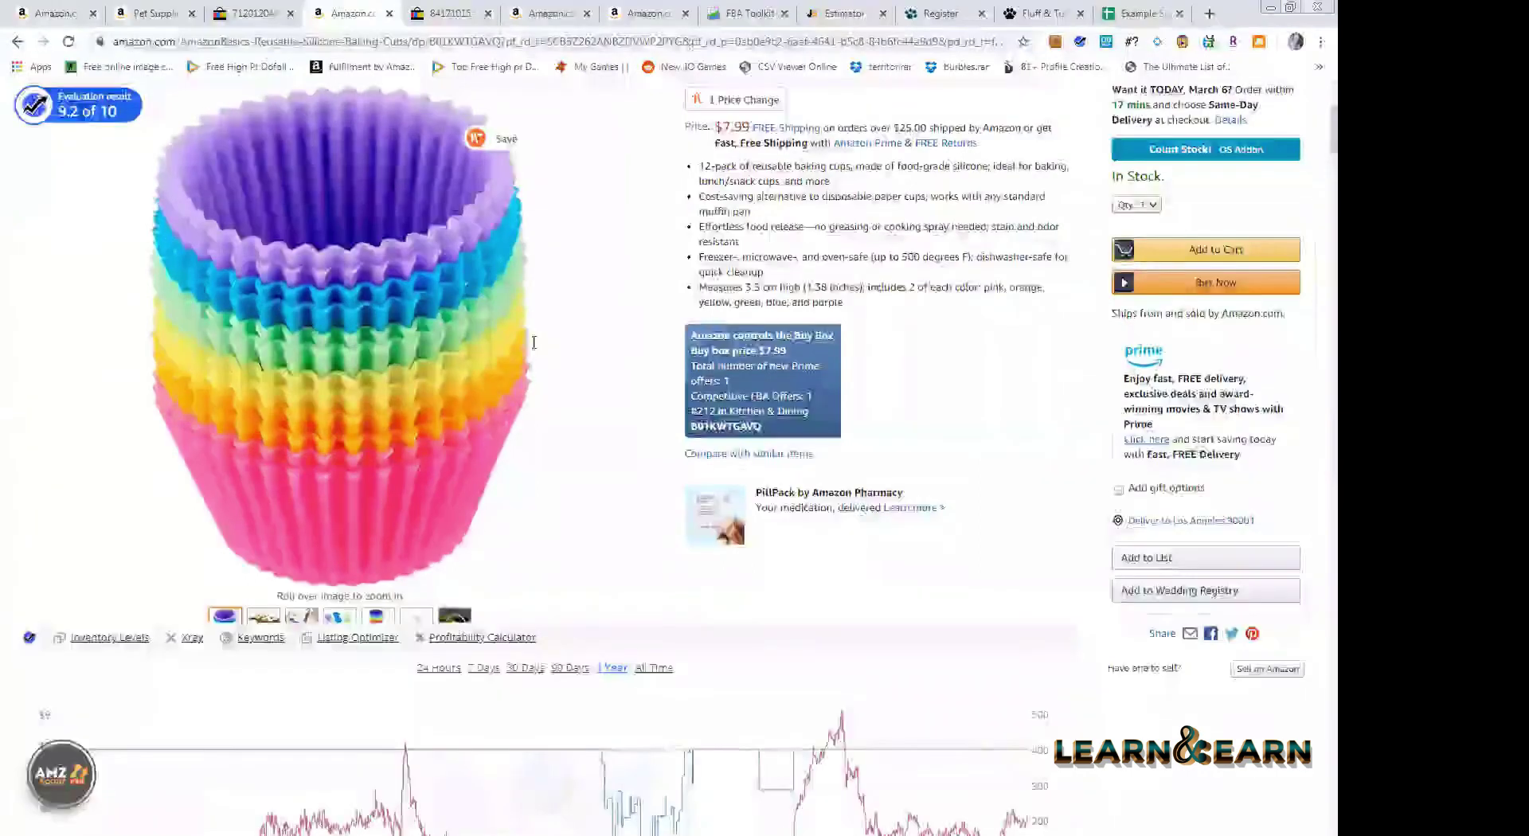
{"action": "scroll", "coordinate": [515, 345], "scroll_direction": "up", "scroll_amount": 3}
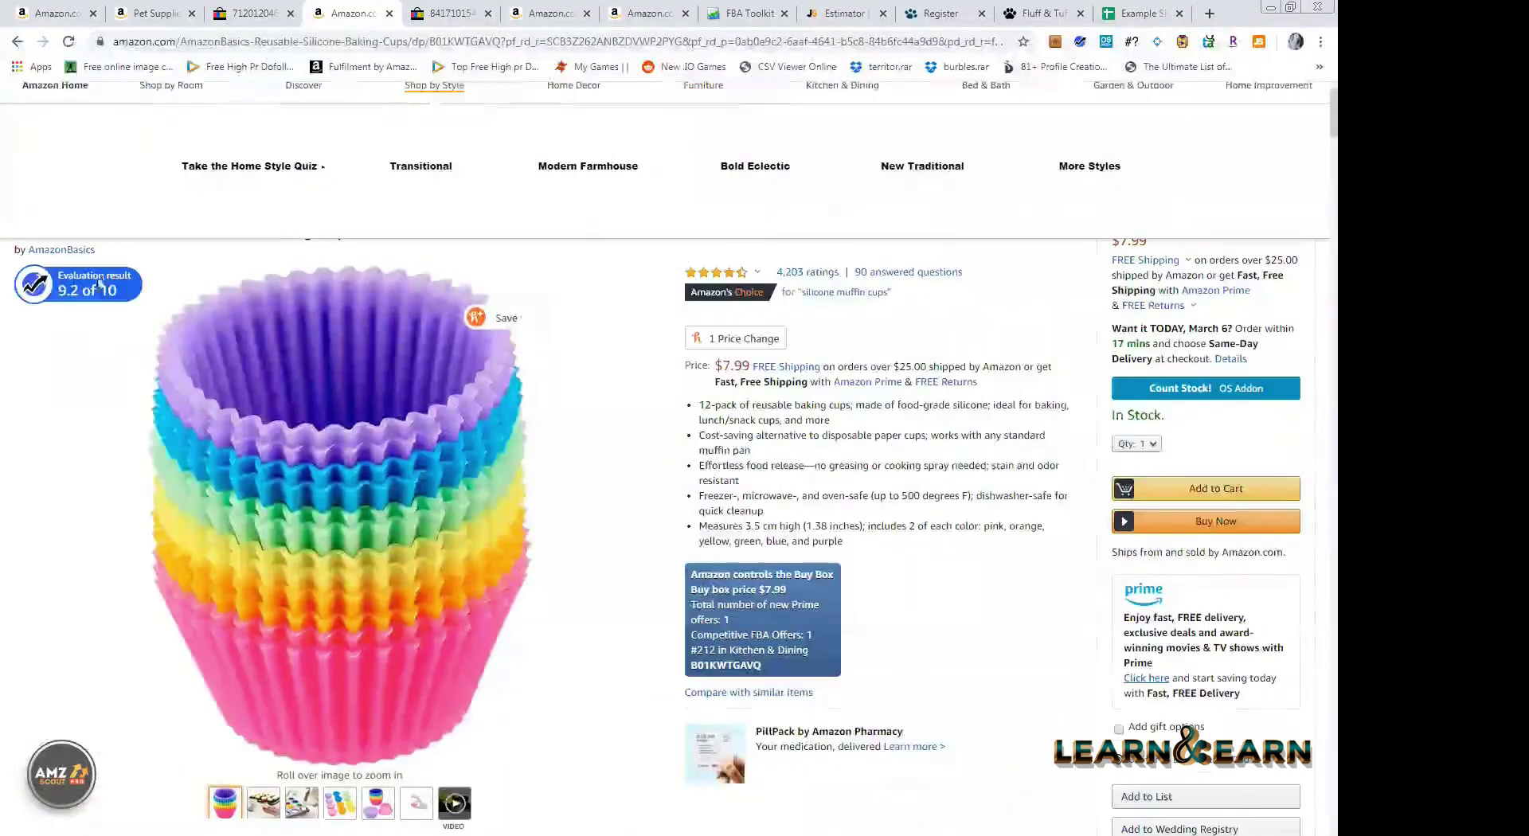
- Search Amazon for "Fluff & Tuff", the brand of the Beach Ball listing, and filter the results to that brand
{"action": "left_click", "coordinate": [151, 13]}
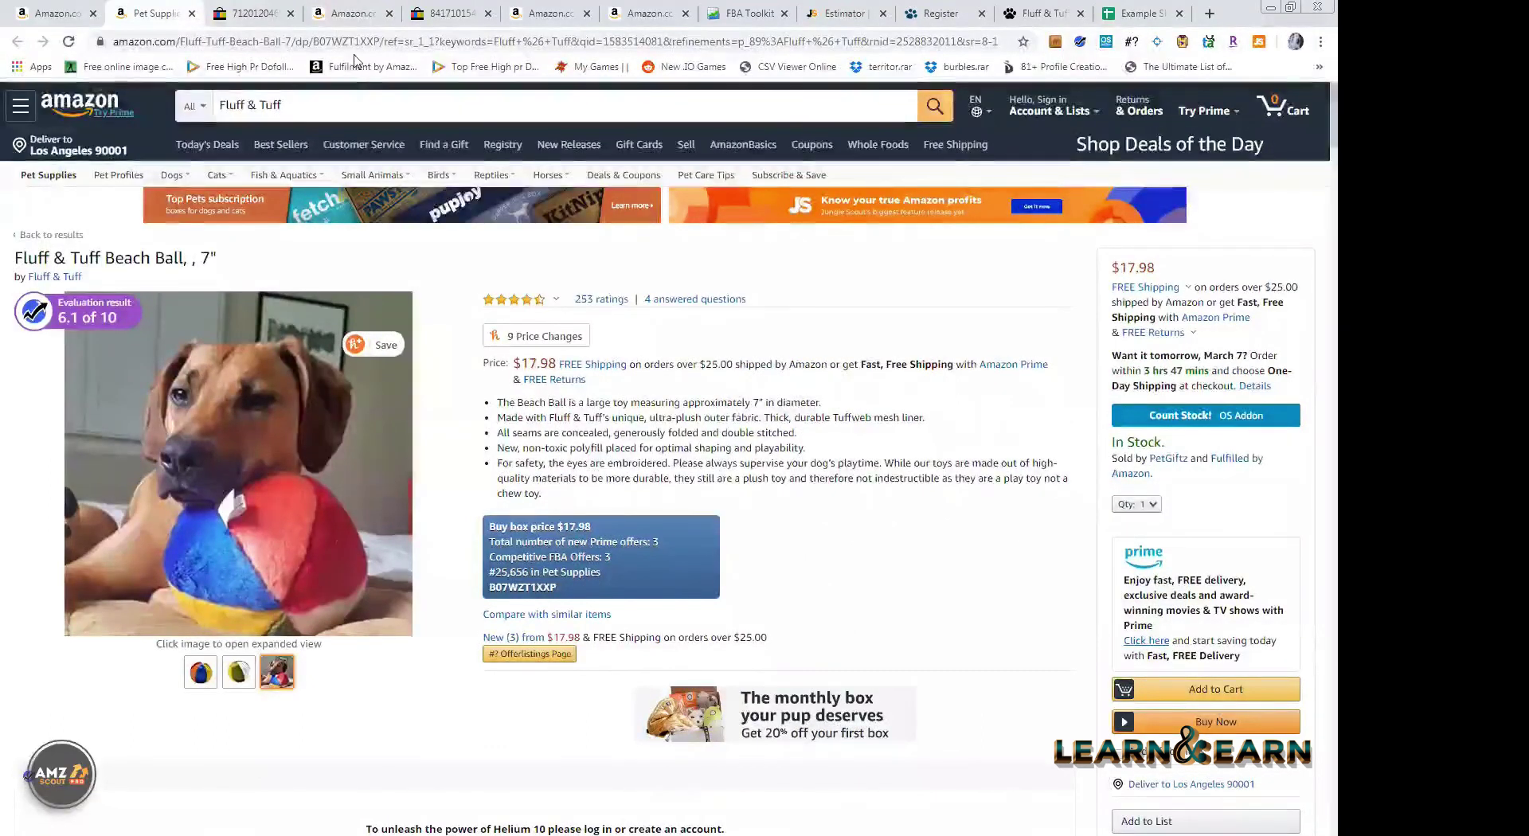
{"action": "right_click", "coordinate": [37, 276]}
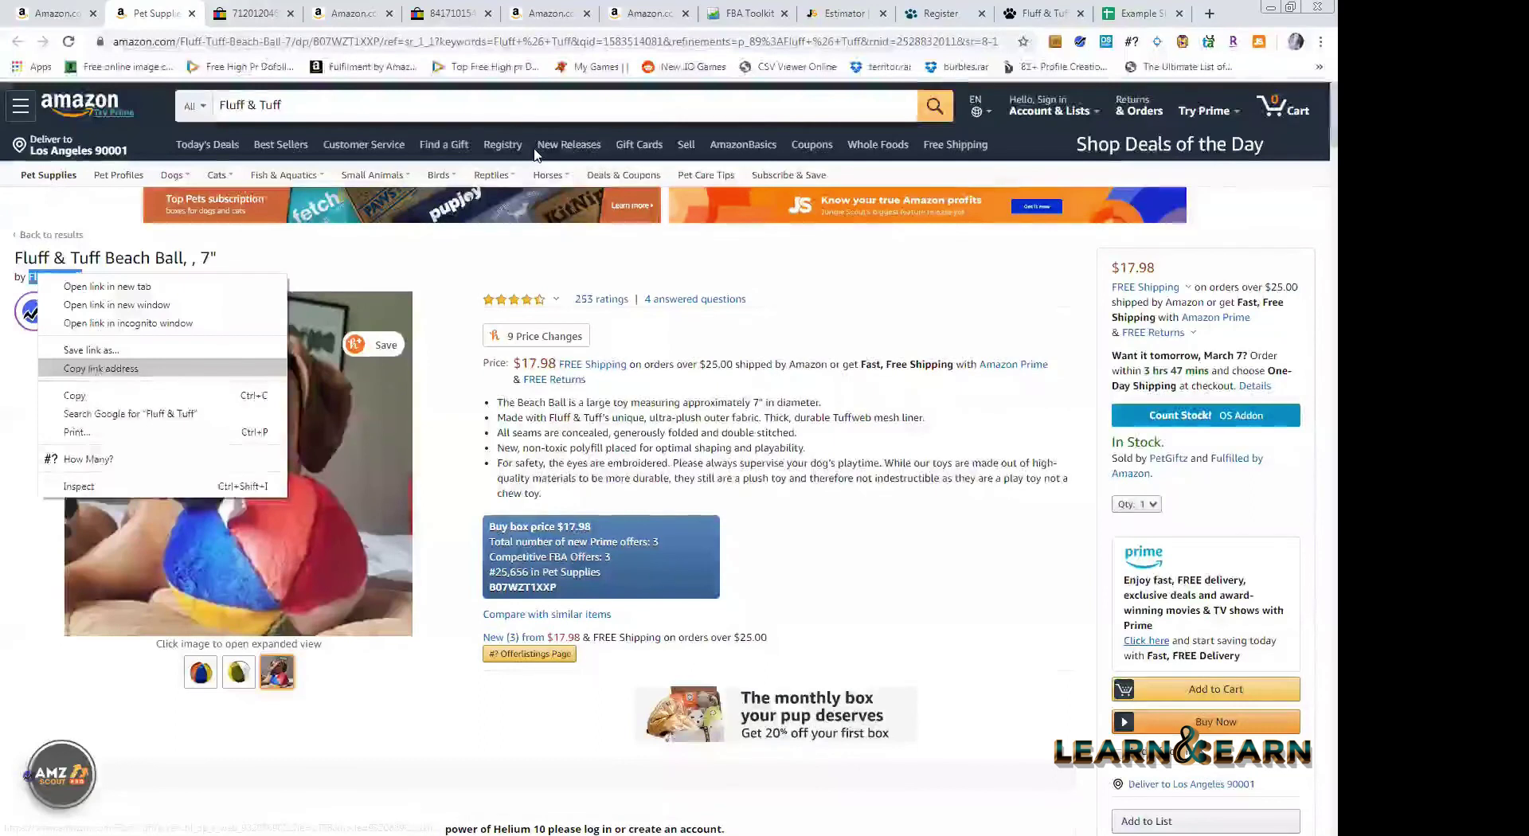
{"action": "left_click", "coordinate": [102, 368]}
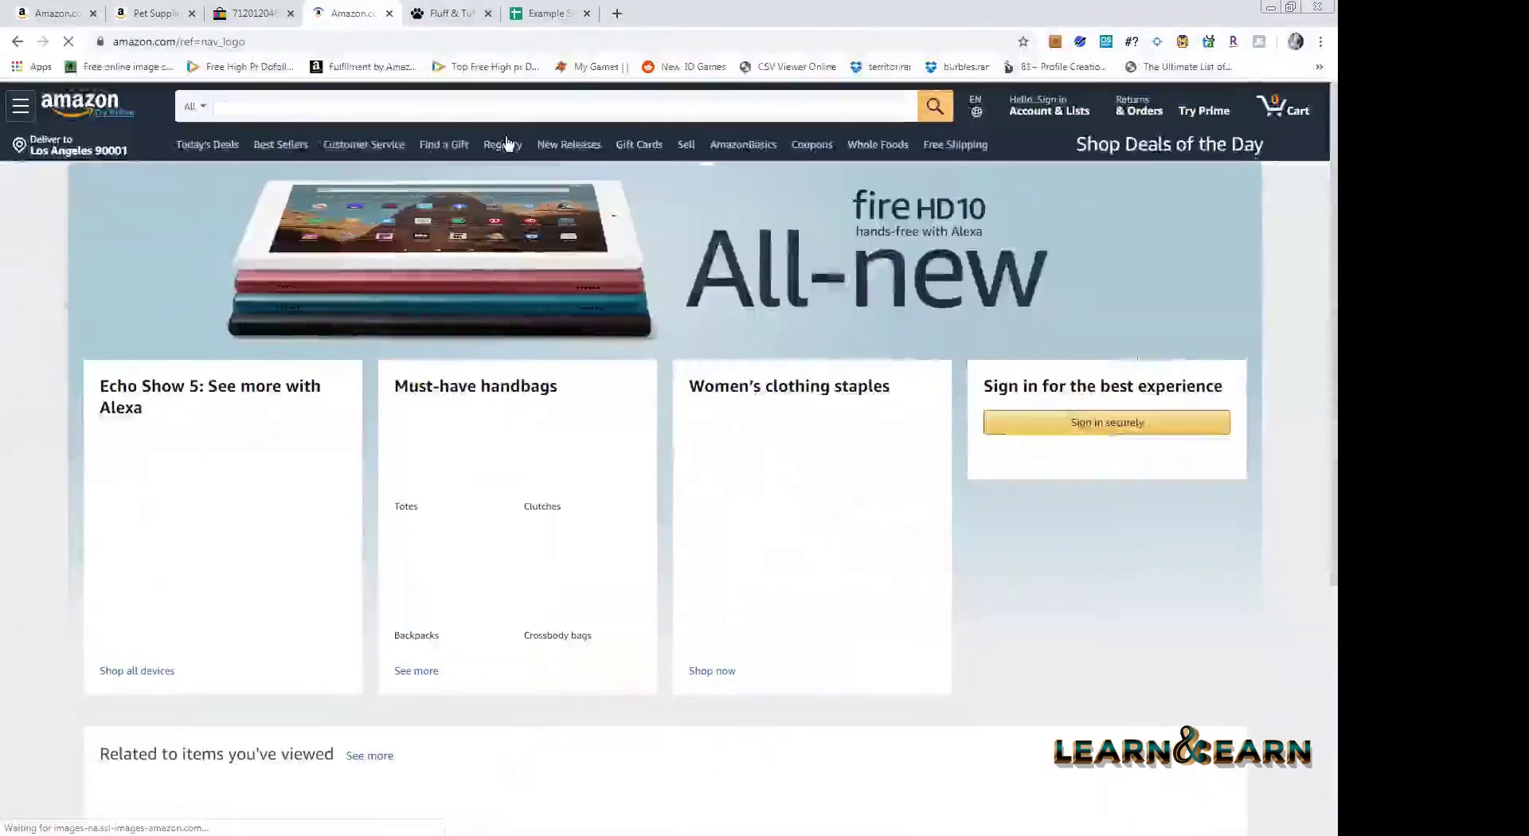
{"action": "type", "text": "Fluff & Tuff"}
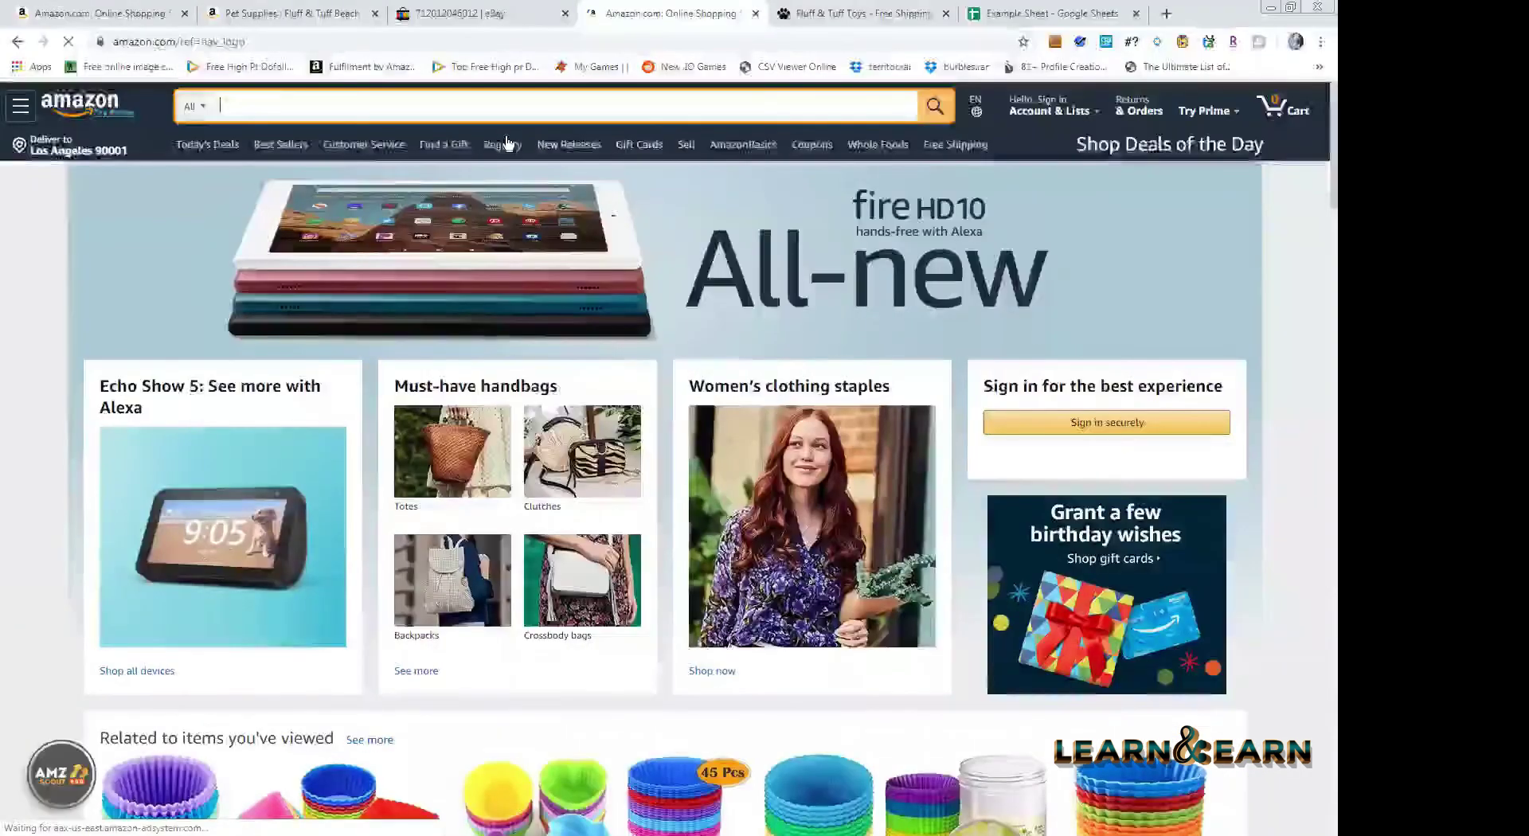
{"action": "key", "text": "Return"}
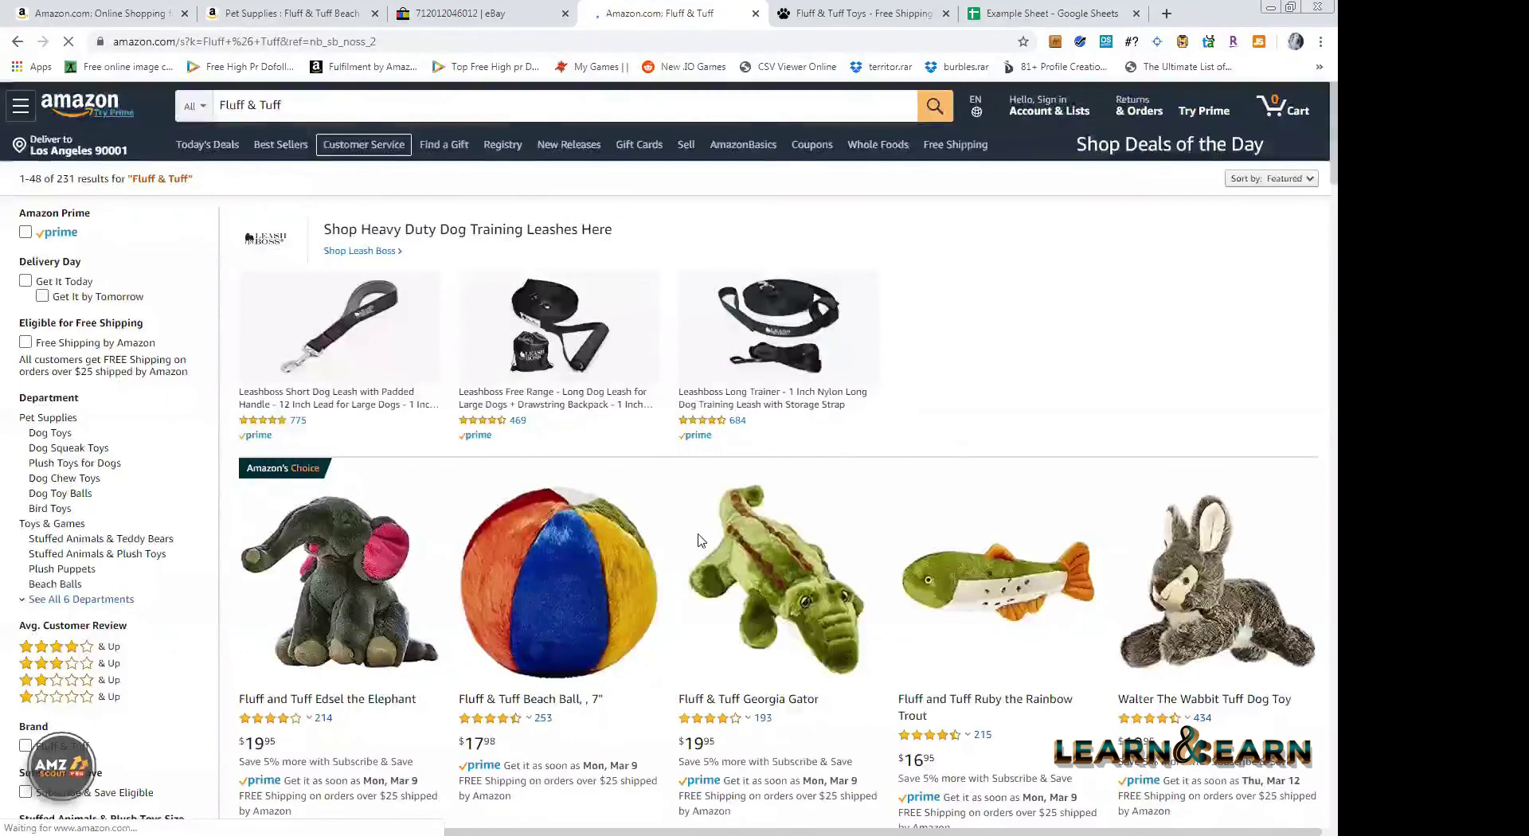
{"action": "scroll", "coordinate": [699, 538], "scroll_direction": "down", "scroll_amount": 2}
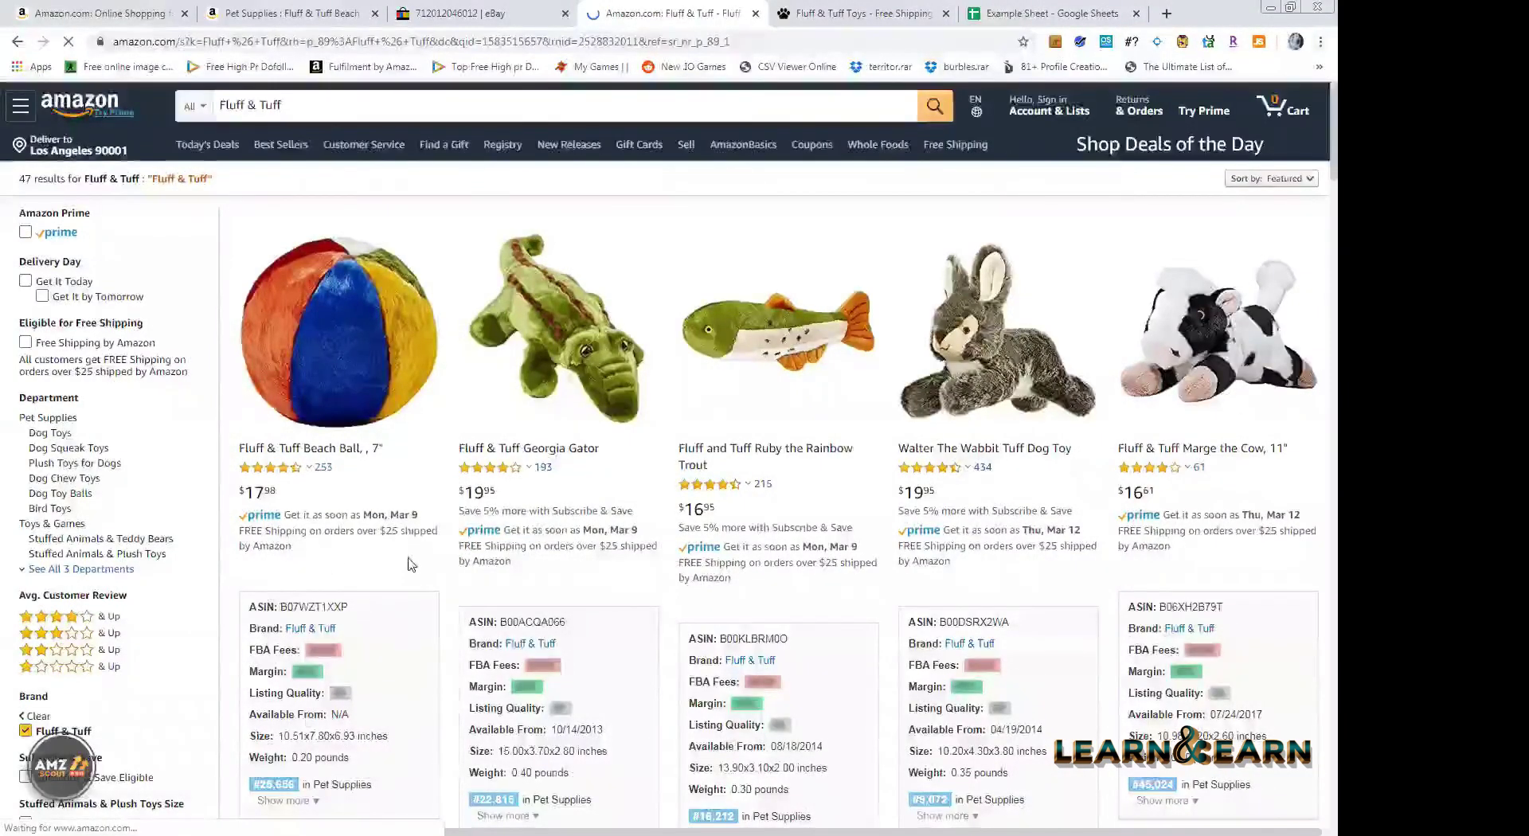
- Examine the seller, sales rank, size and weight details shown with each Fluff & Tuff search result
{"action": "scroll", "coordinate": [408, 564], "scroll_direction": "down", "scroll_amount": 2}
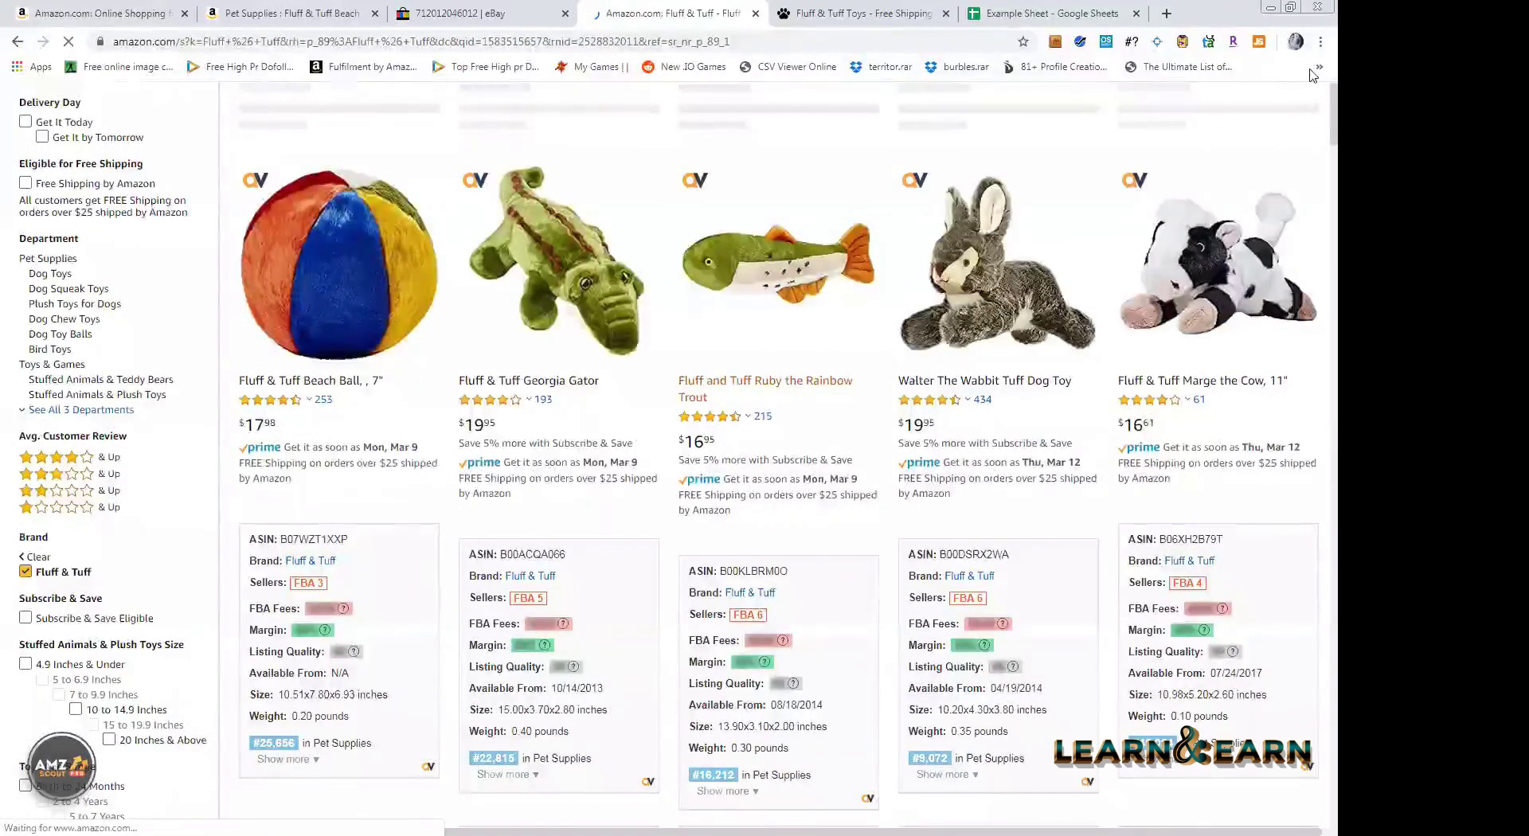
{"action": "left_click", "coordinate": [1320, 41]}
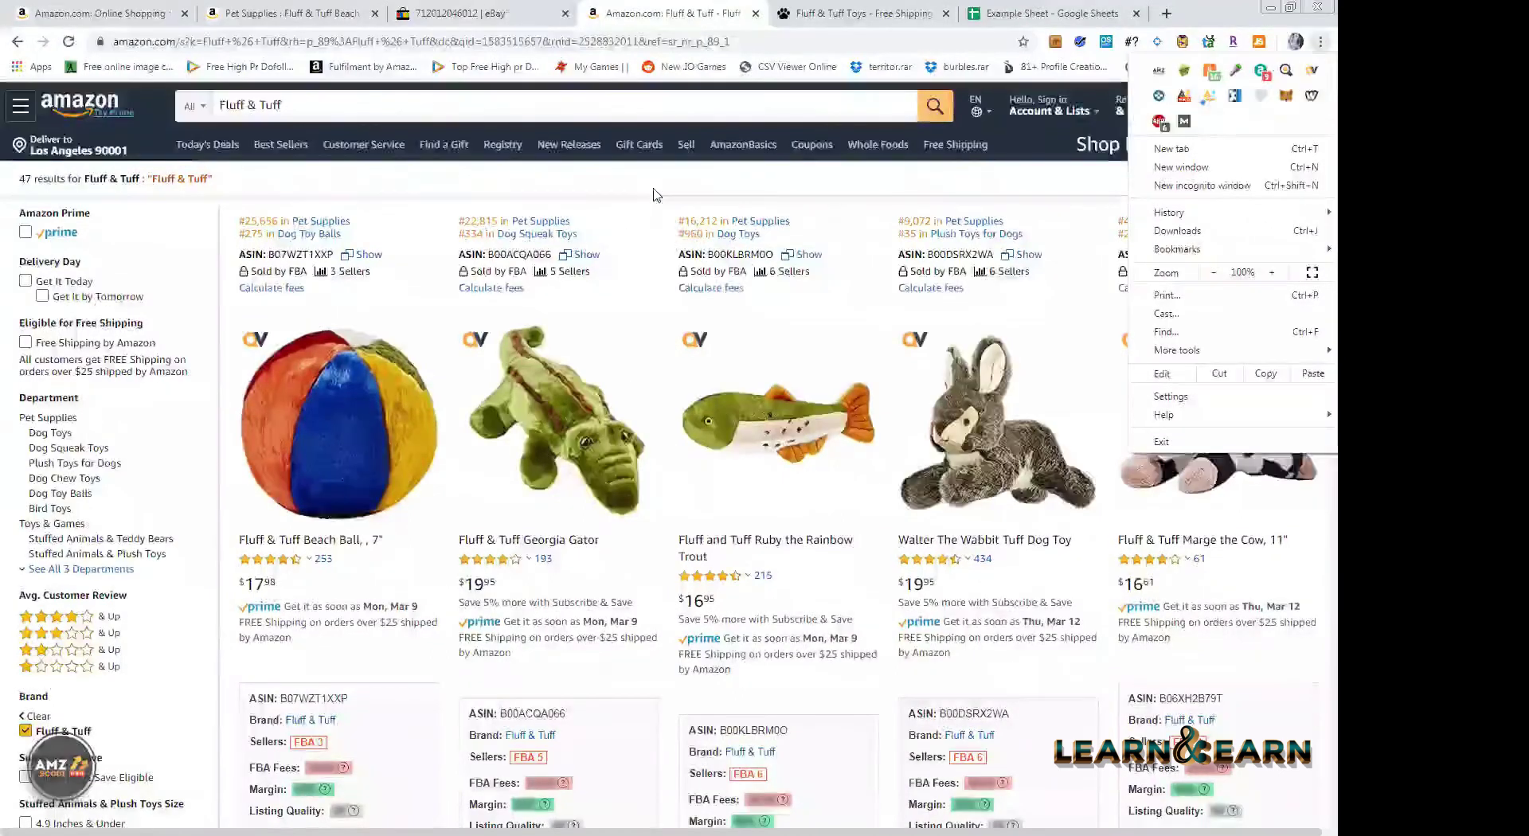
{"action": "left_click", "coordinate": [251, 234]}
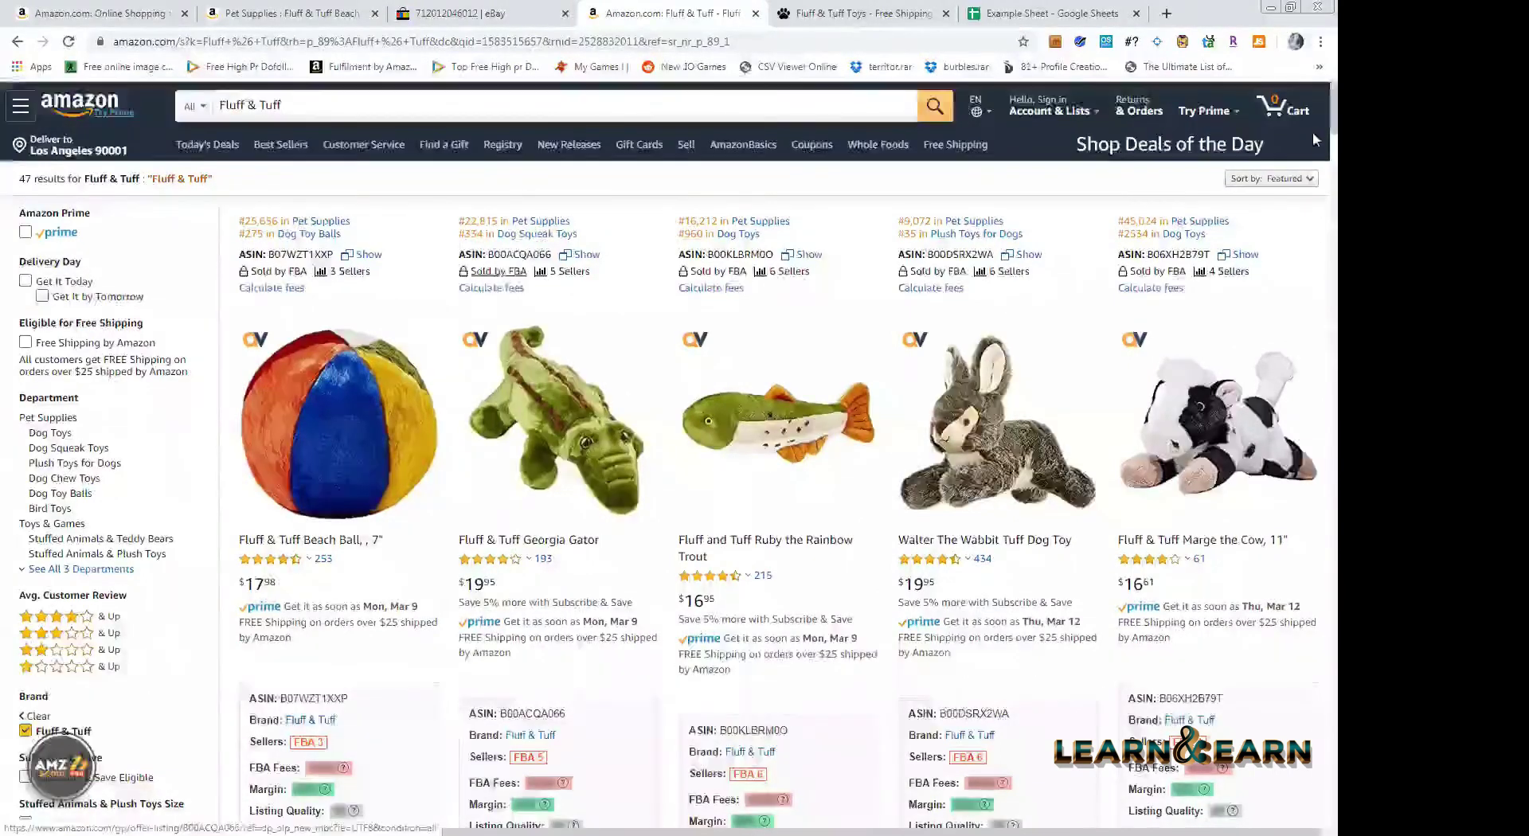
{"action": "scroll", "coordinate": [1313, 139], "scroll_direction": "down", "scroll_amount": 1}
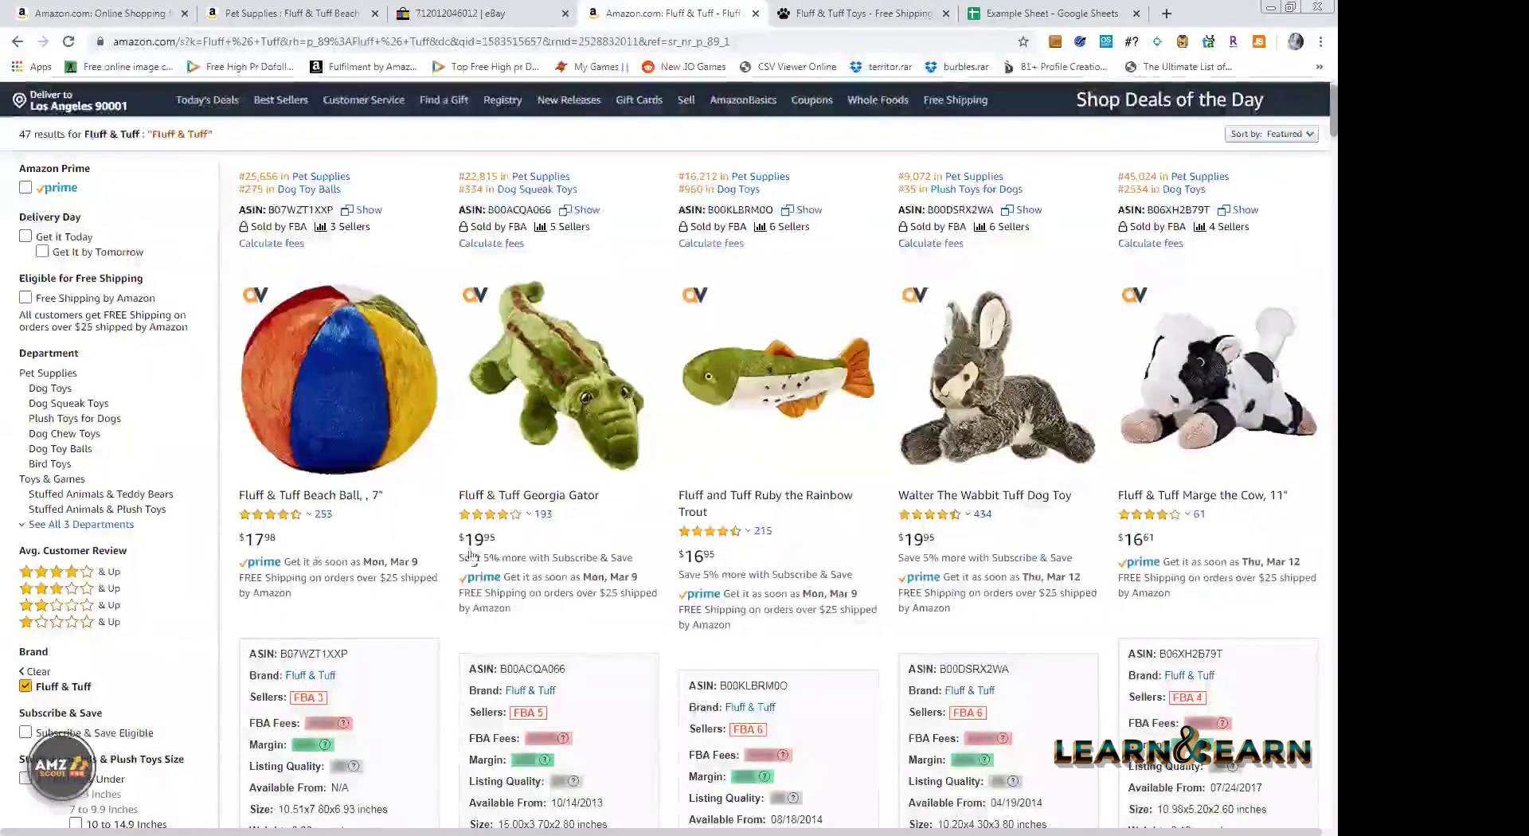
{"action": "scroll", "coordinate": [747, 589], "scroll_direction": "down", "scroll_amount": 2}
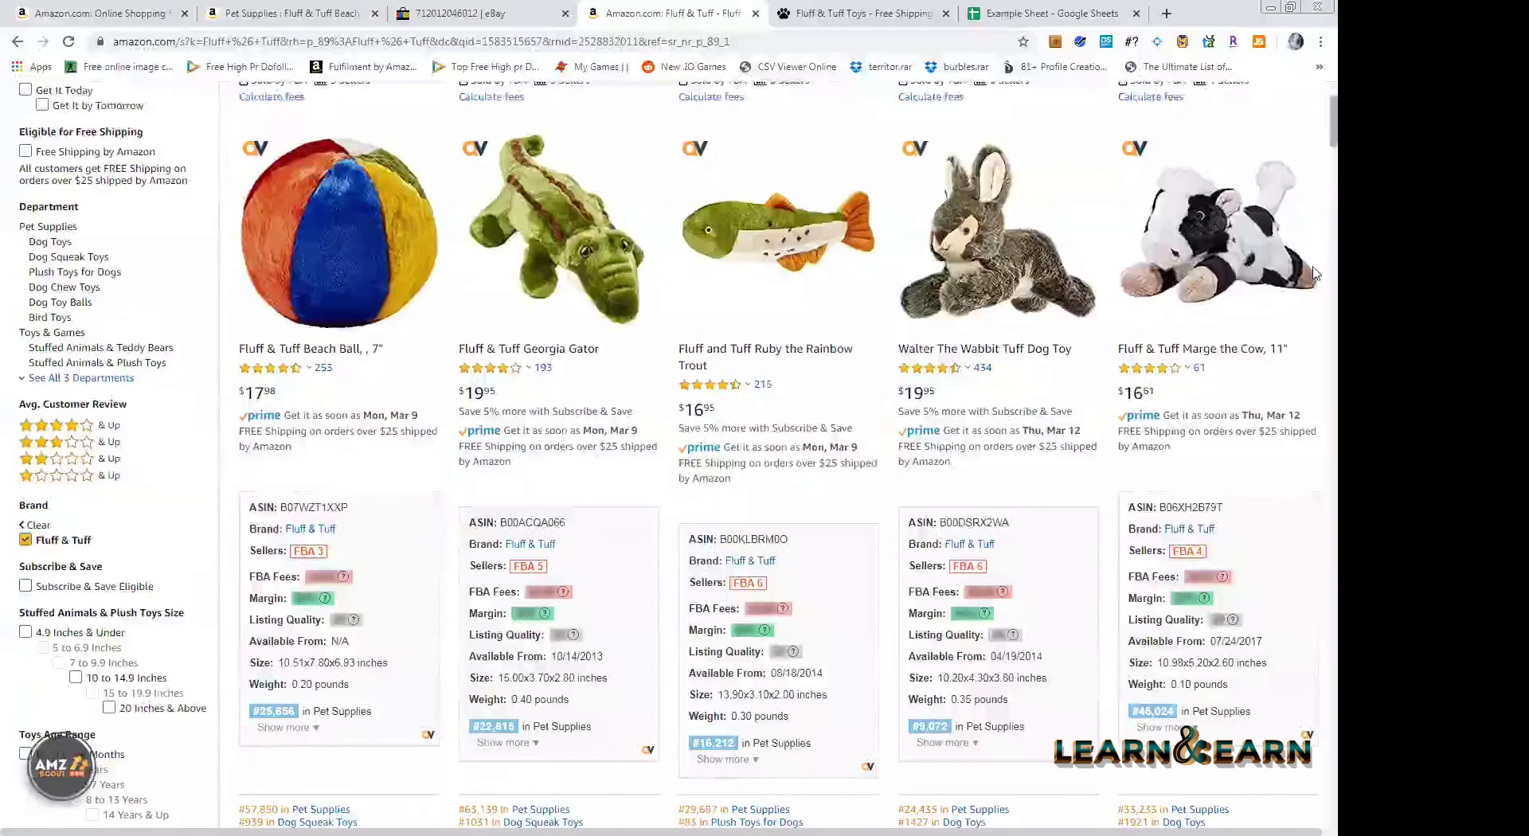
- Browse further through the Fluff & Tuff results, comparing prices, FBA seller counts and Pet Supplies ranks across the products
{"action": "scroll", "coordinate": [1314, 273], "scroll_direction": "down", "scroll_amount": 10}
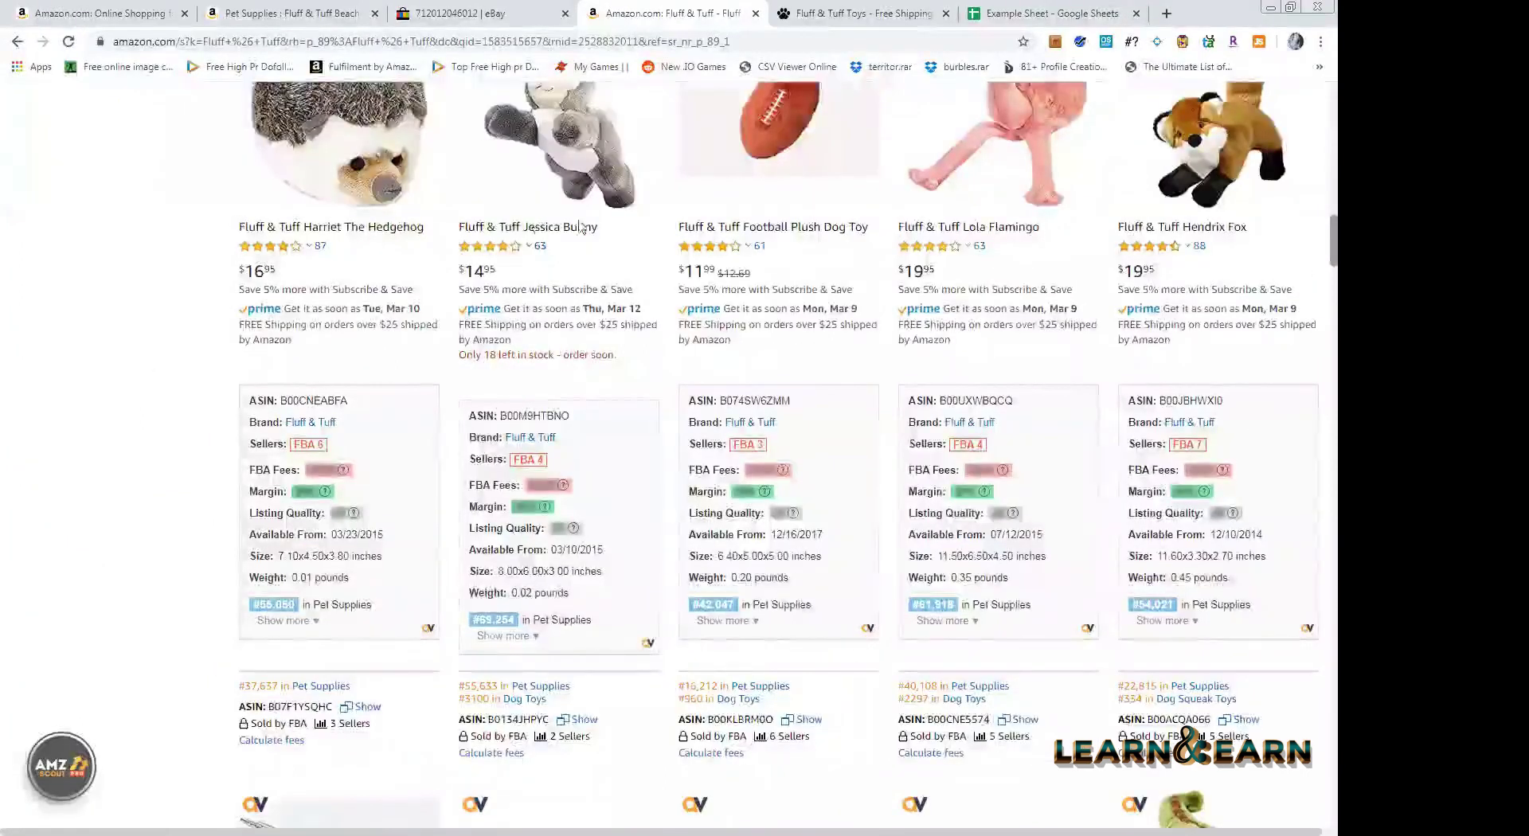
{"action": "scroll", "coordinate": [777, 223], "scroll_direction": "down", "scroll_amount": 7}
{"action": "scroll", "coordinate": [1314, 274], "scroll_direction": "up", "scroll_amount": 1}
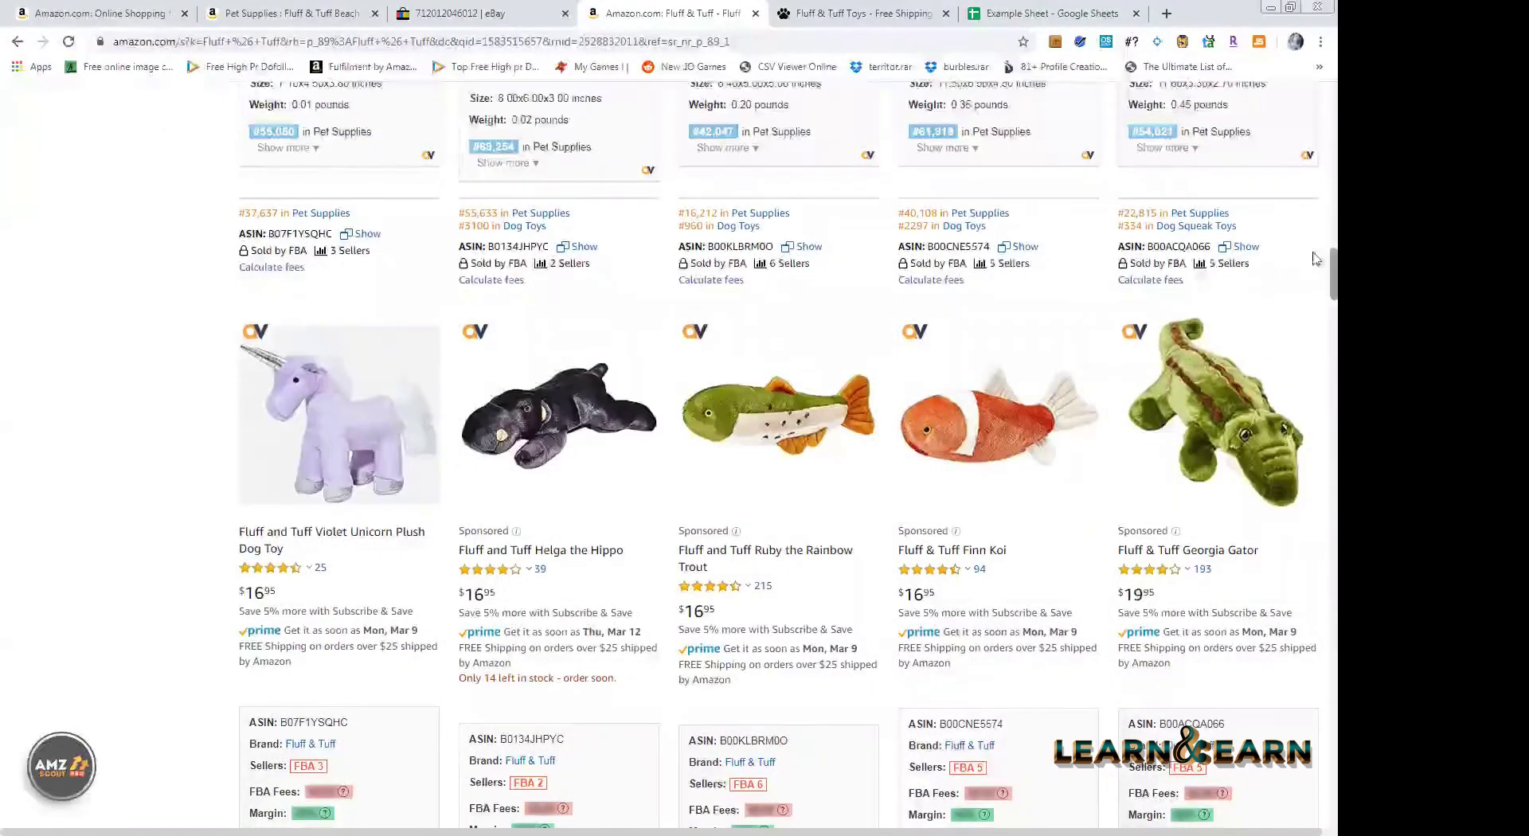
{"action": "scroll", "coordinate": [1115, 445], "scroll_direction": "up", "scroll_amount": 2}
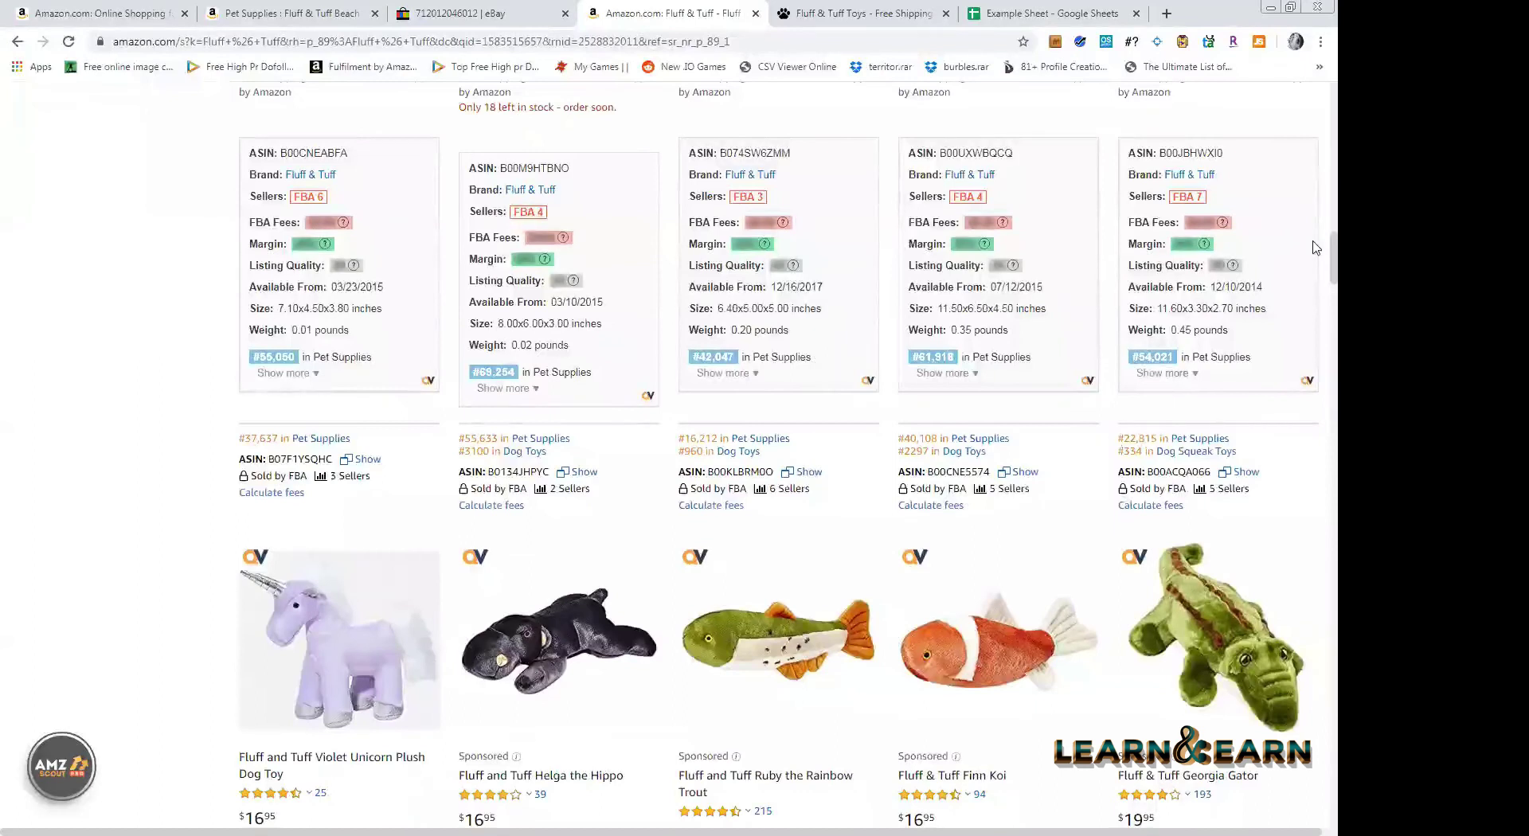
{"action": "scroll", "coordinate": [1314, 283], "scroll_direction": "down", "scroll_amount": 1}
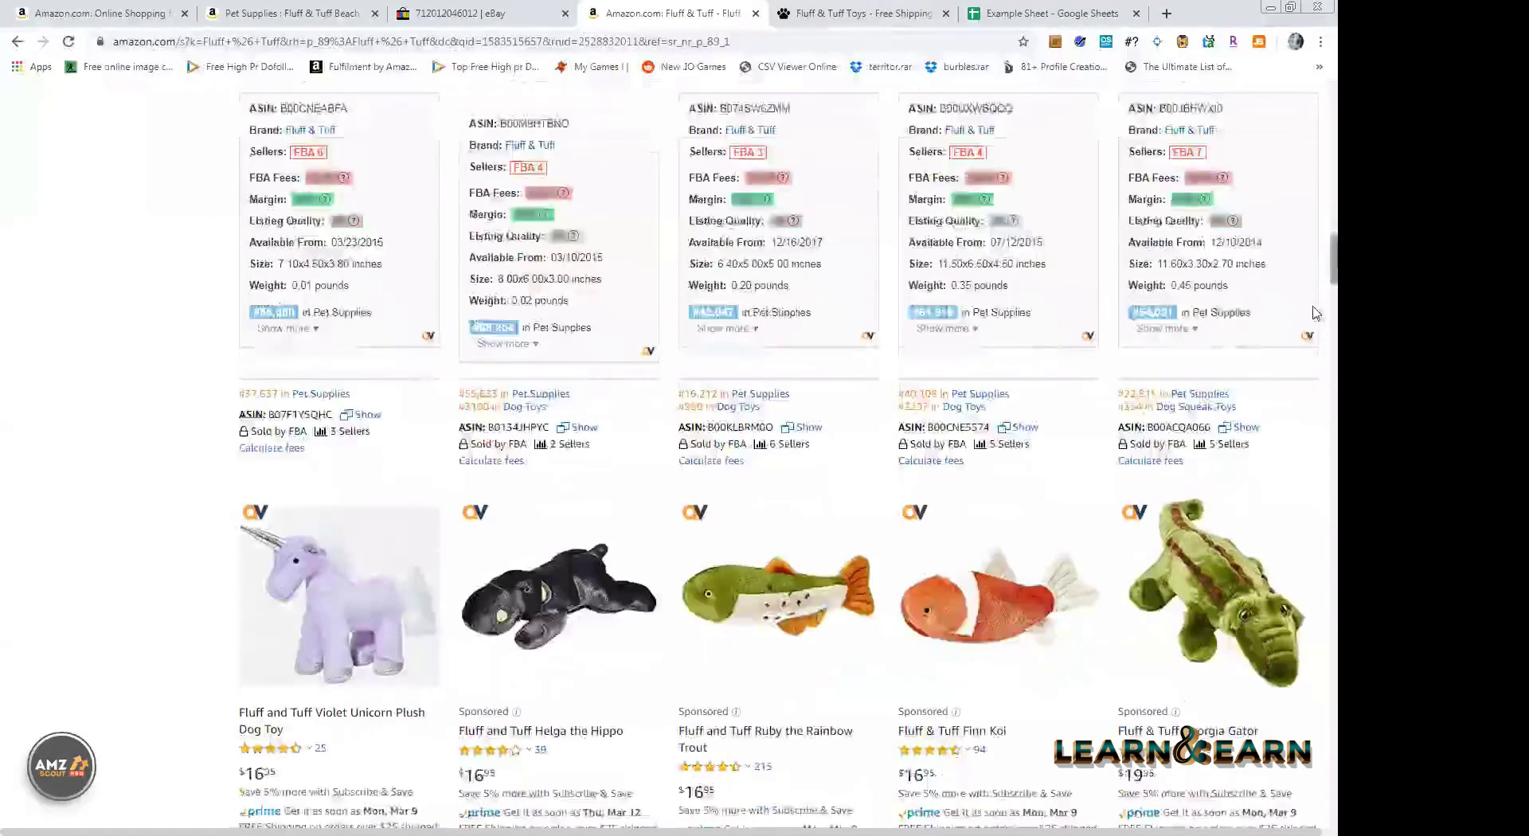
{"action": "scroll", "coordinate": [1314, 321], "scroll_direction": "down", "scroll_amount": 9}
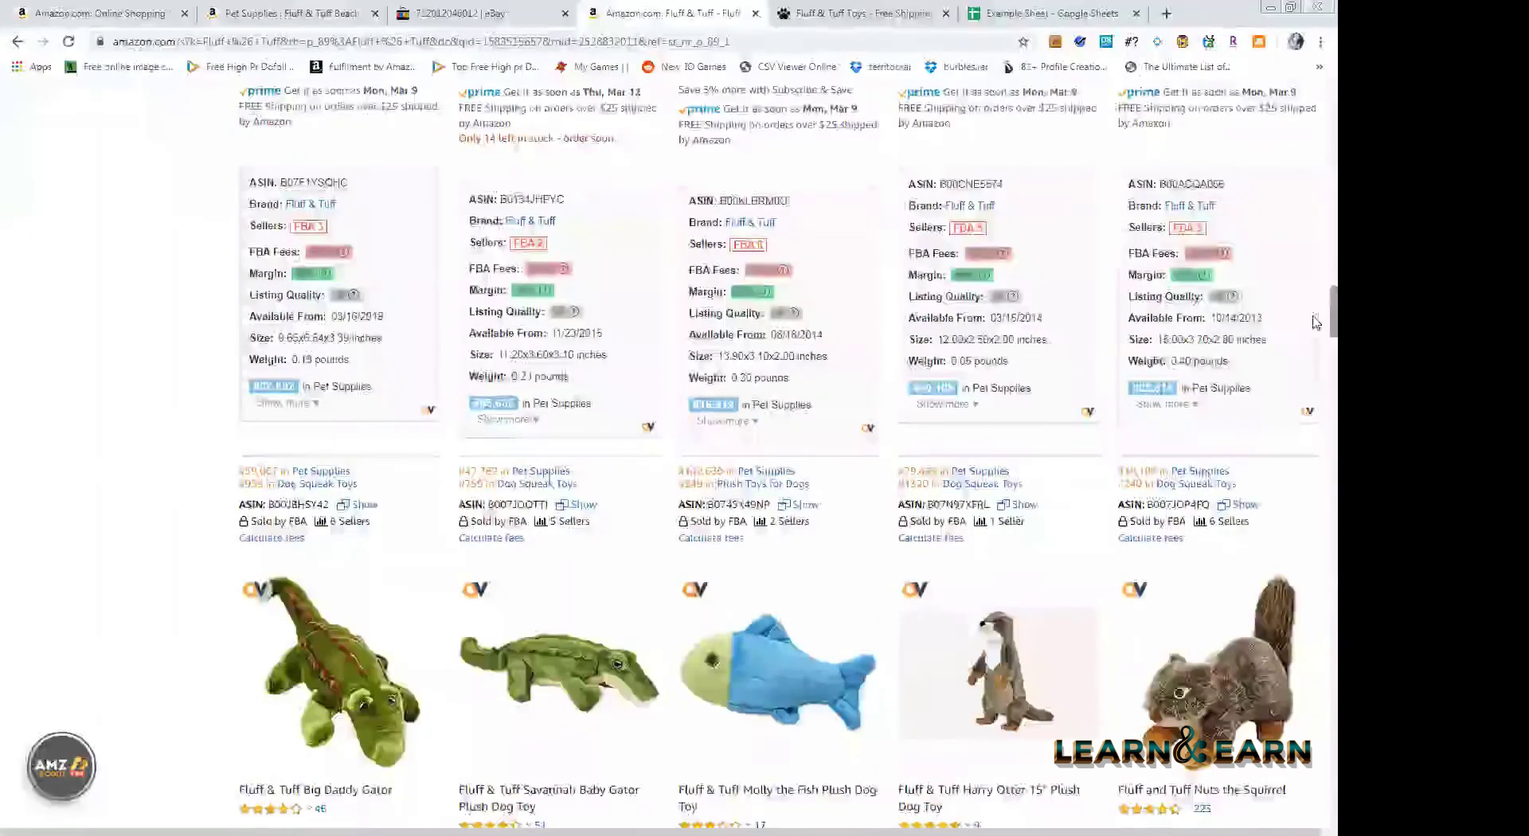
{"action": "scroll", "coordinate": [1315, 325], "scroll_direction": "down", "scroll_amount": 4}
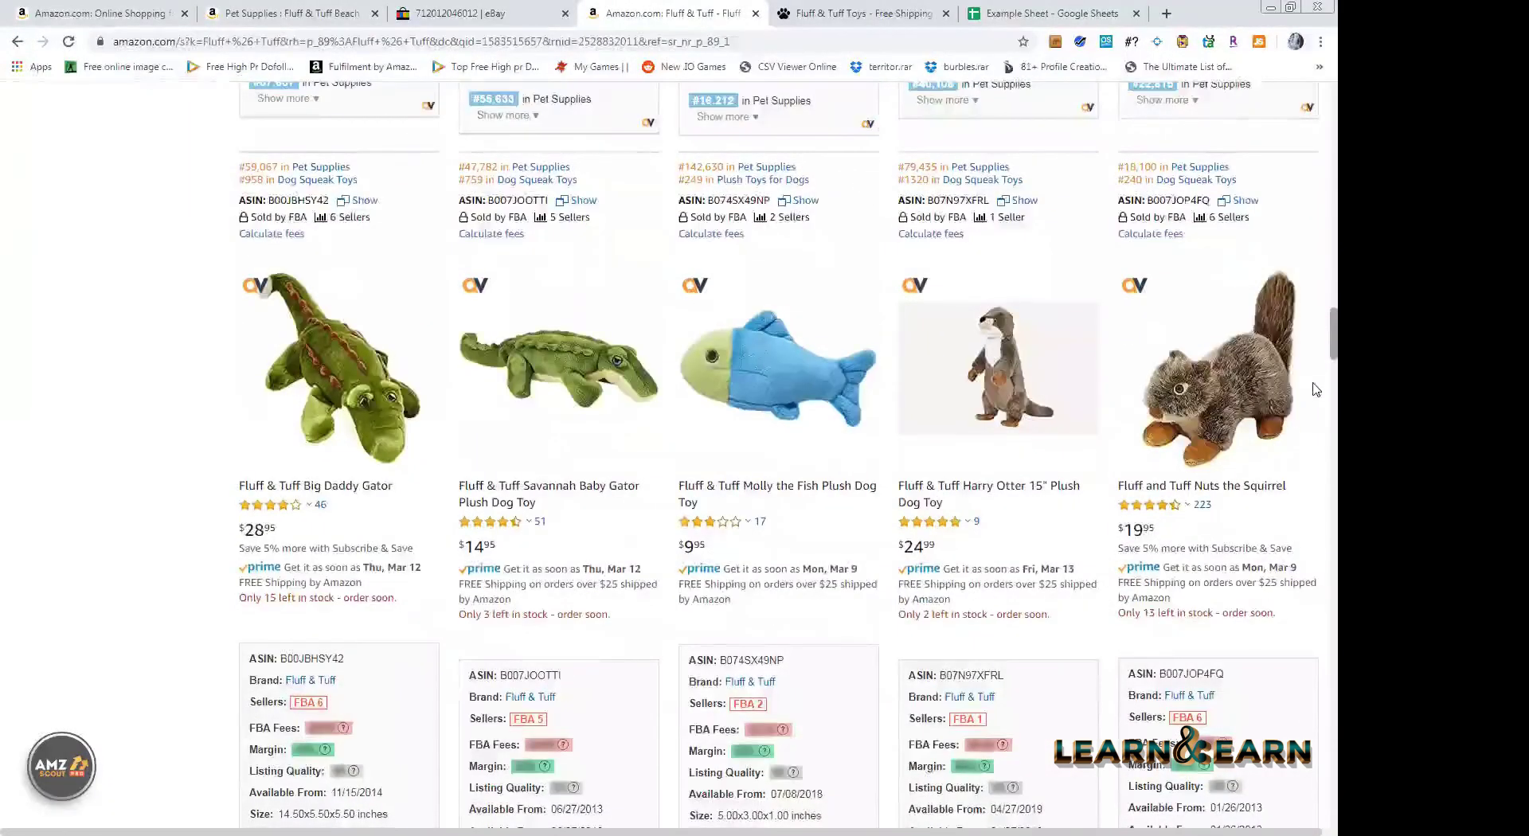
{"action": "scroll", "coordinate": [1315, 389], "scroll_direction": "down", "scroll_amount": 8}
{"action": "scroll", "coordinate": [1316, 394], "scroll_direction": "down", "scroll_amount": 3}
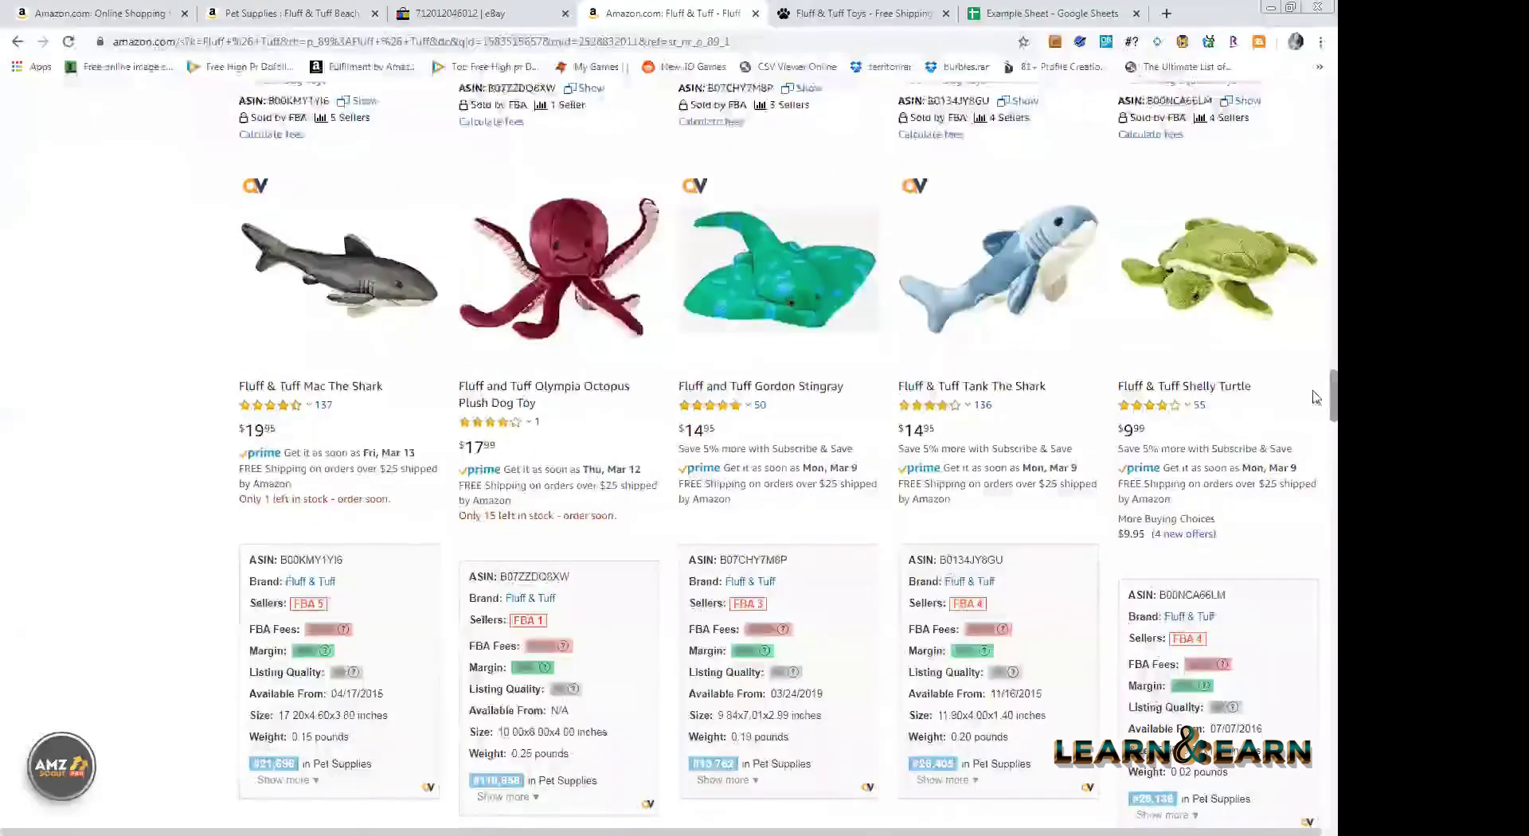
{"action": "scroll", "coordinate": [1315, 430], "scroll_direction": "down", "scroll_amount": 2}
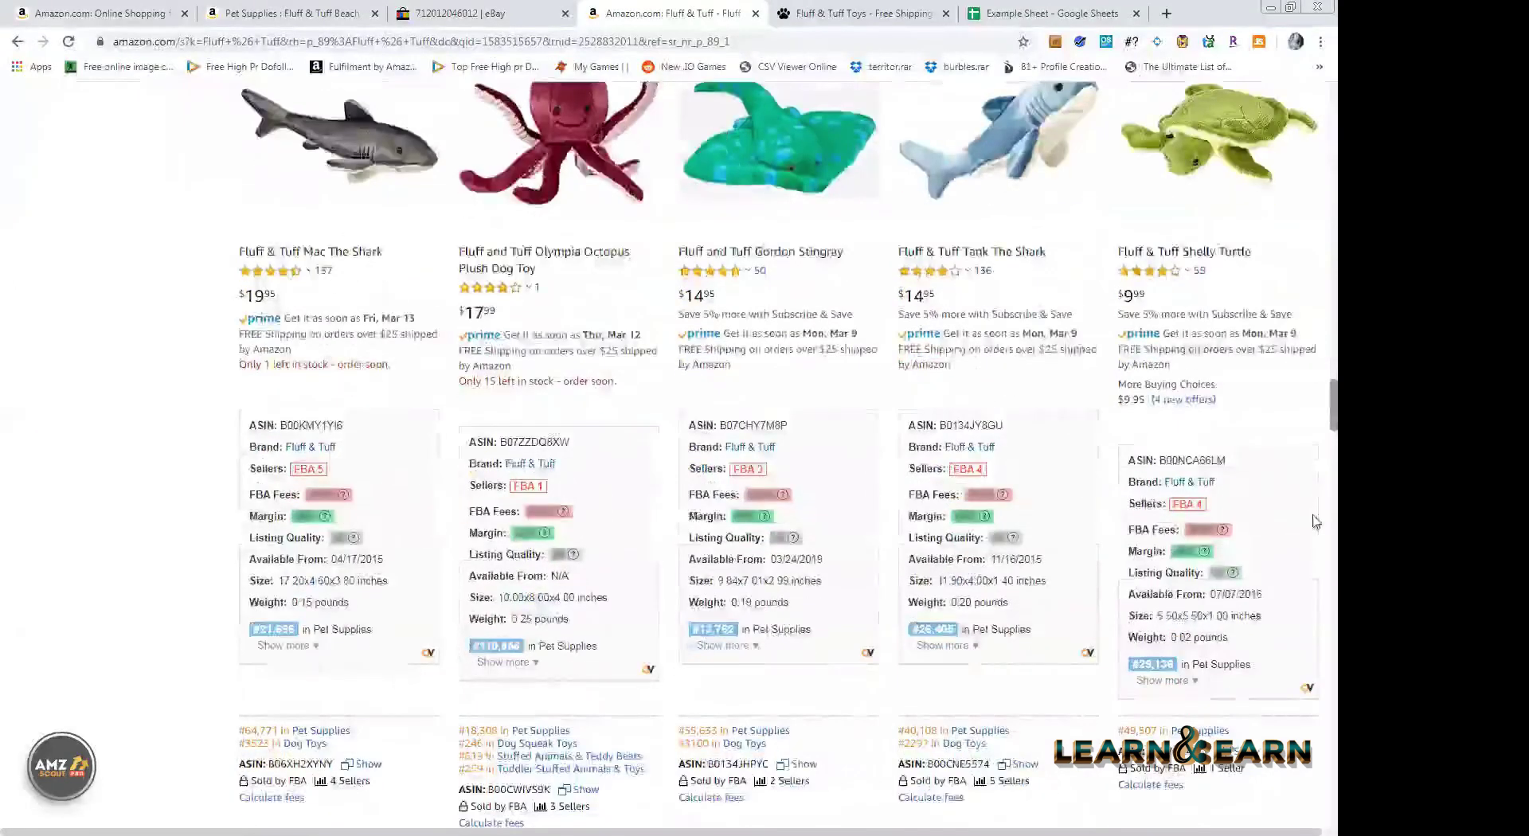
{"action": "scroll", "coordinate": [1314, 523], "scroll_direction": "down", "scroll_amount": 7}
{"action": "scroll", "coordinate": [1315, 537], "scroll_direction": "down", "scroll_amount": 5}
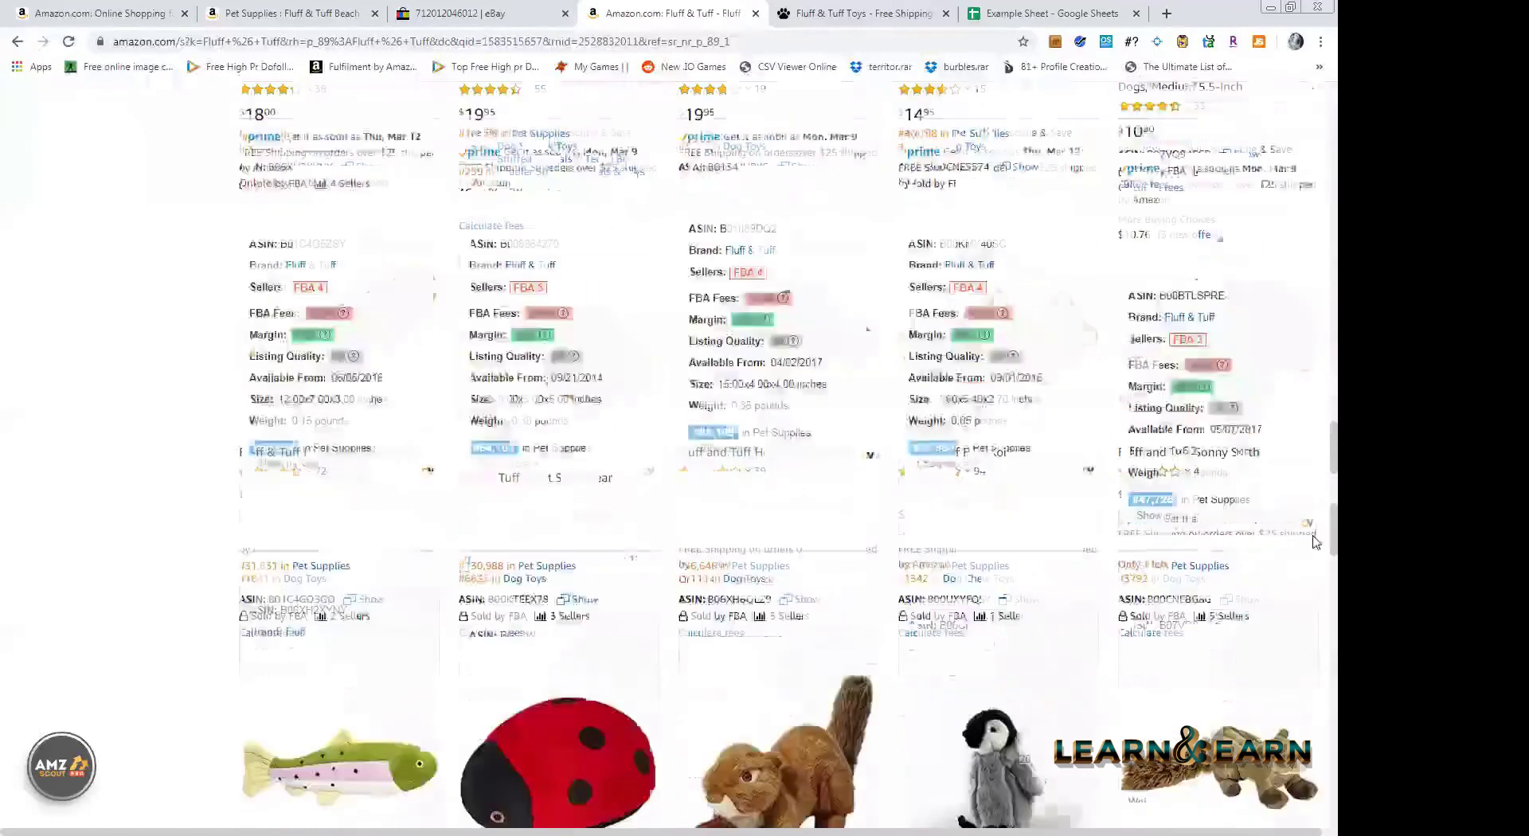
{"action": "scroll", "coordinate": [1313, 538], "scroll_direction": "down", "scroll_amount": 5}
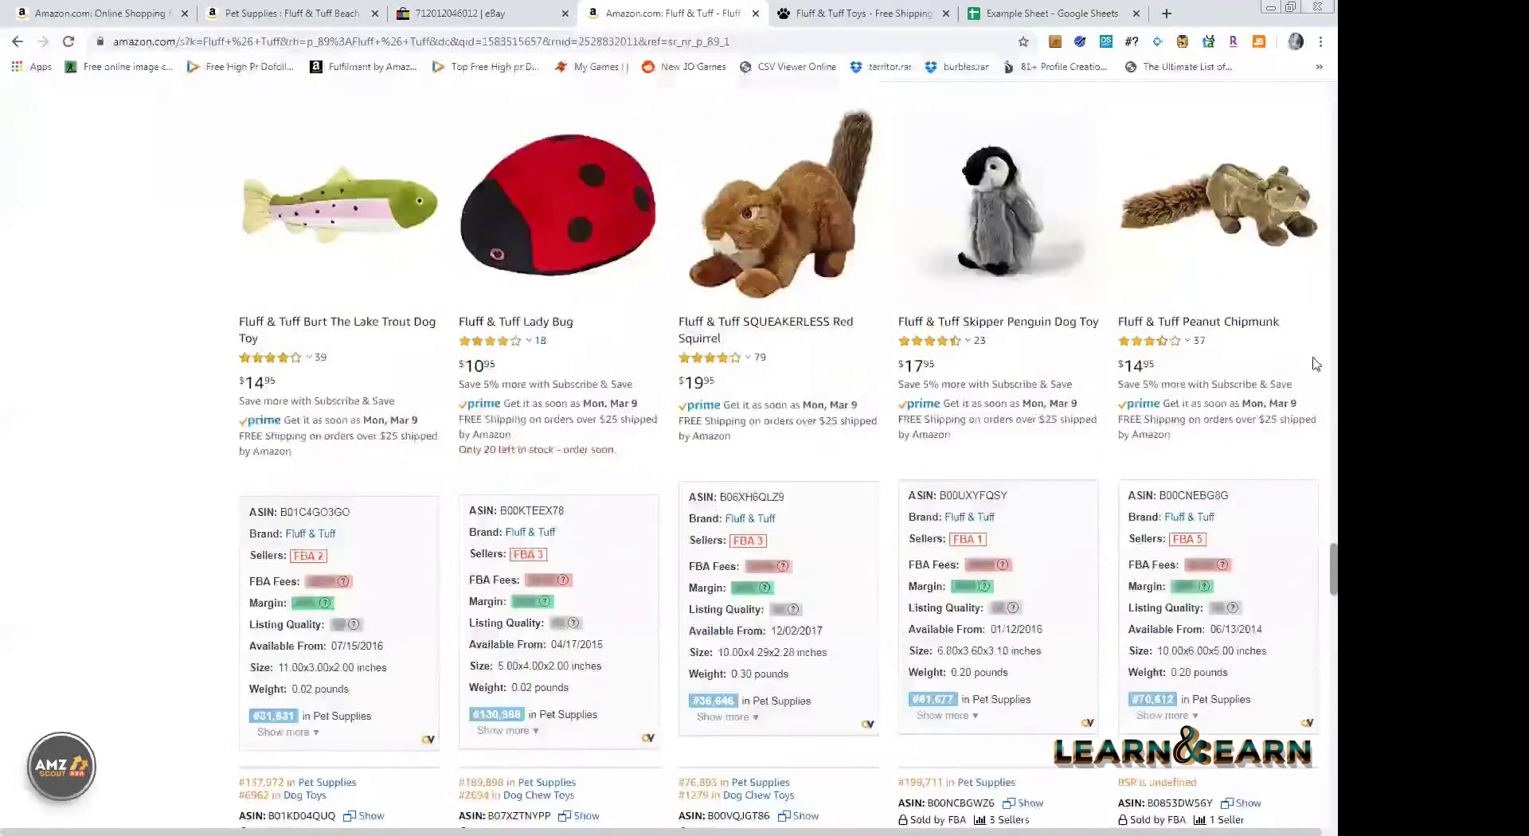
{"action": "scroll", "coordinate": [1318, 303], "scroll_direction": "up", "scroll_amount": 3}
{"action": "scroll", "coordinate": [1318, 136], "scroll_direction": "down", "scroll_amount": 4}
{"action": "scroll", "coordinate": [1315, 111], "scroll_direction": "up", "scroll_amount": 15}
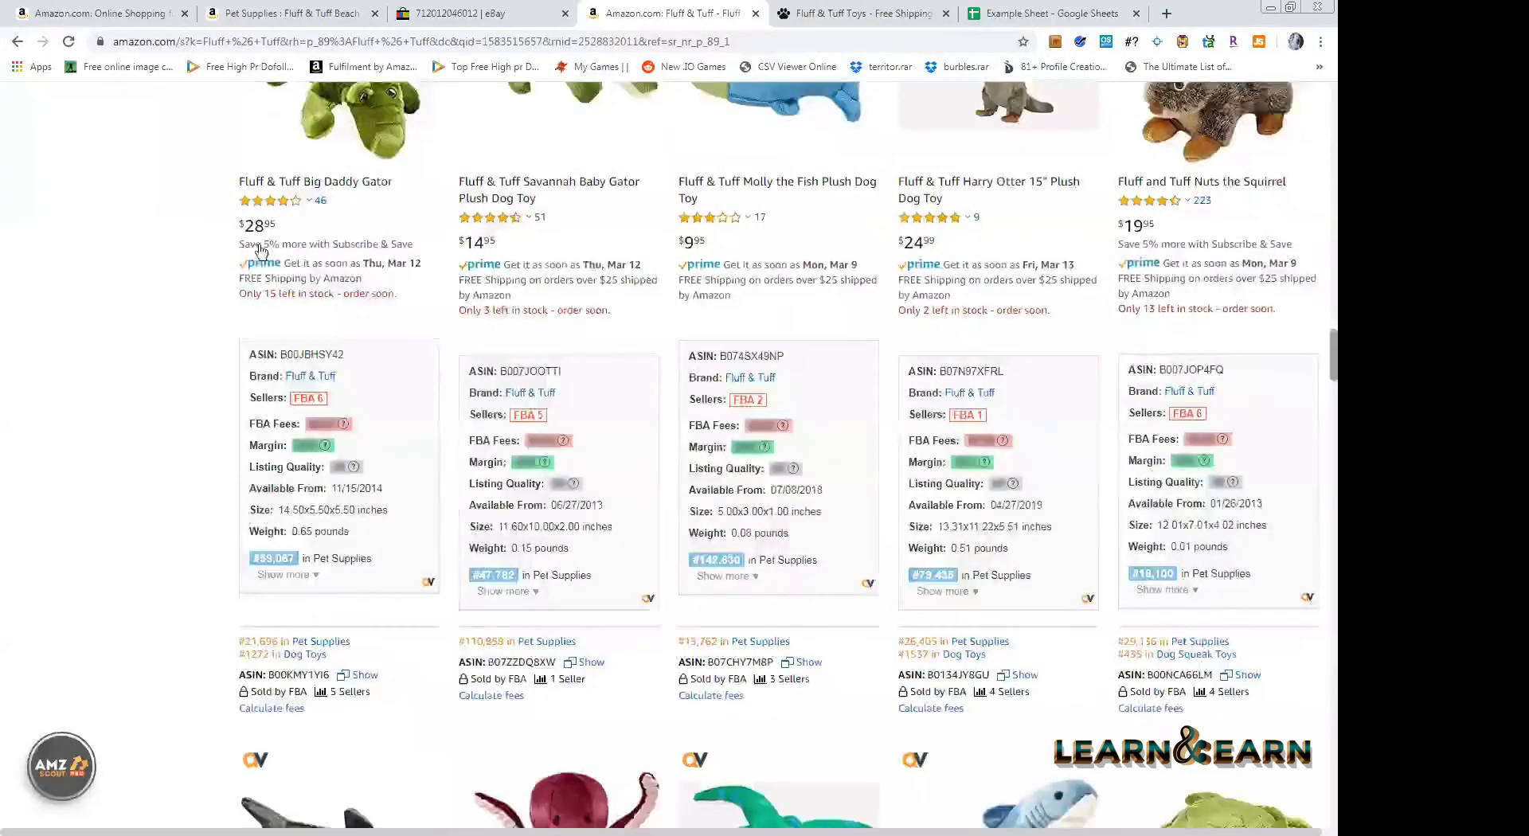
{"action": "scroll", "coordinate": [247, 256], "scroll_direction": "up", "scroll_amount": 15}
- Examine the Fluff & Tuff Beach Ball's price and rank history chart over 24 hours and all time, and close it
{"action": "left_click_drag", "start_coordinate": [304, 176], "coordinate": [254, 176]}
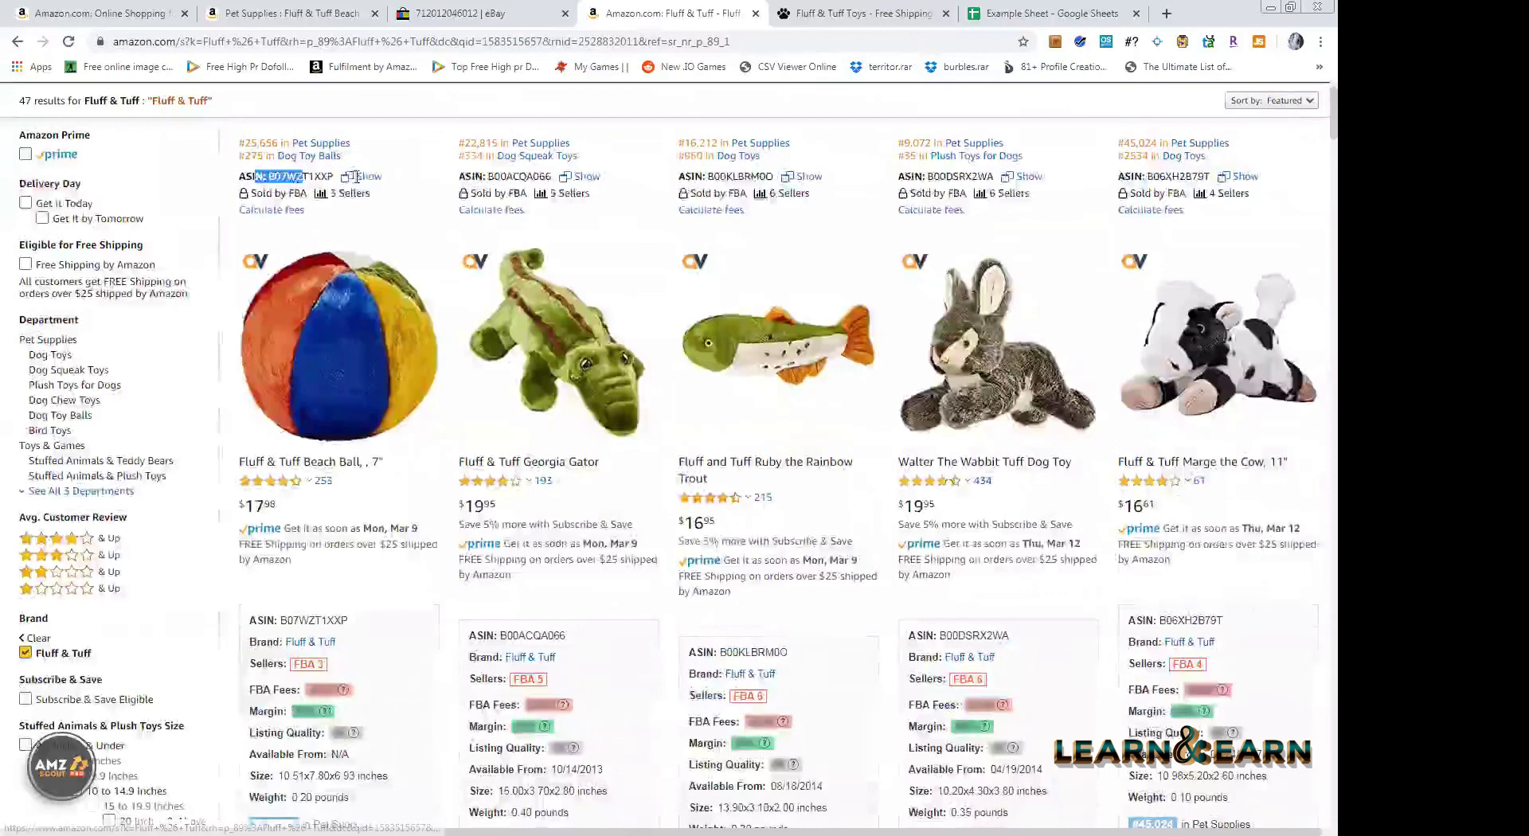
{"action": "left_click", "coordinate": [369, 176]}
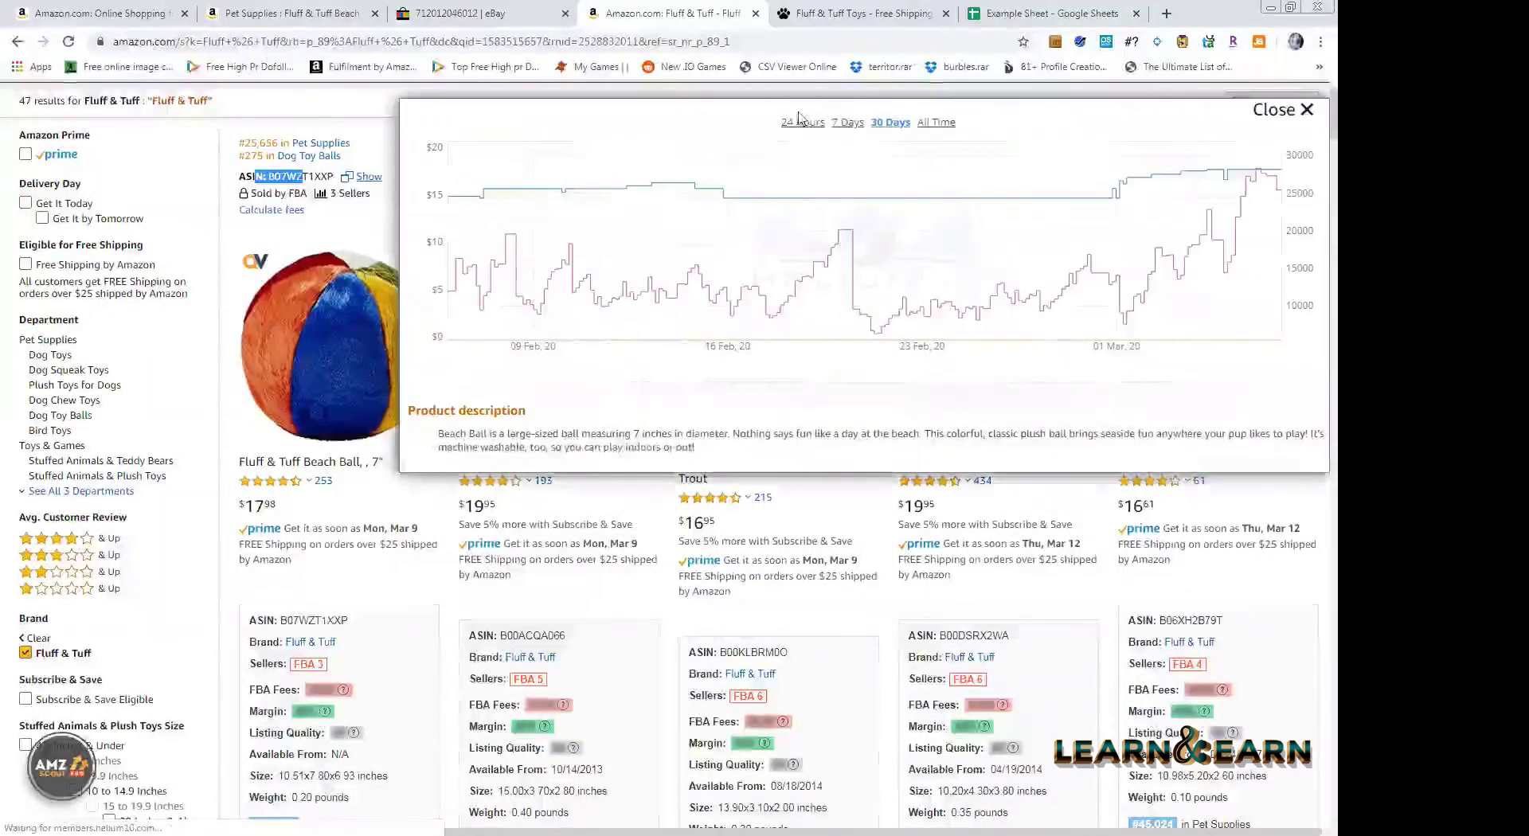
{"action": "left_click", "coordinate": [1028, 240]}
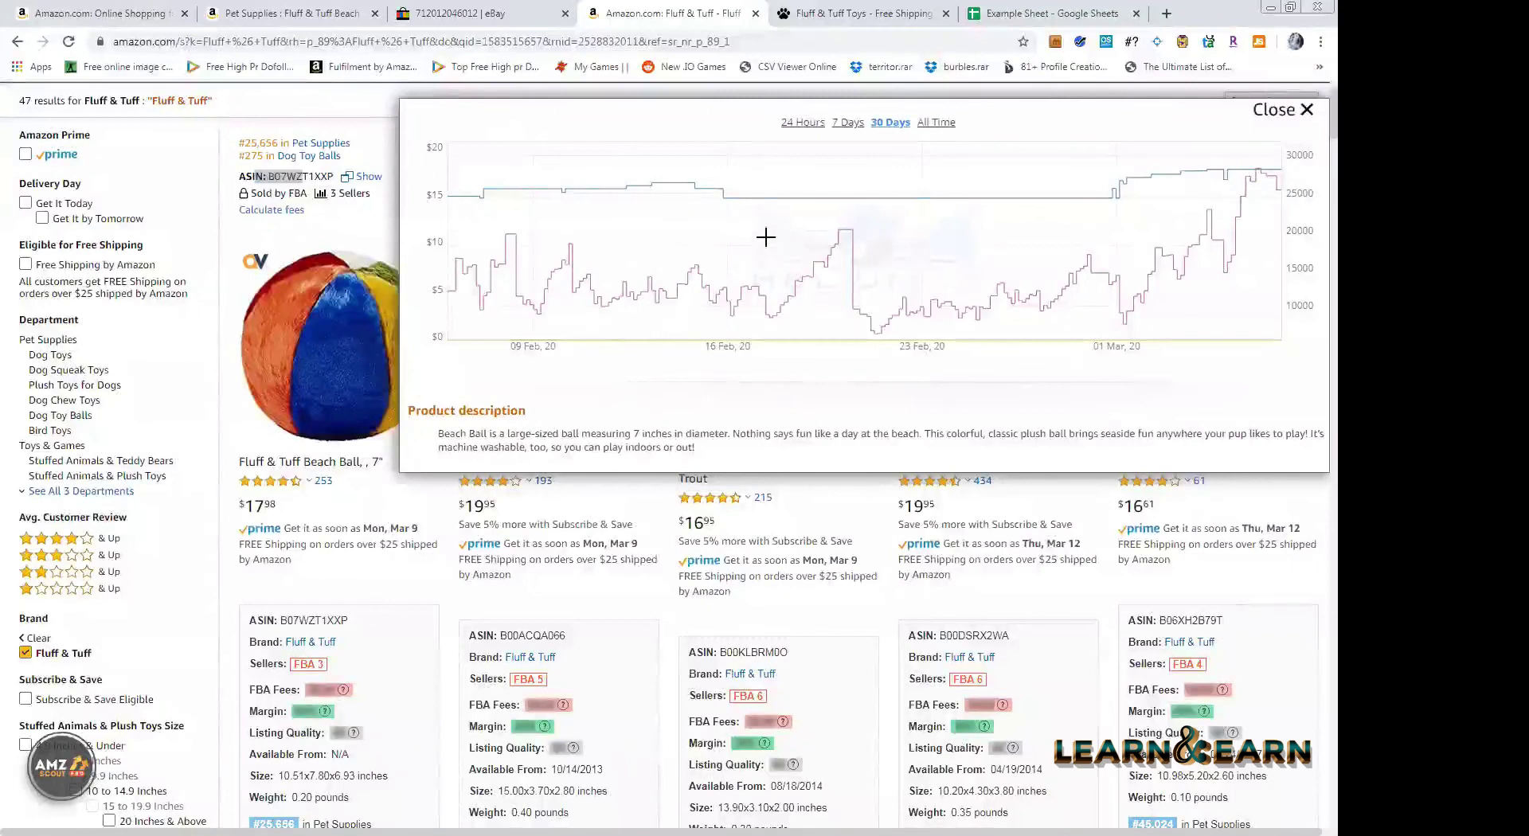
{"action": "mouse_move", "coordinate": [727, 227]}
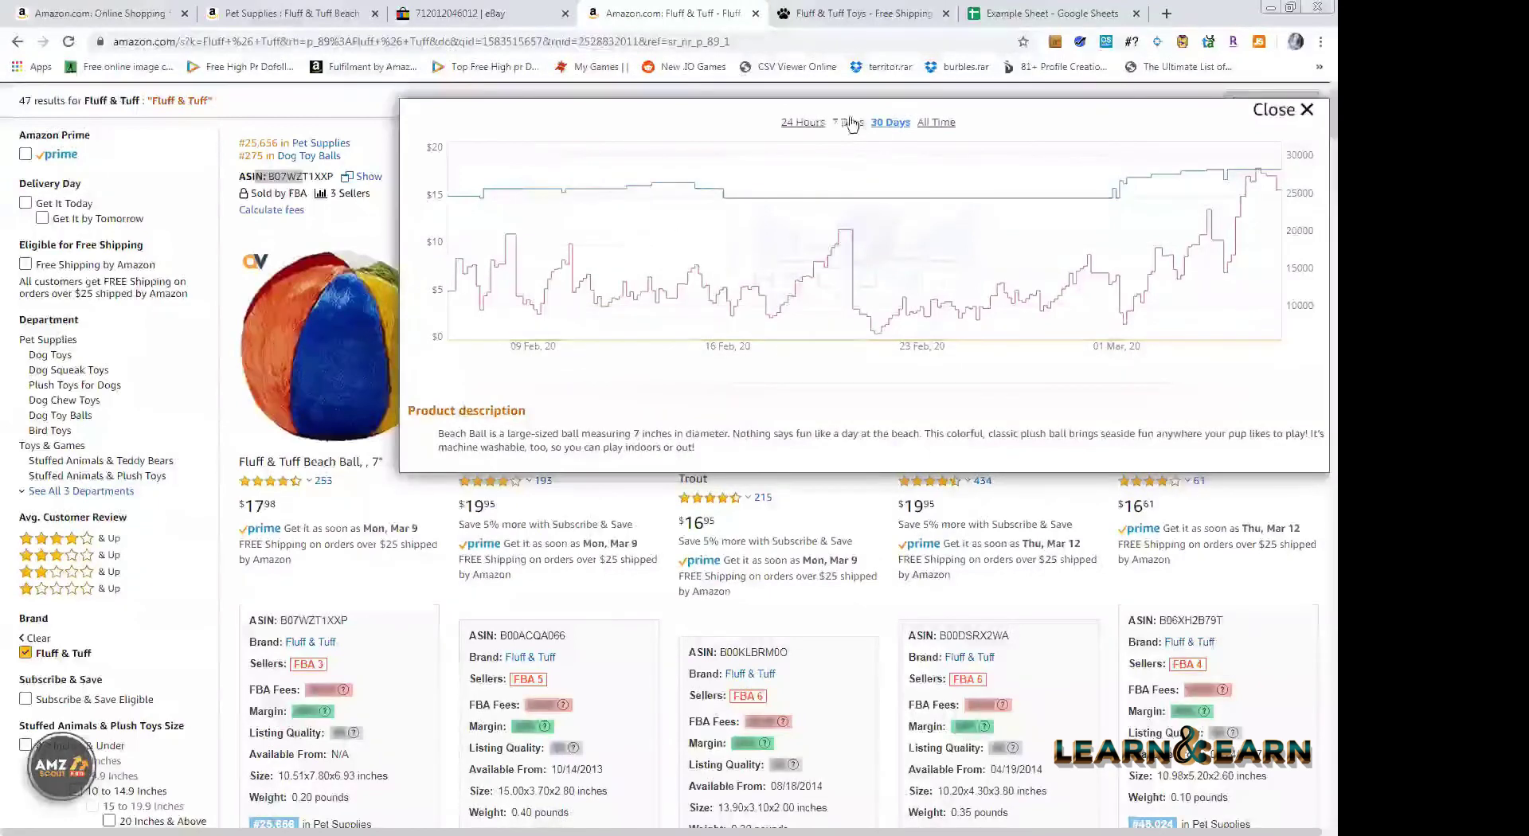
{"action": "left_click_drag", "start_coordinate": [844, 124], "coordinate": [849, 124]}
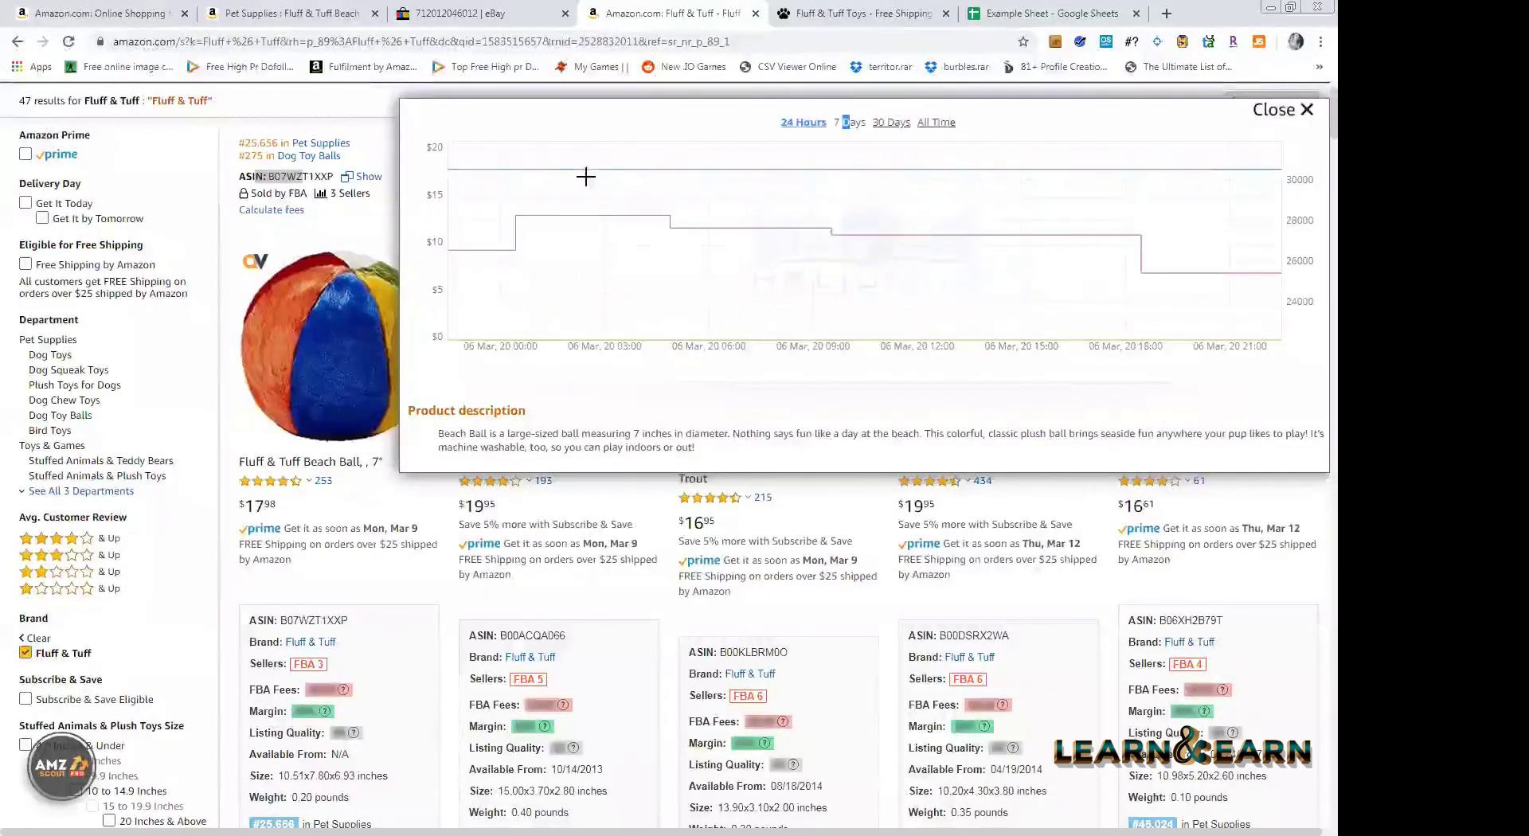
{"action": "left_click", "coordinate": [936, 122]}
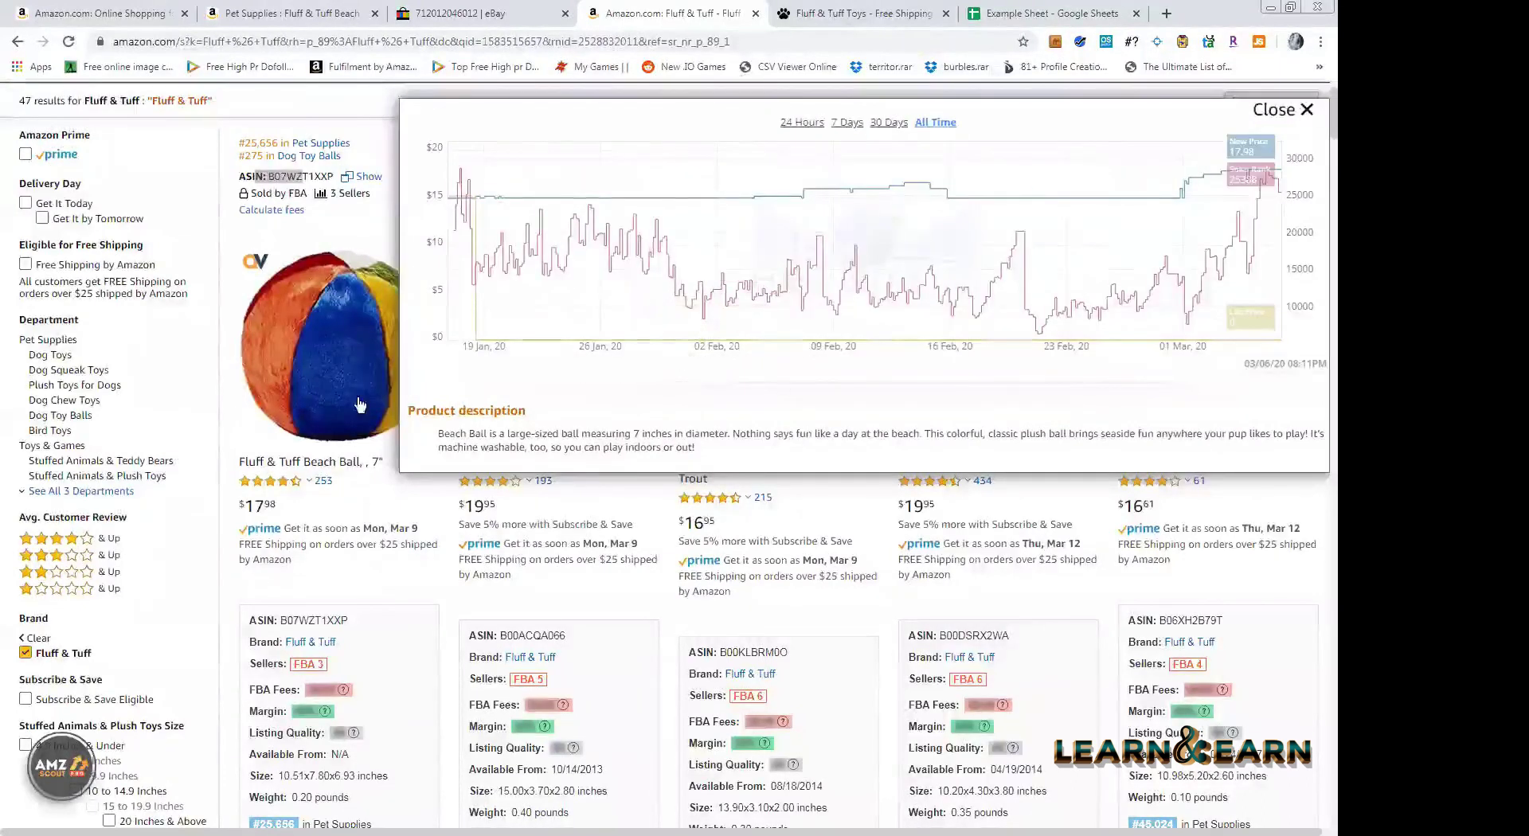
{"action": "left_click", "coordinate": [321, 414]}
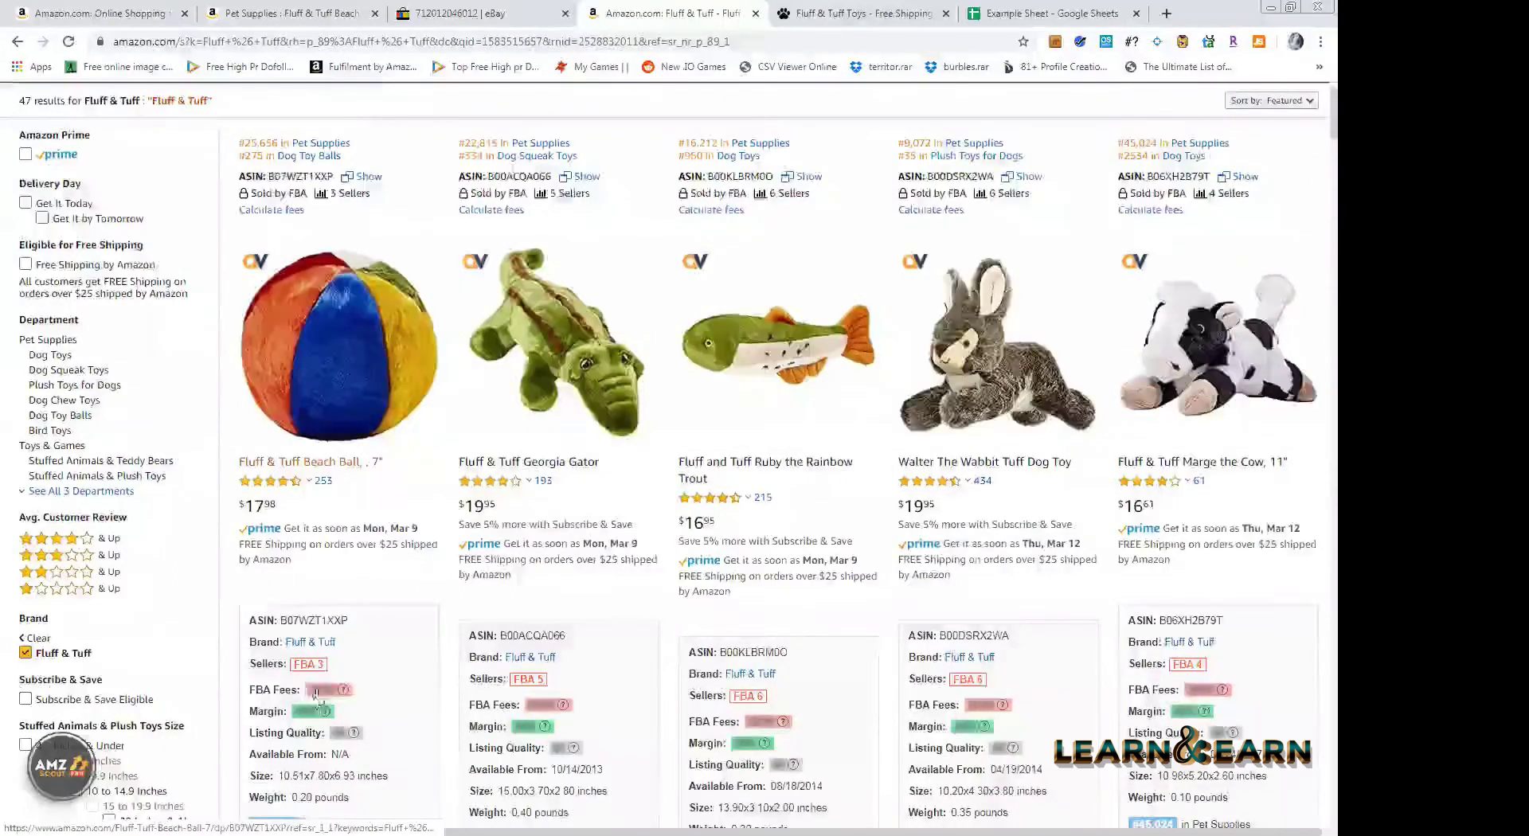
- Check the Beach Ball's fees in the Profitability Calculator, close it, and review the product's seller offers and stock estimates
{"action": "scroll", "coordinate": [338, 525], "scroll_direction": "down", "scroll_amount": 2}
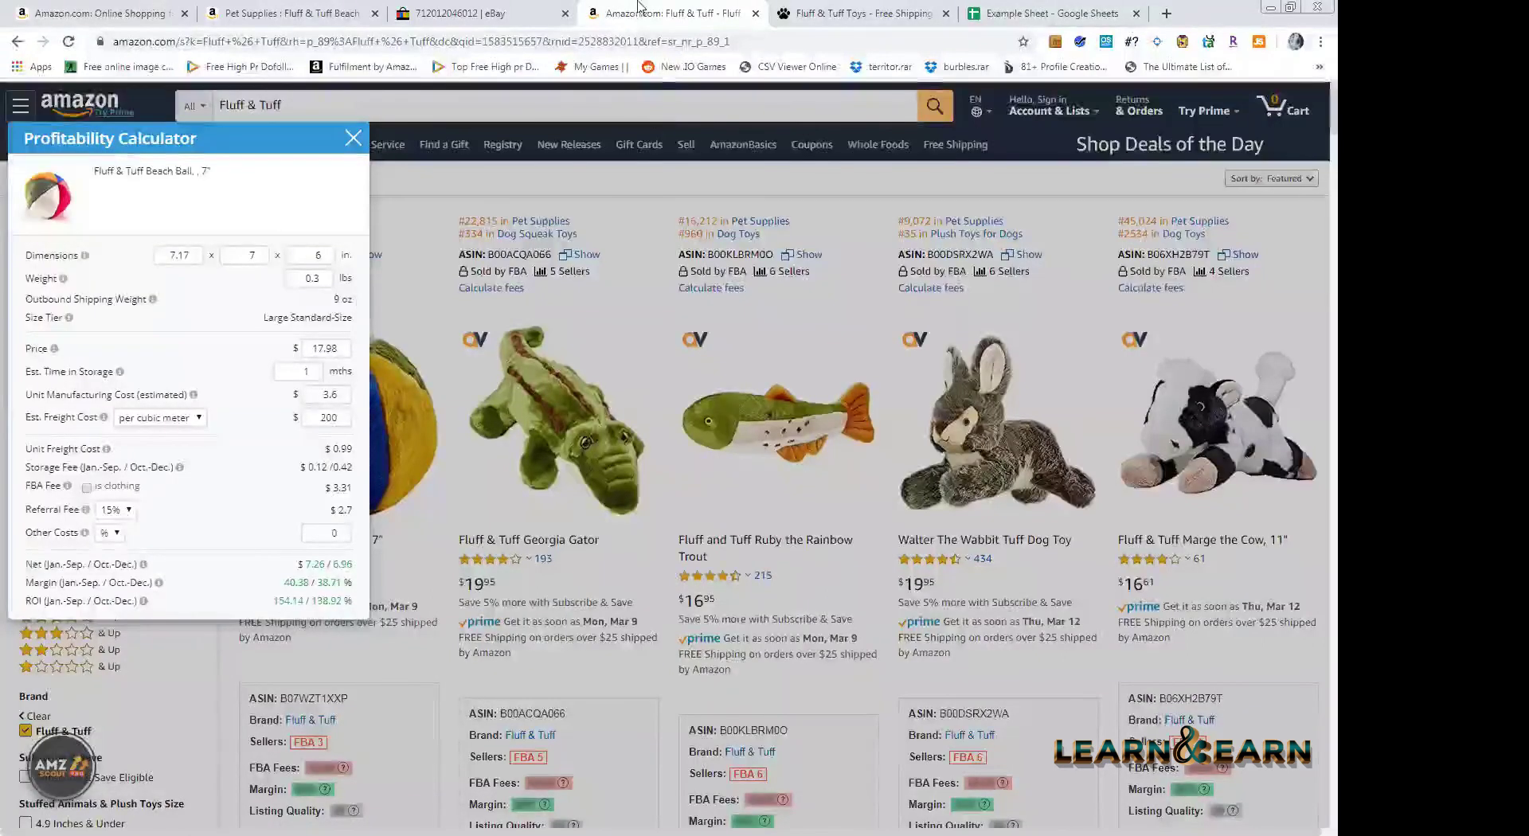
{"action": "key", "text": "Escape"}
{"action": "left_click", "coordinate": [341, 298]}
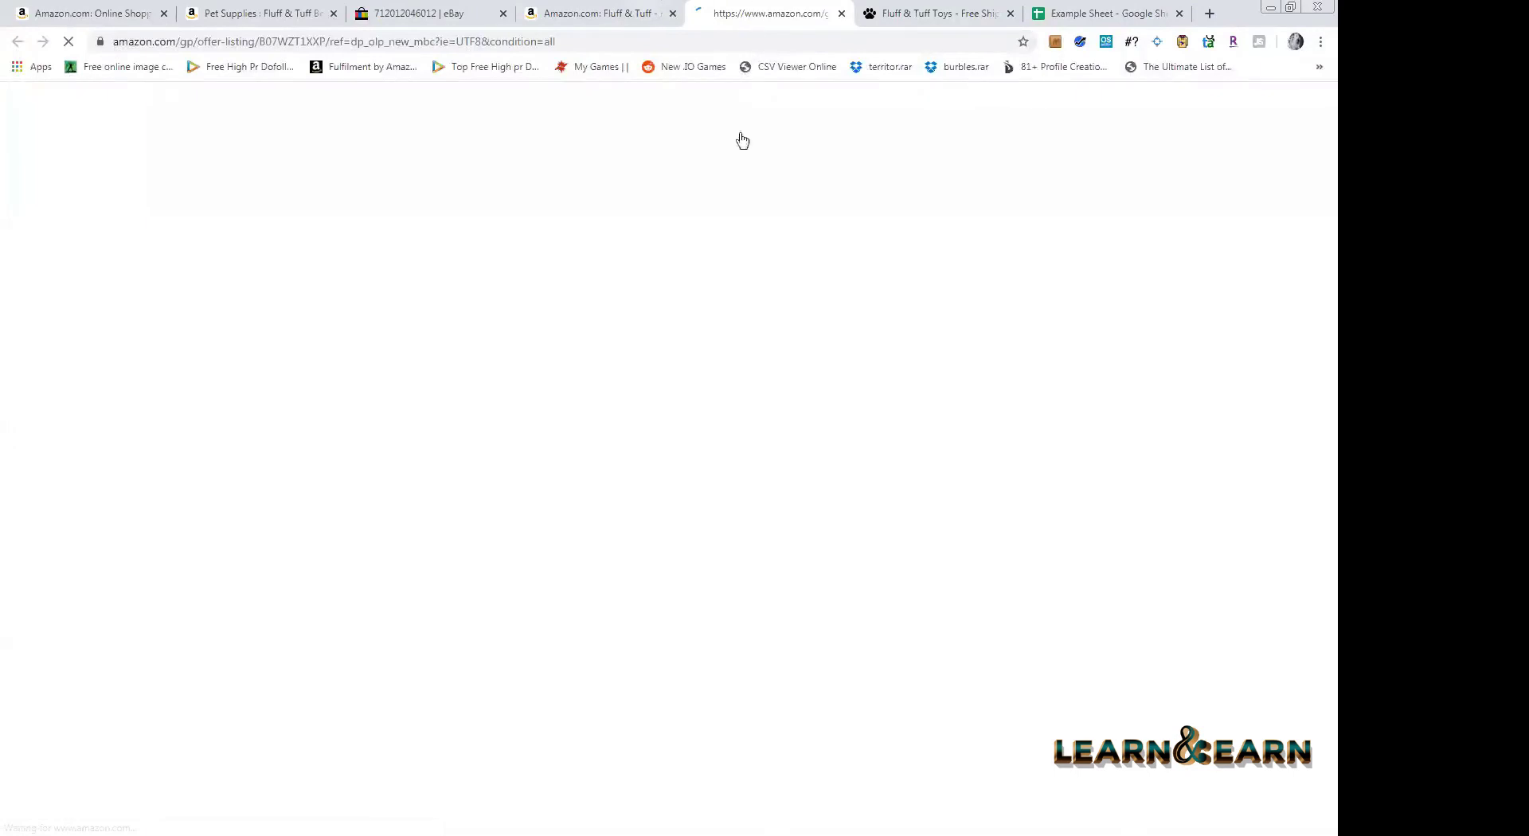
{"action": "key", "text": "ctrl+shift+Tab"}
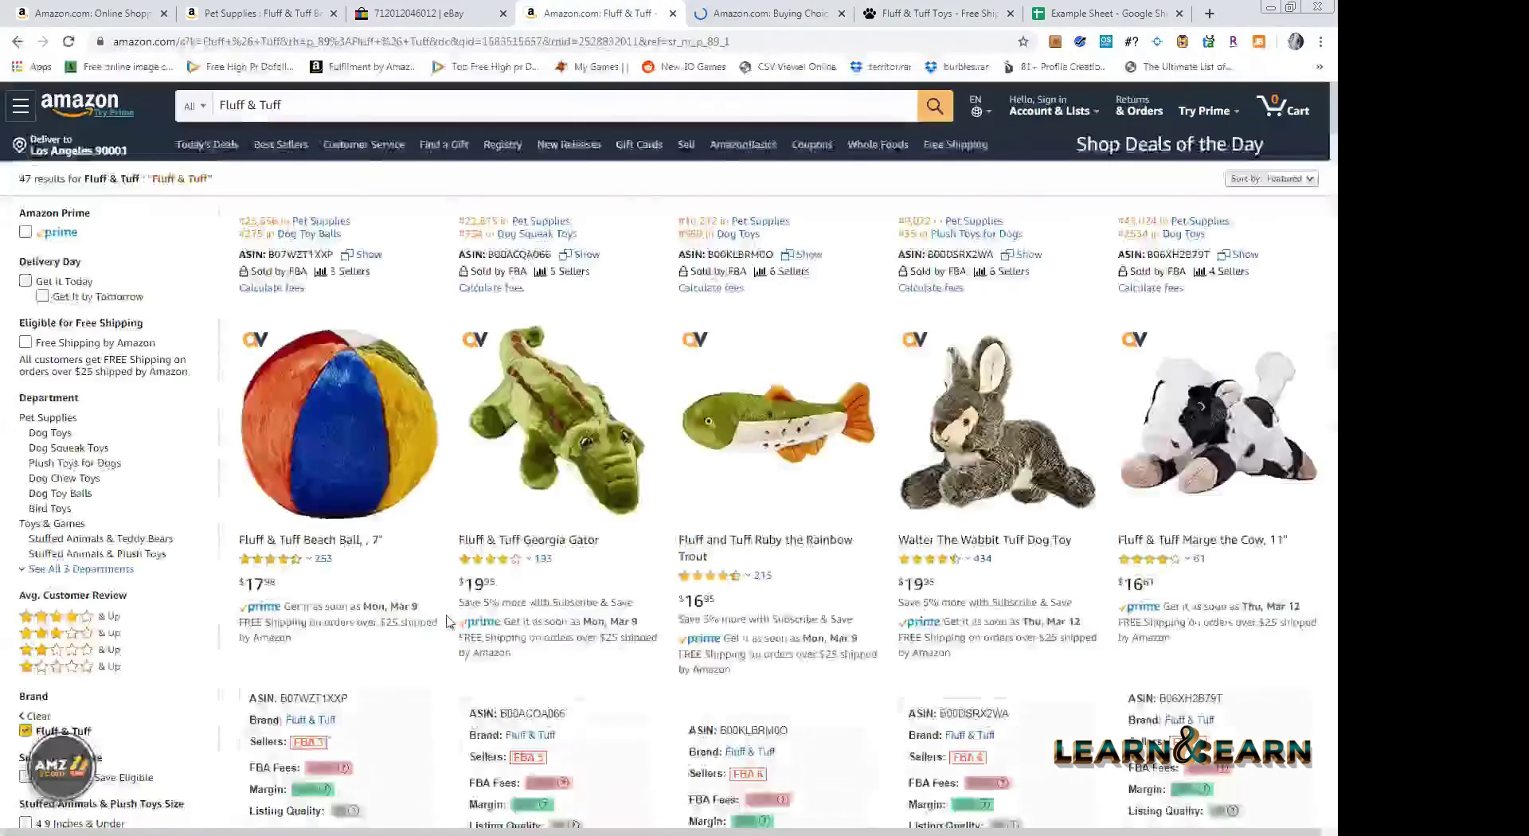
{"action": "key", "text": "ctrl+Tab"}
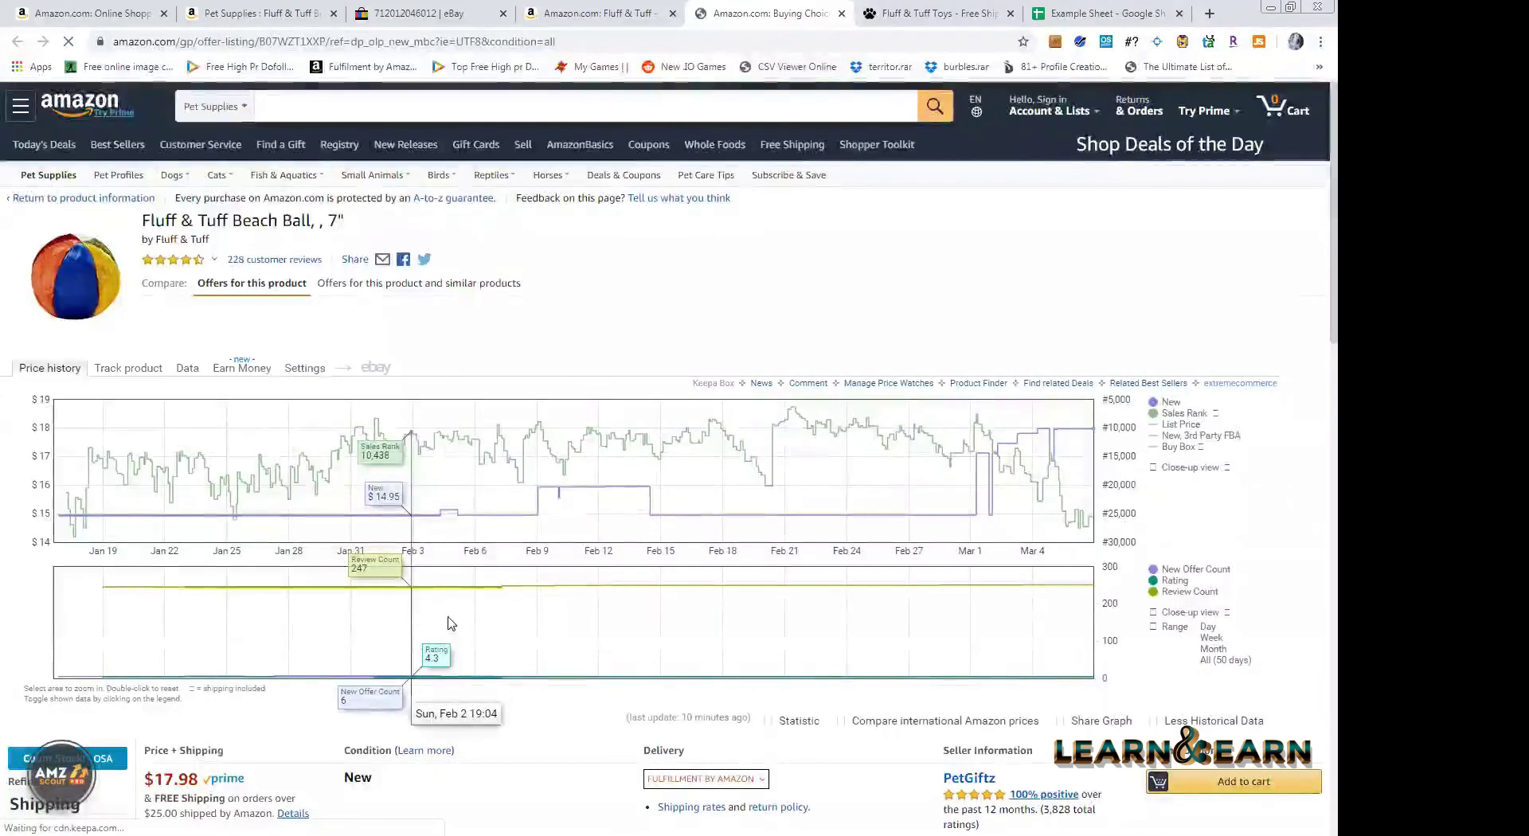
{"action": "scroll", "coordinate": [450, 623], "scroll_direction": "down", "scroll_amount": 1}
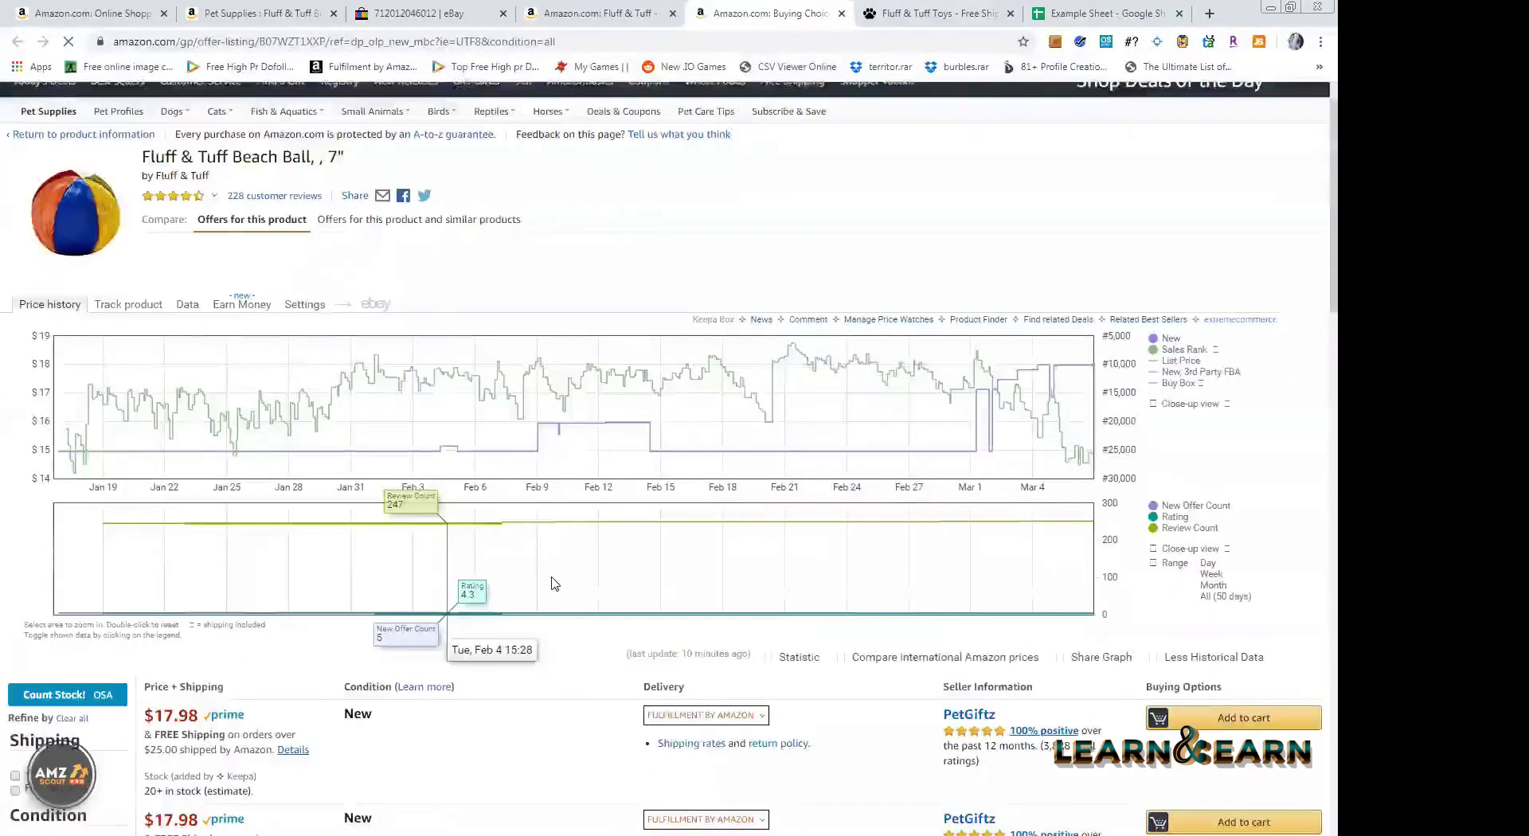
{"action": "scroll", "coordinate": [554, 583], "scroll_direction": "down", "scroll_amount": 2}
{"action": "scroll", "coordinate": [555, 584], "scroll_direction": "down", "scroll_amount": 2}
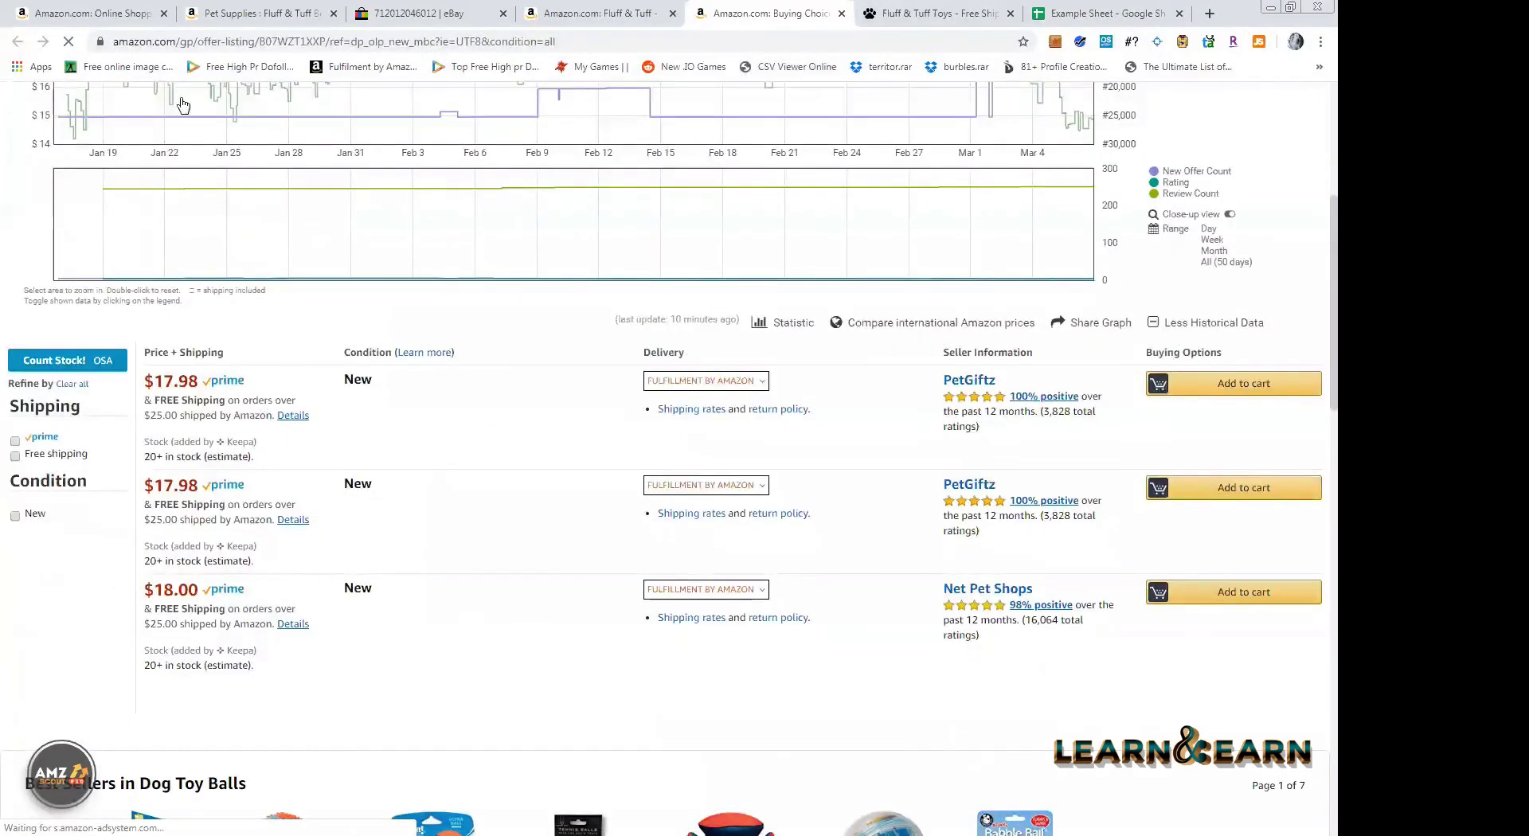
- Return to the search results, search Amazon for "multipet" and filter the results to the Multipet brand
{"action": "key", "text": "ctrl+shift+Tab"}
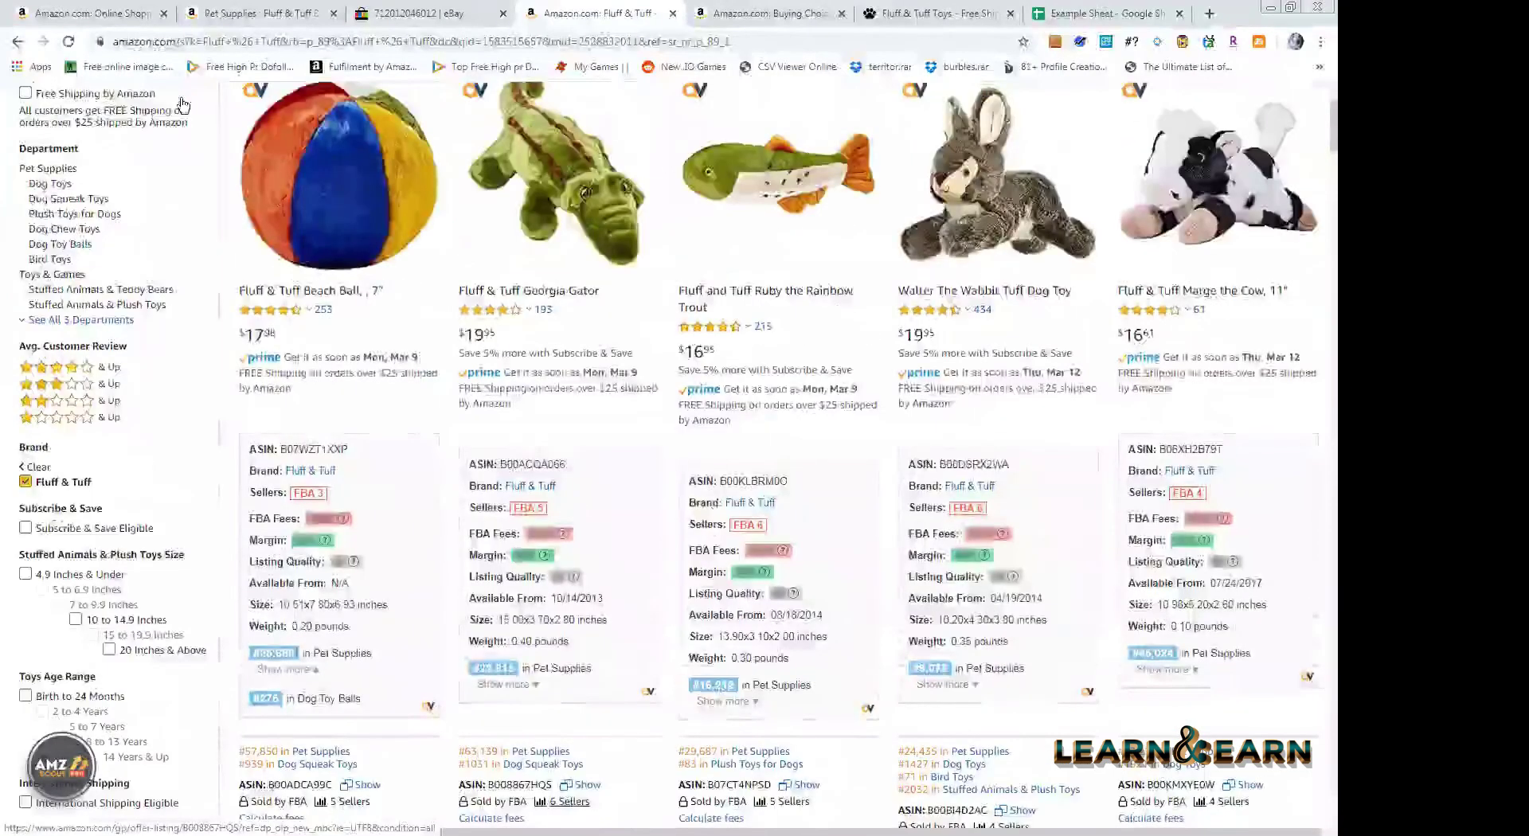
{"action": "type", "text": "multi"}
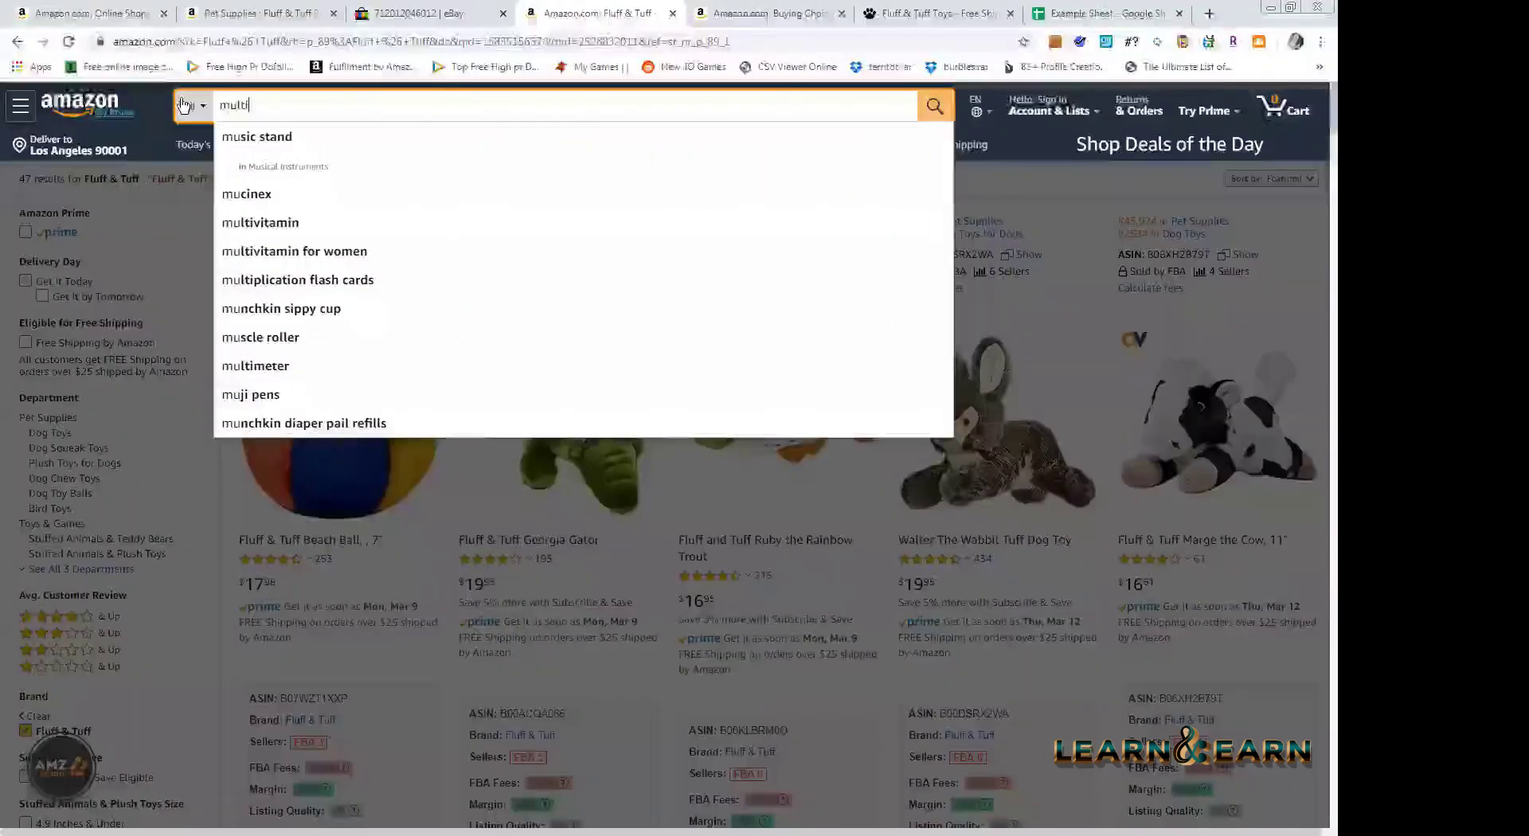
{"action": "type", "text": "pet"}
{"action": "key", "text": "Return"}
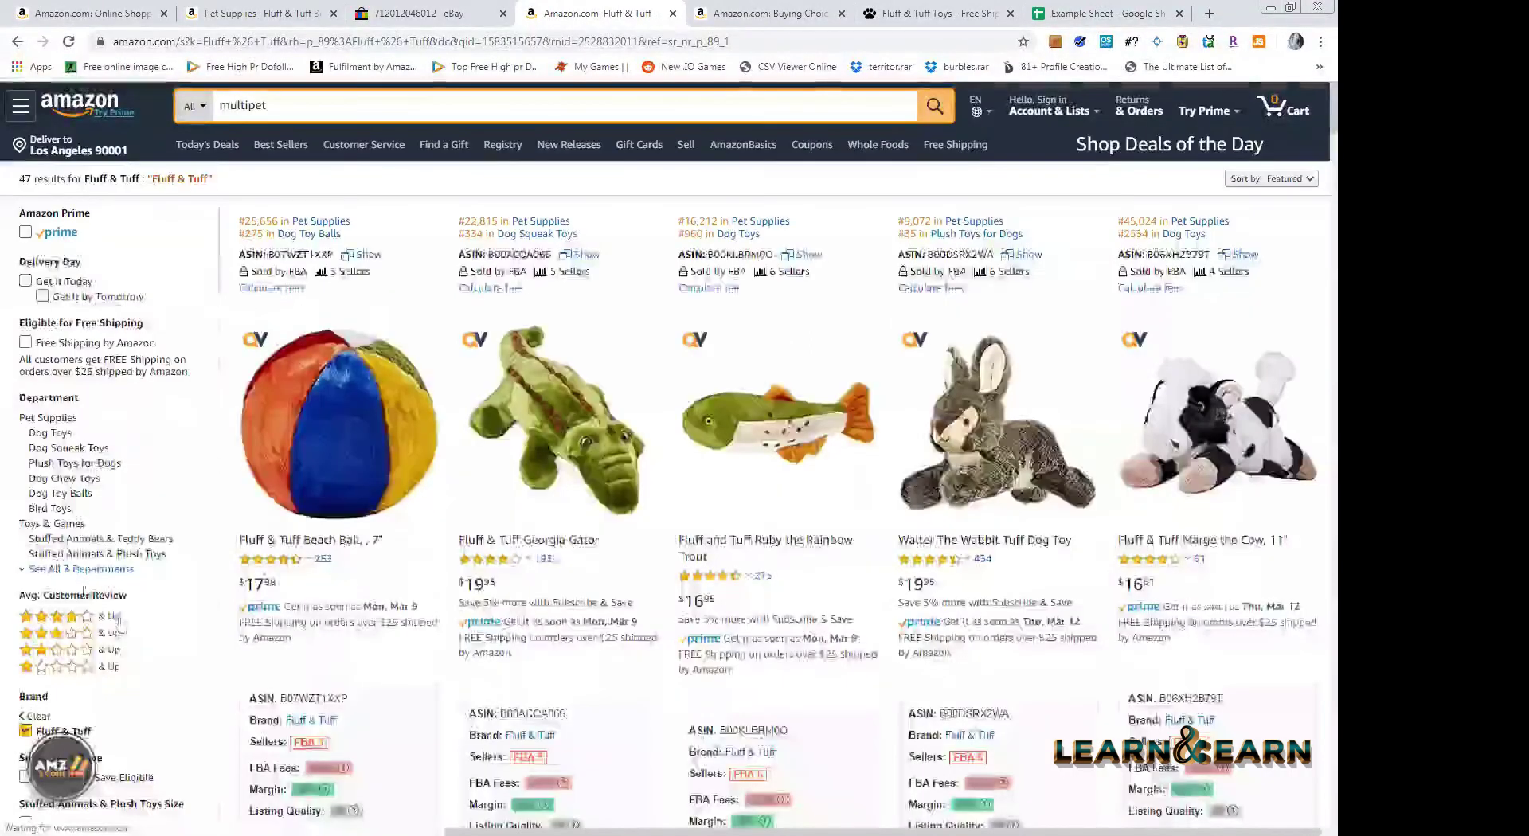
{"action": "left_click", "coordinate": [26, 673]}
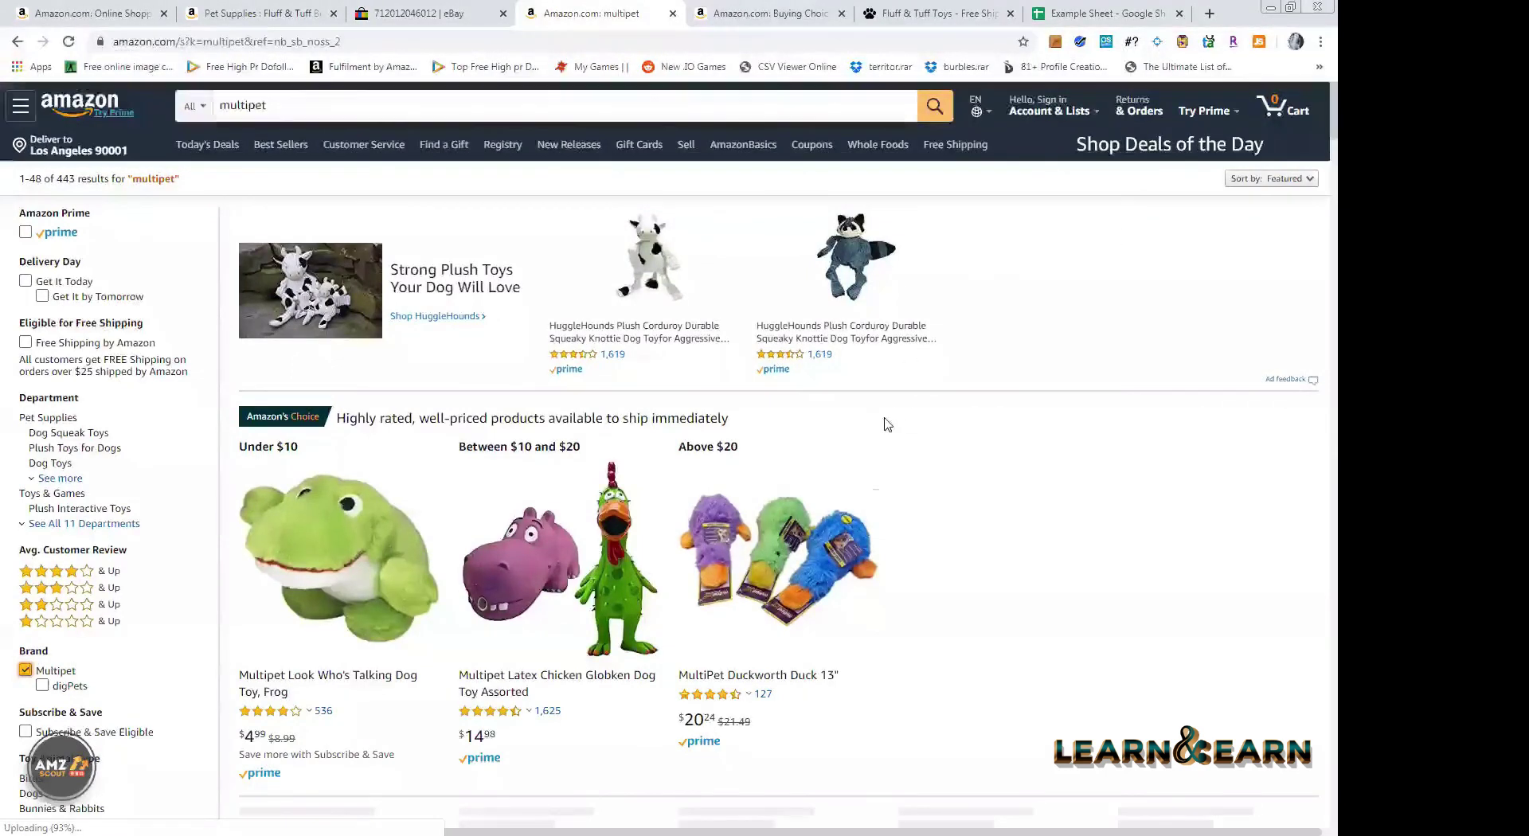
- Examine the Multipet results for Amazon, FBA and FBM sellers, sales rank, size and weight
{"action": "scroll", "coordinate": [884, 431], "scroll_direction": "down", "scroll_amount": 3}
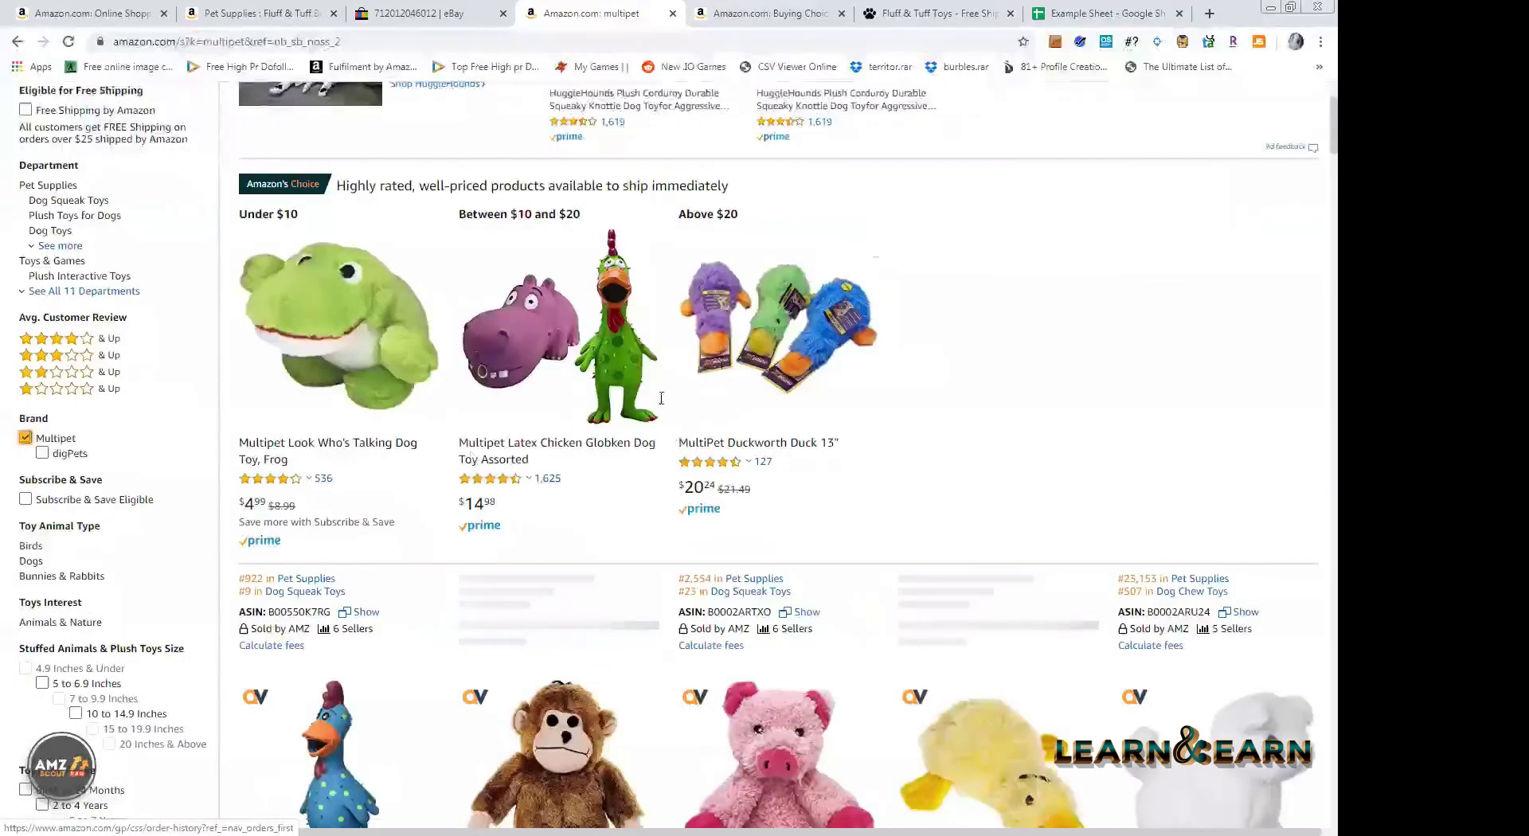
{"action": "scroll", "coordinate": [375, 490], "scroll_direction": "down", "scroll_amount": 4}
{"action": "scroll", "coordinate": [295, 500], "scroll_direction": "down", "scroll_amount": 4}
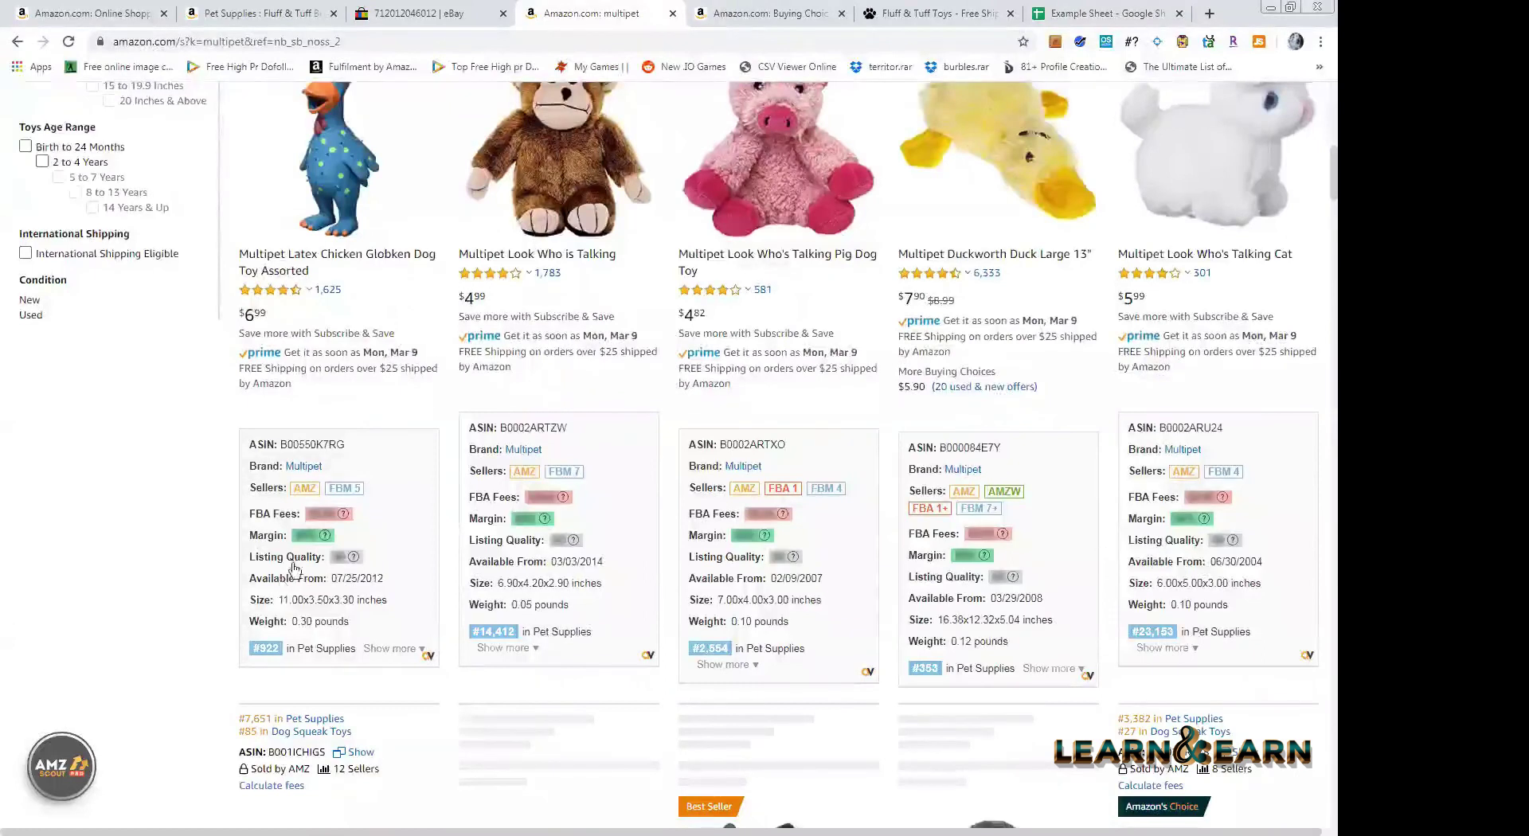
{"action": "scroll", "coordinate": [1250, 557], "scroll_direction": "down", "scroll_amount": 5}
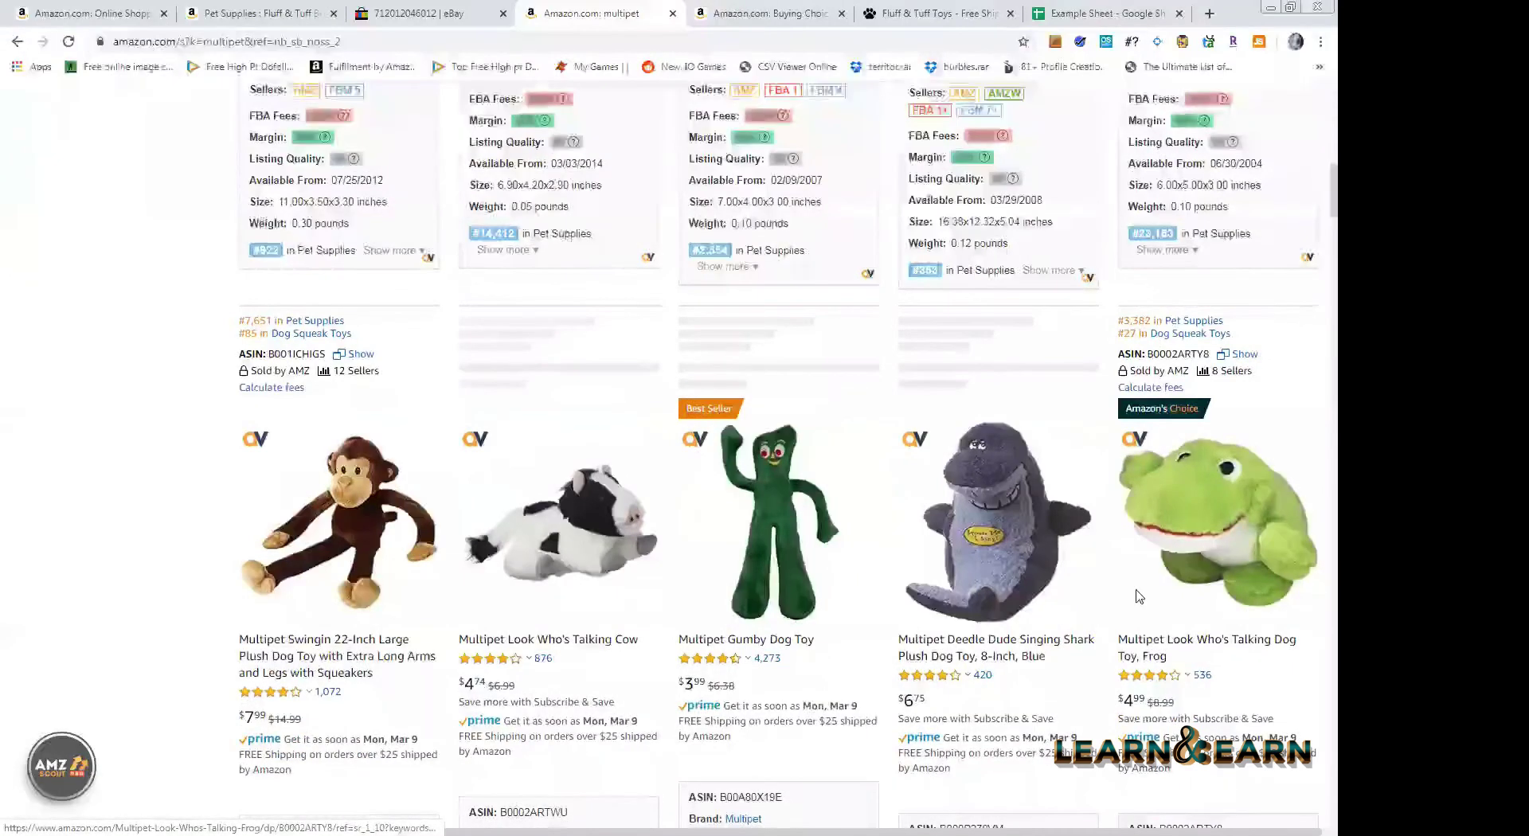
{"action": "scroll", "coordinate": [1137, 602], "scroll_direction": "down", "scroll_amount": 4}
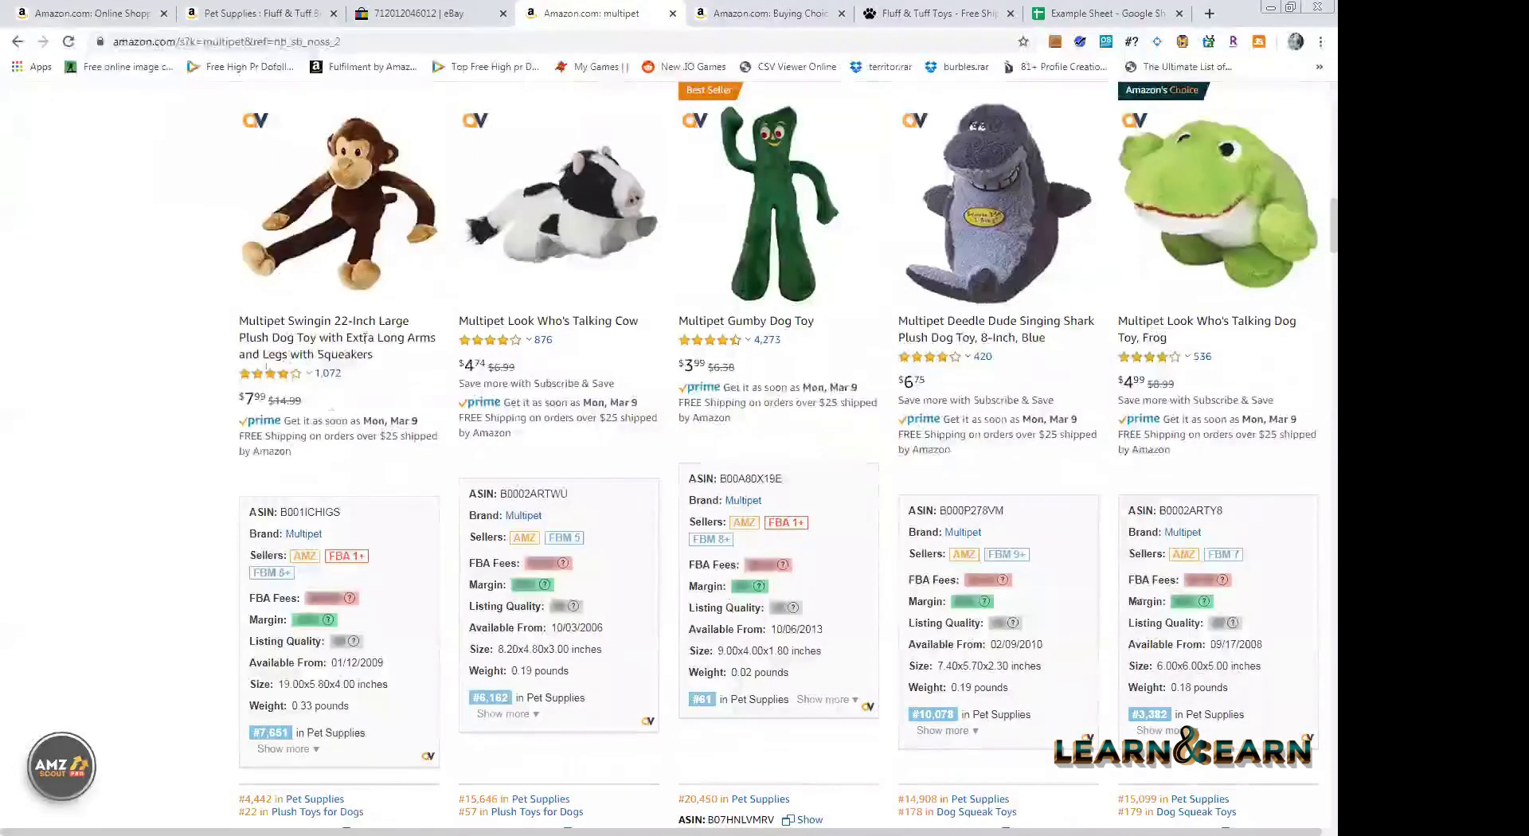
{"action": "scroll", "coordinate": [1315, 338], "scroll_direction": "down", "scroll_amount": 3}
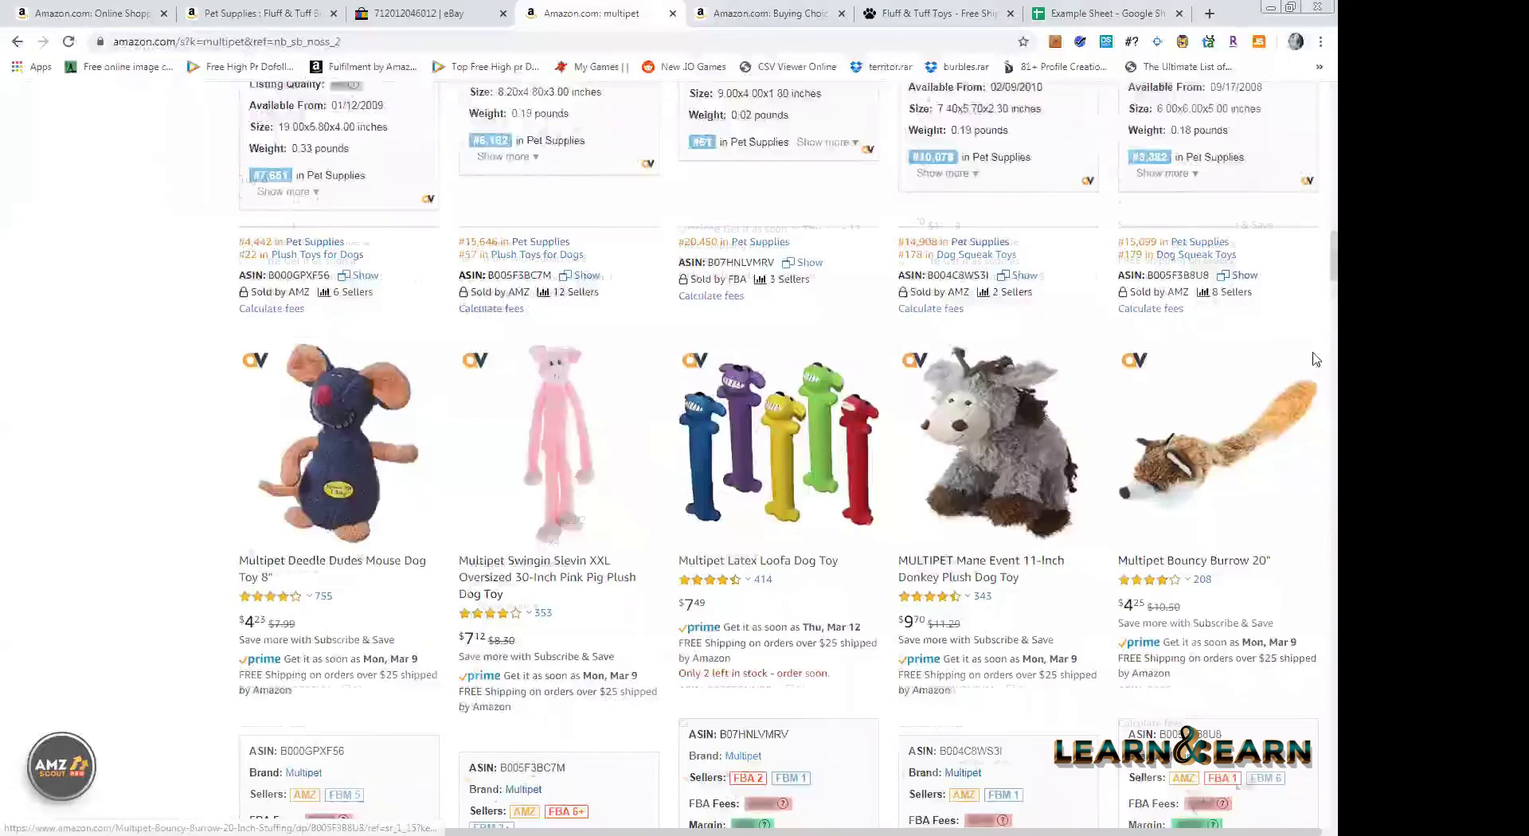
{"action": "scroll", "coordinate": [1315, 350], "scroll_direction": "down", "scroll_amount": 5}
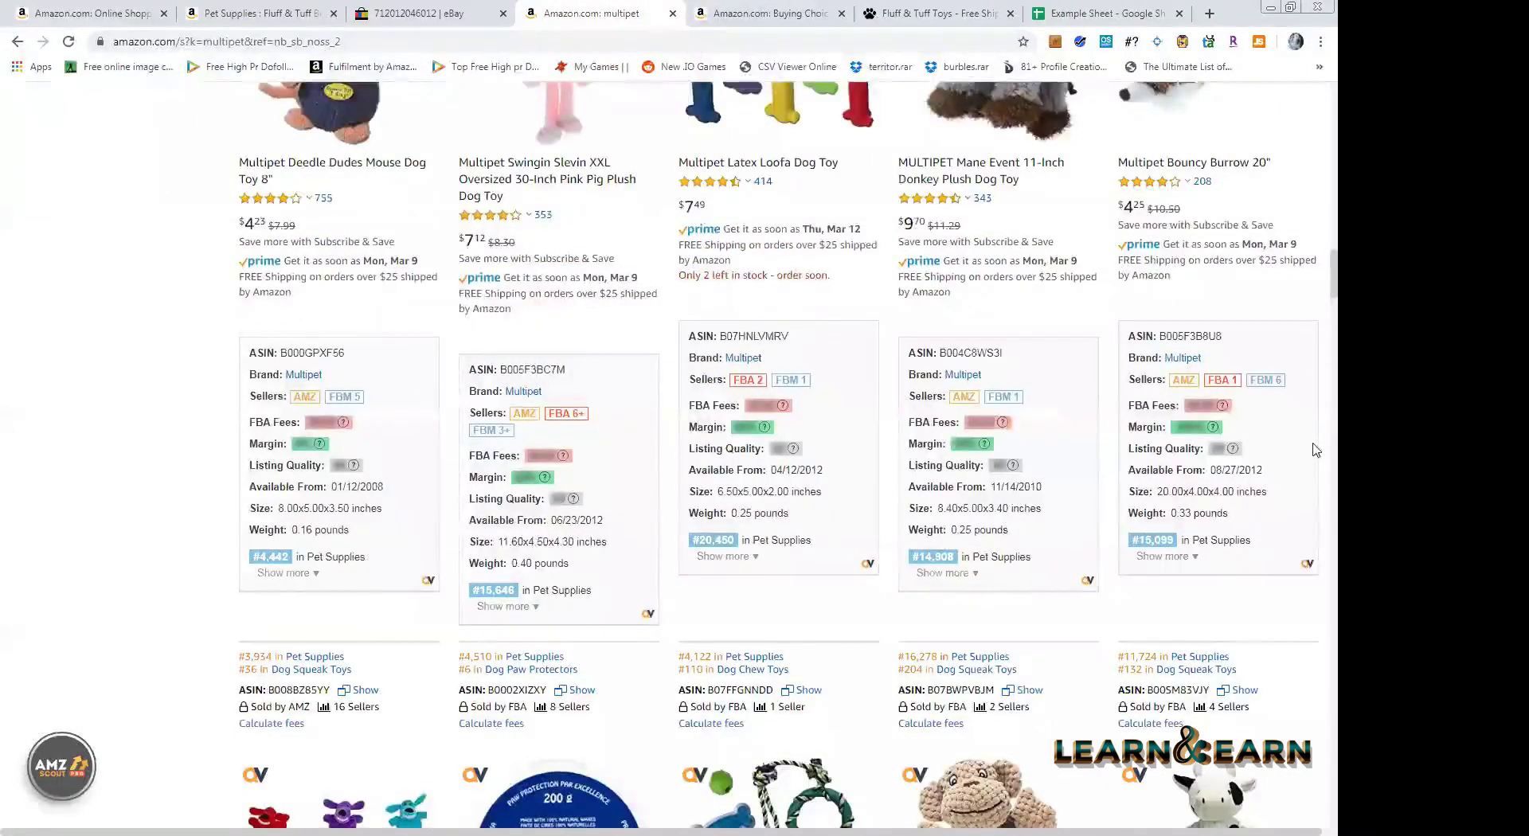
{"action": "scroll", "coordinate": [1315, 450], "scroll_direction": "down", "scroll_amount": 1}
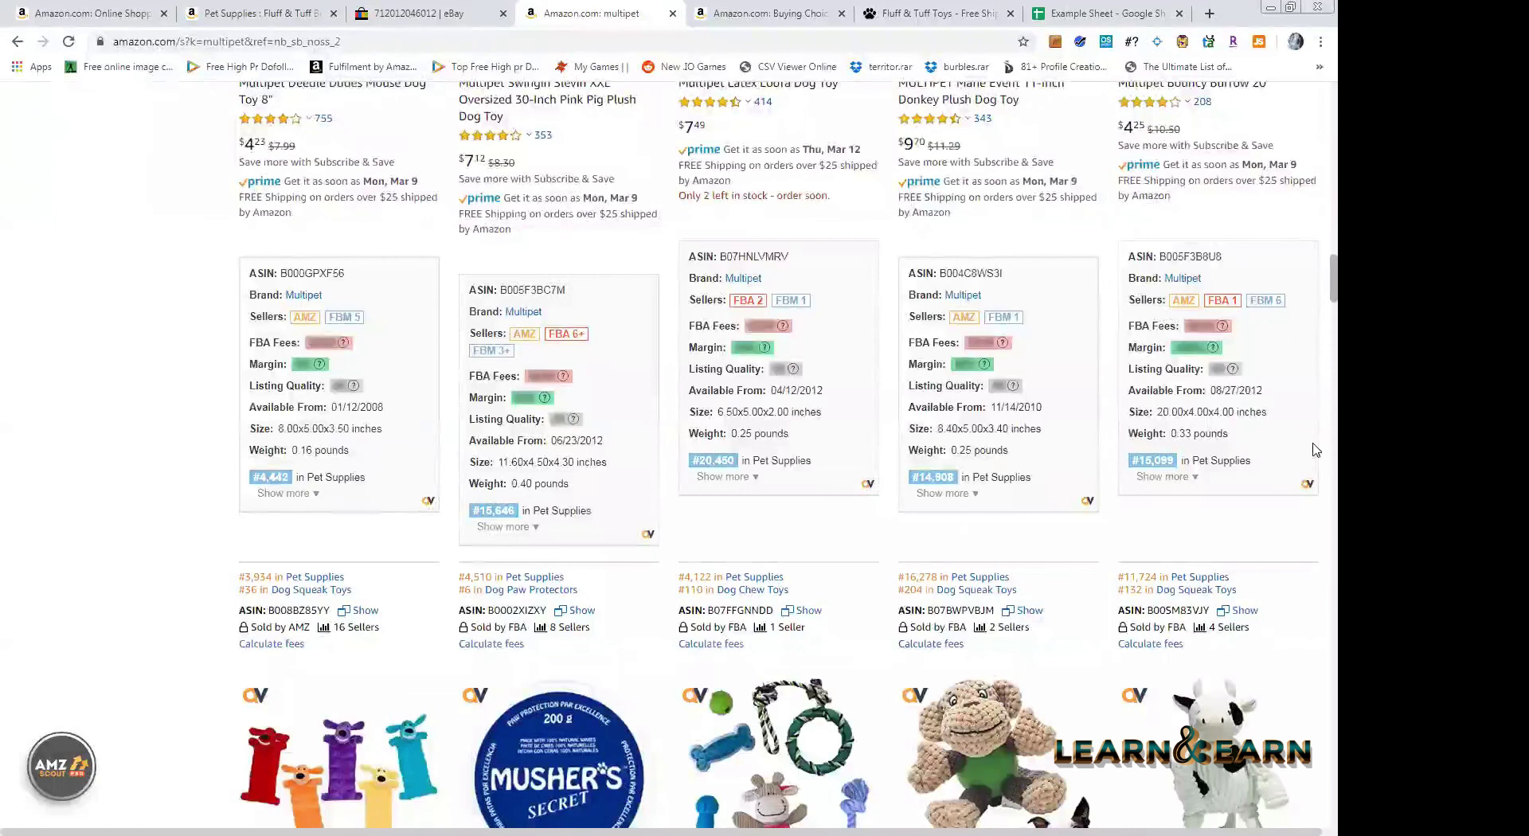
- Look through more Multipet search results for seller types, size and weight, and return to the start of the list
{"action": "scroll", "coordinate": [1315, 450], "scroll_direction": "down", "scroll_amount": 15}
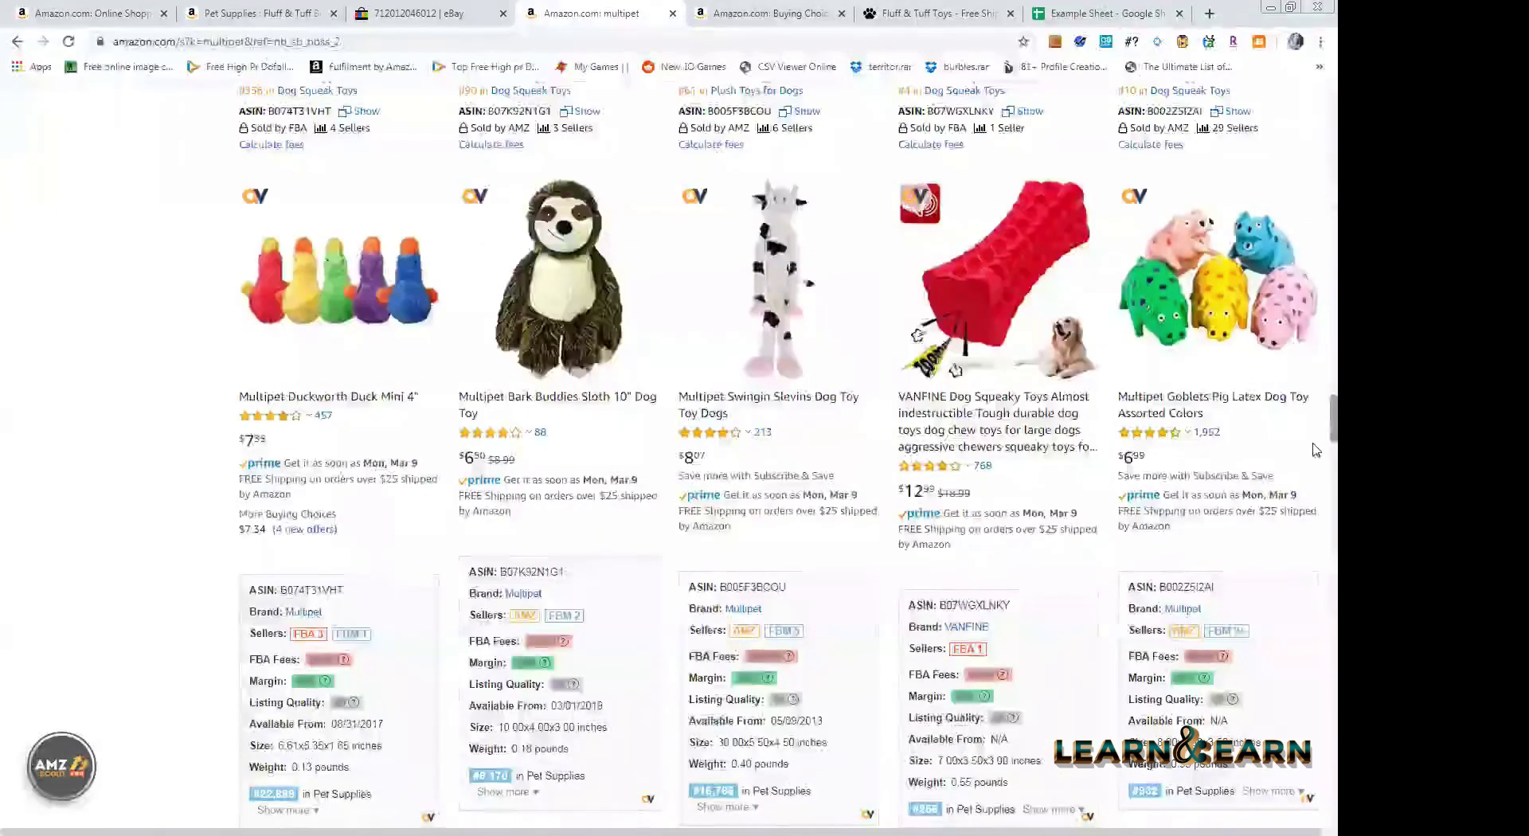
{"action": "scroll", "coordinate": [1315, 450], "scroll_direction": "down", "scroll_amount": 1}
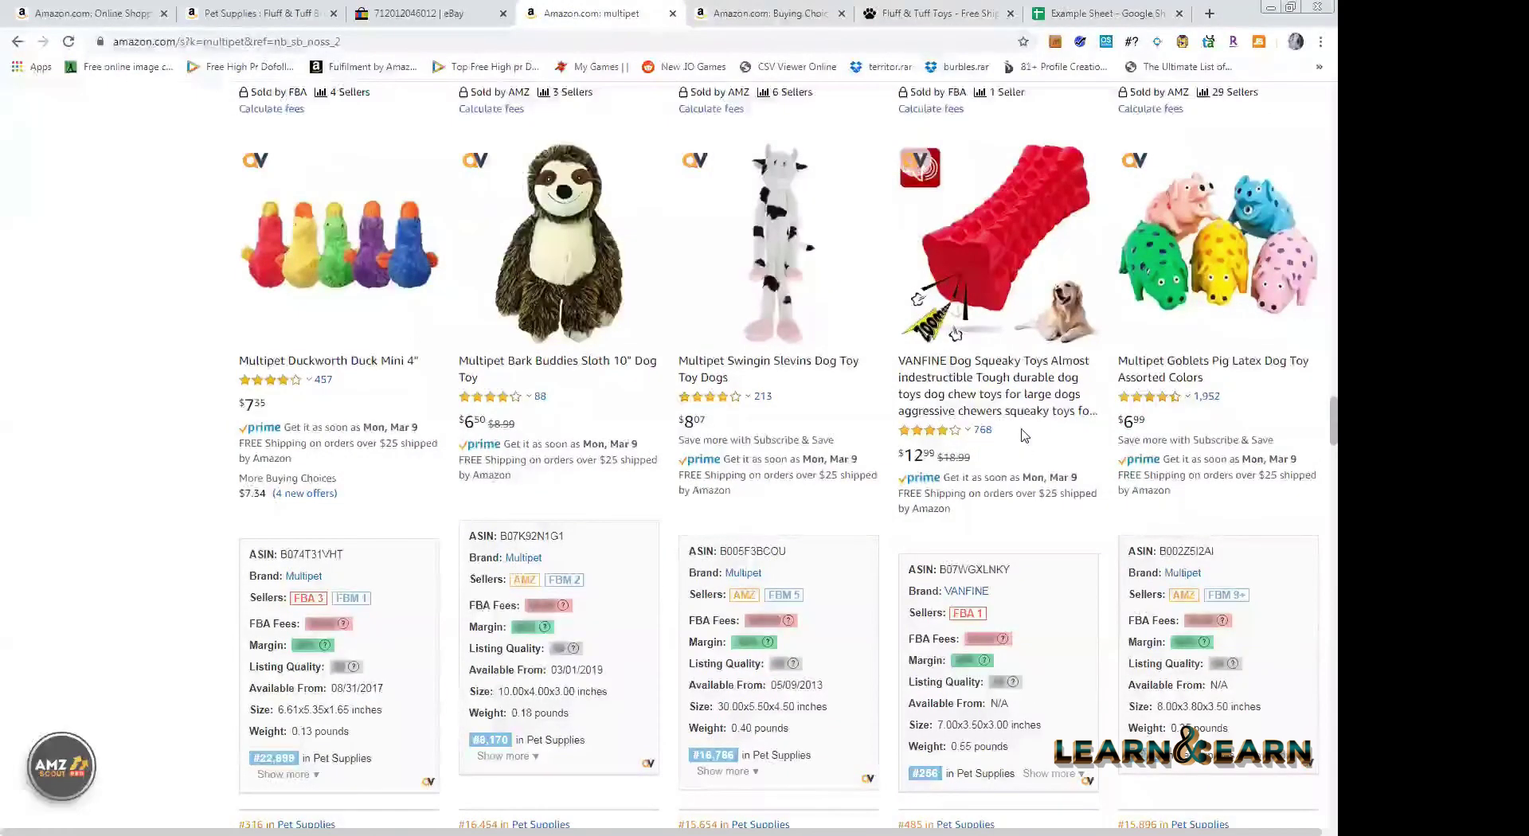
{"action": "key", "text": "Home"}
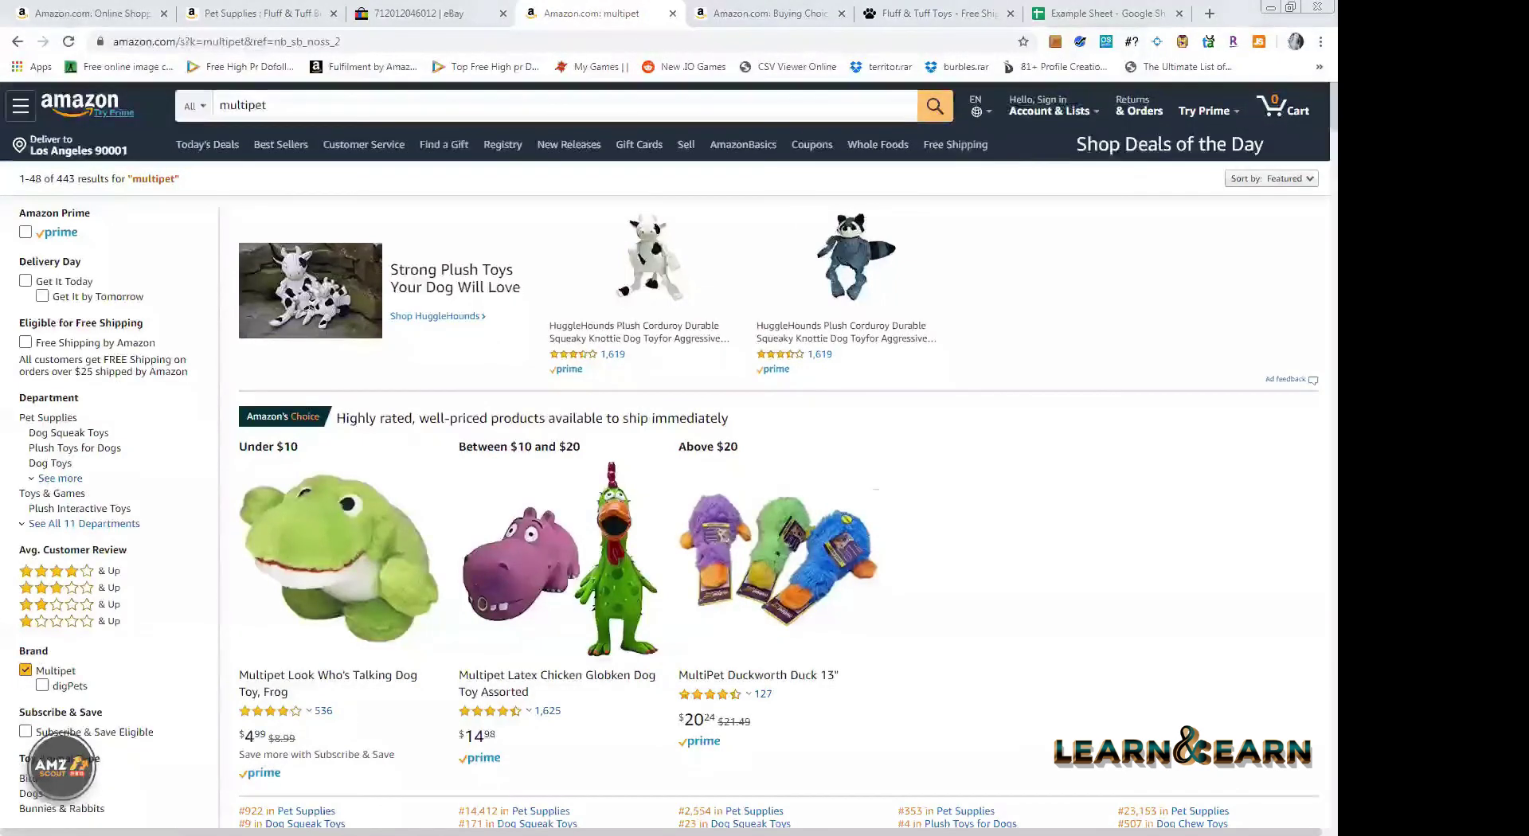
- Switch to the Info document in WordPad, go to the Reseller's Permit steps and open the TaxJar resale certificates link
{"action": "key", "text": "alt+Tab"}
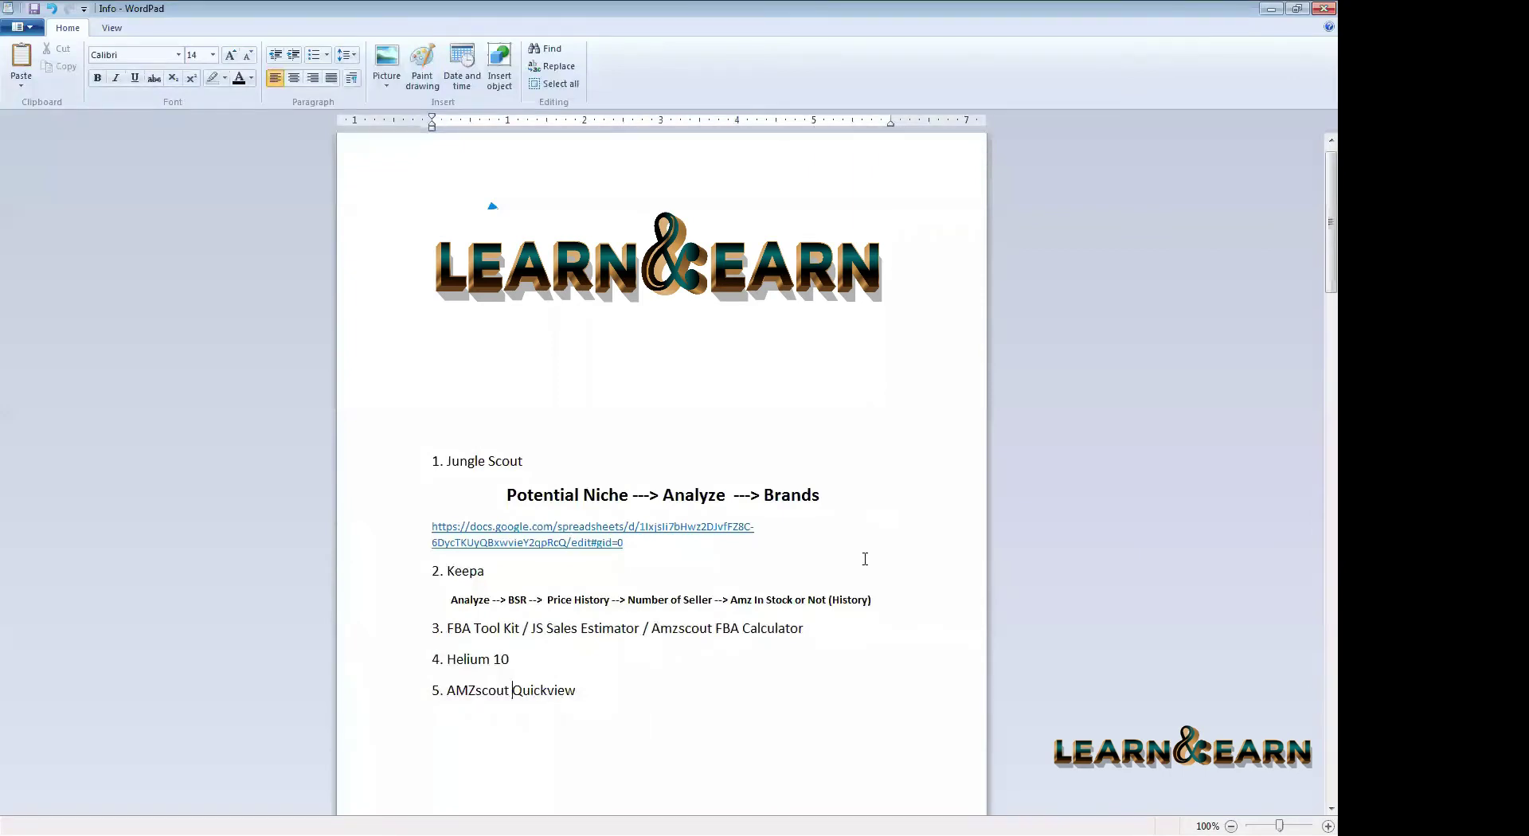
{"action": "scroll", "coordinate": [1171, 301], "scroll_direction": "down", "scroll_amount": 15}
{"action": "scroll", "coordinate": [1170, 301], "scroll_direction": "up", "scroll_amount": 5}
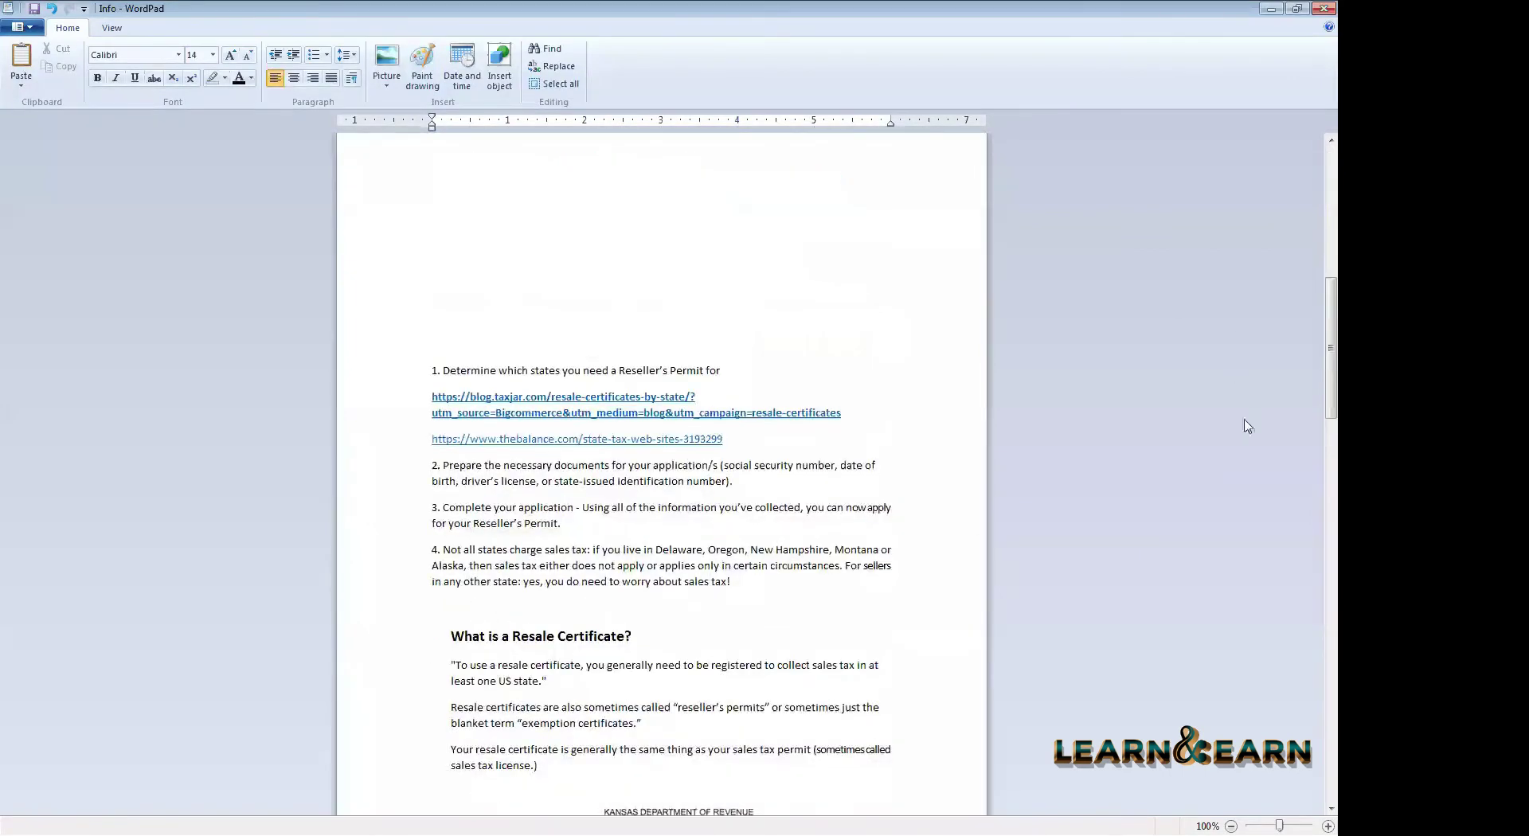
{"action": "scroll", "coordinate": [1245, 427], "scroll_direction": "down", "scroll_amount": 4}
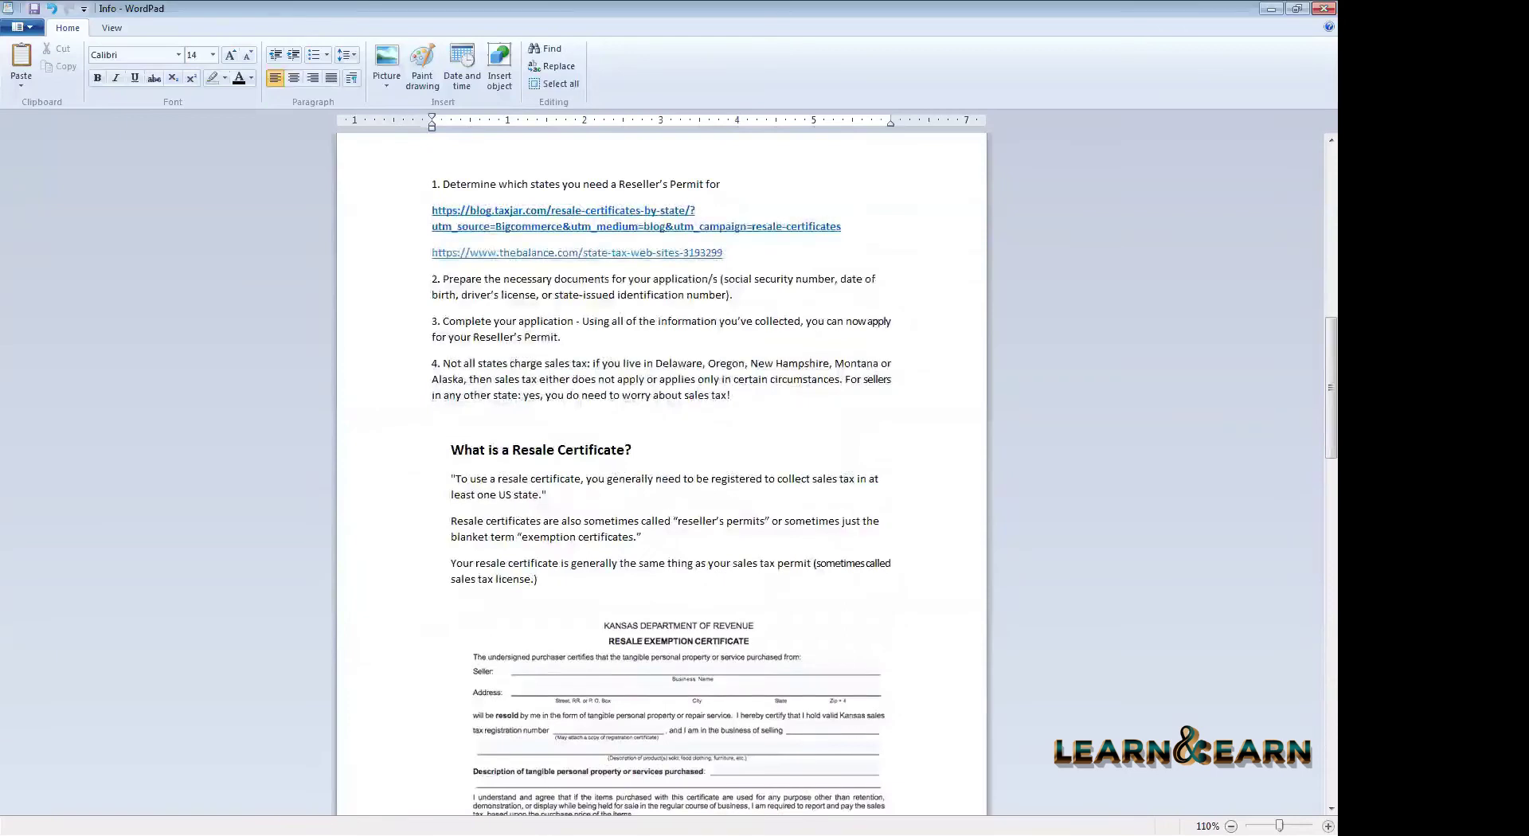
{"action": "scroll", "coordinate": [1195, 709], "scroll_direction": "up", "scroll_amount": 1}
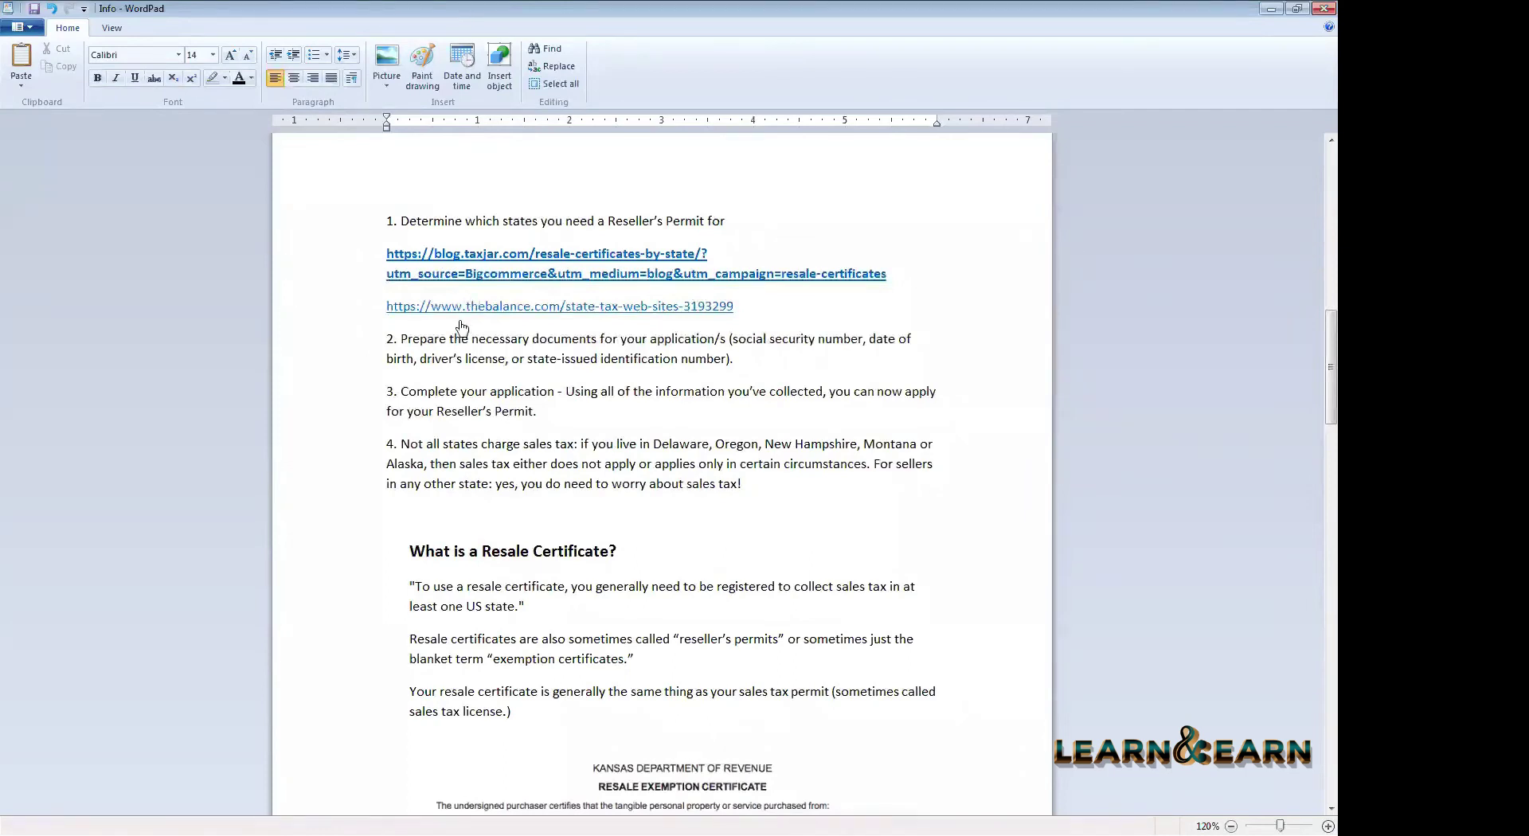
{"action": "left_click_drag", "start_coordinate": [516, 225], "coordinate": [401, 223]}
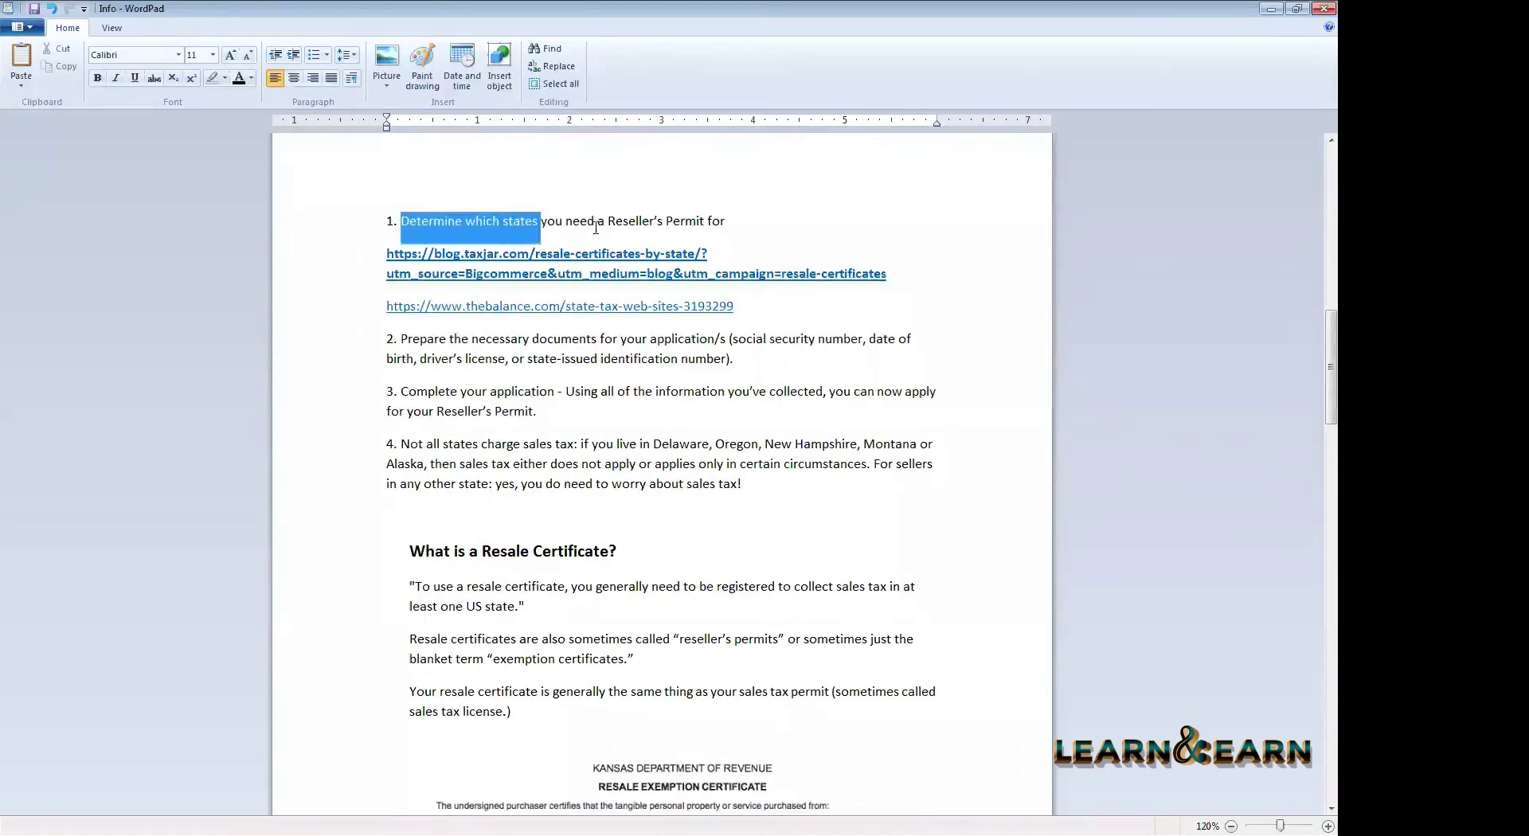
{"action": "left_click", "coordinate": [580, 223]}
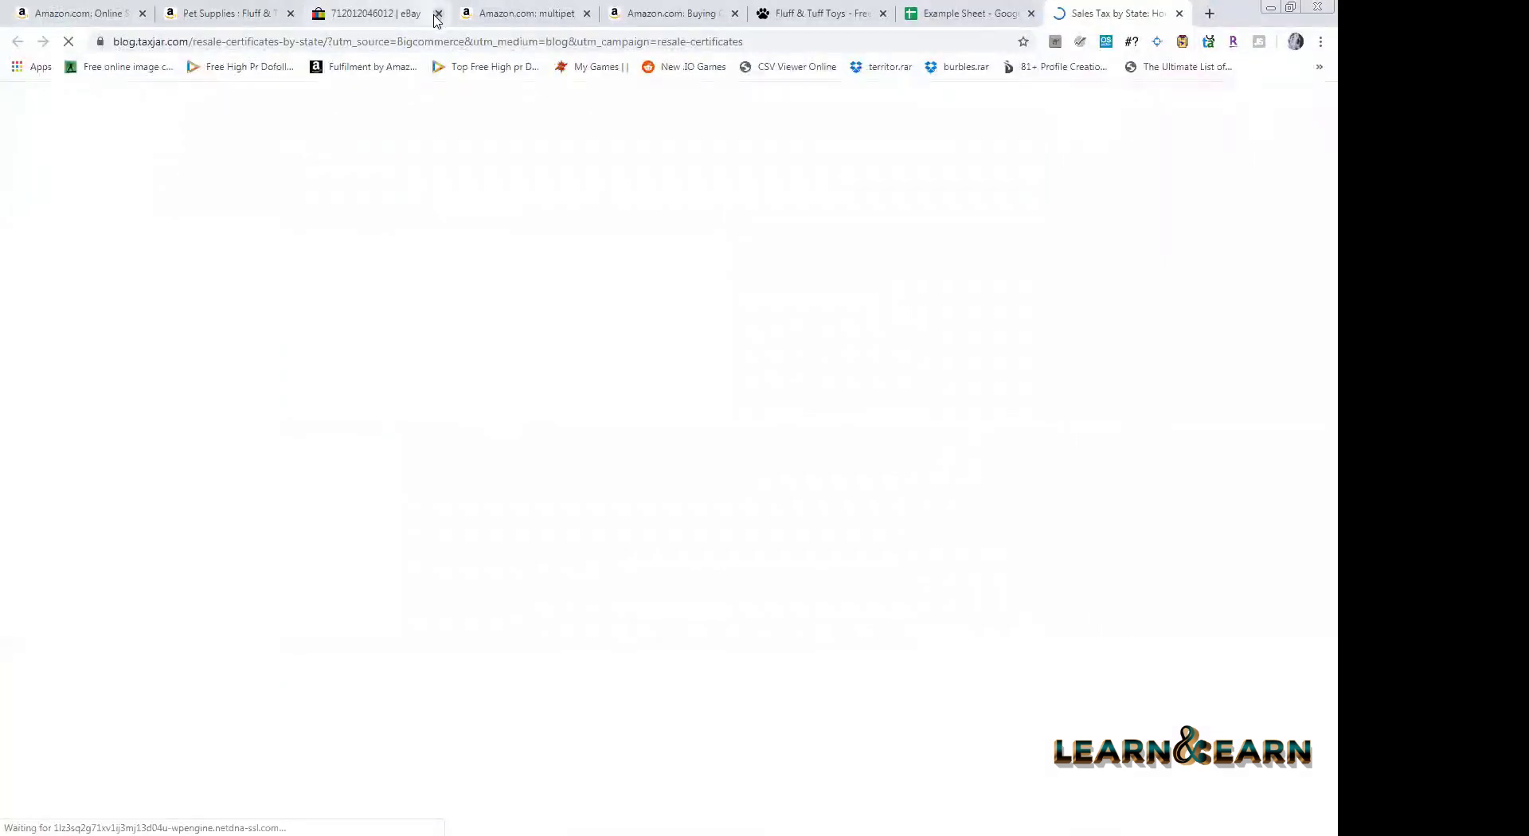
- Close the eBay, Multipet search, Amazon Buying Choices and Fluff & Tuff Toys pages in the browser
{"action": "left_click", "coordinate": [437, 14]}
{"action": "left_click", "coordinate": [437, 14]}
{"action": "left_click", "coordinate": [438, 14]}
{"action": "left_click", "coordinate": [430, 13]}
{"action": "left_click", "coordinate": [437, 14]}
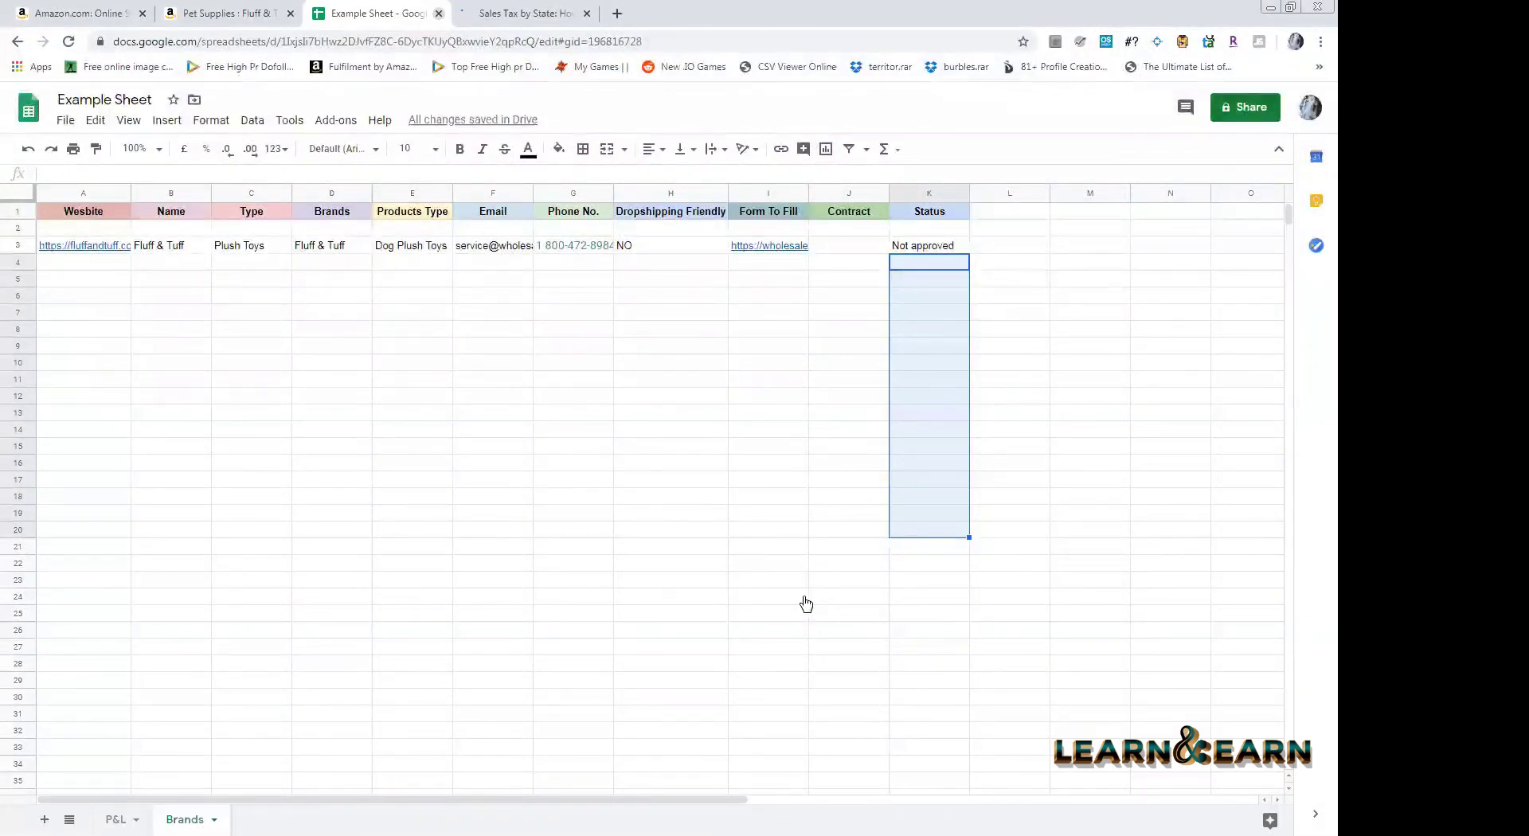
- Find Arizona in the TaxJar article's list of states and open its resale certificate guide
{"action": "key", "text": "ctrl+Tab"}
{"action": "scroll", "coordinate": [1320, 356], "scroll_direction": "down", "scroll_amount": 5}
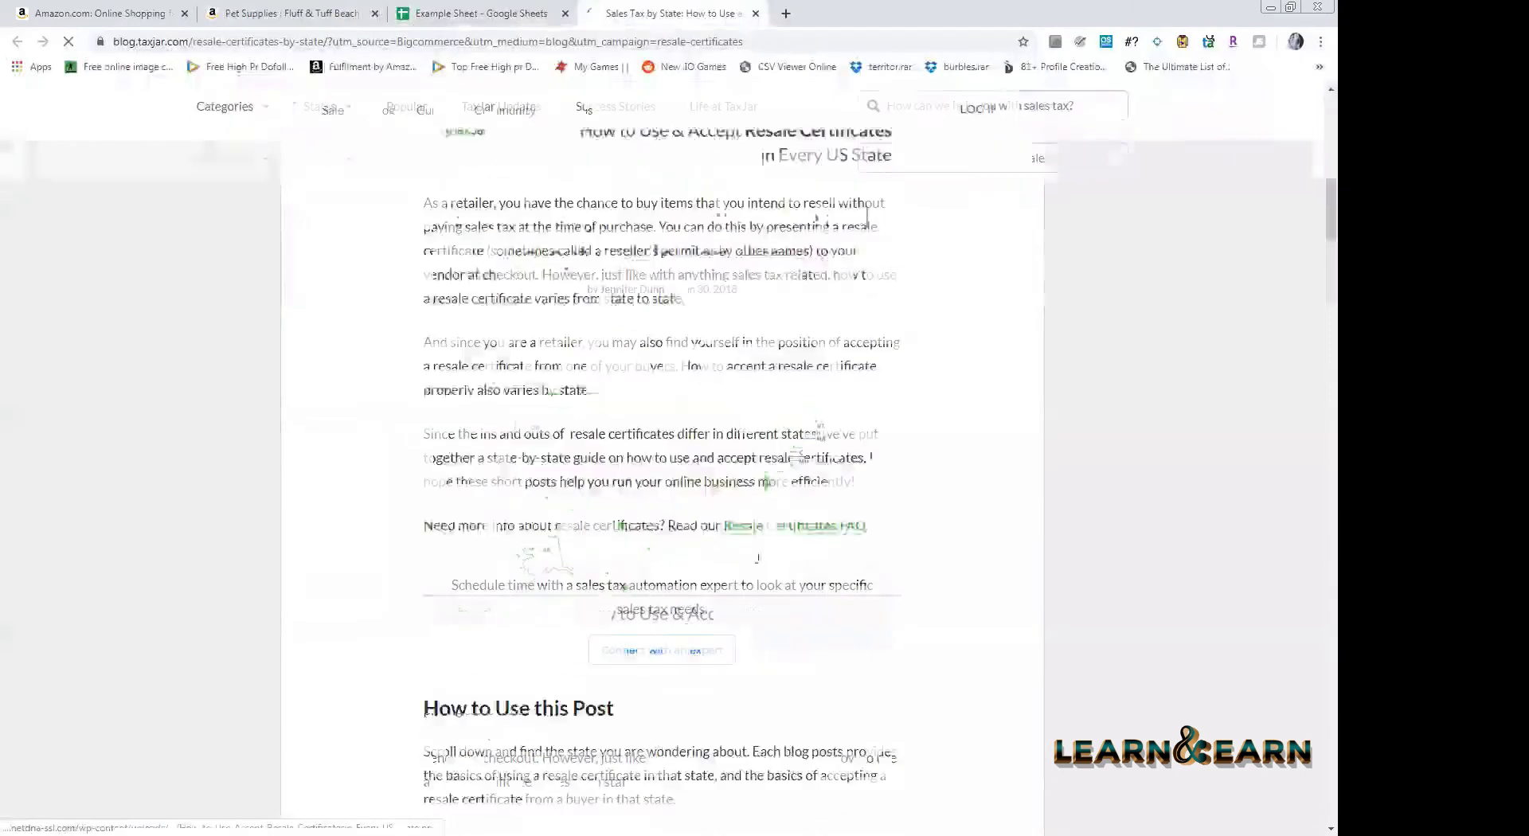
{"action": "scroll", "coordinate": [1320, 356], "scroll_direction": "down", "scroll_amount": 10}
{"action": "scroll", "coordinate": [1321, 434], "scroll_direction": "down", "scroll_amount": 7}
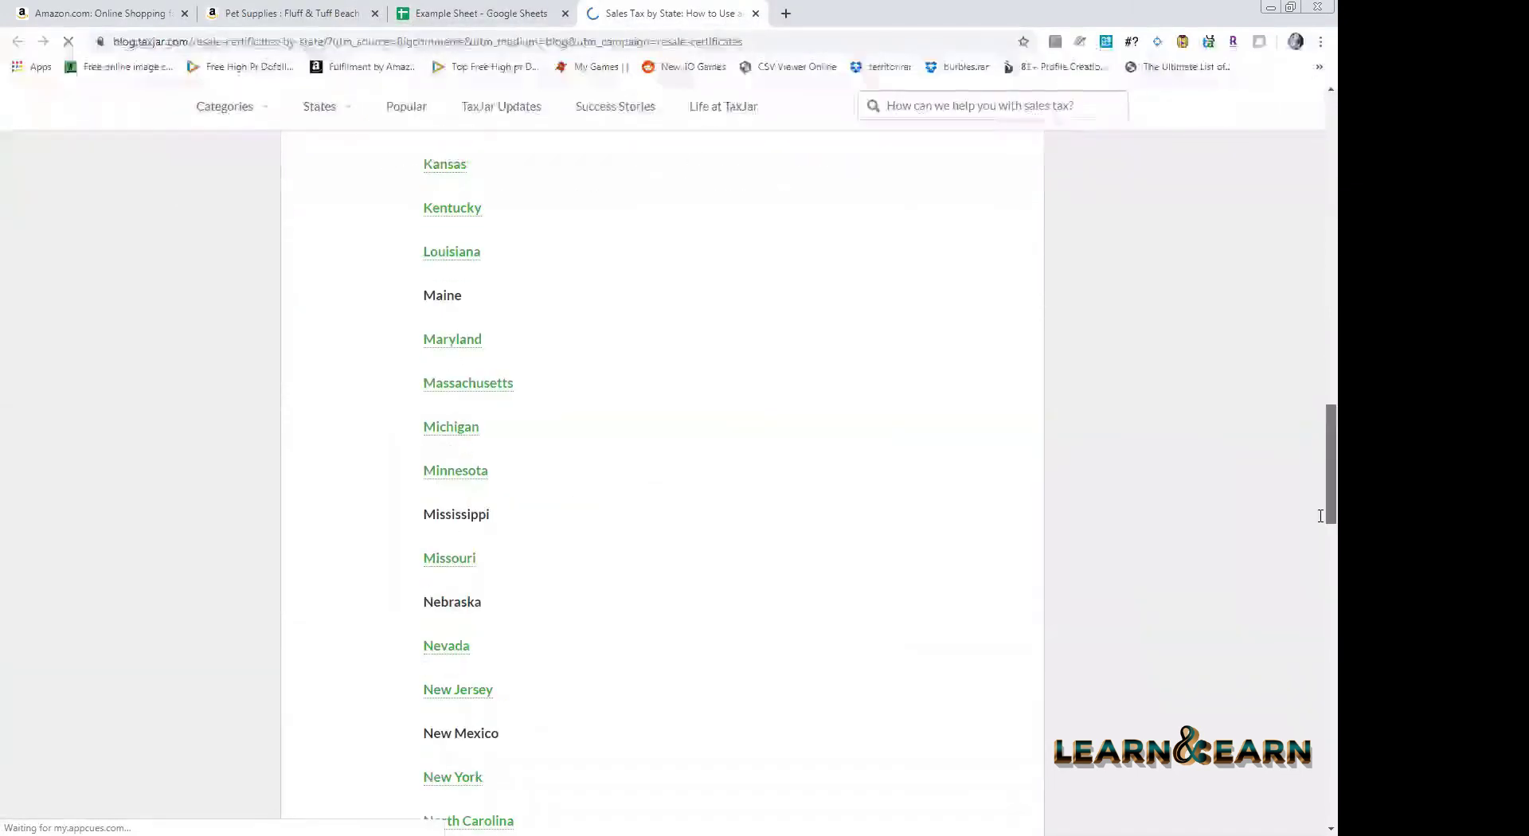
{"action": "scroll", "coordinate": [1320, 562], "scroll_direction": "down", "scroll_amount": 7}
{"action": "scroll", "coordinate": [1321, 516], "scroll_direction": "down", "scroll_amount": 5}
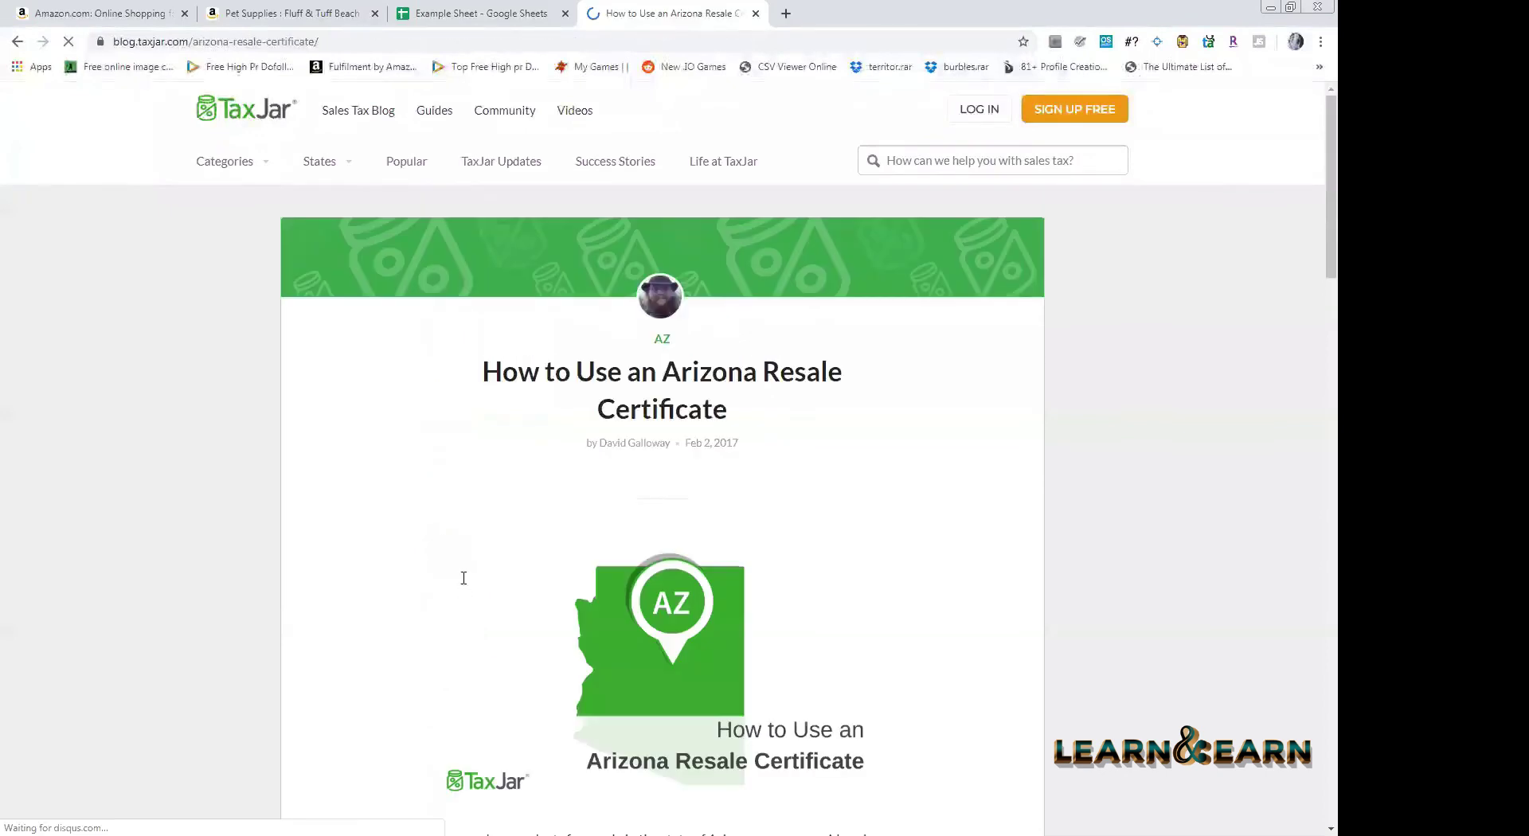
- Read how to use an Arizona resale certificate and highlight "Form 5000A" in the instructions
{"action": "scroll", "coordinate": [465, 573], "scroll_direction": "down", "scroll_amount": 3}
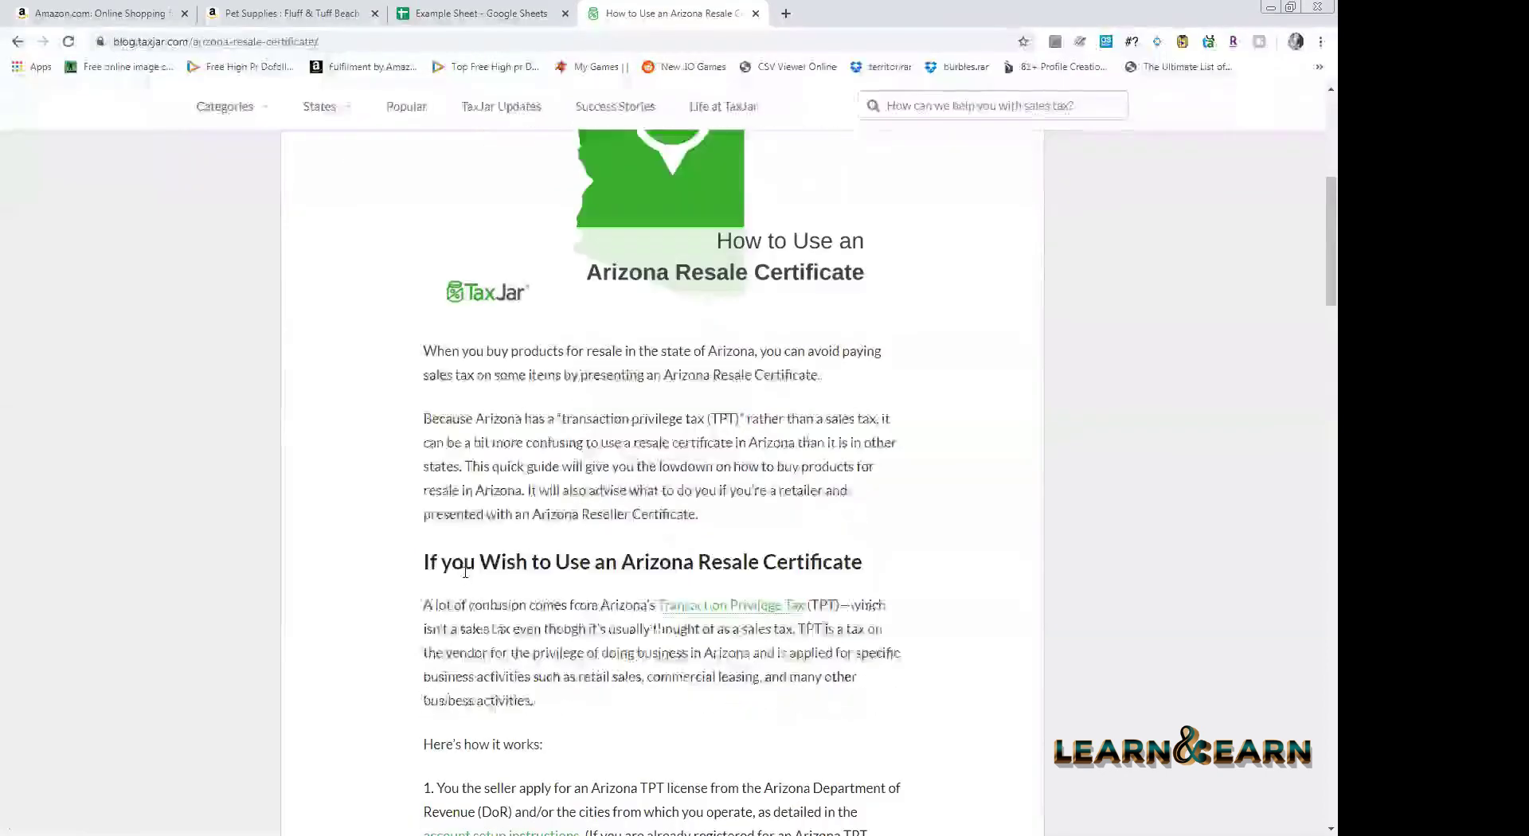
{"action": "scroll", "coordinate": [447, 444], "scroll_direction": "up", "scroll_amount": 4}
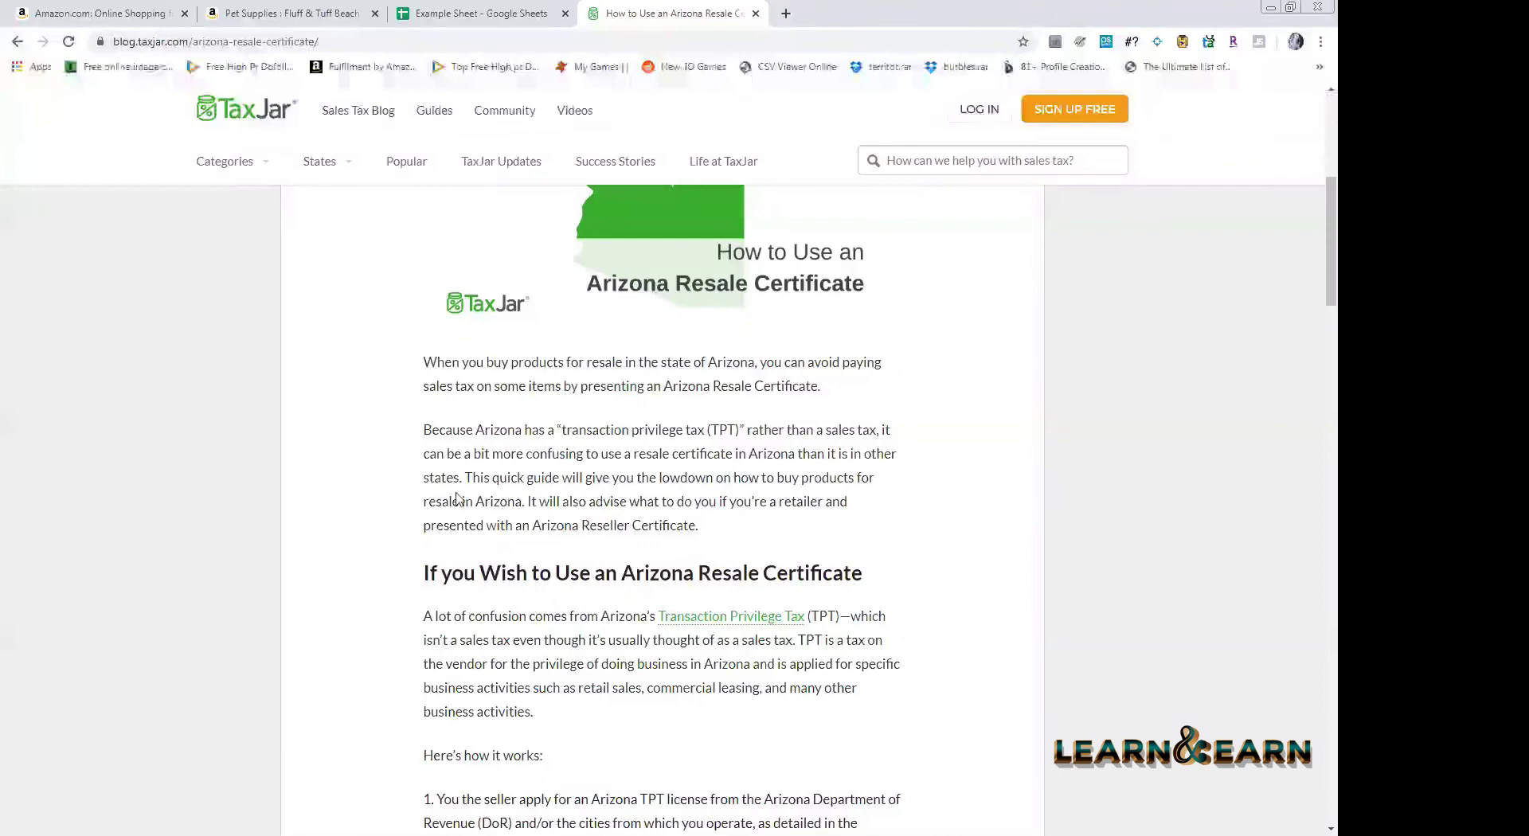
{"action": "scroll", "coordinate": [458, 497], "scroll_direction": "down", "scroll_amount": 2}
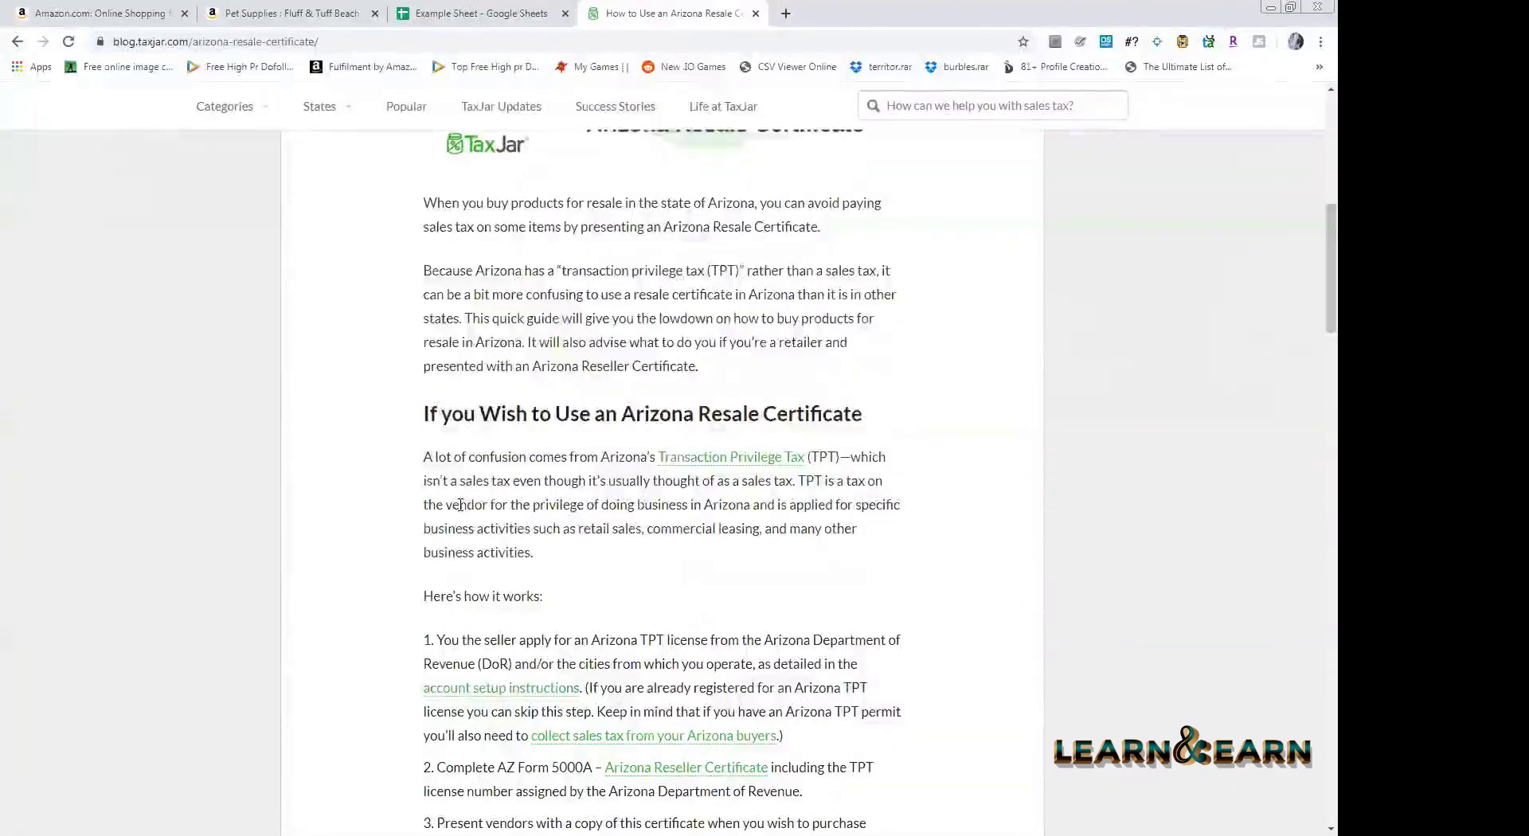
{"action": "scroll", "coordinate": [460, 504], "scroll_direction": "down", "scroll_amount": 2}
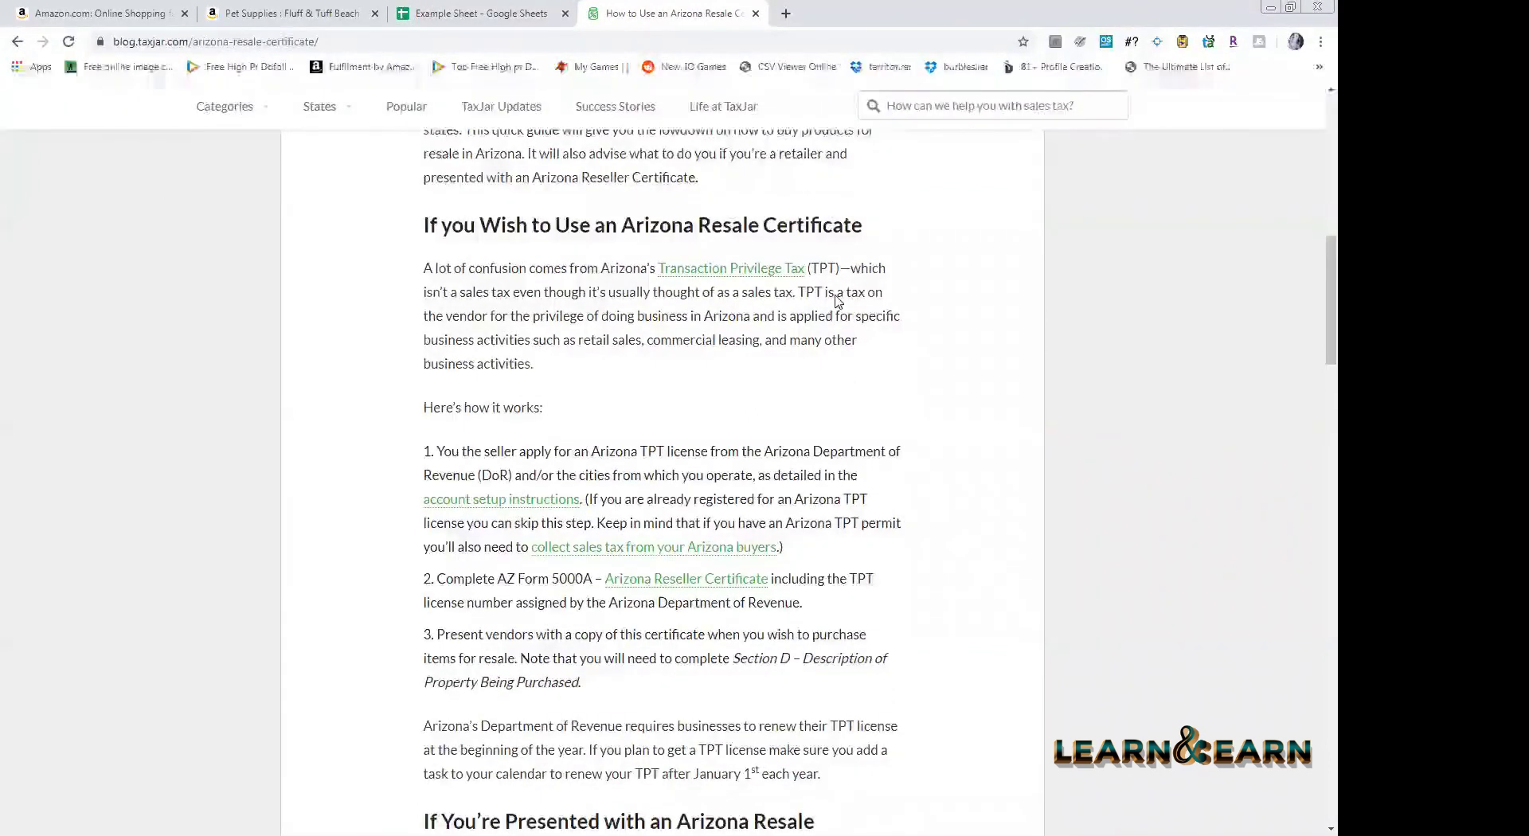
{"action": "scroll", "coordinate": [837, 301], "scroll_direction": "down", "scroll_amount": 2}
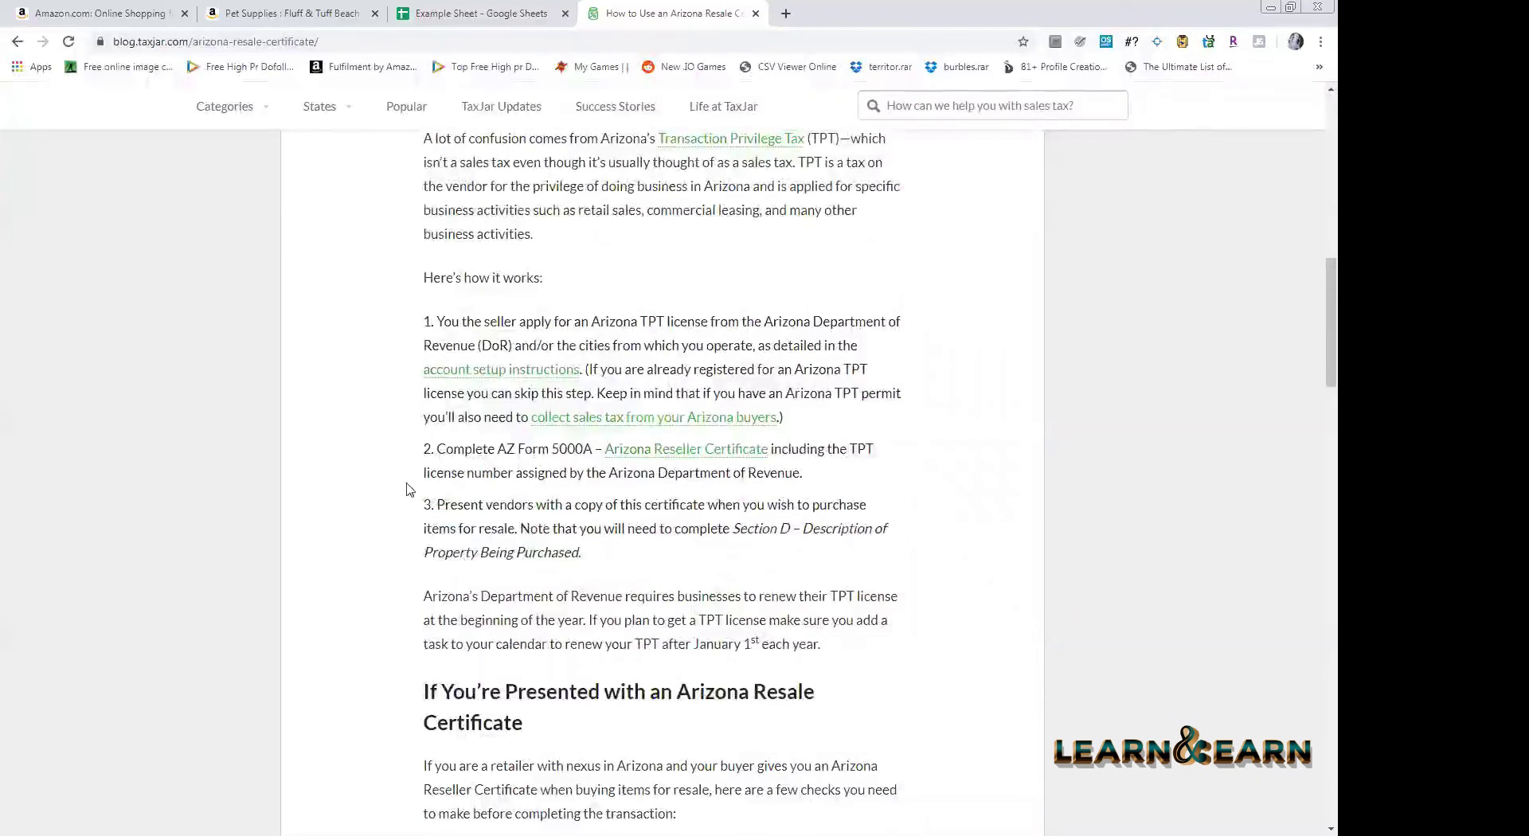
{"action": "left_click_drag", "start_coordinate": [515, 449], "coordinate": [592, 448]}
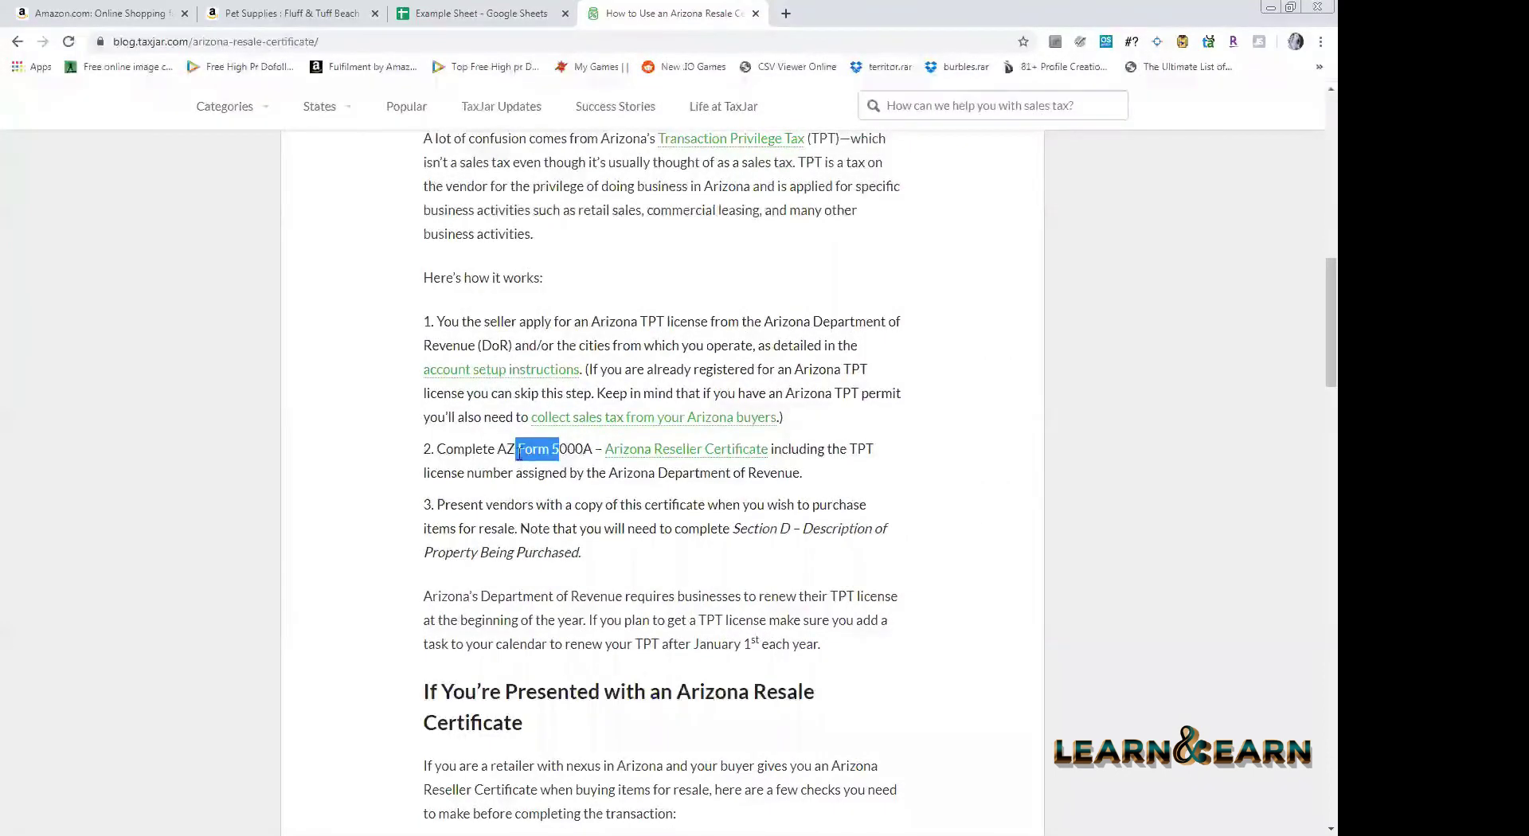
{"action": "left_click_drag", "start_coordinate": [592, 449], "coordinate": [593, 449]}
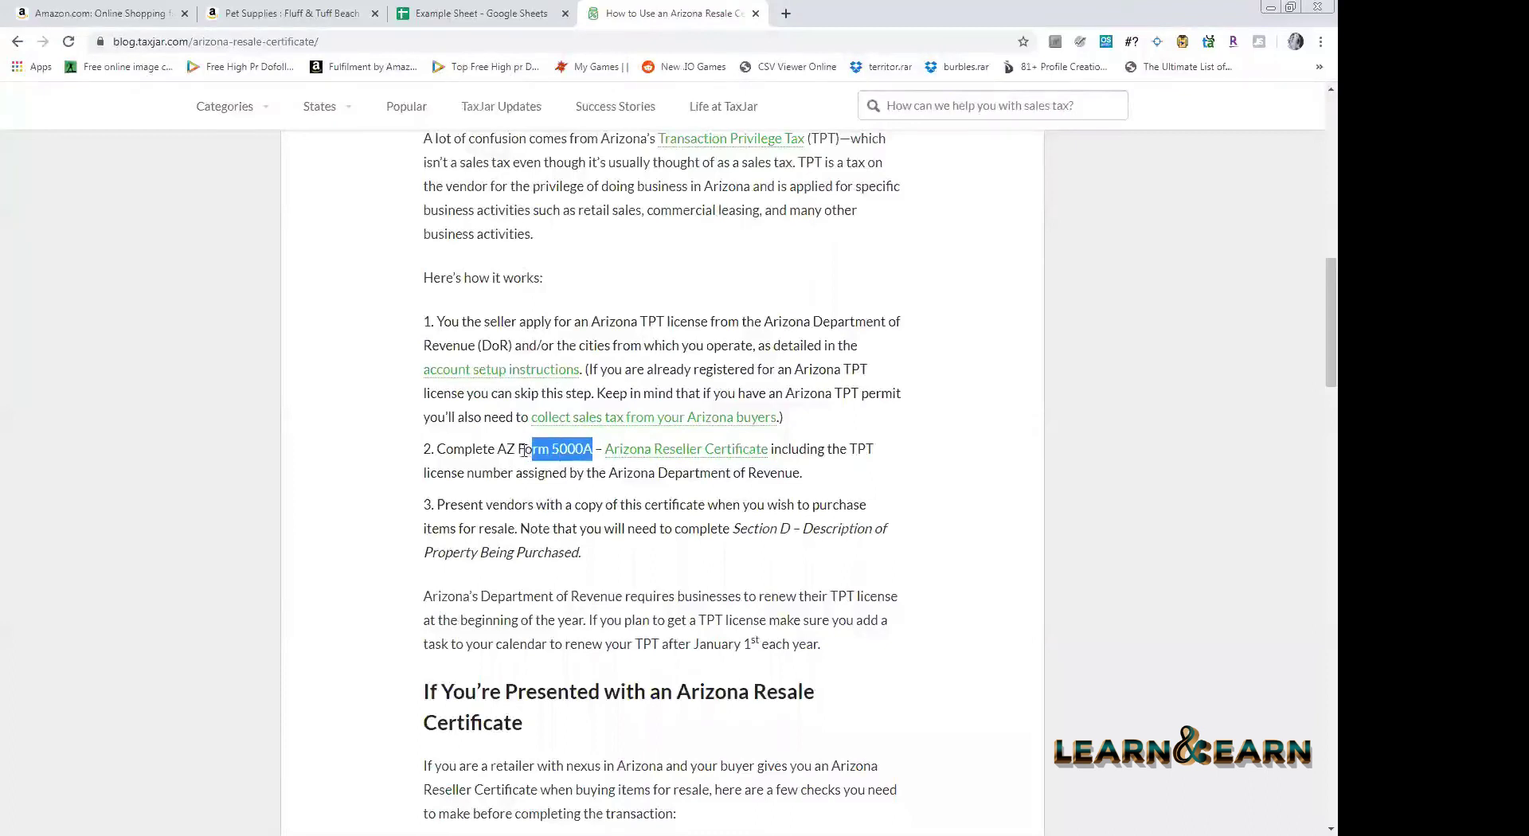
- Open google.com in a new incognito window, search for "Form 5000A" and open the Arizona Department of Revenue's TPT Forms page
{"action": "left_click", "coordinate": [1318, 46]}
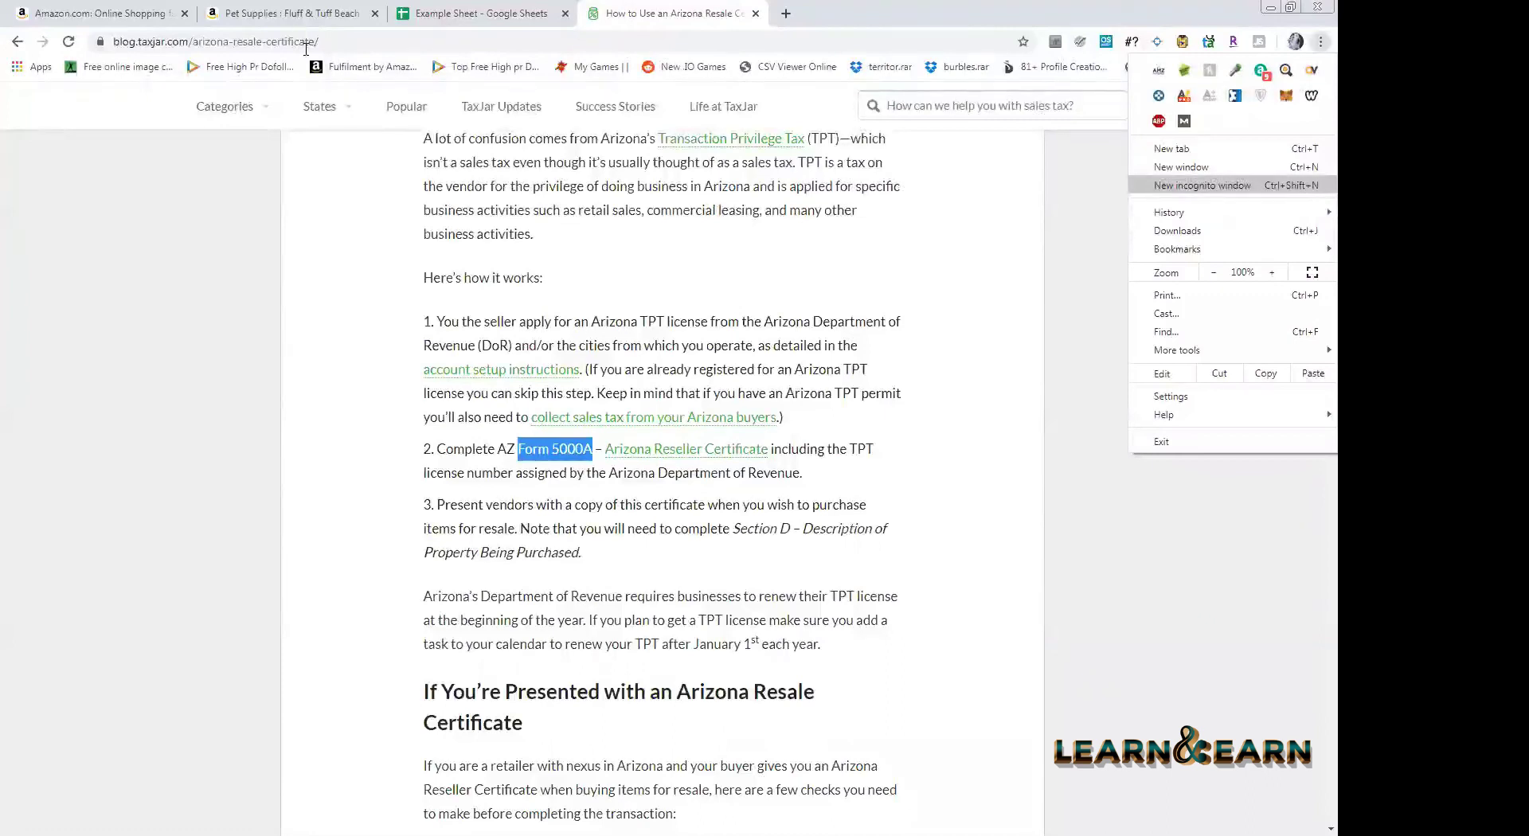
{"action": "key", "text": "ctrl+shift+n"}
{"action": "type", "text": "google.com"}
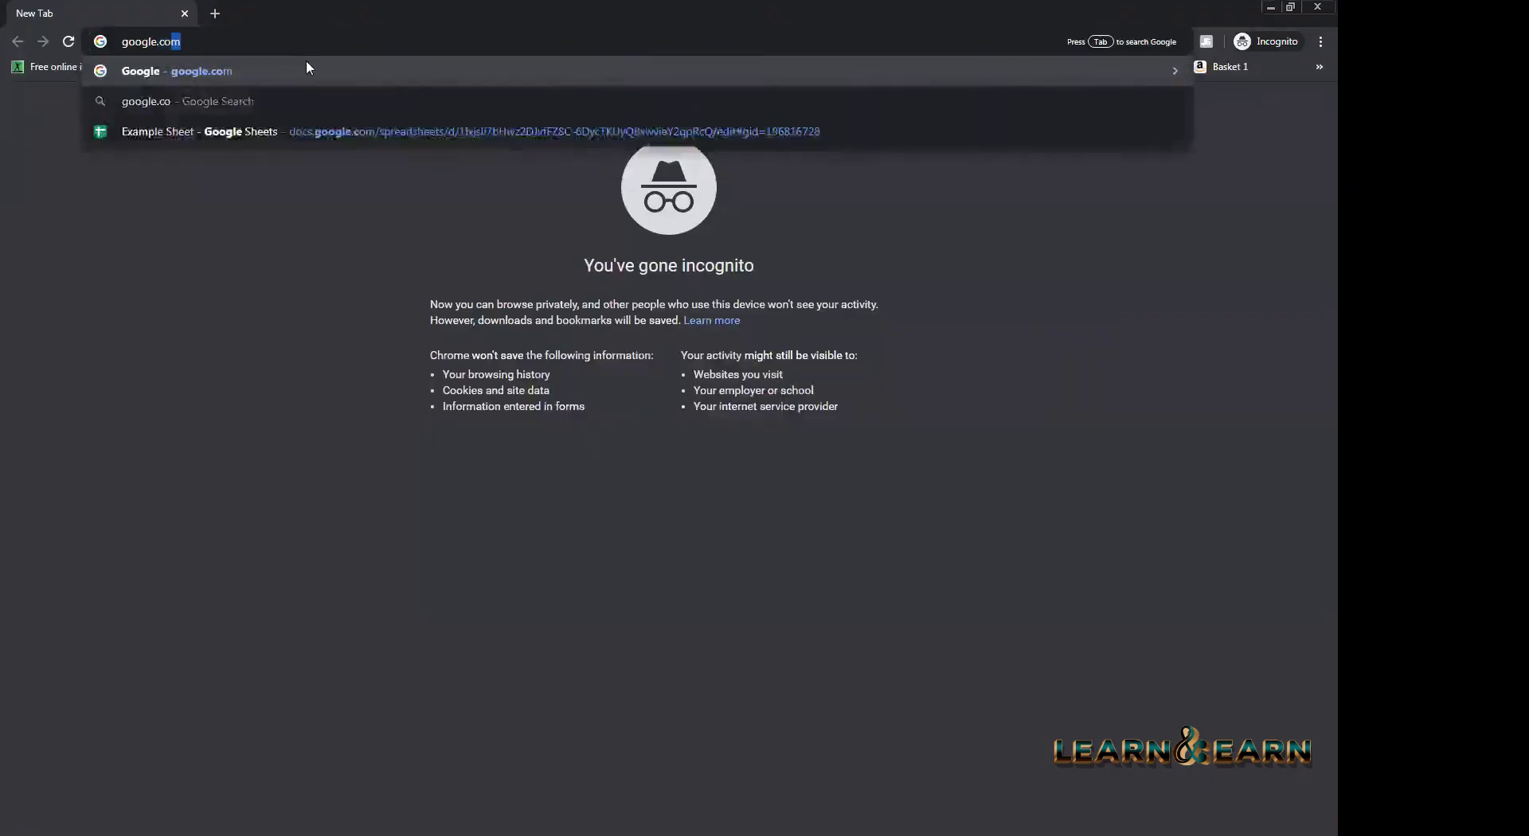
{"action": "key", "text": "Return"}
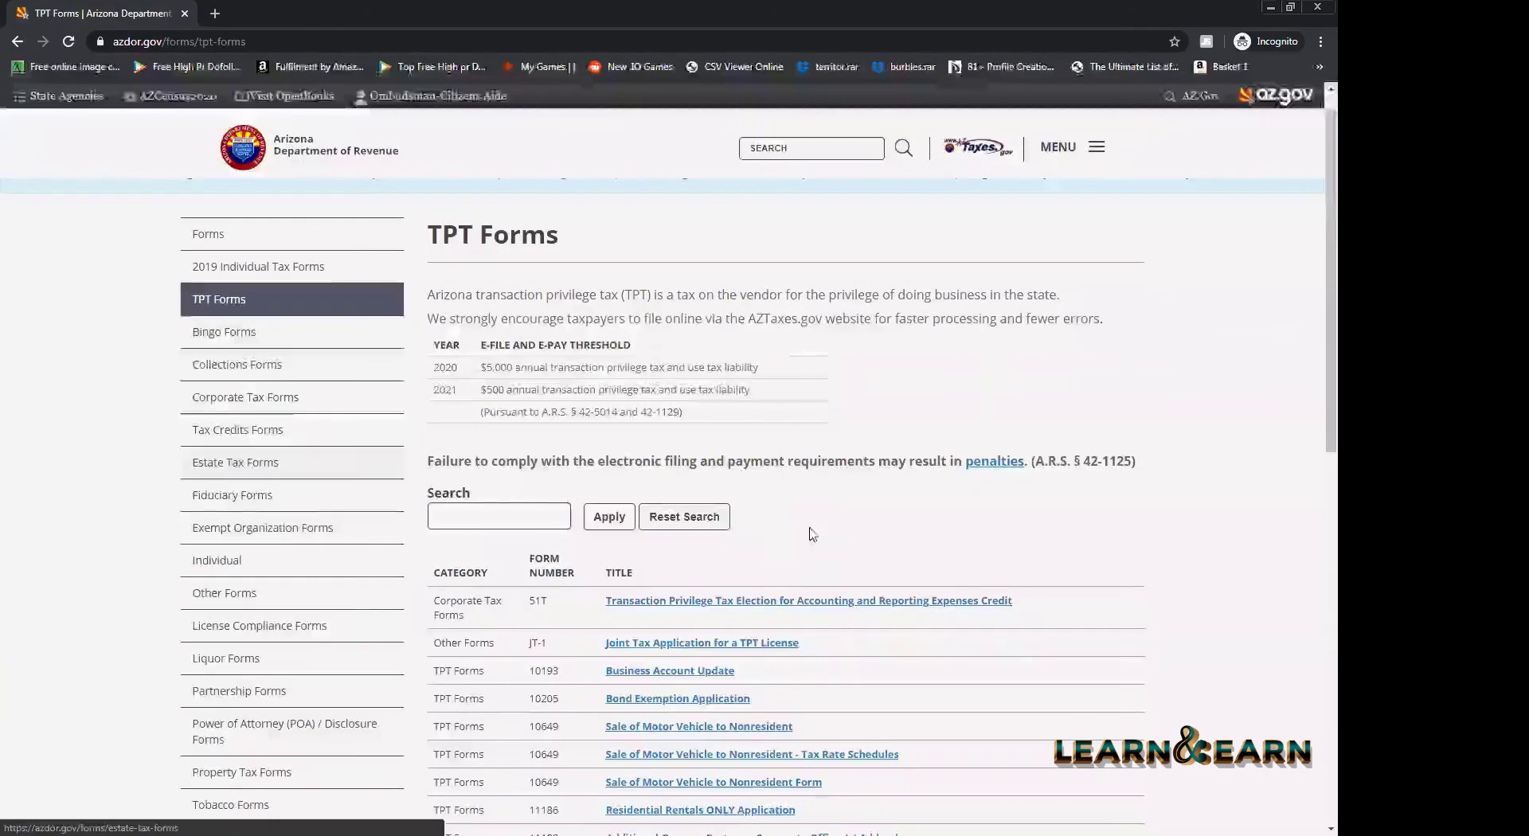
- Locate form 5000A, Arizona Resale Certificate, in the TPT forms list and download its PDF
{"action": "scroll", "coordinate": [501, 663], "scroll_direction": "down", "scroll_amount": 3}
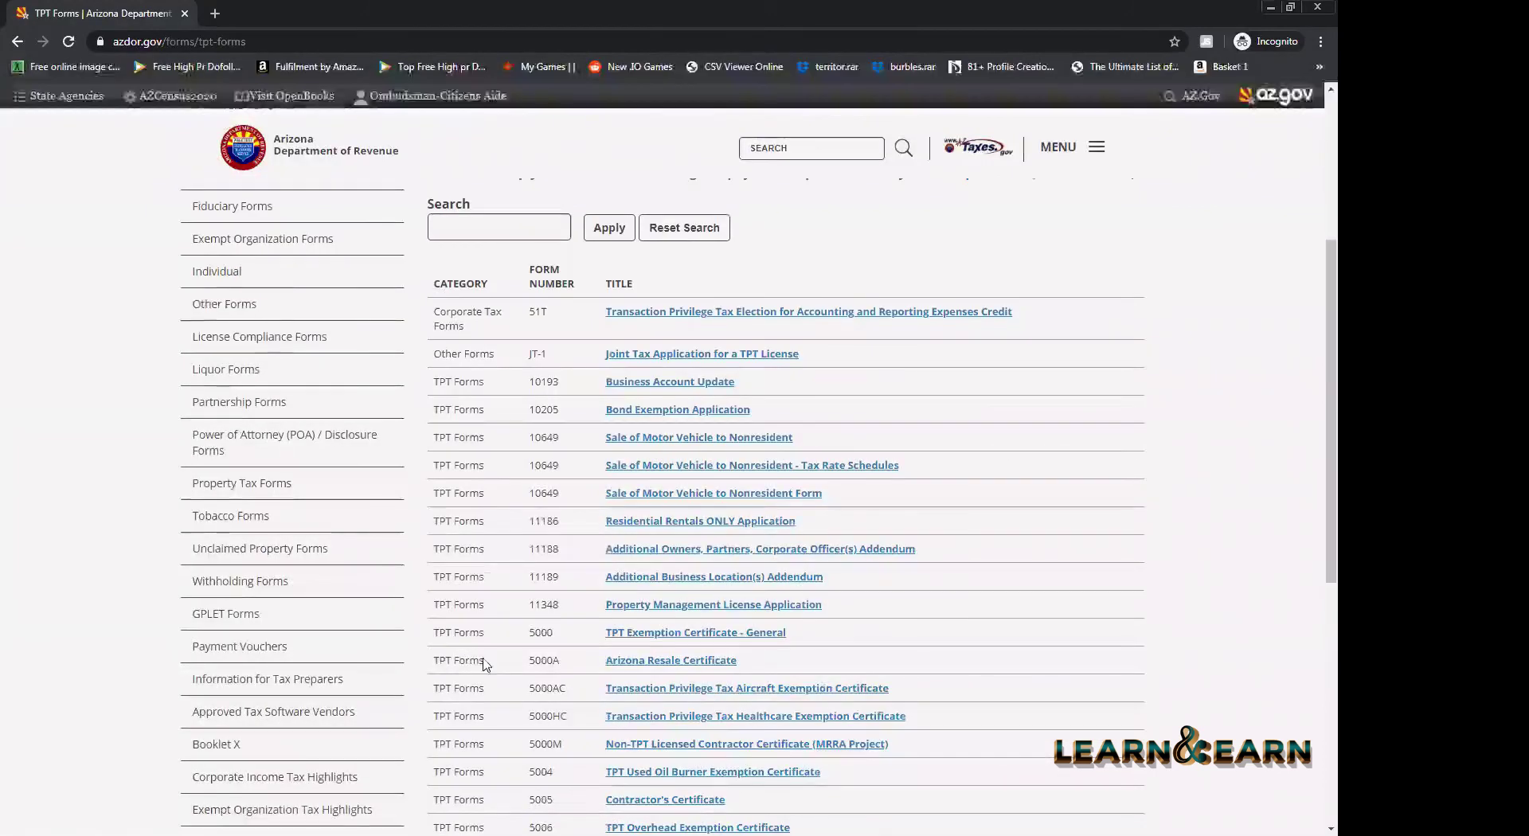
{"action": "left_click_drag", "start_coordinate": [471, 661], "coordinate": [440, 660]}
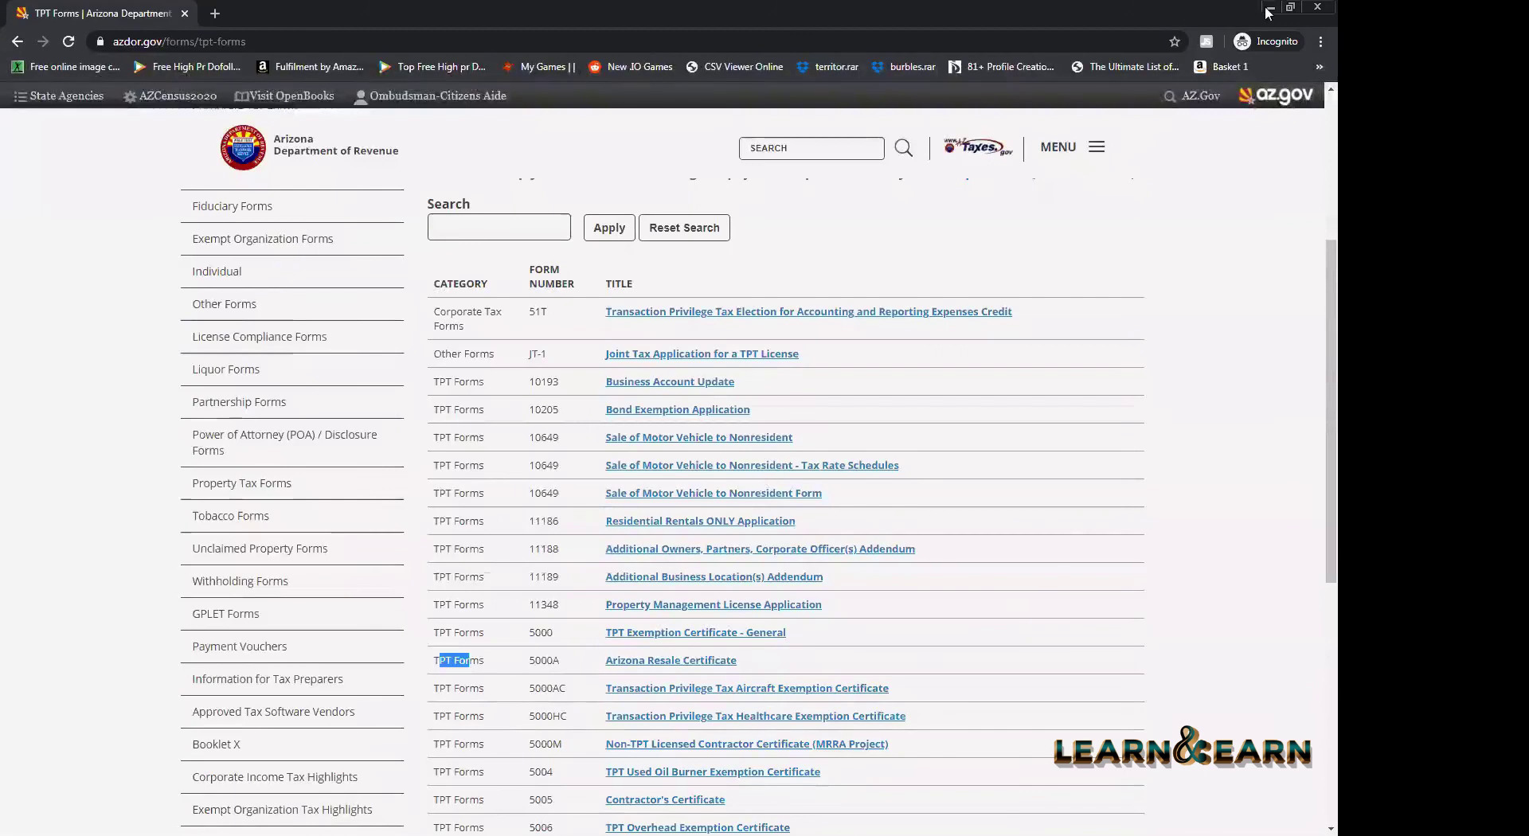
{"action": "left_click_drag", "start_coordinate": [530, 660], "coordinate": [553, 660]}
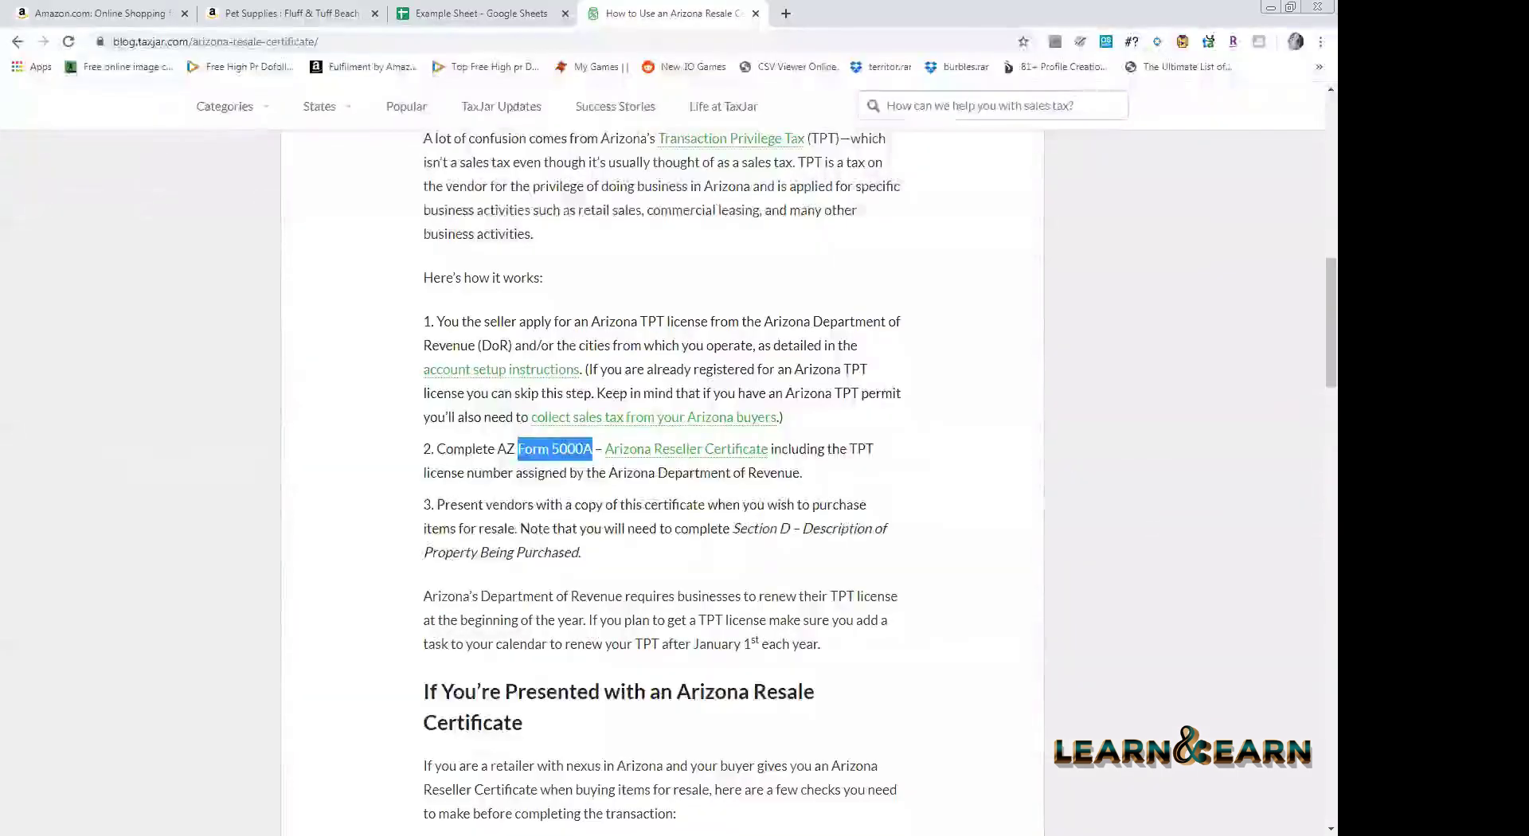
{"action": "left_click", "coordinate": [851, 449]}
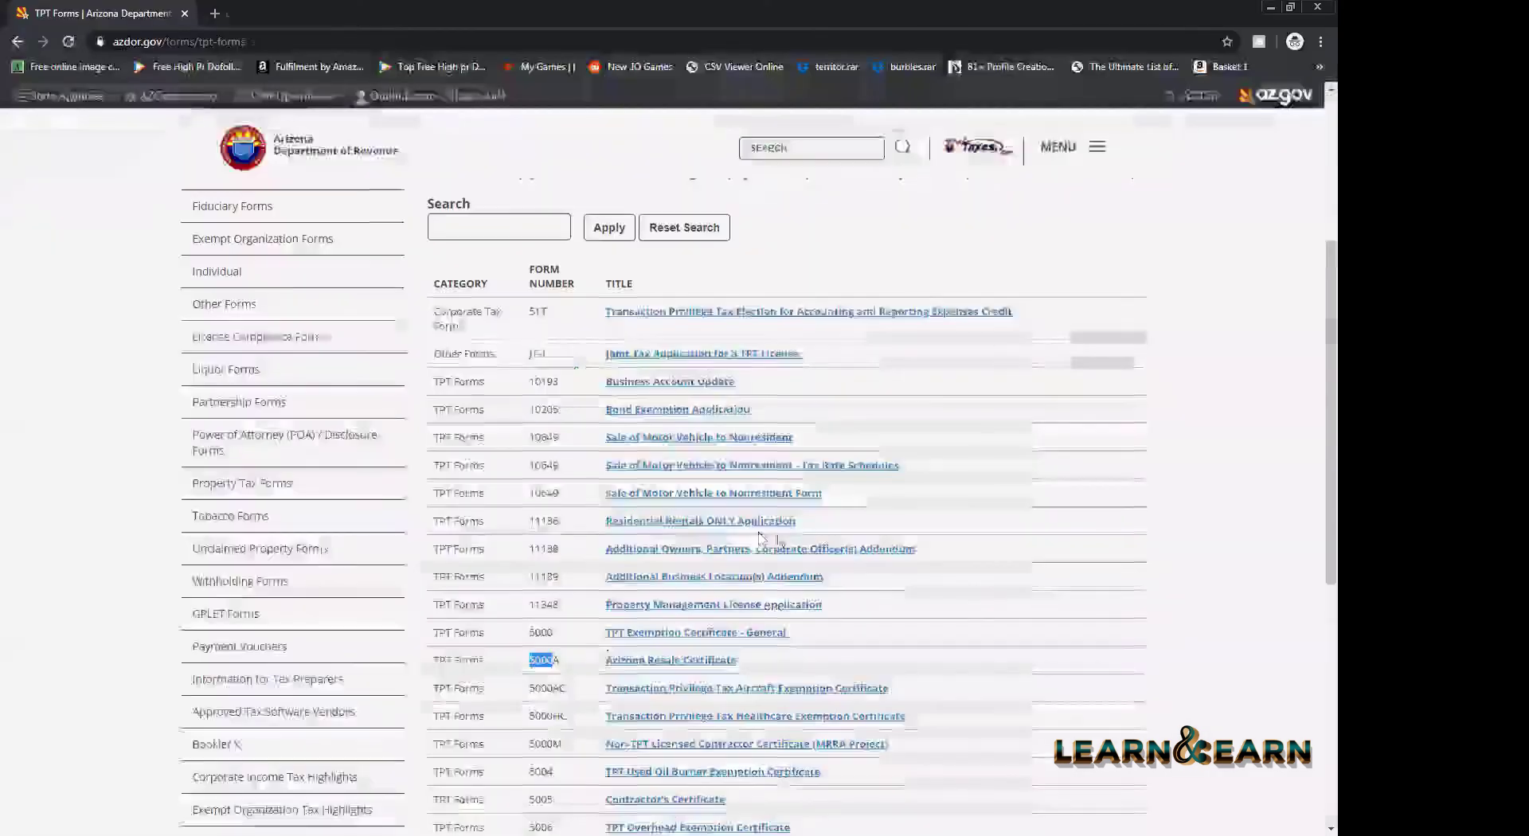
{"action": "left_click", "coordinate": [720, 539]}
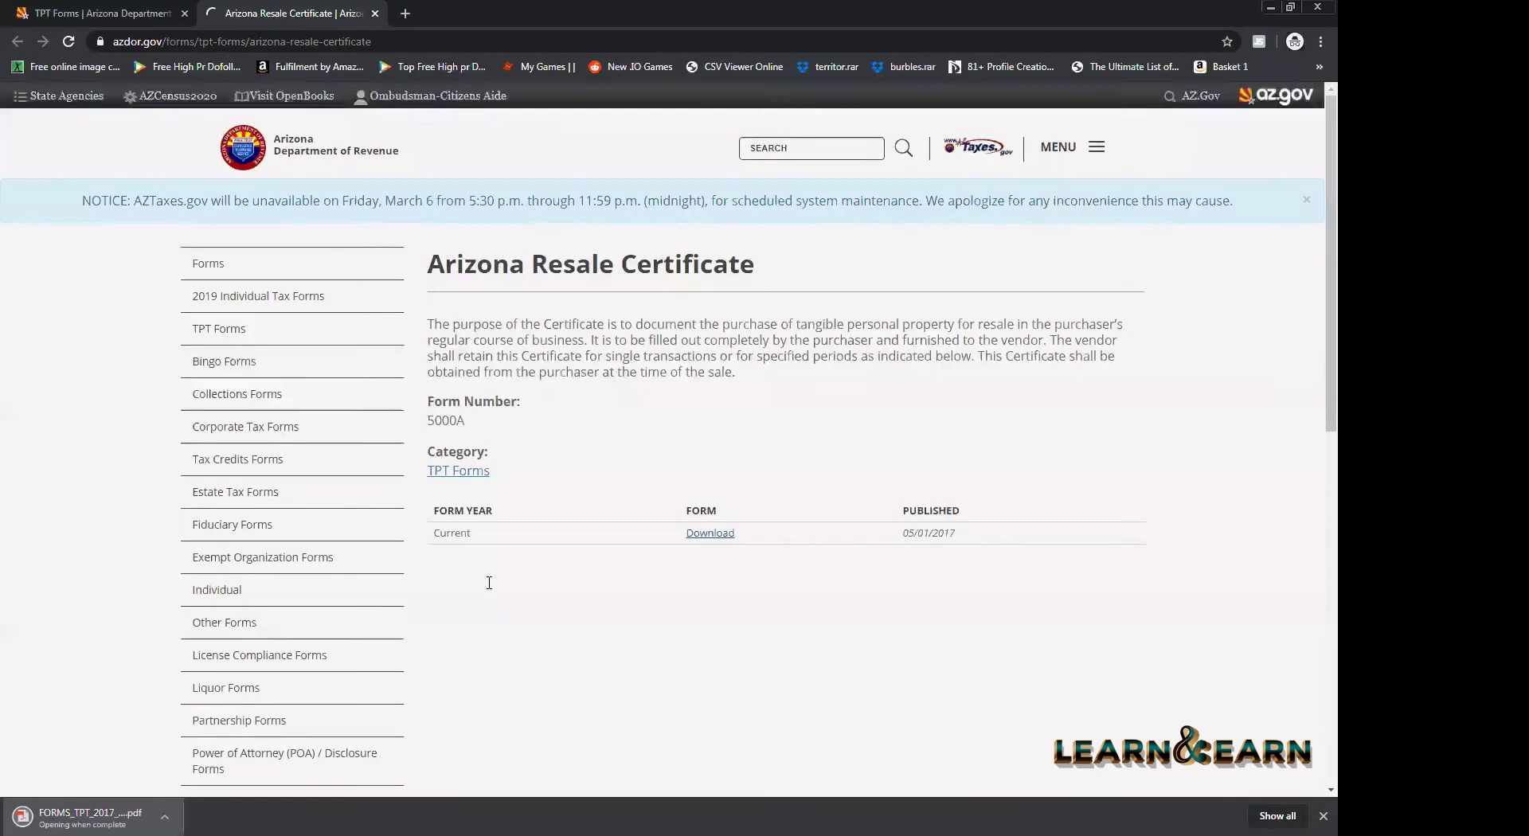
- Review the fields of the Arizona Resale Certificate form, and revisit the Form 5000A search results and the certificate's download page
{"action": "scroll", "coordinate": [493, 625], "scroll_direction": "down", "scroll_amount": 2}
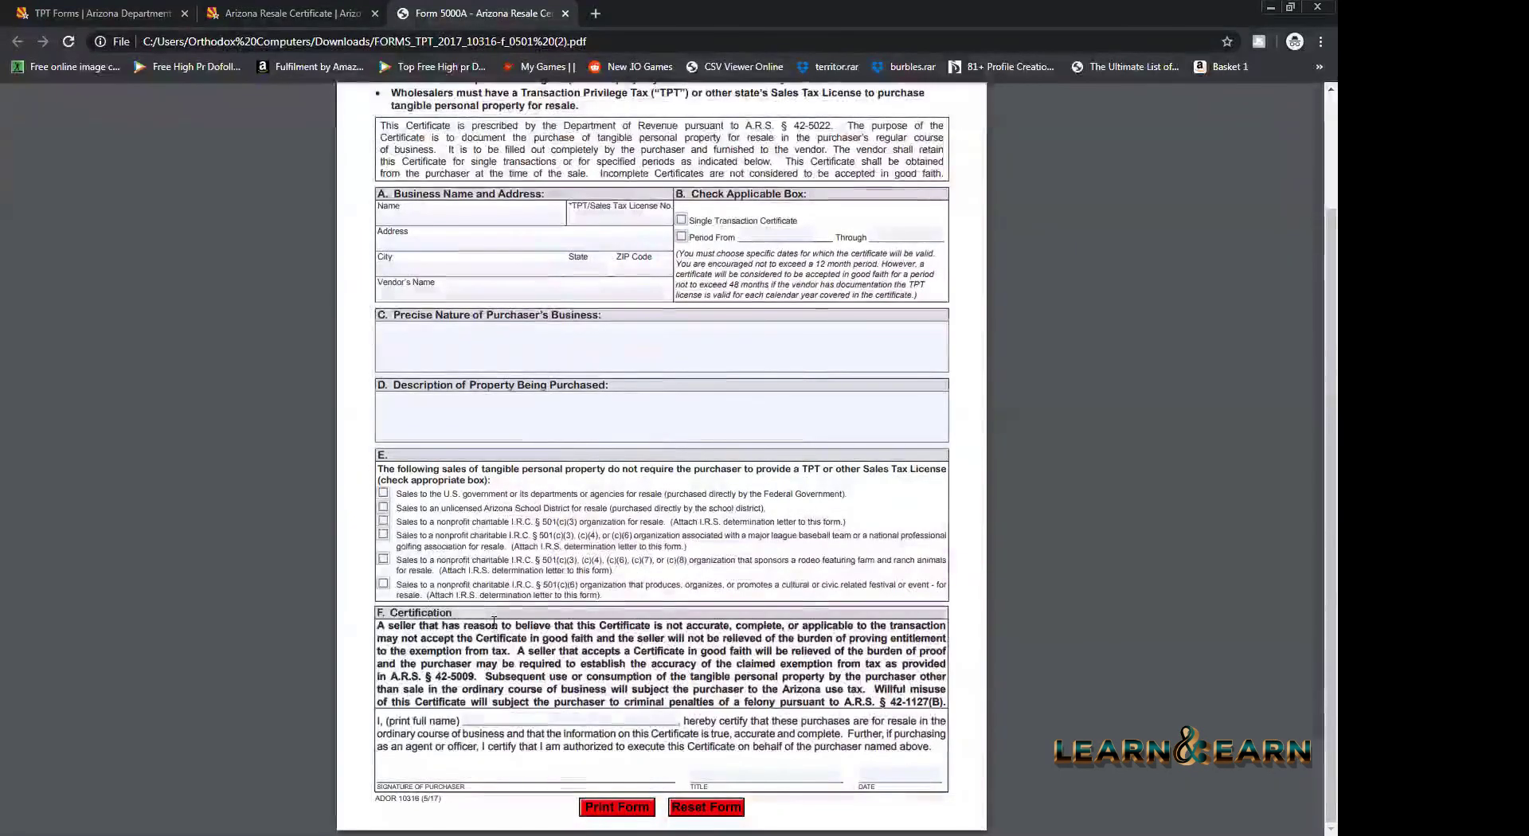
{"action": "scroll", "coordinate": [494, 622], "scroll_direction": "up", "scroll_amount": 2}
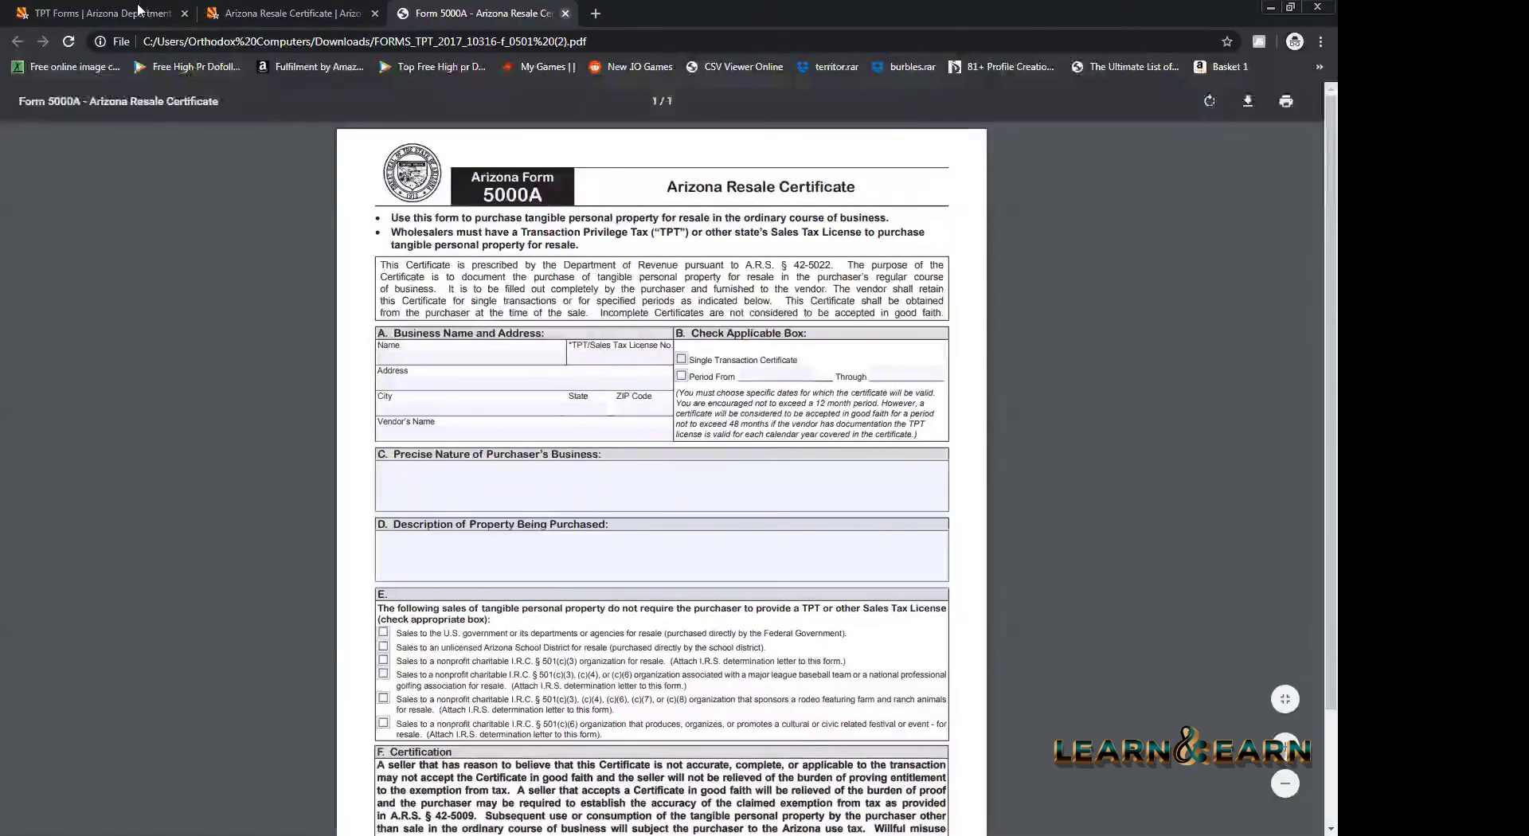
{"action": "key", "text": "ctrl+shift+Tab"}
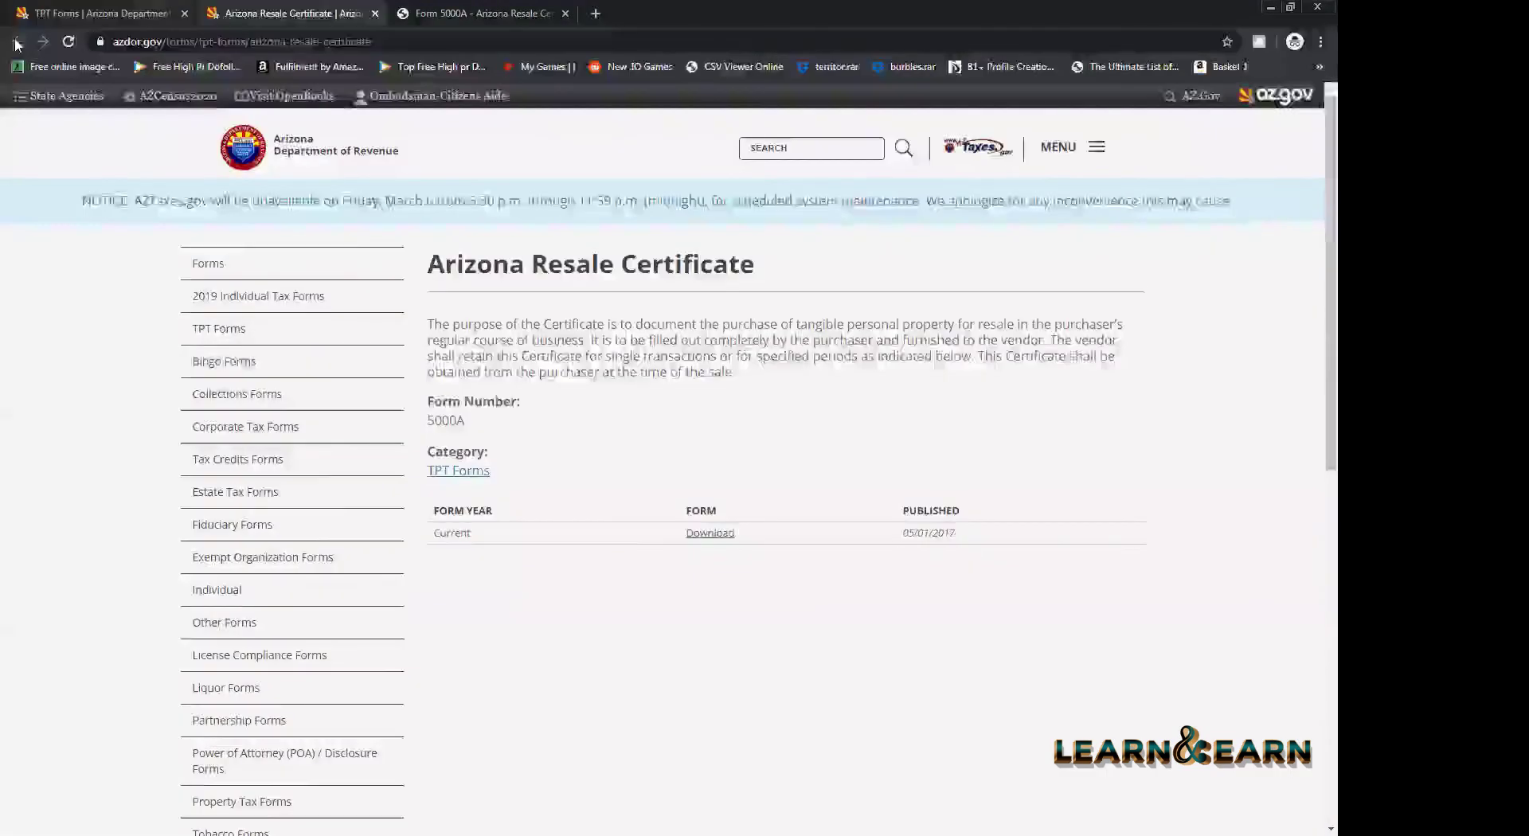
{"action": "left_click", "coordinate": [16, 41]}
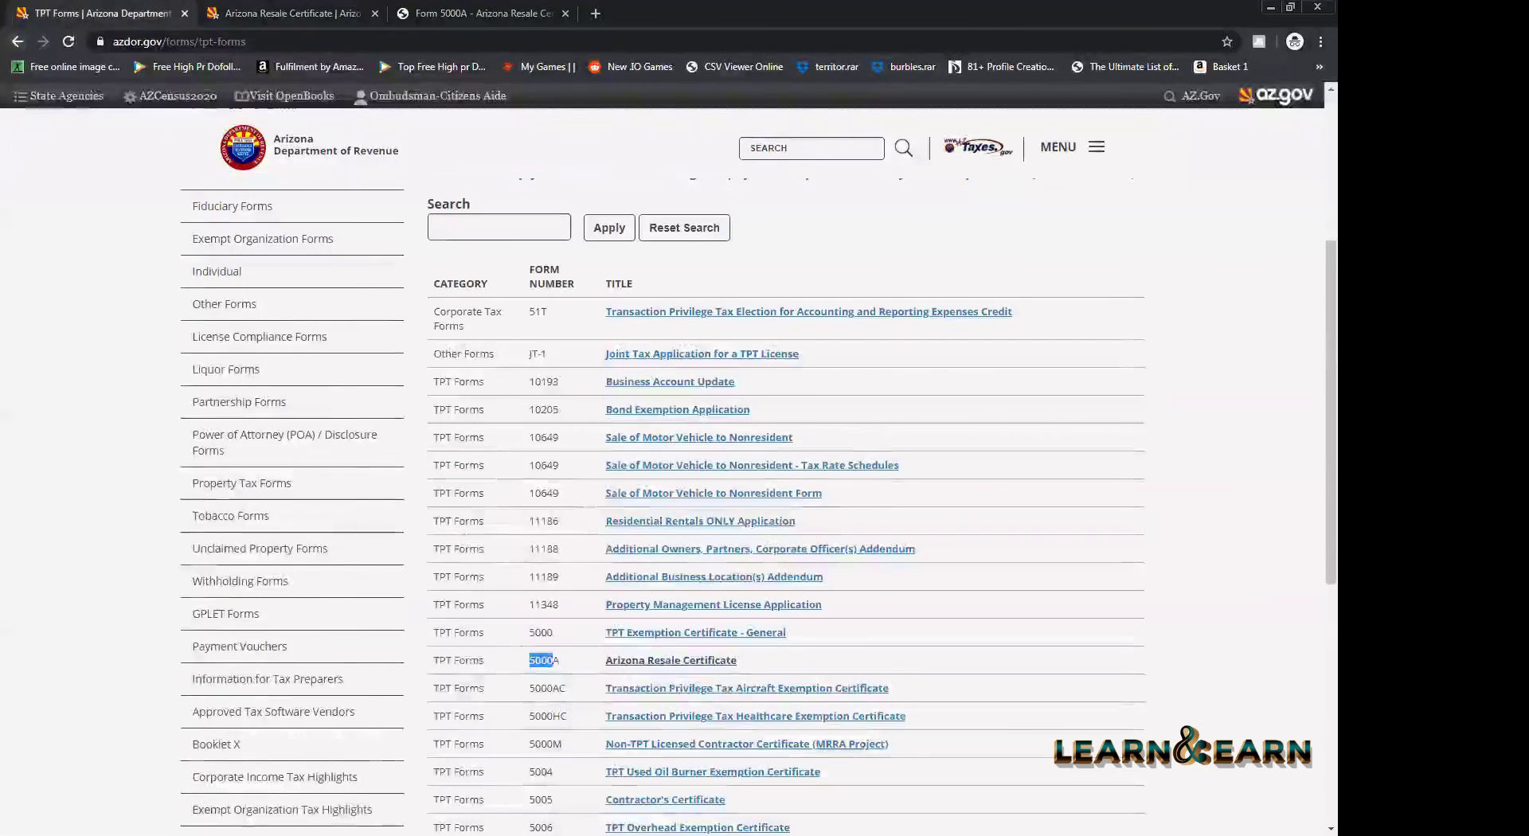
{"action": "left_click", "coordinate": [17, 41]}
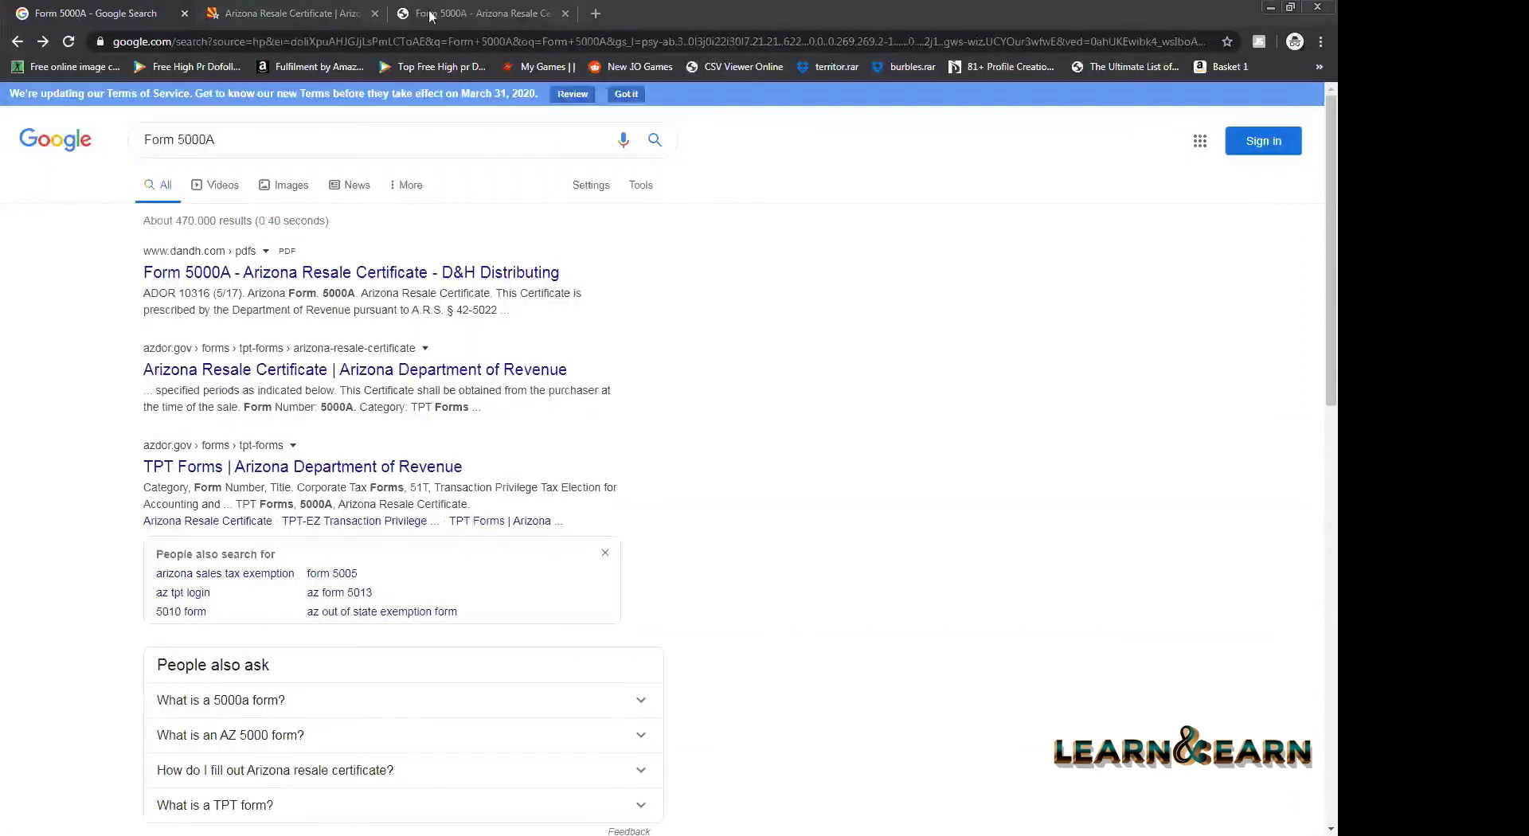
{"action": "left_click", "coordinate": [293, 14]}
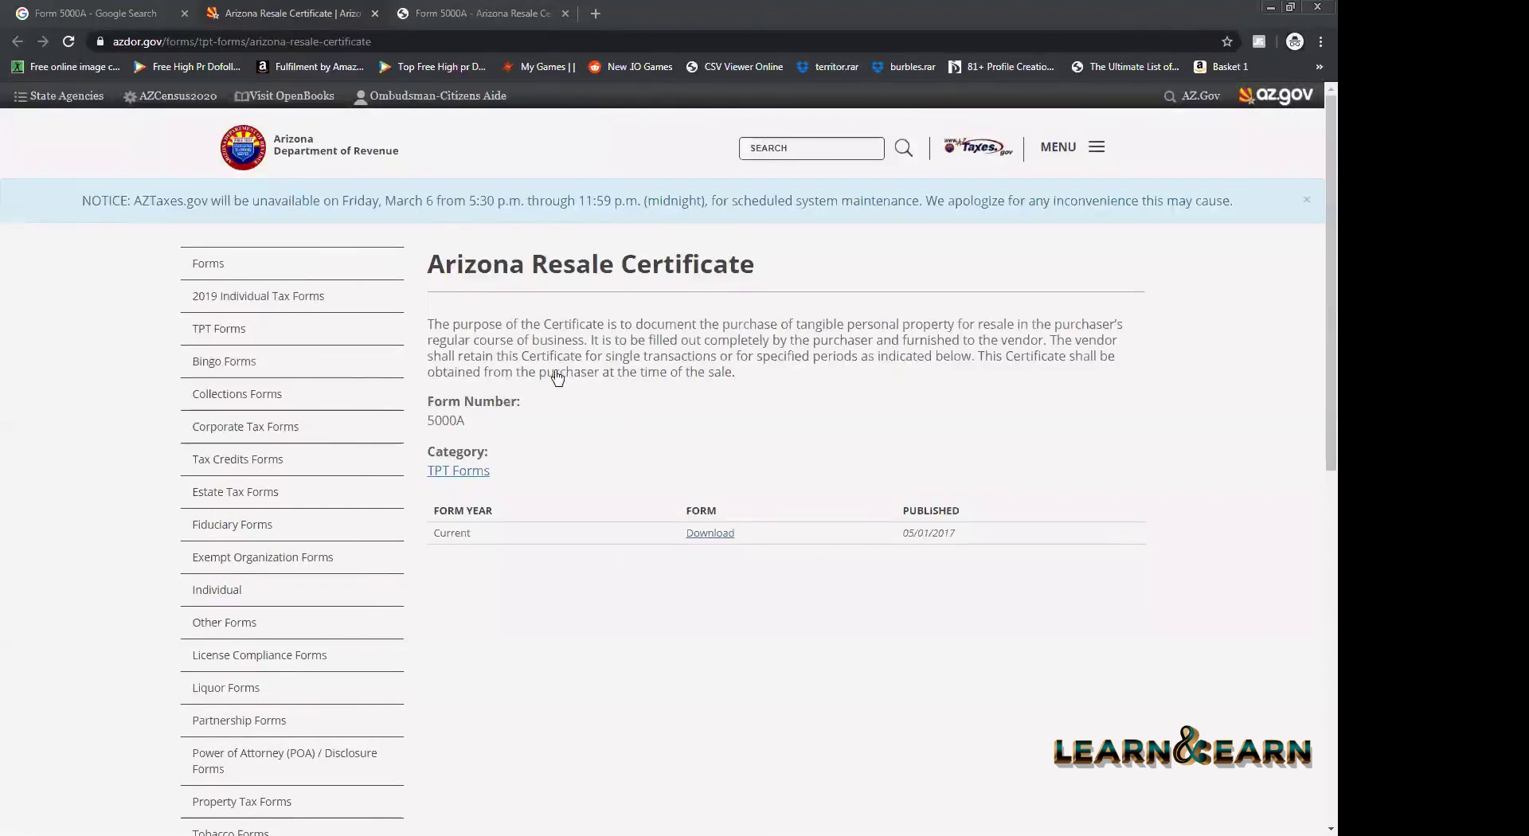
- Return to the Reseller's Permit steps in the WordPad Info document
{"action": "key", "text": "alt+Tab"}
{"action": "scroll", "coordinate": [553, 506], "scroll_direction": "up", "scroll_amount": 4}
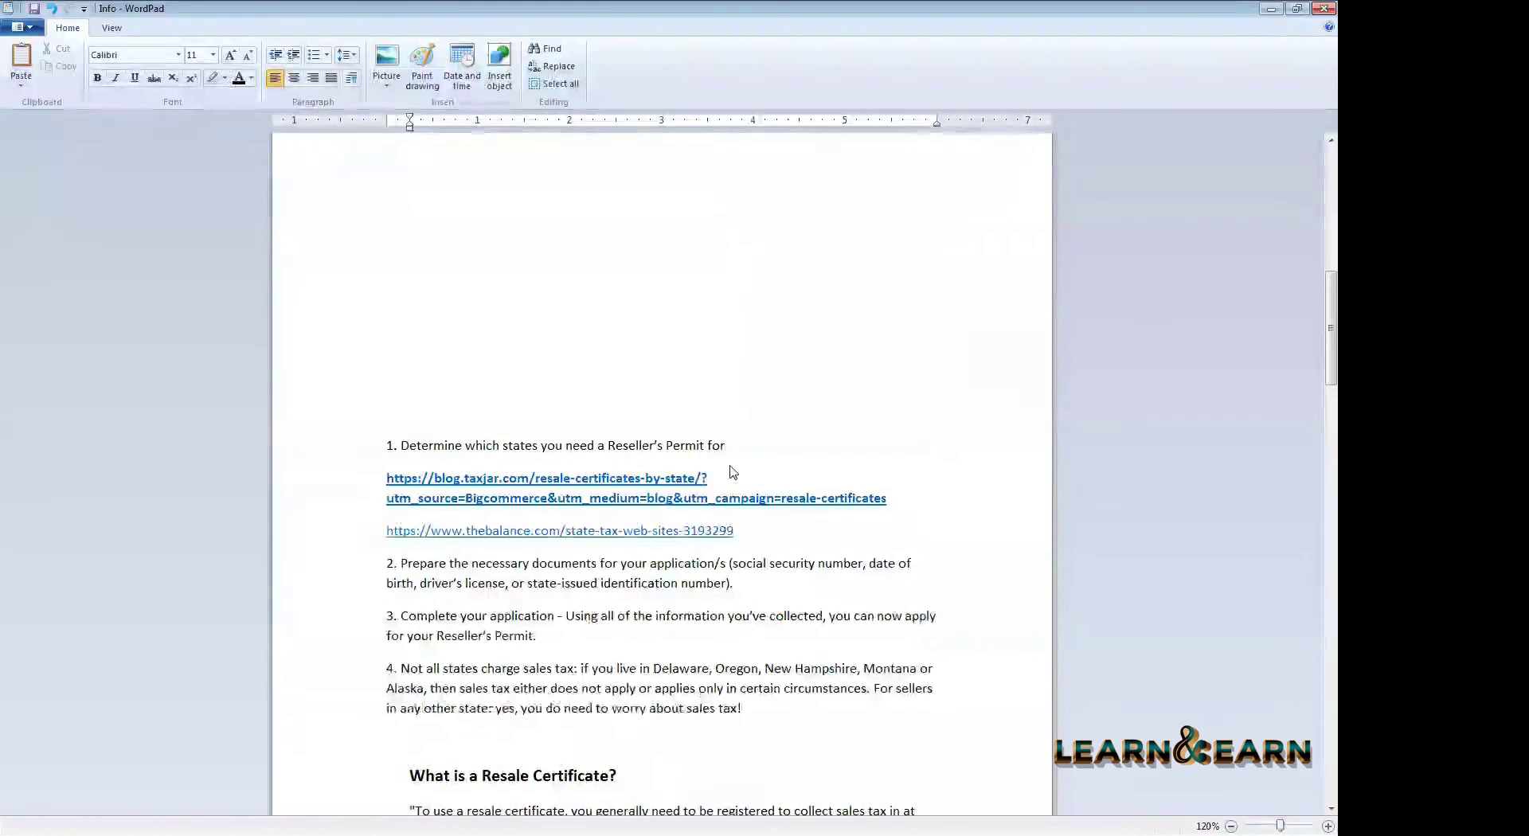
- Open the TaxJar resale-certificates-by-state link from the Info document and choose California in its state list
{"action": "left_click", "coordinate": [629, 488]}
{"action": "key", "text": "Return"}
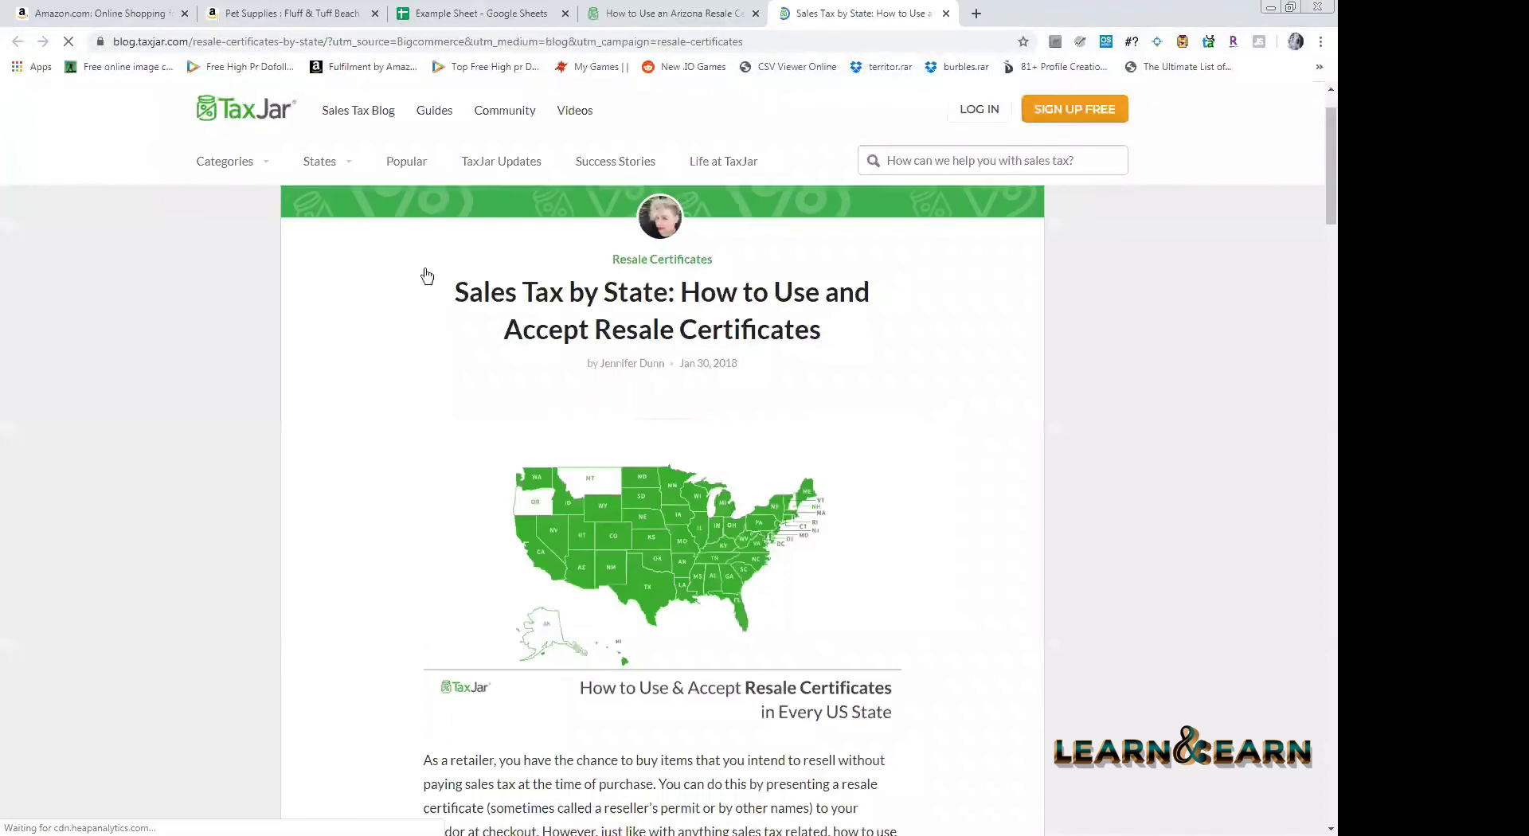
{"action": "scroll", "coordinate": [542, 396], "scroll_direction": "down", "scroll_amount": 12}
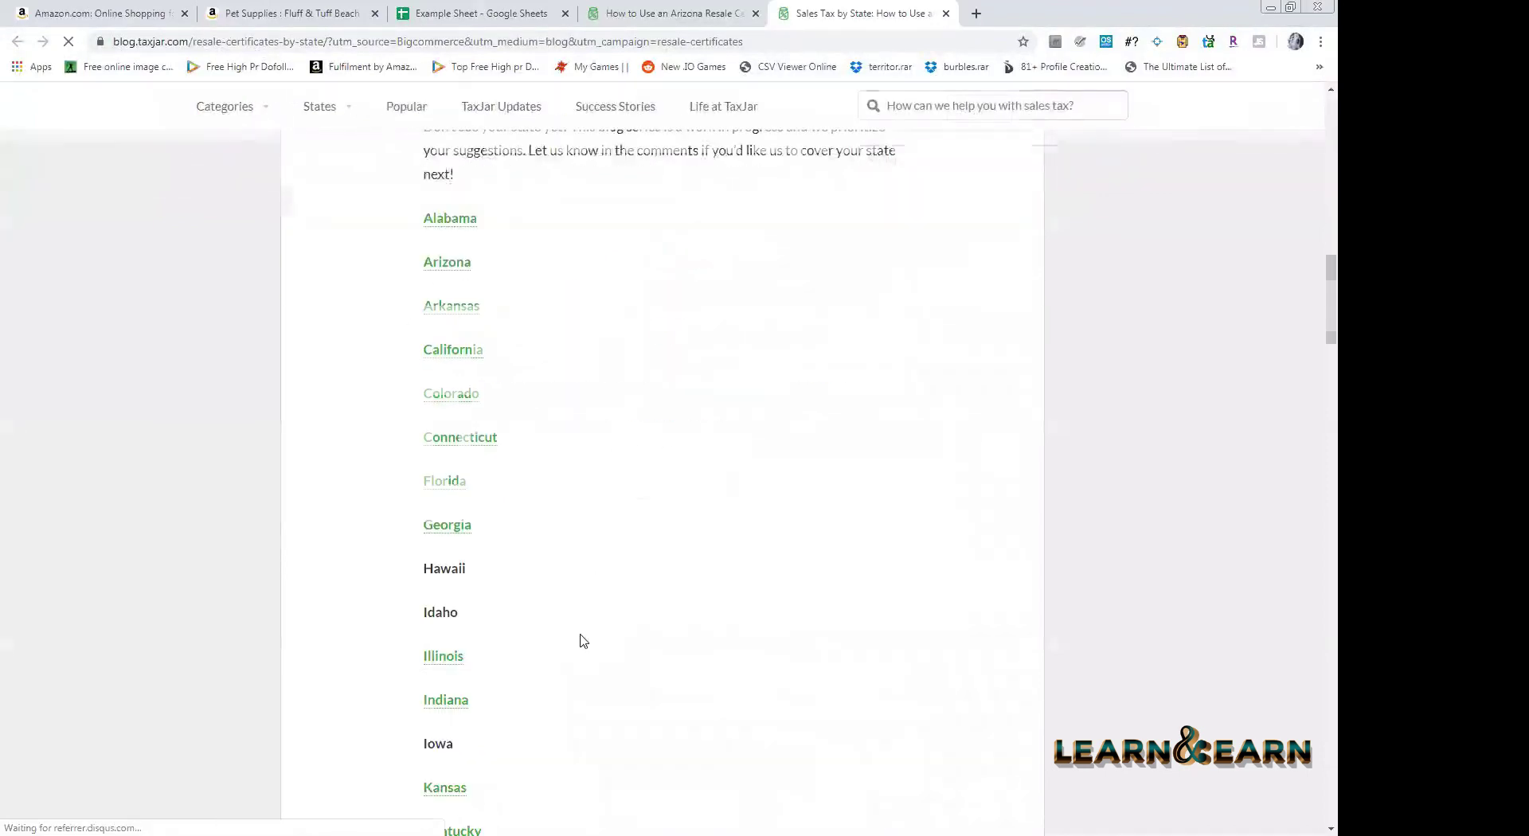
{"action": "scroll", "coordinate": [585, 629], "scroll_direction": "down", "scroll_amount": 10}
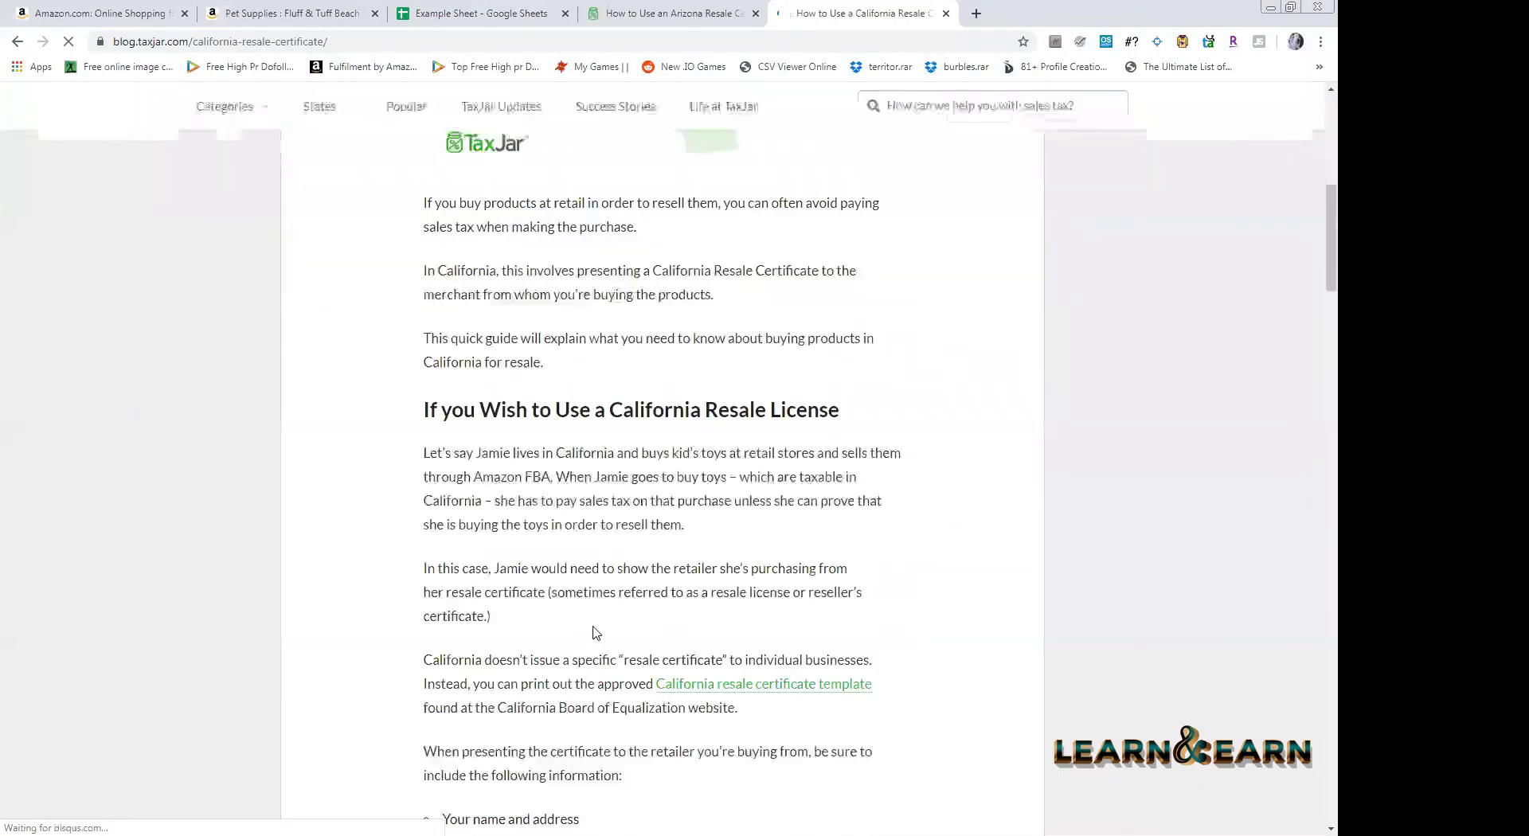
- Review TaxJar's California resale certificate guide, including required information, penalties and verification, and close its page
{"action": "scroll", "coordinate": [557, 565], "scroll_direction": "up", "scroll_amount": 1}
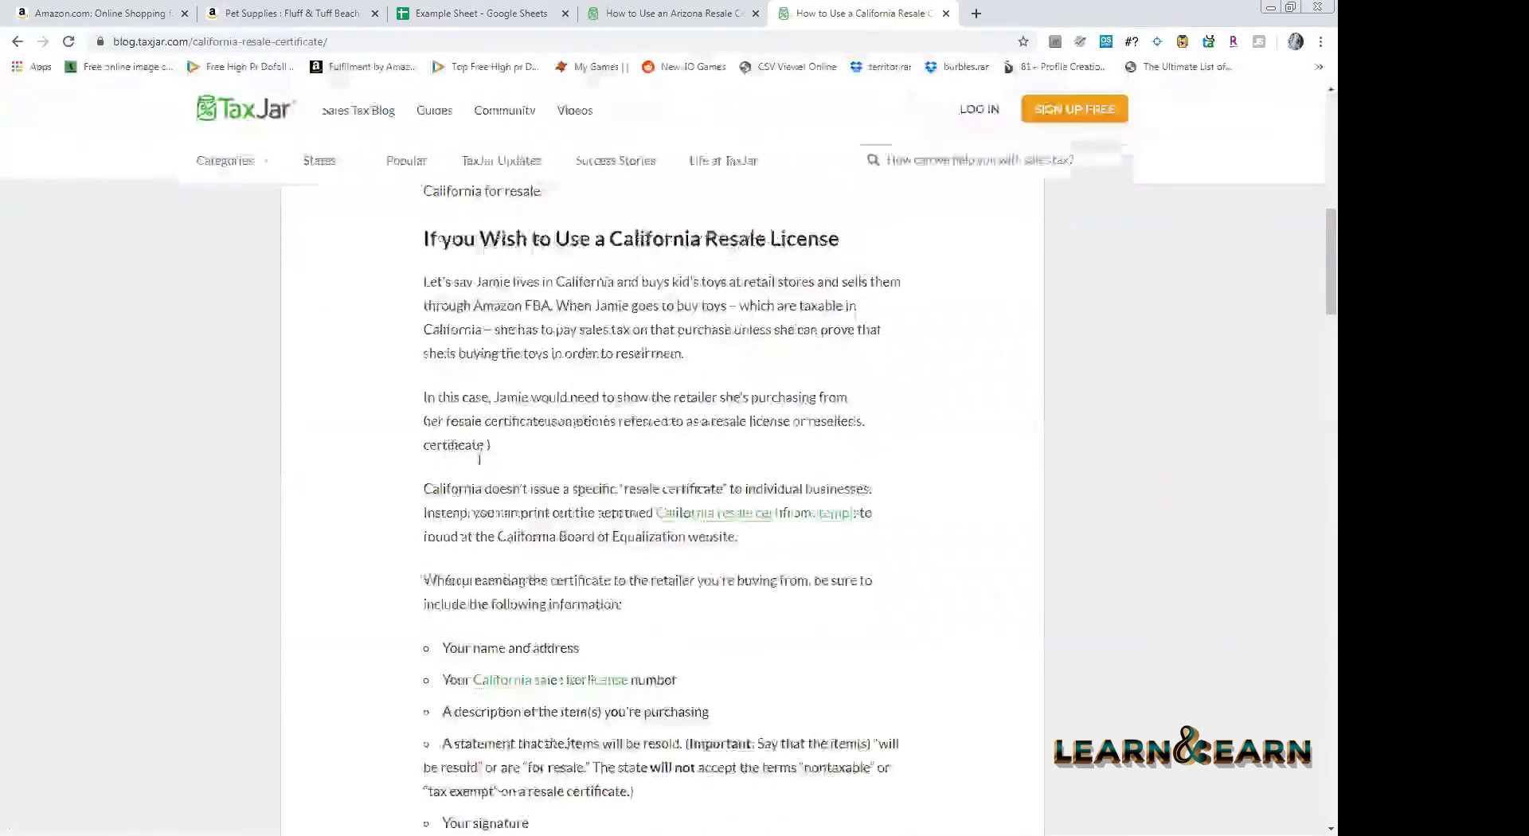
{"action": "scroll", "coordinate": [653, 546], "scroll_direction": "down", "scroll_amount": 3}
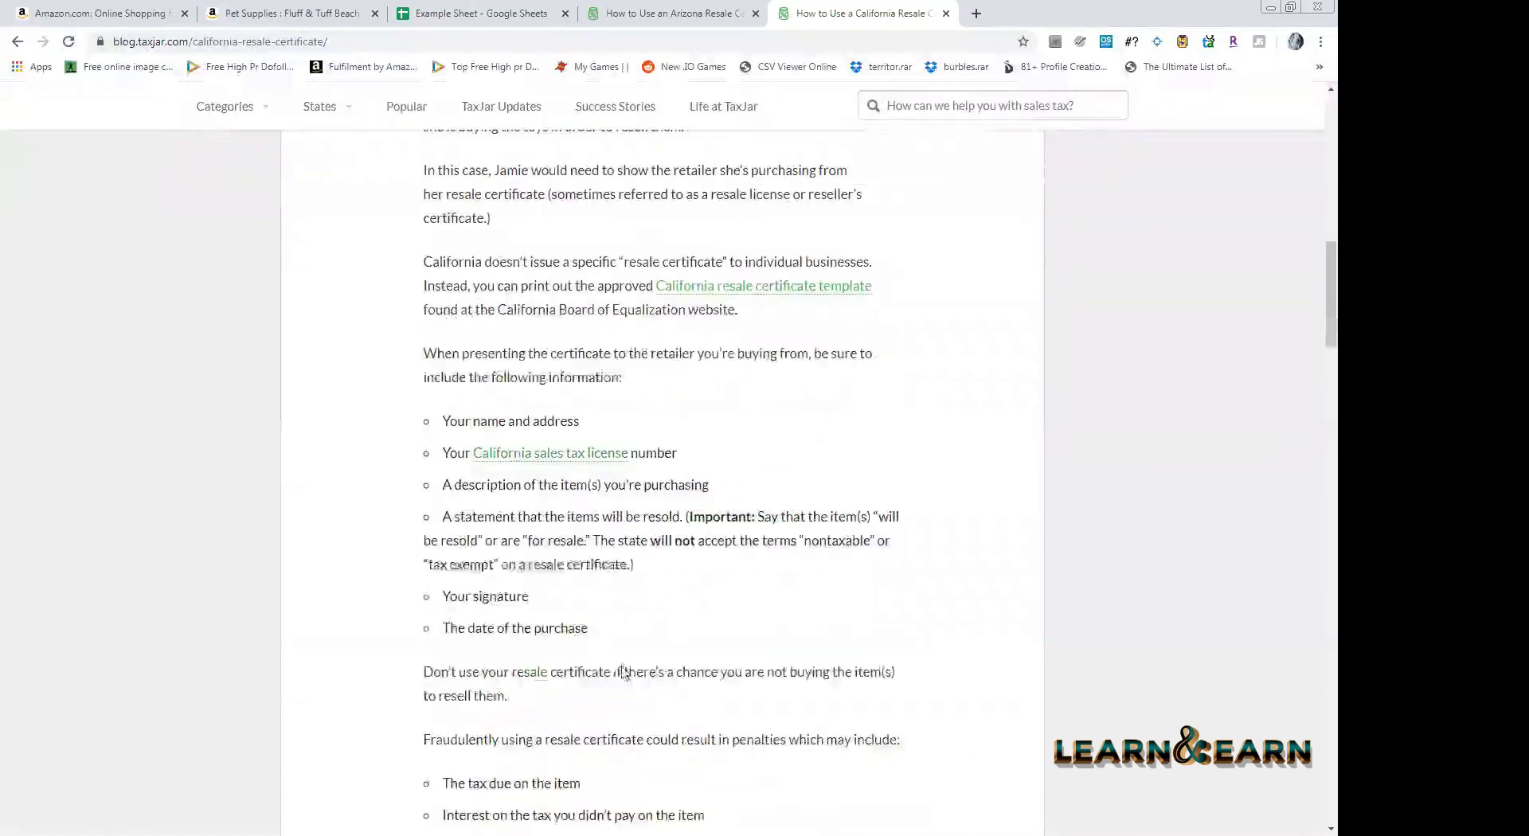
{"action": "scroll", "coordinate": [643, 597], "scroll_direction": "down", "scroll_amount": 2}
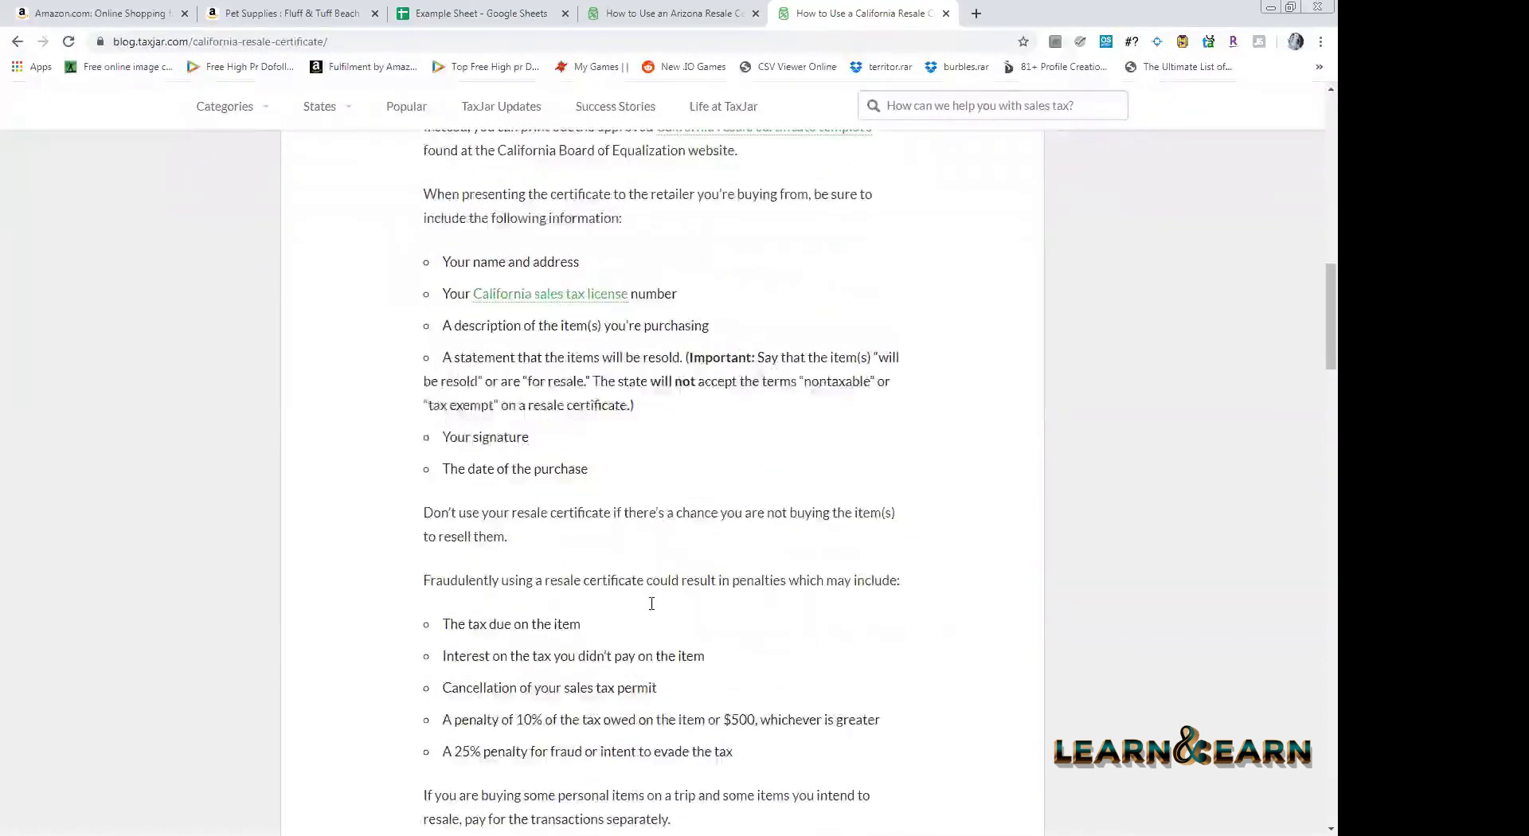
{"action": "scroll", "coordinate": [651, 604], "scroll_direction": "down", "scroll_amount": 2}
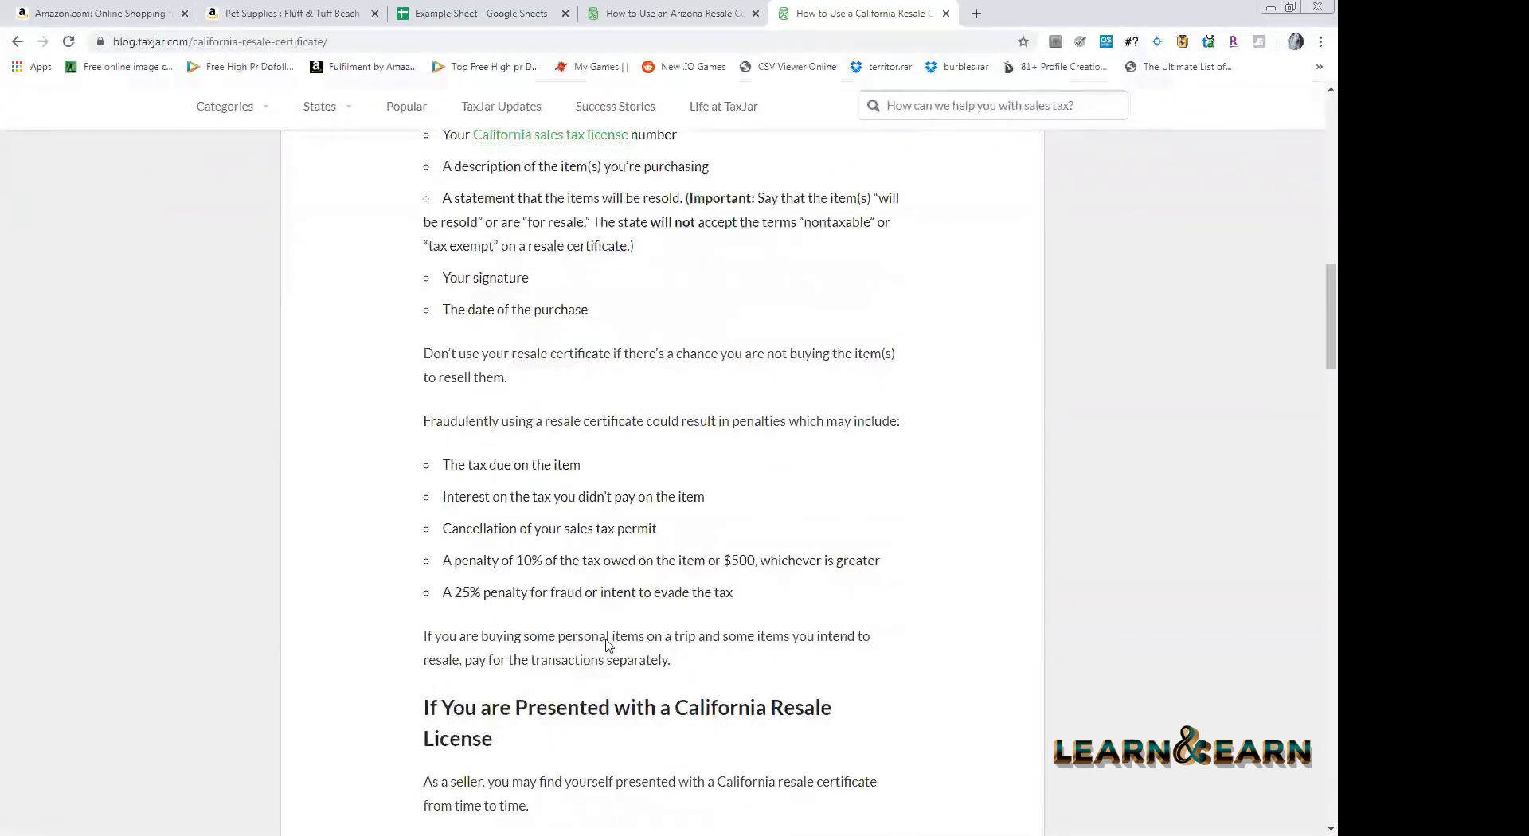
{"action": "scroll", "coordinate": [608, 644], "scroll_direction": "down", "scroll_amount": 3}
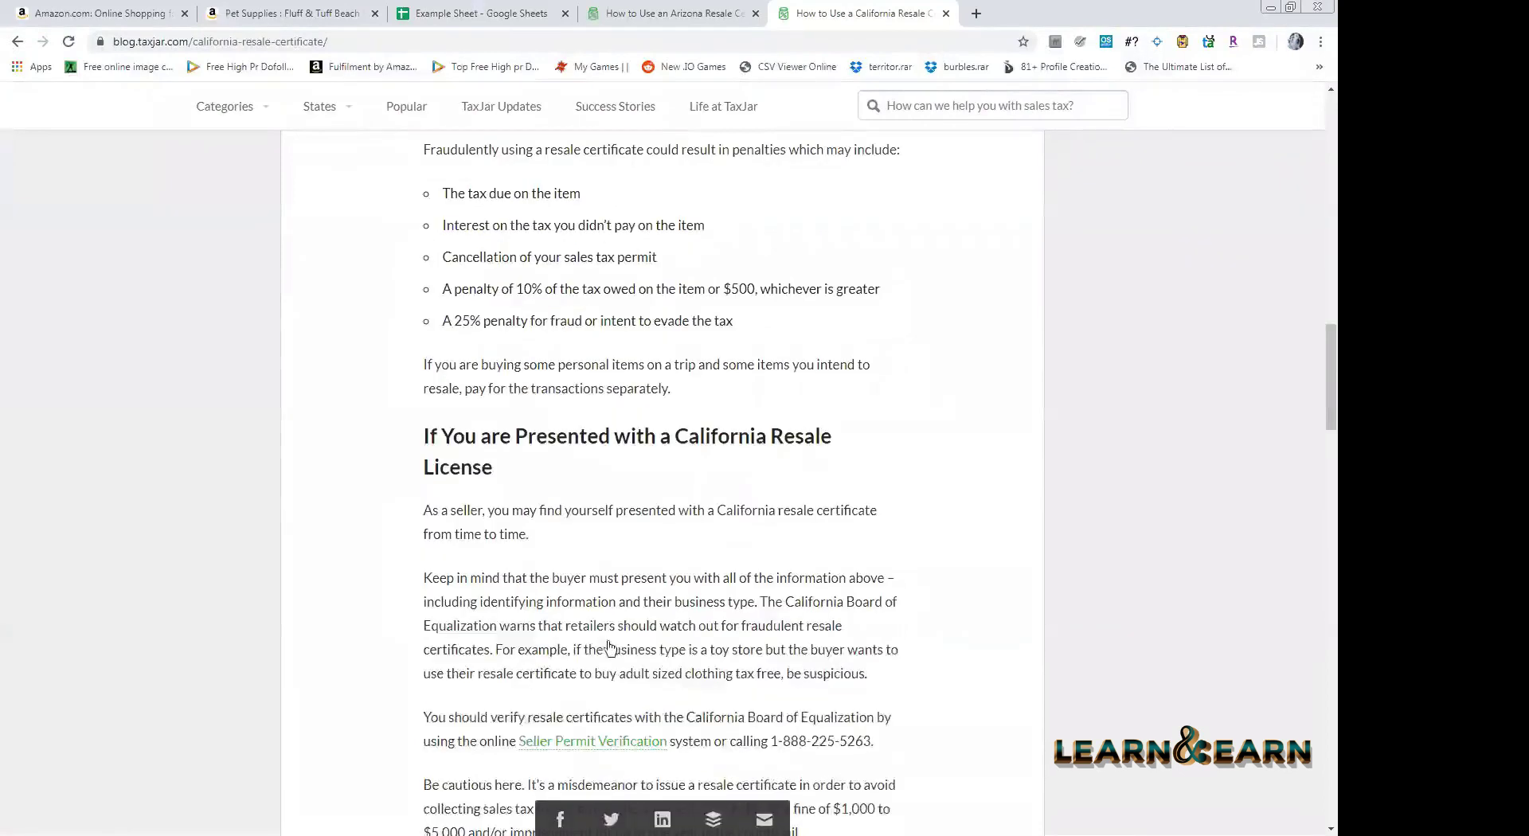
{"action": "scroll", "coordinate": [609, 645], "scroll_direction": "down", "scroll_amount": 1}
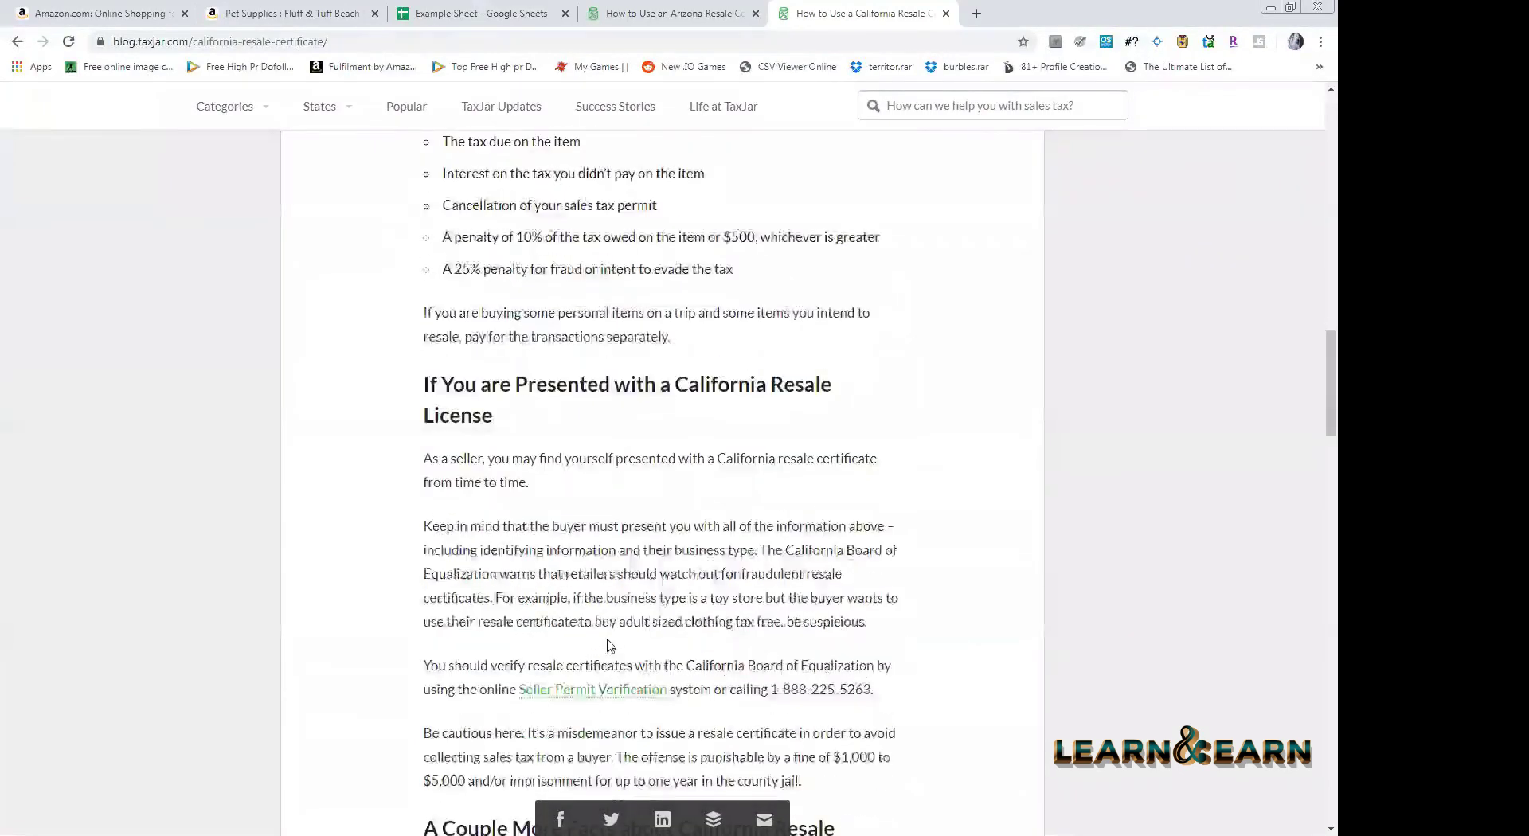
{"action": "scroll", "coordinate": [588, 536], "scroll_direction": "down", "scroll_amount": 3}
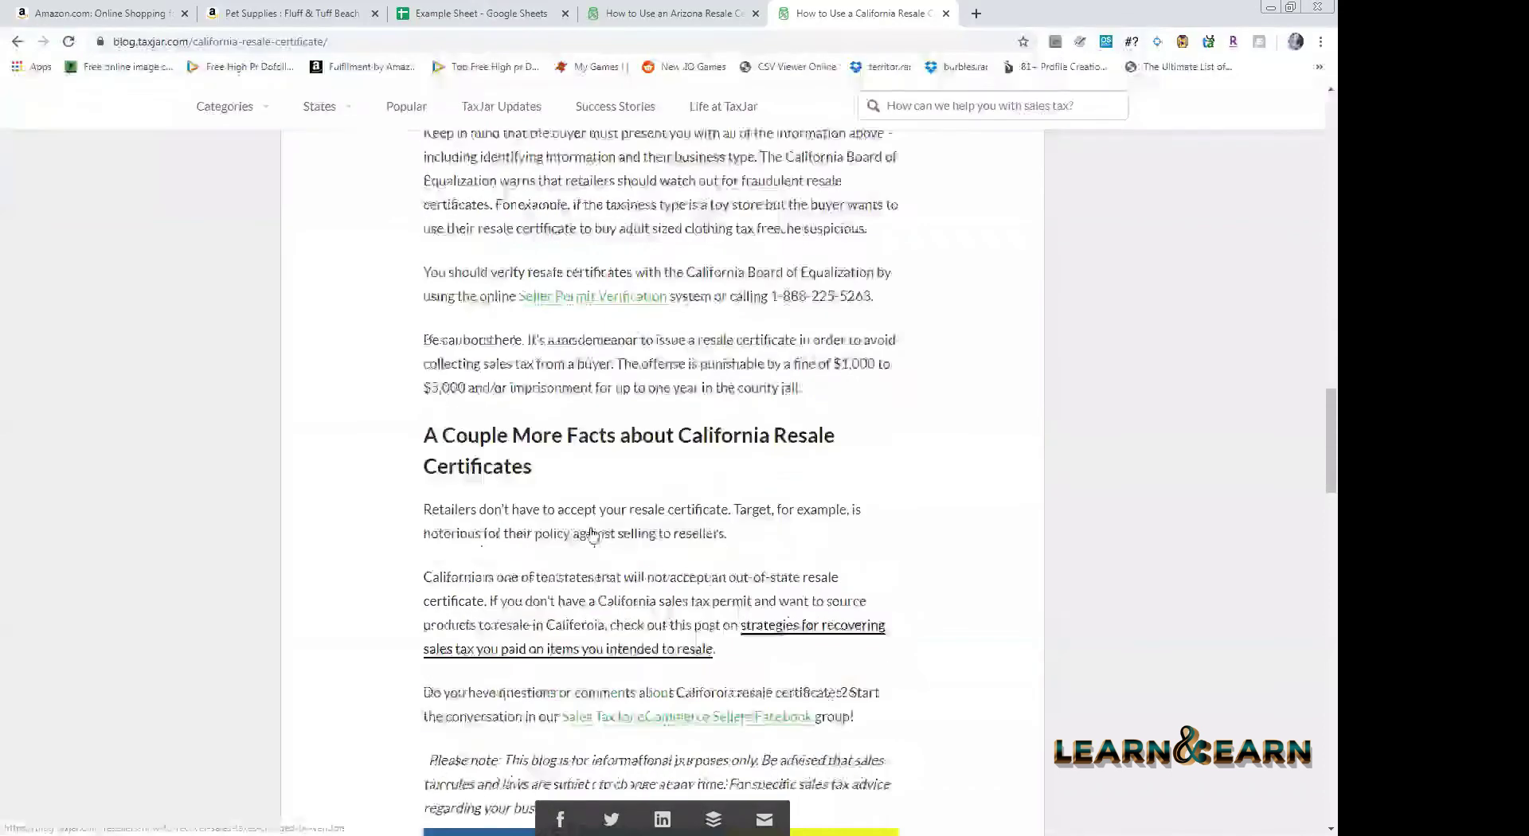
{"action": "scroll", "coordinate": [613, 593], "scroll_direction": "up", "scroll_amount": 9}
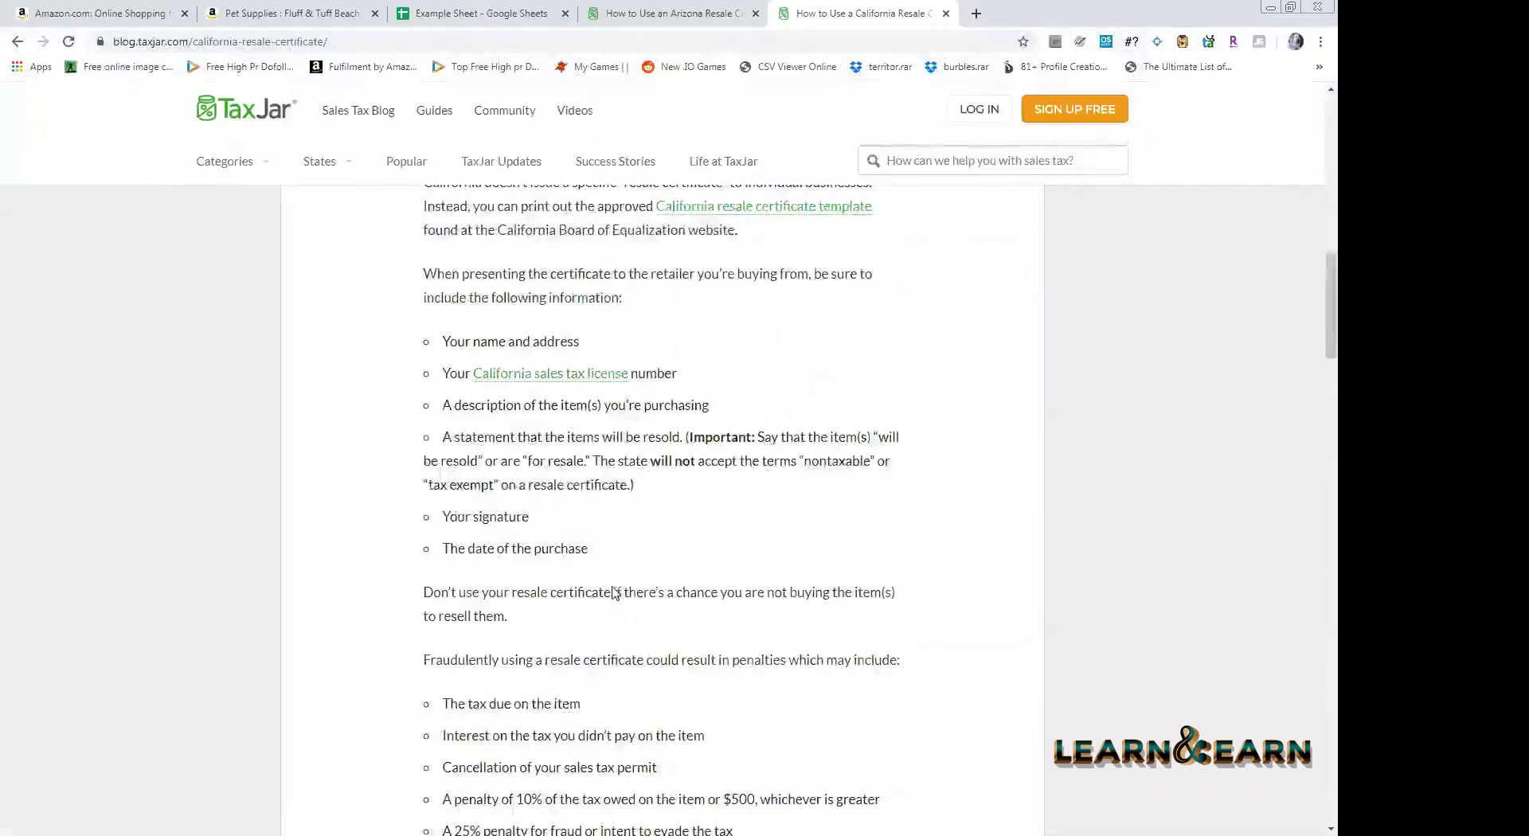
{"action": "scroll", "coordinate": [643, 487], "scroll_direction": "up", "scroll_amount": 2}
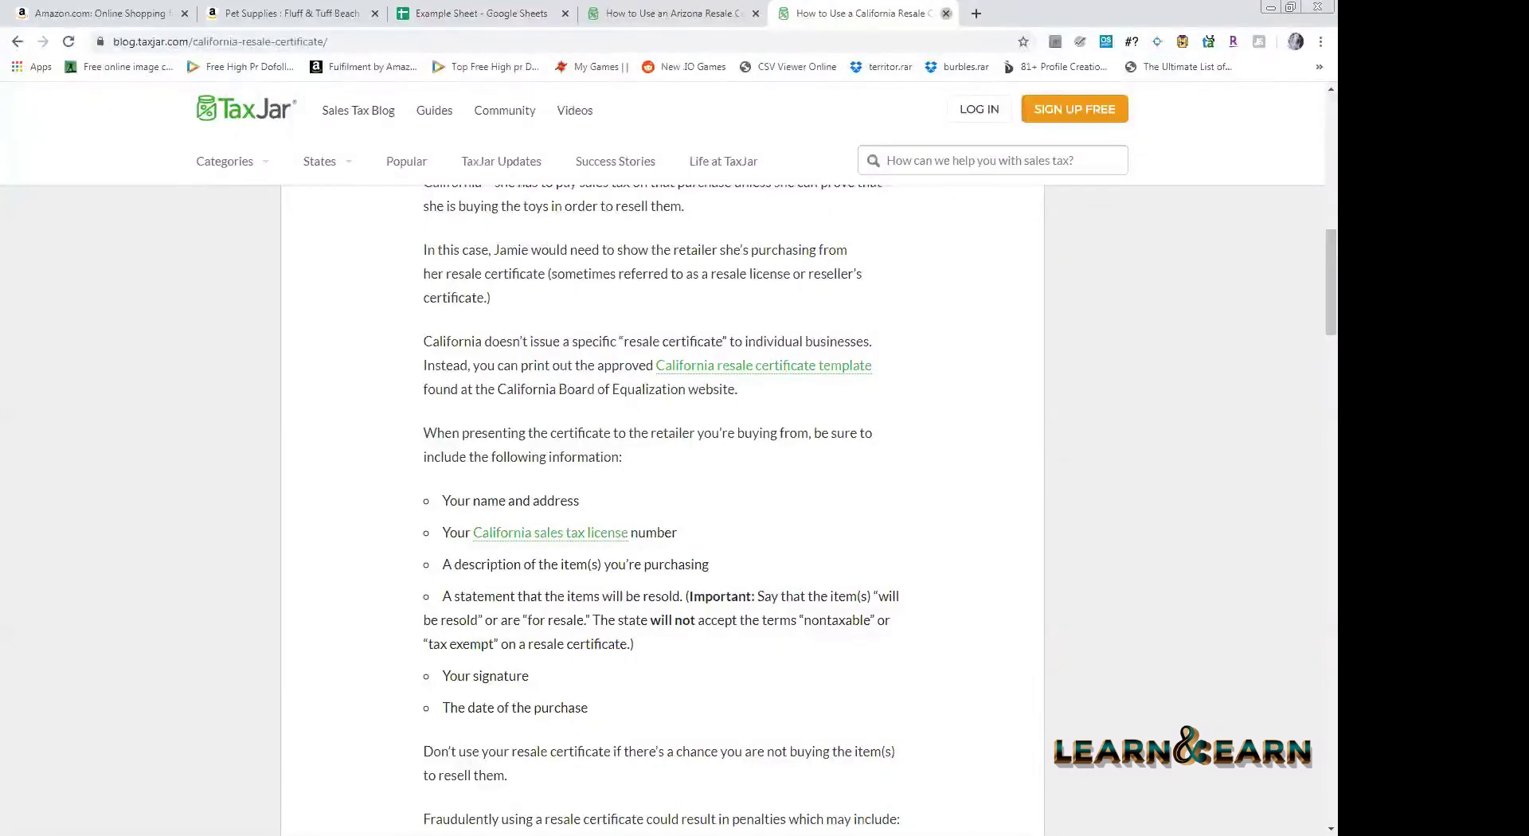
{"action": "left_click", "coordinate": [946, 12]}
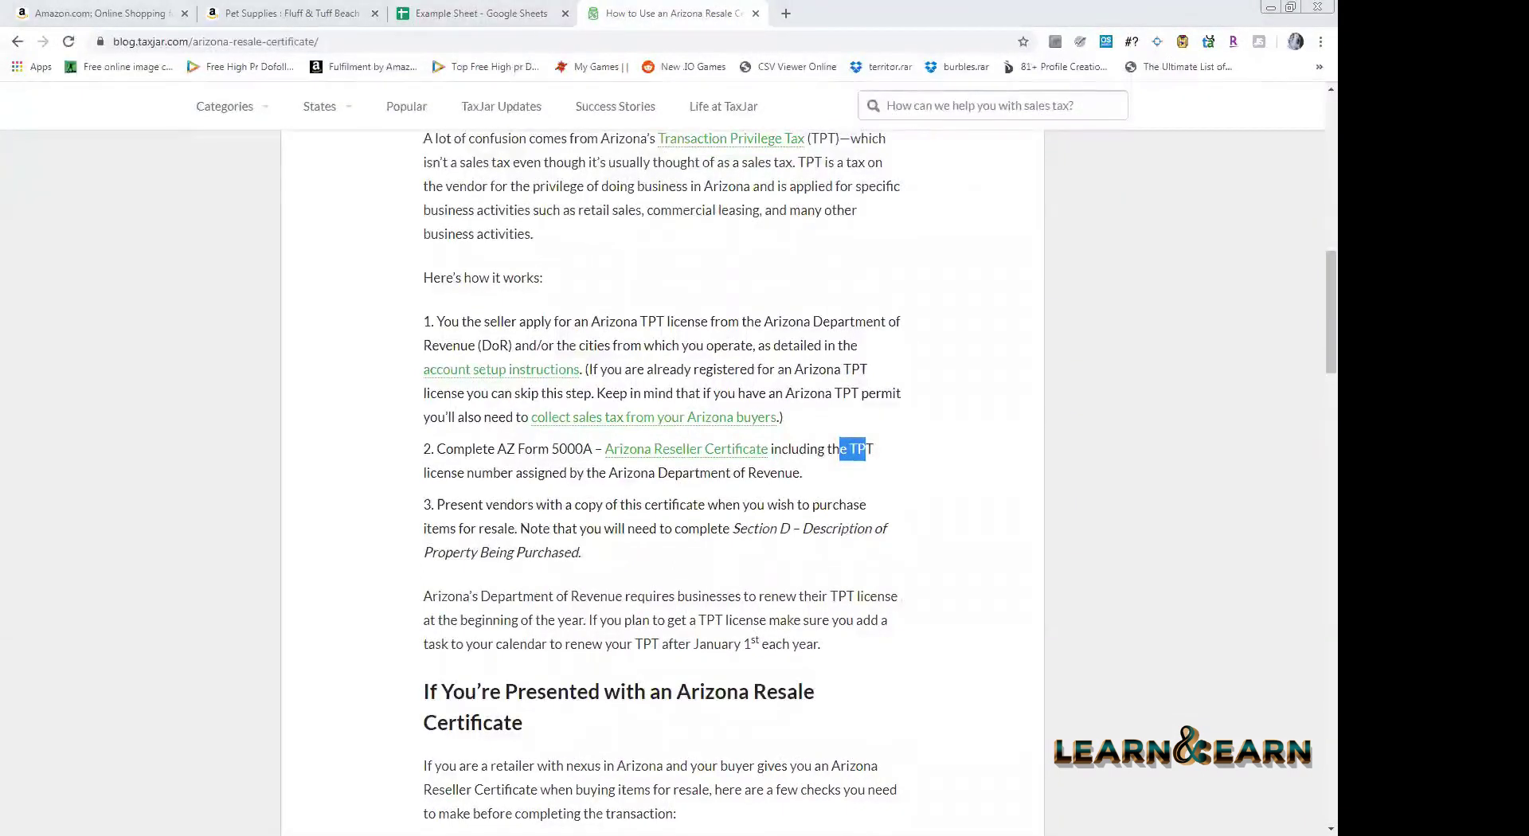
- Switch to the WordPad Info document and review step 3, "Complete your application", of the Reseller's Permit instructions
{"action": "key", "text": "alt+Tab"}
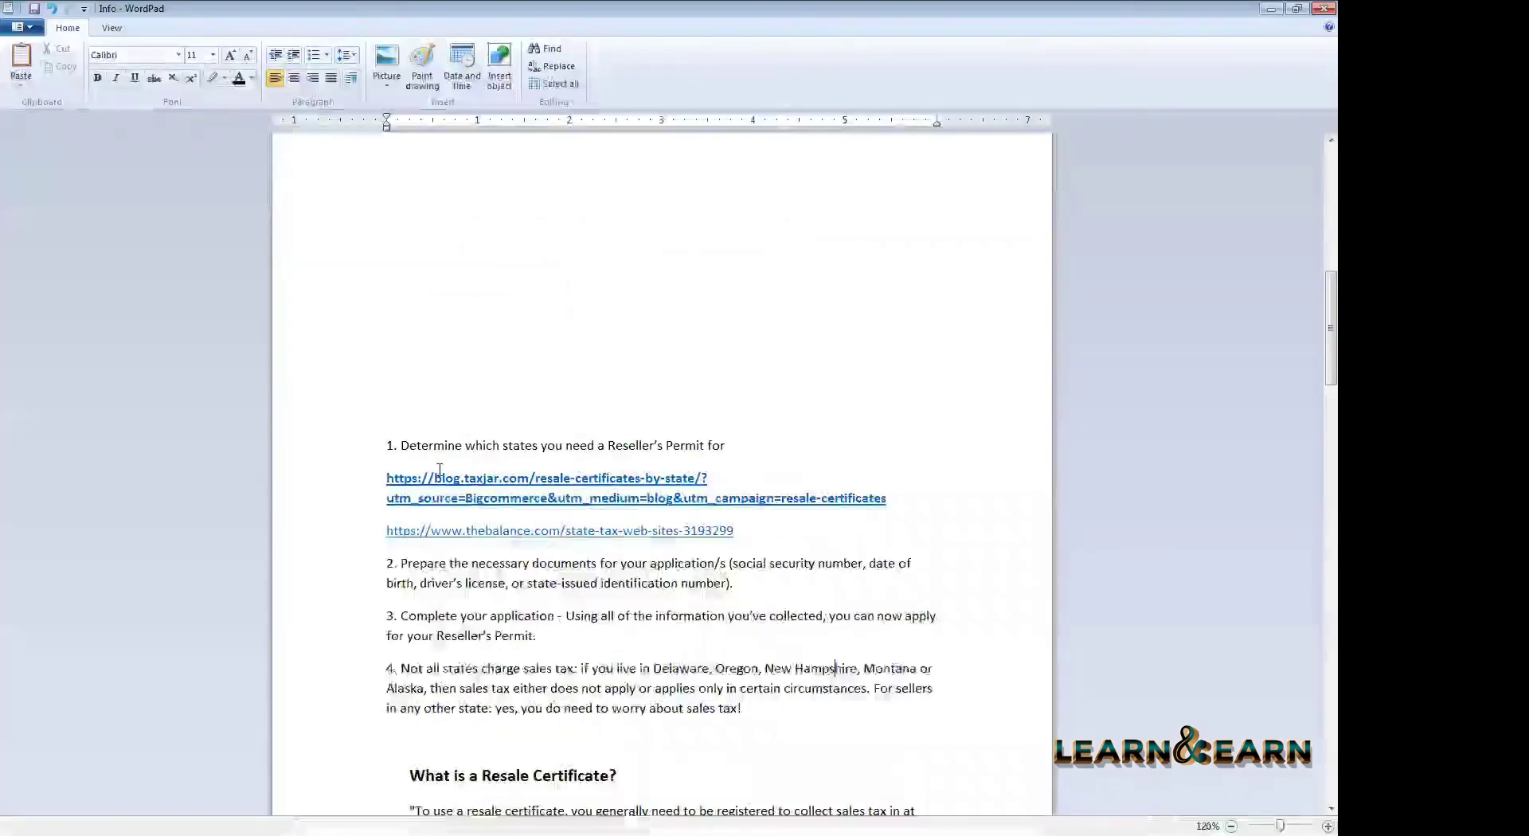
{"action": "scroll", "coordinate": [440, 470], "scroll_direction": "down", "scroll_amount": 2}
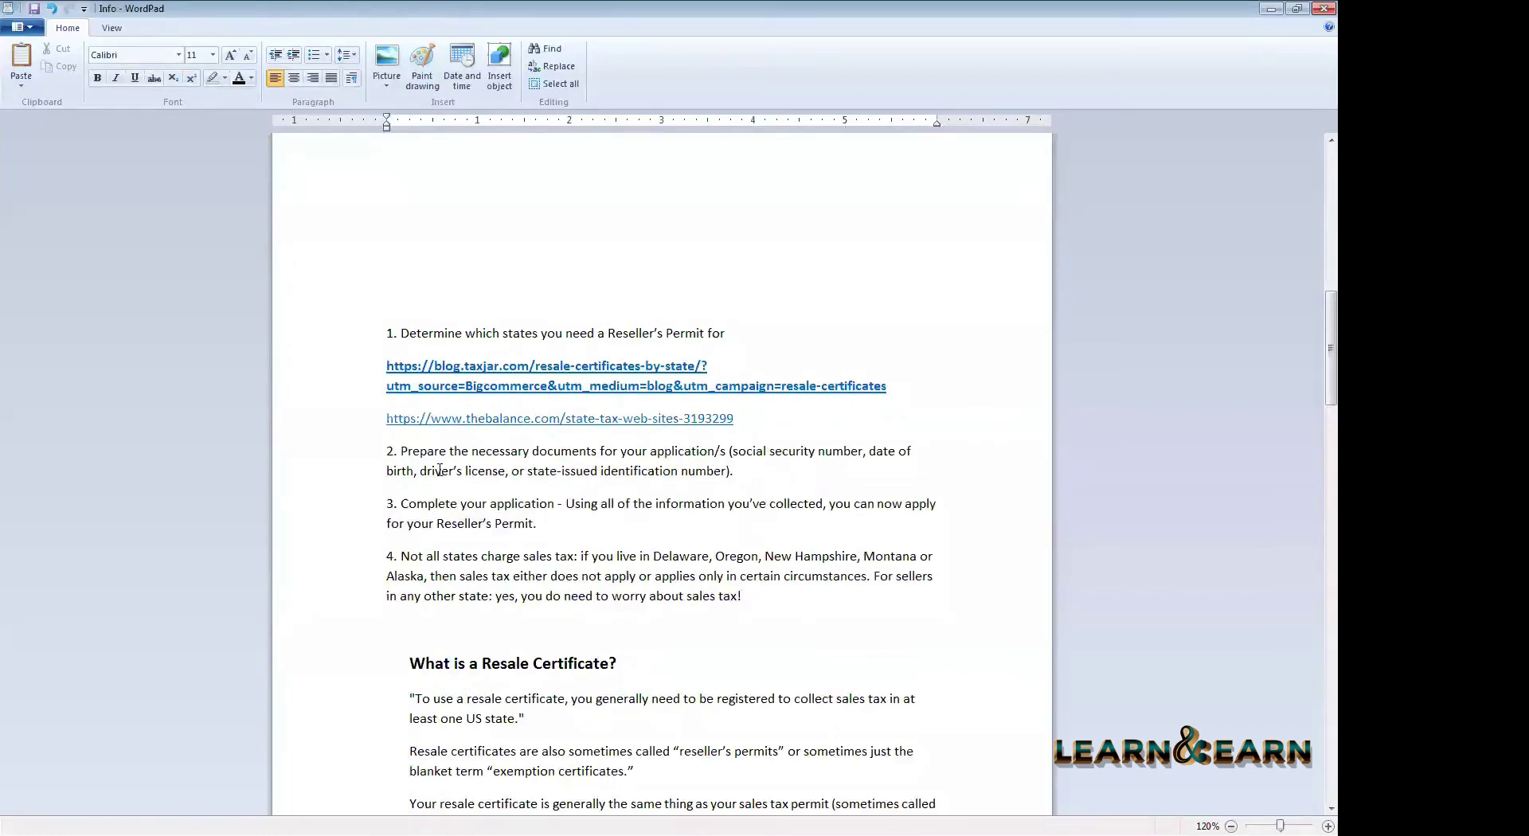
{"action": "left_click_drag", "start_coordinate": [434, 503], "coordinate": [558, 514]}
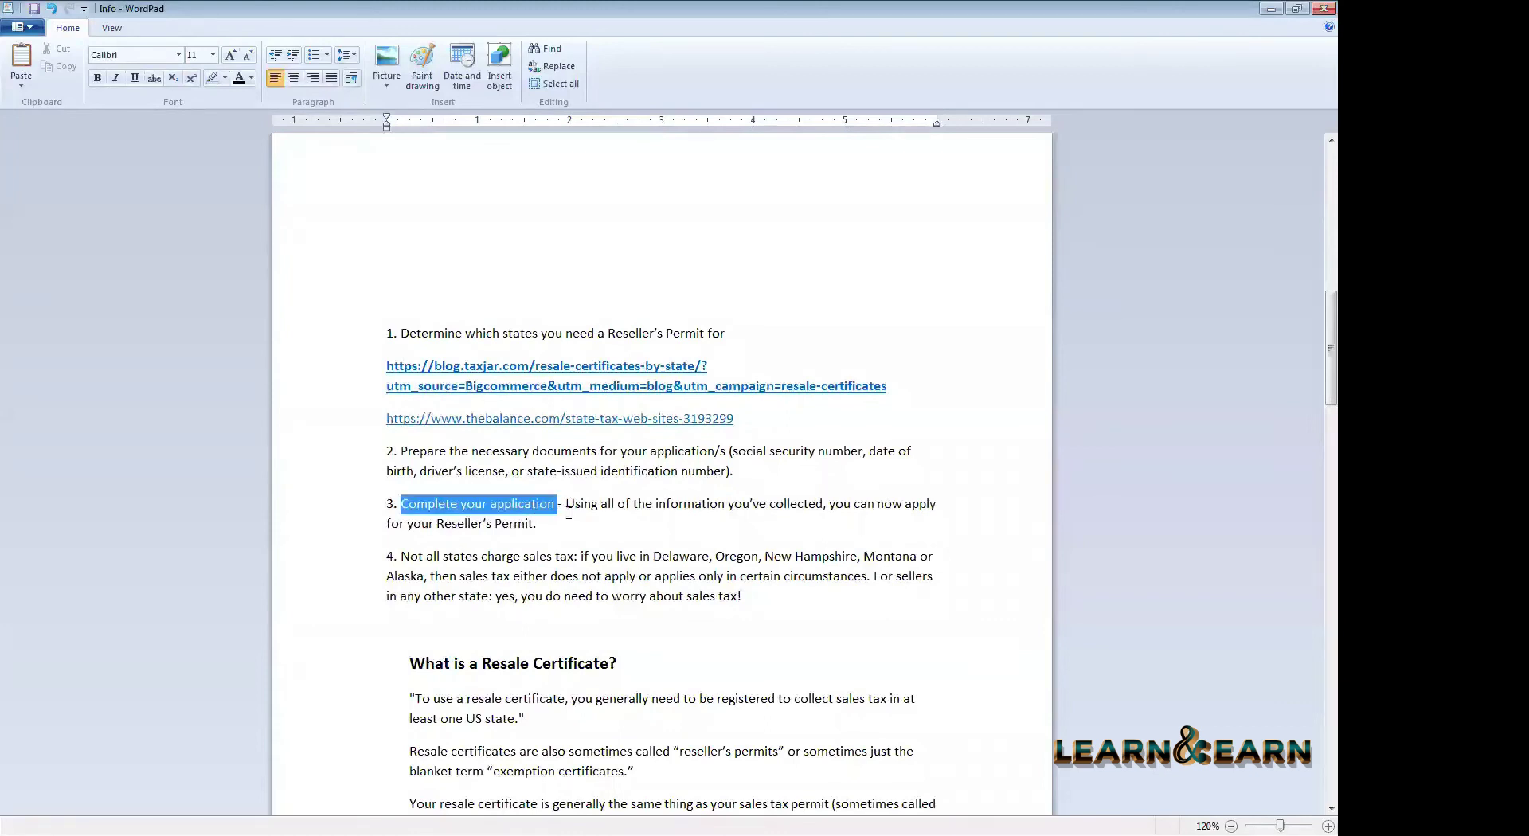
{"action": "left_click", "coordinate": [568, 513]}
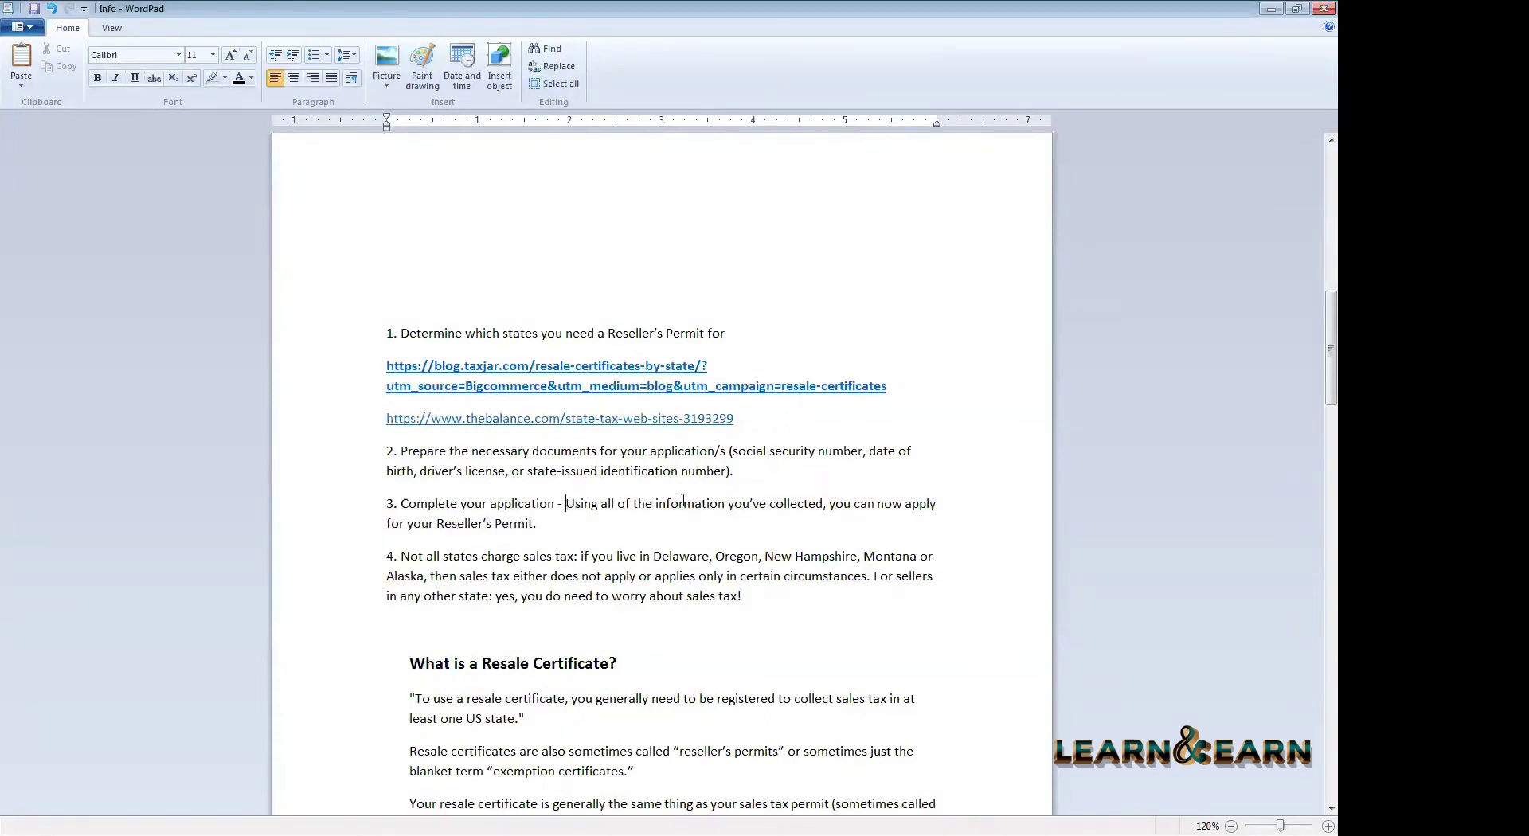
{"action": "left_click_drag", "start_coordinate": [491, 504], "coordinate": [708, 516]}
{"action": "left_click", "coordinate": [707, 516]}
- Switch back to Chrome, open google.com in a new tab and search for "AZ Form 5000A"
{"action": "key", "text": "alt+Tab"}
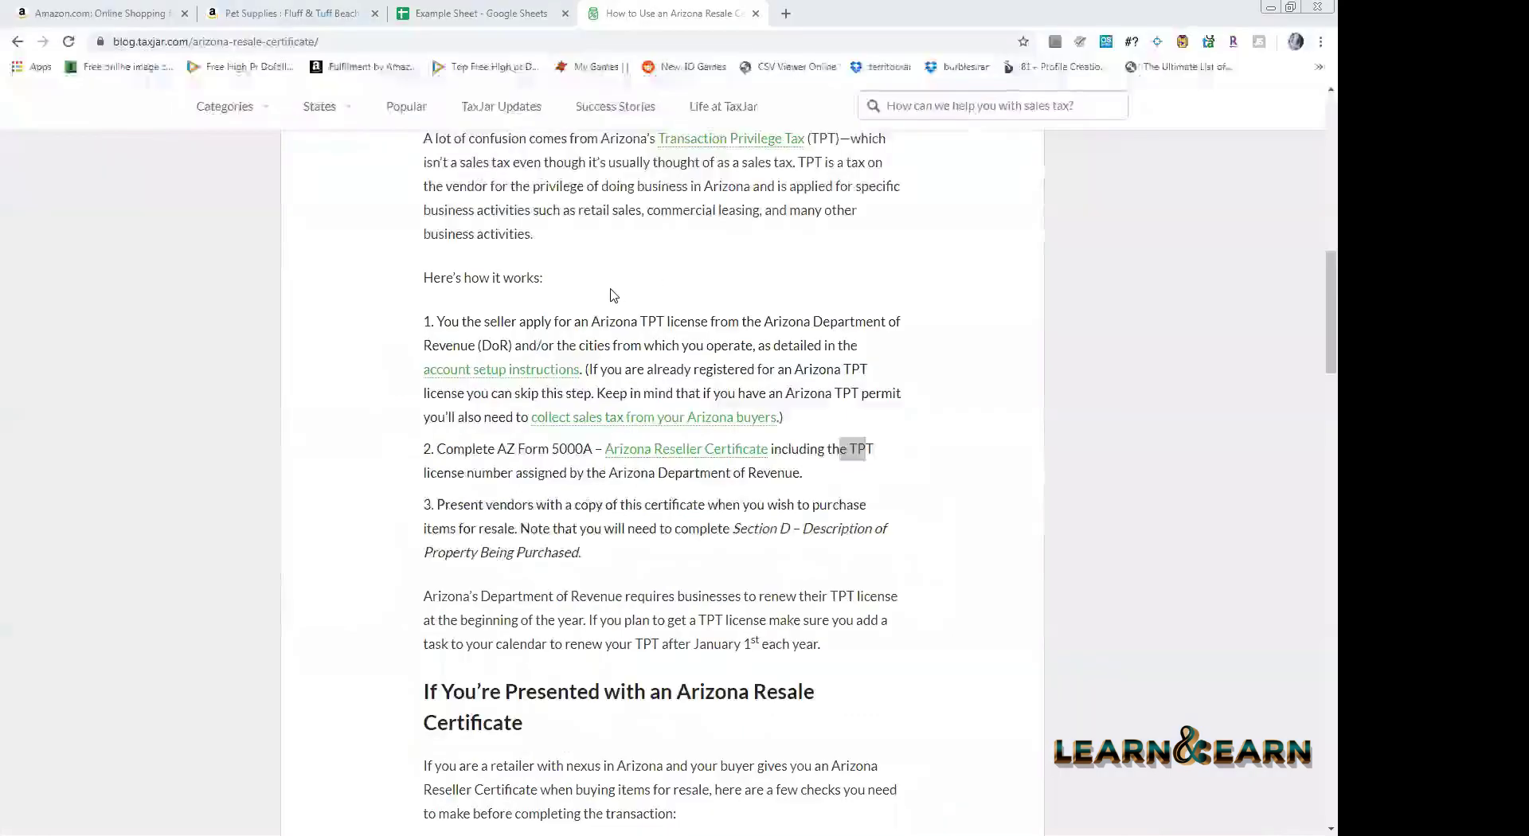
{"action": "left_click", "coordinate": [793, 13]}
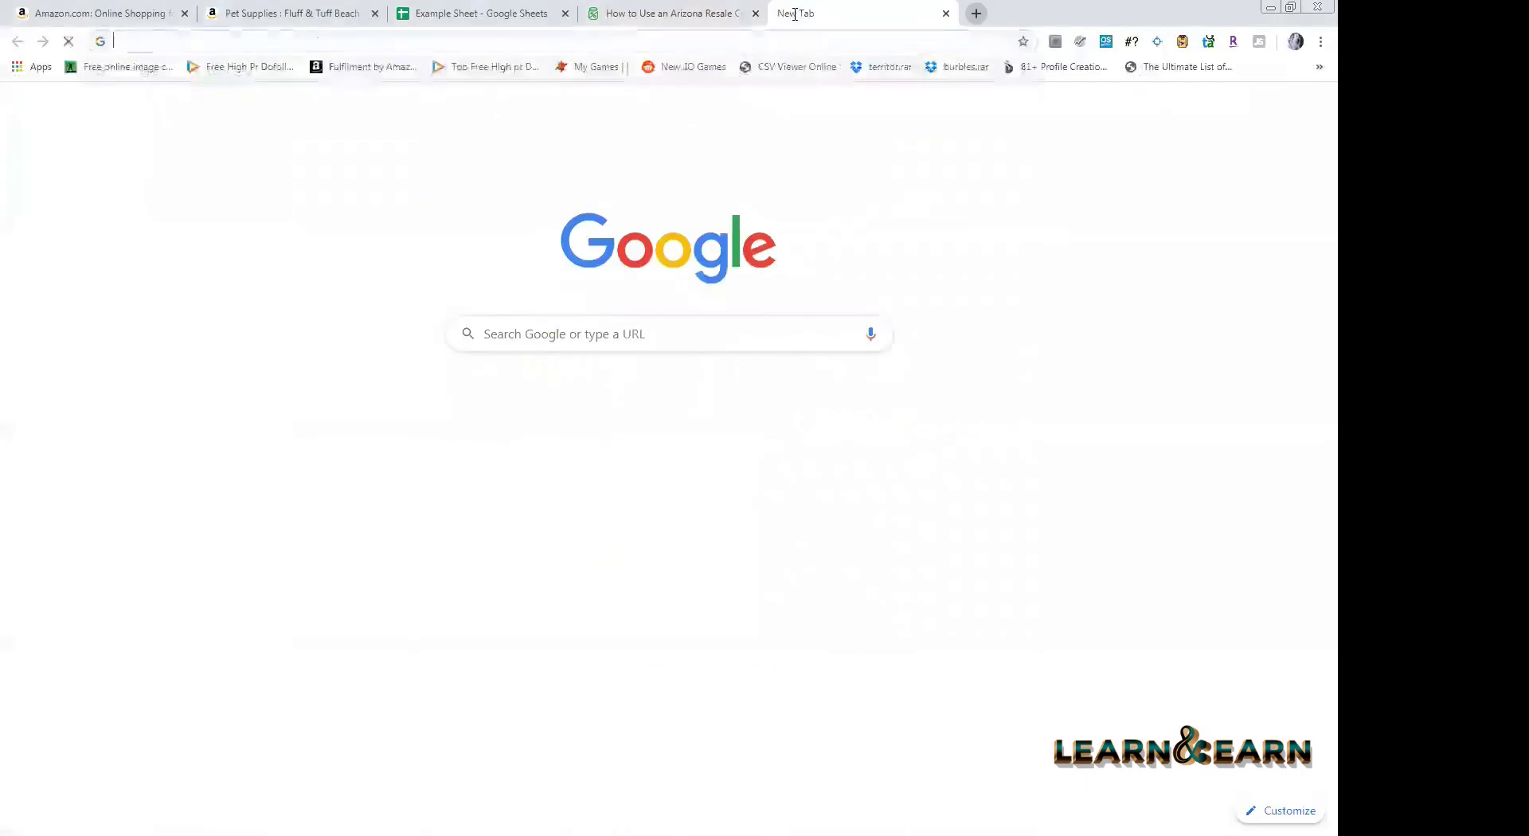
{"action": "type", "text": "google.com"}
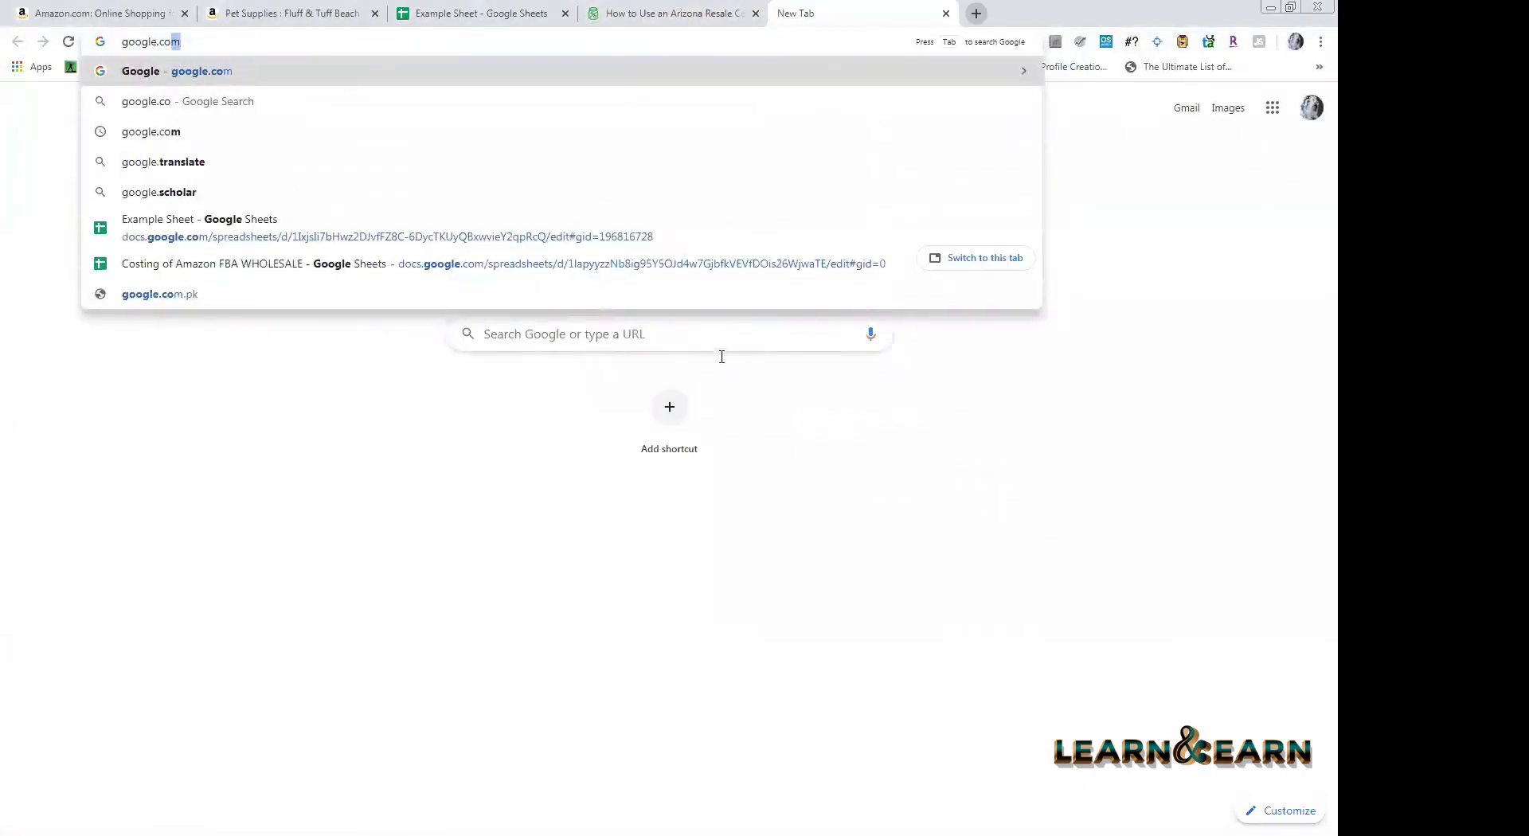
{"action": "key", "text": "Return"}
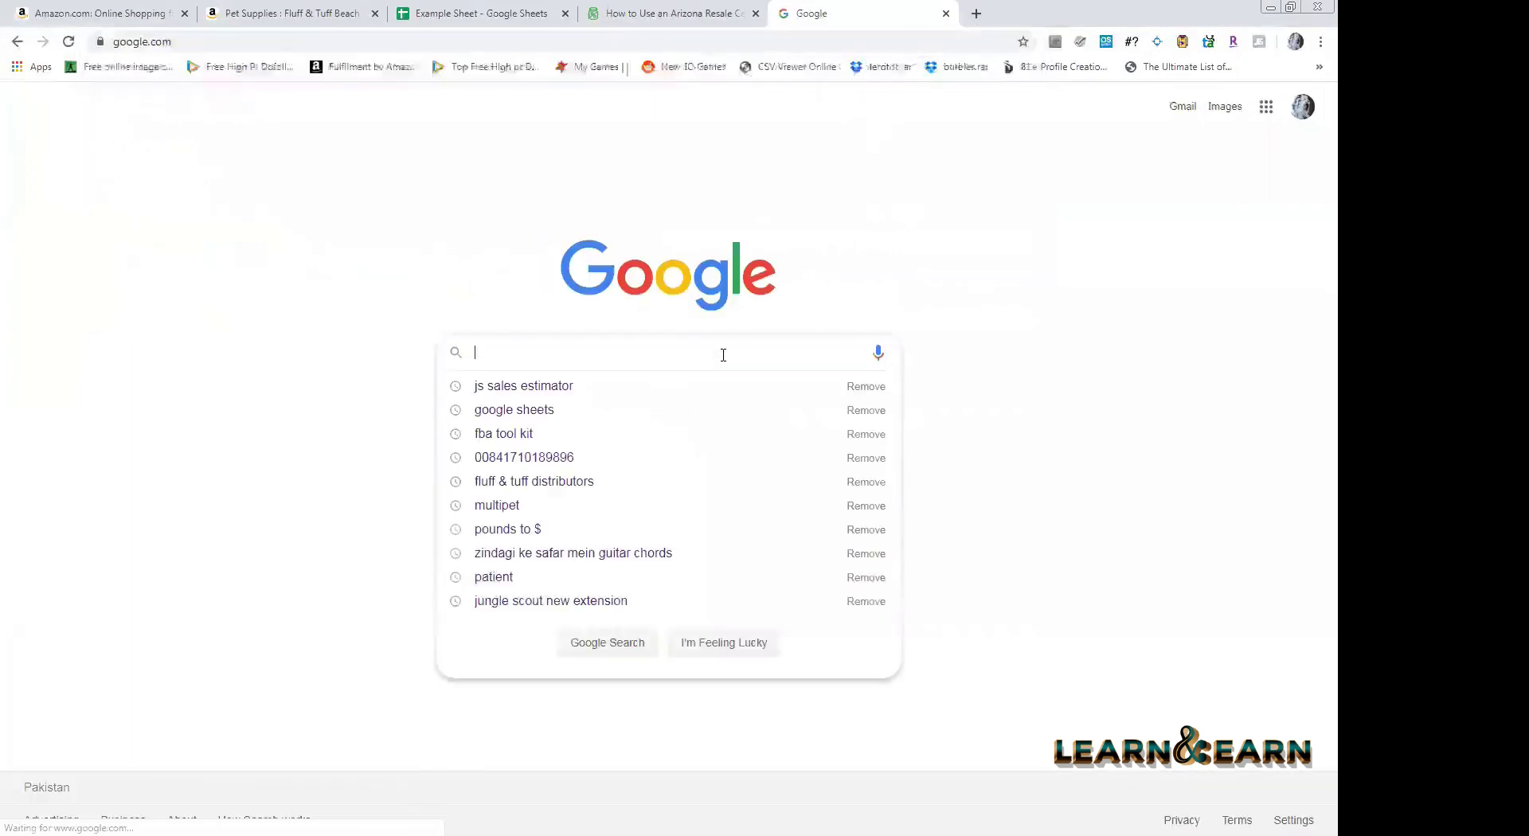
{"action": "type", "text": "ar"}
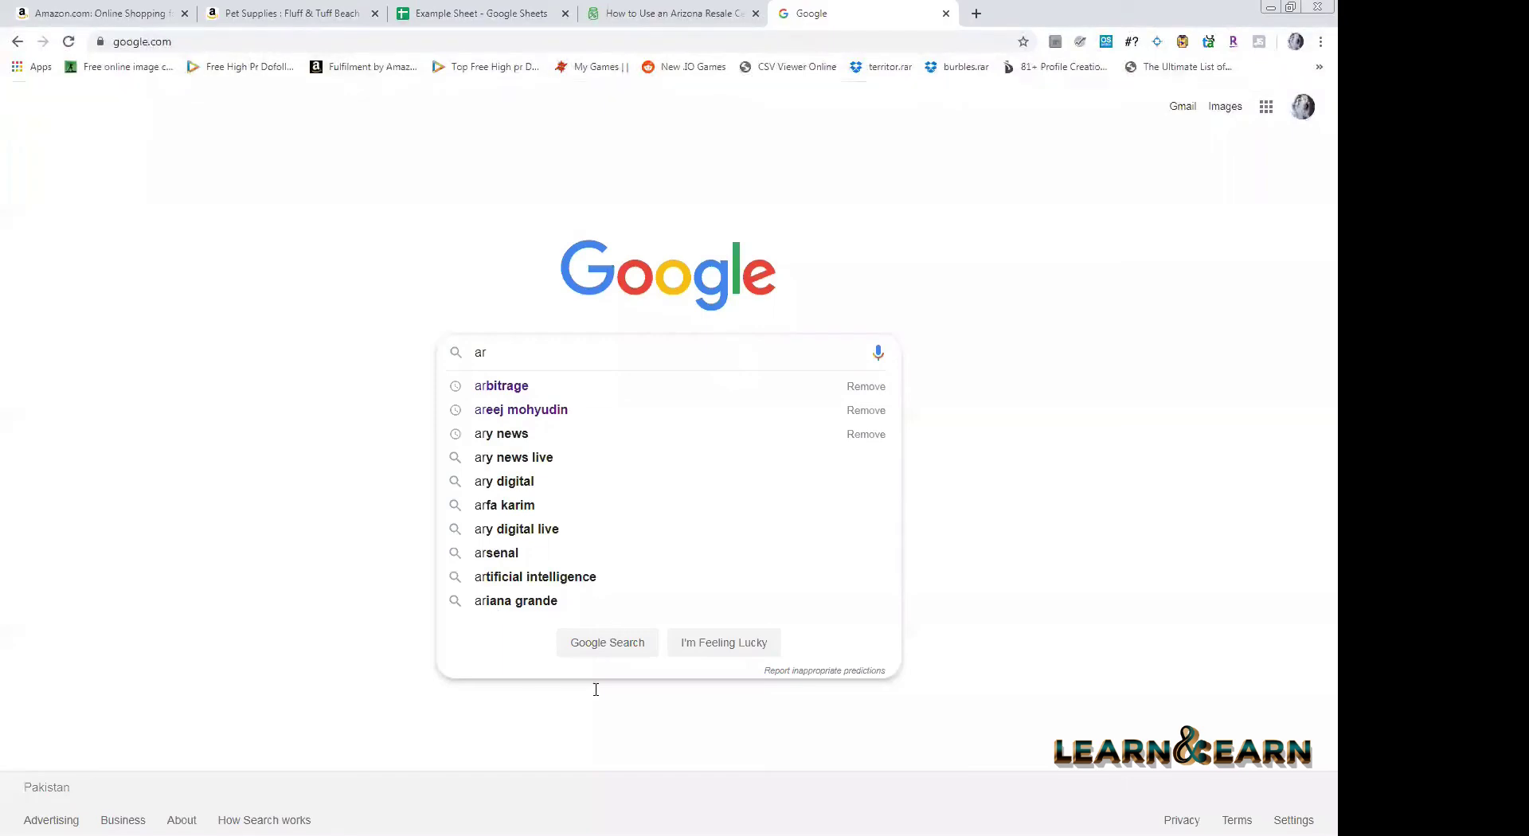
{"action": "key", "text": "ctrl+a"}
{"action": "type", "text": "AZ Form 5000A"}
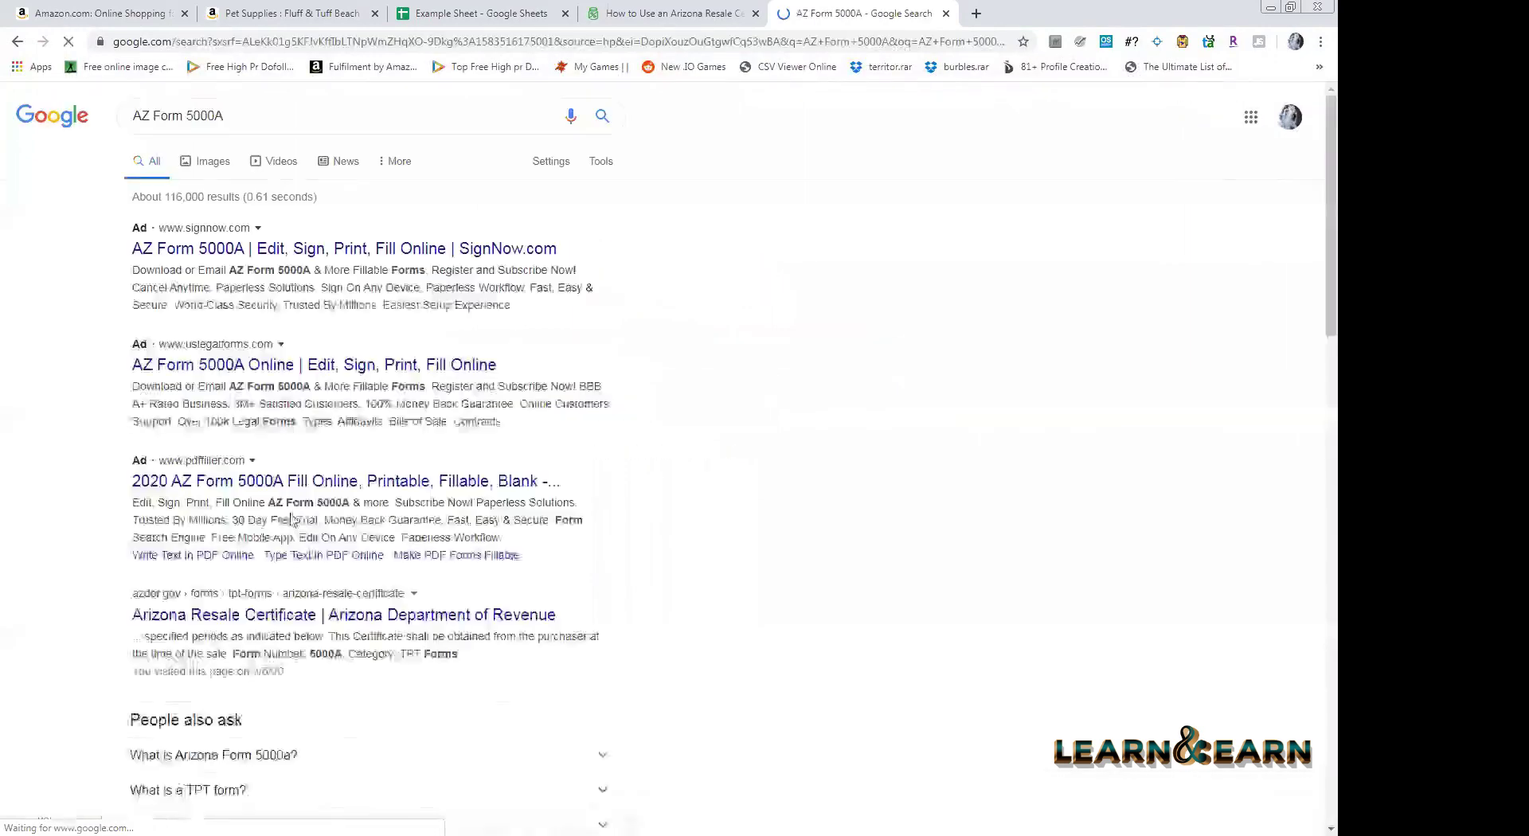
- Check the D&H Distributing PDF result, return to the search results and open the Arizona Department of Revenue's Arizona Resale Certificate page
{"action": "scroll", "coordinate": [291, 519], "scroll_direction": "down", "scroll_amount": 7}
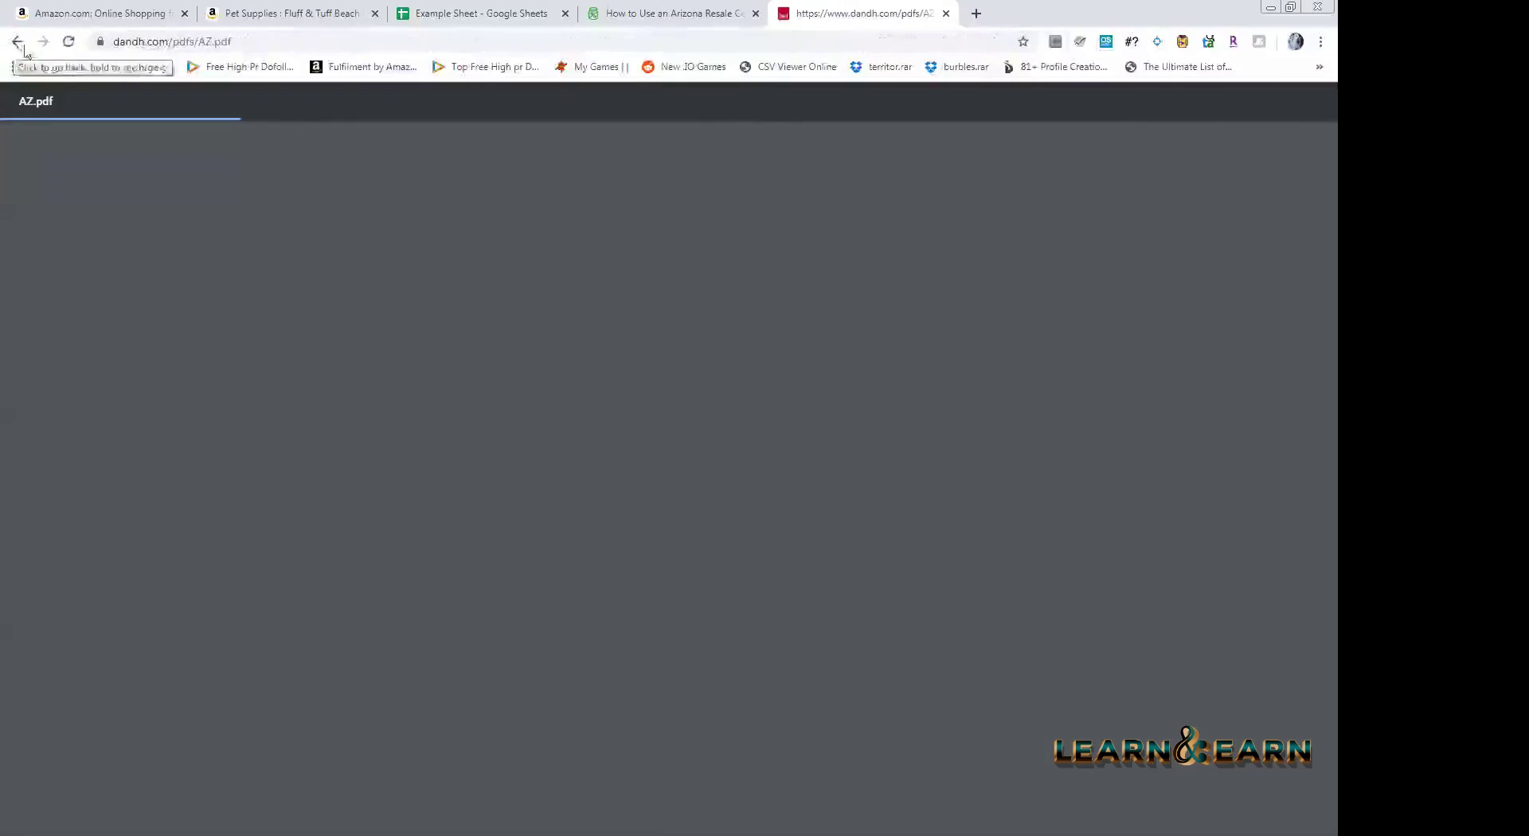
{"action": "left_click", "coordinate": [24, 47]}
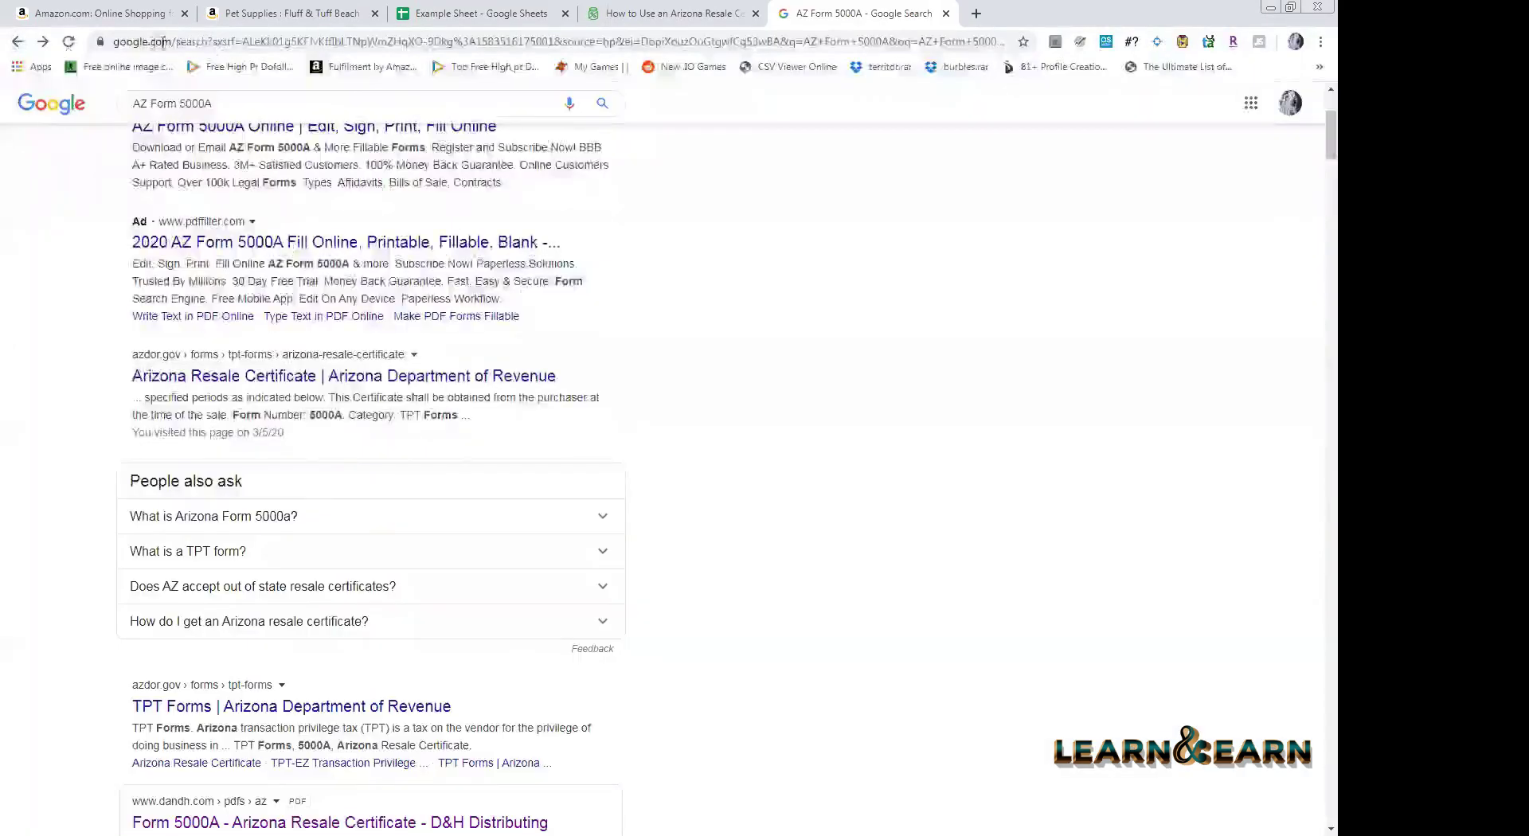
{"action": "left_click", "coordinate": [342, 376]}
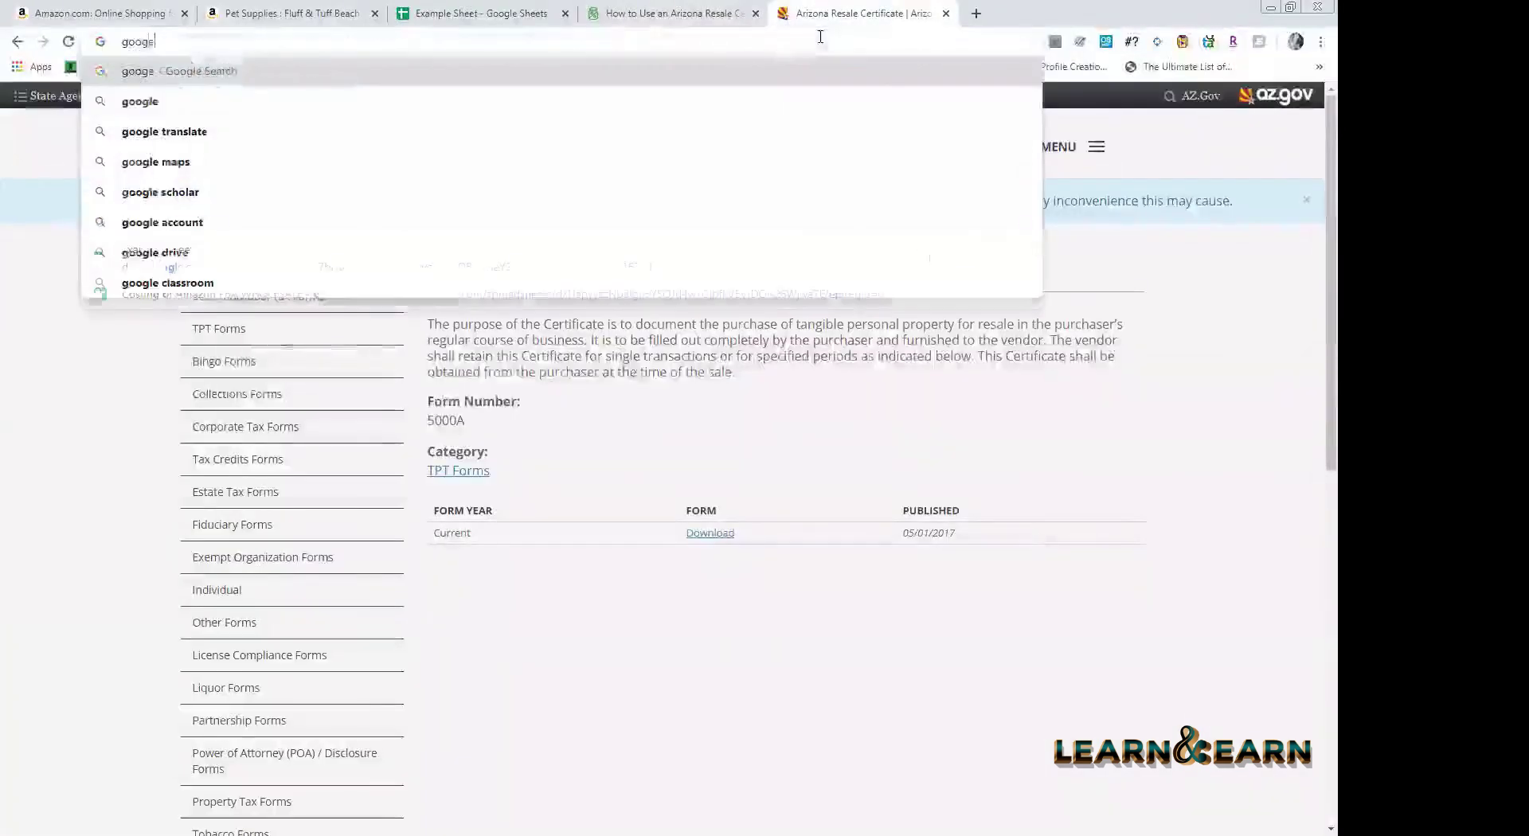
- Search Google for "https //azdor.gov/ registration" and open the Applying for a TPT License page, cancelling the redirect to AZTaxes.gov
{"action": "key", "text": "BackSpace"}
{"action": "type", "text": "le.cop"}
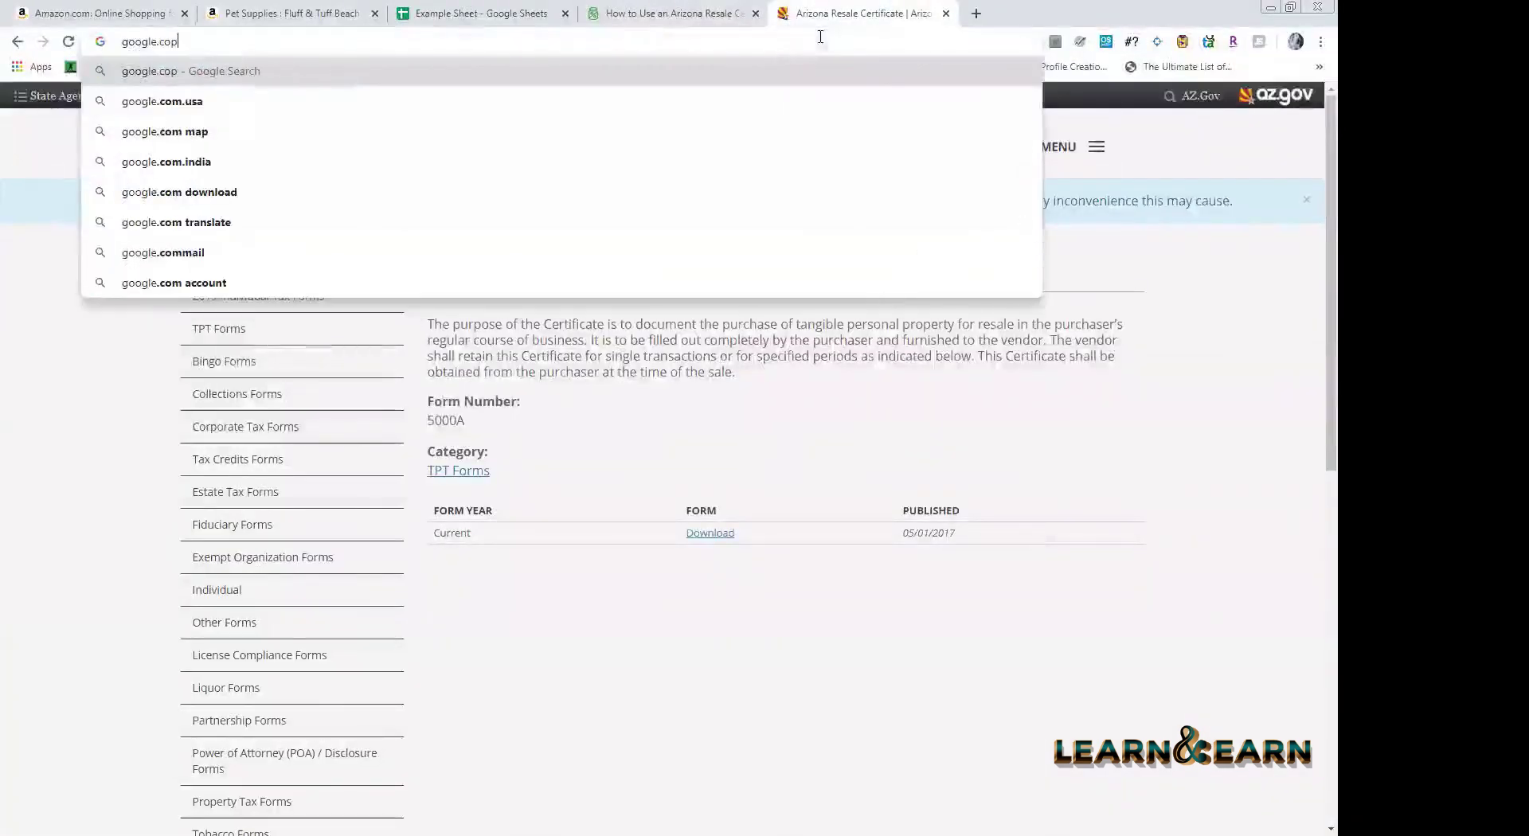
{"action": "key", "text": "Return"}
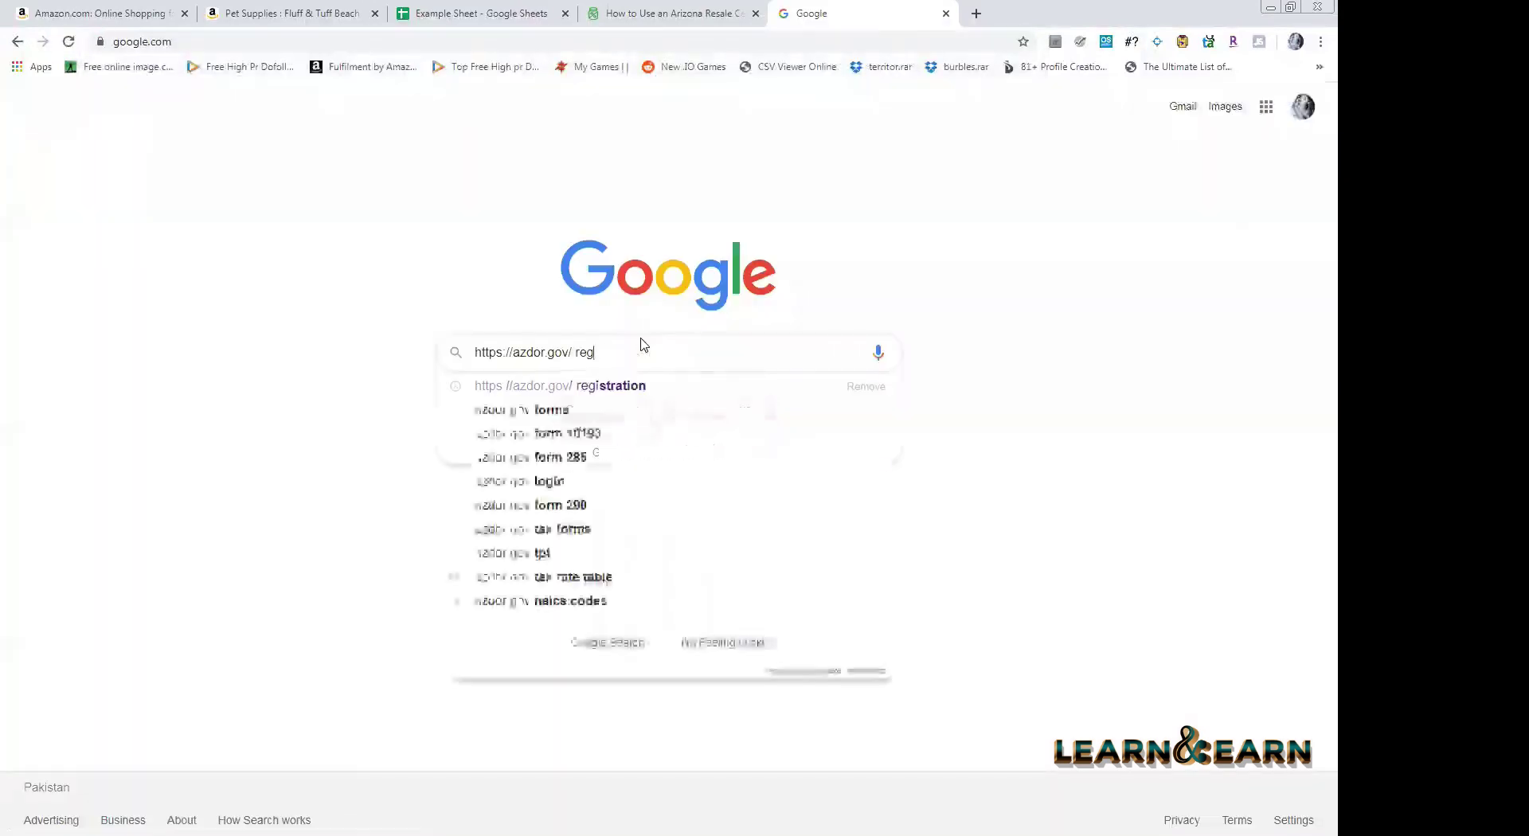
{"action": "type", "text": "istration"}
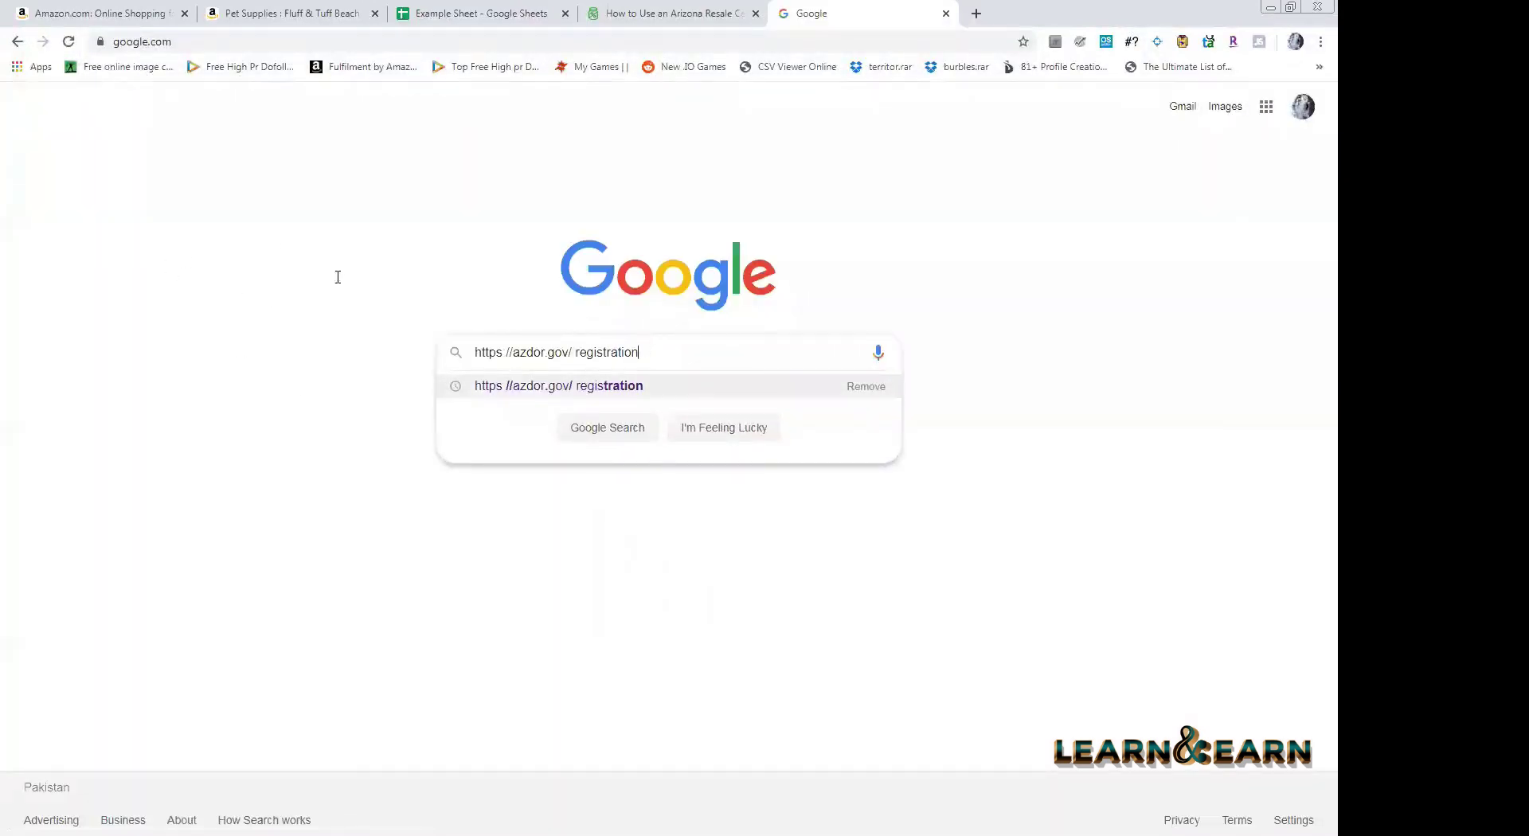
{"action": "key", "text": "Return"}
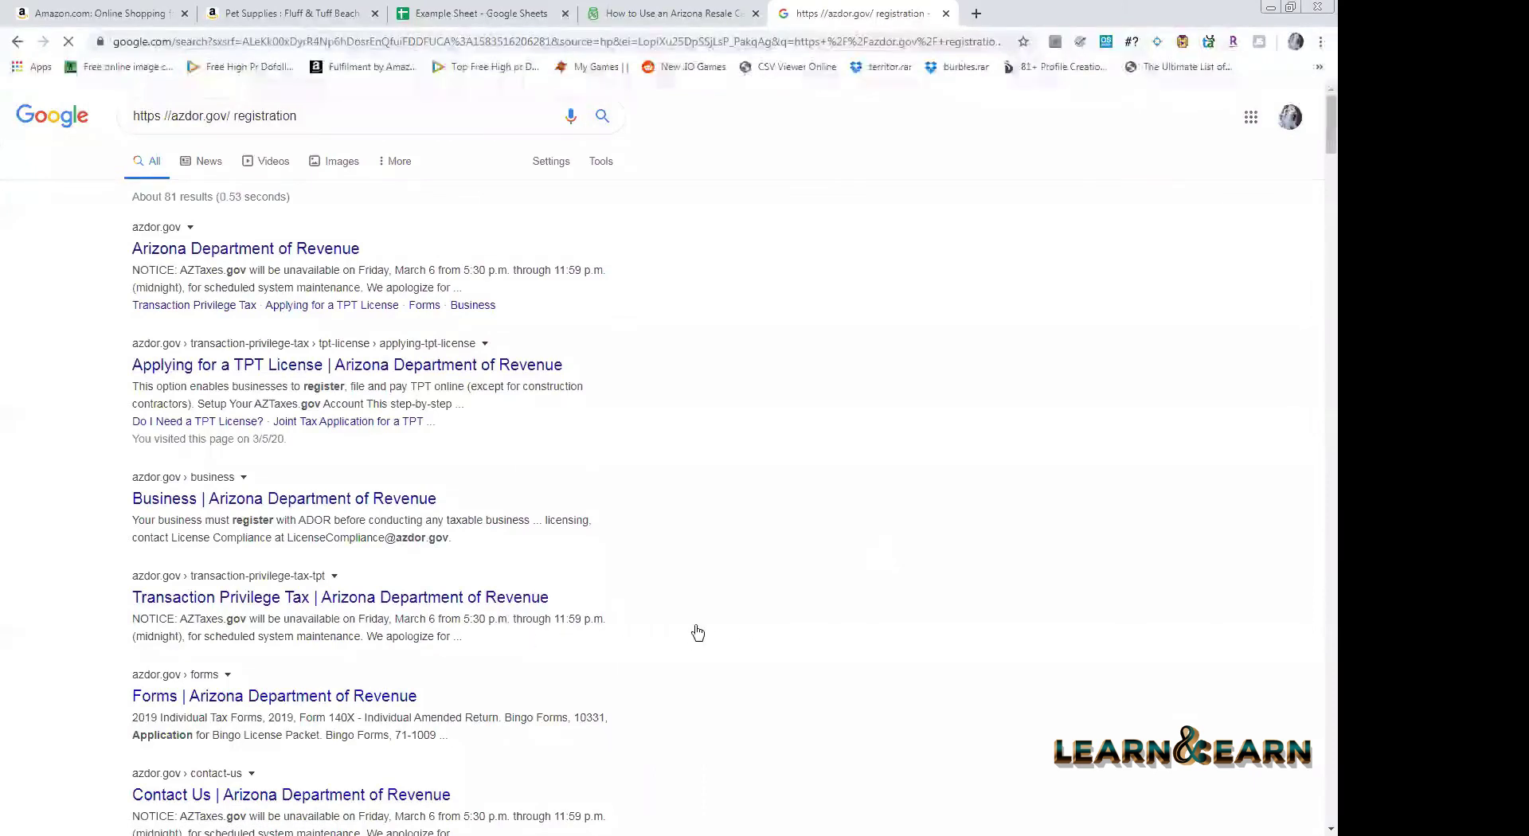
{"action": "key", "text": "ctrl+Tab"}
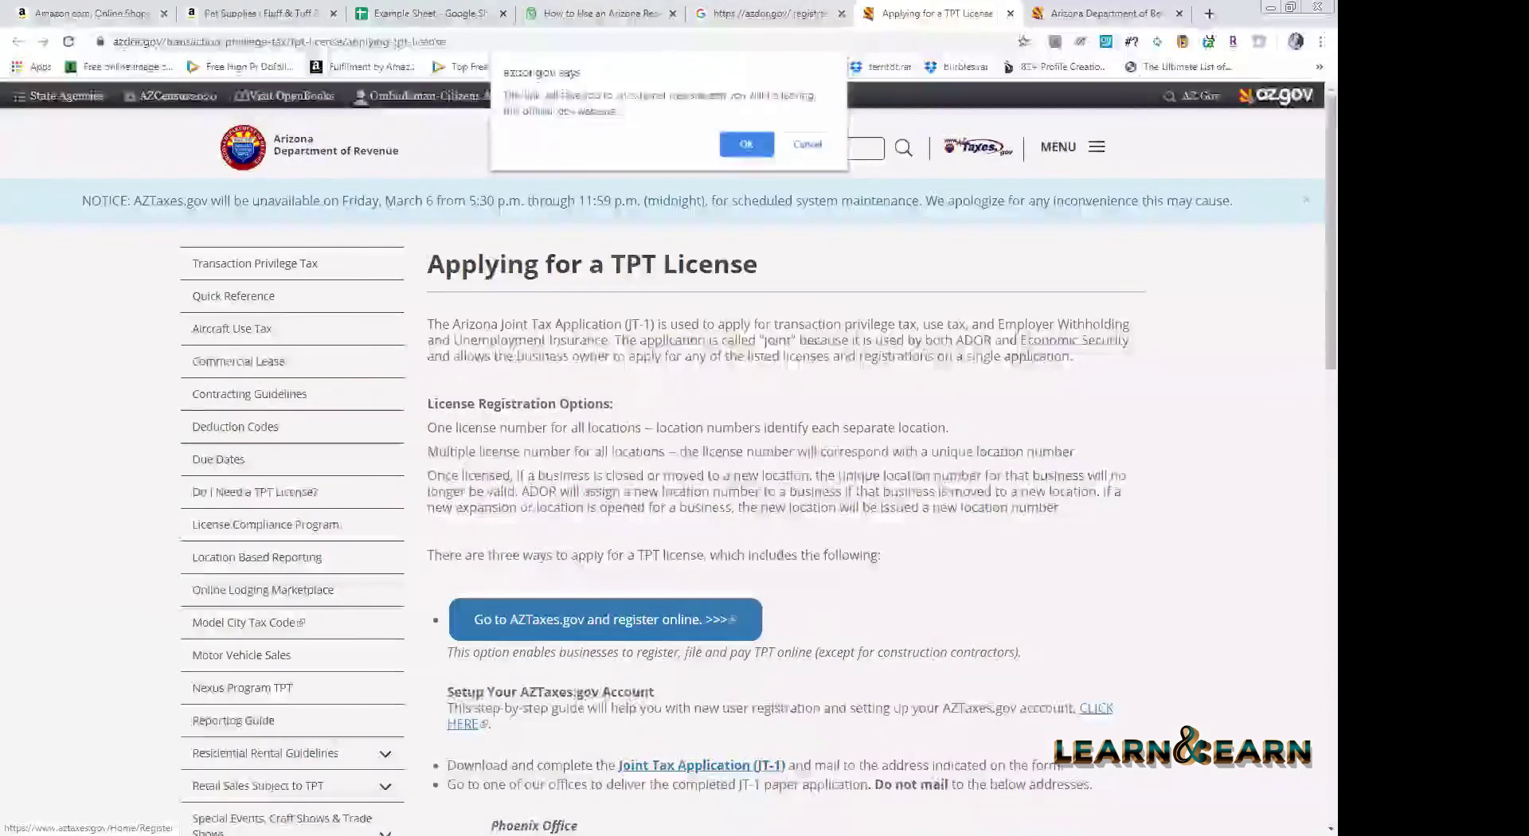
{"action": "left_click", "coordinate": [802, 147]}
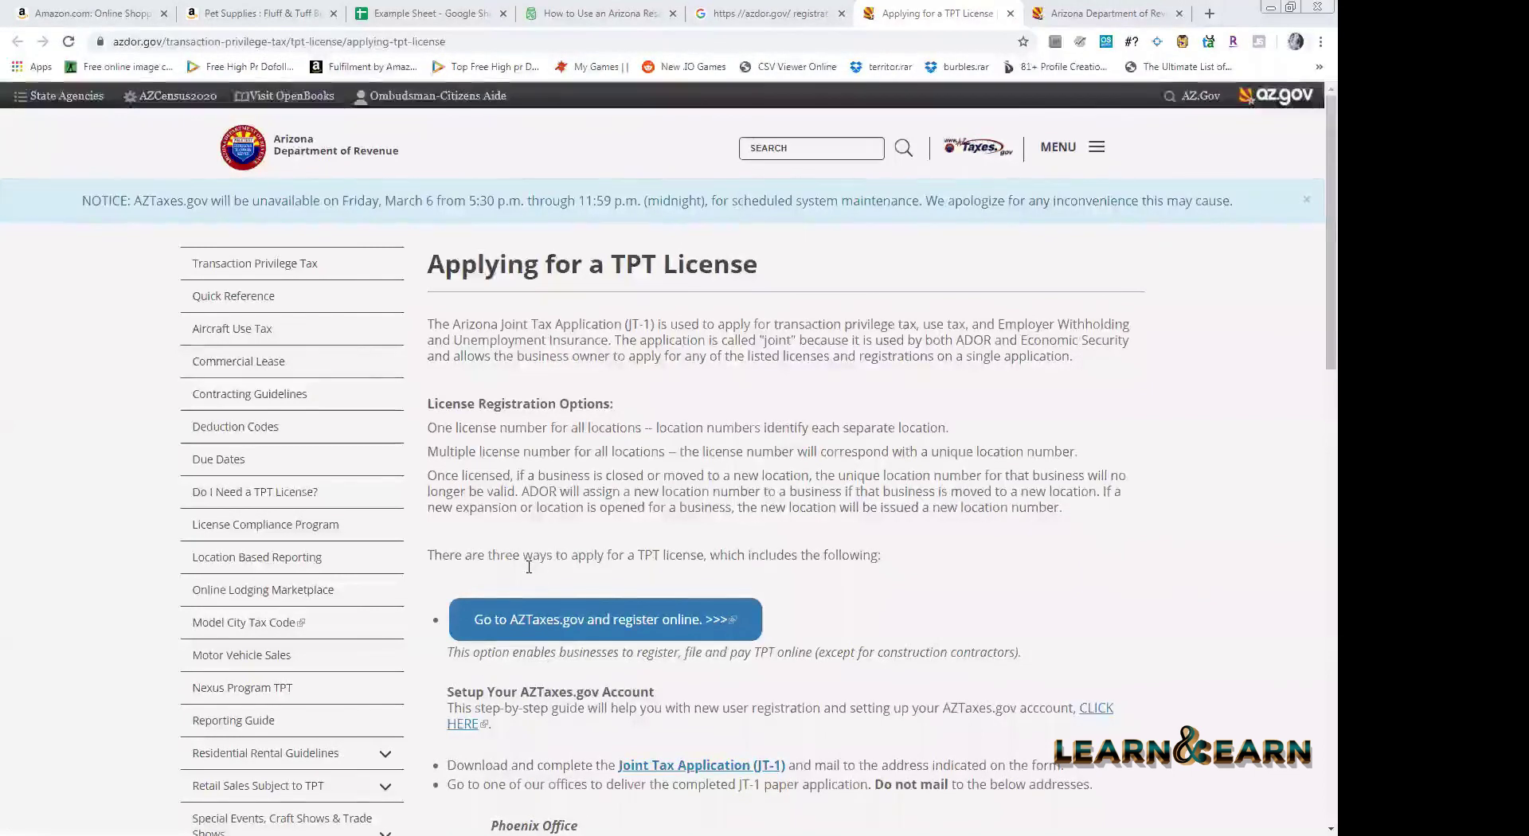
- Return to the WordPad Info document and review step 4 and the "What is a Resale Certificate?" section
{"action": "key", "text": "alt+Tab"}
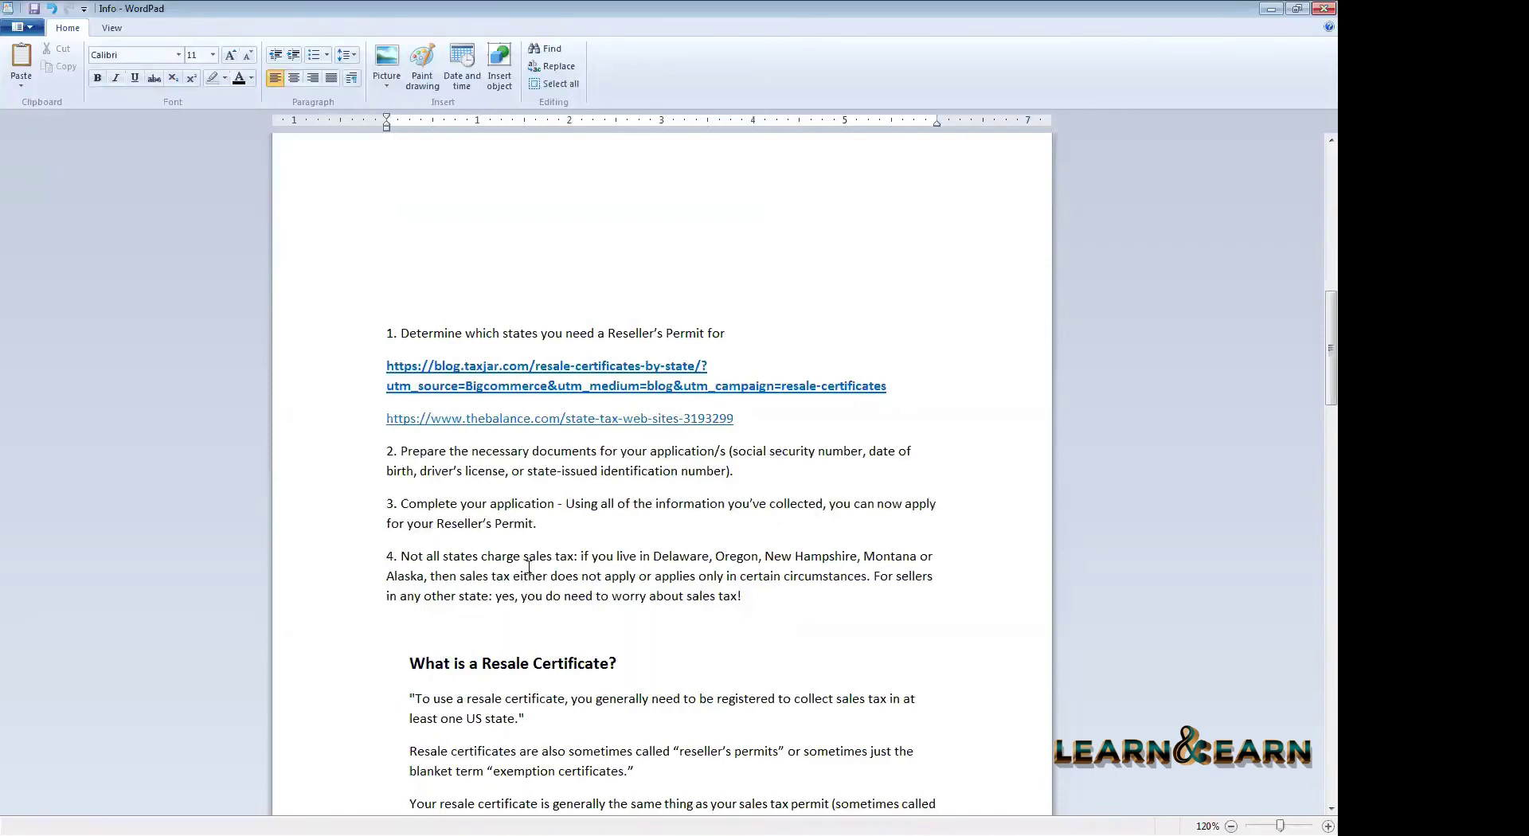
{"action": "scroll", "coordinate": [573, 597], "scroll_direction": "down", "scroll_amount": 1}
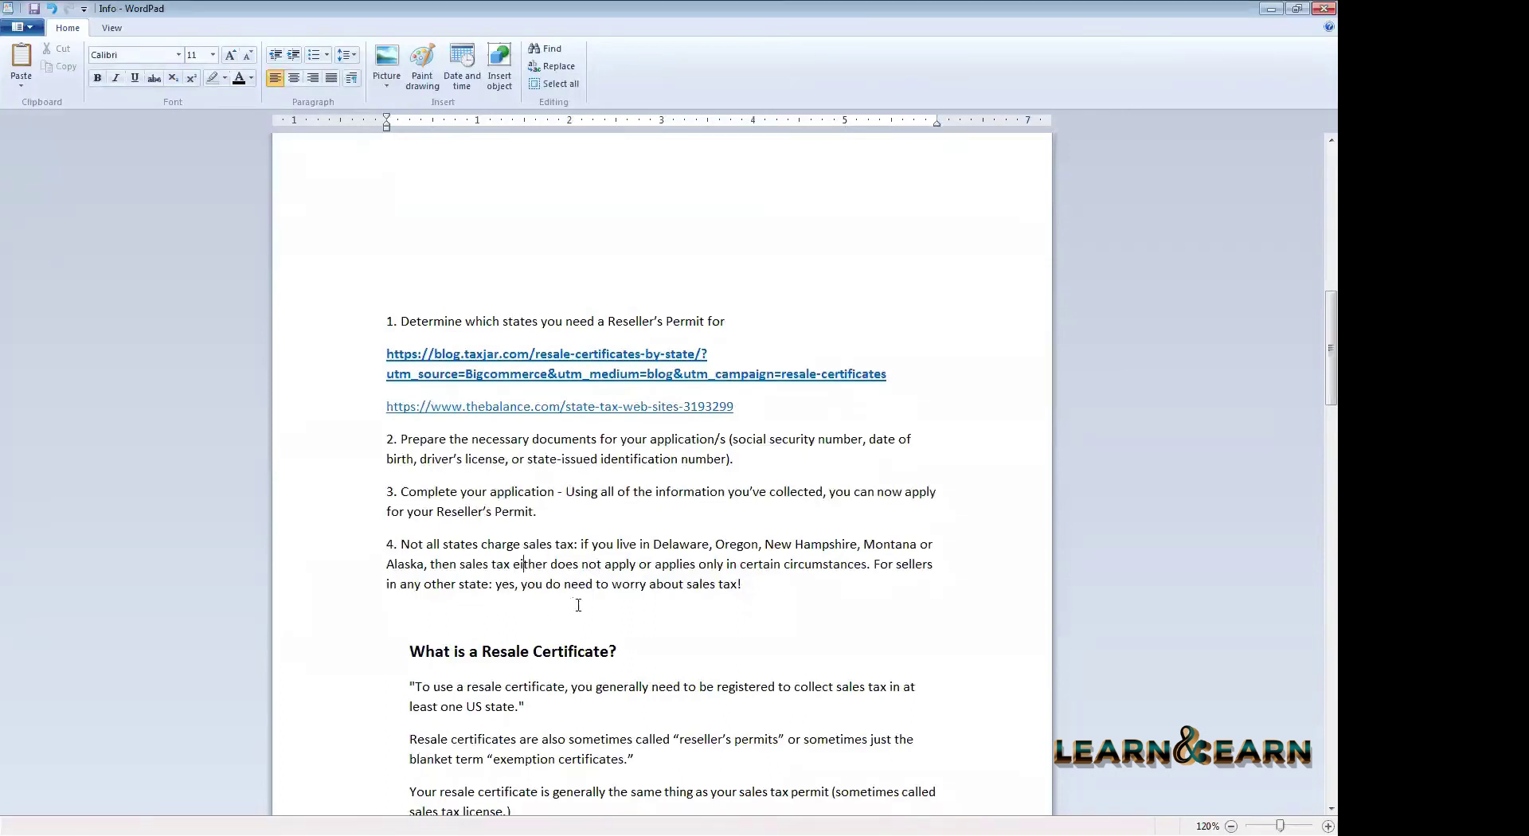
{"action": "scroll", "coordinate": [516, 624], "scroll_direction": "down", "scroll_amount": 3}
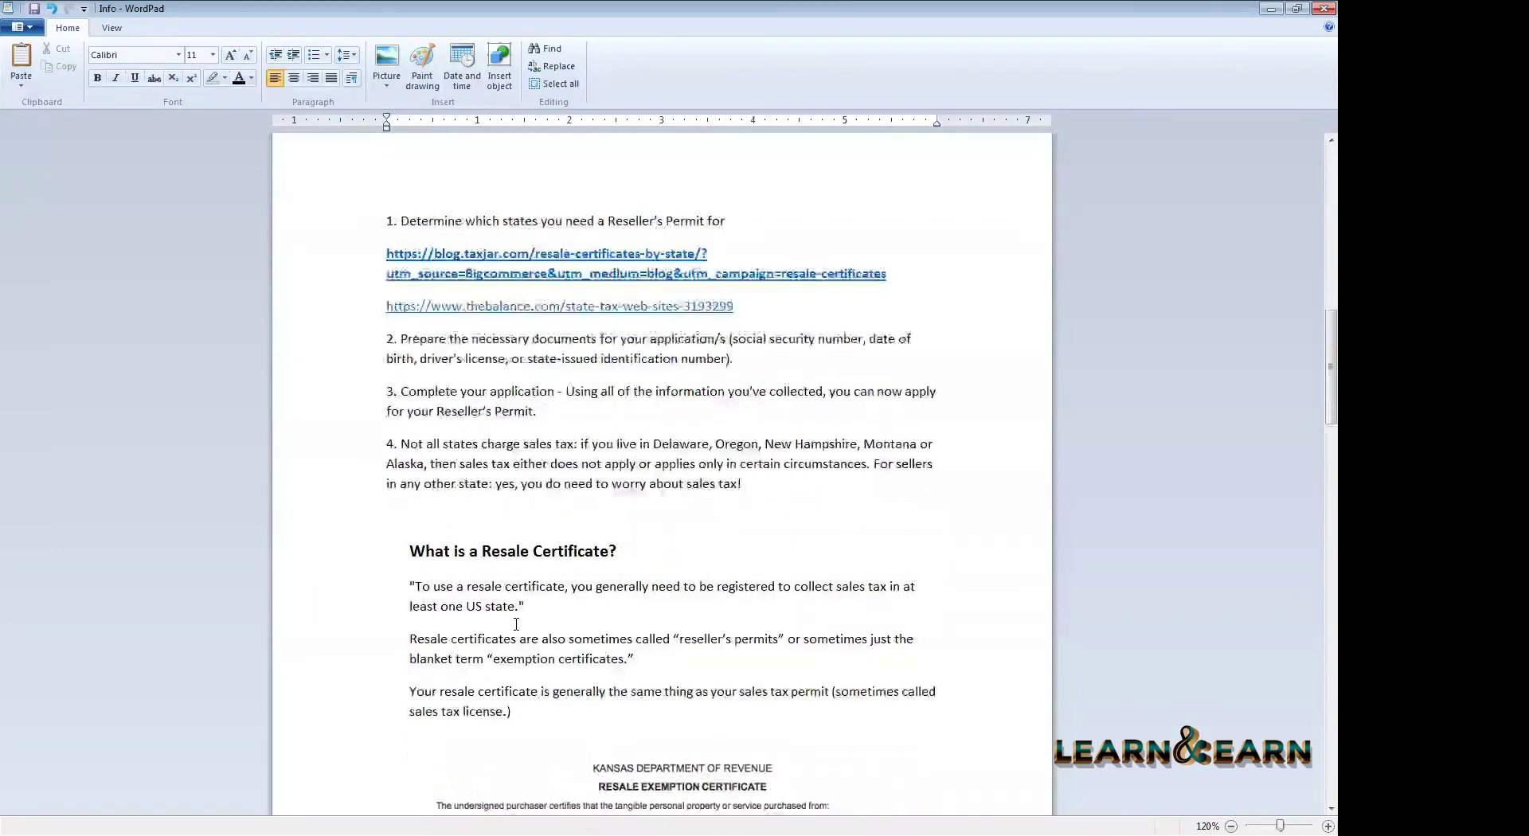
- Review the "What is a Resale Certificate?" section and the sample Kansas Resale Exemption Certificate in the Info document
{"action": "left_click", "coordinate": [516, 624]}
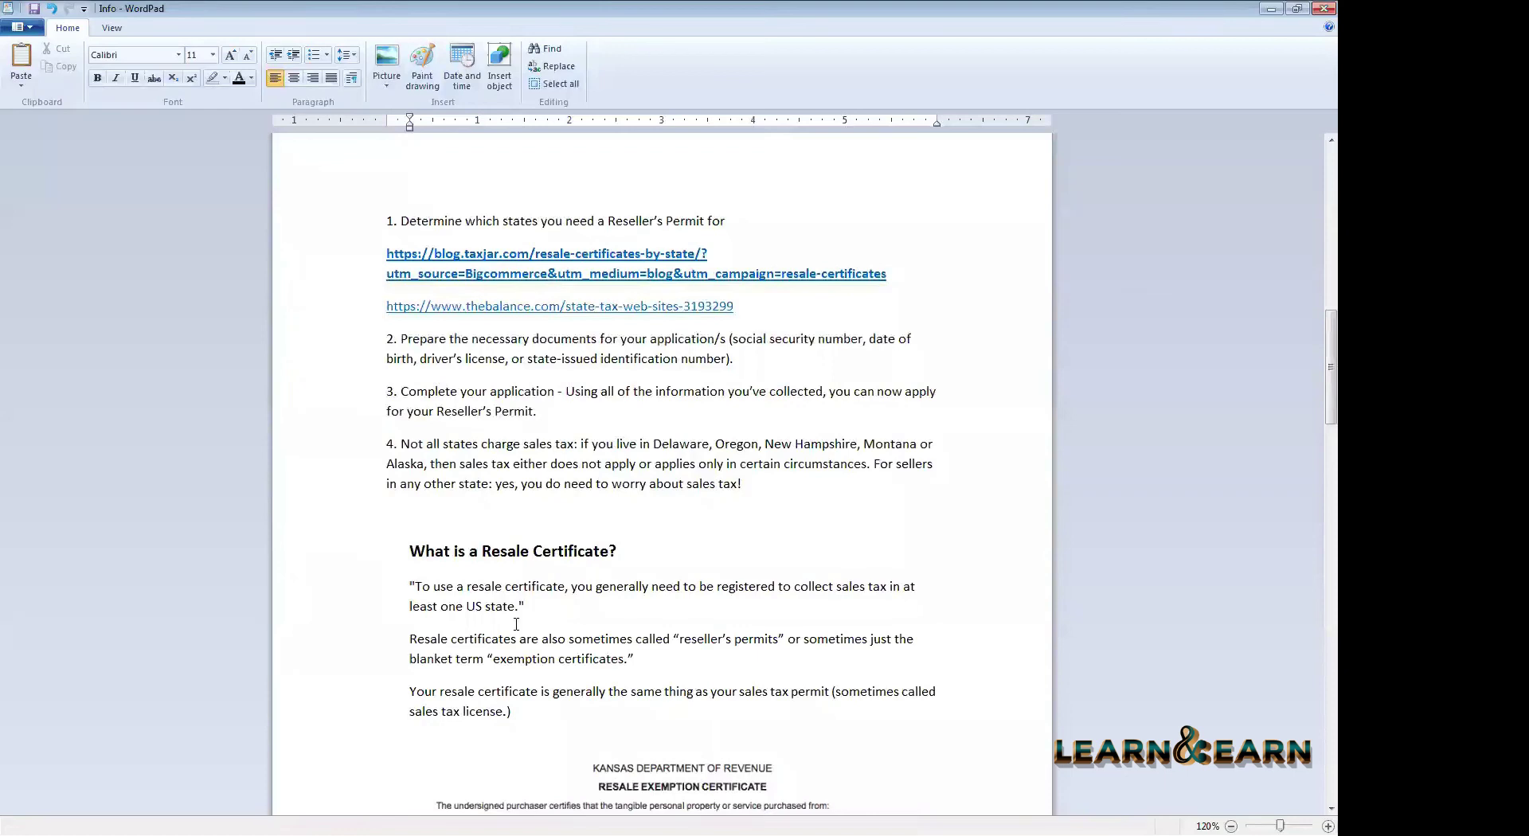
{"action": "left_click", "coordinate": [515, 624]}
{"action": "scroll", "coordinate": [548, 555], "scroll_direction": "down", "scroll_amount": 2}
{"action": "left_click_drag", "start_coordinate": [451, 541], "coordinate": [546, 553]}
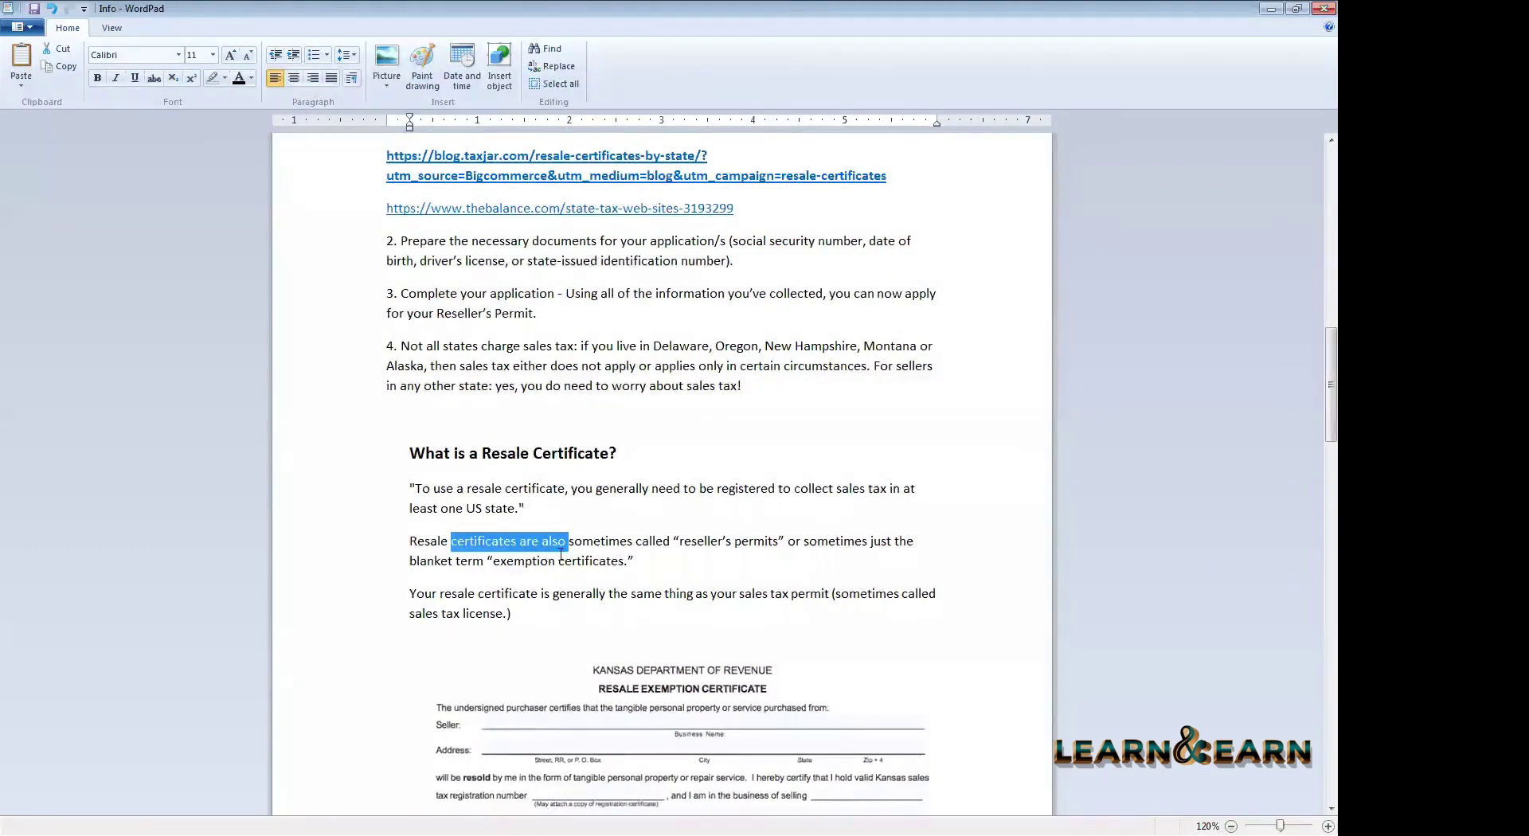
{"action": "scroll", "coordinate": [643, 481], "scroll_direction": "down", "scroll_amount": 5}
{"action": "left_click", "coordinate": [645, 487]}
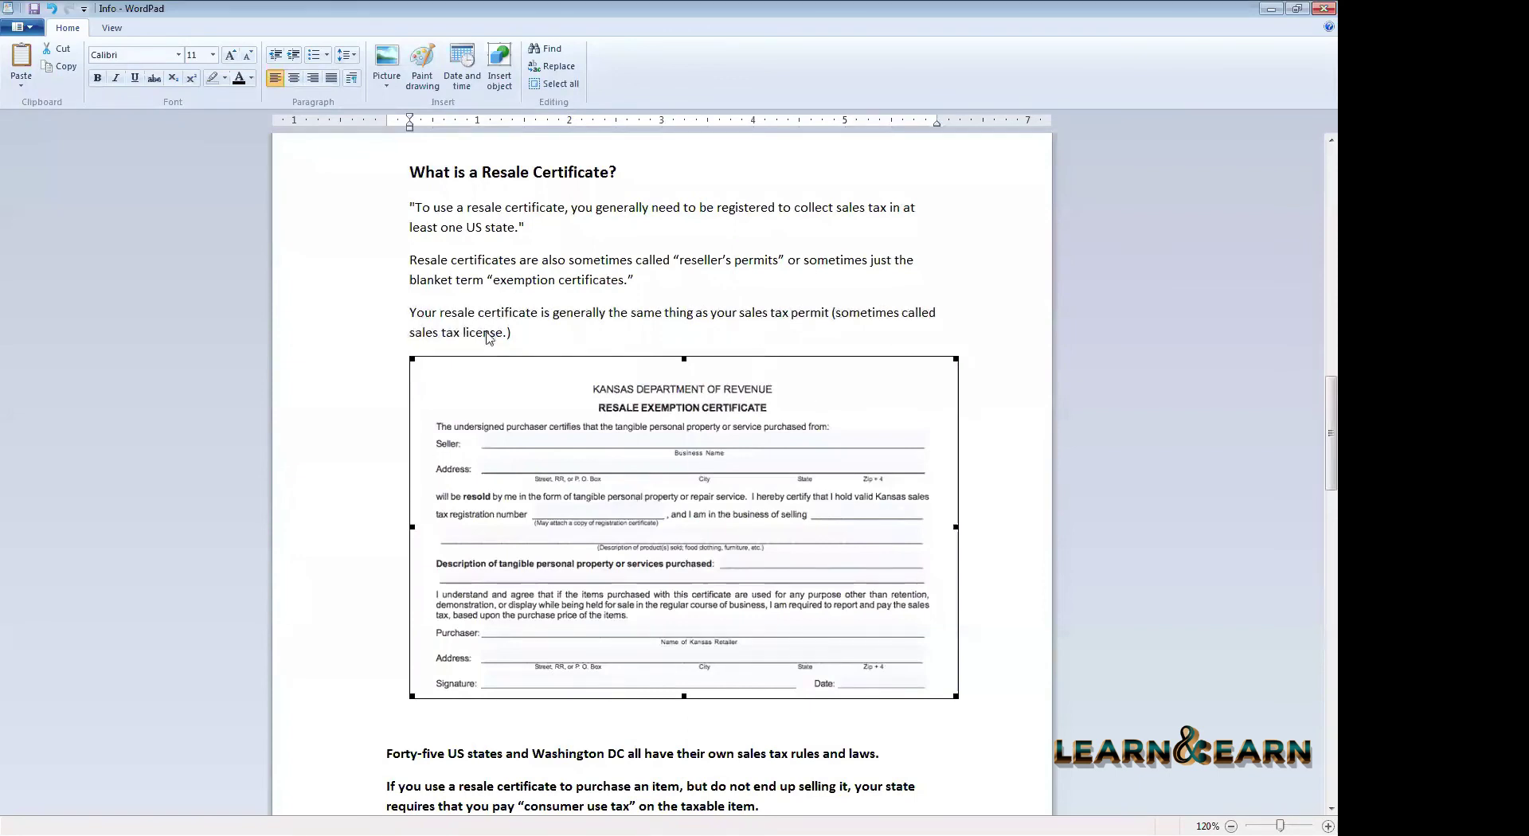
{"action": "scroll", "coordinate": [728, 454], "scroll_direction": "down", "scroll_amount": 3}
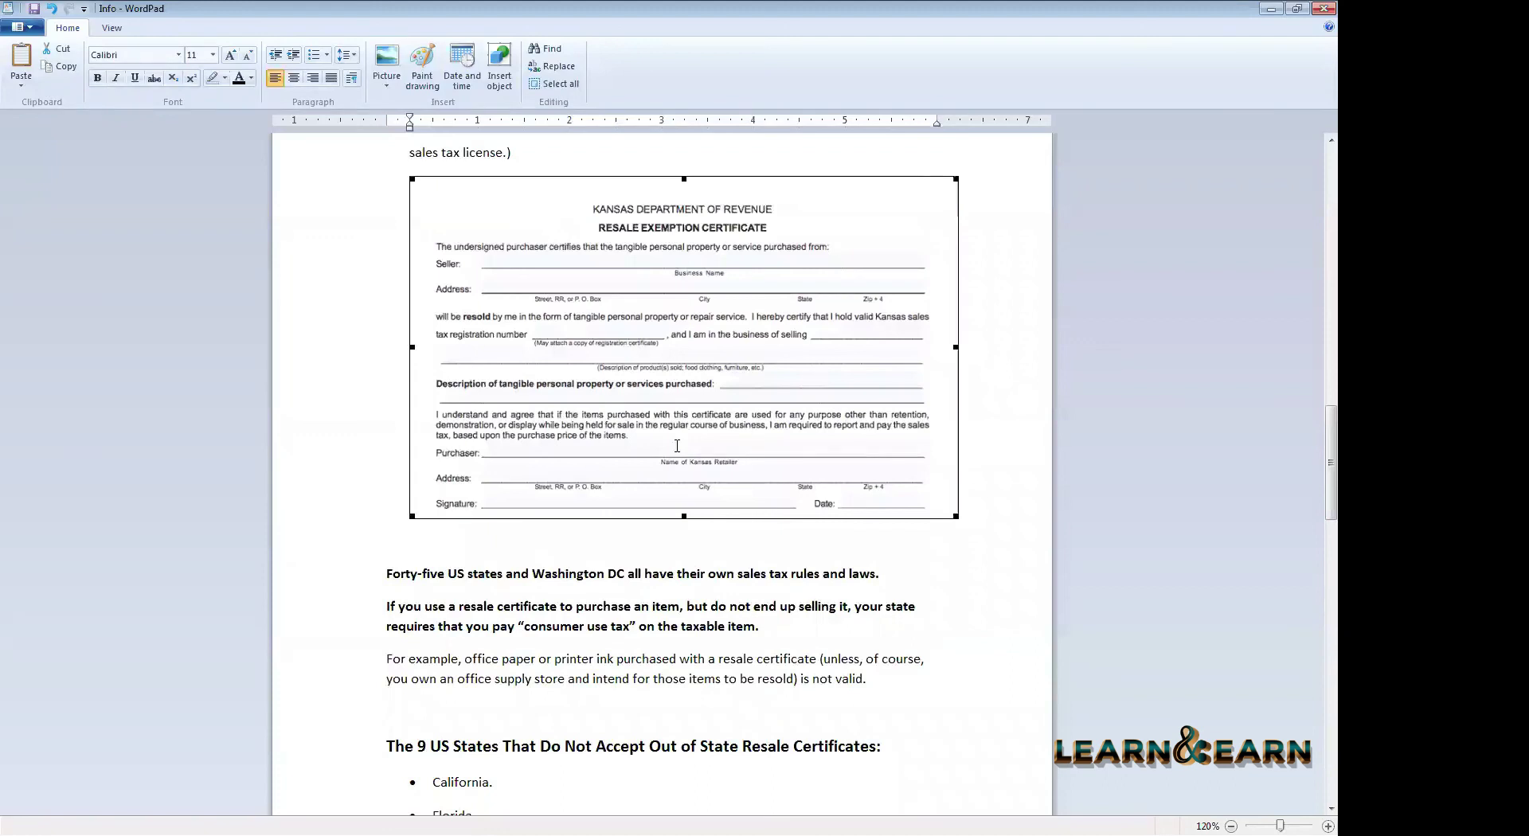
- Read the paragraphs below the Kansas form on state sales tax rules, consumer use tax and the office supplies example
{"action": "scroll", "coordinate": [677, 446], "scroll_direction": "down", "scroll_amount": 3}
{"action": "left_click", "coordinate": [635, 497]}
{"action": "scroll", "coordinate": [635, 498], "scroll_direction": "up", "scroll_amount": 3}
{"action": "left_click", "coordinate": [574, 604]}
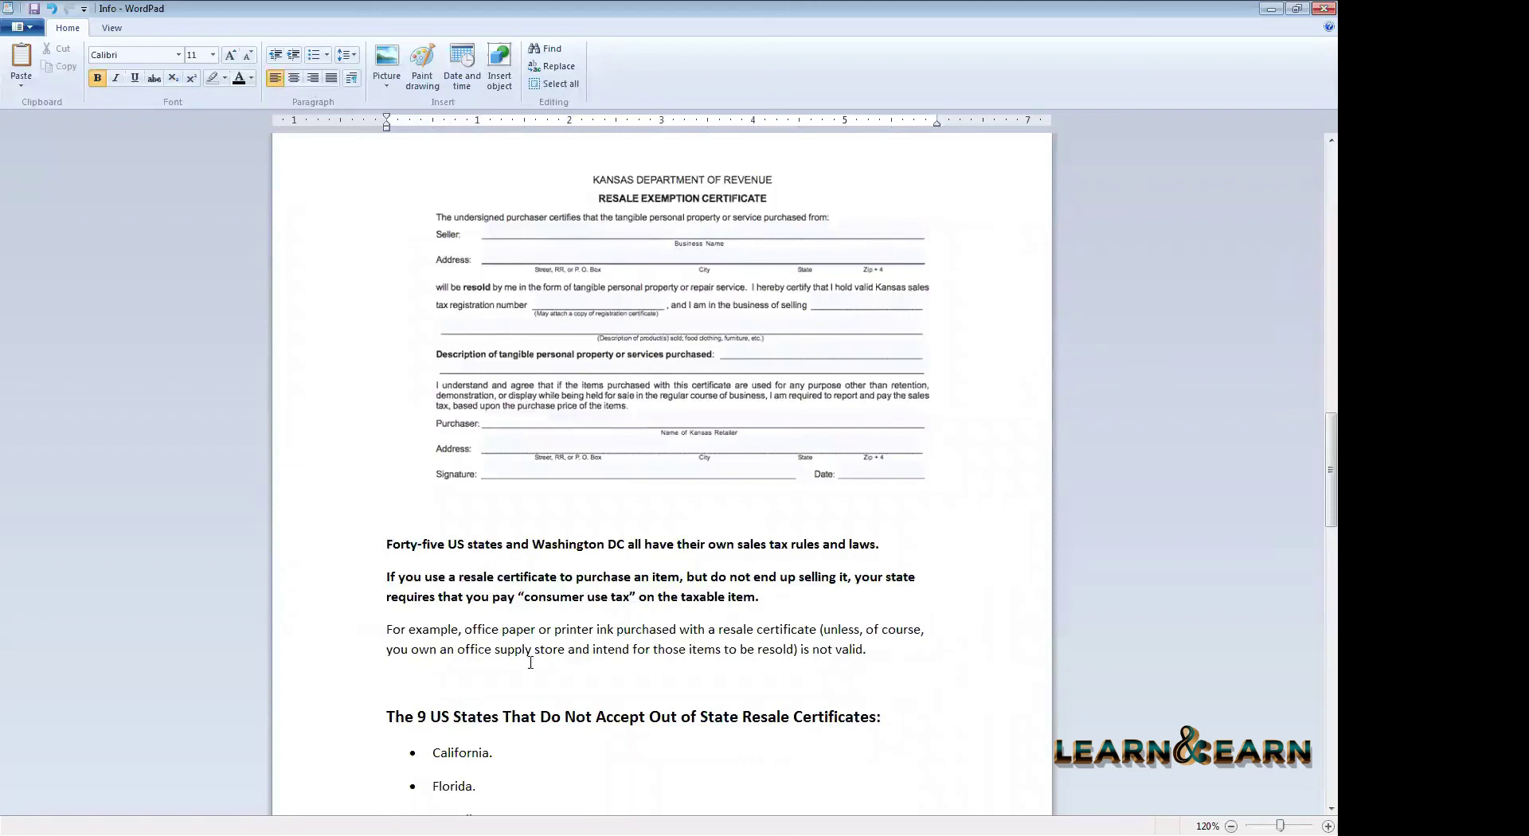
{"action": "left_click", "coordinate": [590, 649]}
- Examine the list of 9 US states that do not accept out-of-state resale certificates and the explanatory paragraphs beneath it
{"action": "scroll", "coordinate": [576, 573], "scroll_direction": "down", "scroll_amount": 7}
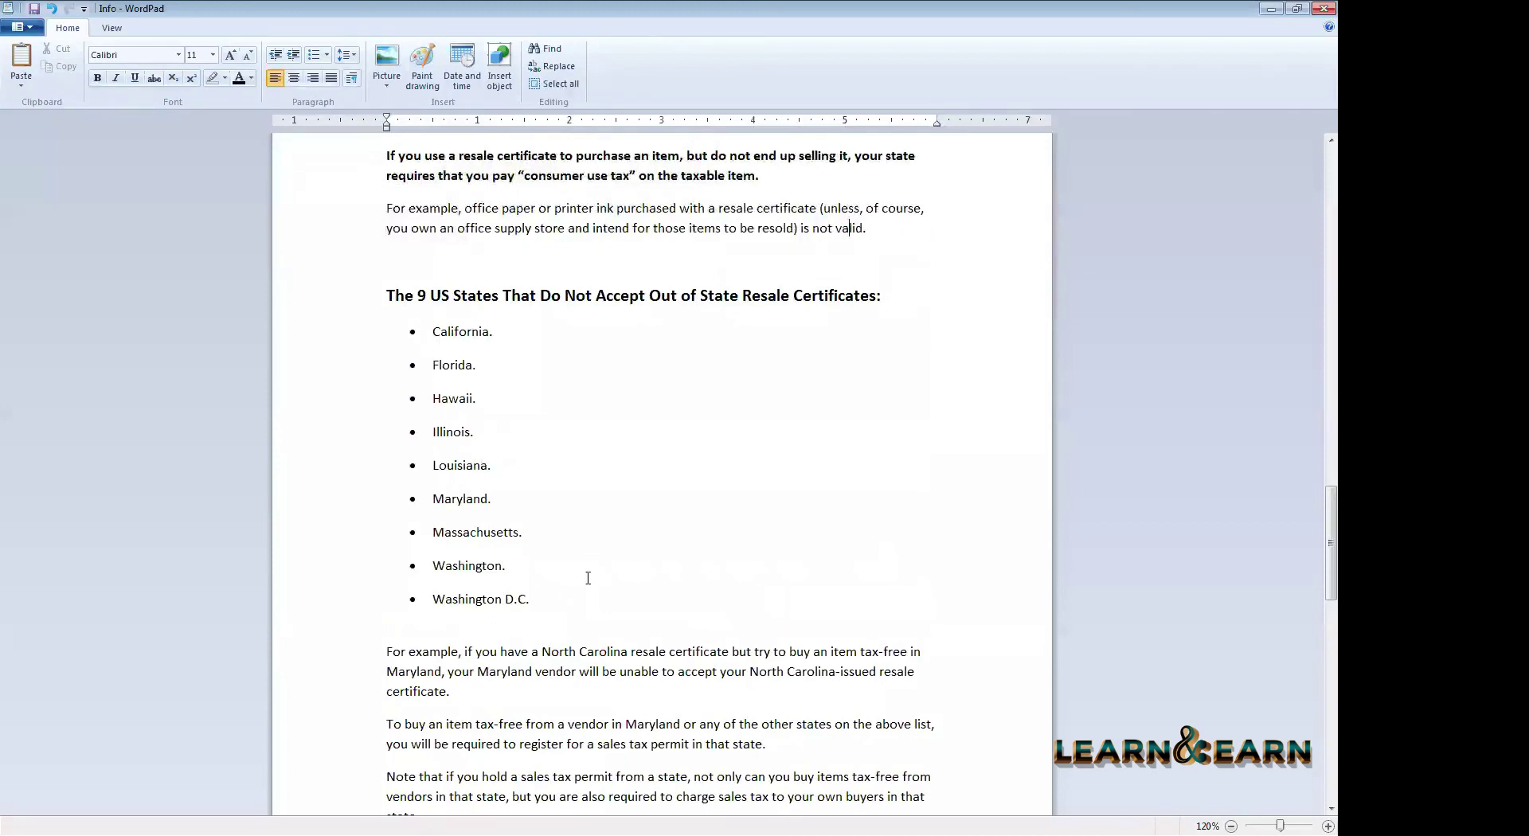
{"action": "key", "text": "ctrl+Down"}
{"action": "key", "text": "ctrl+Down"}
{"action": "key", "text": "ctrl+Down"}
{"action": "left_click", "coordinate": [514, 651]}
{"action": "scroll", "coordinate": [516, 707], "scroll_direction": "down", "scroll_amount": 1}
{"action": "scroll", "coordinate": [490, 581], "scroll_direction": "down", "scroll_amount": 3}
{"action": "key", "text": "Down"}
{"action": "key", "text": "Down"}
{"action": "key", "text": "Down"}
{"action": "key", "text": "Down"}
{"action": "key", "text": "Down"}
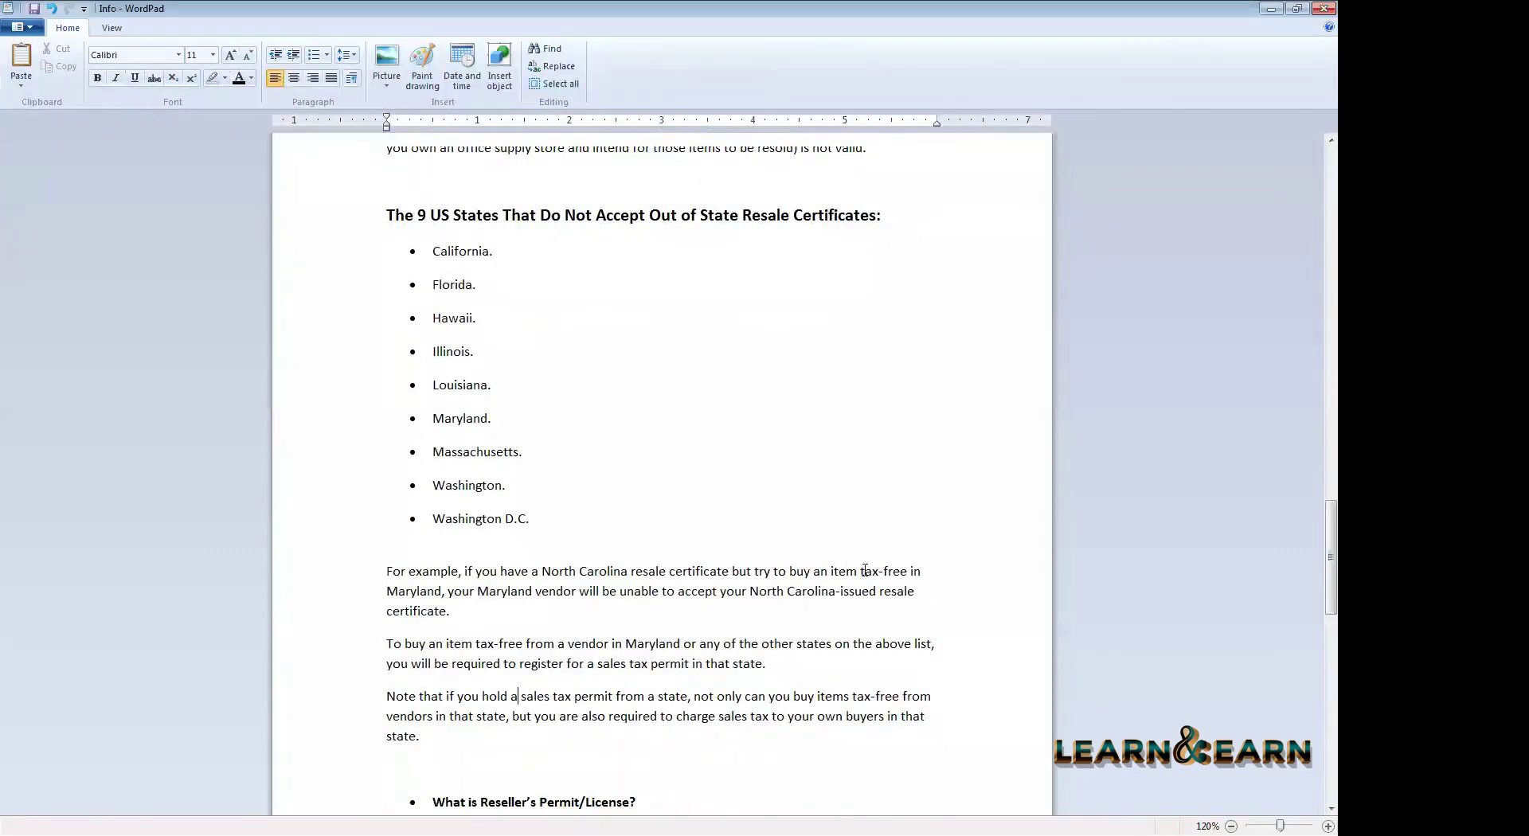
- Compare the North Carolina and Maryland example with the Maryland entry and the rest of the state list
{"action": "left_click_drag", "start_coordinate": [492, 419], "coordinate": [444, 434]}
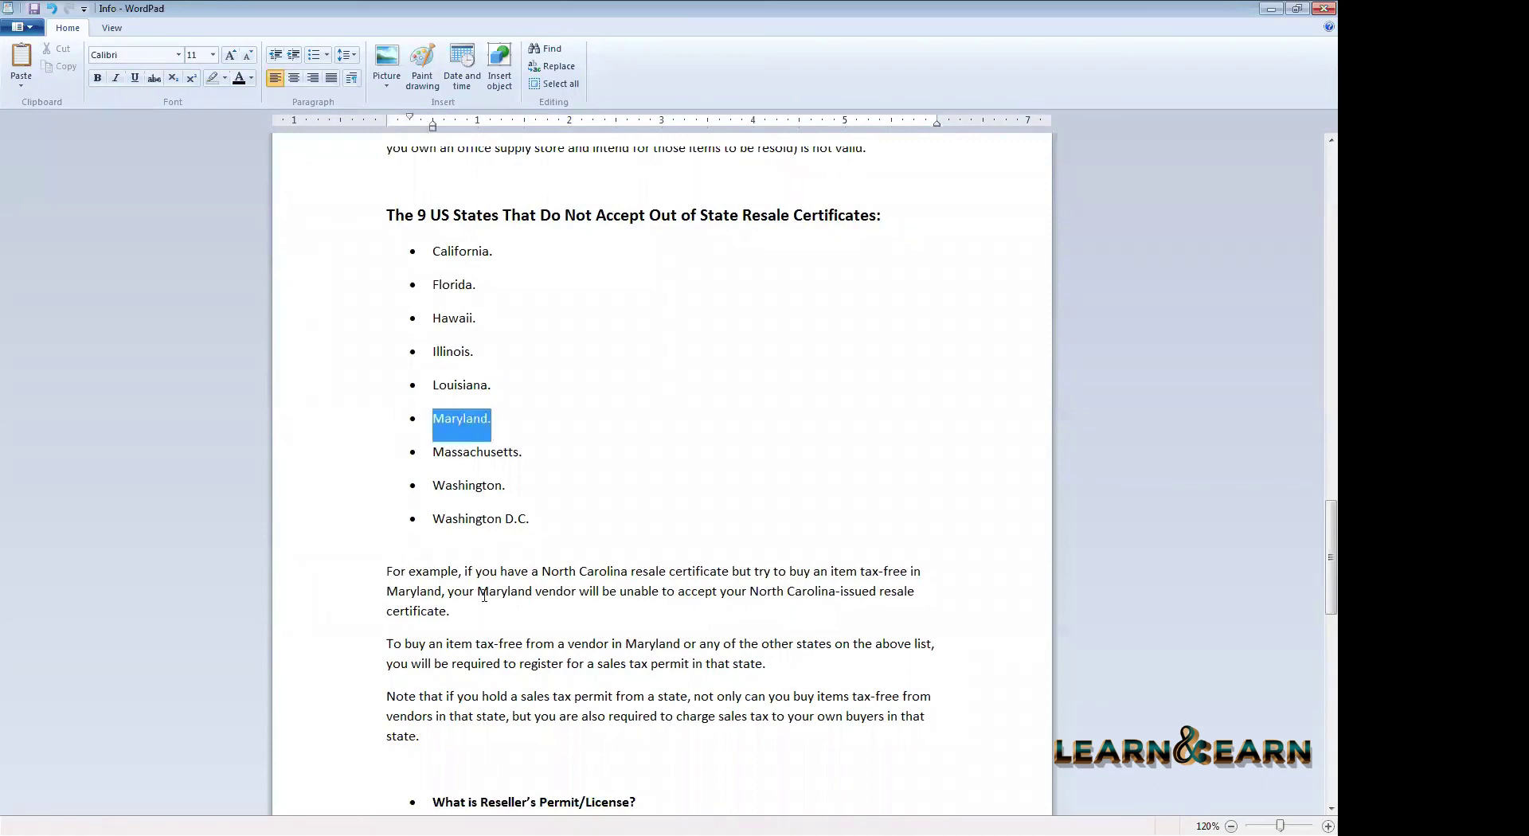
{"action": "left_click", "coordinate": [557, 593]}
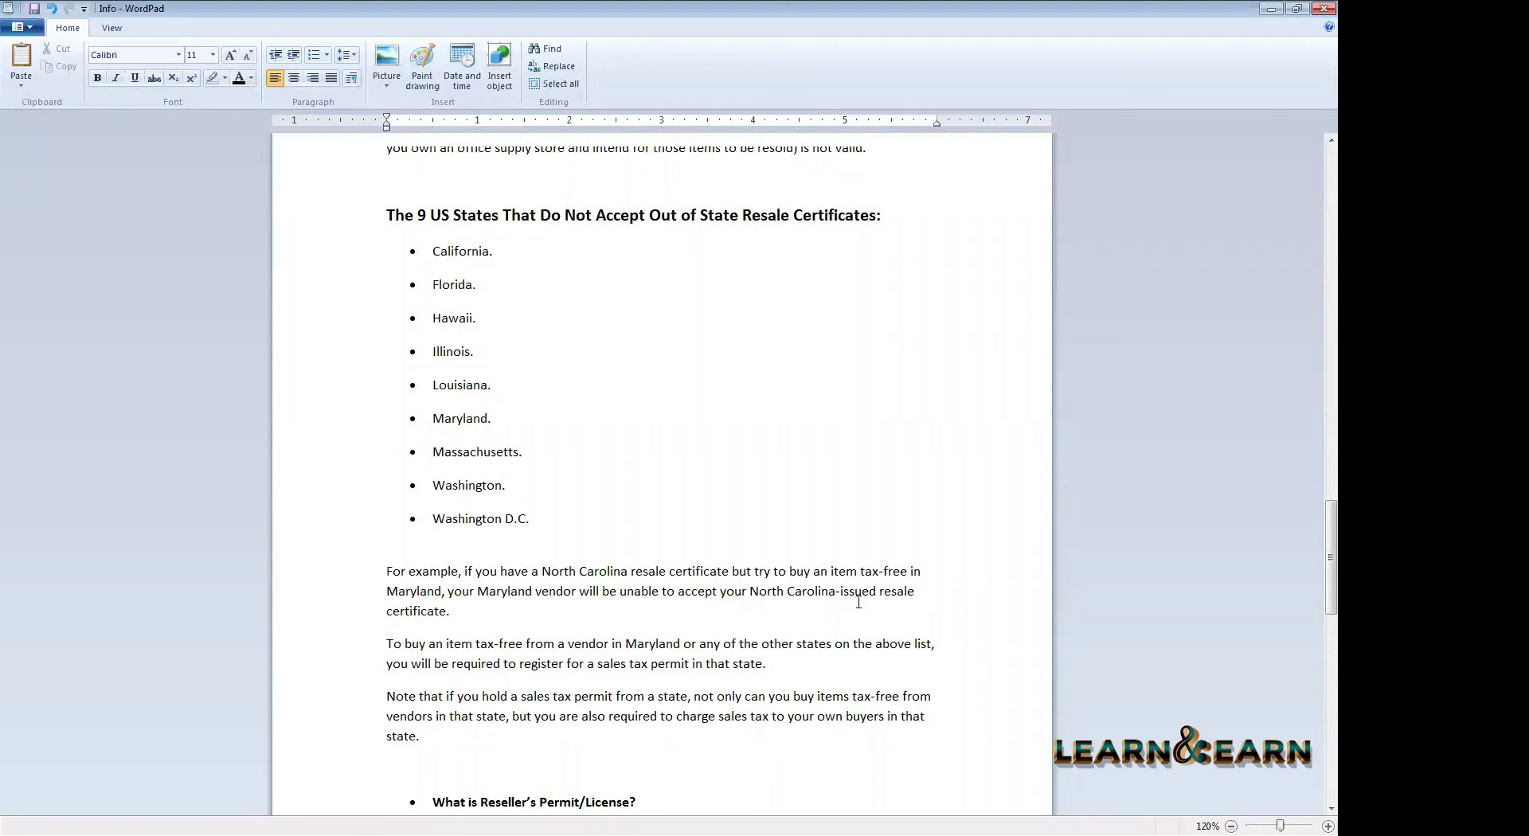
{"action": "left_click", "coordinate": [479, 616]}
{"action": "scroll", "coordinate": [1316, 577], "scroll_direction": "down", "scroll_amount": 1}
{"action": "scroll", "coordinate": [396, 273], "scroll_direction": "up", "scroll_amount": 1}
{"action": "left_click", "coordinate": [432, 260]}
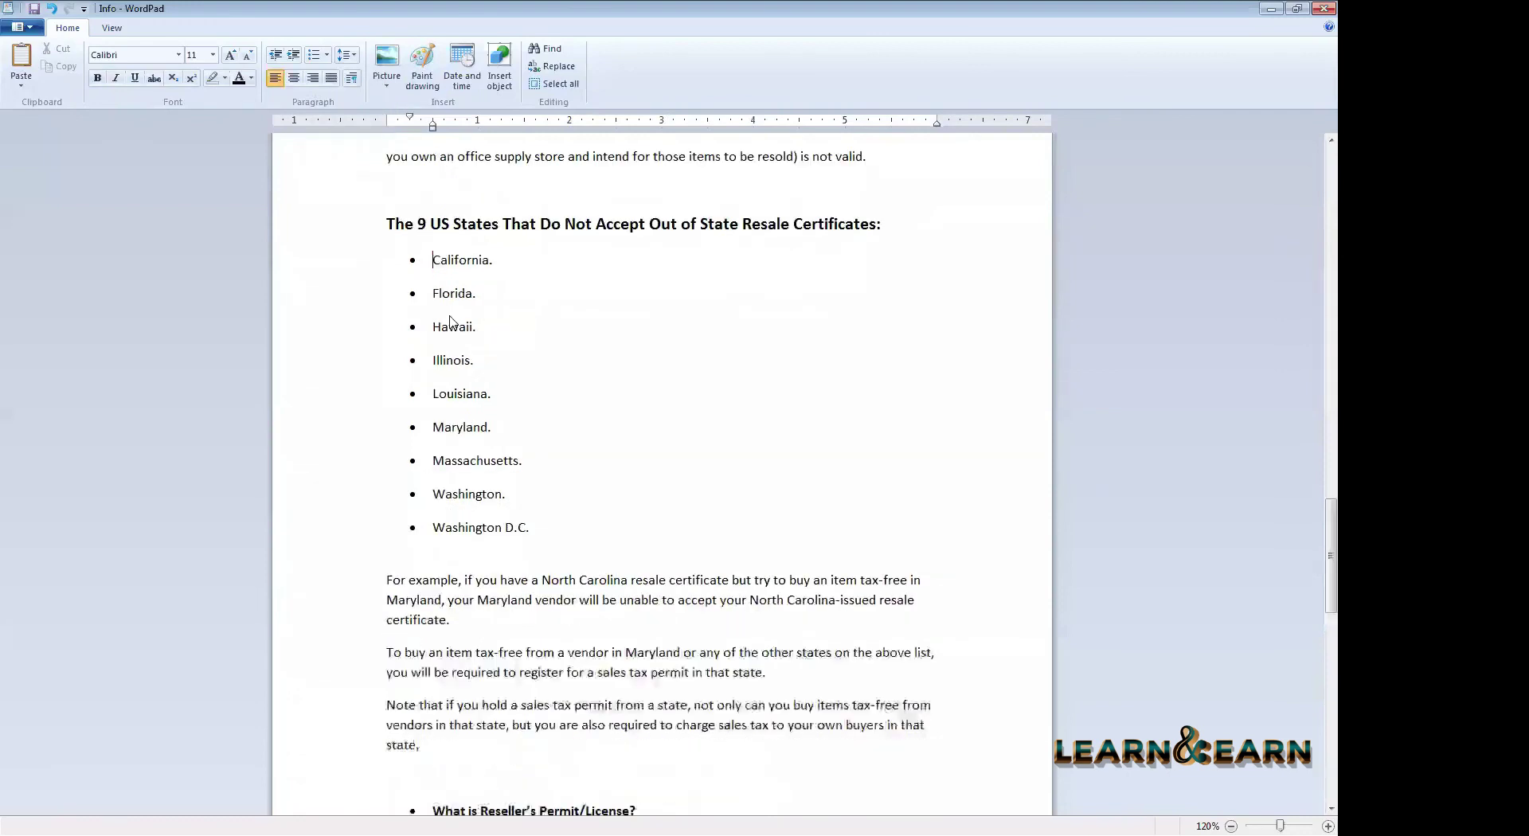
{"action": "left_click", "coordinate": [534, 517], "text": "shift"}
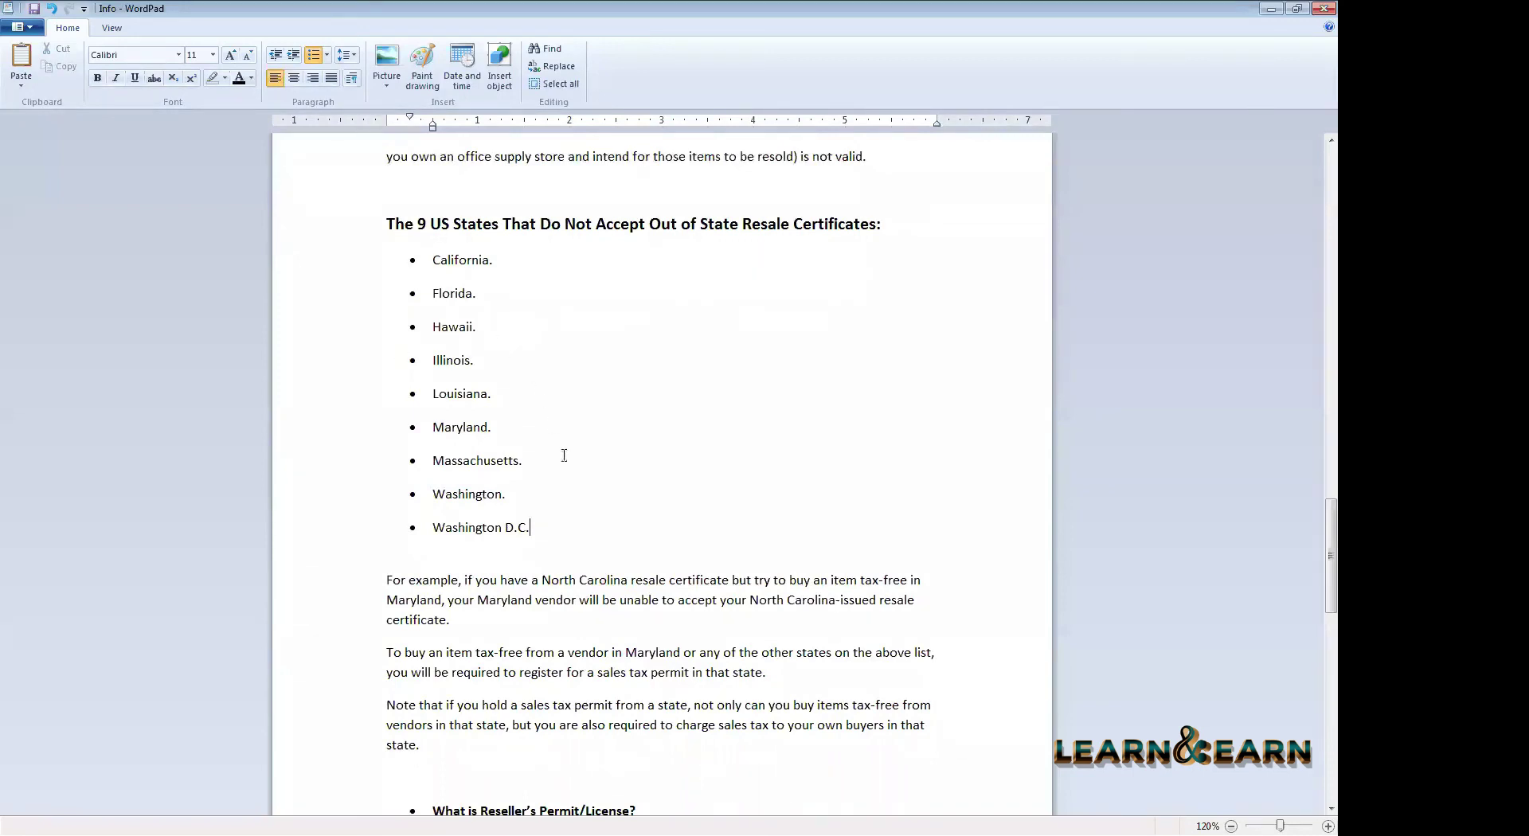
{"action": "left_click", "coordinate": [433, 425], "text": "shift"}
{"action": "left_click", "coordinate": [599, 576]}
{"action": "scroll", "coordinate": [711, 603], "scroll_direction": "down", "scroll_amount": 2}
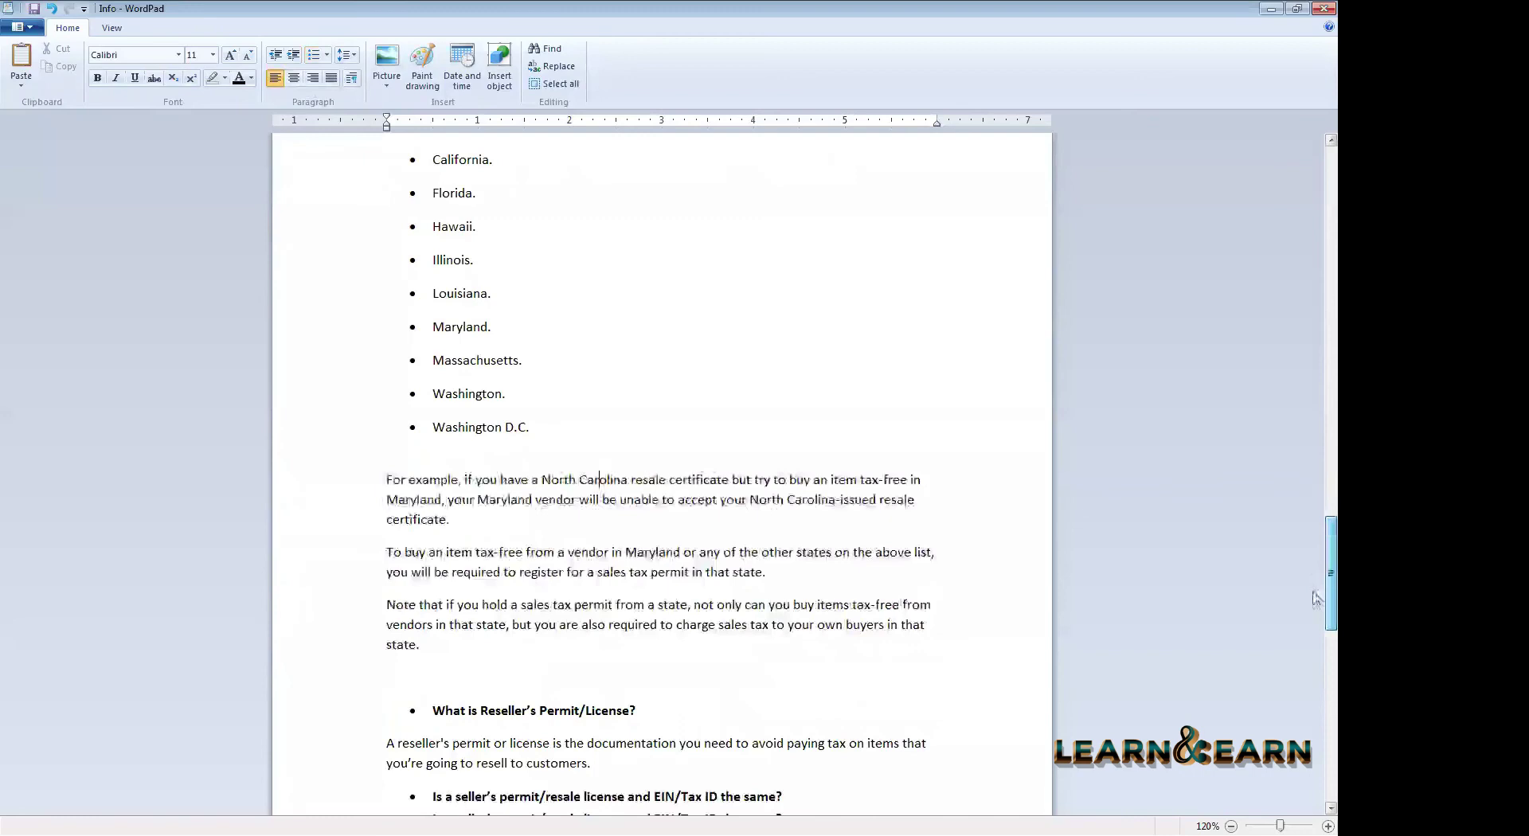
- Read the Q&A entries on the reseller's permit, how it differs from an EIN, who needs one, and what an EIN is
{"action": "scroll", "coordinate": [495, 358], "scroll_direction": "down", "scroll_amount": 7}
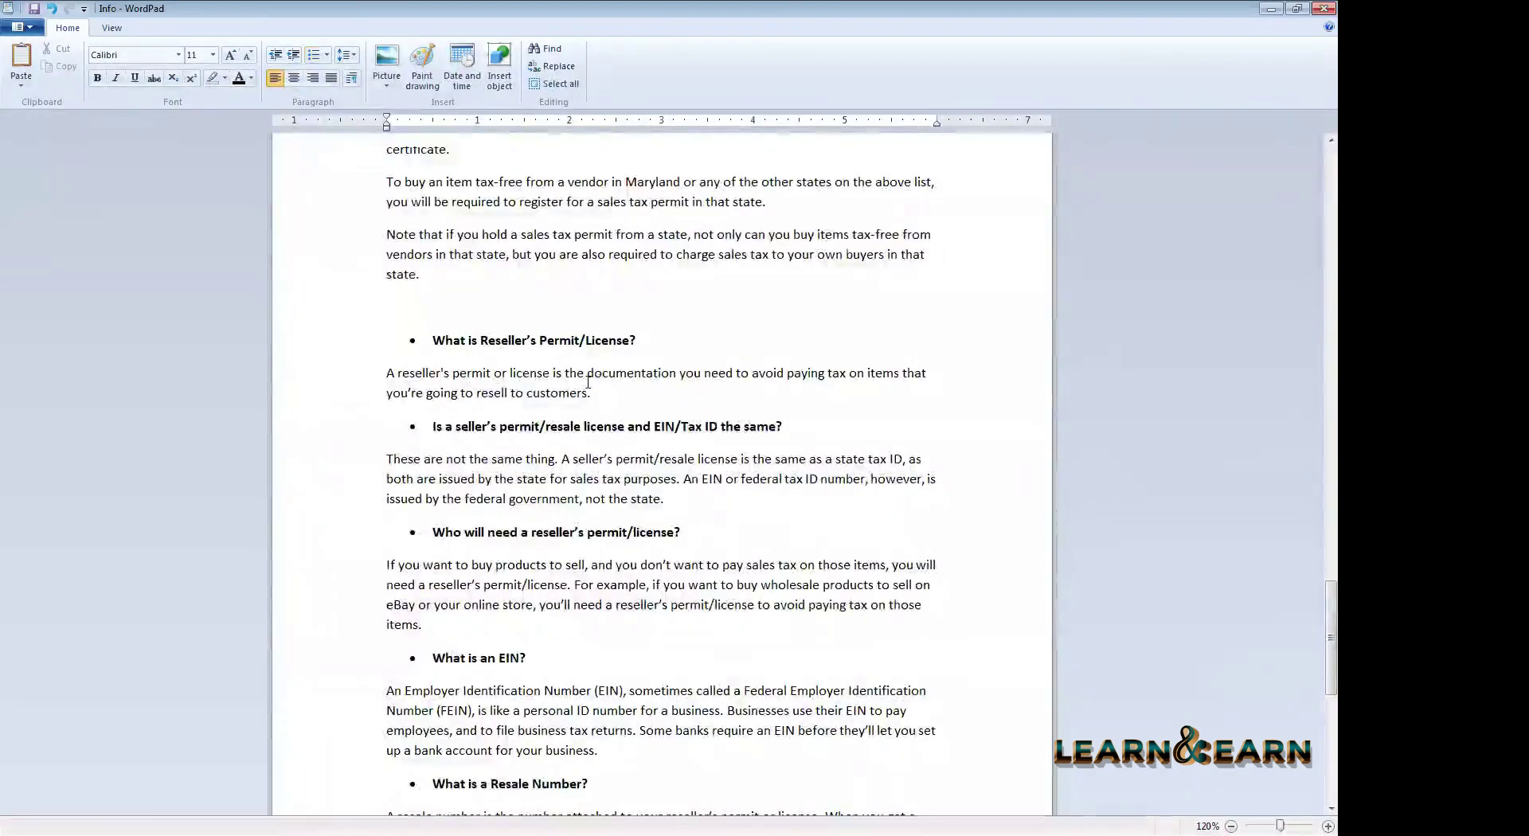
{"action": "left_click", "coordinate": [712, 384]}
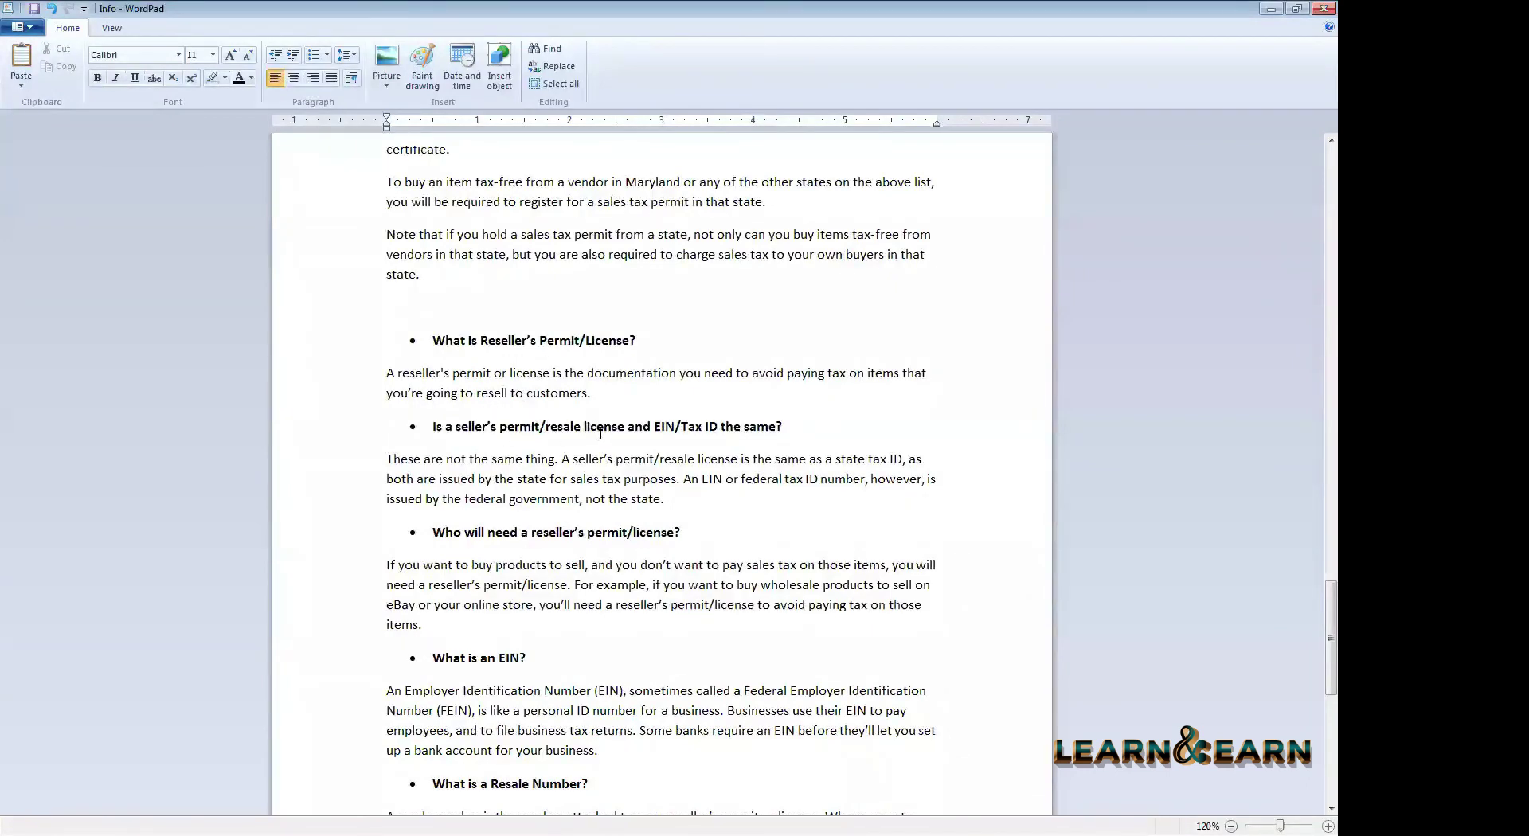
{"action": "key", "text": "Down"}
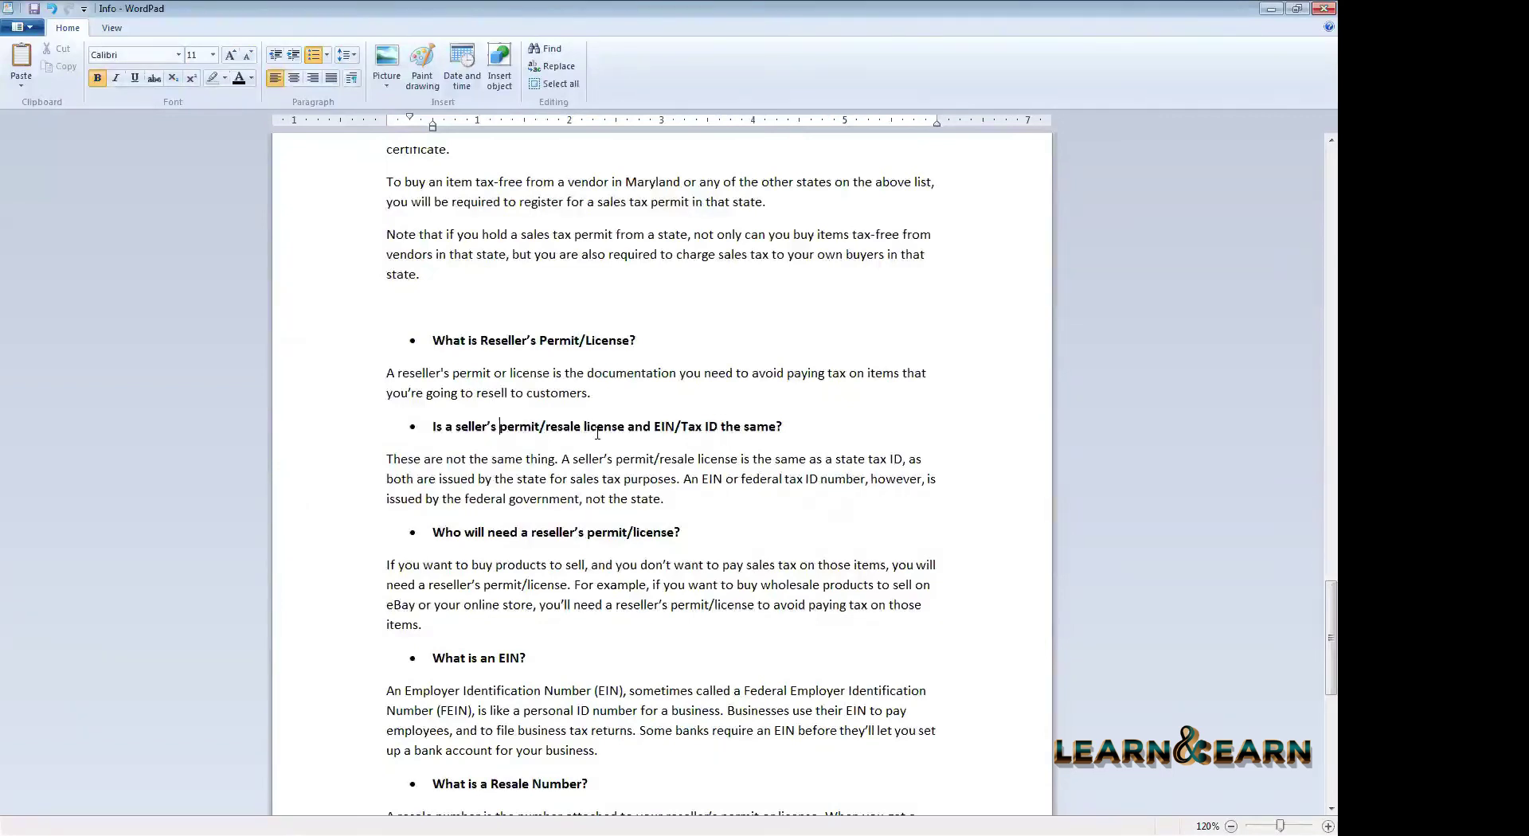
{"action": "left_click", "coordinate": [651, 605]}
{"action": "scroll", "coordinate": [1315, 647], "scroll_direction": "down", "scroll_amount": 1}
{"action": "key", "text": "shift+Right"}
{"action": "scroll", "coordinate": [1314, 661], "scroll_direction": "down", "scroll_amount": 1}
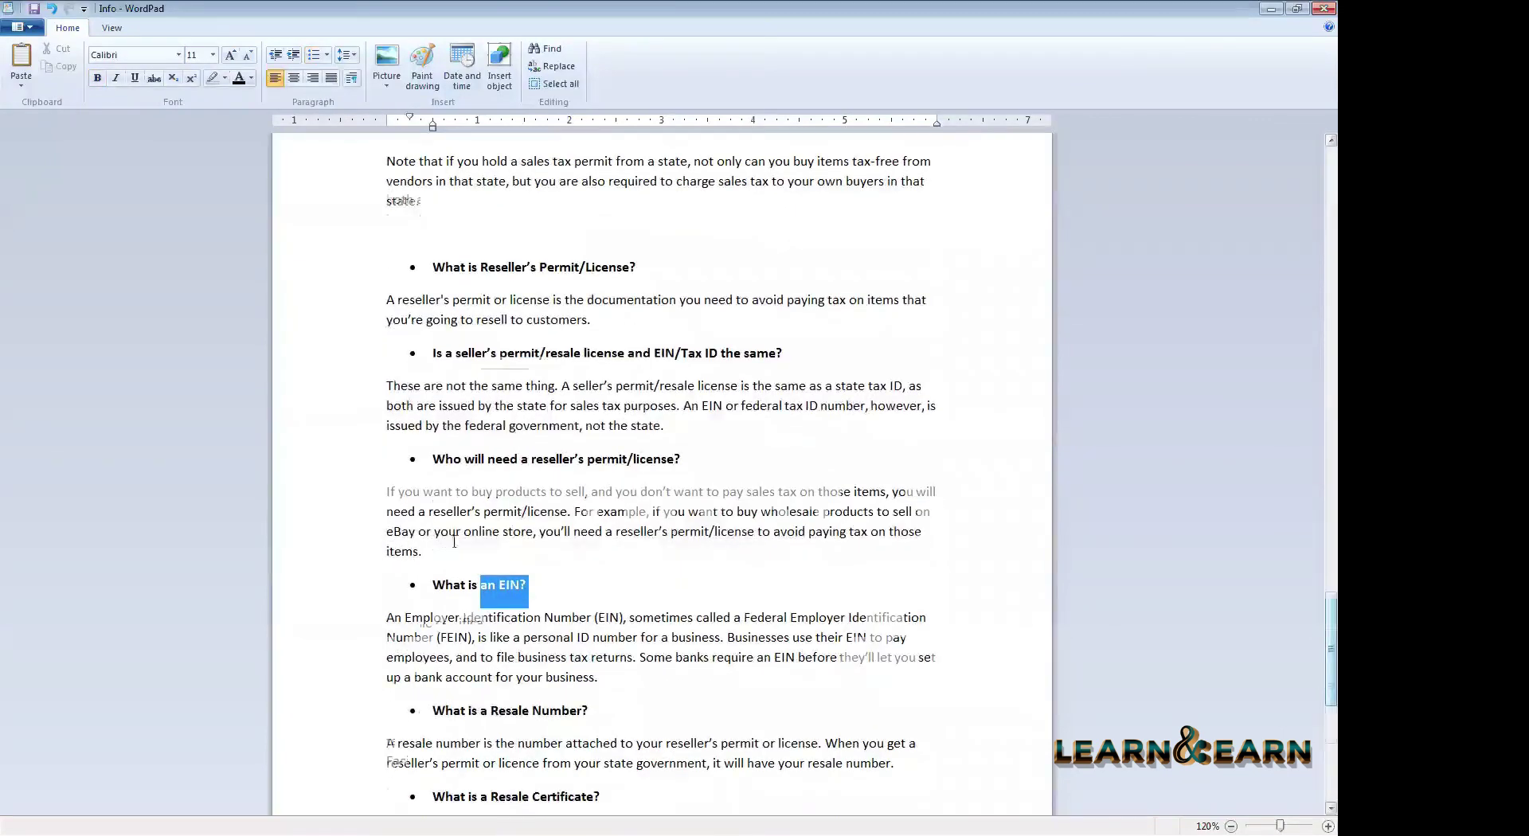
{"action": "scroll", "coordinate": [511, 541], "scroll_direction": "down", "scroll_amount": 3}
{"action": "left_click", "coordinate": [548, 532]}
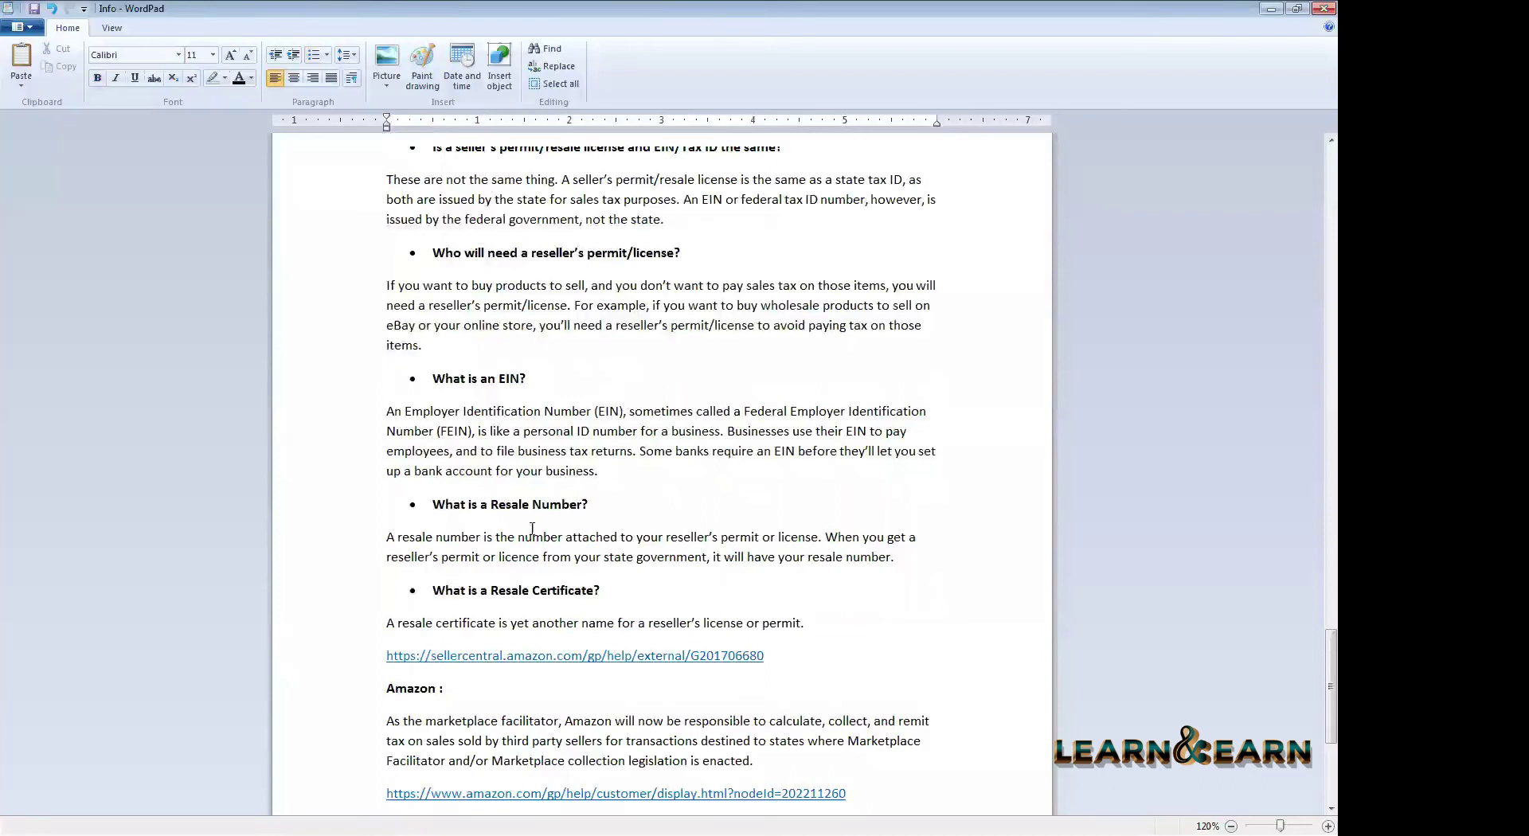
- Review the Resale Number and Resale Certificate answers, dismissing the request to open the Seller Central help link
{"action": "mouse_move", "coordinate": [442, 512]}
{"action": "left_mouse_down"}
{"action": "mouse_move", "coordinate": [477, 510]}
{"action": "mouse_move", "coordinate": [481, 541]}
{"action": "mouse_move", "coordinate": [615, 541]}
{"action": "left_mouse_up"}
{"action": "left_click_drag", "start_coordinate": [478, 624], "coordinate": [648, 625]}
{"action": "left_click", "coordinate": [515, 658]}
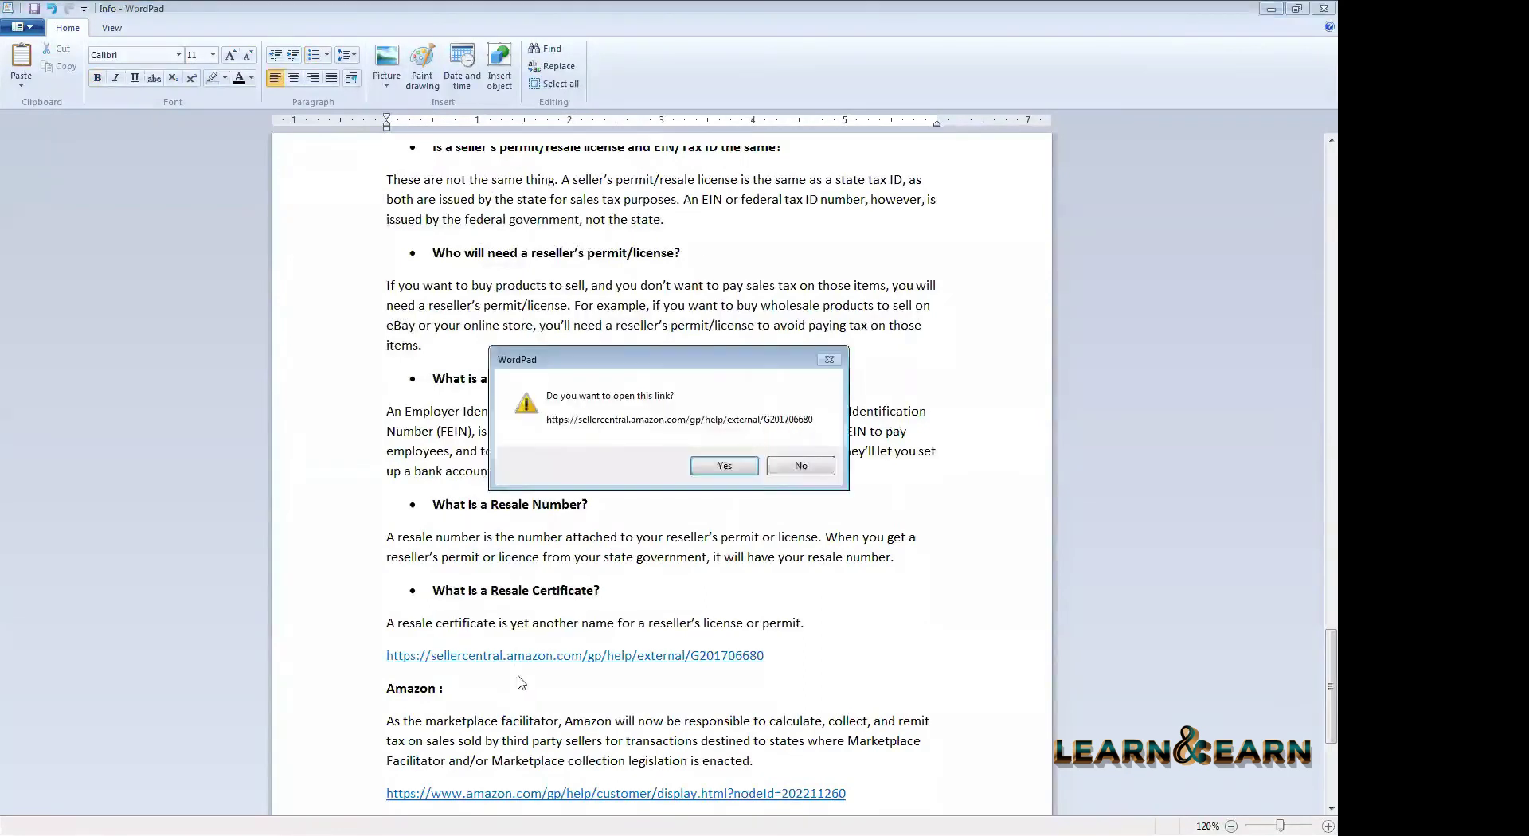
{"action": "key", "text": "Escape"}
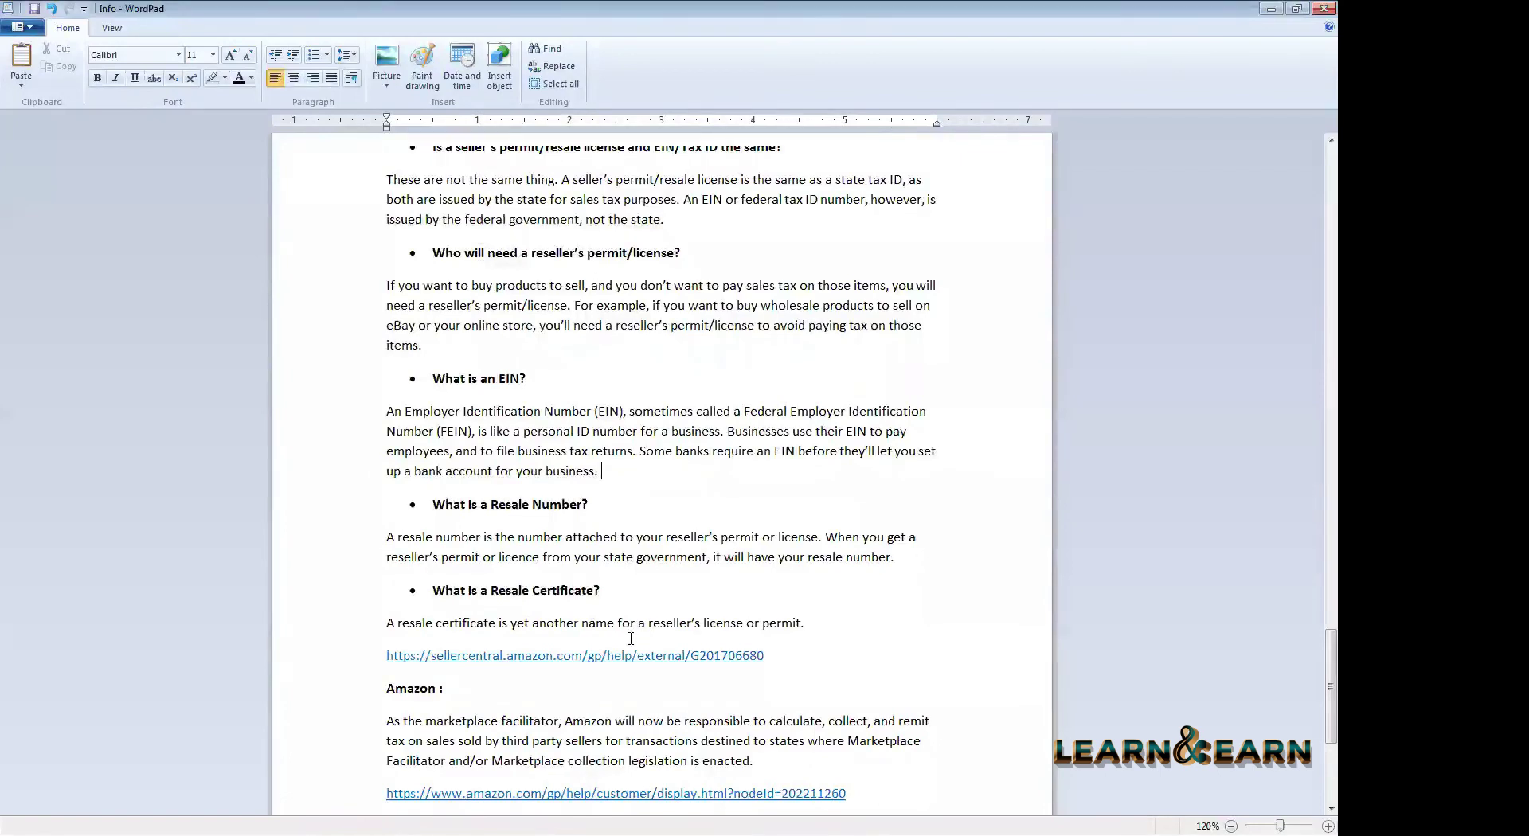
- Read the Amazon section on marketplace facilitator tax collection and the links for Canadian and UK sellers
{"action": "scroll", "coordinate": [630, 639], "scroll_direction": "down", "scroll_amount": 5}
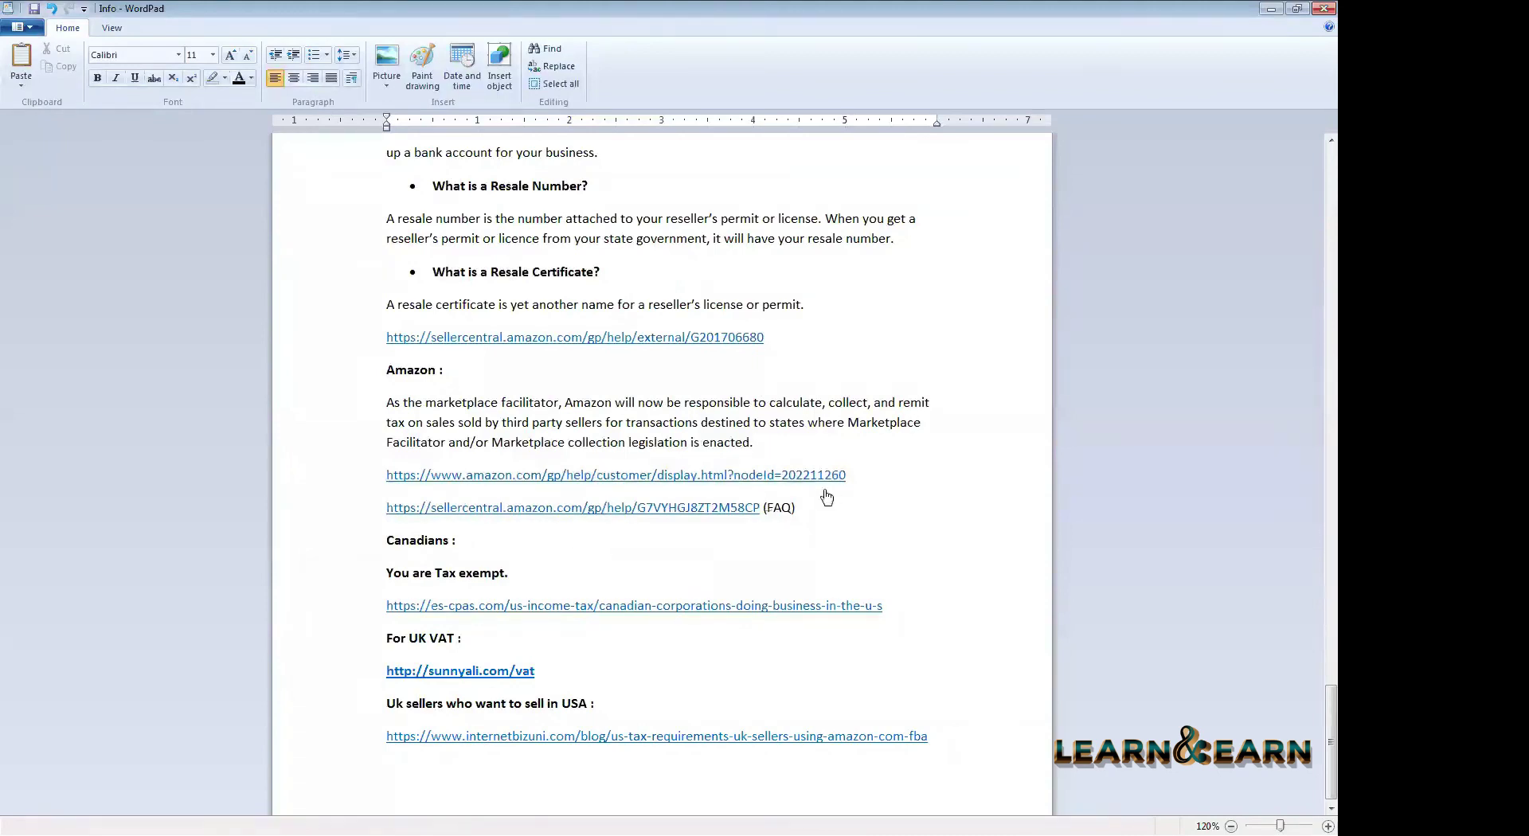
{"action": "left_click_drag", "start_coordinate": [653, 406], "coordinate": [683, 405]}
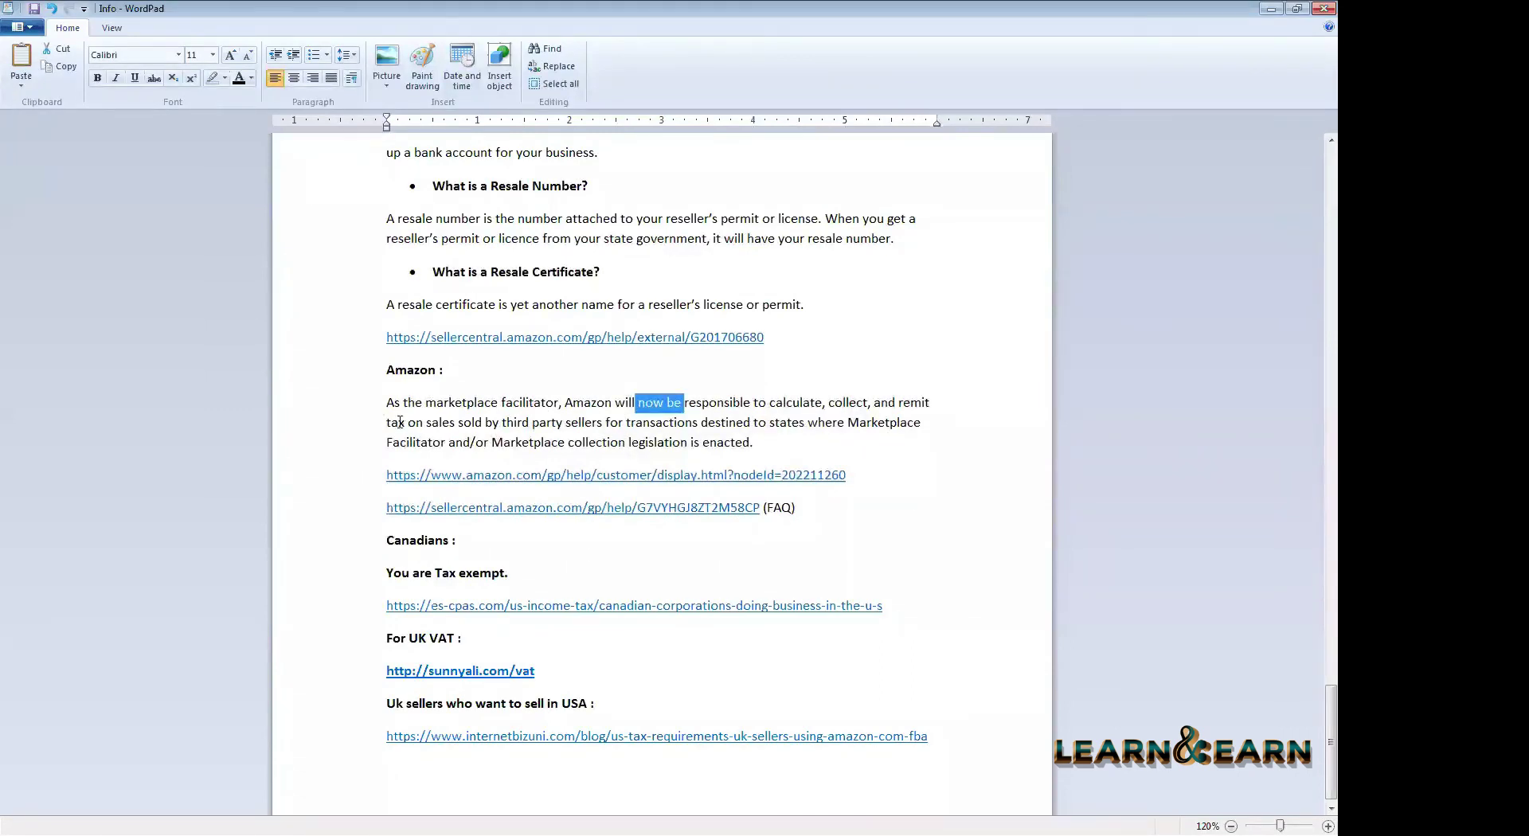
{"action": "left_click", "coordinate": [489, 428]}
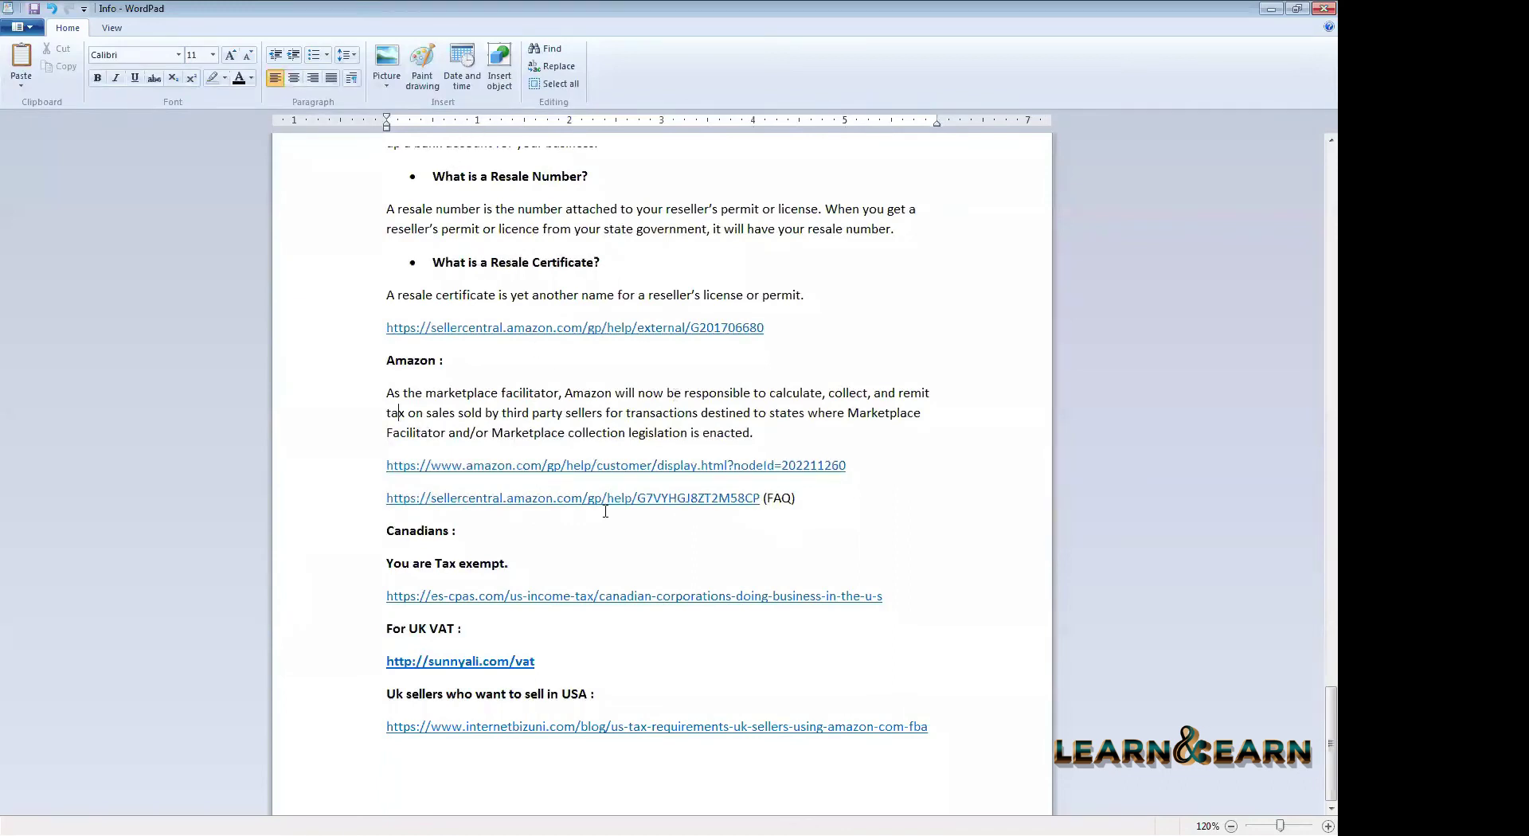
{"action": "key", "text": "ctrl+z"}
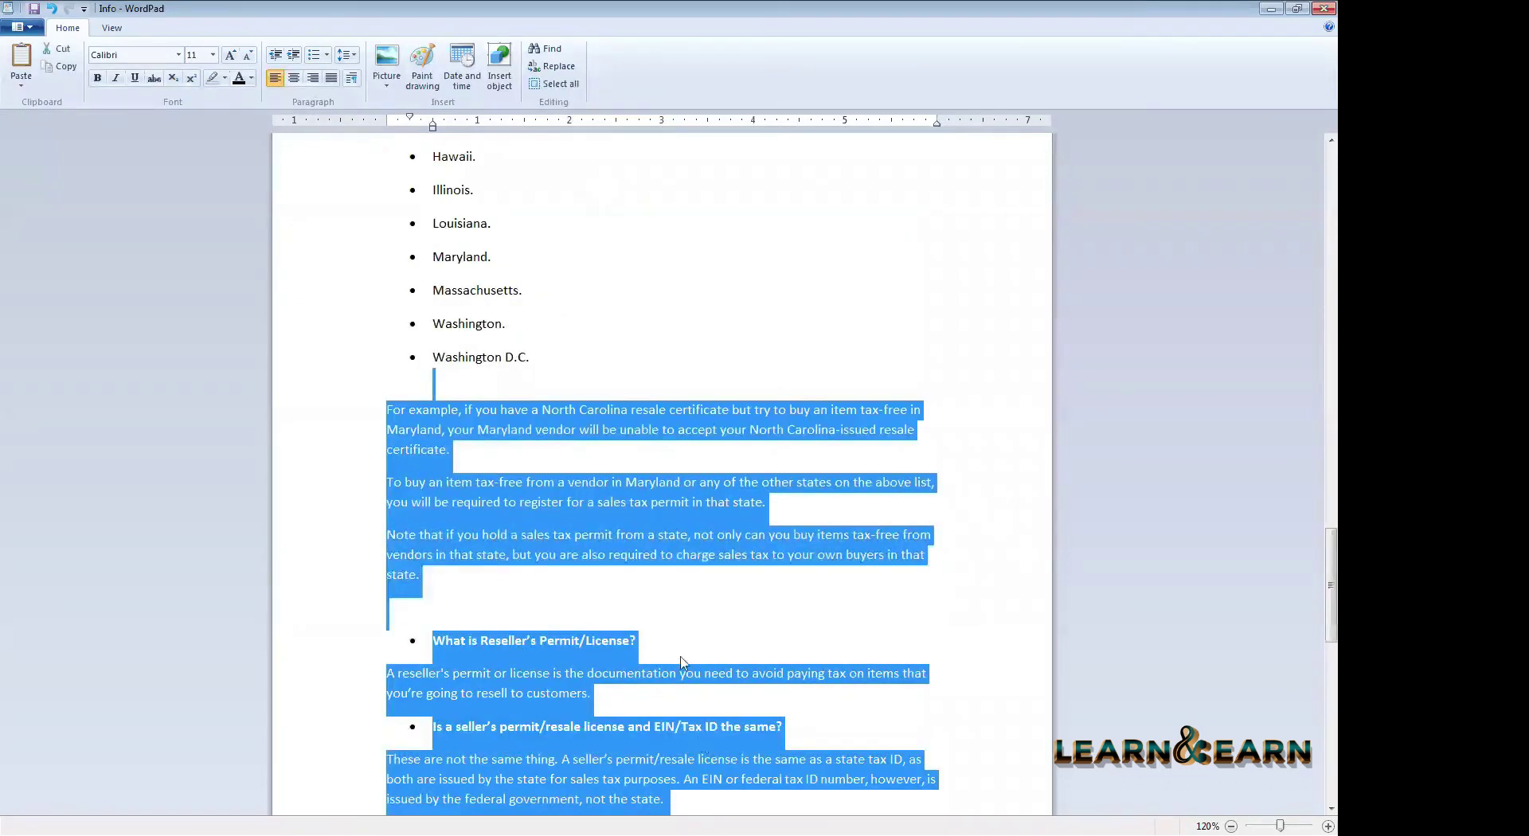
{"action": "key", "text": "ctrl+z"}
{"action": "key", "text": "ctrl+z"}
{"action": "key", "text": "ctrl+z"}
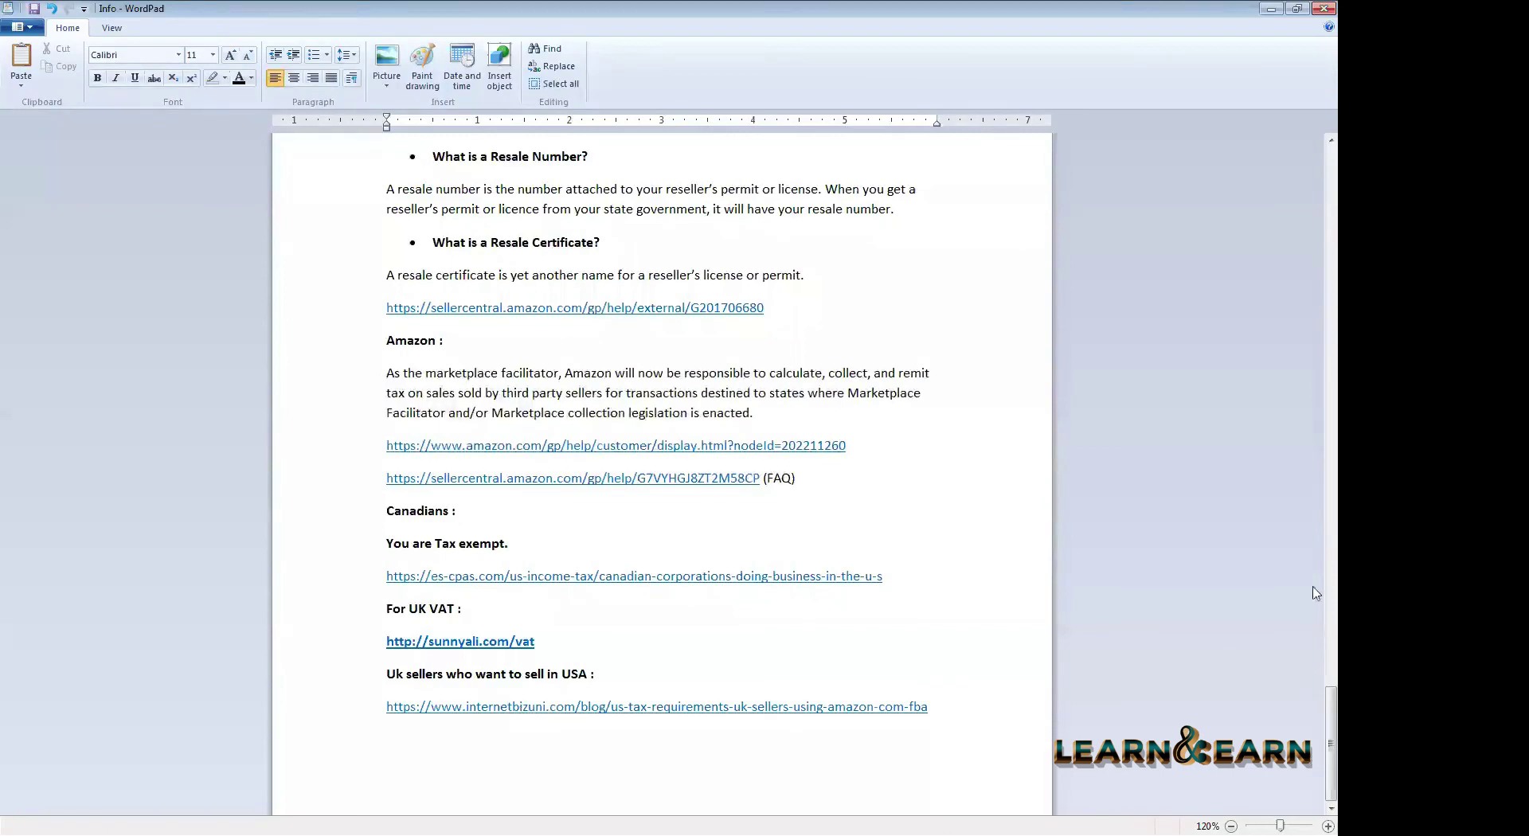
- Return to the numbered reseller's permit application steps above the "What is a Resale Certificate?" section
{"action": "scroll", "coordinate": [1226, 502], "scroll_direction": "up", "scroll_amount": 15}
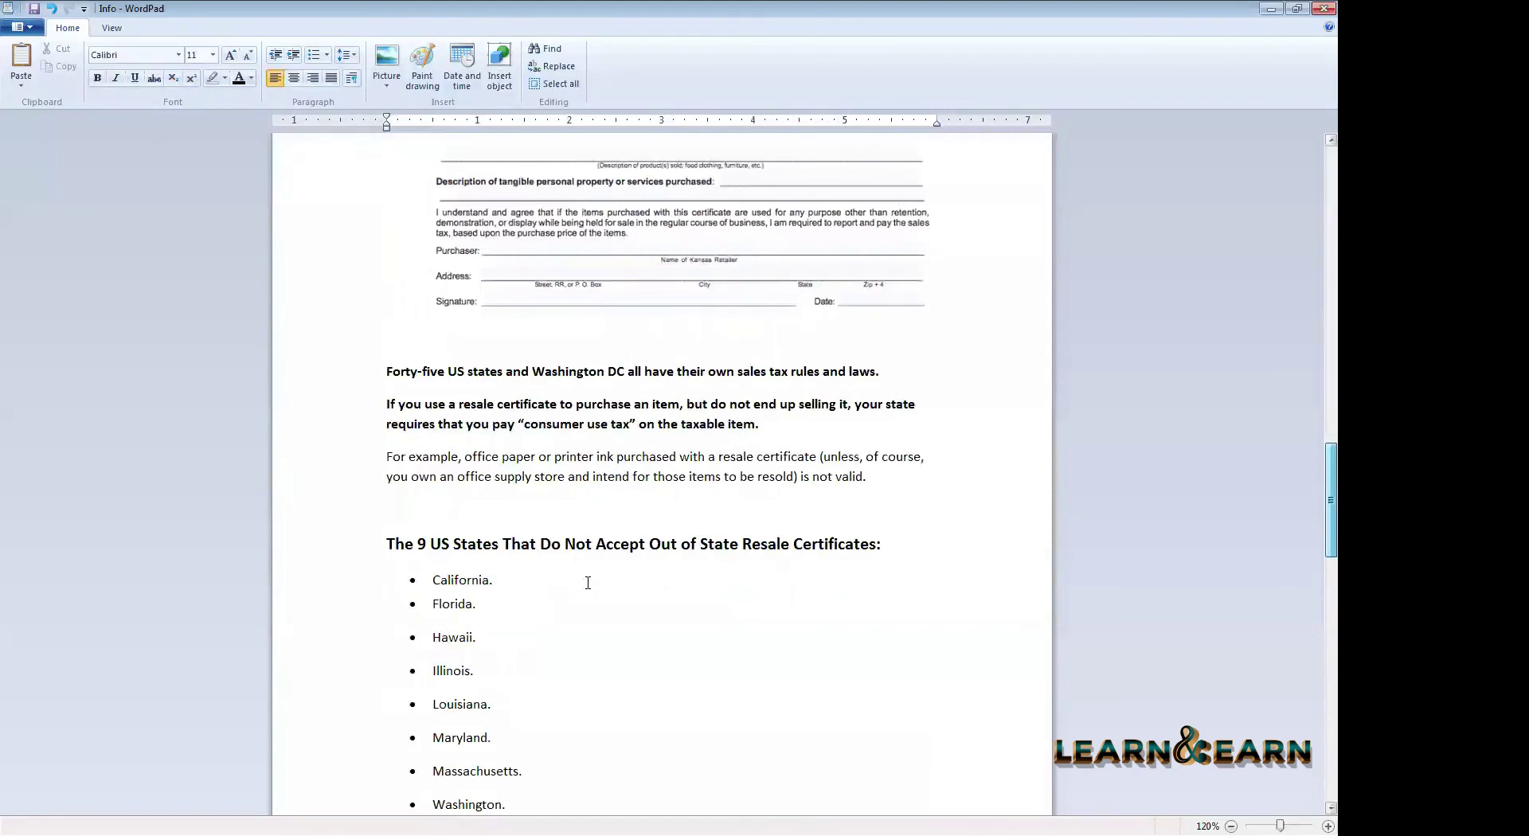
{"action": "scroll", "coordinate": [587, 583], "scroll_direction": "up", "scroll_amount": 10}
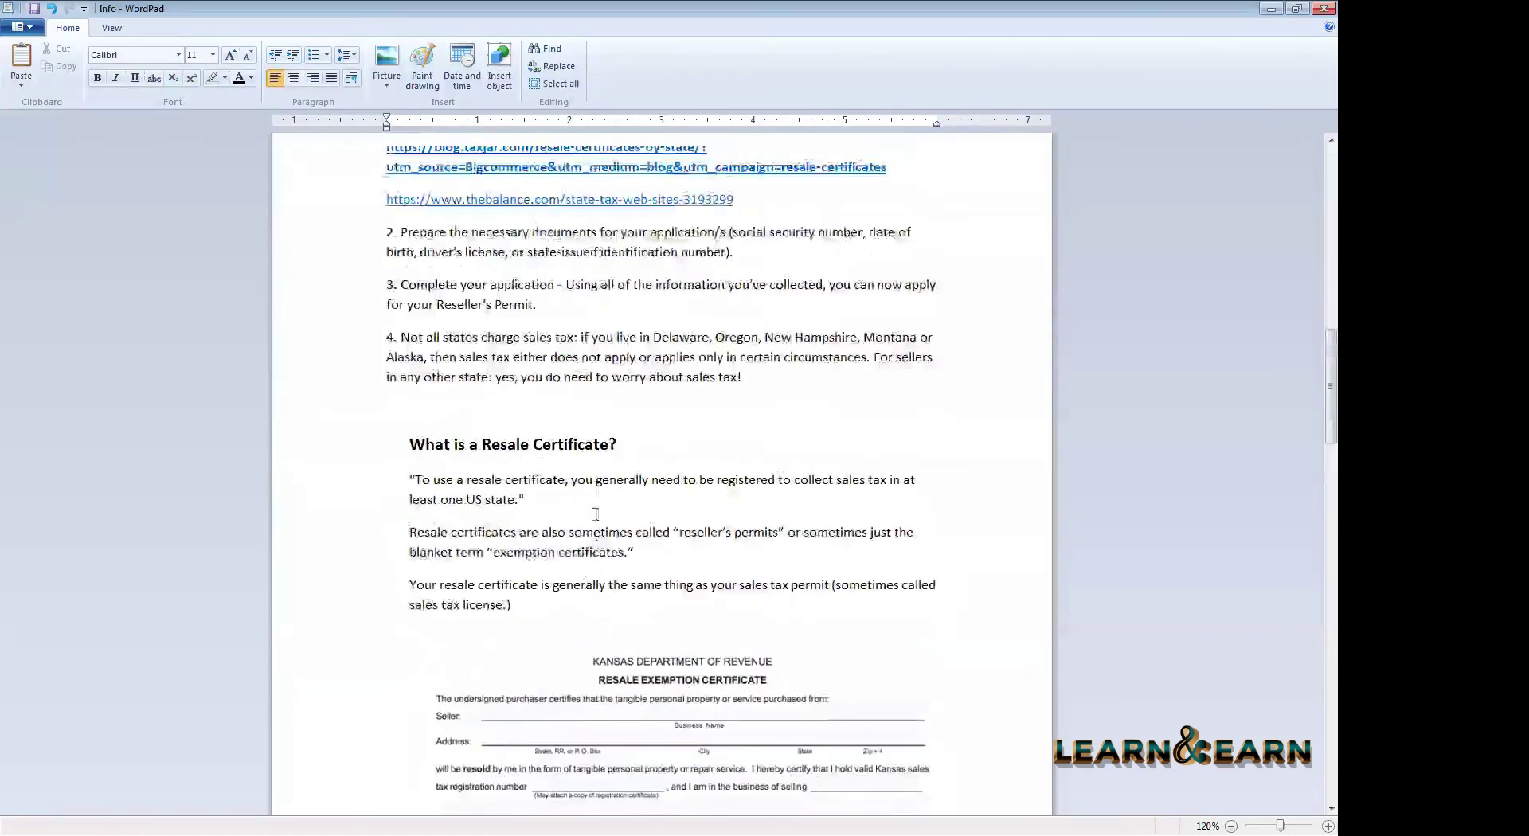
{"action": "scroll", "coordinate": [597, 503], "scroll_direction": "up", "scroll_amount": 2}
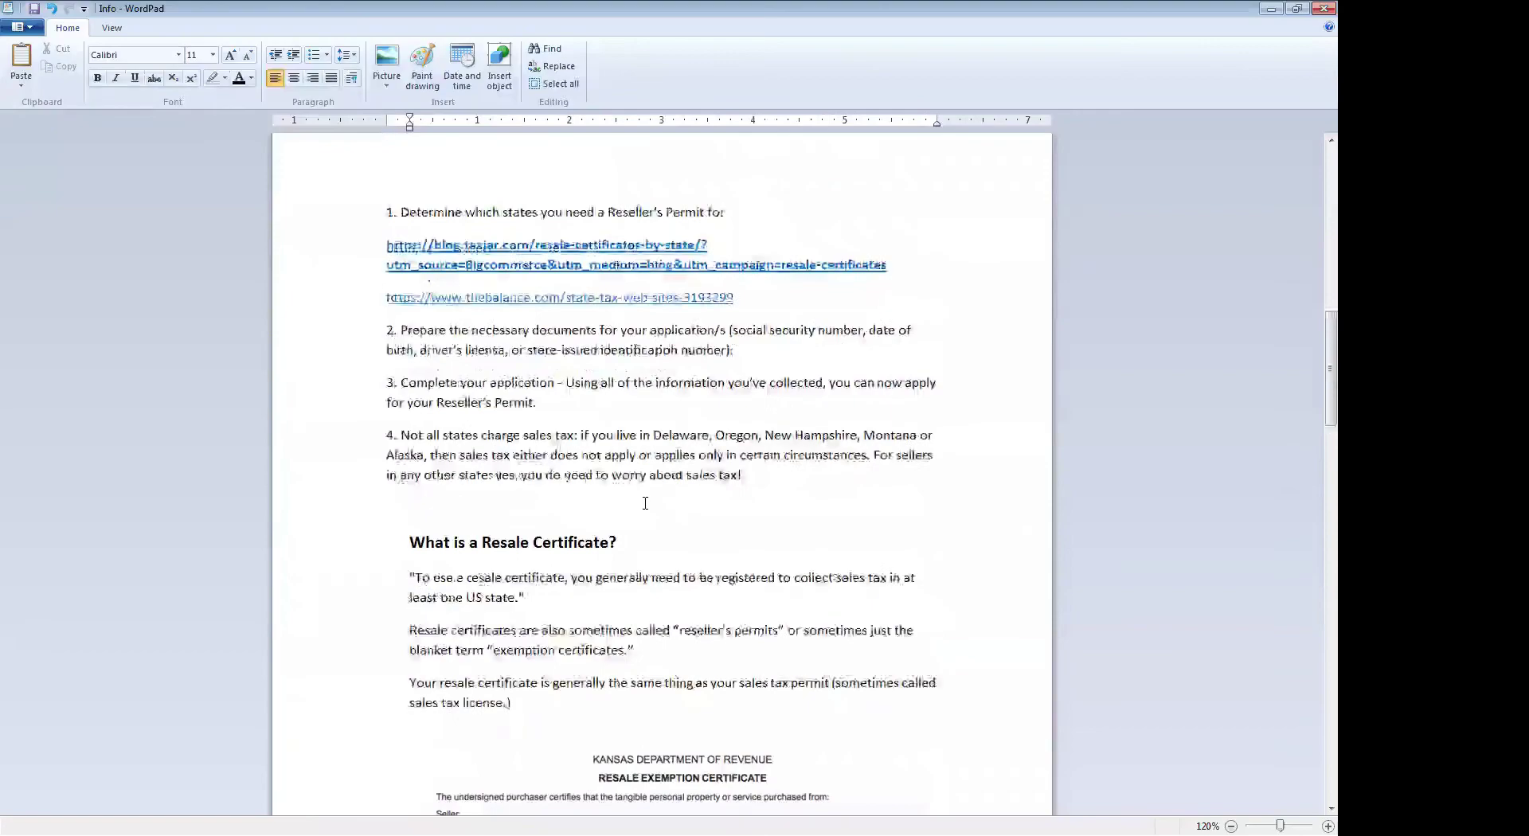